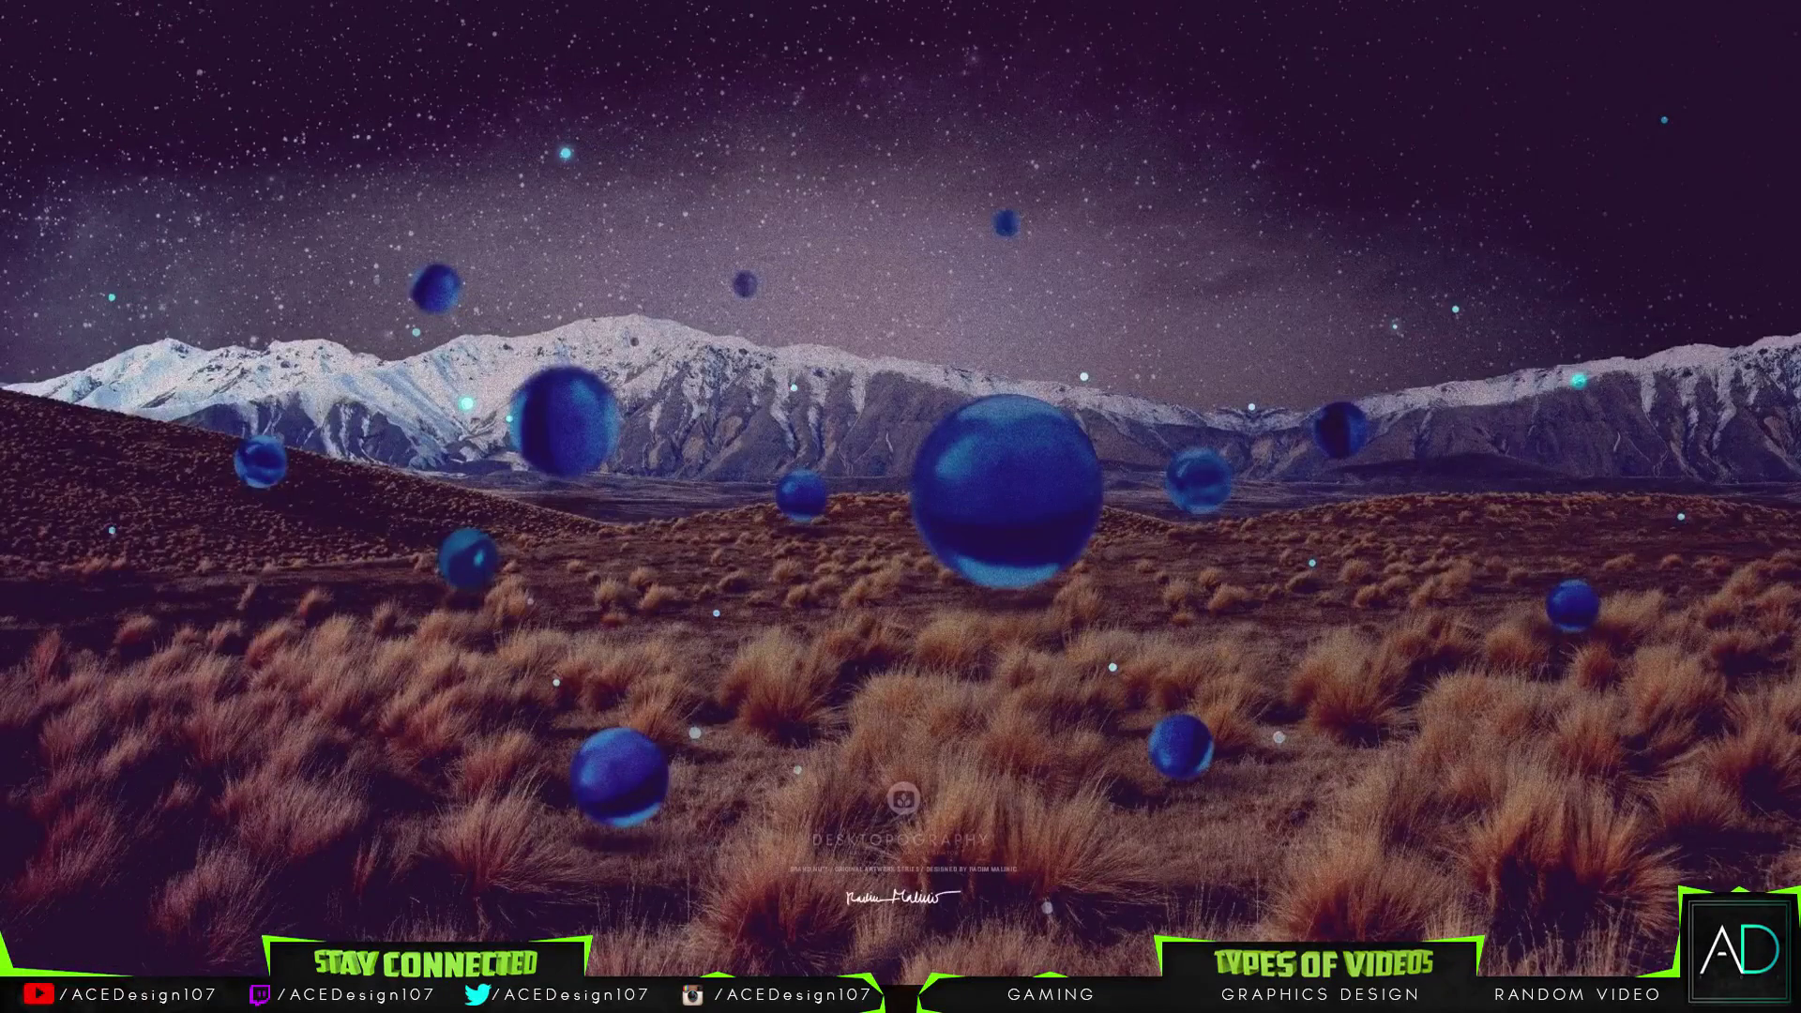
View Render.png from the Text Setup folder inside Documents > Clean 3D header to examine the rendered lettering
click(103, 992)
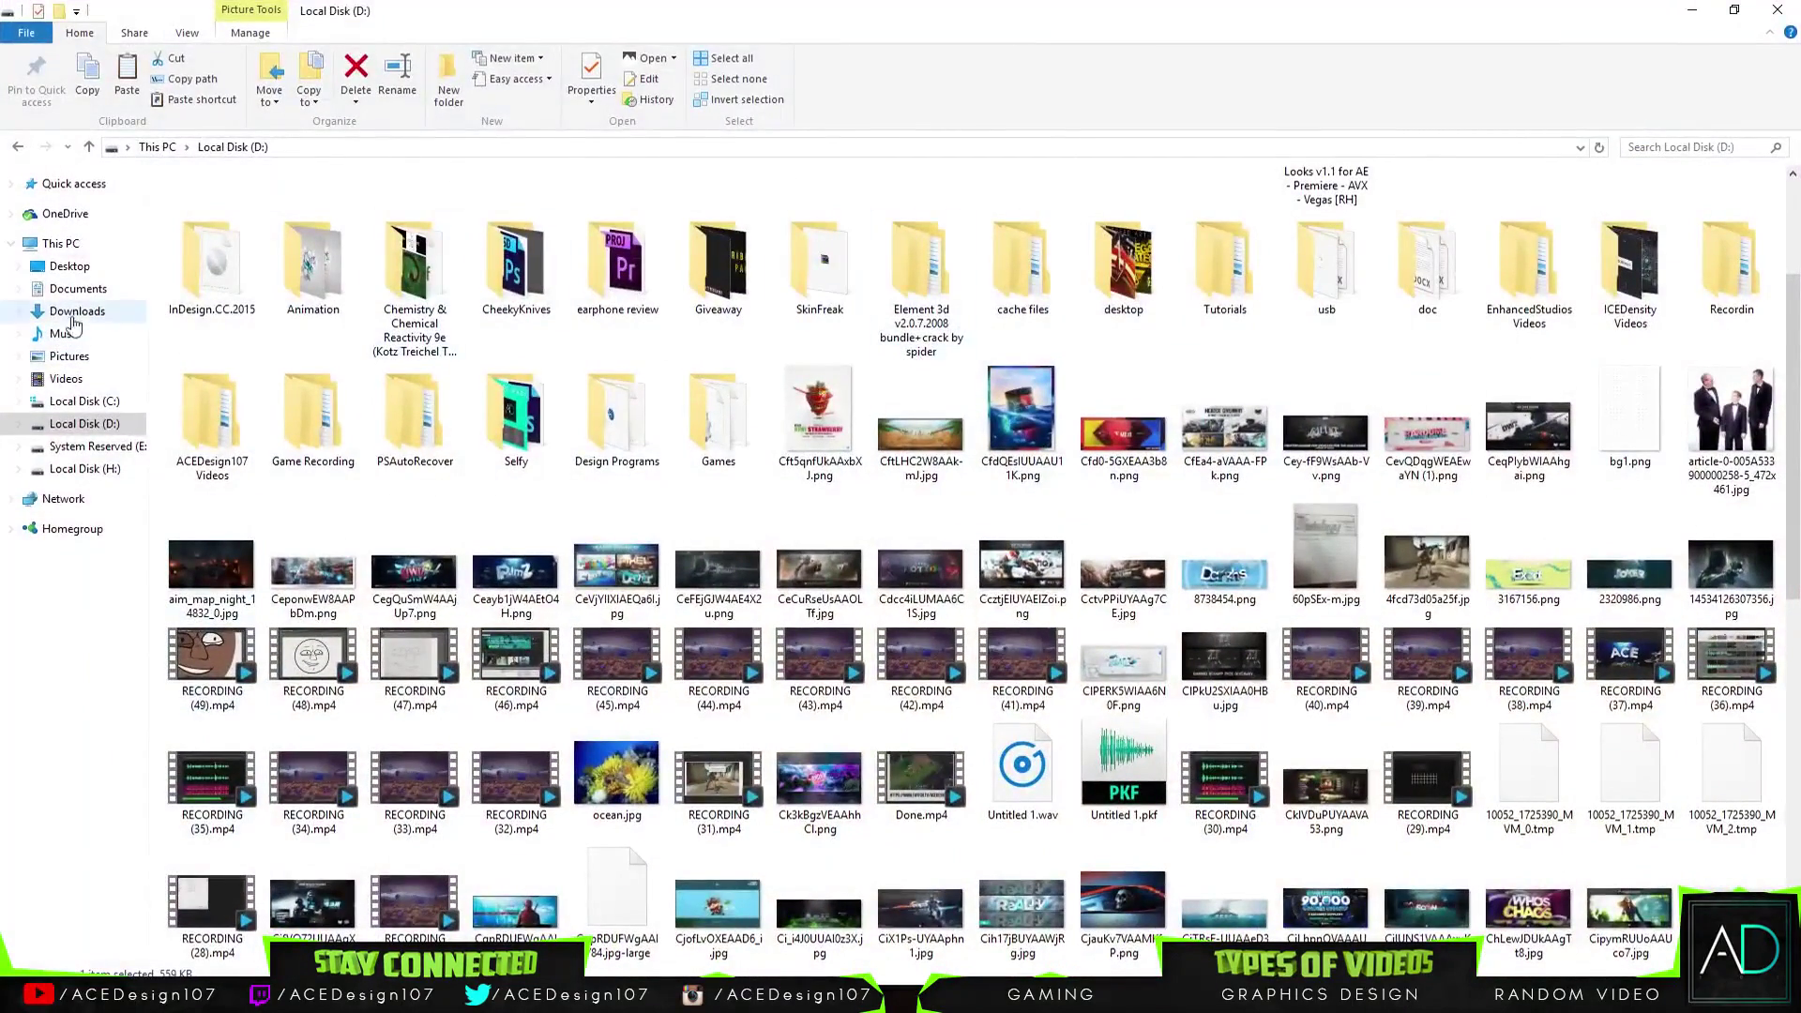
click(77, 288)
double_click(929, 269)
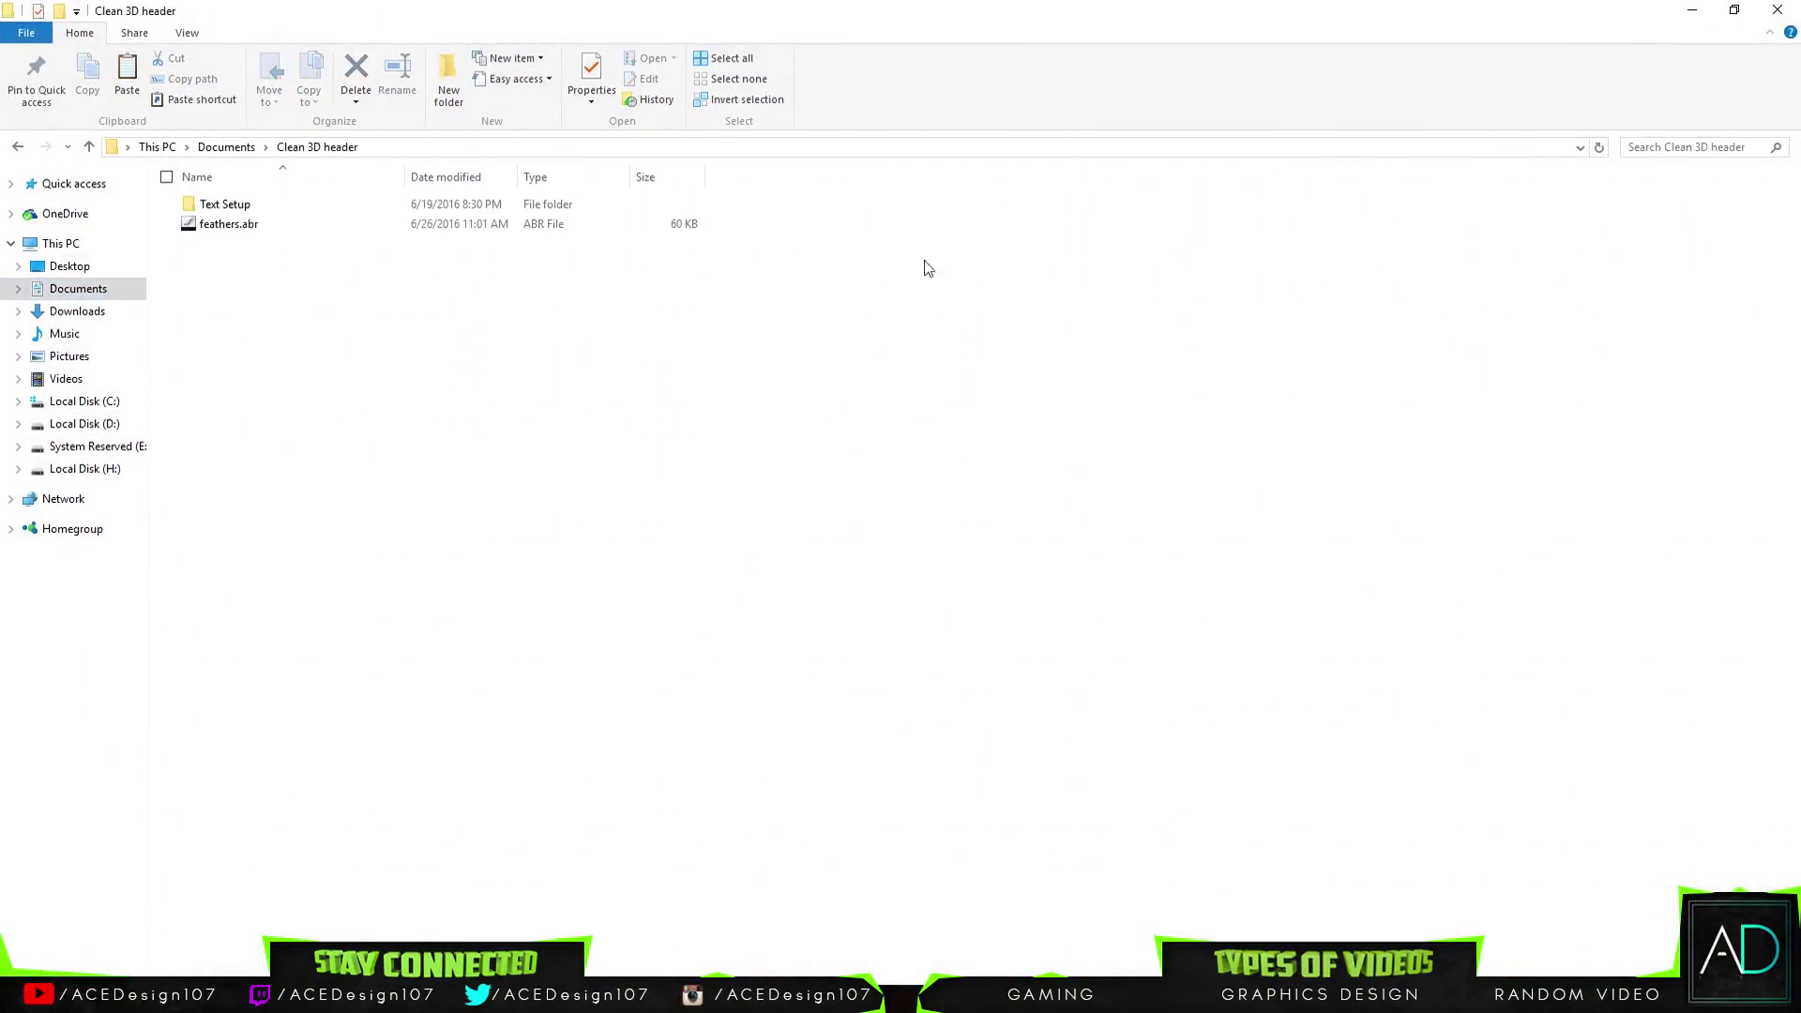
double_click(261, 204)
click(295, 218)
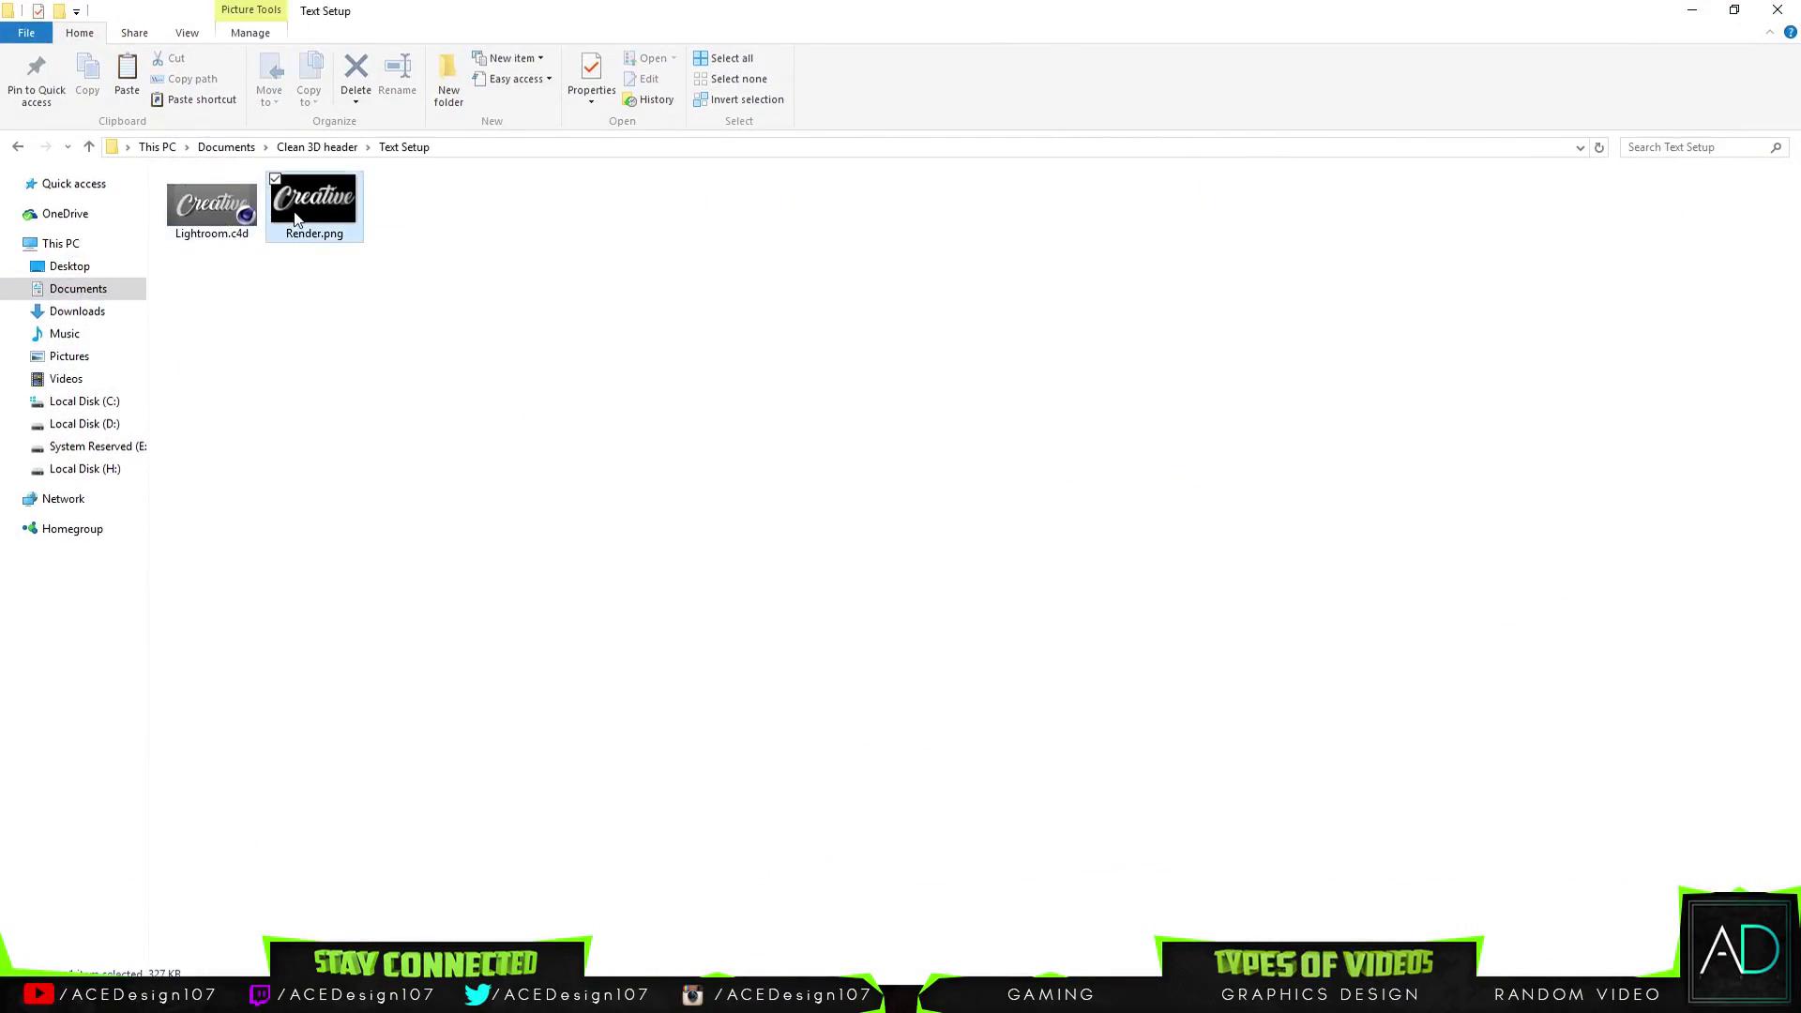
double_click(295, 218)
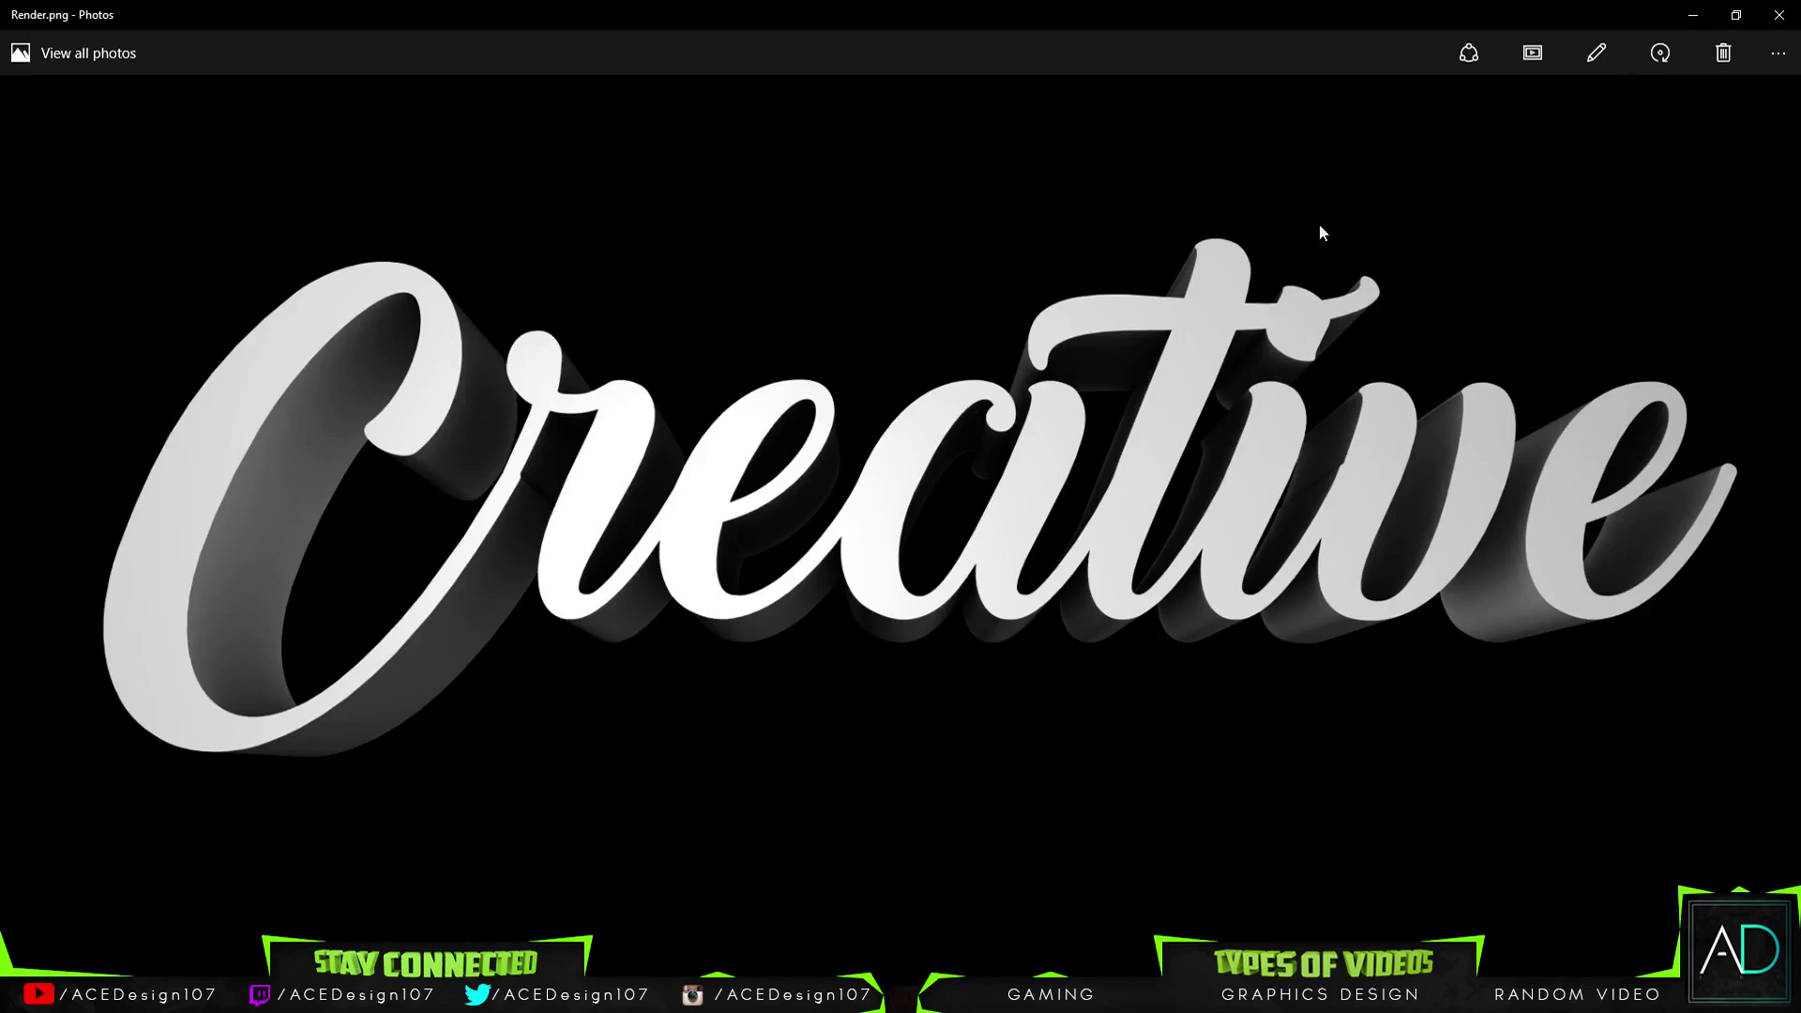
click(1779, 15)
Open Lightroom.c4d in Cinema 4D and replace the MoText object's text with DESIGN
double_click(211, 206)
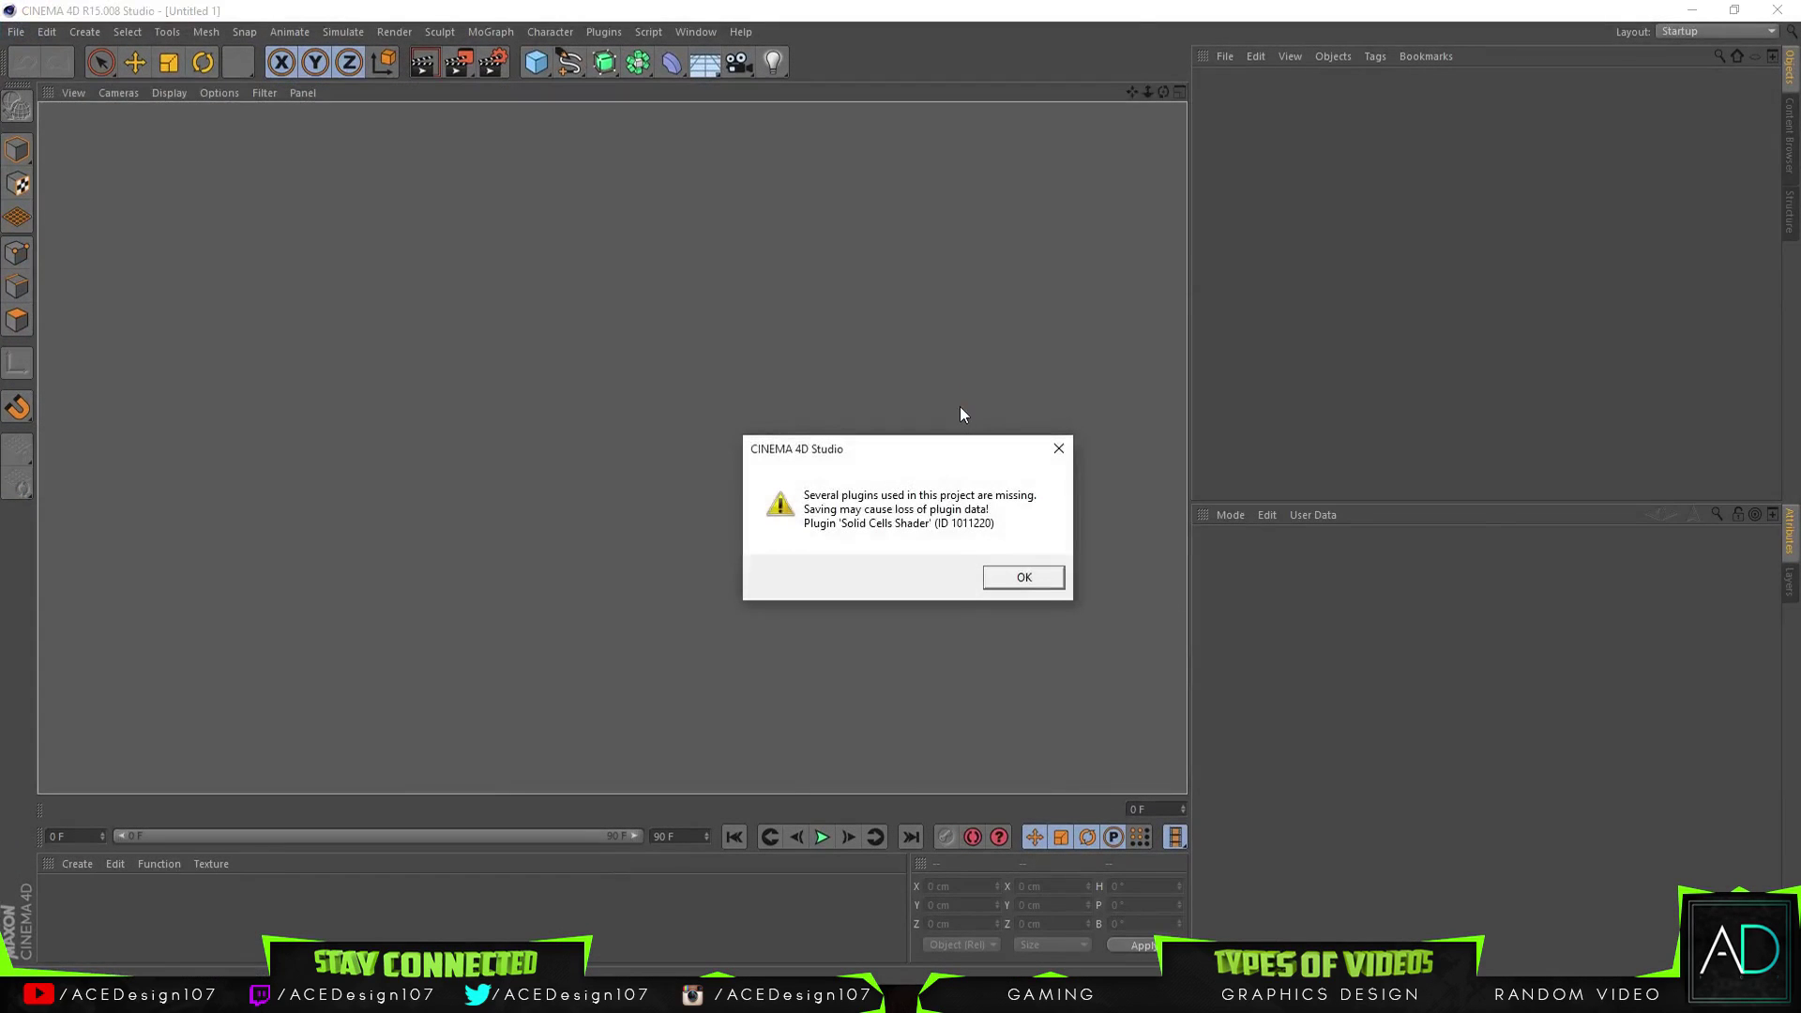
click(1049, 576)
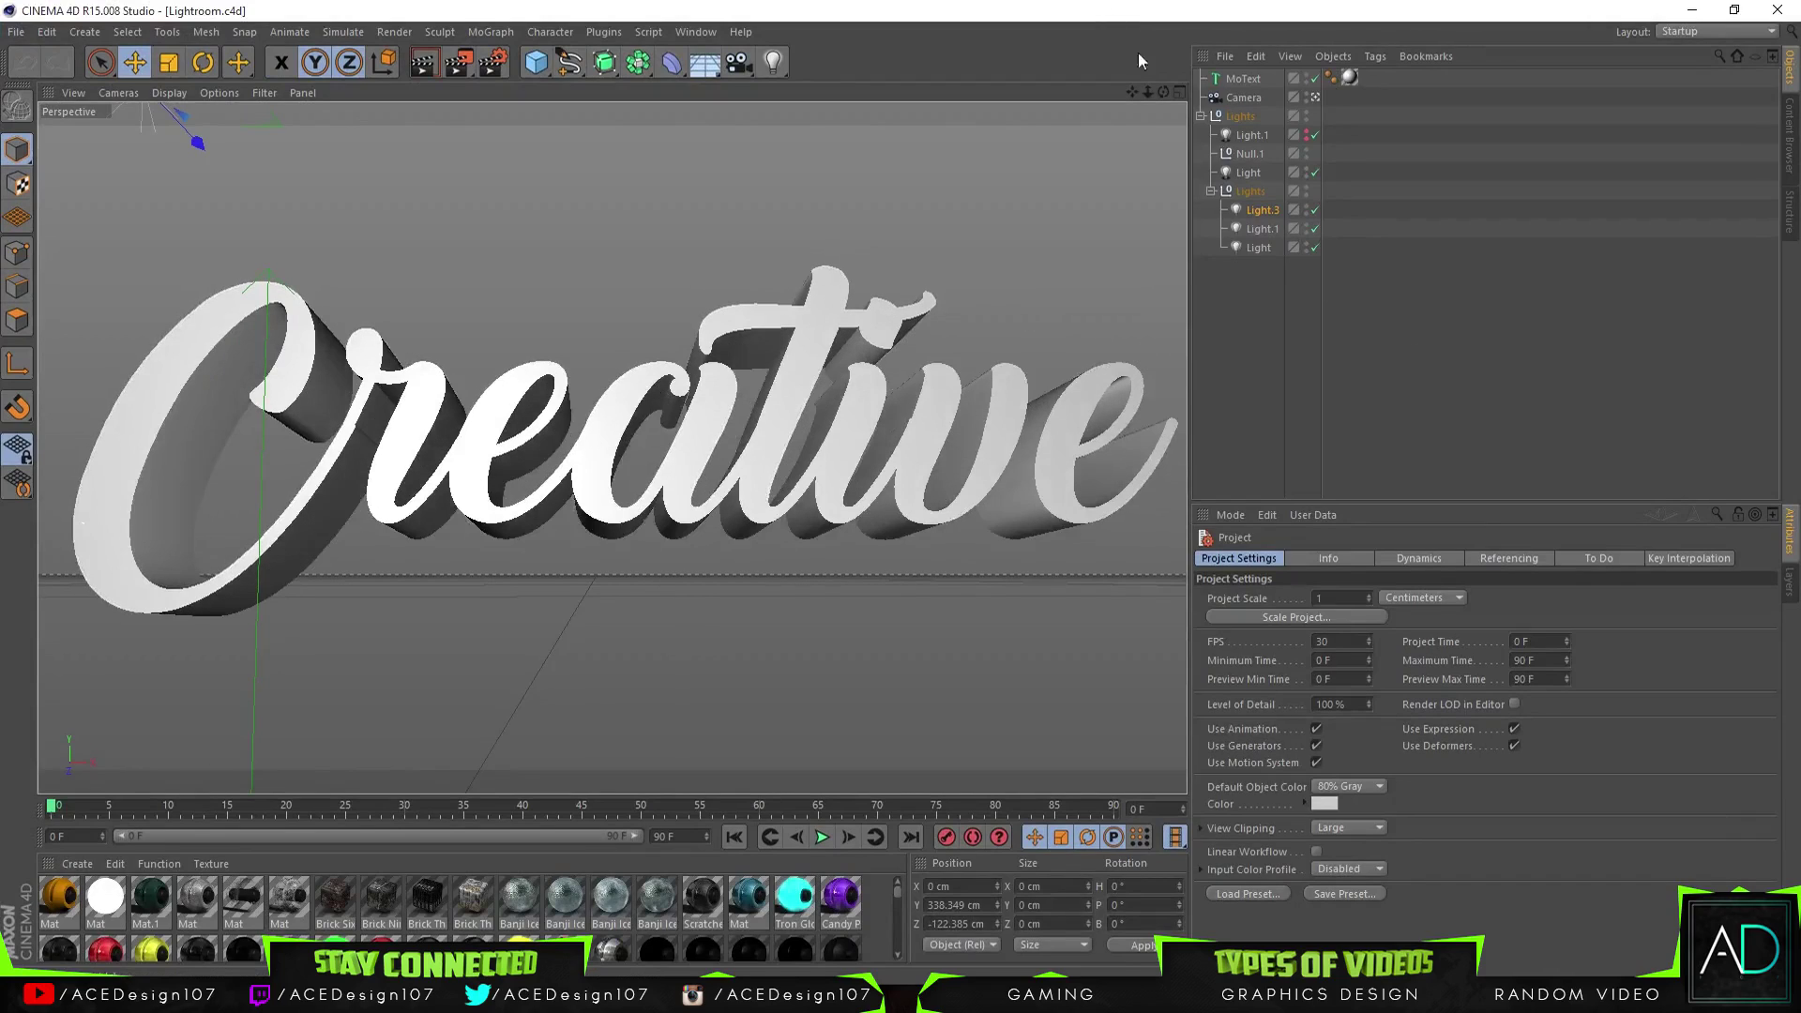
click(1243, 80)
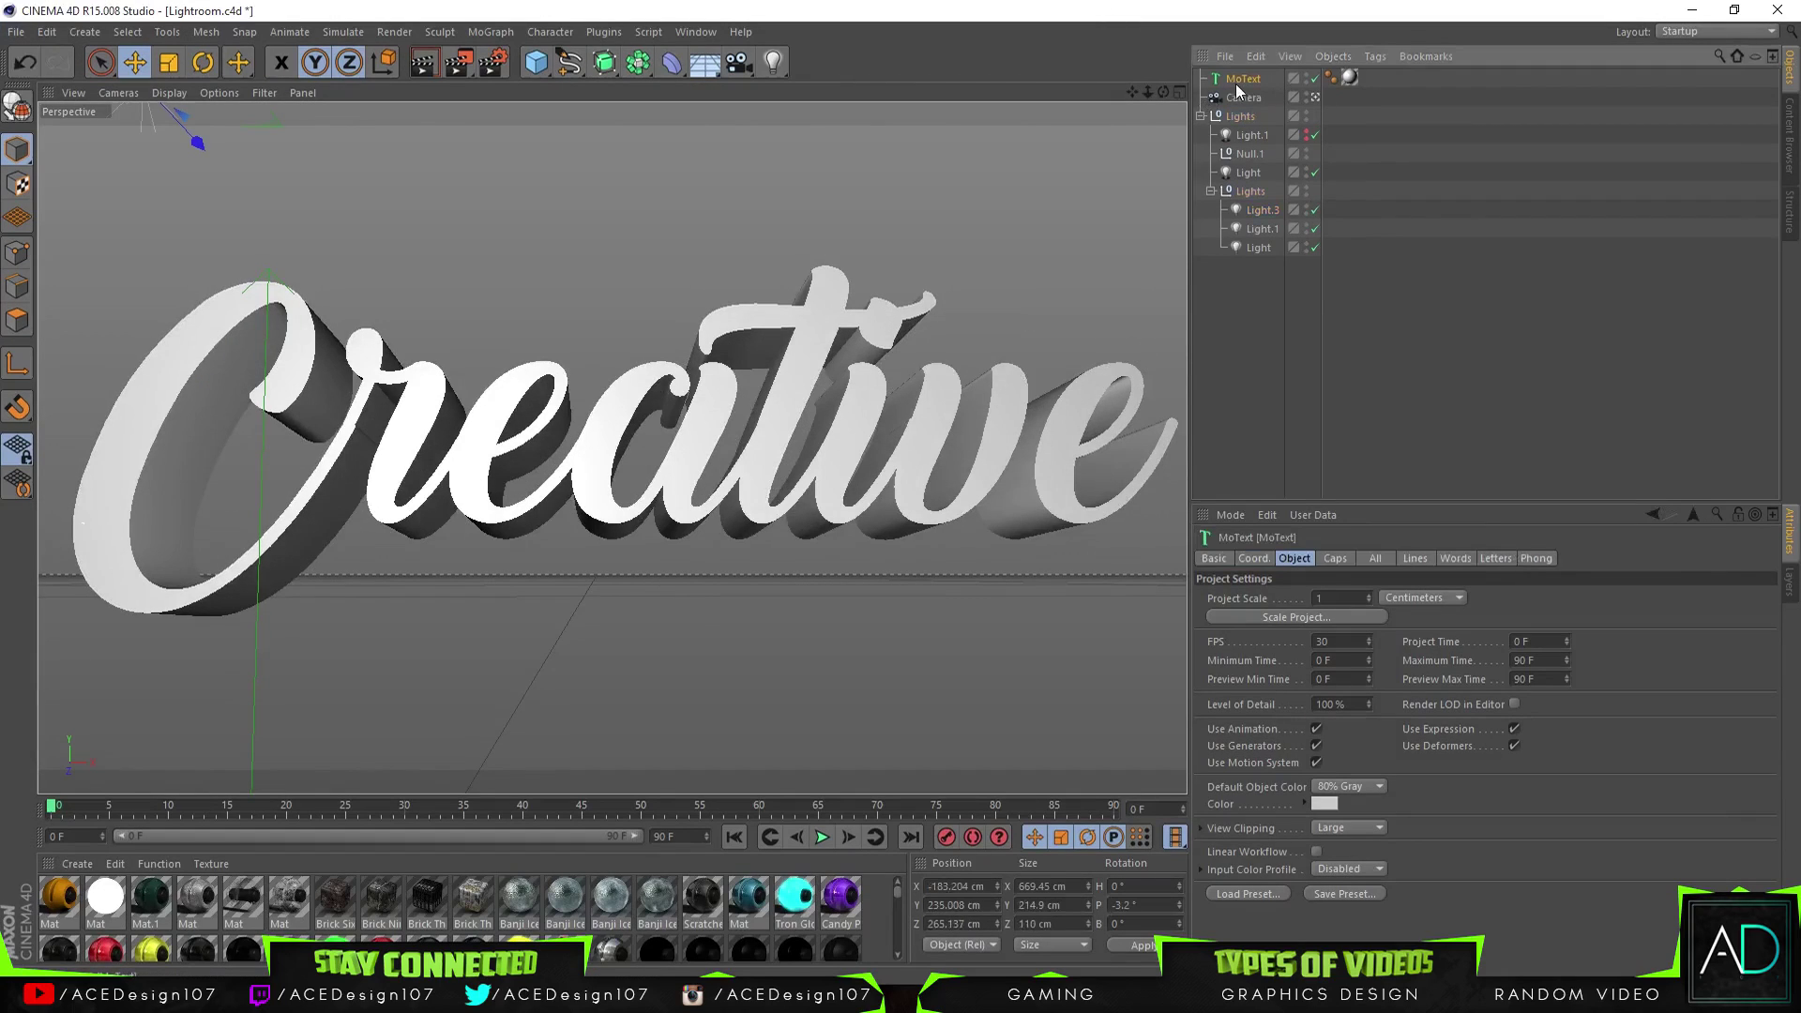
click(1296, 560)
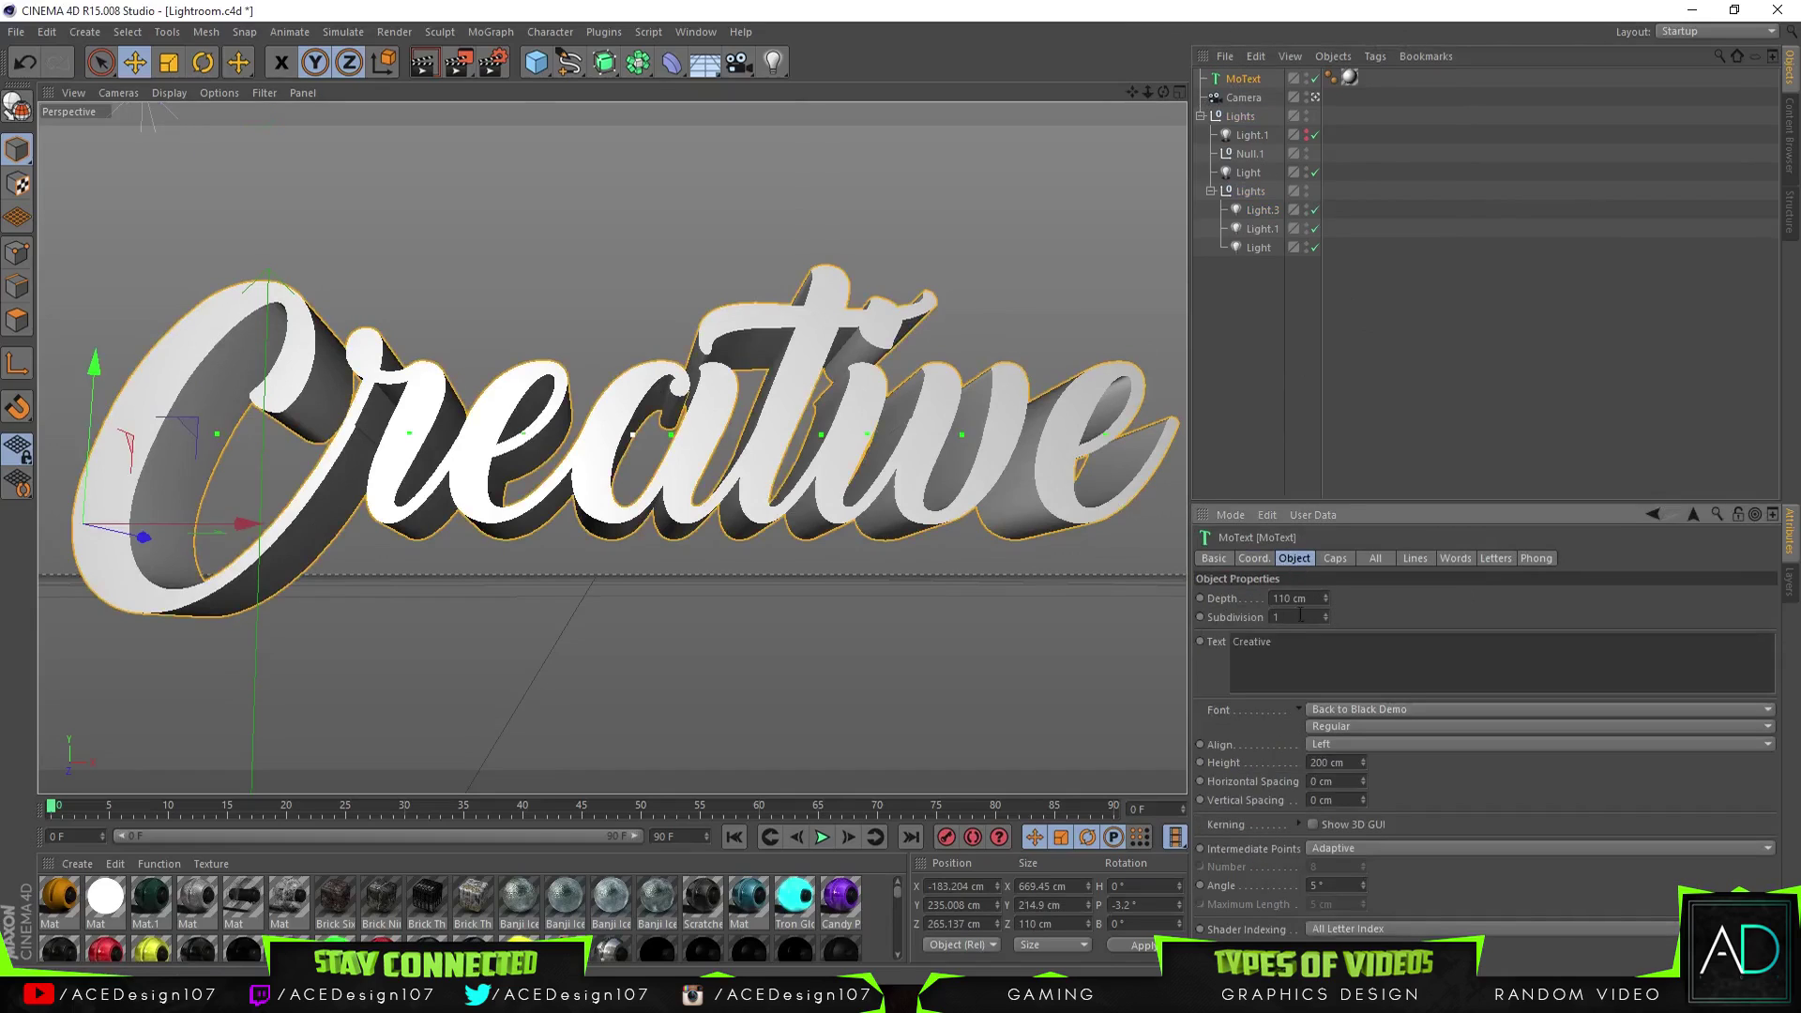
double_click(1251, 642)
text(DESIGN)
click(1413, 336)
click(1243, 80)
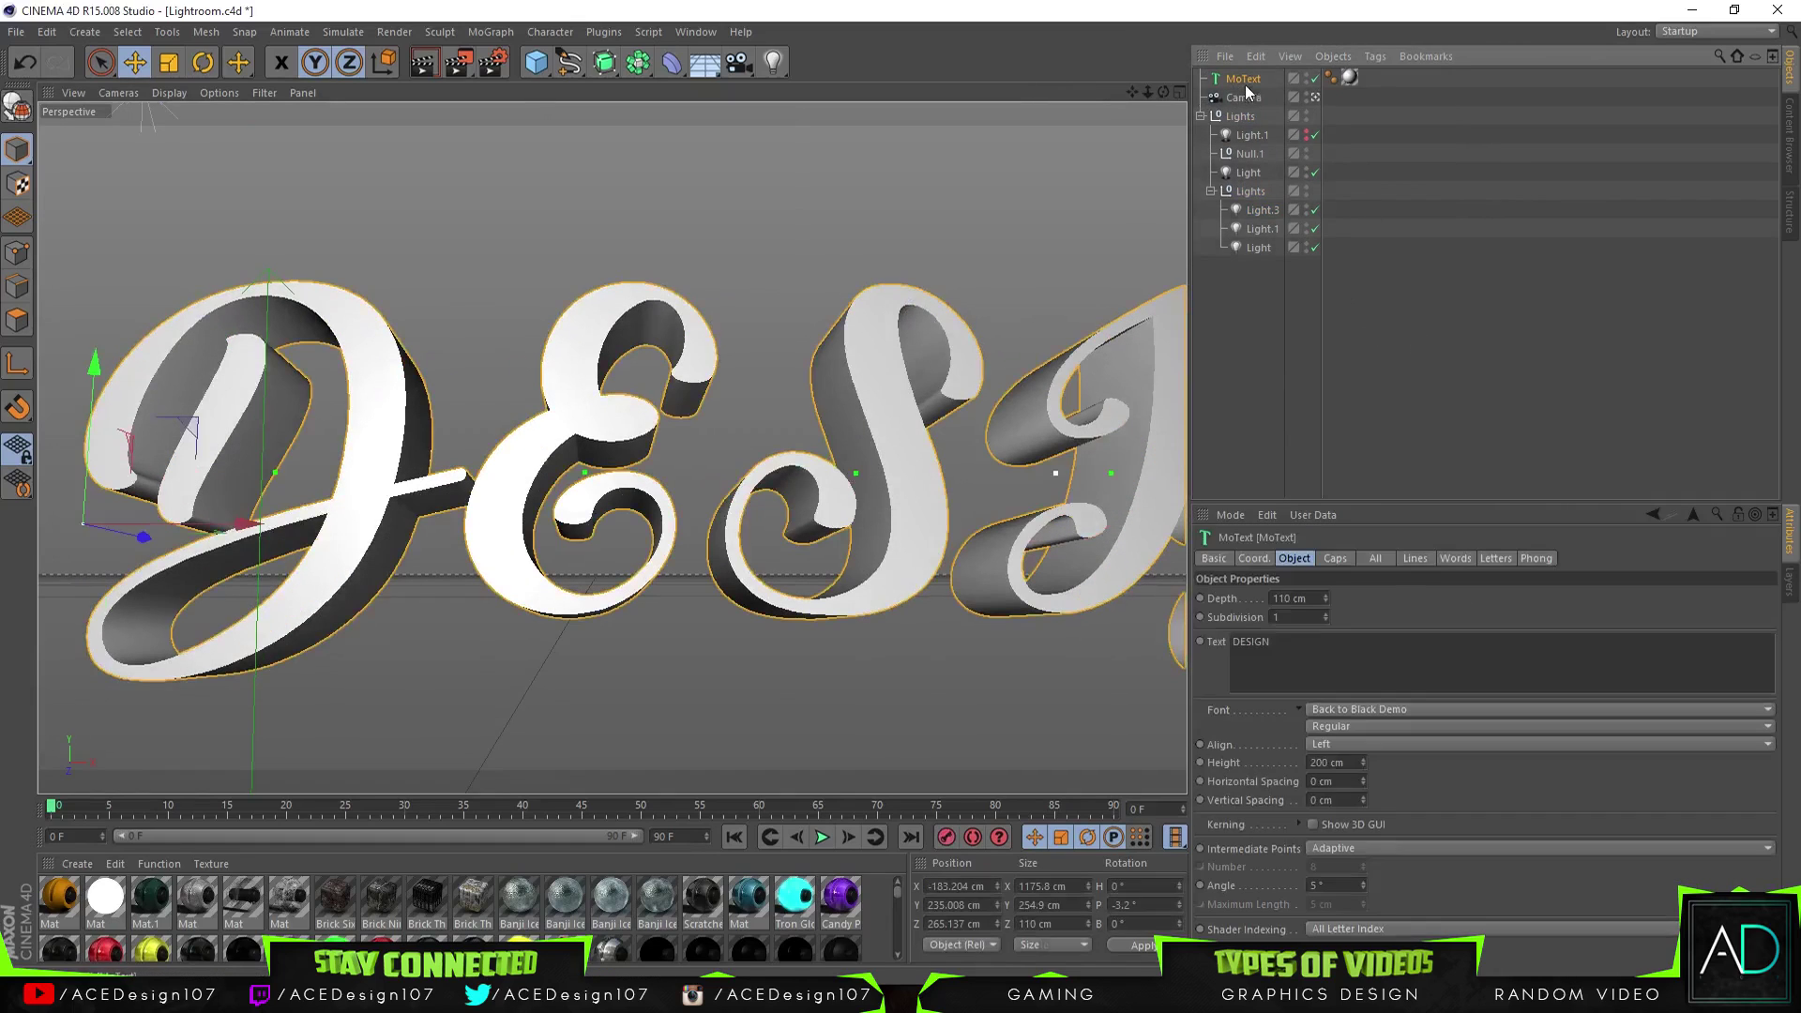
Reduce the MoText height to 113 cm so the word fits the view, and render the active view
click(1272, 644)
key(Return)
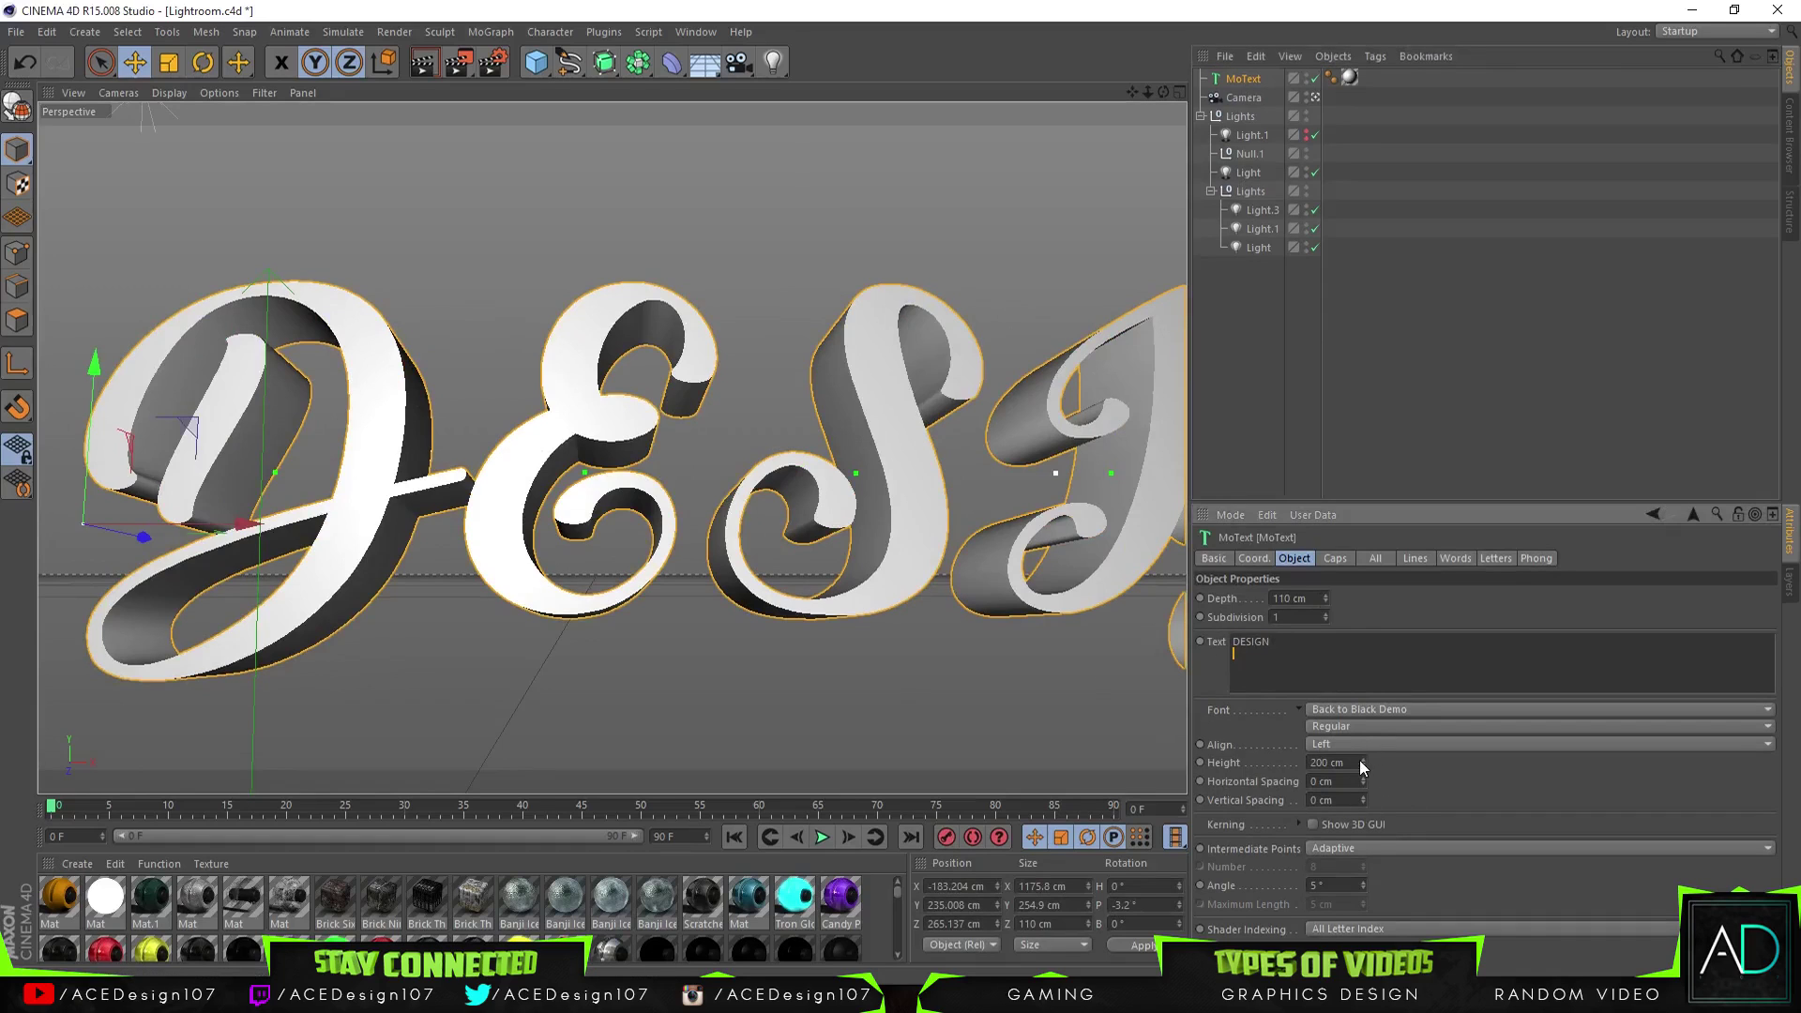
drag(1364, 761, 1373, 713)
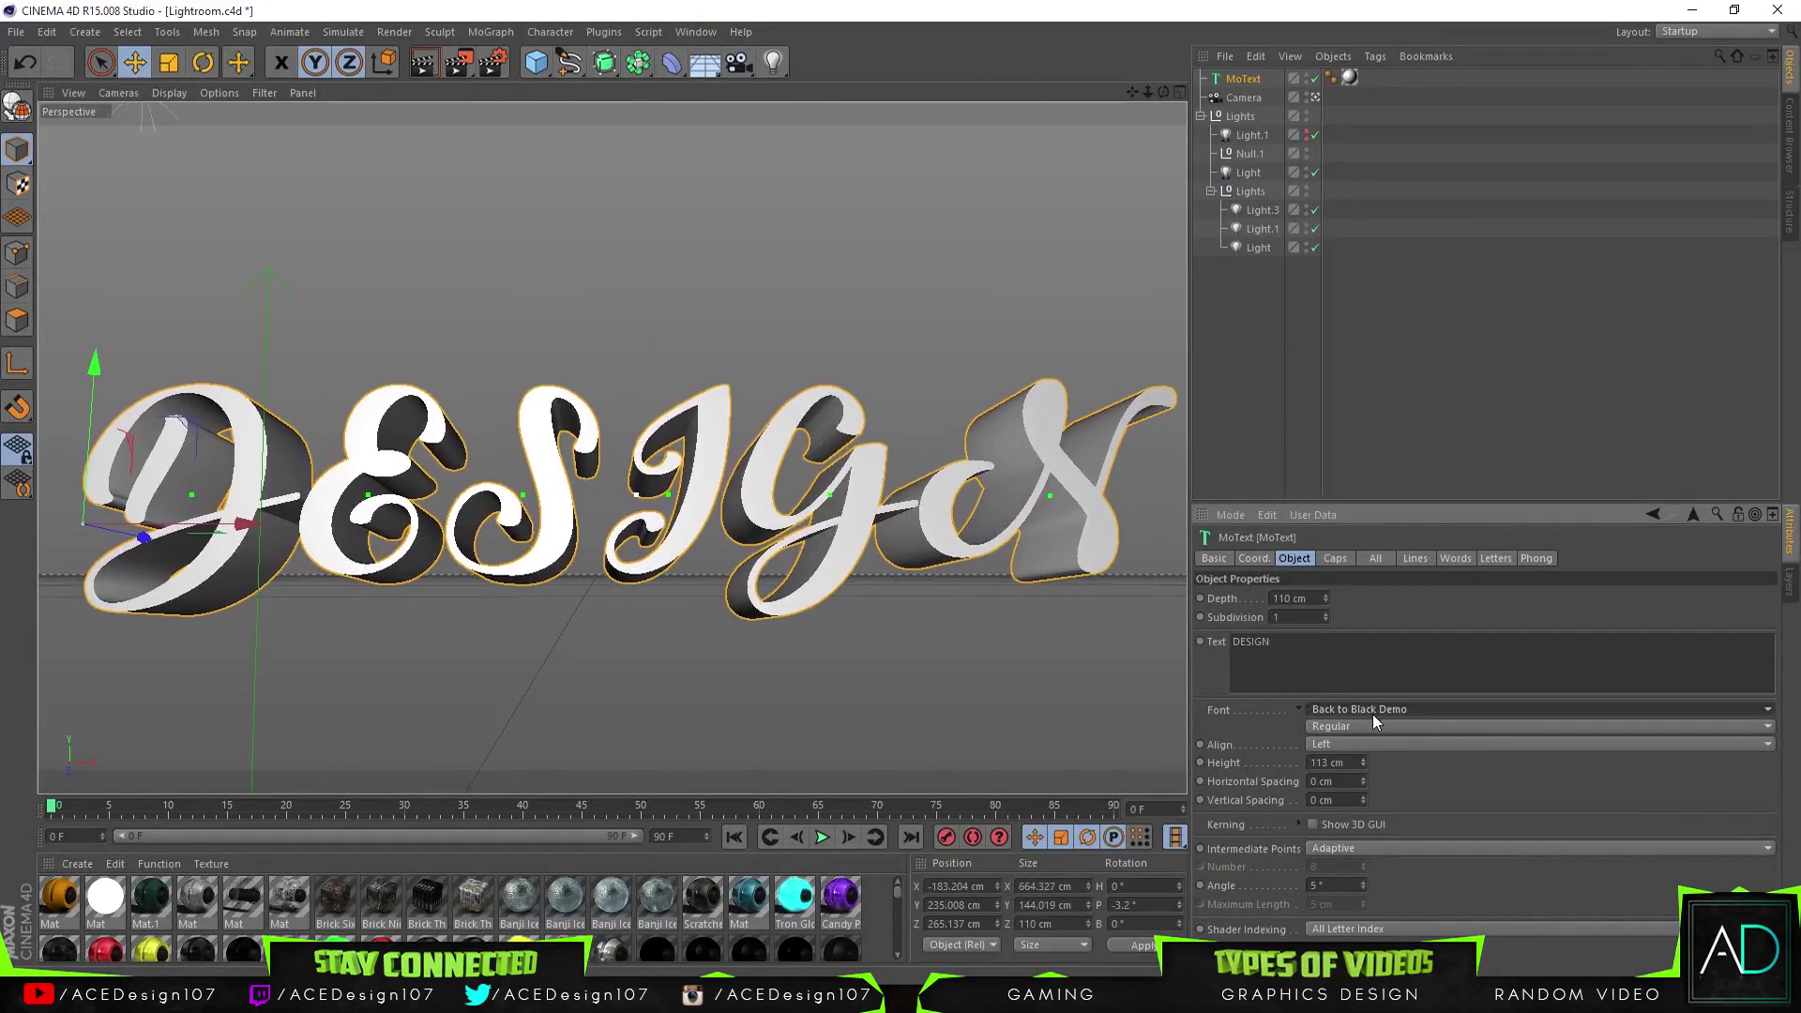
click(1372, 713)
click(1372, 713)
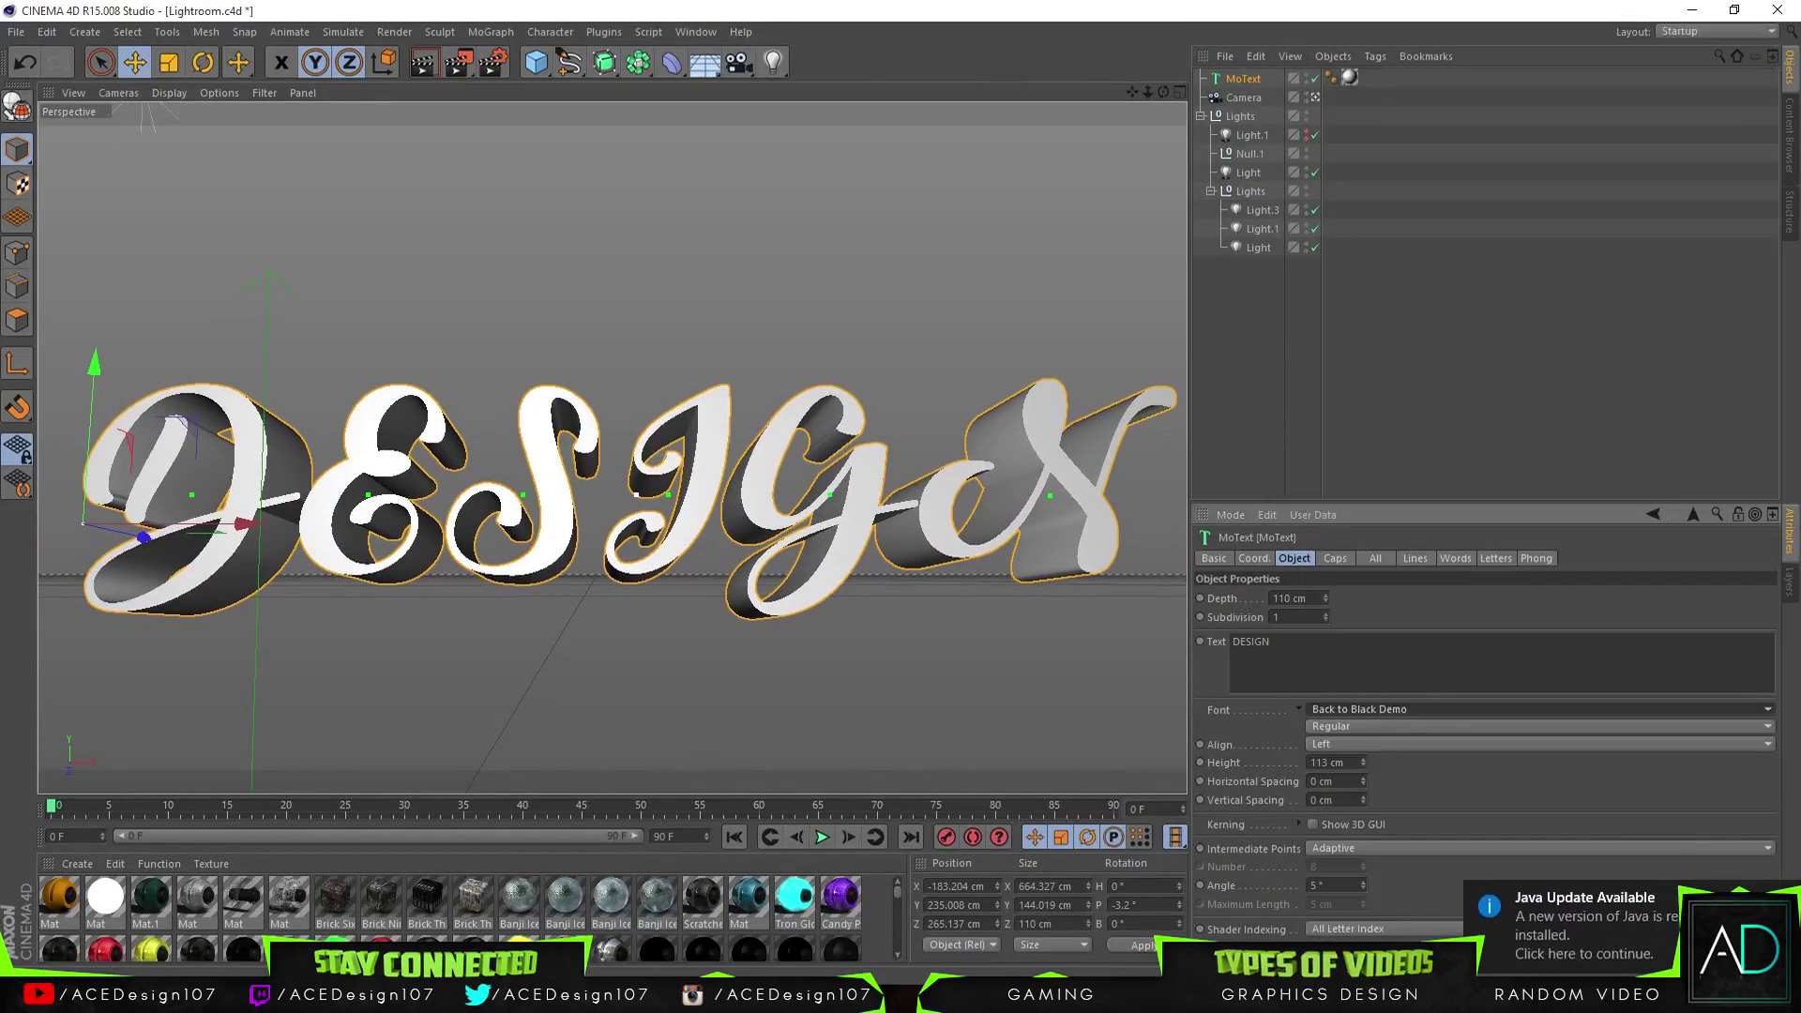
click(1173, 615)
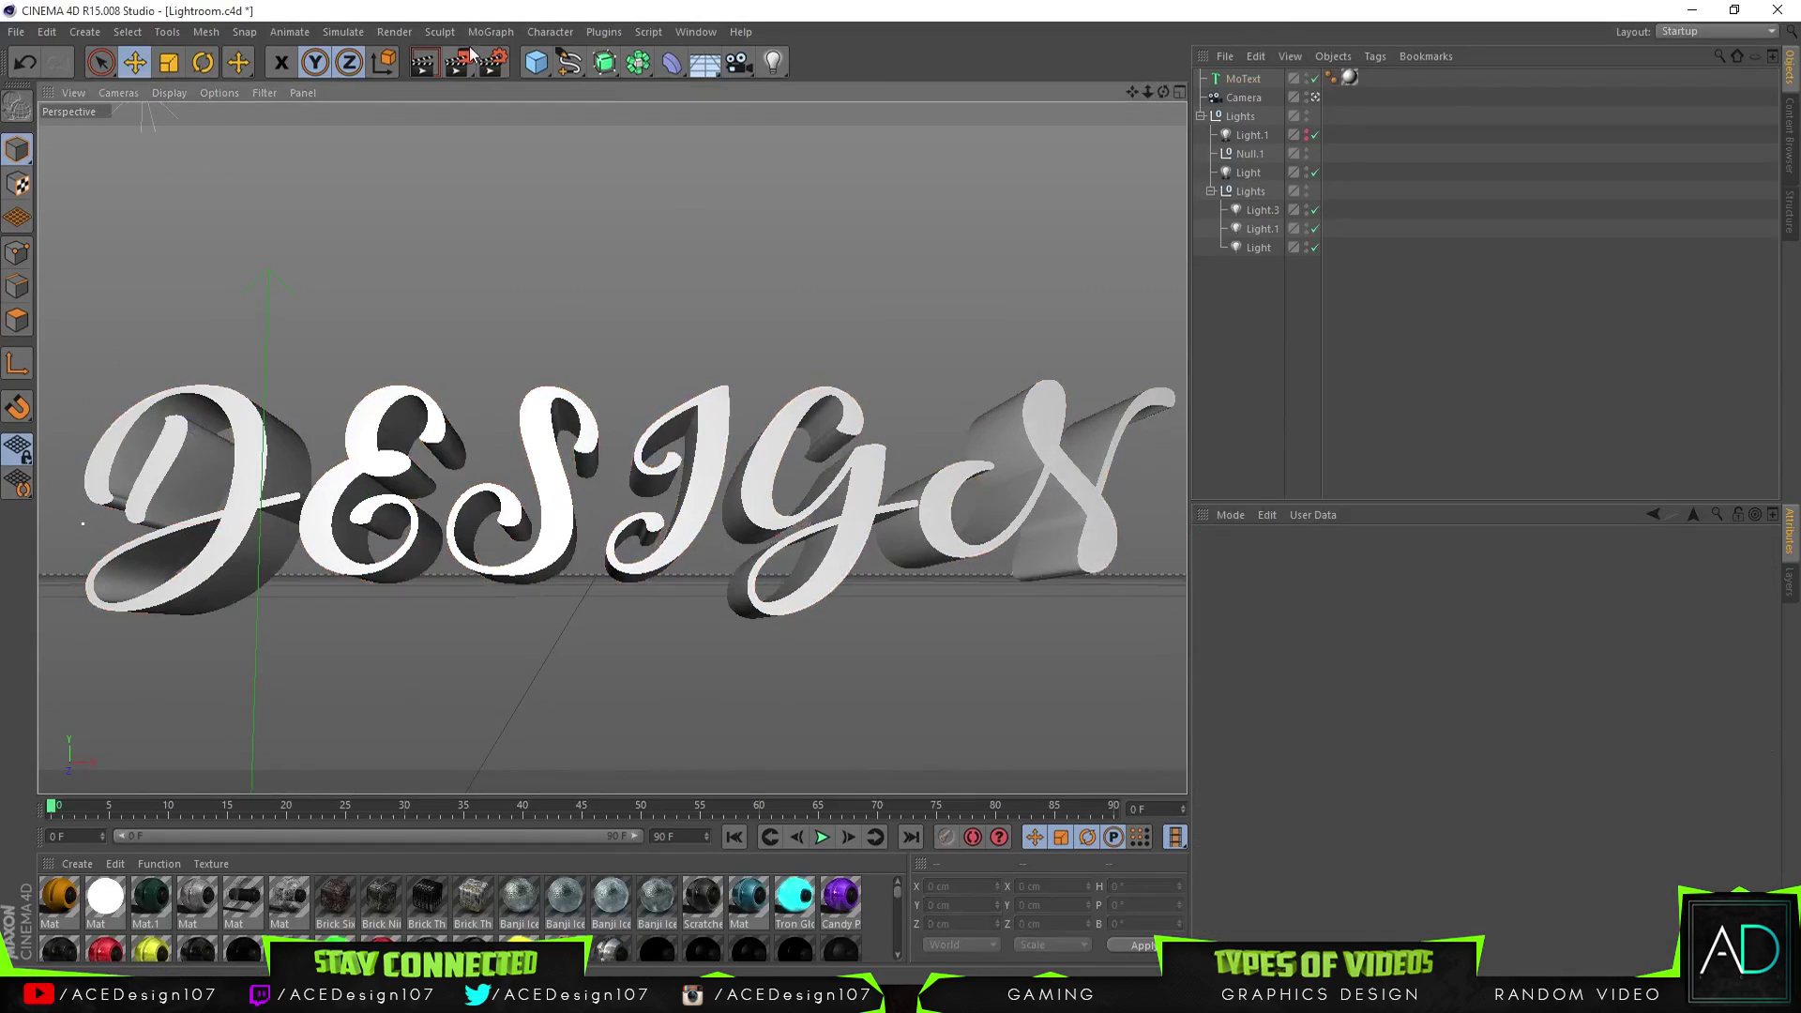
click(431, 66)
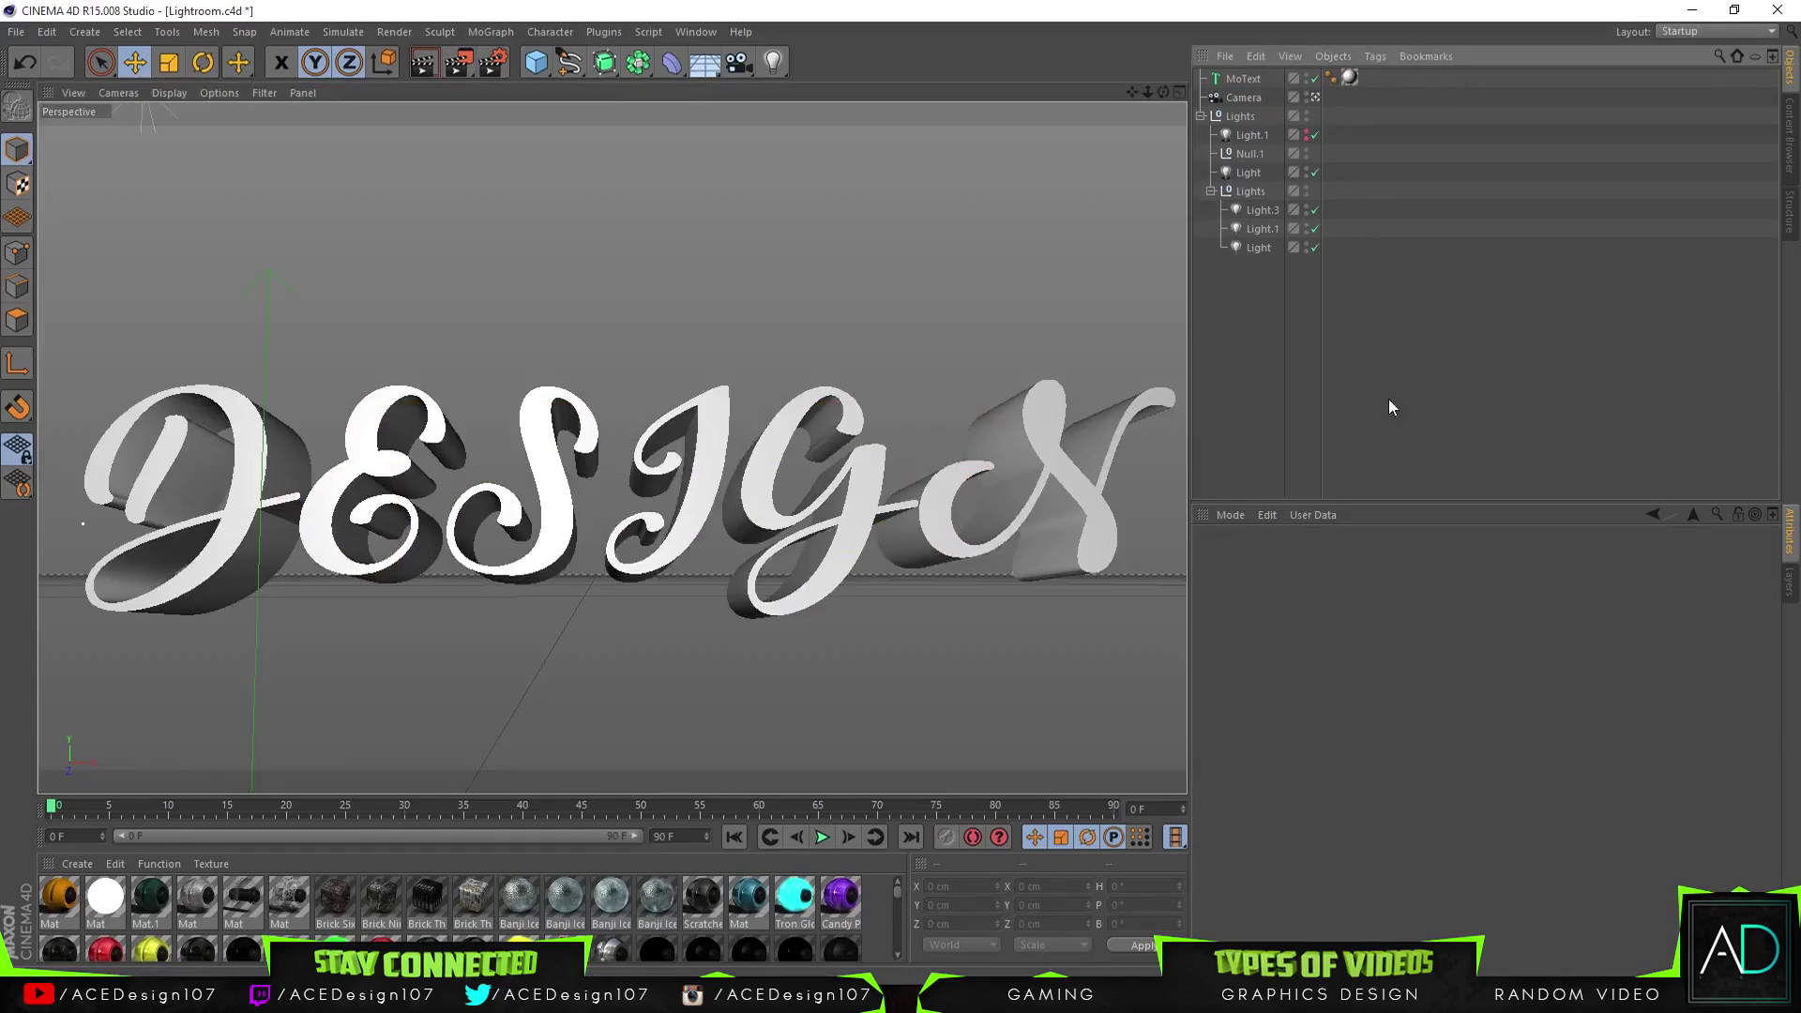
Close Cinema 4D without saving the scene changes and minimize the file window
click(1778, 9)
click(910, 576)
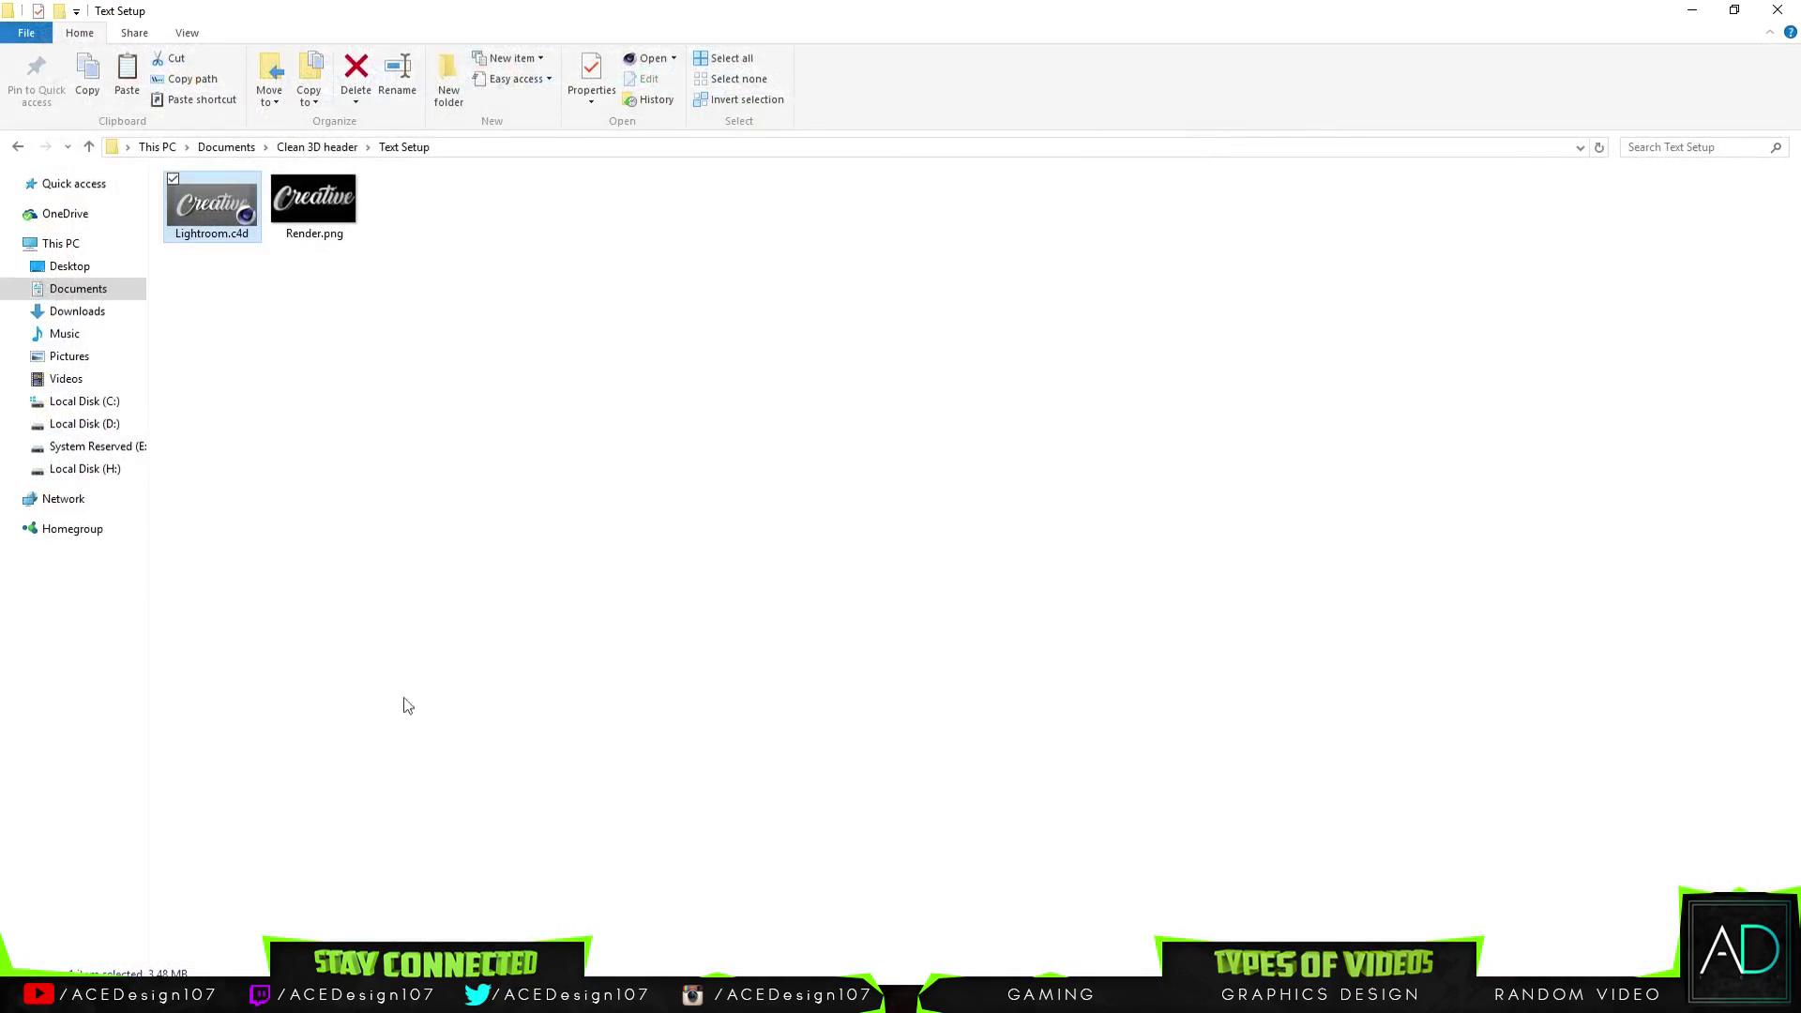
click(1689, 11)
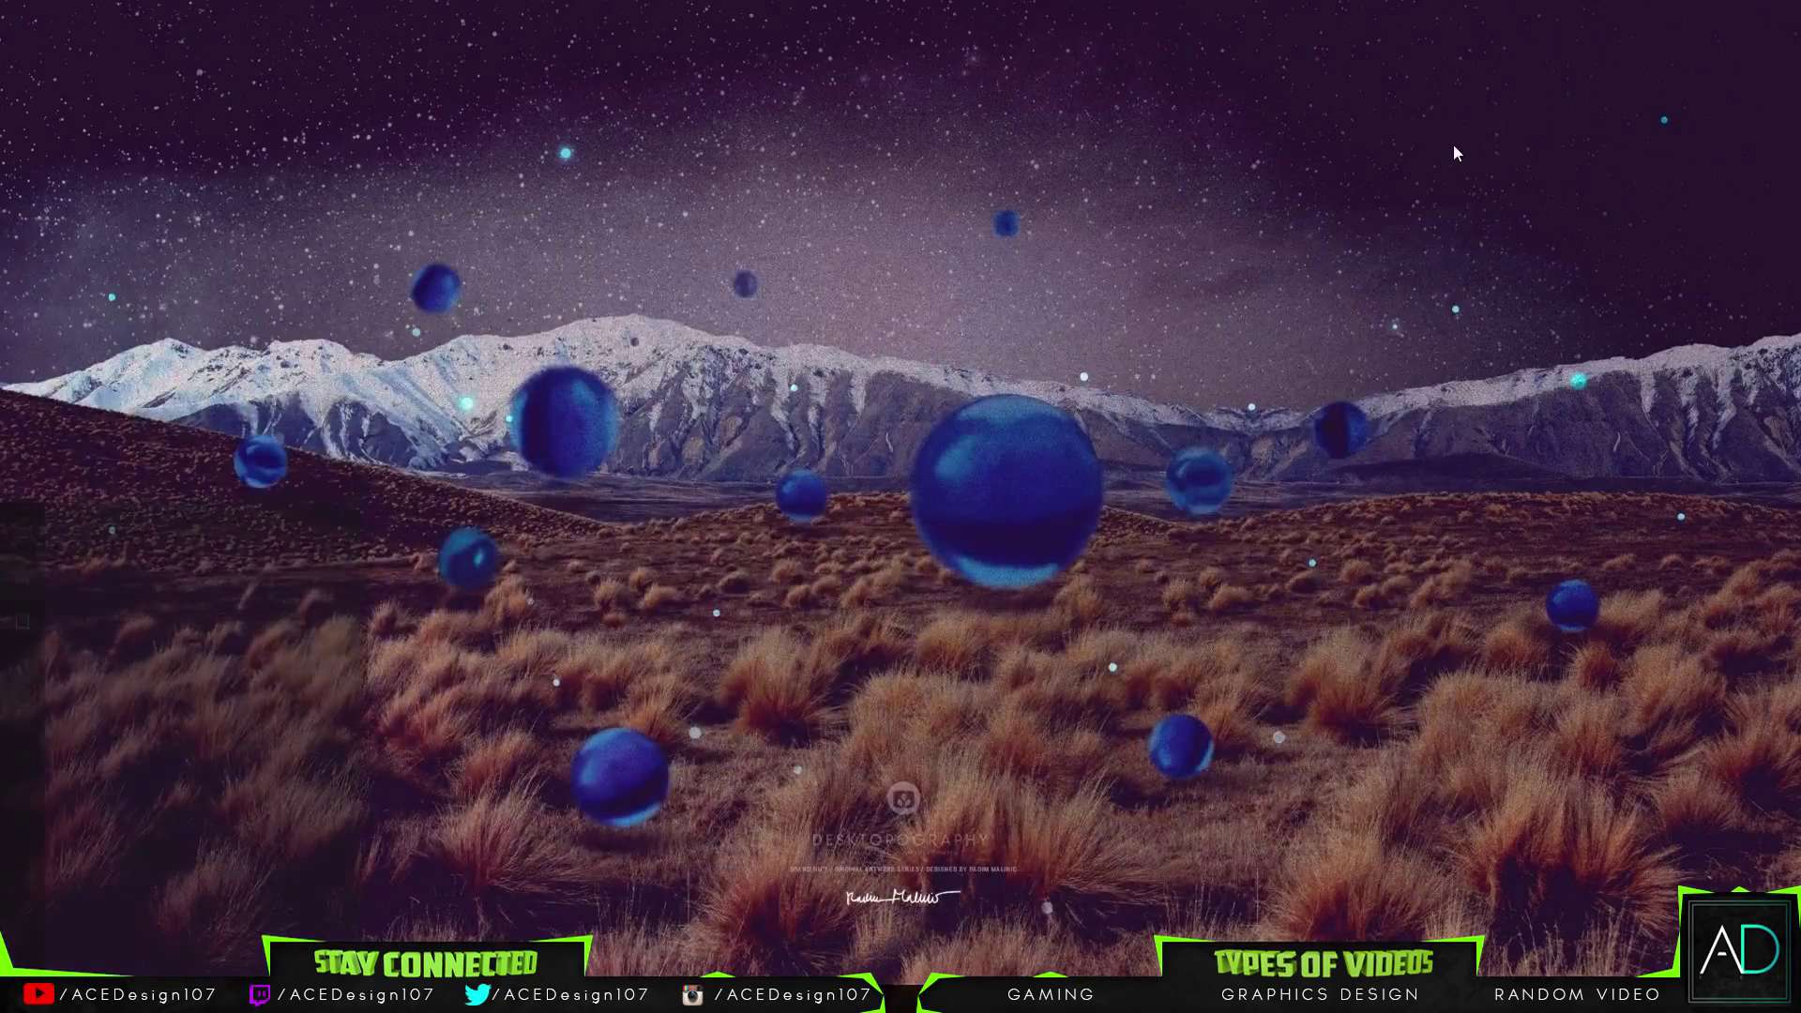
Launch Photoshop
key(super)
text(pho)
key(Return)
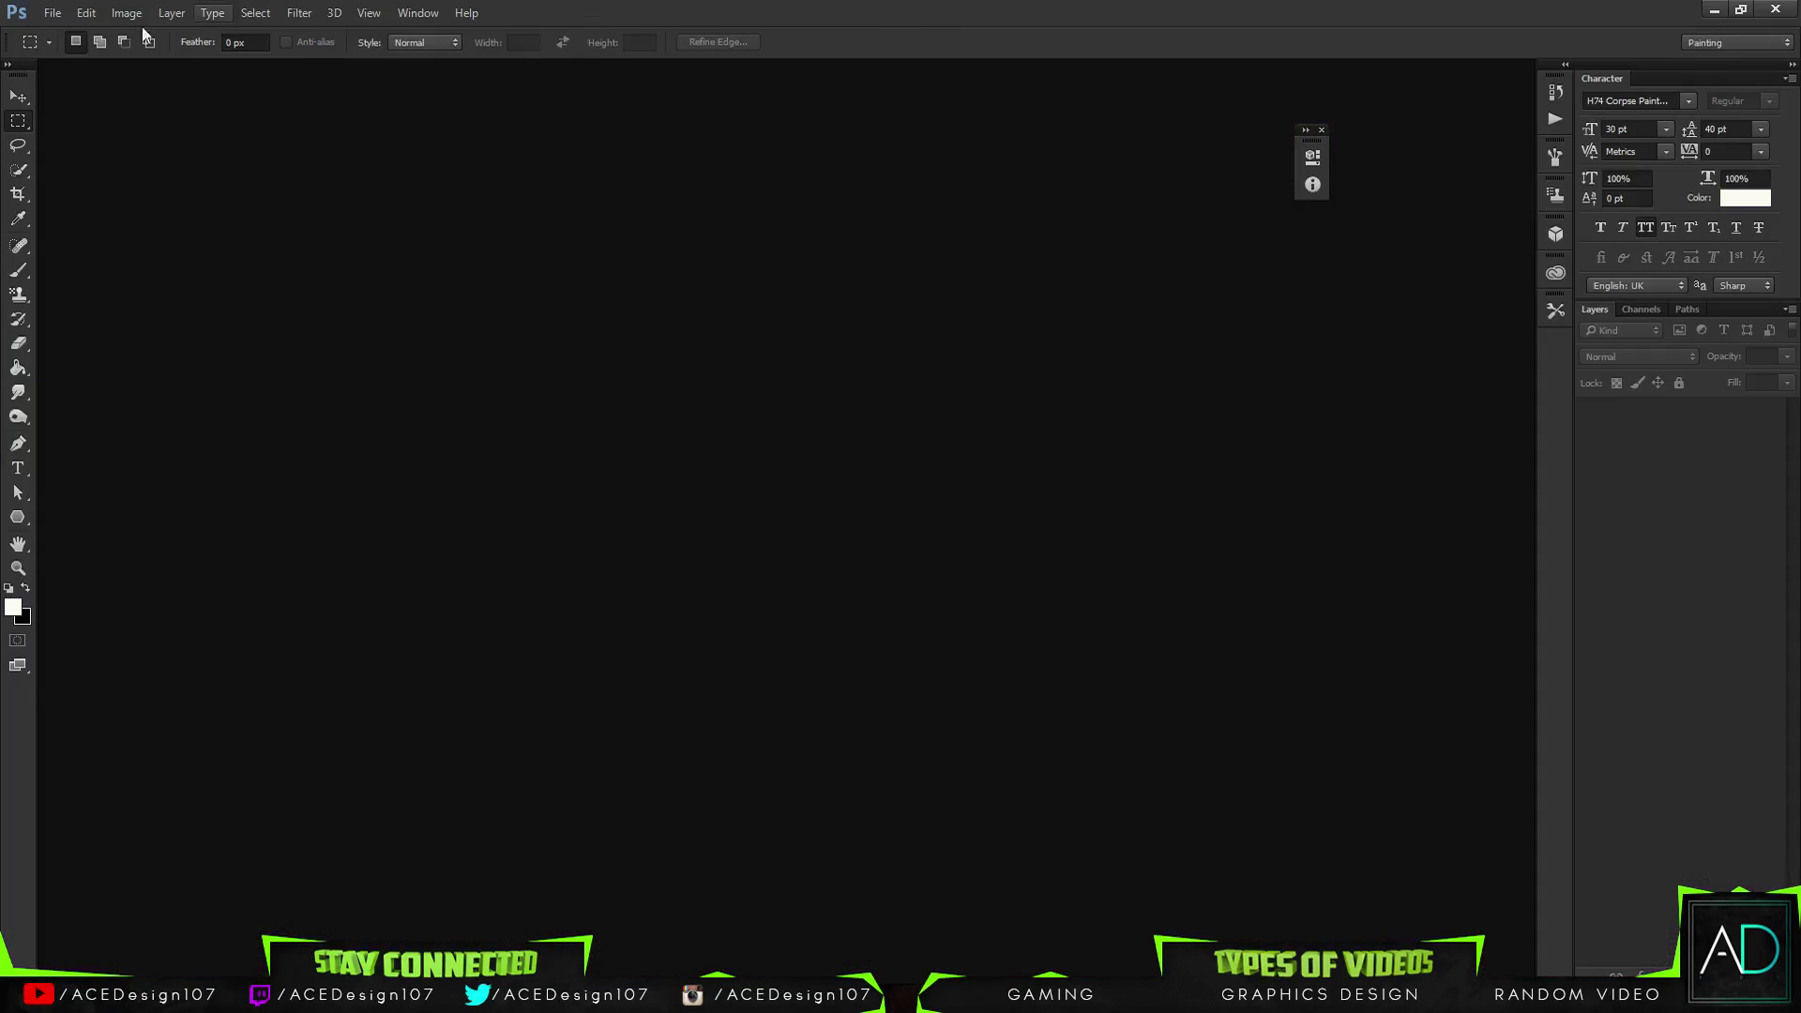
Create a new document 1500 pixels wide and 500 pixels high
click(53, 13)
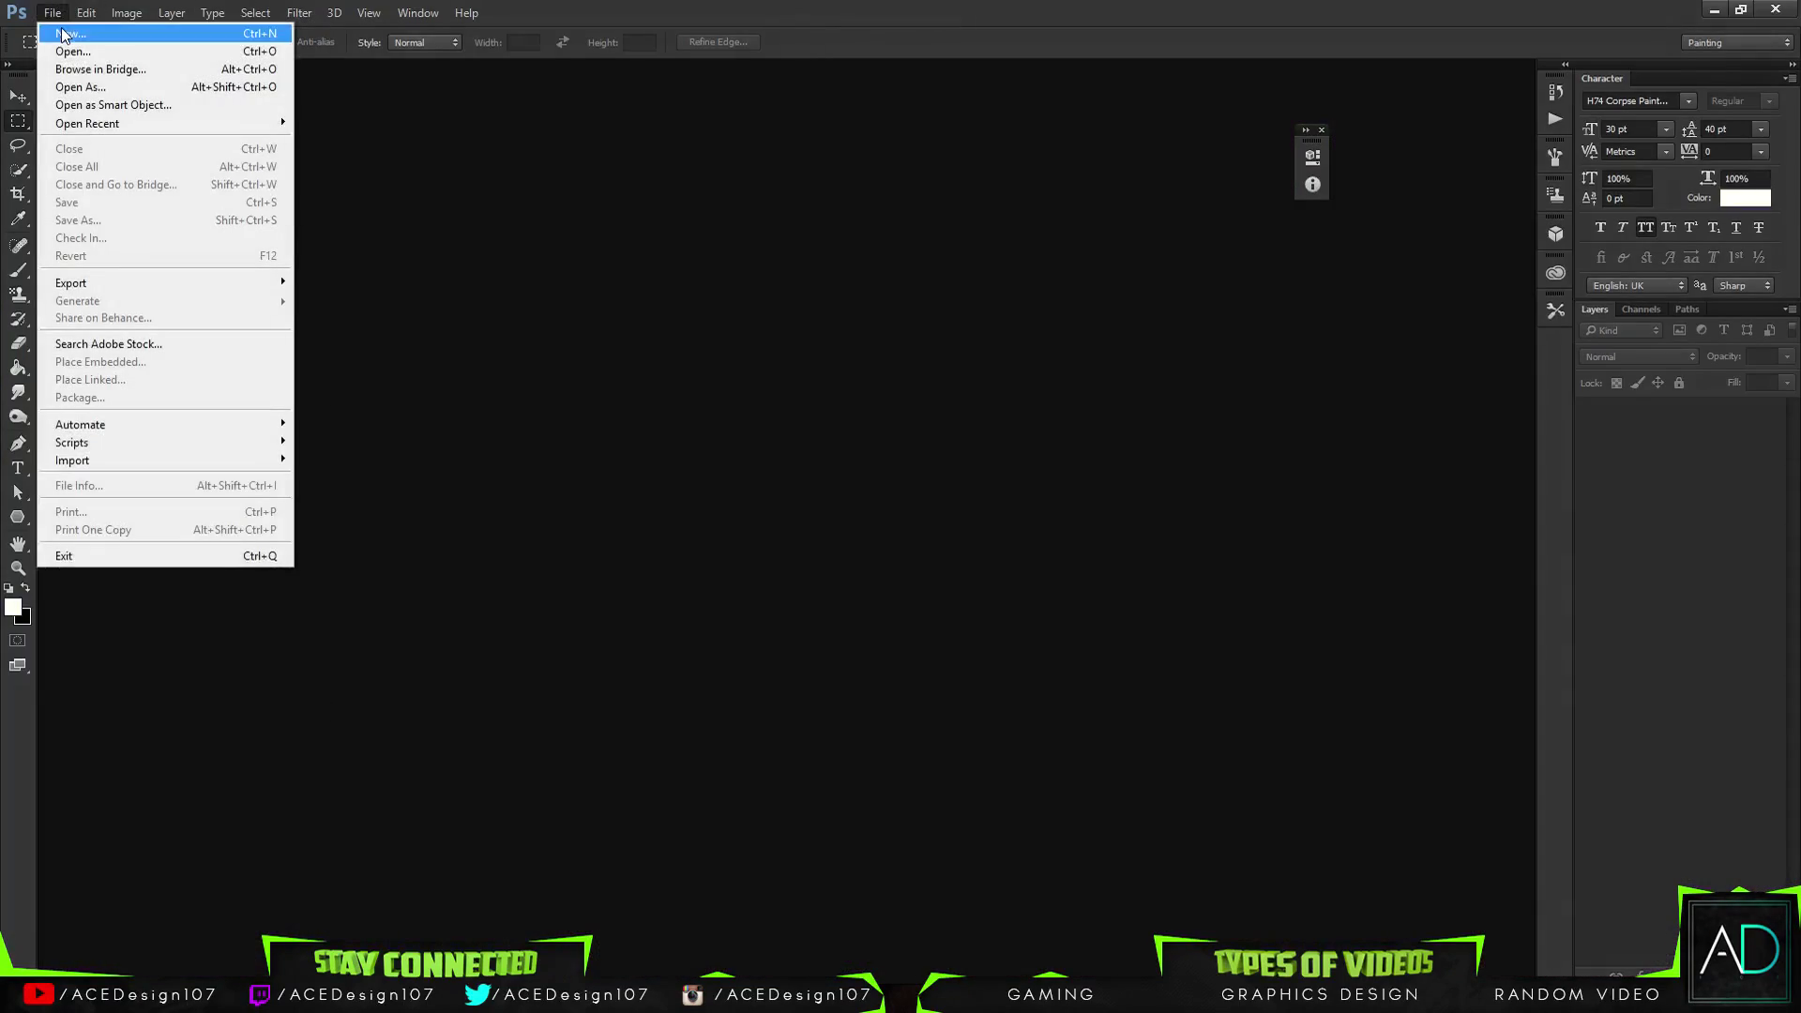
click(42, 31)
click(742, 375)
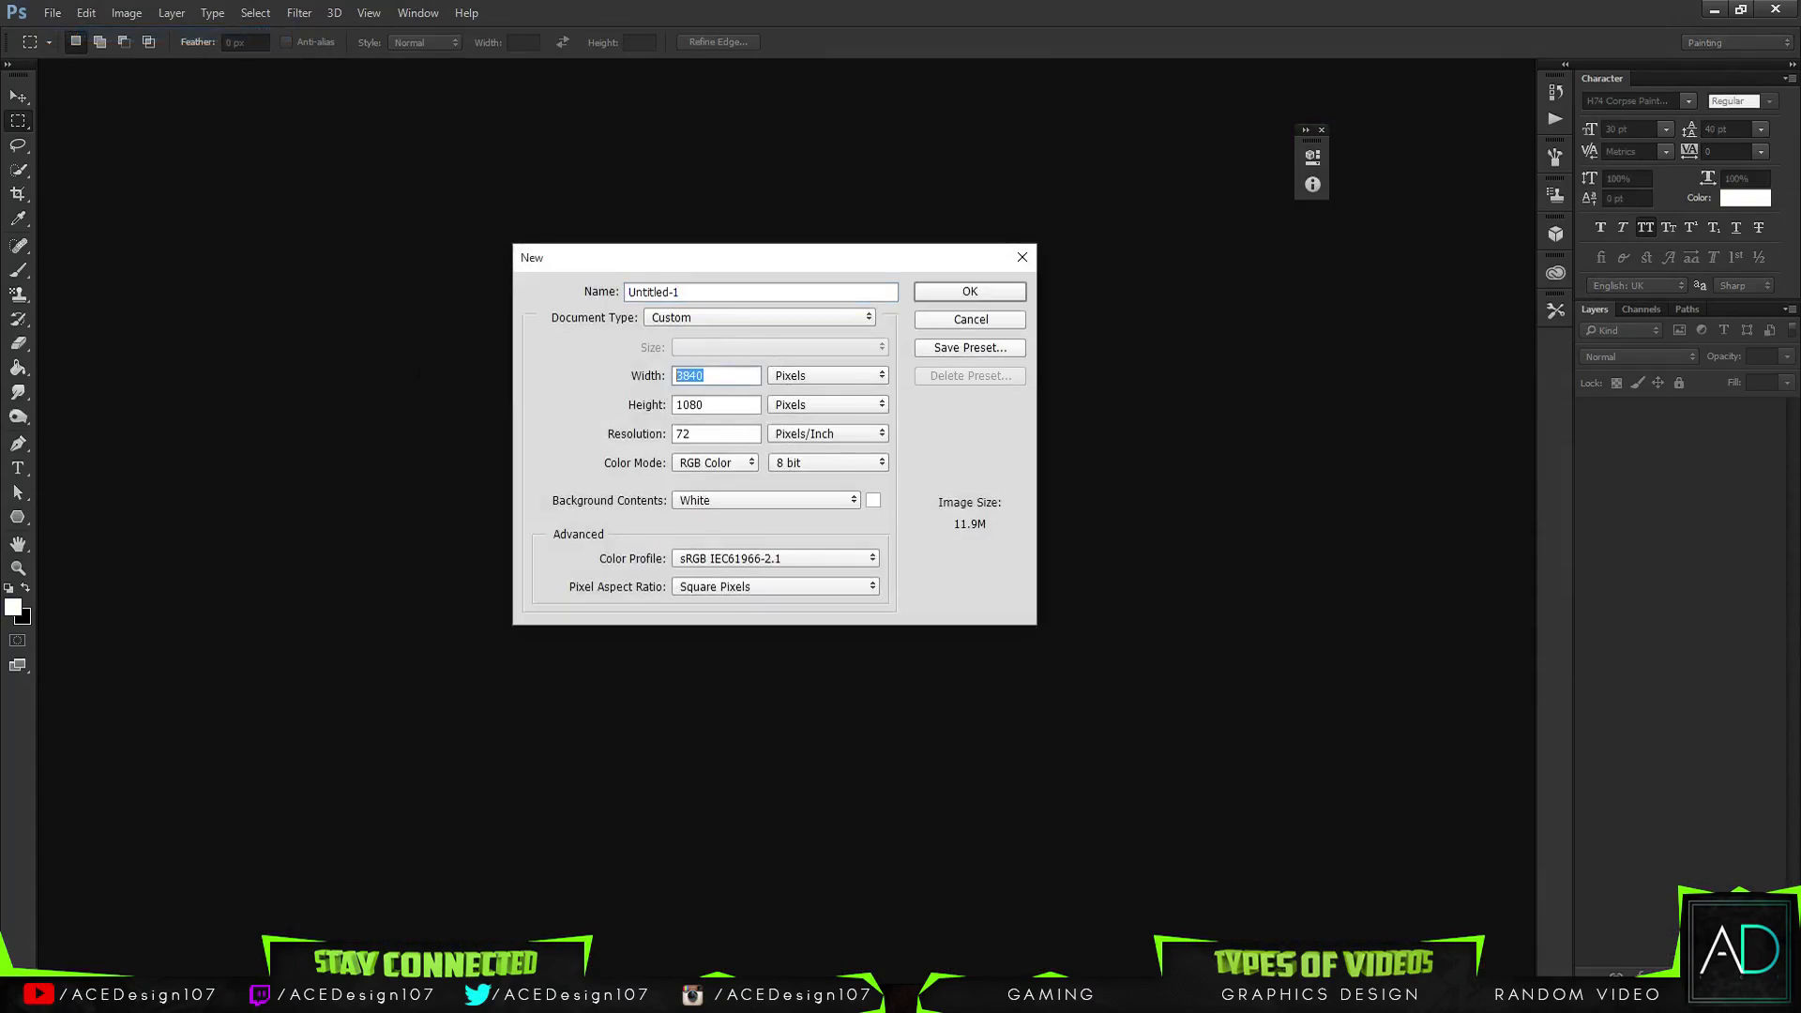
text(1500)
key(Tab)
text(500)
click(945, 293)
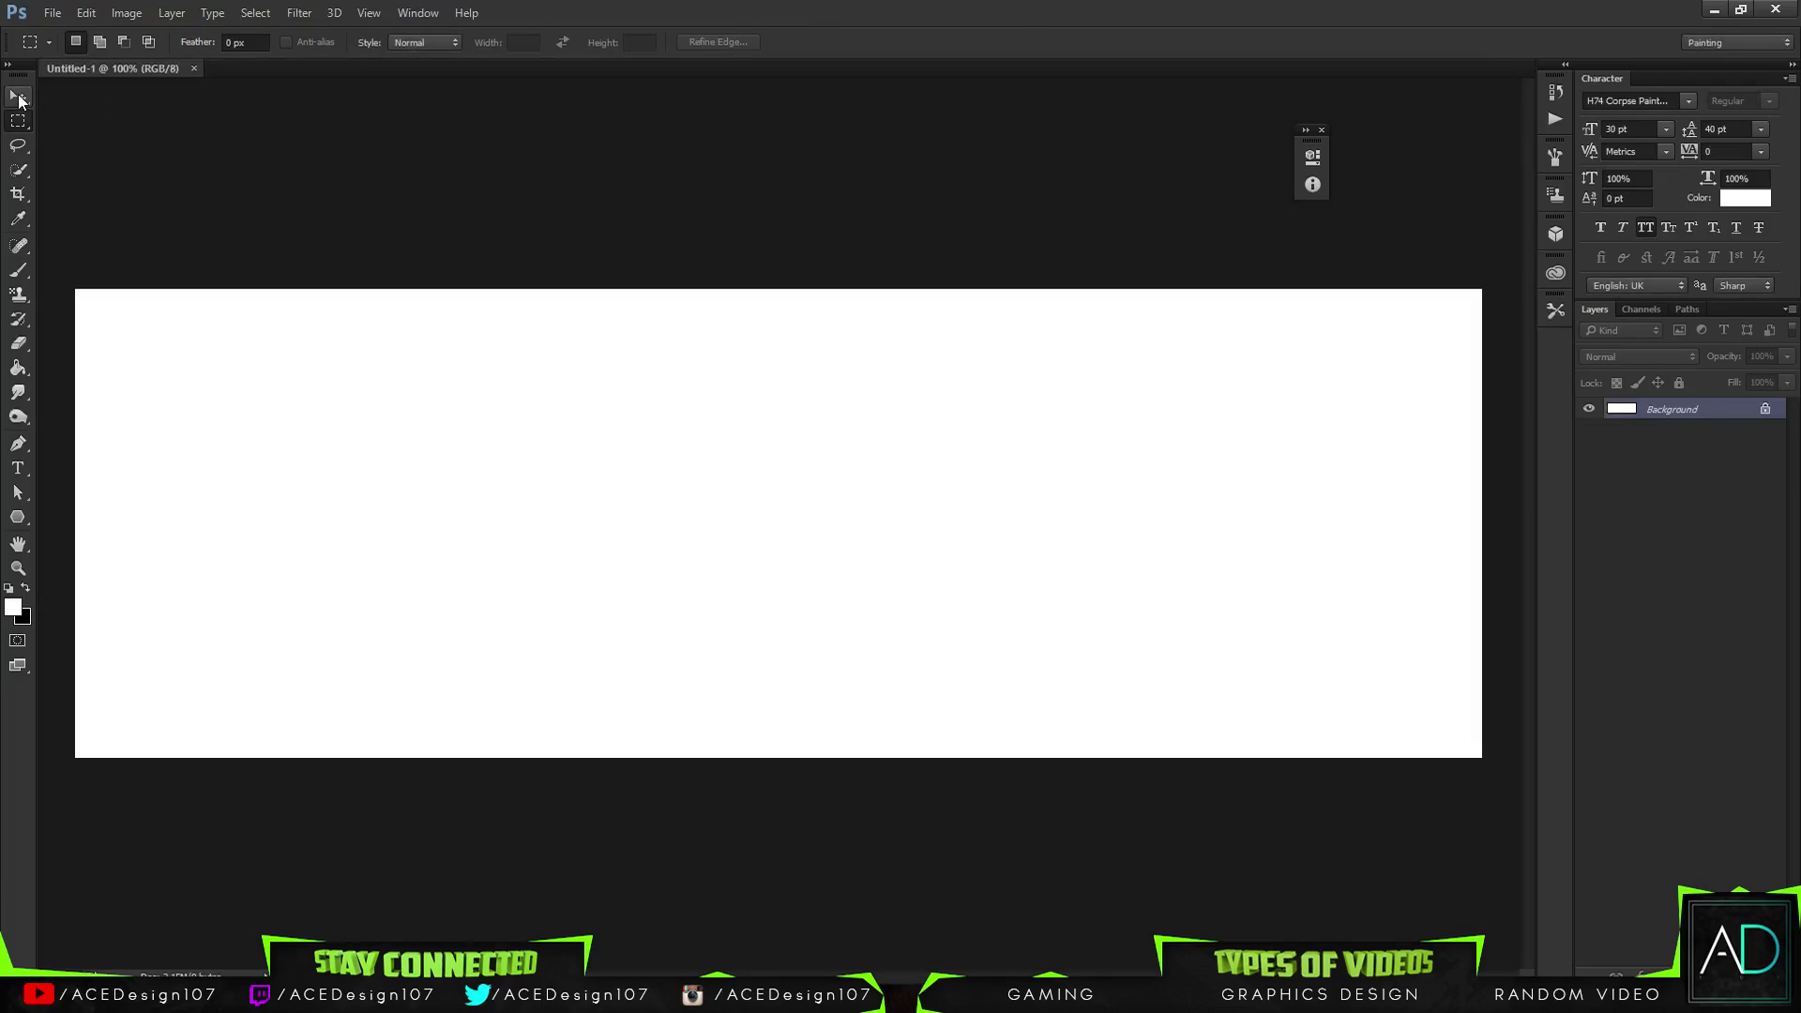
Open Render.png from Documents > Clean 3D header > Text Setup and copy its lettering layer into the blank document
click(18, 95)
click(52, 14)
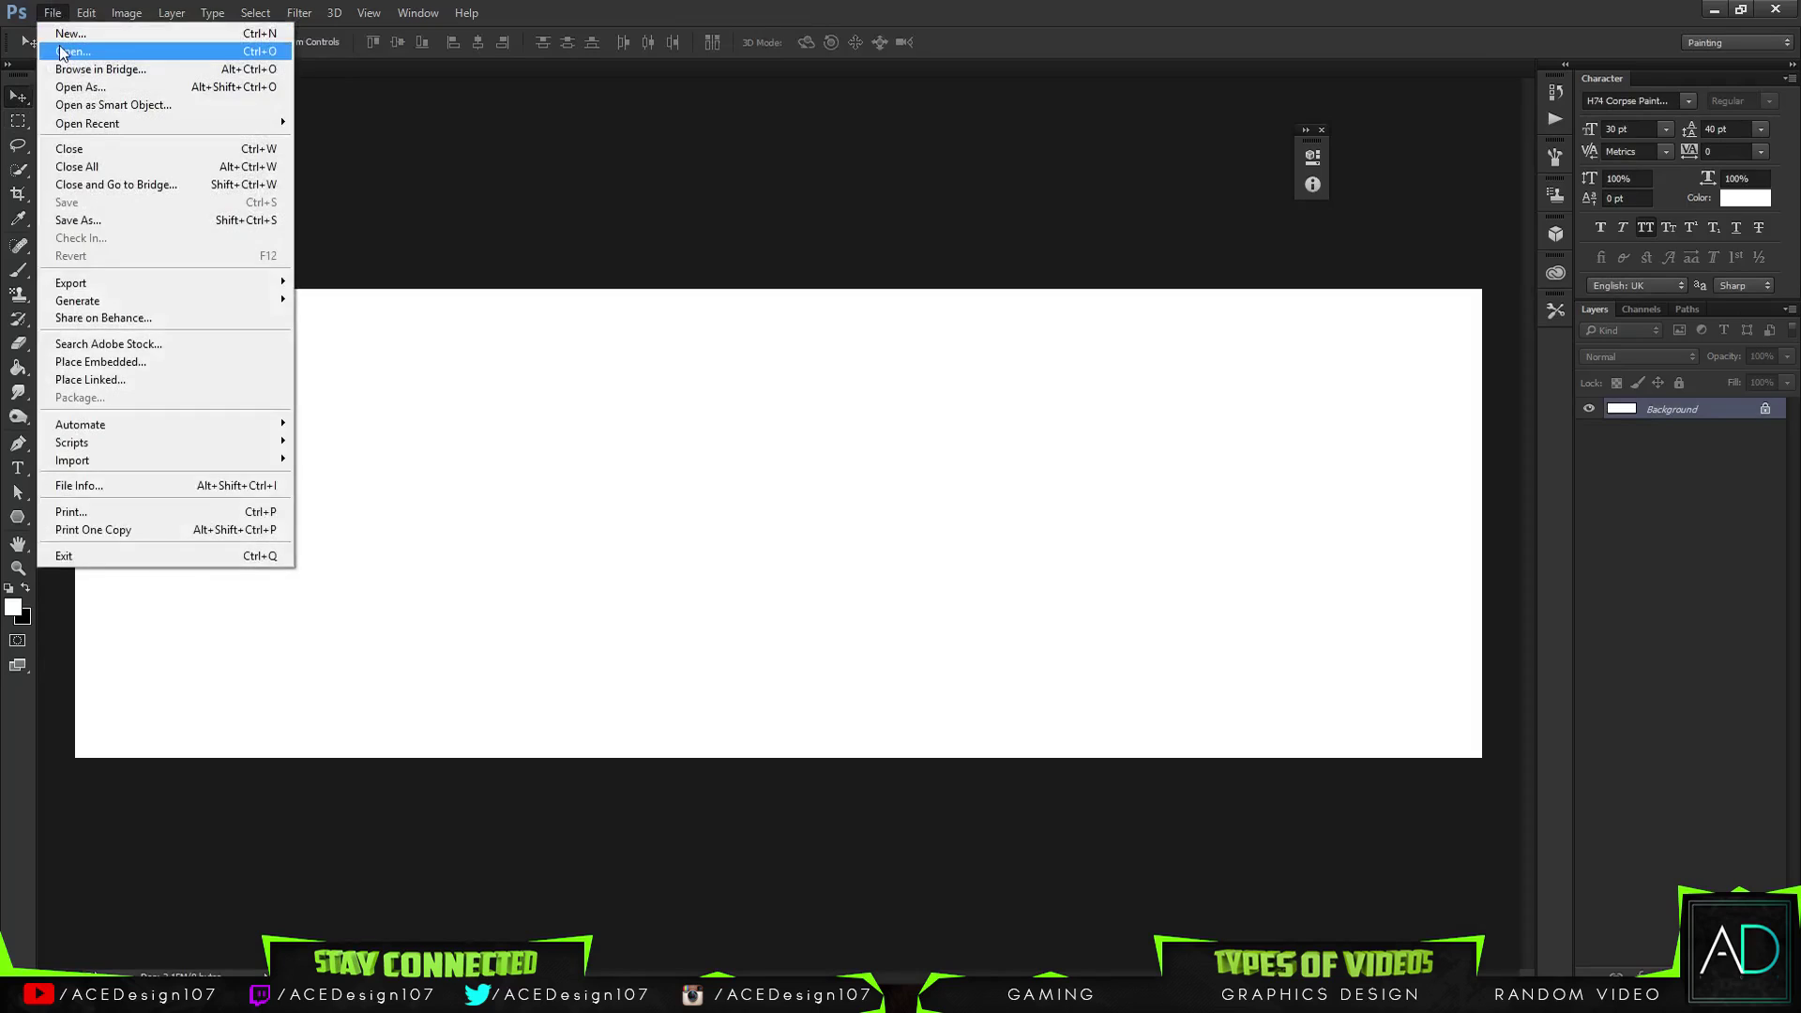
click(56, 49)
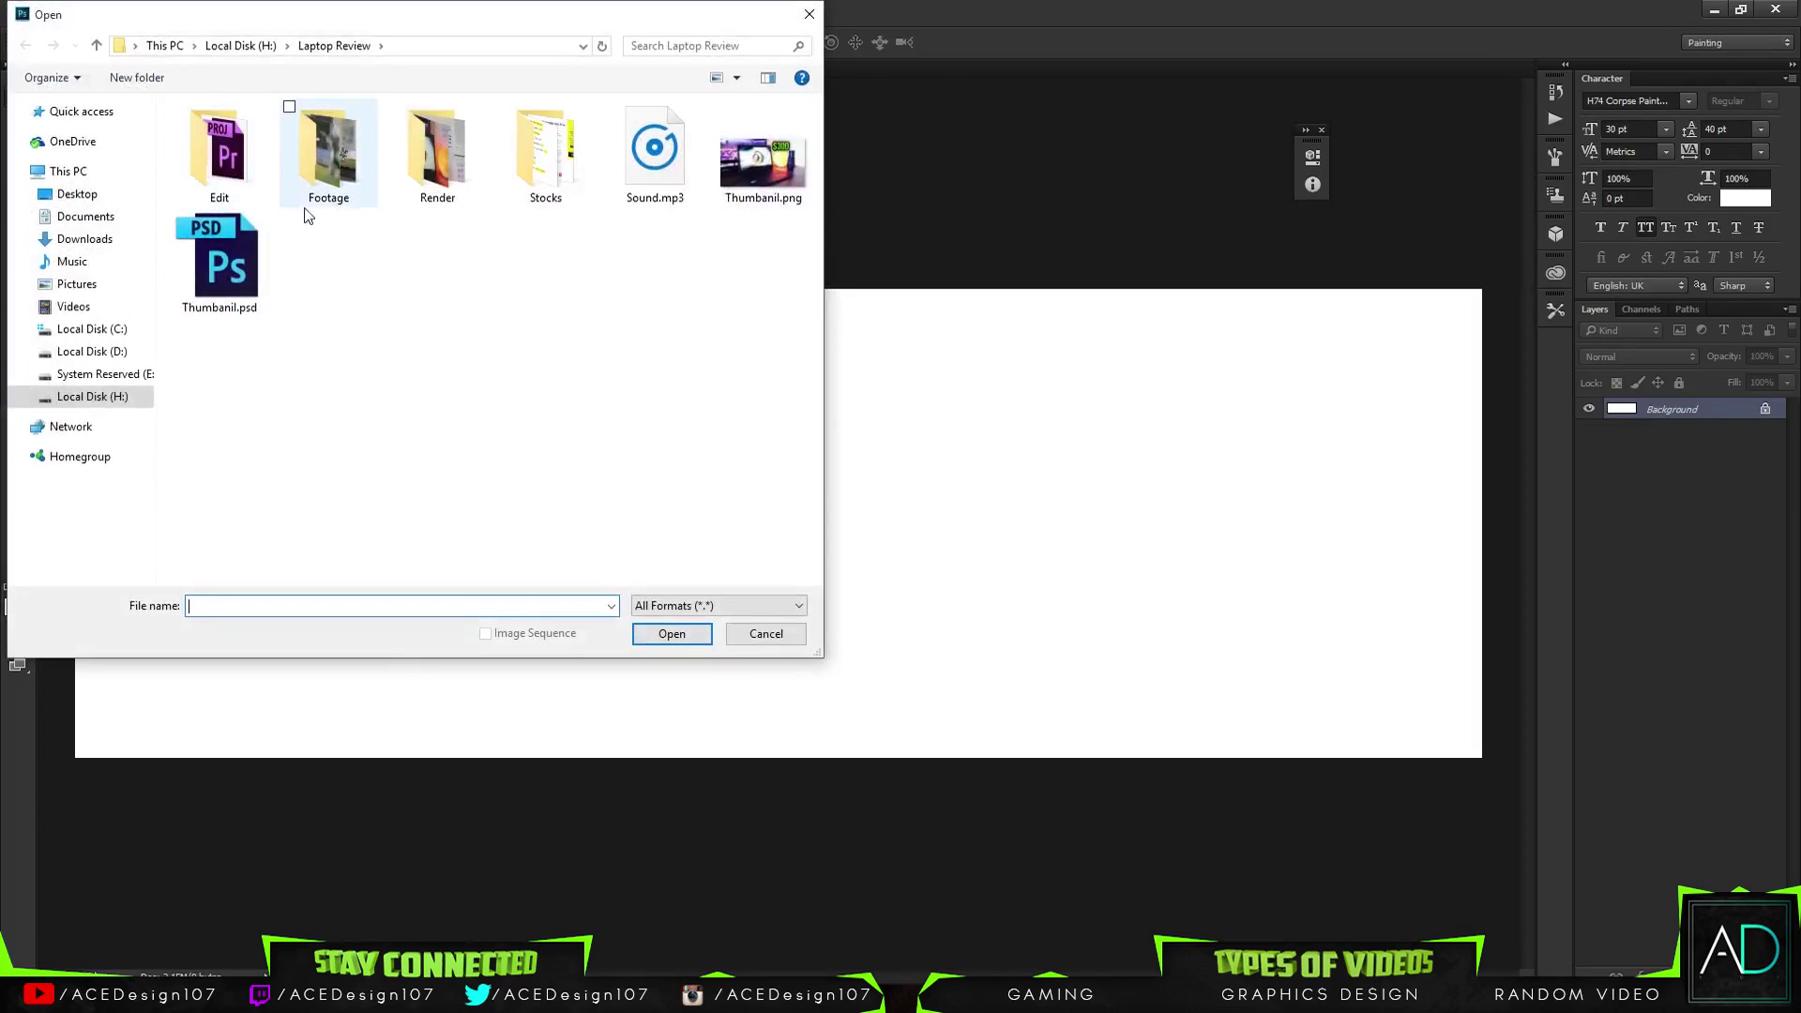
click(239, 47)
click(108, 224)
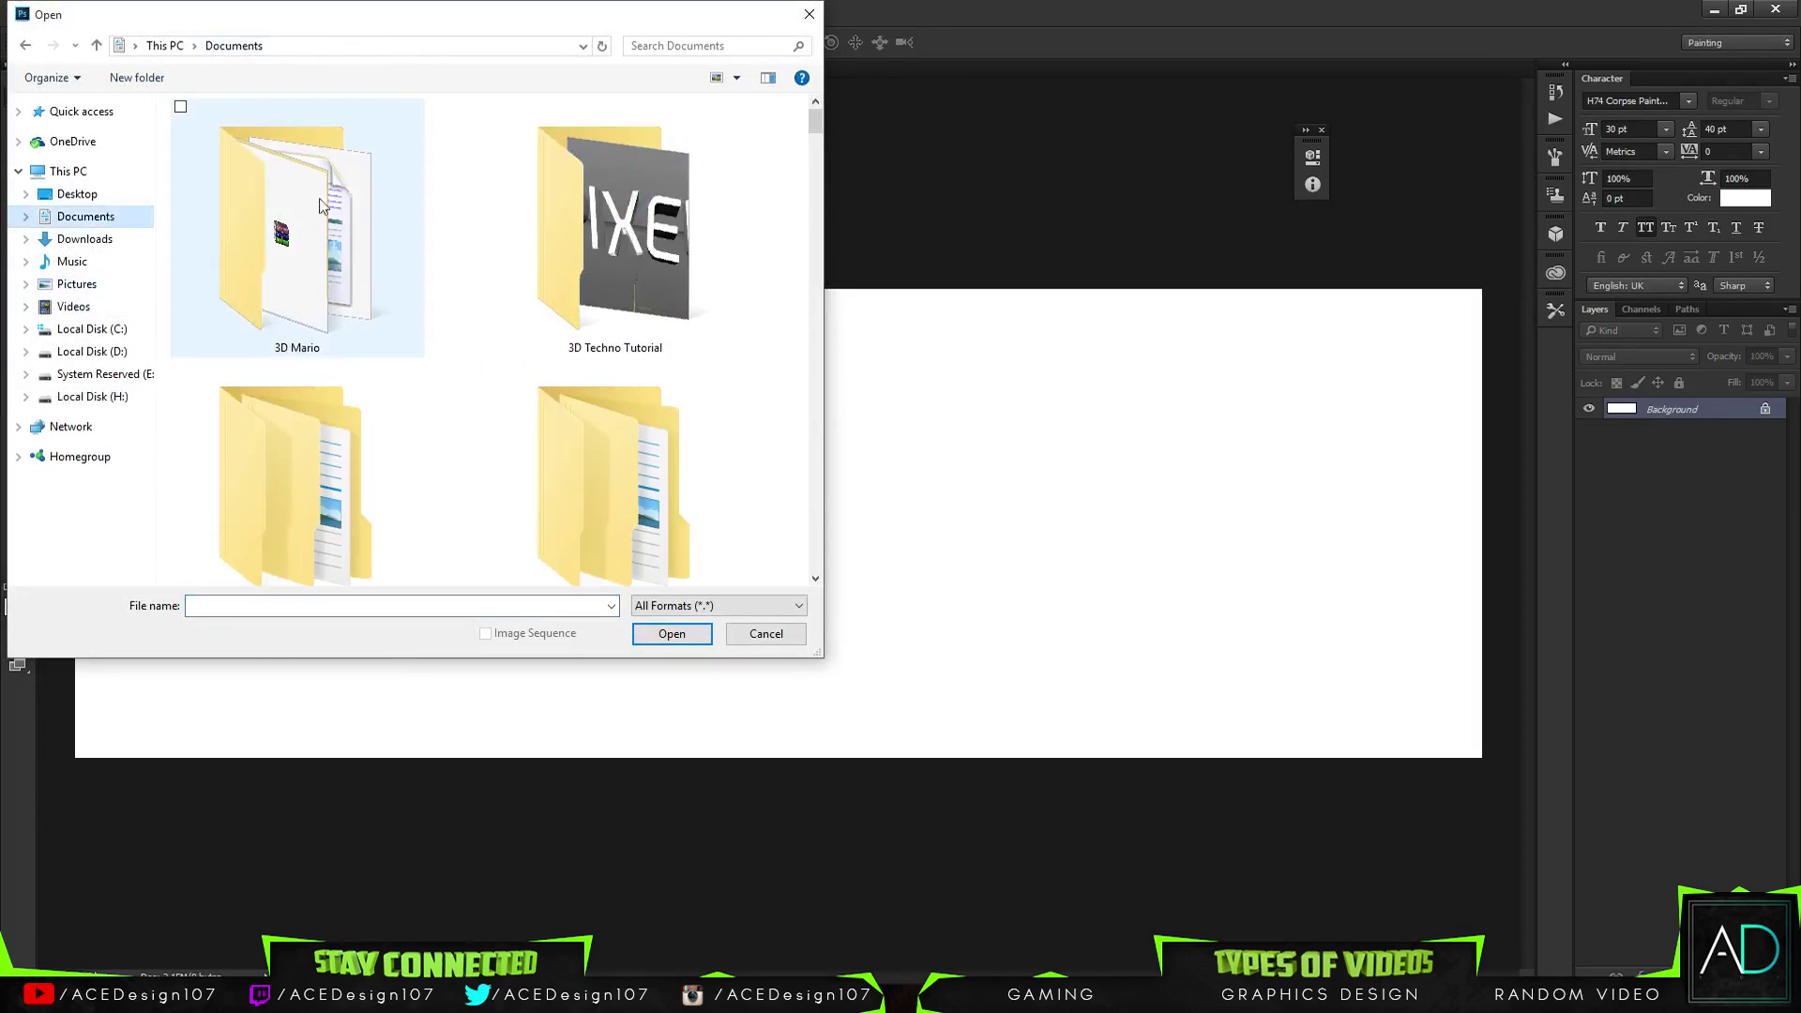
scroll(523, 308, down, 6)
double_click(635, 246)
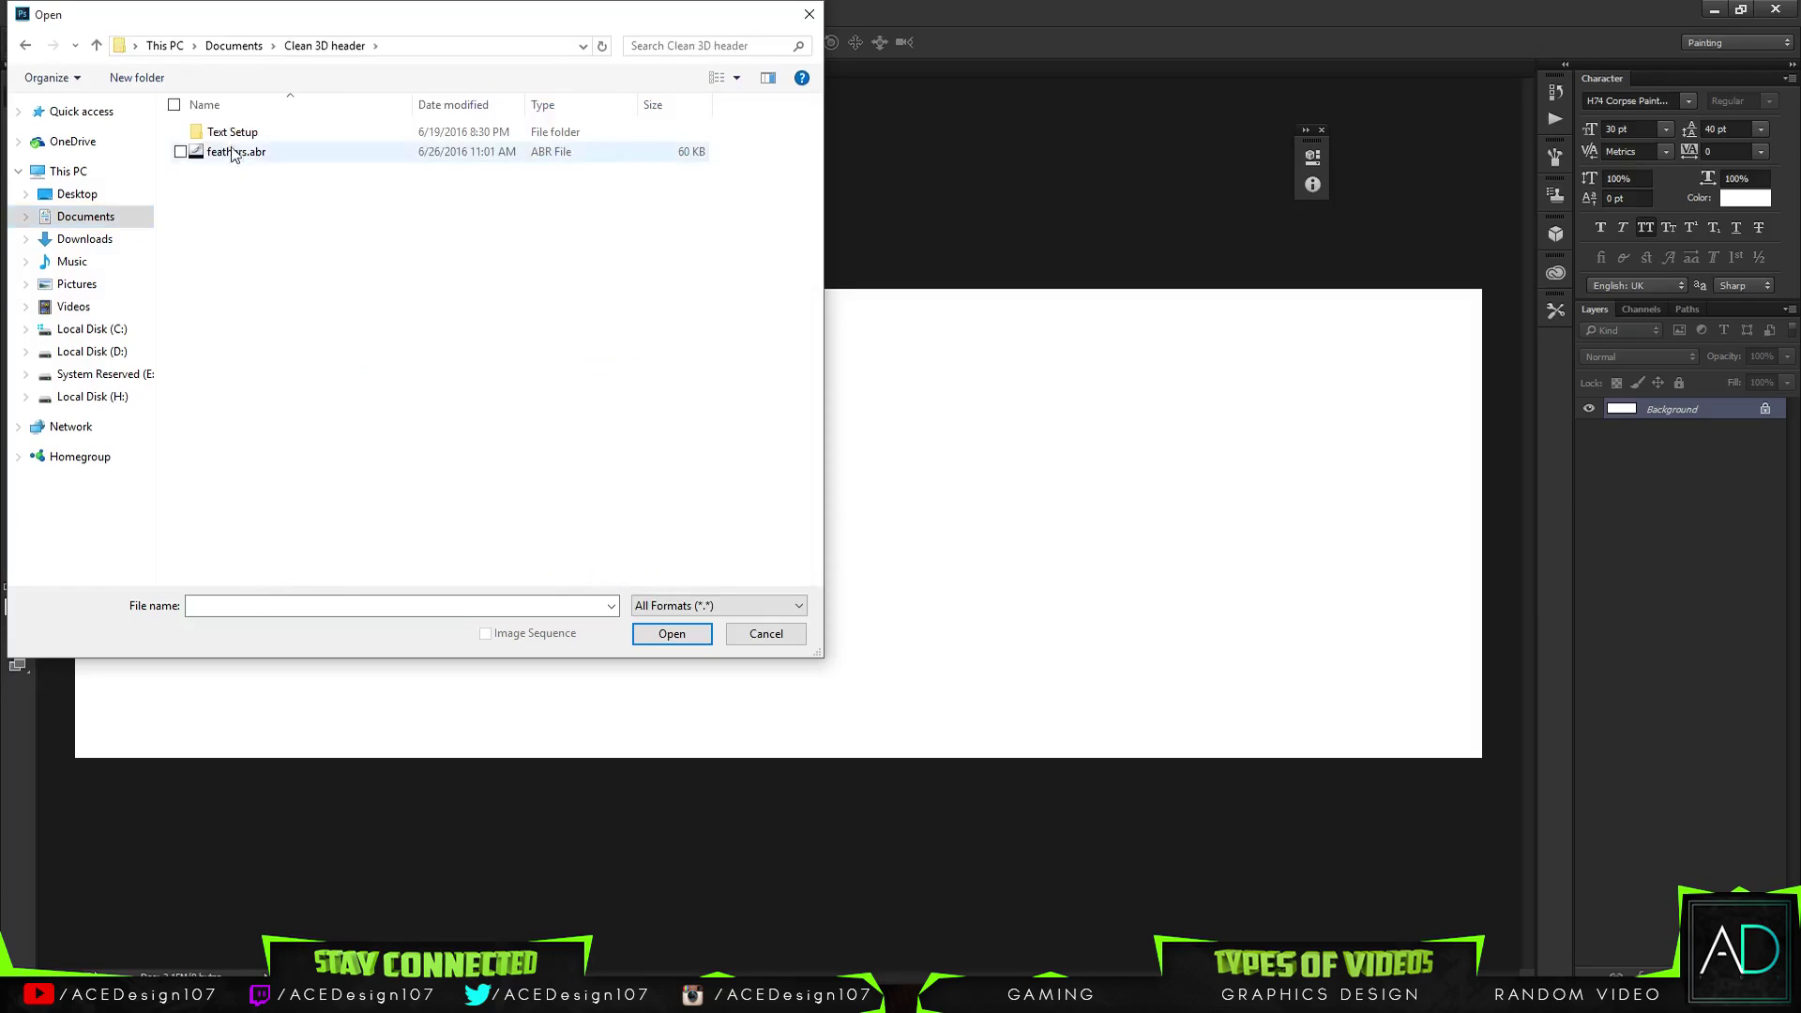
double_click(230, 133)
double_click(338, 146)
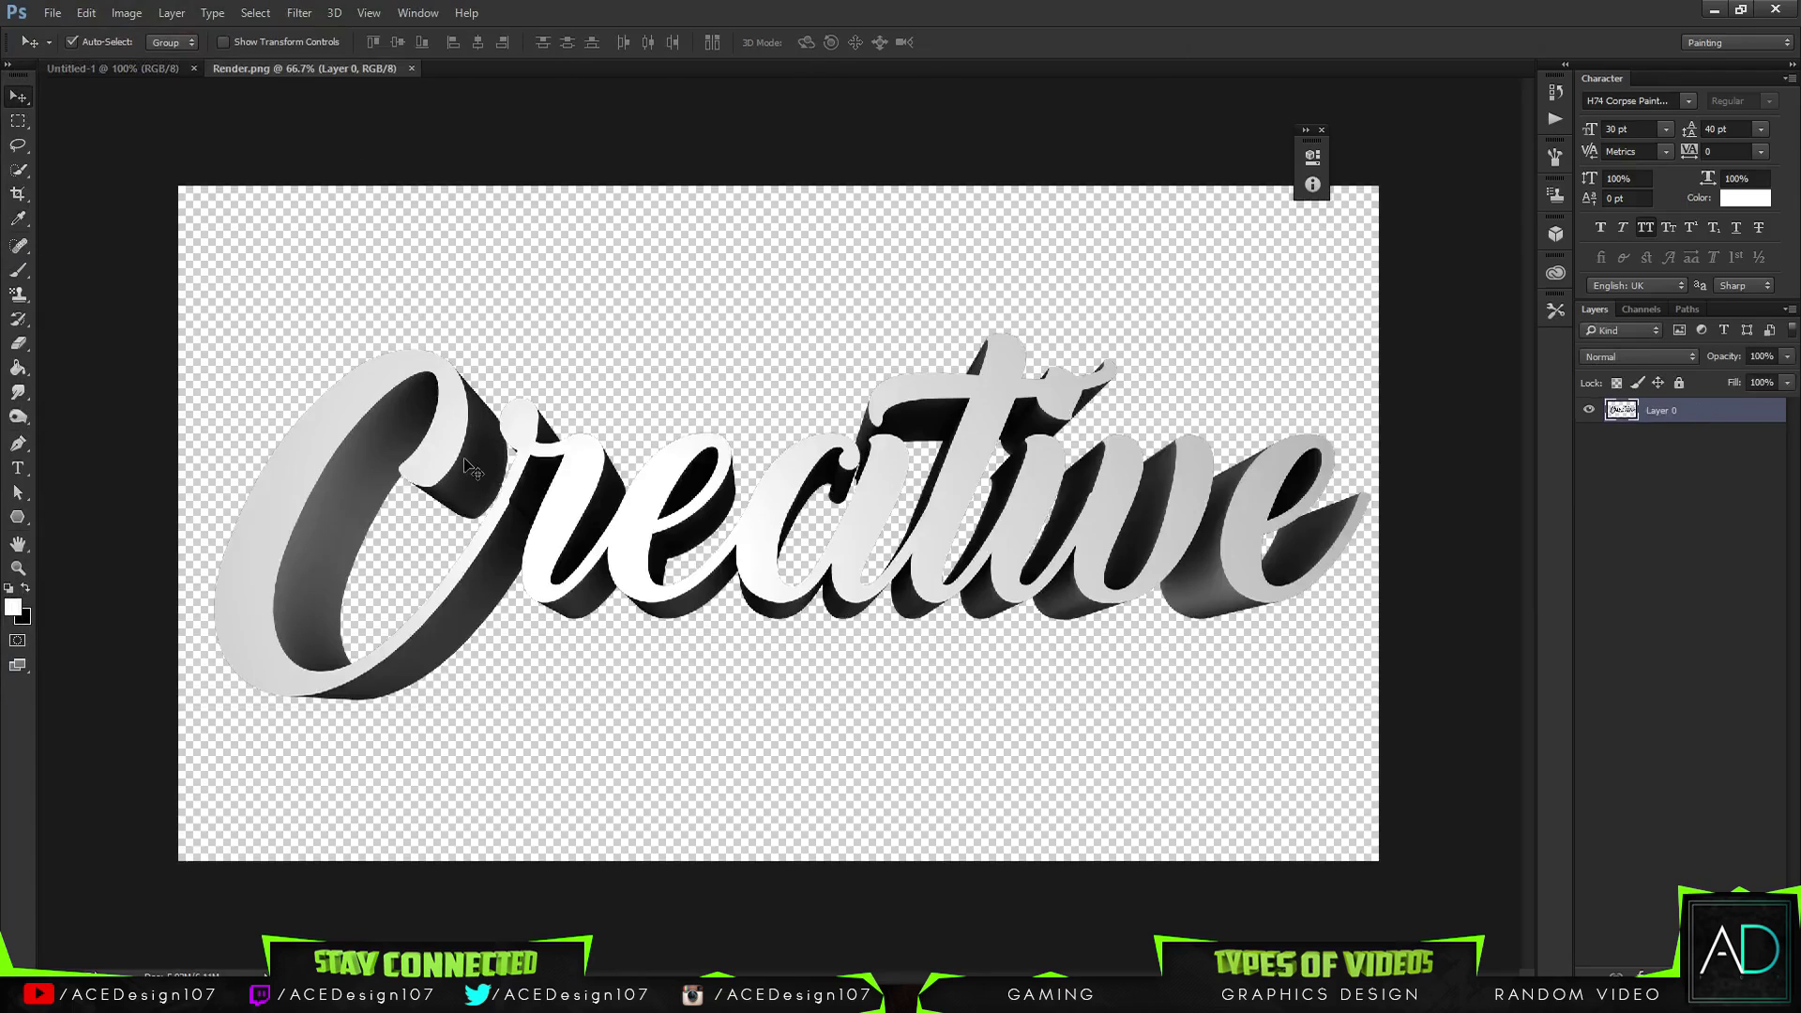
drag(477, 478, 563, 475)
drag(736, 533, 474, 467)
key(ctrl+t)
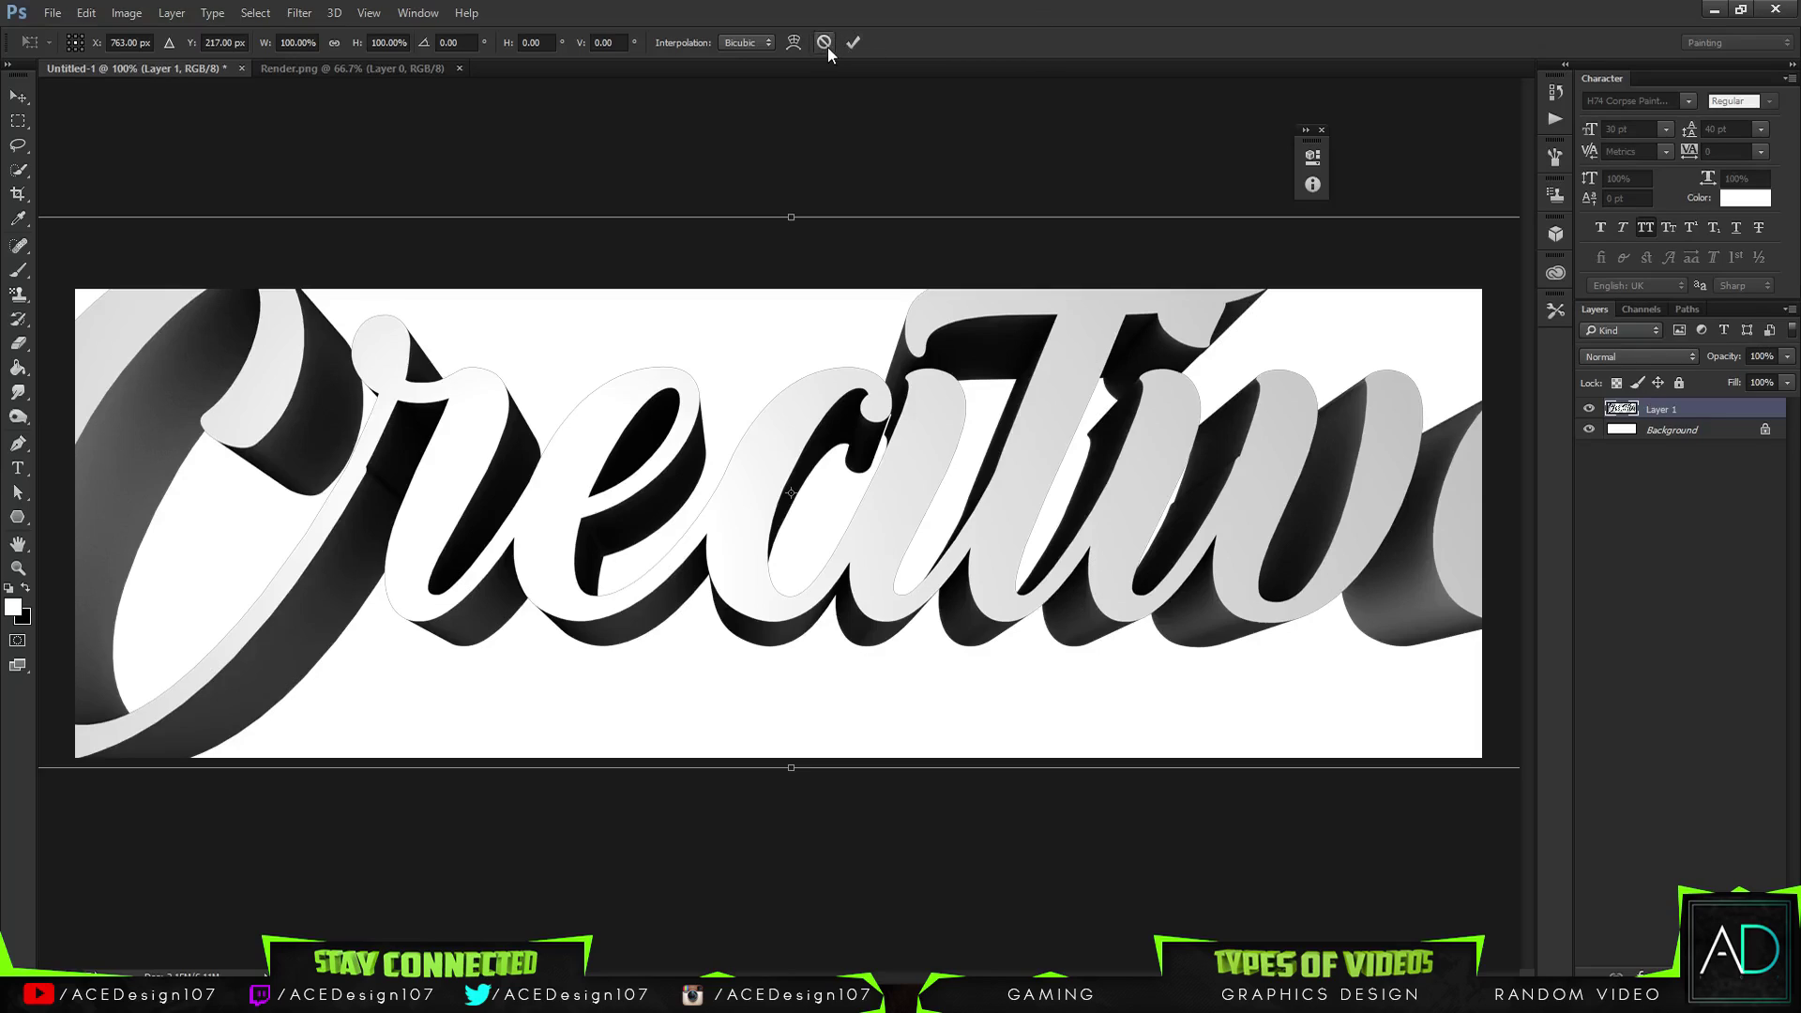
key(alt+space)
key(n)
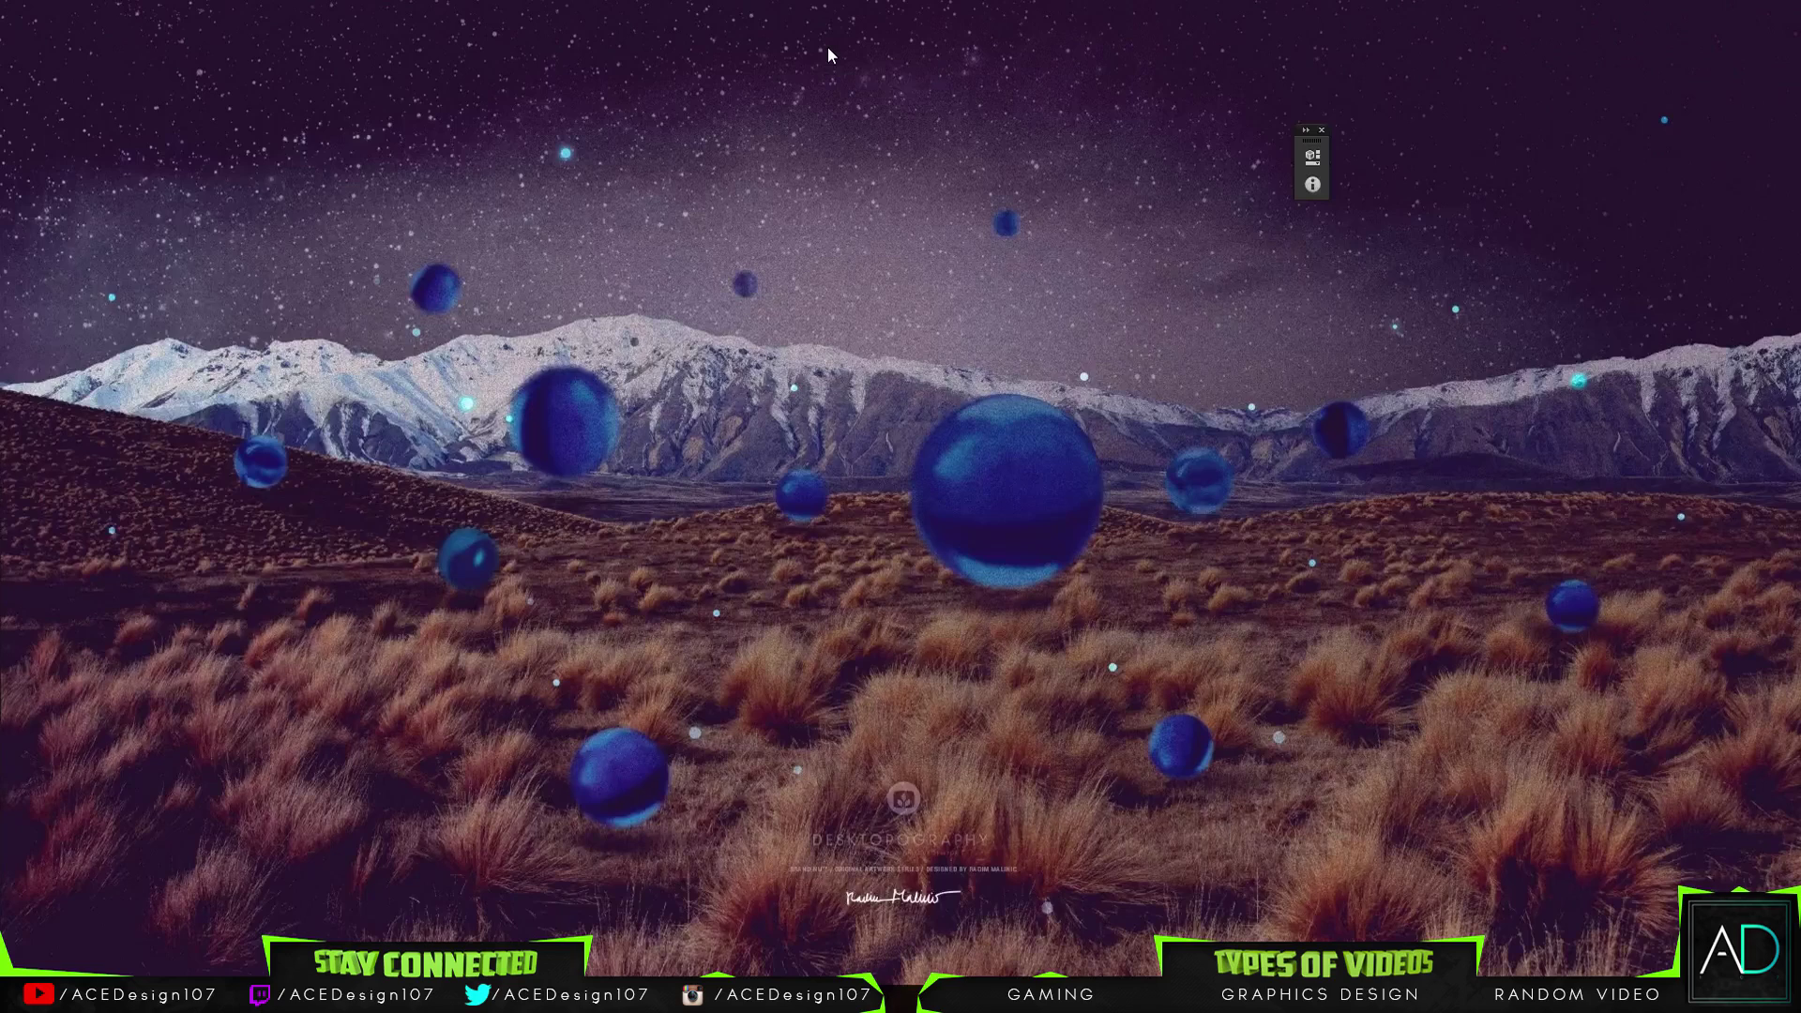
key(alt+Tab)
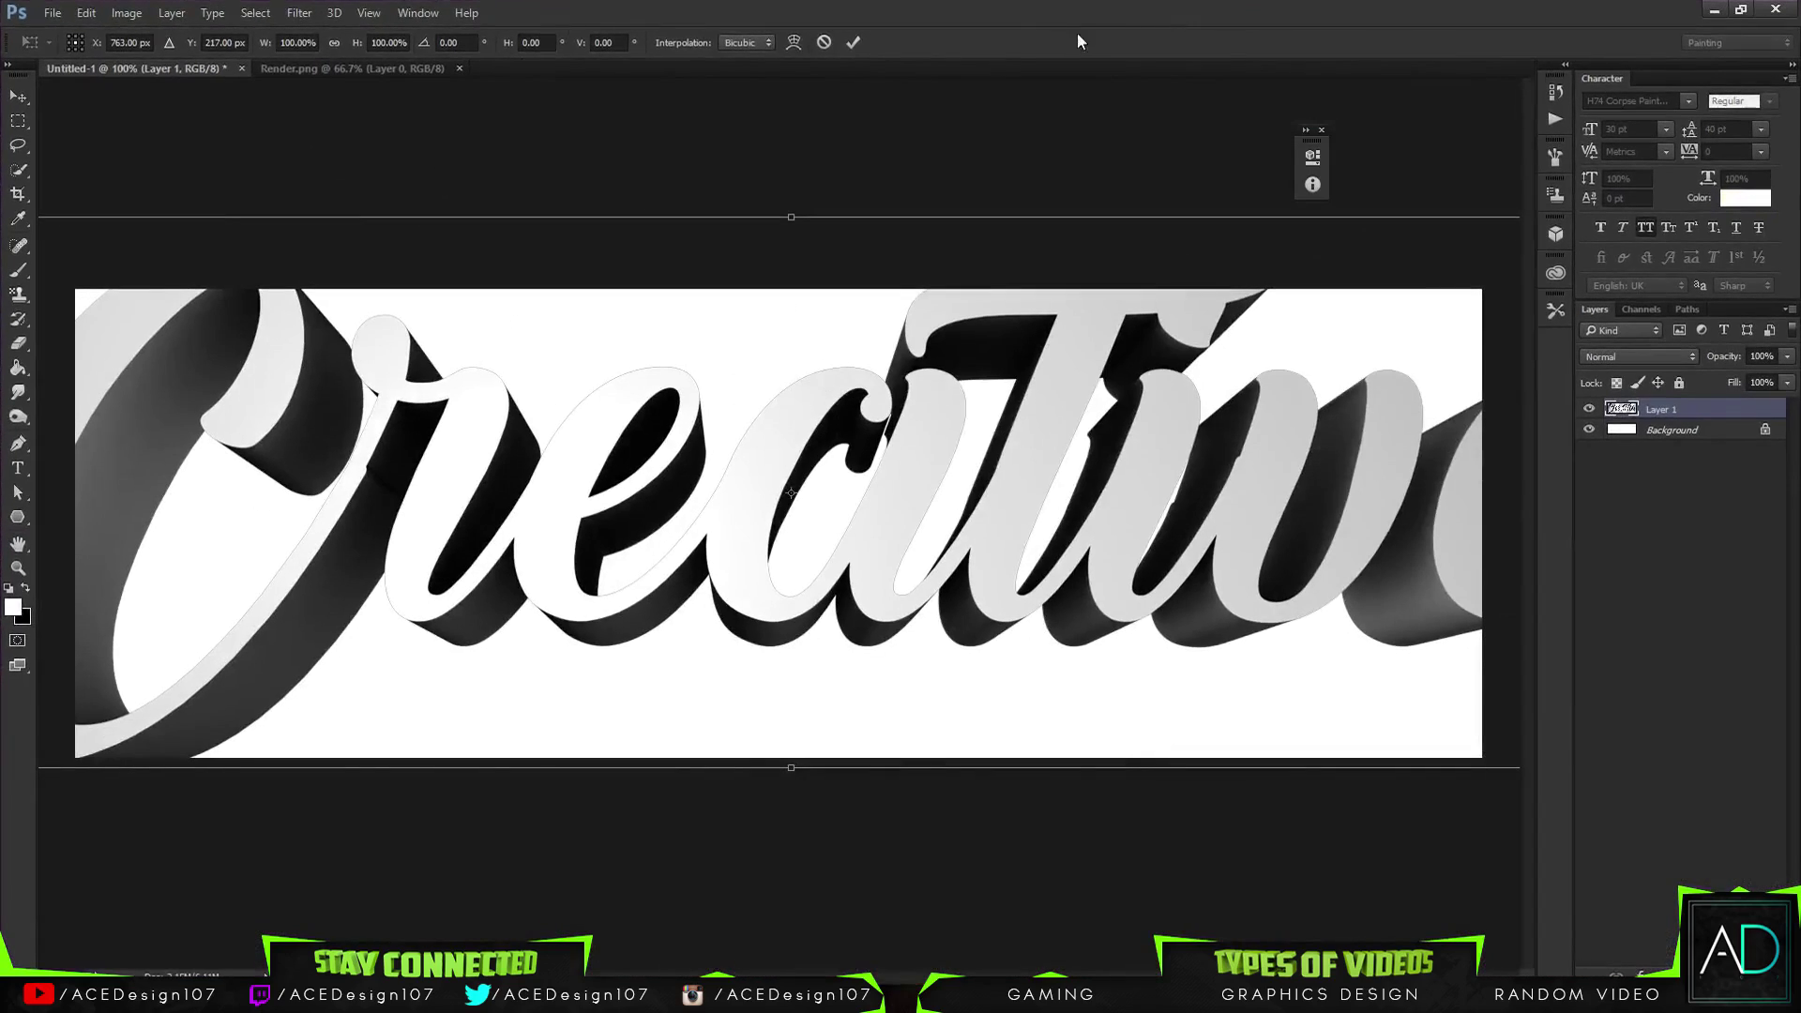
click(854, 43)
Scale the Creative lettering layer to about 47% so the whole word fits inside the canvas
key(ctrl+0)
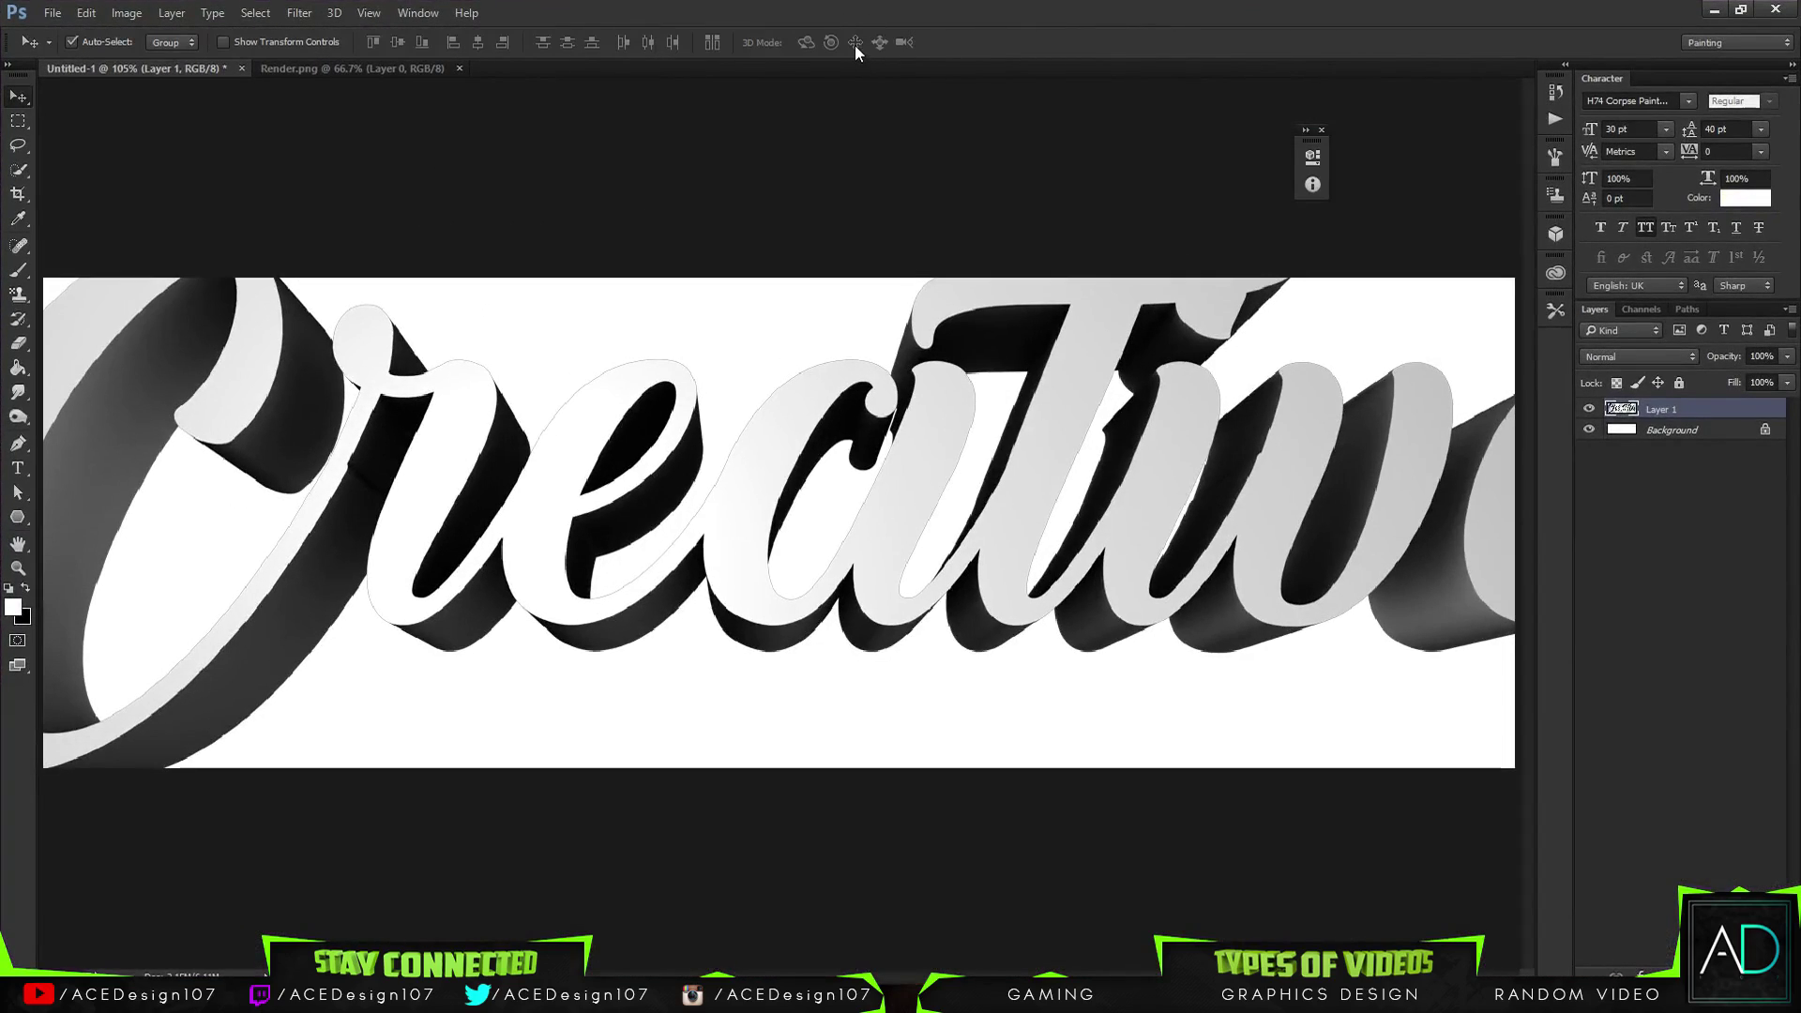
key(ctrl+minus)
key(ctrl+minus)
key(ctrl+minus)
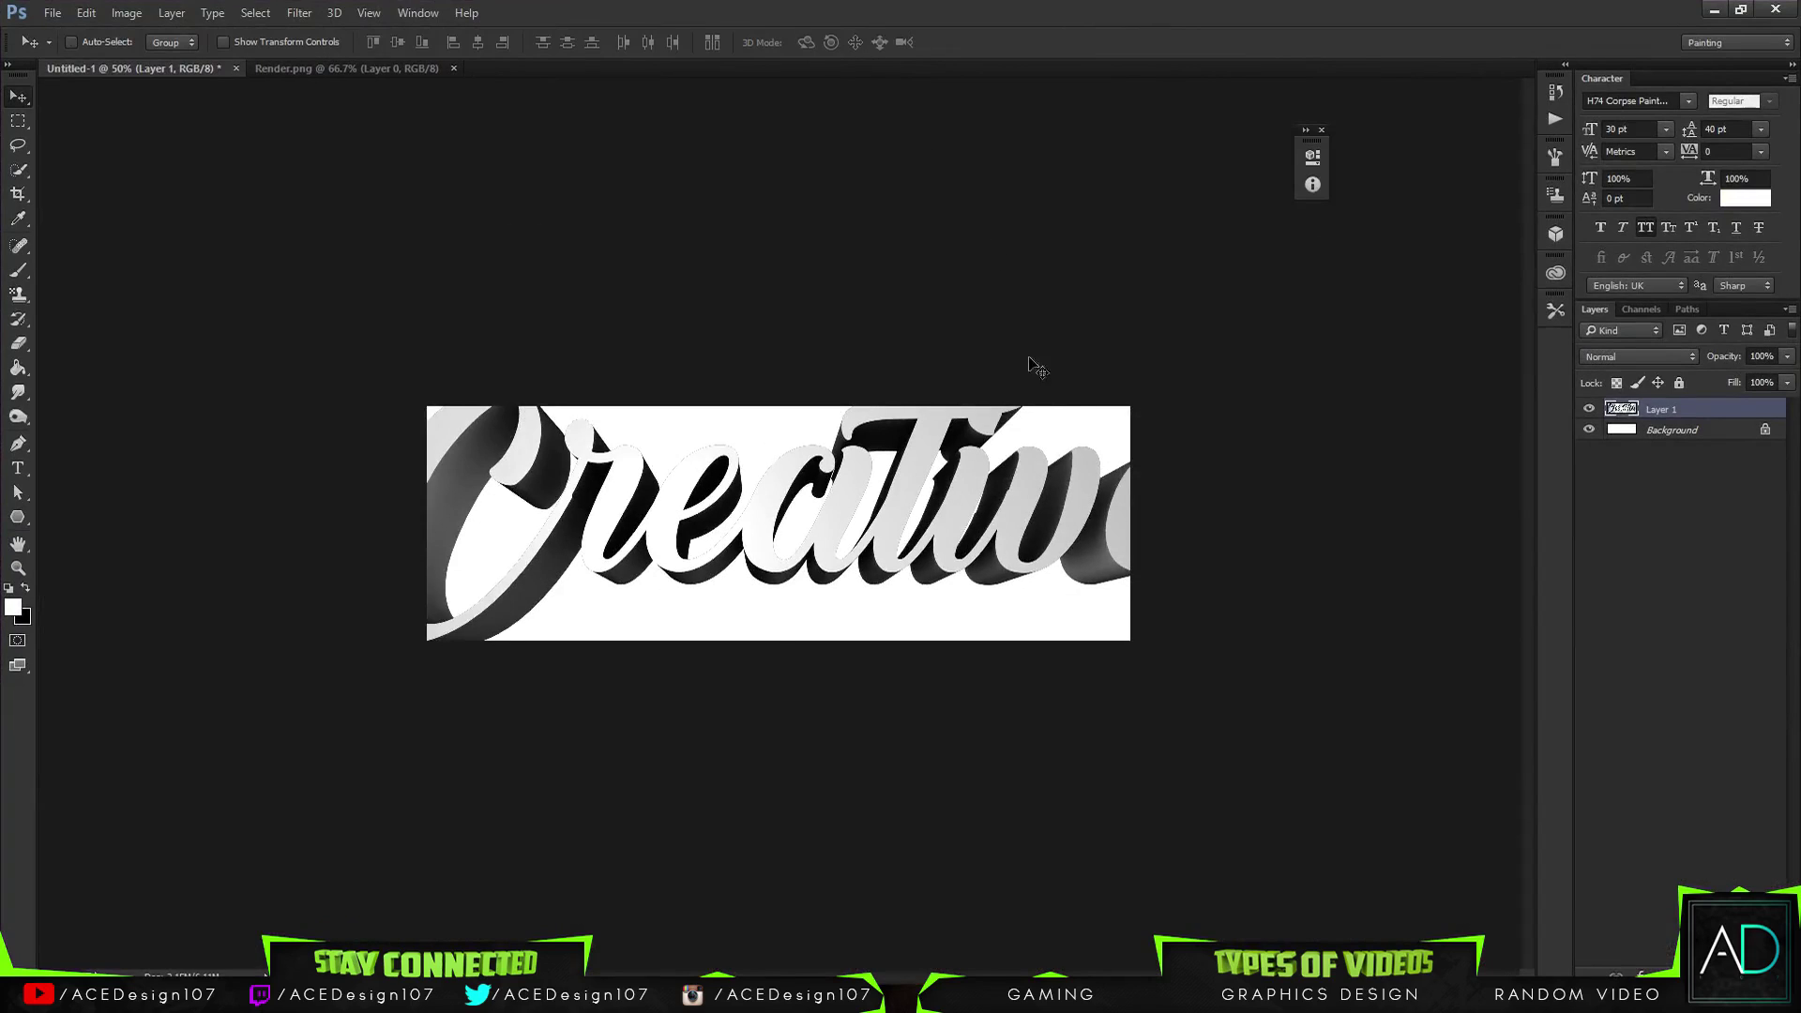
key(ctrl+t)
drag(1219, 646, 985, 603)
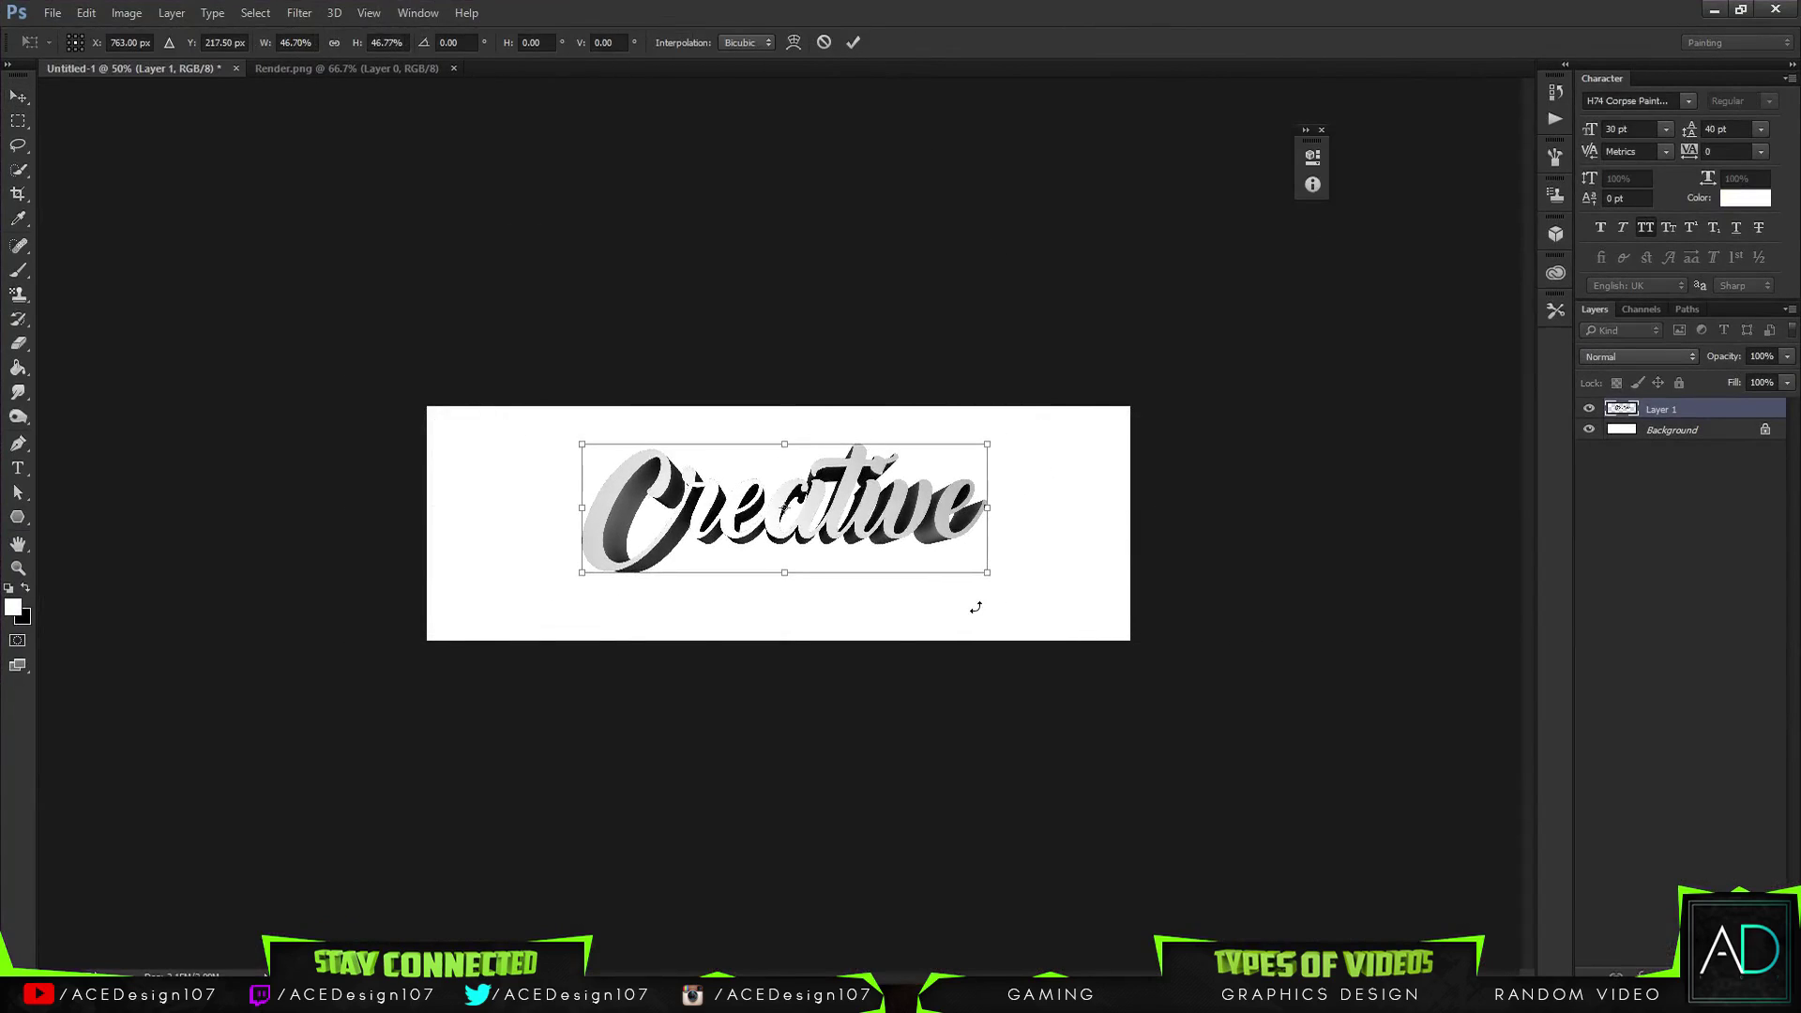
key(Return)
key(ctrl+0)
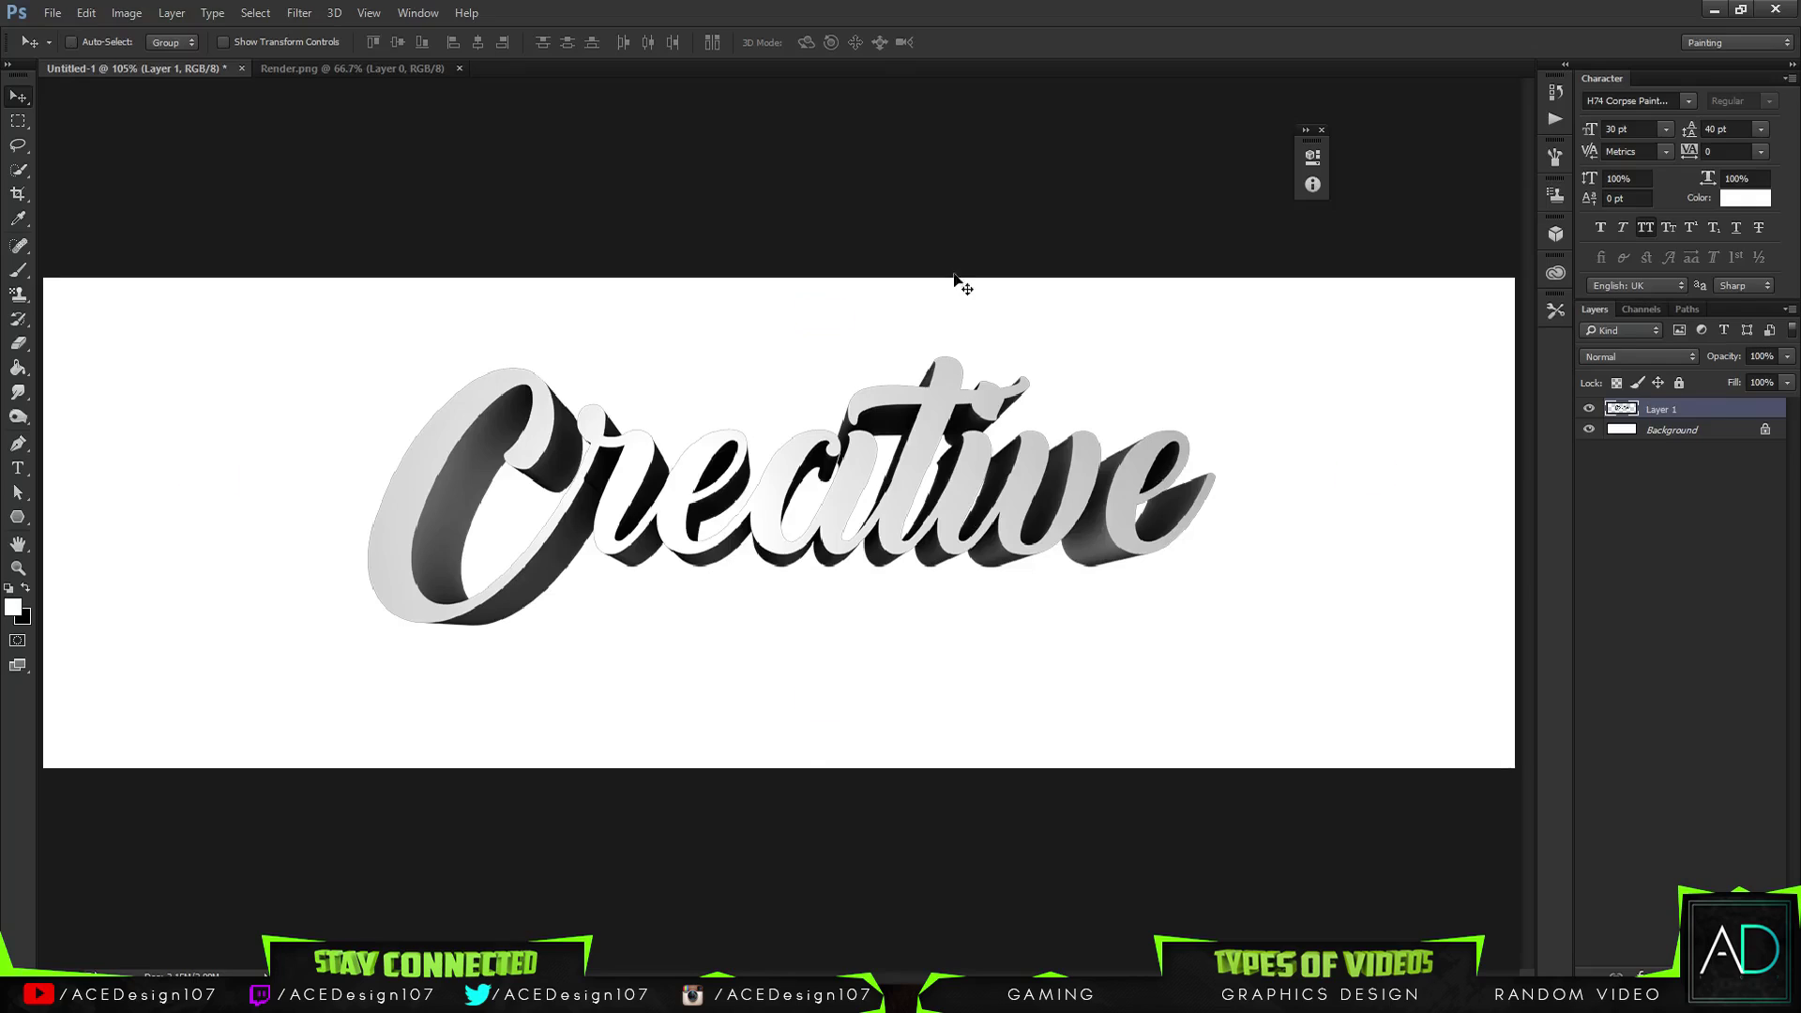
Move the Creative lettering slightly down toward the vertical middle of the canvas
key(ctrl+t)
mouse_move(884, 516)
mouse_down()
mouse_move(881, 542)
mouse_move(848, 542)
mouse_move(879, 544)
mouse_up()
key(Return)
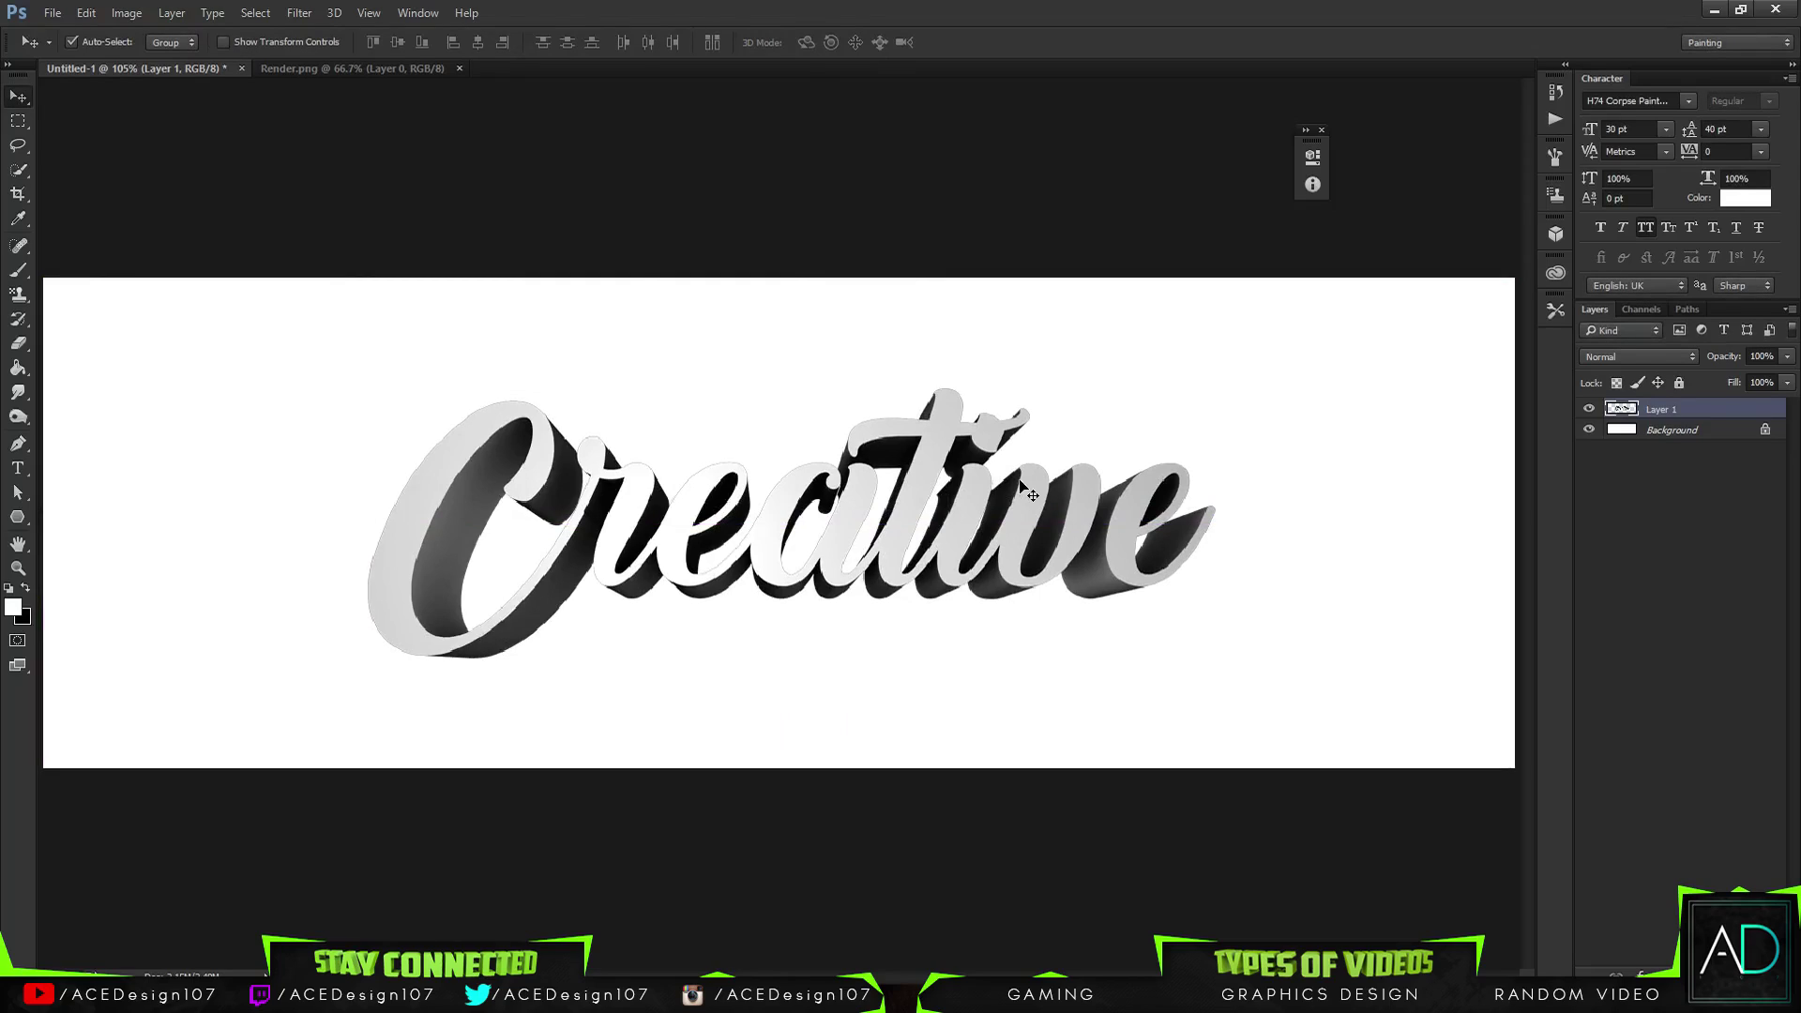
Add a new layer directly above the Background and fill it with the green colour 00ffa2
click(1651, 429)
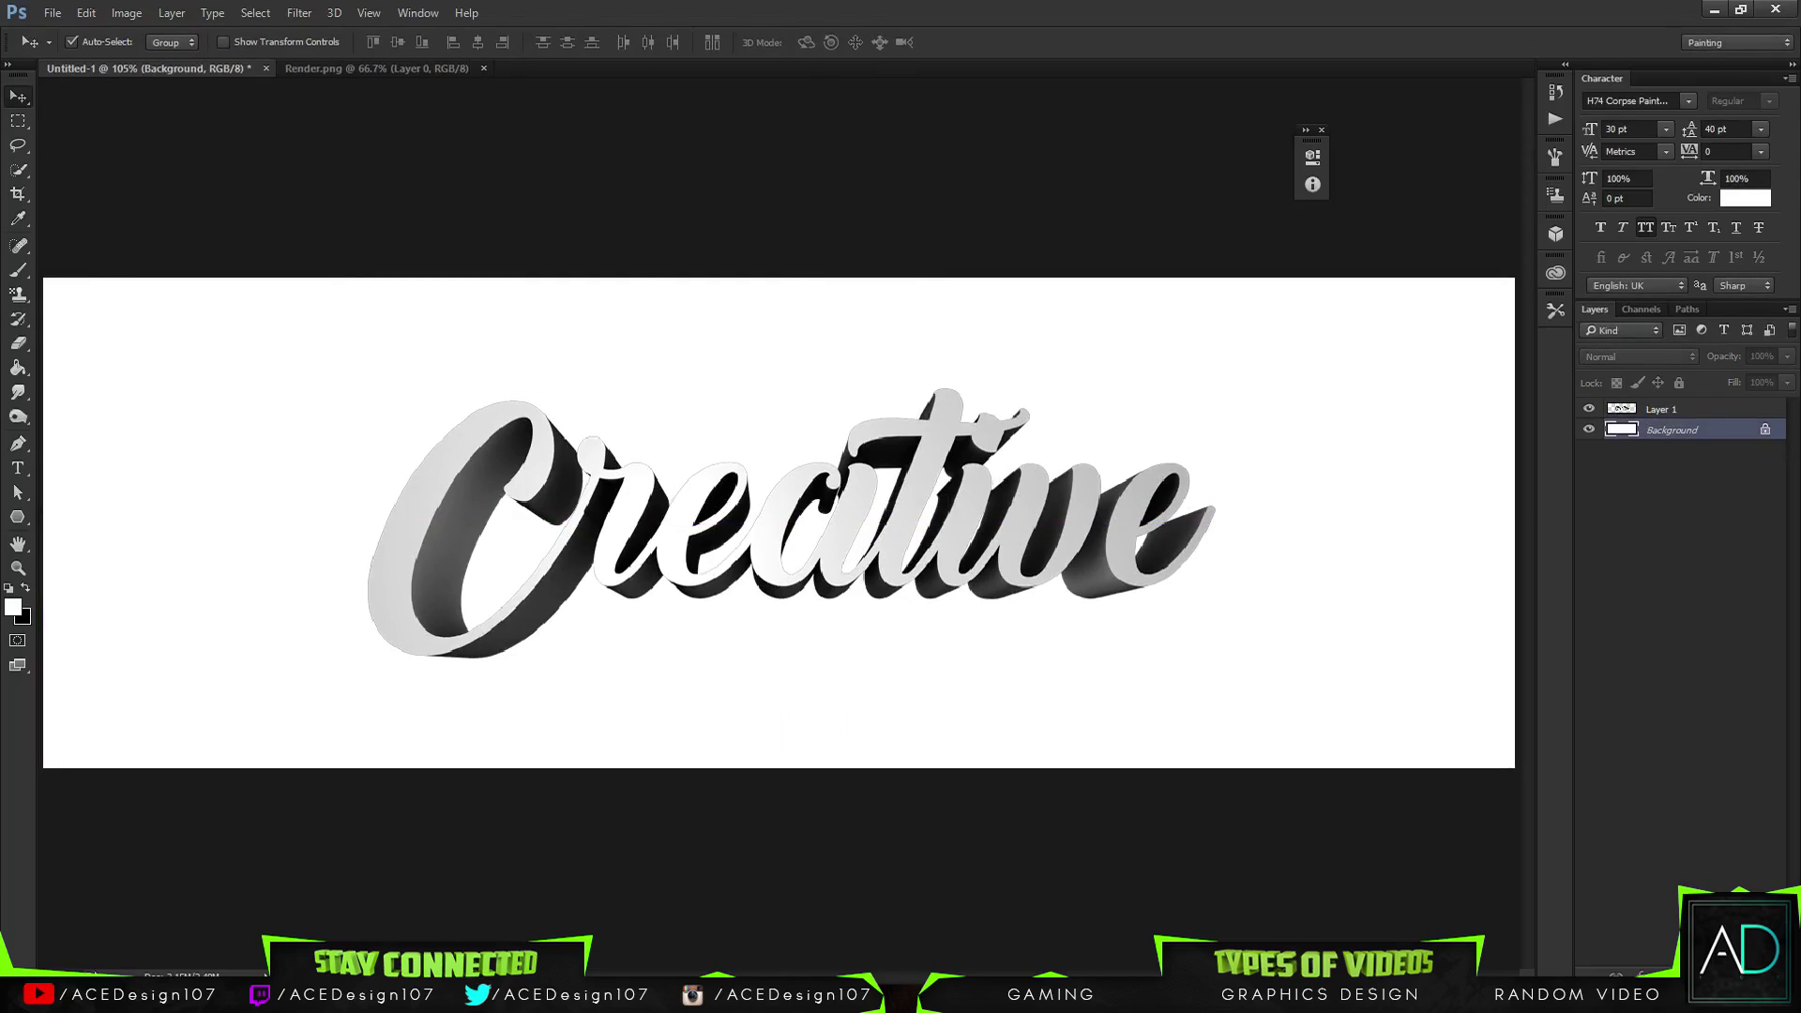
key(ctrl+shift+alt+n)
click(13, 607)
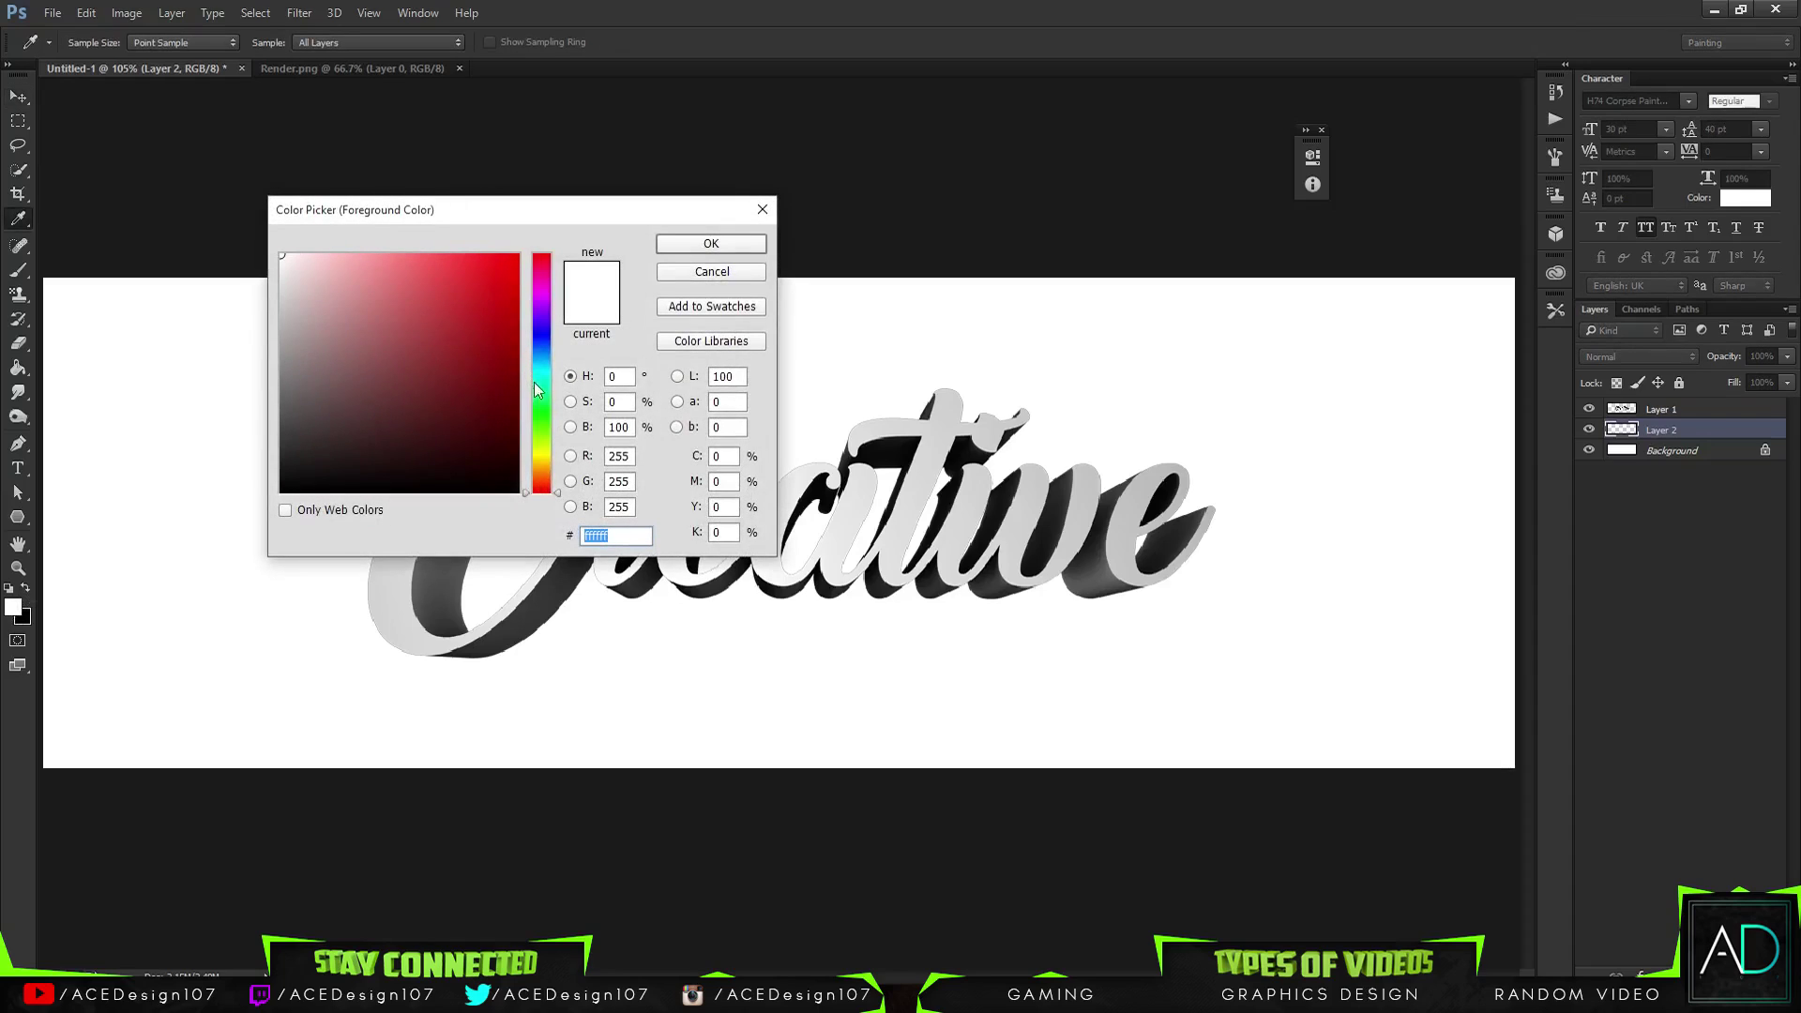
drag(535, 383, 533, 386)
text(00ffa2)
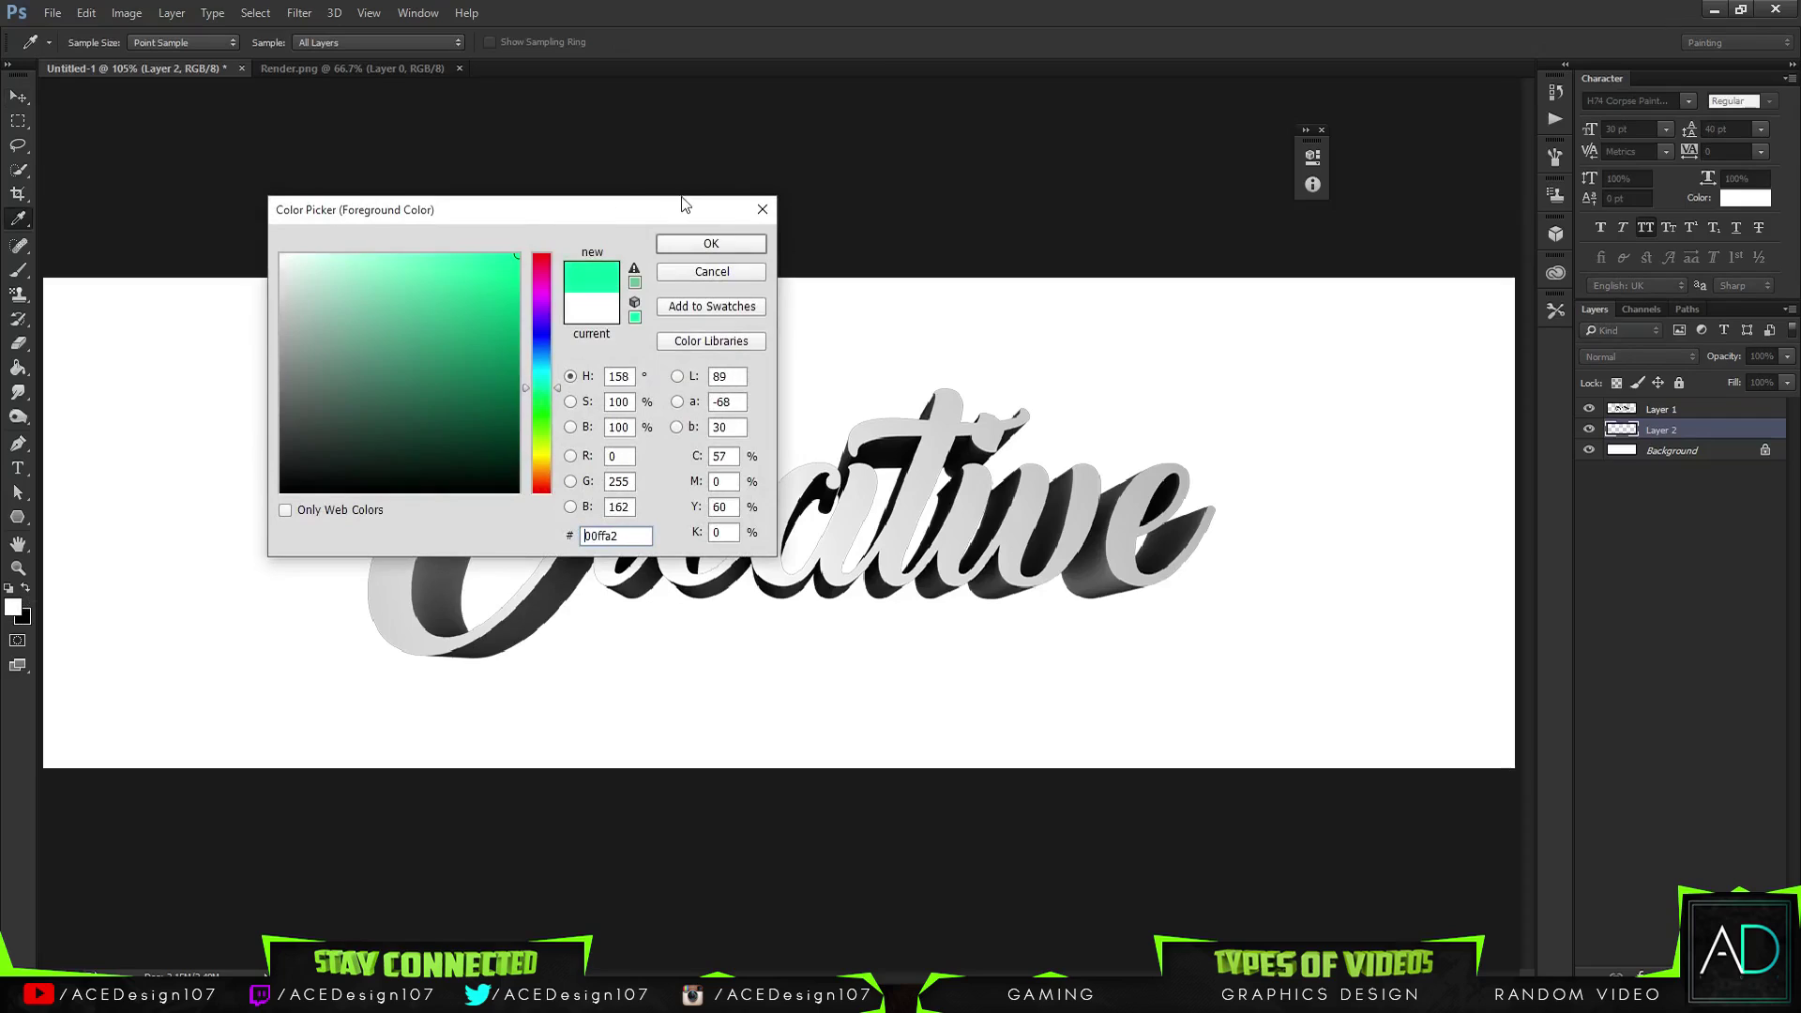
click(711, 244)
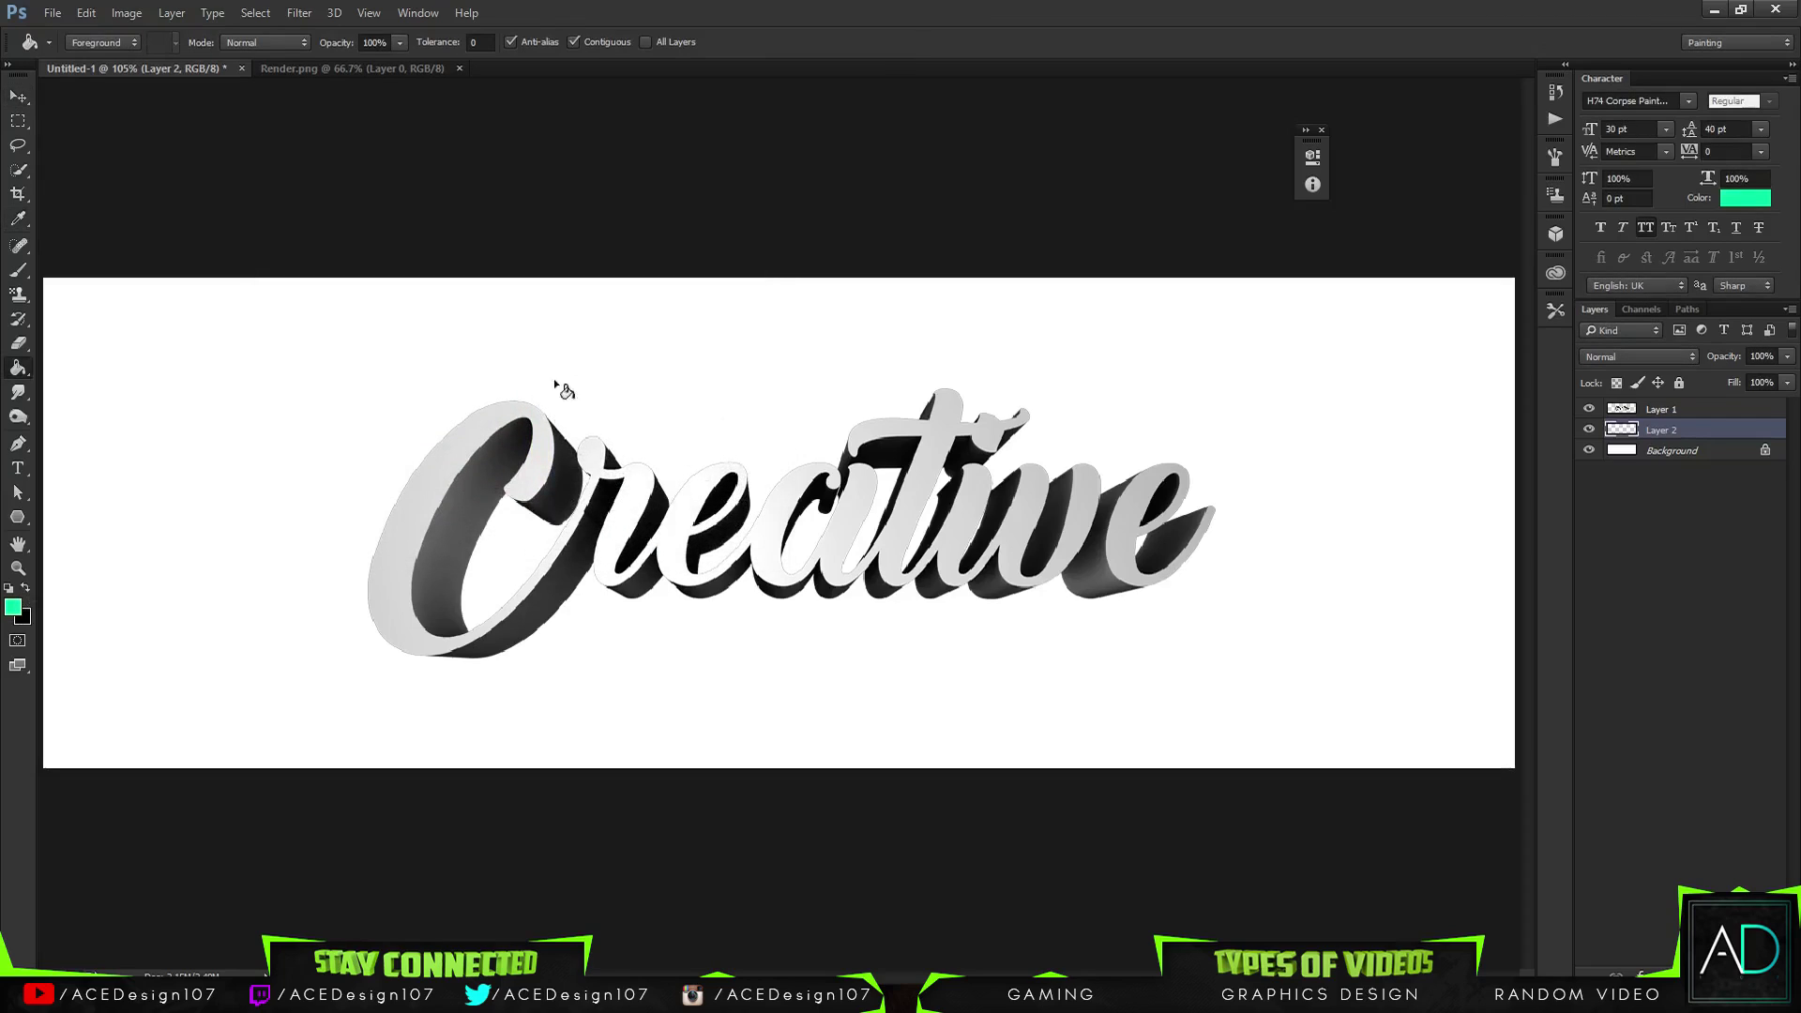
click(561, 385)
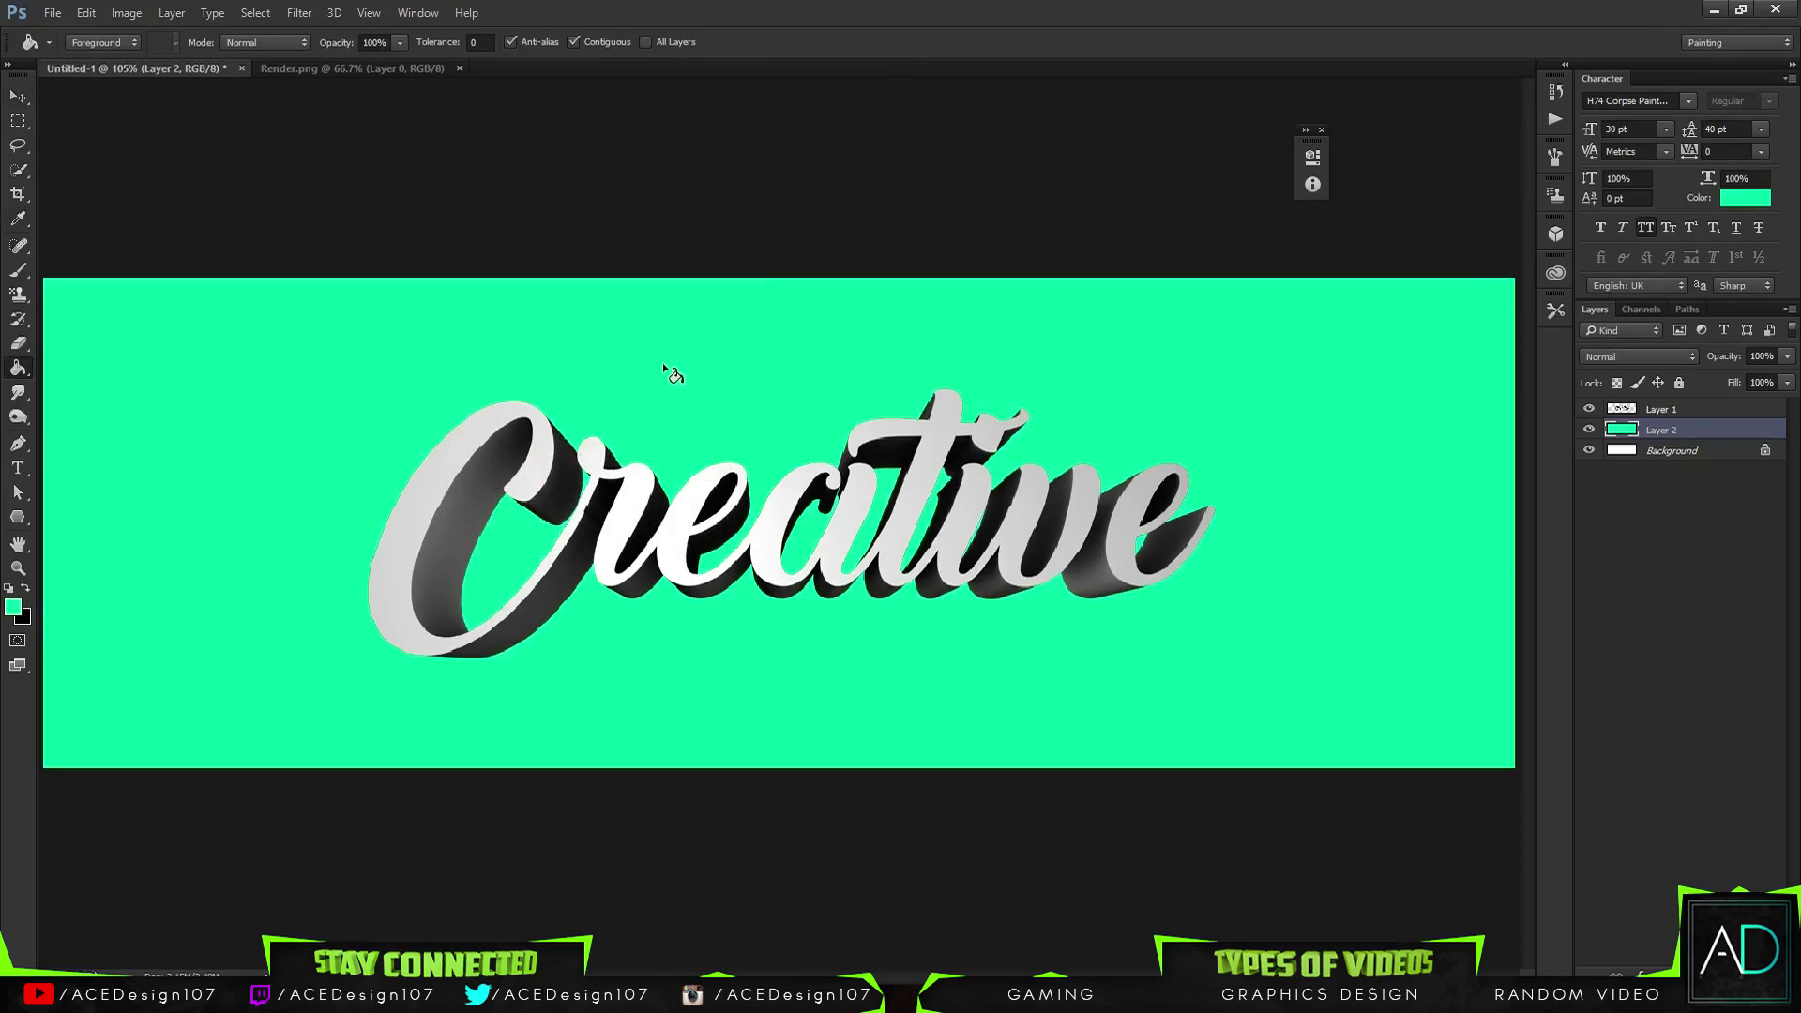
Refill the green layer behind the lettering with the darker green 00b674
click(13, 608)
click(517, 332)
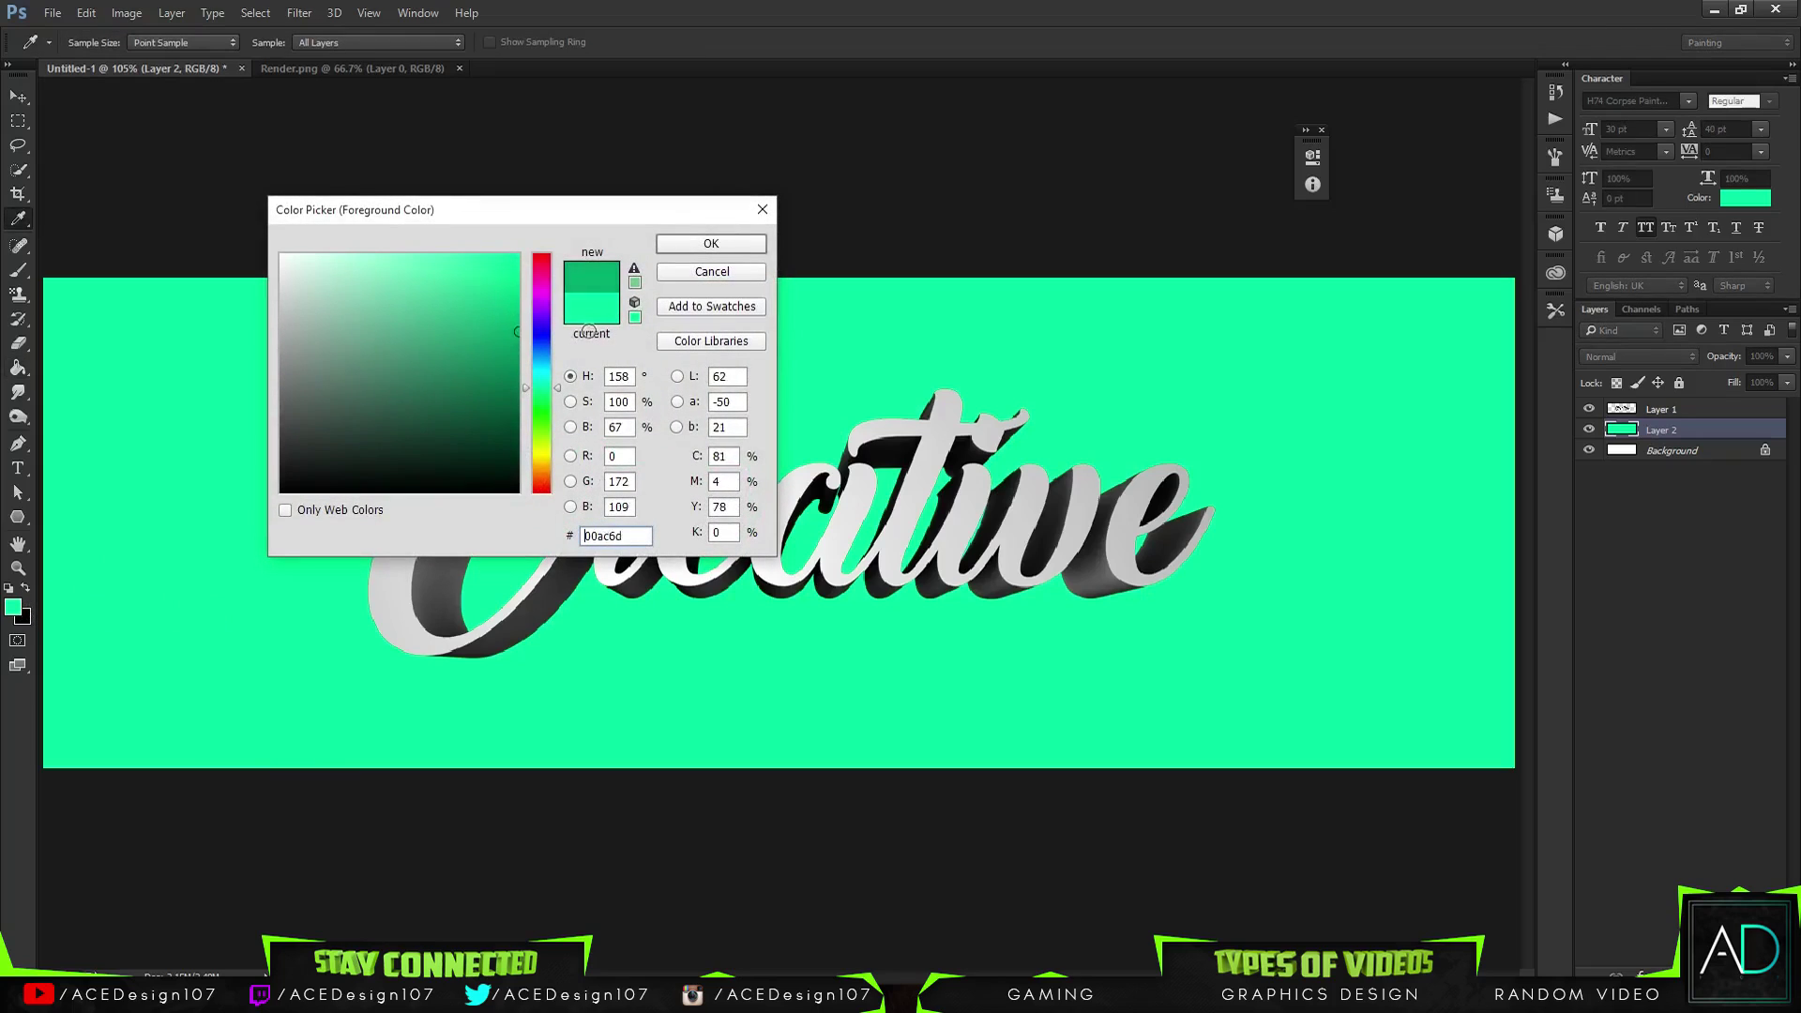
click(711, 244)
click(743, 430)
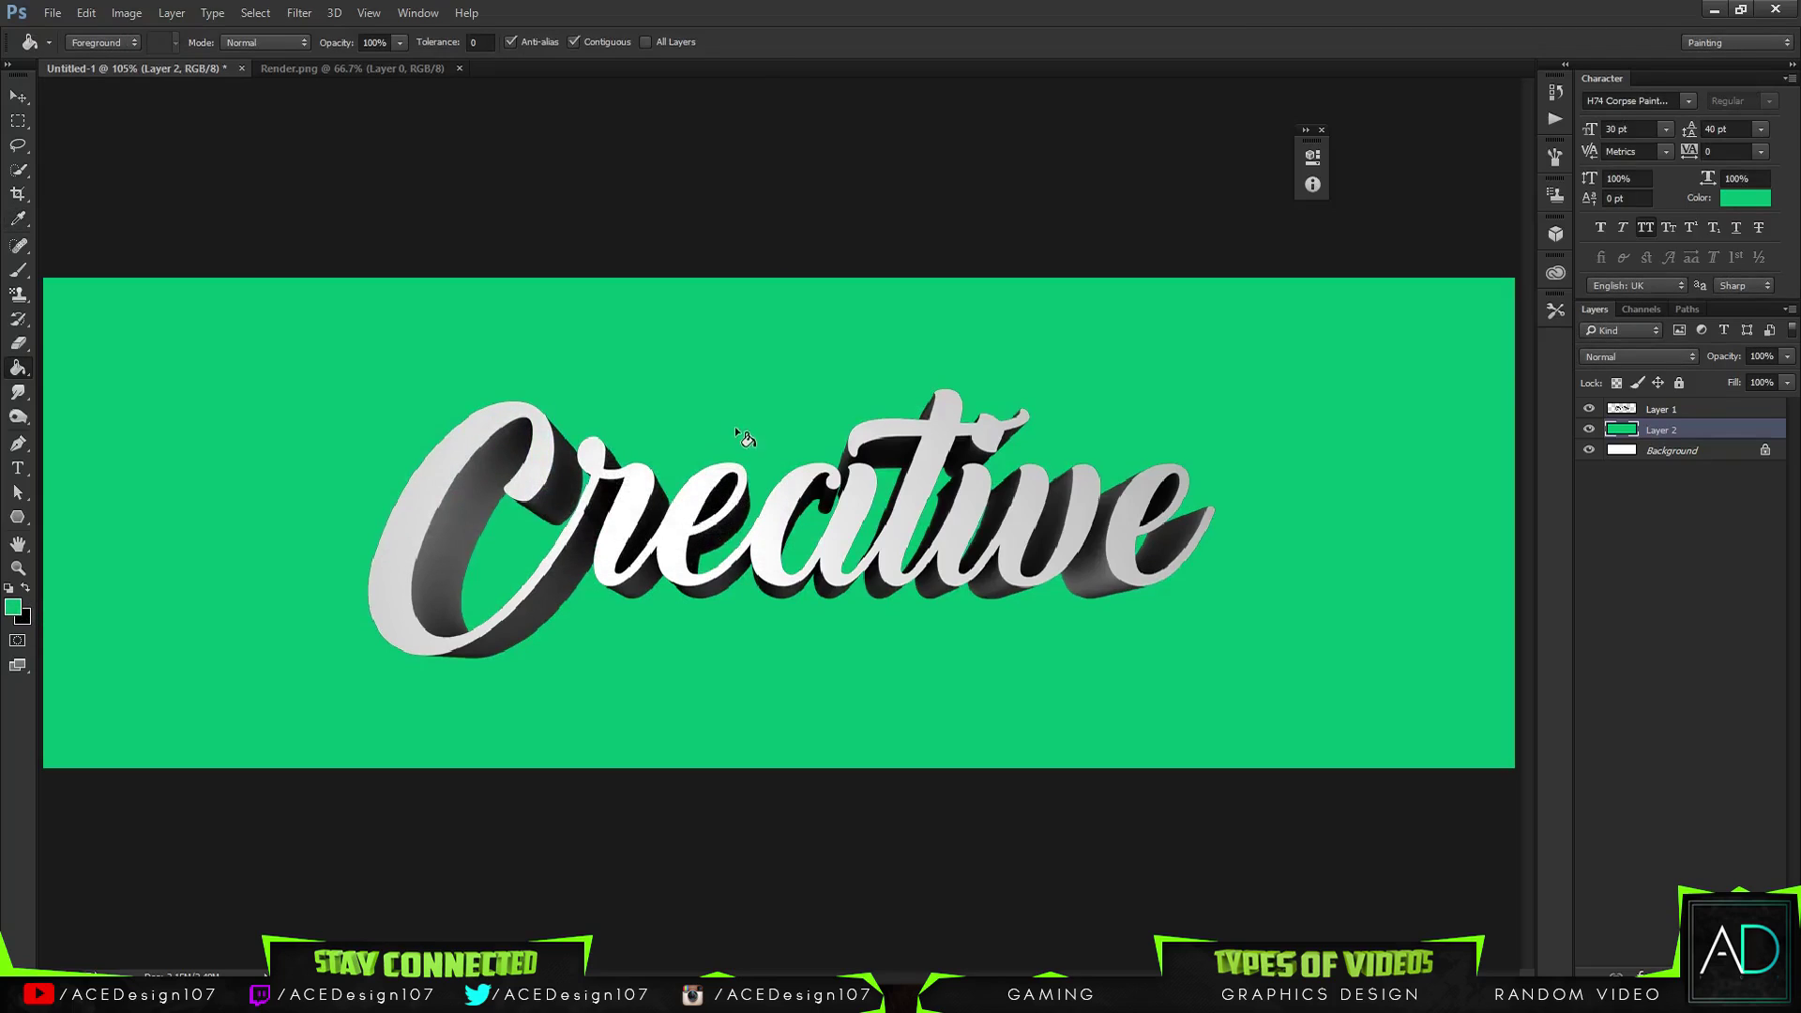
Refill the layer behind the lettering with the teal green 00cd96 and return to the Move tool
click(14, 609)
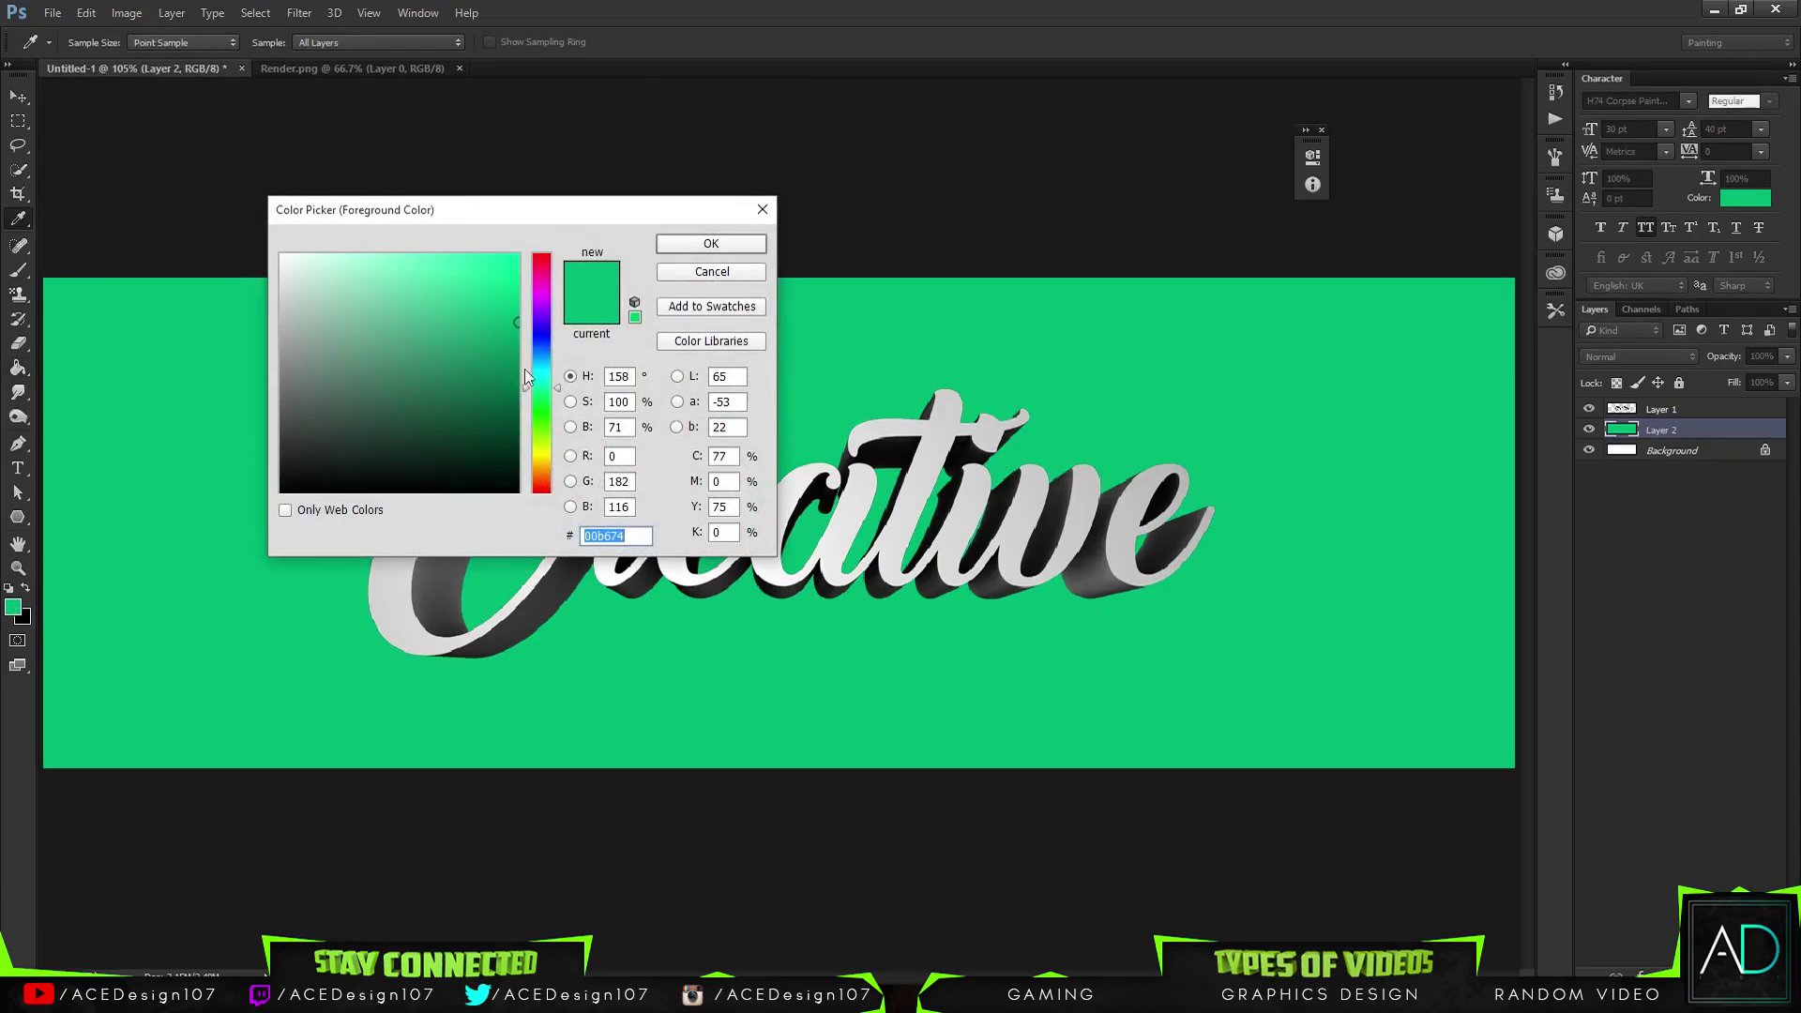
text(00cd96)
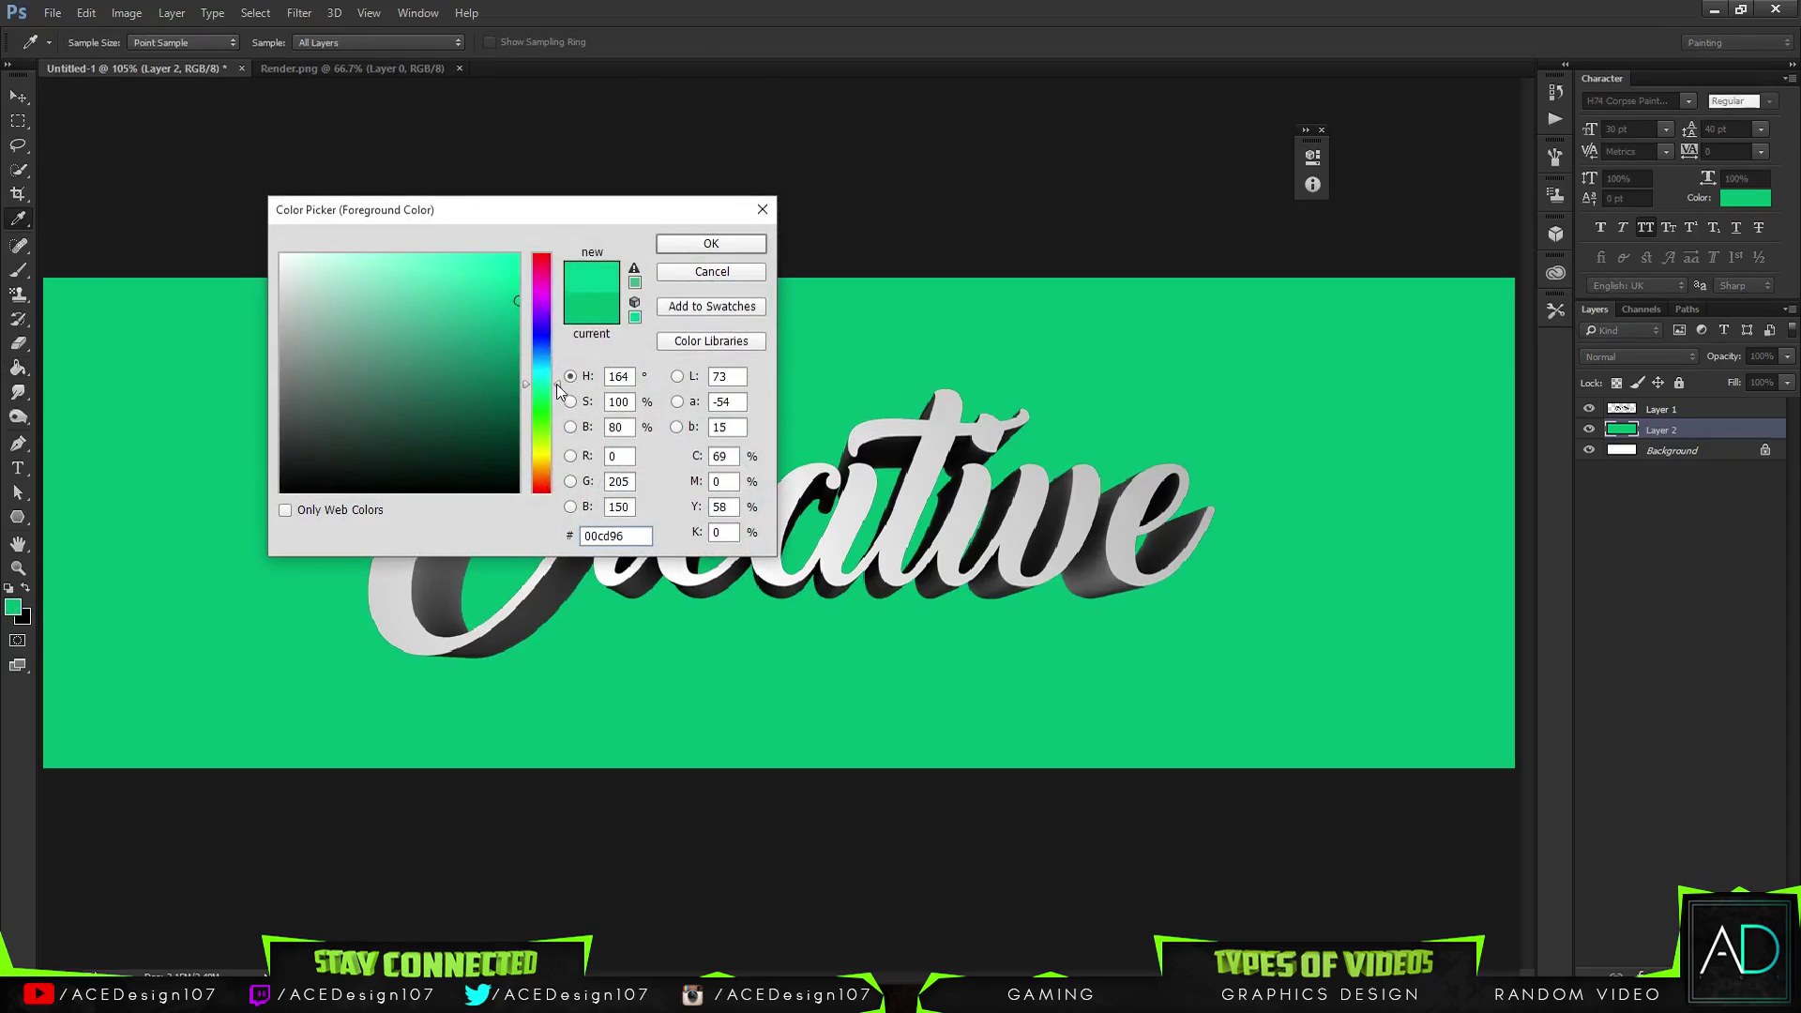
click(709, 246)
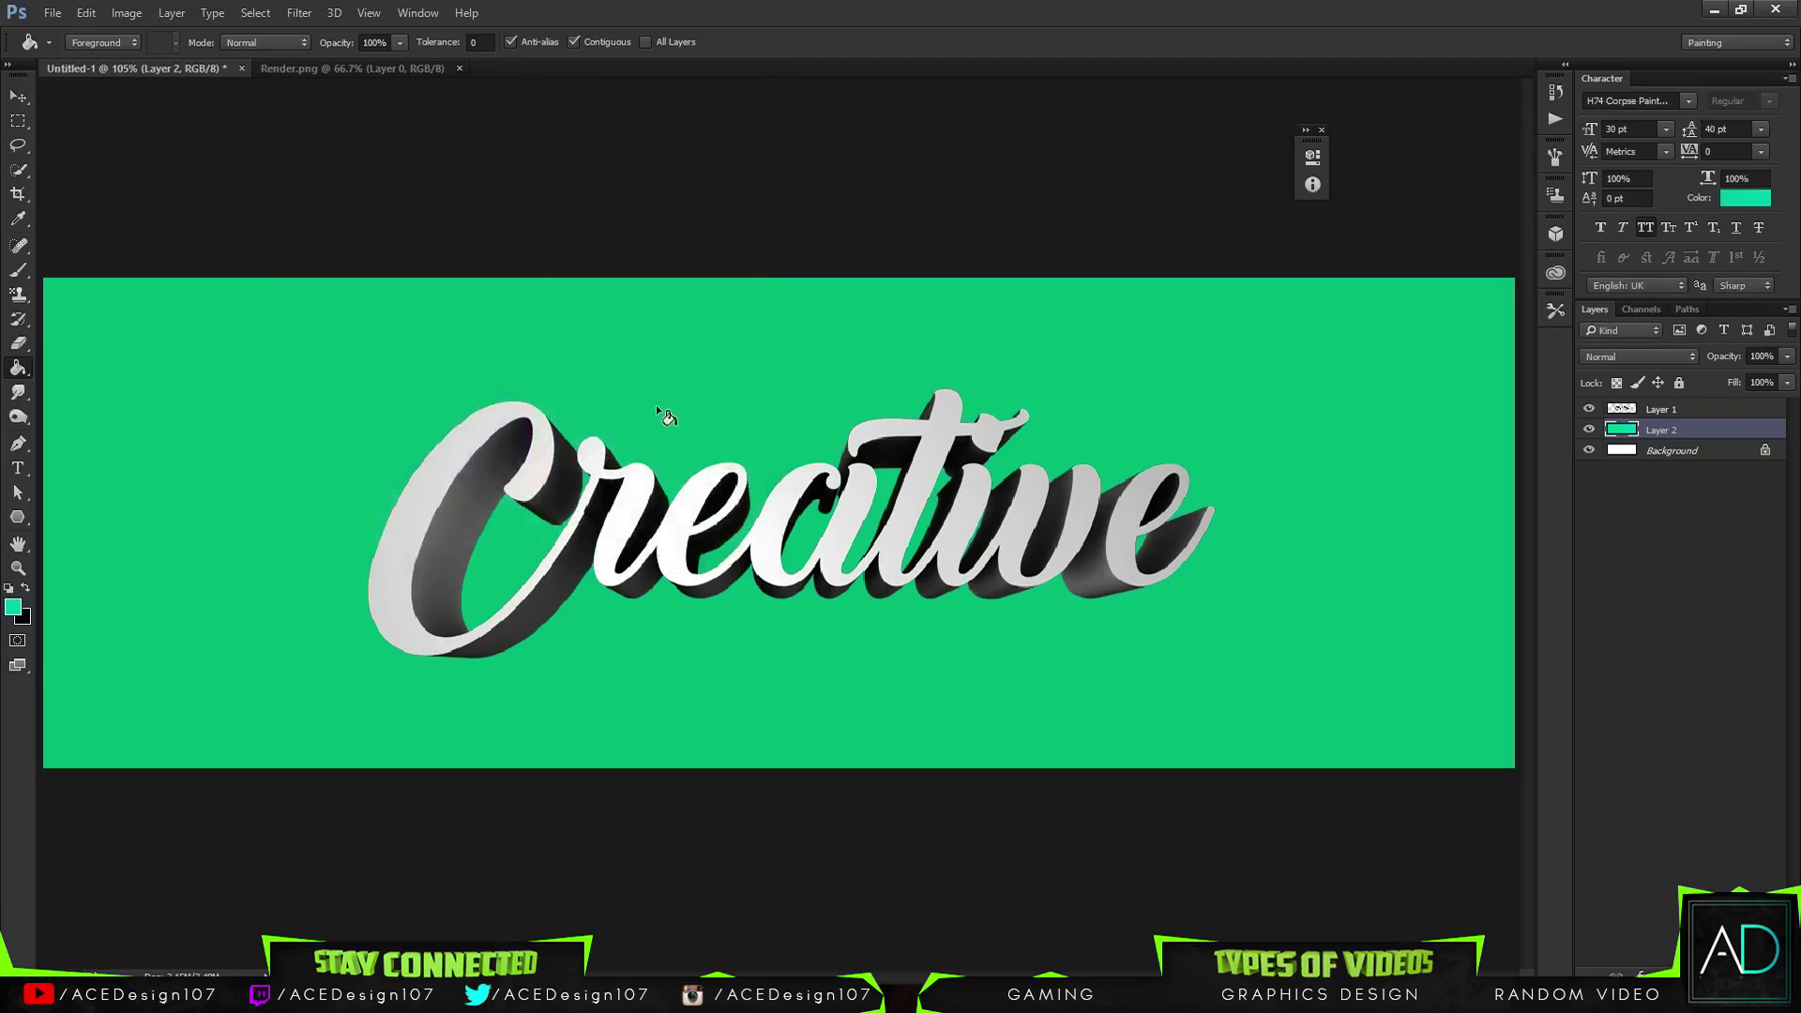
click(662, 413)
click(17, 97)
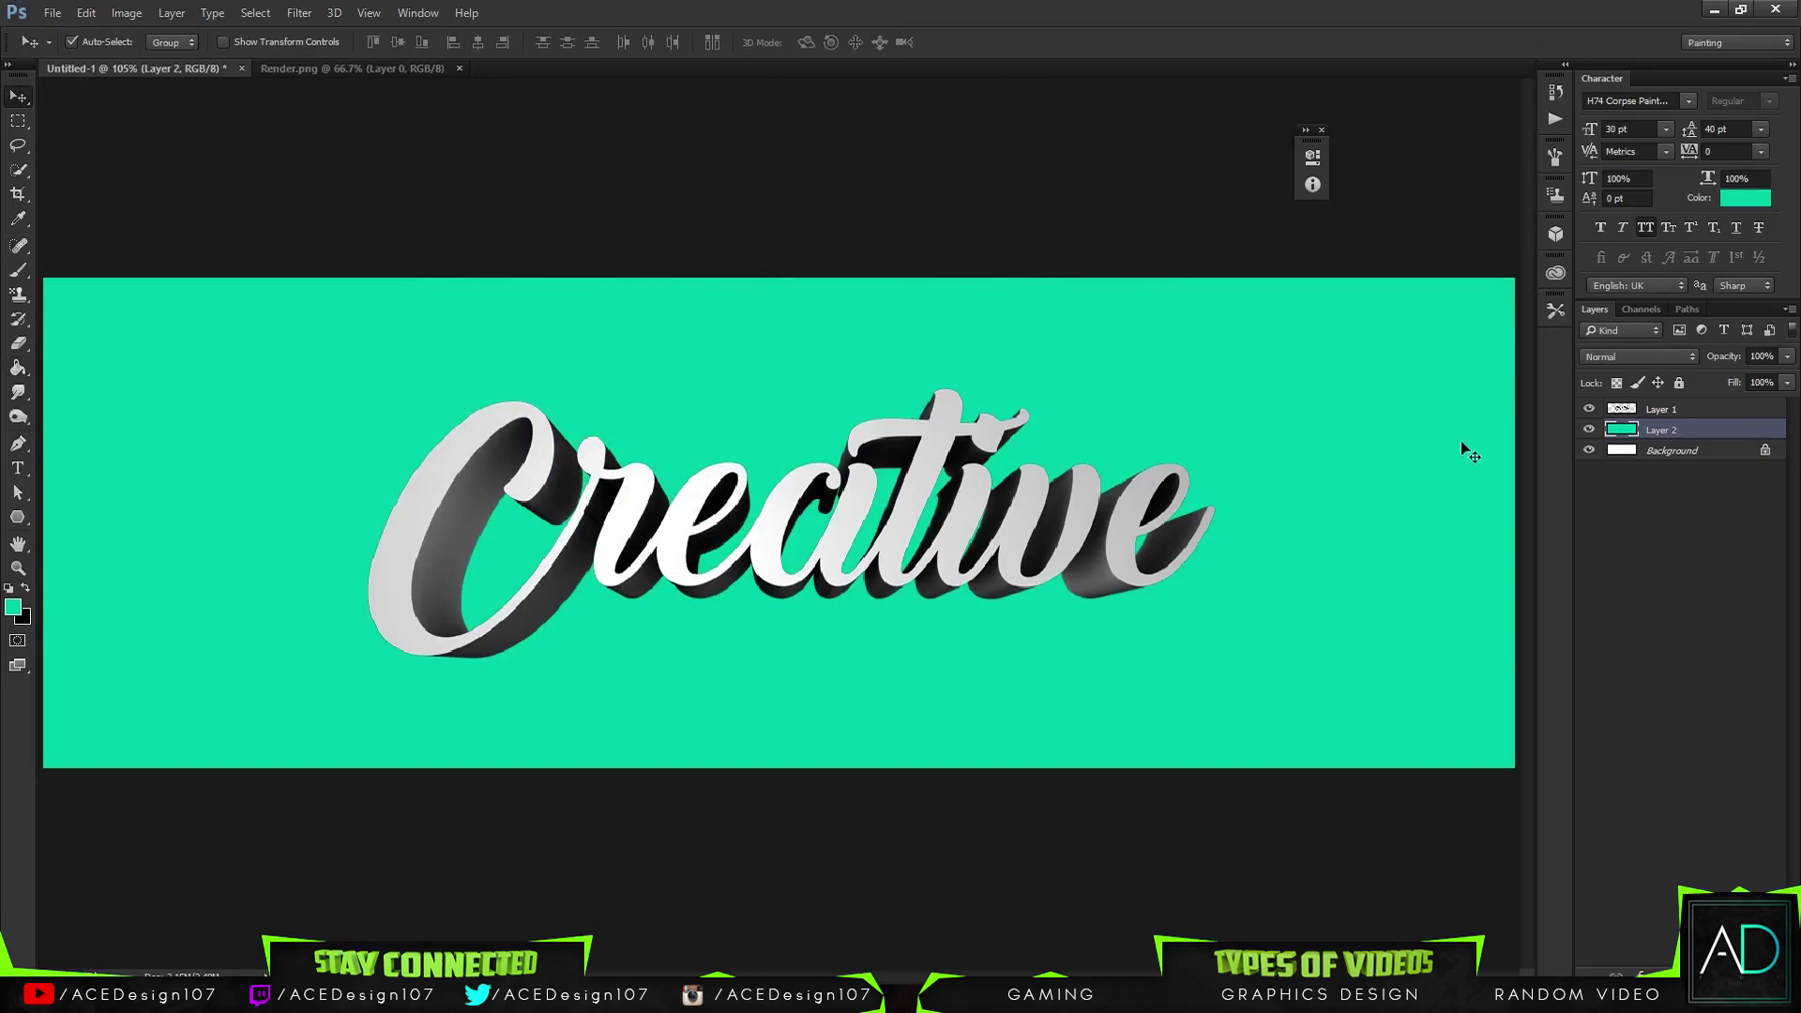
Scale the Creative lettering down proportionally about its centre to about 78% of its size, keeping it centred on the canvas
click(1632, 413)
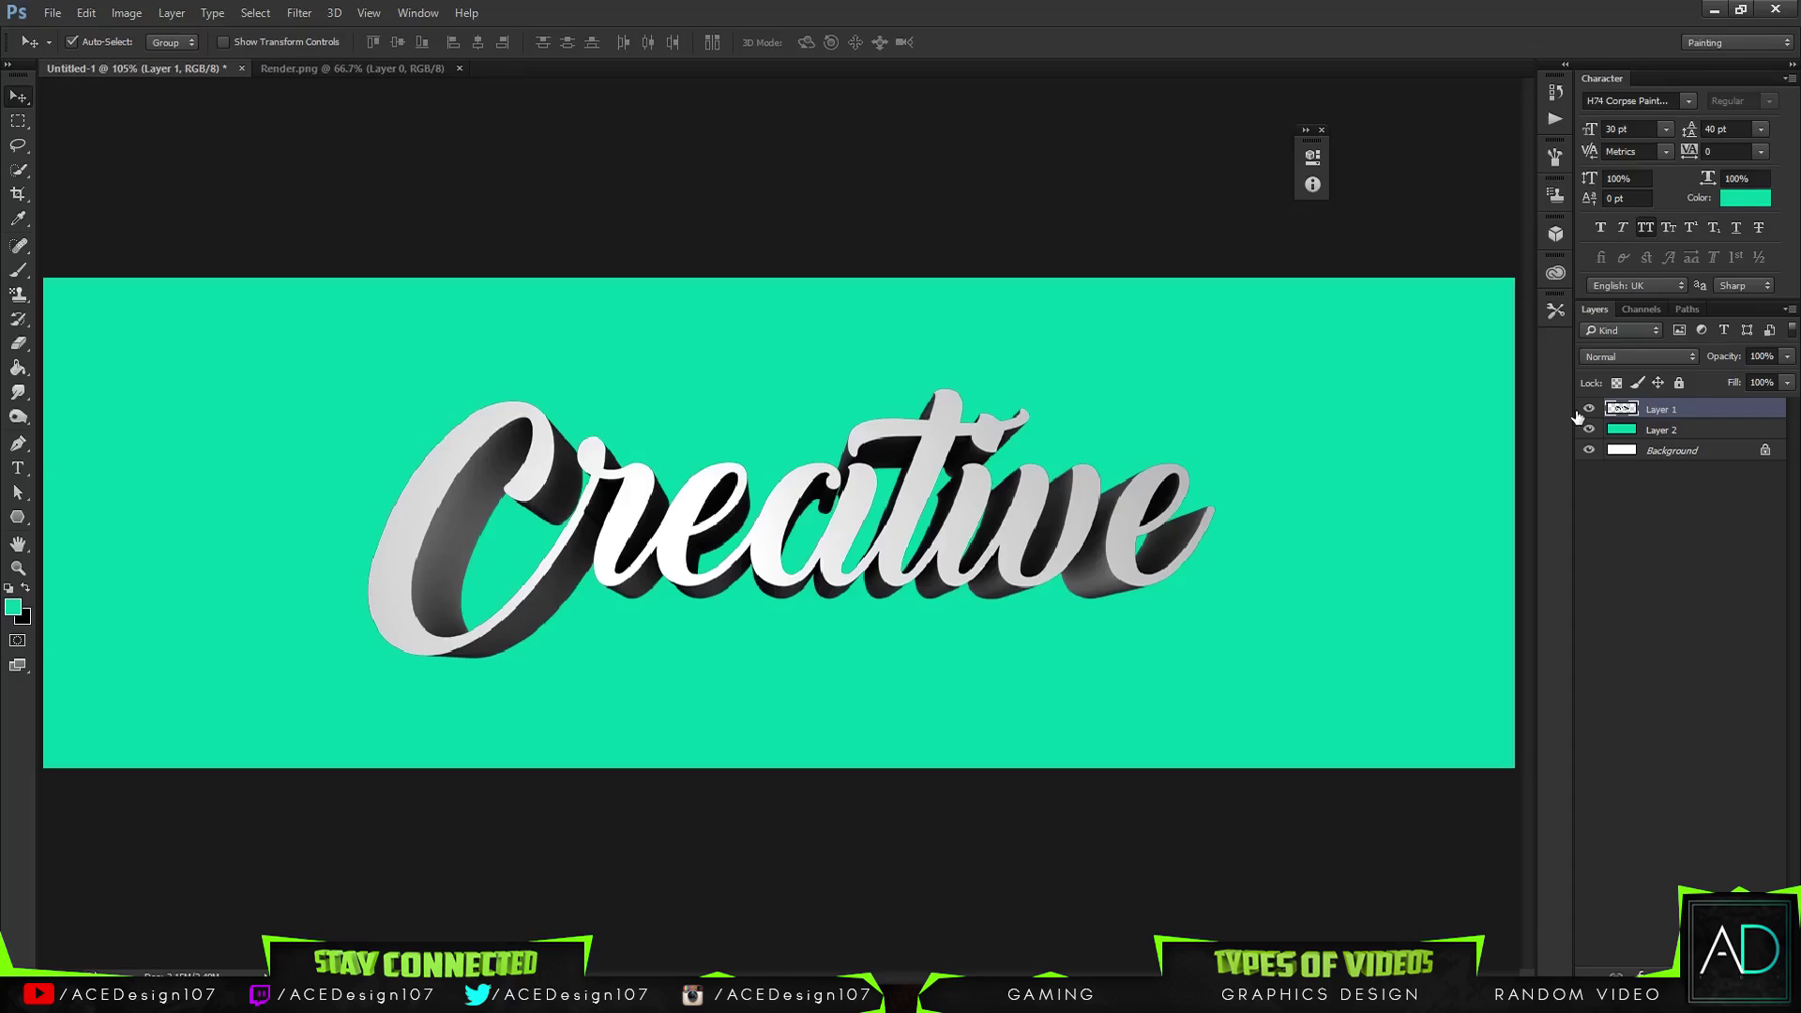
key(ctrl+t)
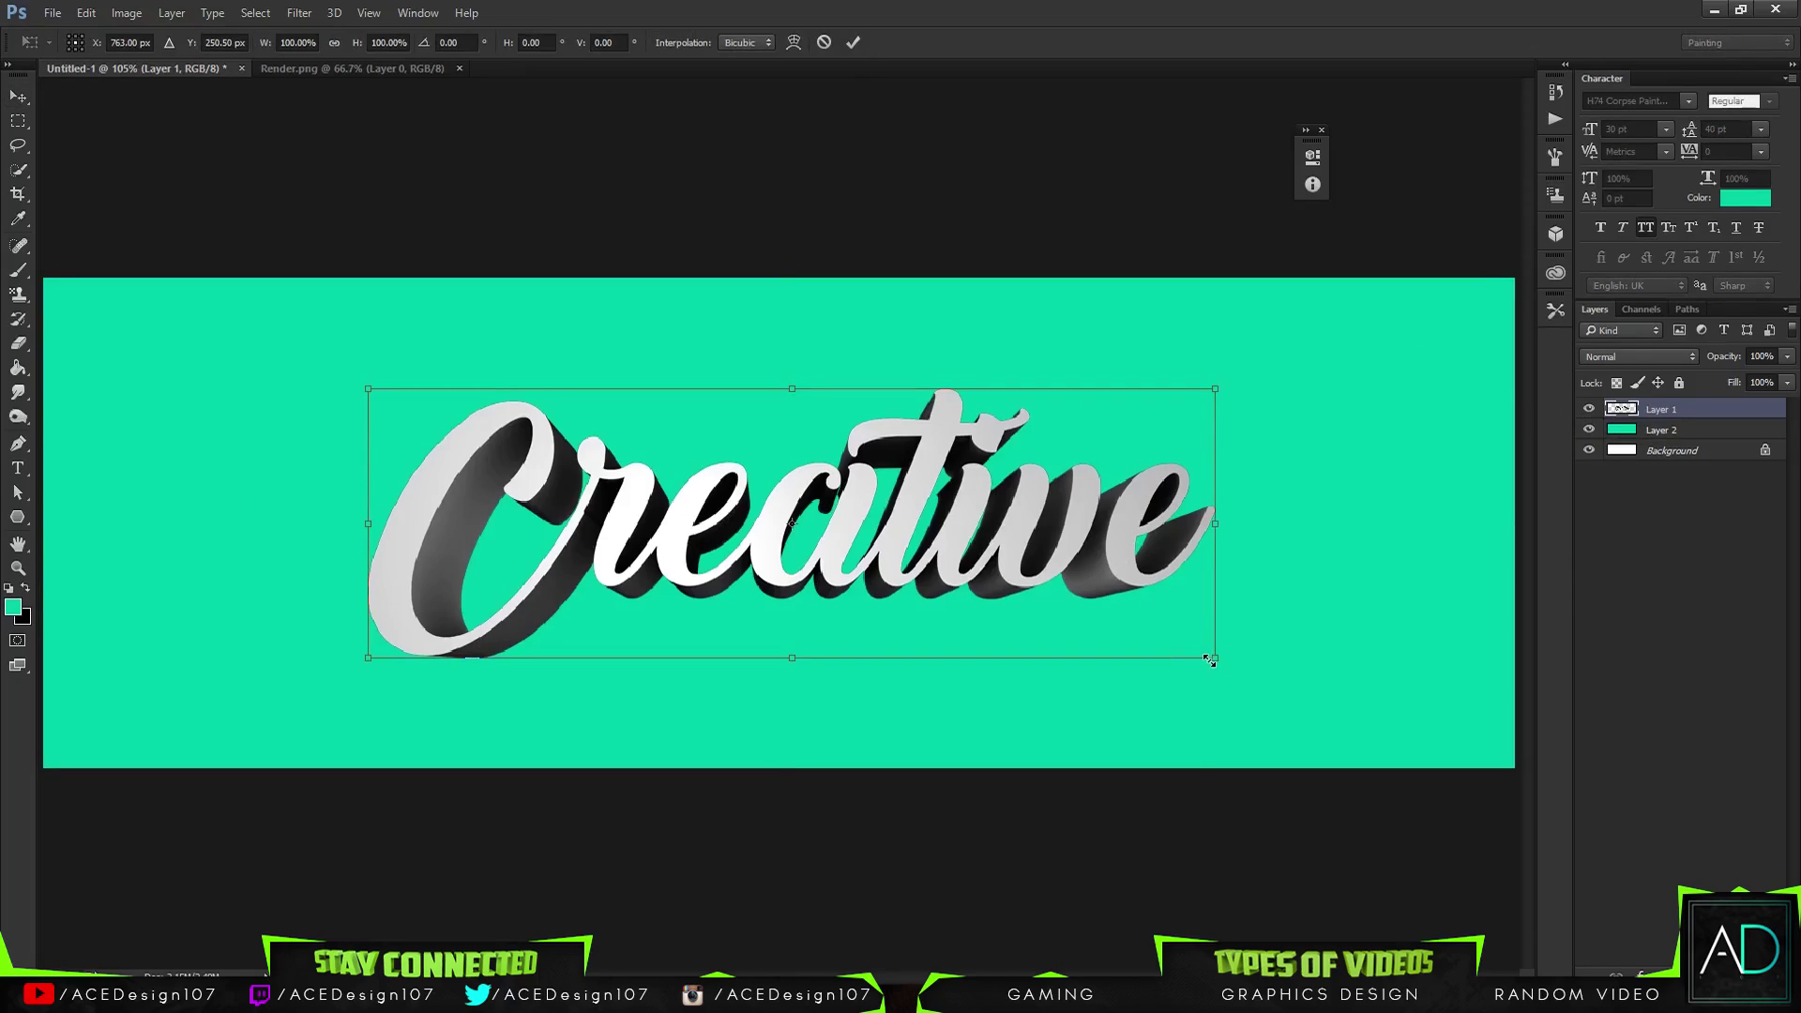
drag(1217, 667, 1115, 646)
key(Return)
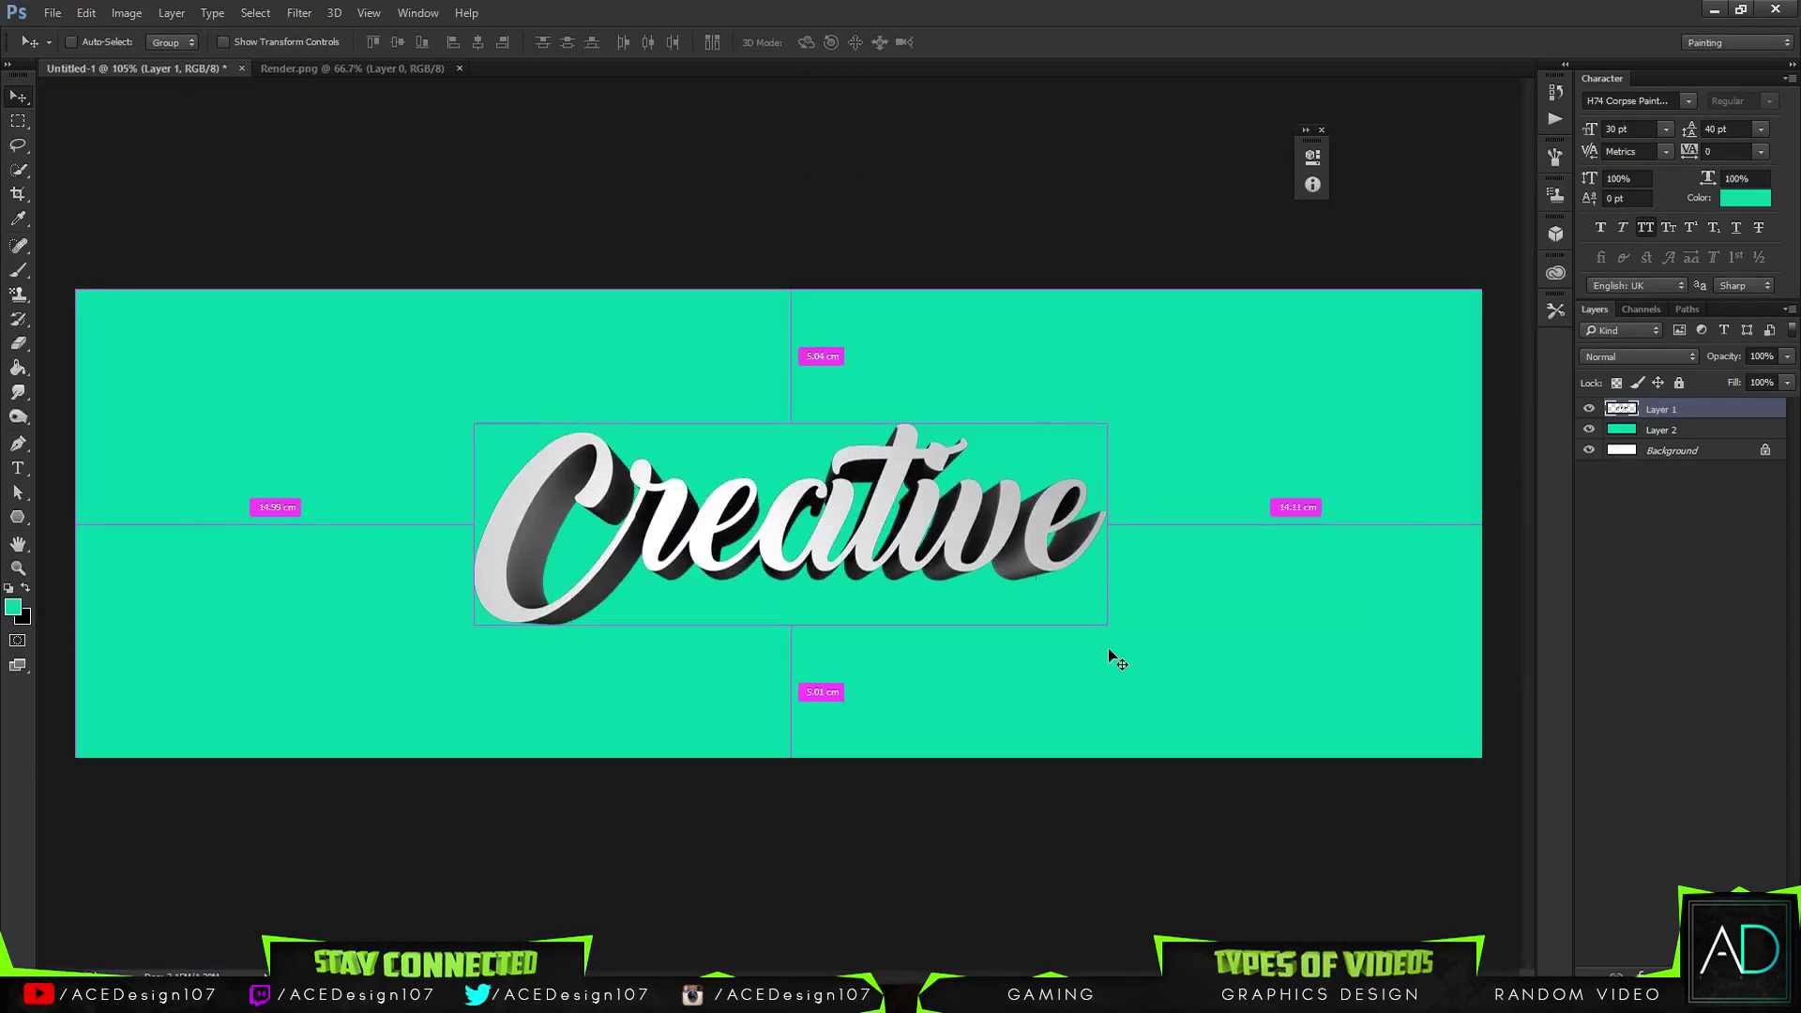
key(ctrl+0)
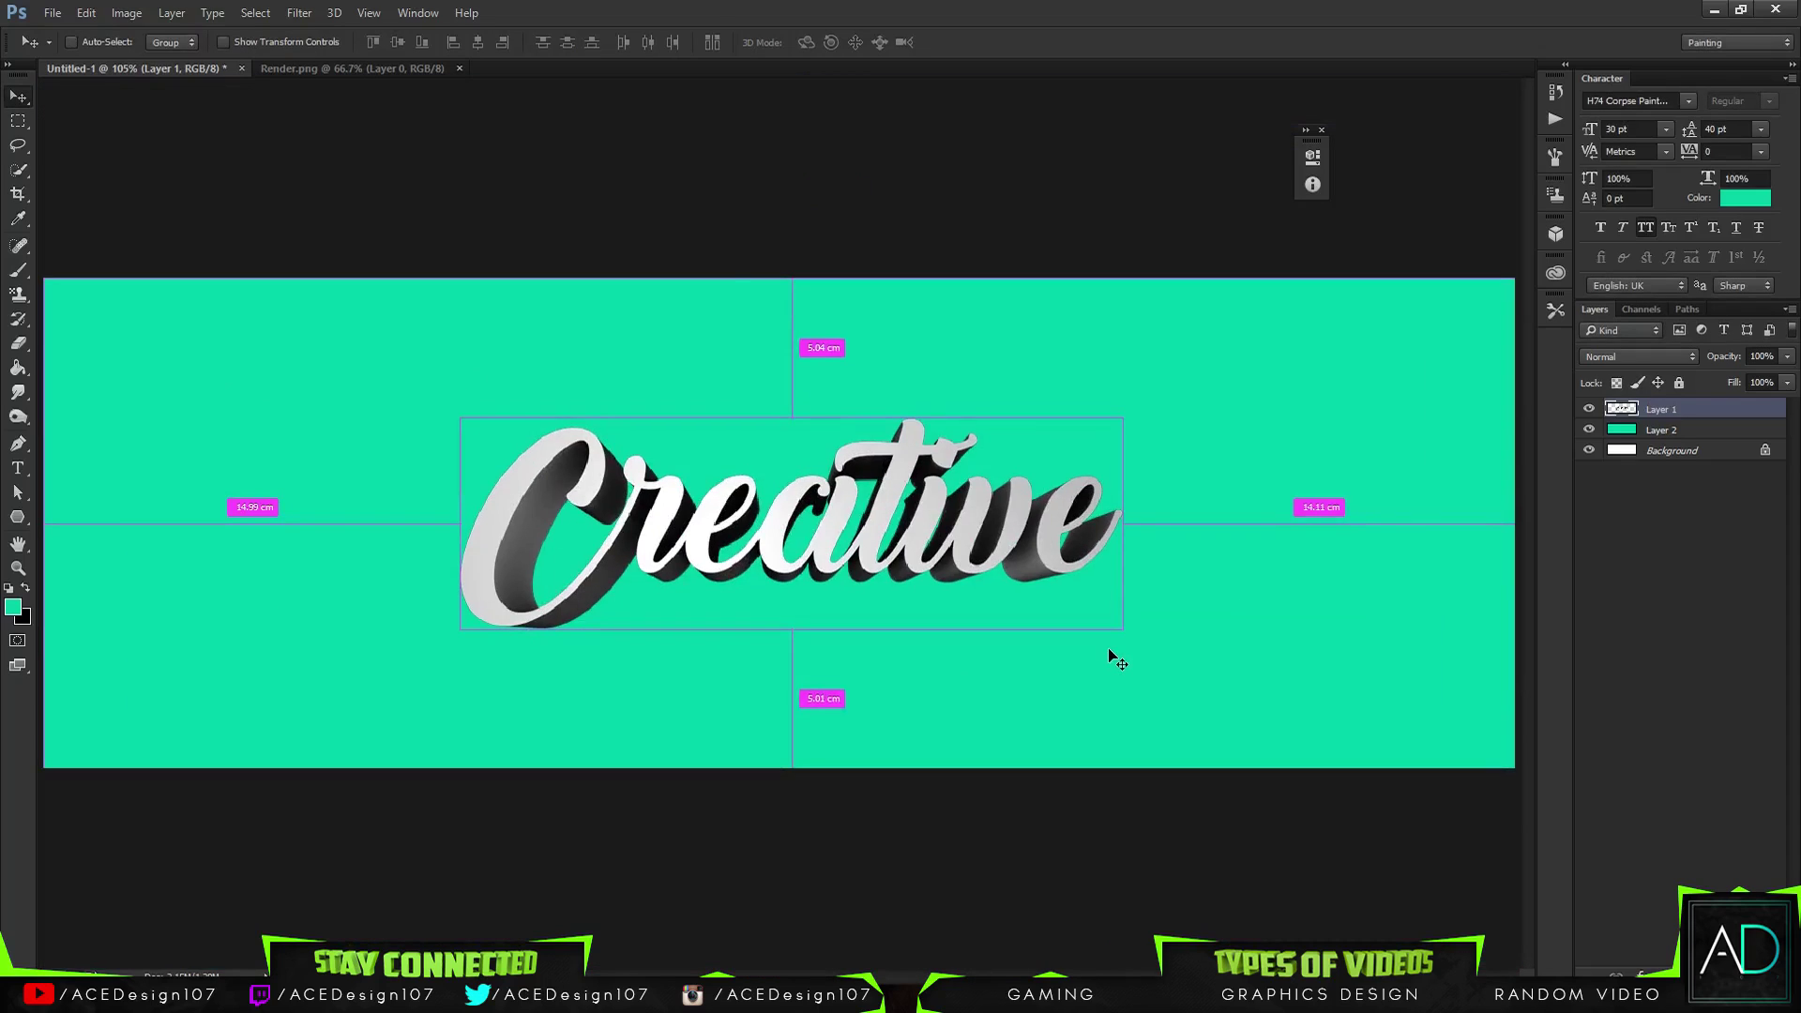
key(ctrl+plus)
key(ctrl+minus)
key(ctrl)
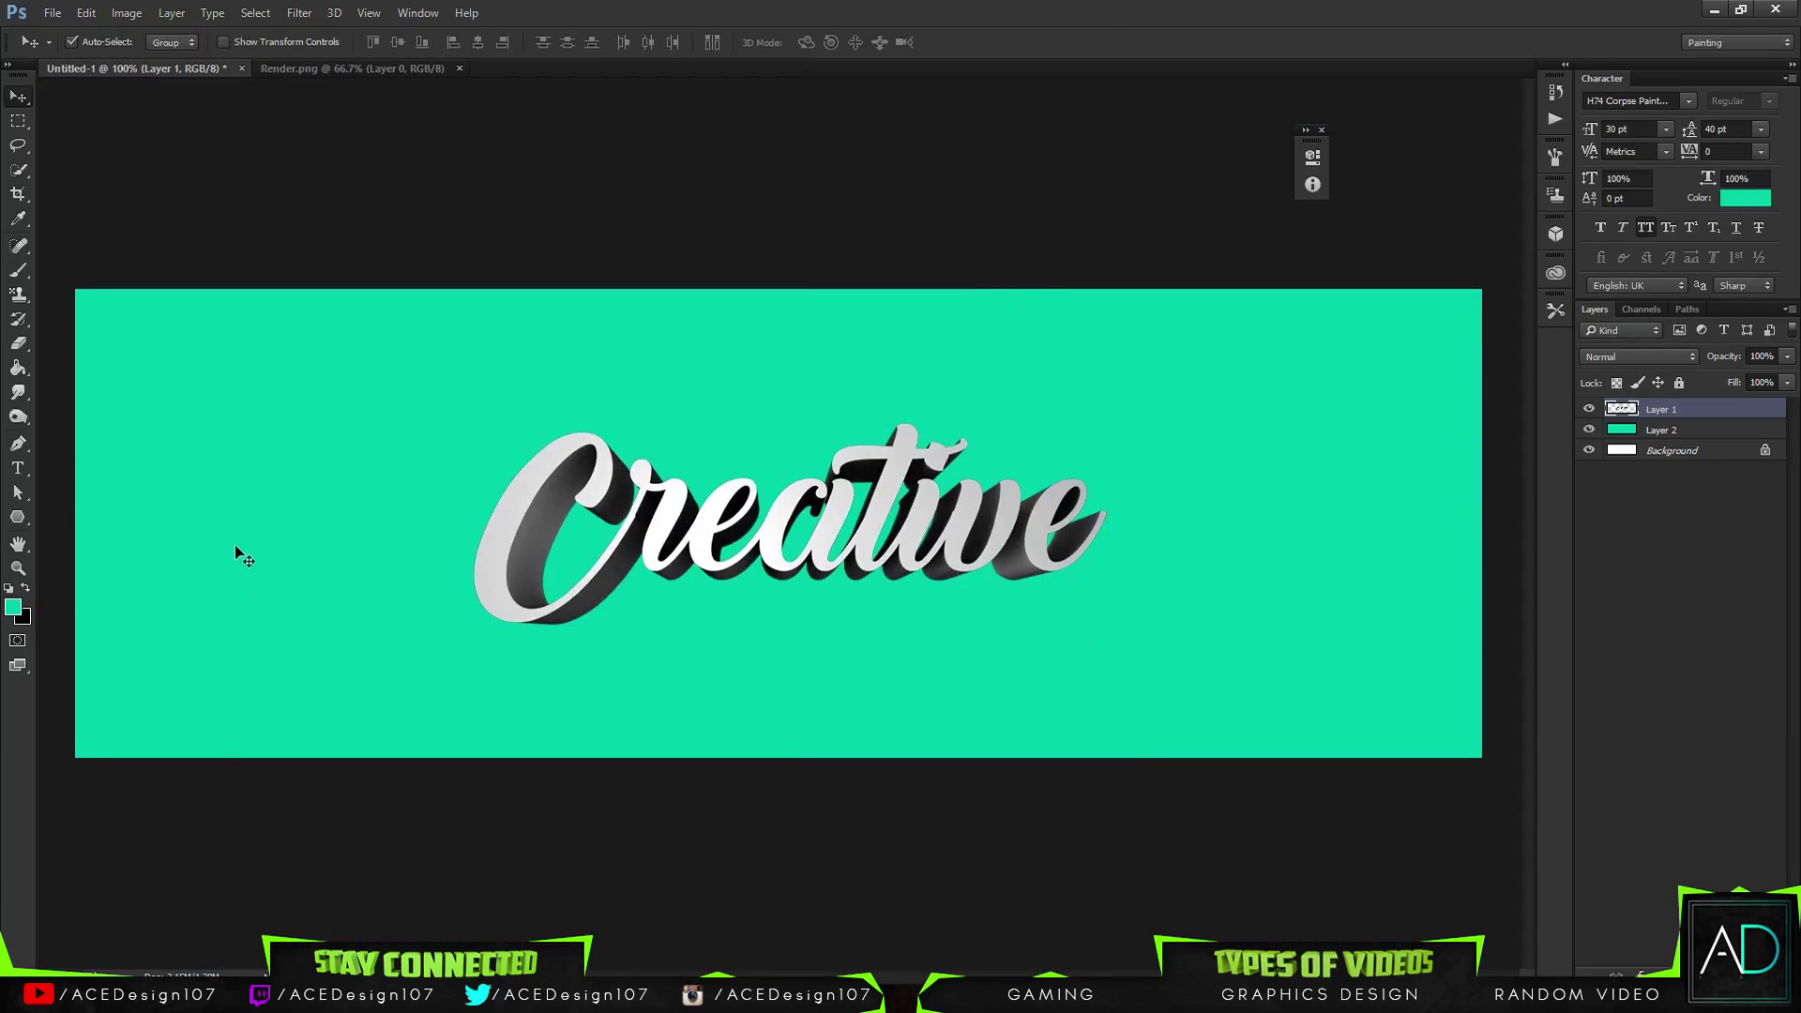
Copy a full-width strip along the bottom edge of the green Layer 2, below the lettering, onto its own layer
click(1683, 433)
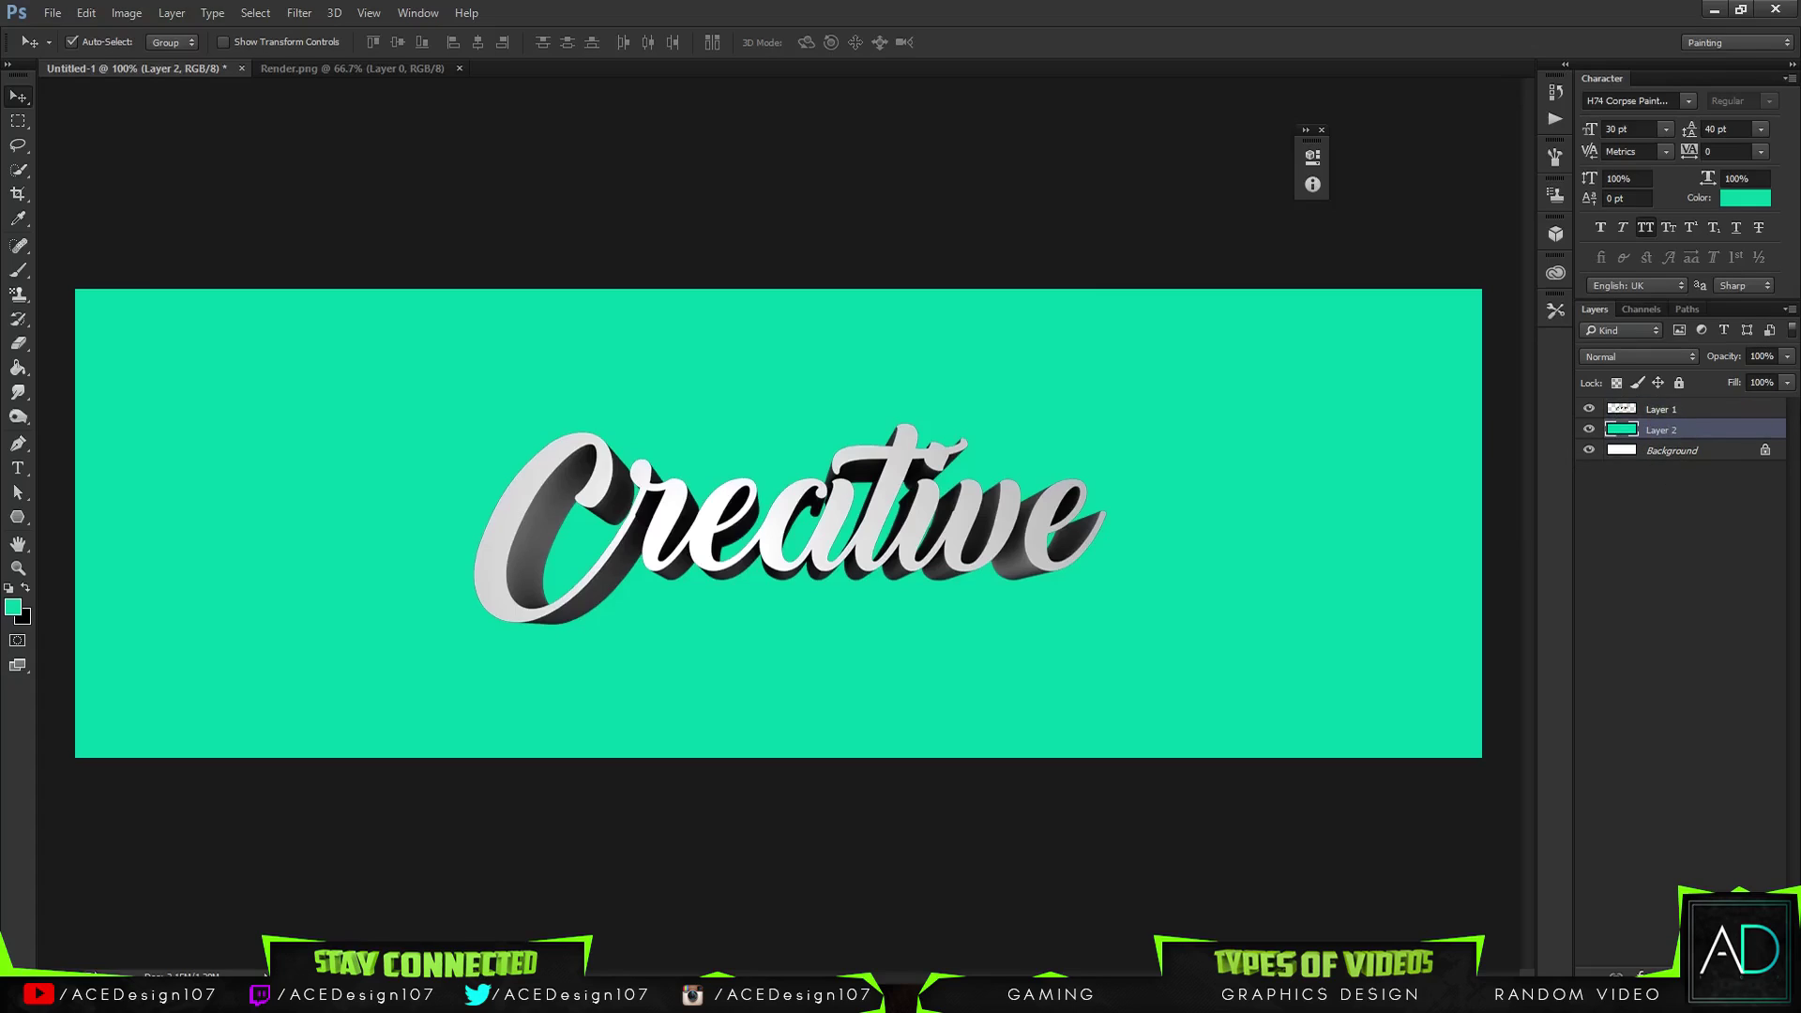
key(m)
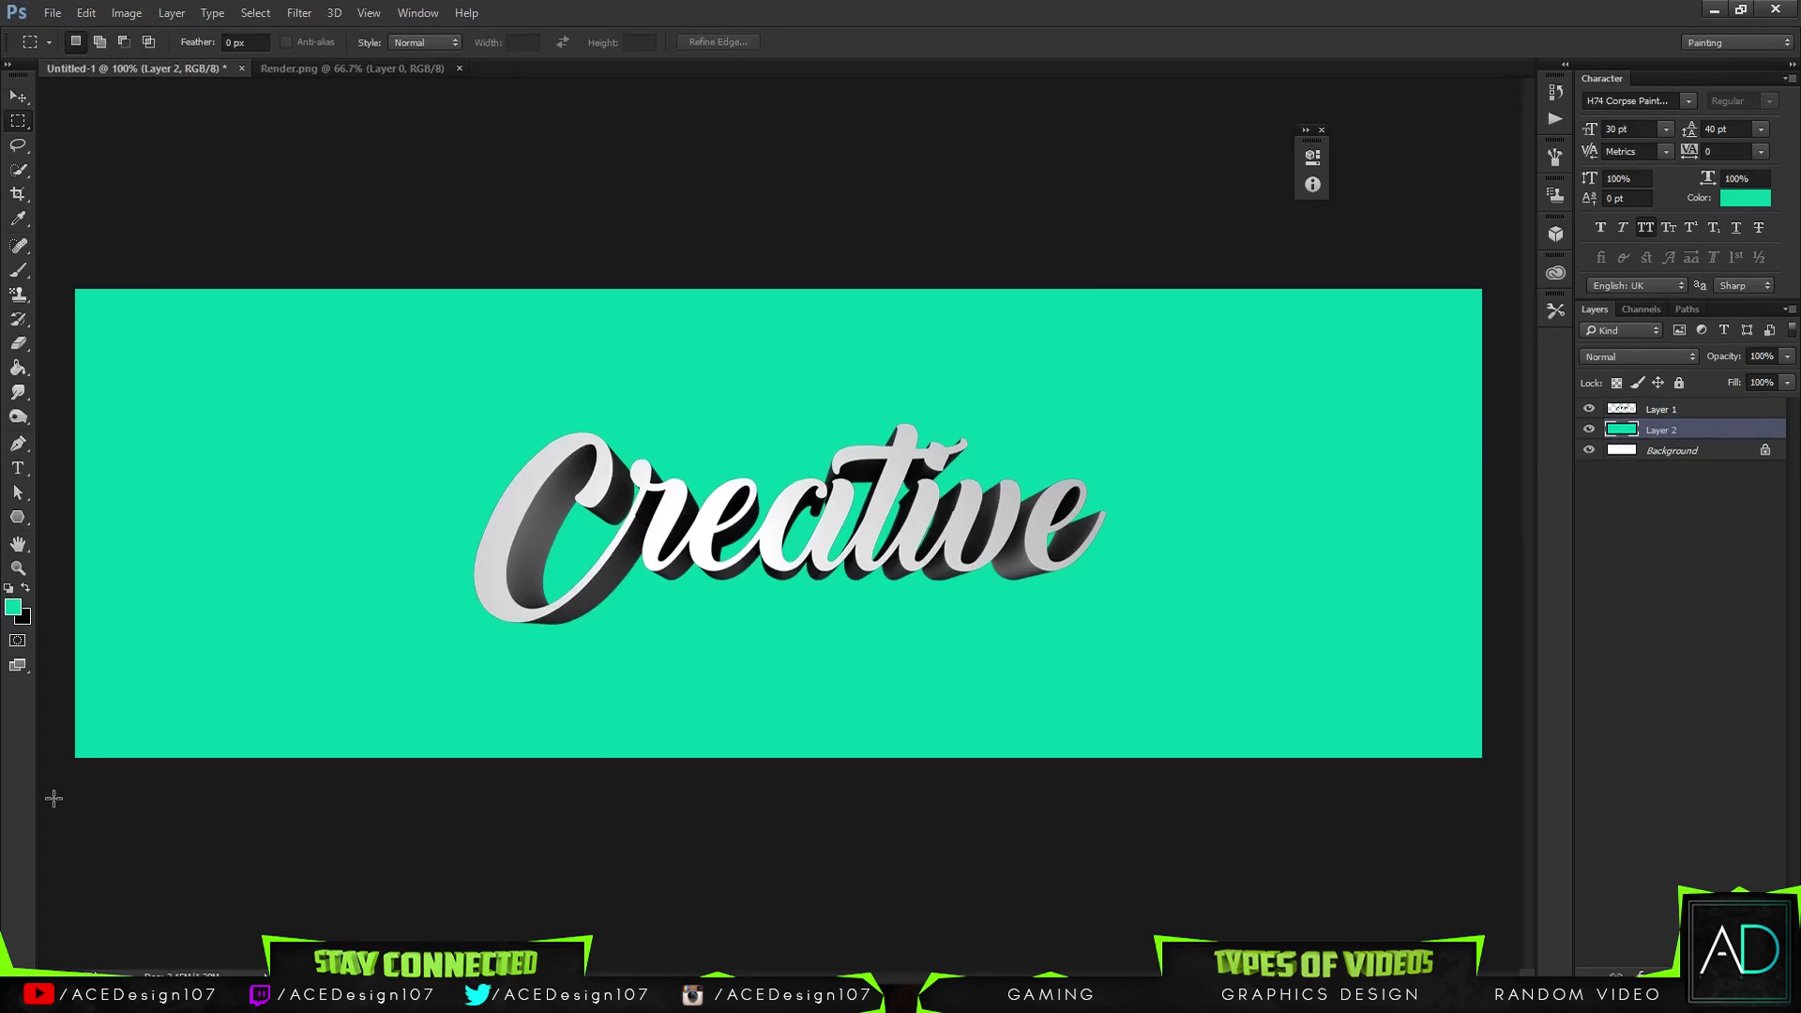
drag(54, 798, 1610, 676)
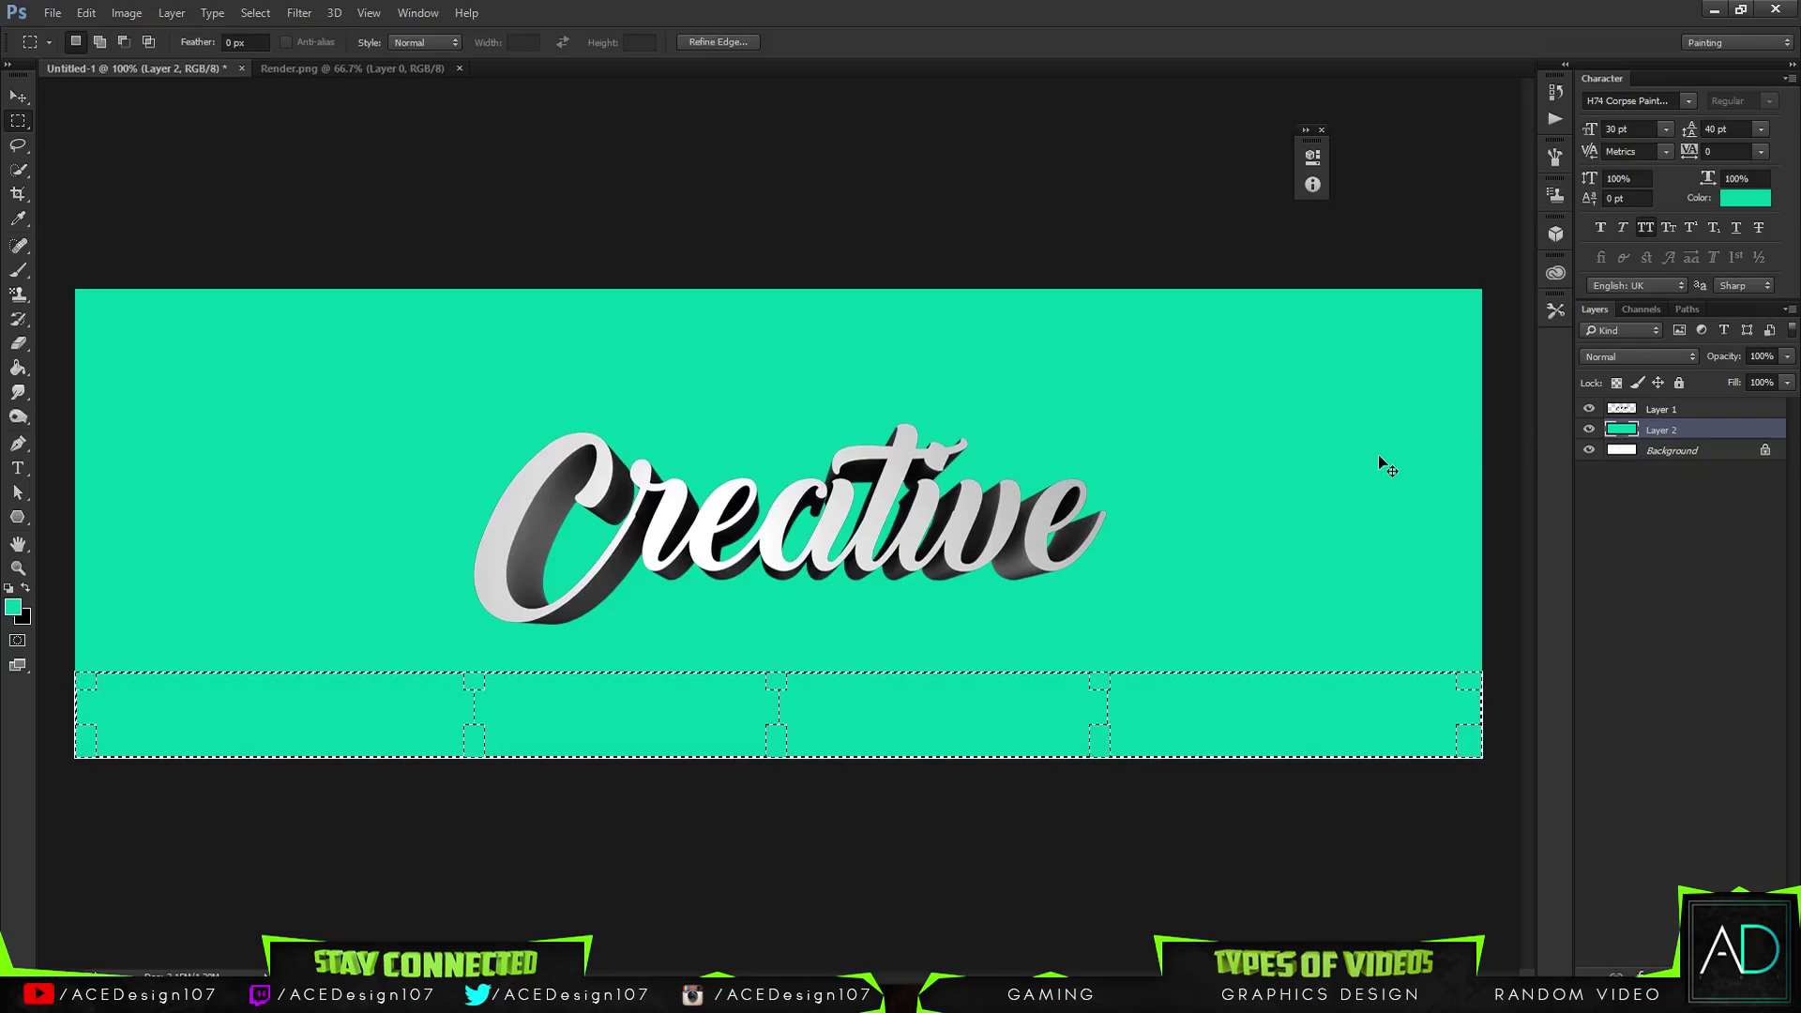
key(ctrl+shift+alt+n)
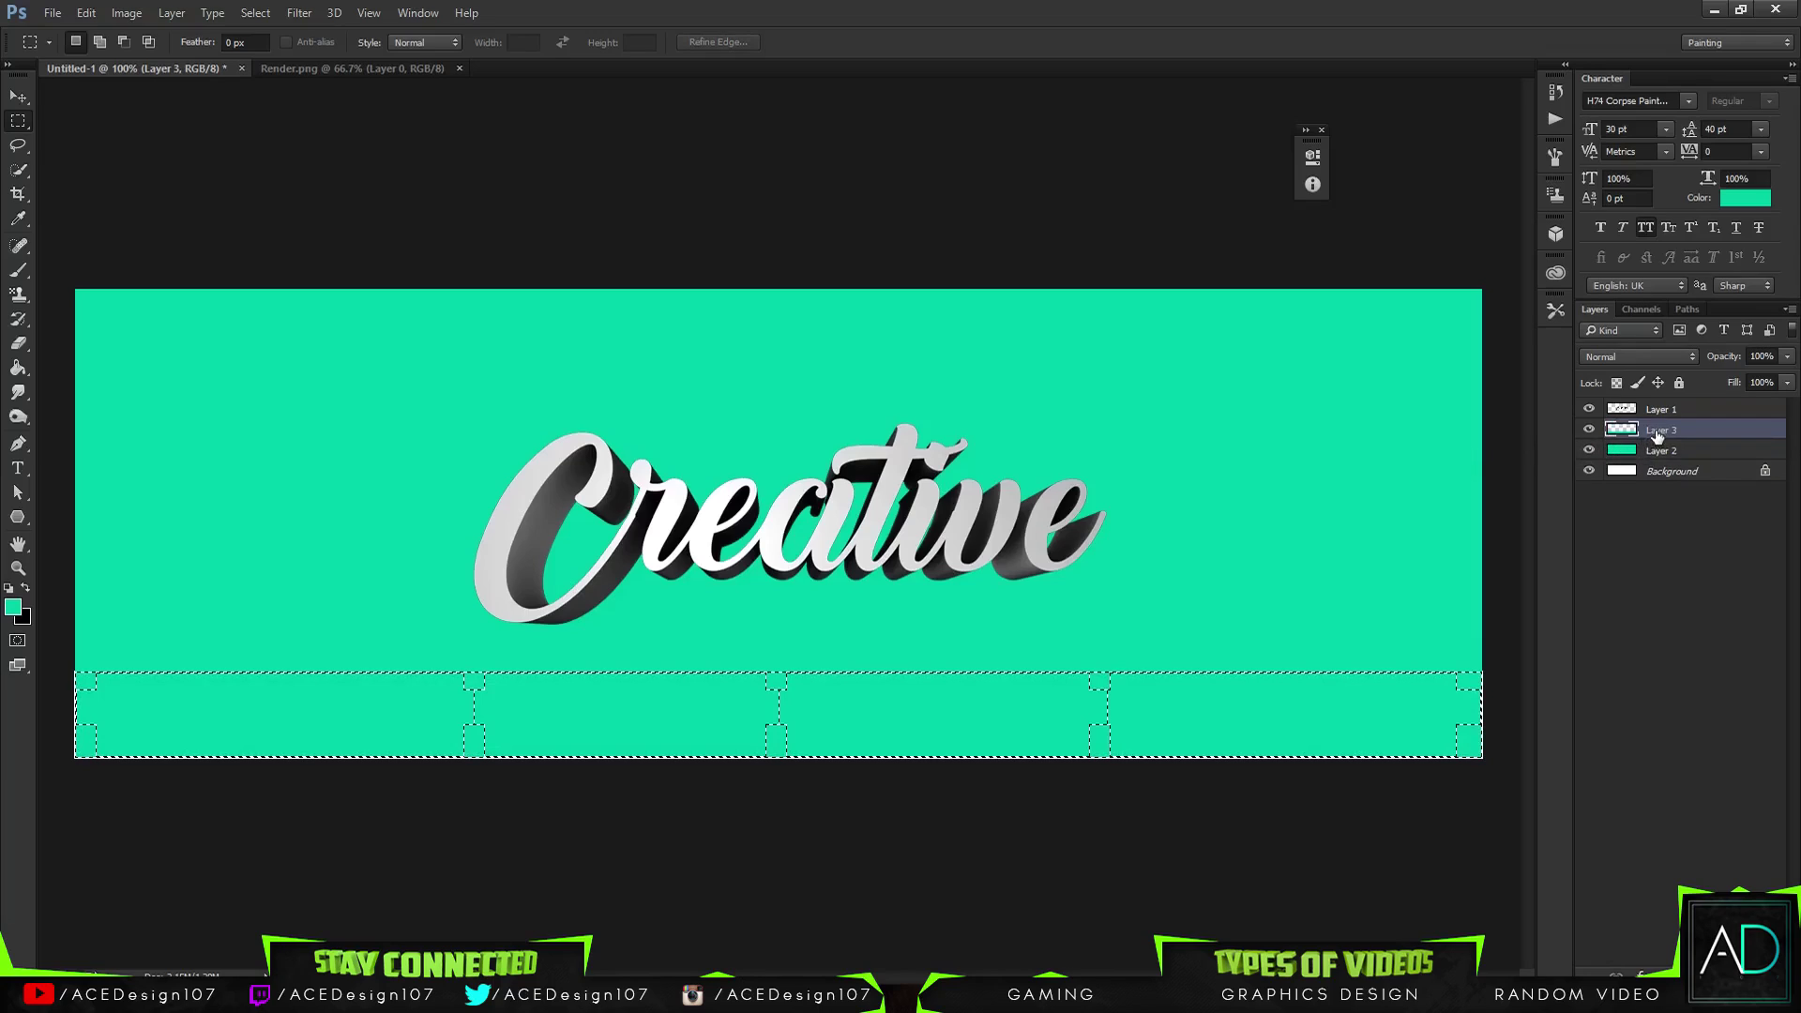
key(ctrl+d)
key(v)
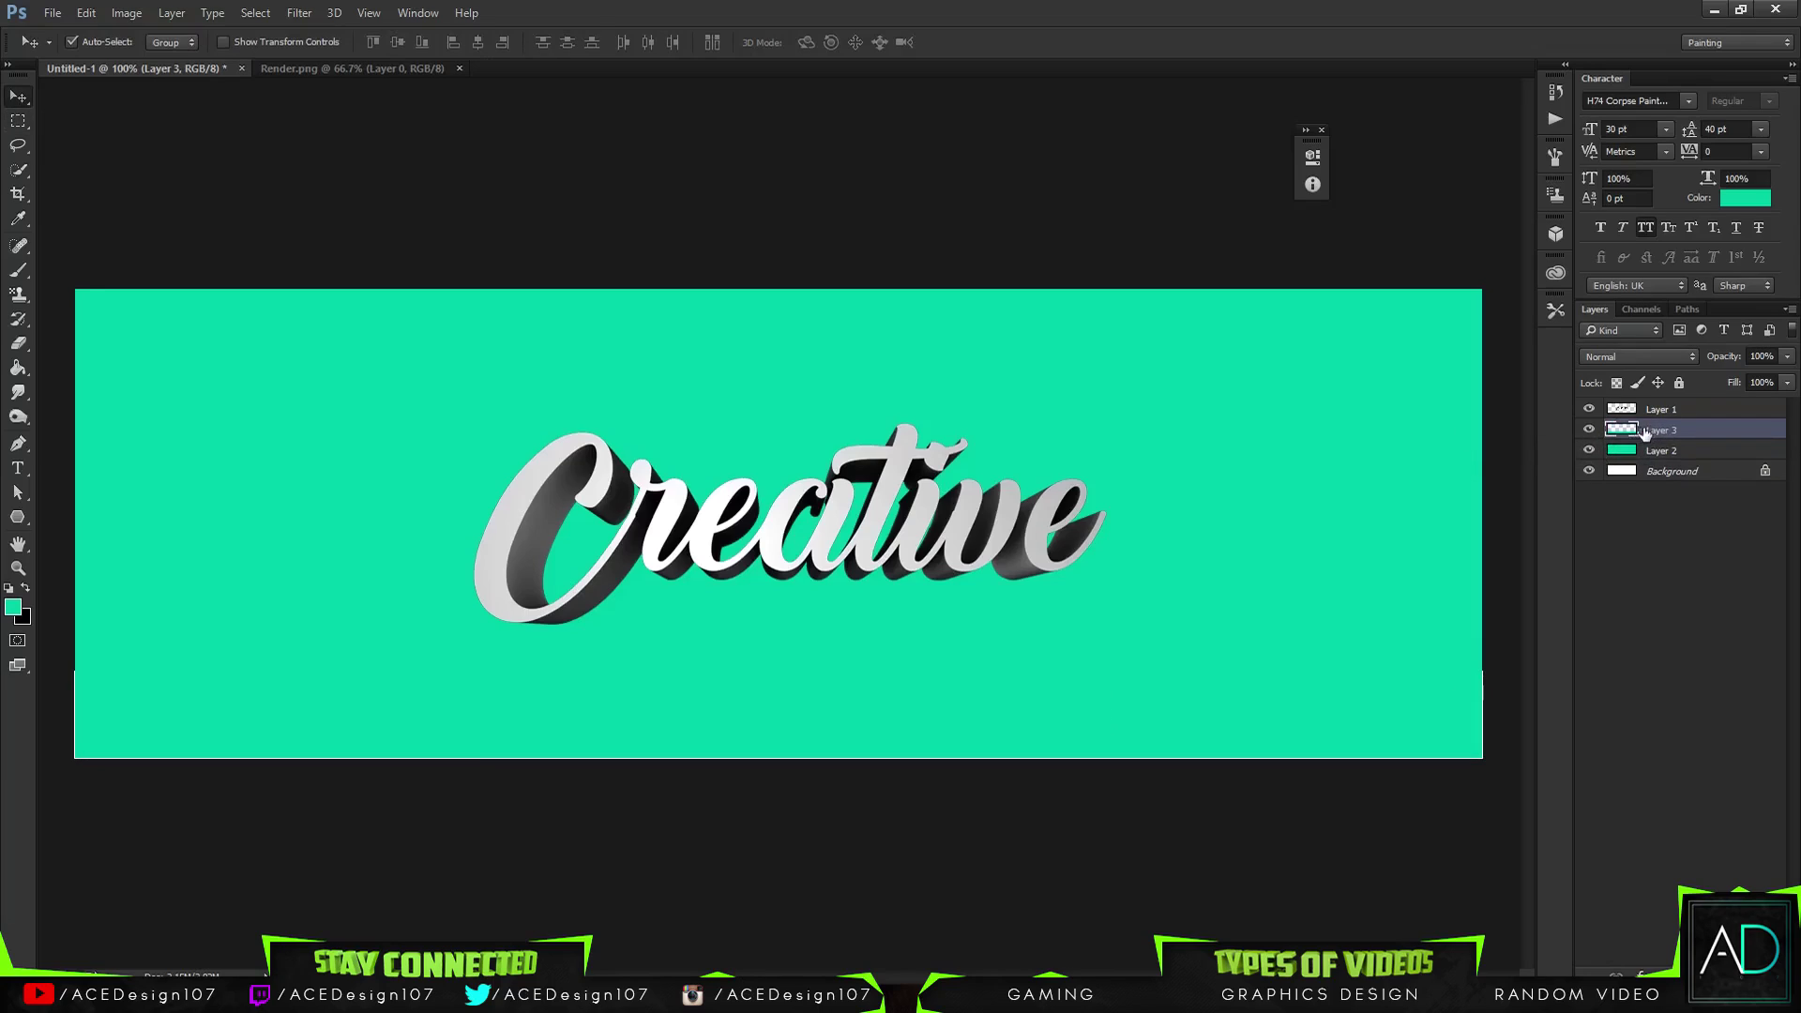
Give the bottom strip on Layer 3 a Drop Shadow with about 56% opacity, 14% spread and 100 px size
right_click(1672, 429)
click(1464, 142)
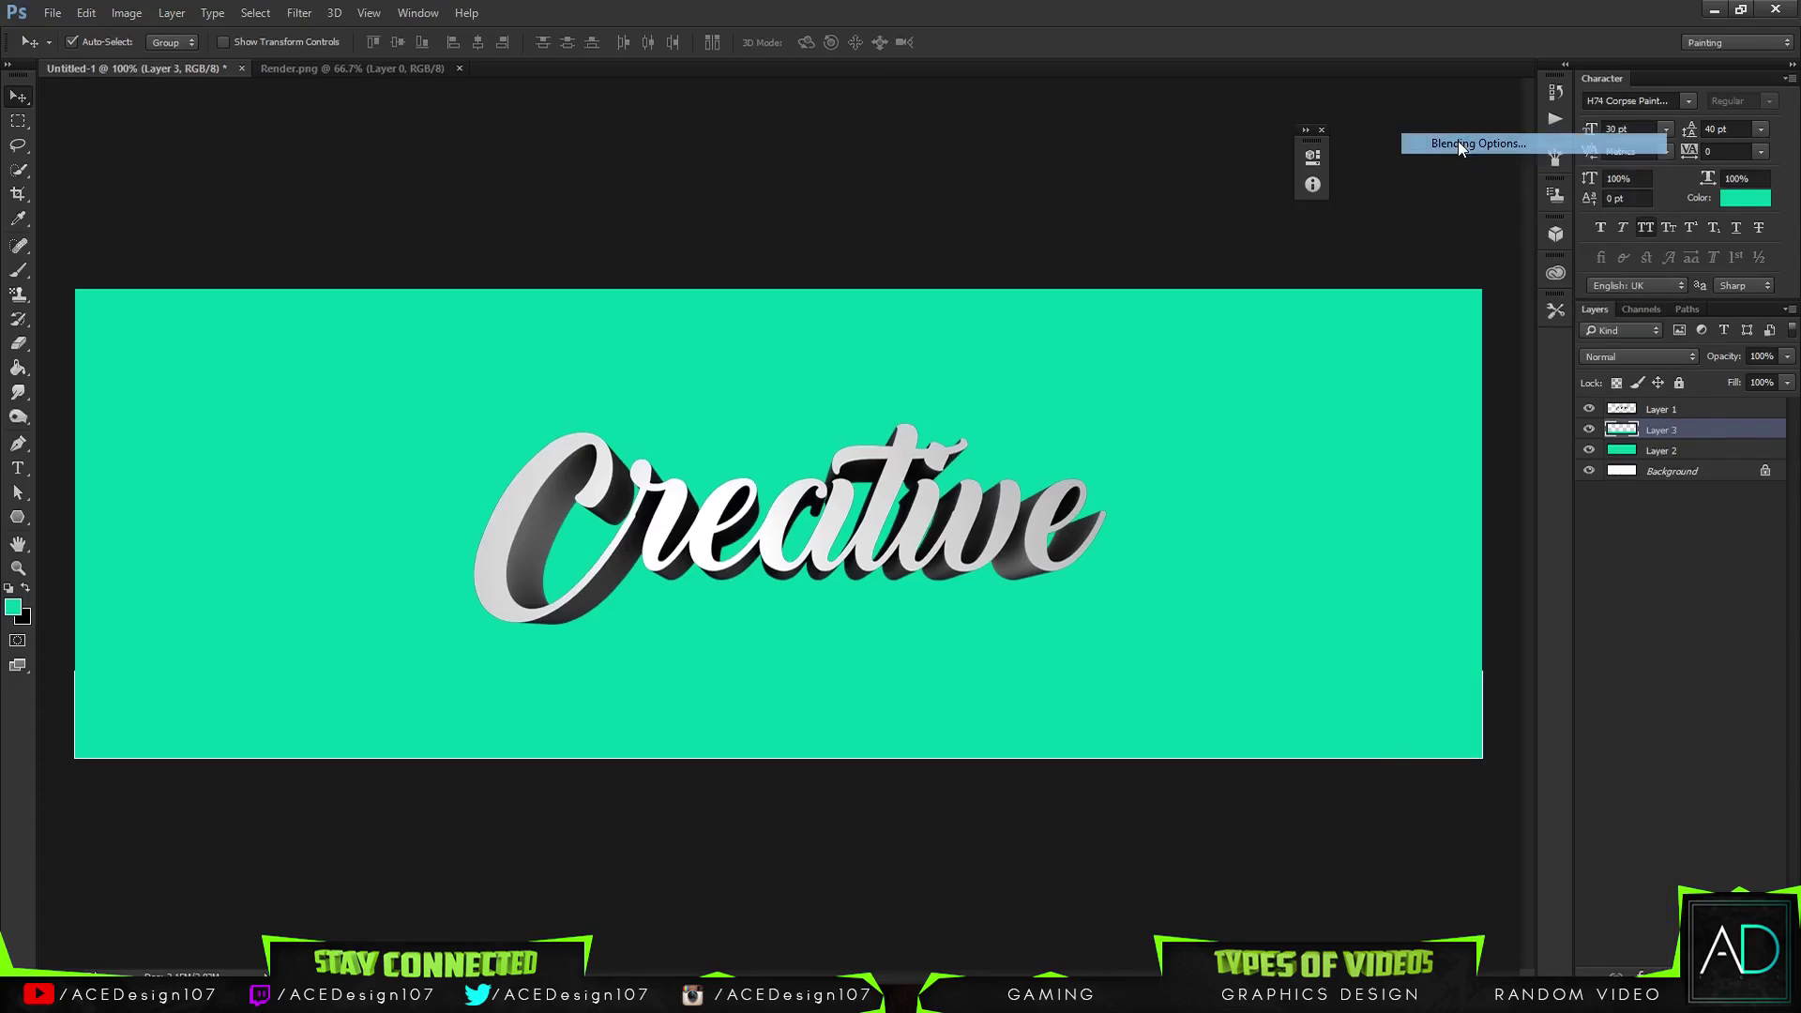
click(1081, 580)
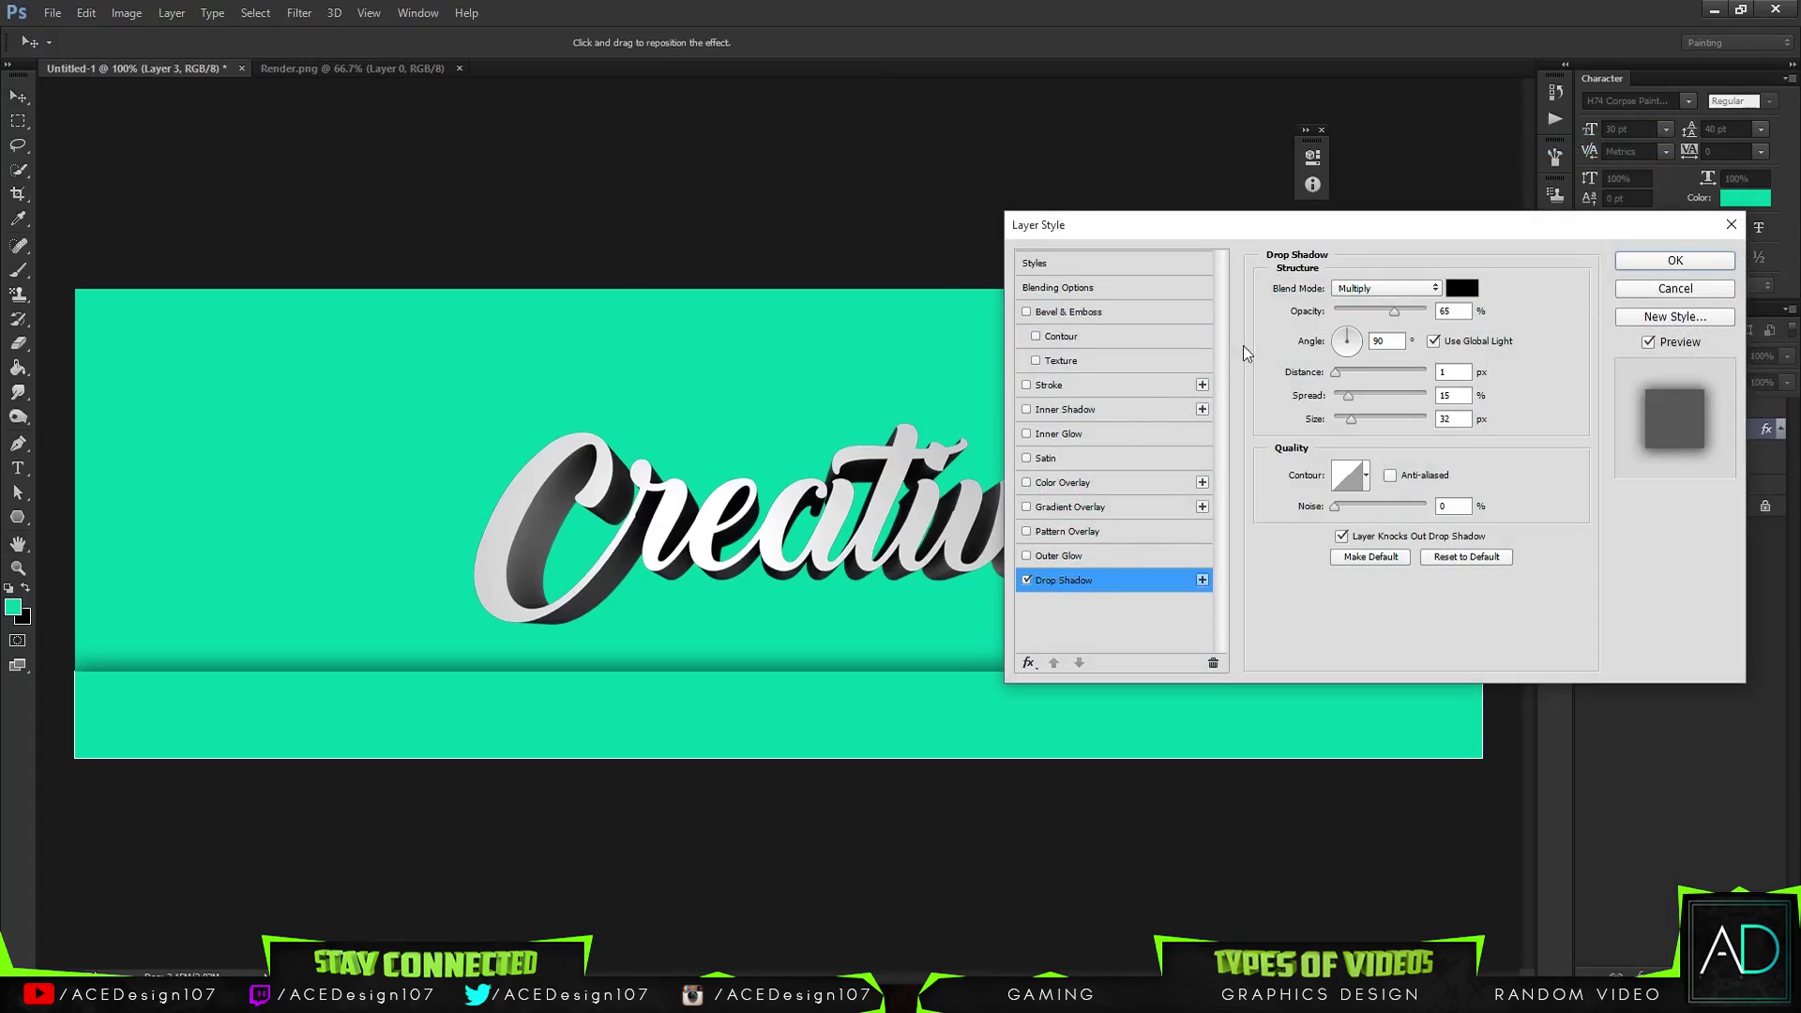
drag(1351, 418, 1387, 414)
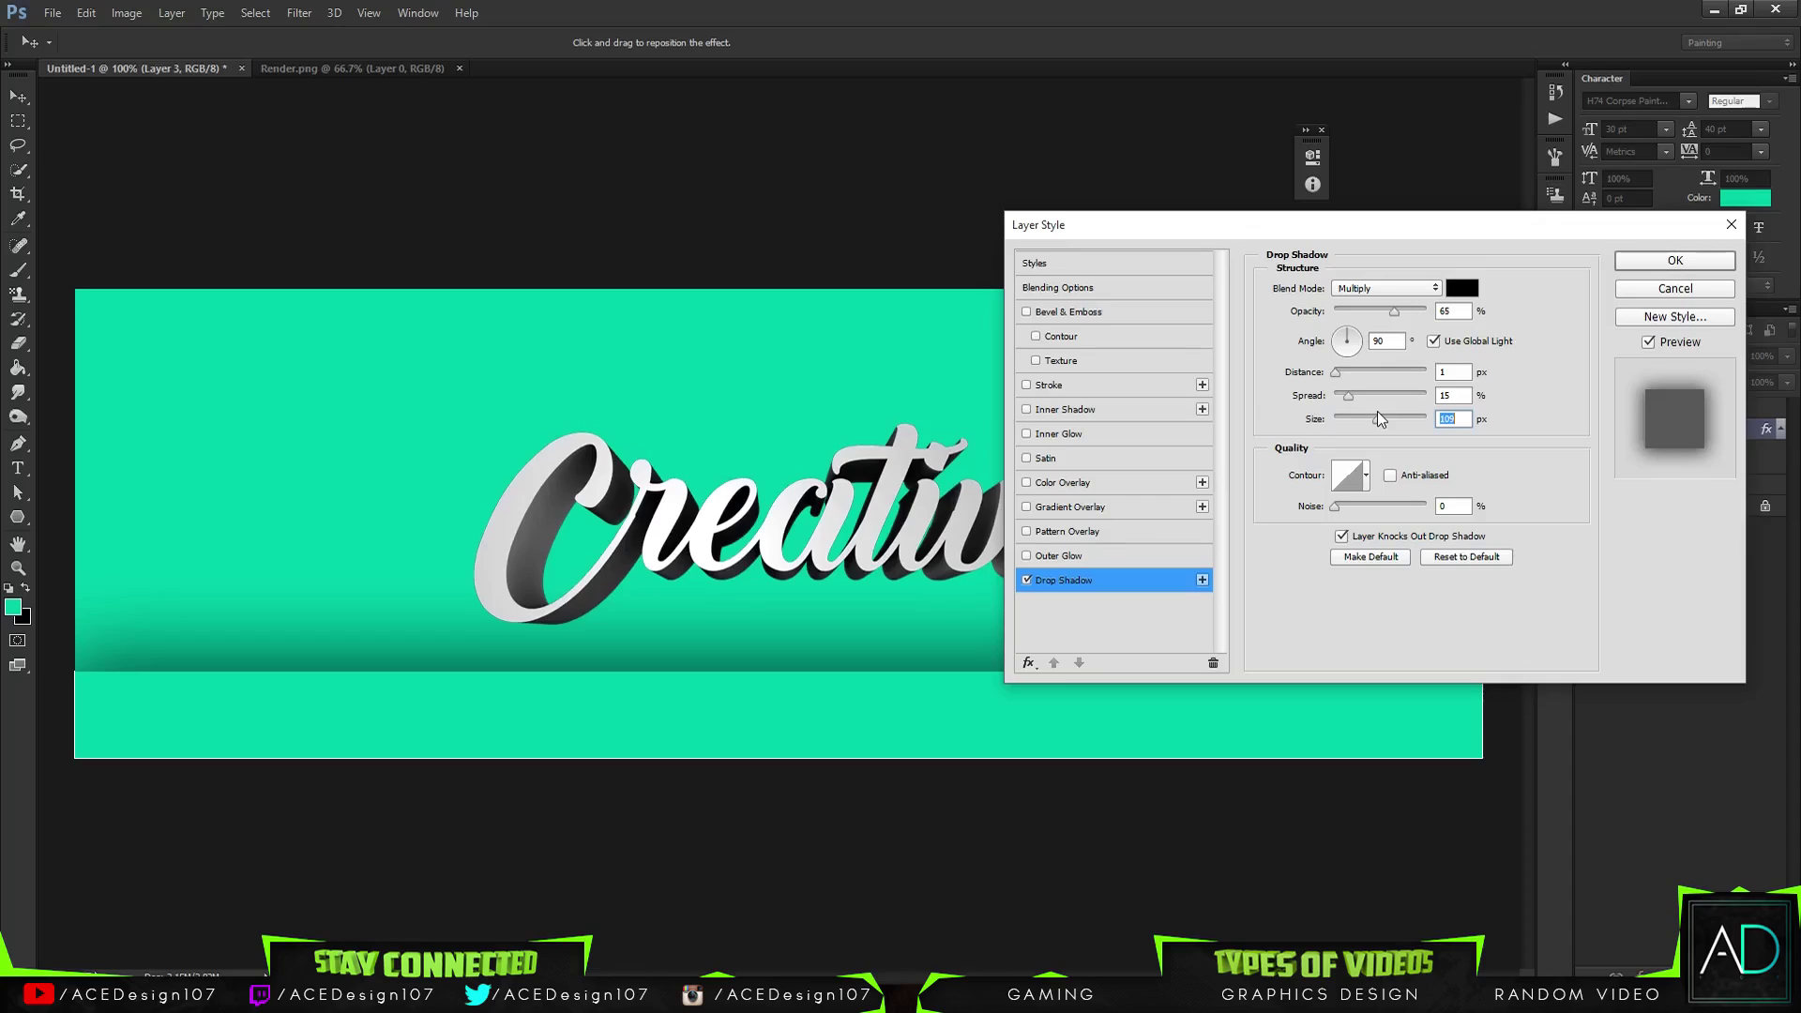
mouse_move(1378, 413)
mouse_down()
mouse_move(1385, 396)
mouse_move(1347, 398)
mouse_up()
mouse_move(1396, 312)
mouse_down()
mouse_move(1425, 319)
mouse_move(1389, 334)
mouse_up()
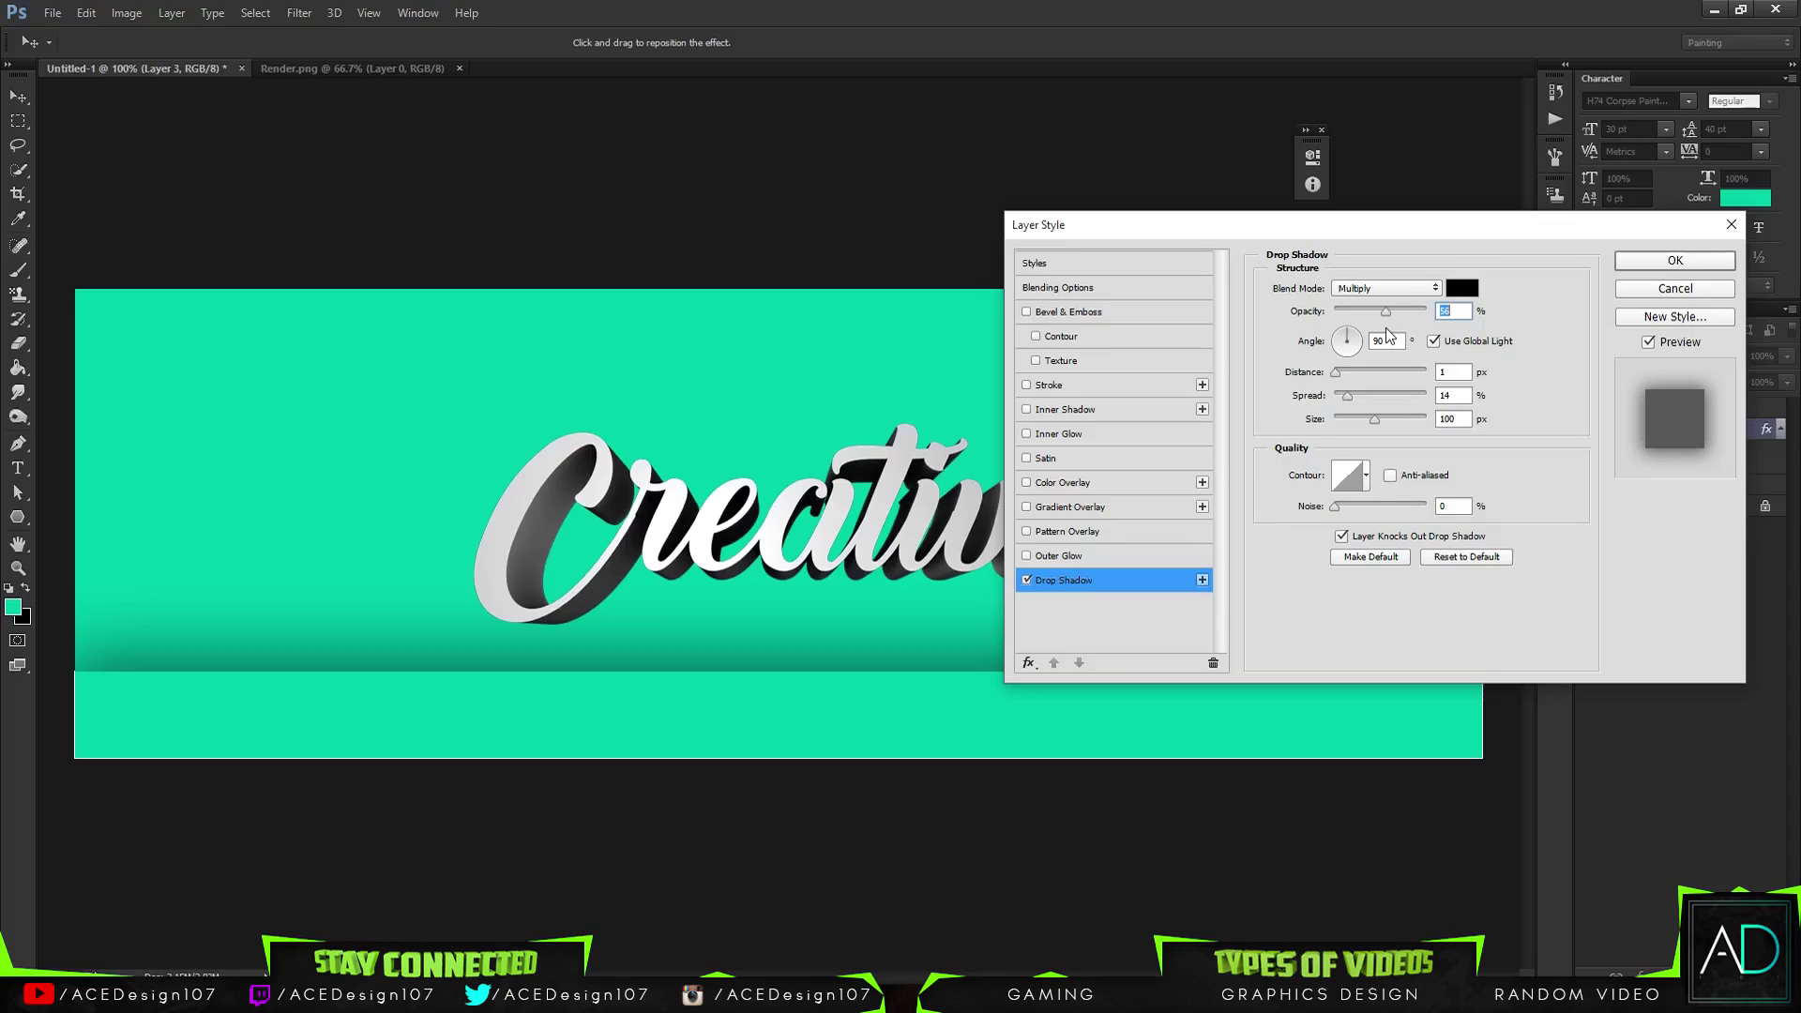
click(1676, 269)
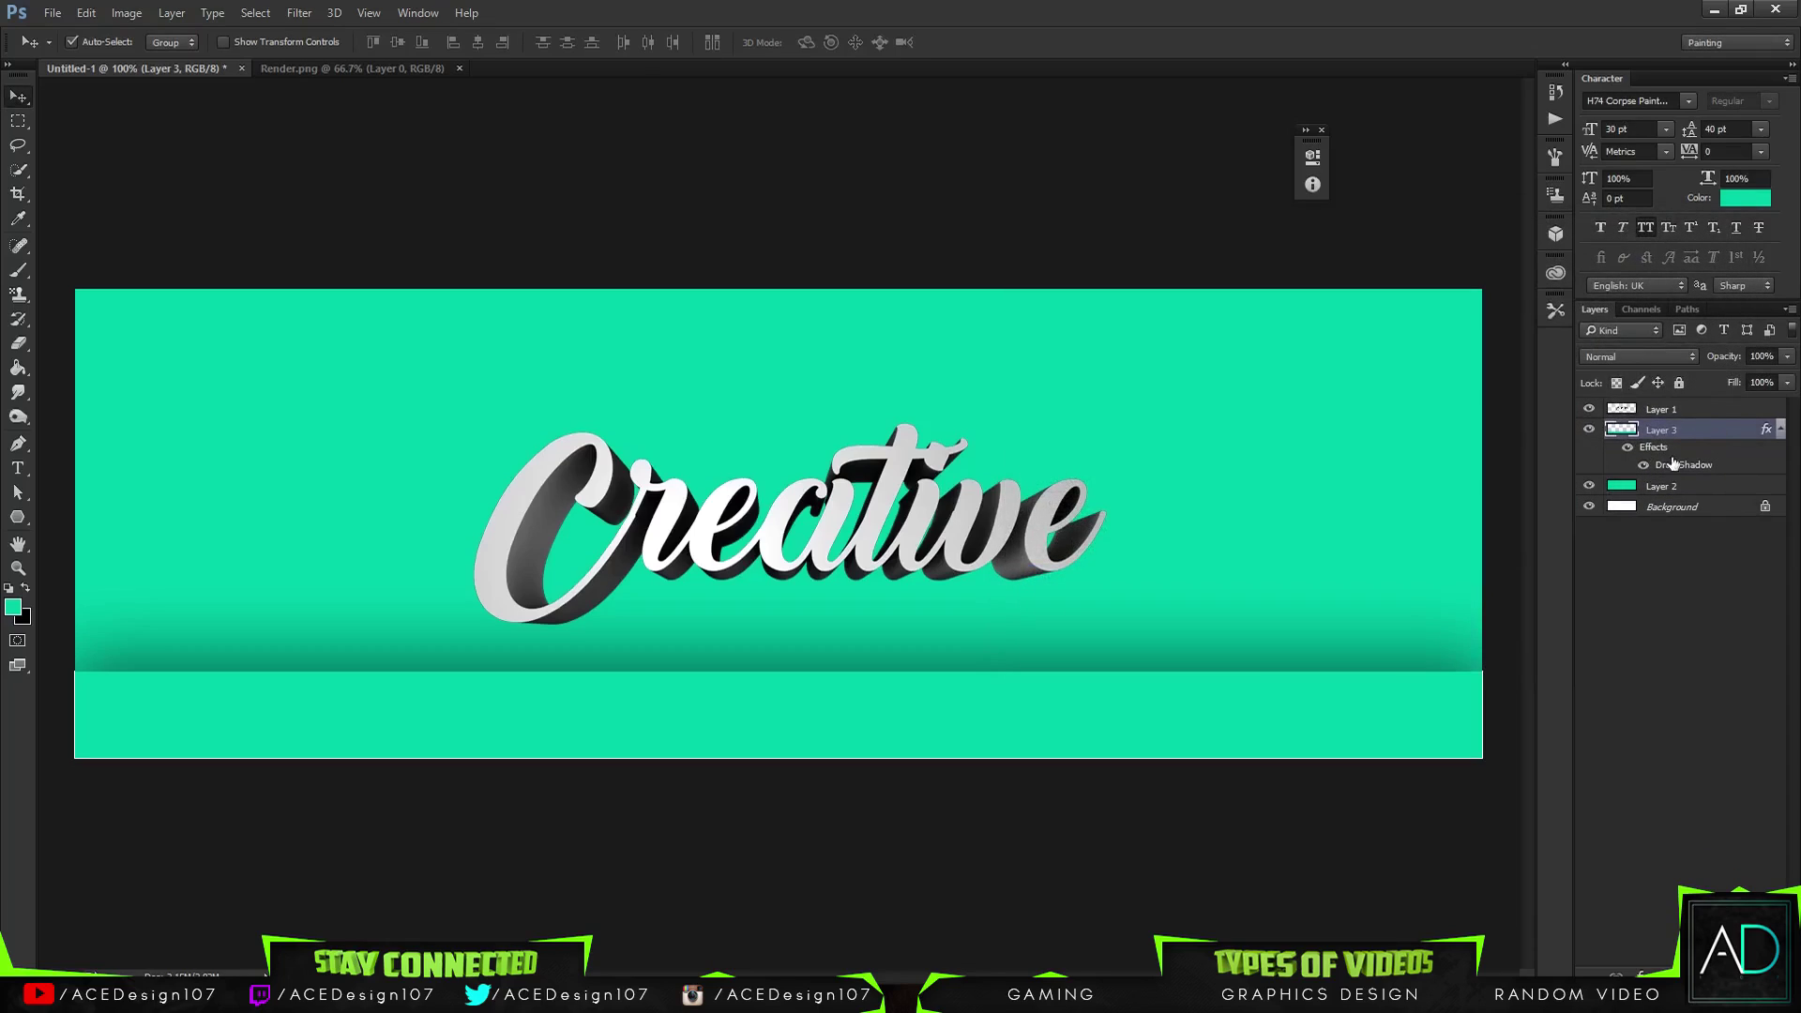
Try rasterizing the strip's layer style and erasing at its lower left end, and undo both changes
right_click(1686, 430)
click(1506, 408)
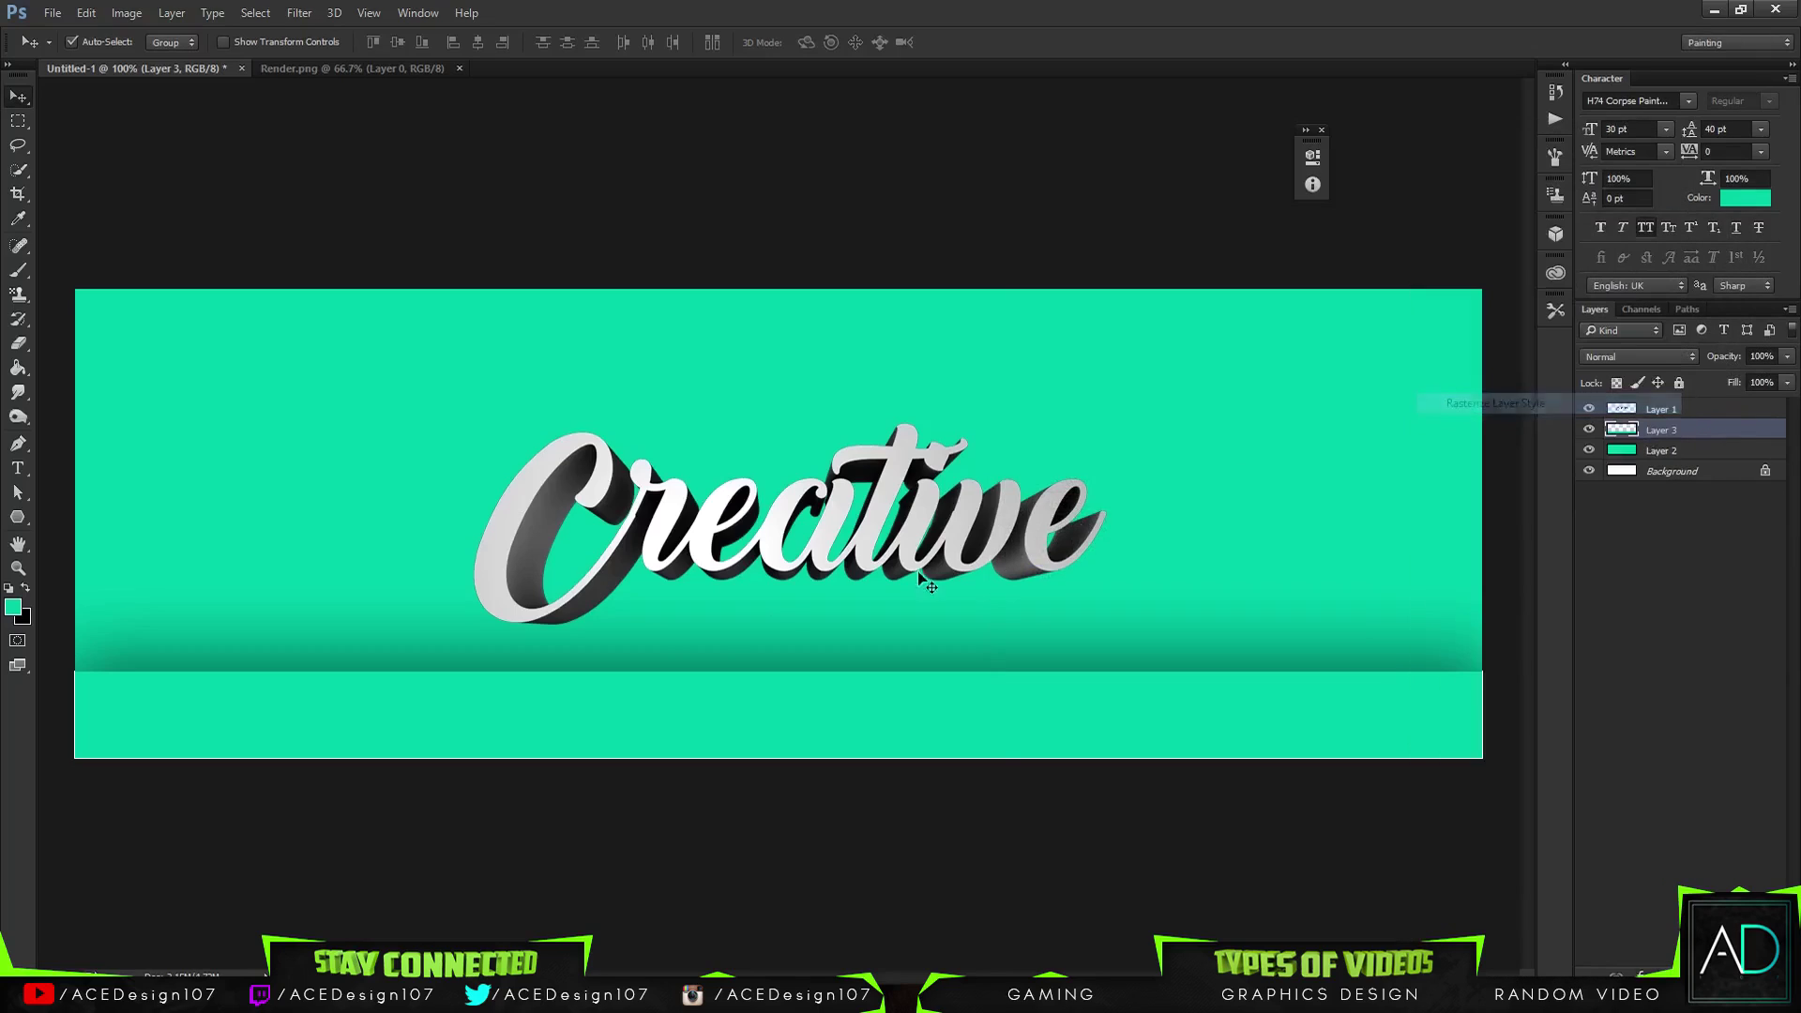
key(e)
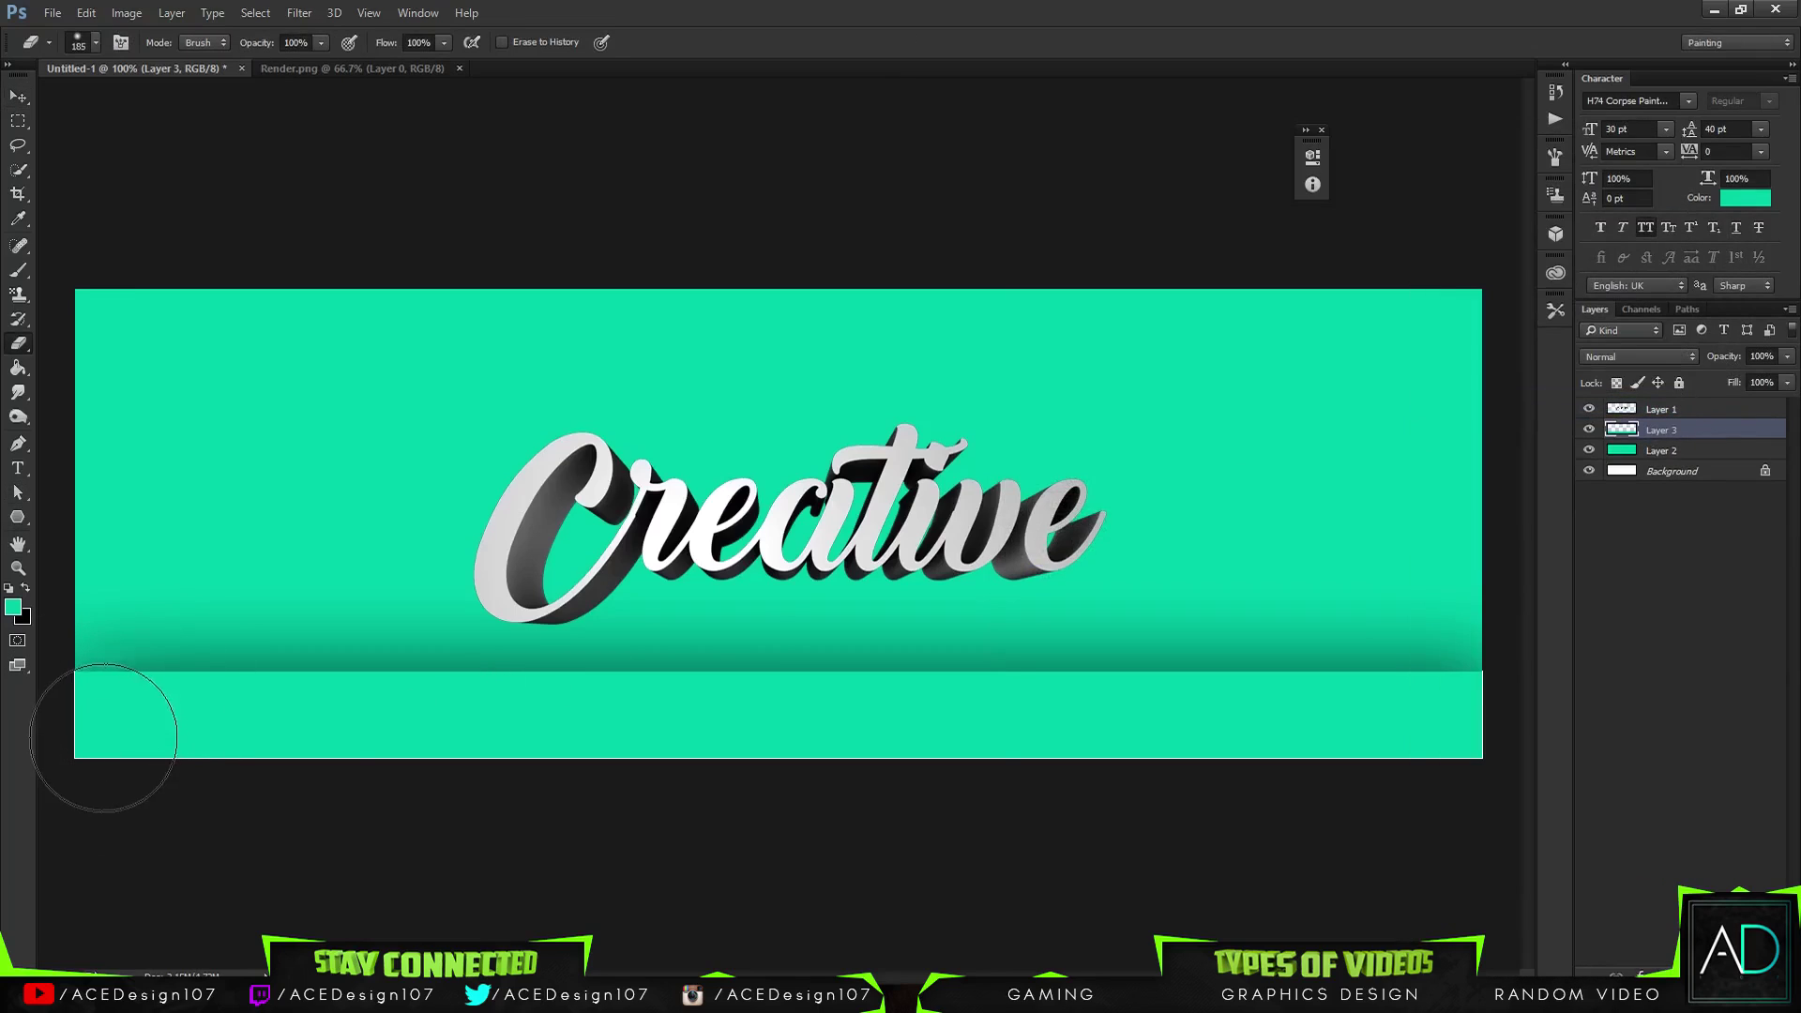
drag(130, 744, 141, 744)
key(ctrl+z)
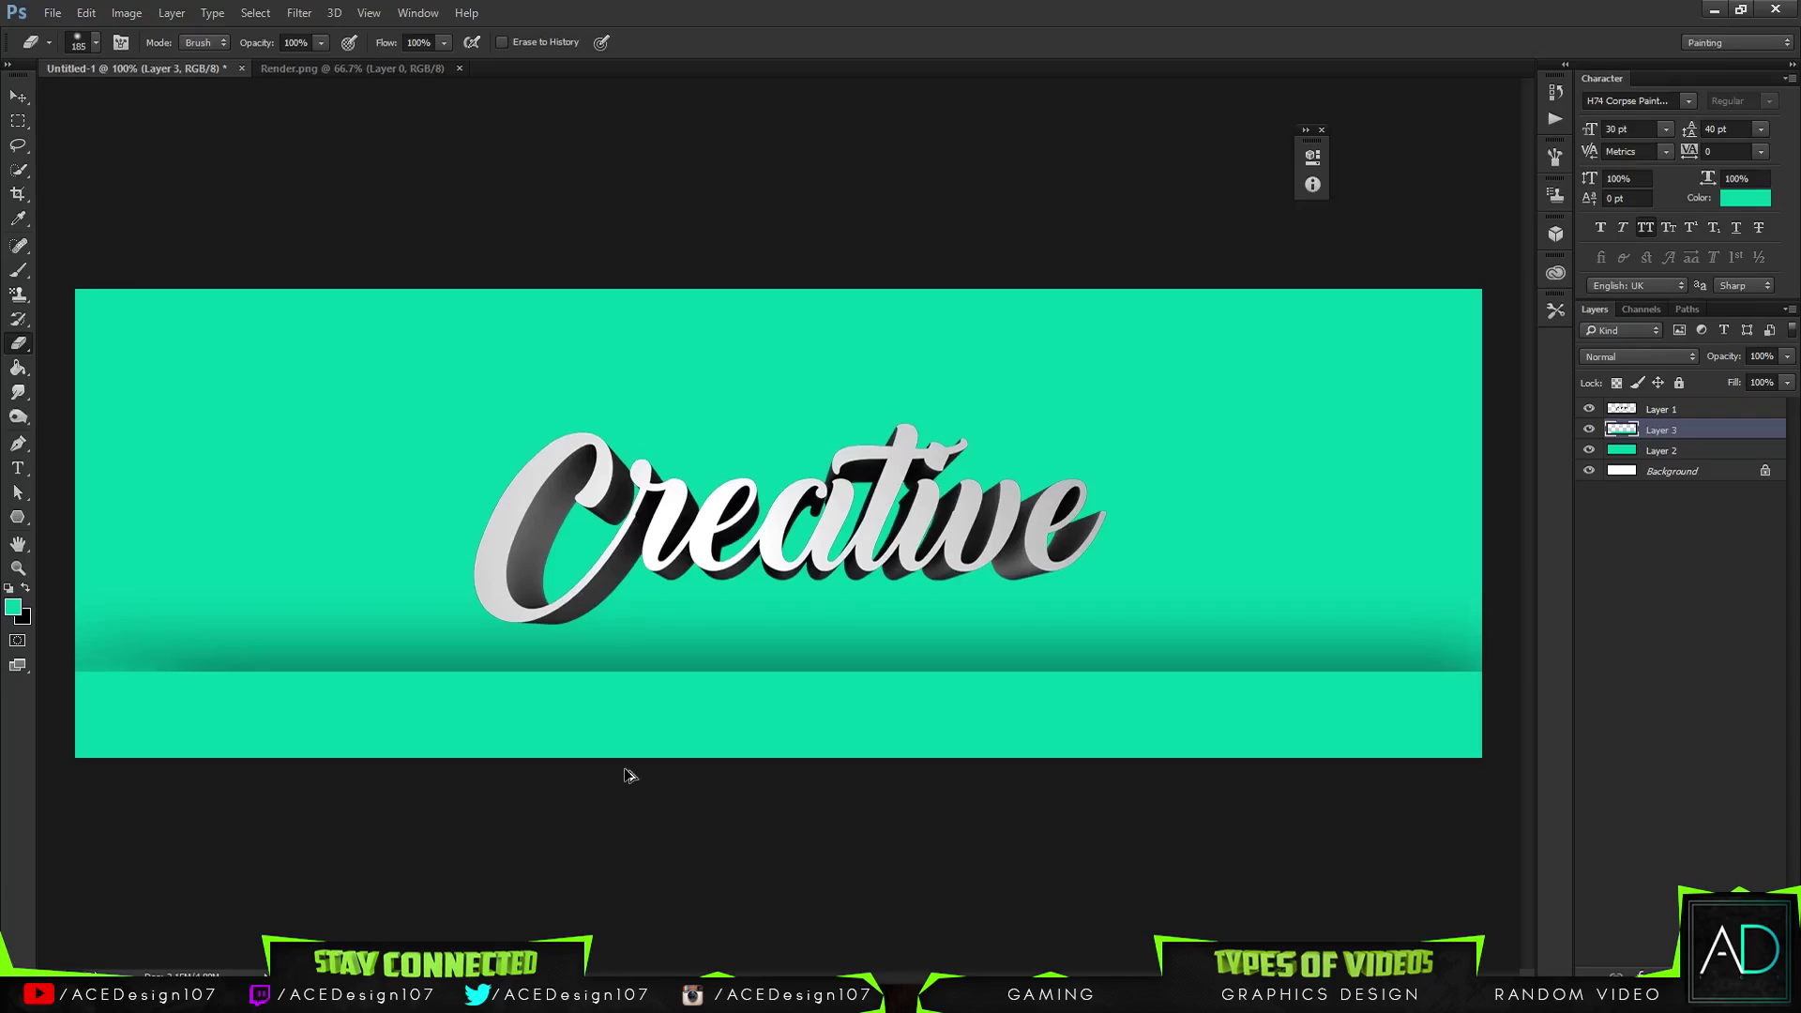
key(ctrl+alt+z)
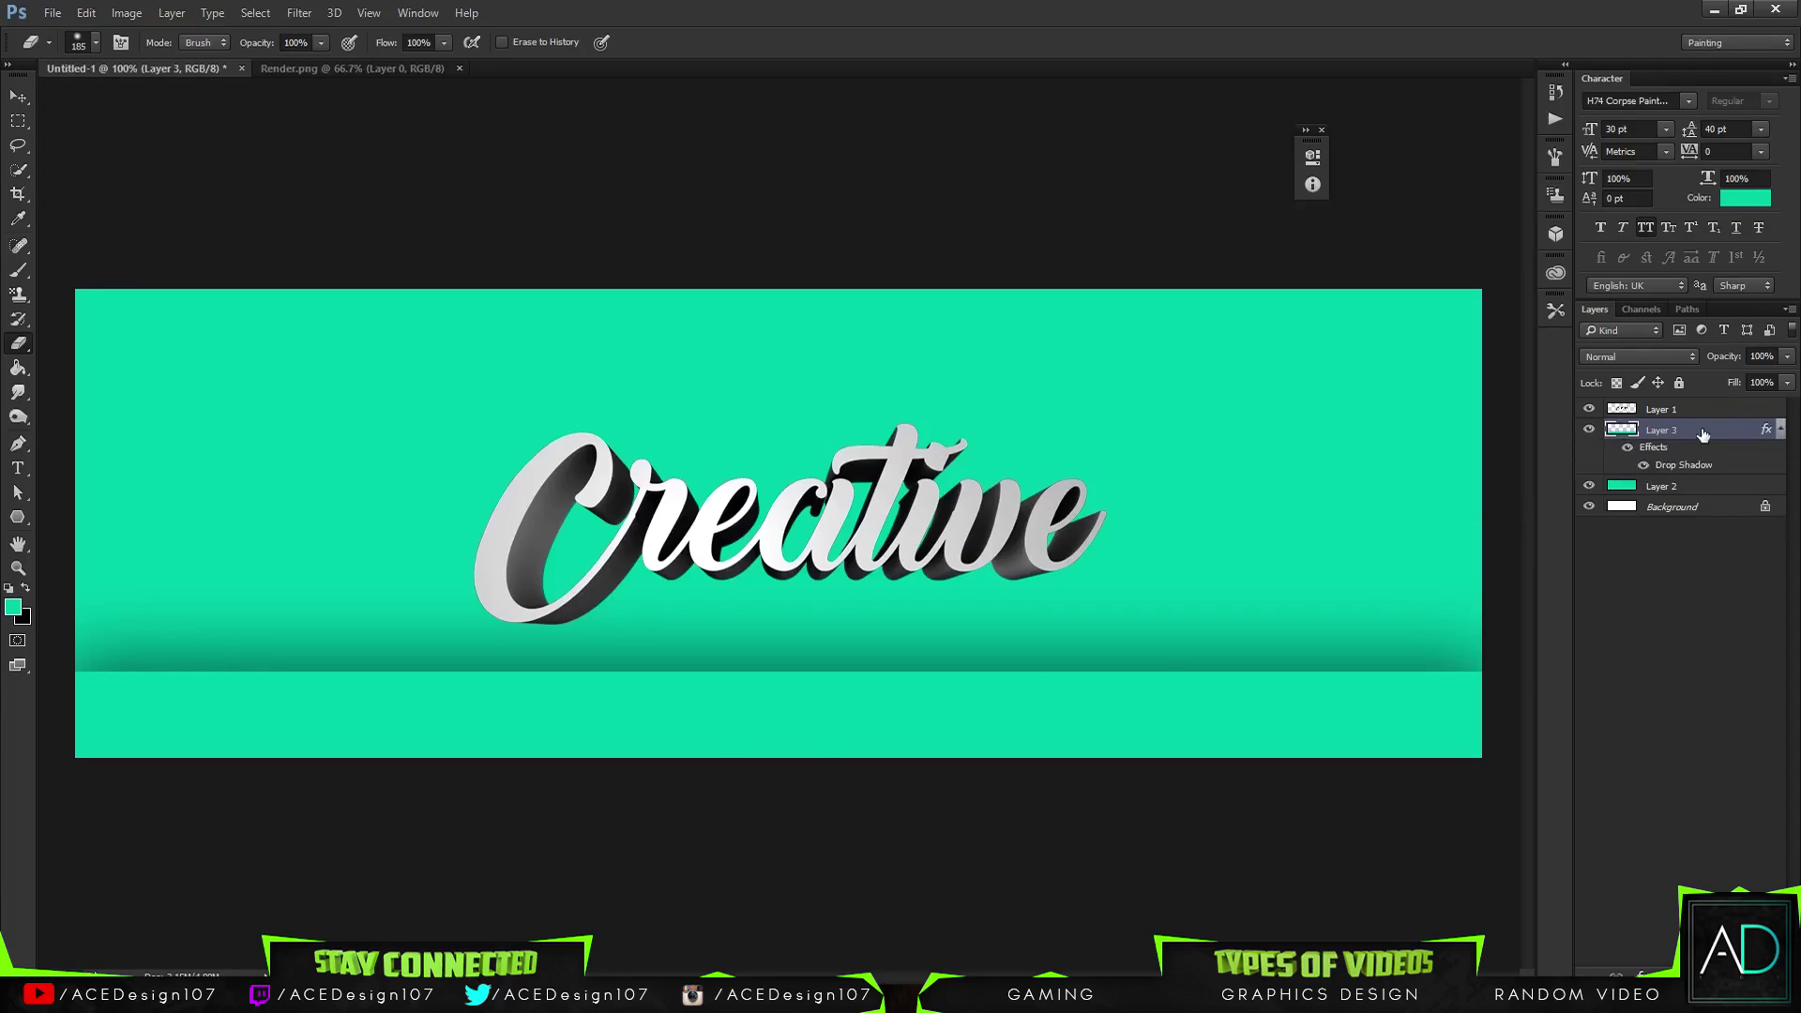
click(1779, 430)
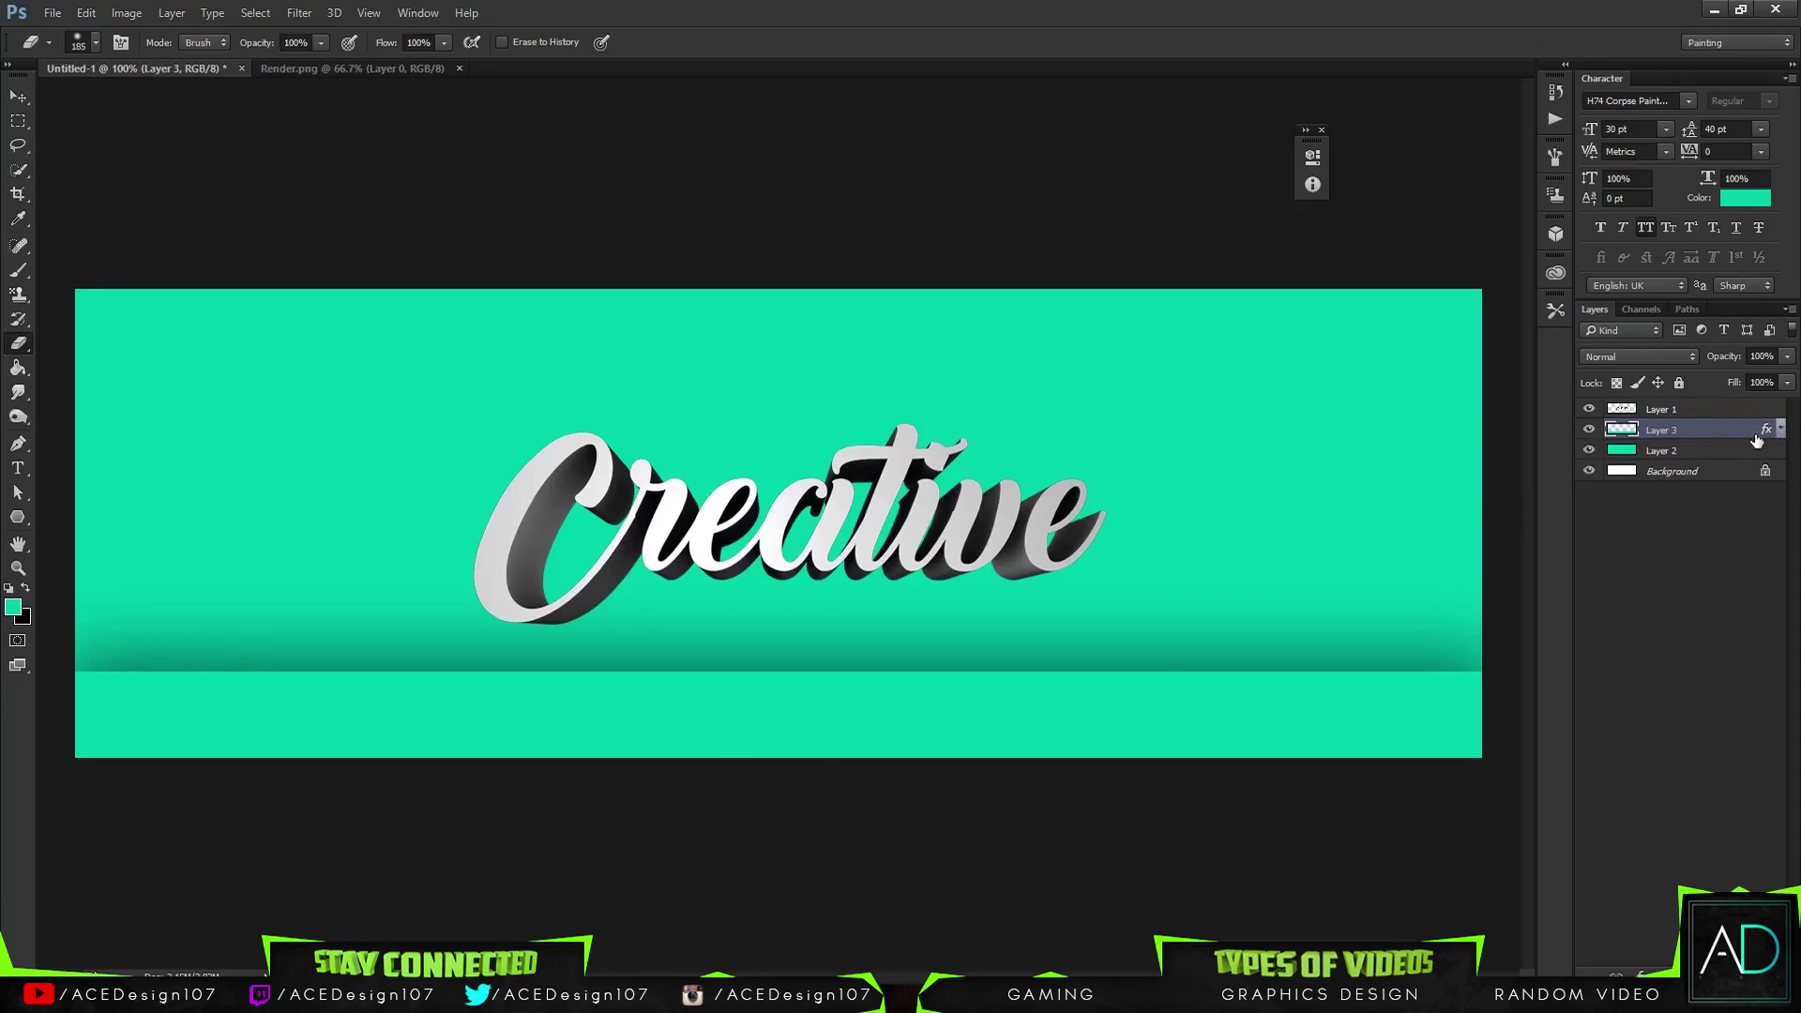
right_click(1692, 439)
click(1430, 138)
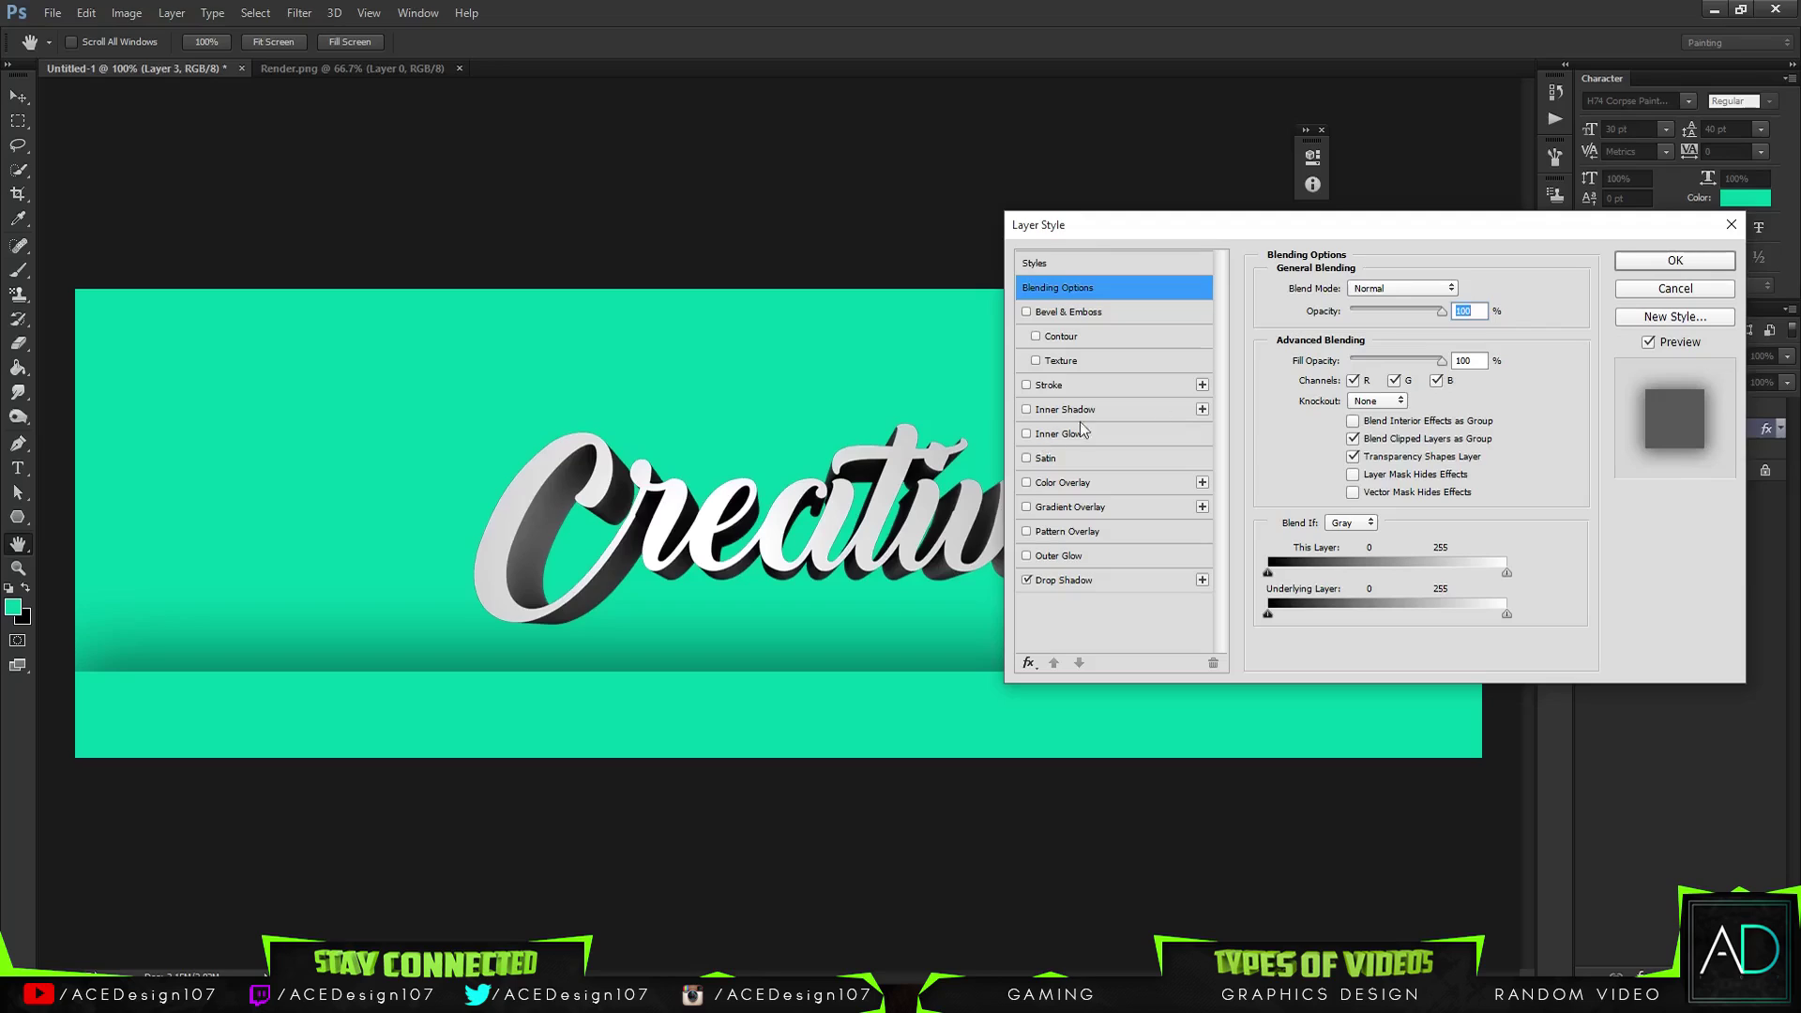
click(1677, 289)
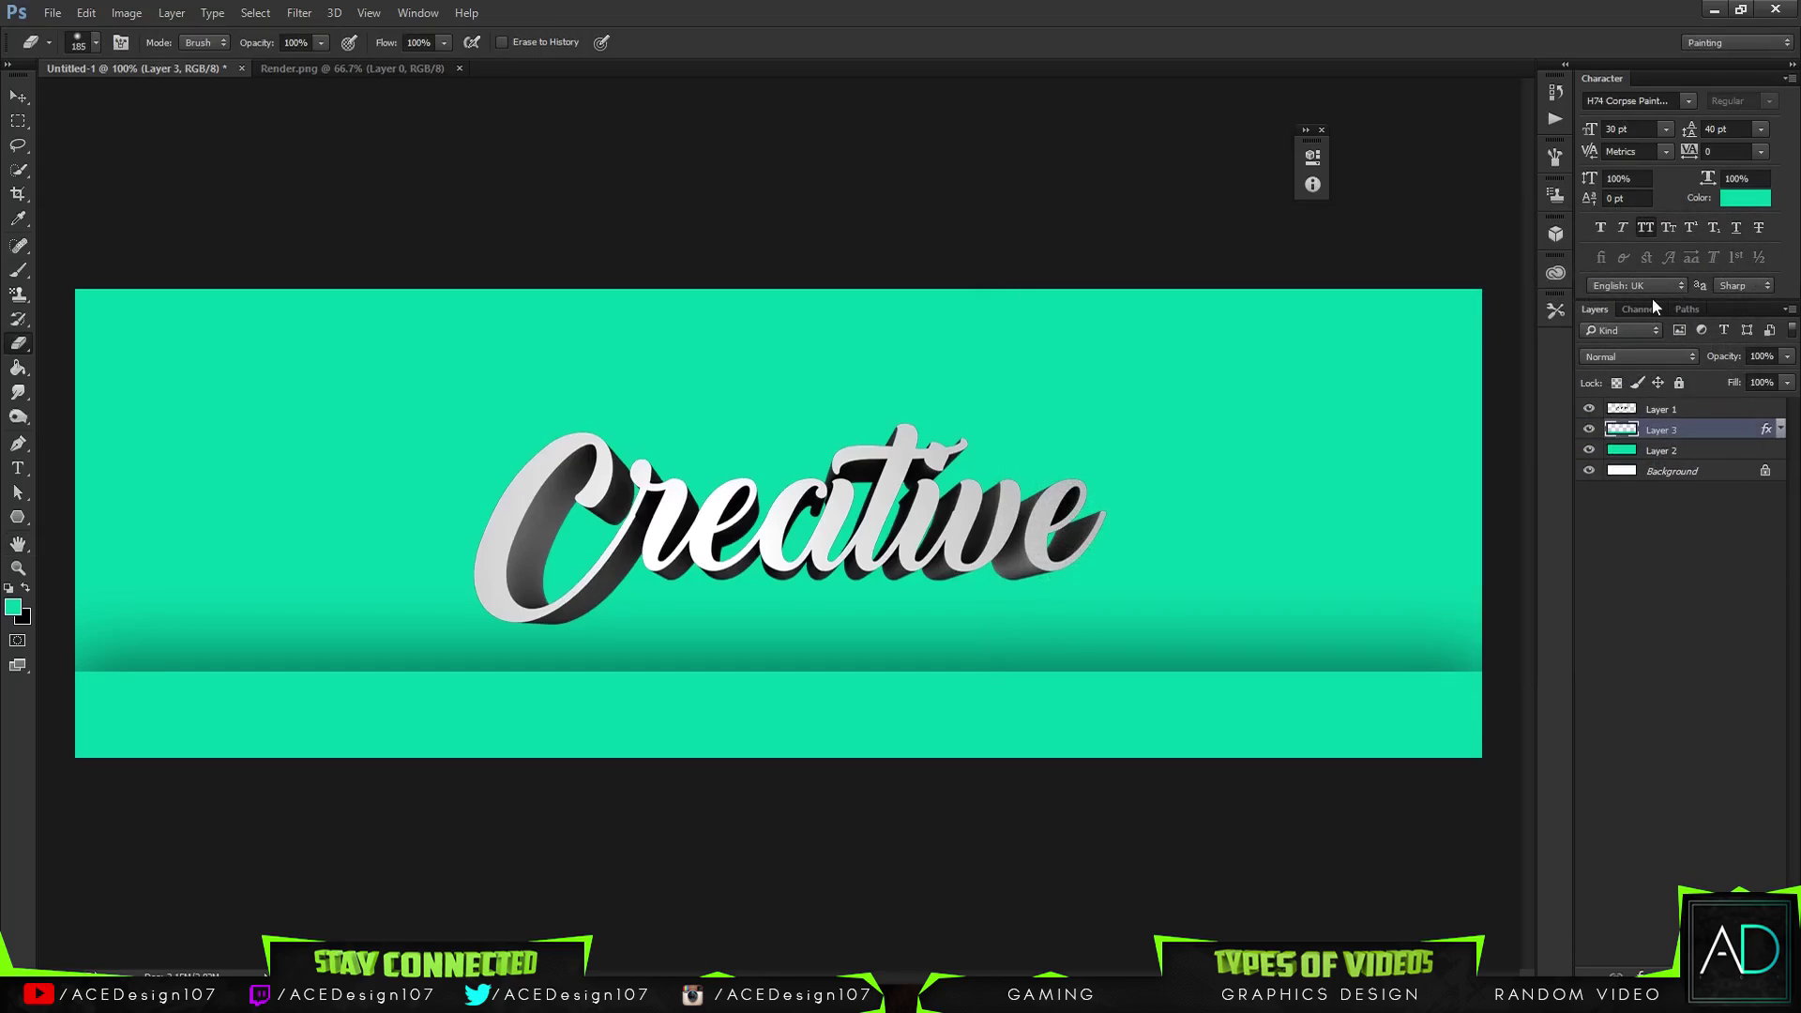
right_click(1679, 430)
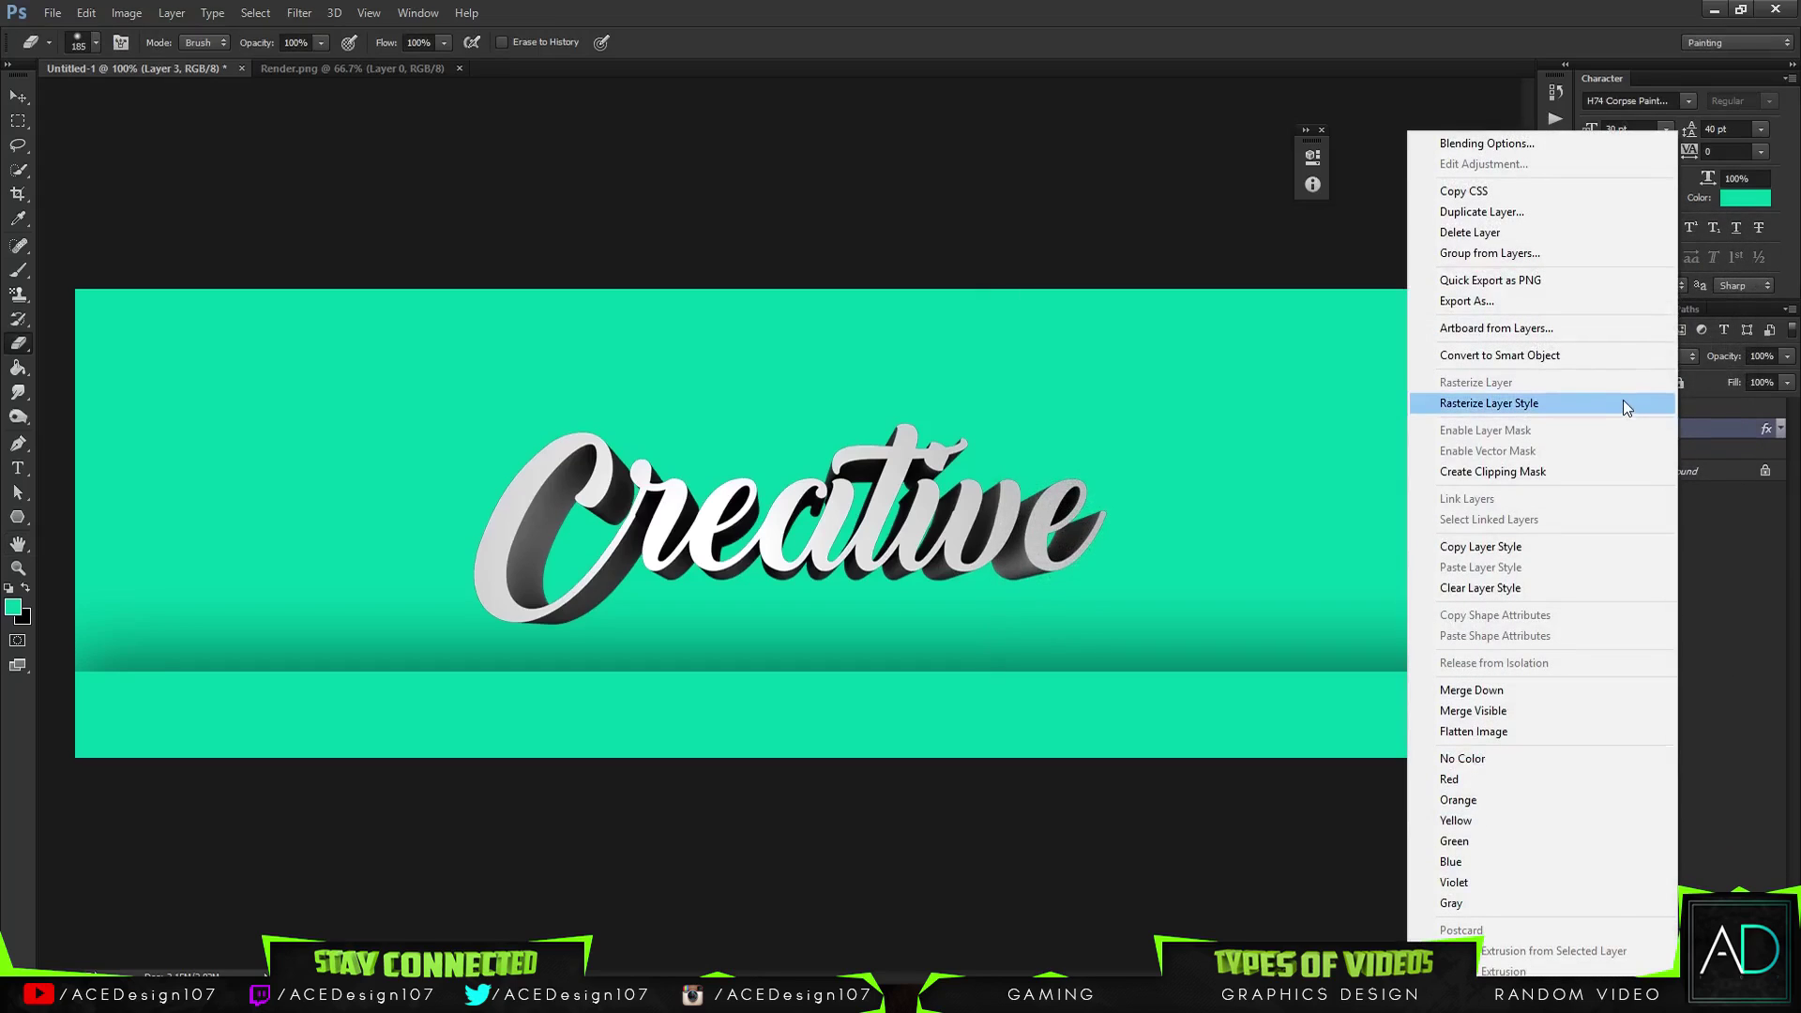
click(1473, 42)
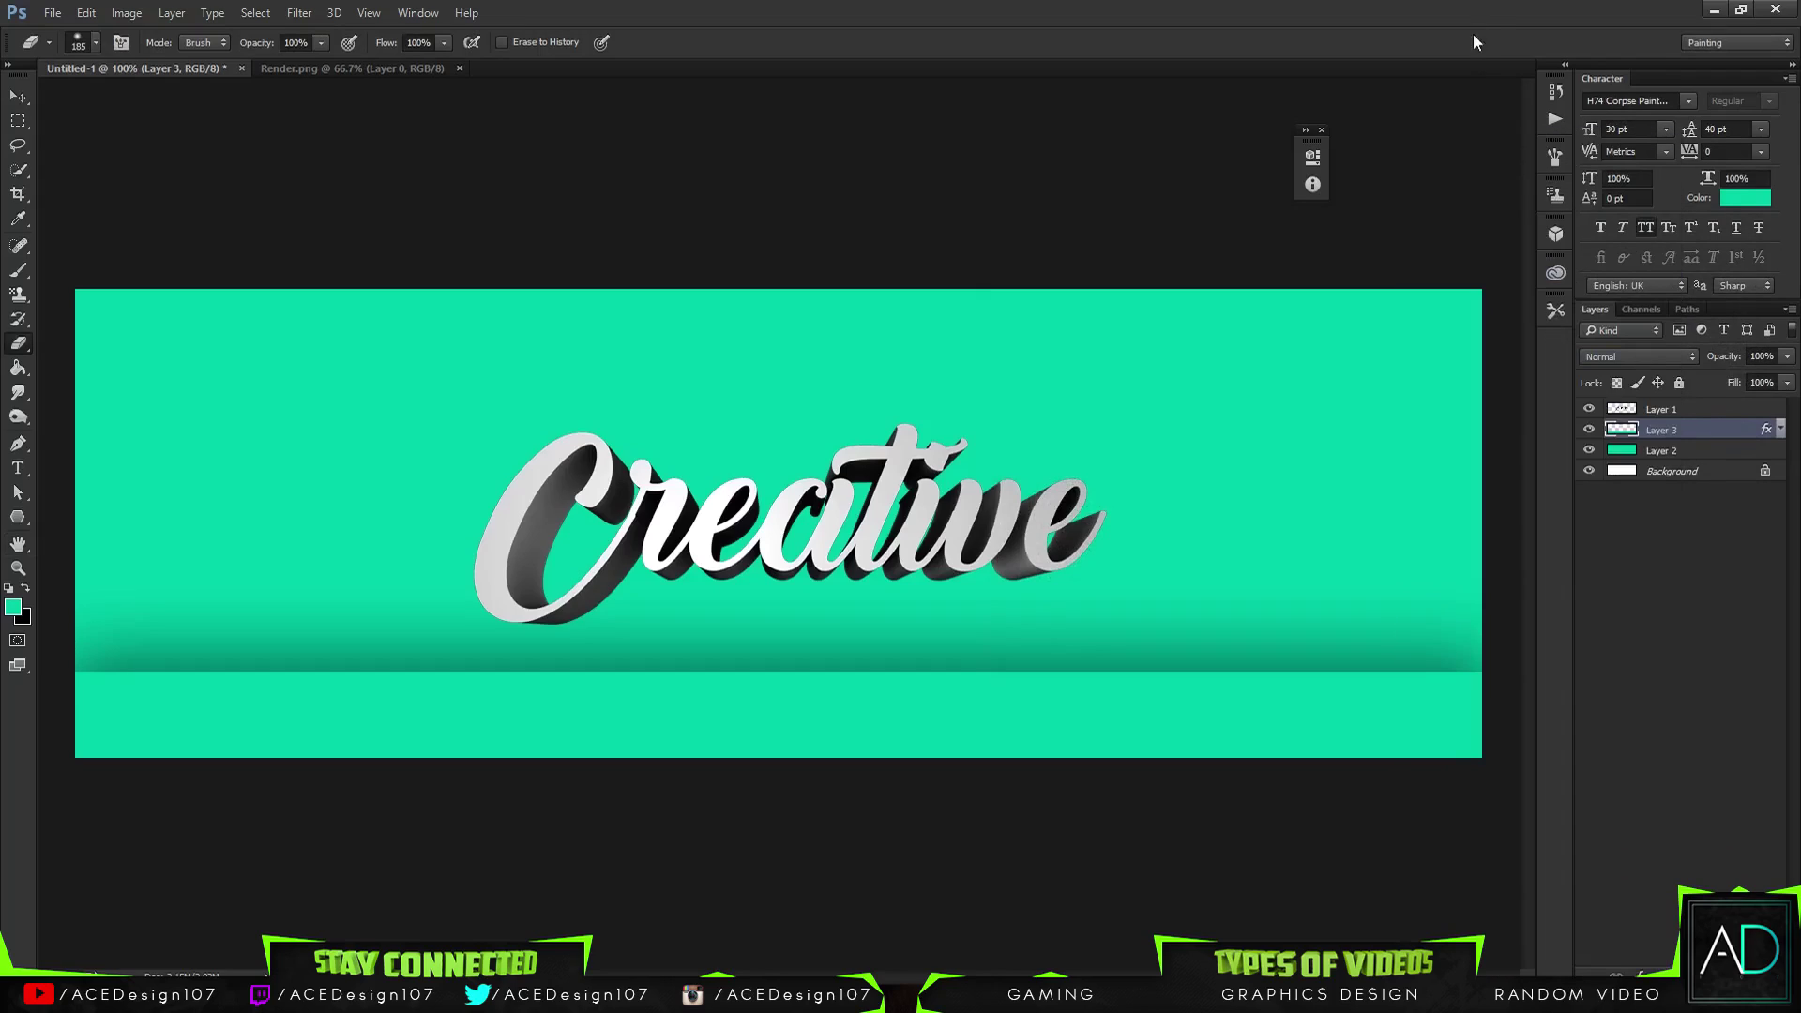
Create a new layer above Layer 3, load the bottom strip's outline as a selection, and set the foreground colour to ffffff
key(ctrl+shift+alt+n)
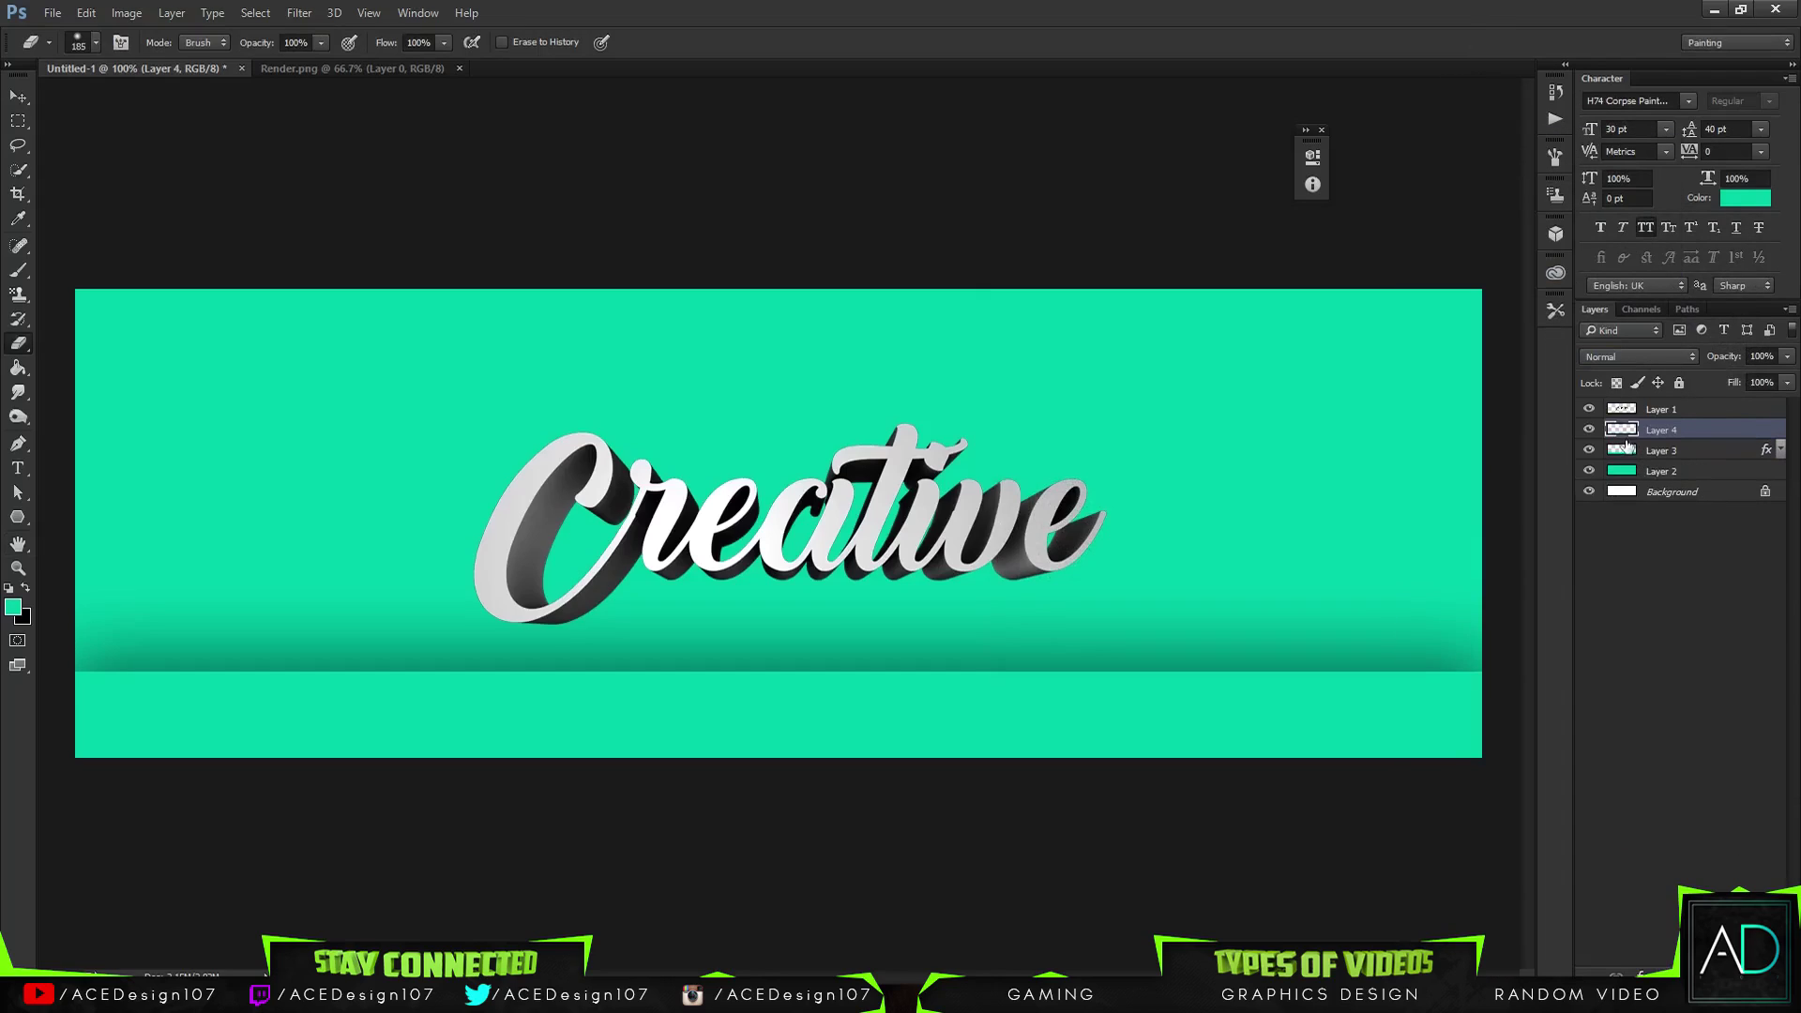
drag(1626, 441, 1624, 456)
click(25, 588)
click(13, 606)
text(ffffff)
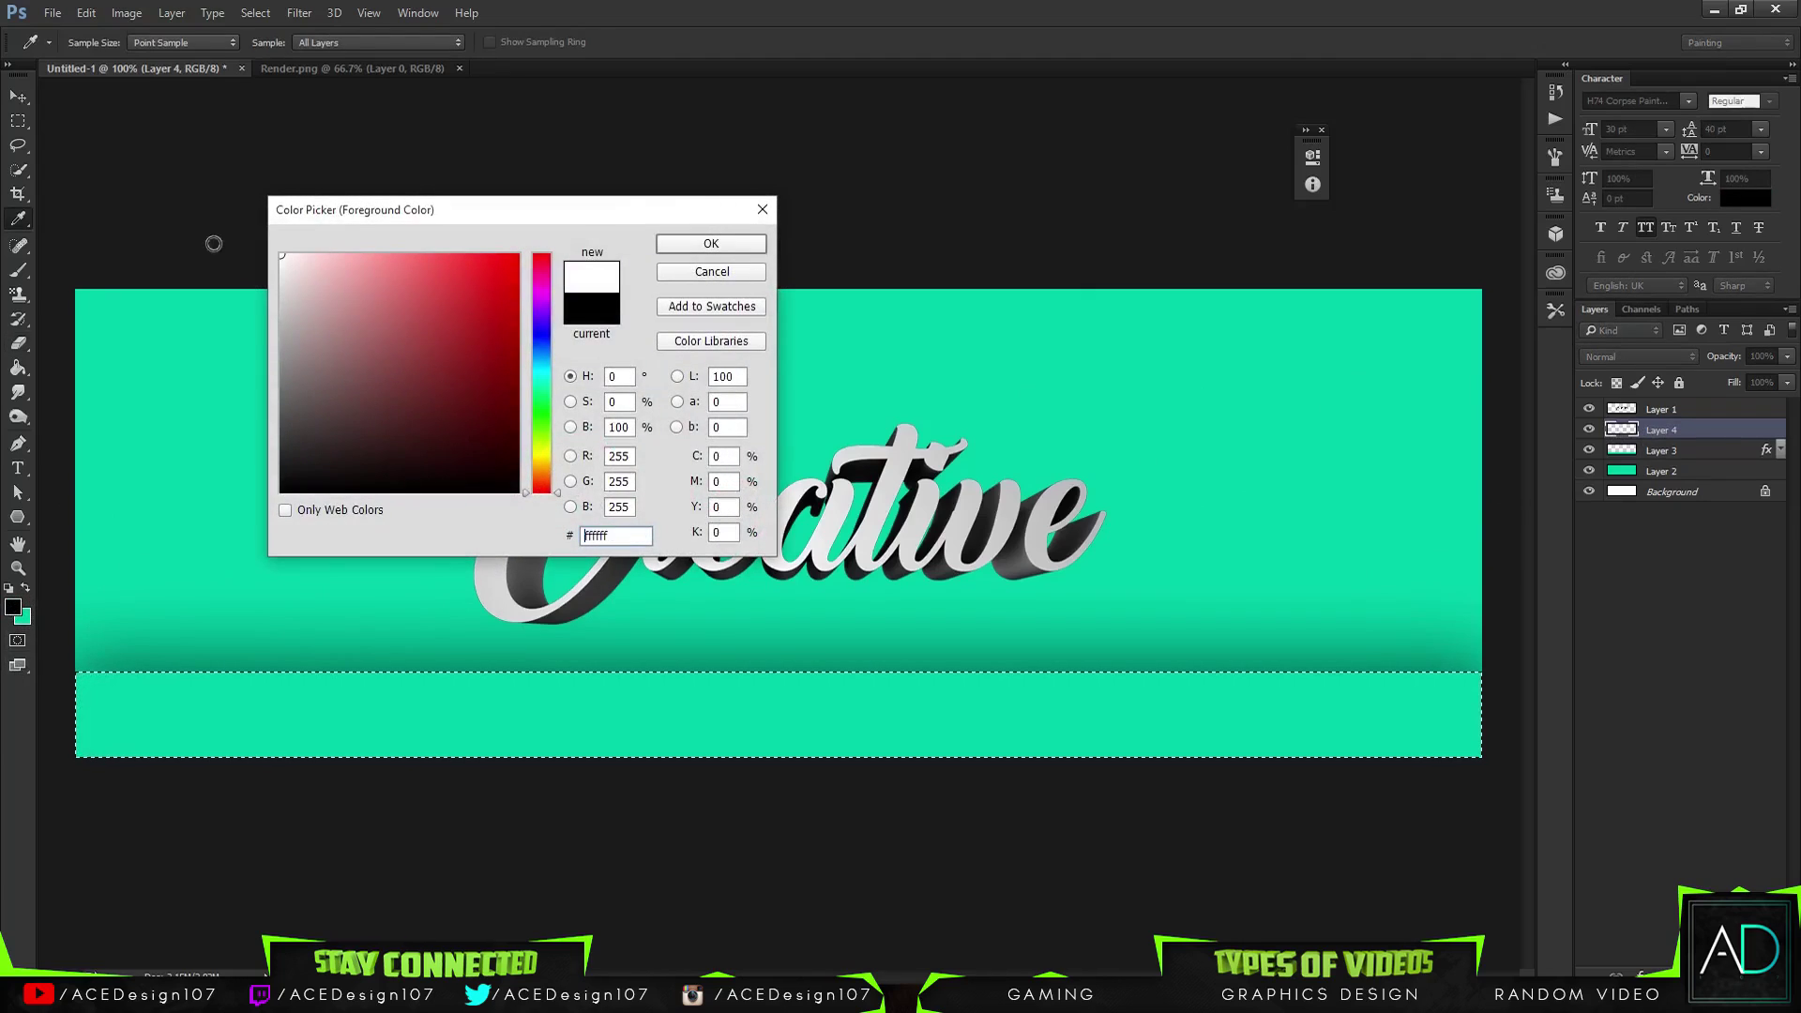
click(711, 243)
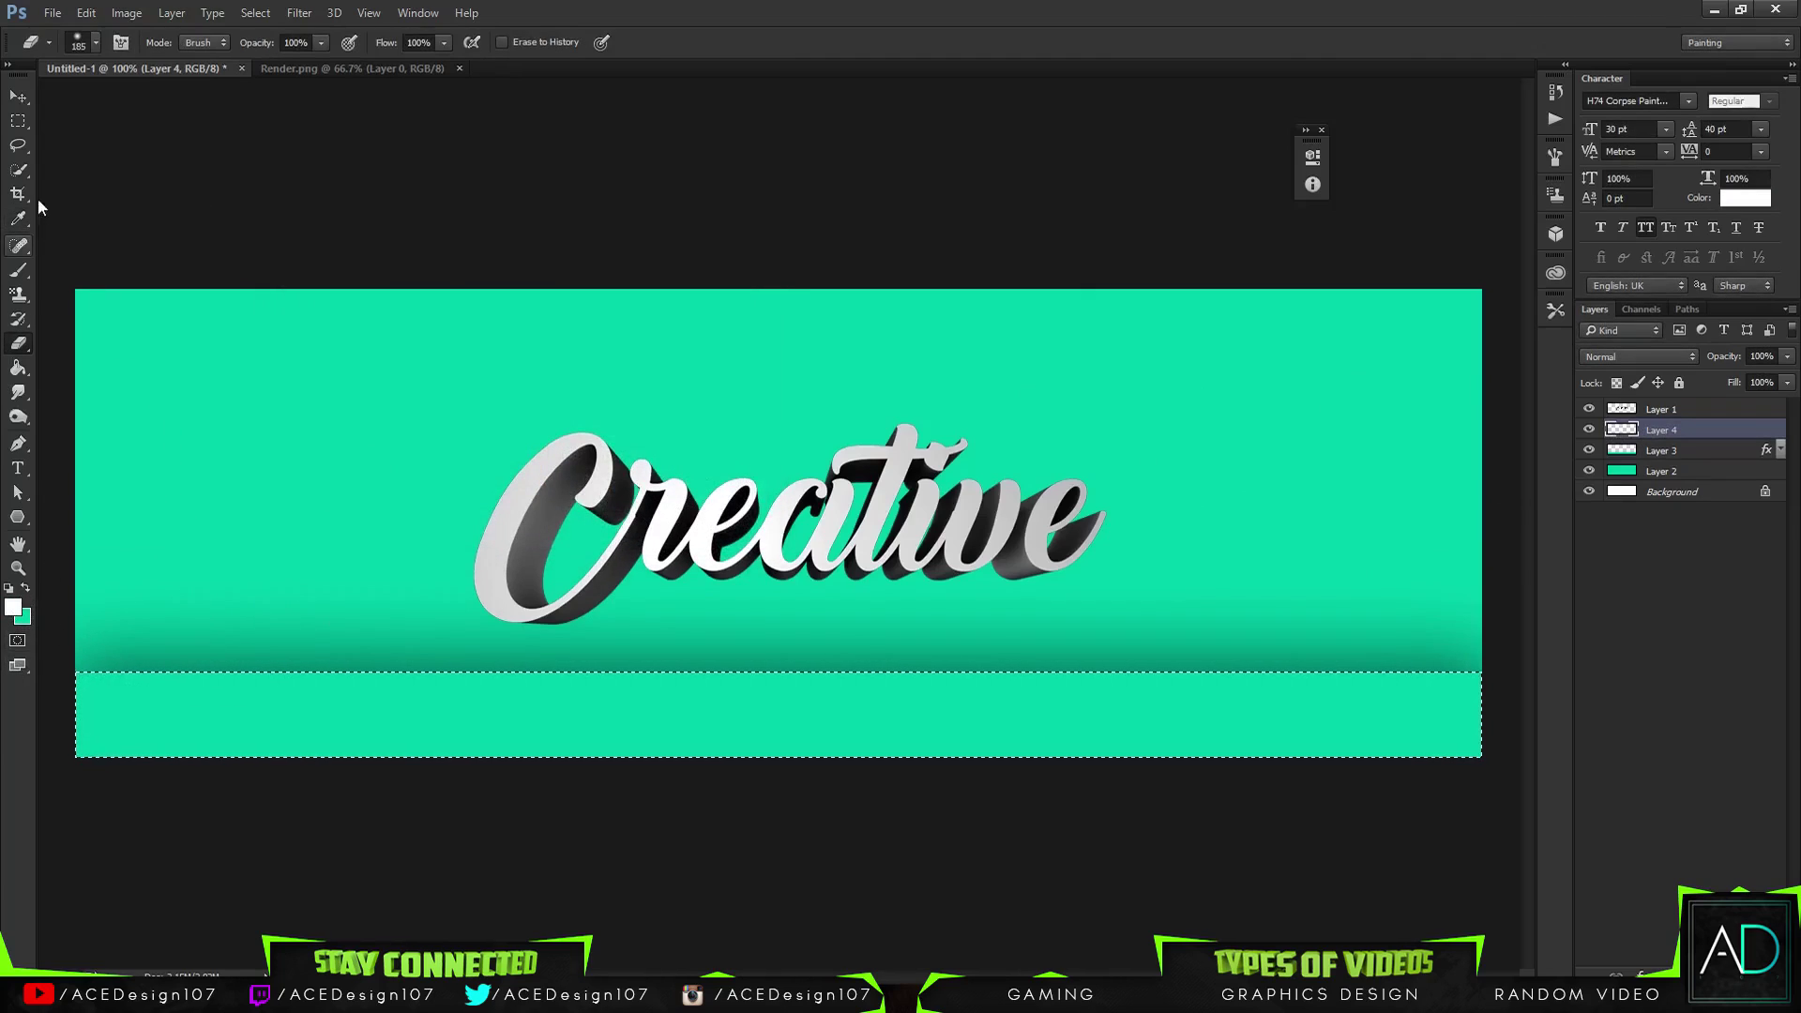
Switch to the Brush tool and set the soft round brush's size to 500 px
key(b)
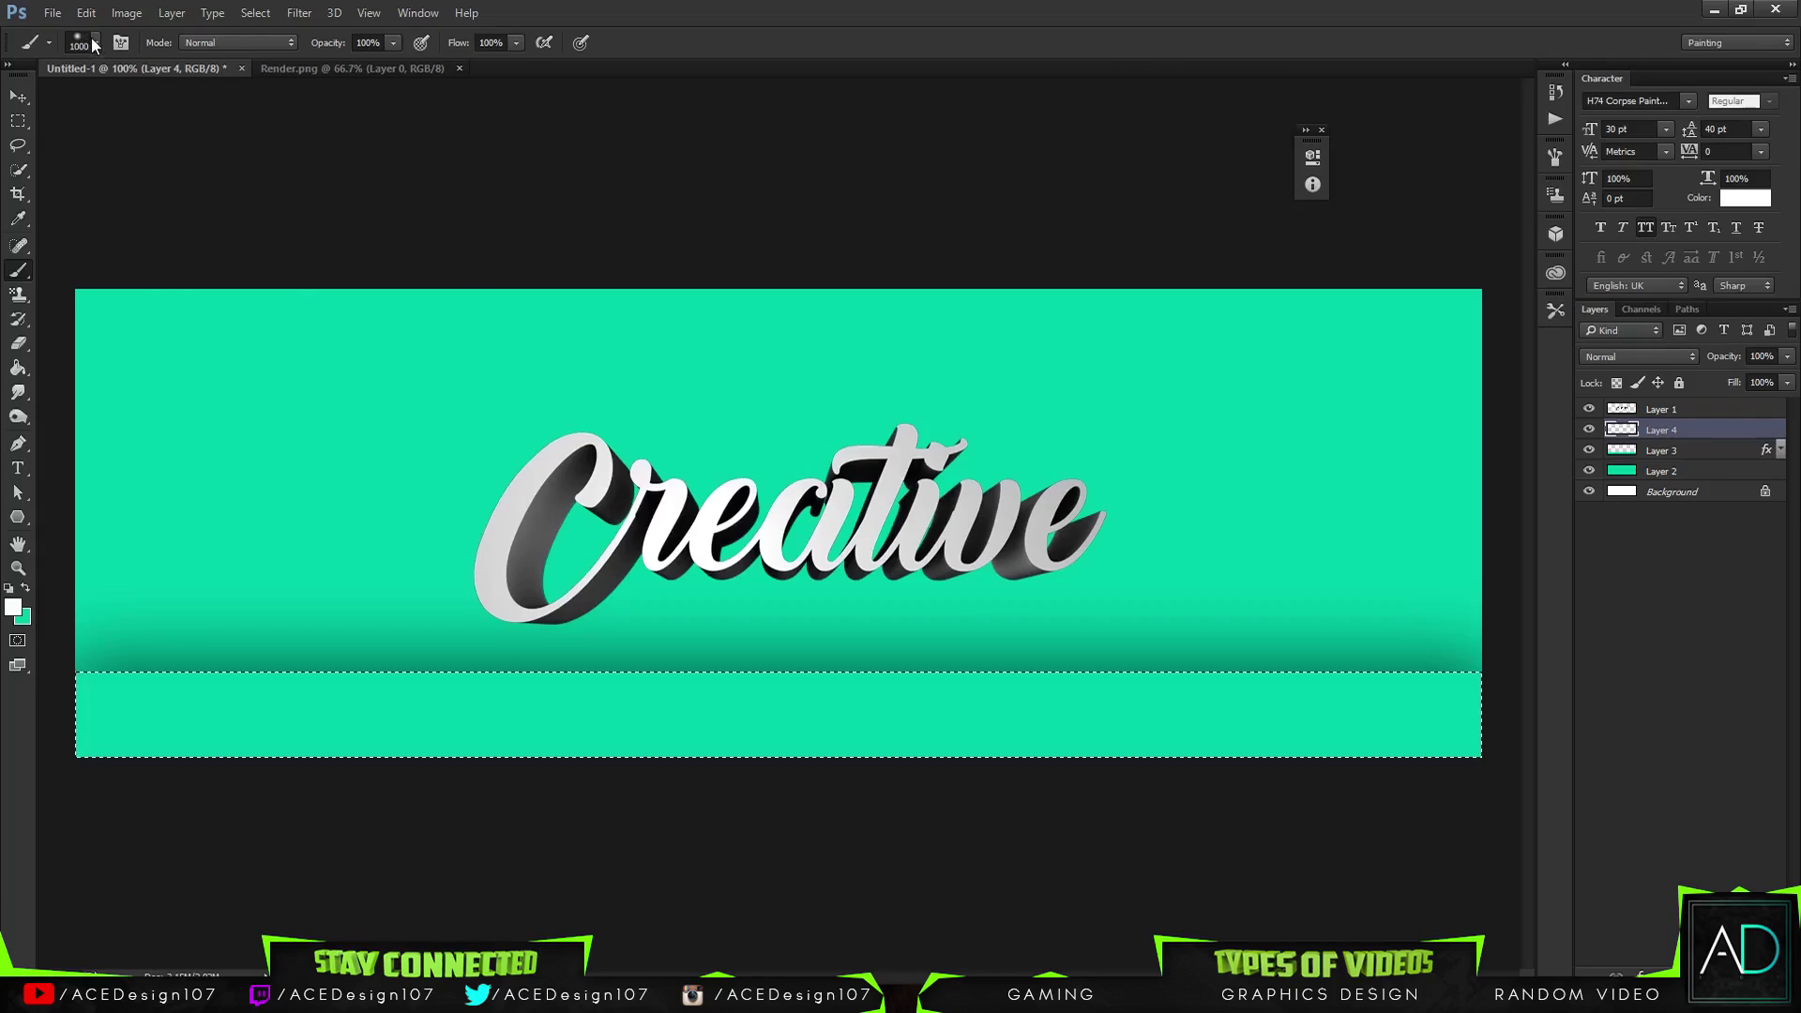
click(94, 42)
click(198, 78)
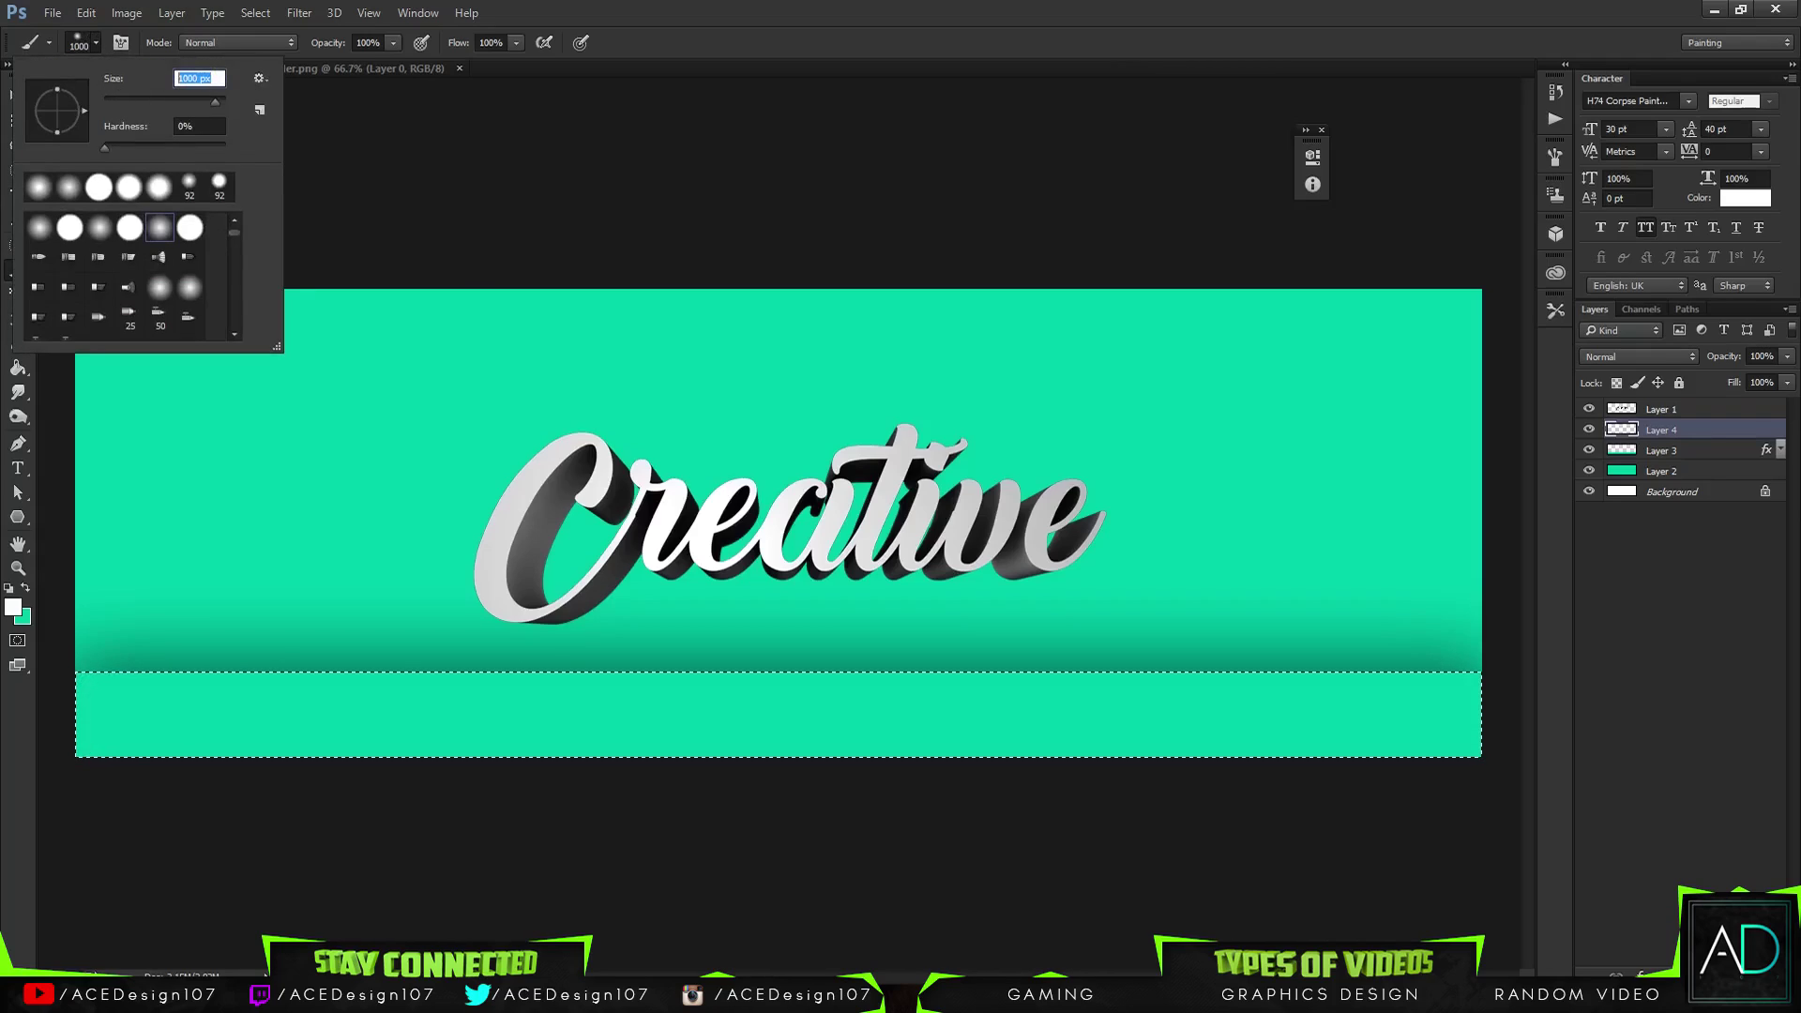
text(500)
key(Return)
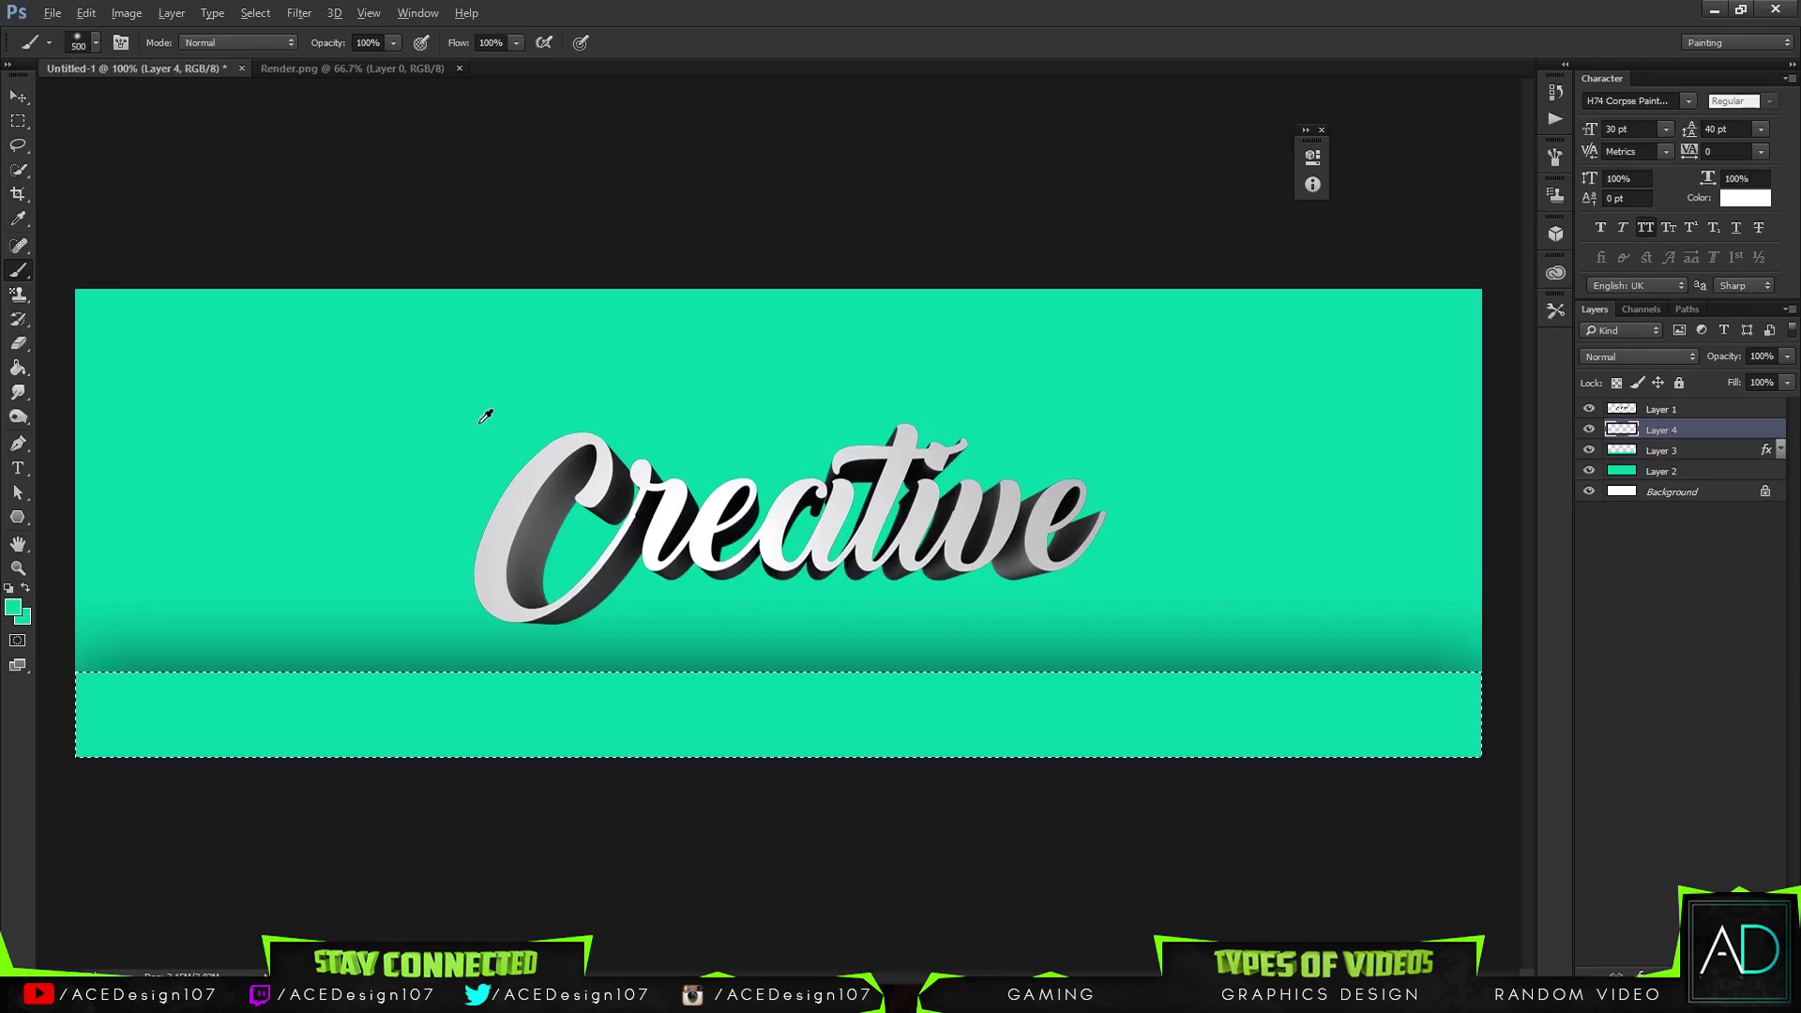
Sample the background green, shift the green Layer 2 down, and move it back up to cover the top of the canvas
alt+click(481, 383)
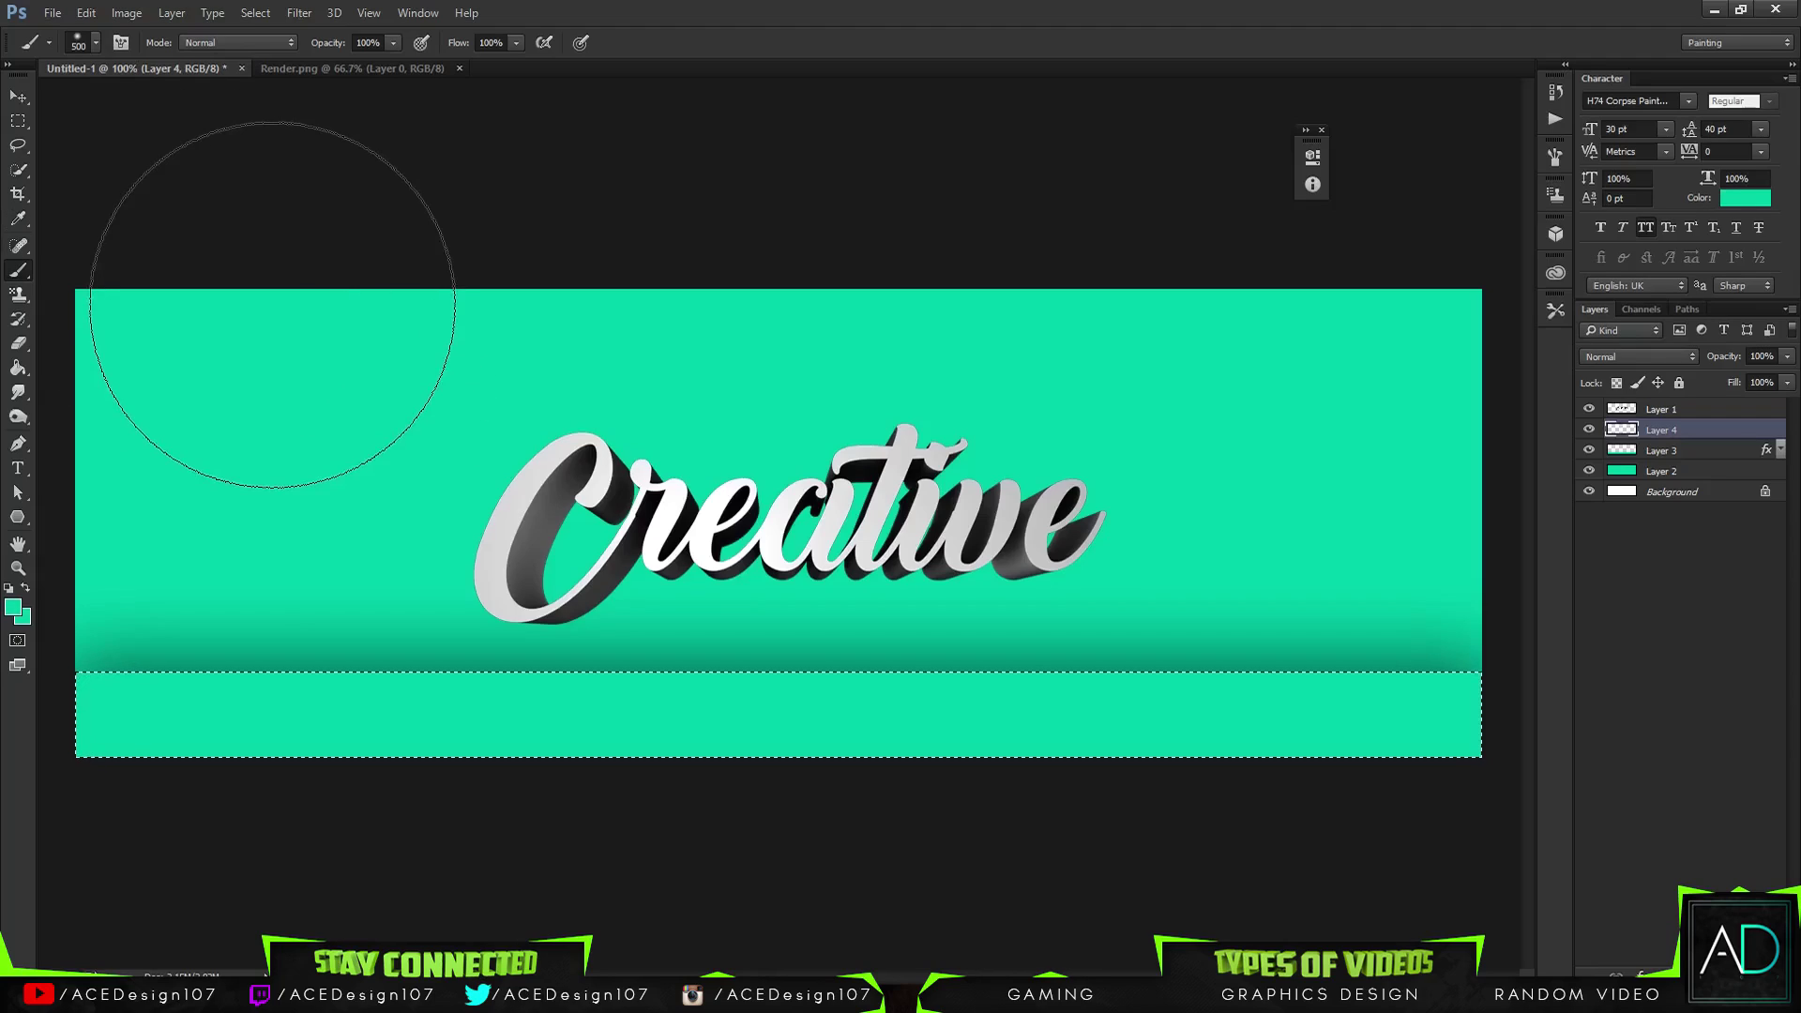
ctrl+click(273, 310)
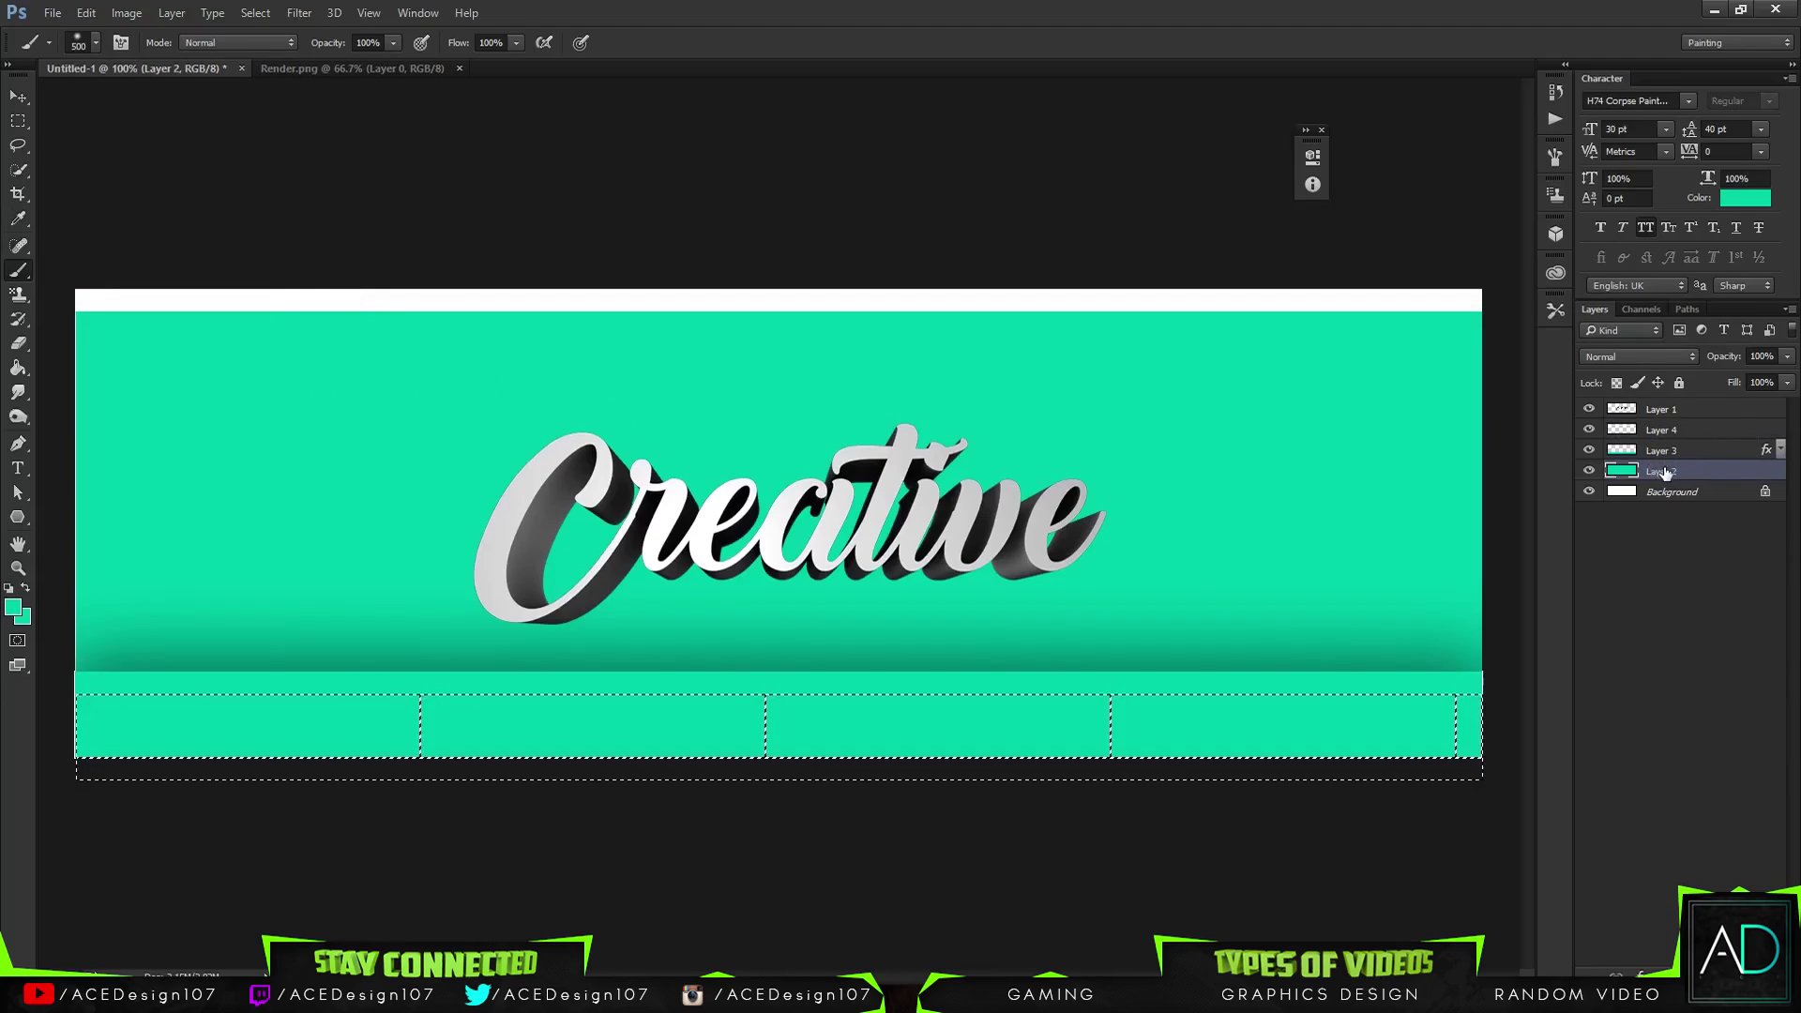
key(ctrl+t)
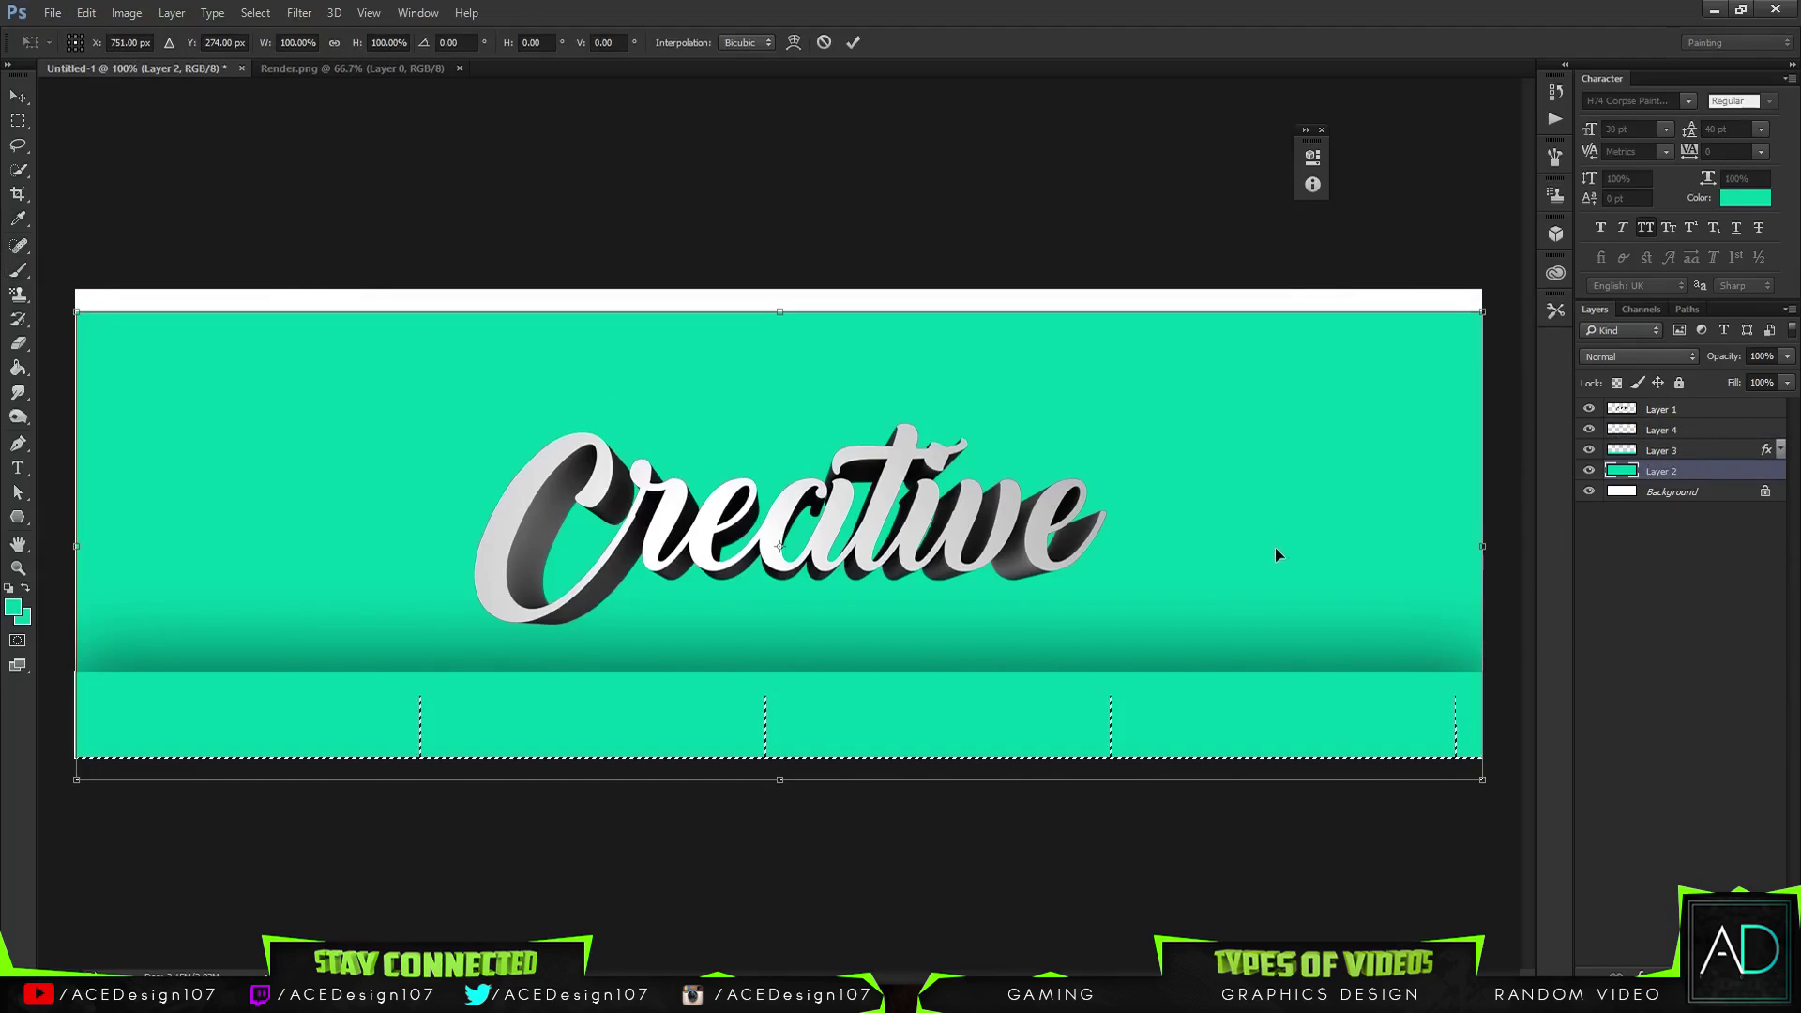
drag(1275, 548, 1290, 530)
key(Return)
key(b)
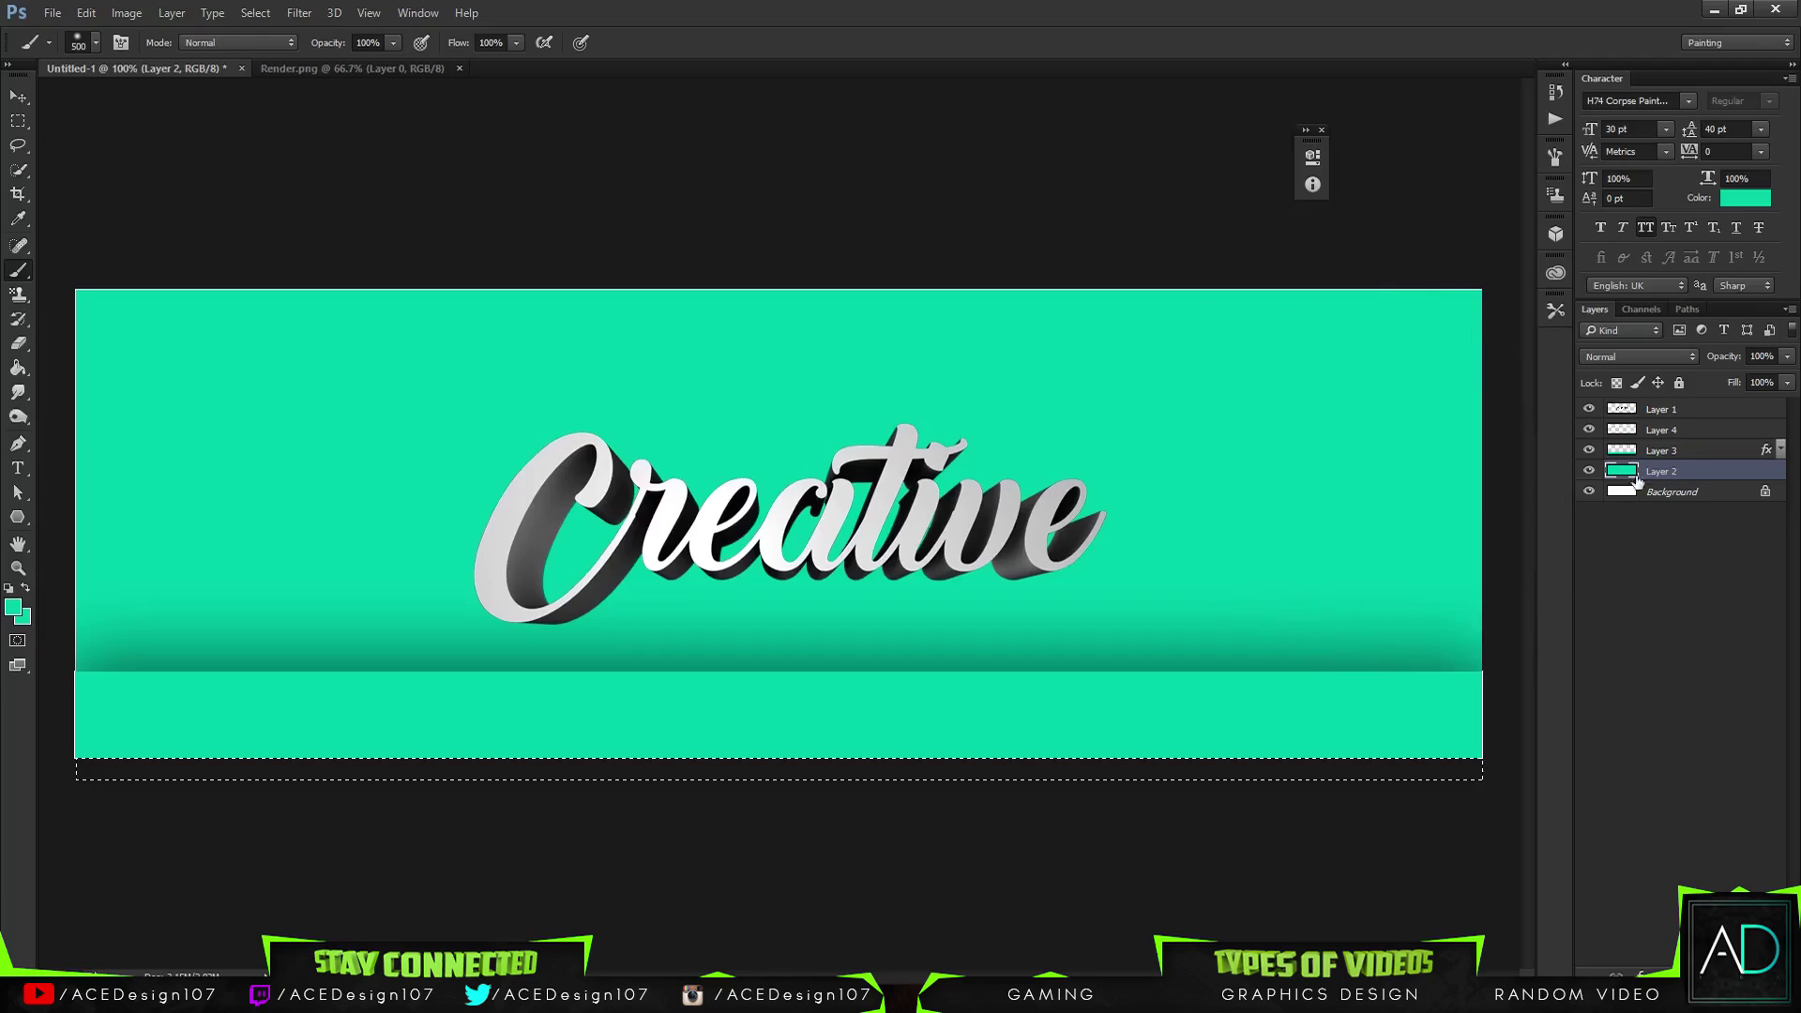
Reload the bottom strip's outline as the selection, make Layer 4 active, and set the foreground colour to white
ctrl+click(1623, 451)
click(1689, 432)
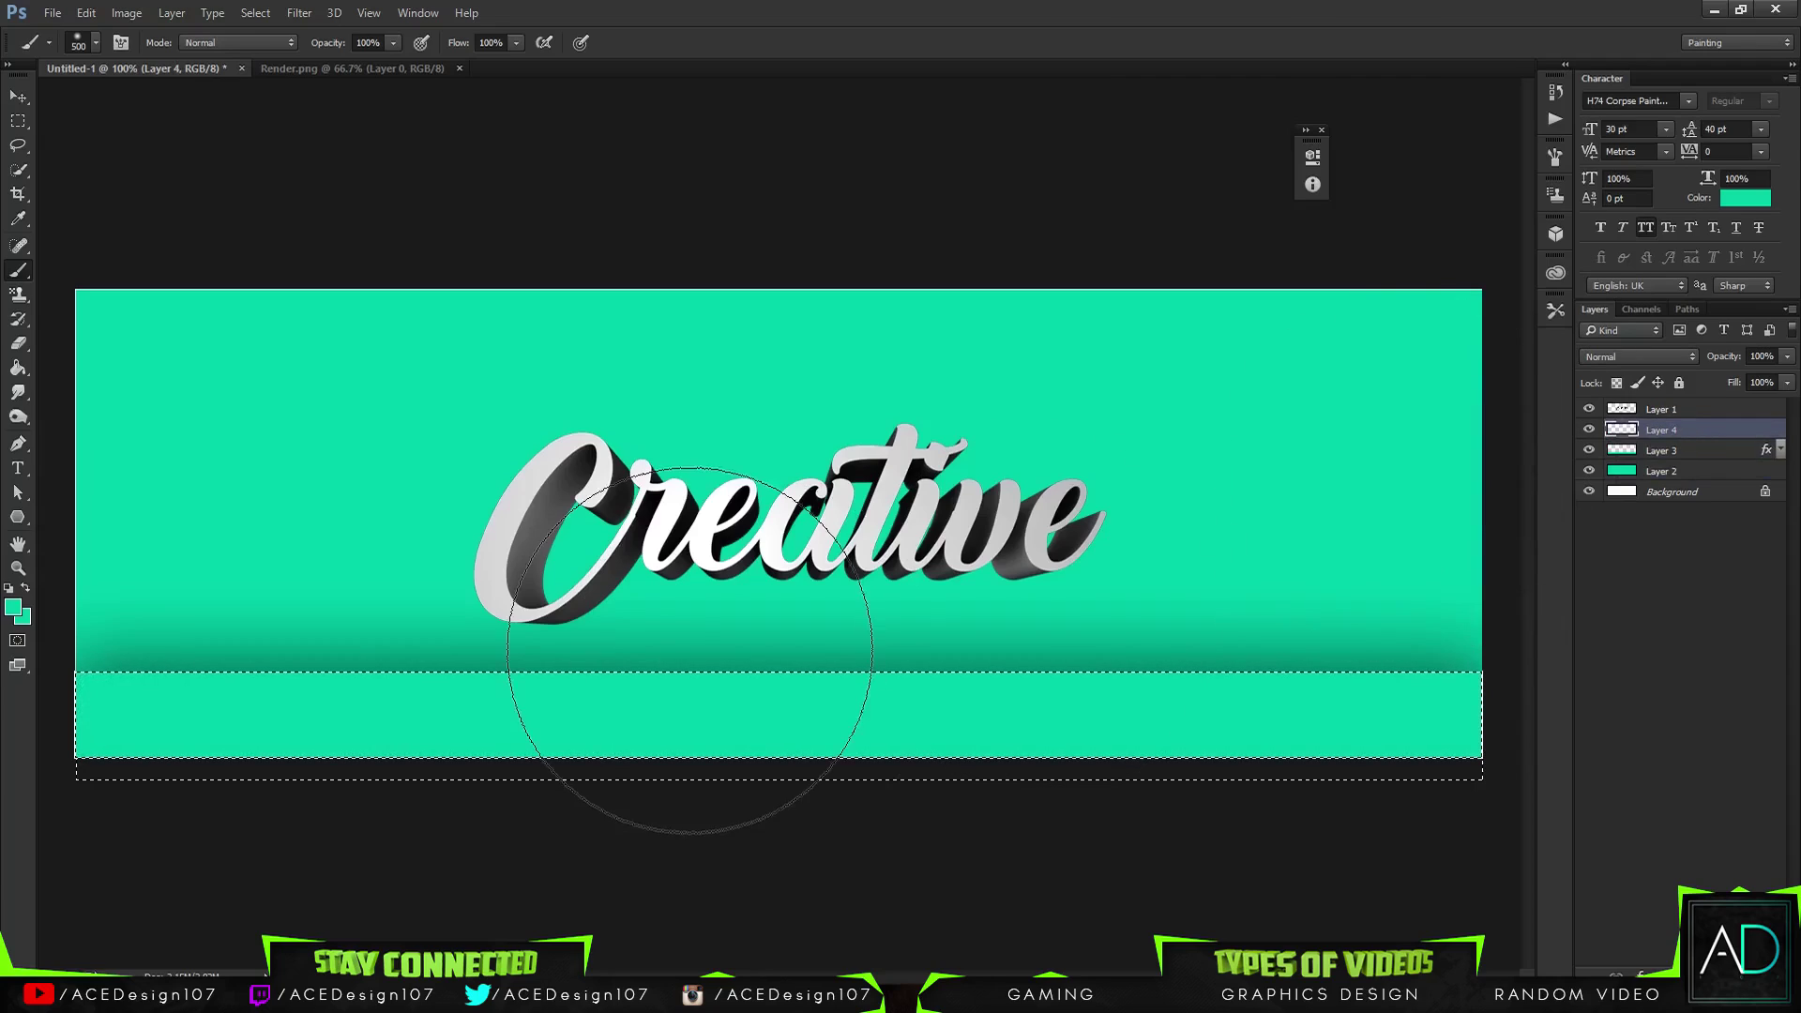
key(e)
click(13, 607)
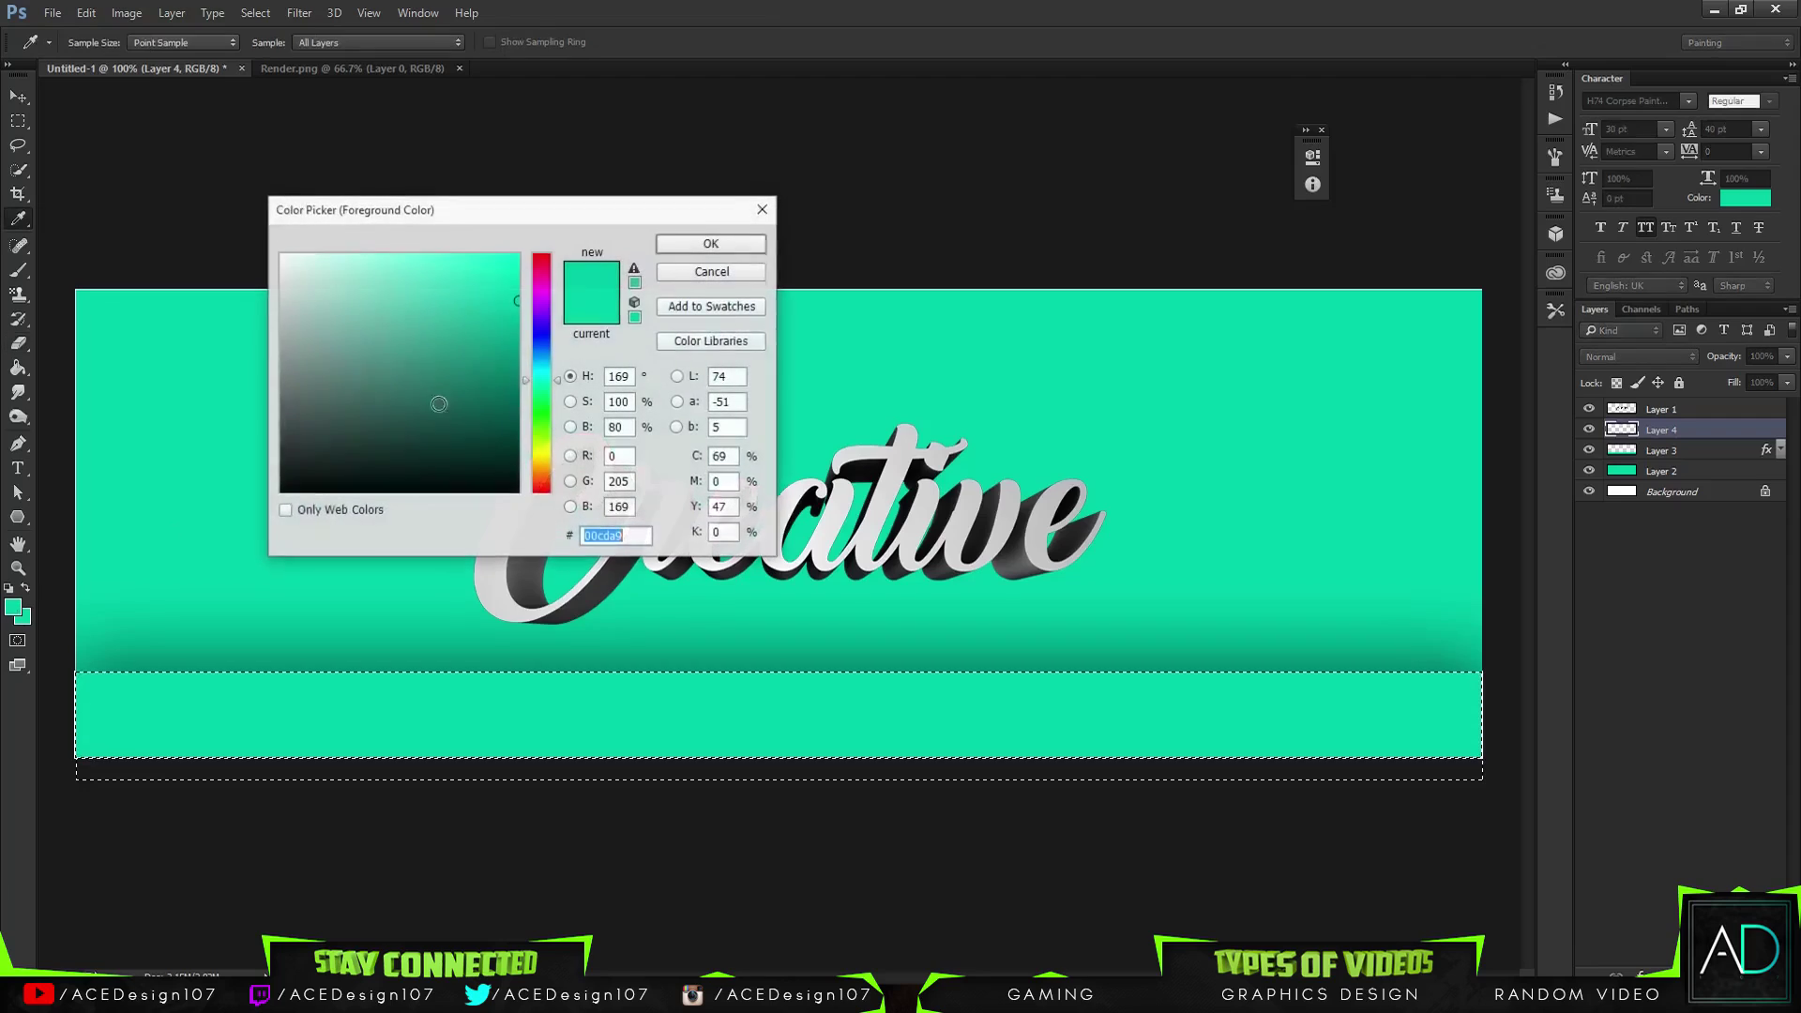
drag(435, 403, 259, 244)
click(711, 243)
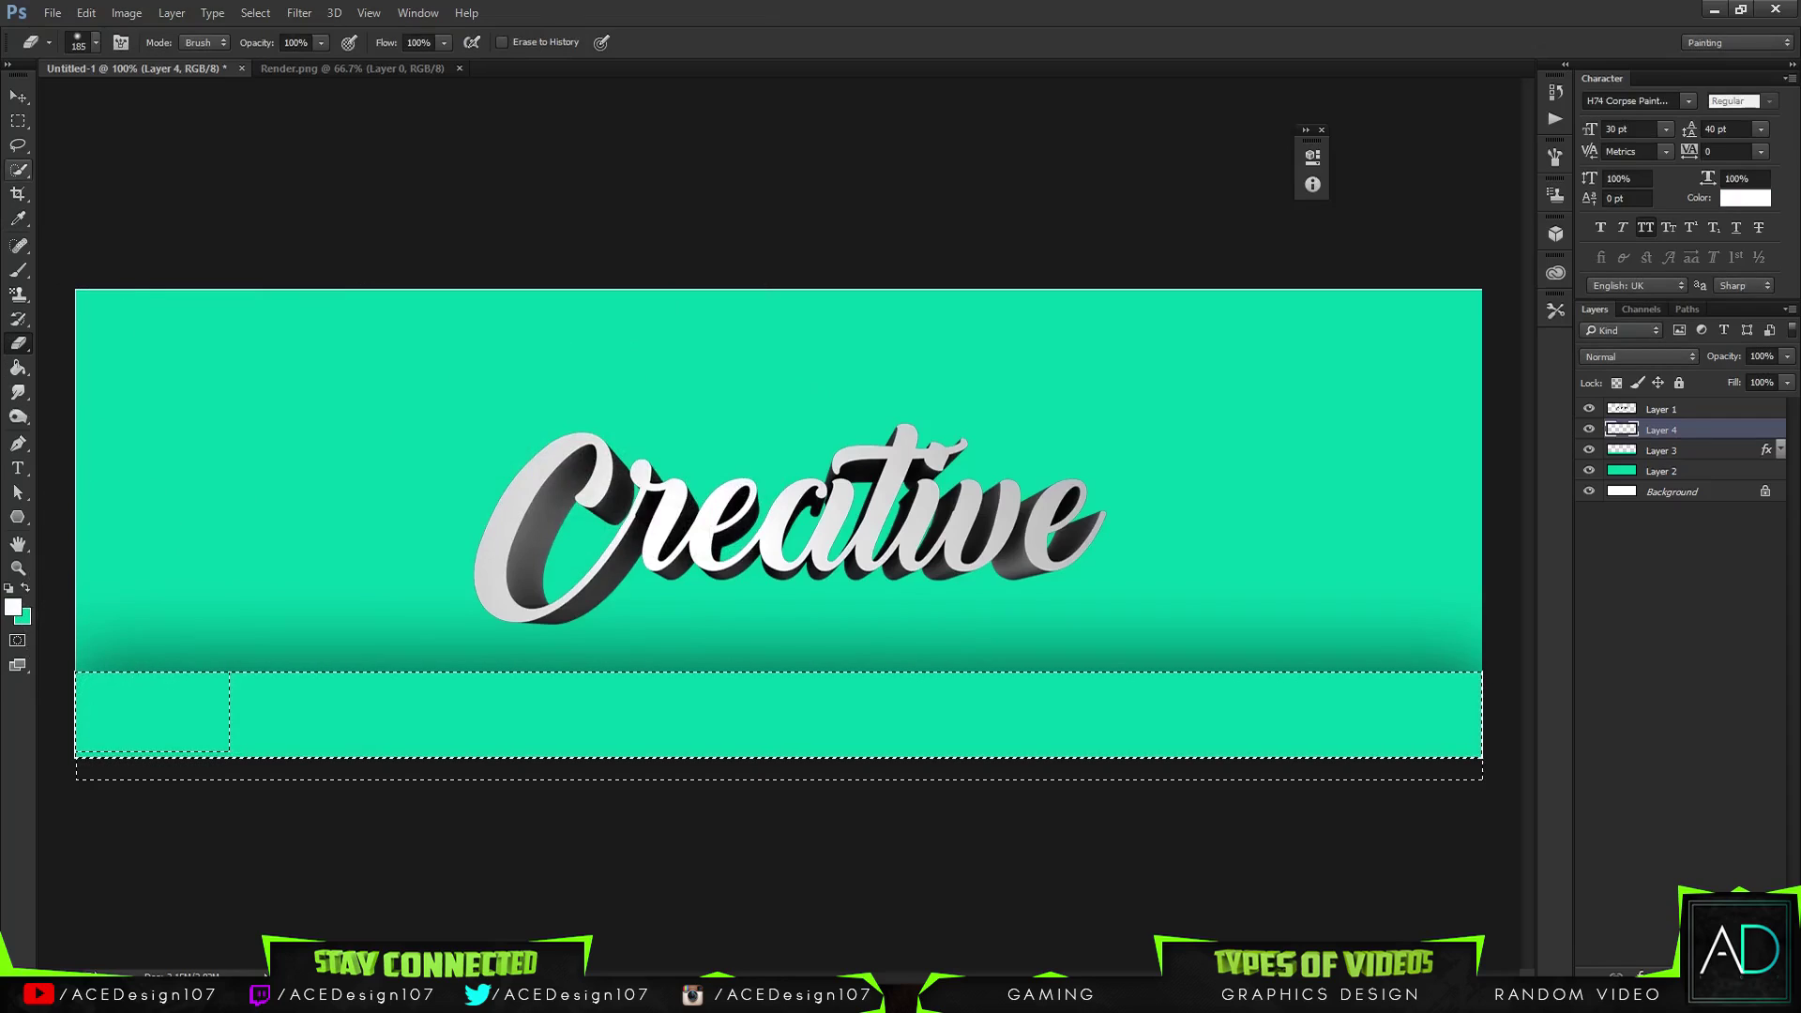
Brush a soft white highlight along the full width of the selected strip on Layer 4, deselect, and lower the layer's opacity to about 63%
click(19, 271)
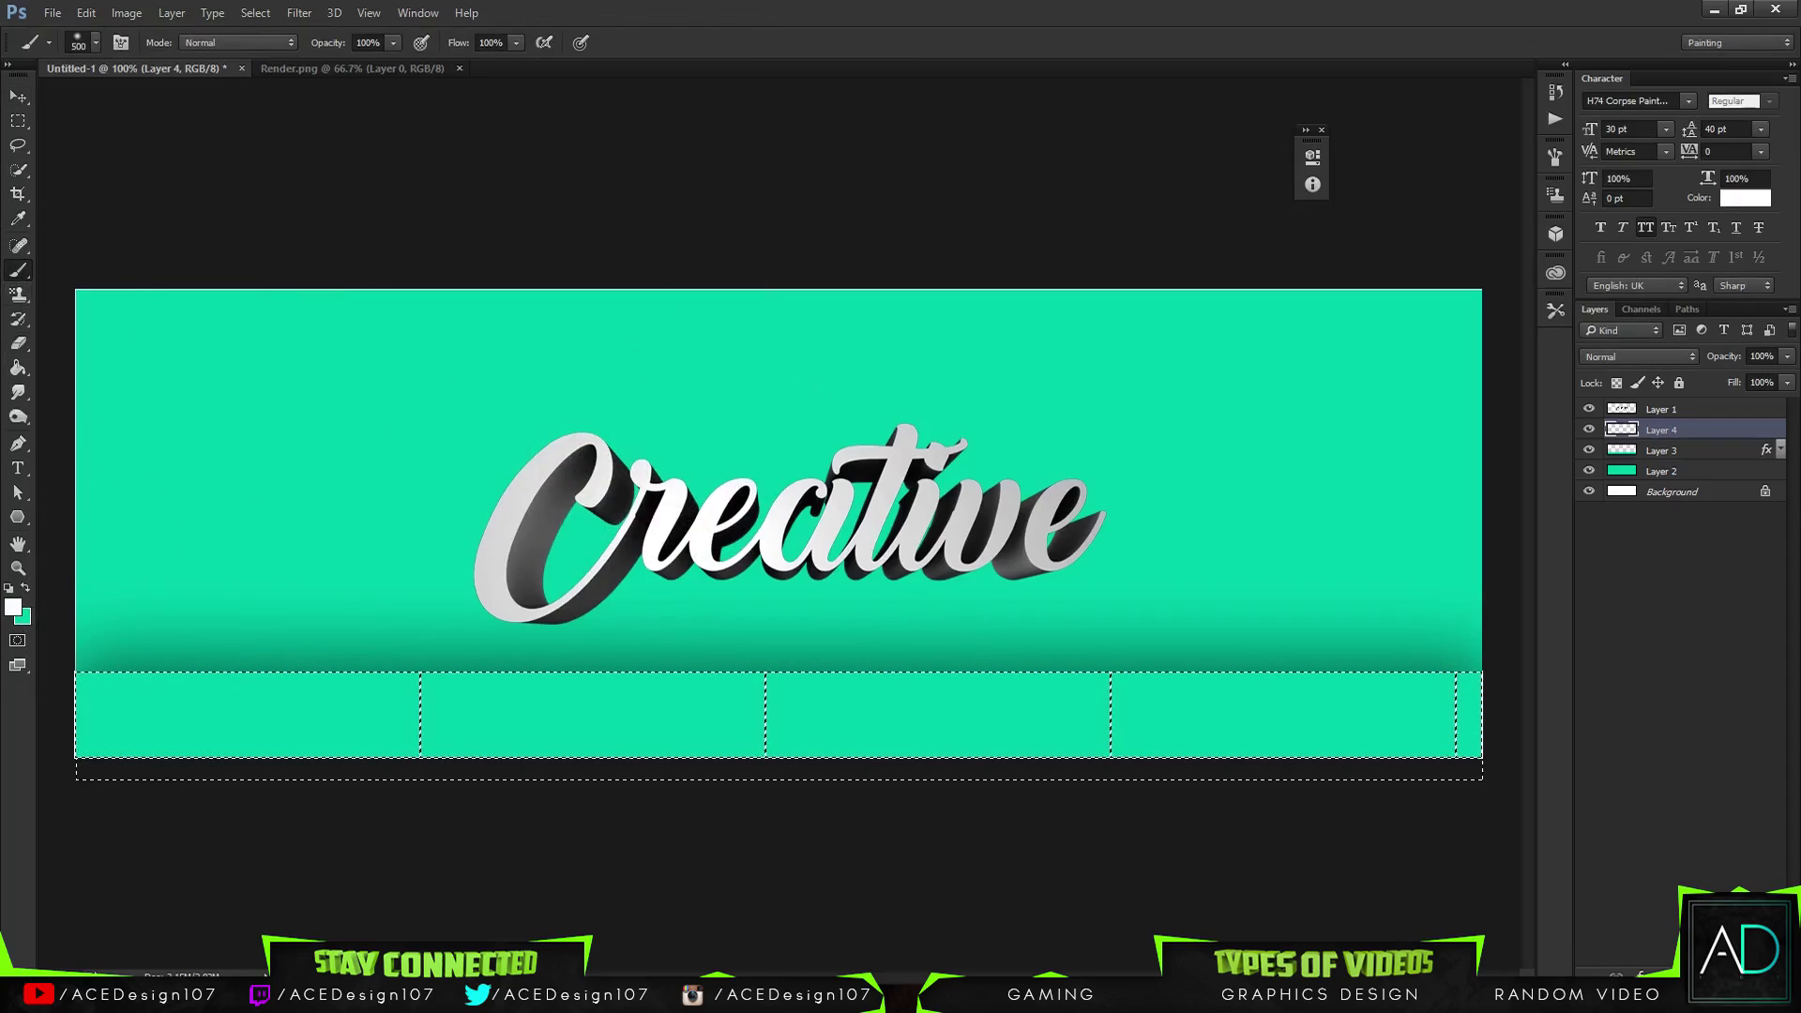
mouse_move(140, 525)
mouse_down()
mouse_move(207, 494)
mouse_move(561, 502)
mouse_move(1638, 471)
mouse_move(1402, 496)
mouse_up()
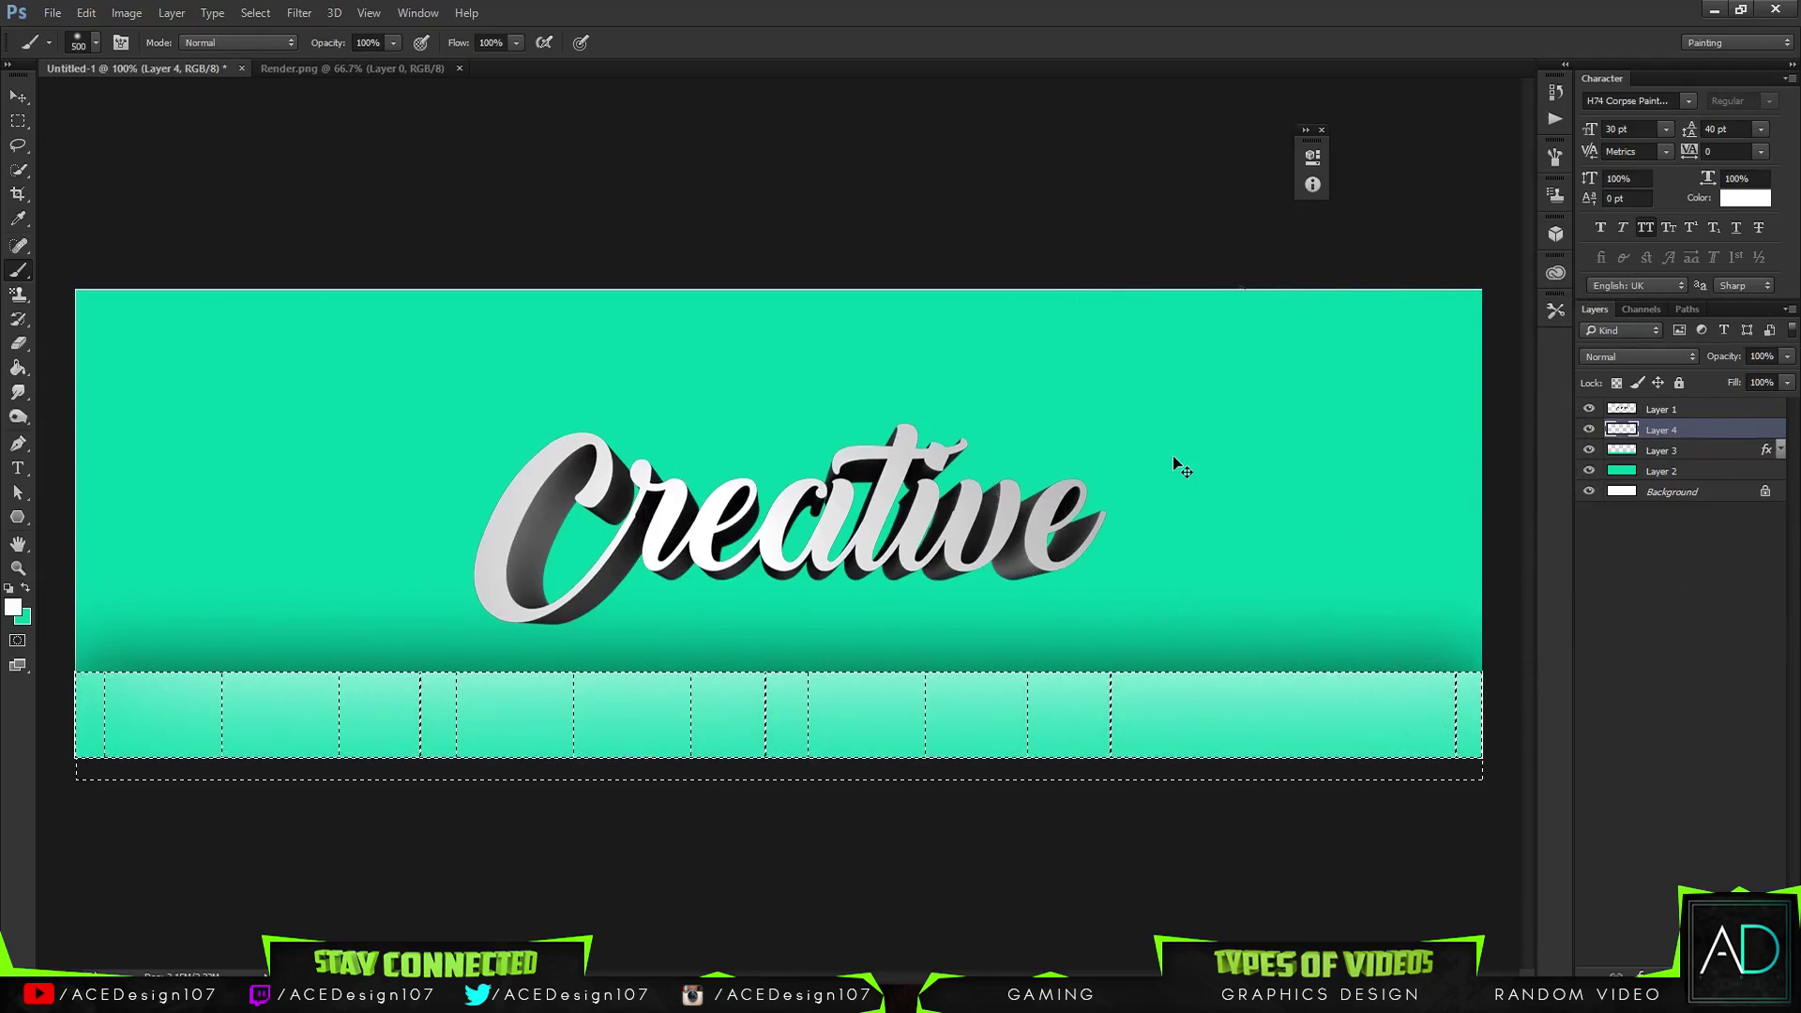
key(v)
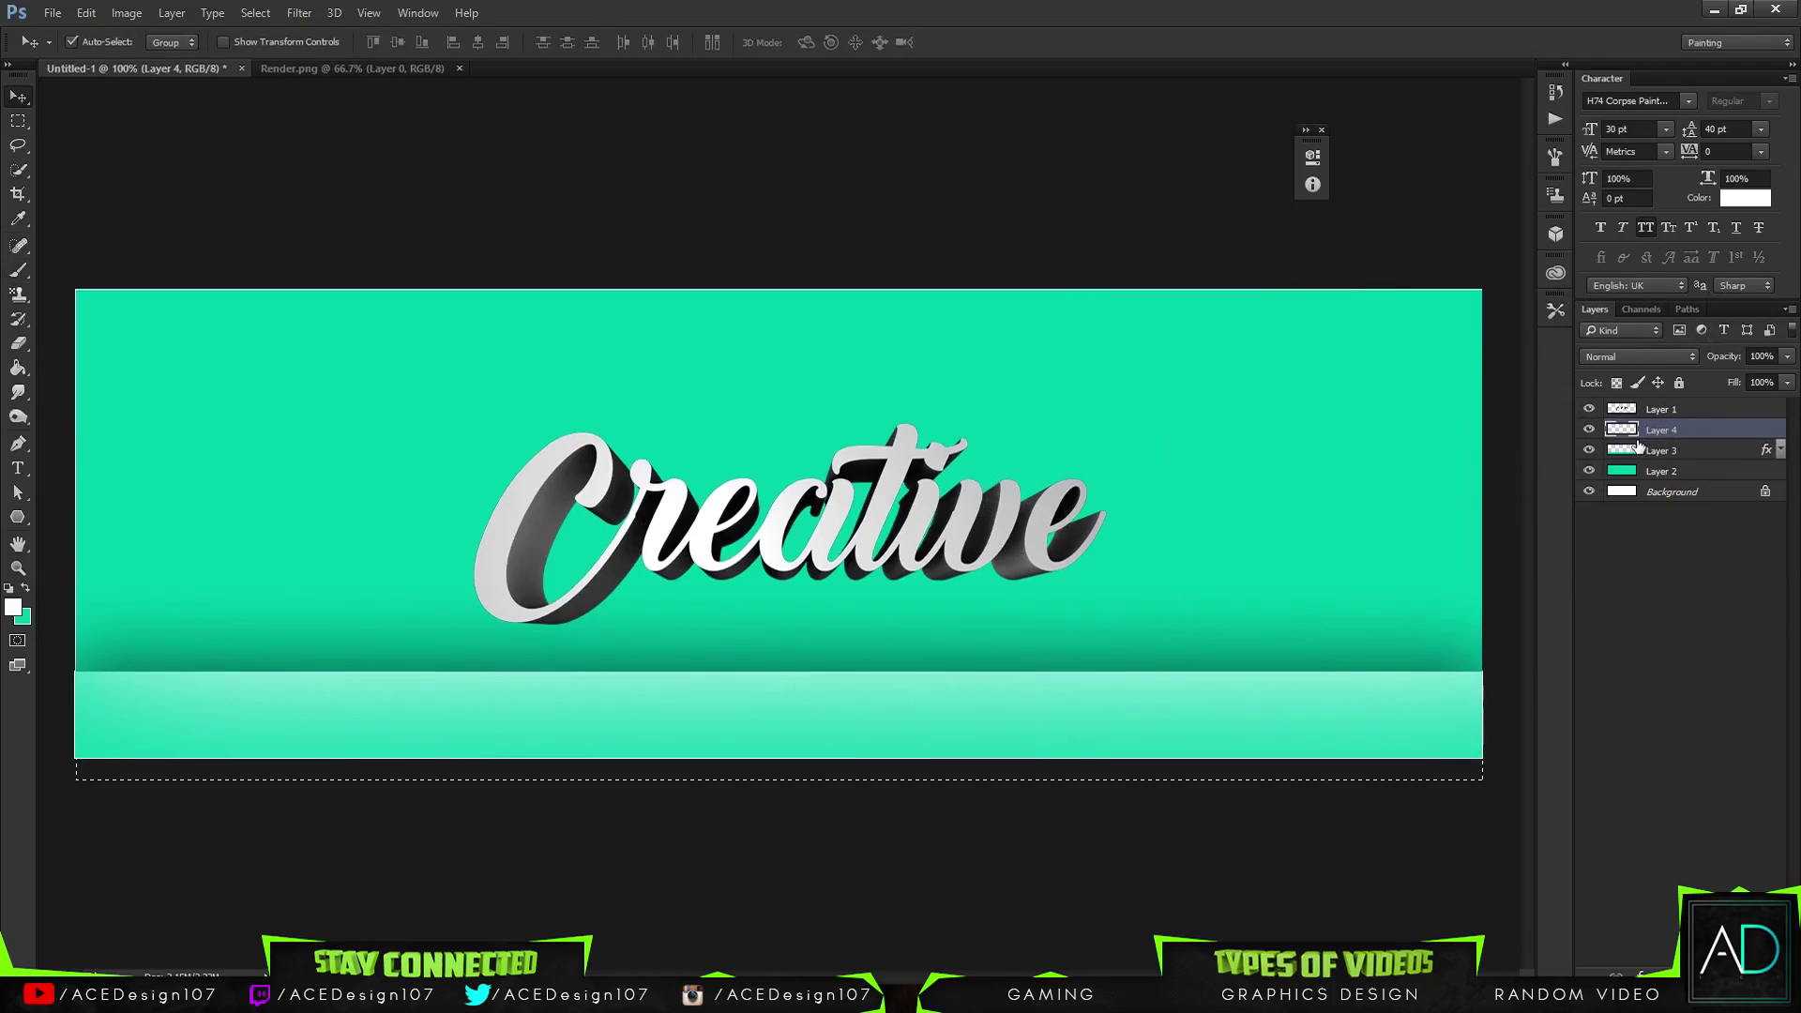
key(ctrl+d)
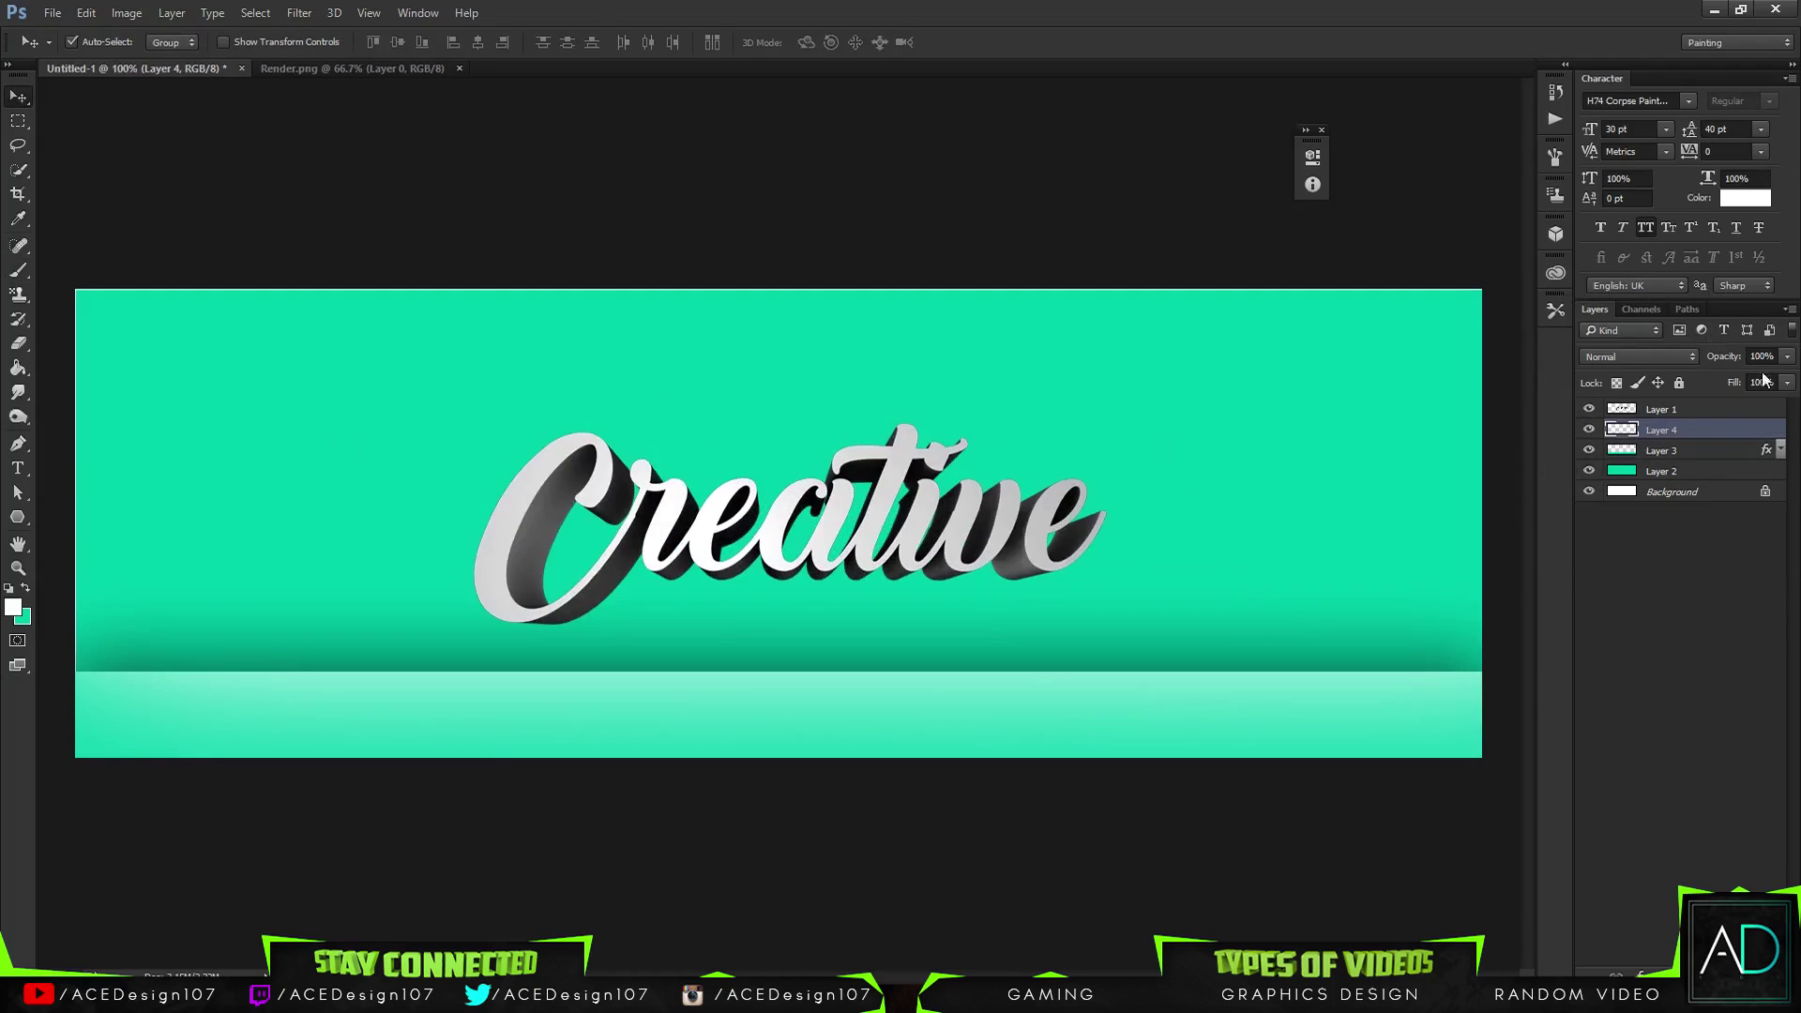
click(1787, 357)
drag(1789, 379, 1760, 384)
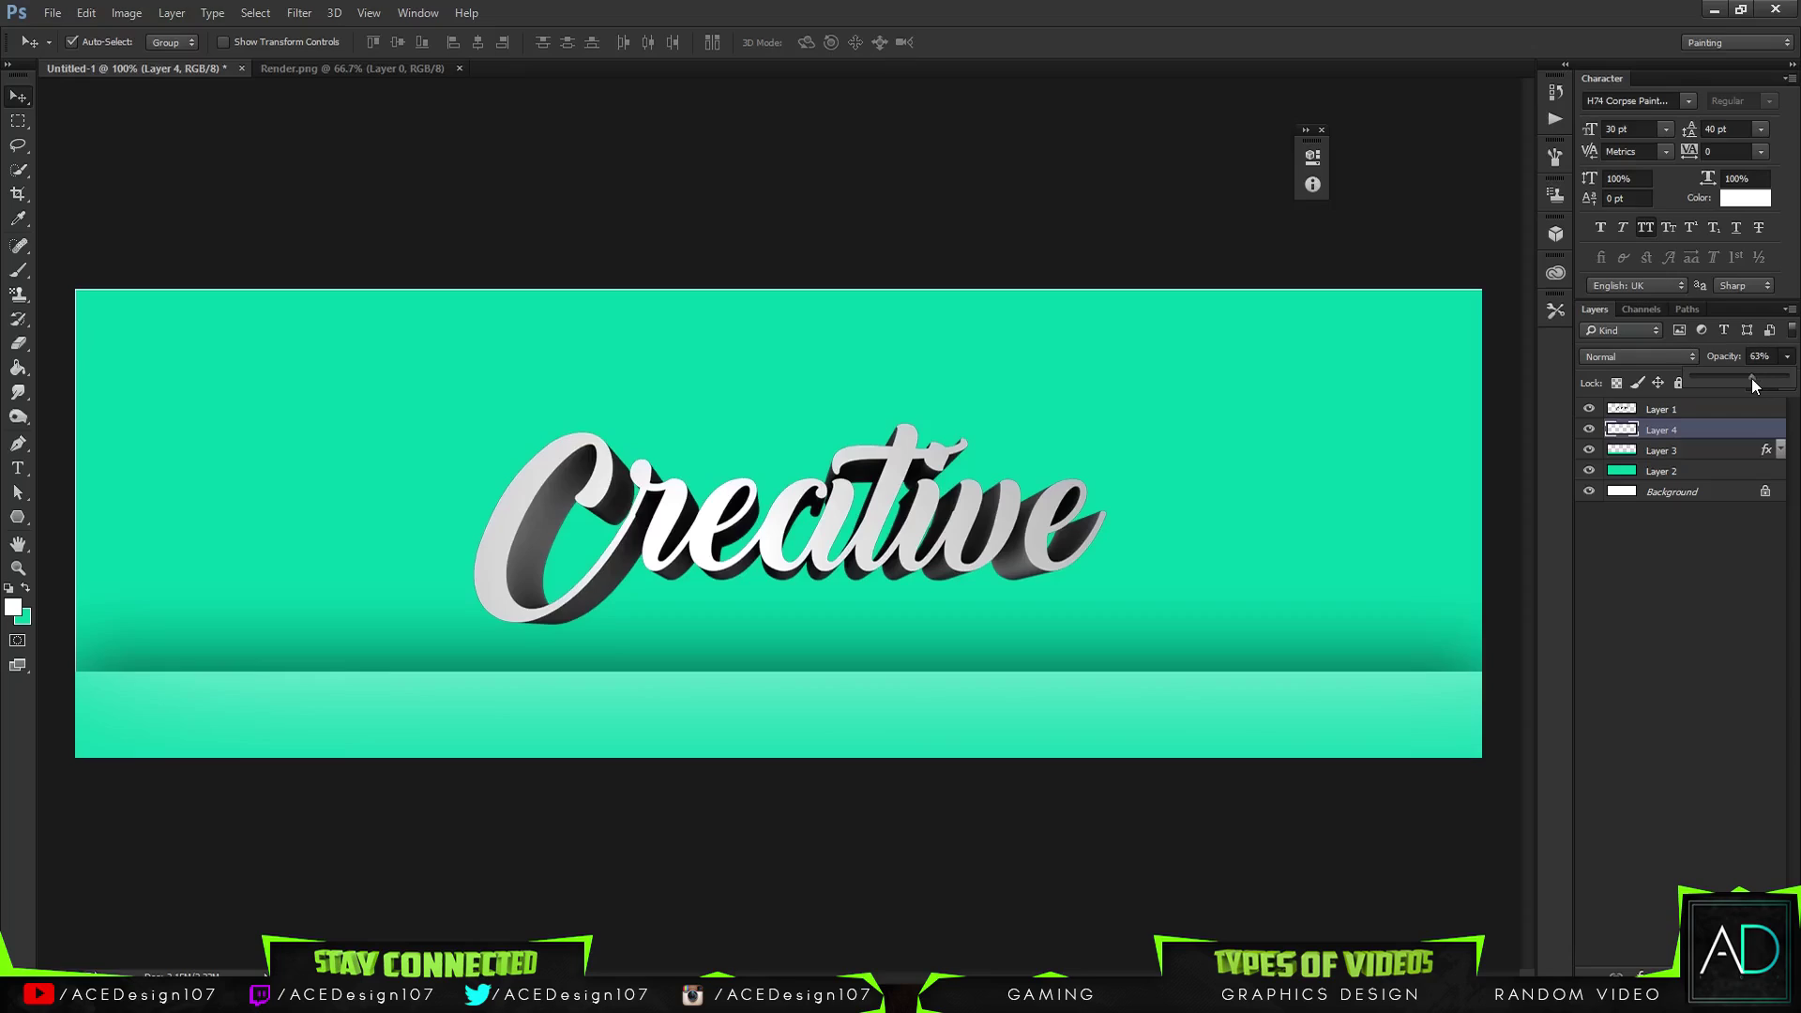
click(1694, 452)
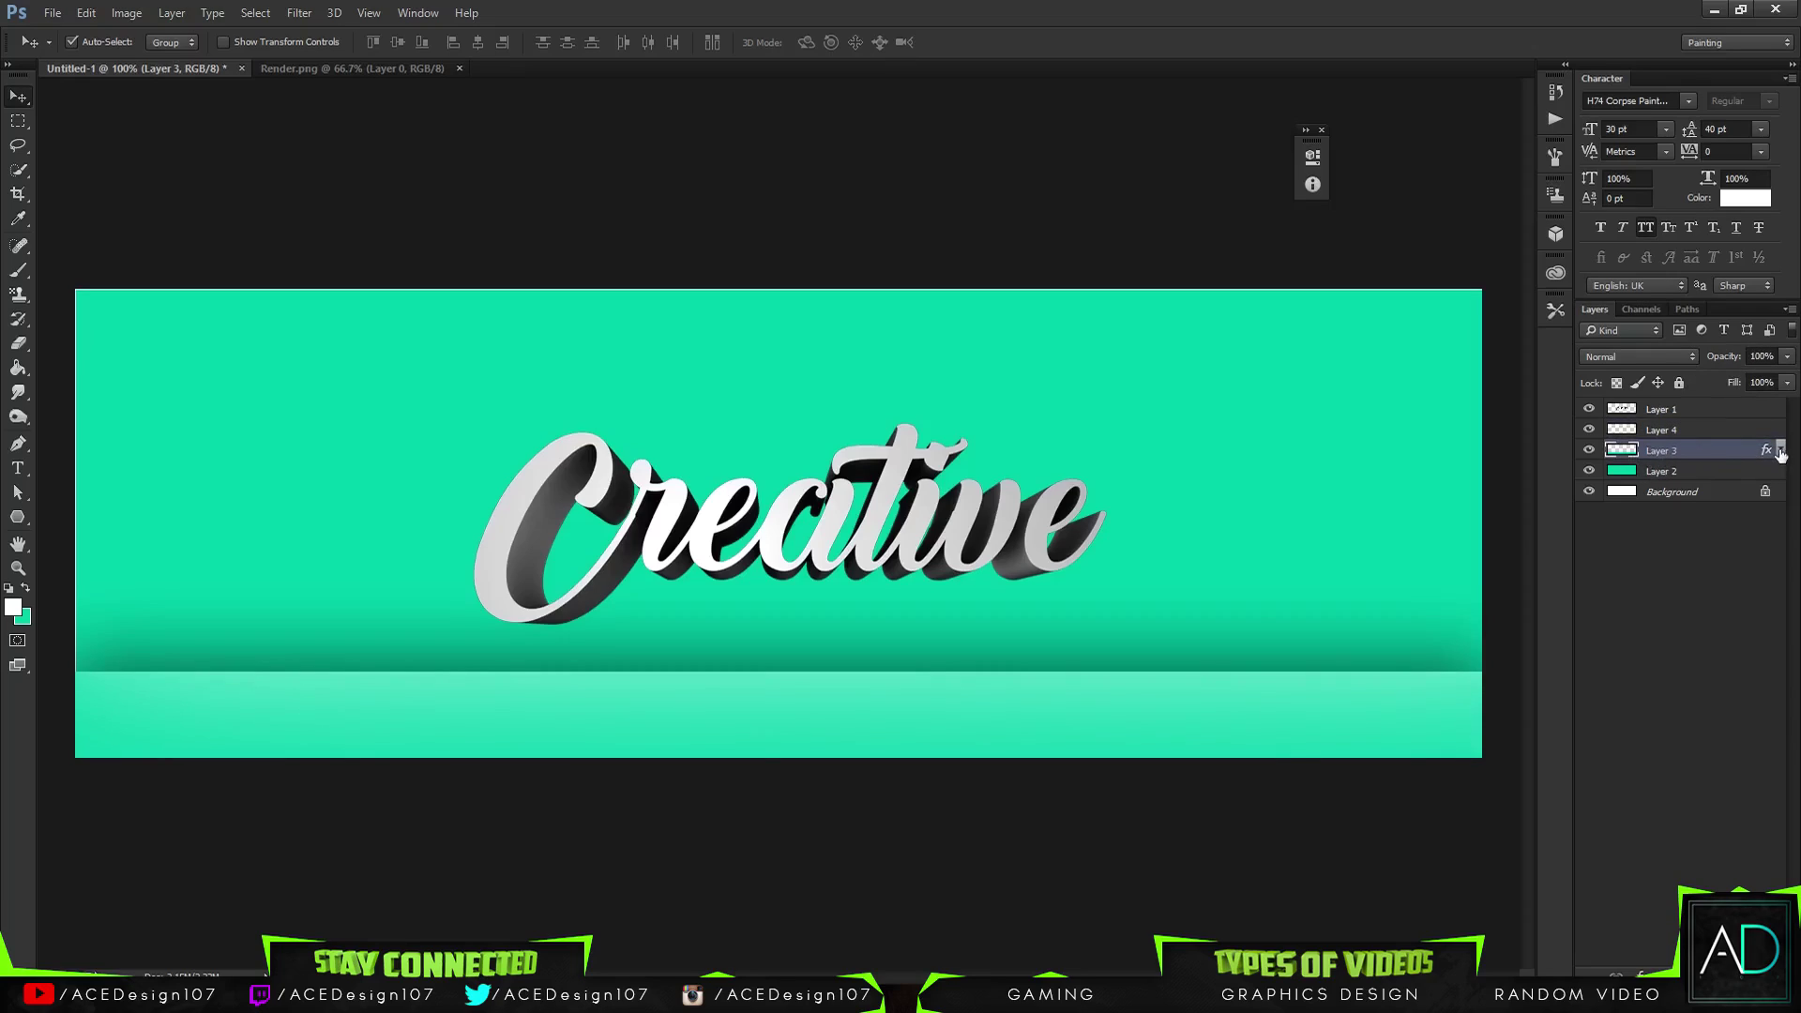
click(170, 13)
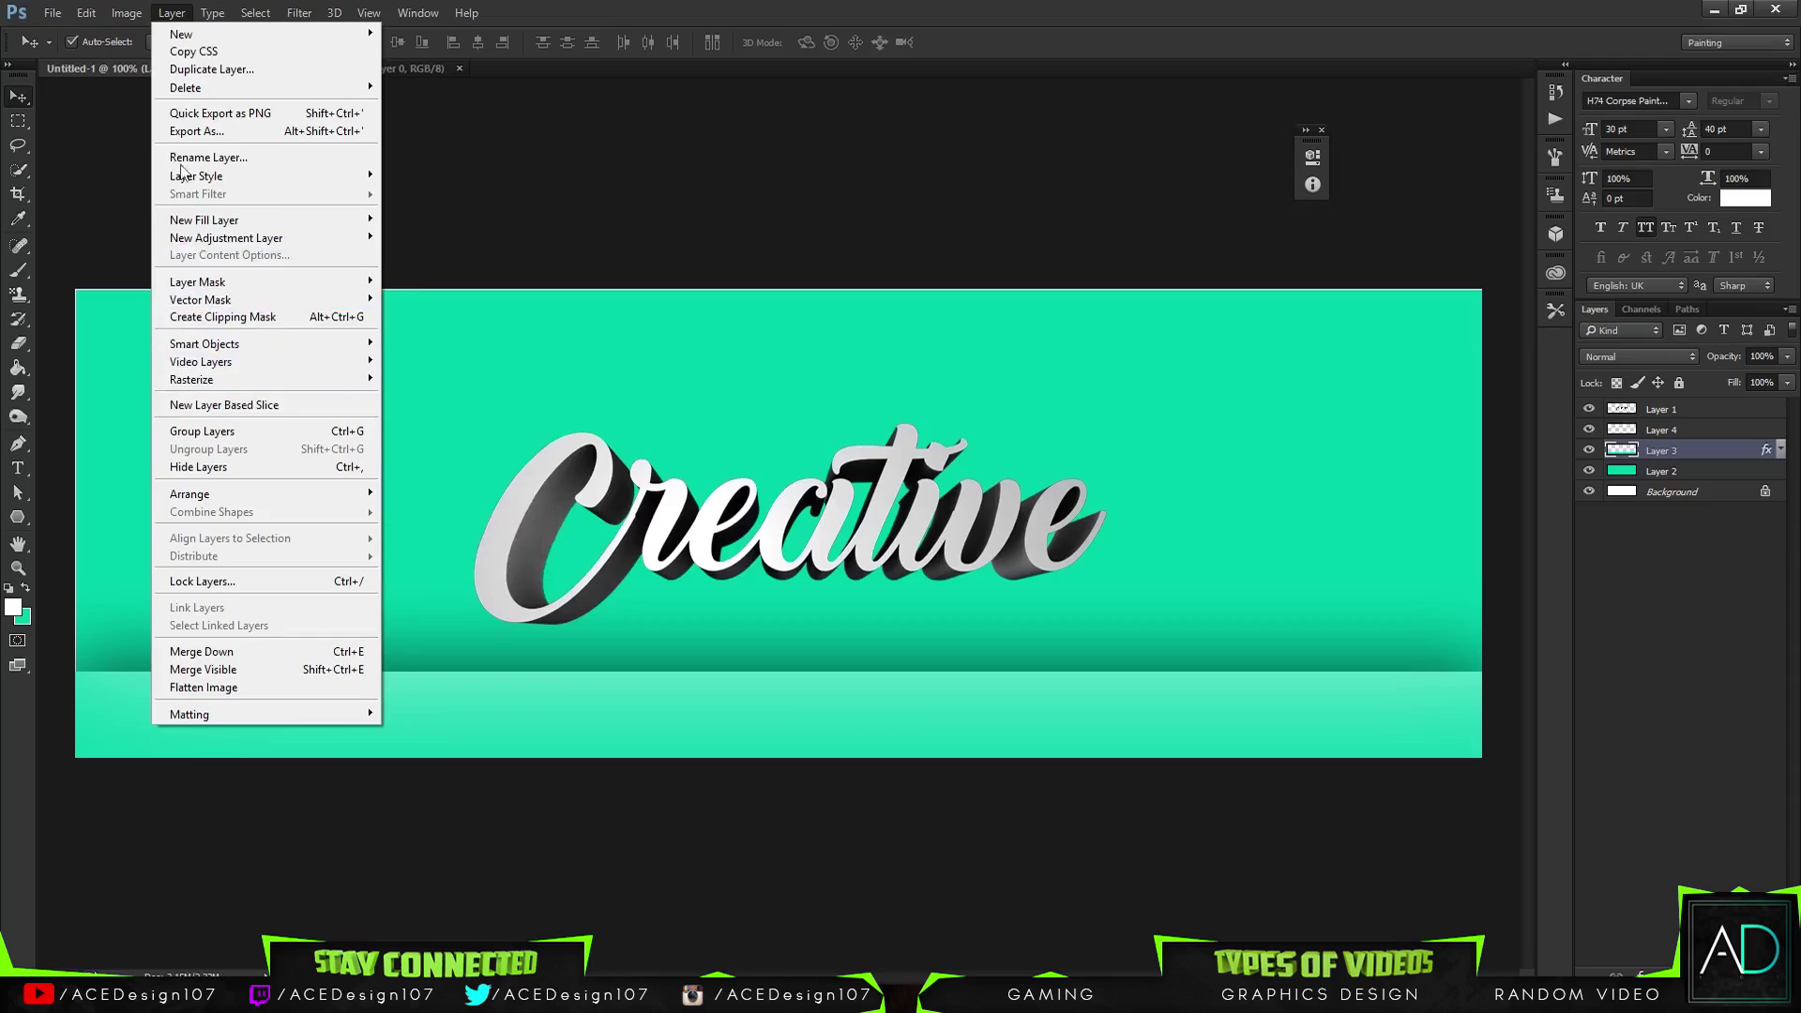
mouse_move(117, 16)
mouse_move(214, 13)
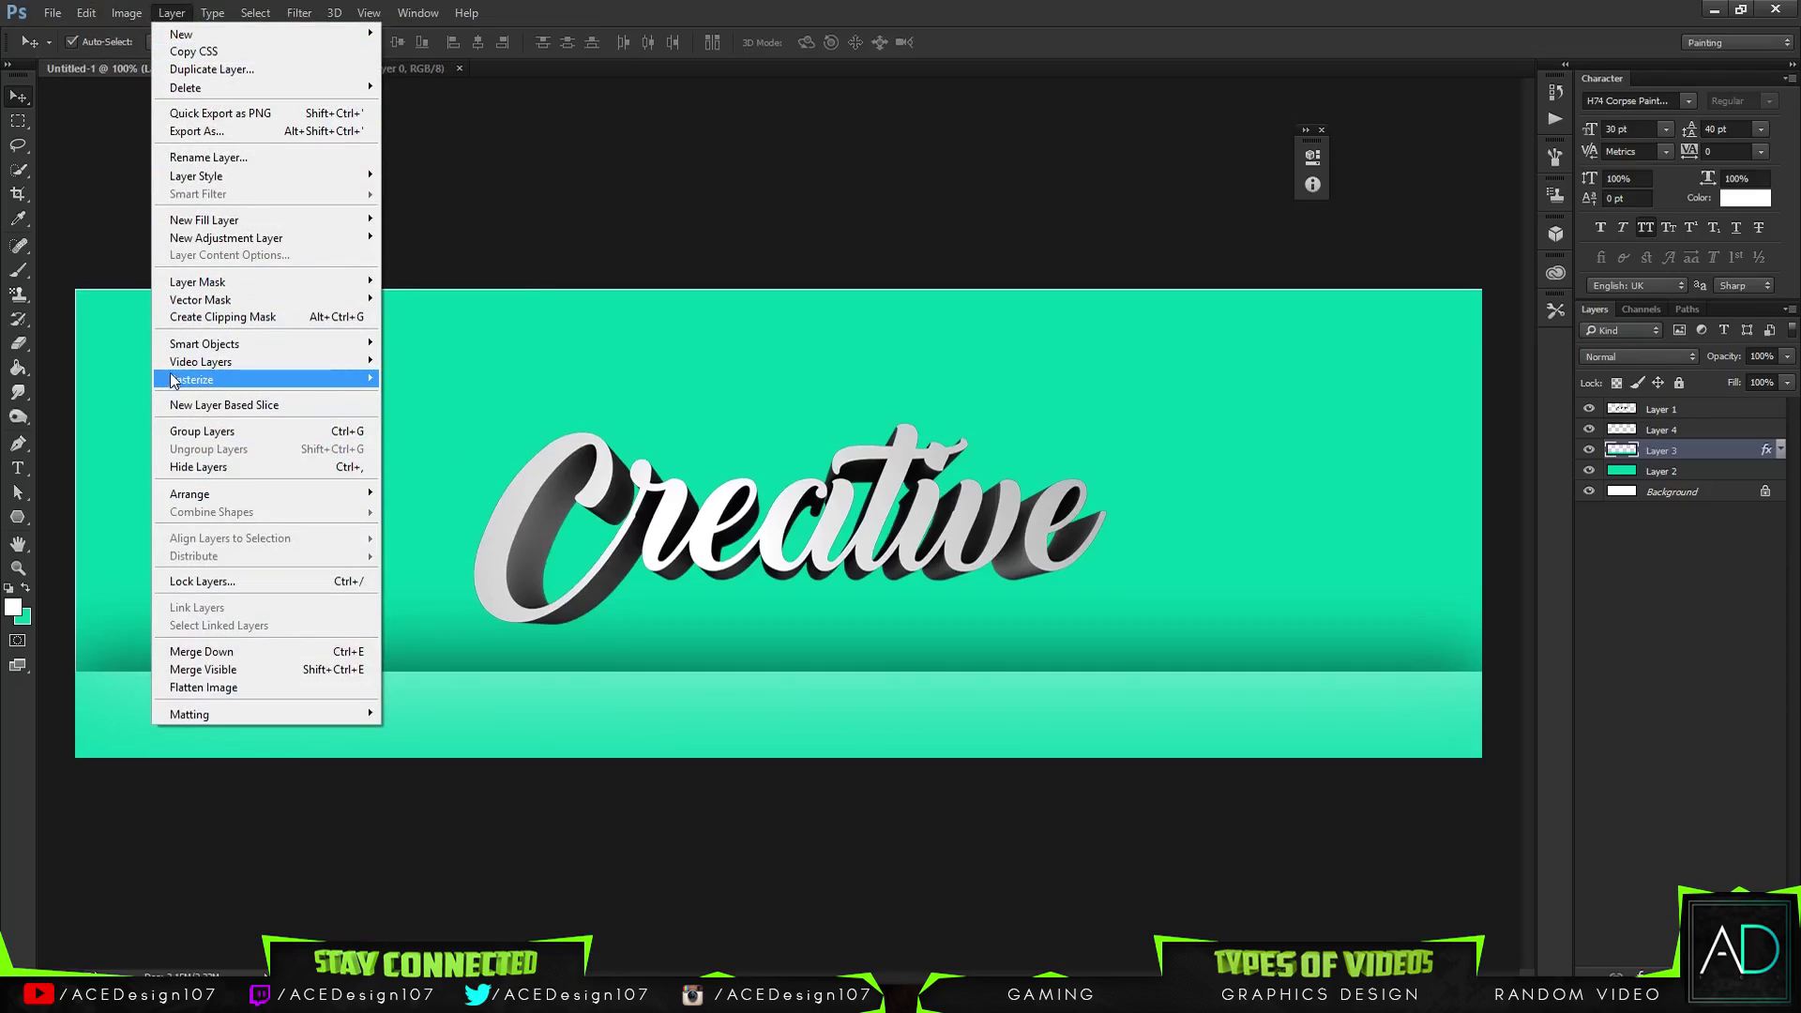
mouse_move(184, 293)
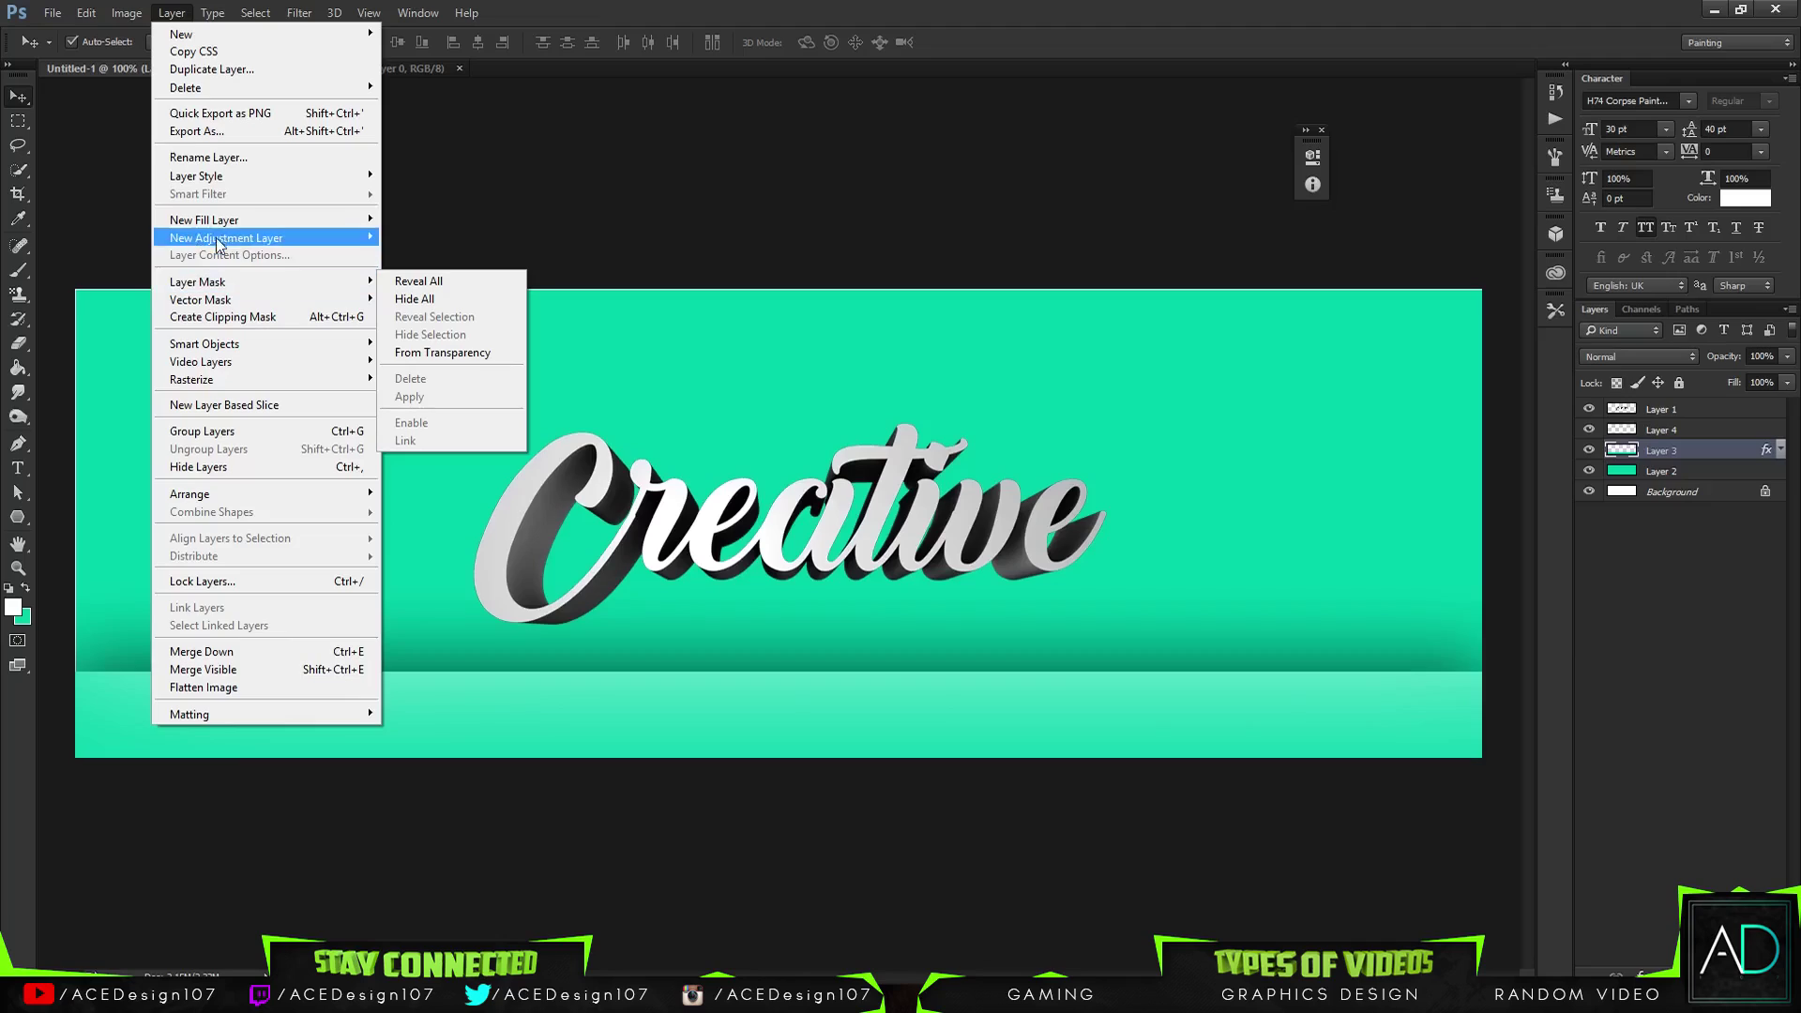
mouse_move(222, 177)
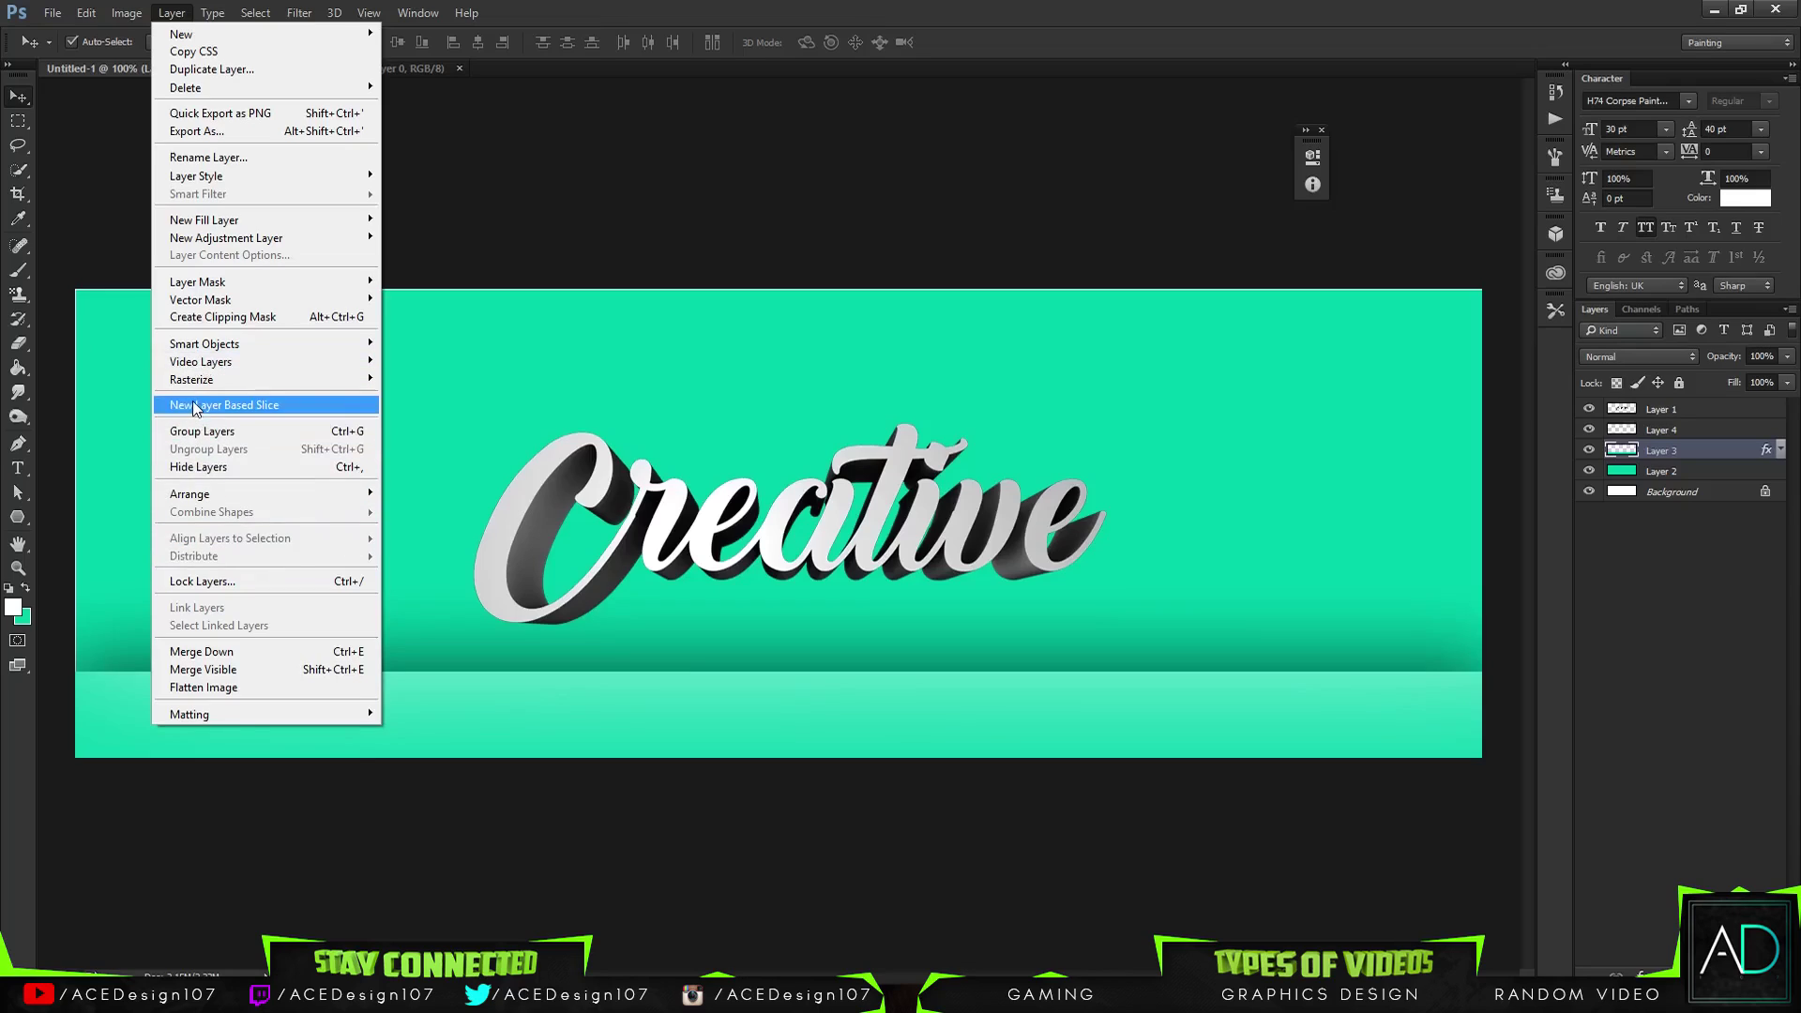
mouse_move(195, 363)
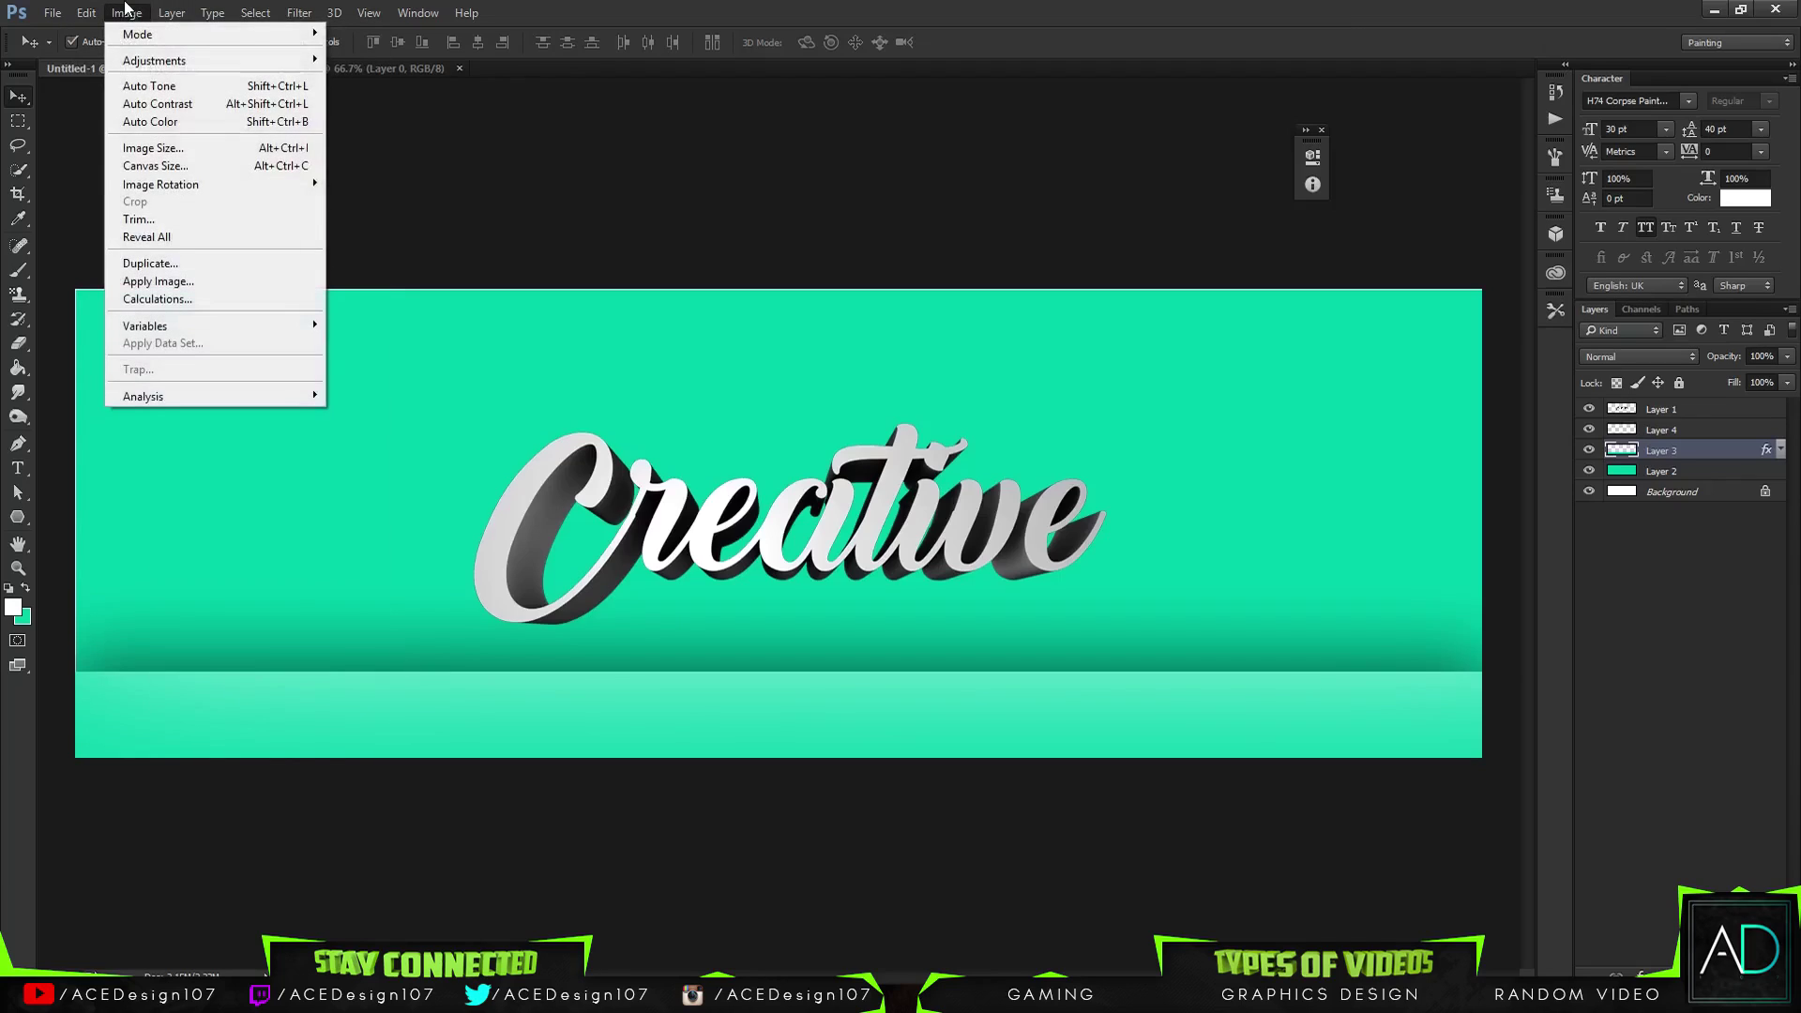
mouse_move(251, 380)
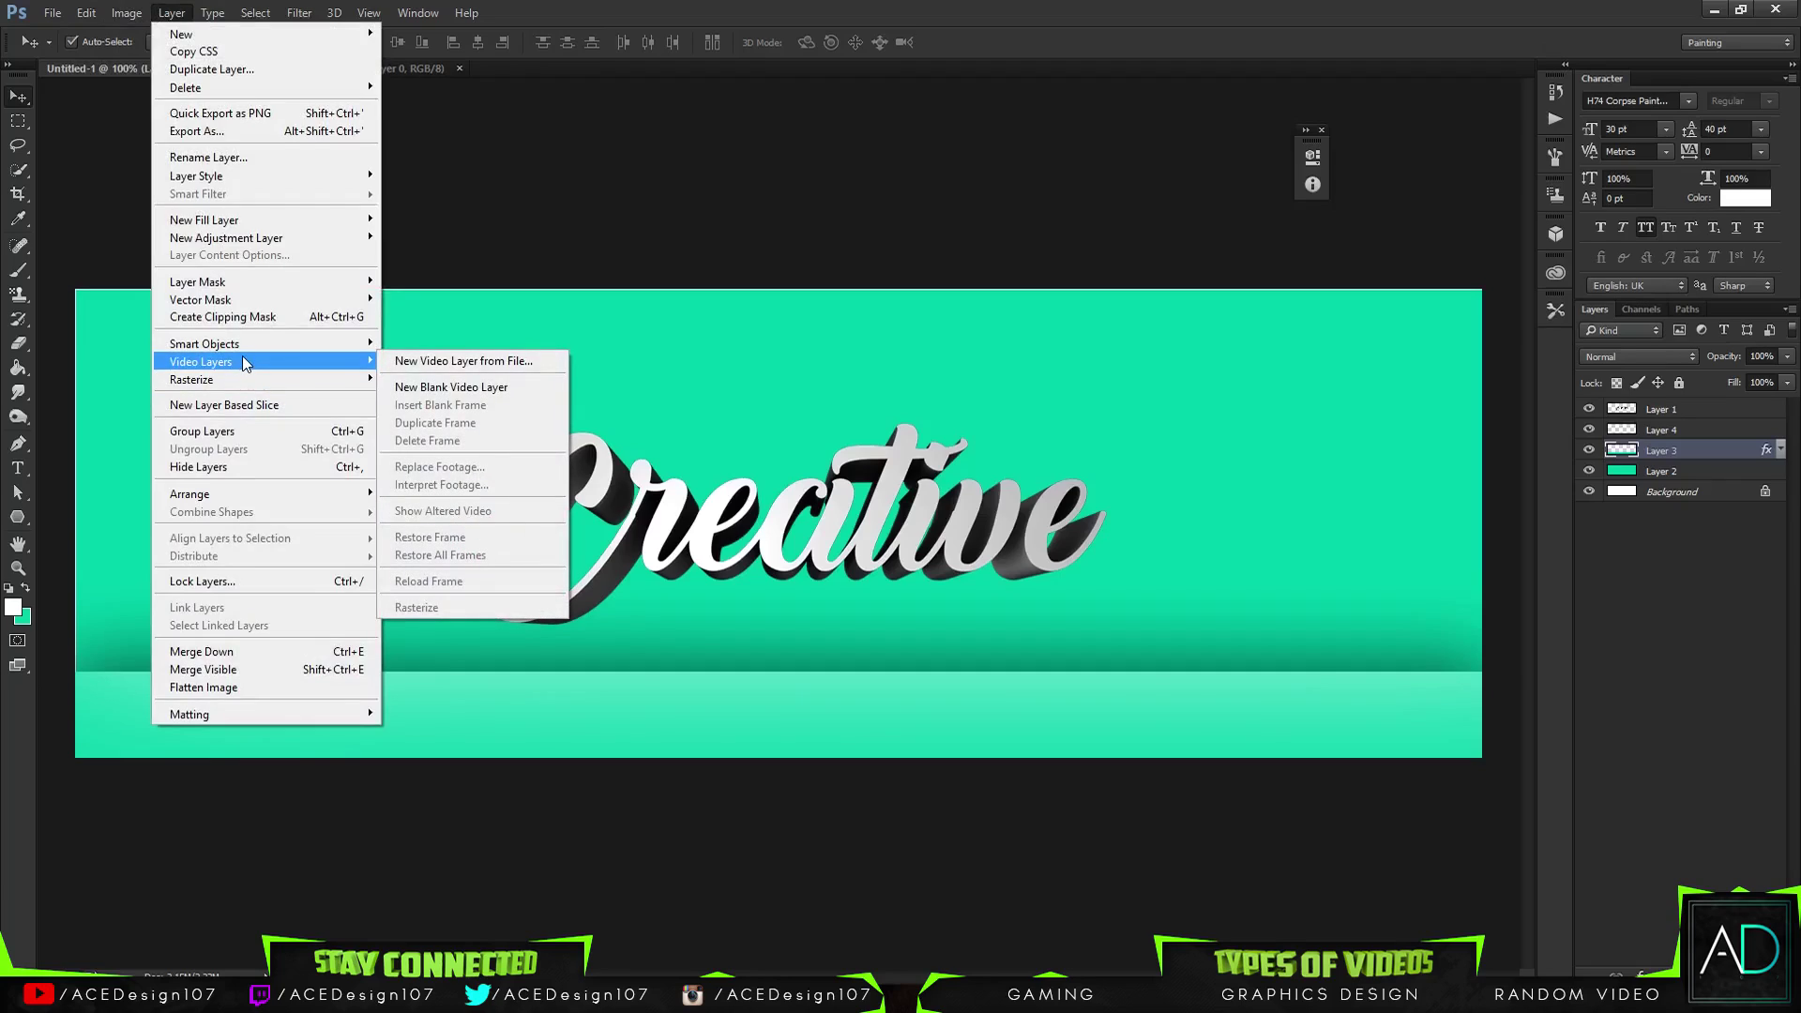
mouse_move(237, 337)
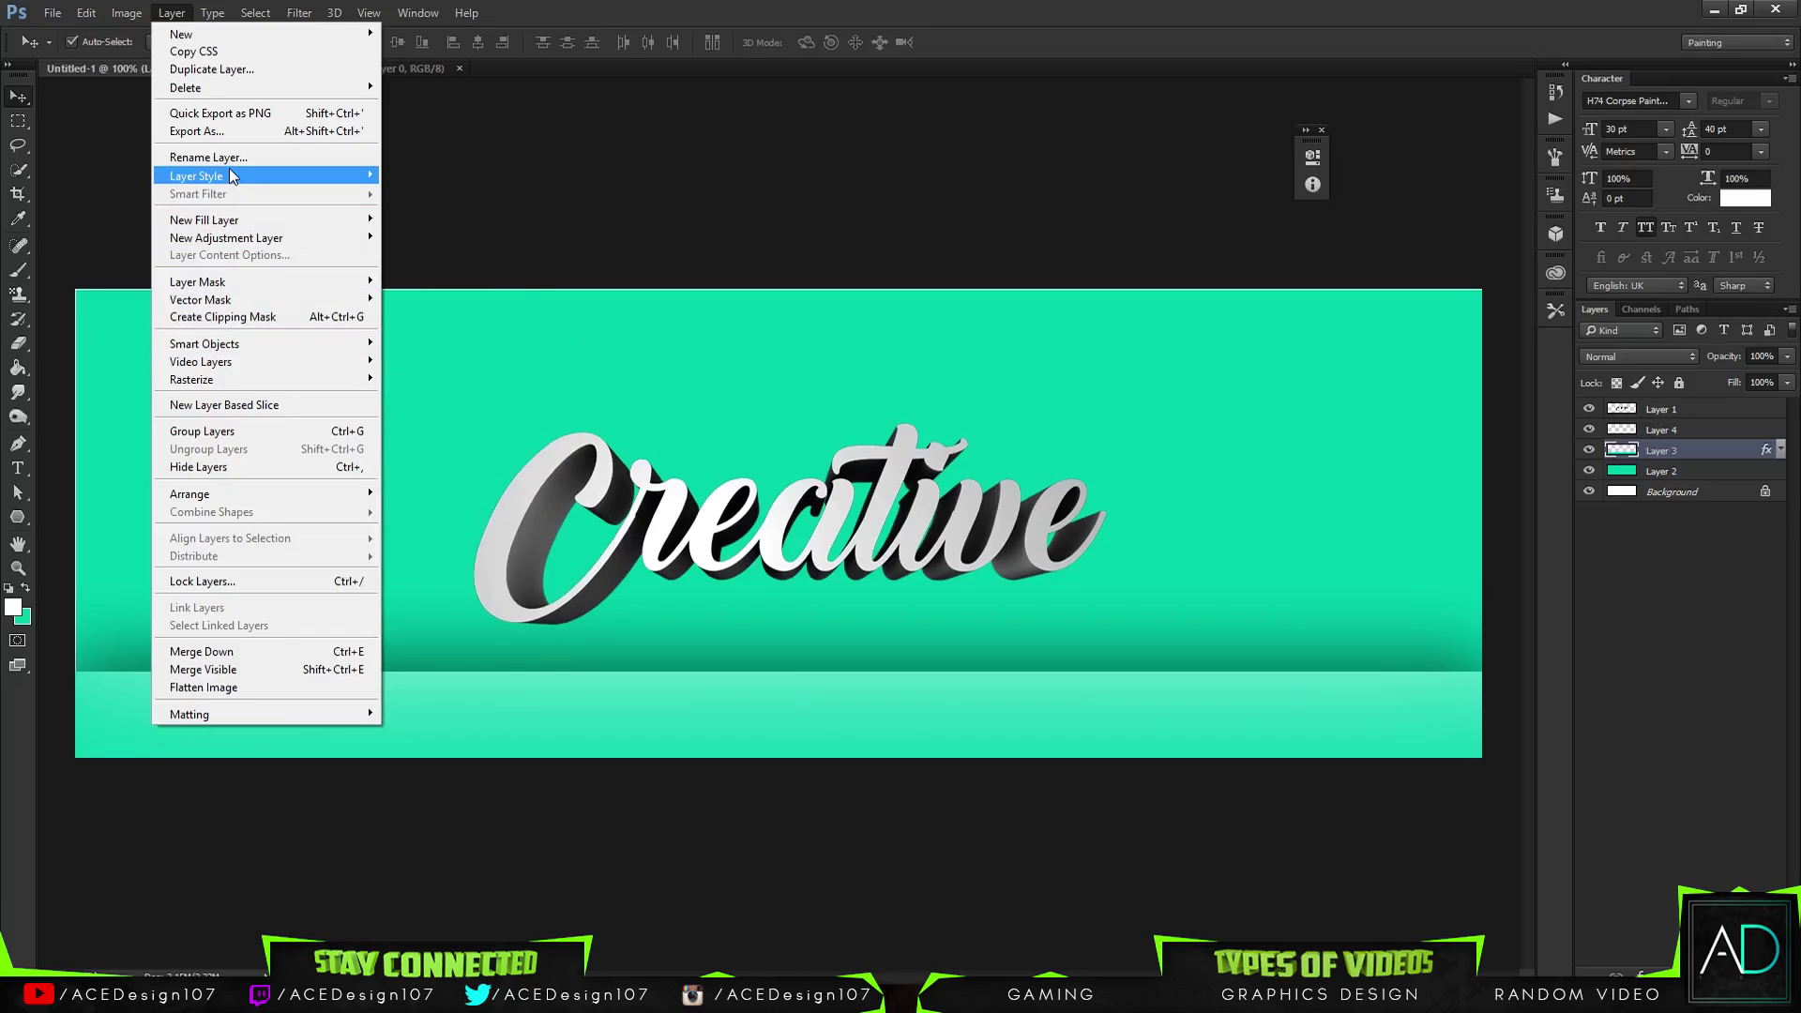
mouse_move(251, 13)
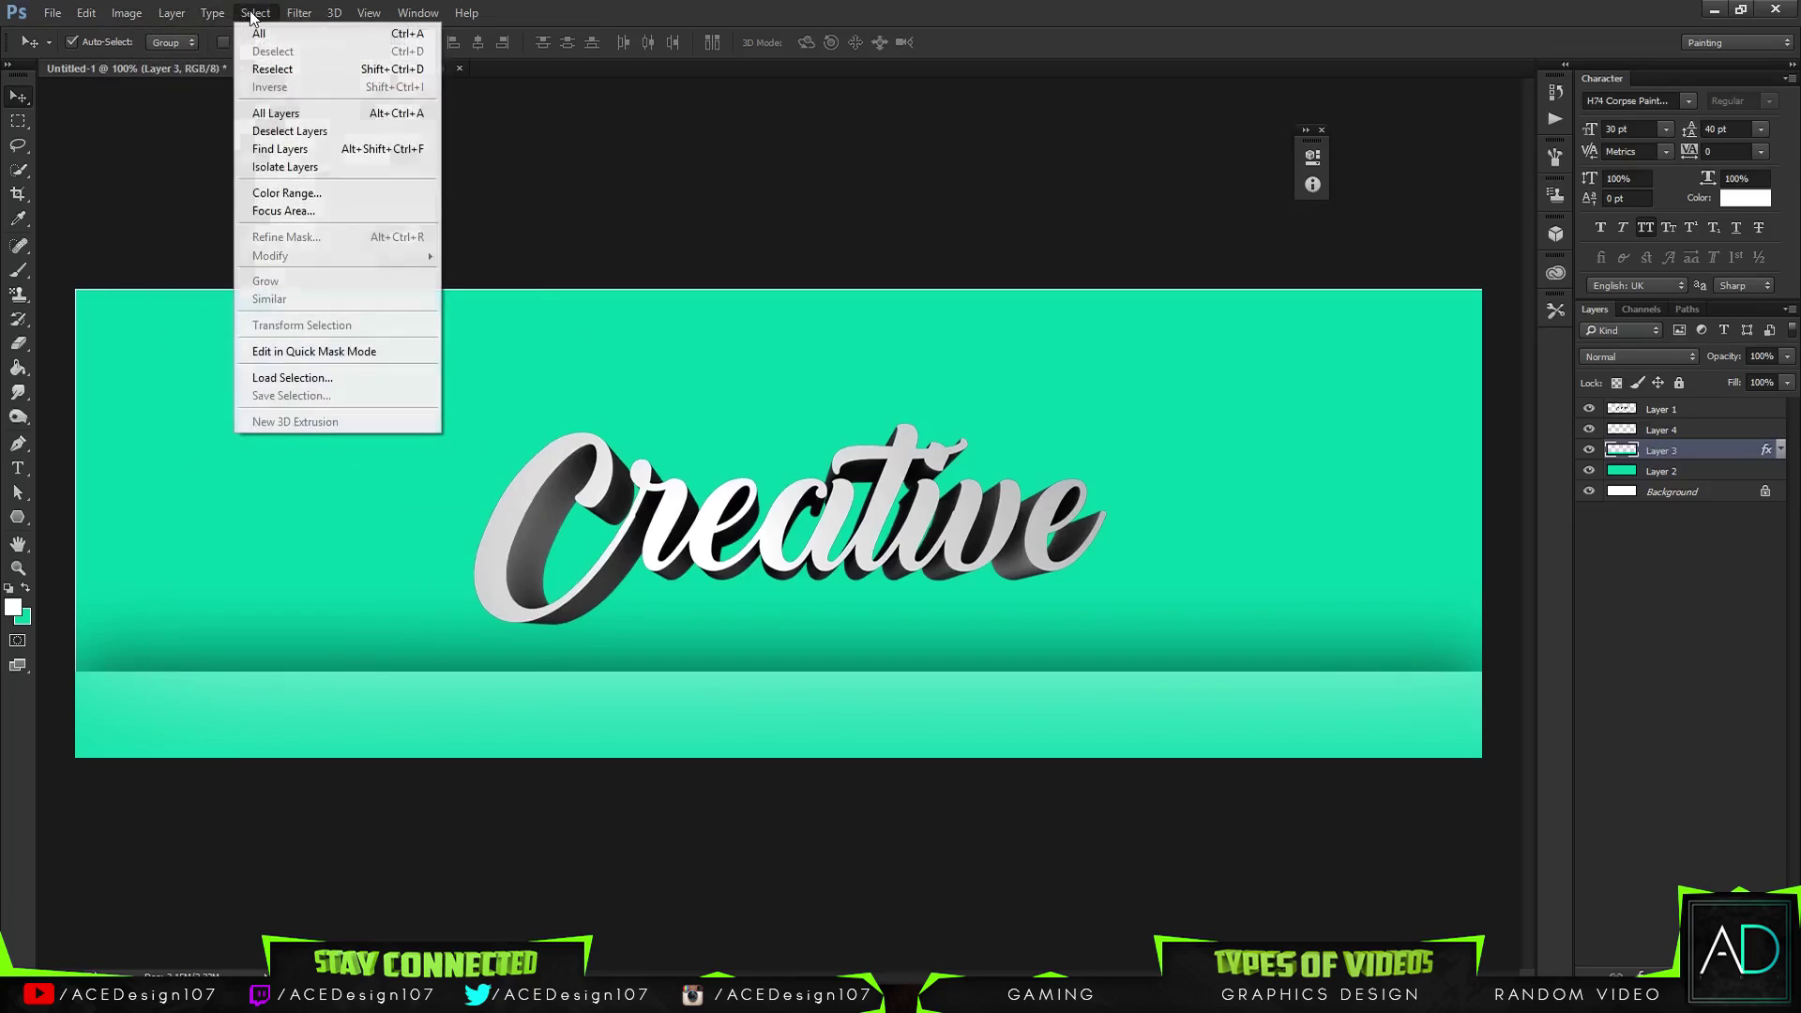
right_click(1680, 452)
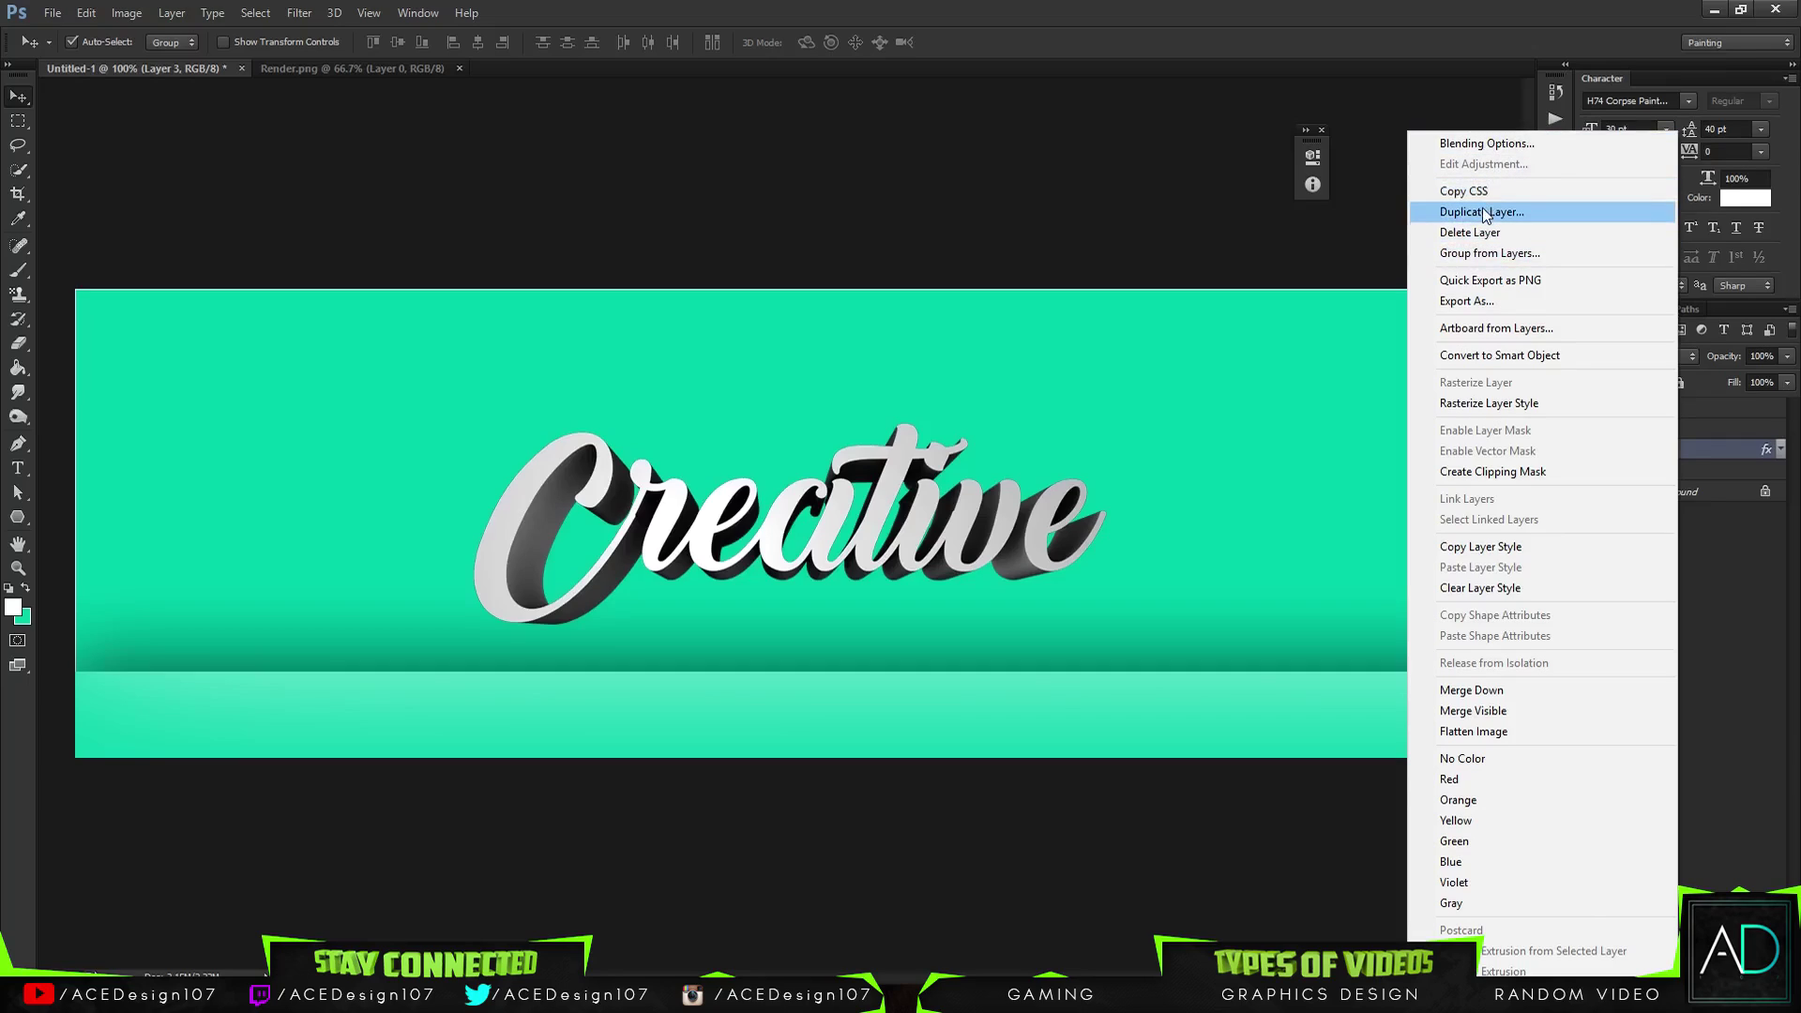
click(1679, 475)
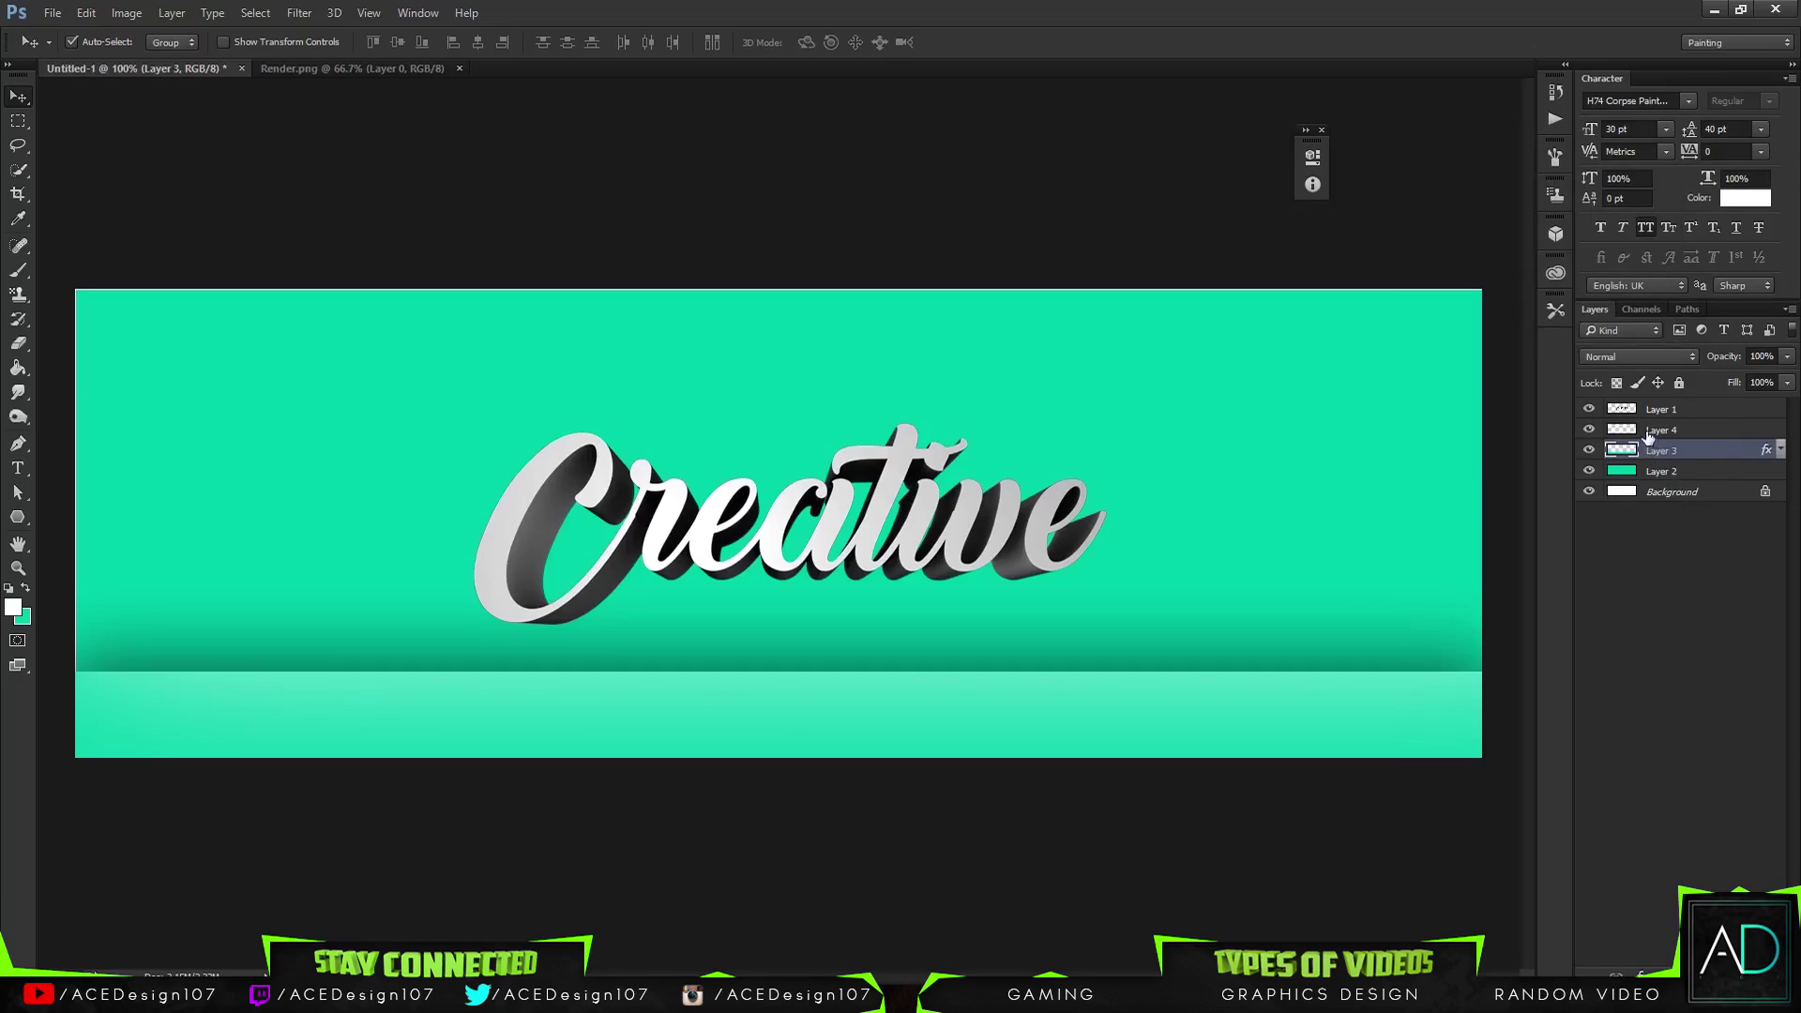
Lower the opacity of the white highlight on Layer 4 to about 48%
click(1669, 431)
drag(1787, 356, 1722, 378)
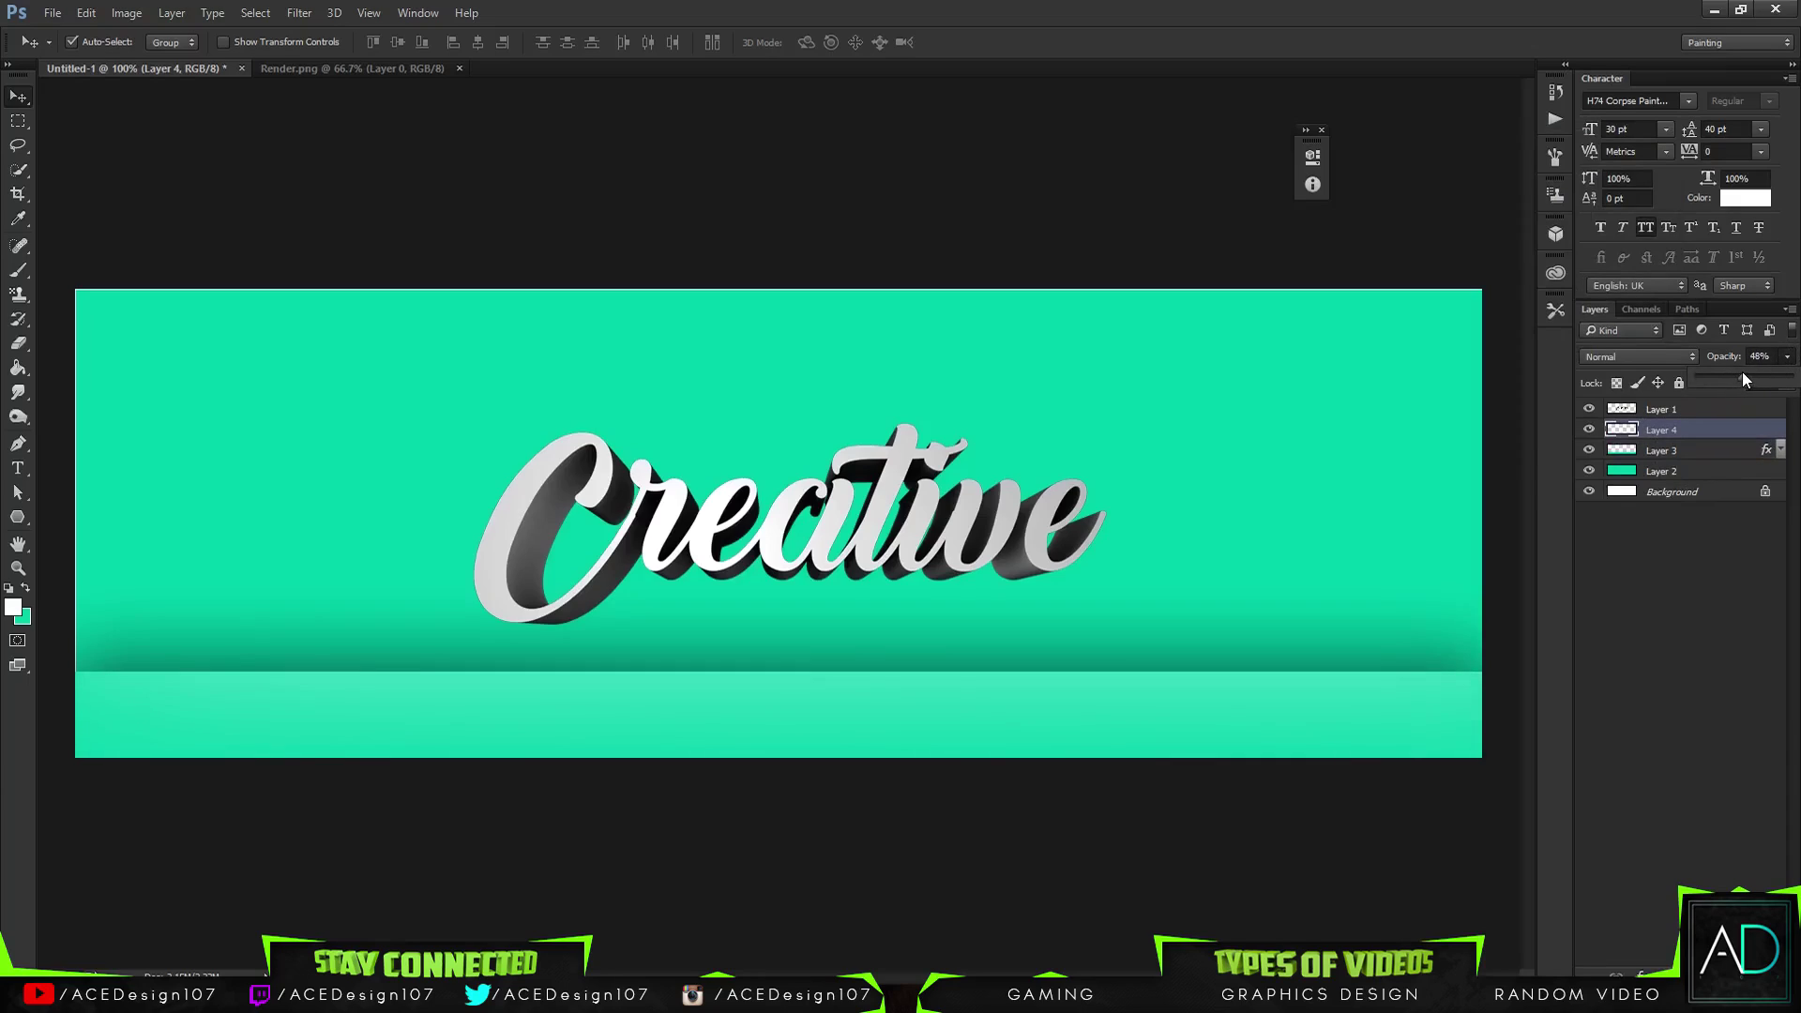
click(1670, 450)
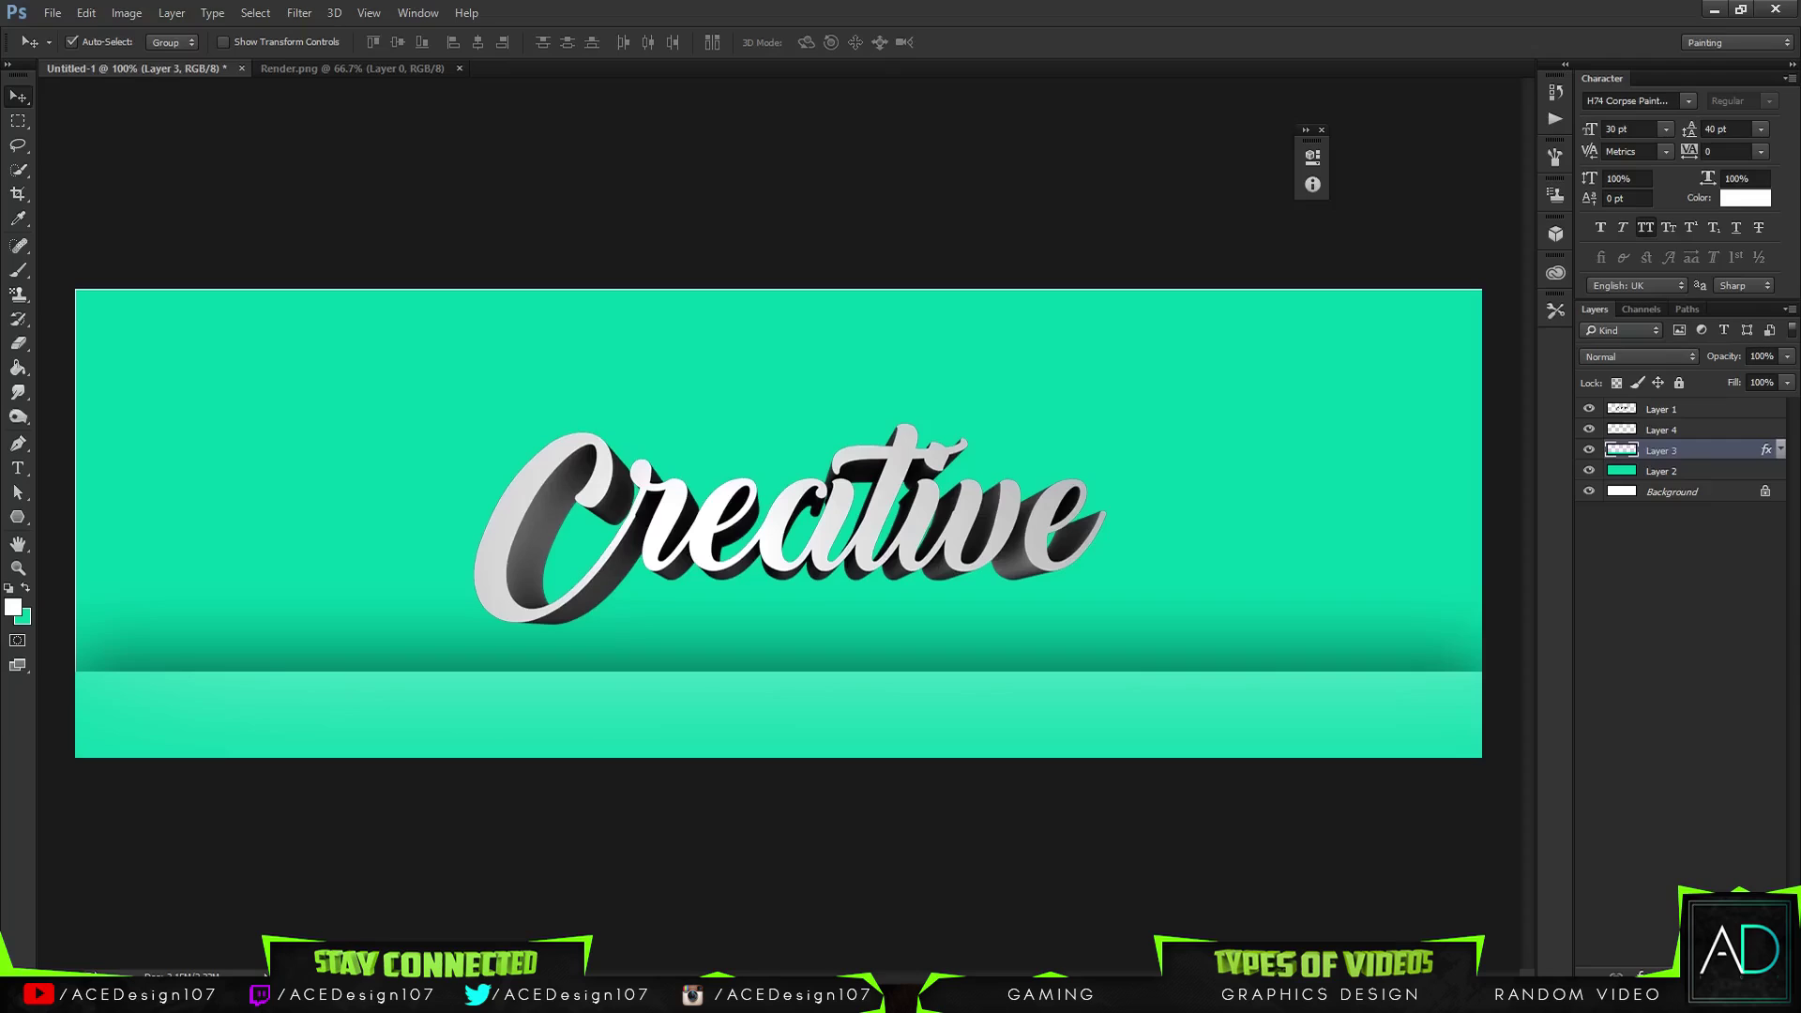
key(e)
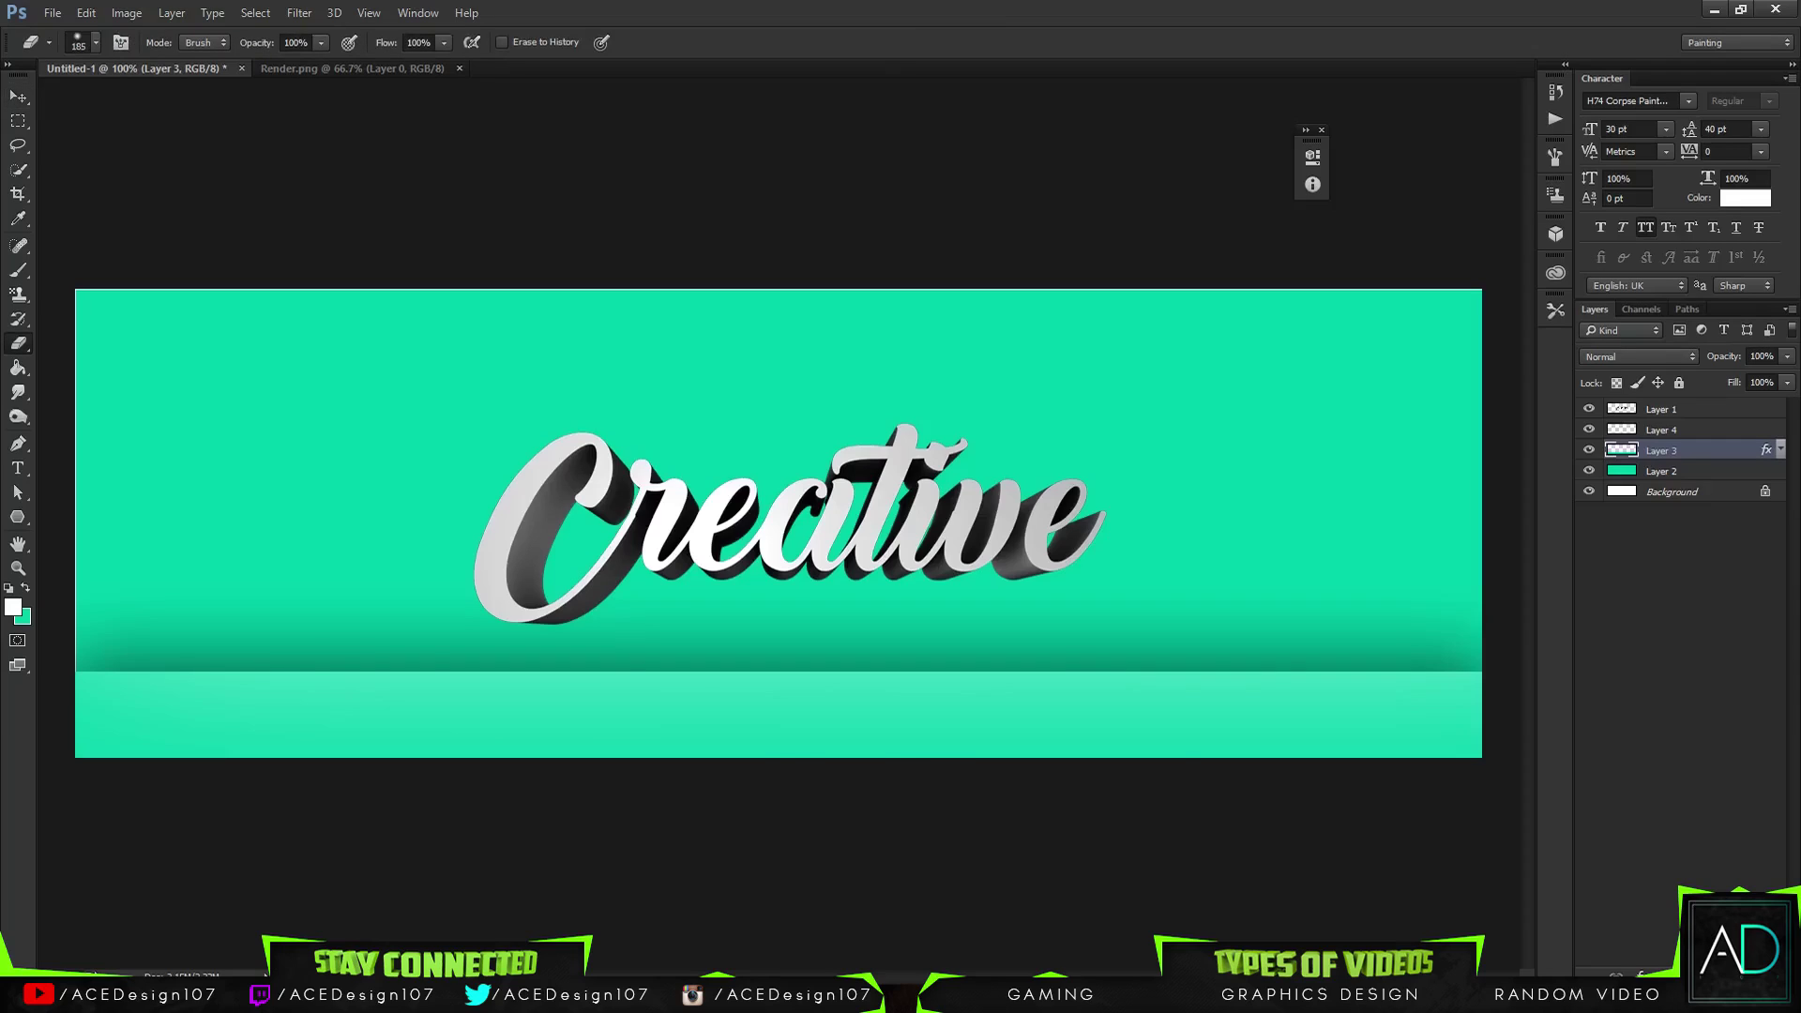
key(ctrl+plus)
key(ctrl+plus)
scroll(563, 764, down, 3)
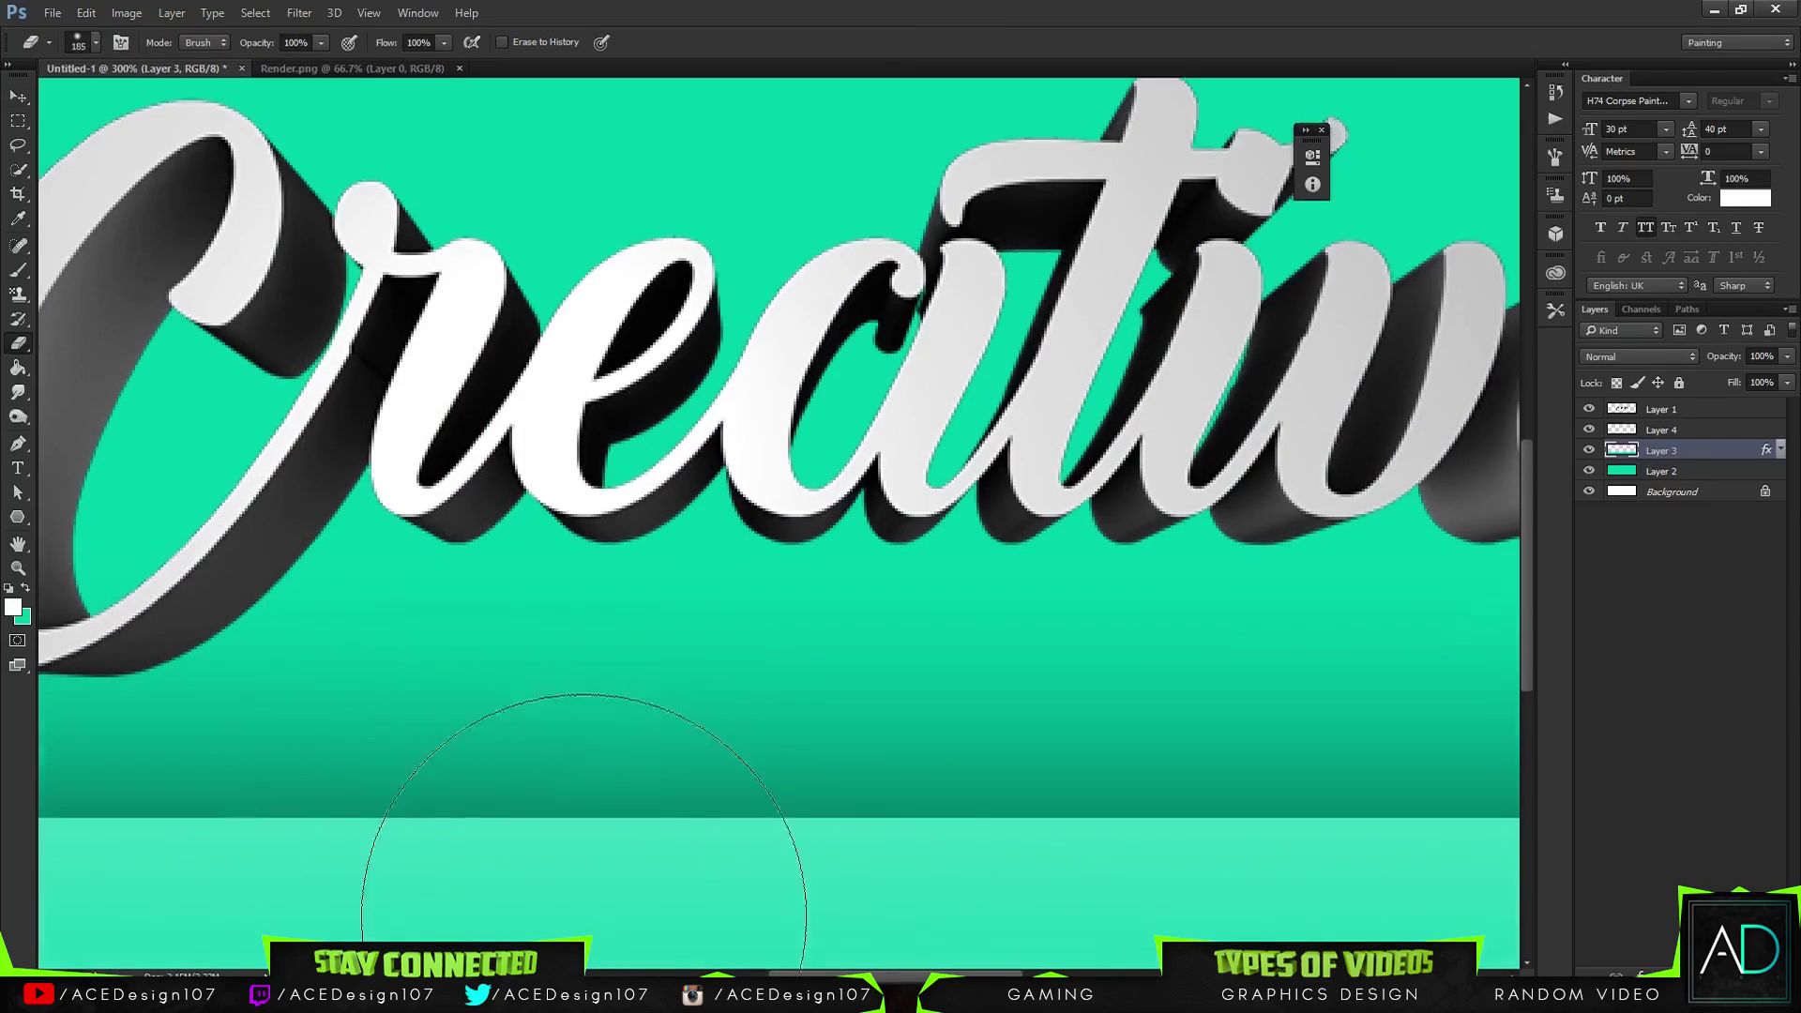
click(291, 14)
mouse_move(507, 220)
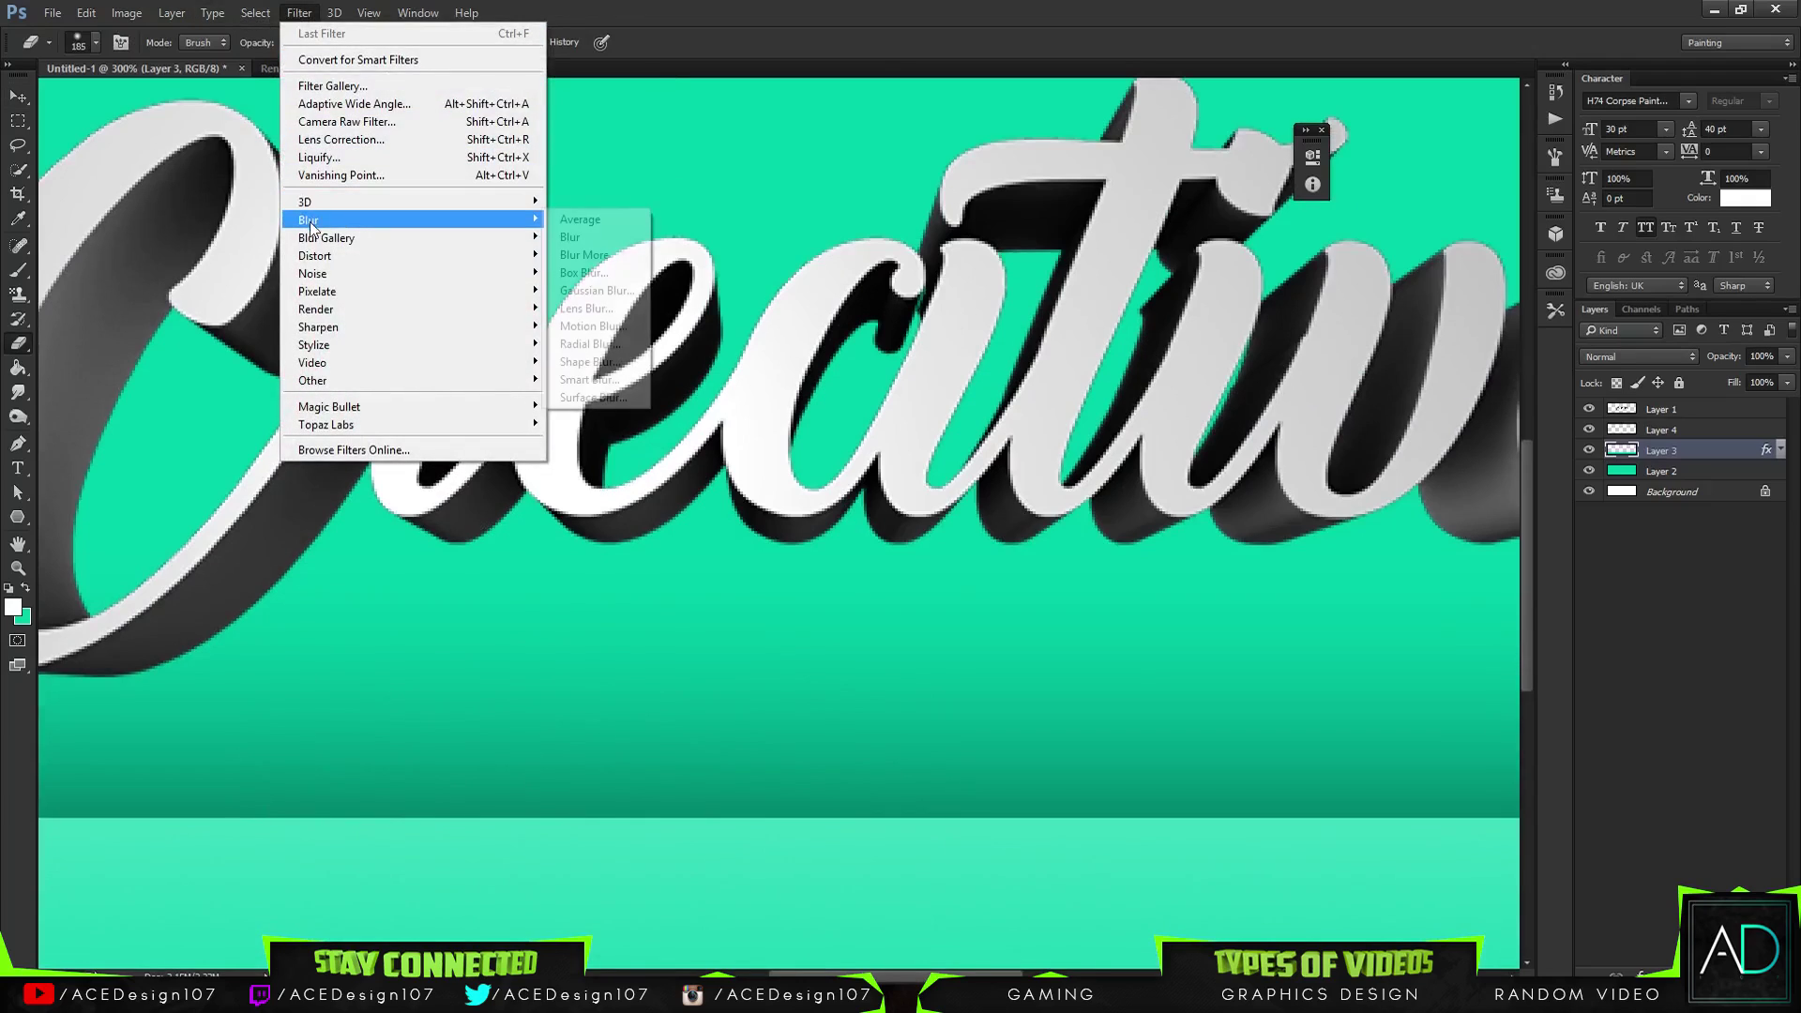
click(568, 292)
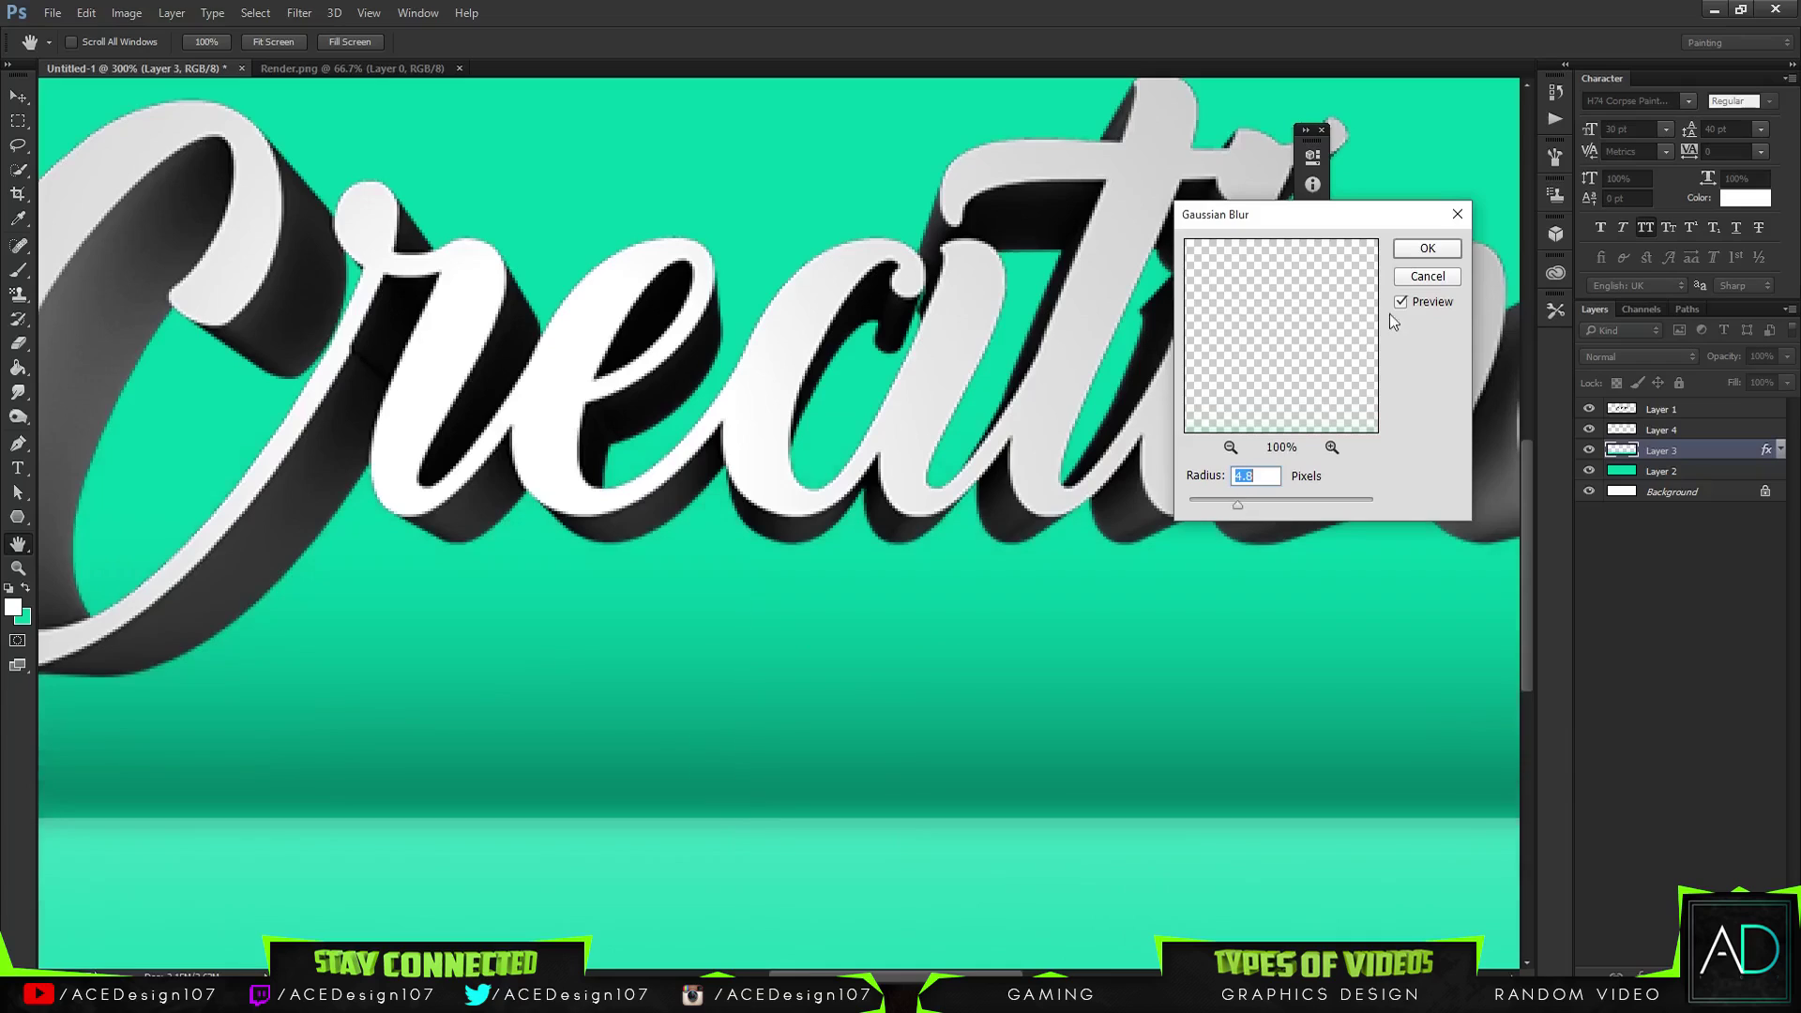
click(1432, 271)
Rasterize the layer style of Layer 3 and try a smaller-radius Gaussian Blur on it
right_click(1670, 451)
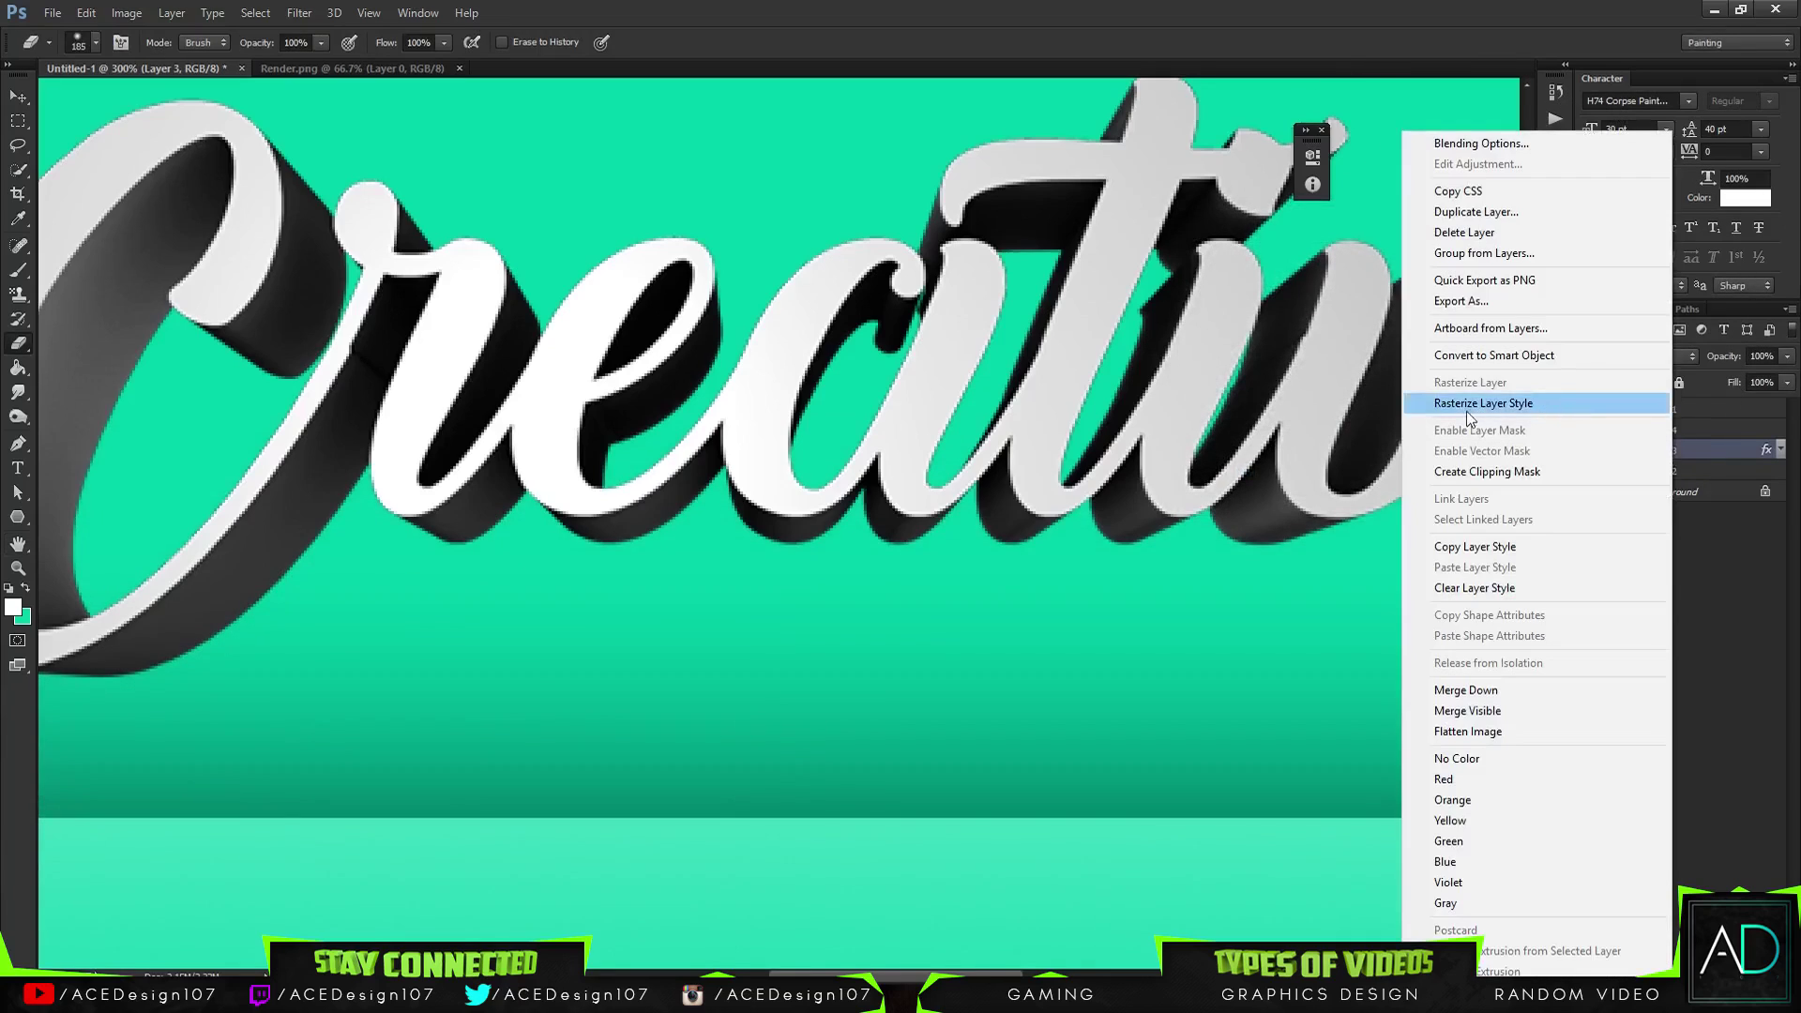
click(1484, 403)
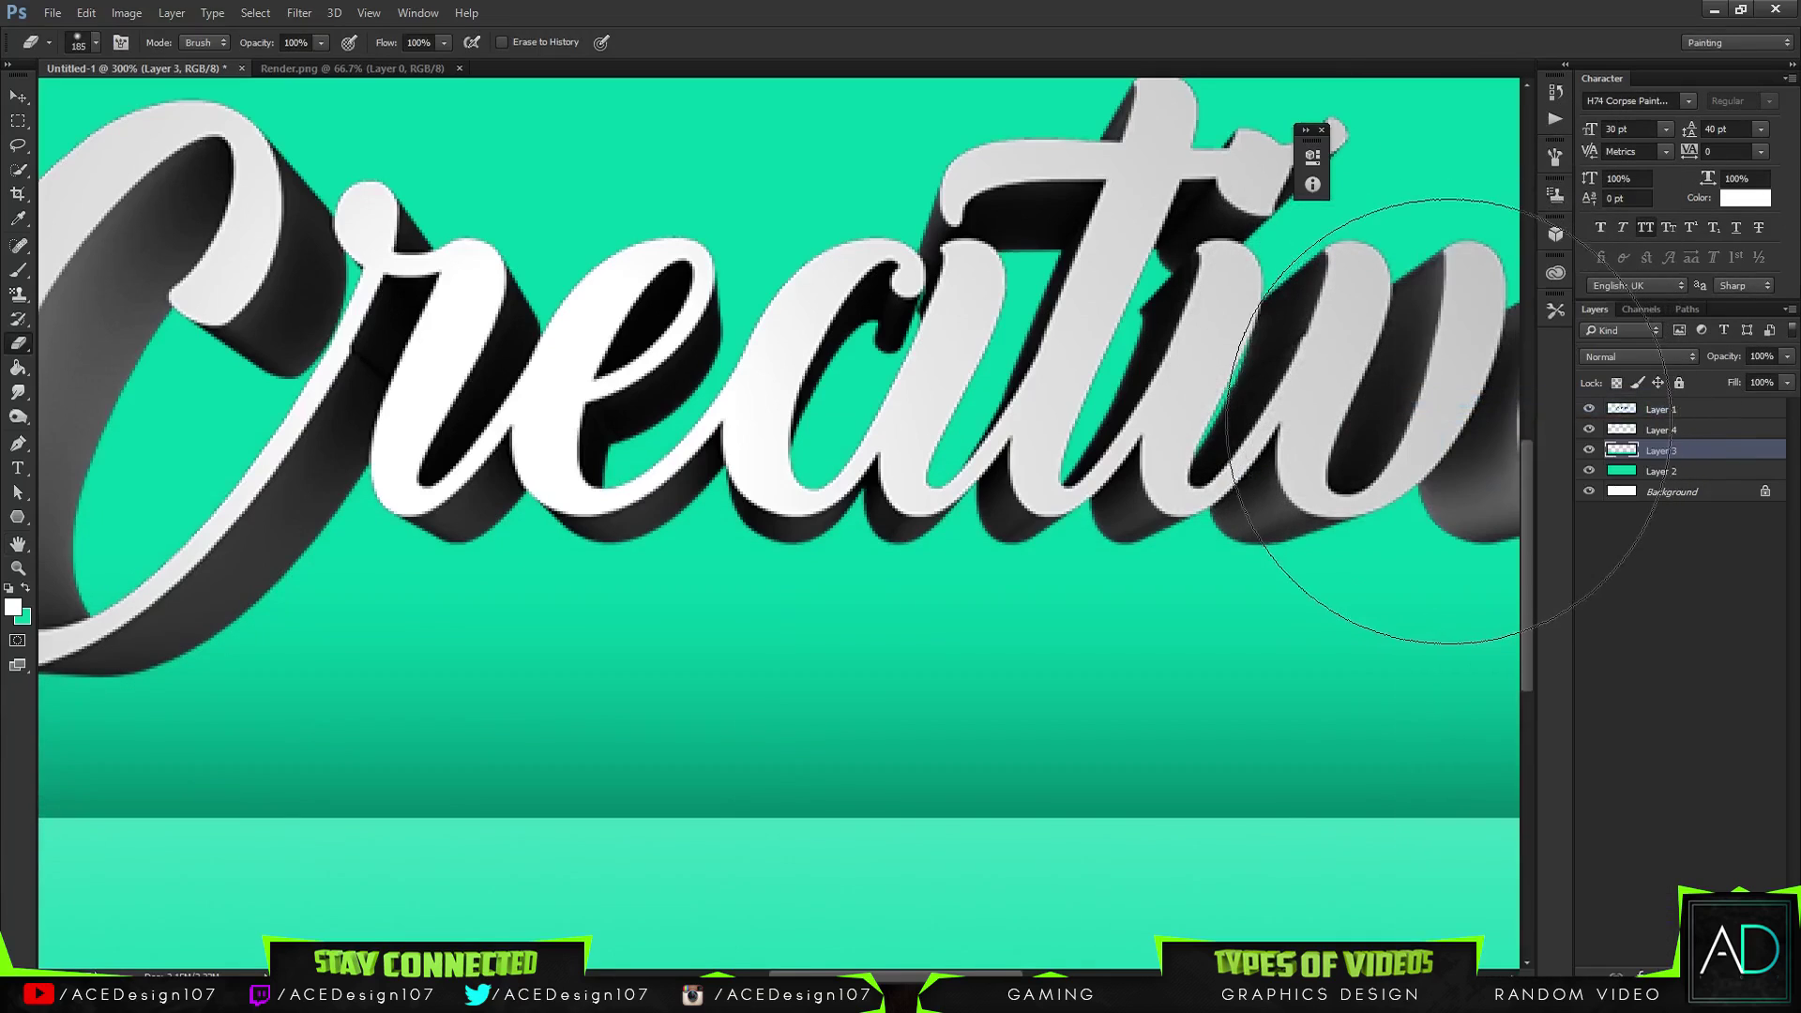
click(299, 12)
mouse_move(319, 219)
click(591, 291)
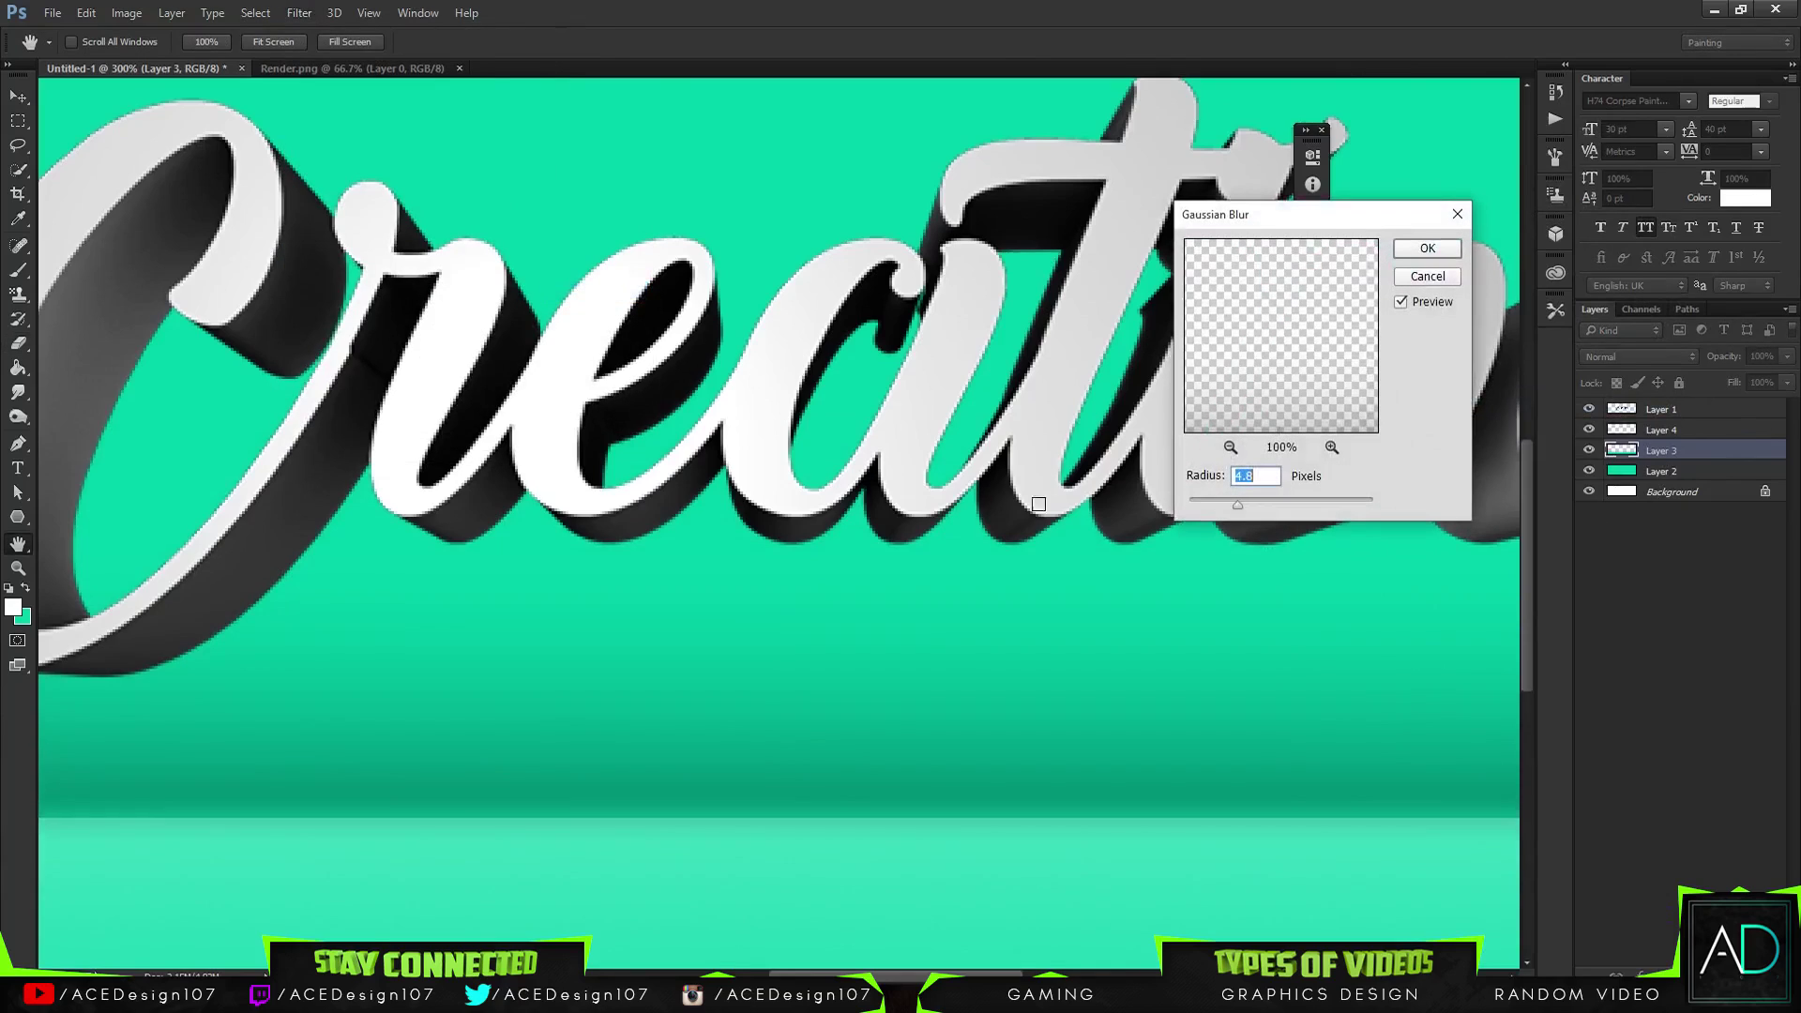
mouse_move(1241, 501)
mouse_down()
mouse_move(1289, 507)
mouse_move(1210, 495)
mouse_up()
key(Return)
Try erasing part of the shadow above the floor strip on Layer 3 with a soft eraser, and undo the stroke
key(e)
scroll(404, 844, down, 3)
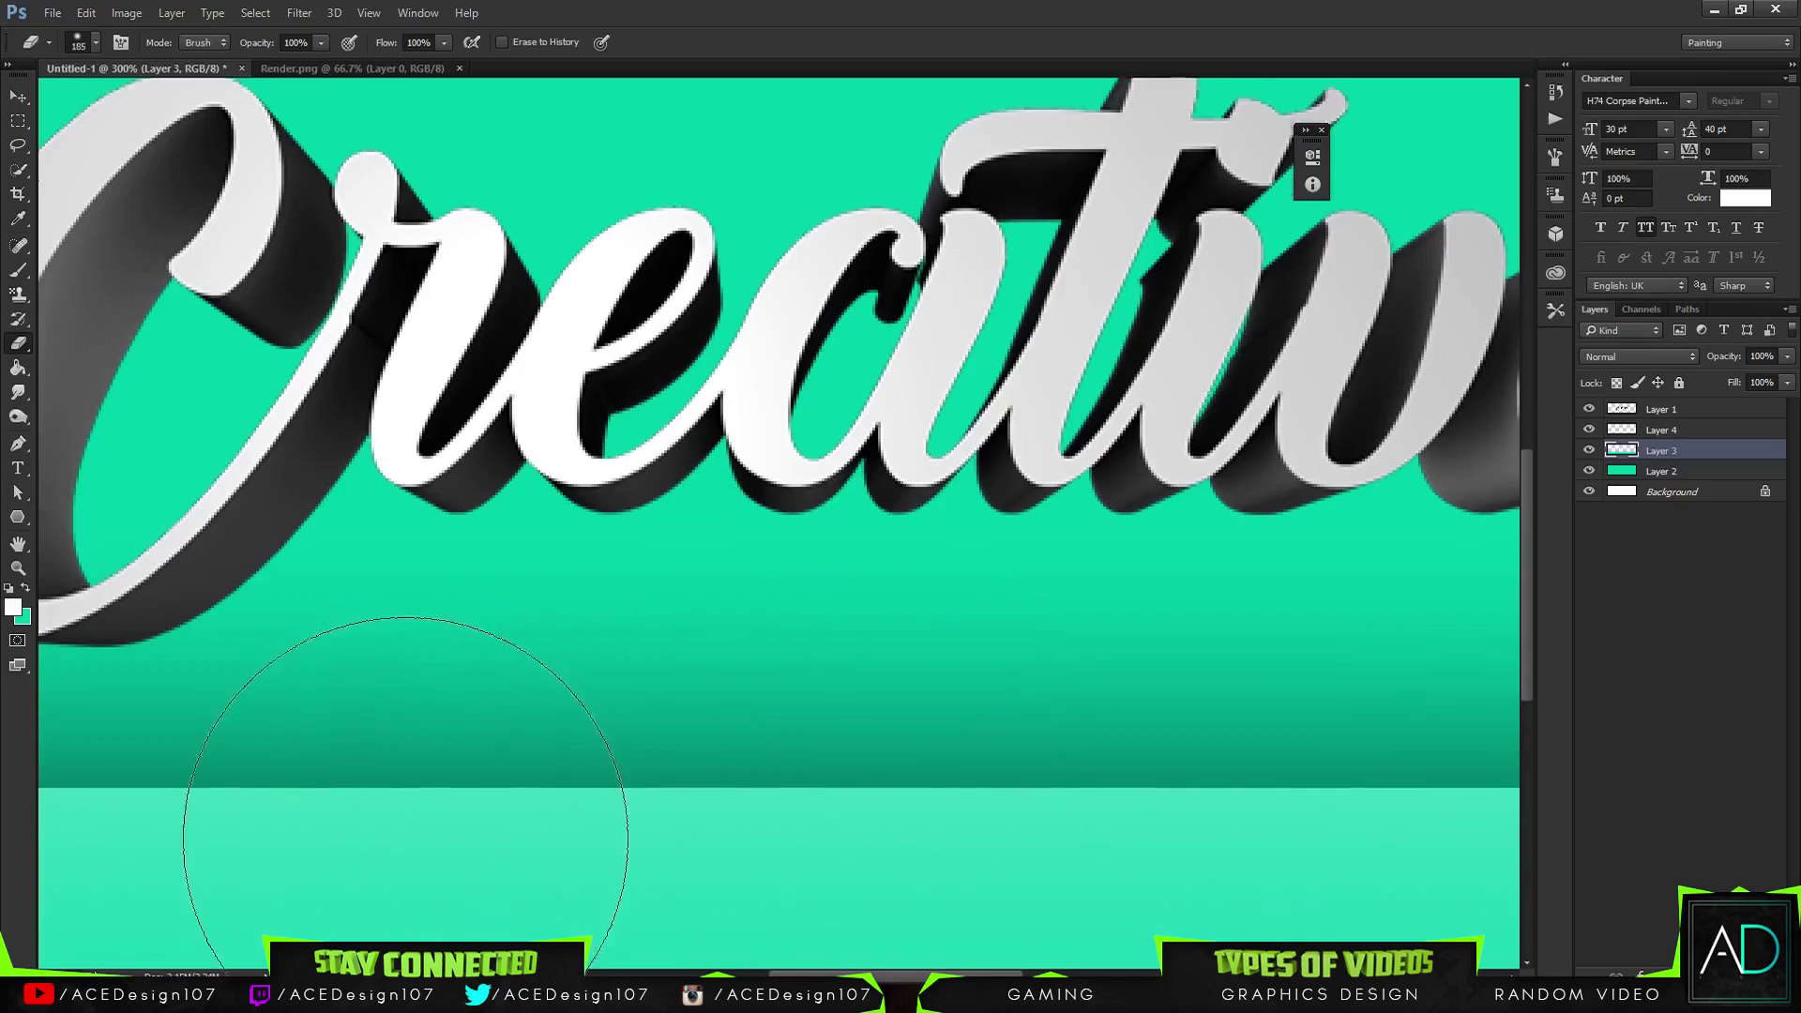
scroll(780, 858, down, 2)
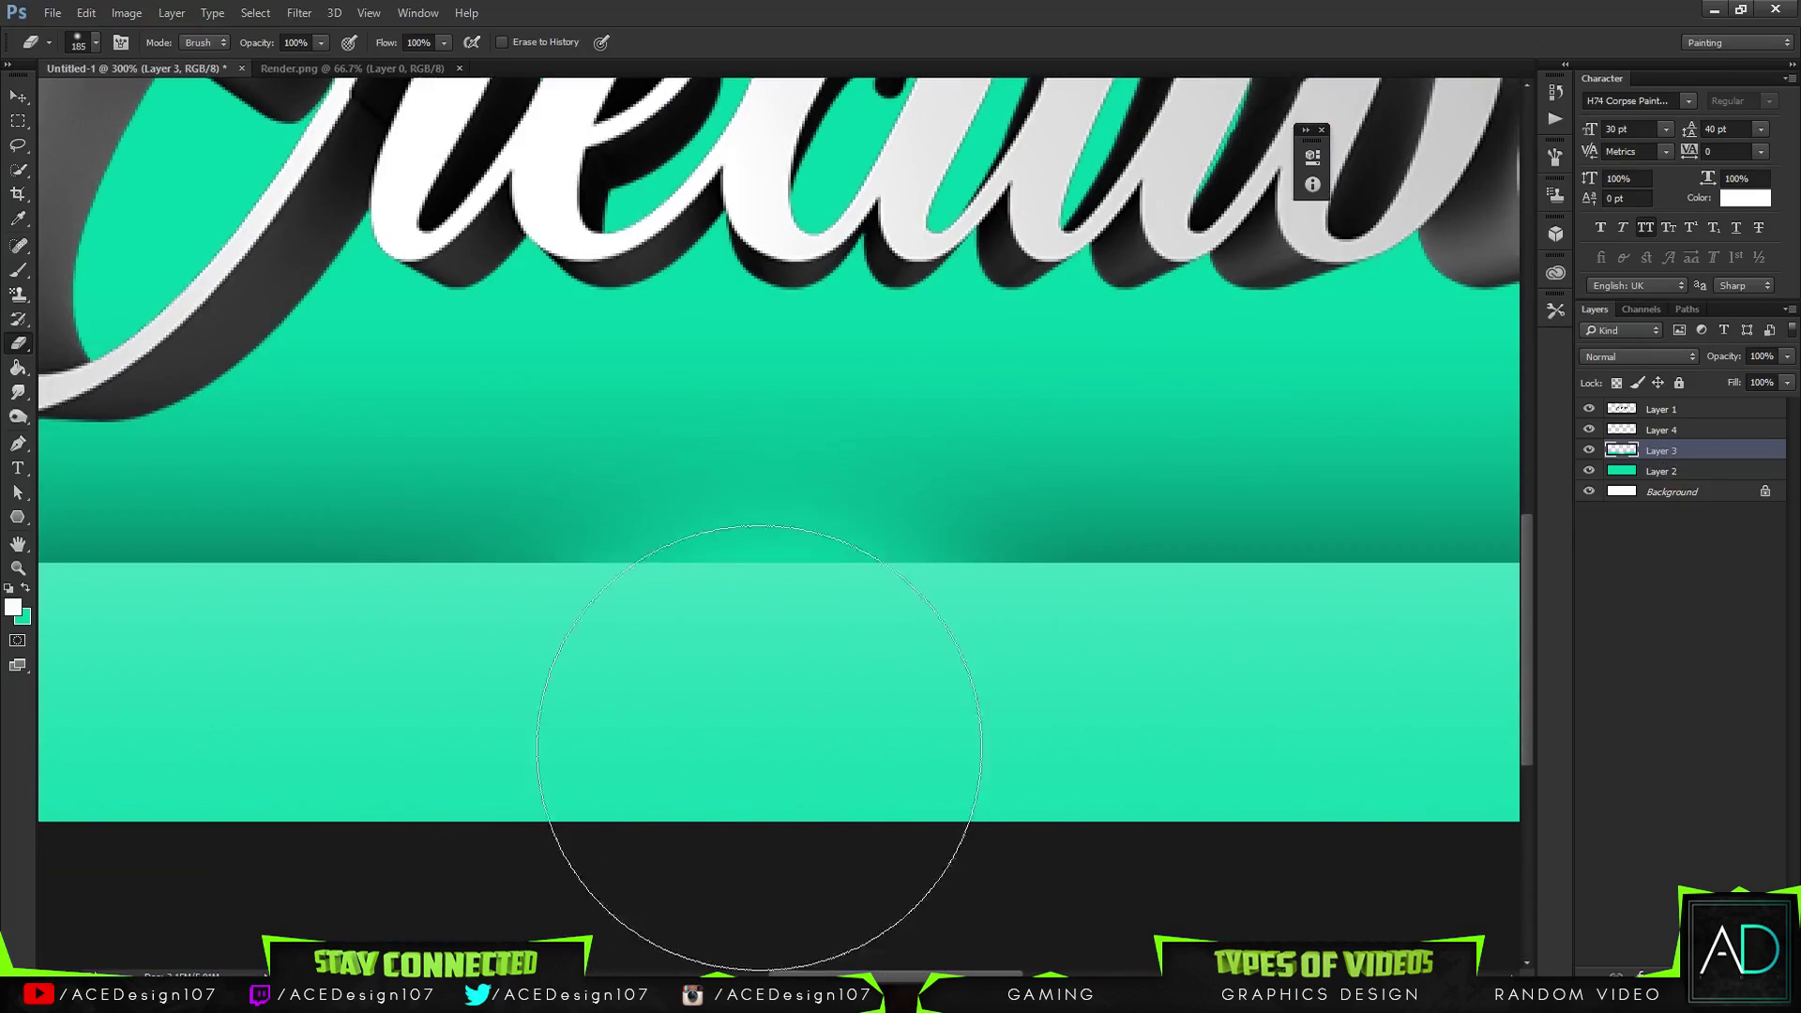
mouse_move(750, 713)
mouse_down()
mouse_move(768, 580)
mouse_move(728, 780)
mouse_move(727, 589)
mouse_up()
key(ctrl+z)
key(ctrl+0)
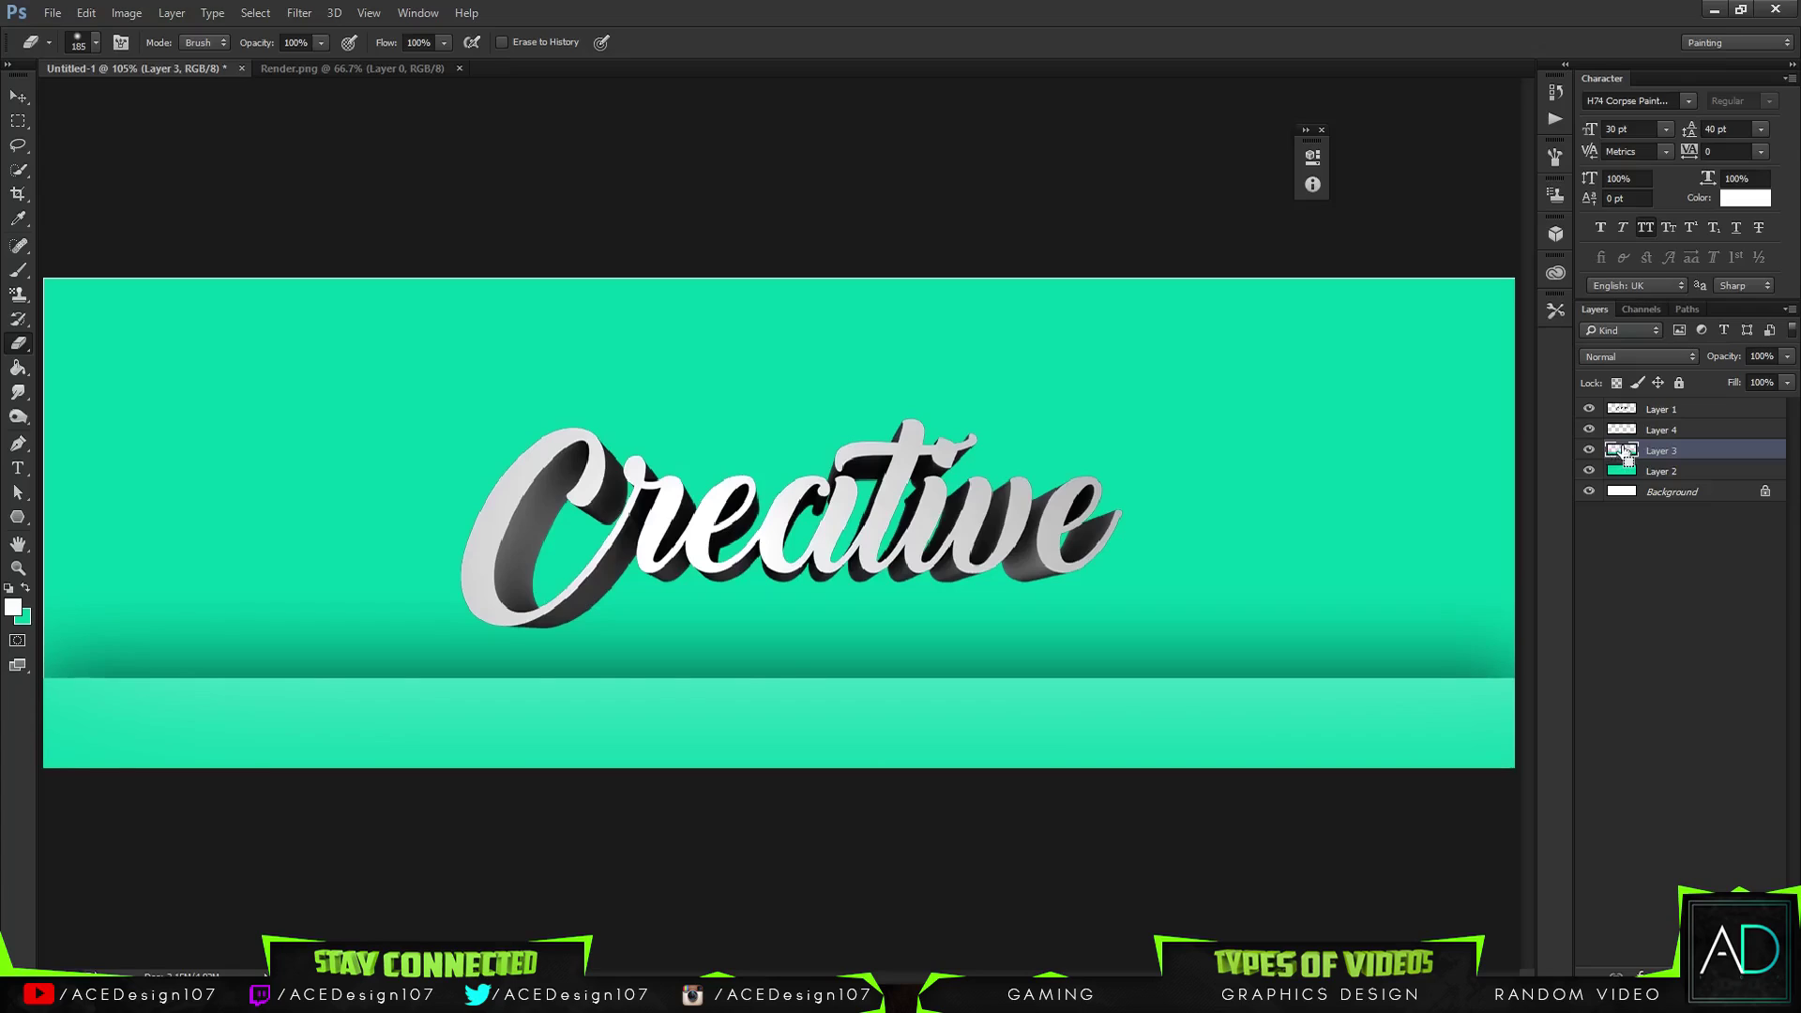
Replace Layer 3 with a new green-filled layer covering the same strip outline, reset the colours to black and white, and deselect
ctrl+click(1623, 455)
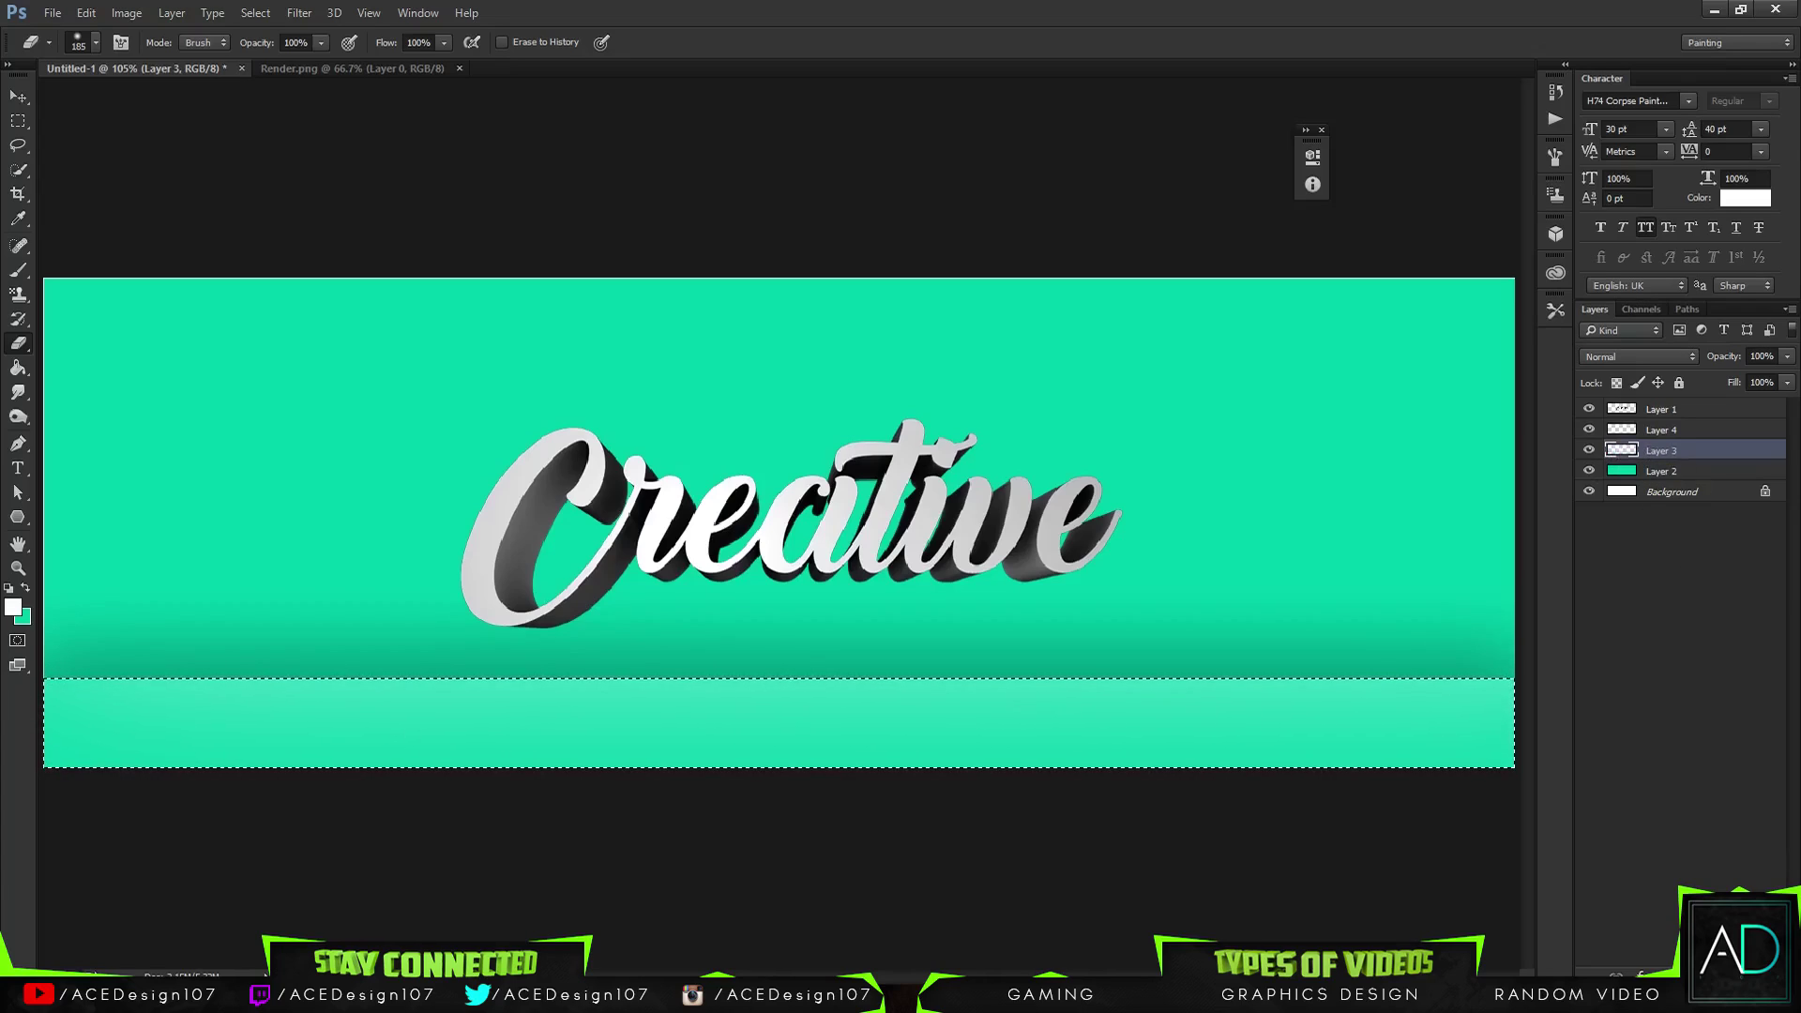
click(1776, 976)
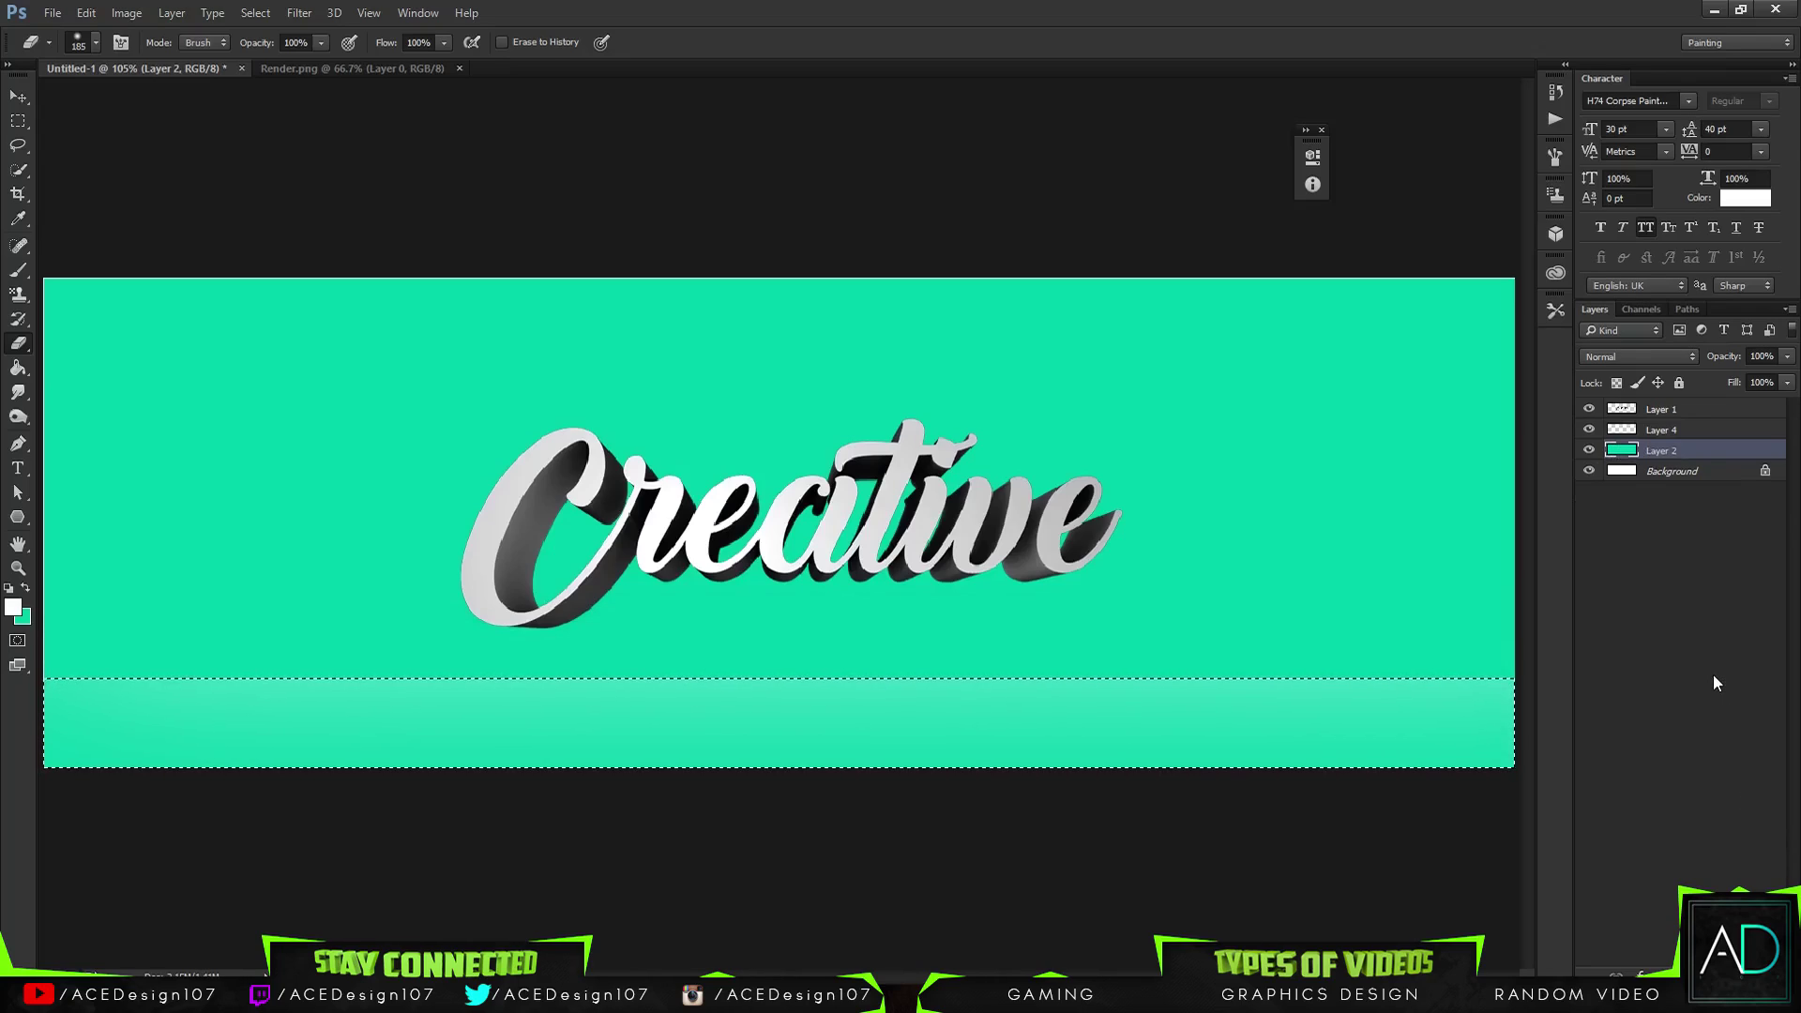
key(ctrl+shift+alt+n)
key(d)
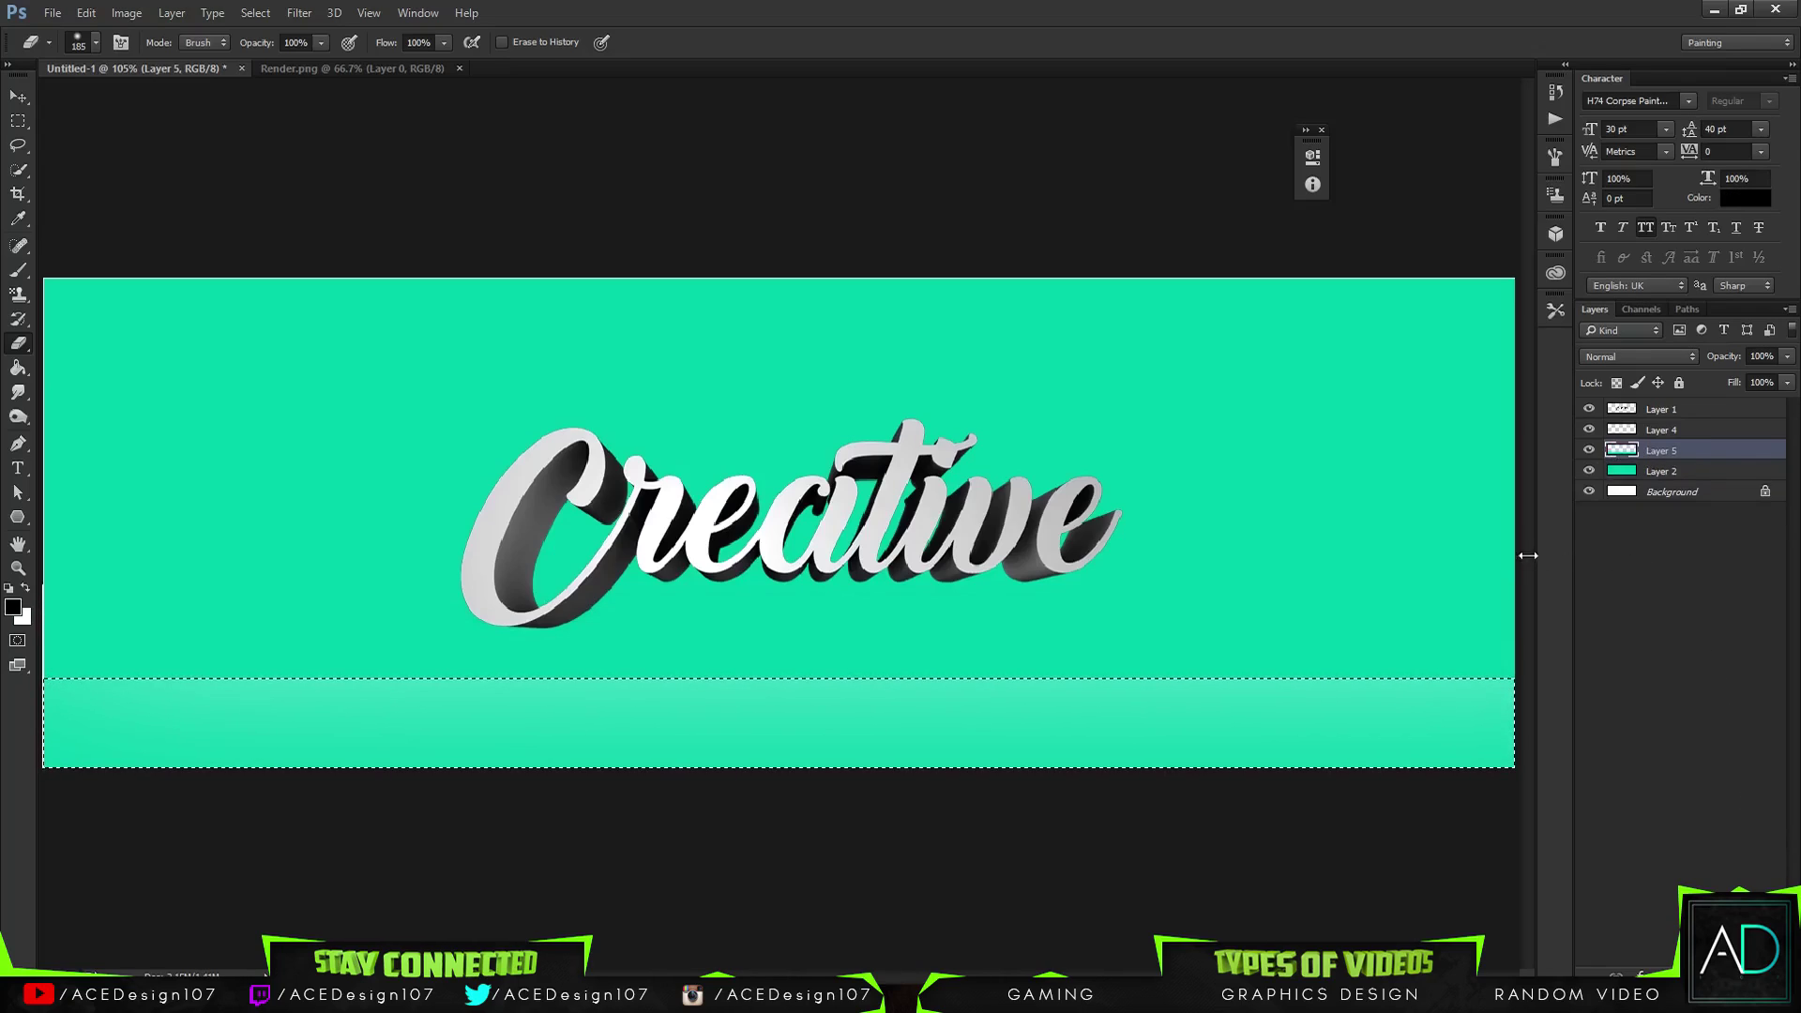
key(v)
key(ctrl+d)
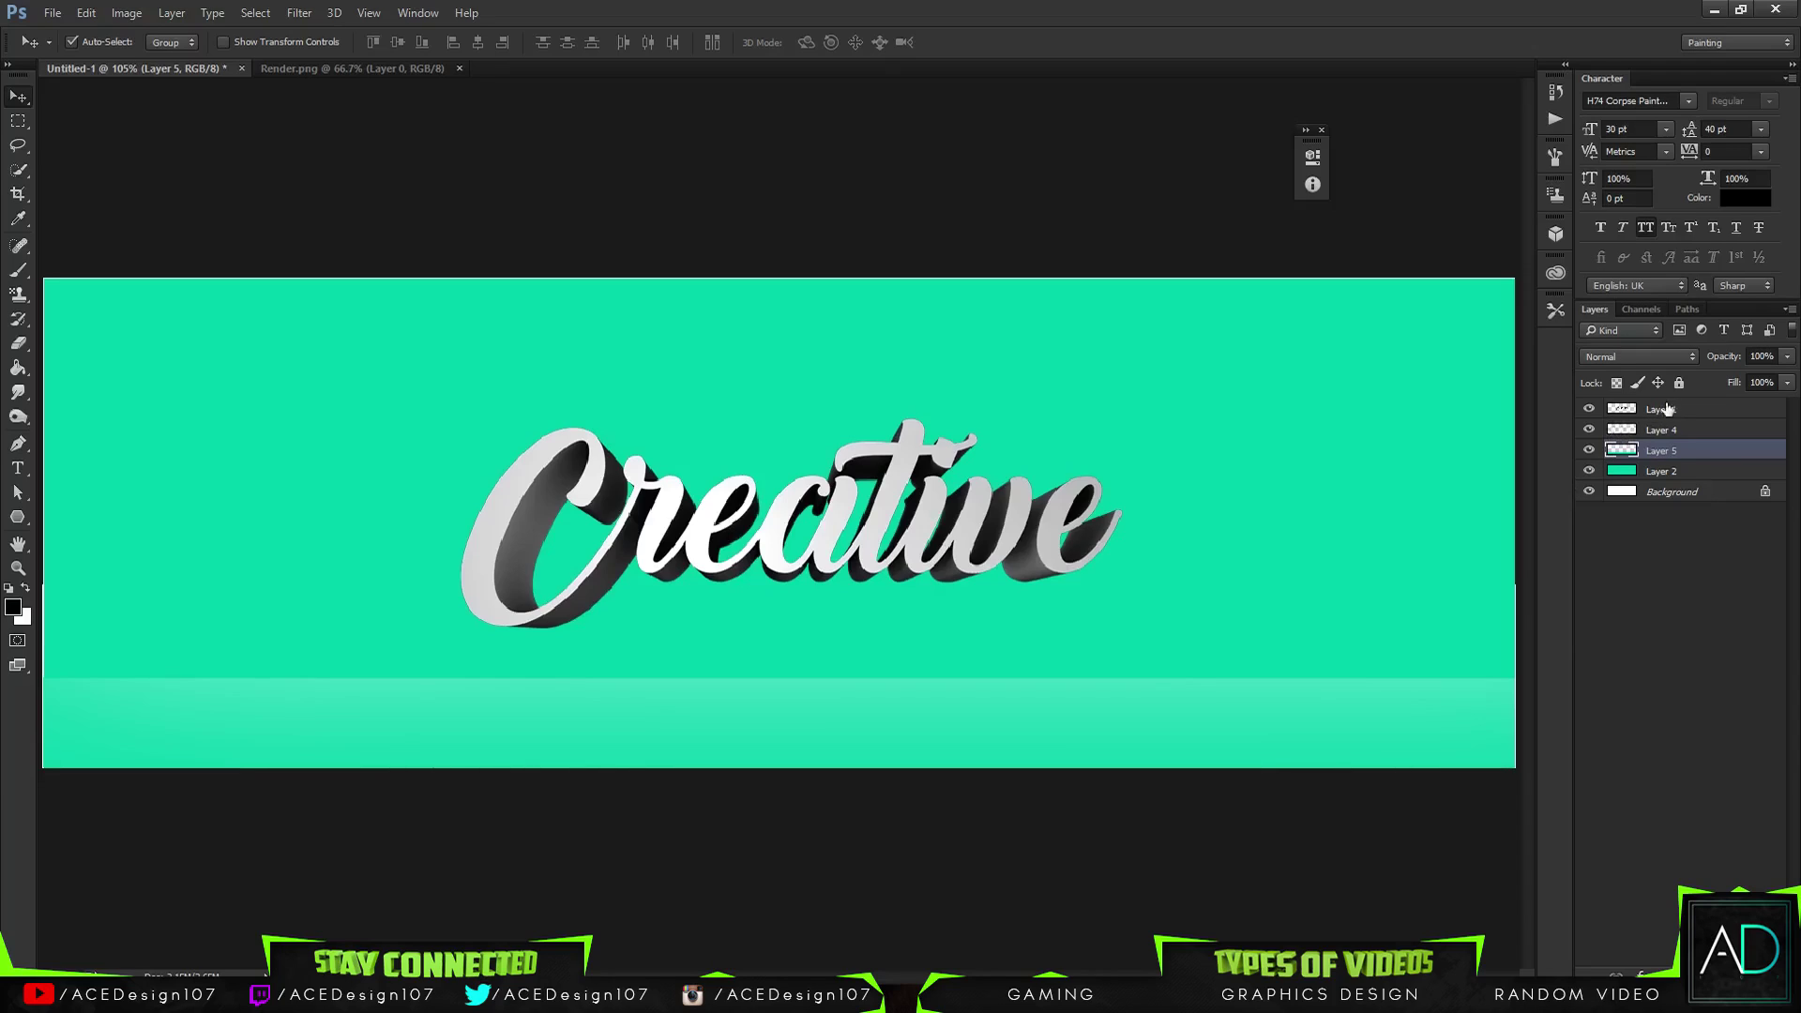
Apply a 5.9-pixel Gaussian Blur to the green strip on Layer 5 and check it by toggling Layer 2's visibility
right_click(1657, 453)
click(305, 11)
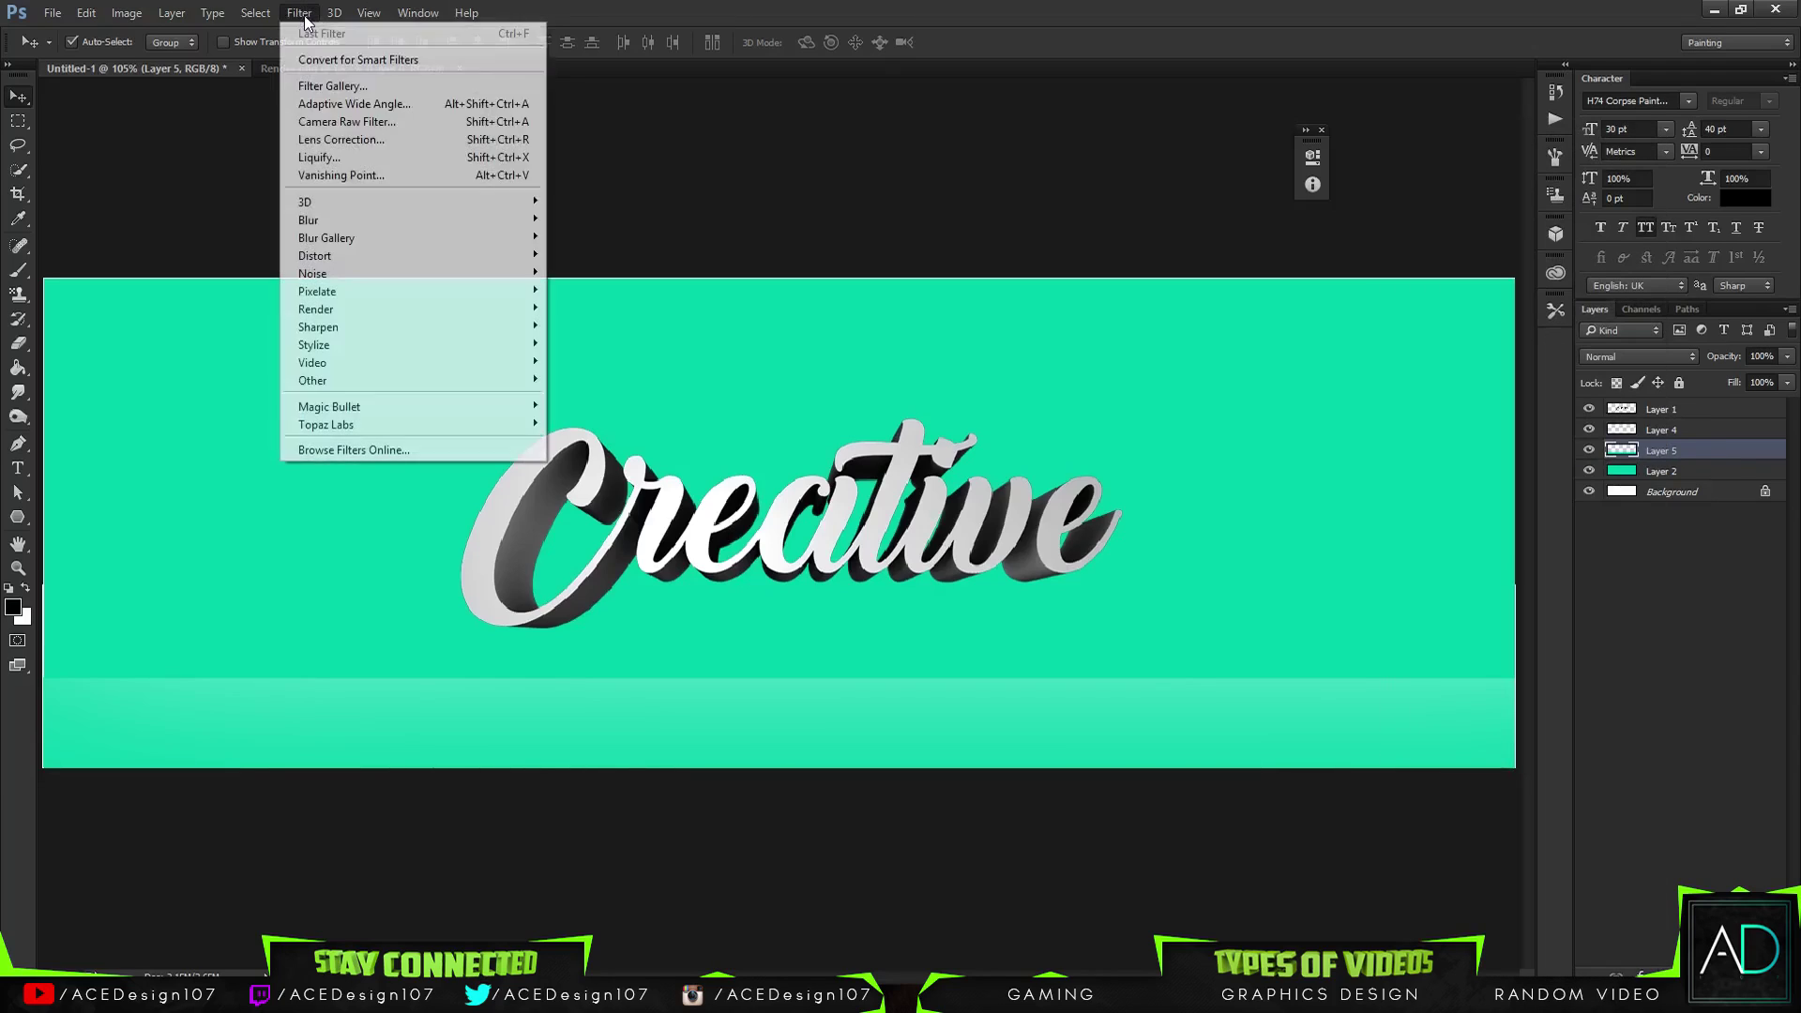
mouse_move(314, 220)
click(608, 294)
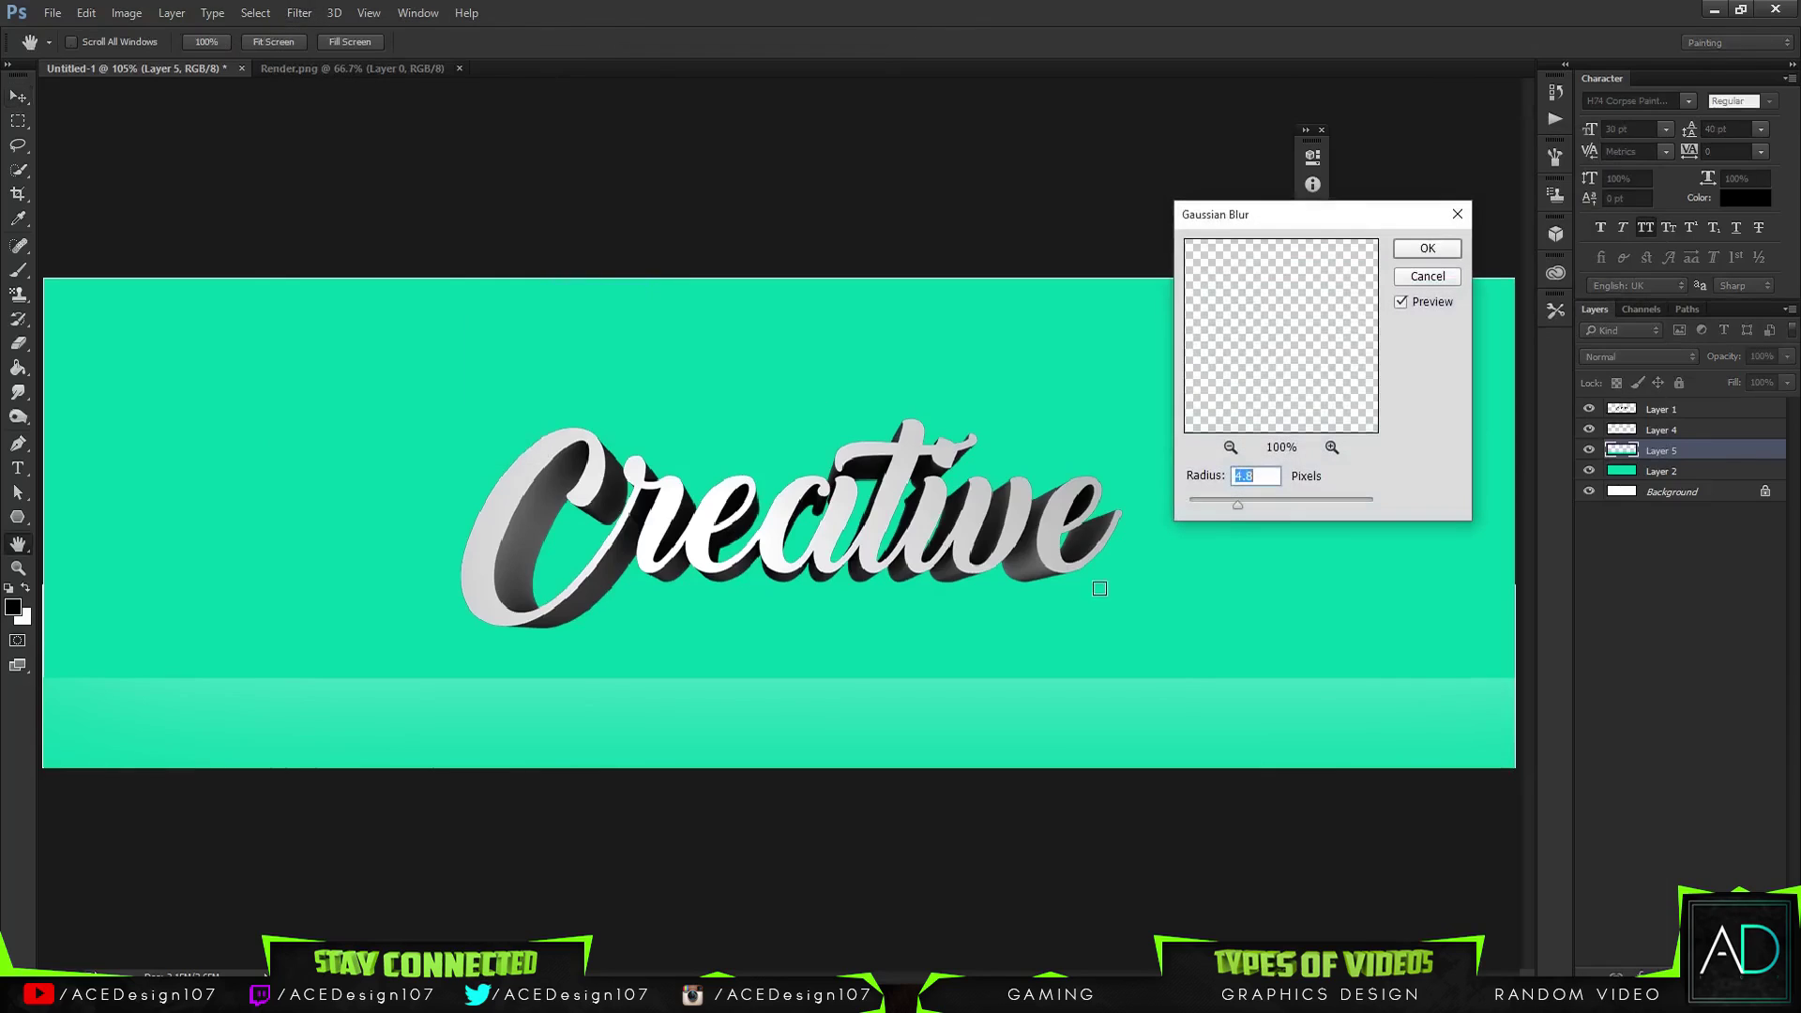
click(1427, 248)
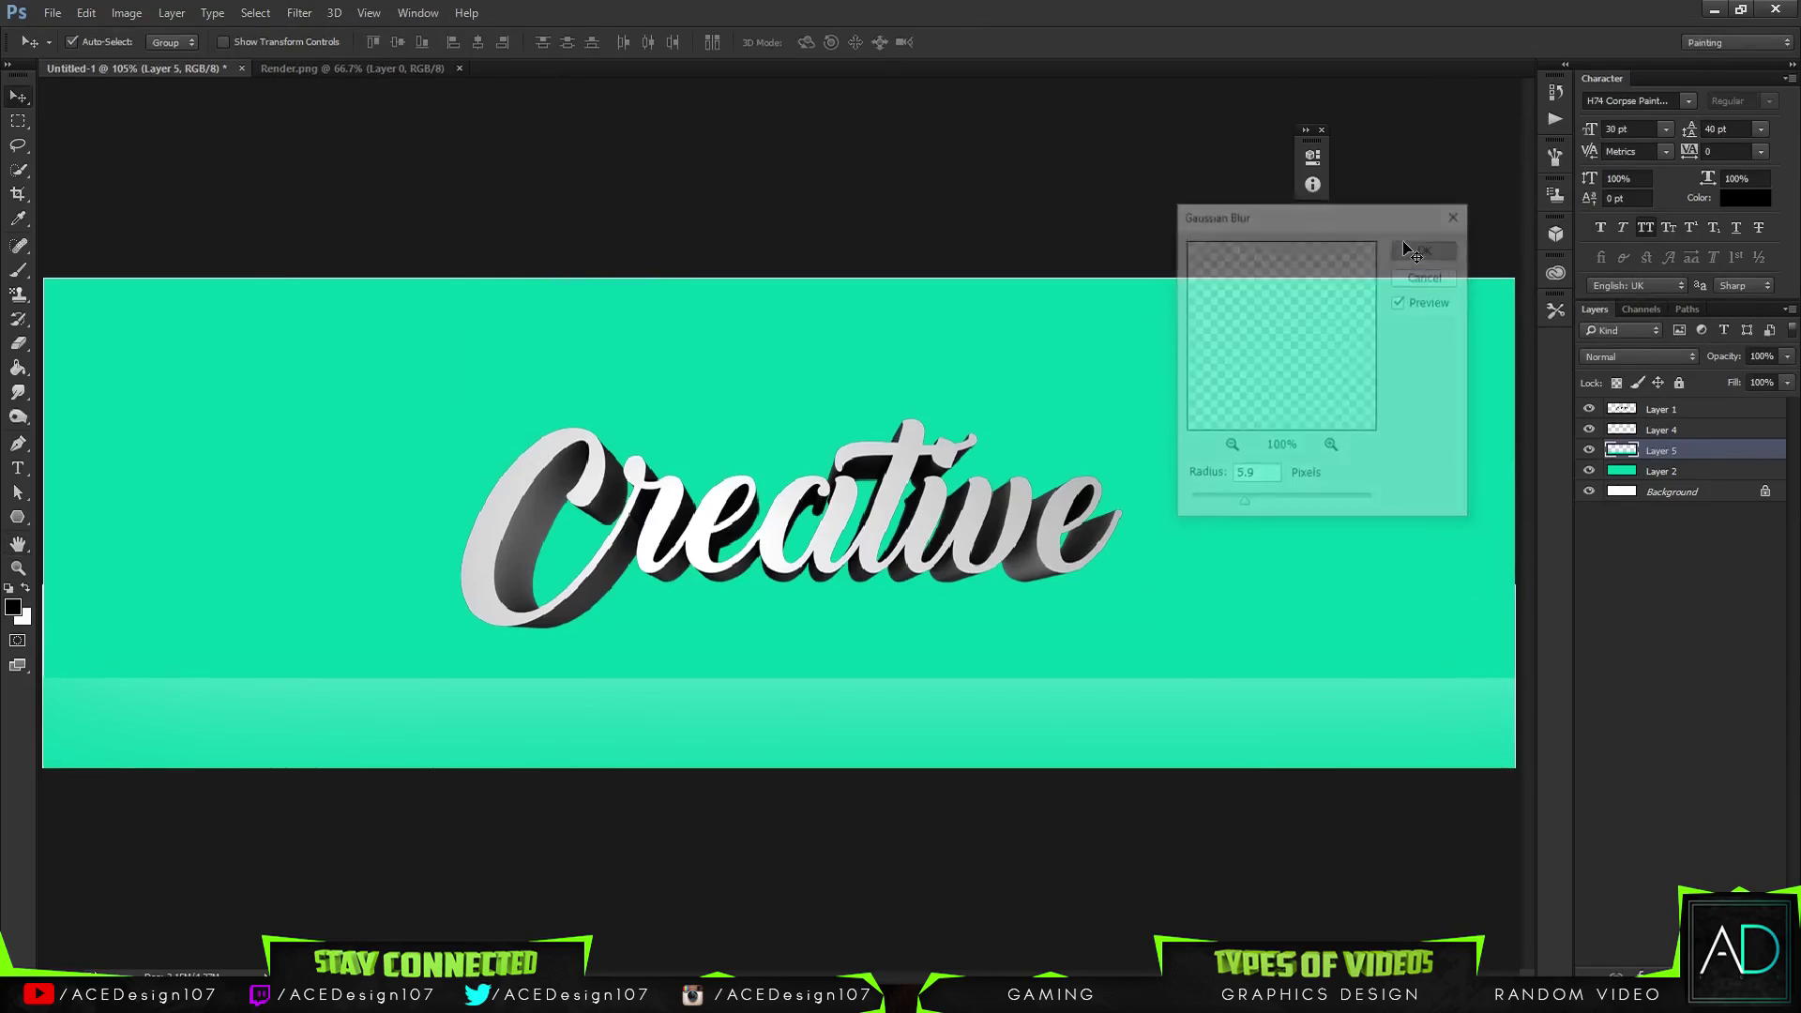
click(1589, 471)
click(1589, 471)
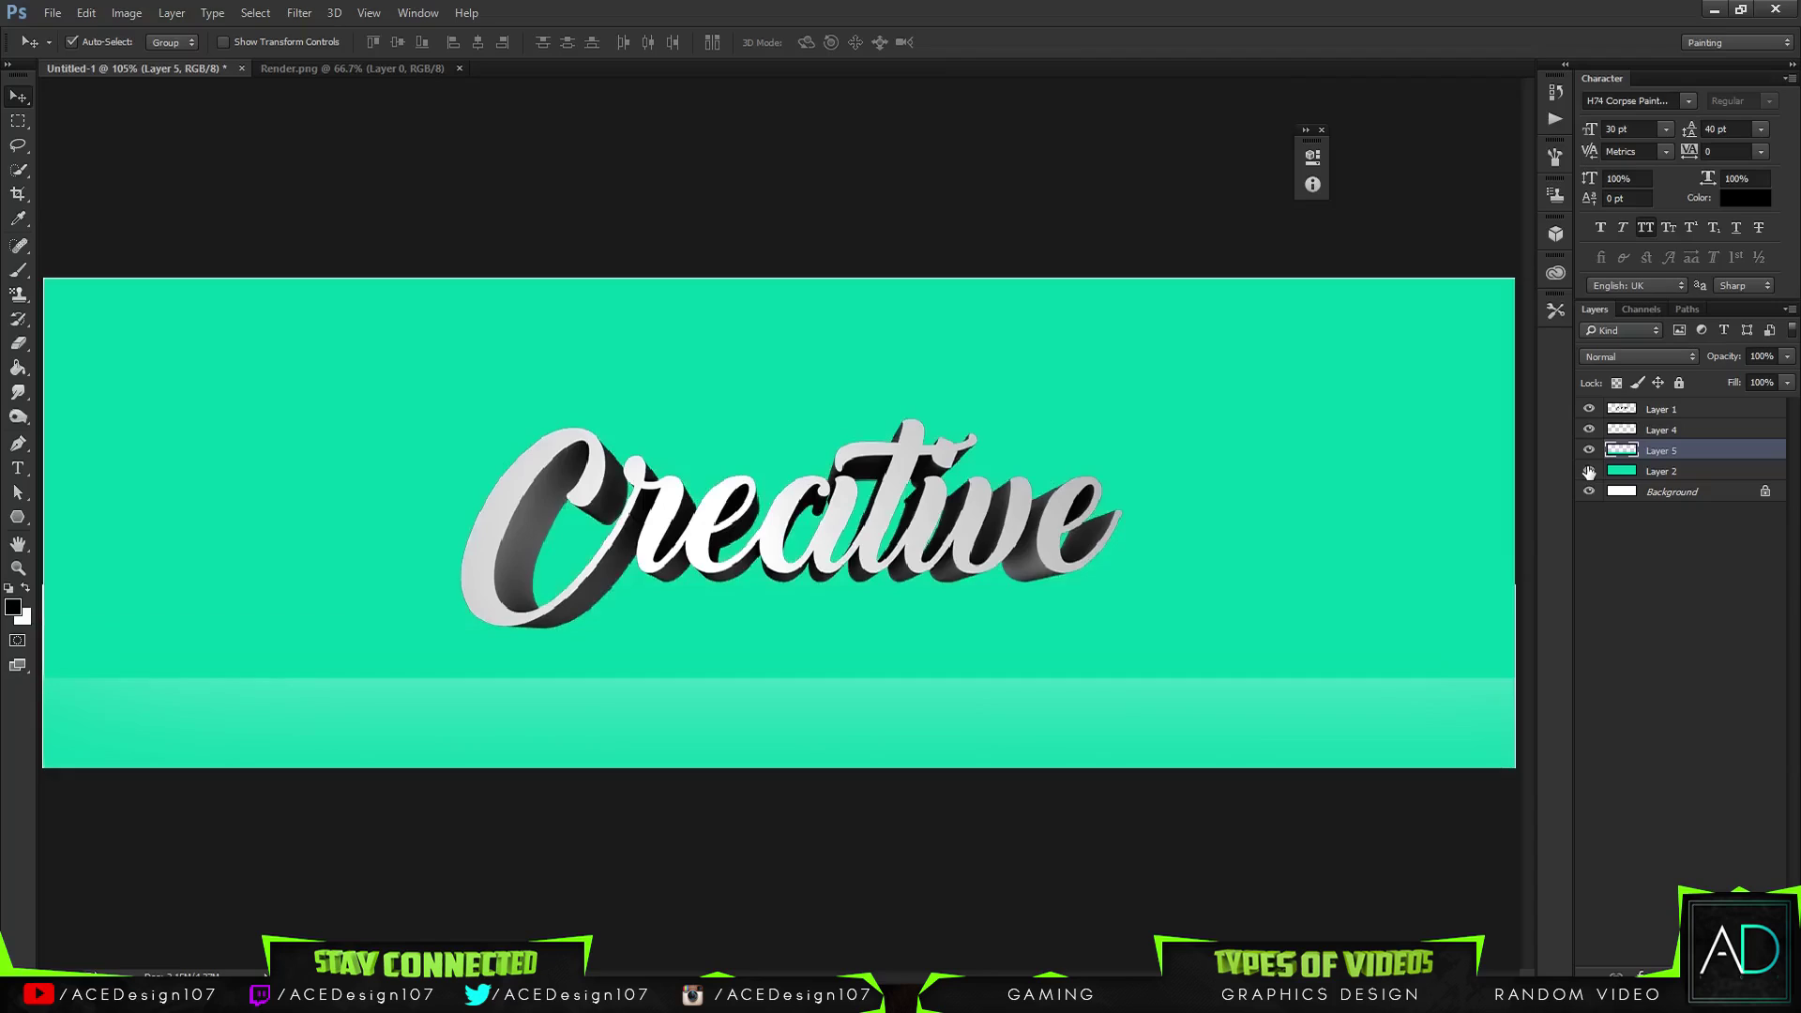
click(1589, 471)
click(1590, 471)
Darken the green strip on Layer 5 with Hue/Saturation by shifting the hue slightly and lowering the lightness
key(ctrl+u)
drag(1450, 278, 1451, 283)
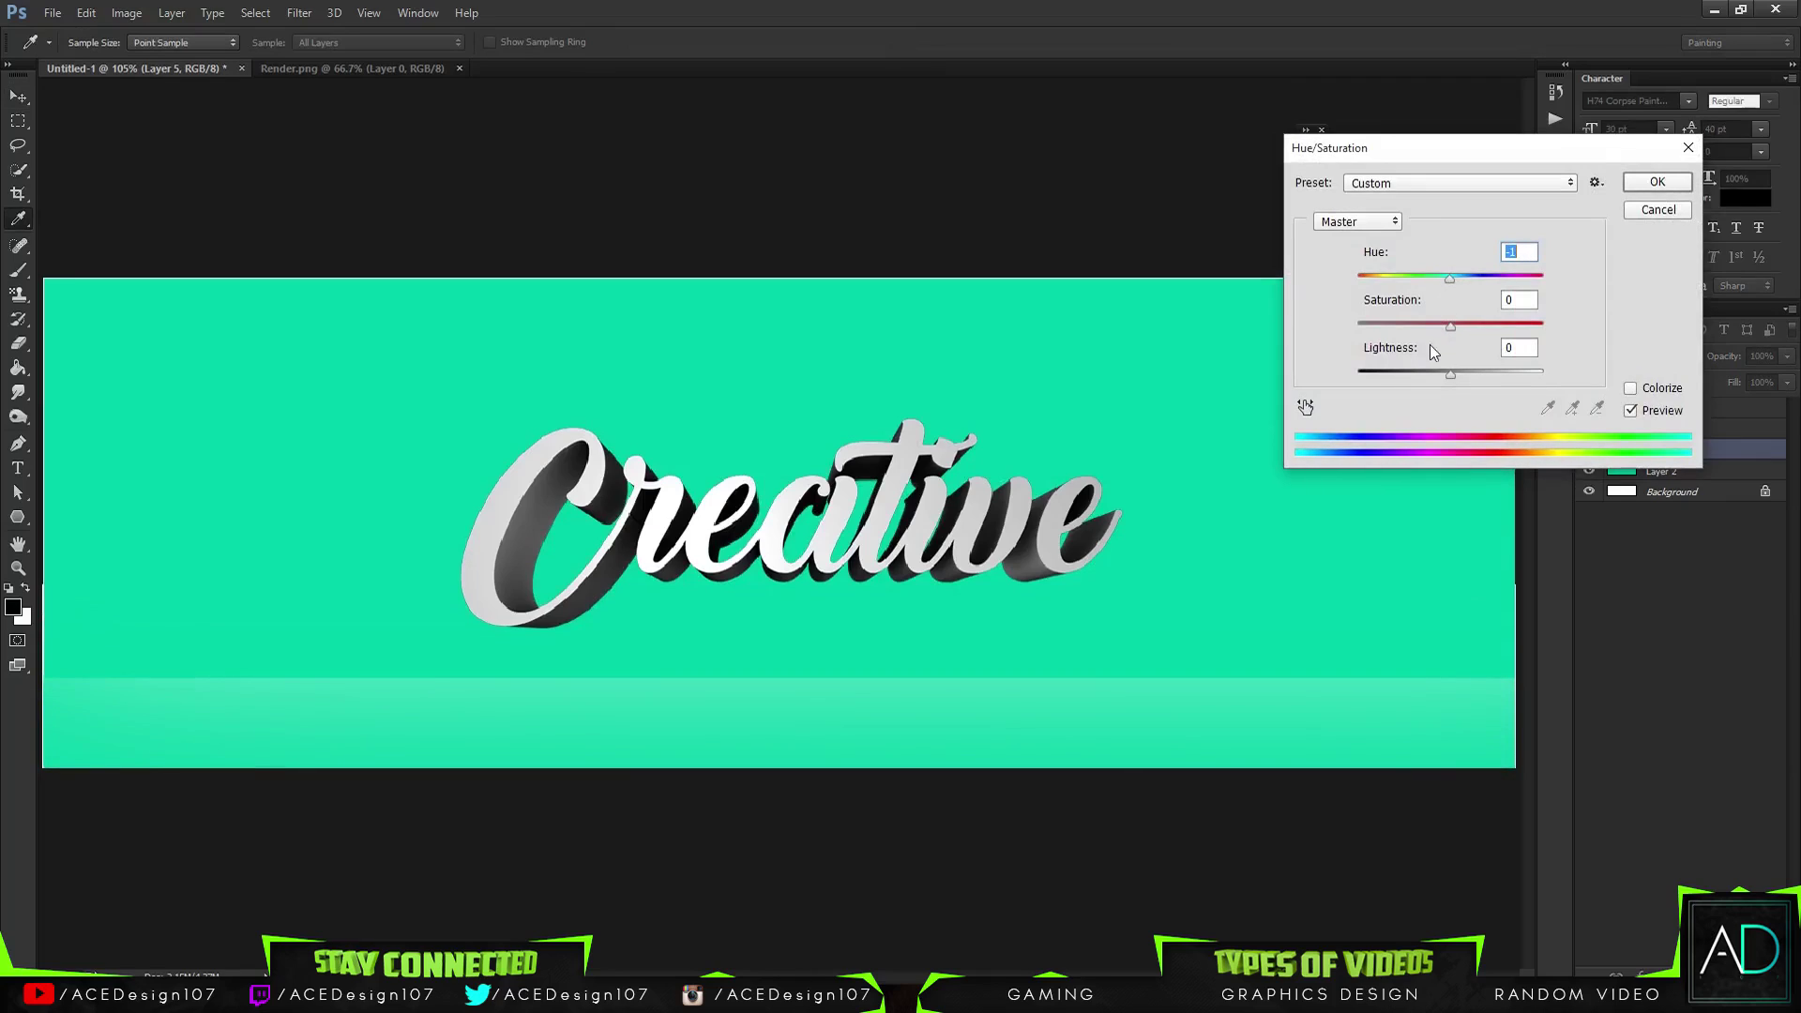
mouse_move(1451, 374)
mouse_down()
mouse_move(1467, 371)
mouse_move(1443, 368)
mouse_up()
click(1658, 183)
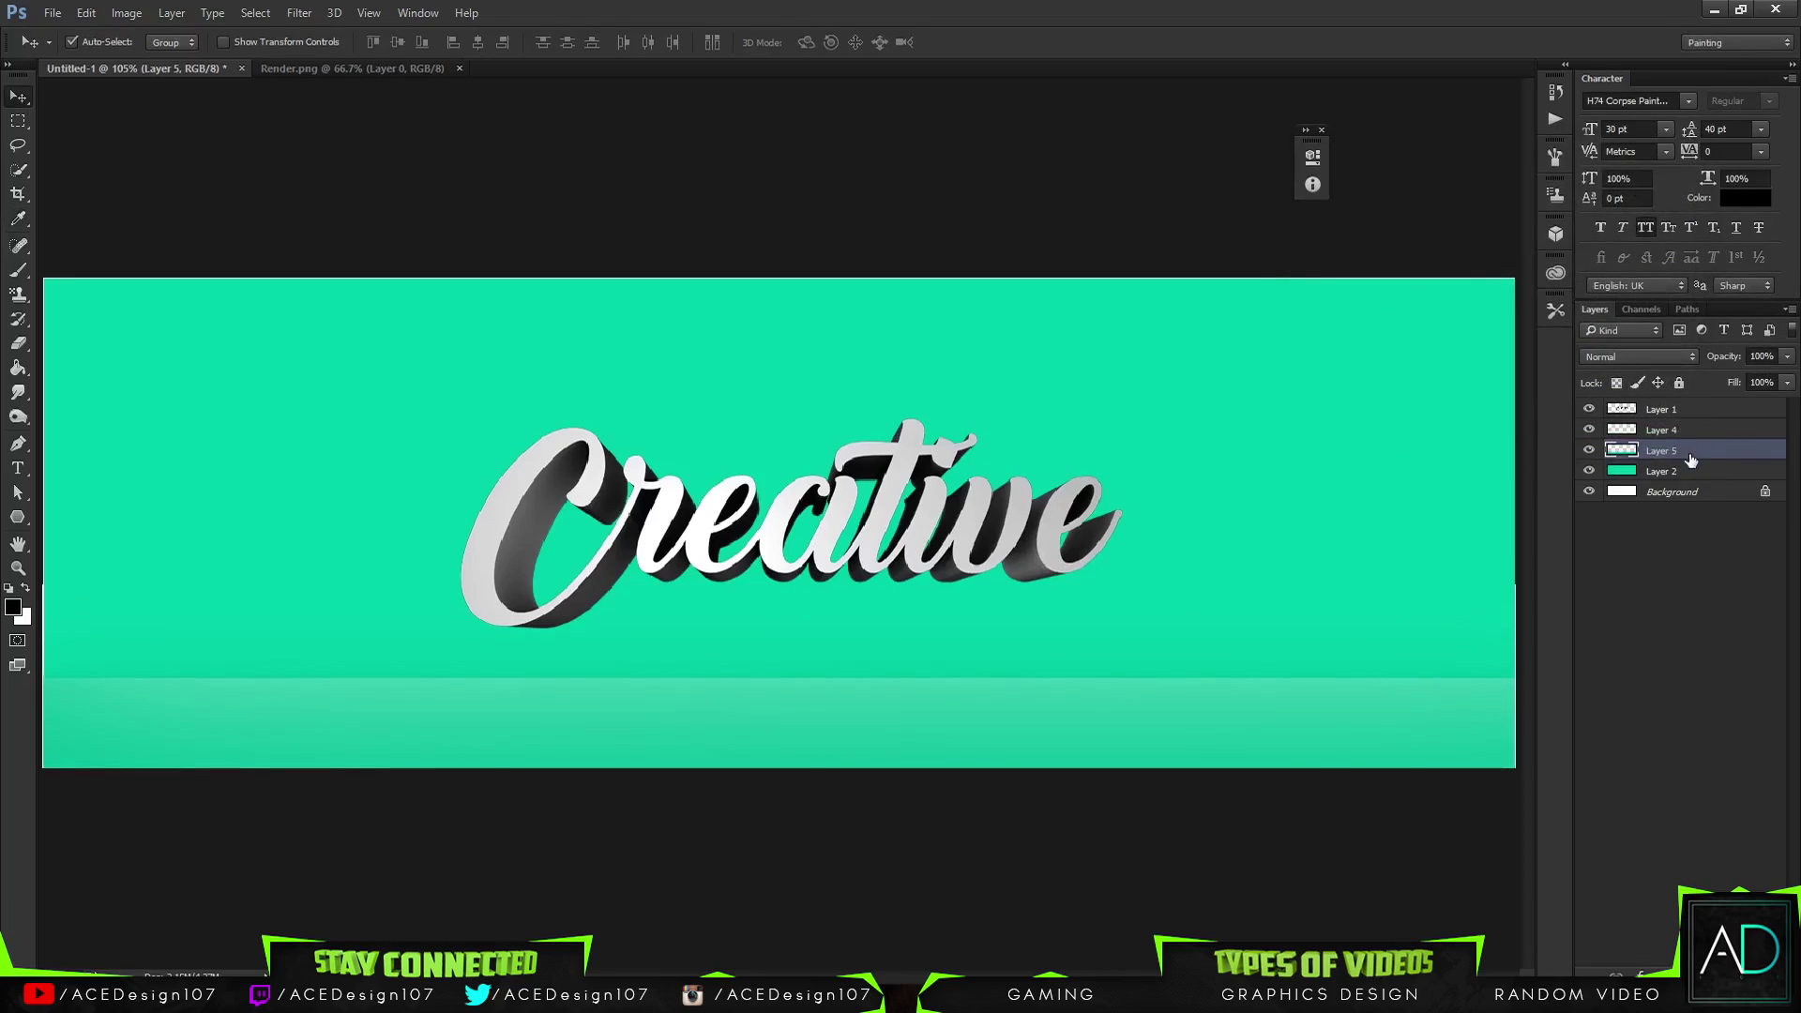
right_click(1692, 460)
click(1503, 137)
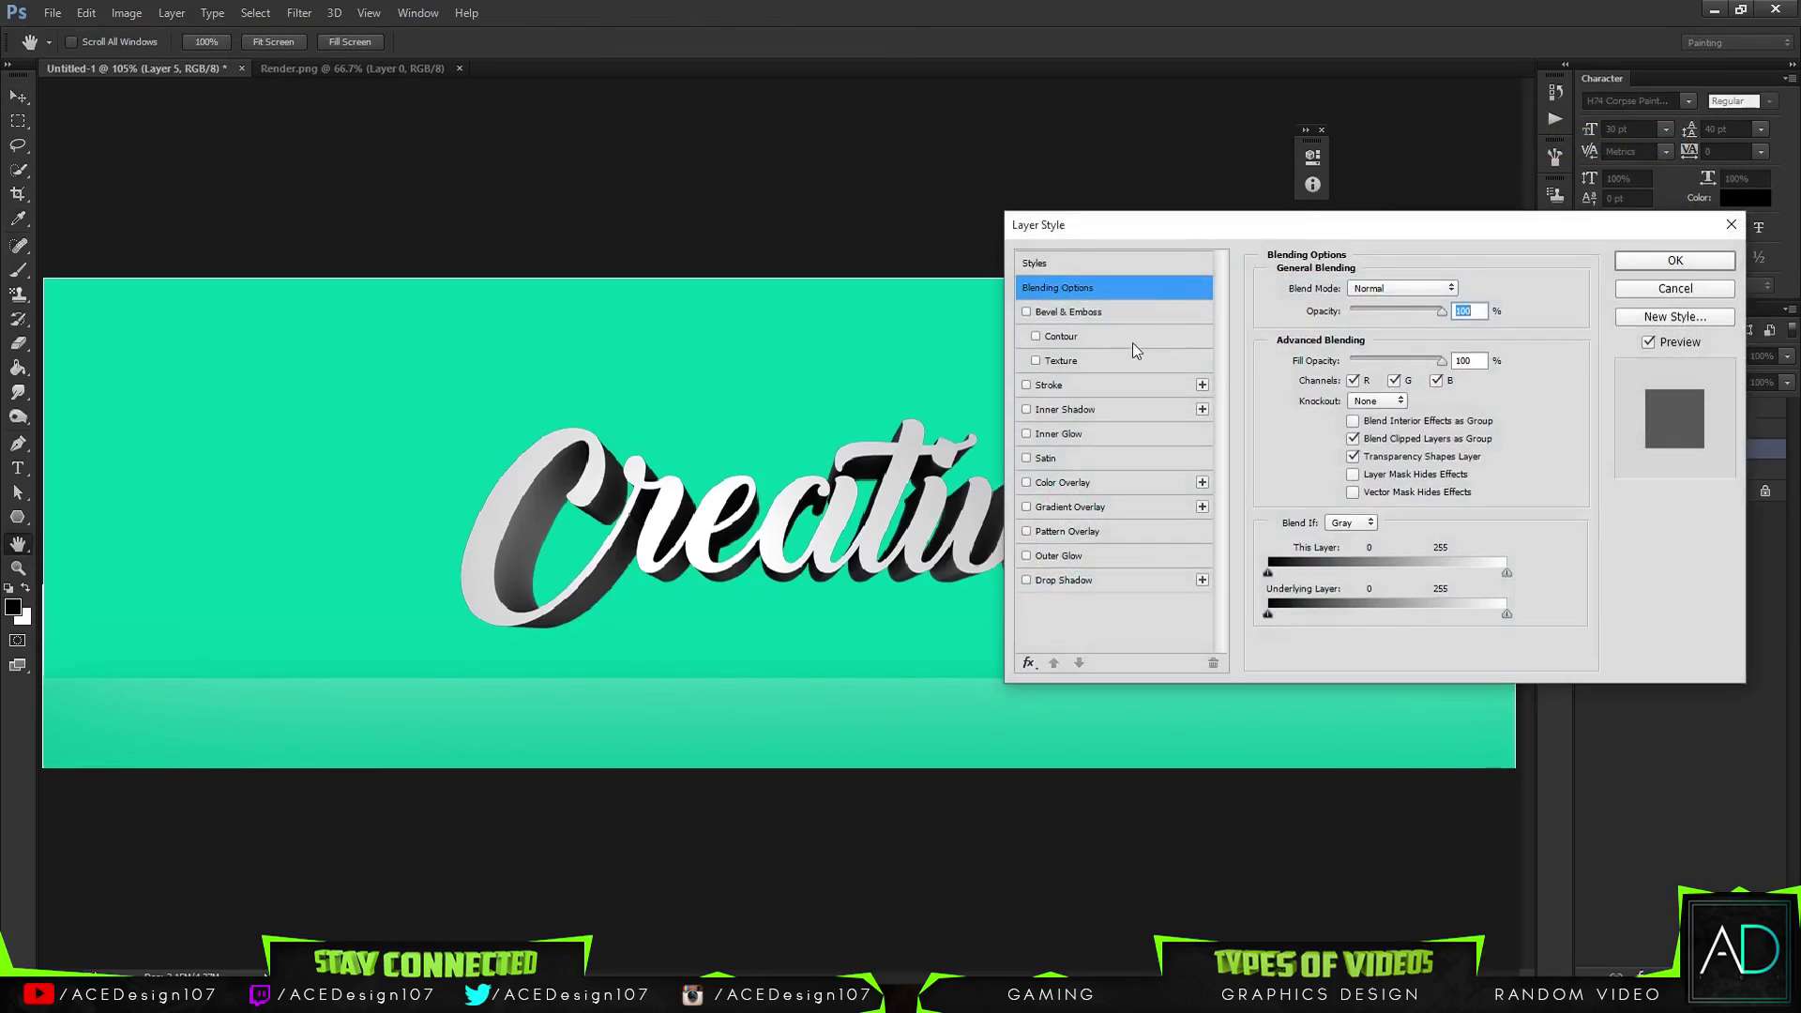
click(1649, 290)
ctrl+click(1618, 455)
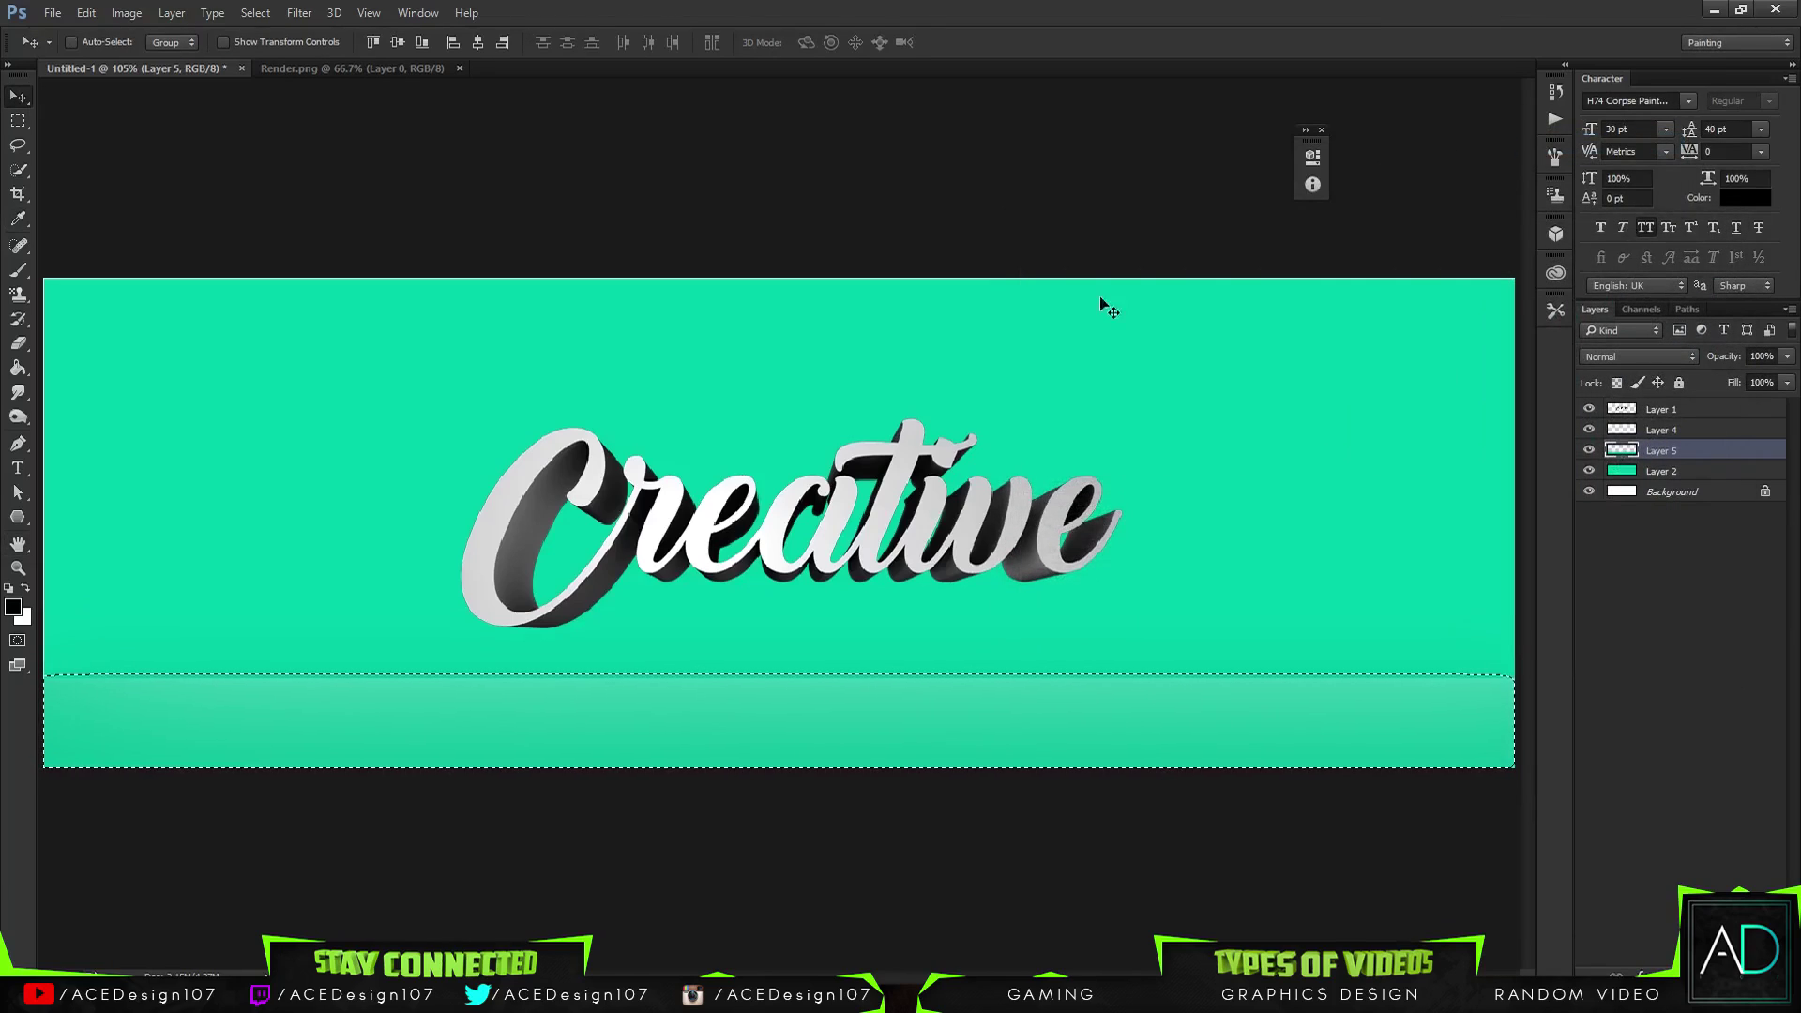
drag(267, 572, 289, 611)
key(ctrl+d)
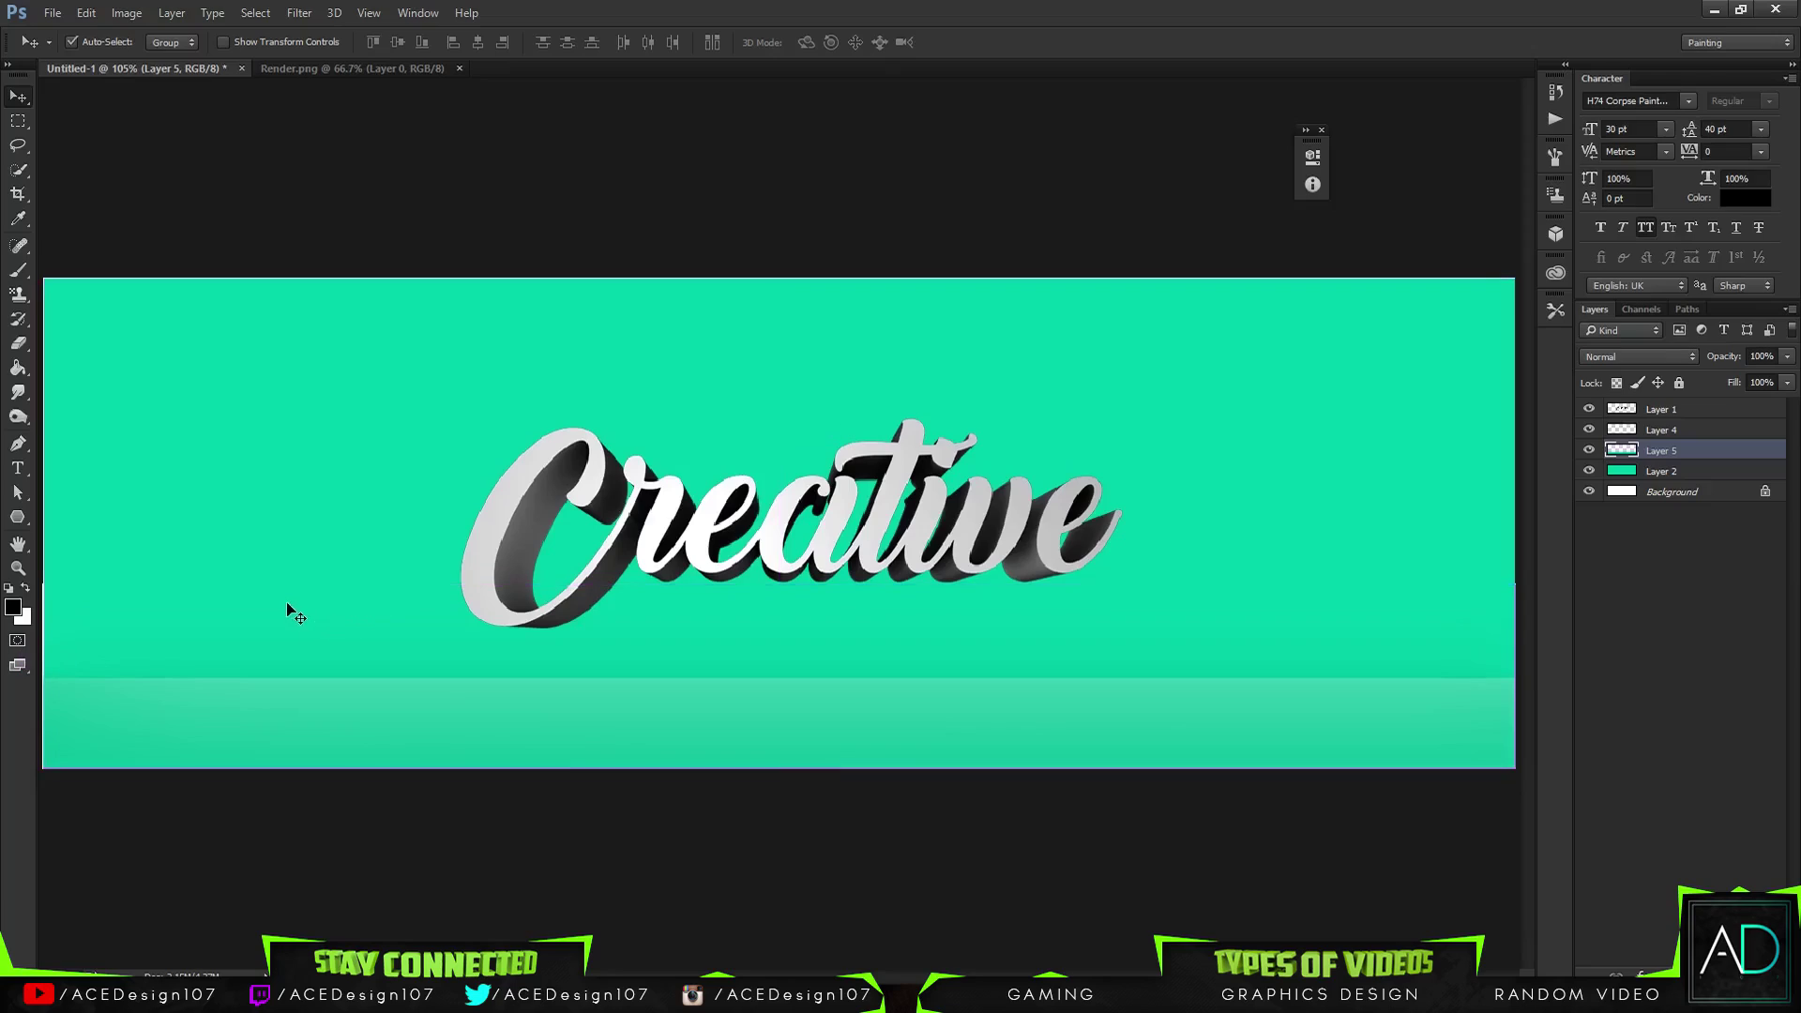
Check Layer 4 by toggling its visibility, and softly erase the upper edge of its white highlight along the strip
click(1623, 429)
click(1589, 430)
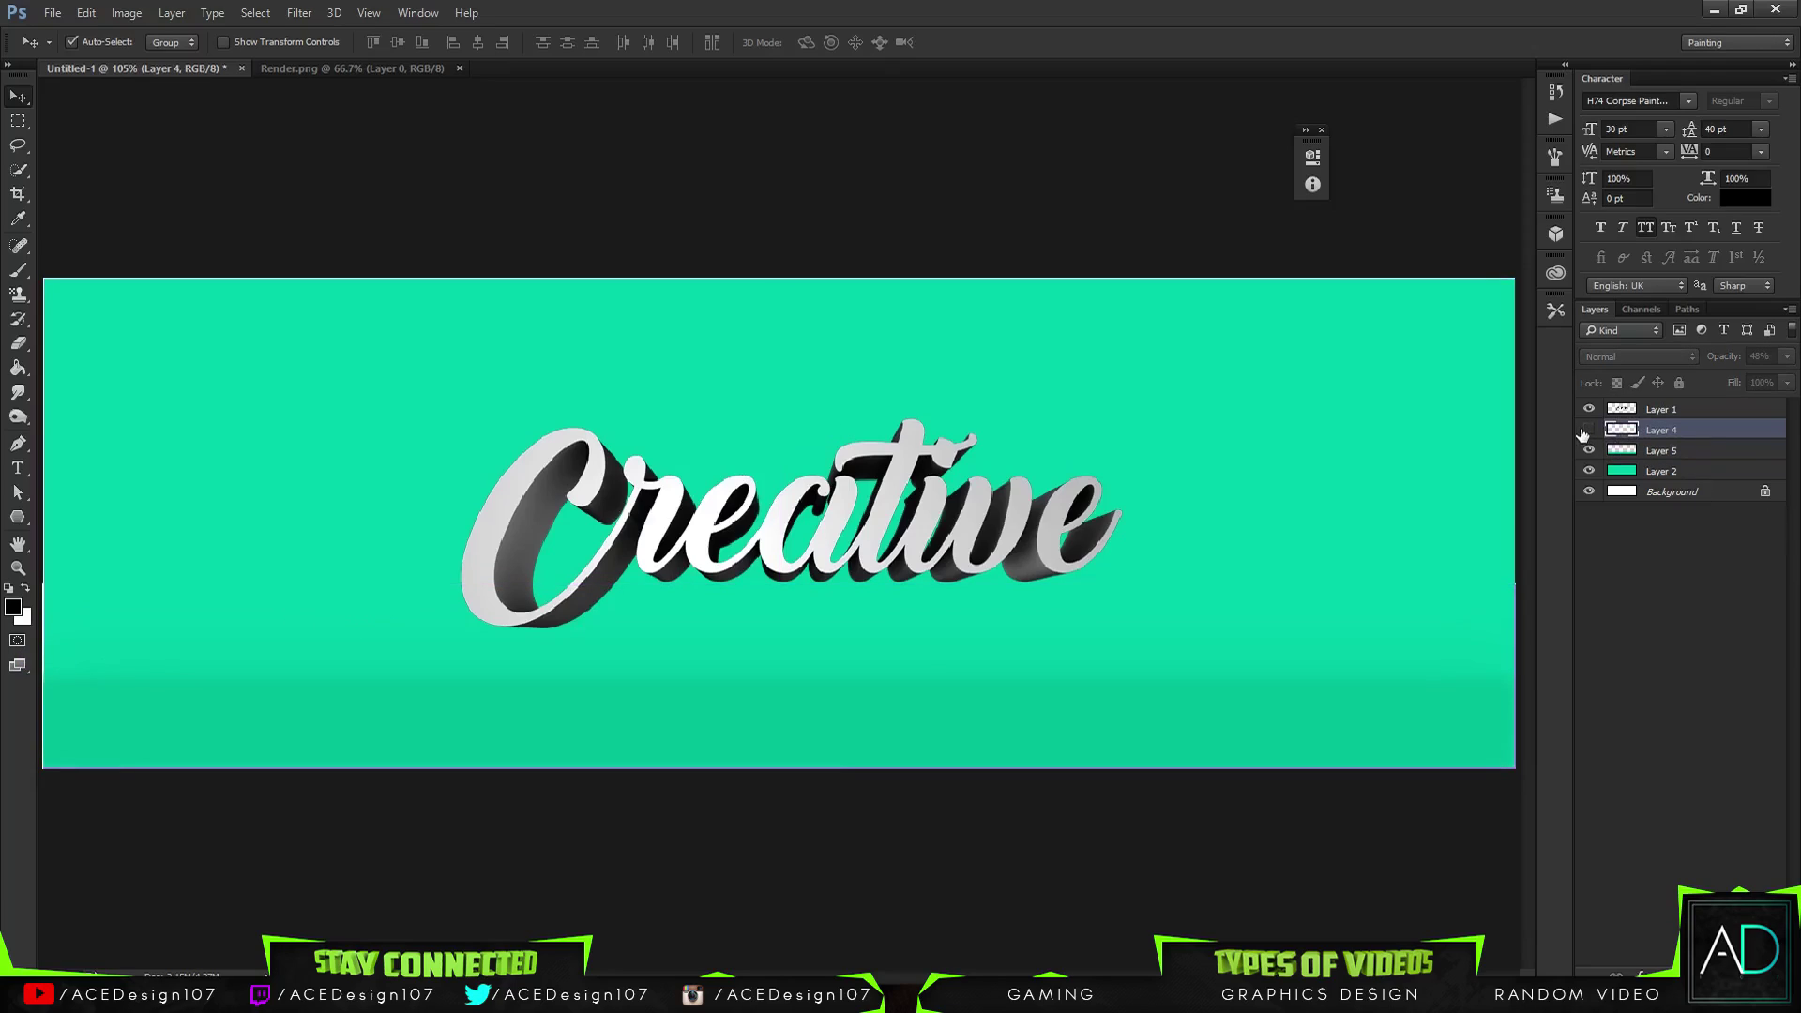
click(1590, 431)
double_click(1589, 430)
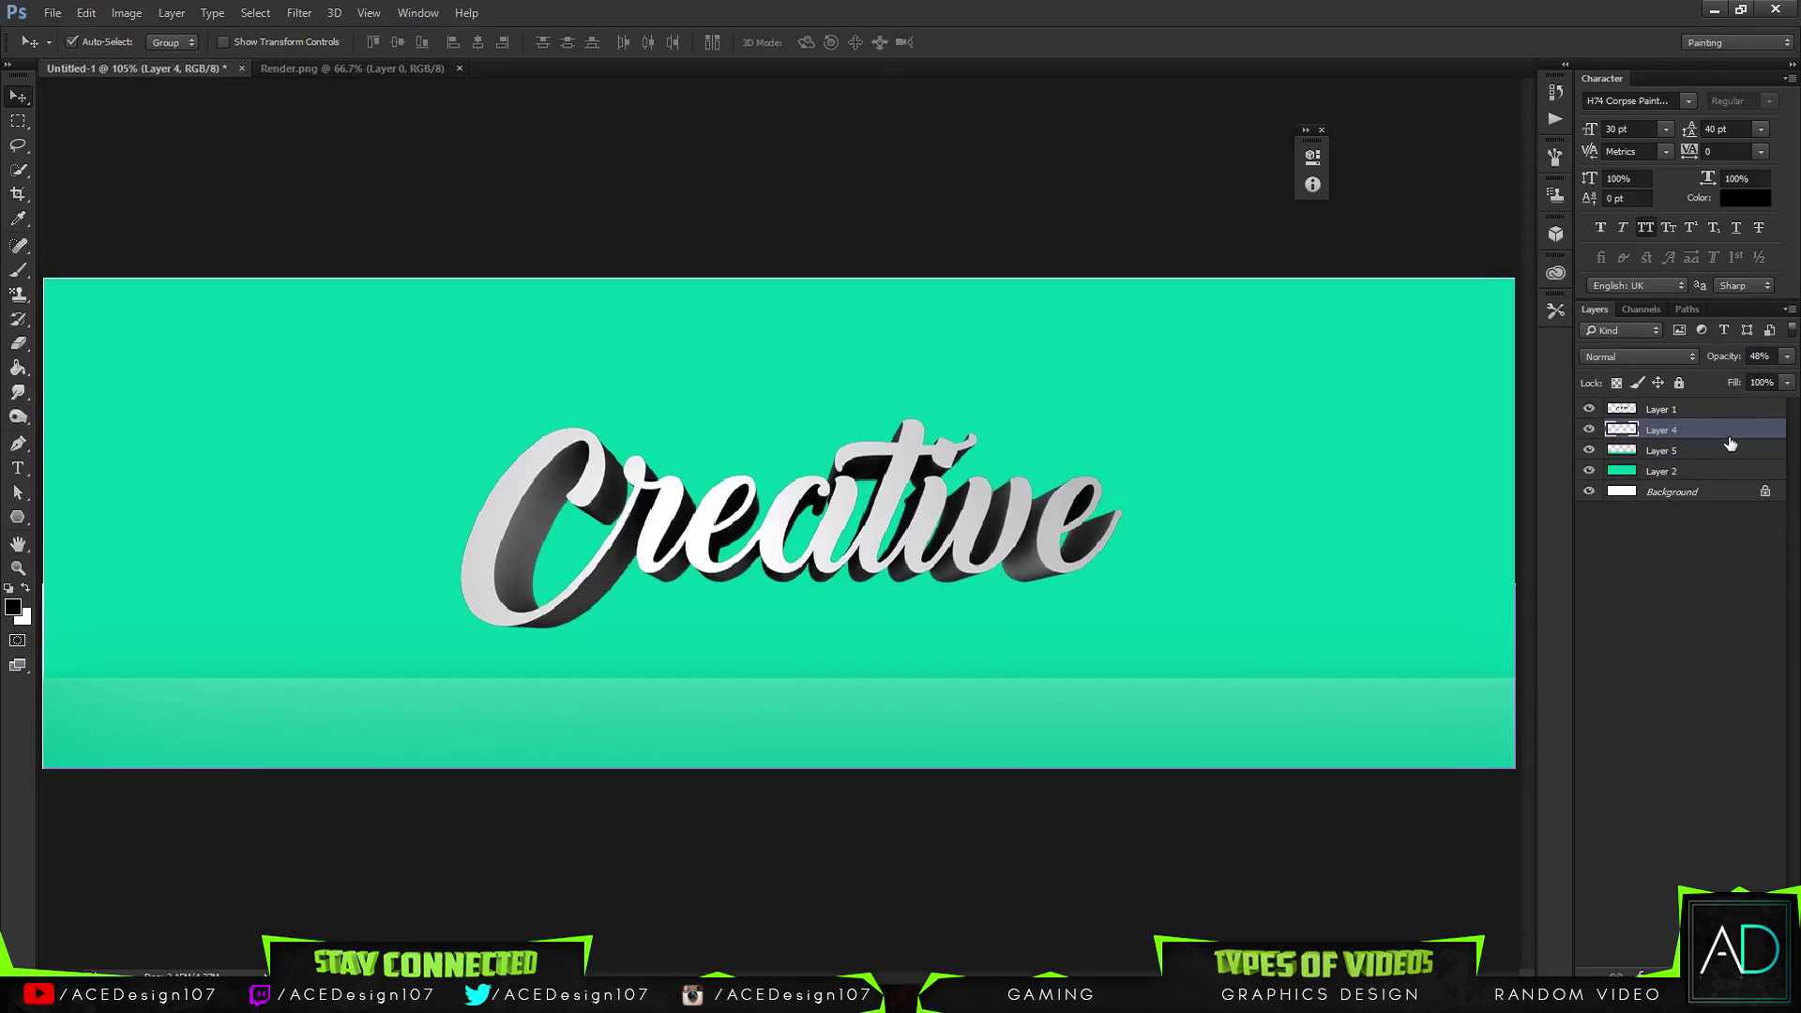
key(e)
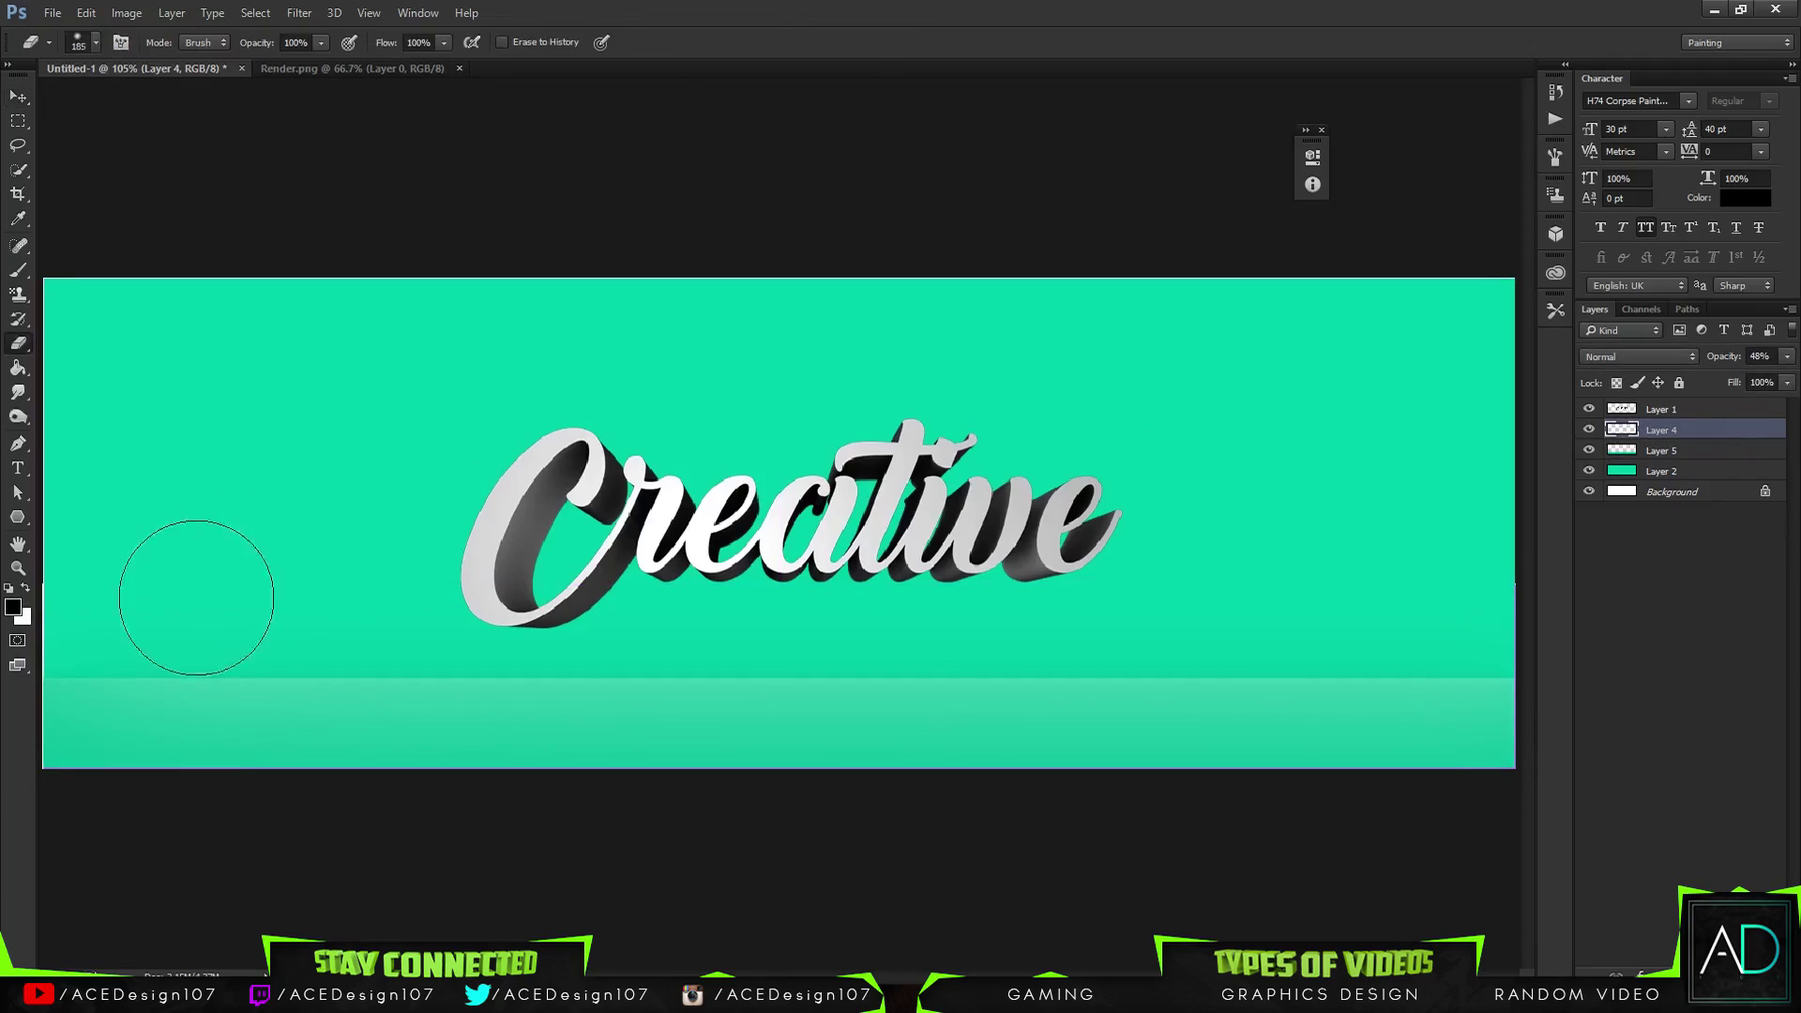
mouse_move(142, 601)
mouse_down()
mouse_move(229, 595)
mouse_move(113, 575)
mouse_move(469, 567)
mouse_move(185, 567)
mouse_move(362, 535)
mouse_move(370, 563)
mouse_move(708, 595)
mouse_move(971, 553)
mouse_move(691, 610)
mouse_move(999, 602)
mouse_move(979, 572)
mouse_move(1114, 561)
mouse_move(1198, 575)
mouse_move(1472, 554)
mouse_move(576, 539)
mouse_move(637, 568)
mouse_move(525, 577)
mouse_move(375, 526)
mouse_move(294, 582)
mouse_move(998, 611)
mouse_move(881, 636)
mouse_move(1145, 593)
mouse_move(1463, 594)
mouse_move(1158, 594)
mouse_move(1207, 603)
mouse_up()
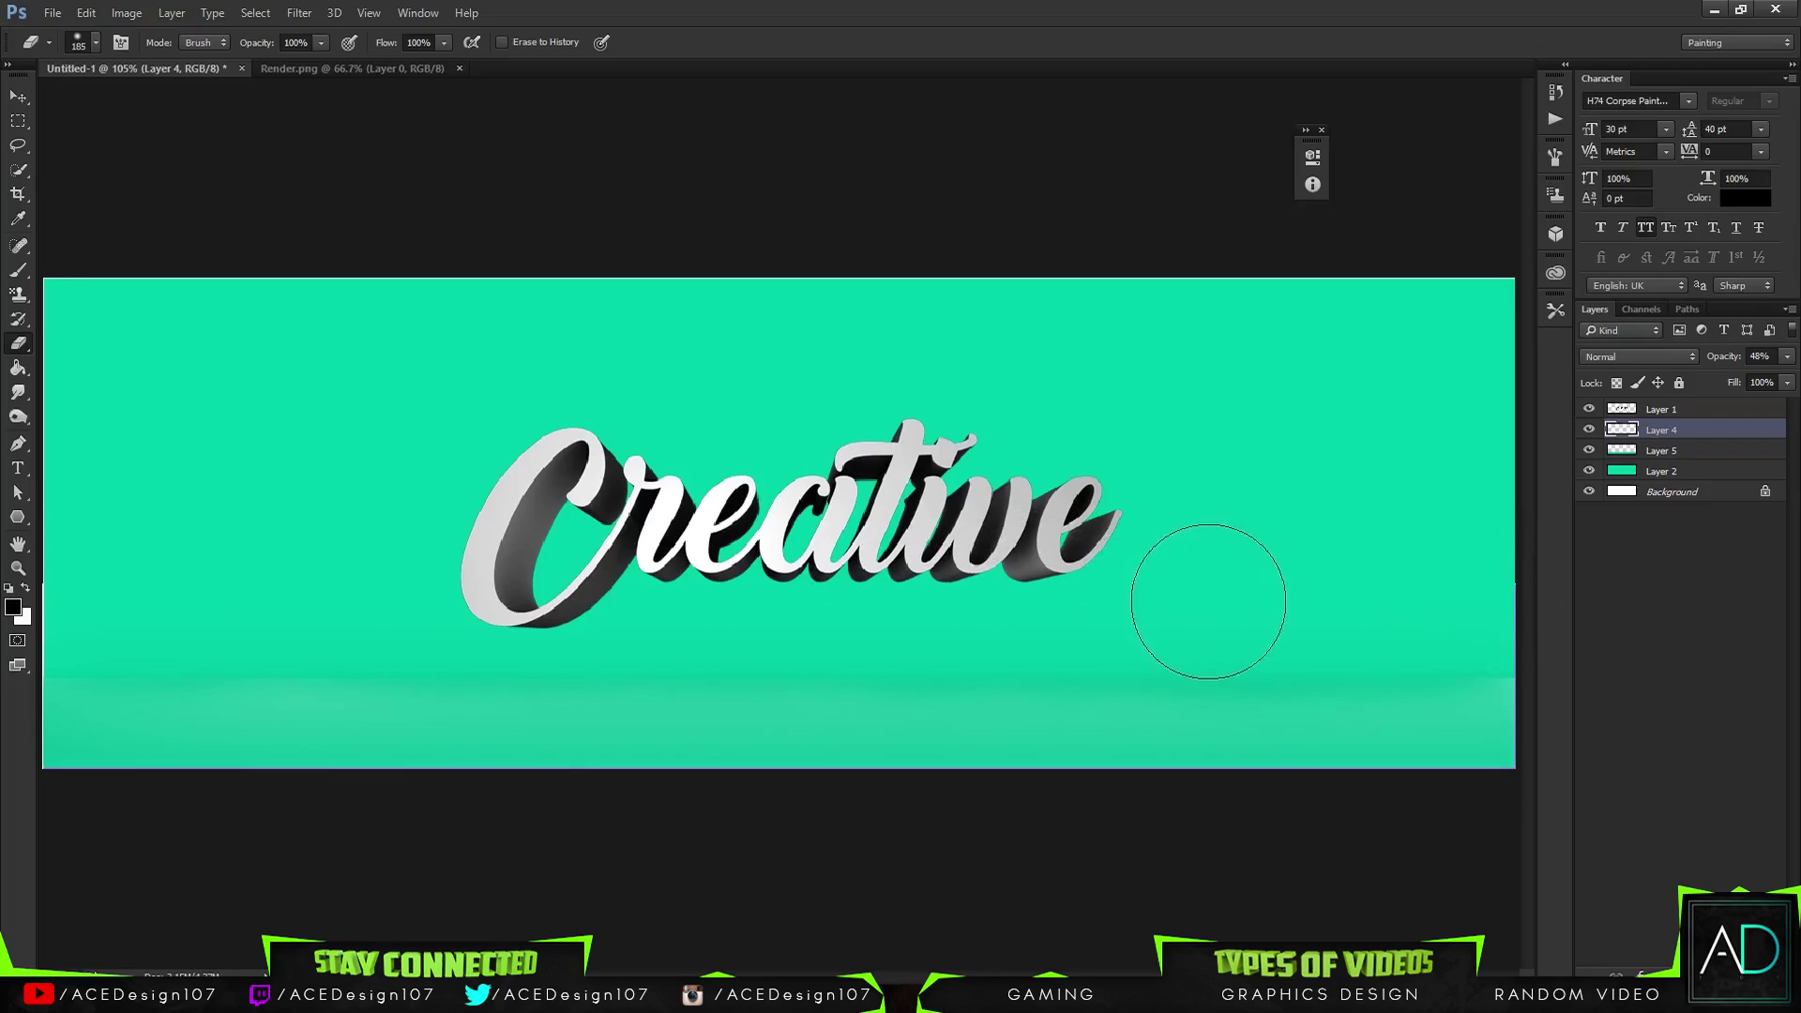
Brighten the green strip on Layer 5 with Hue/Saturation by setting the lightness to +10
click(1688, 449)
key(ctrl+u)
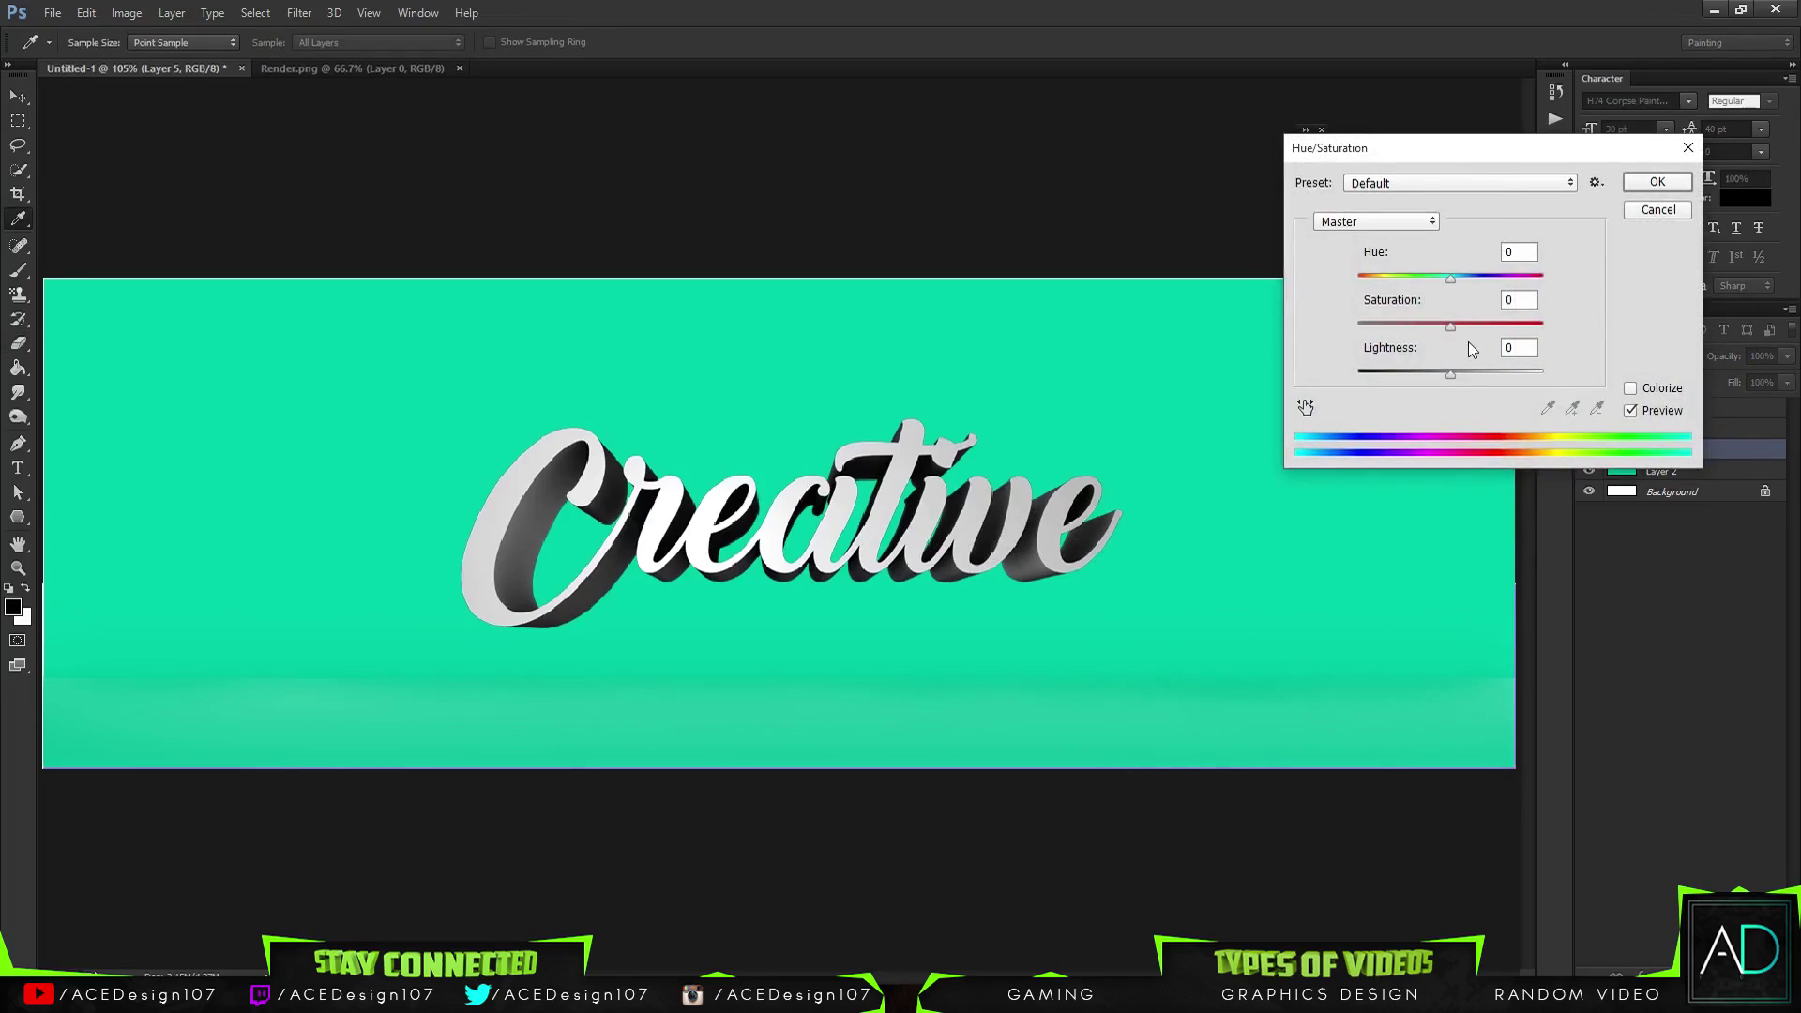
drag(1456, 375, 1460, 380)
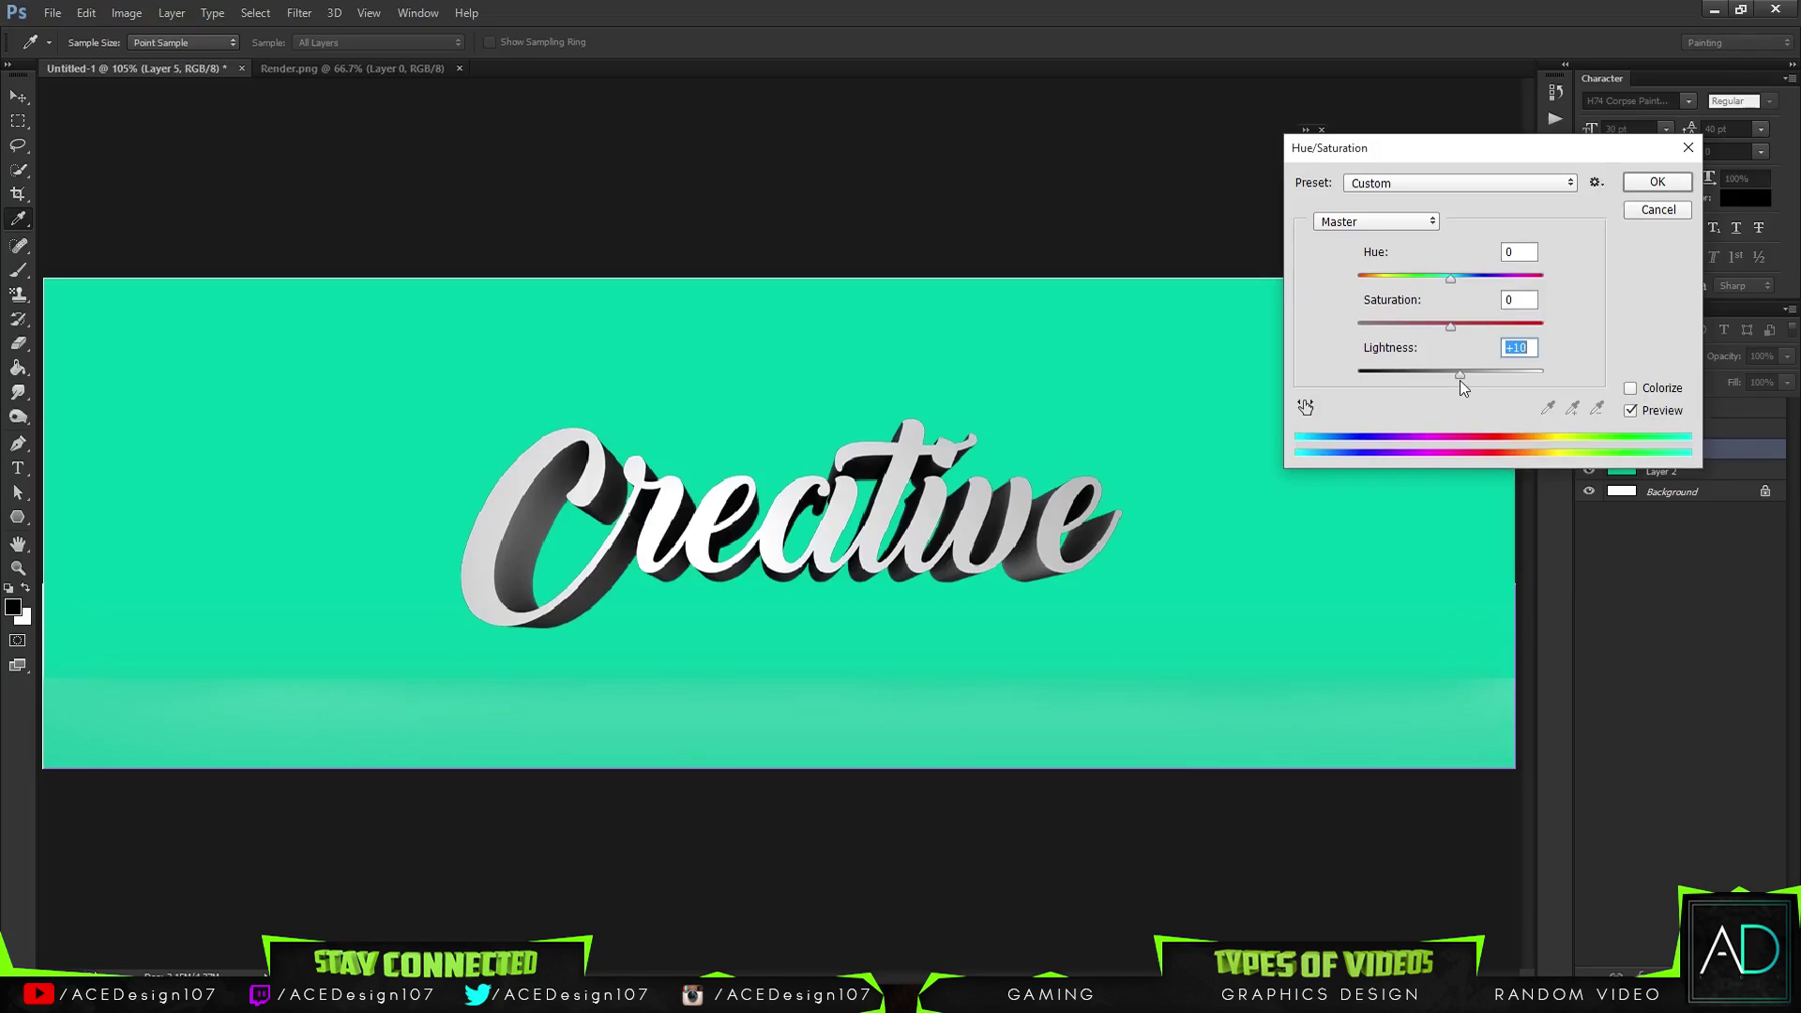
click(1657, 181)
key(e)
right_click(1717, 453)
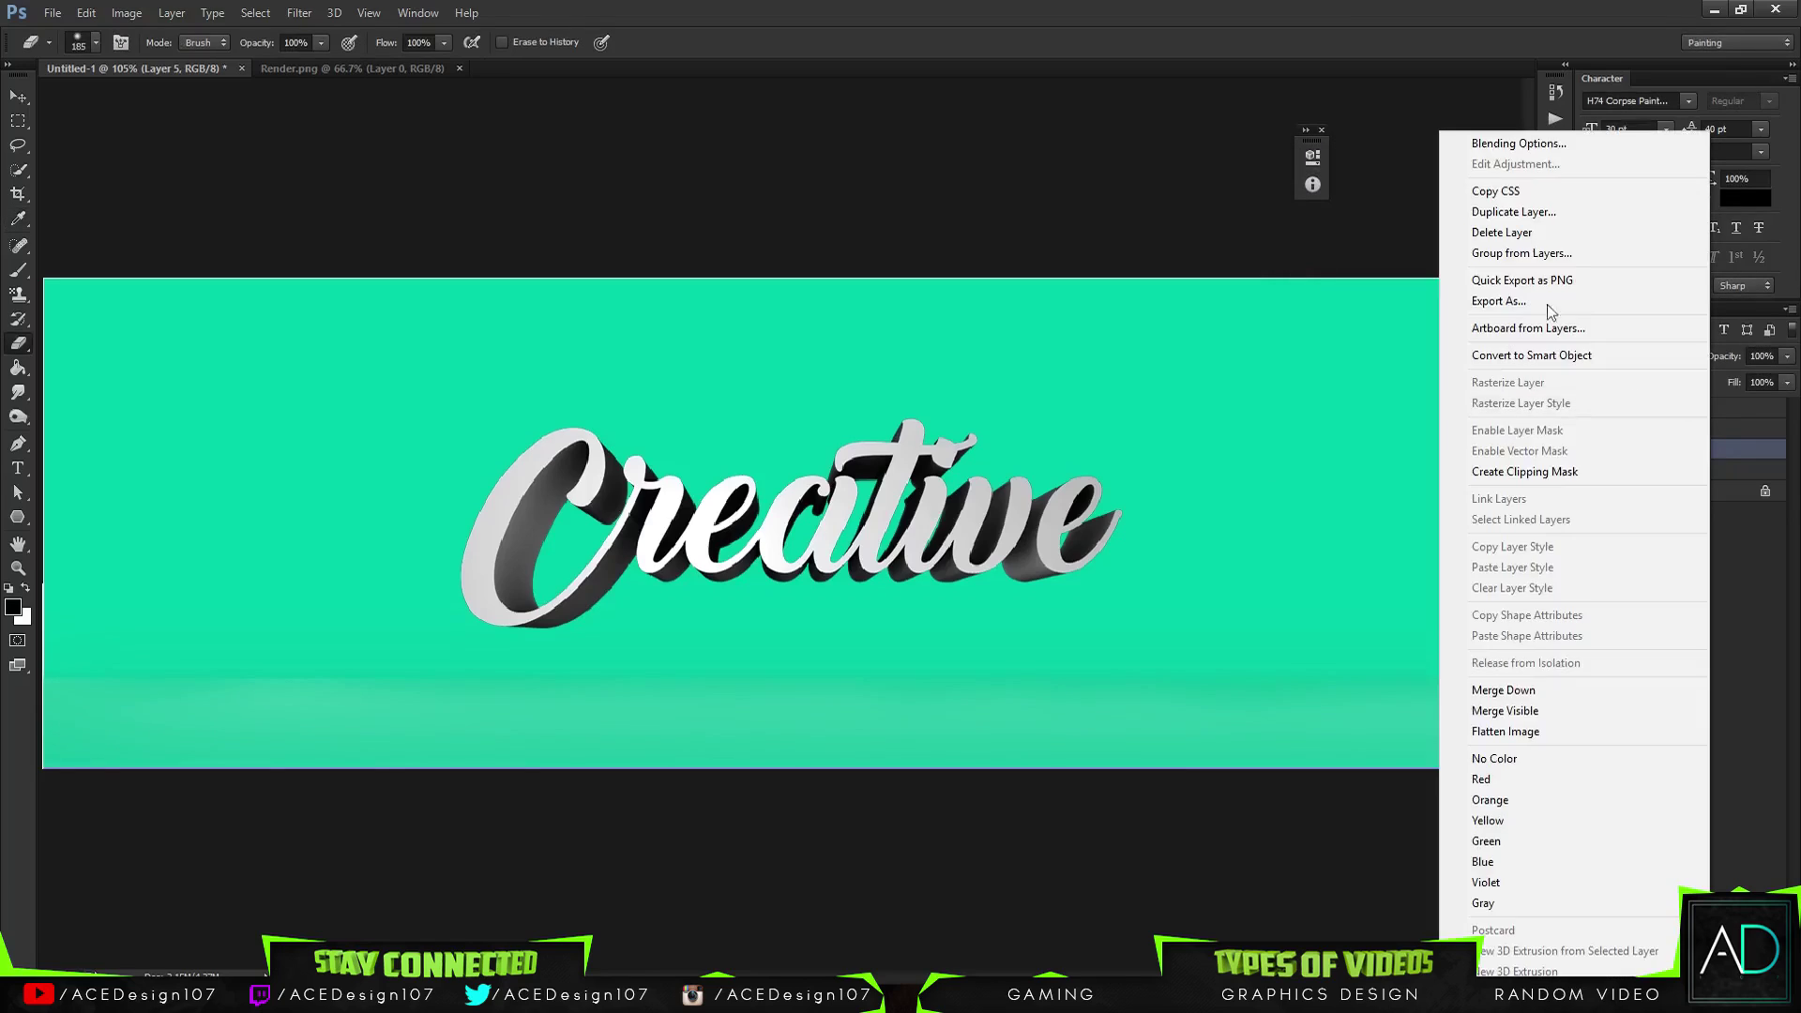
click(1477, 144)
click(1115, 578)
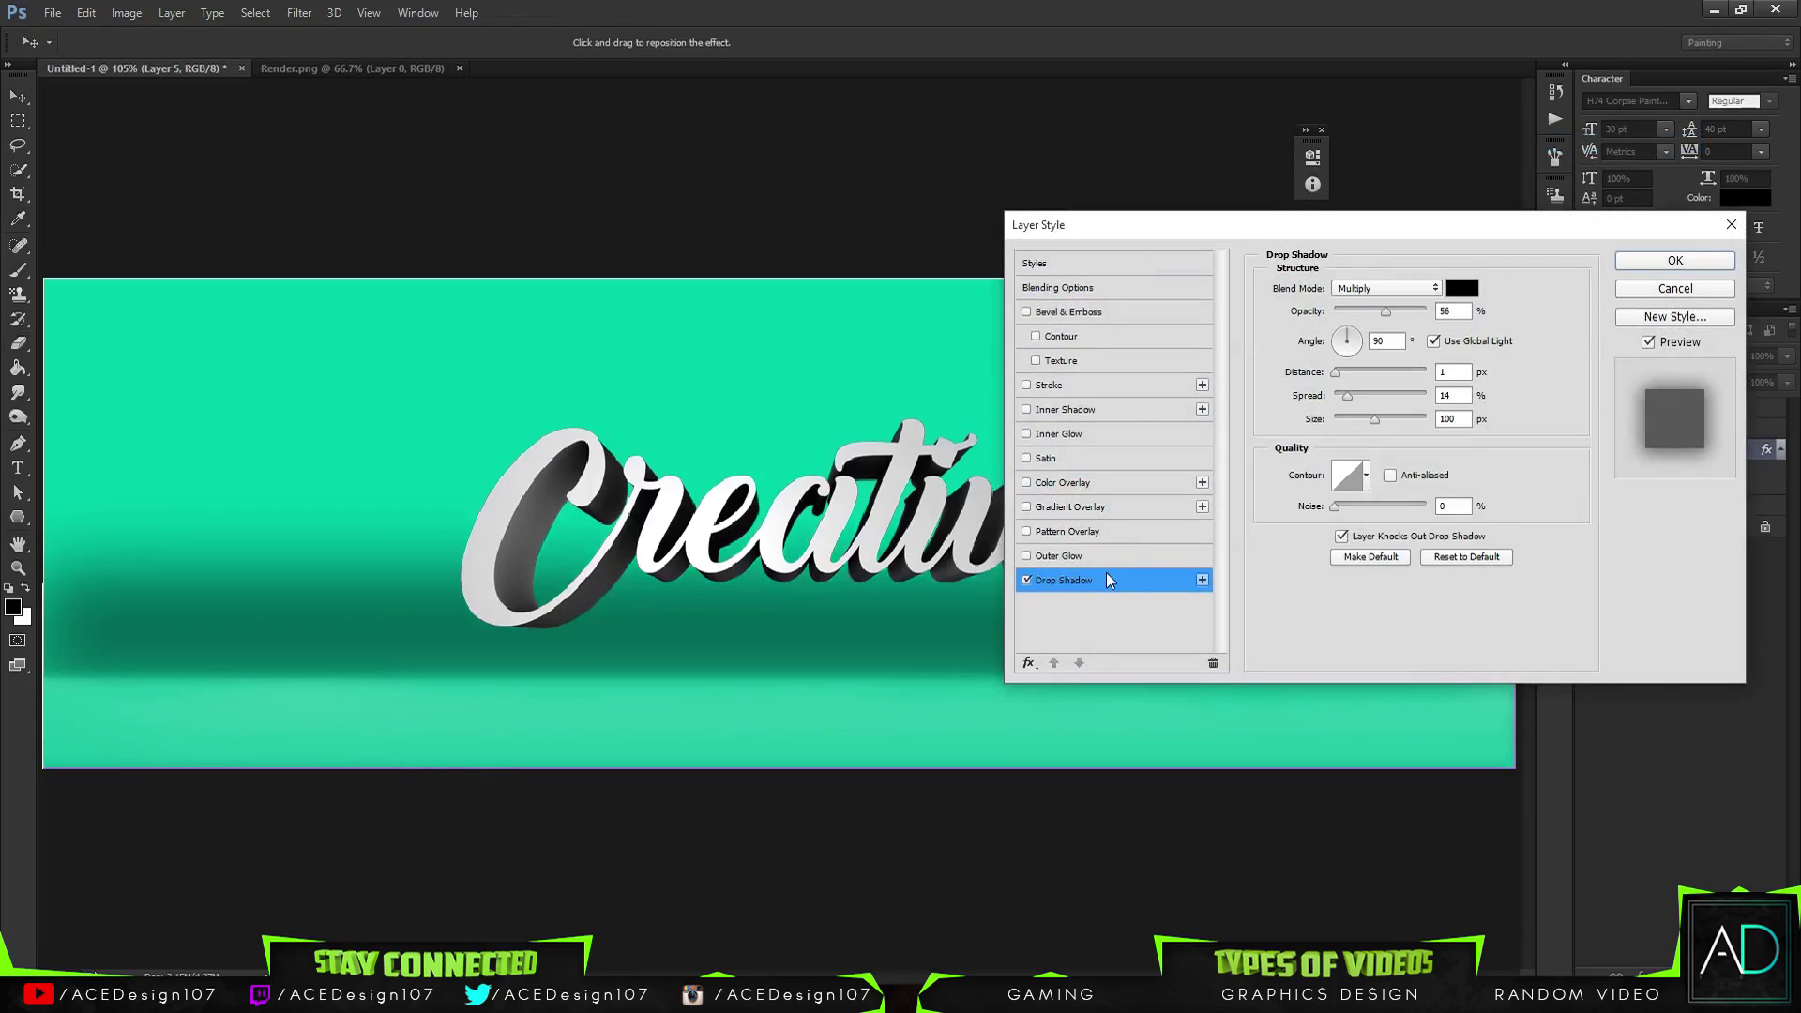
mouse_move(1363, 419)
mouse_down()
mouse_move(1343, 419)
mouse_move(1370, 420)
mouse_up()
mouse_move(1386, 310)
mouse_down()
mouse_move(1364, 307)
mouse_move(1394, 305)
mouse_up()
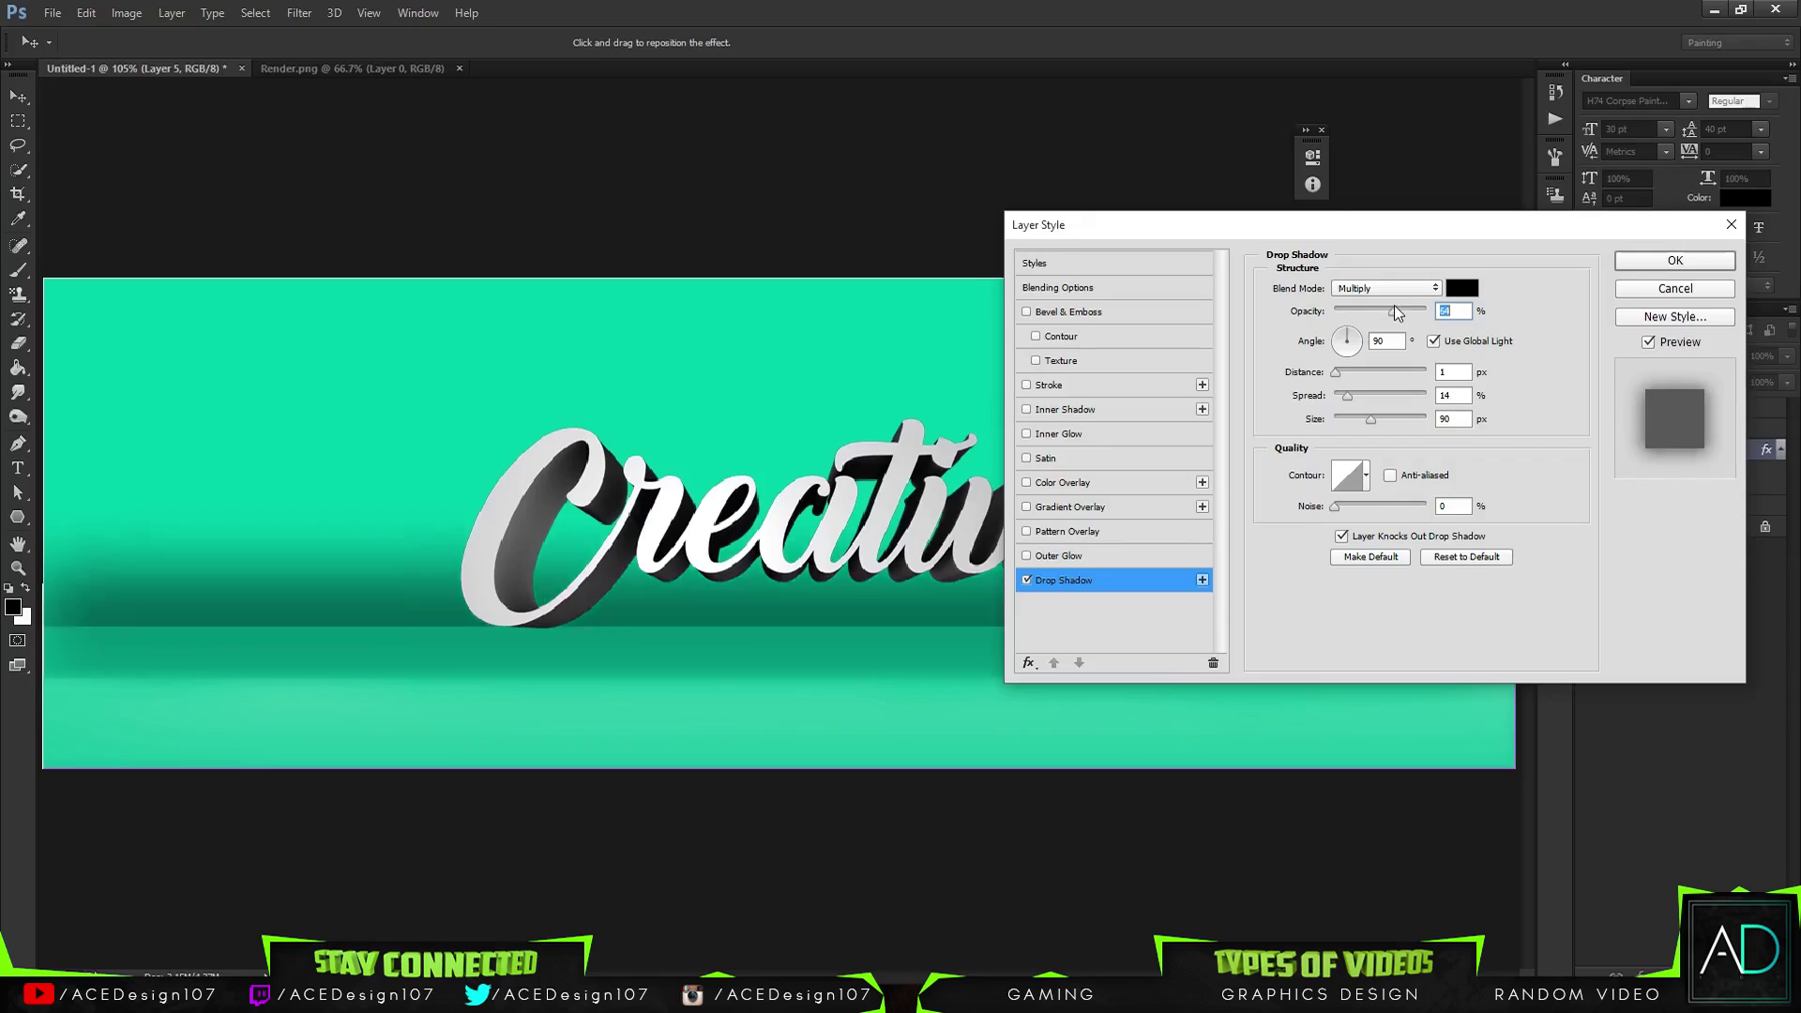
drag(1347, 395, 1325, 394)
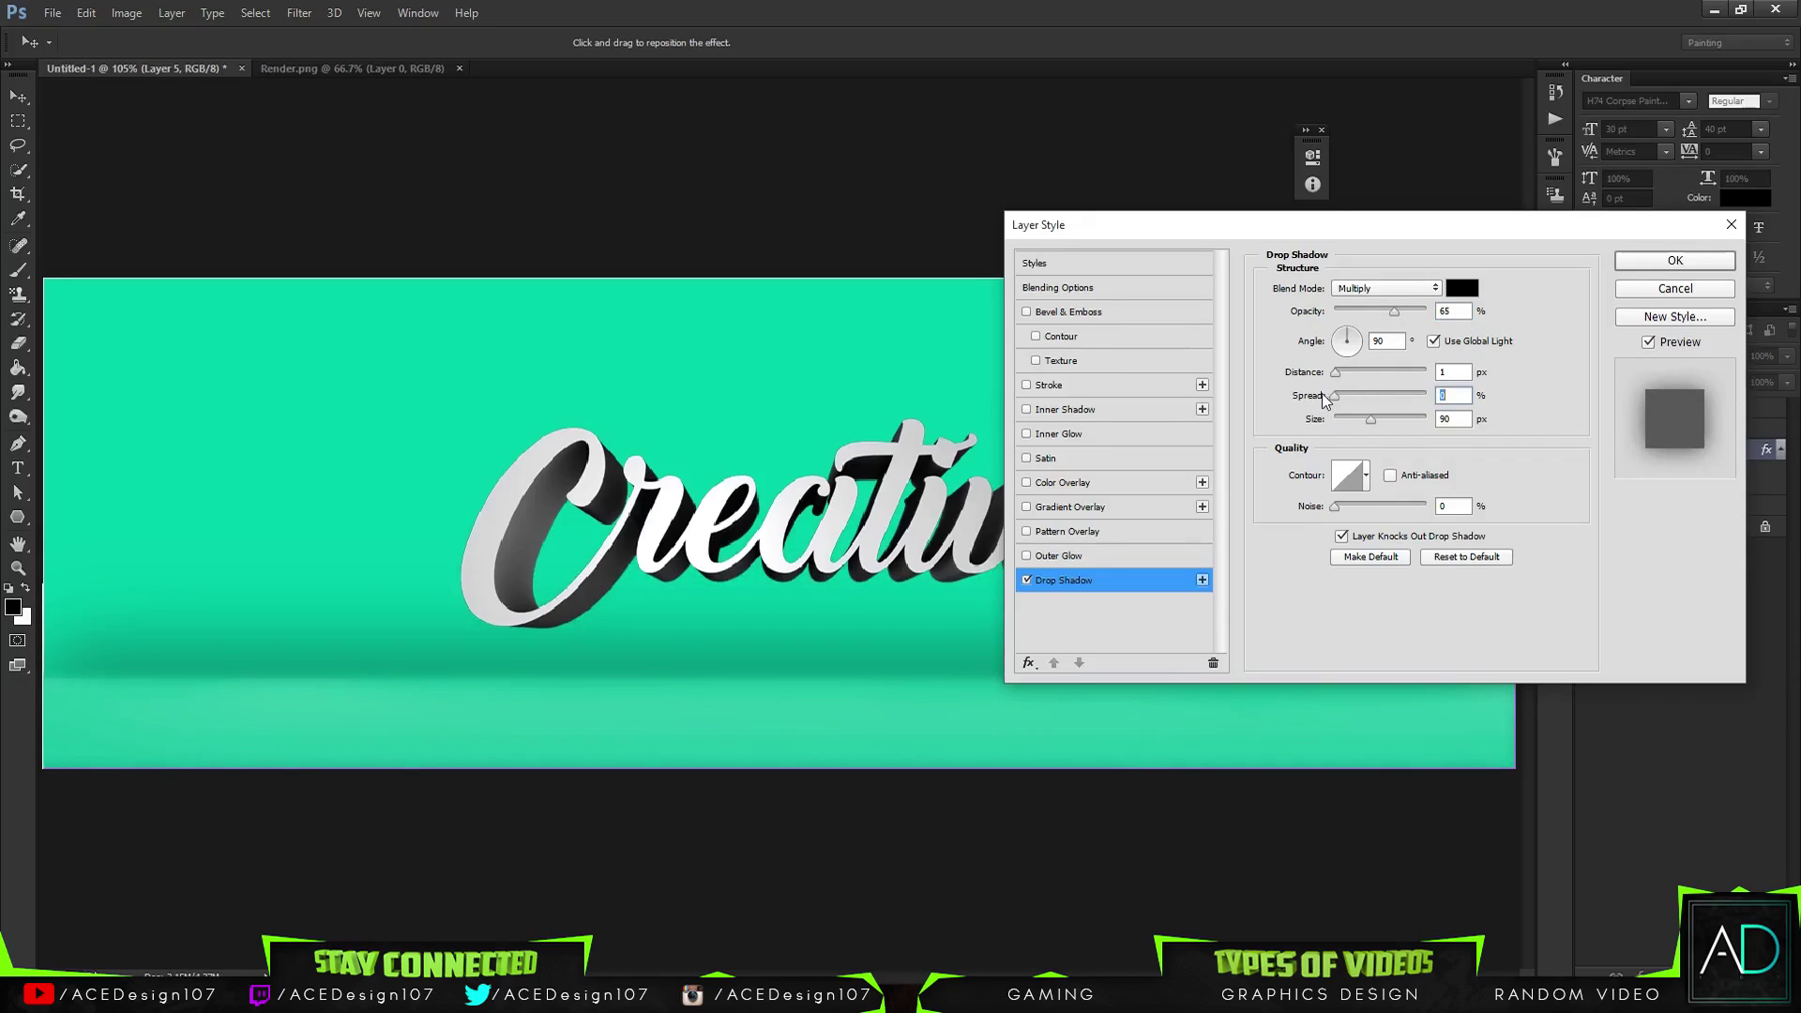
drag(1247, 226, 1015, 57)
key(ctrl+z)
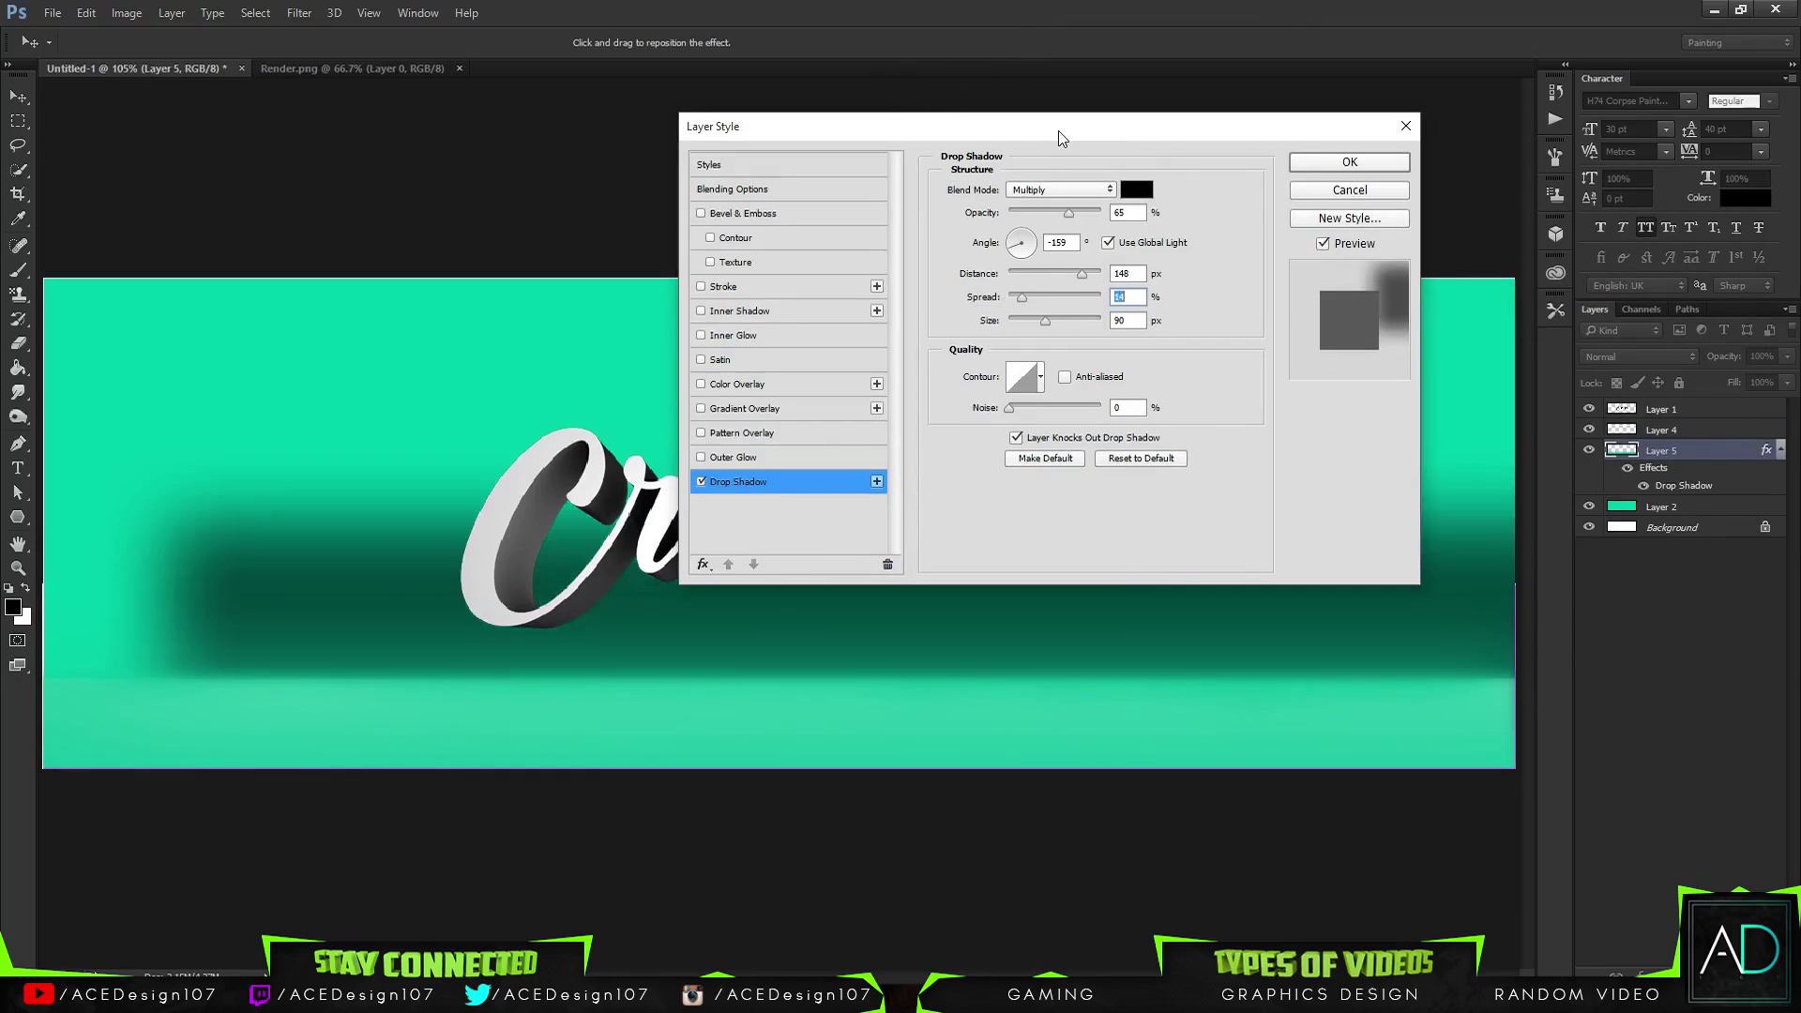
click(1350, 189)
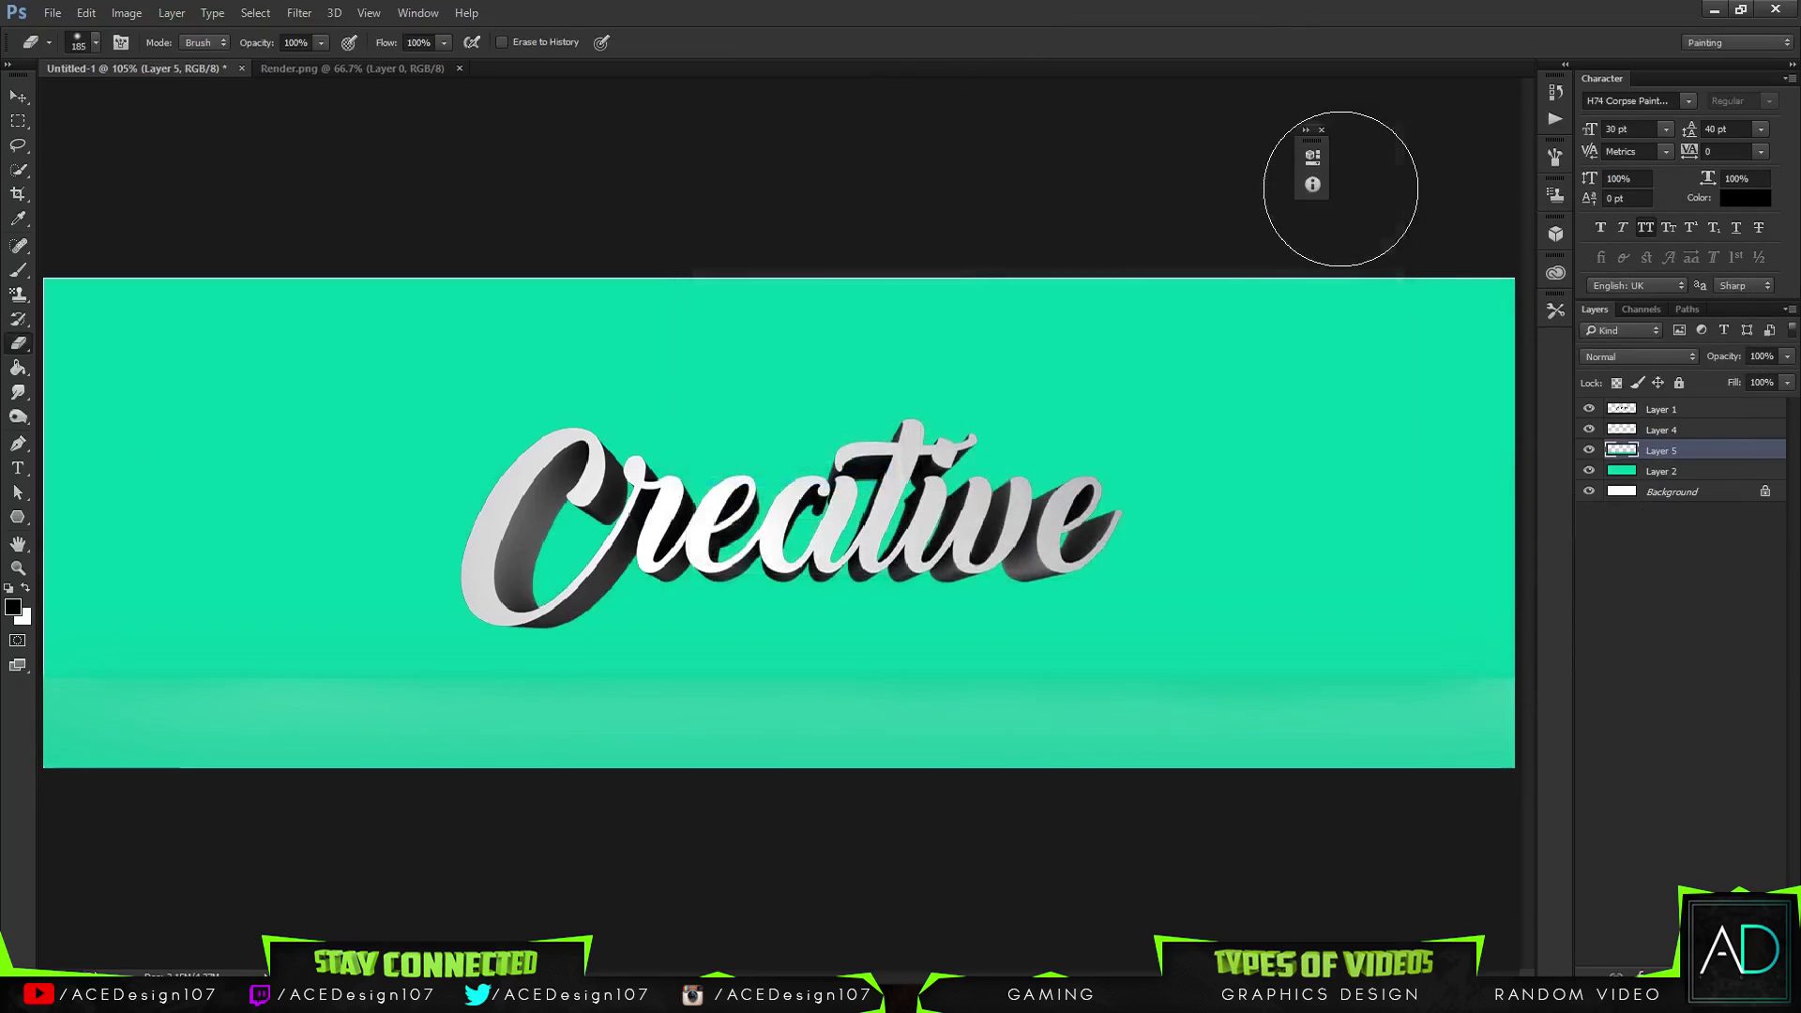
Add a soft black Multiply drop shadow to Layer 5 with about 47% opacity, 90° angle, 1 px distance and 0% spread
right_click(1679, 448)
click(1467, 144)
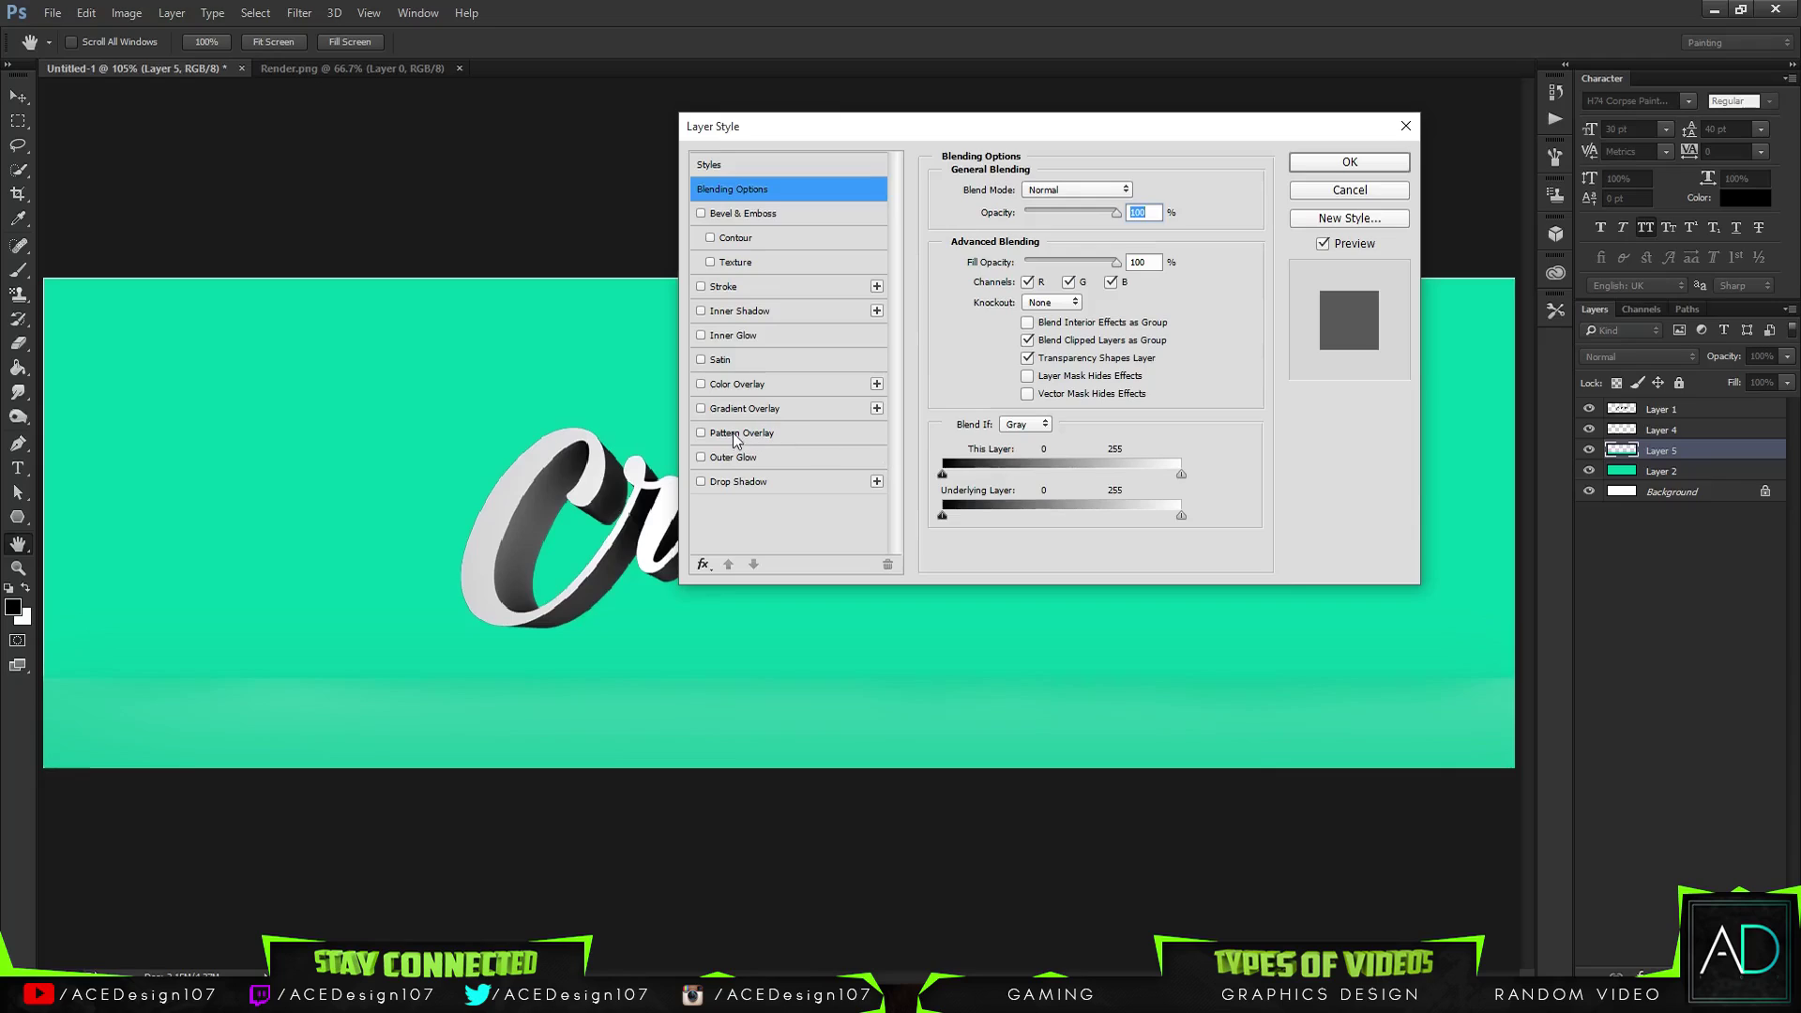
click(730, 479)
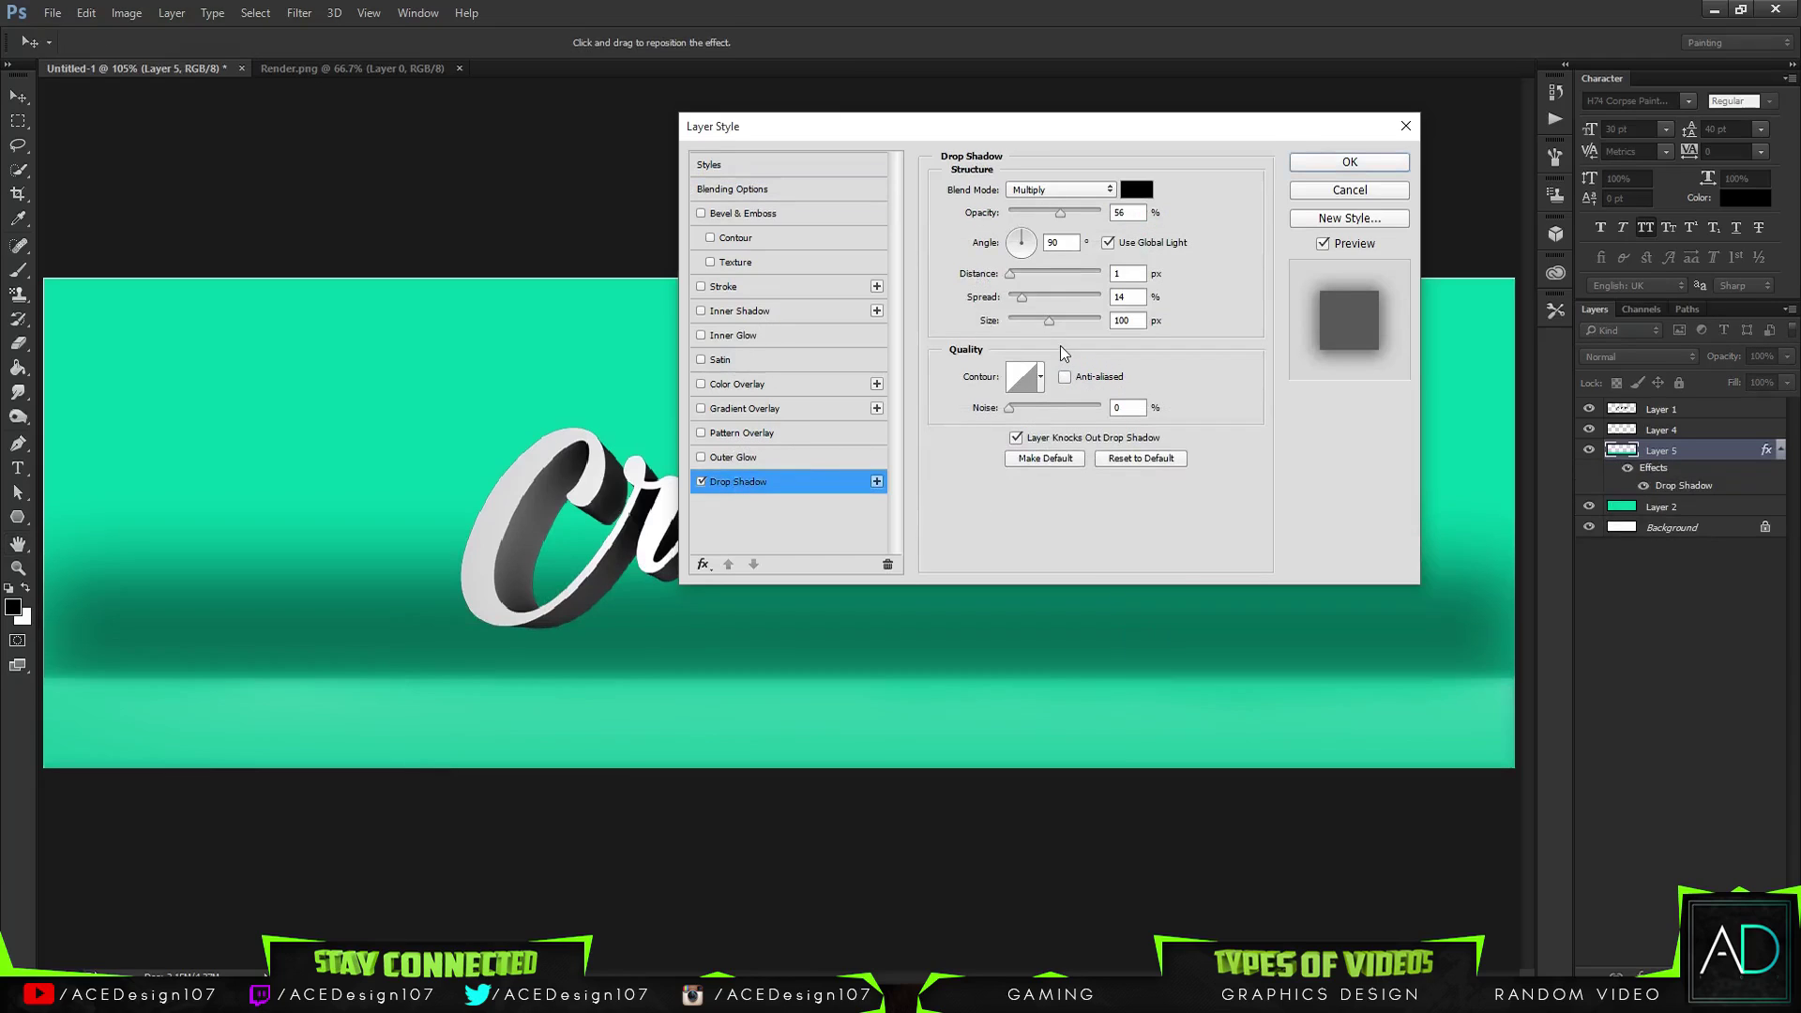
mouse_move(1049, 320)
mouse_down()
mouse_move(1010, 296)
mouse_move(1036, 324)
mouse_up()
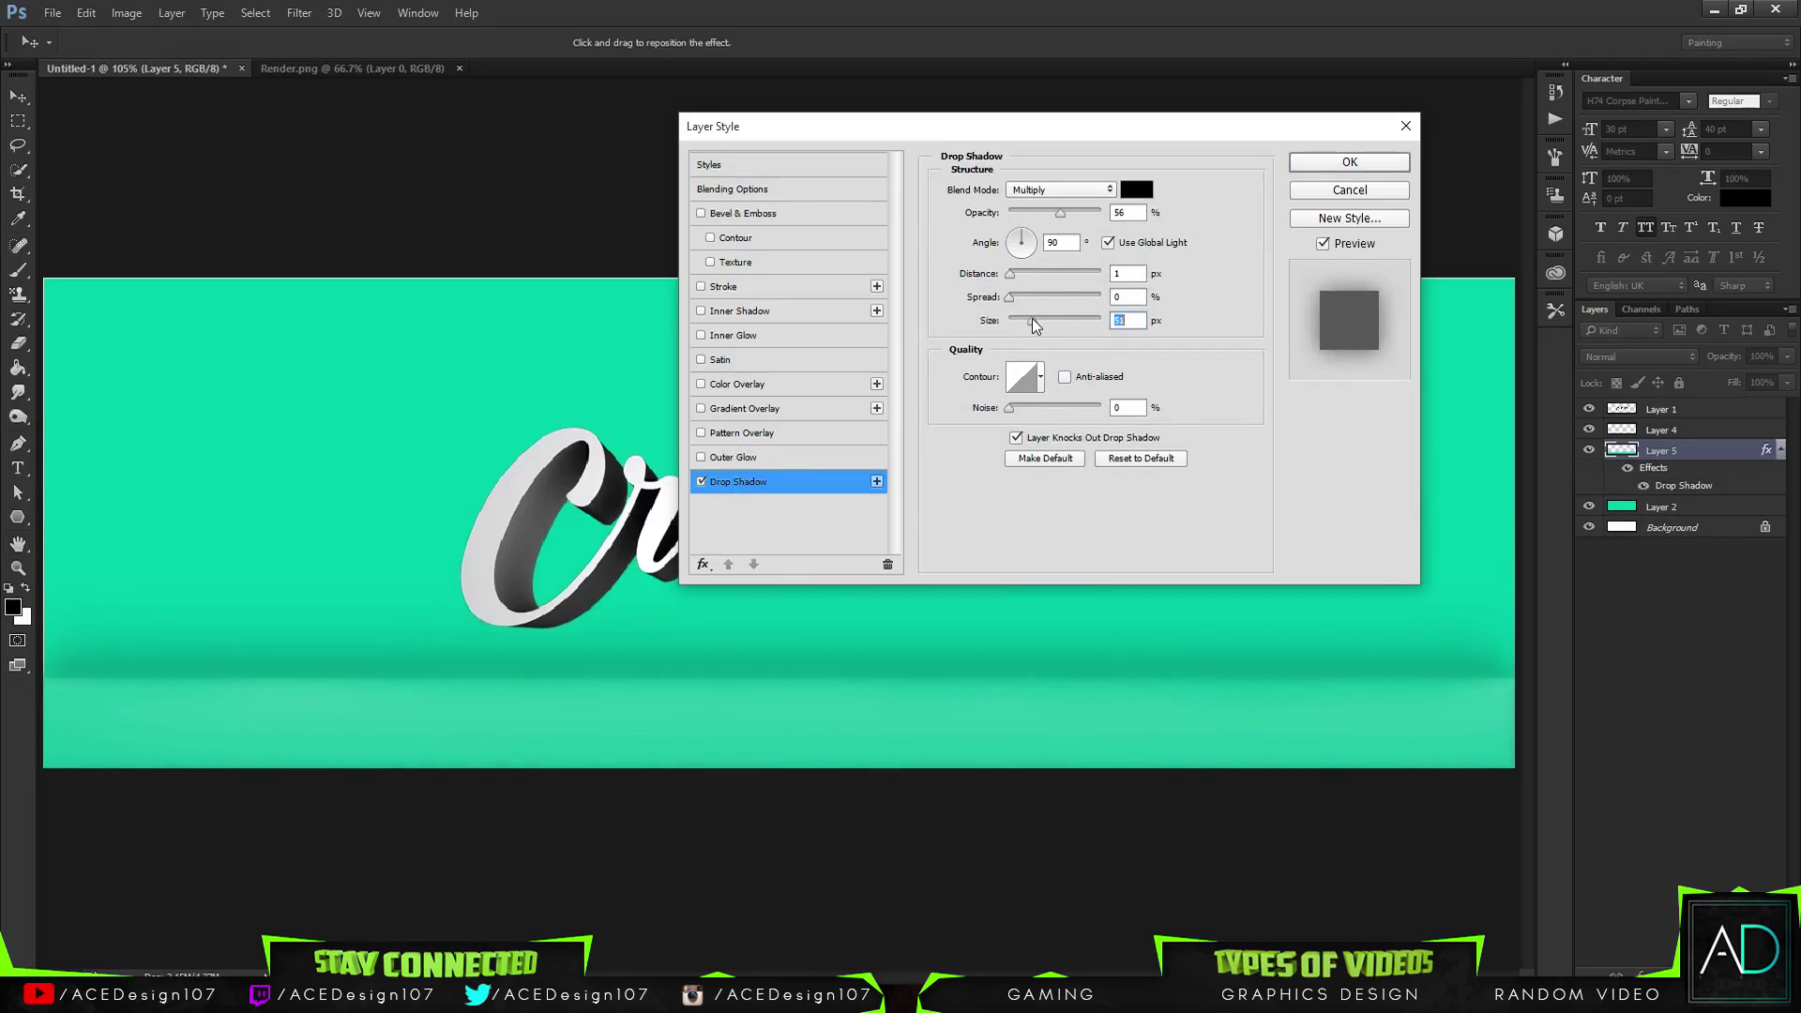
drag(1029, 326, 1056, 319)
drag(1065, 215, 1051, 212)
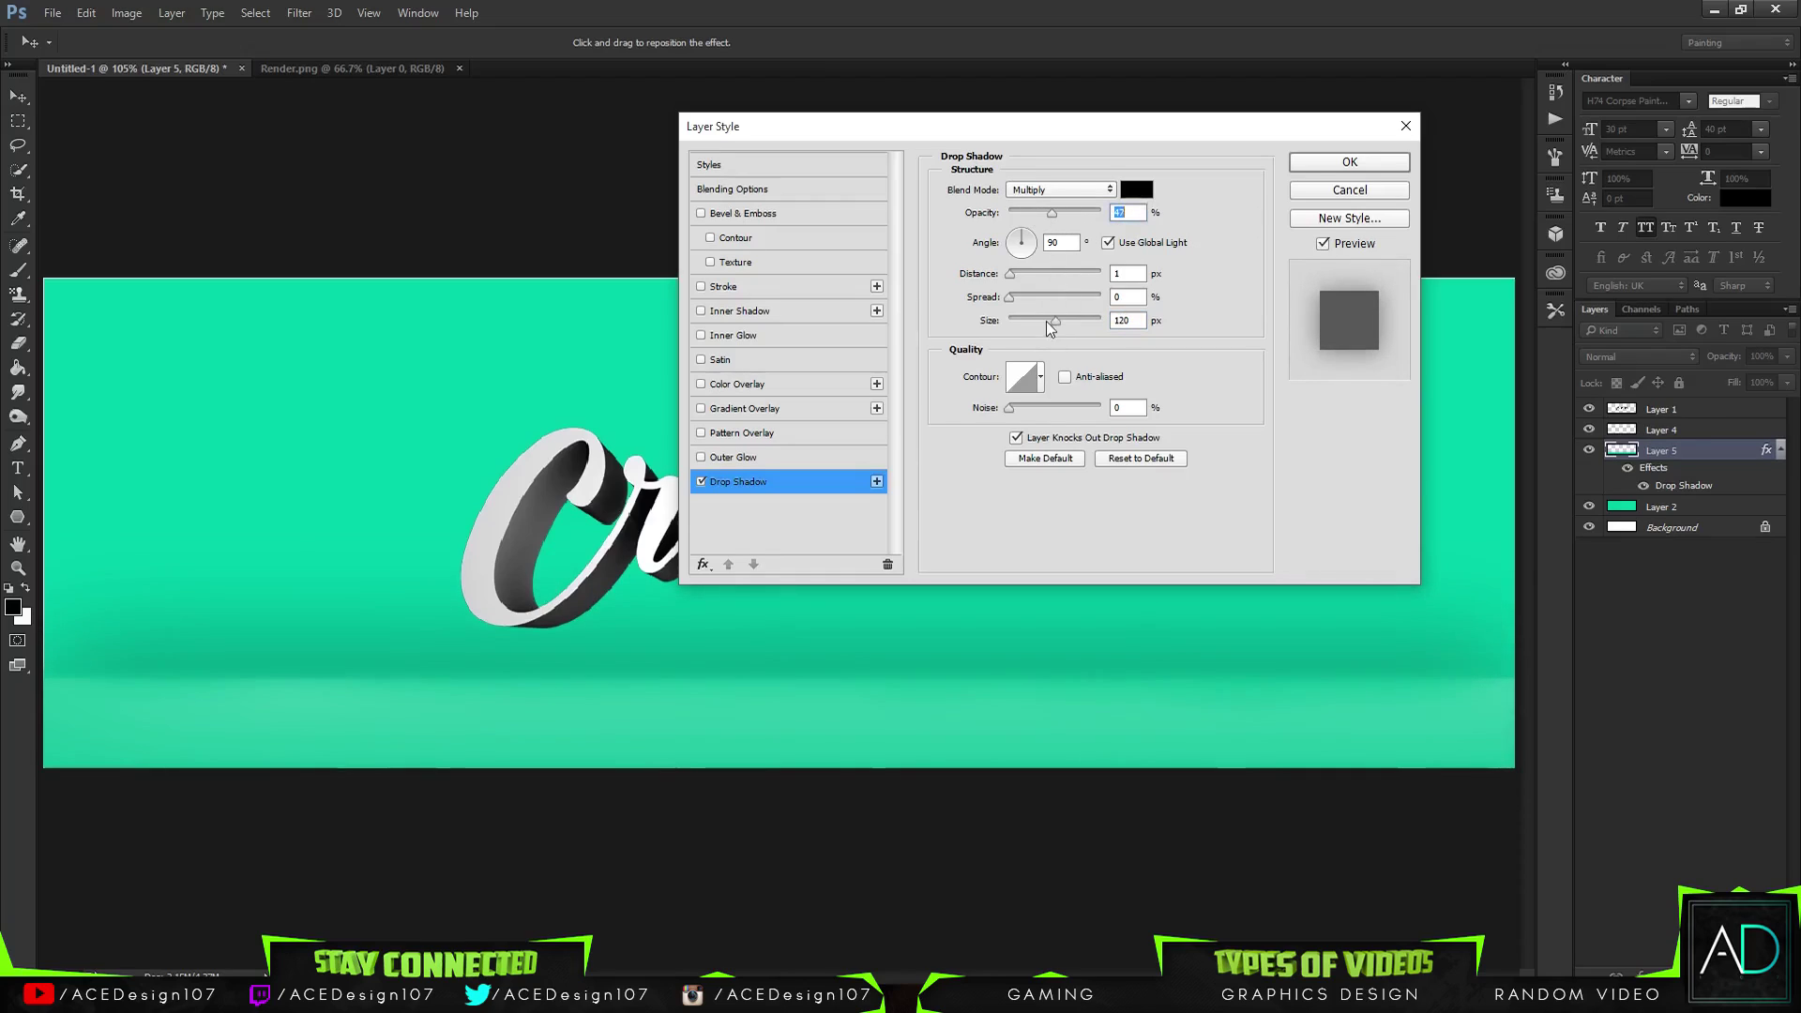
drag(1045, 320, 1043, 318)
click(1346, 162)
Lower the opacity of Layer 4's white highlight to 30% and check the whole composition
click(1663, 429)
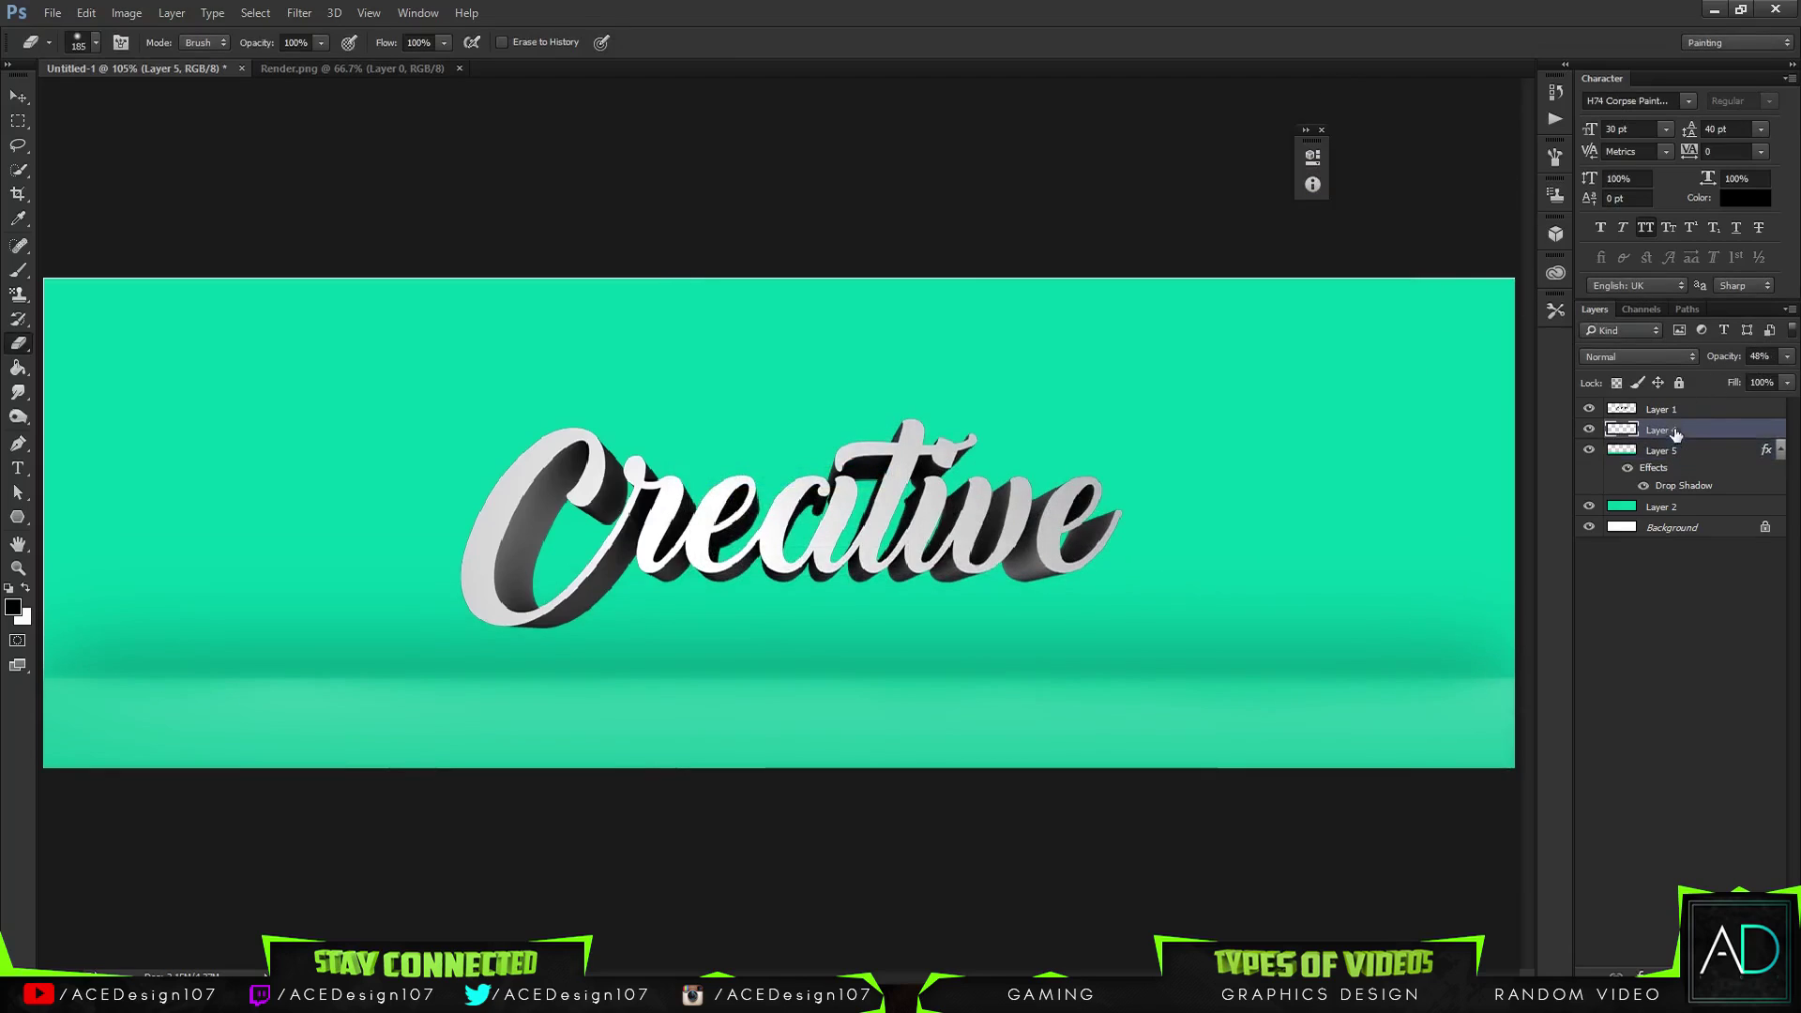
click(1787, 356)
drag(1743, 378, 1731, 383)
key(v)
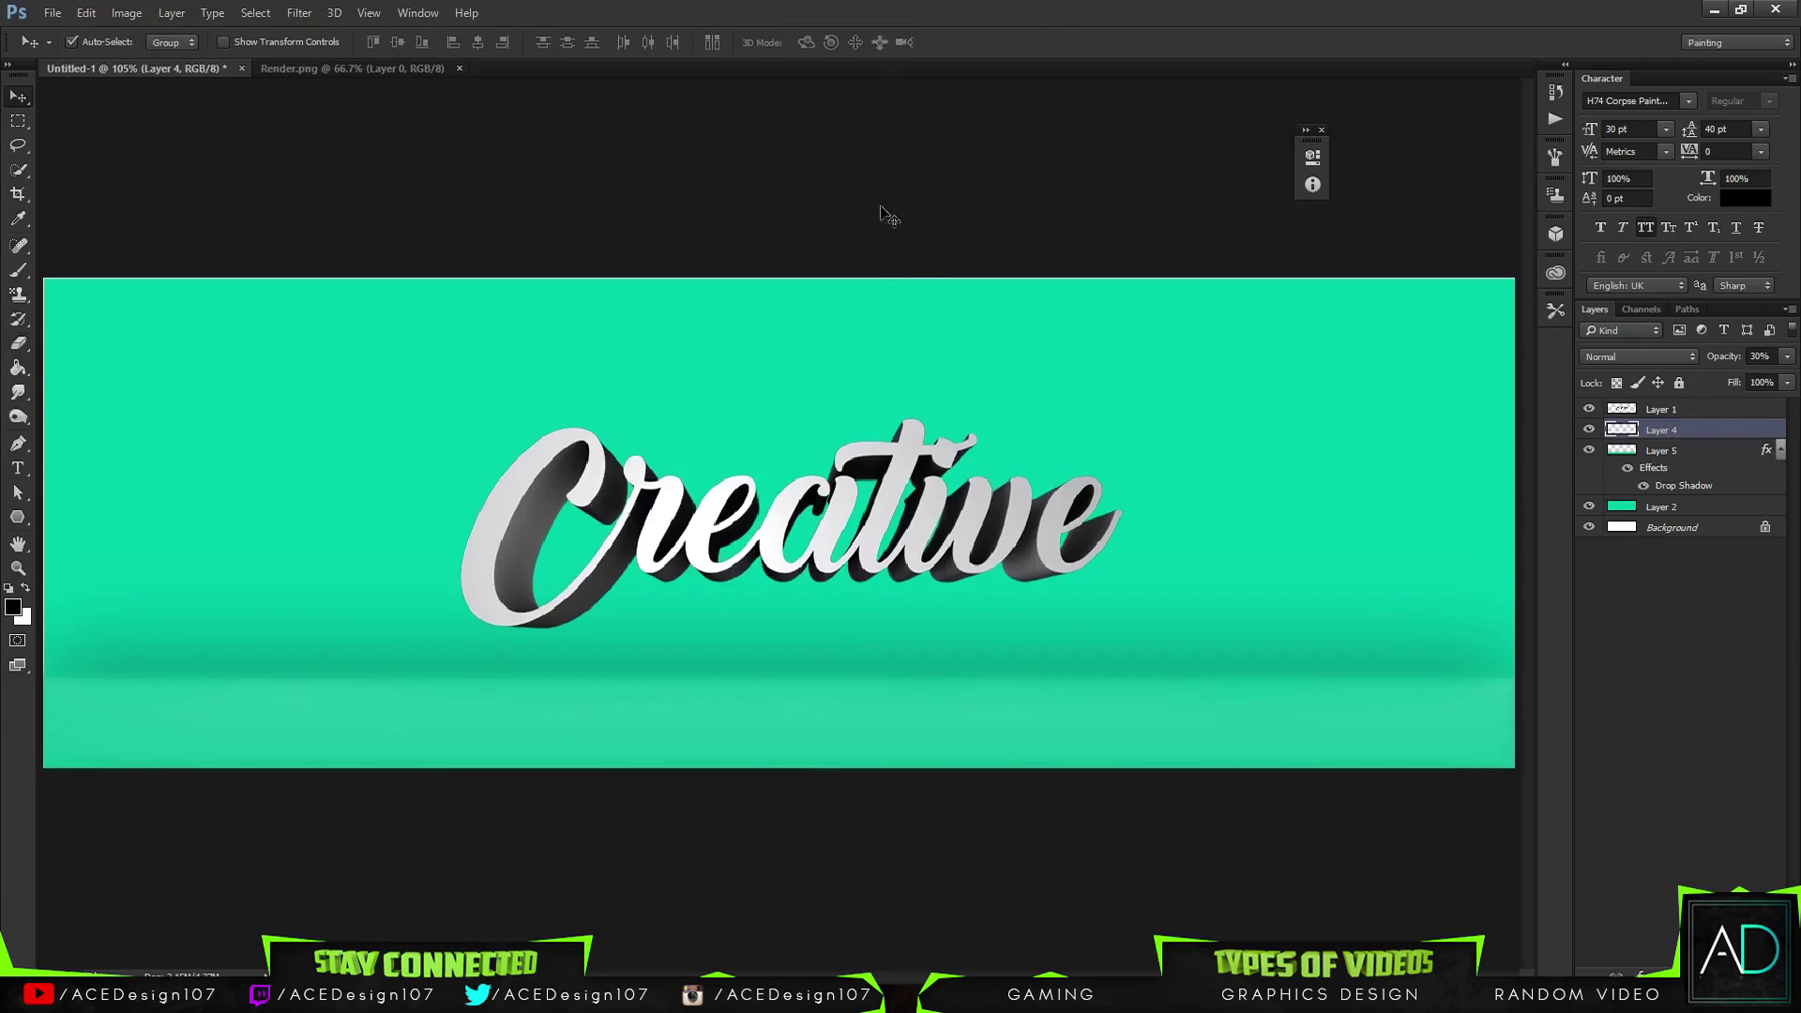
scroll(938, 252, down, 4)
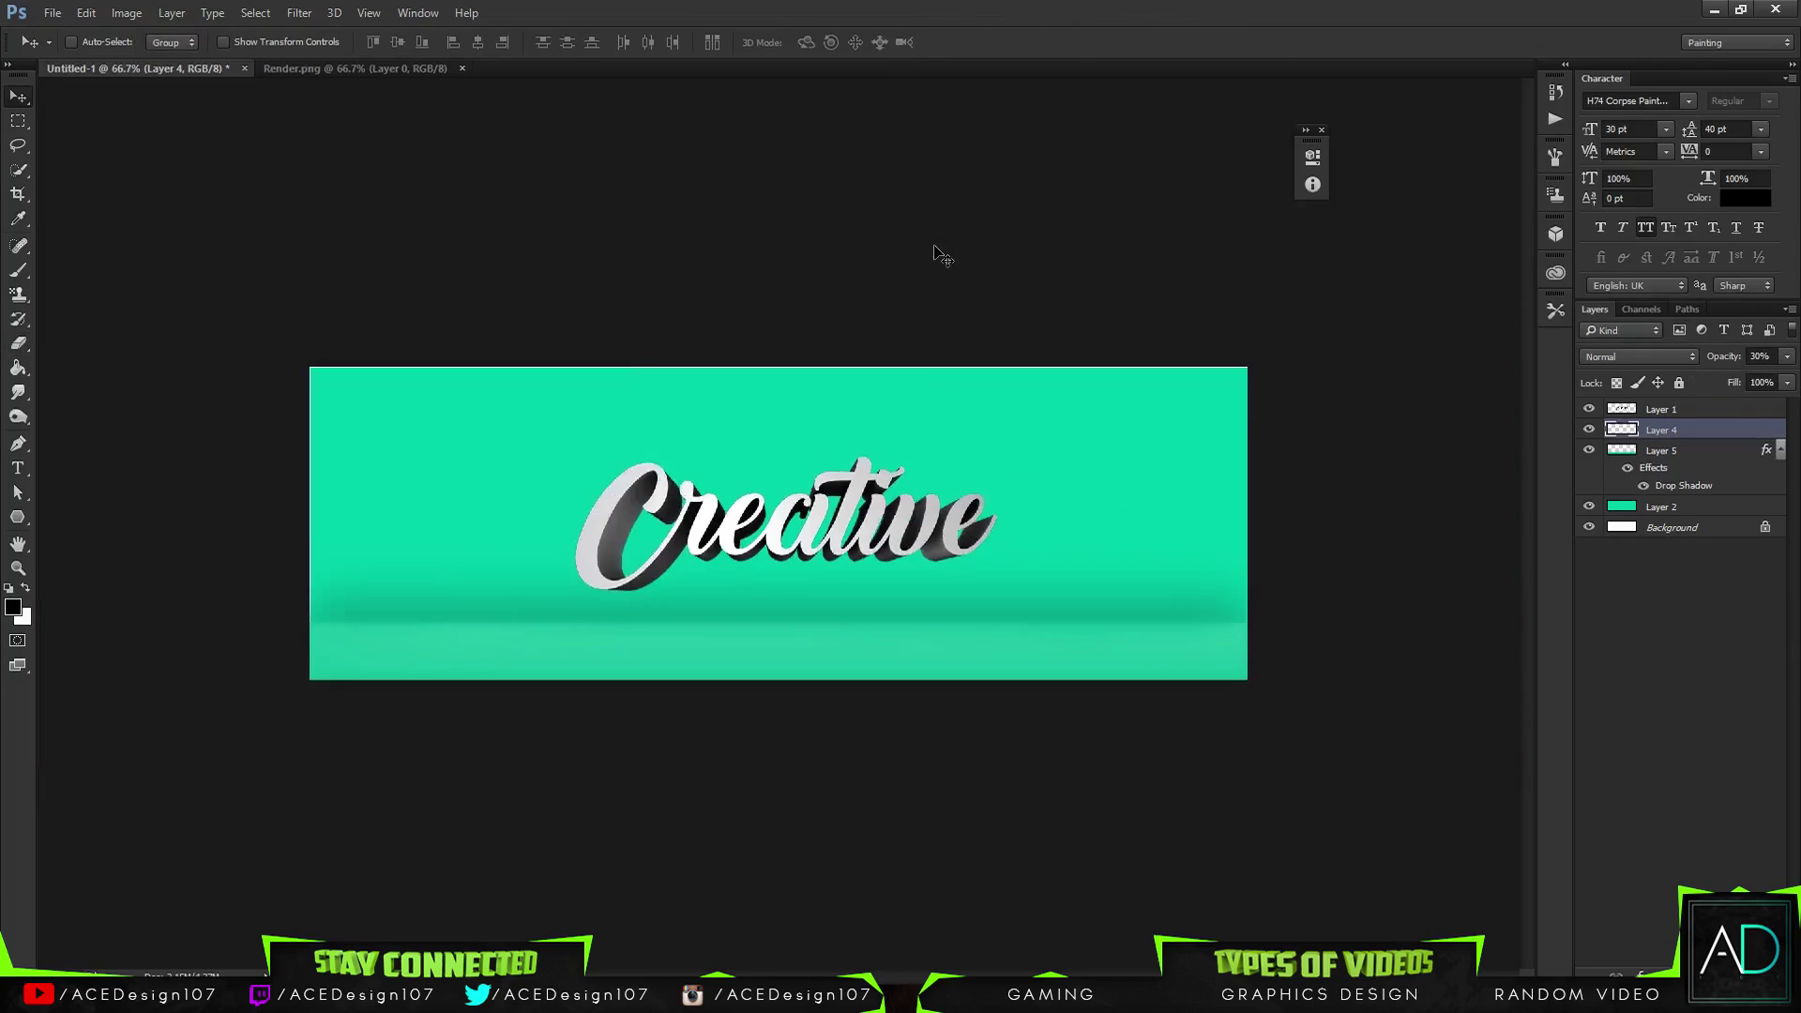
scroll(938, 252, up, 2)
scroll(938, 251, up, 3)
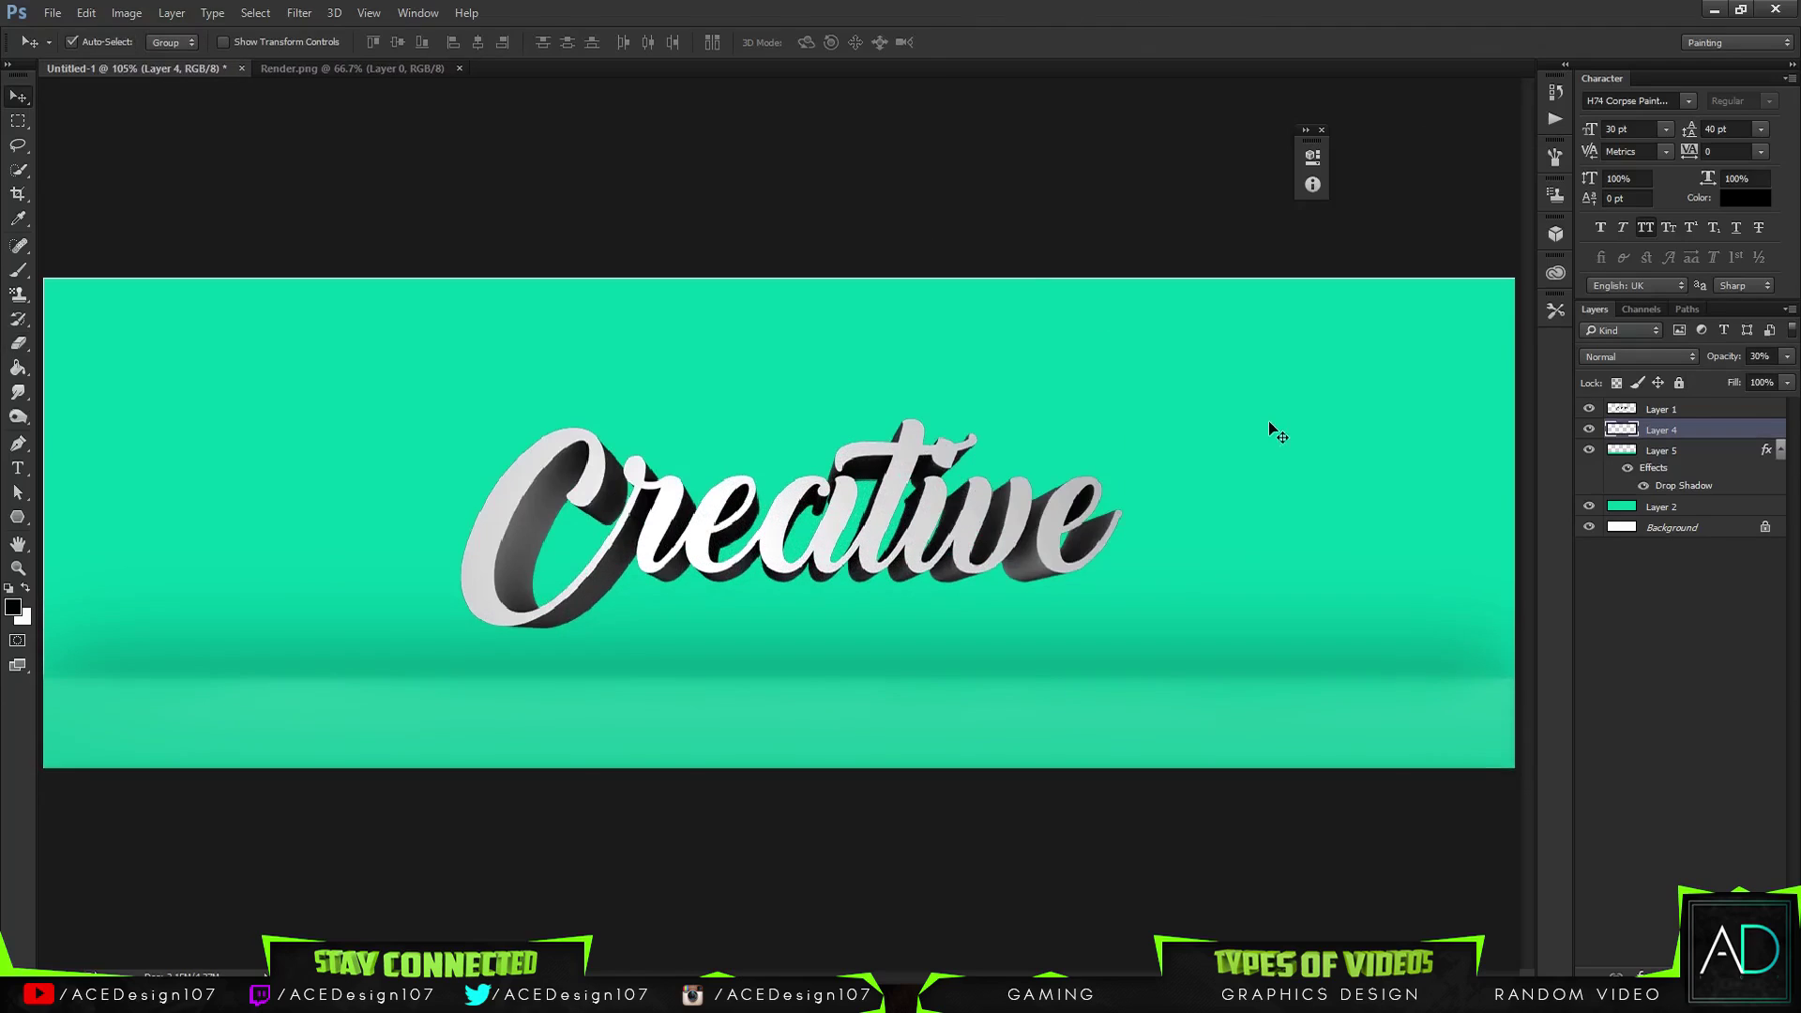
Rename Layer 1, which holds the Creative lettering, as Text
right_click(1651, 414)
click(1668, 411)
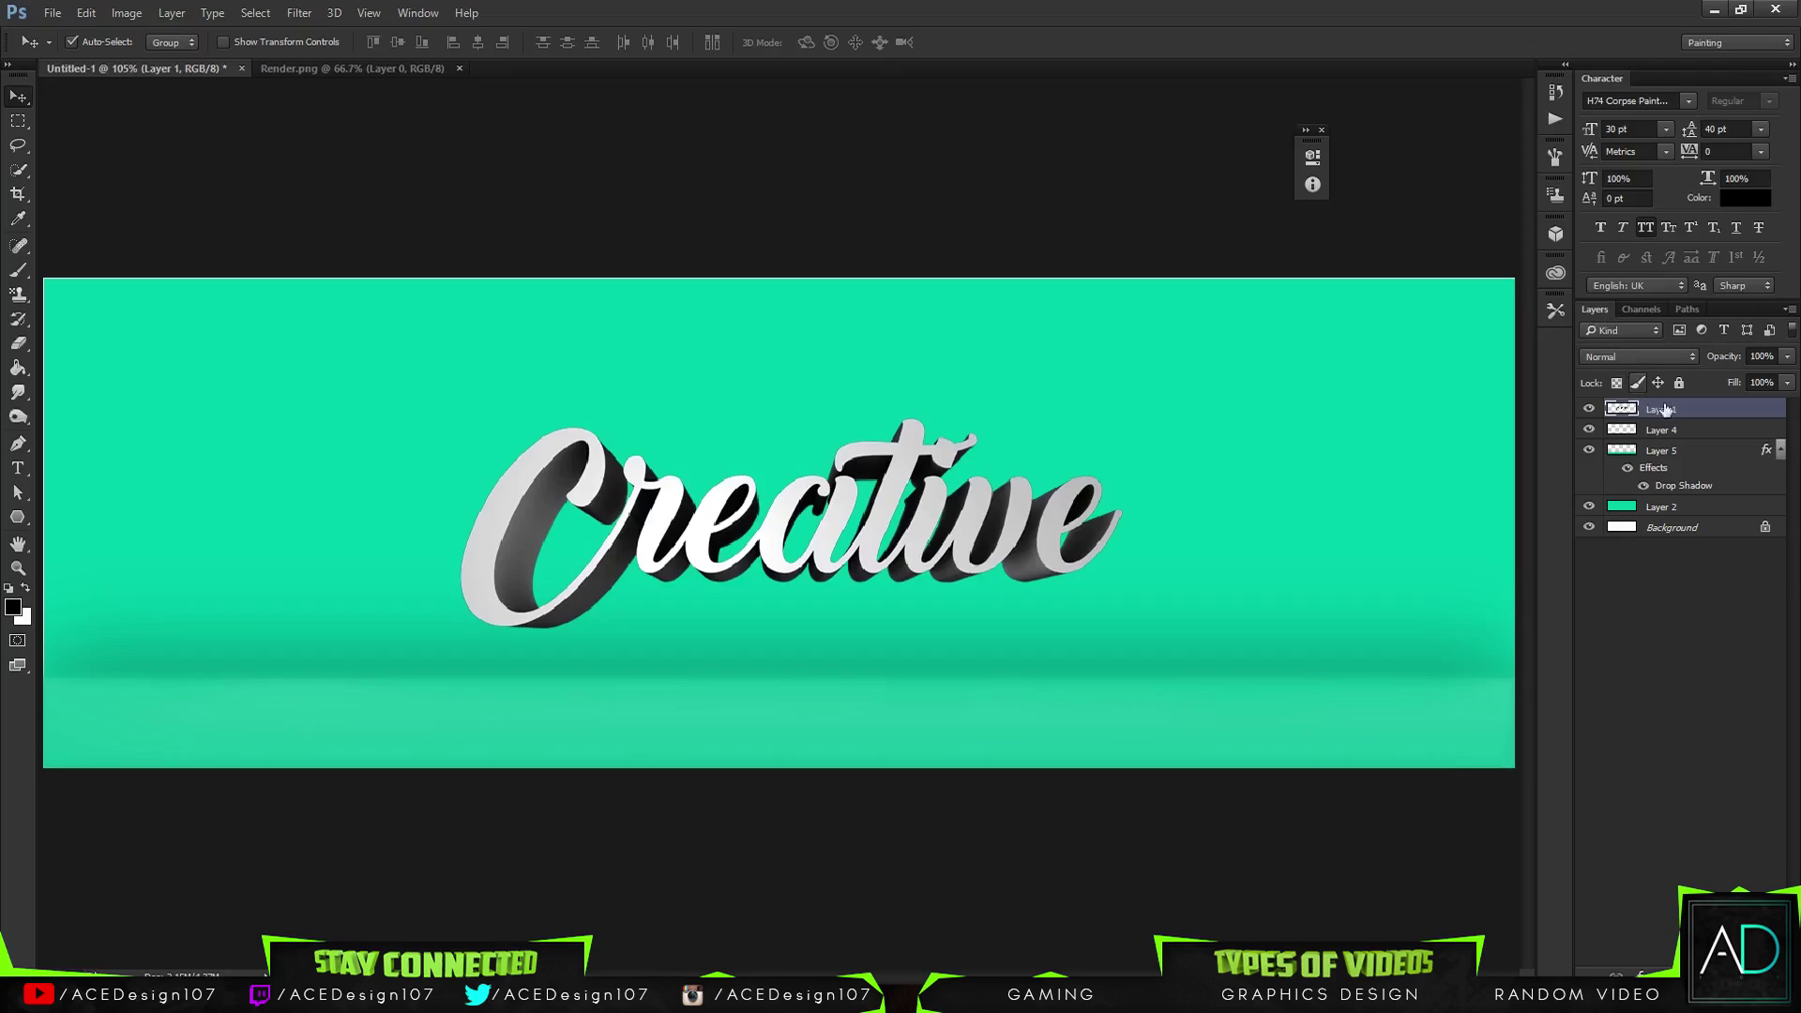
double_click(1665, 410)
text(Text)
key(Return)
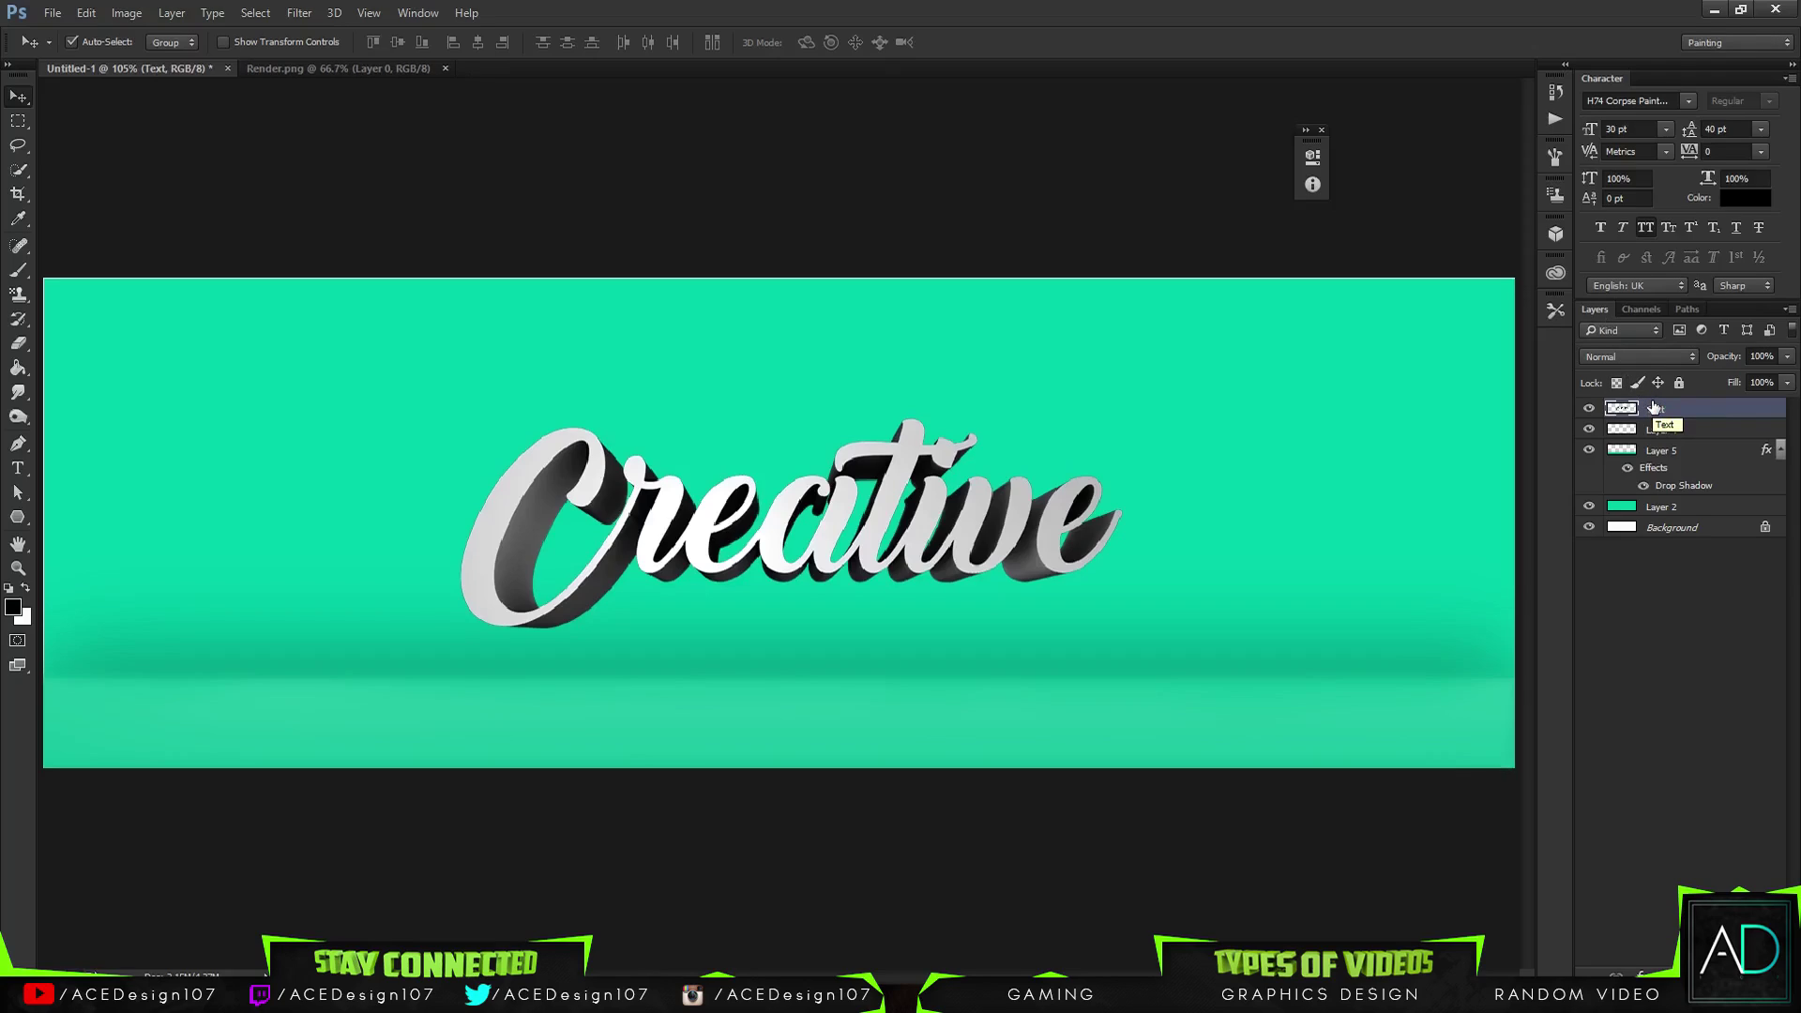
Duplicate the Text layer, place the copy beneath the original, and enlarge it slightly so it shows as an outline around the lettering
key(ctrl+t)
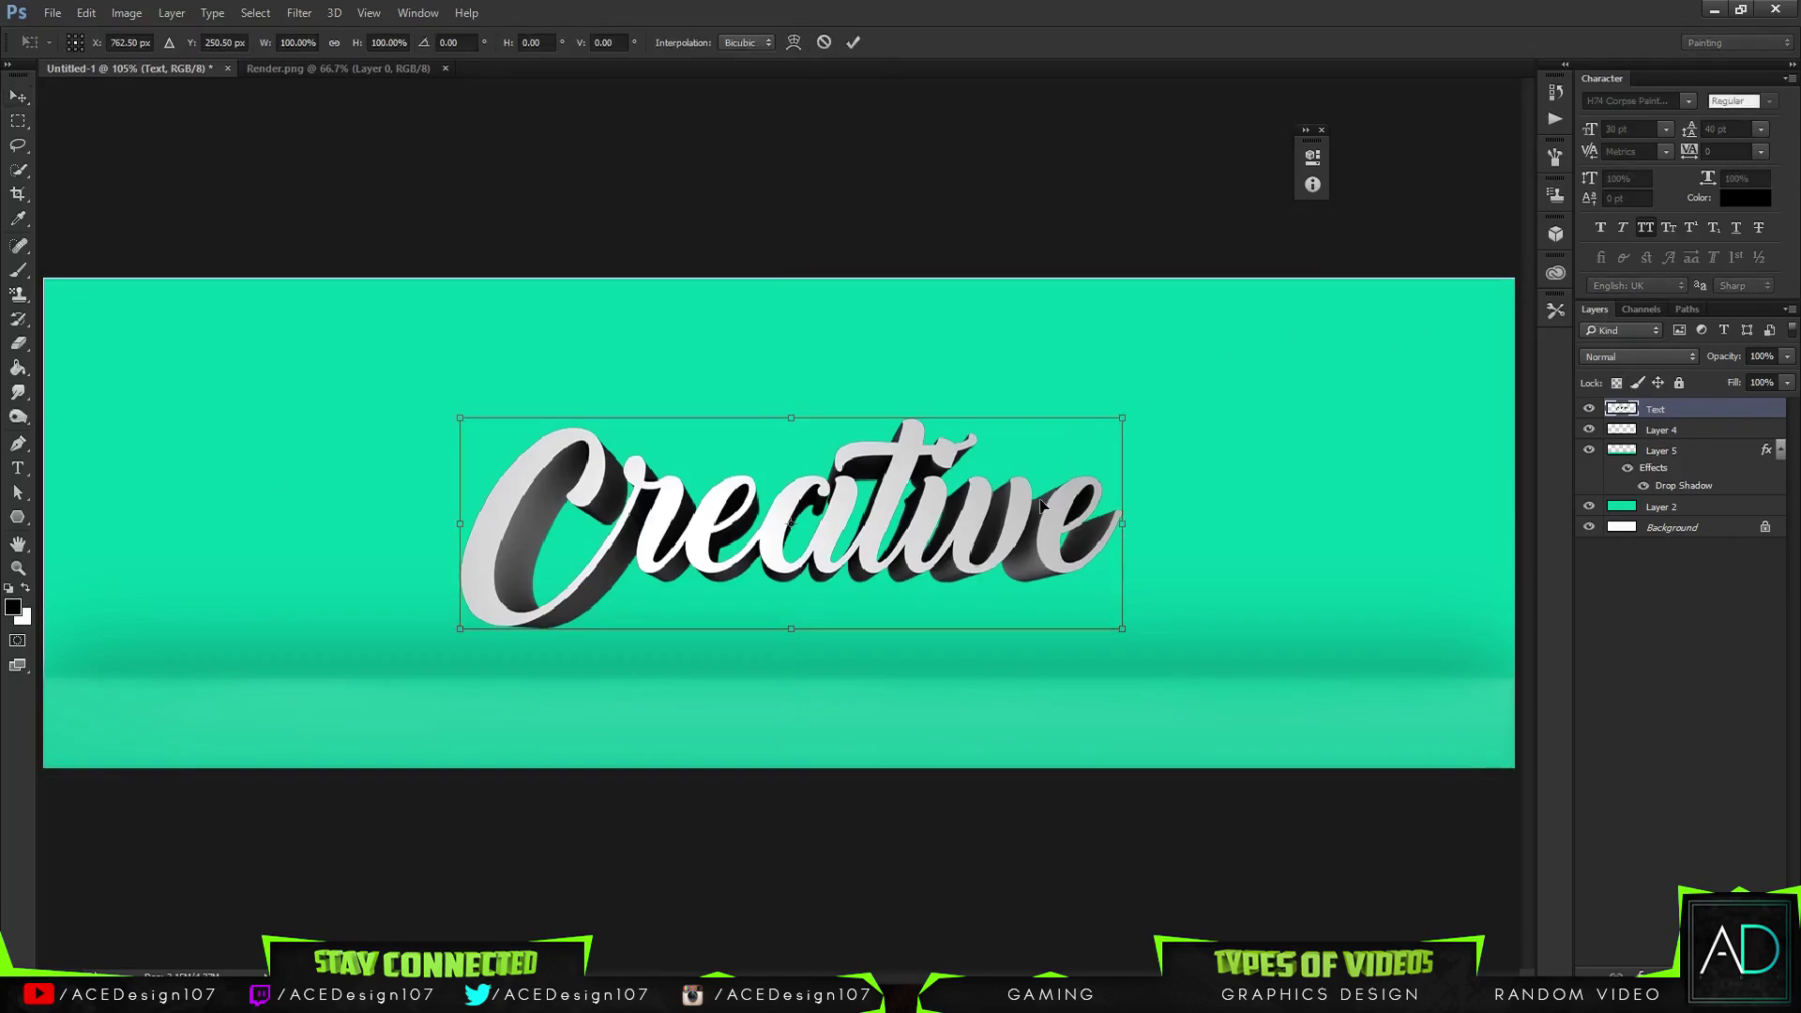
key(Return)
key(ctrl+j)
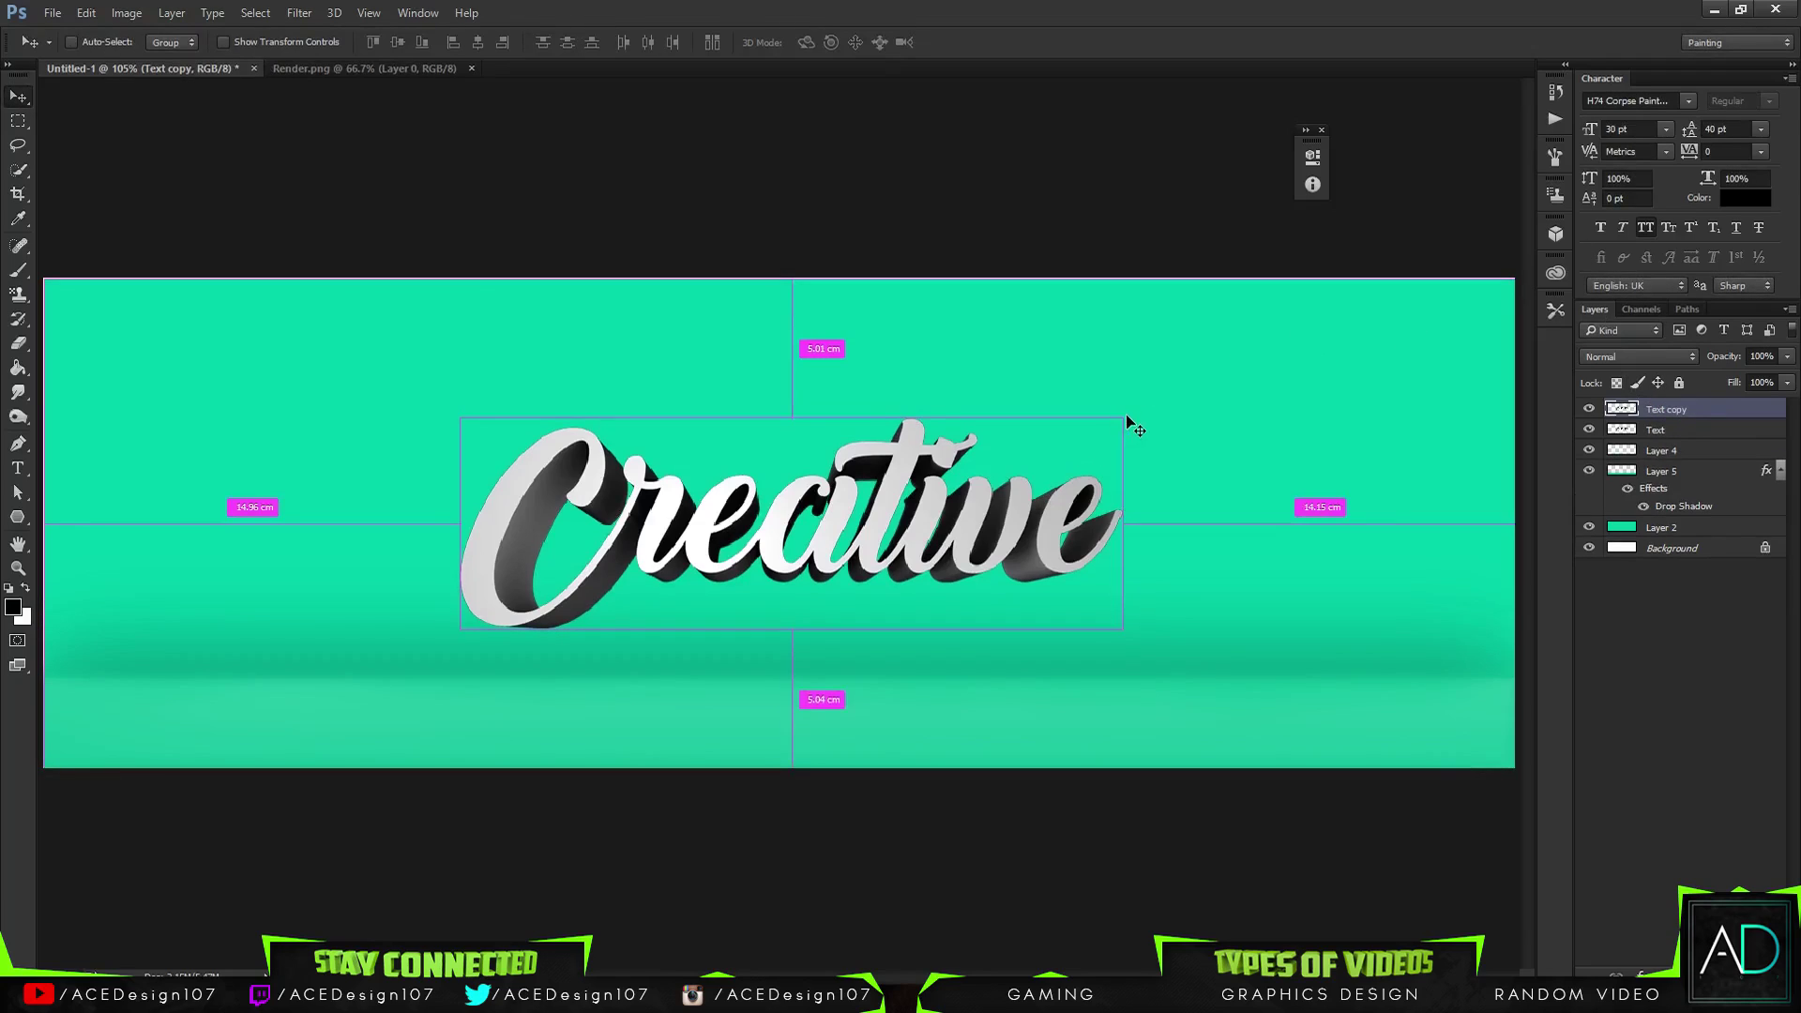
drag(1586, 411, 1615, 439)
key(ctrl+t)
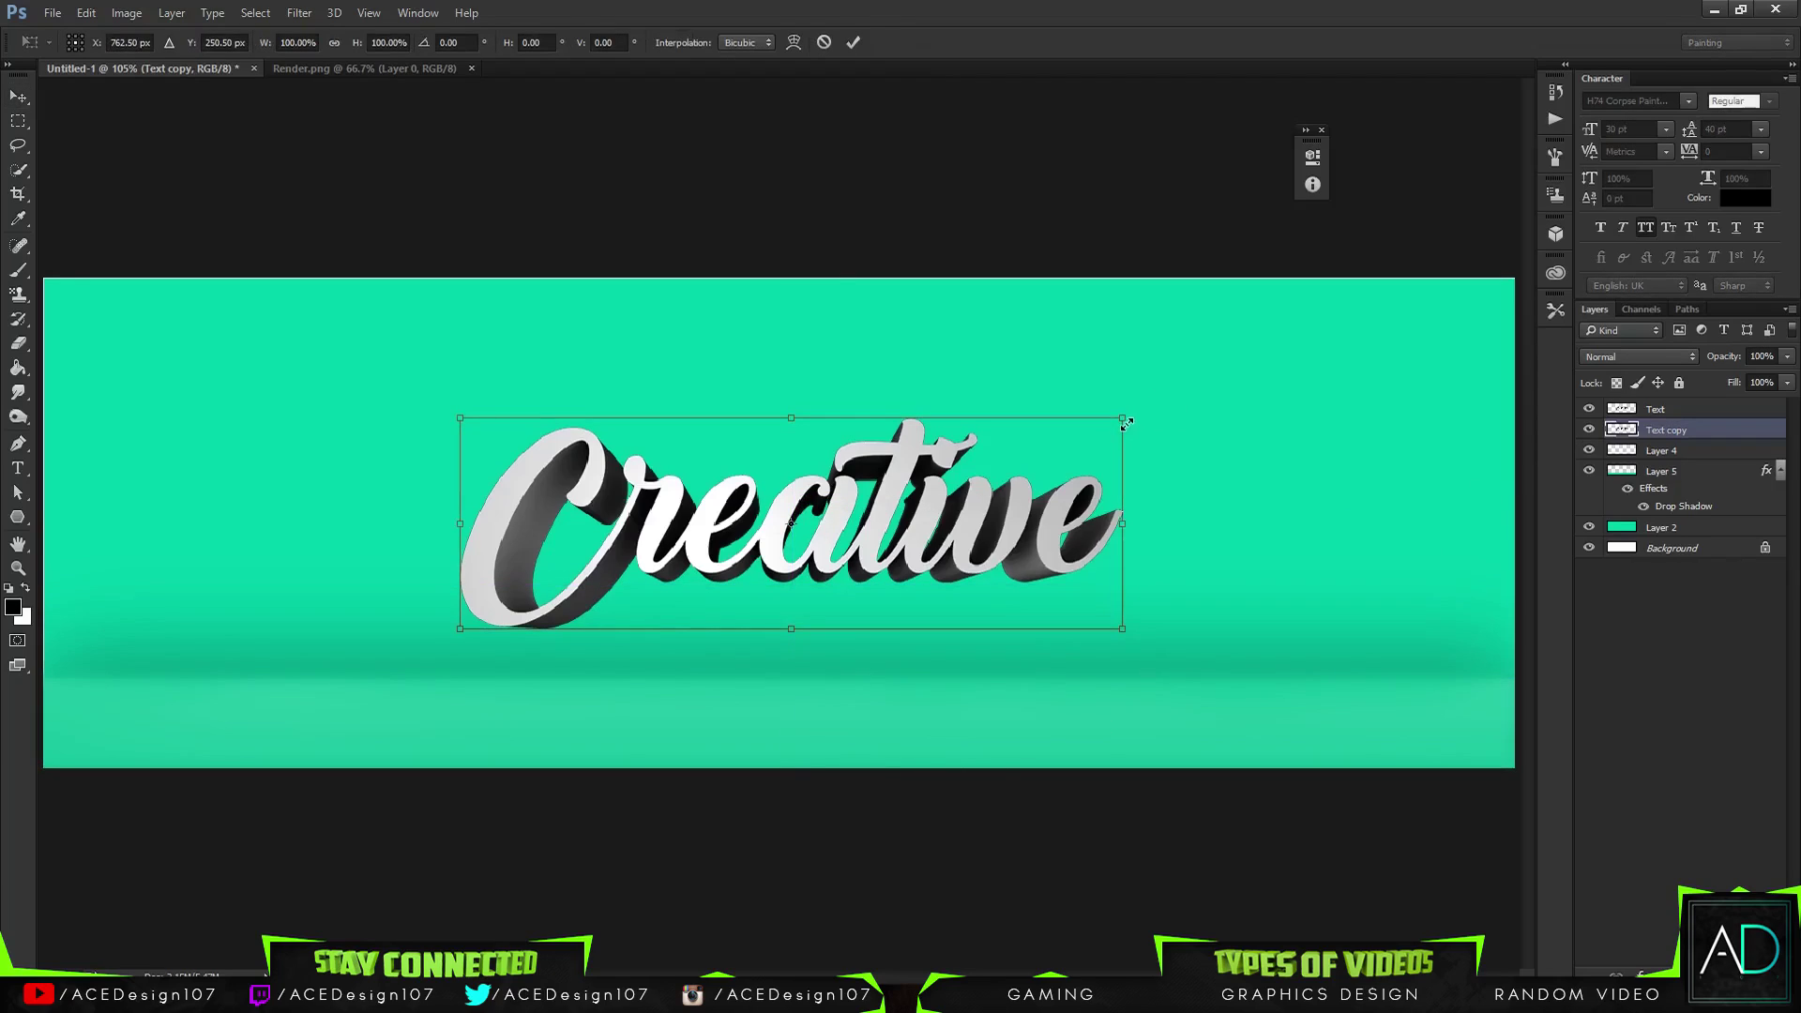
mouse_move(1127, 424)
mouse_down()
mouse_move(1179, 402)
mouse_move(1150, 406)
mouse_up()
key(Return)
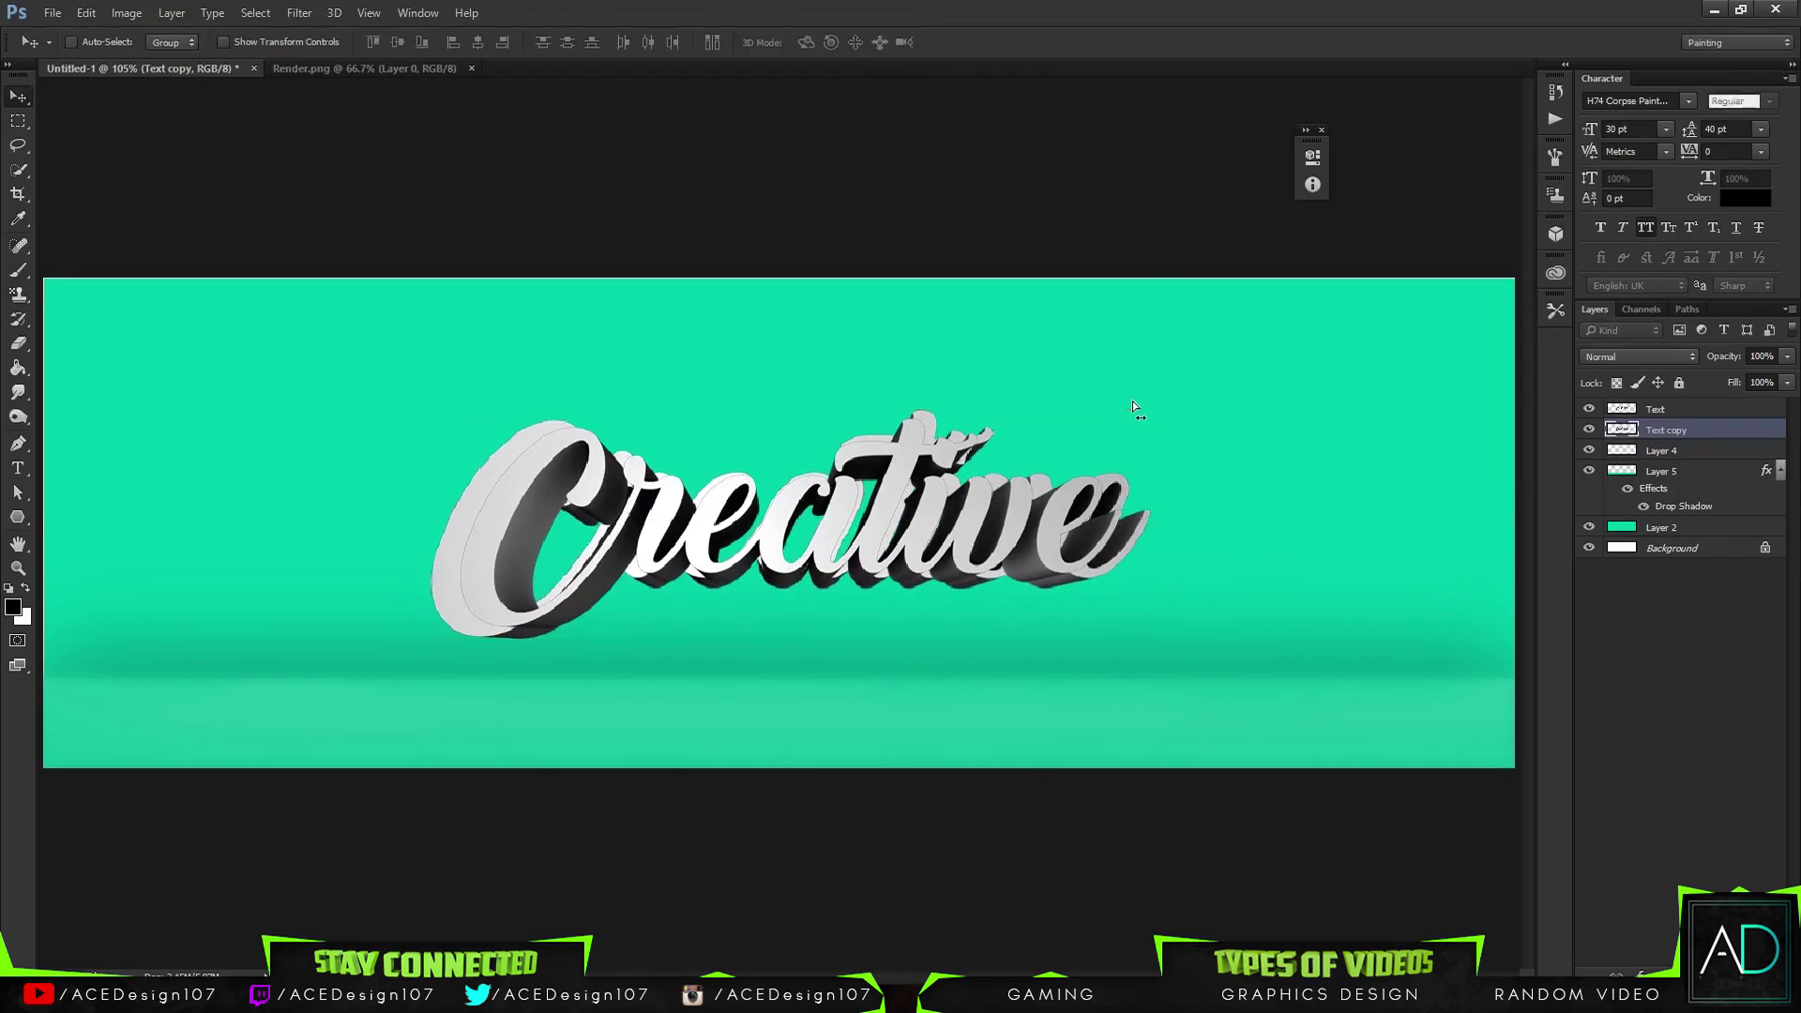
Apply a dark green Color Overlay (RGB 0, 95, 83) at 100% opacity to the enlarged lettering copy
click(1492, 142)
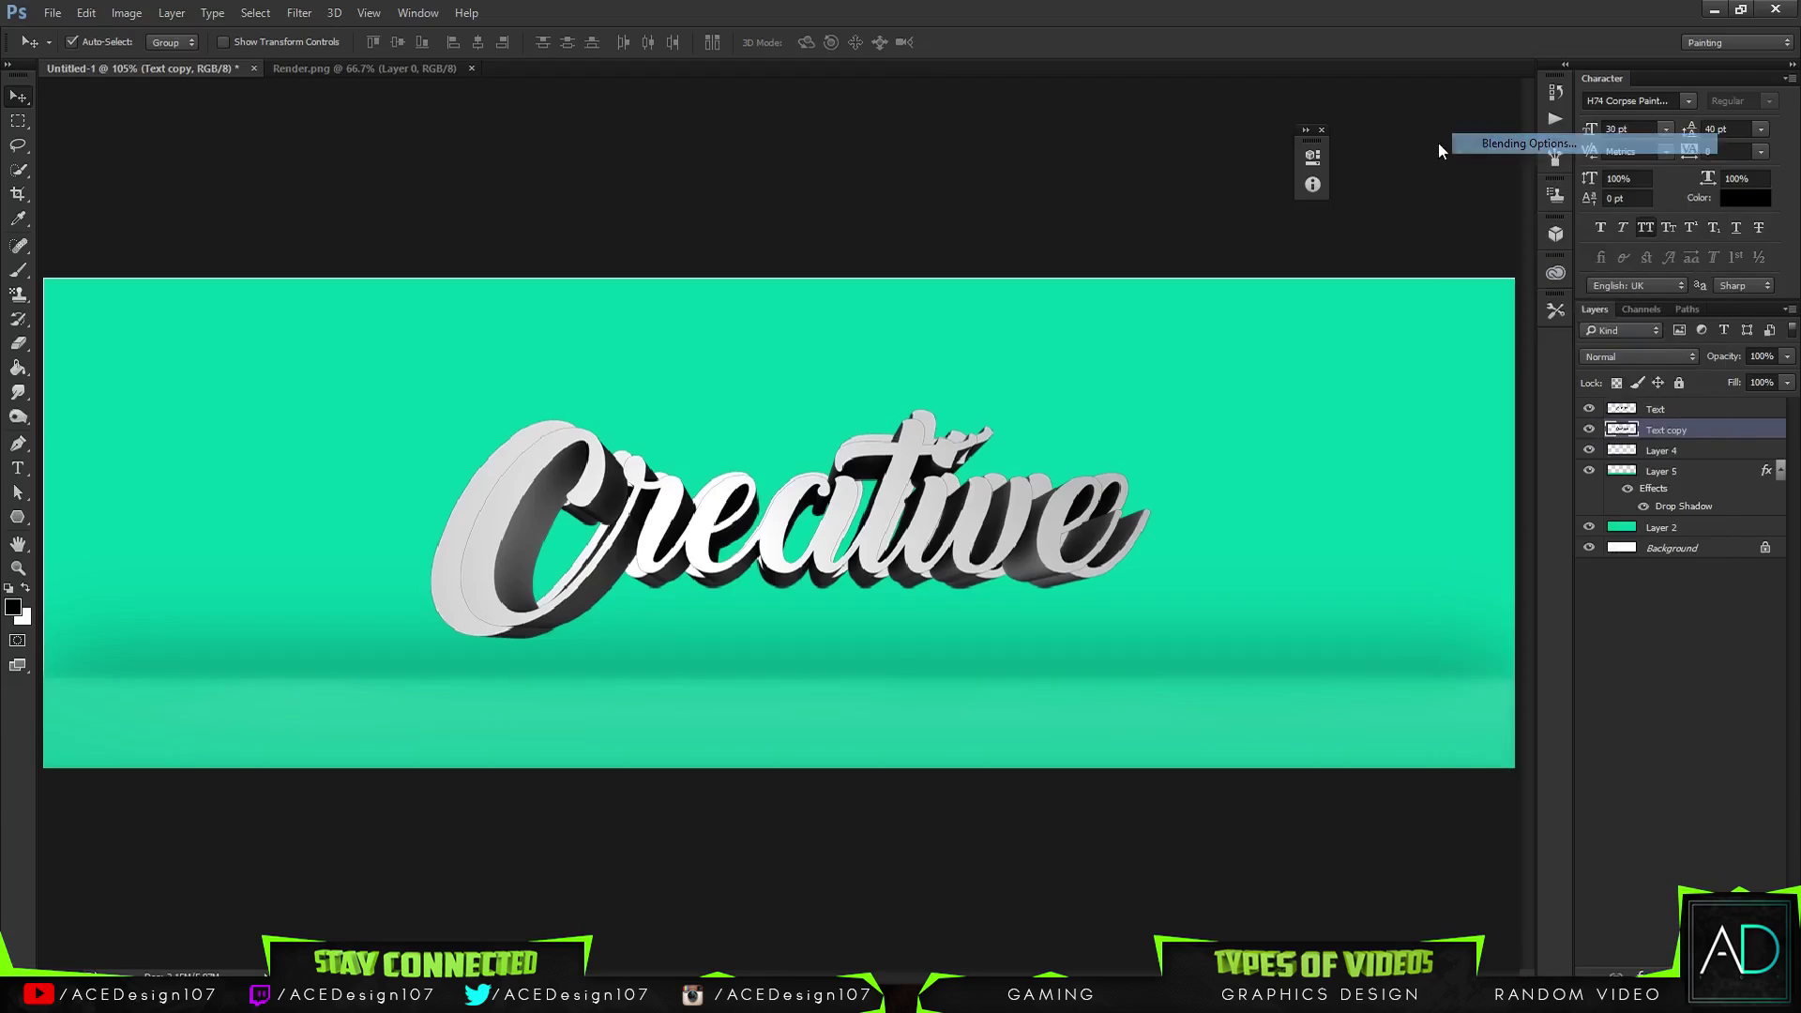
click(732, 386)
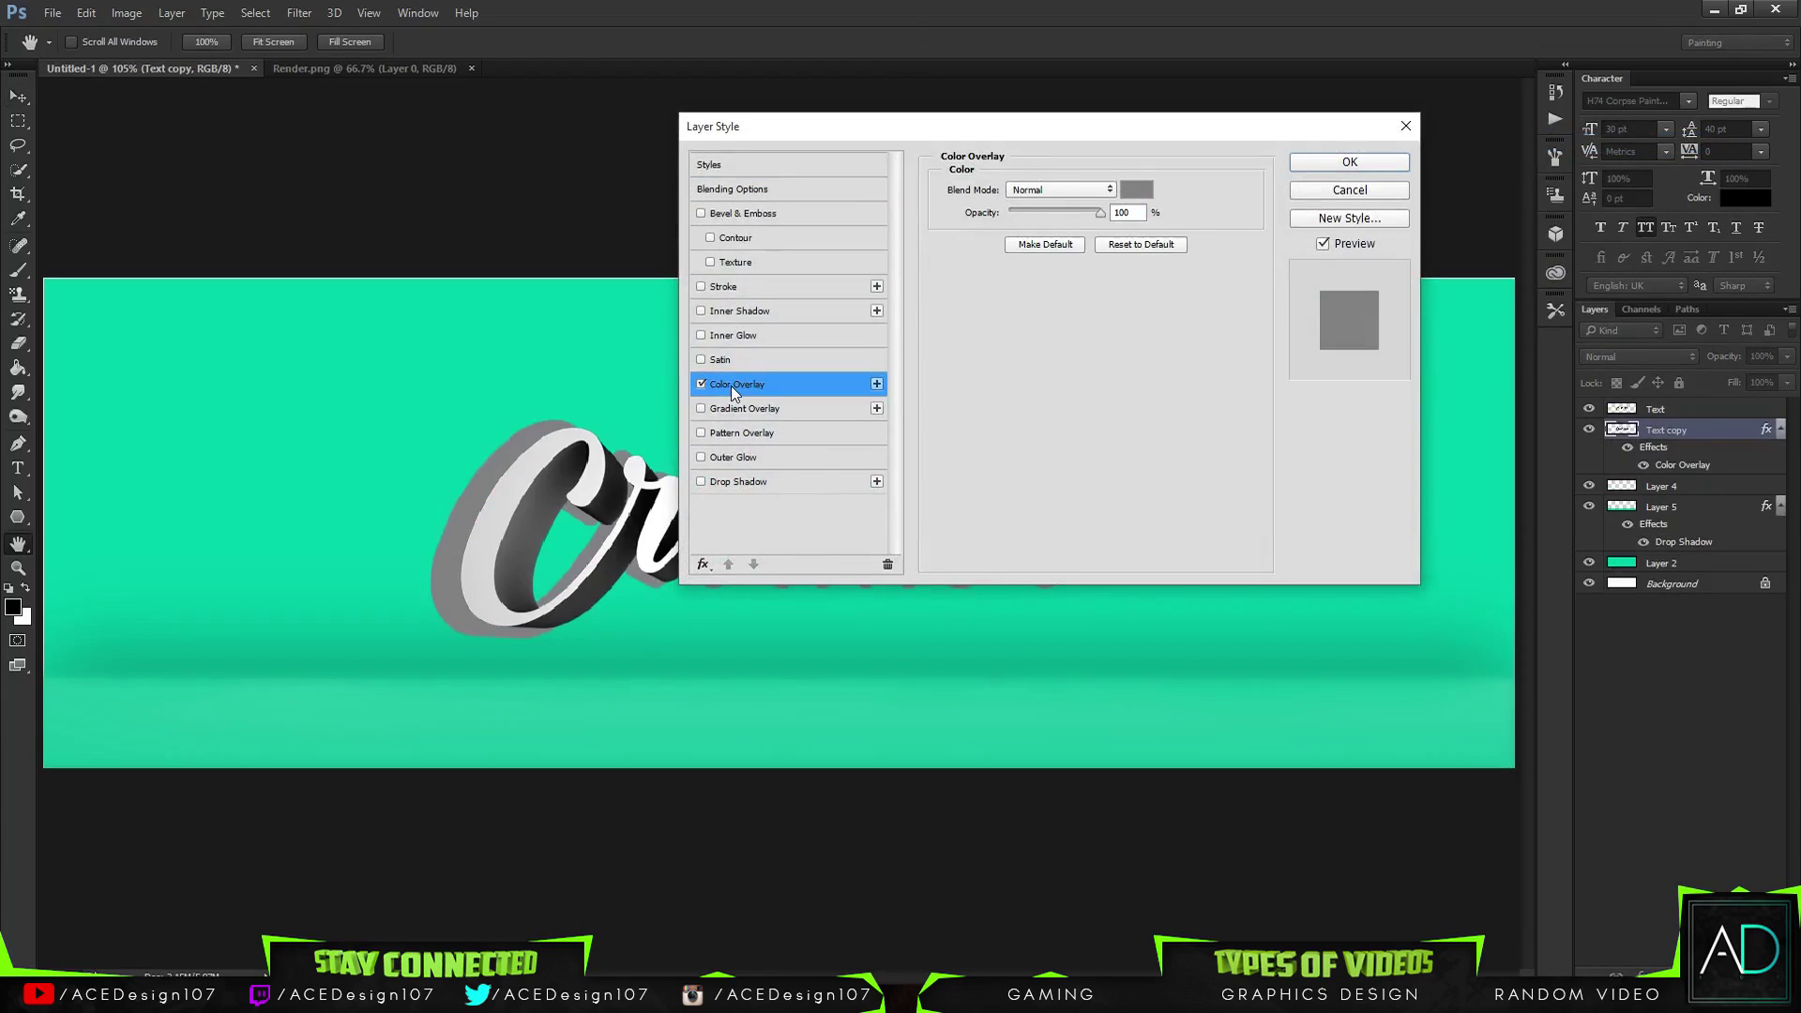
click(1136, 190)
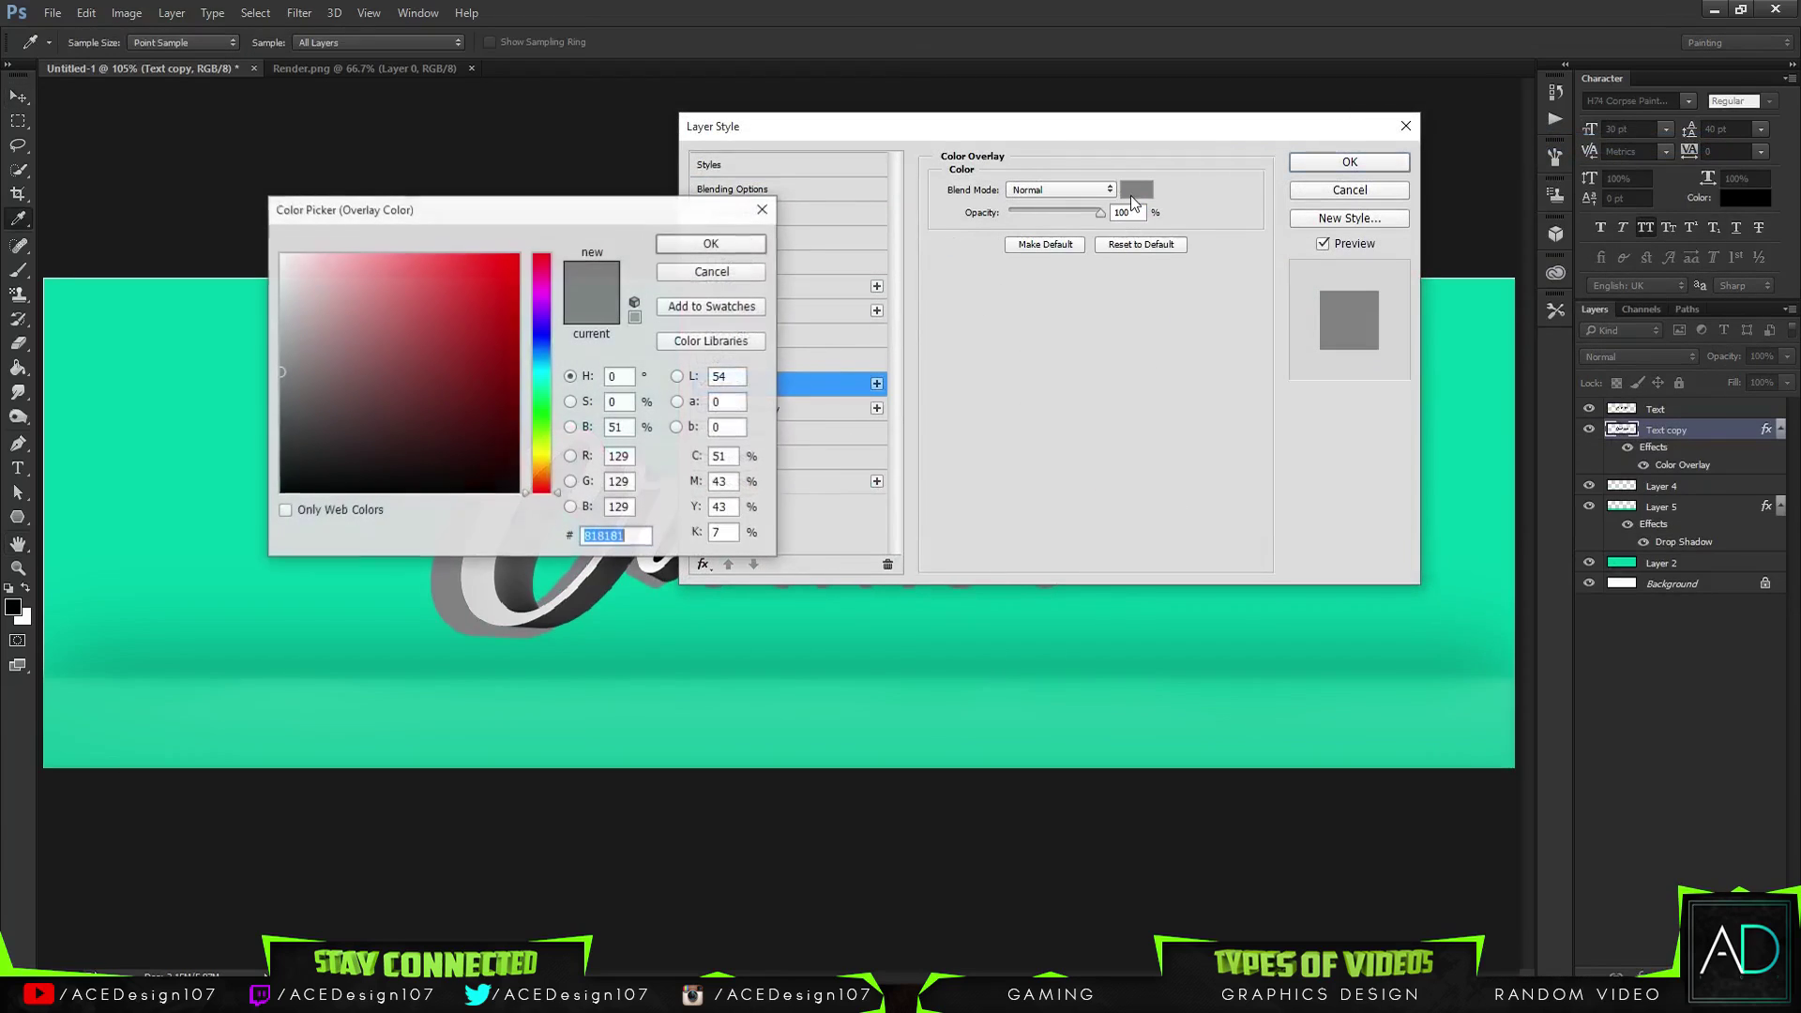
click(542, 411)
click(517, 313)
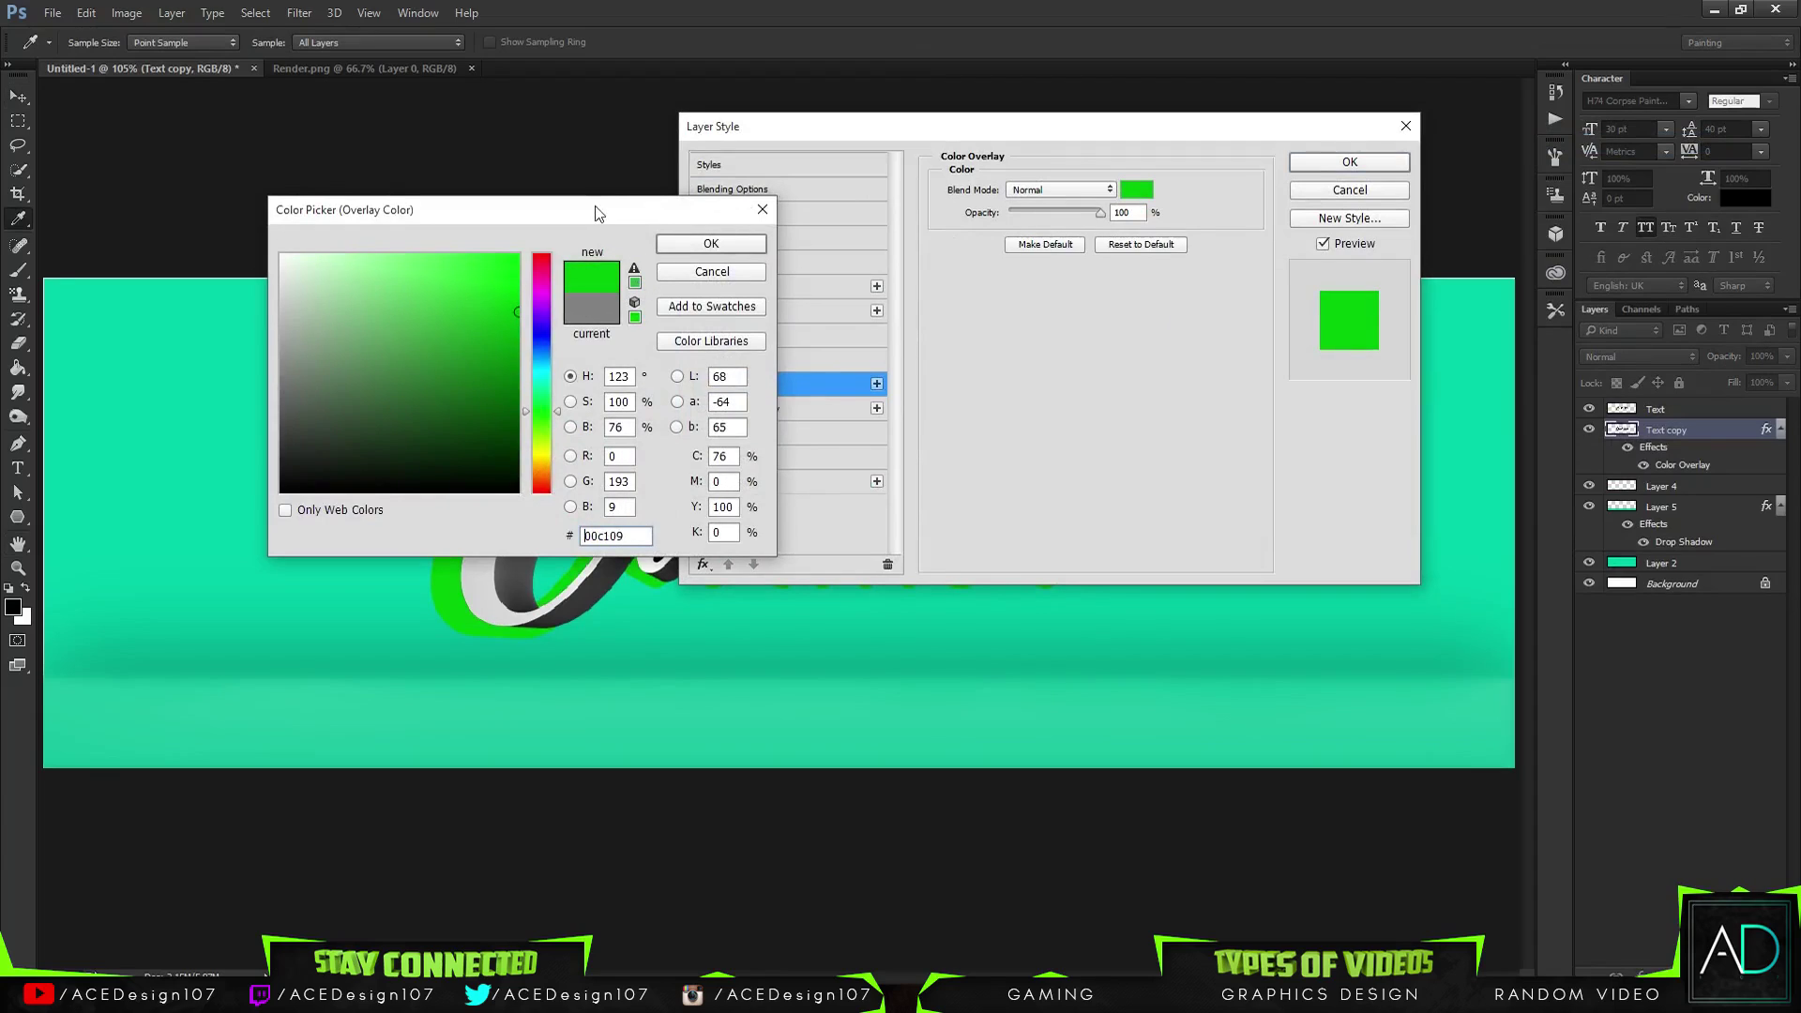
drag(597, 213, 1077, 214)
drag(1024, 419, 1030, 392)
click(1000, 411)
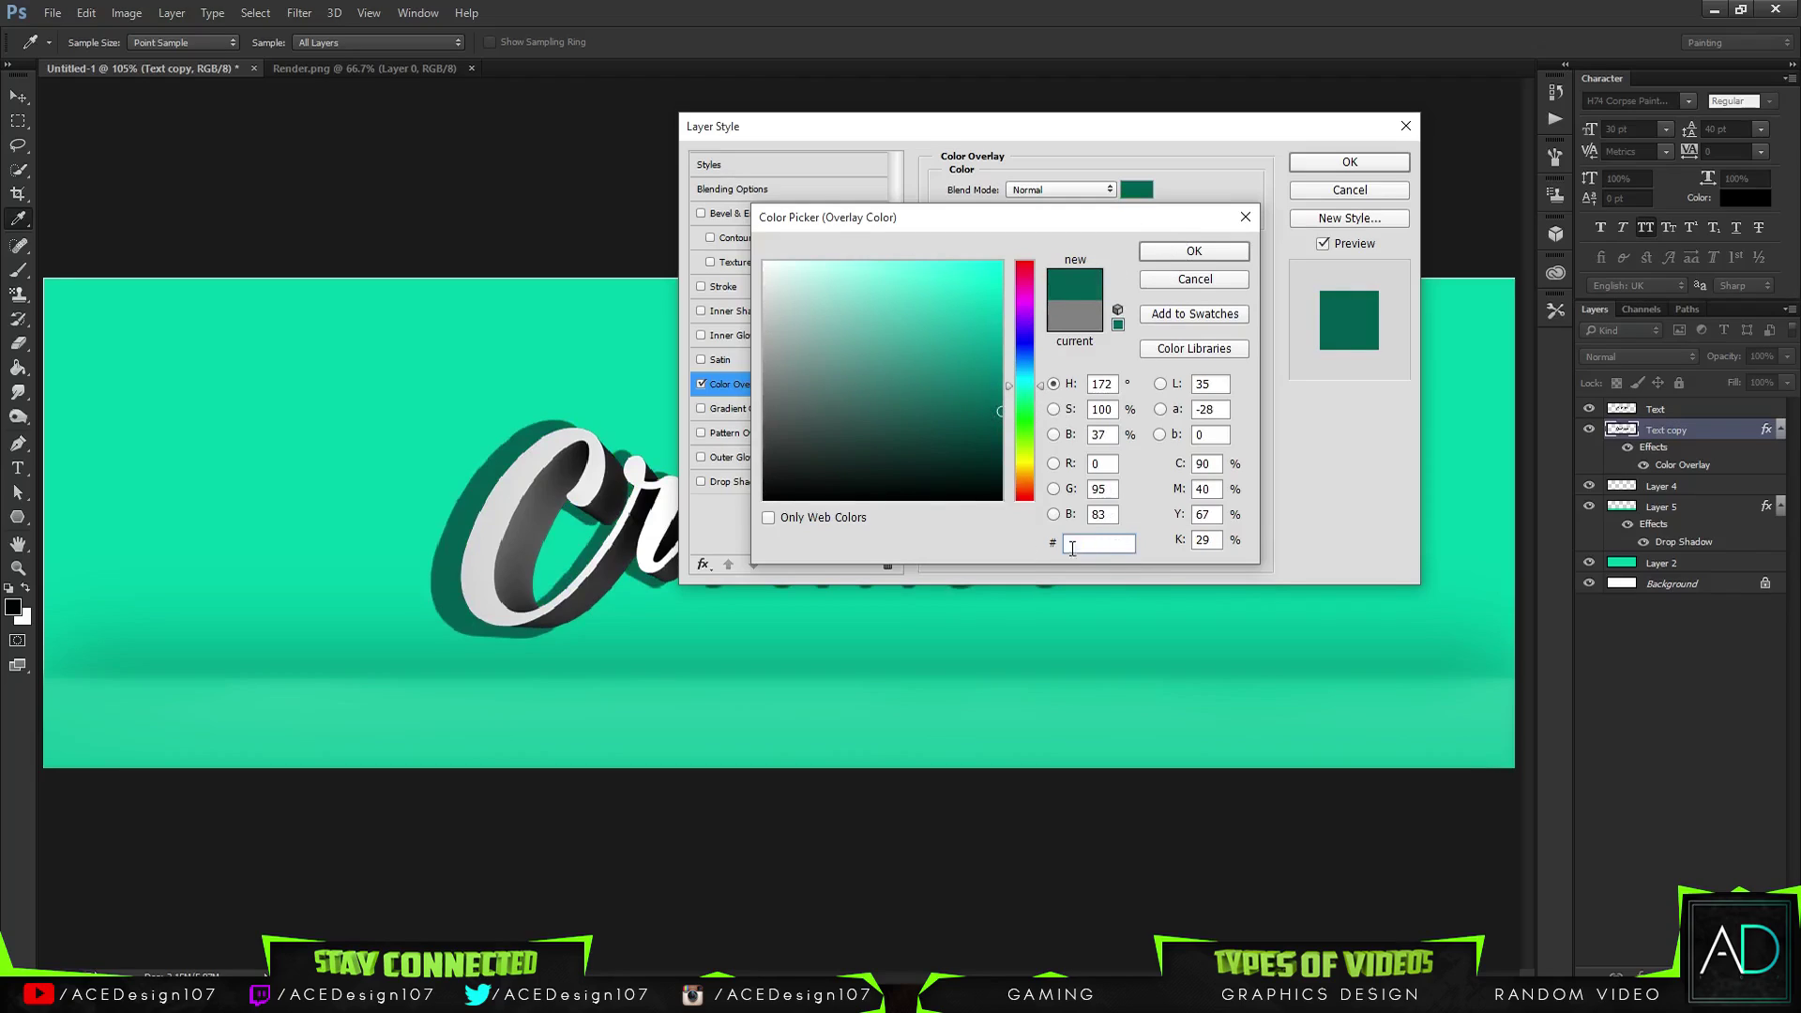
key(ctrl+a)
click(1193, 251)
click(1318, 164)
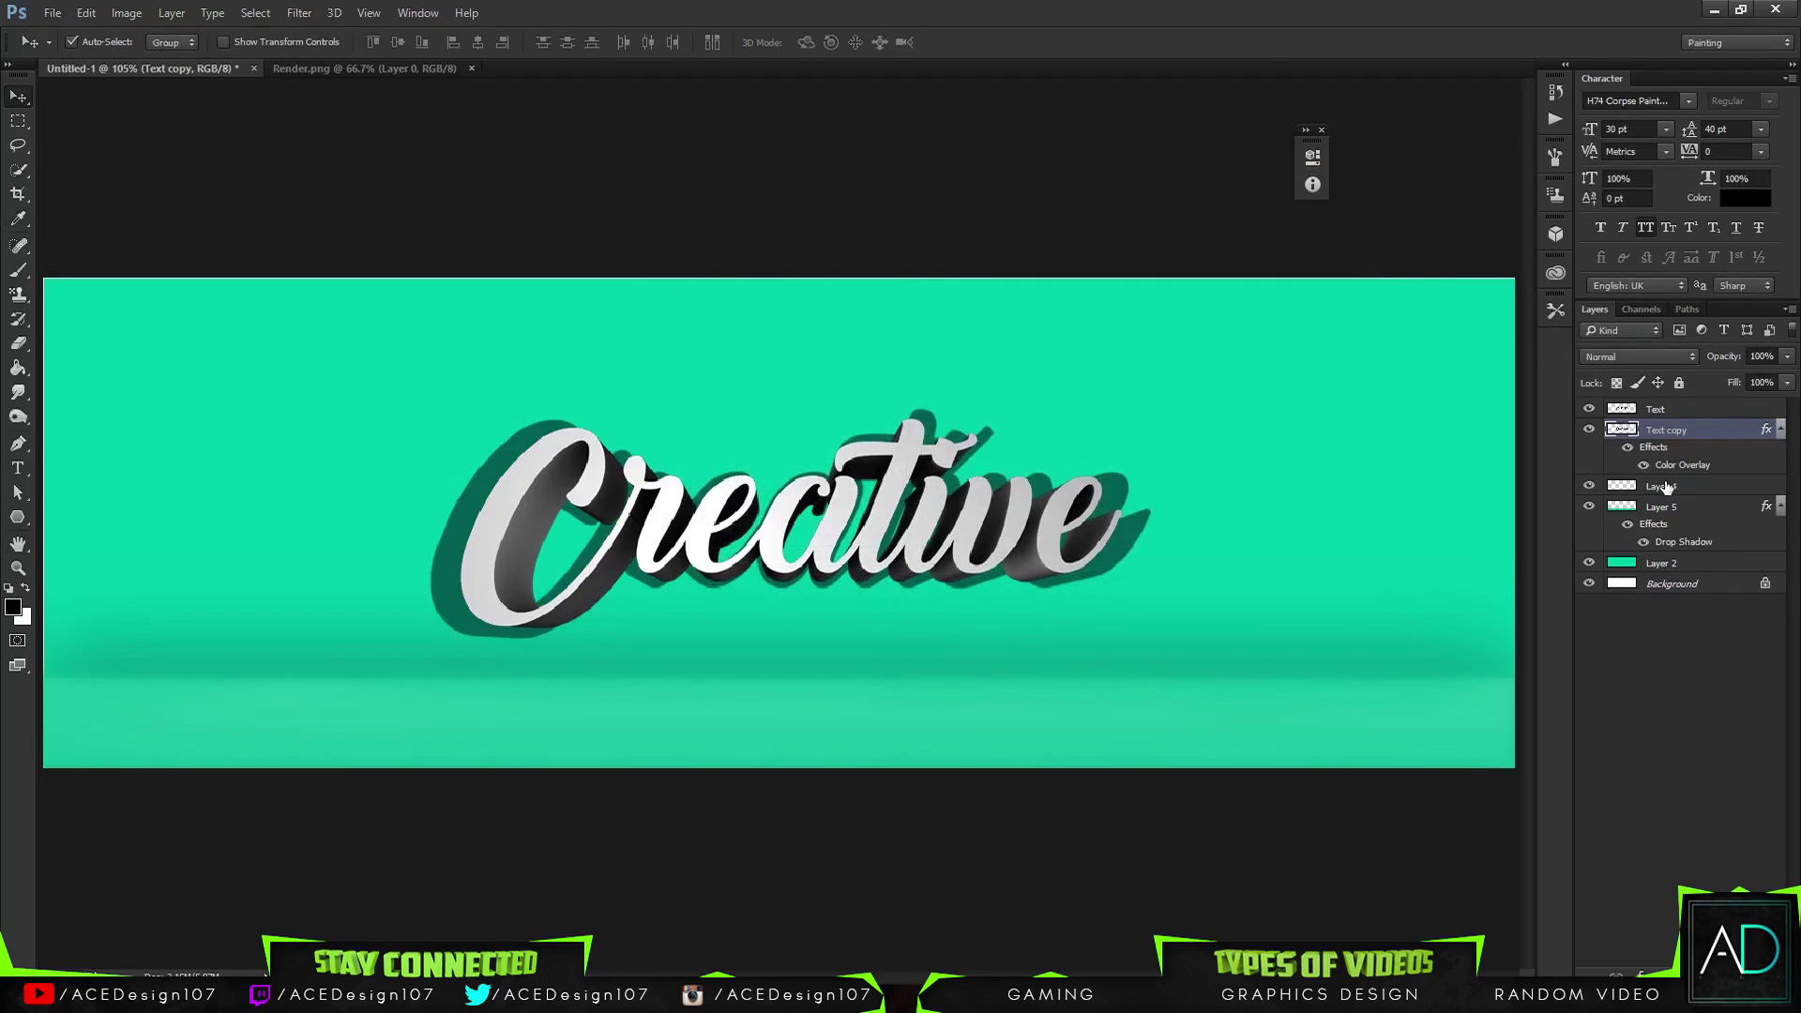
Duplicate the dark green lettering copy beneath itself and scale the duplicate to about 110%
drag(1666, 432, 1661, 480)
key(ctrl+t)
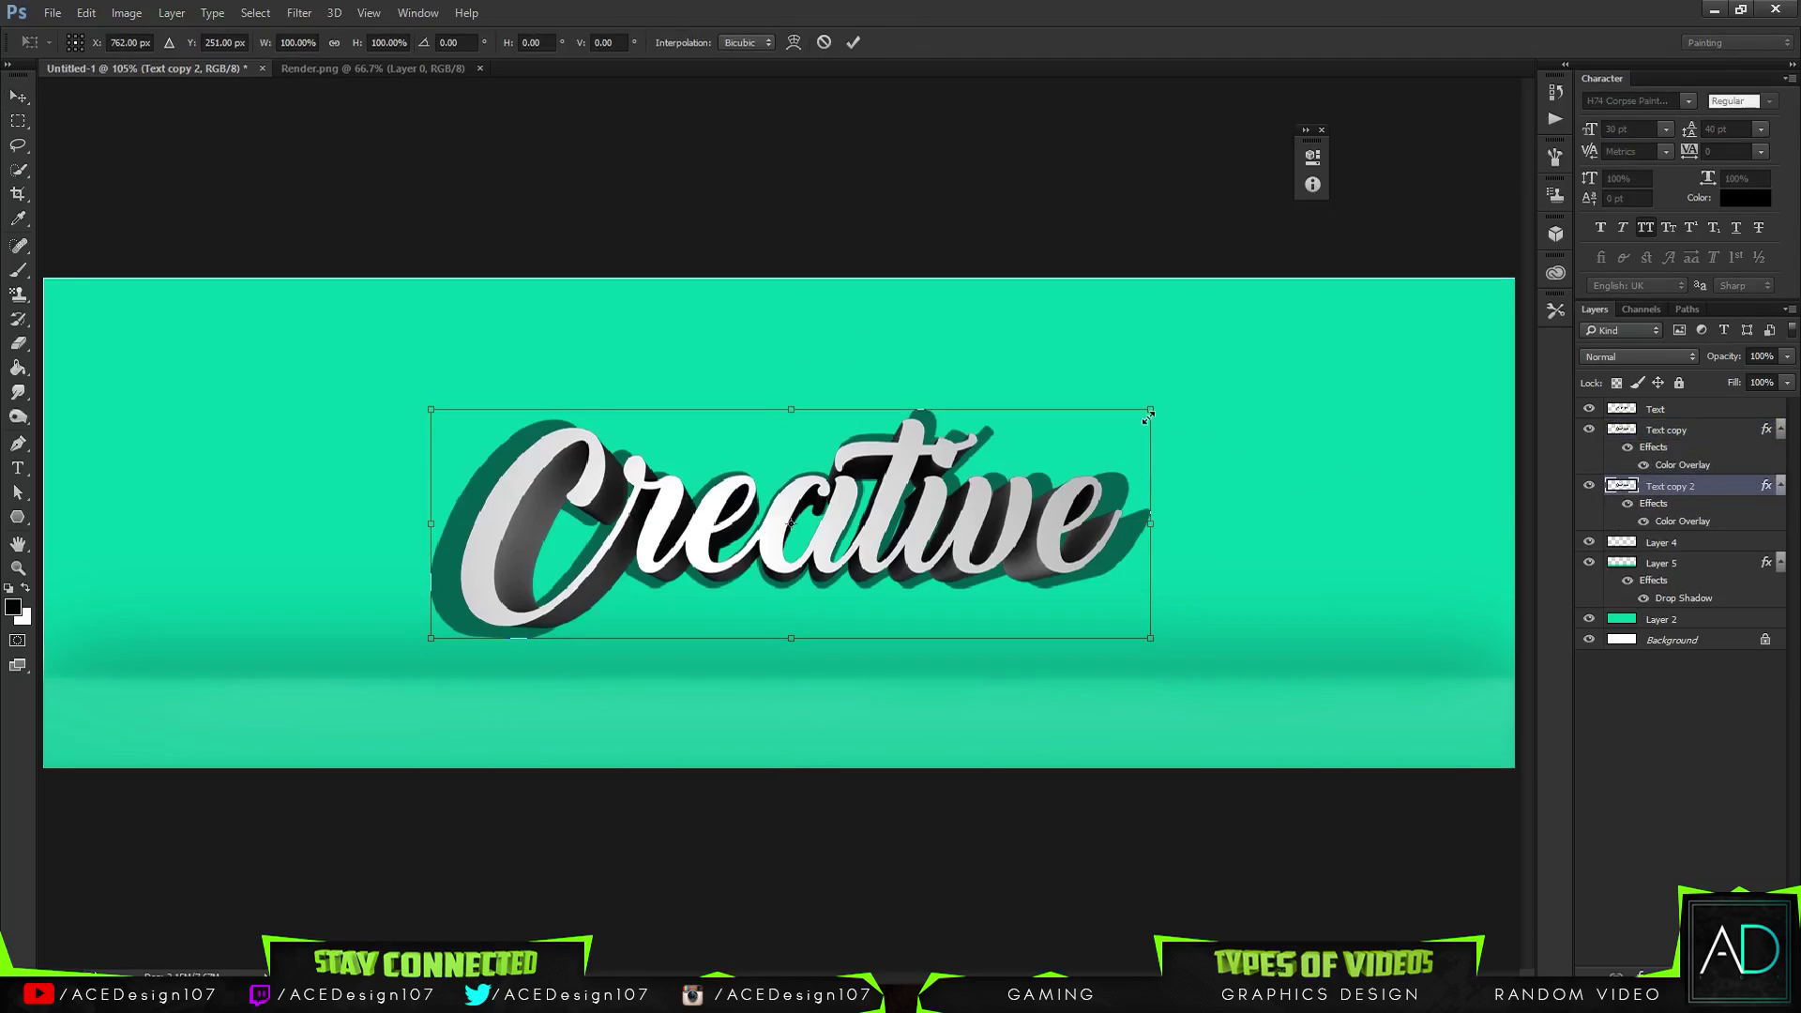
drag(1147, 419, 1181, 407)
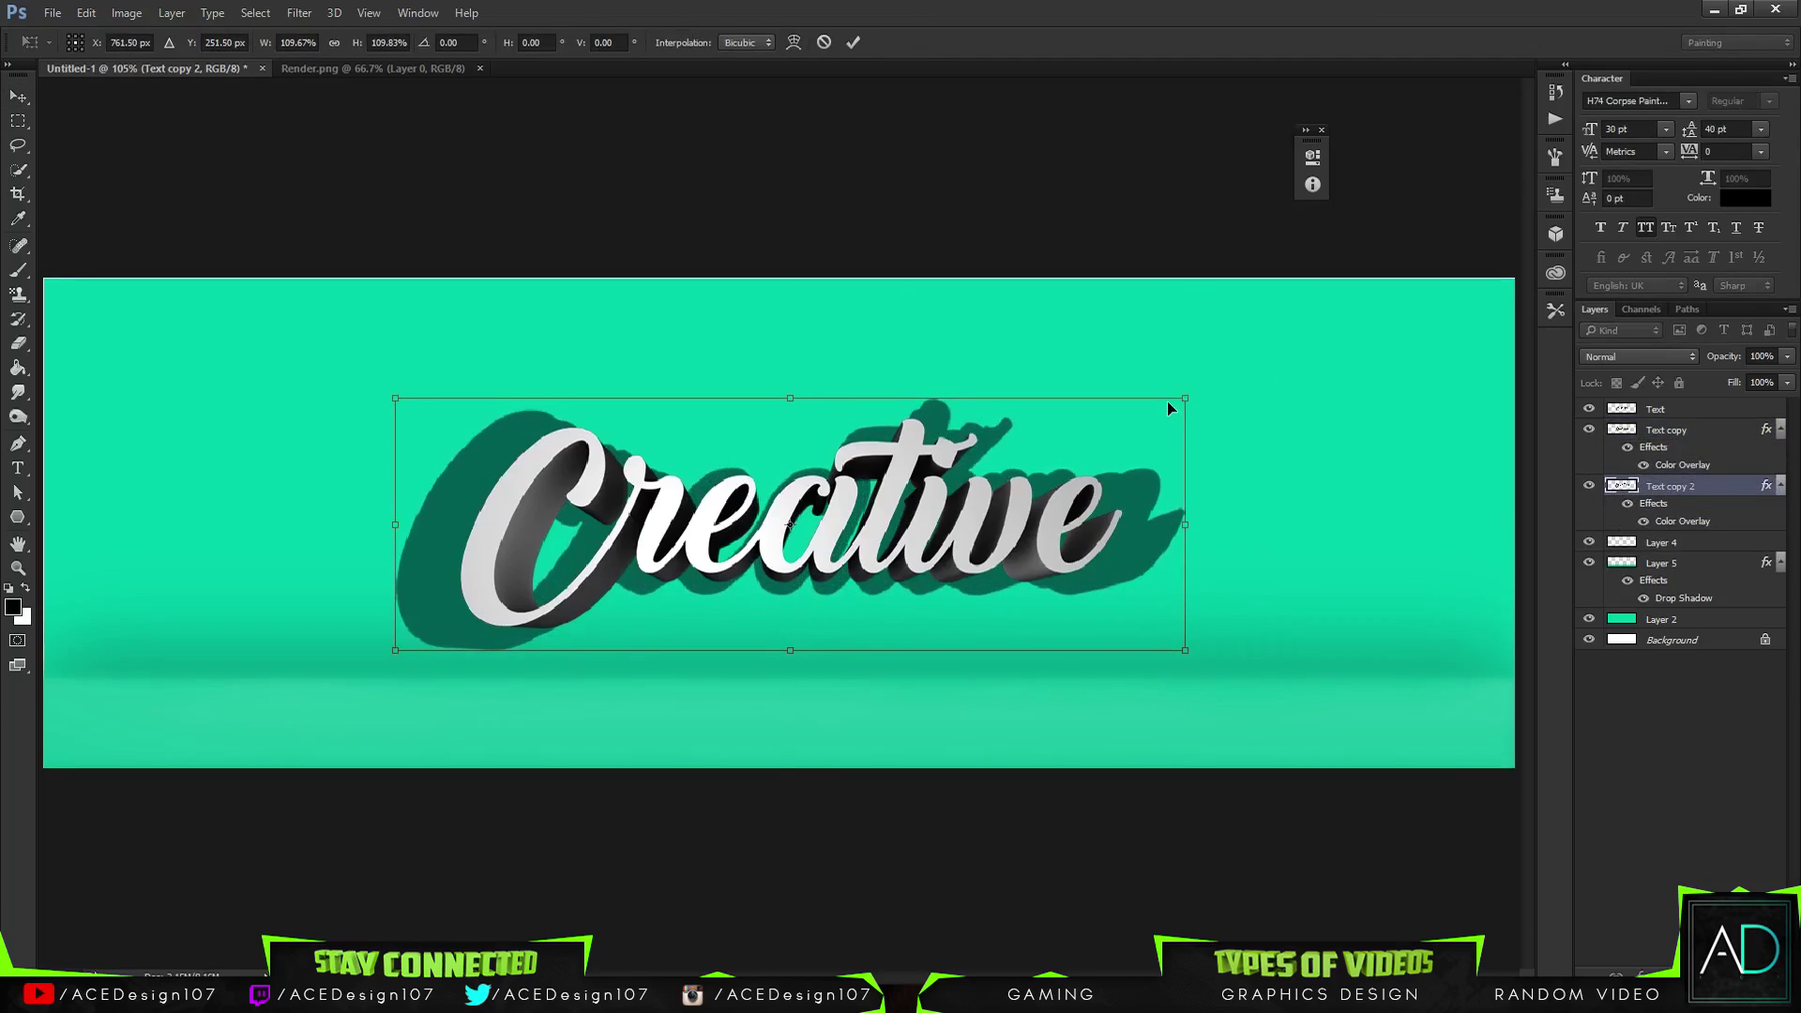
key(Return)
Change the Color Overlay of the largest lettering copy, Text copy 2, to light grey
right_click(1695, 491)
click(1463, 139)
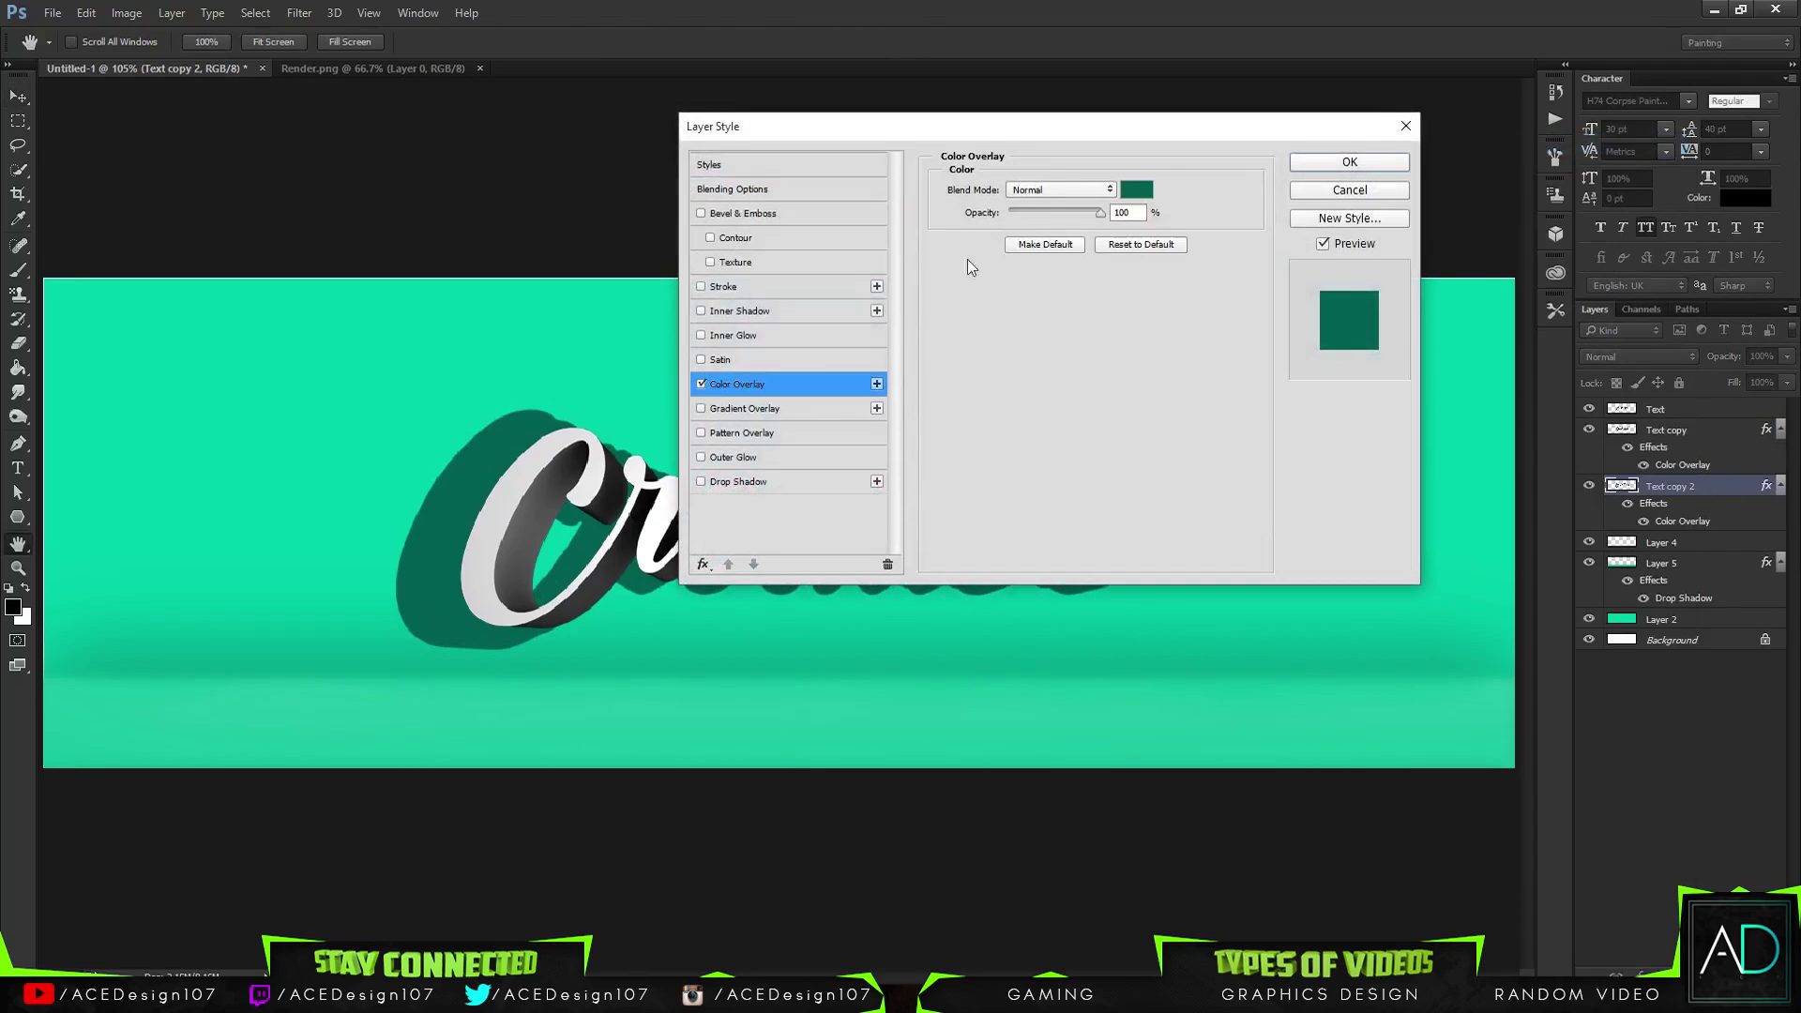
click(1135, 187)
click(683, 340)
click(765, 284)
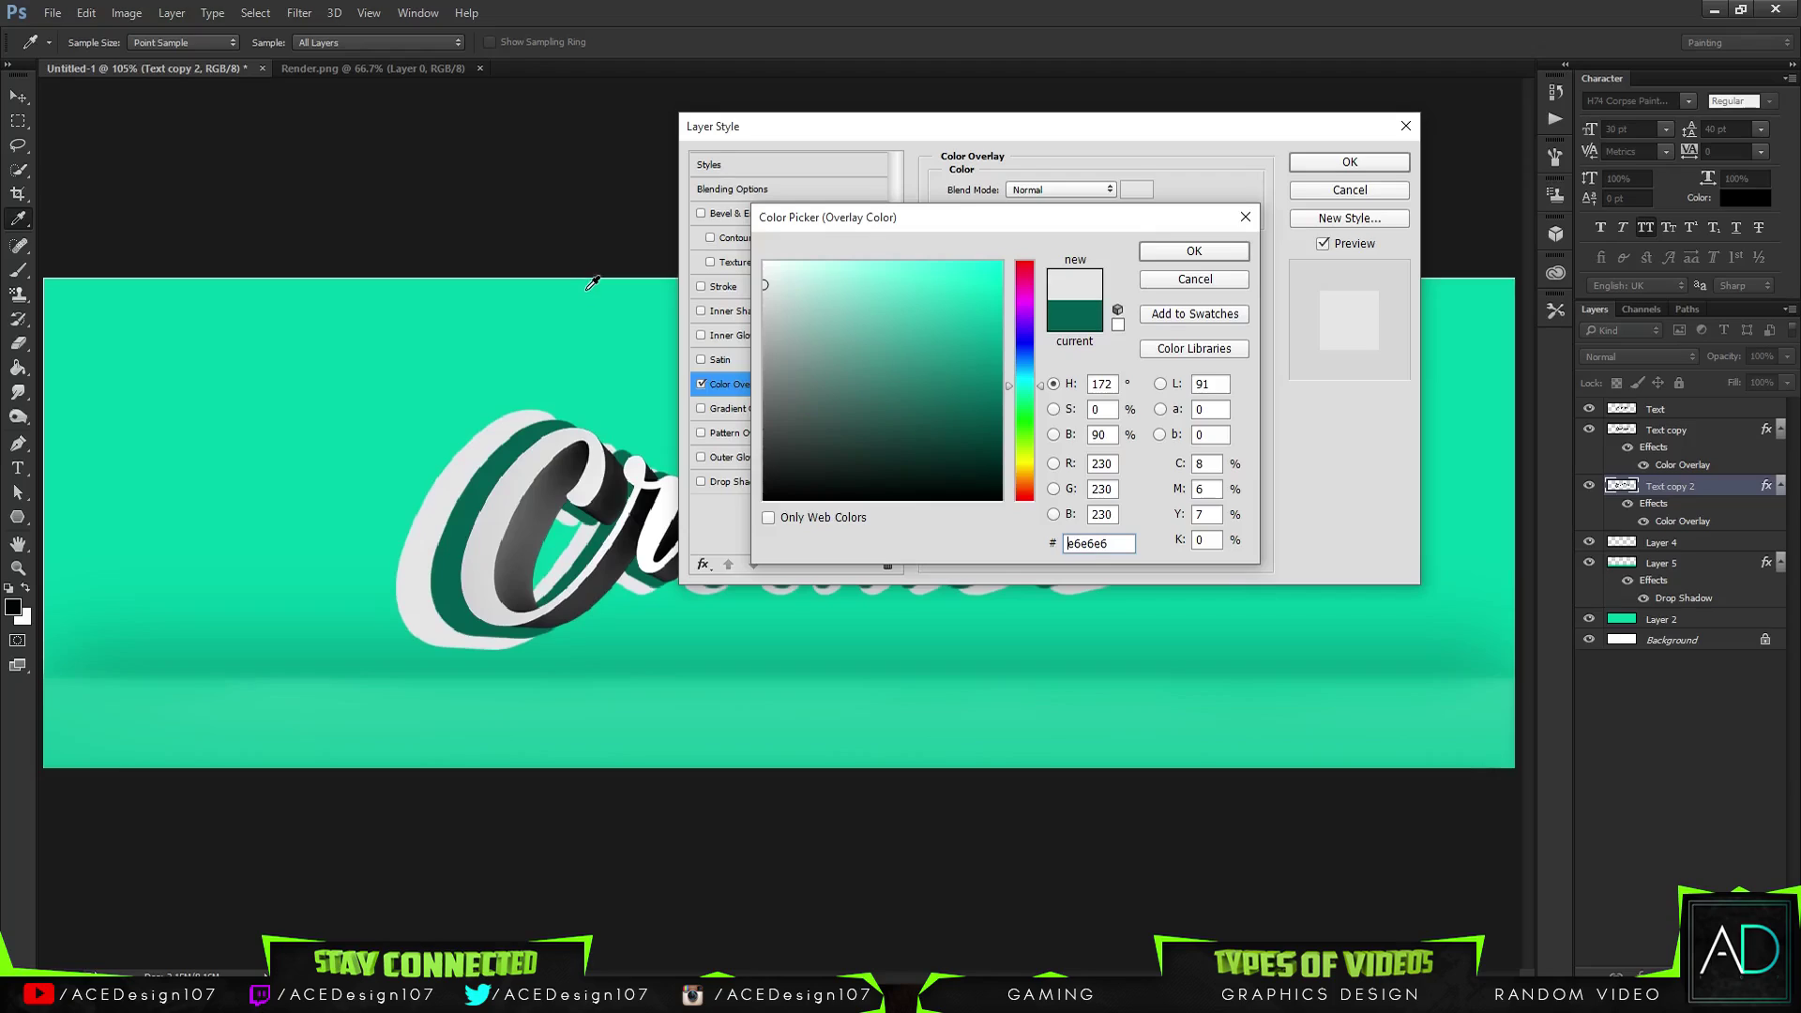
drag(770, 278, 752, 288)
click(1161, 256)
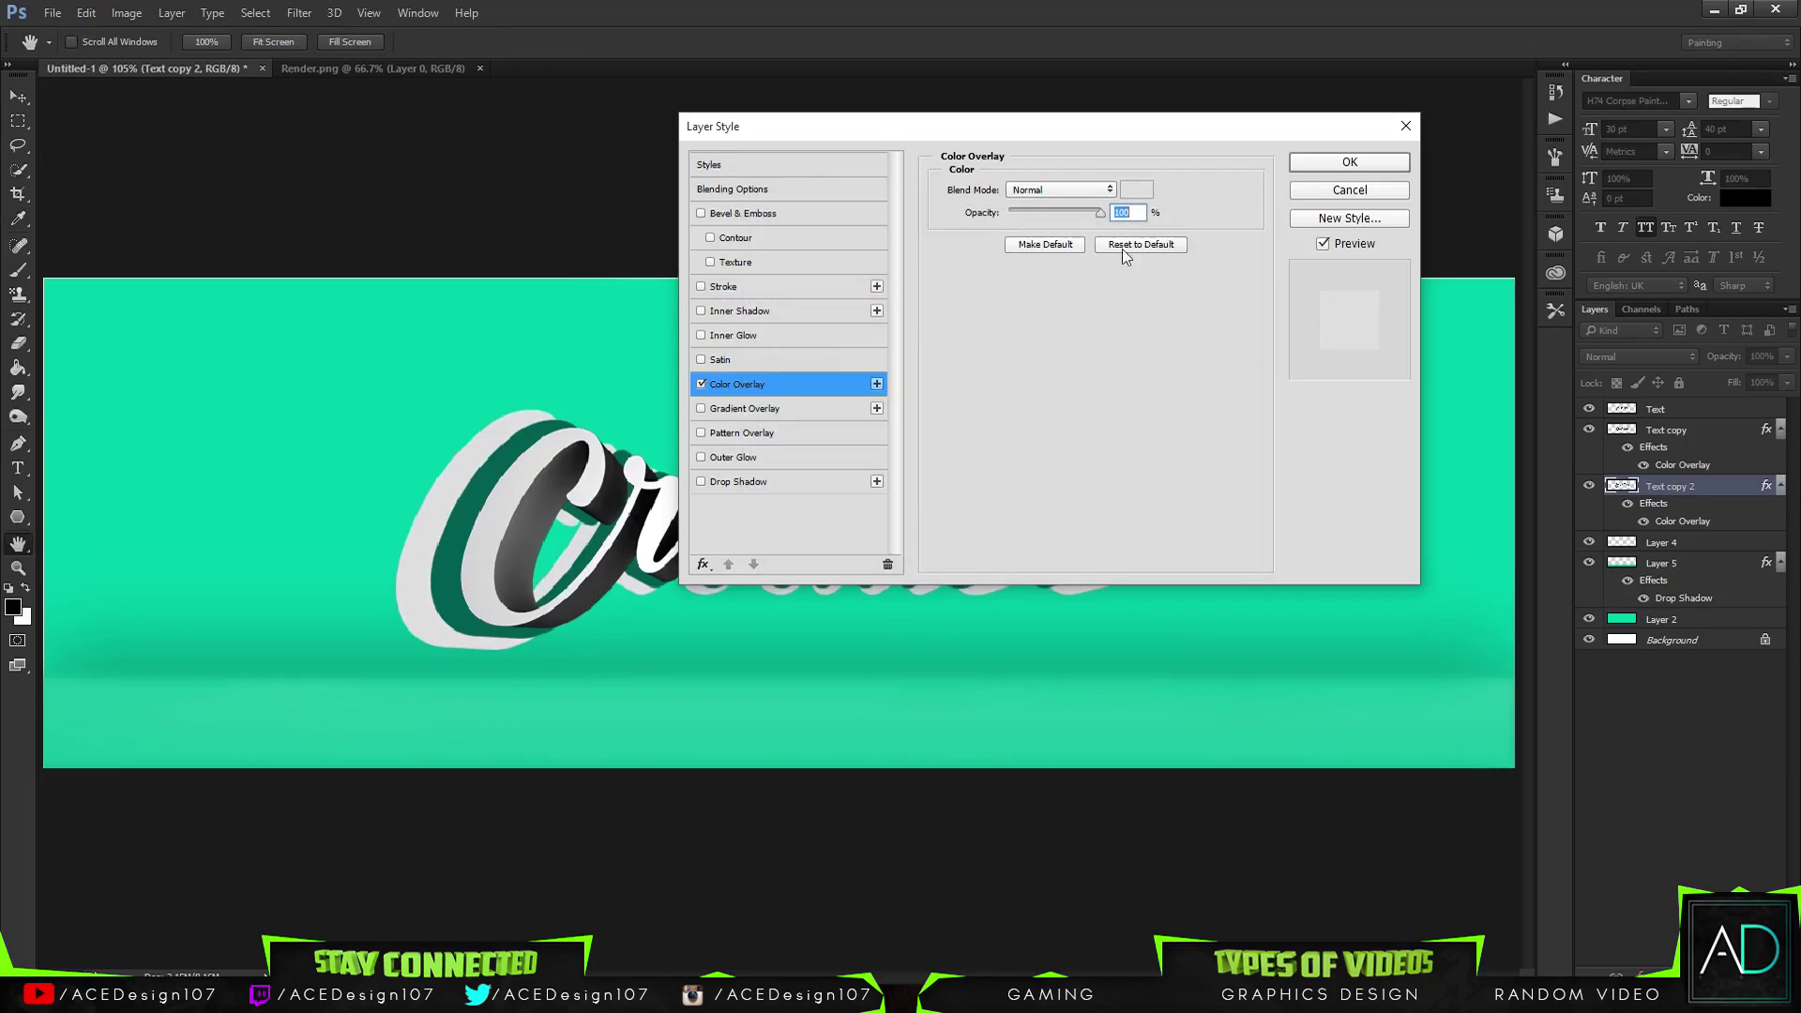
click(1323, 166)
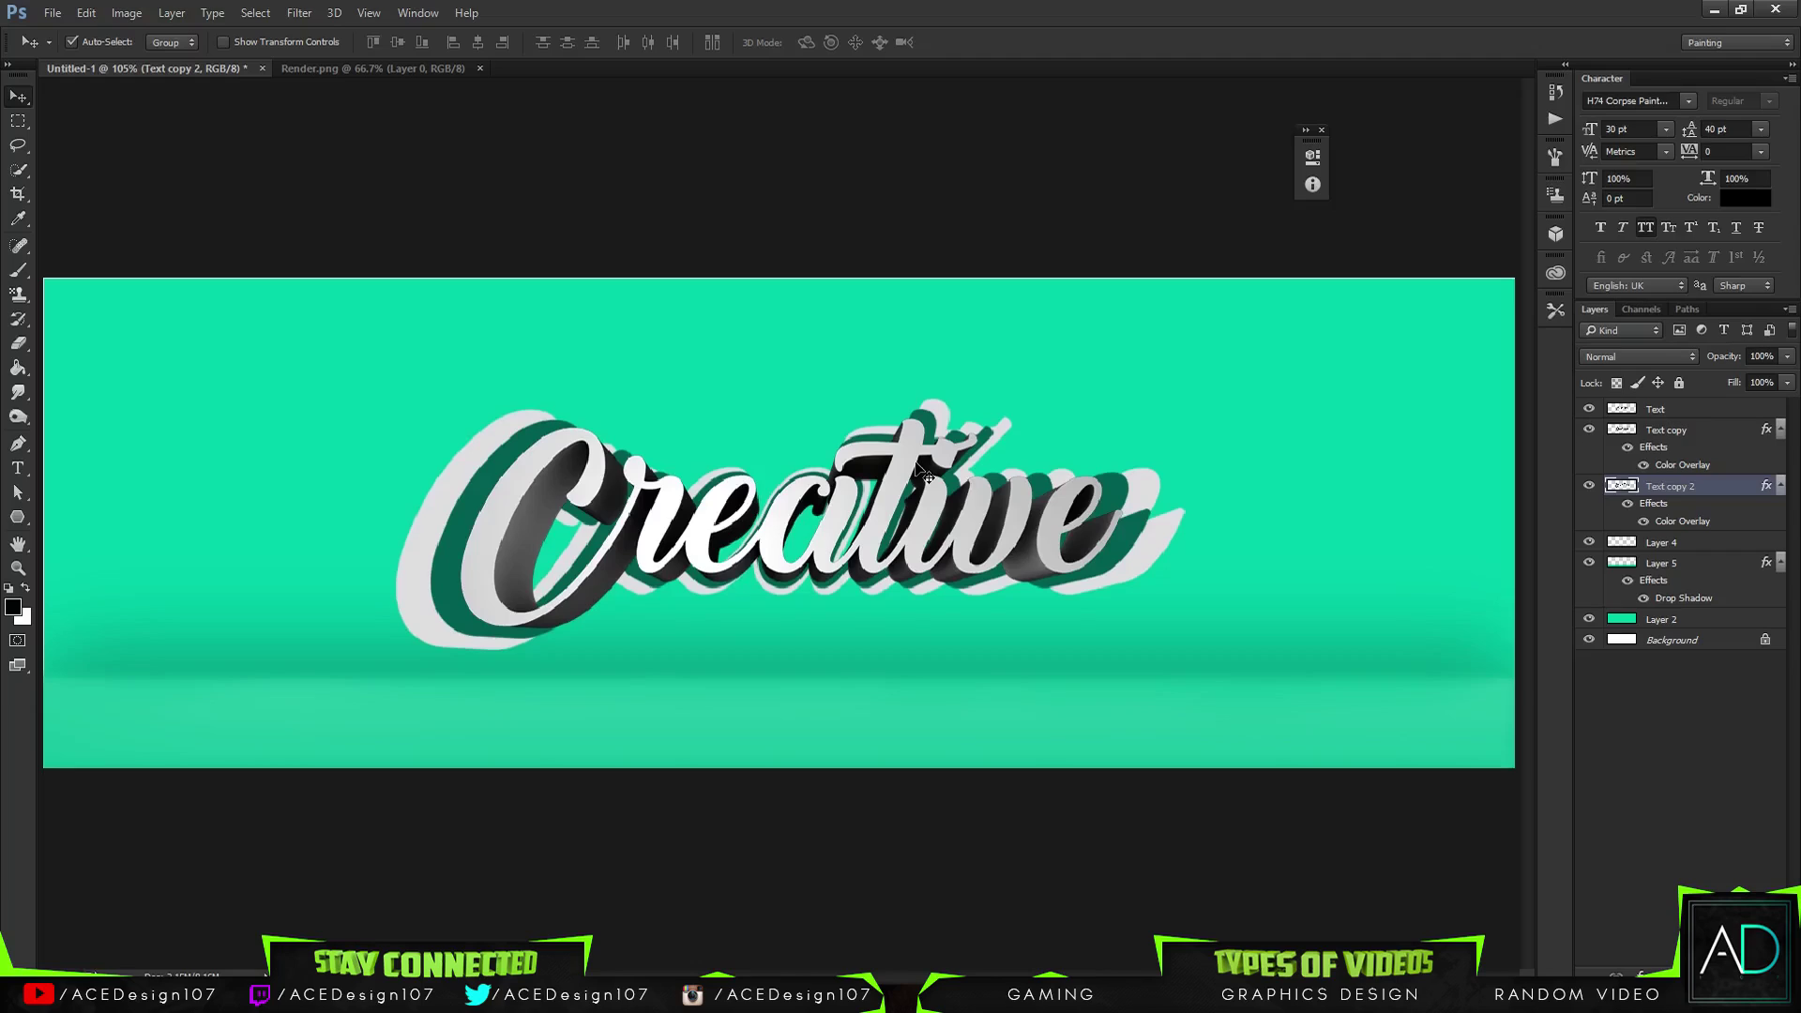
right_click(1668, 482)
click(1658, 476)
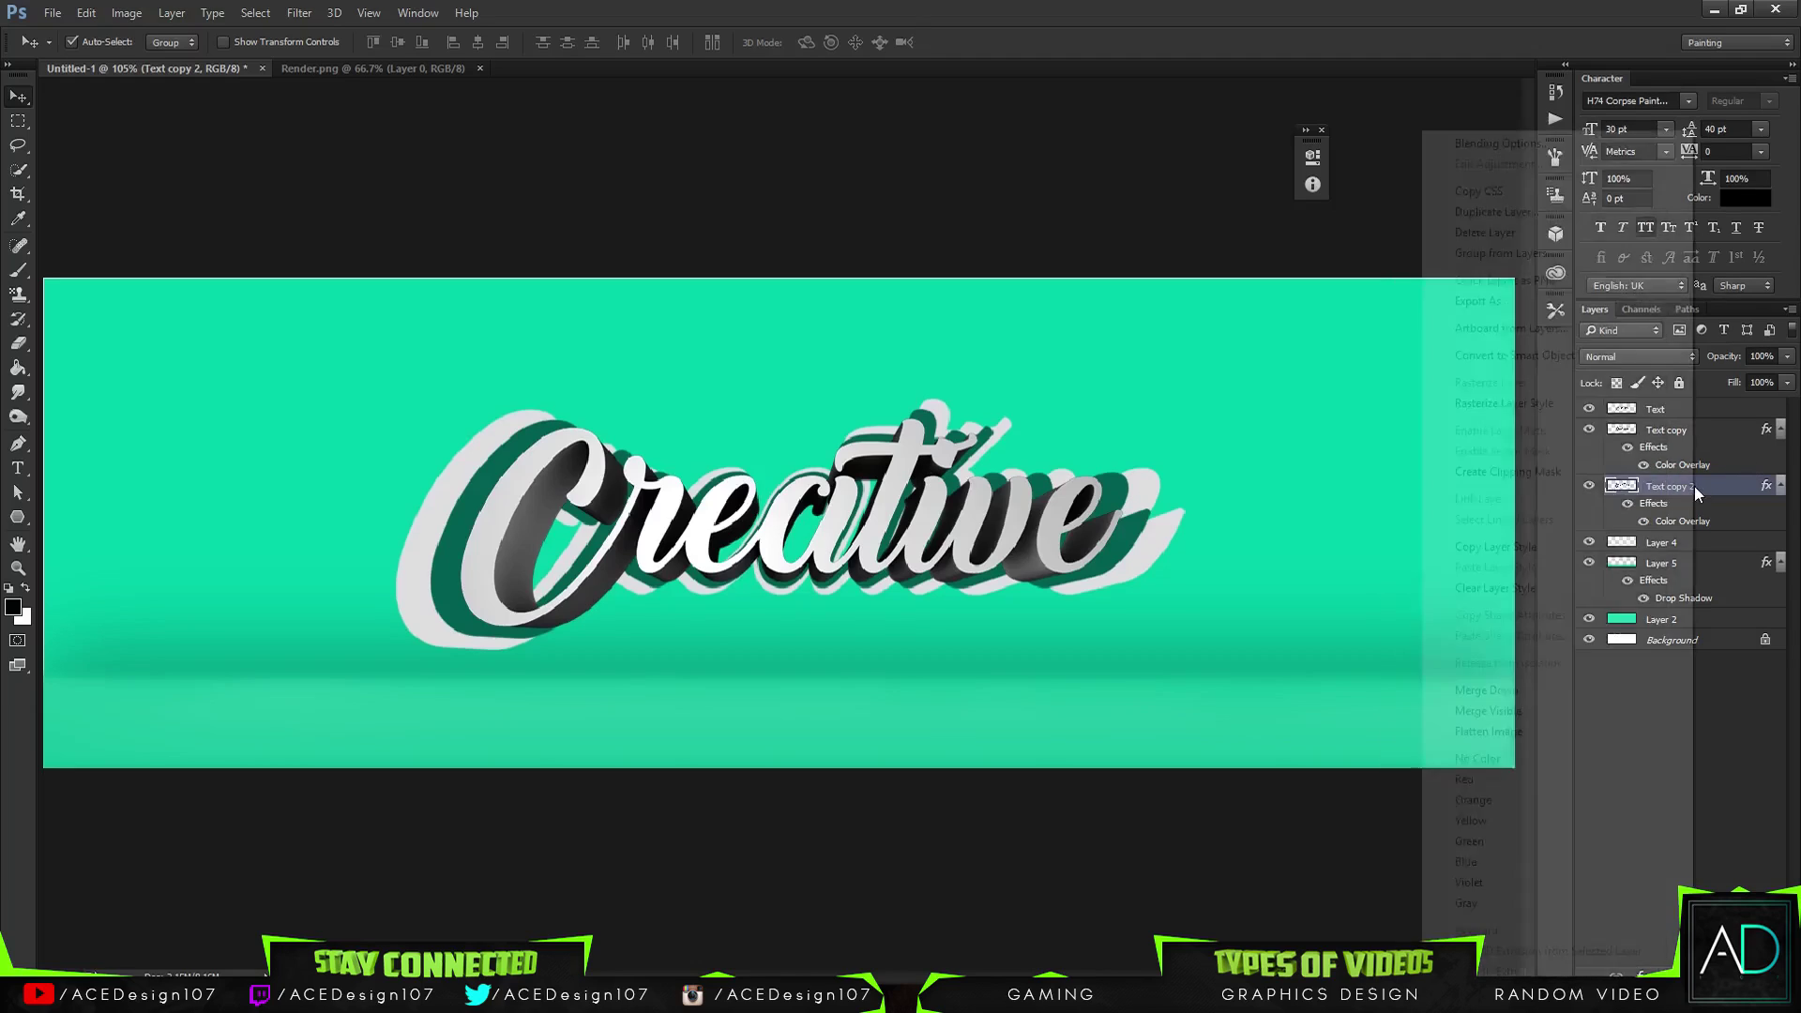
right_click(1695, 486)
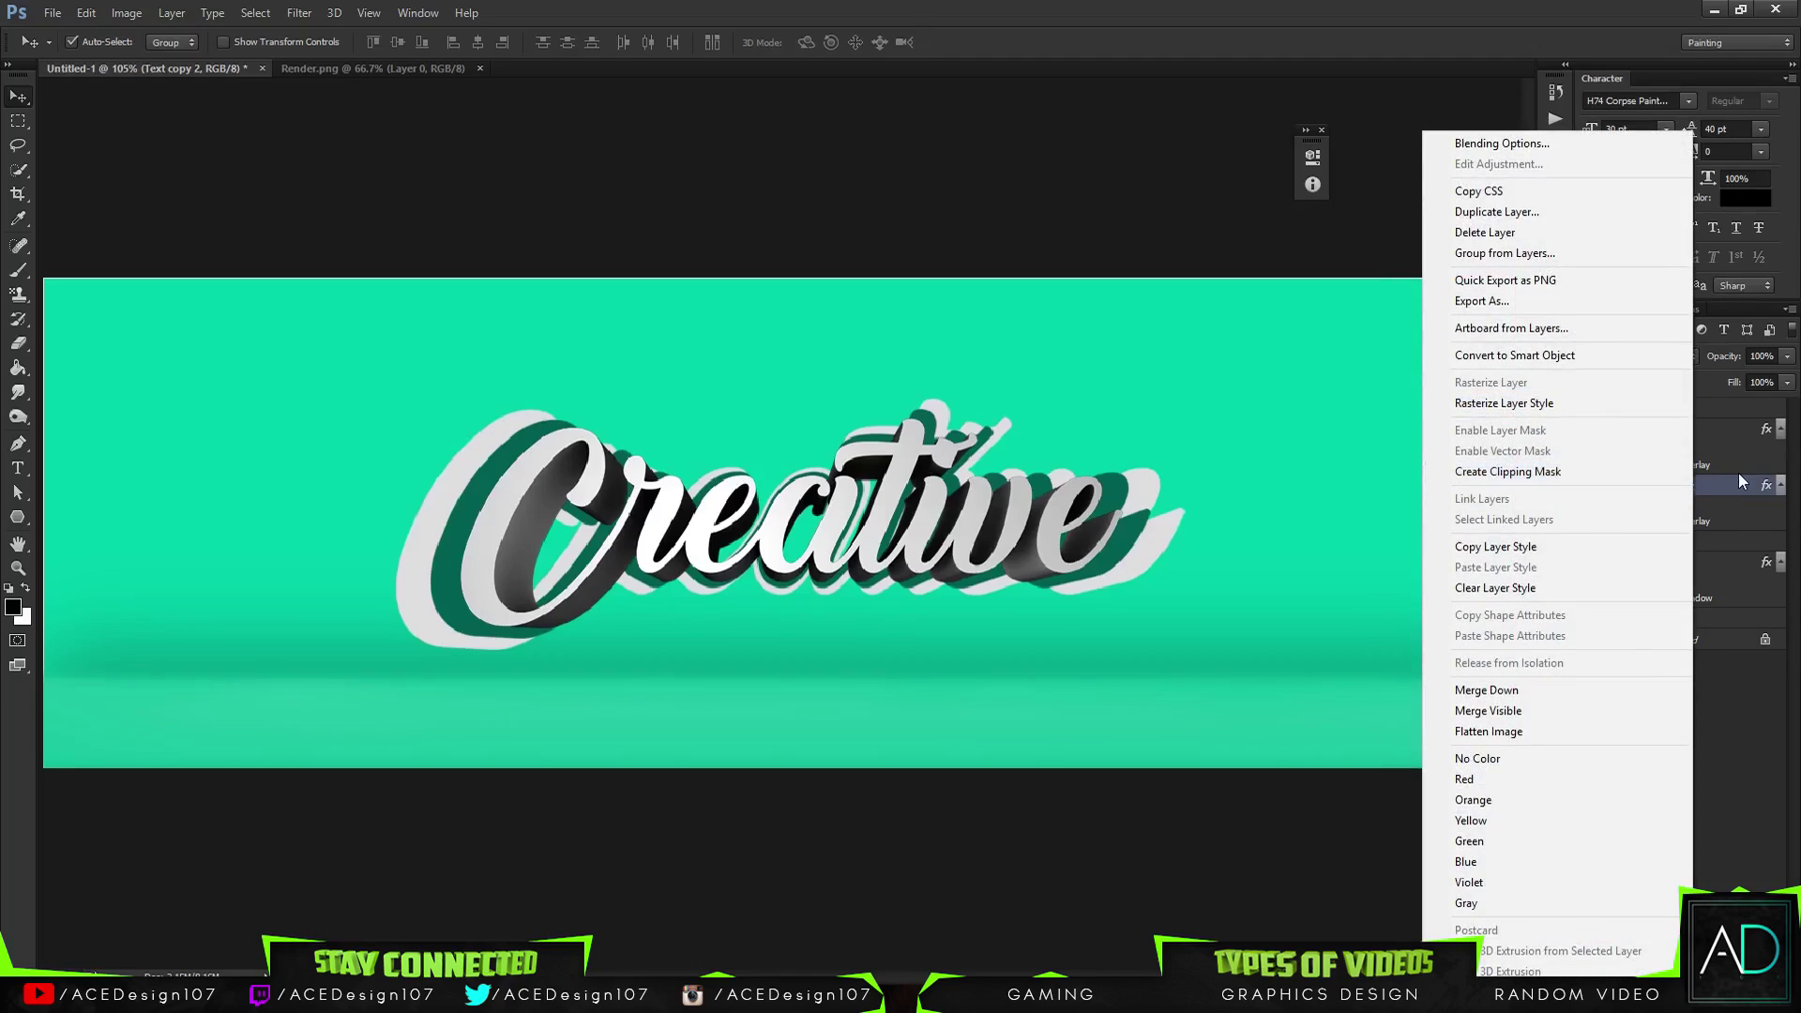
right_click(1737, 482)
click(1736, 447)
right_click(1677, 504)
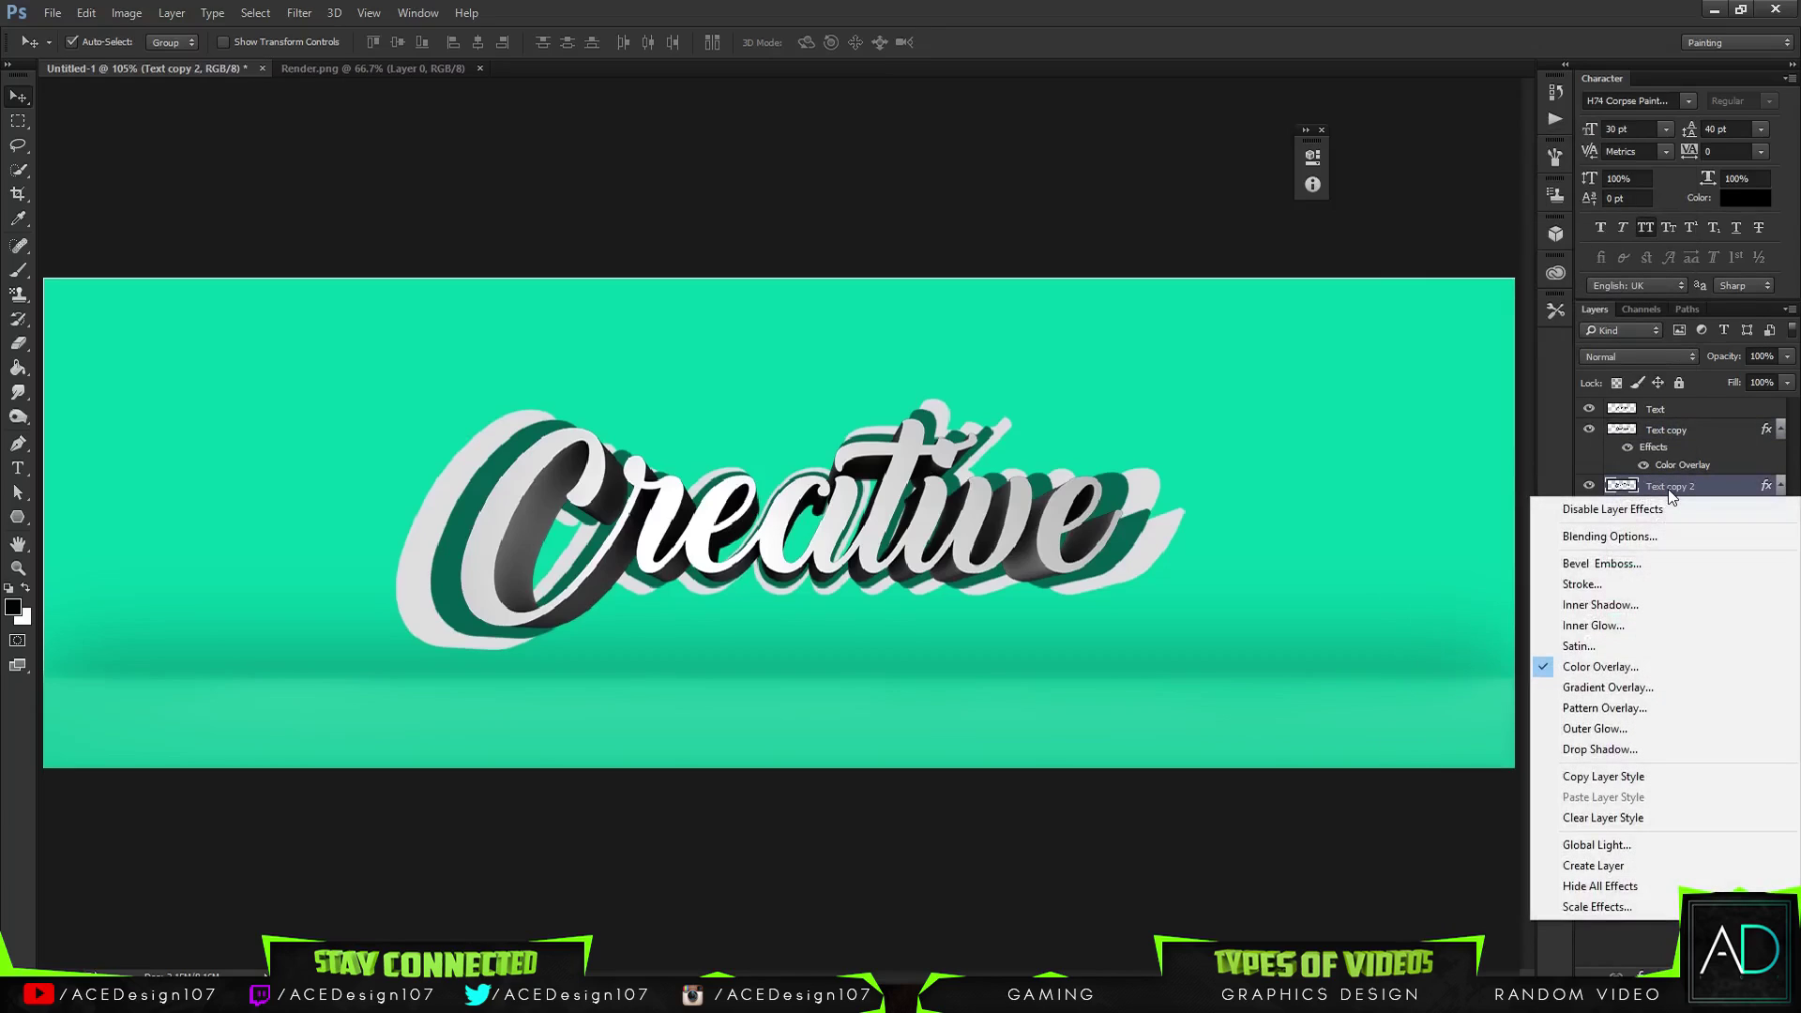
Rasterize the layer style of the light grey Text copy 2 layer
click(1592, 777)
right_click(1686, 480)
click(1501, 404)
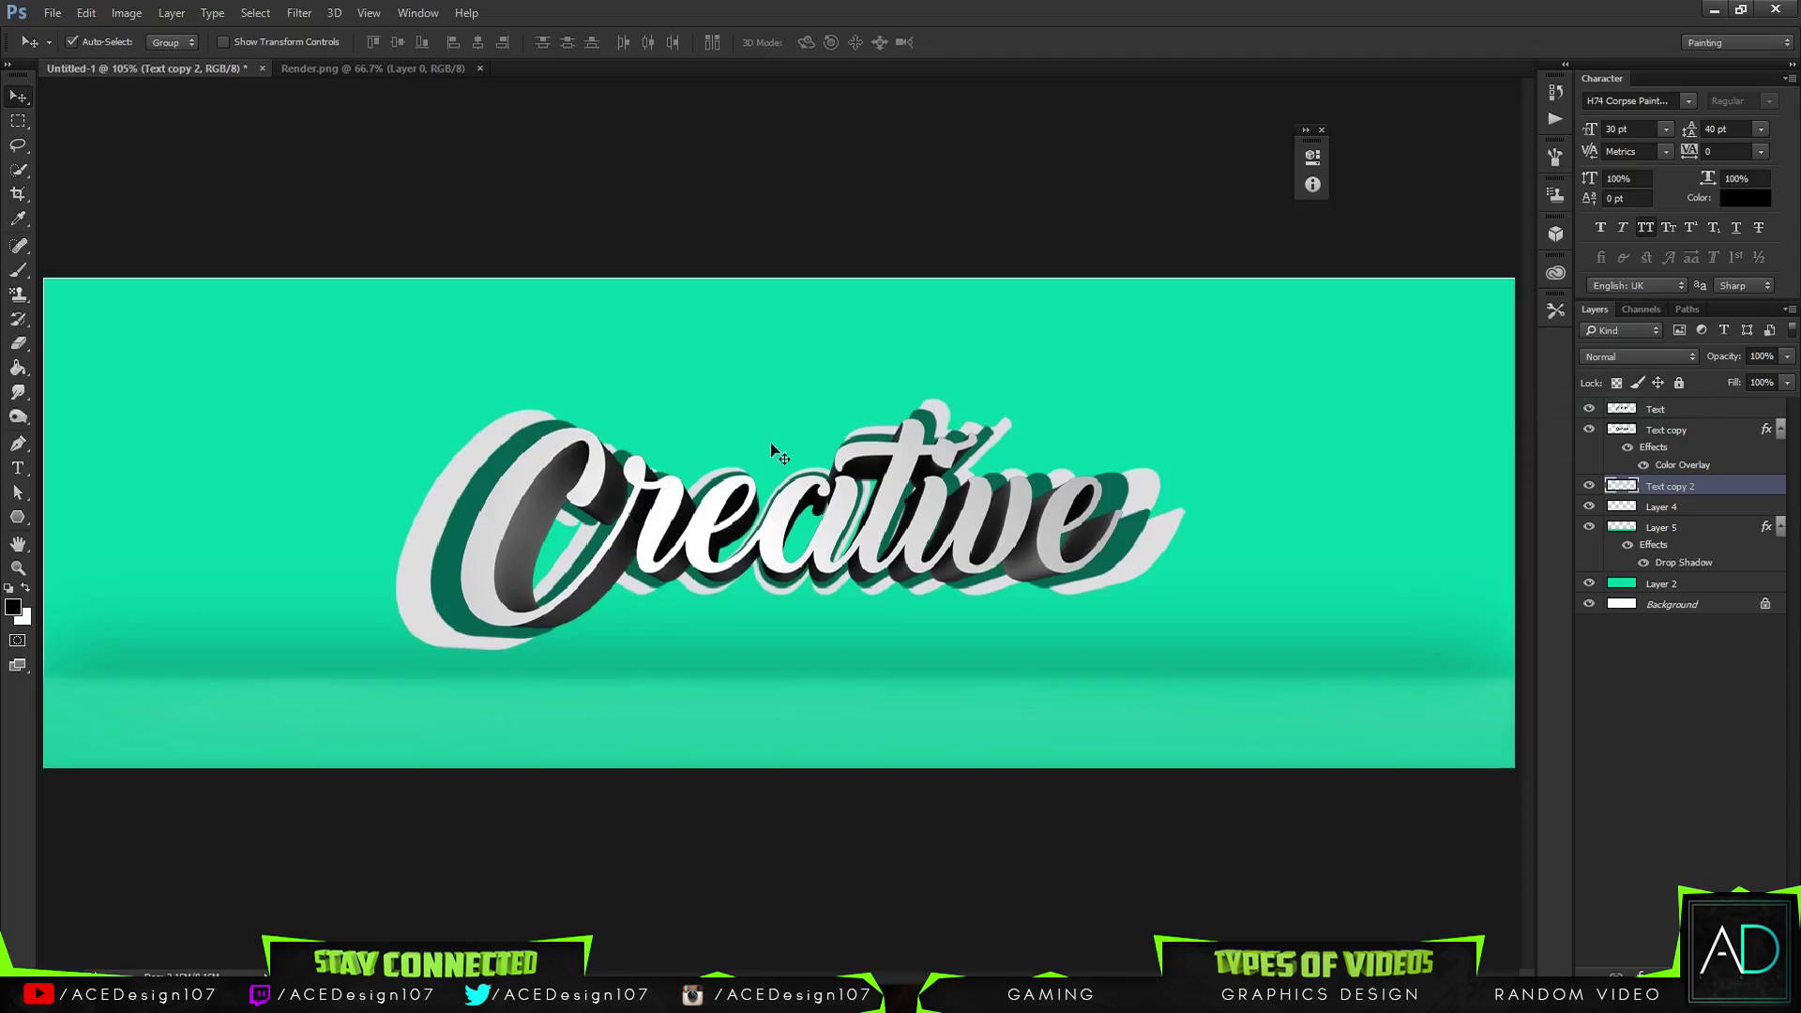
Erase the light grey outline around the middle letters of Text copy 2 with a large eraser, keeping it on the outer ends
key(e)
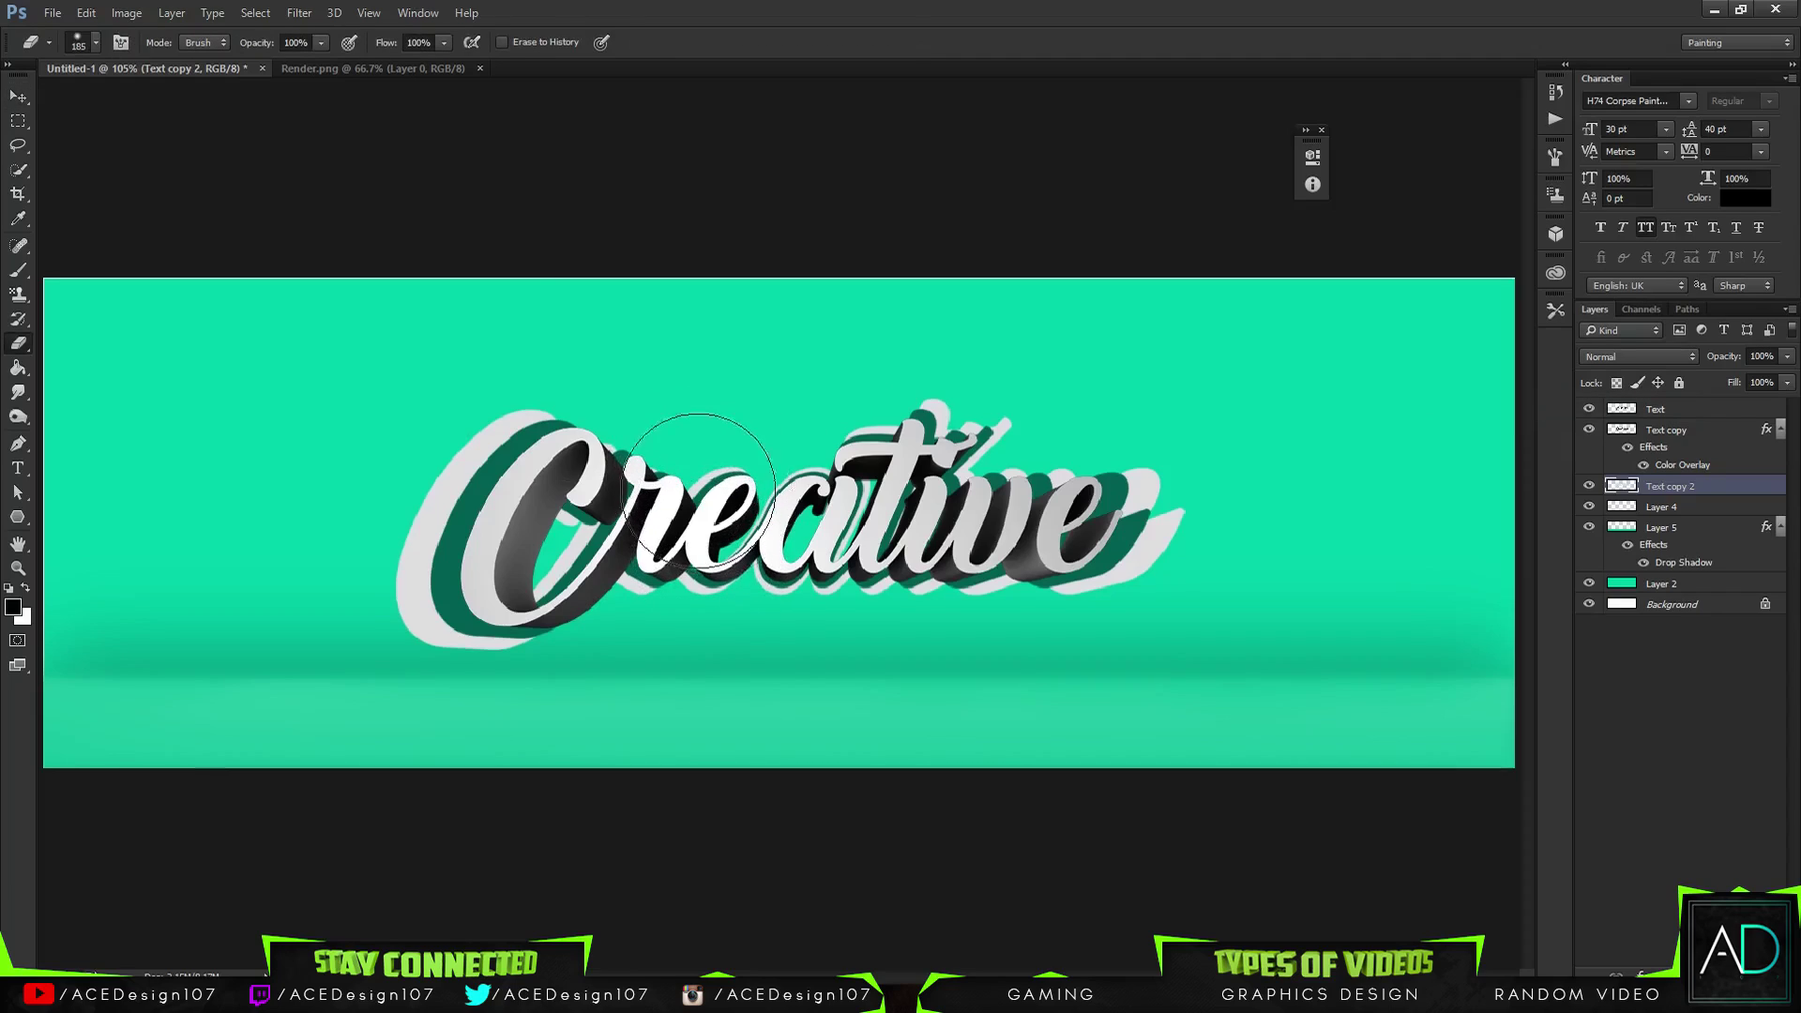
click(95, 42)
click(199, 126)
key(Return)
mouse_move(744, 301)
mouse_down()
mouse_move(723, 515)
mouse_move(675, 539)
mouse_move(845, 488)
mouse_move(832, 450)
mouse_move(975, 469)
mouse_move(907, 556)
mouse_move(955, 413)
mouse_move(976, 417)
mouse_move(994, 497)
mouse_move(945, 538)
mouse_move(929, 591)
mouse_move(764, 621)
mouse_move(762, 586)
mouse_move(900, 648)
mouse_move(887, 638)
mouse_move(907, 568)
mouse_up()
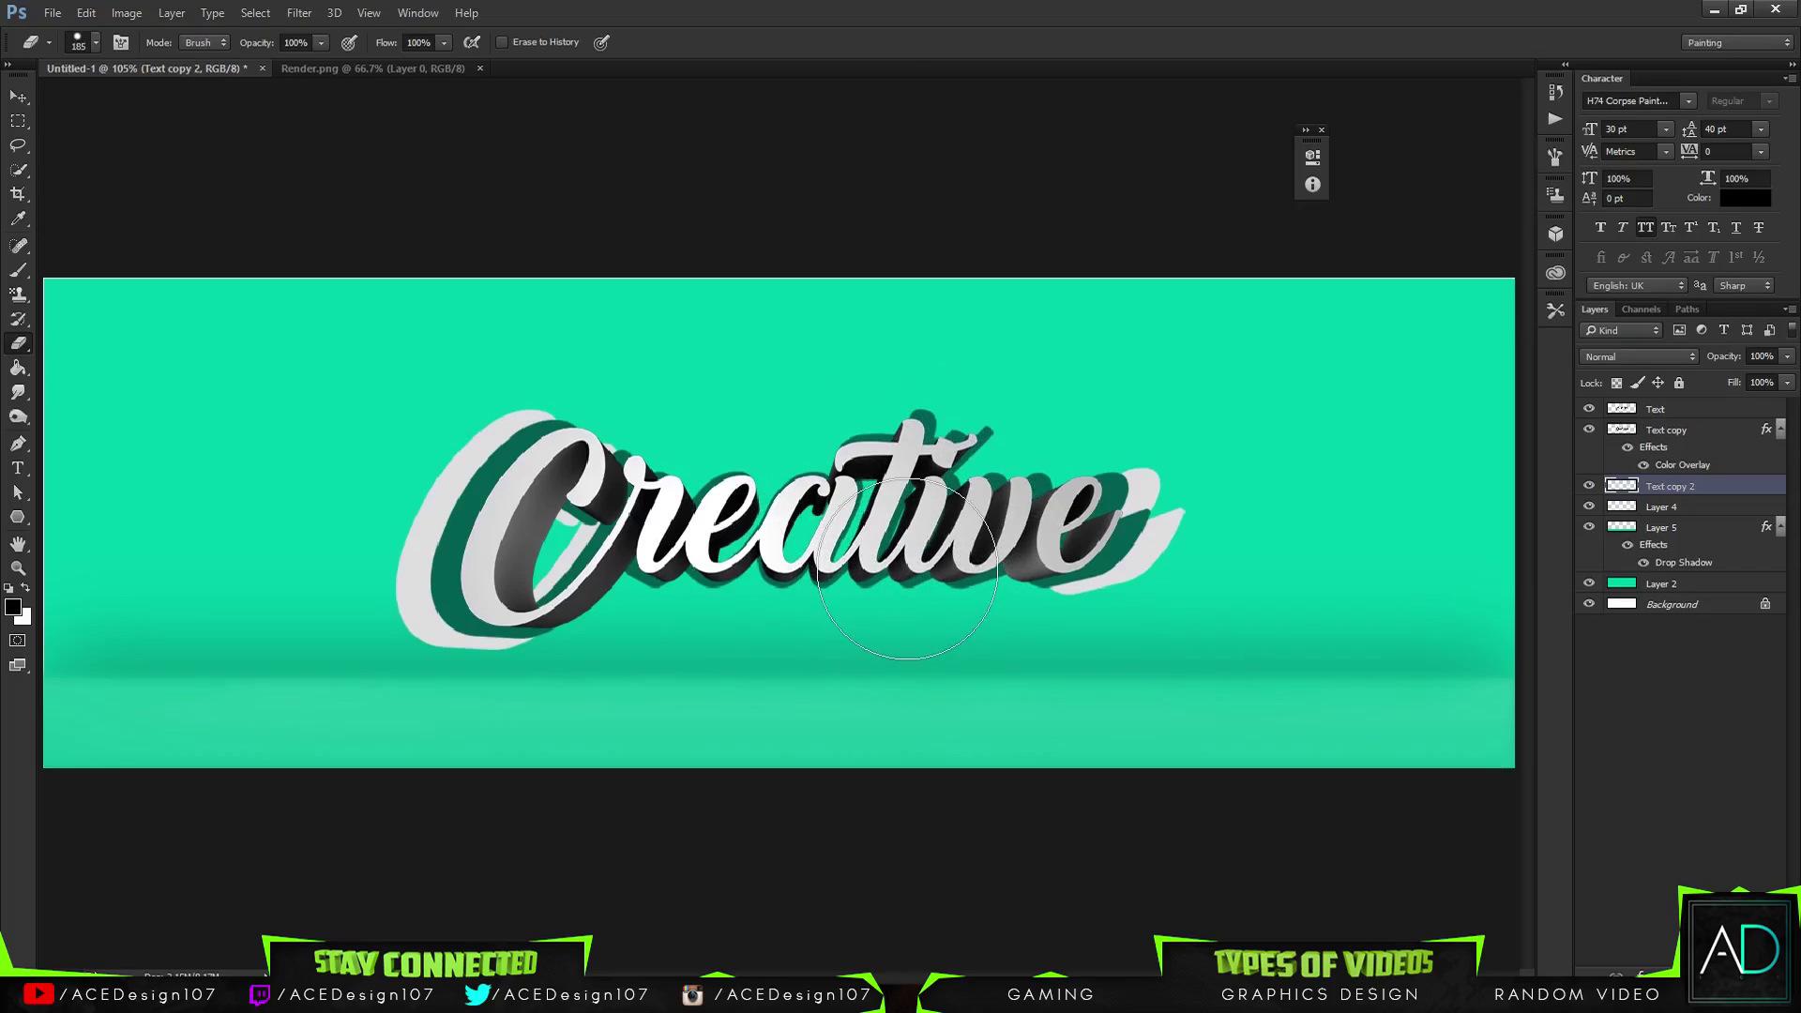
Group the Text, Text copy and Text copy 2 layers and name the group Text
click(1692, 507)
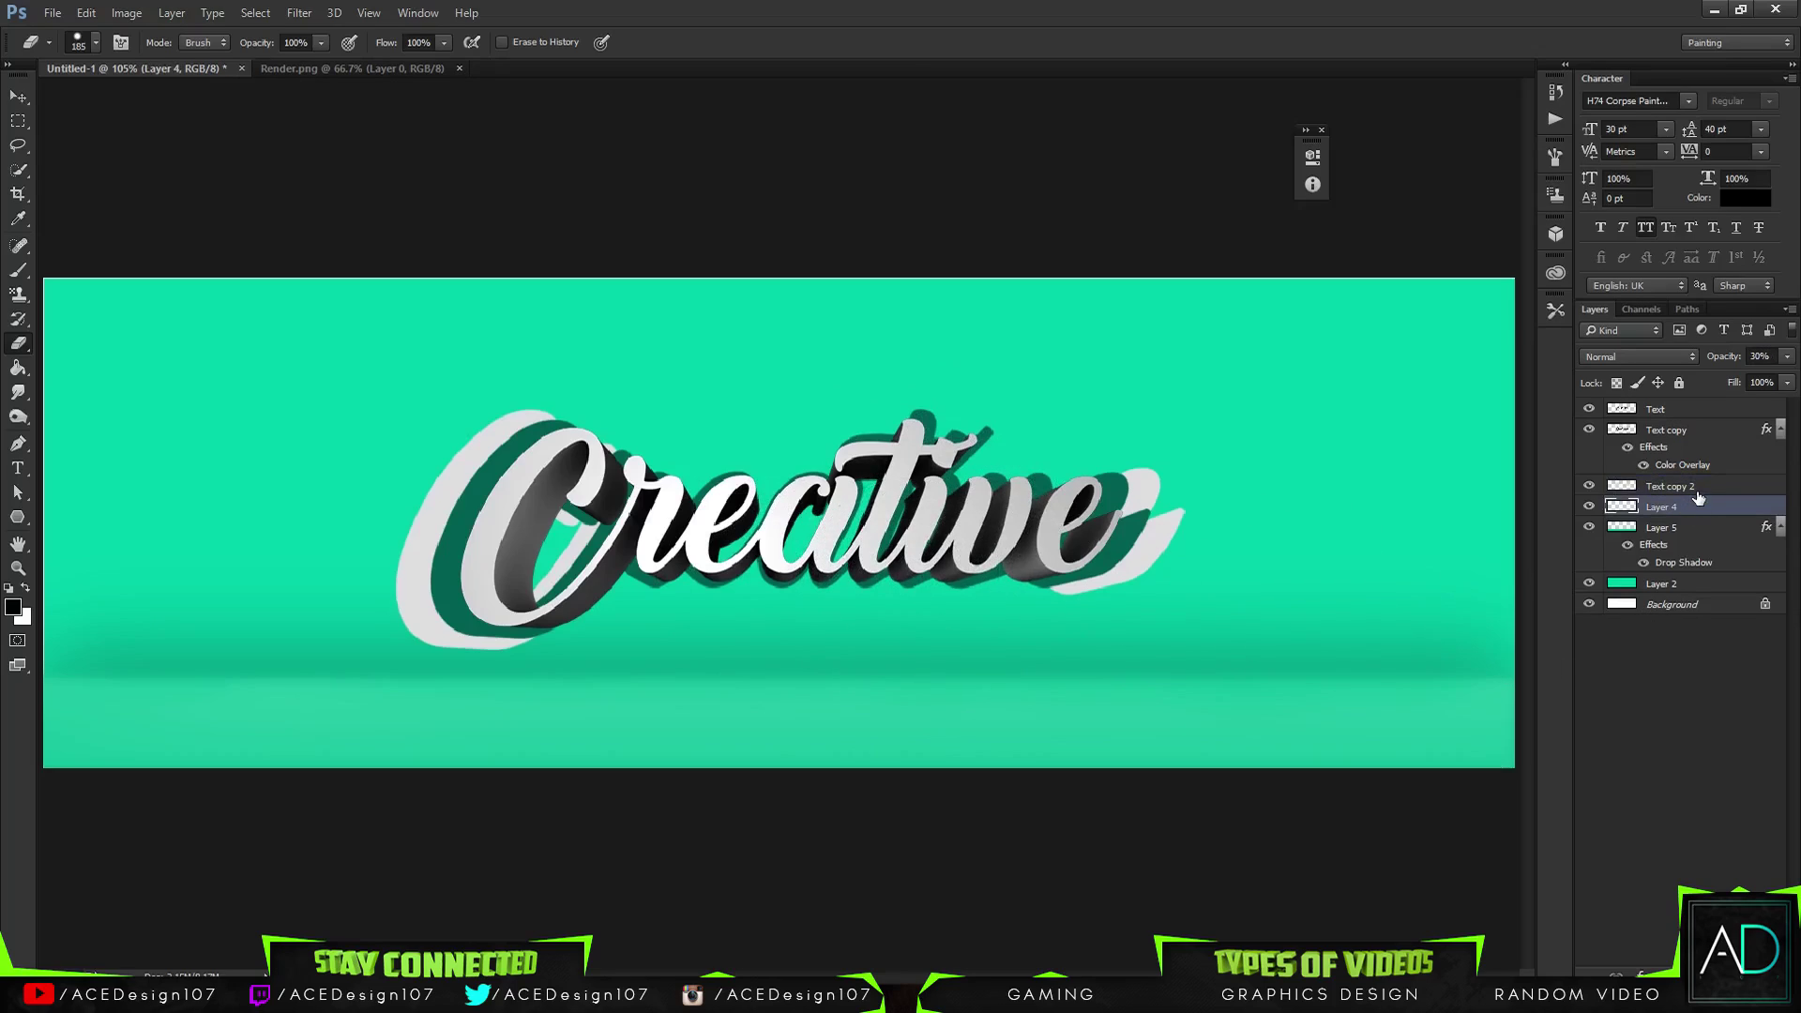
click(1698, 492)
shift+click(1696, 415)
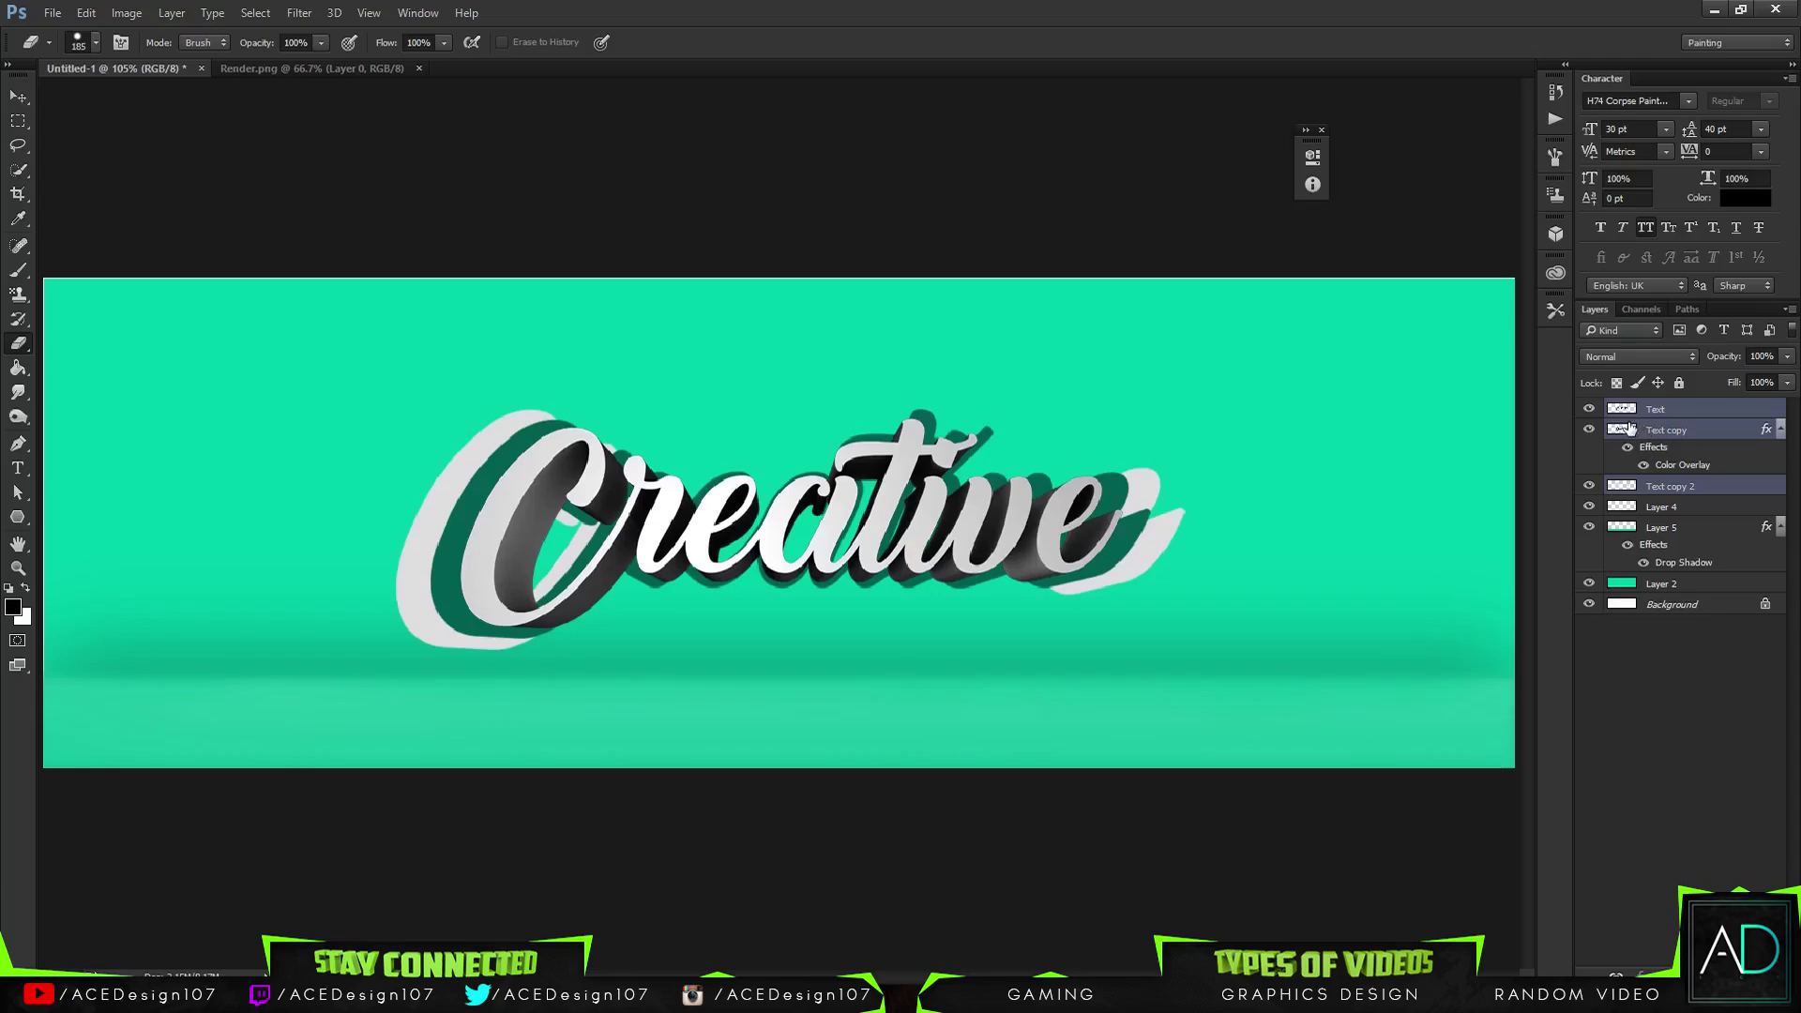
key(ctrl+g)
double_click(1653, 410)
text(Tex)
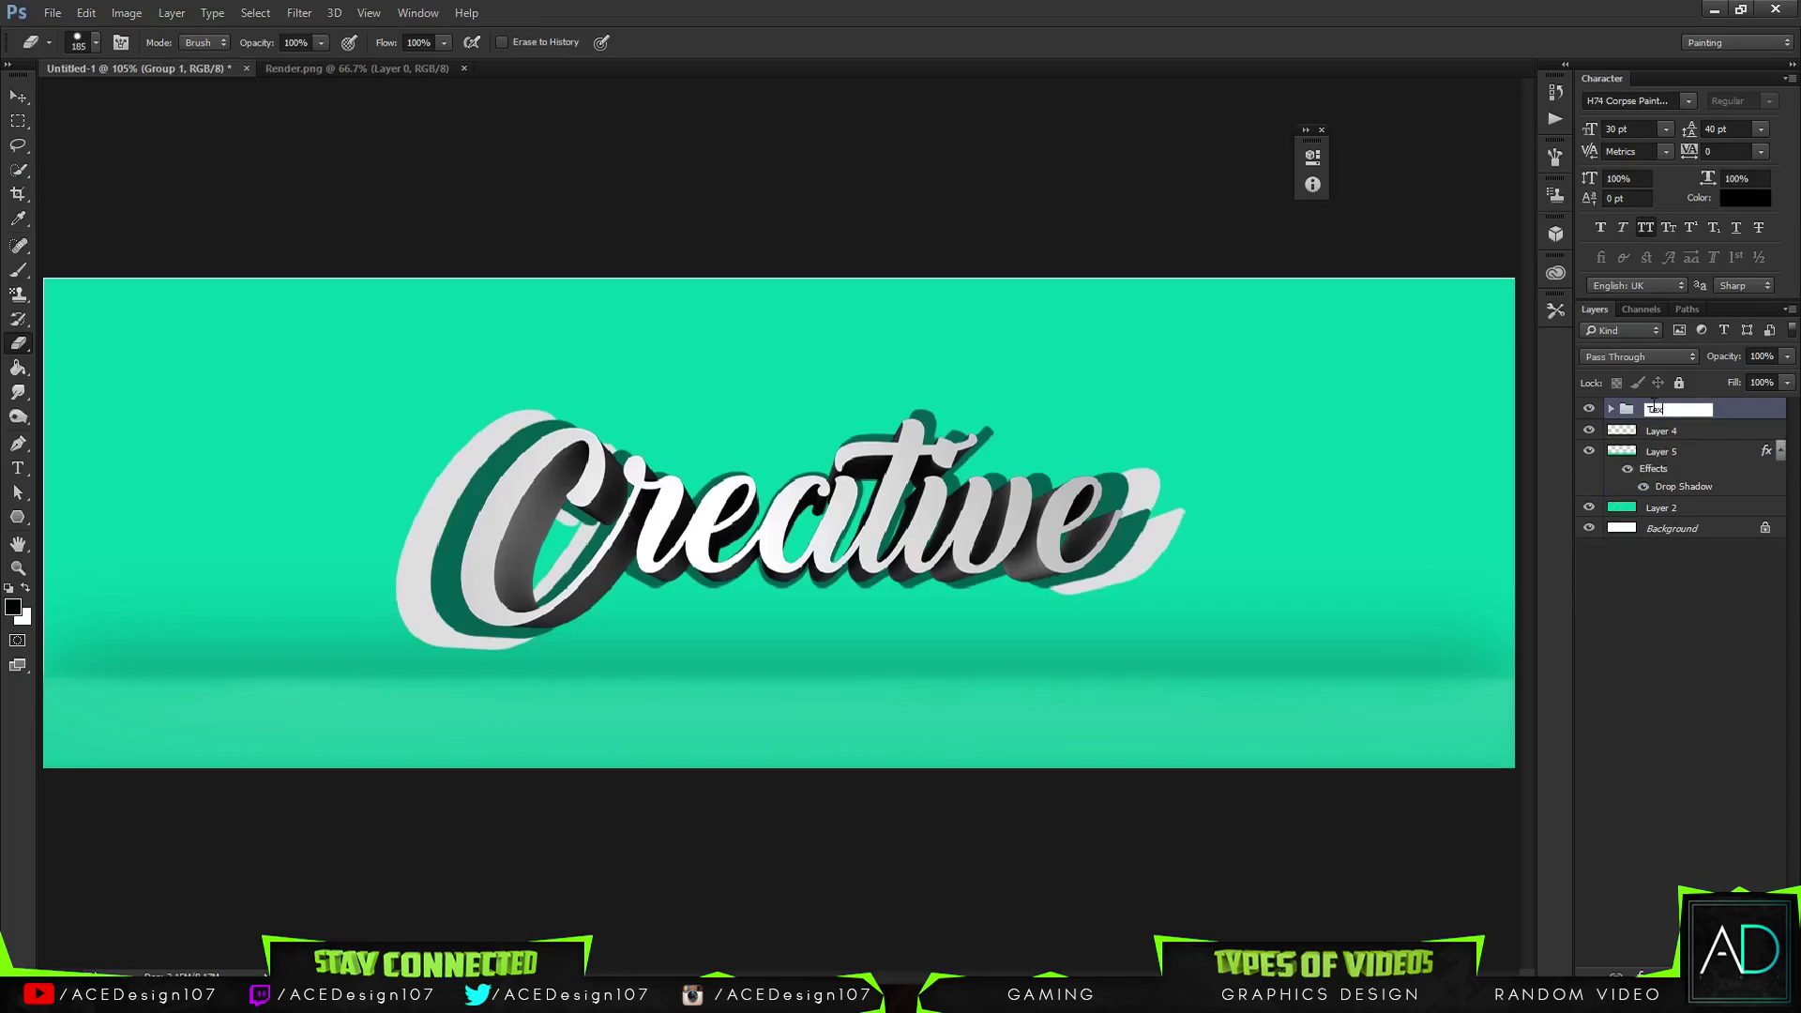
text(t)
key(Return)
Group Layer 4, Layer 5 and Layer 2 and name the group Background
click(1661, 431)
shift+click(1660, 451)
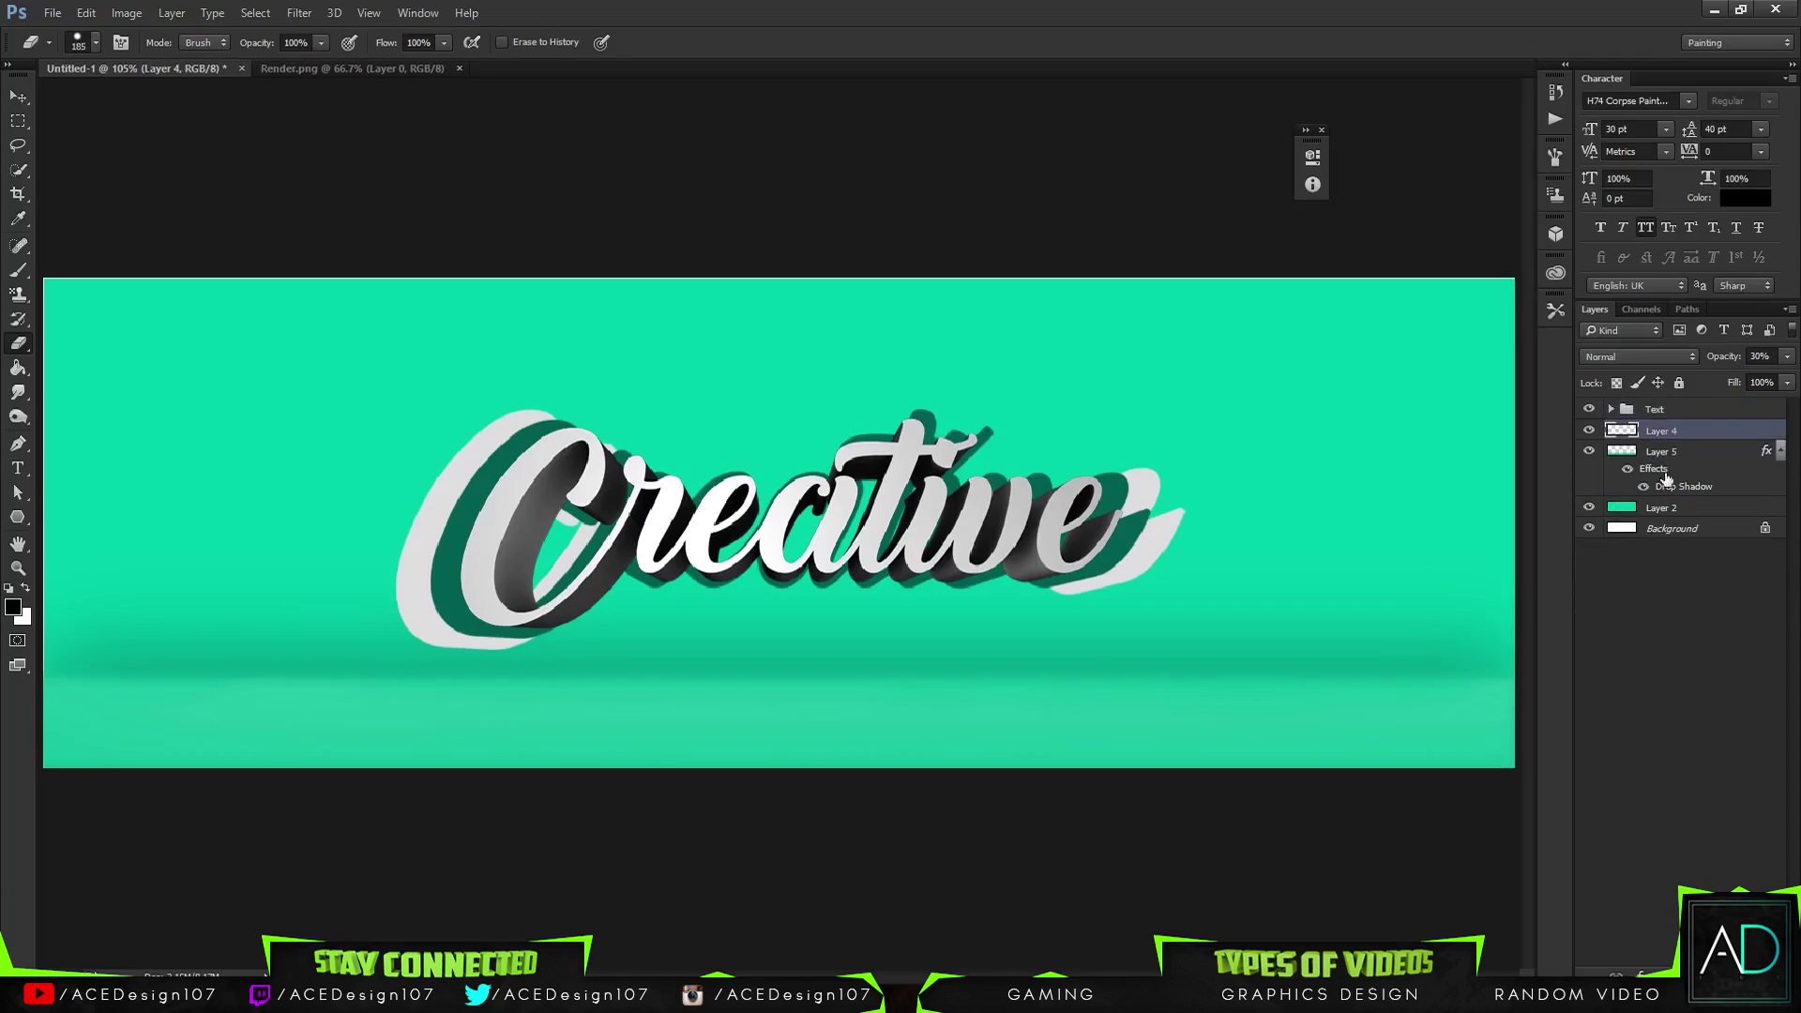
ctrl+click(1661, 507)
key(ctrl+g)
double_click(1657, 431)
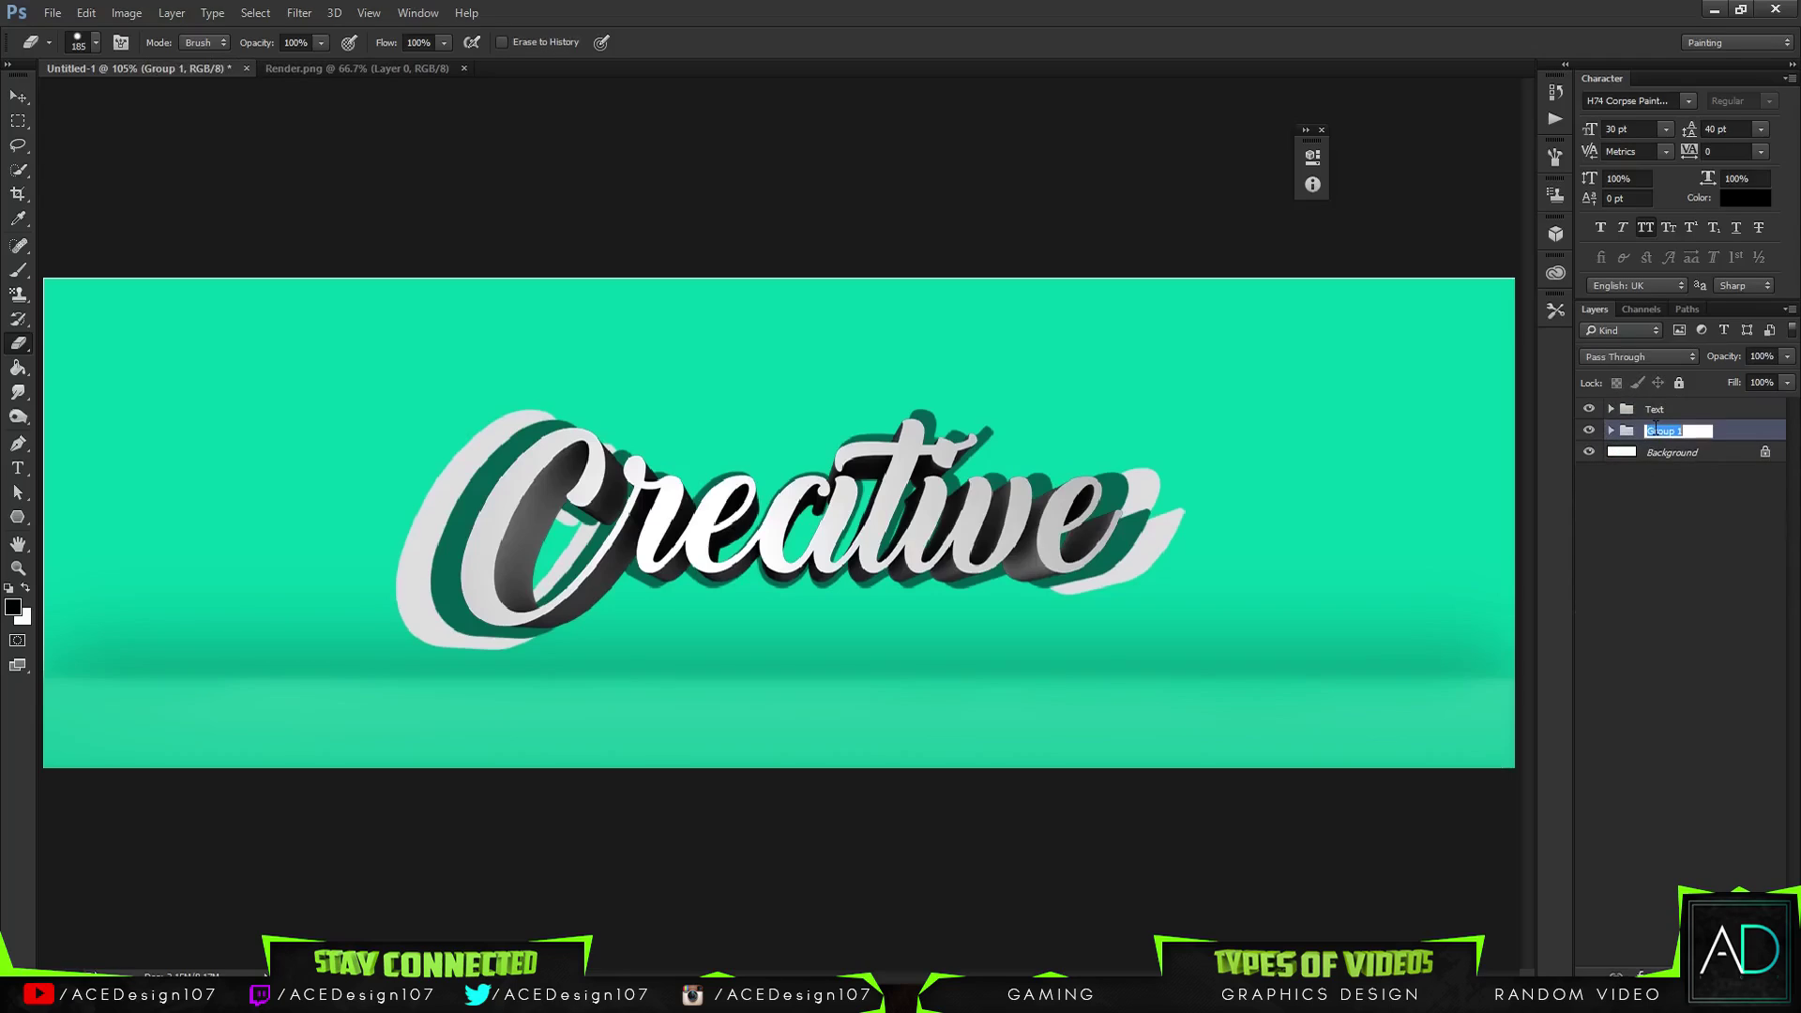
text(Background)
key(Return)
Draw a rectangle shape about 854 × 183 px behind the Creative lettering, above the Background group
key(m)
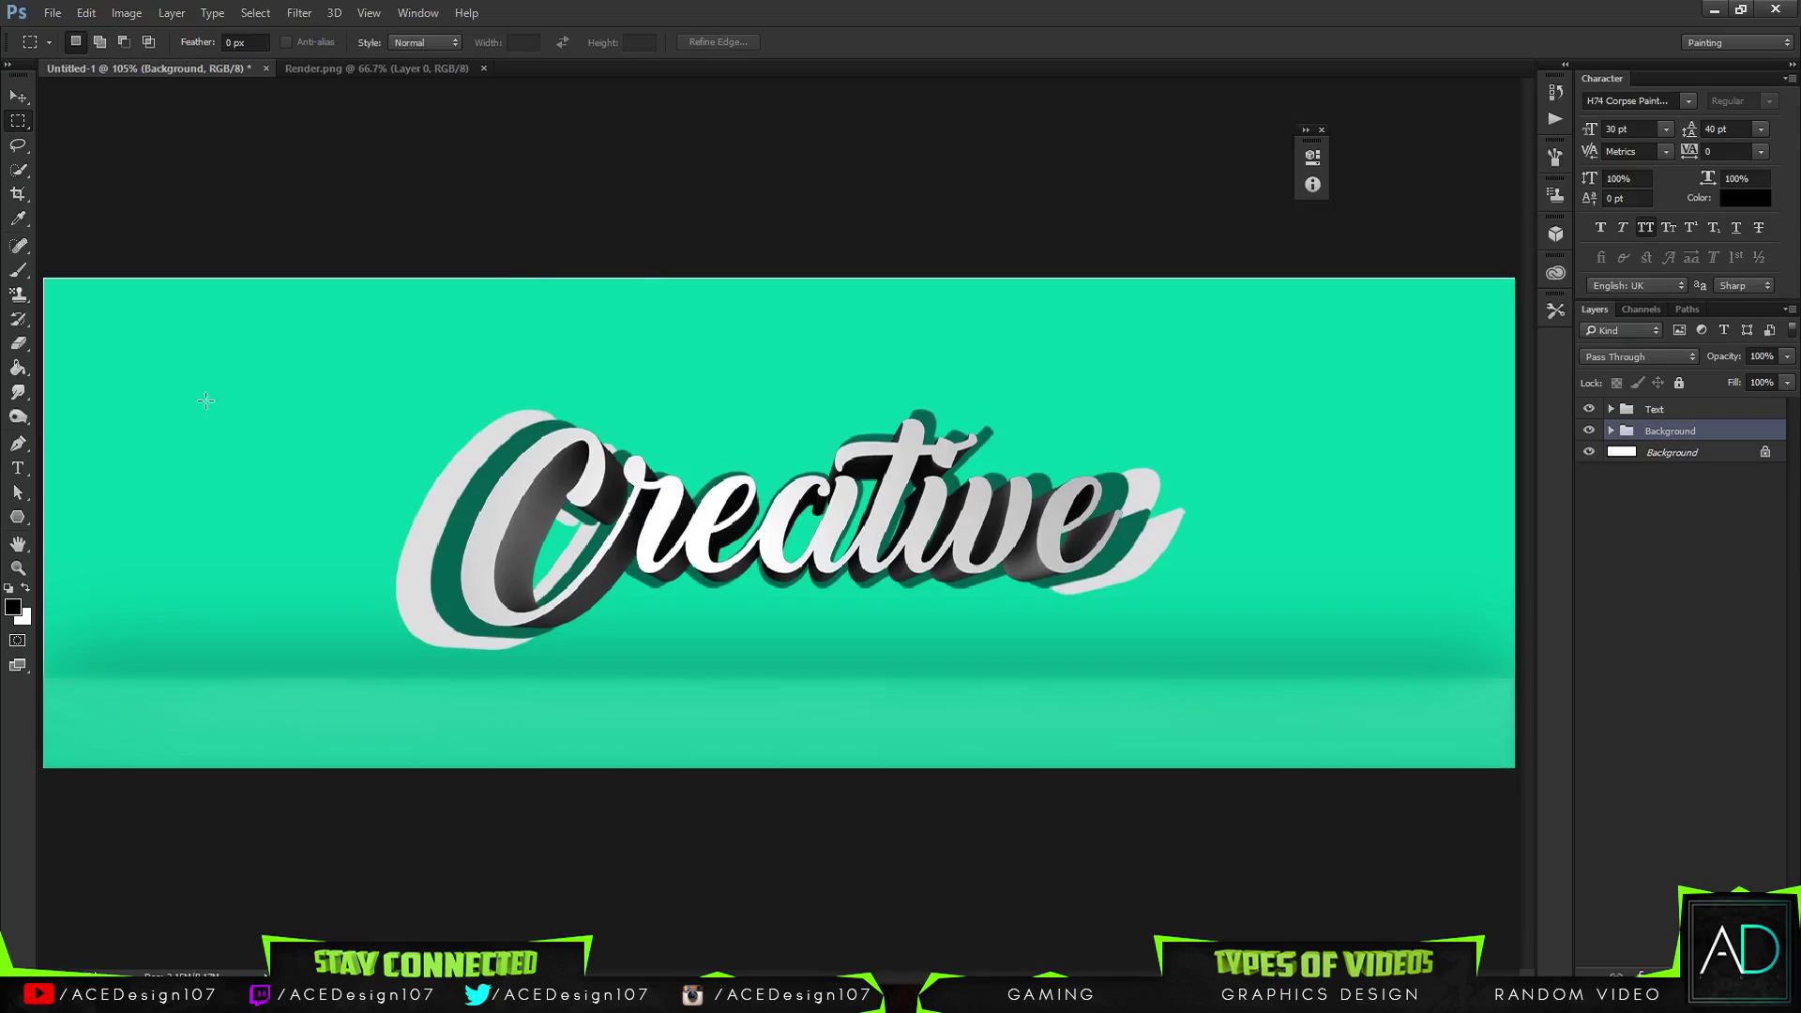
click(24, 516)
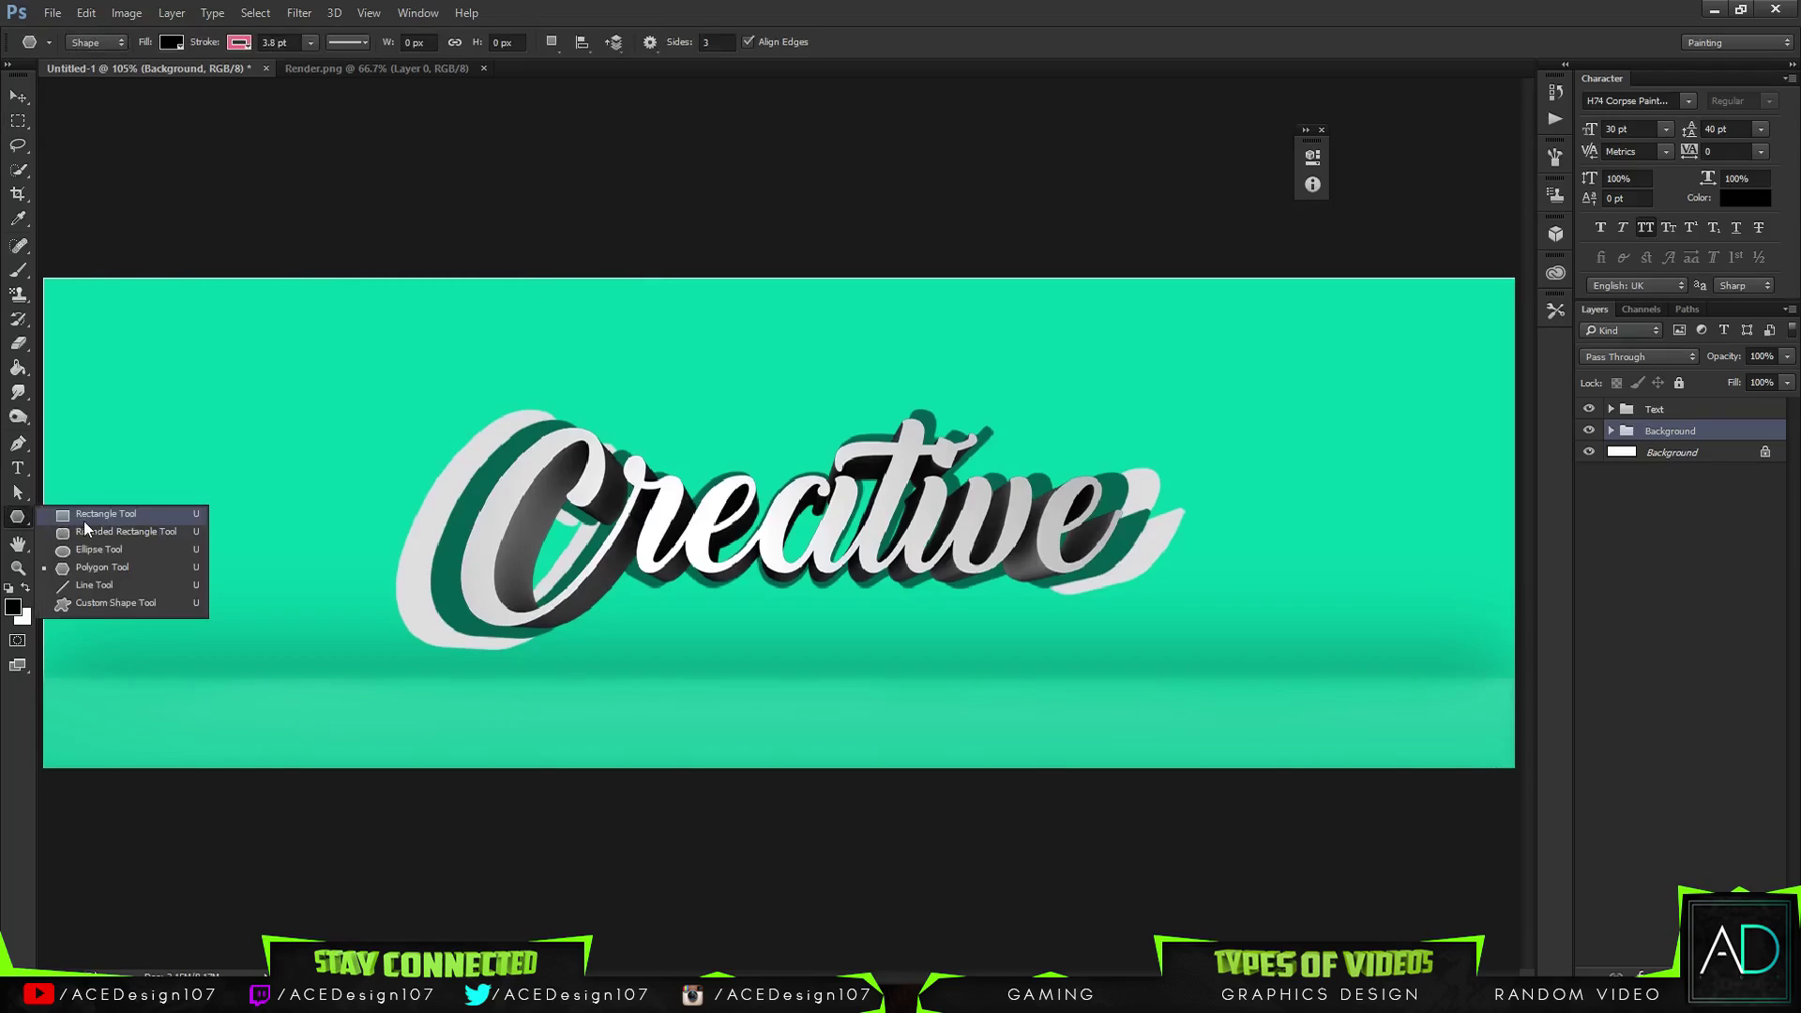
click(83, 521)
mouse_move(380, 449)
mouse_down()
mouse_move(1250, 618)
mouse_move(1245, 636)
mouse_move(1219, 628)
mouse_up()
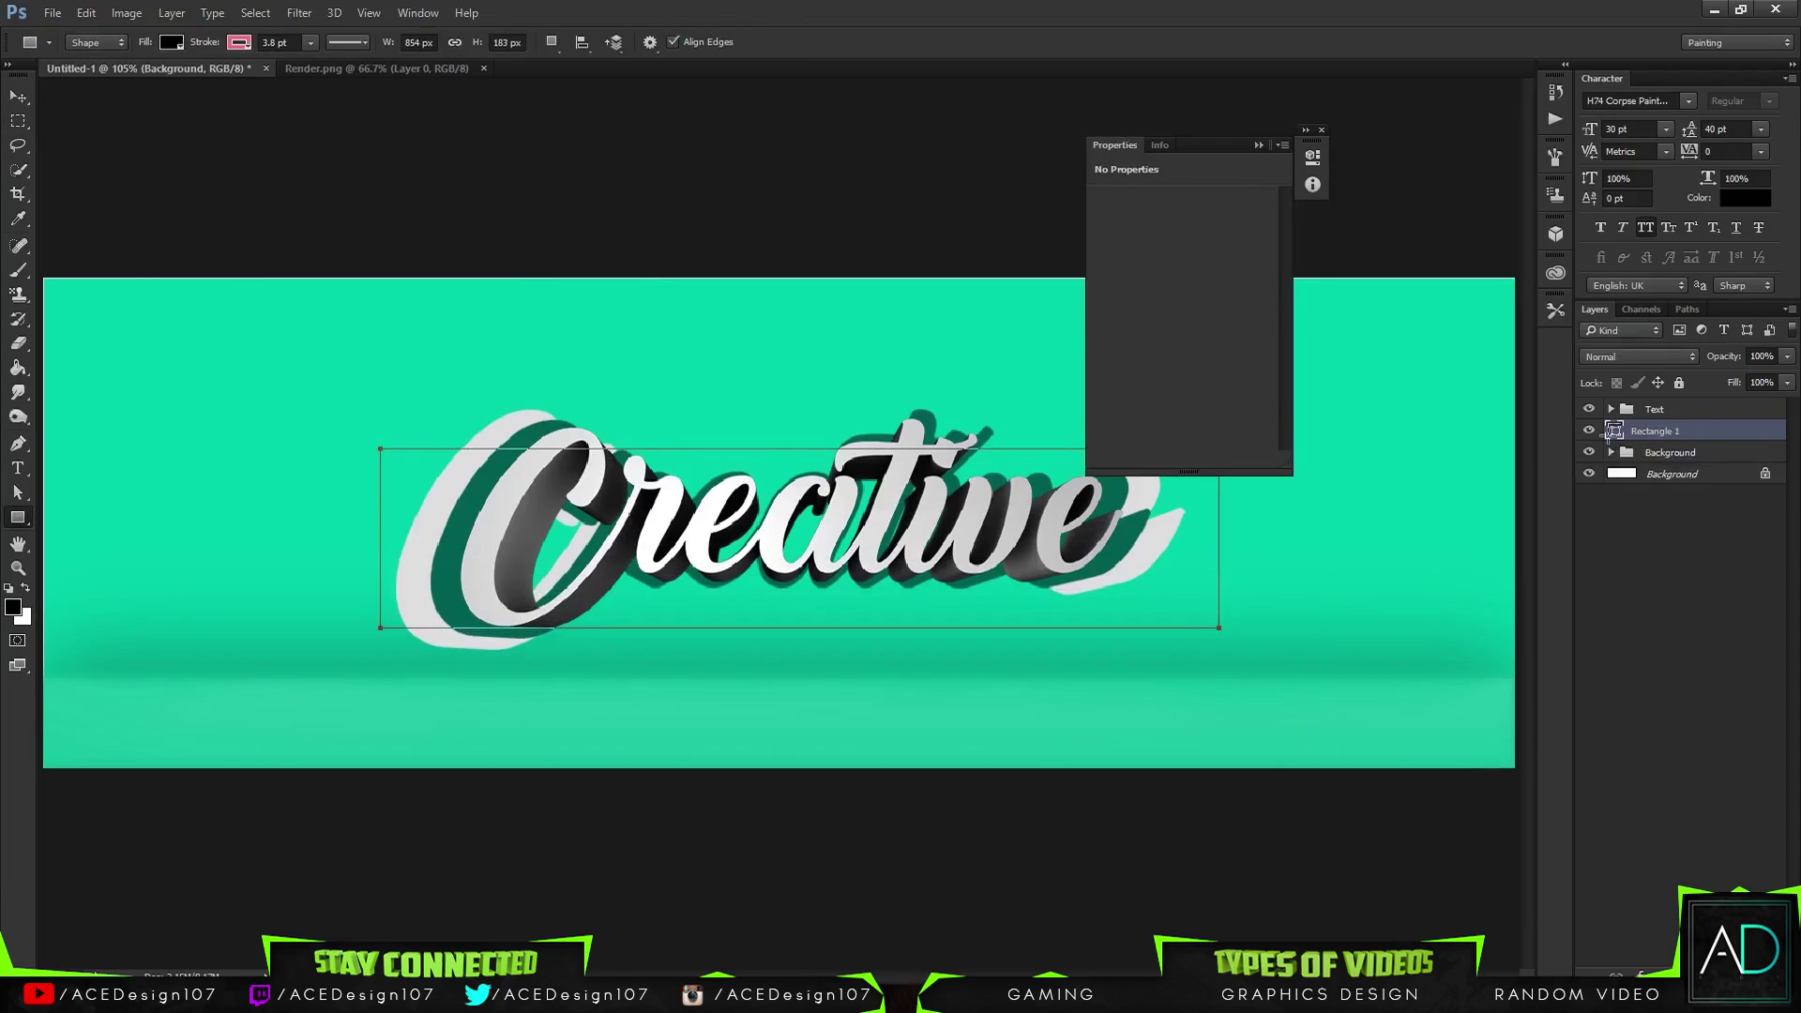
click(1259, 147)
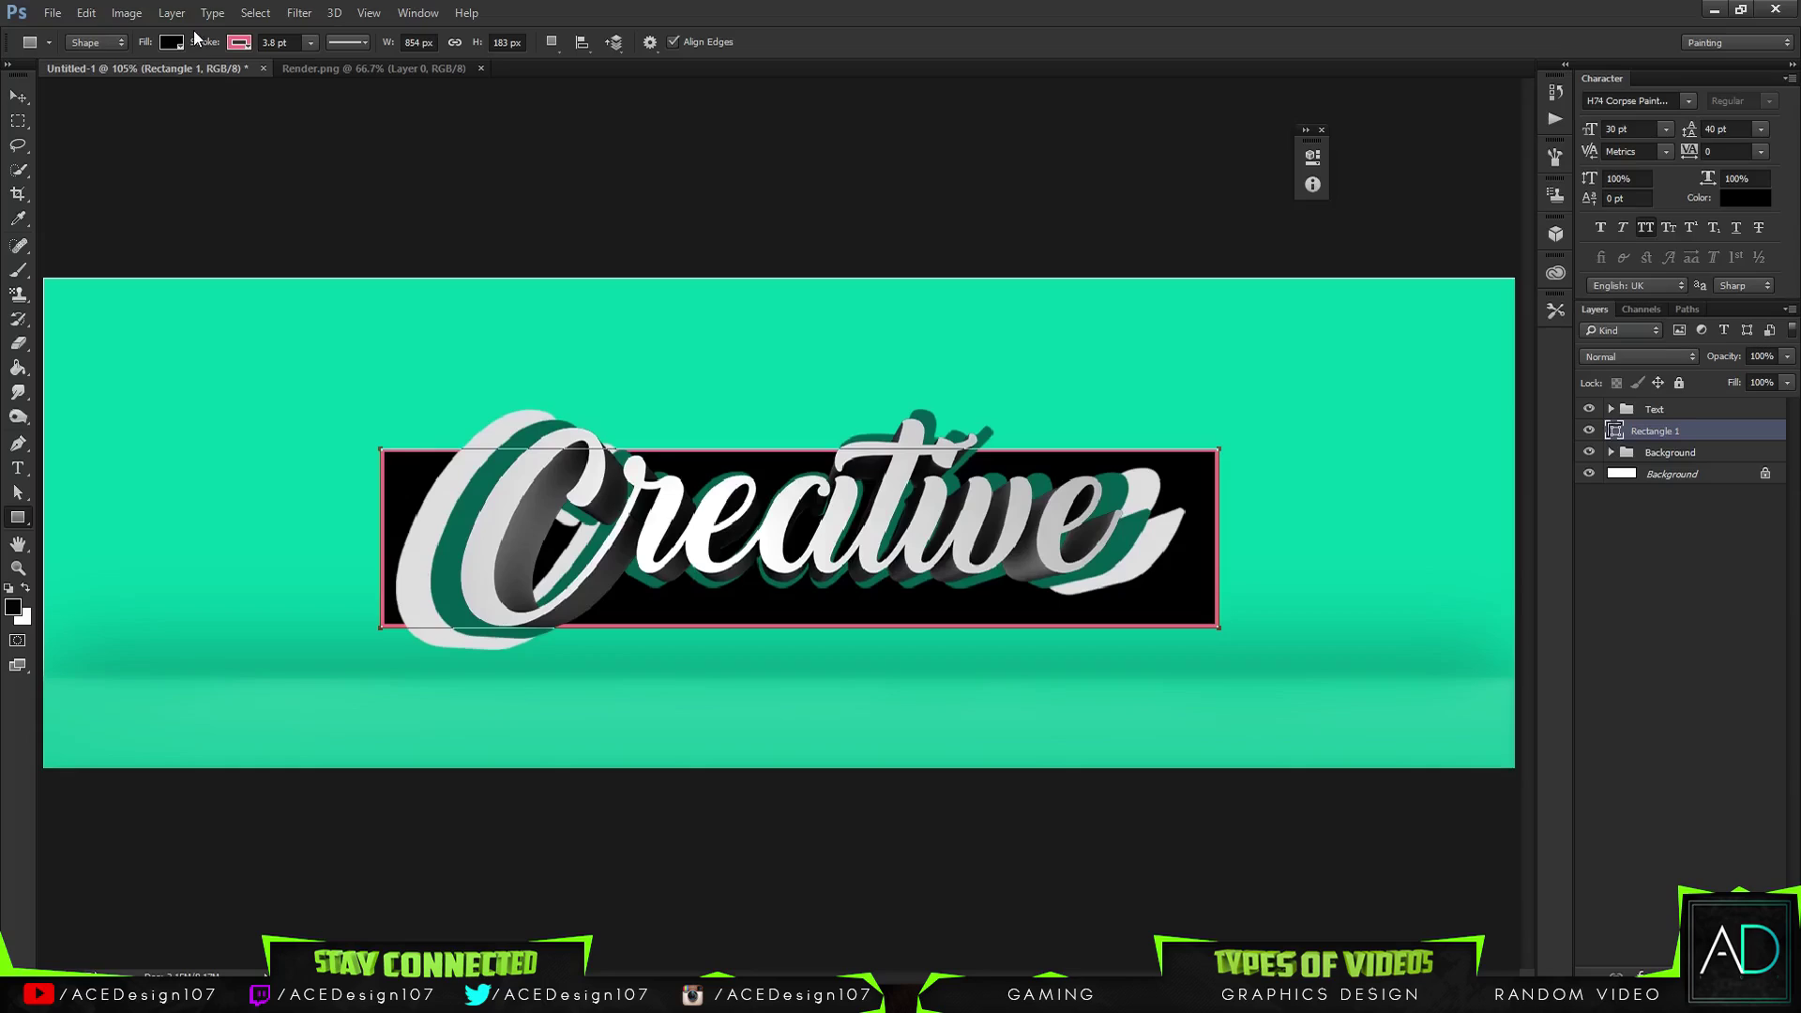
Fill the rectangle with a very dark green, about #012b26, based on the lettering's dark green
click(165, 45)
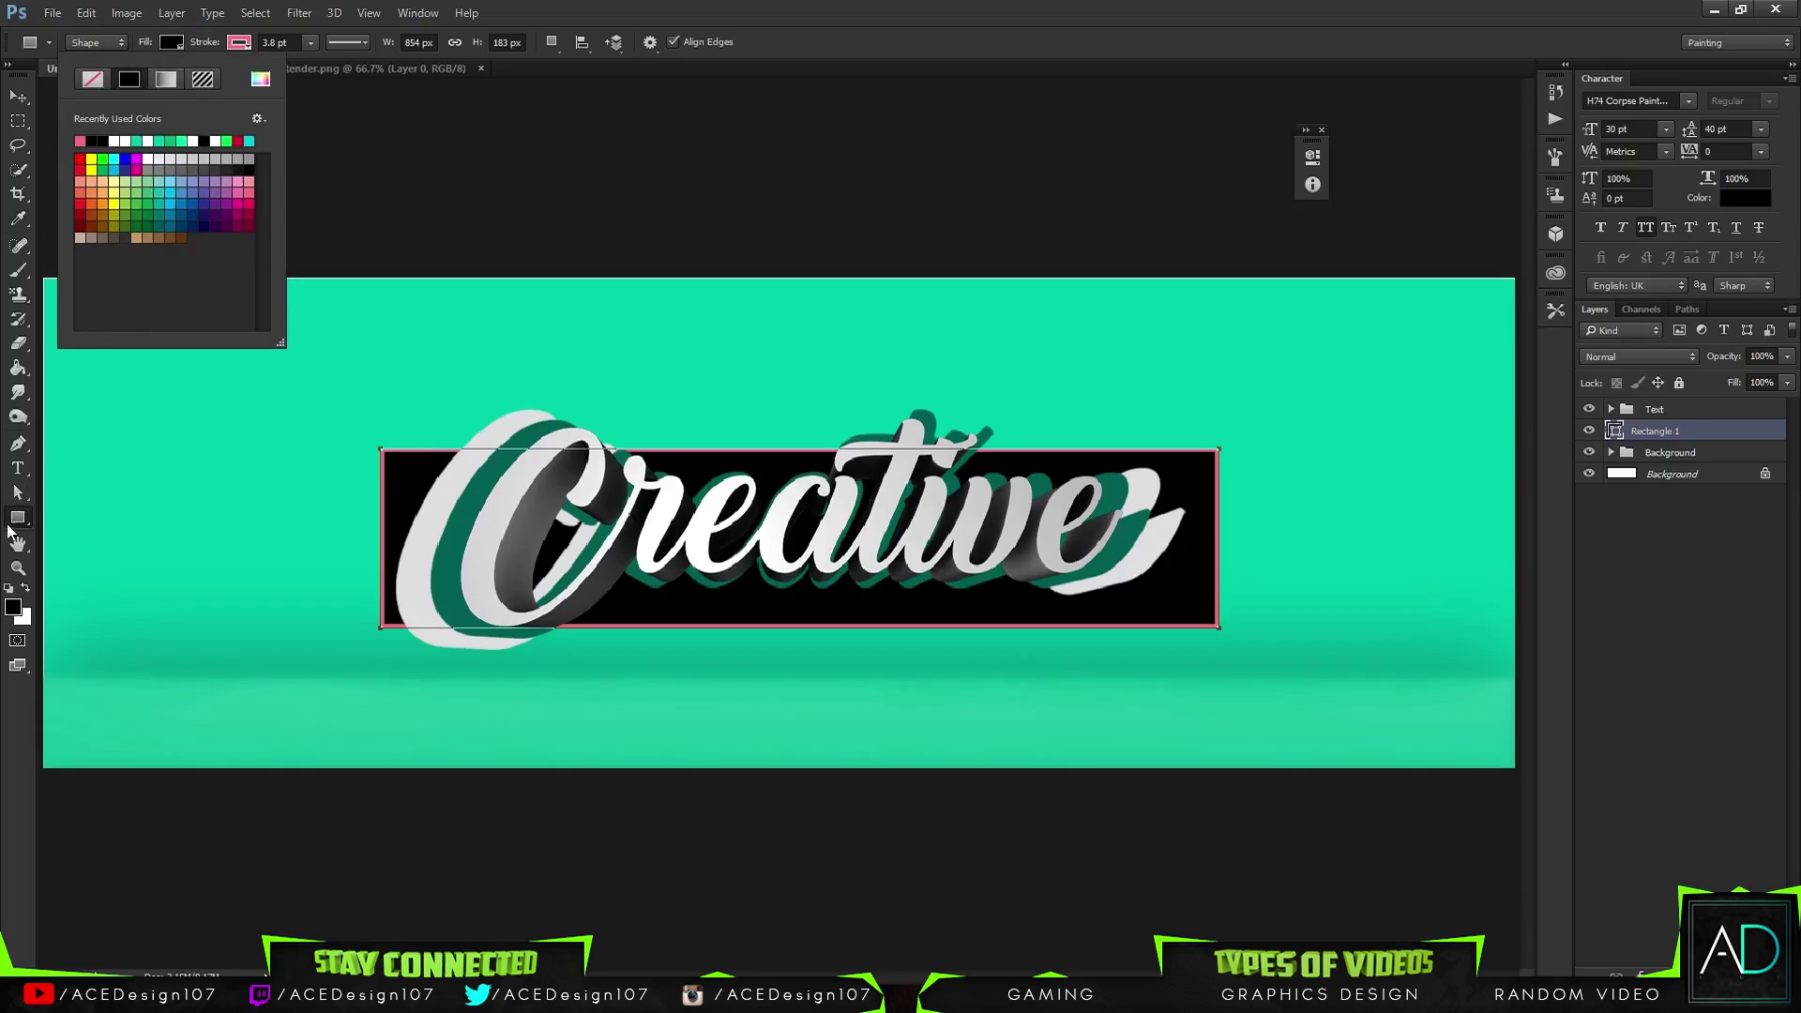
click(261, 80)
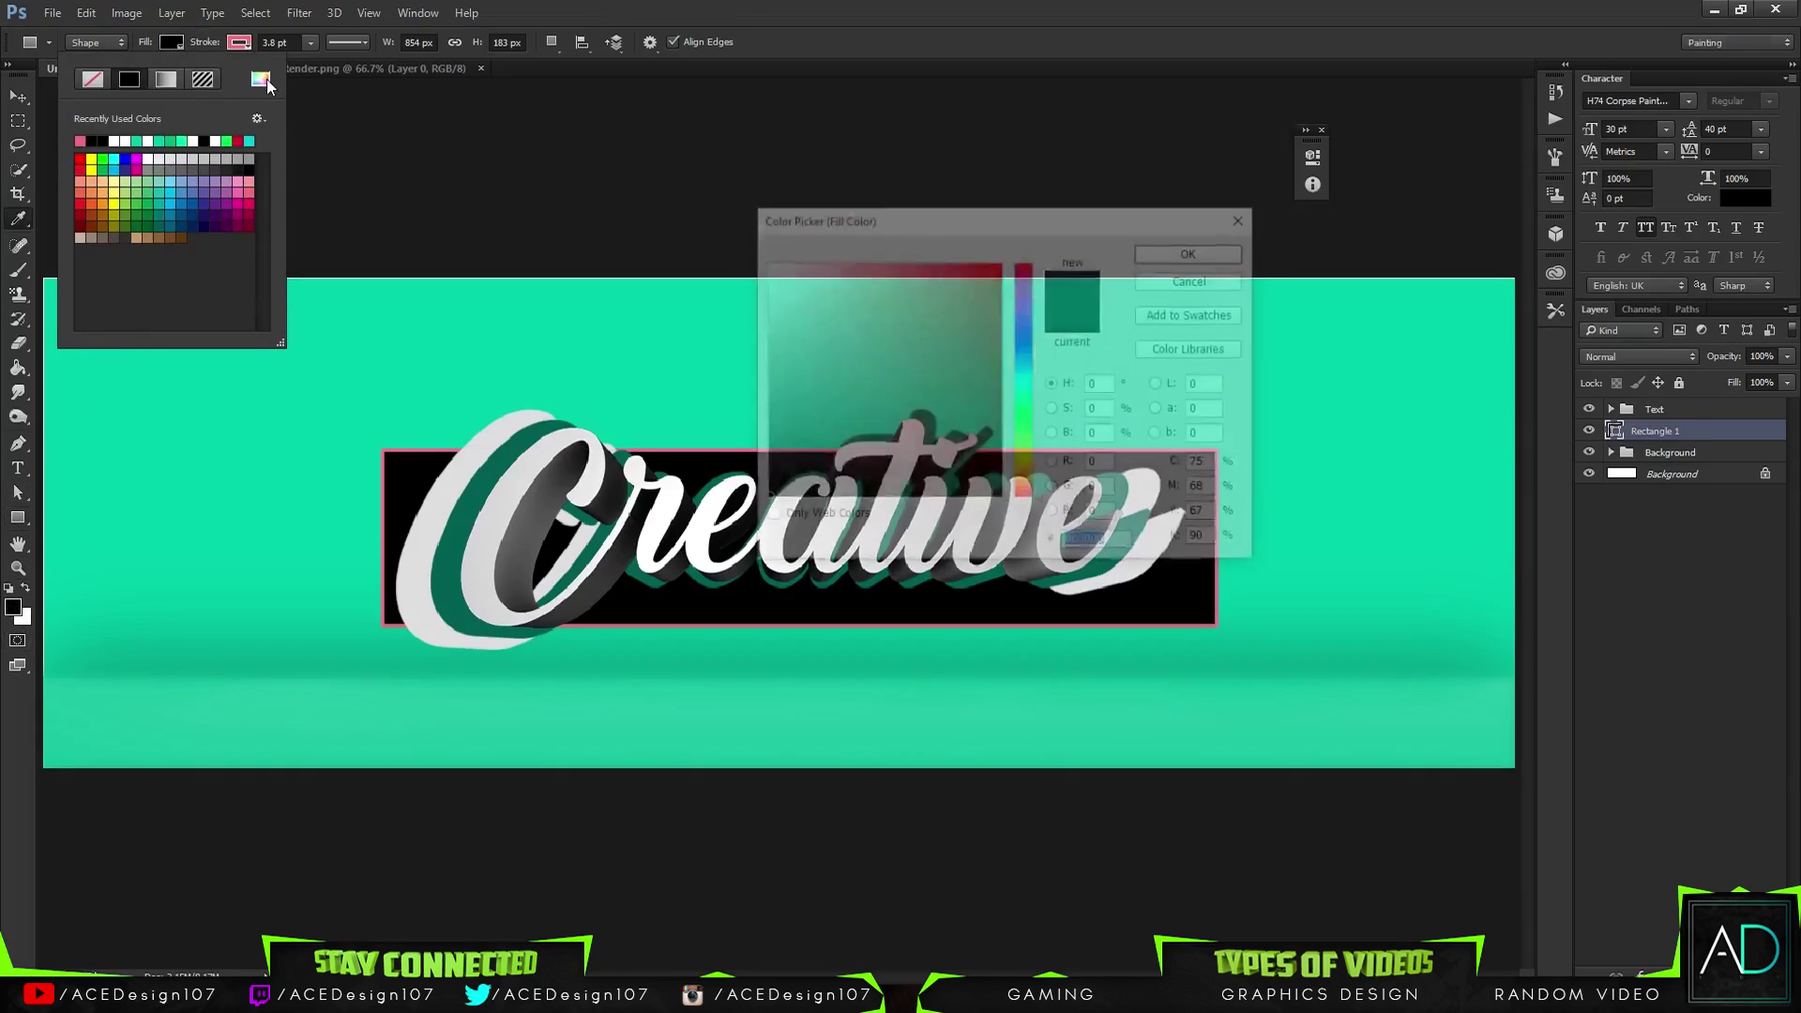
click(449, 494)
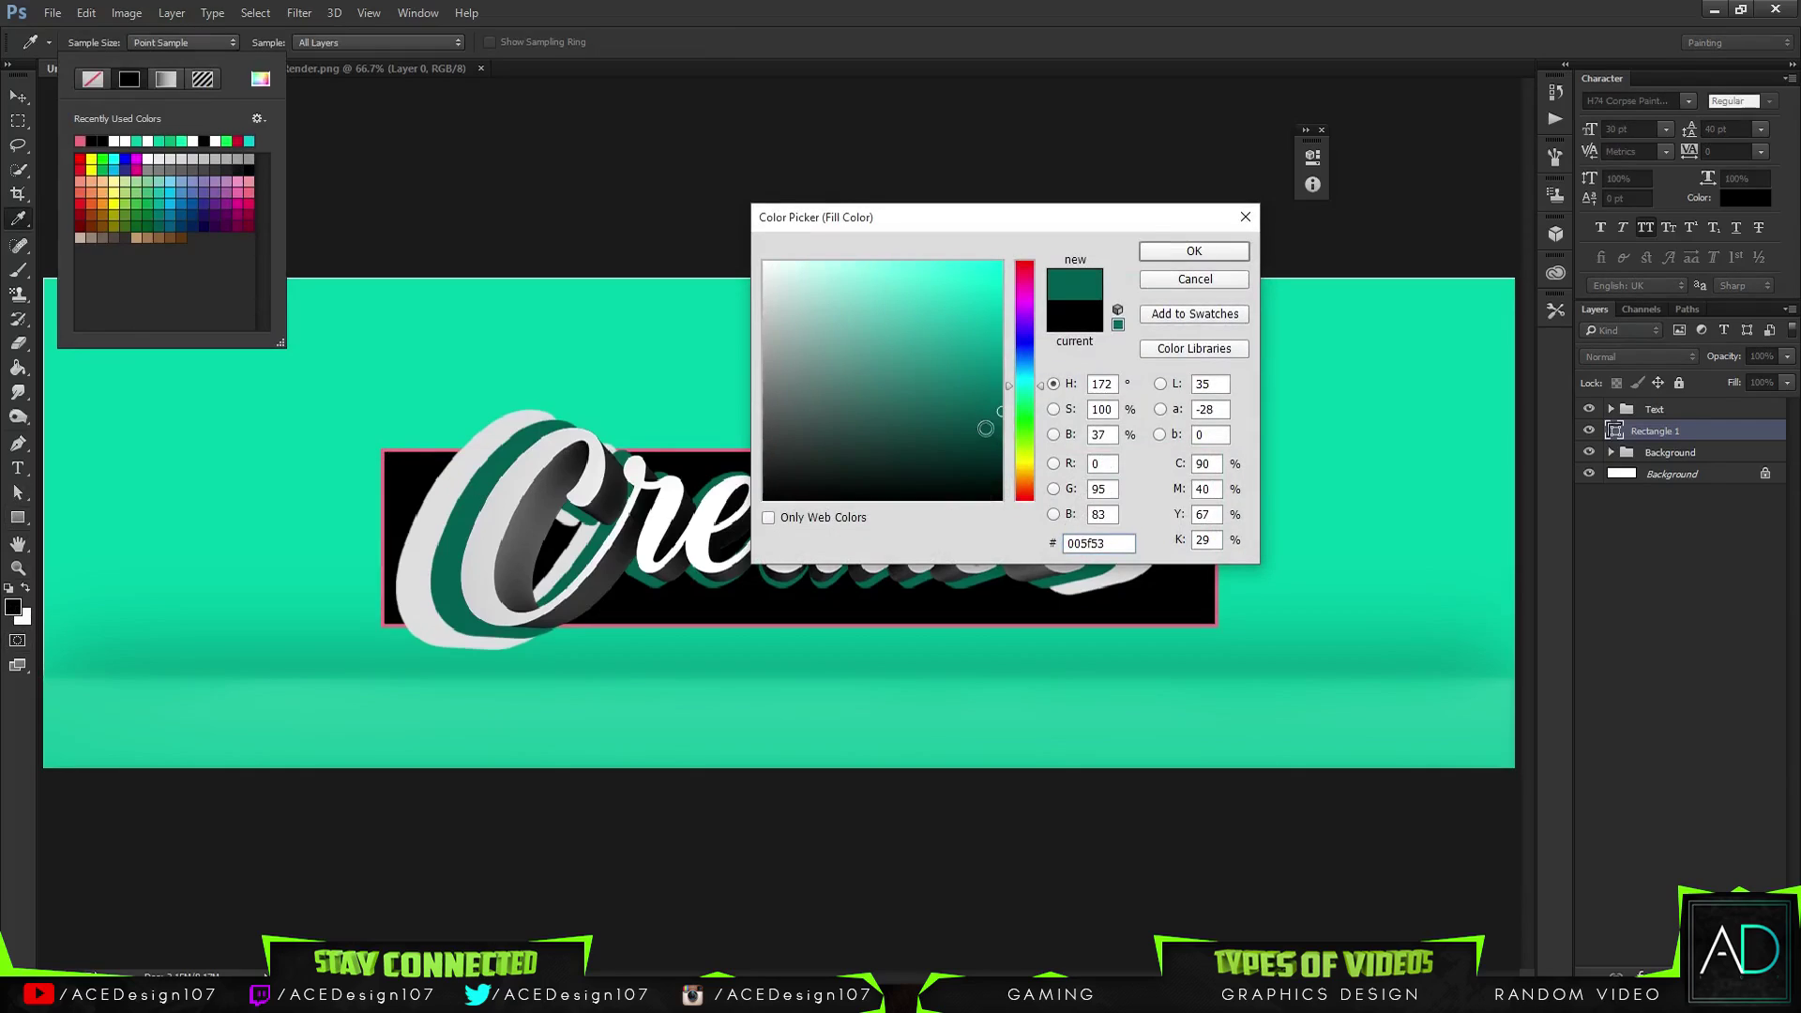
click(1193, 250)
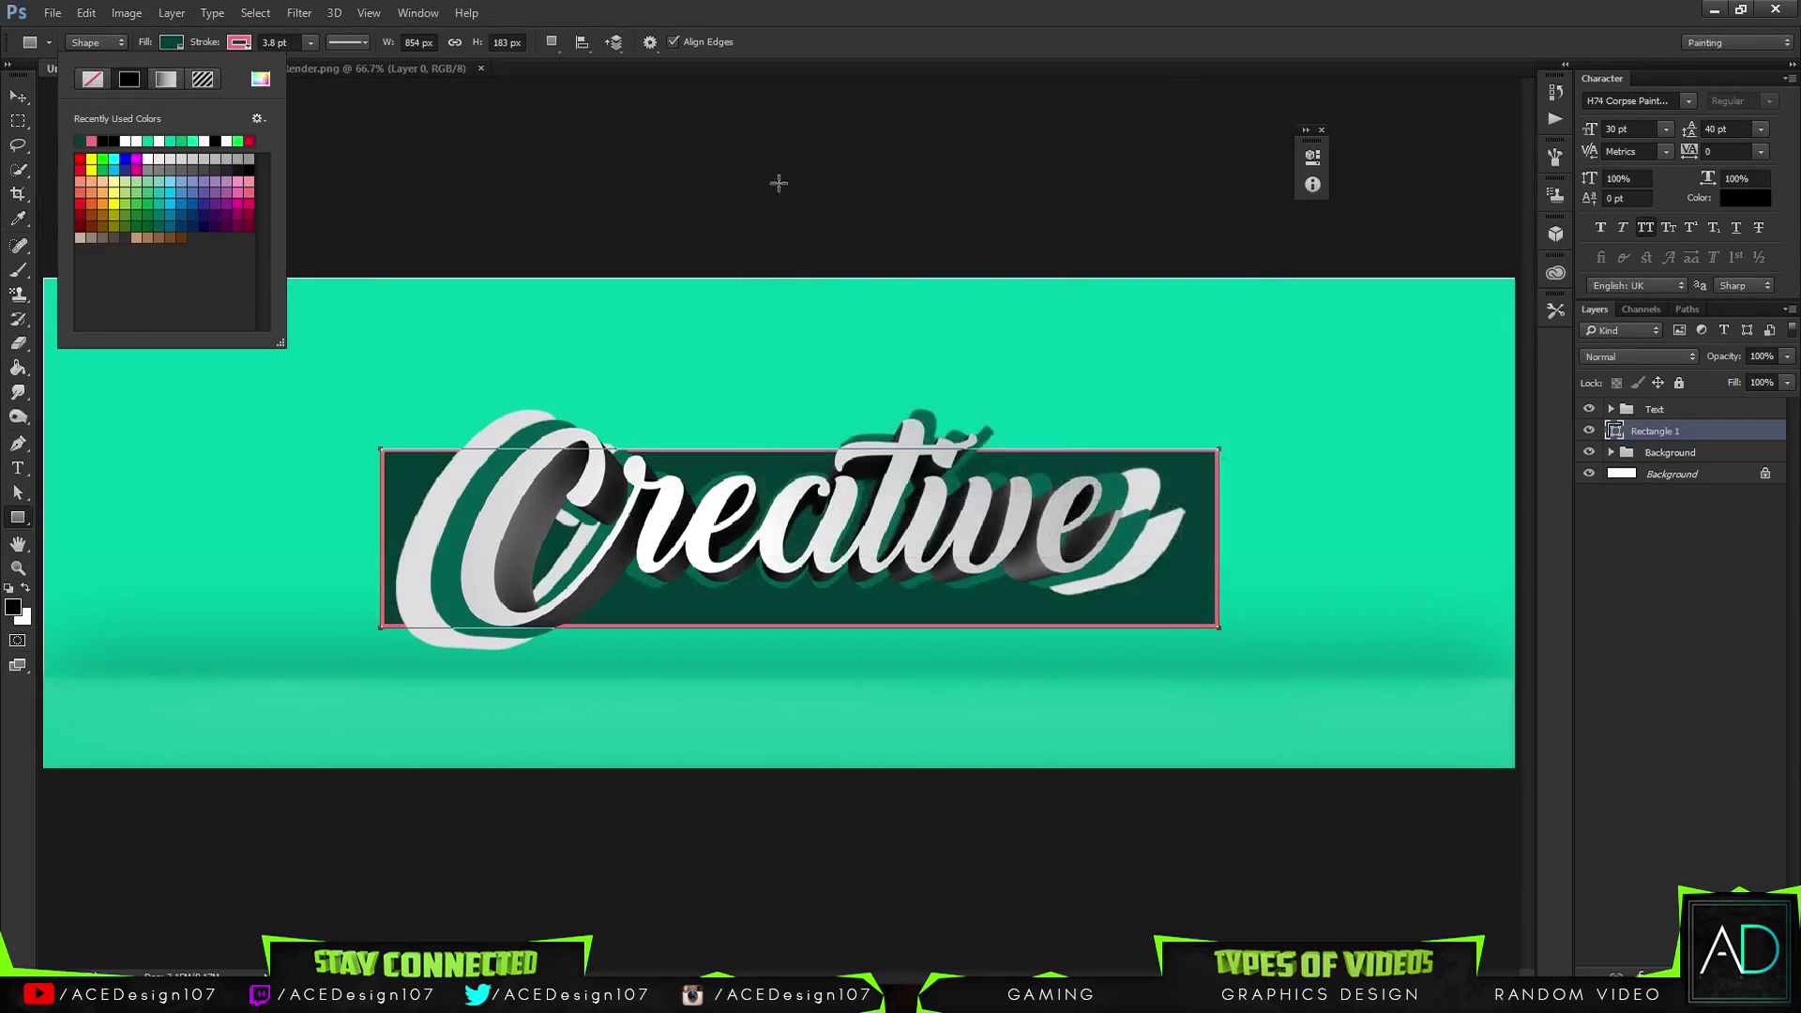
click(261, 80)
drag(1002, 452, 1008, 469)
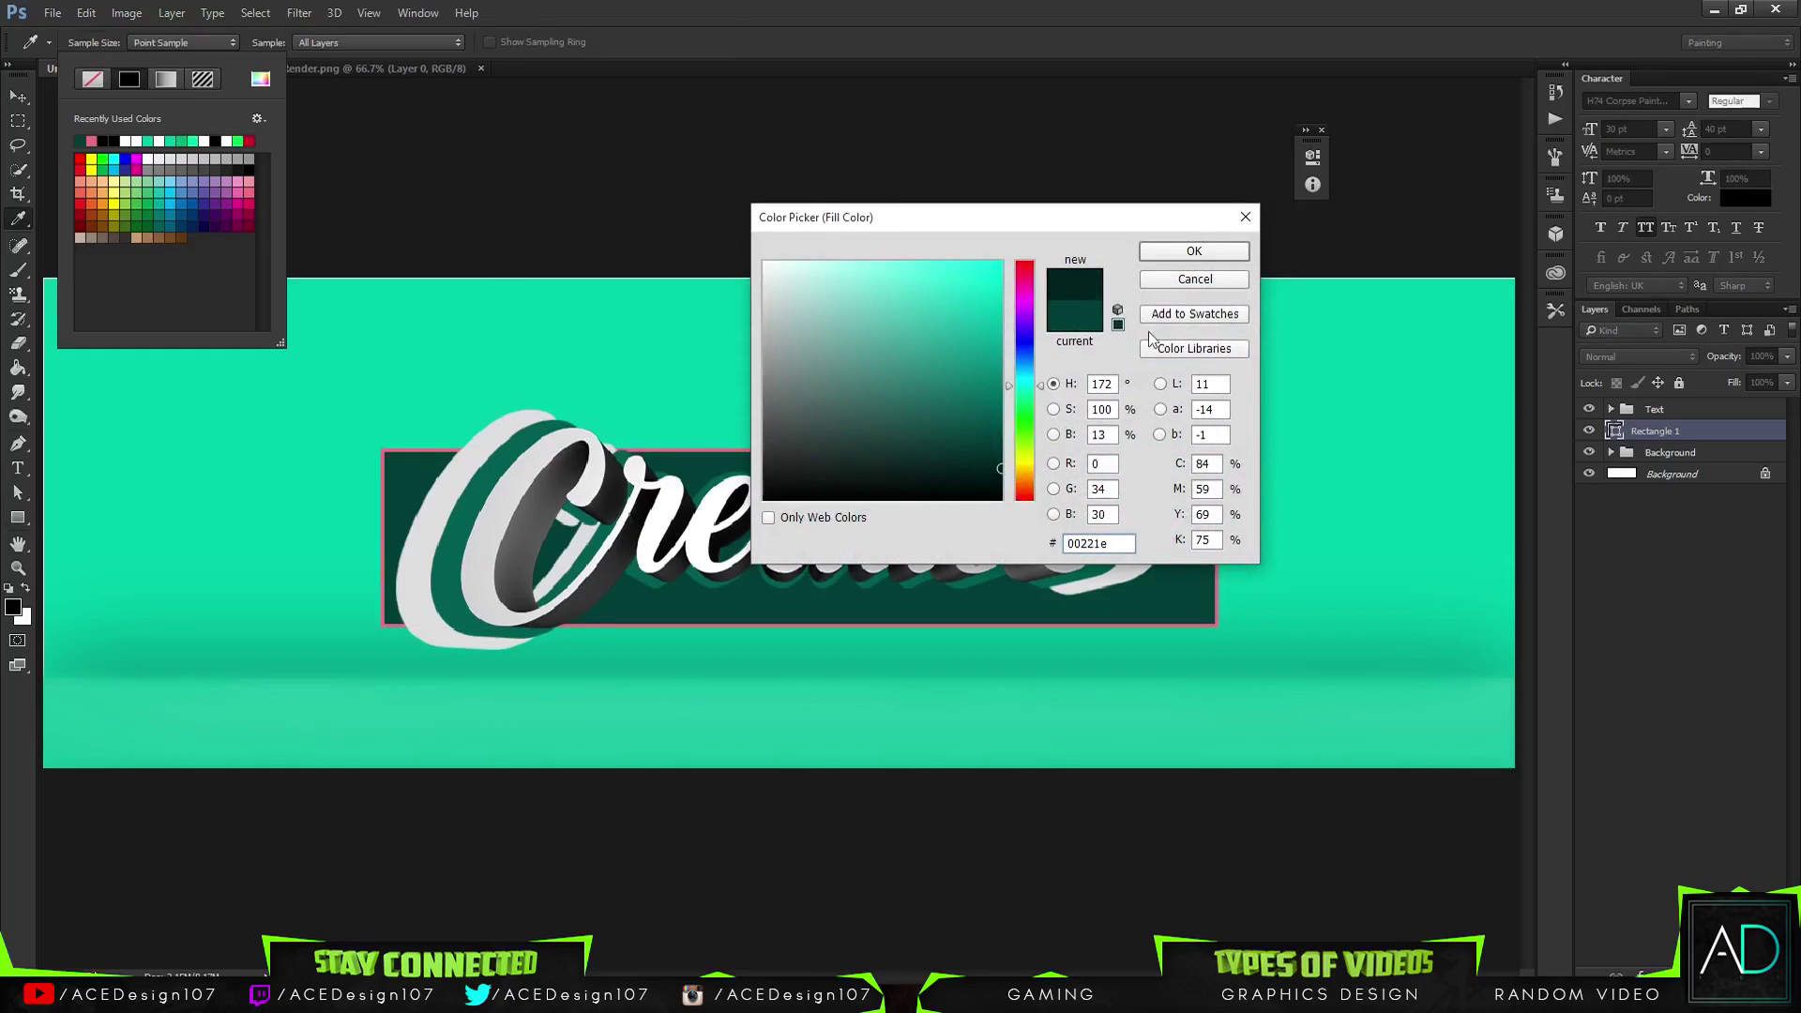
click(1193, 253)
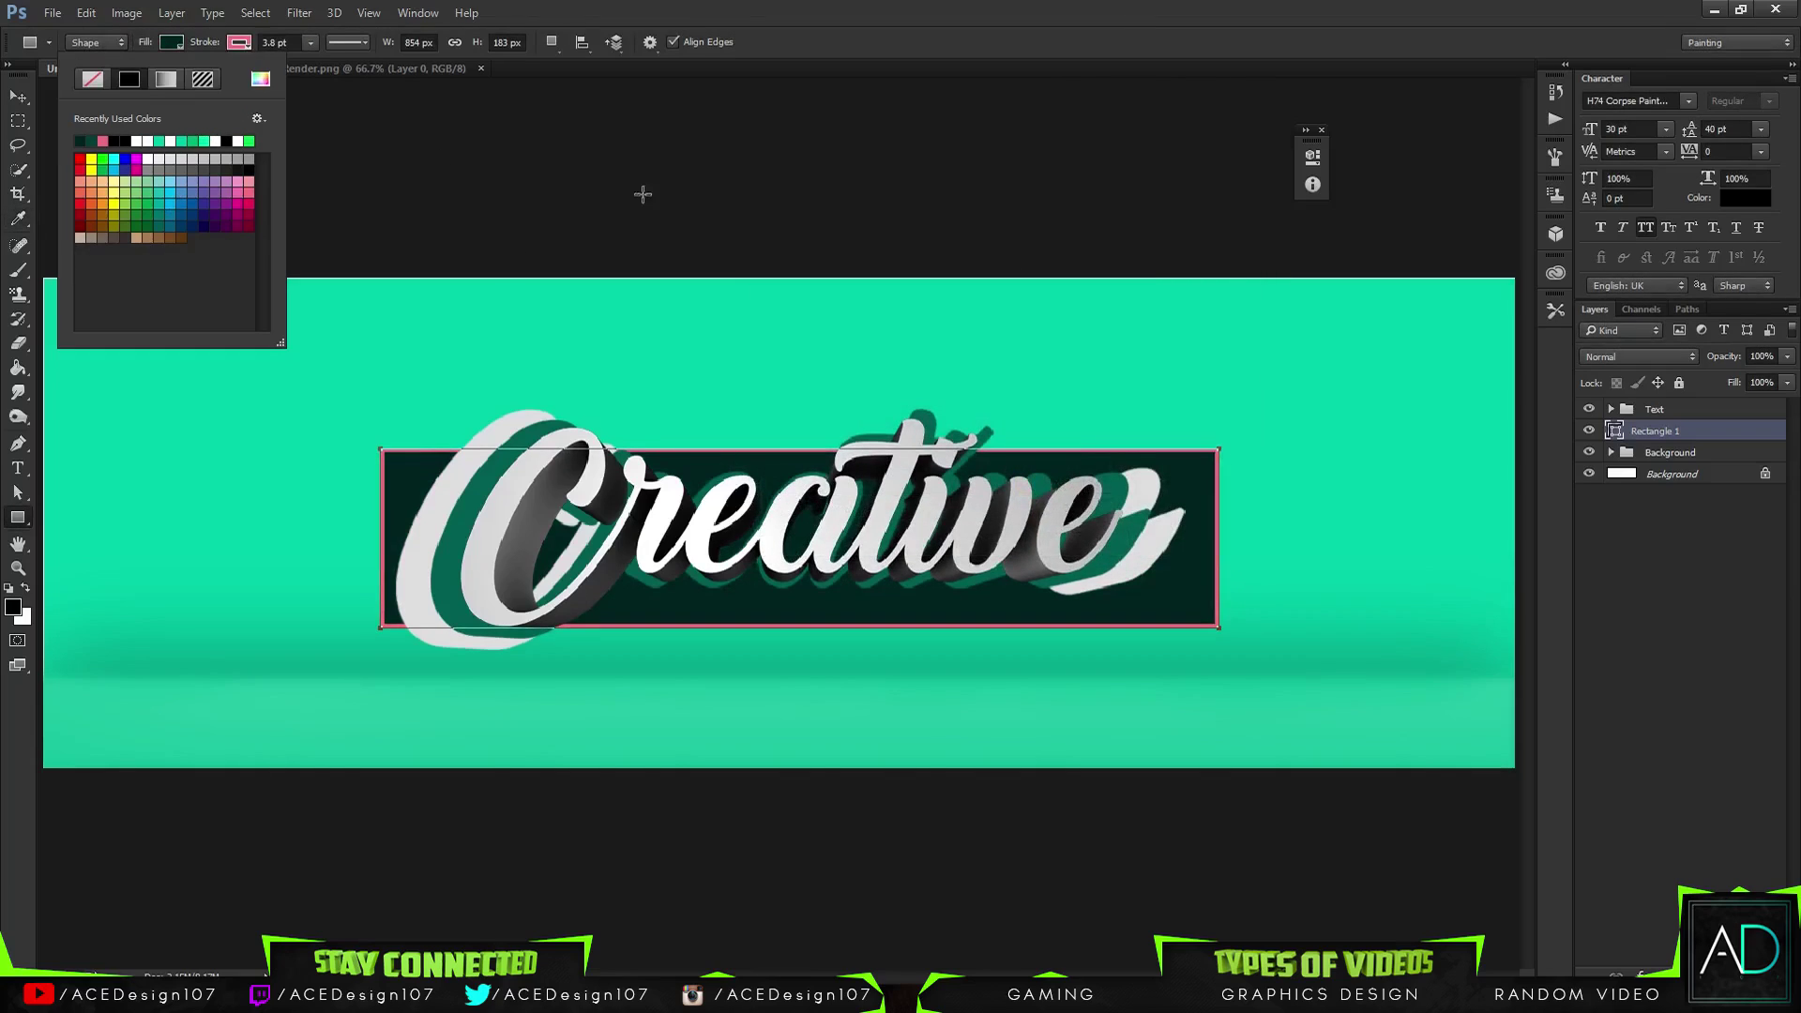
click(261, 79)
drag(936, 445, 1002, 457)
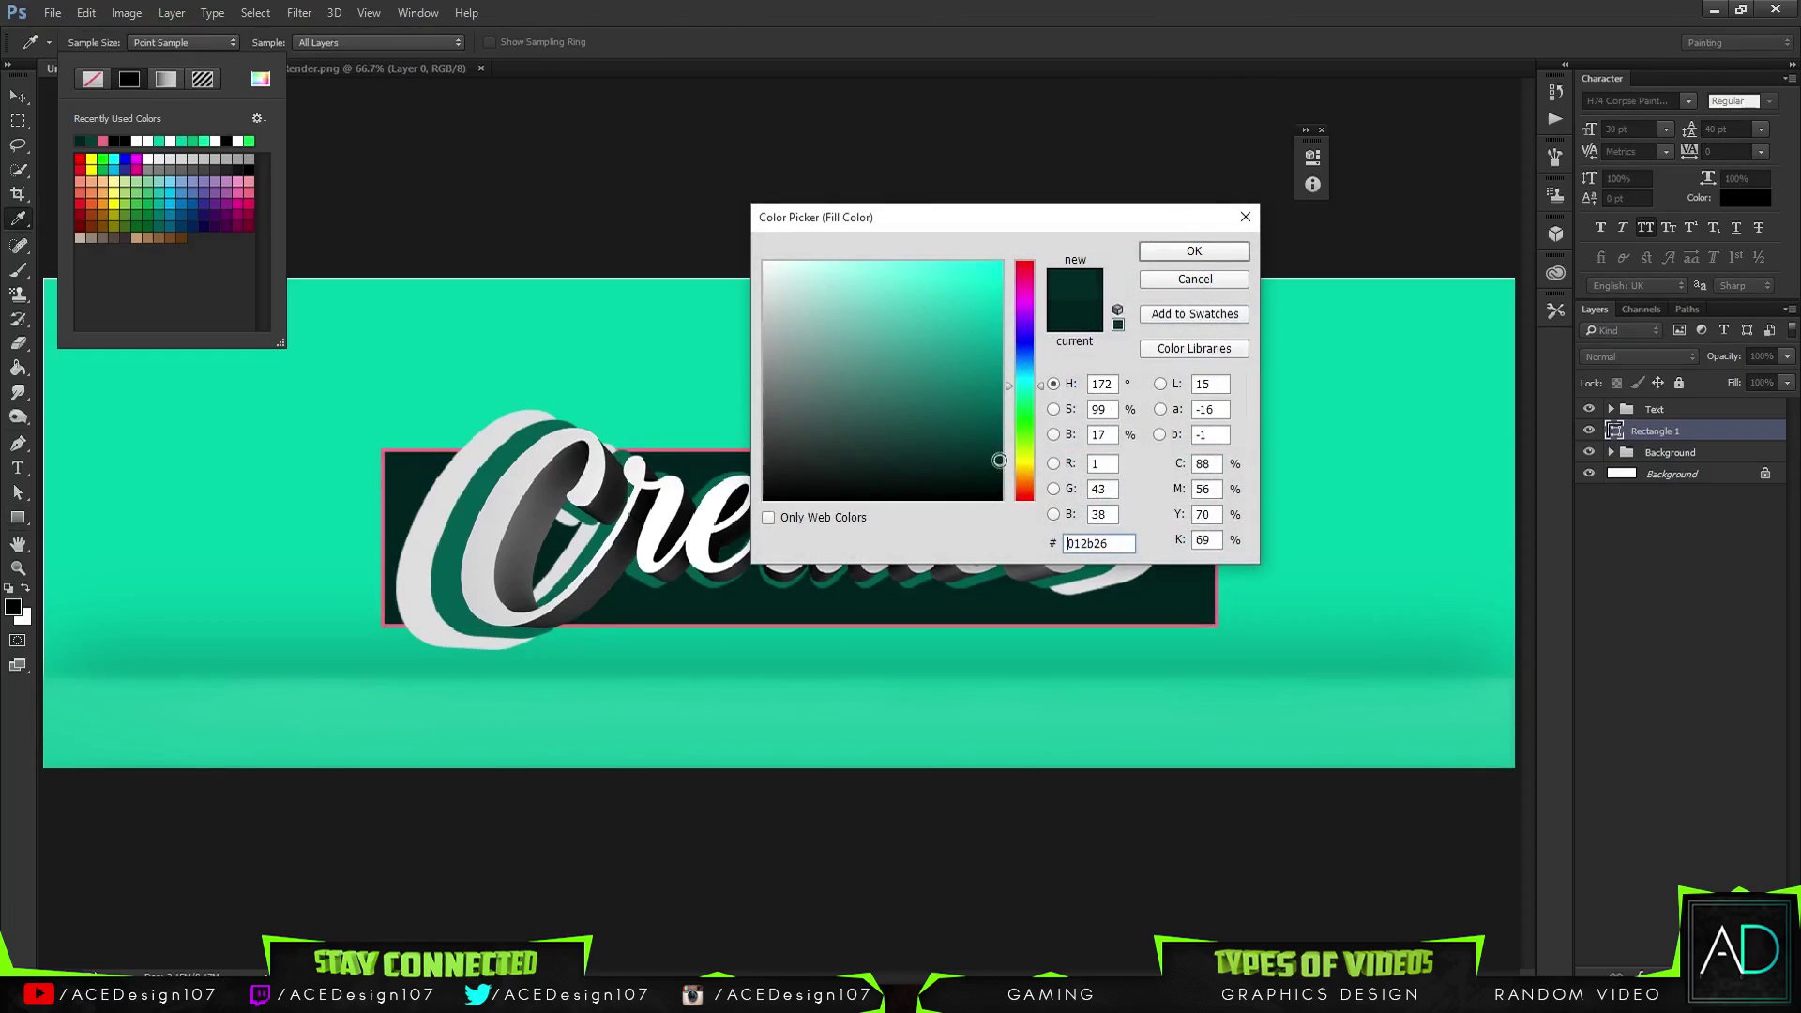
click(1203, 253)
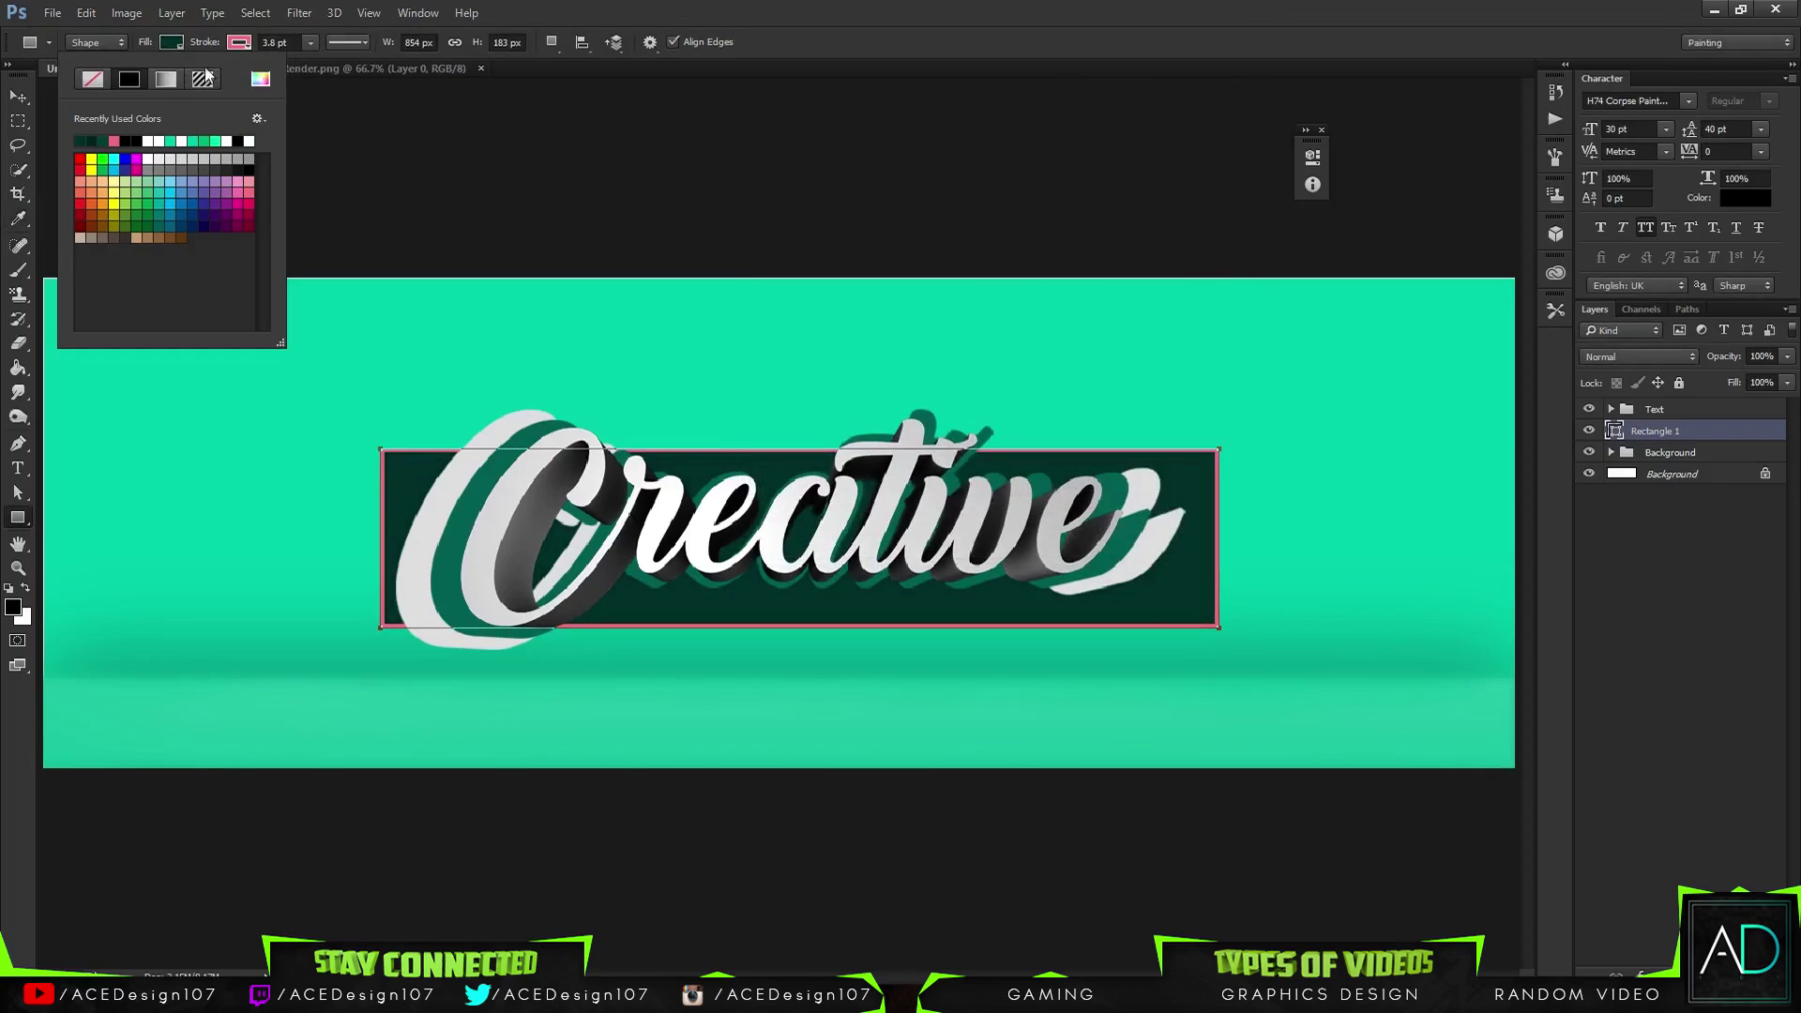
Change the rectangle's stroke color to white
click(240, 53)
click(234, 47)
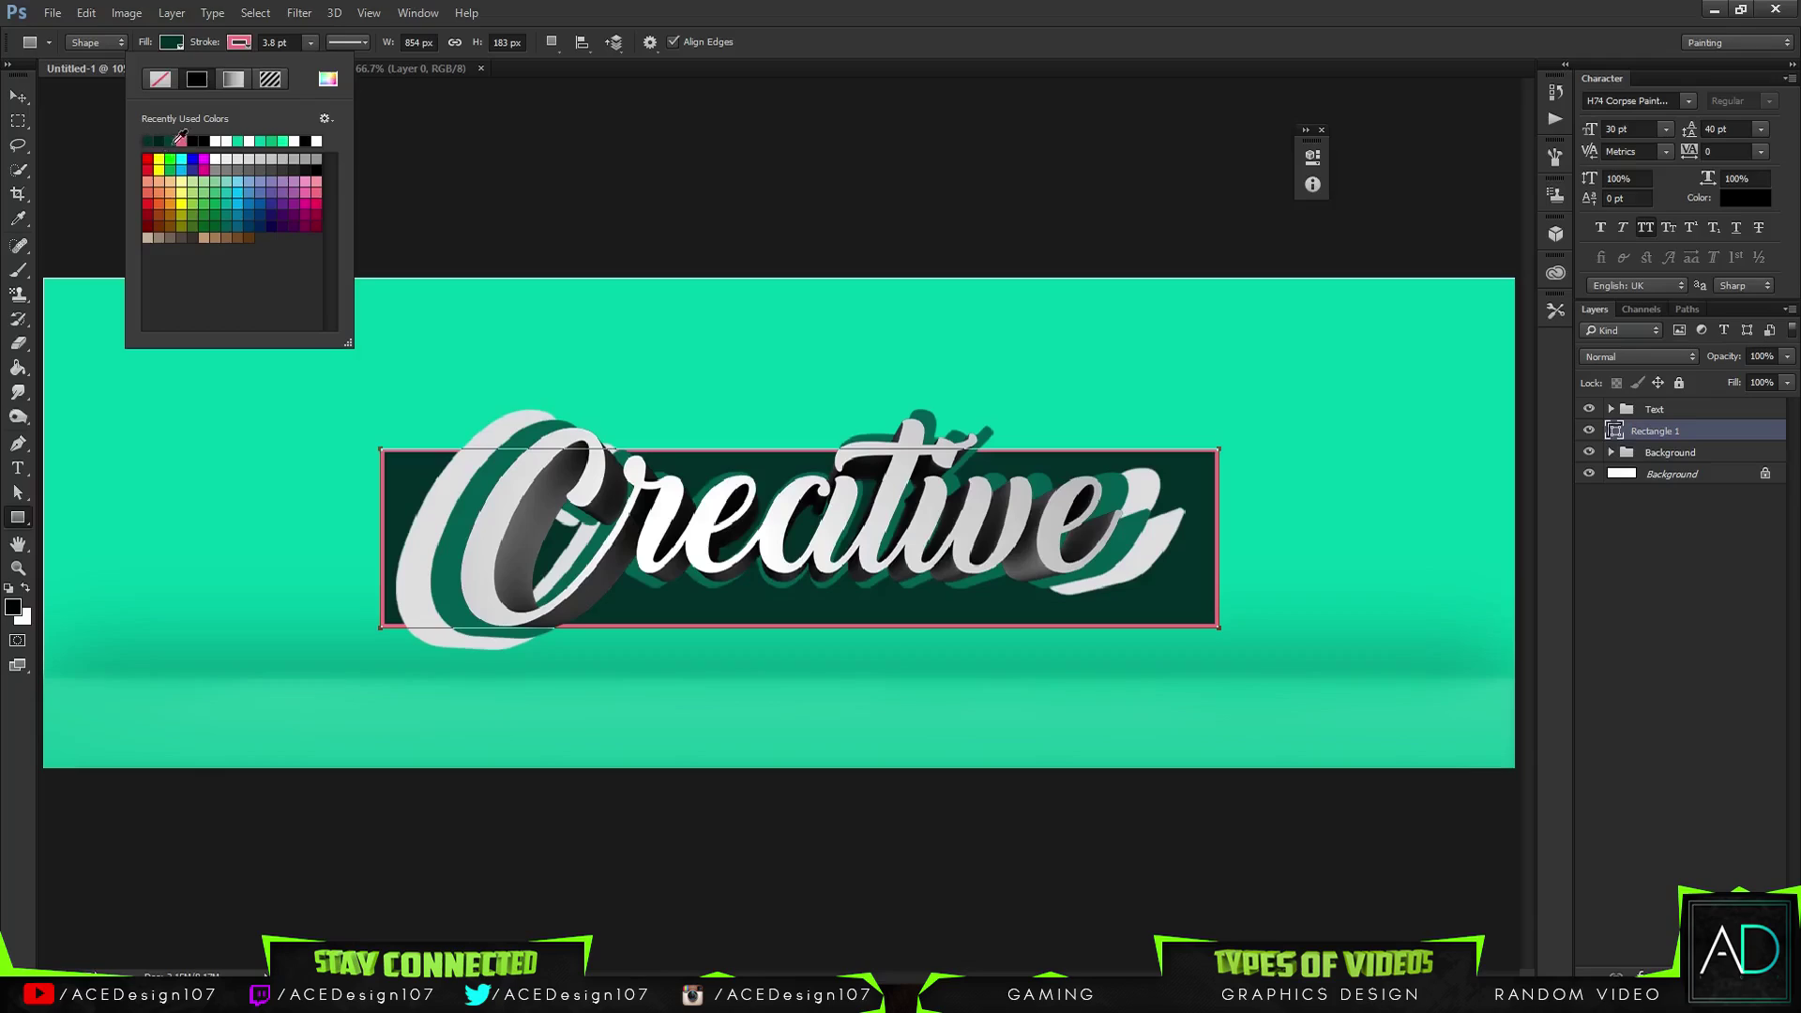
click(228, 140)
click(14, 99)
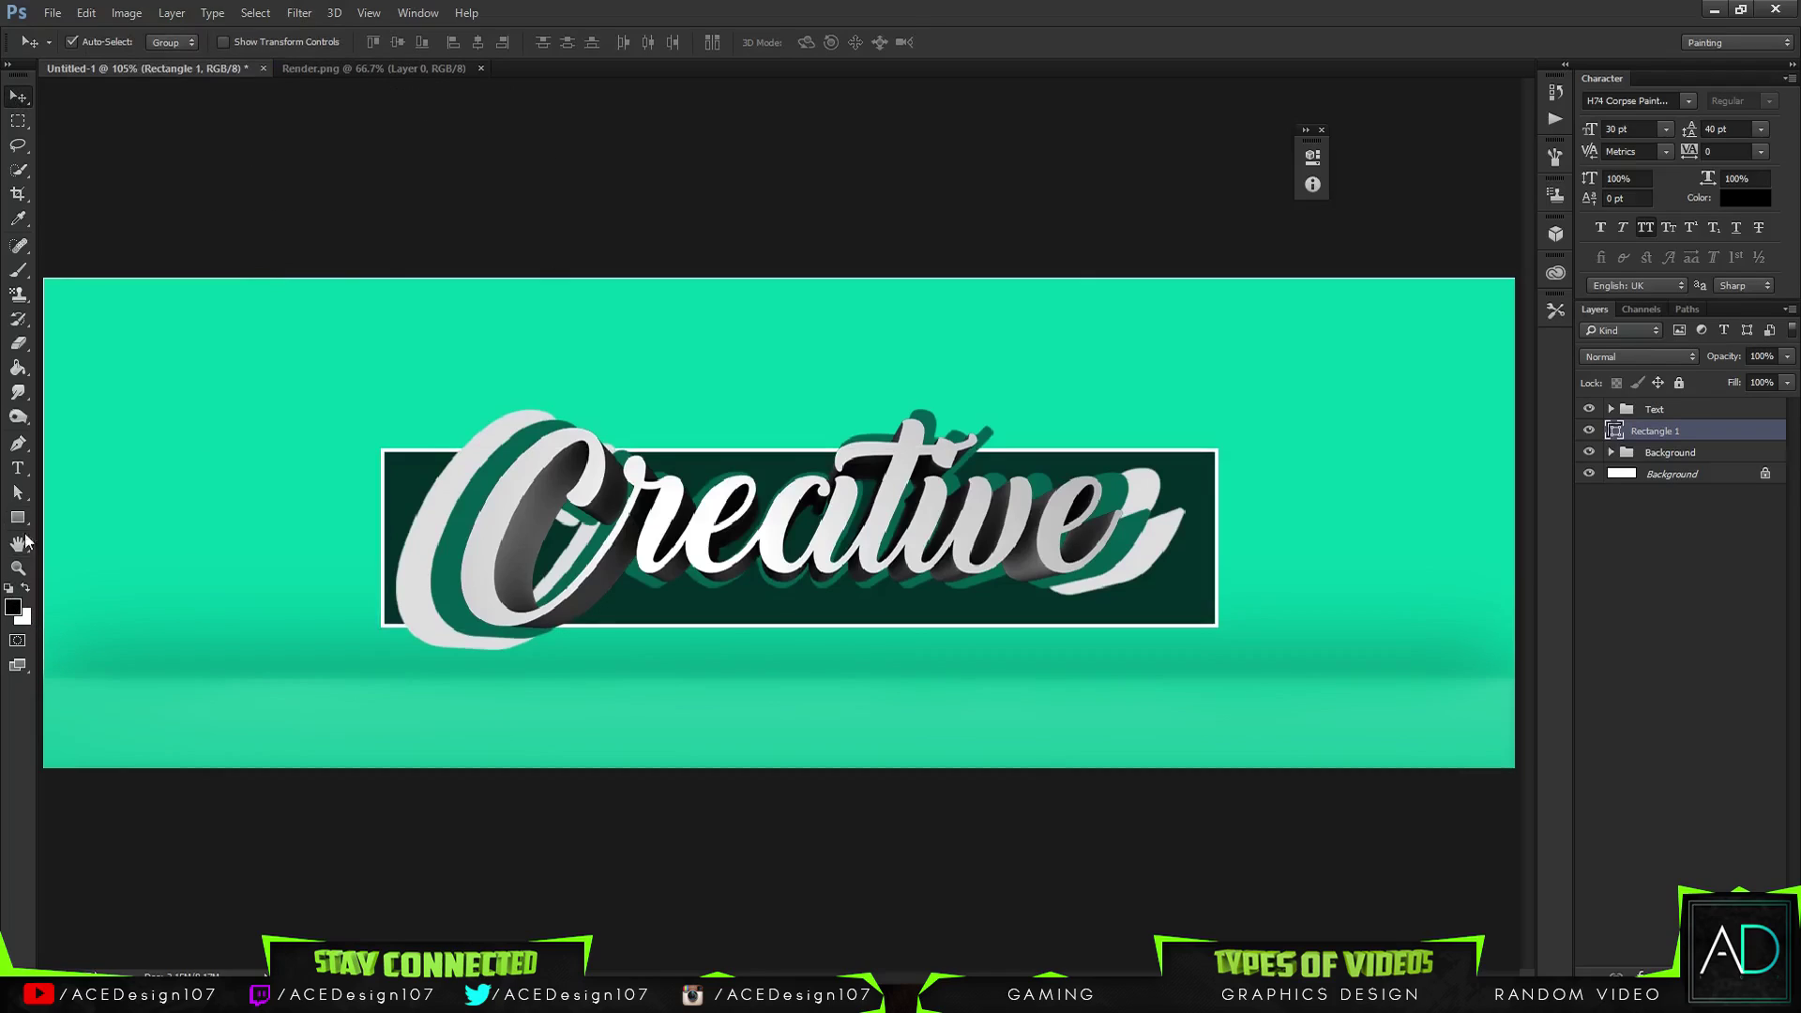
Lower the Rectangle 1 layer's opacity to 81% and rasterize the layer
click(1788, 358)
drag(1766, 373, 1758, 374)
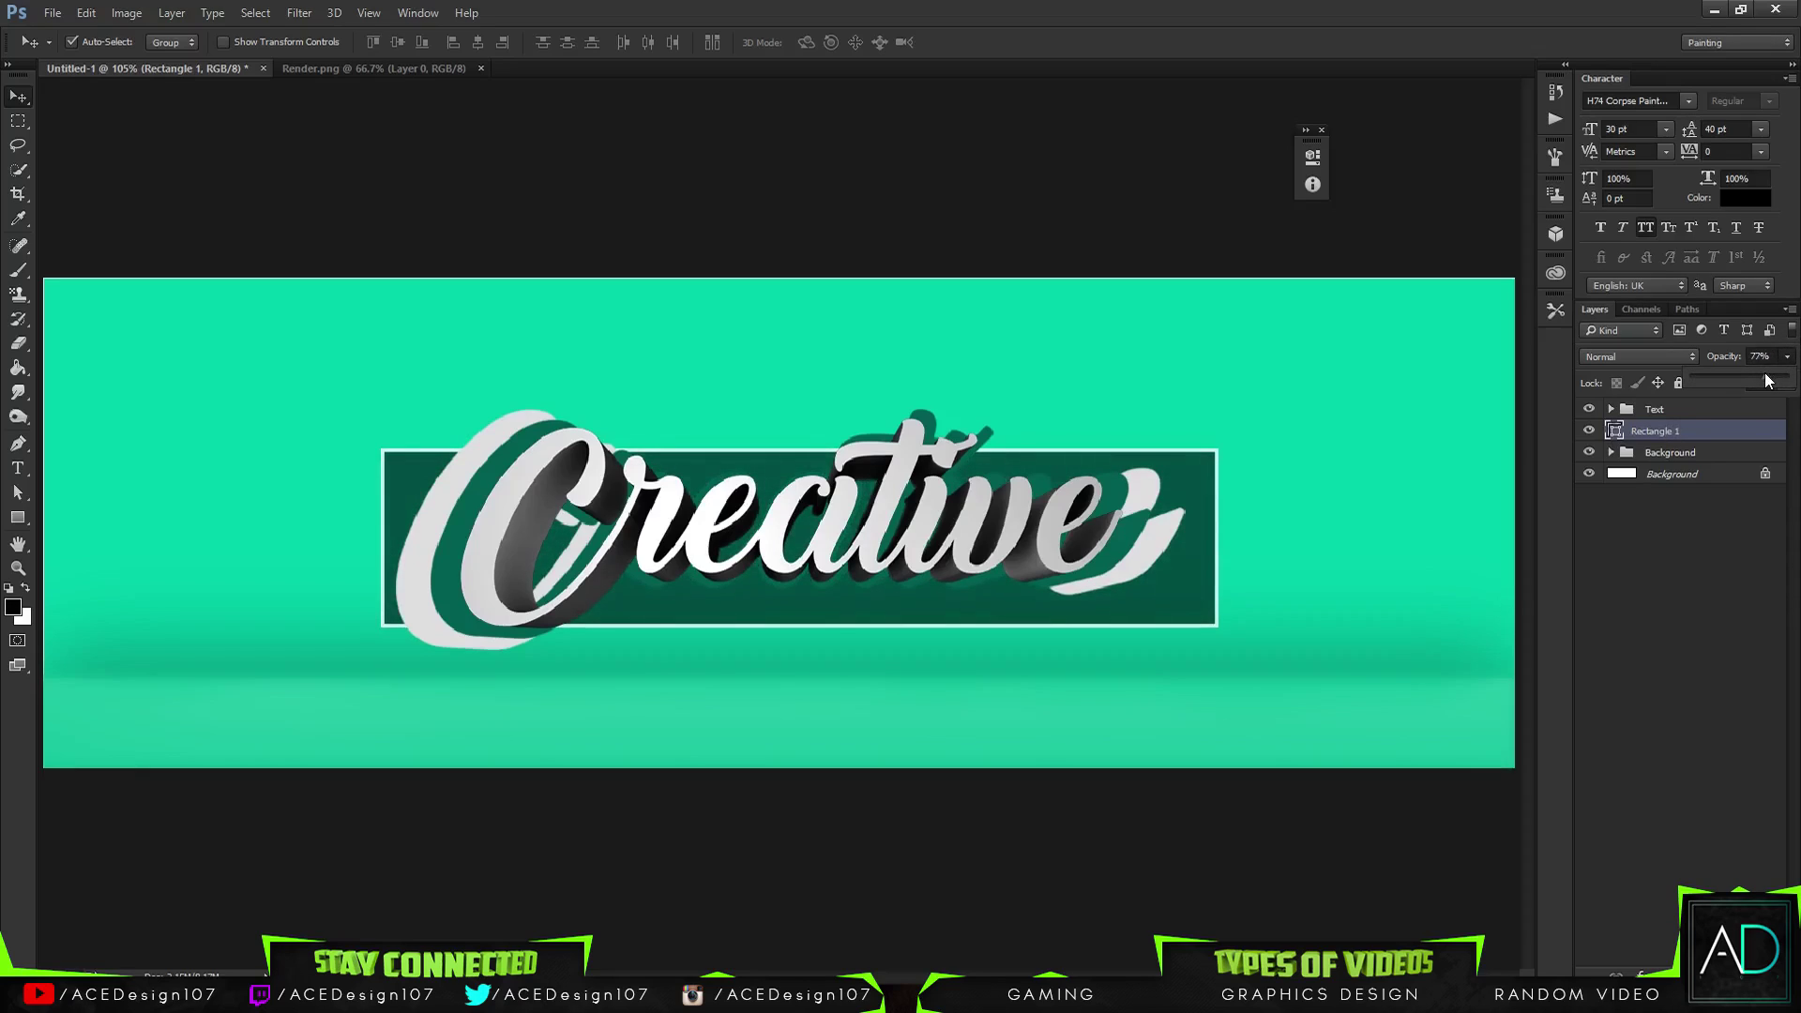
drag(1764, 375, 1760, 378)
right_click(1706, 437)
click(1718, 434)
right_click(1719, 435)
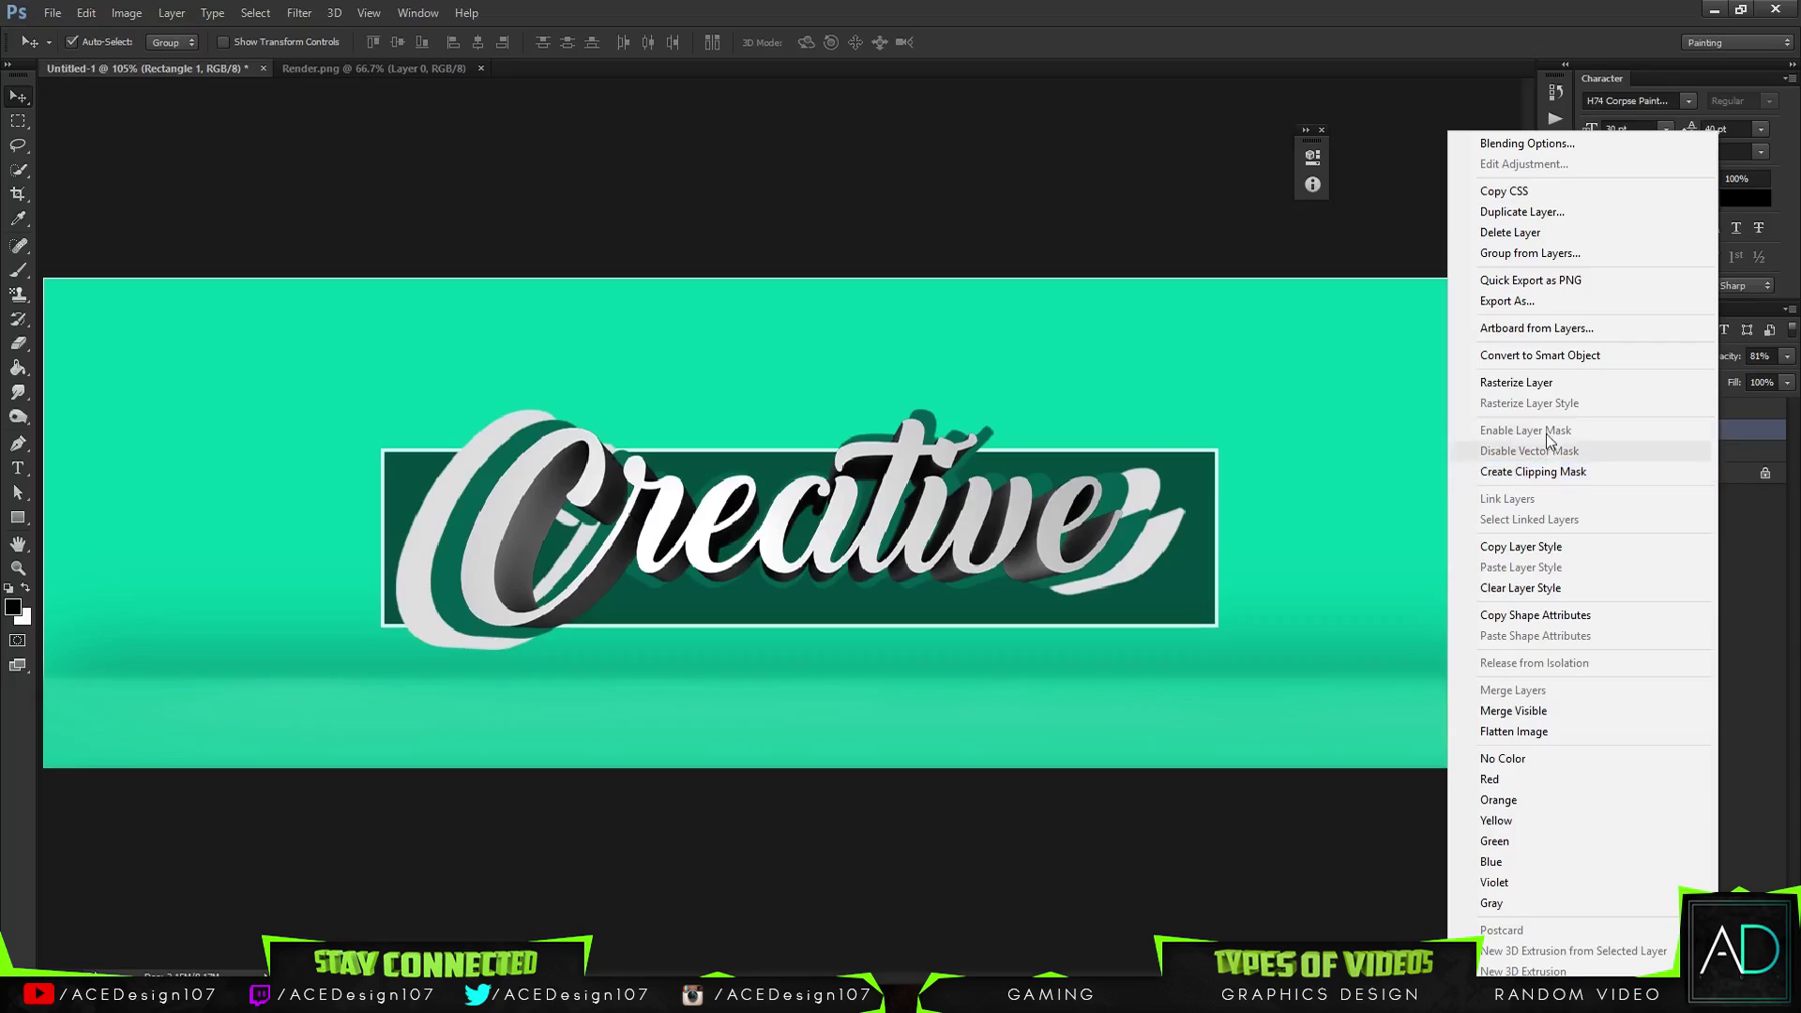
click(1516, 381)
Darken the rectangle with Hue/Saturation, using Hue -3 and Lightness -26
key(ctrl+u)
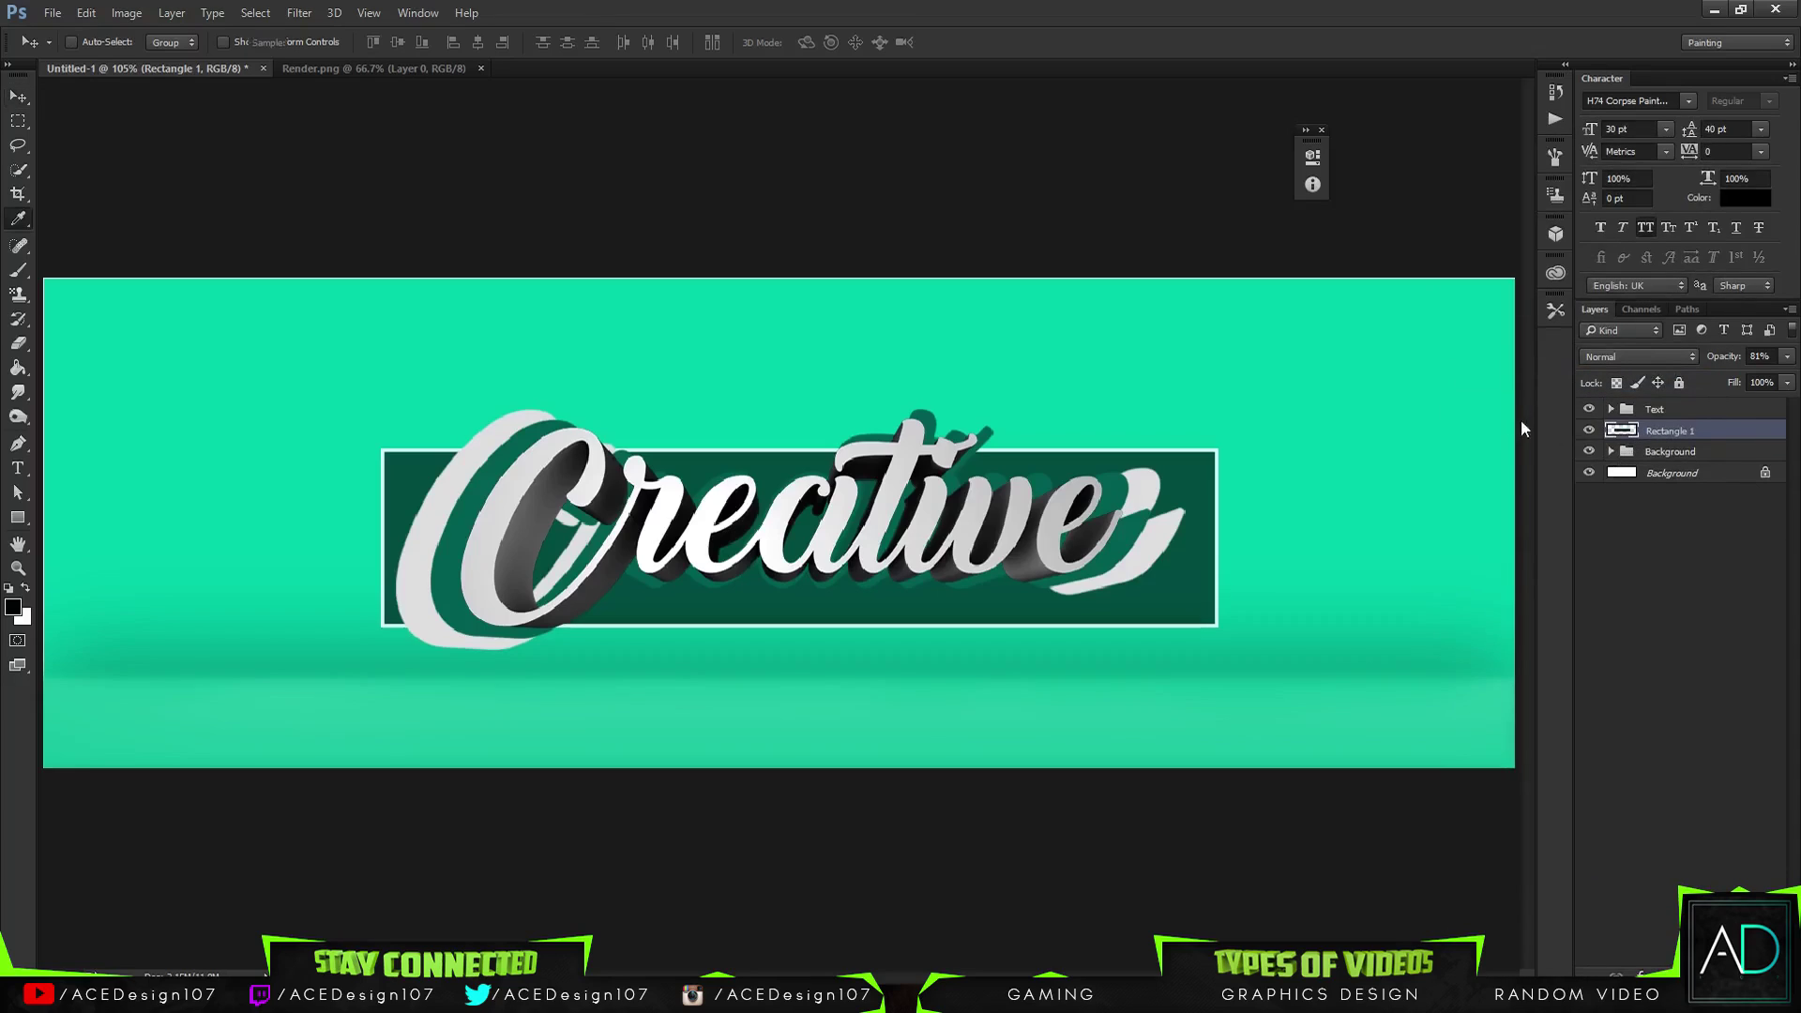
drag(1459, 280, 1449, 278)
drag(1434, 375, 1426, 367)
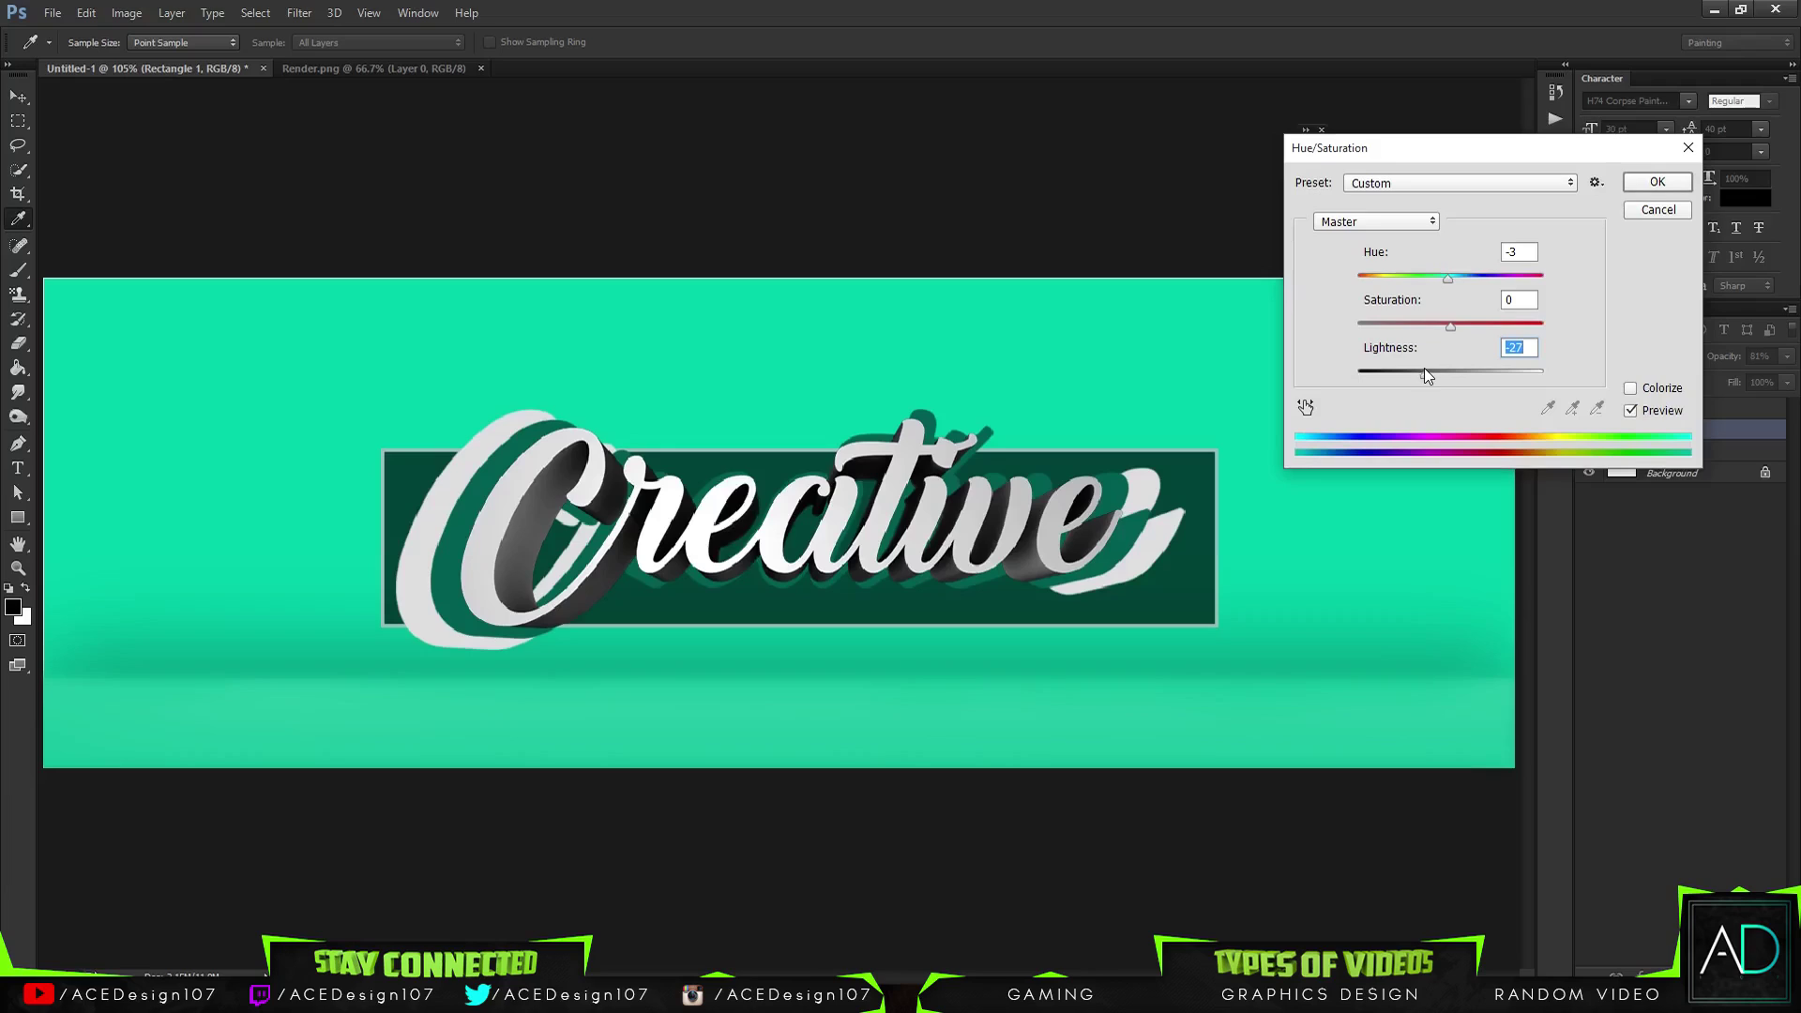
click(1657, 181)
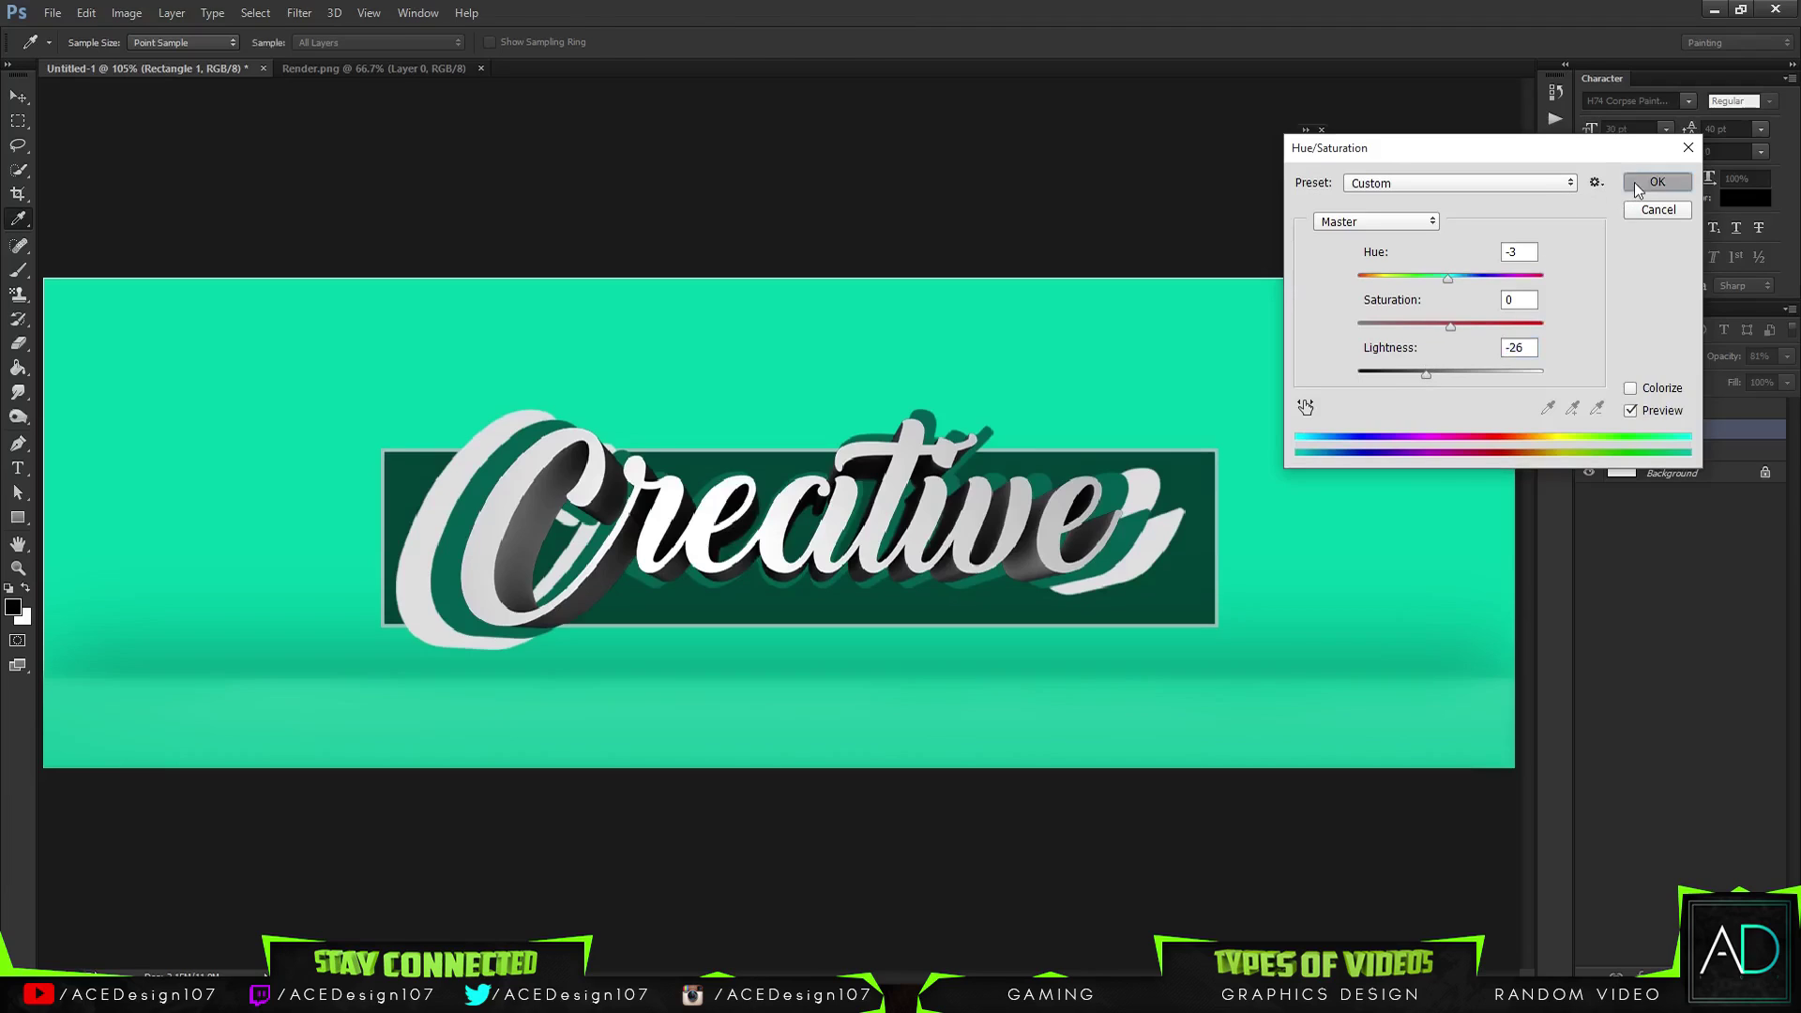
key(v)
Add a 4 px white Stroke effect positioned inside the rectangle and rasterize its layer style
right_click(1663, 432)
click(1460, 143)
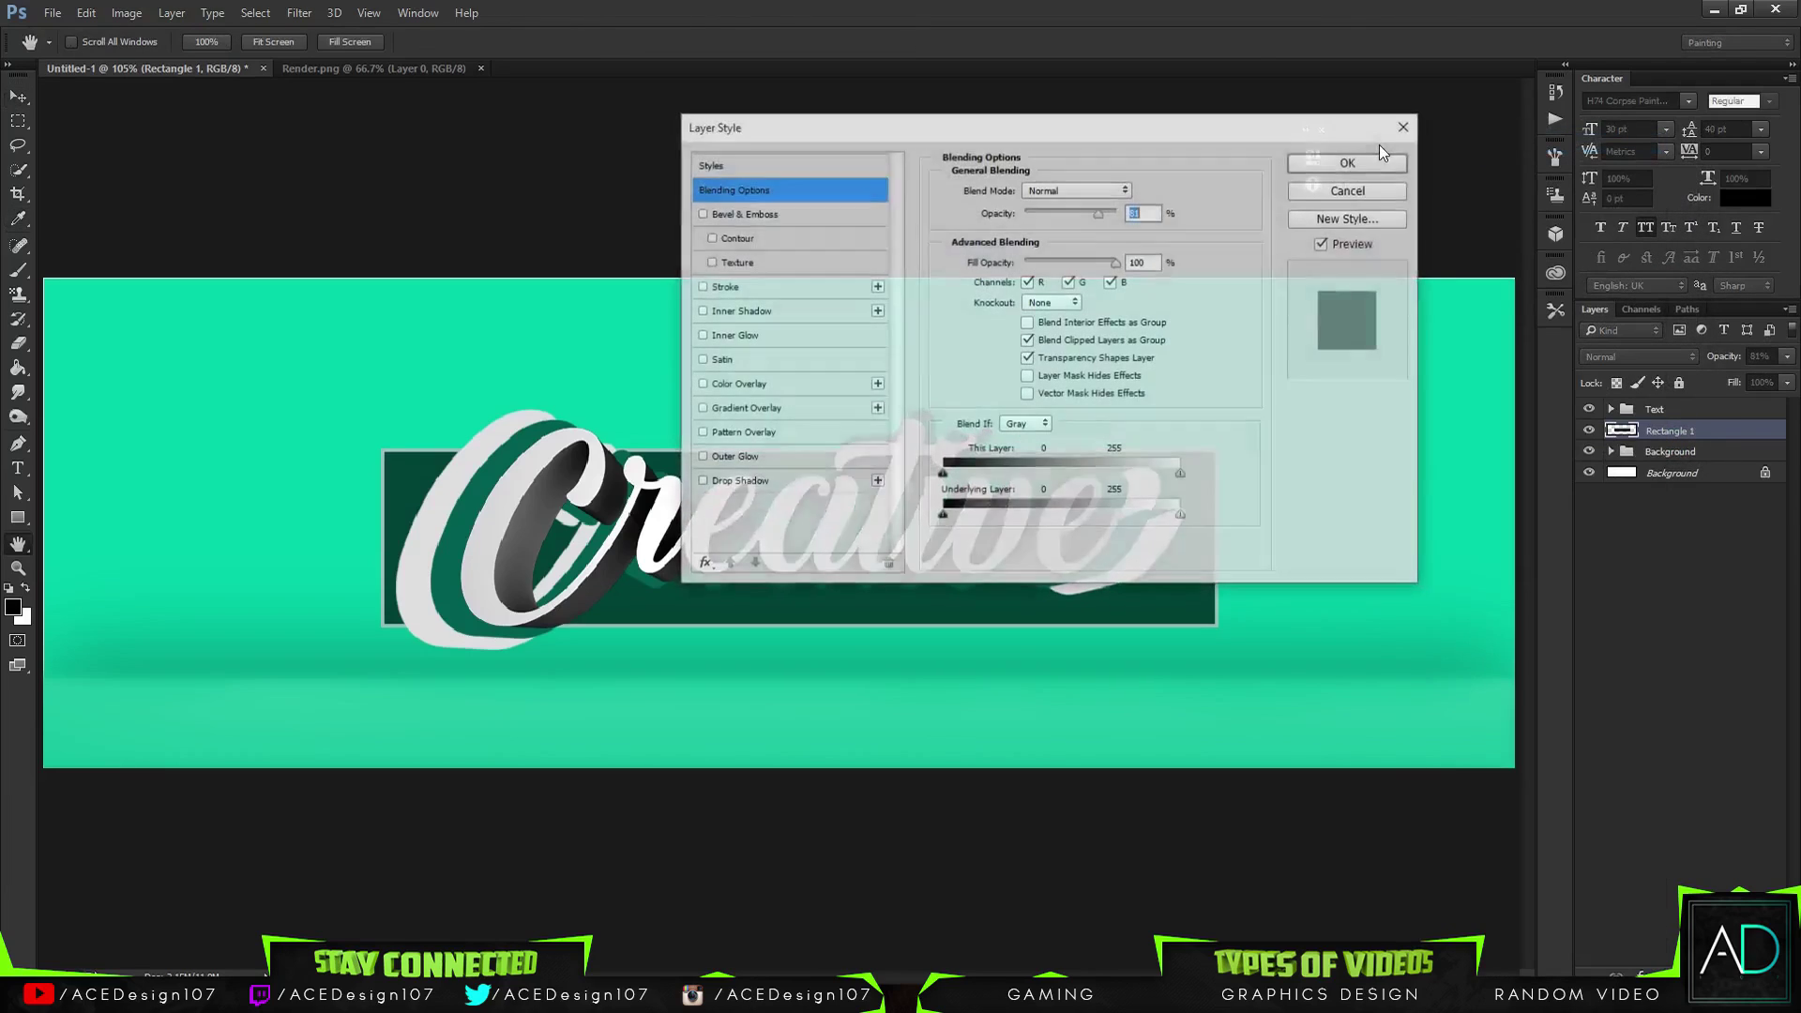
drag(814, 148, 1417, 184)
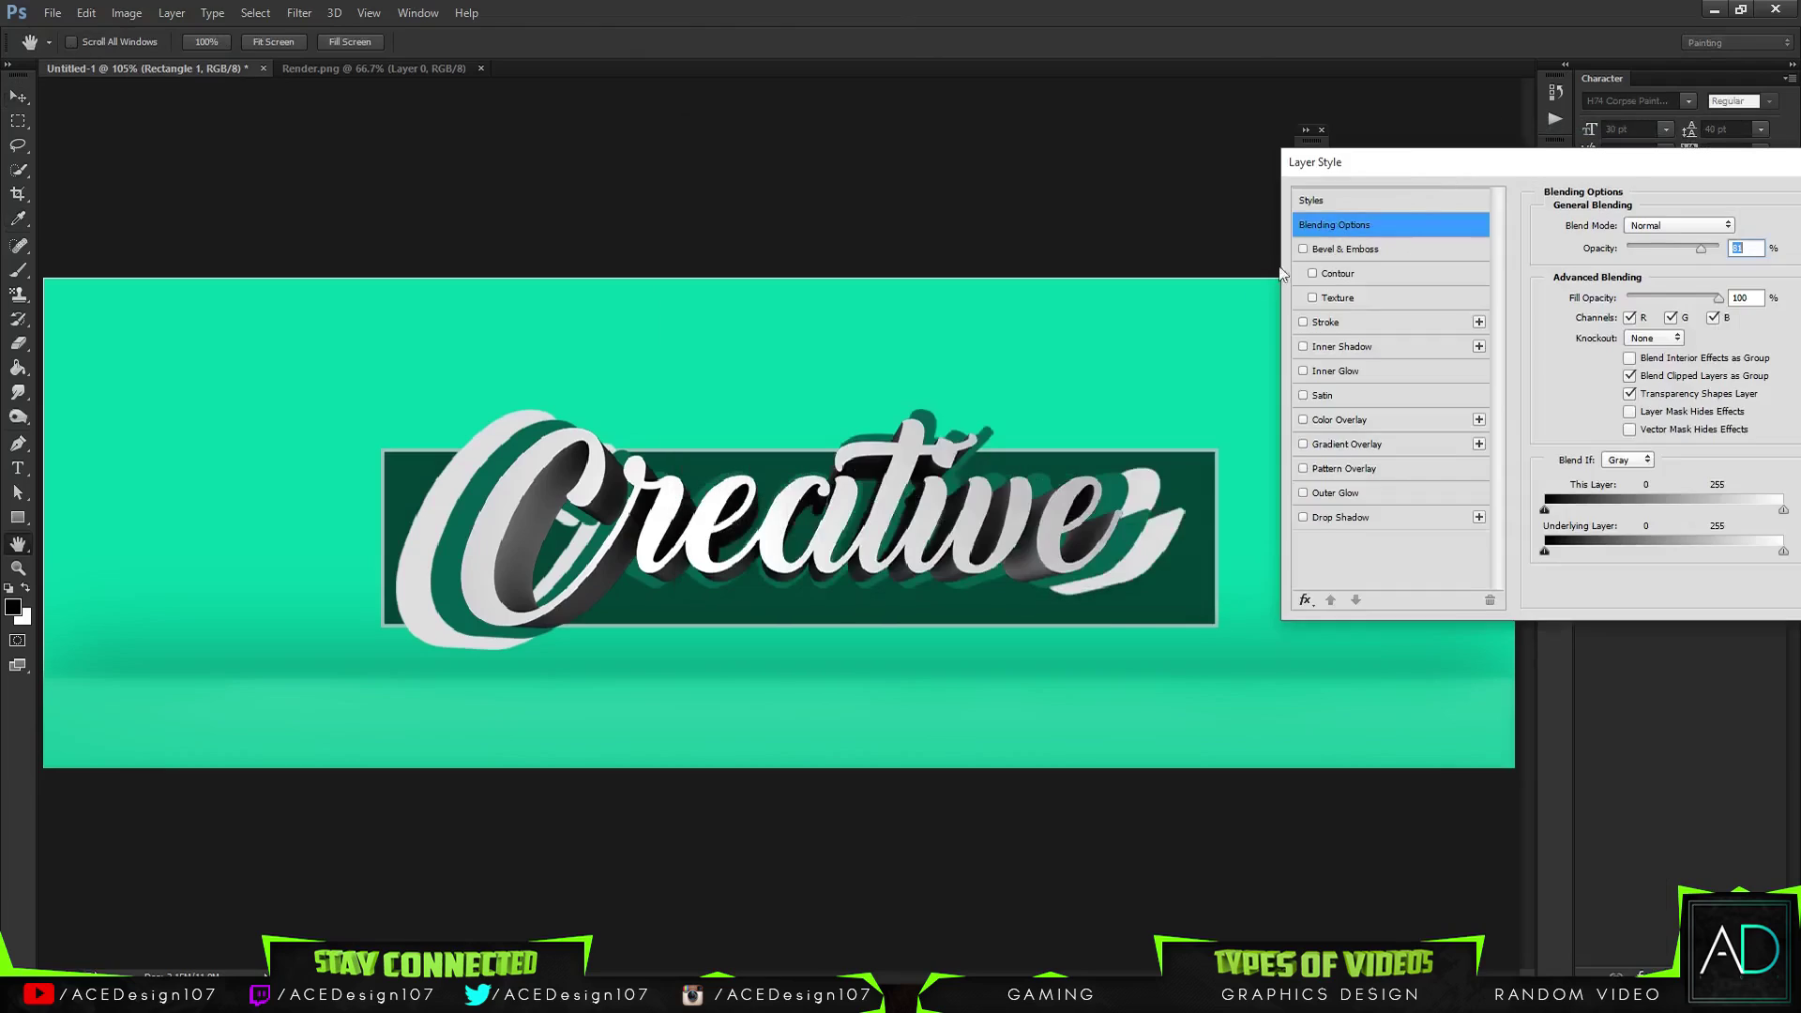
click(1336, 319)
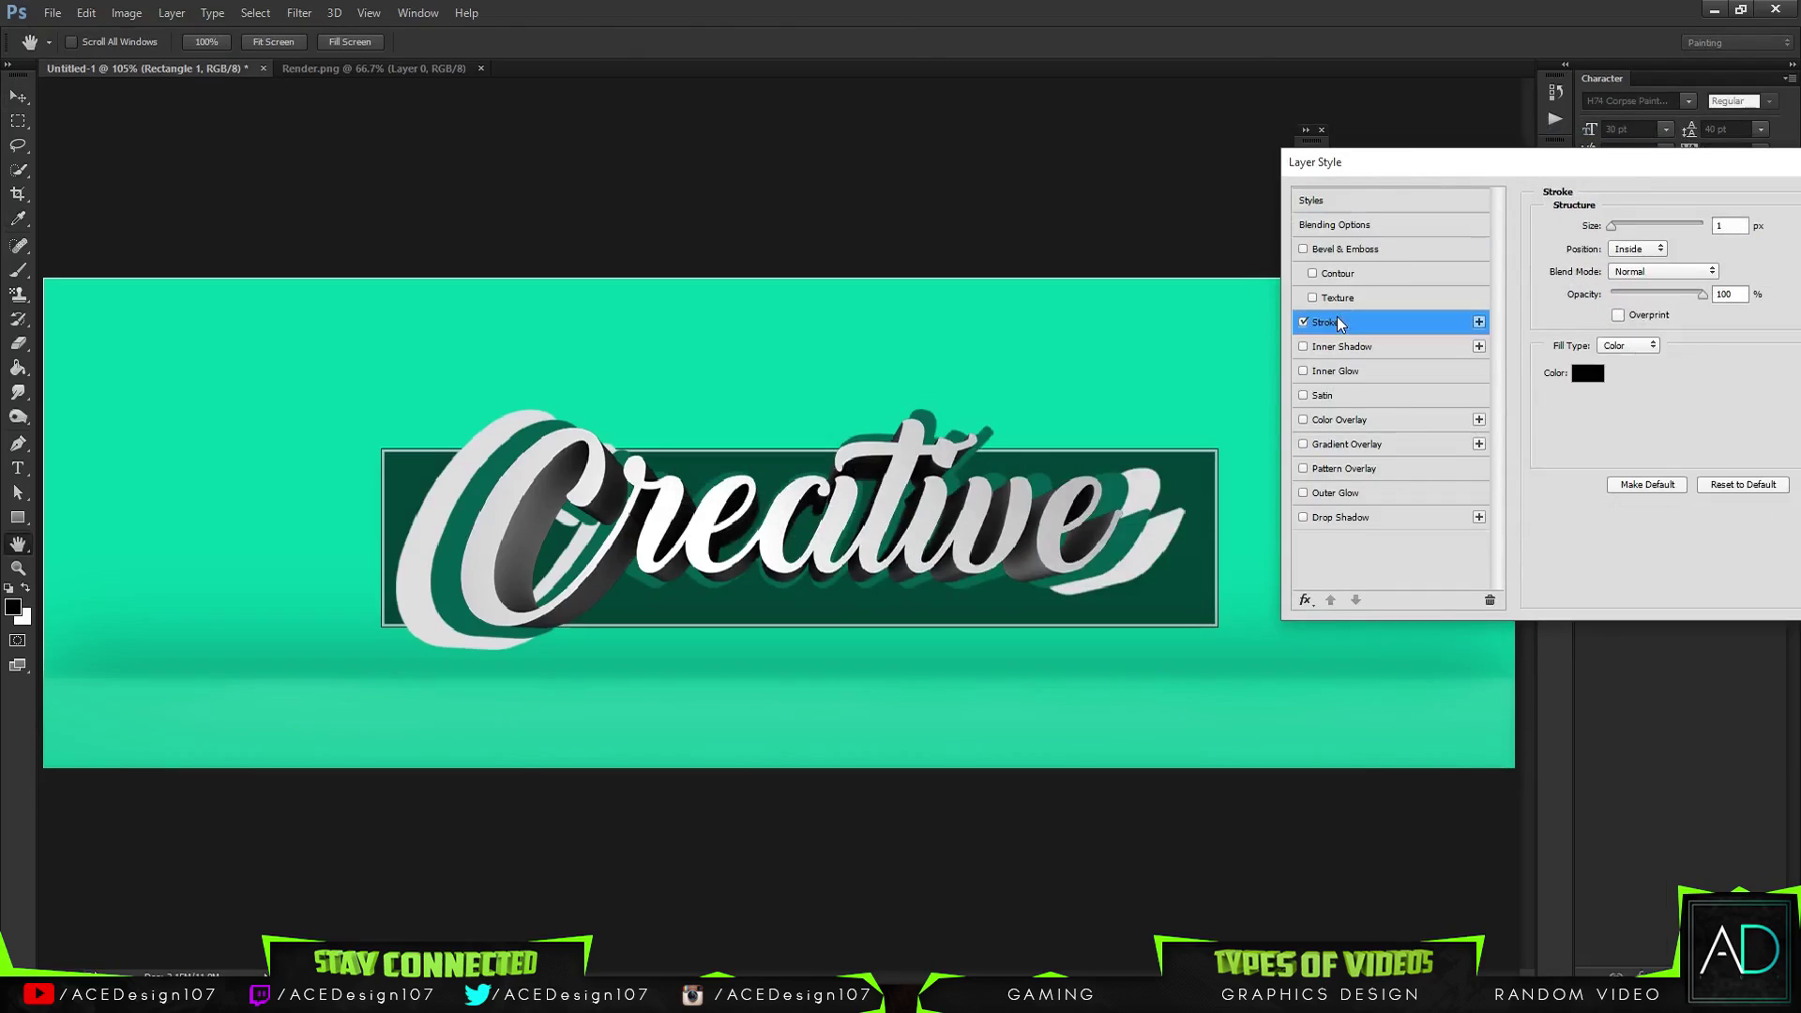
drag(1614, 223, 1618, 232)
click(1588, 373)
click(765, 264)
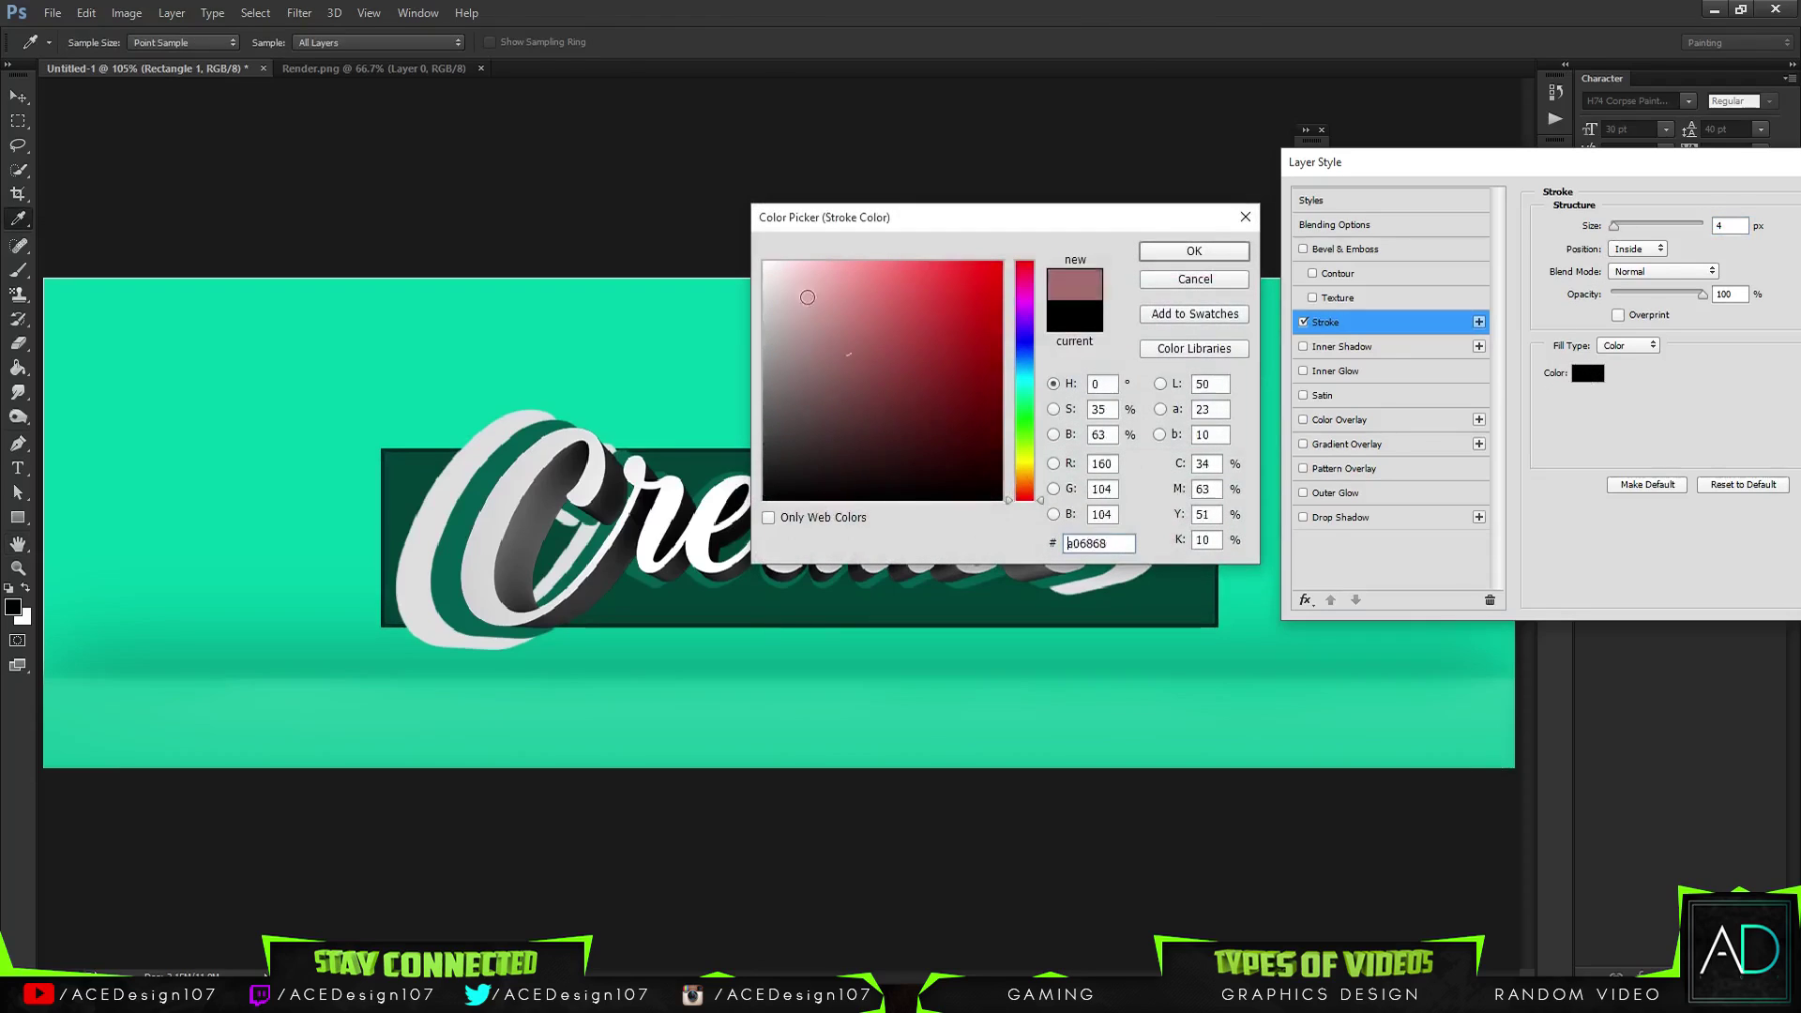
click(1146, 252)
drag(1769, 167, 1224, 134)
click(1370, 159)
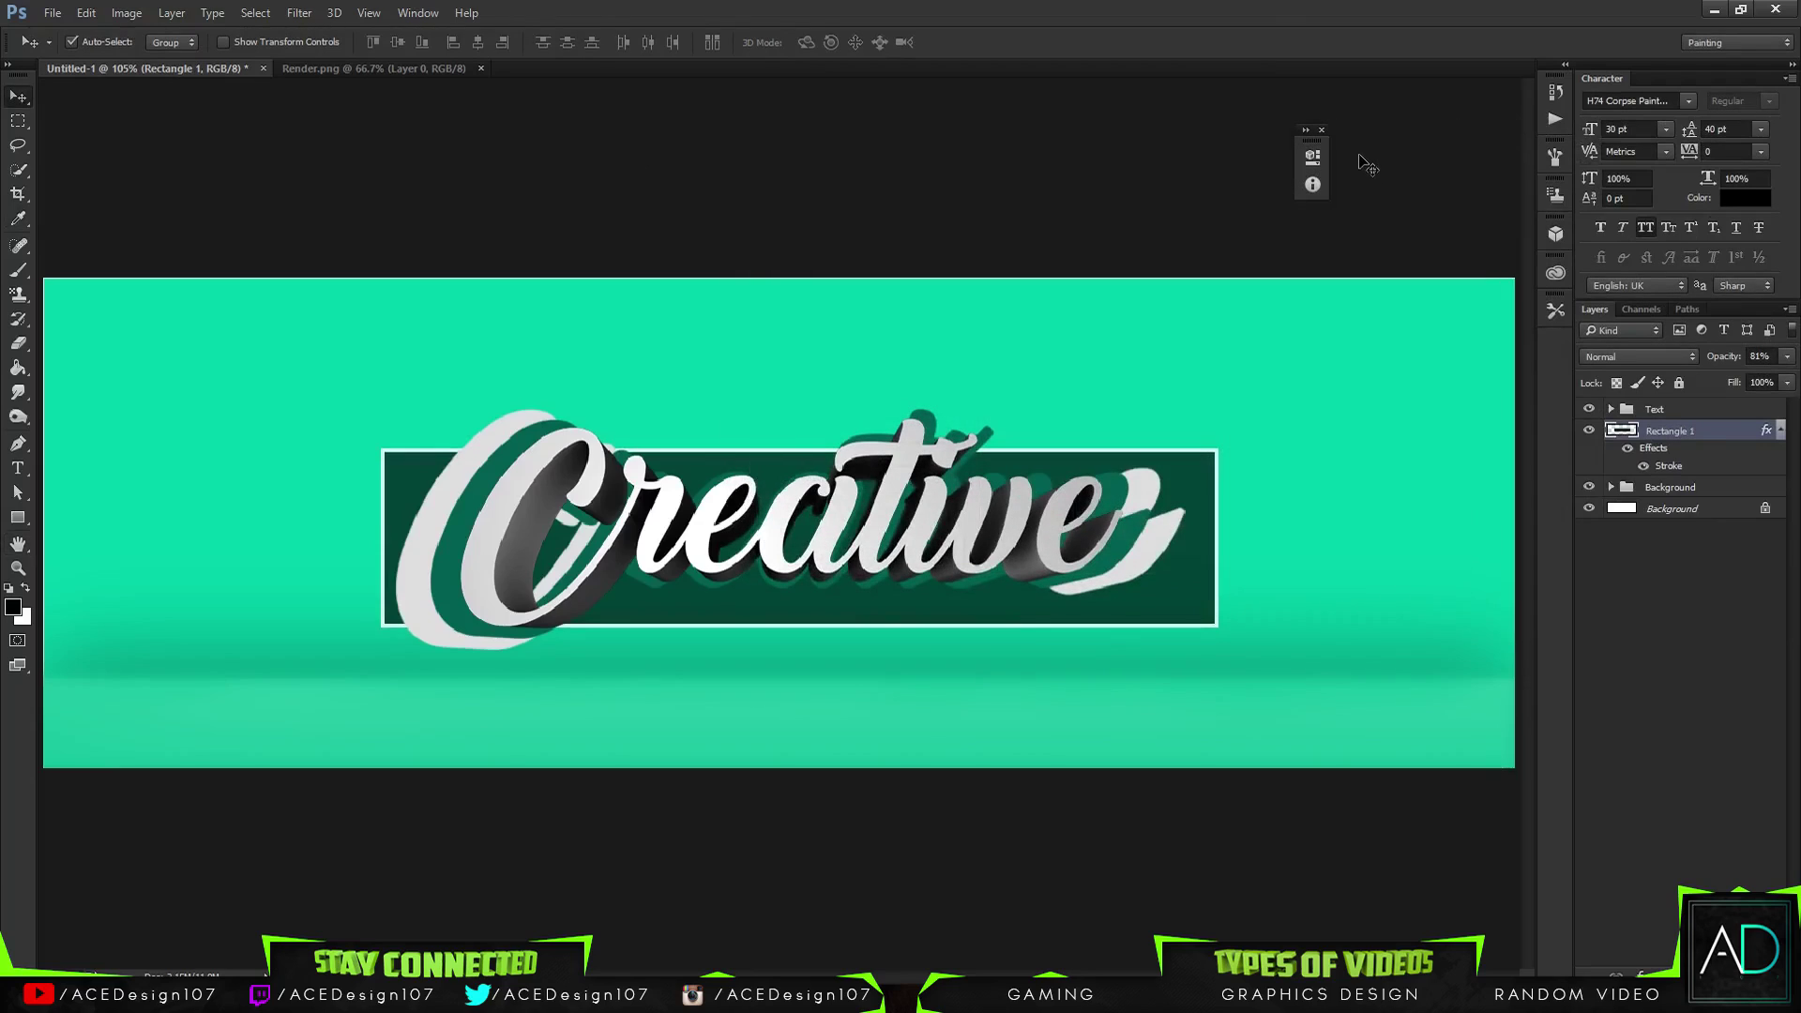
right_click(1691, 432)
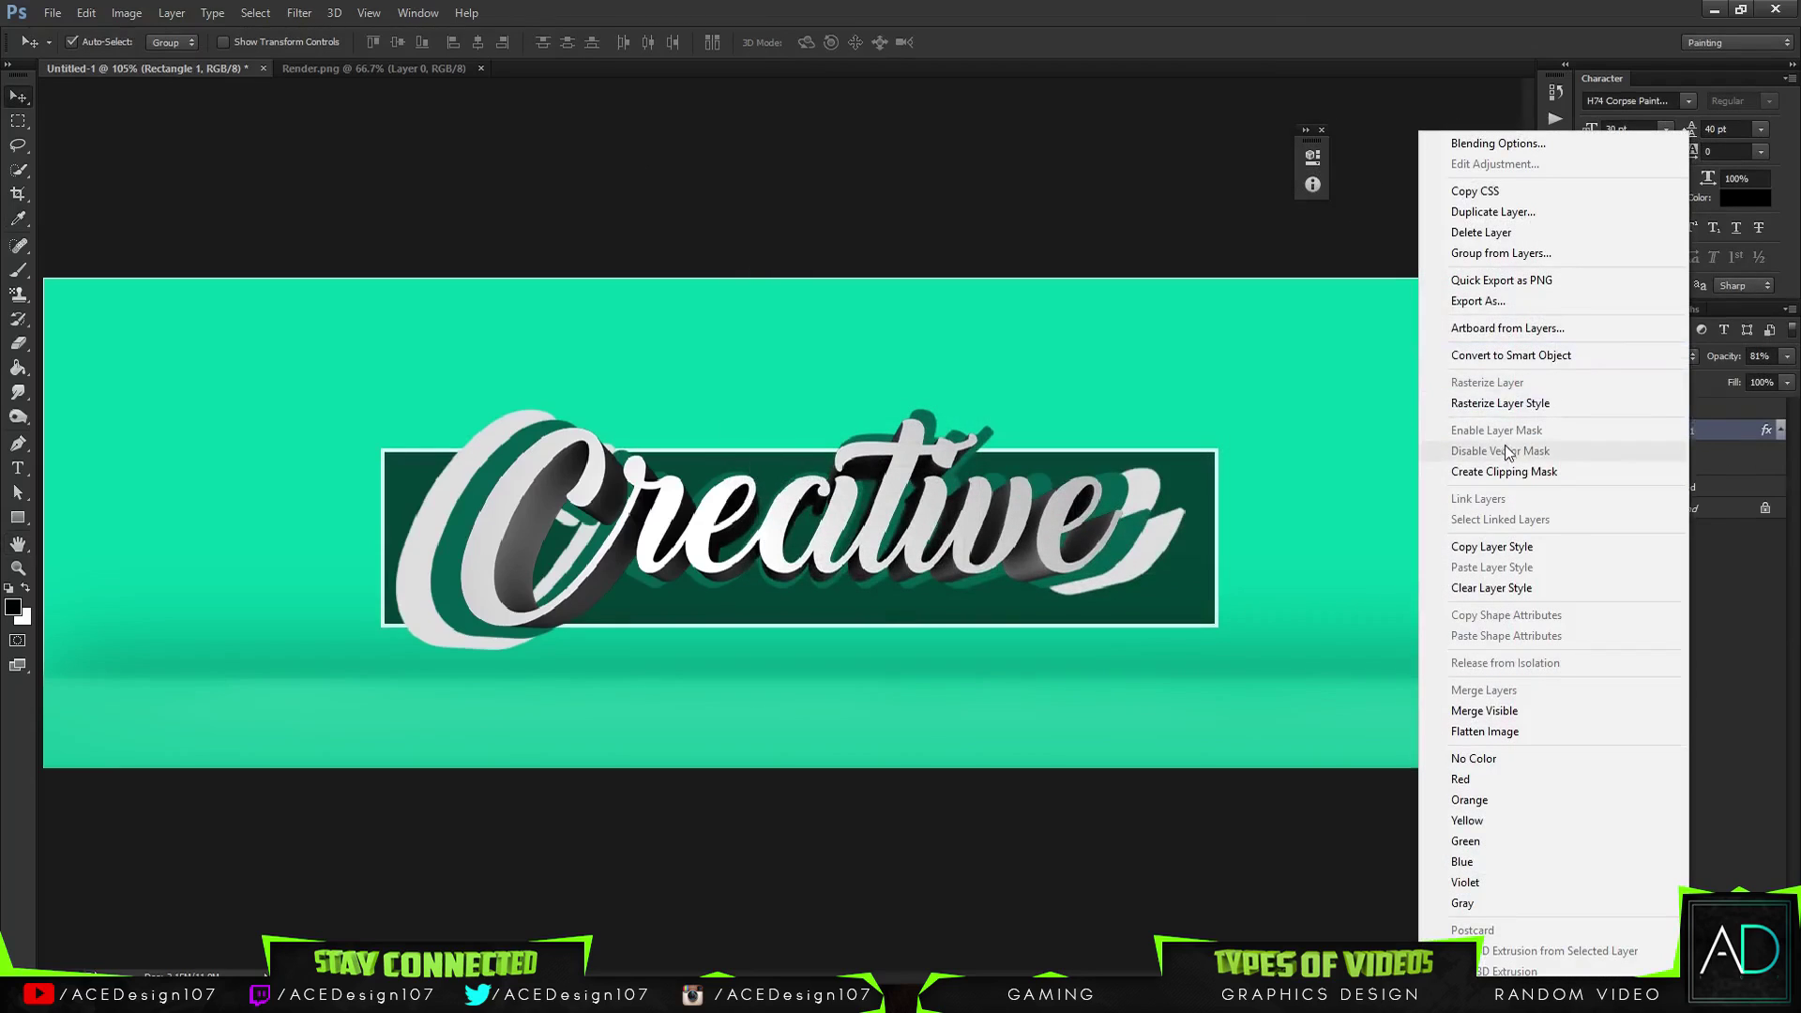
click(1511, 403)
right_click(1702, 434)
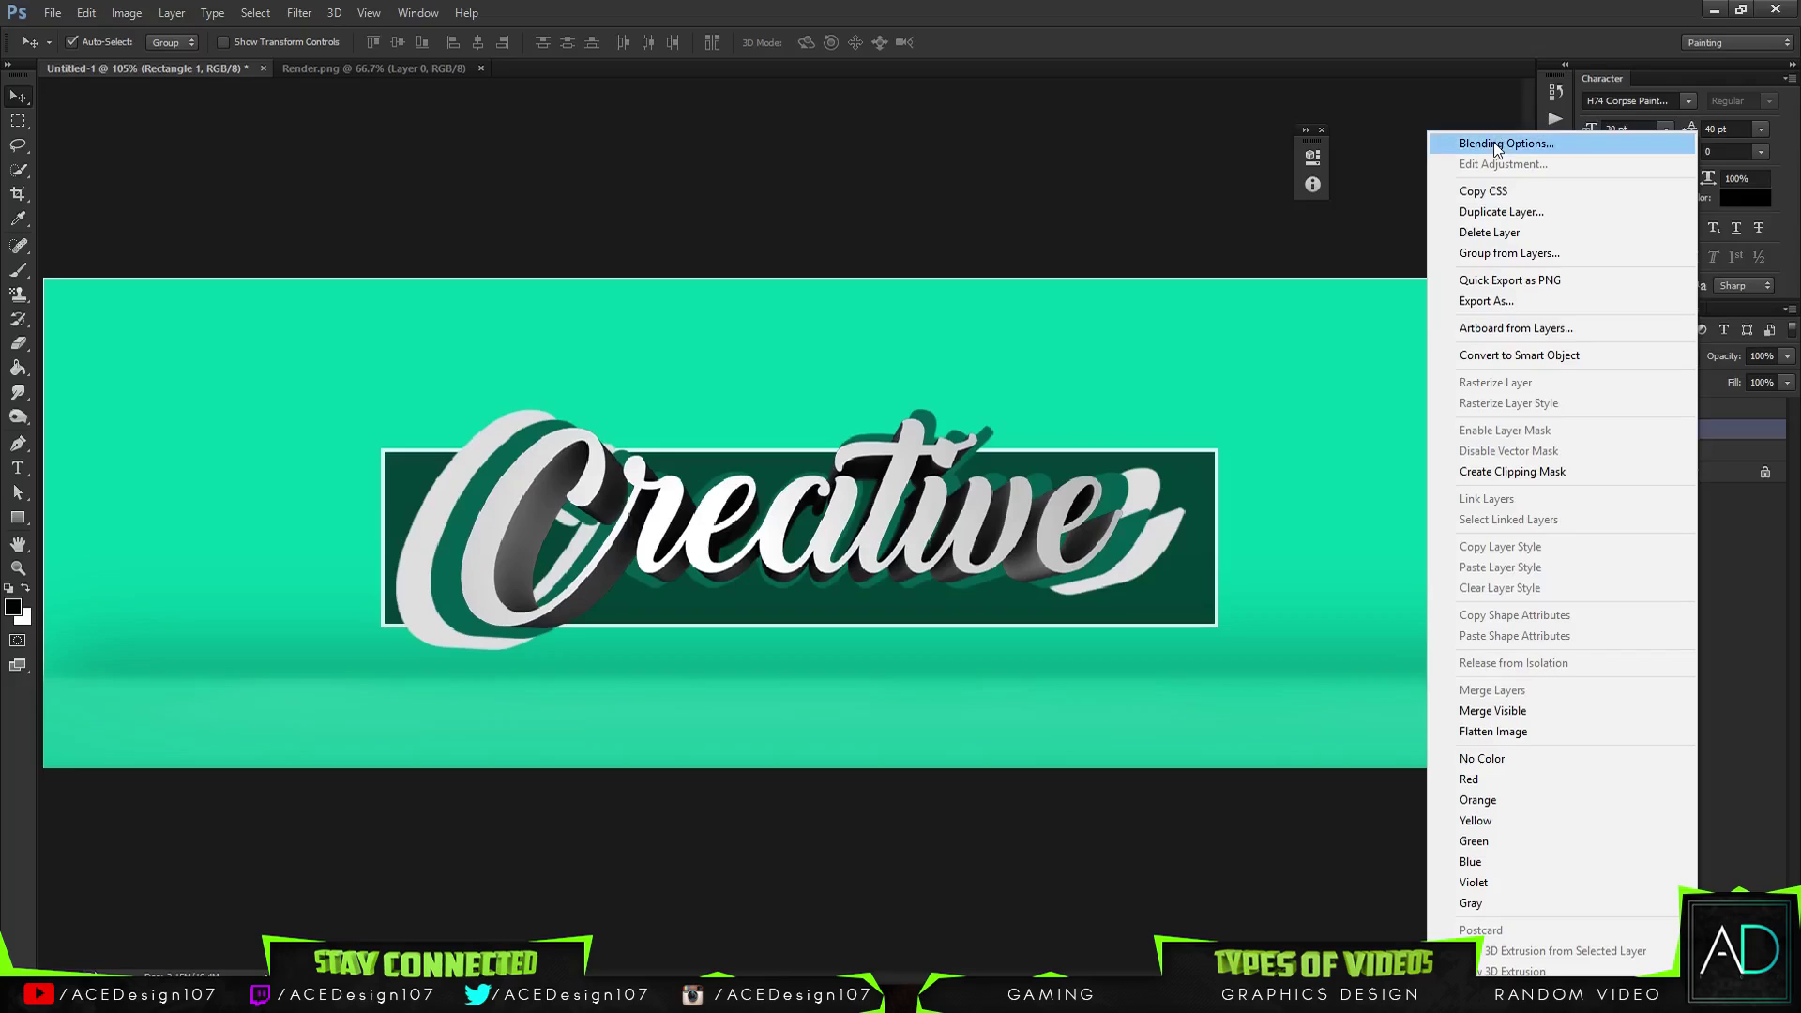
click(1519, 144)
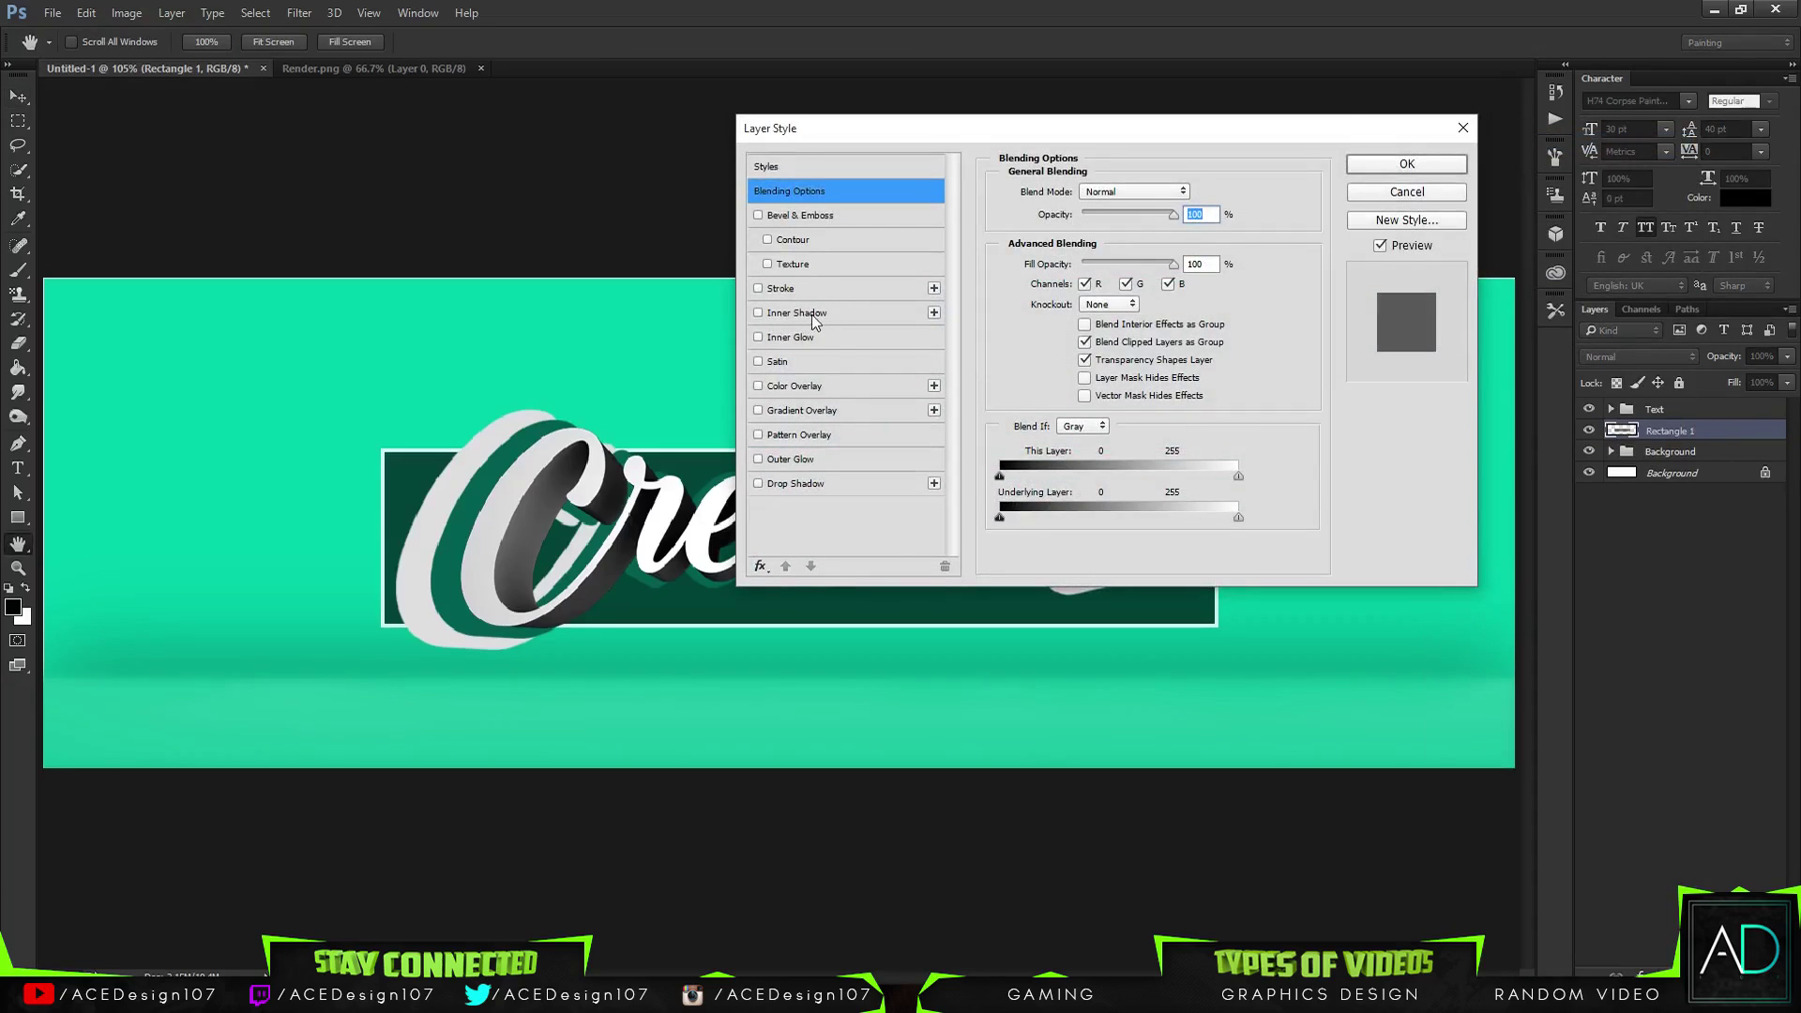
click(813, 315)
mouse_move(1083, 321)
mouse_down()
mouse_move(1103, 324)
mouse_move(1066, 324)
mouse_up()
click(1400, 187)
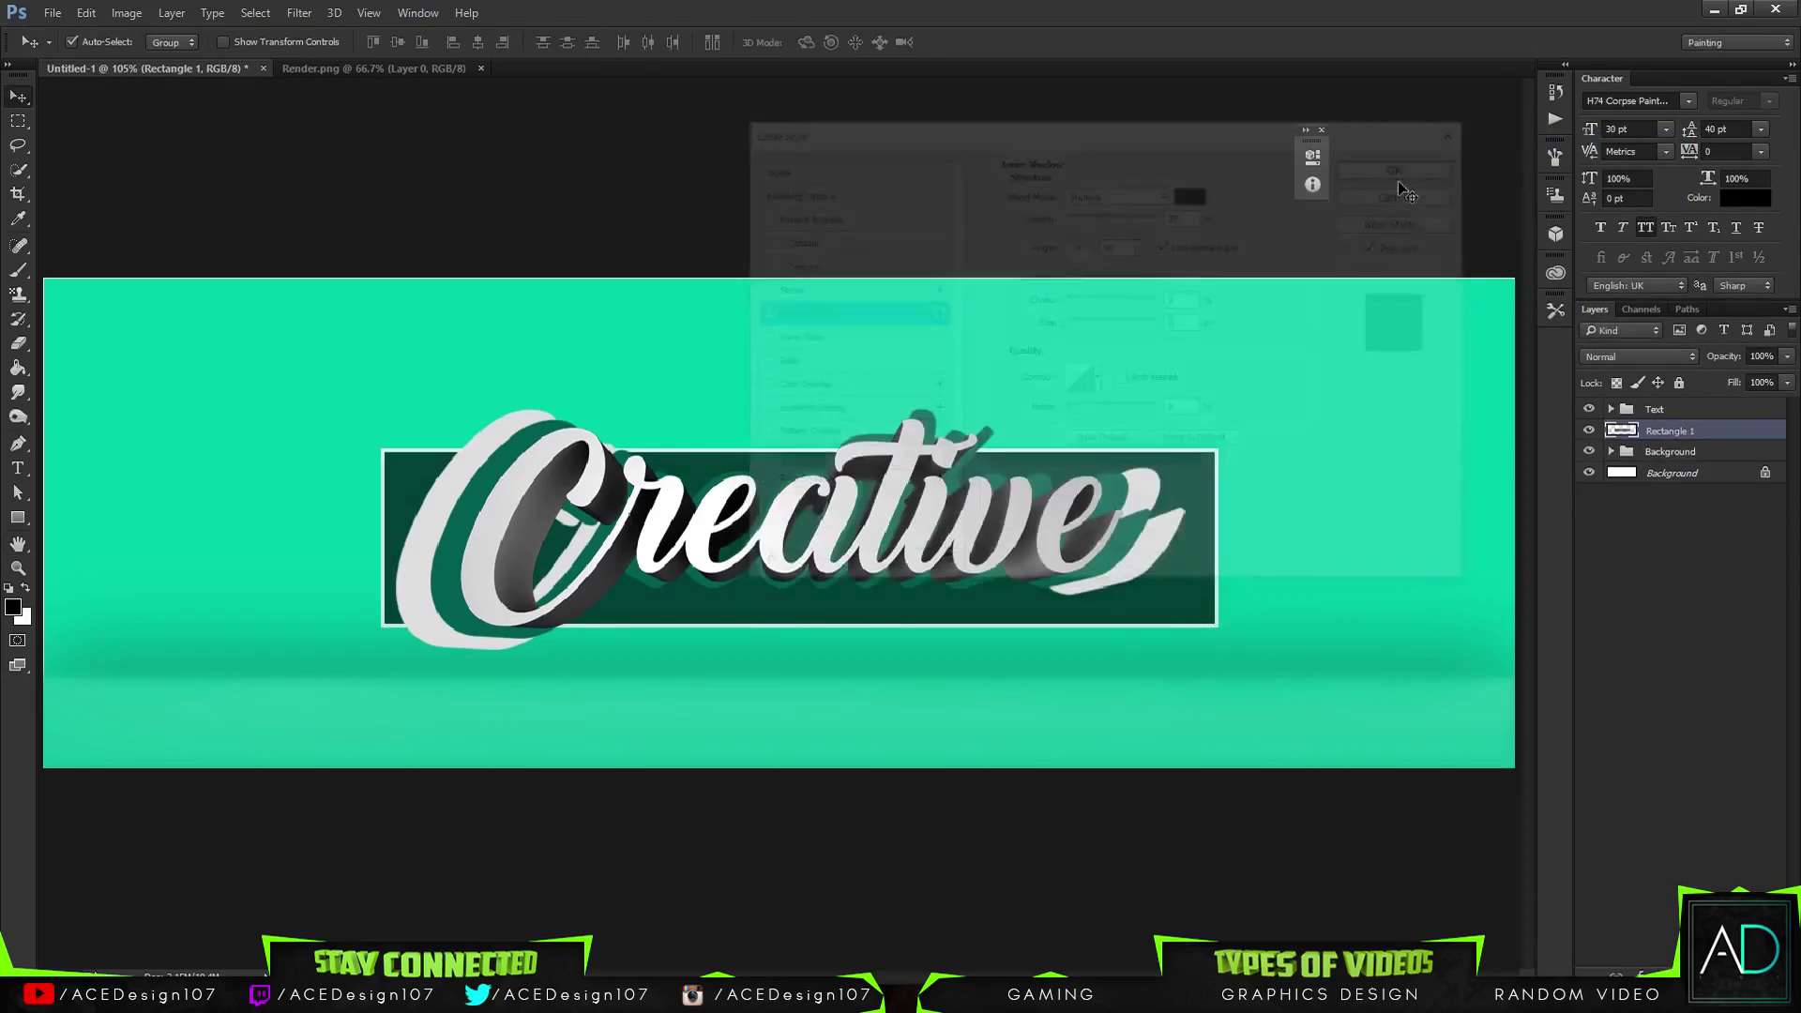
Add an Inner Shadow to the Rectangle 1 layer with Distance 11 px, Choke 16% and Size 24 px, and raise its opacity
right_click(1676, 430)
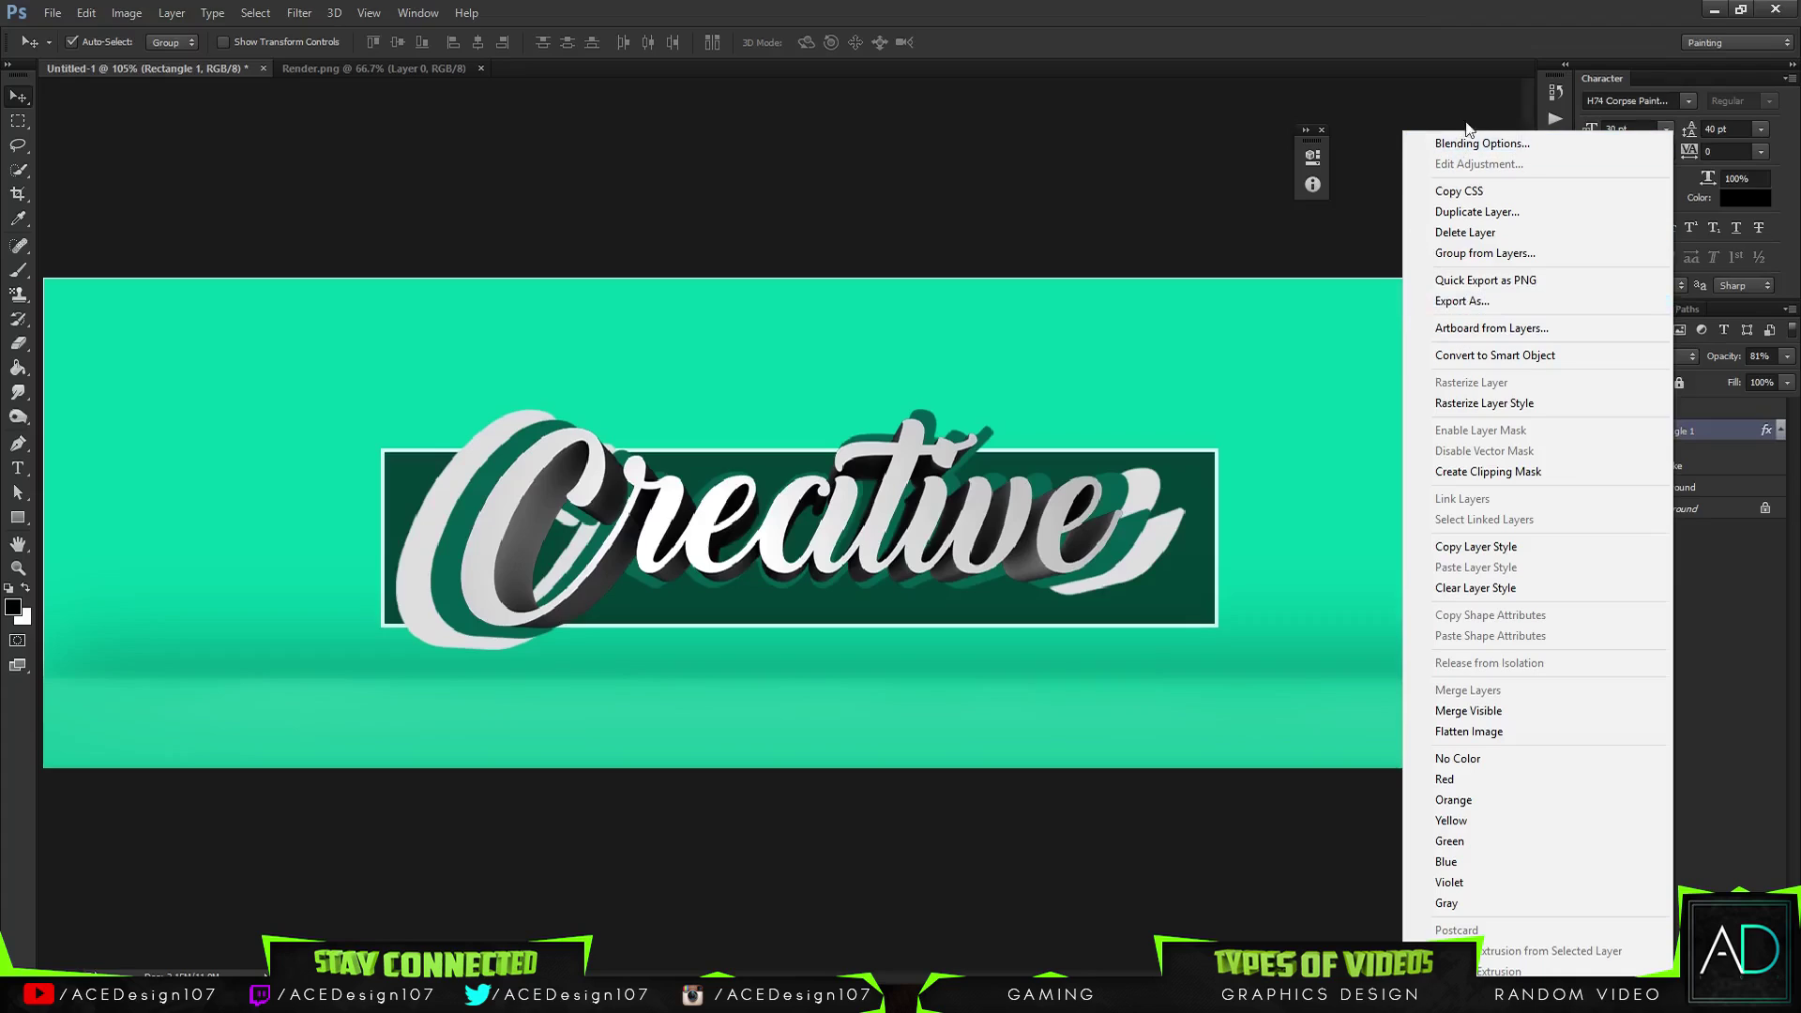
click(1445, 143)
click(798, 315)
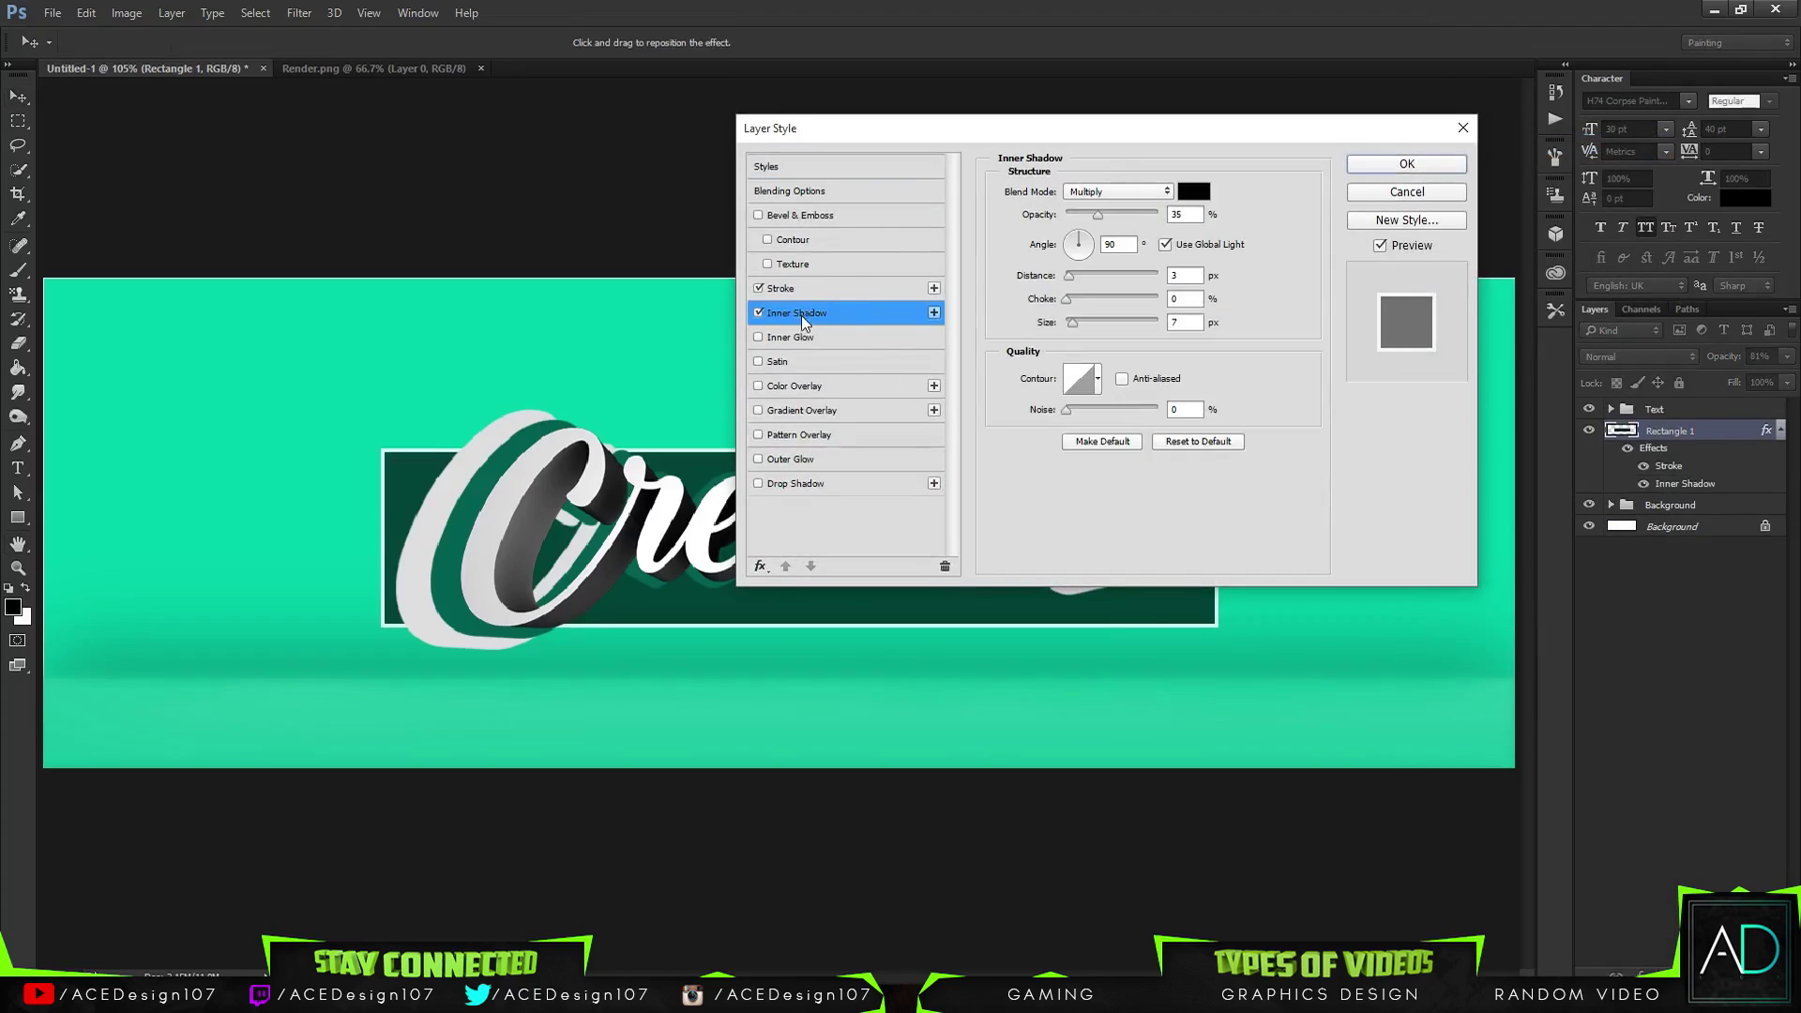
drag(1071, 323, 1080, 323)
click(1074, 298)
drag(1070, 276, 1077, 276)
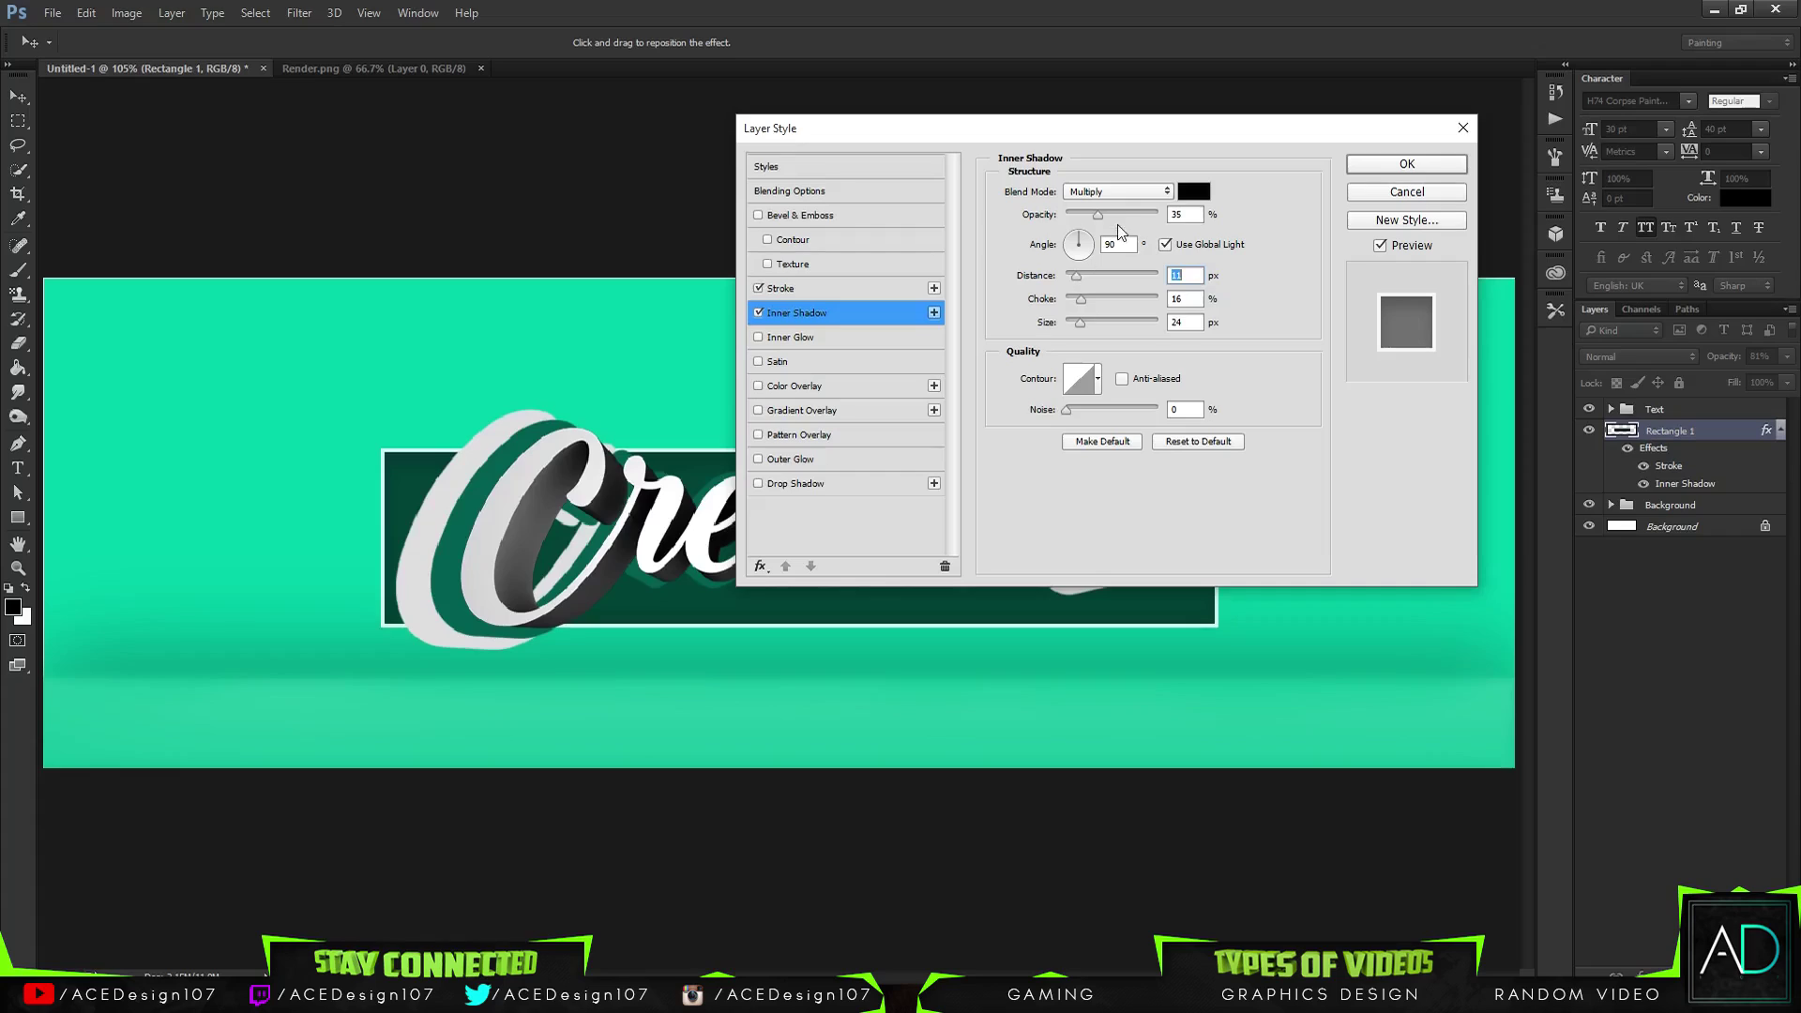
drag(1098, 214, 1128, 214)
click(1405, 165)
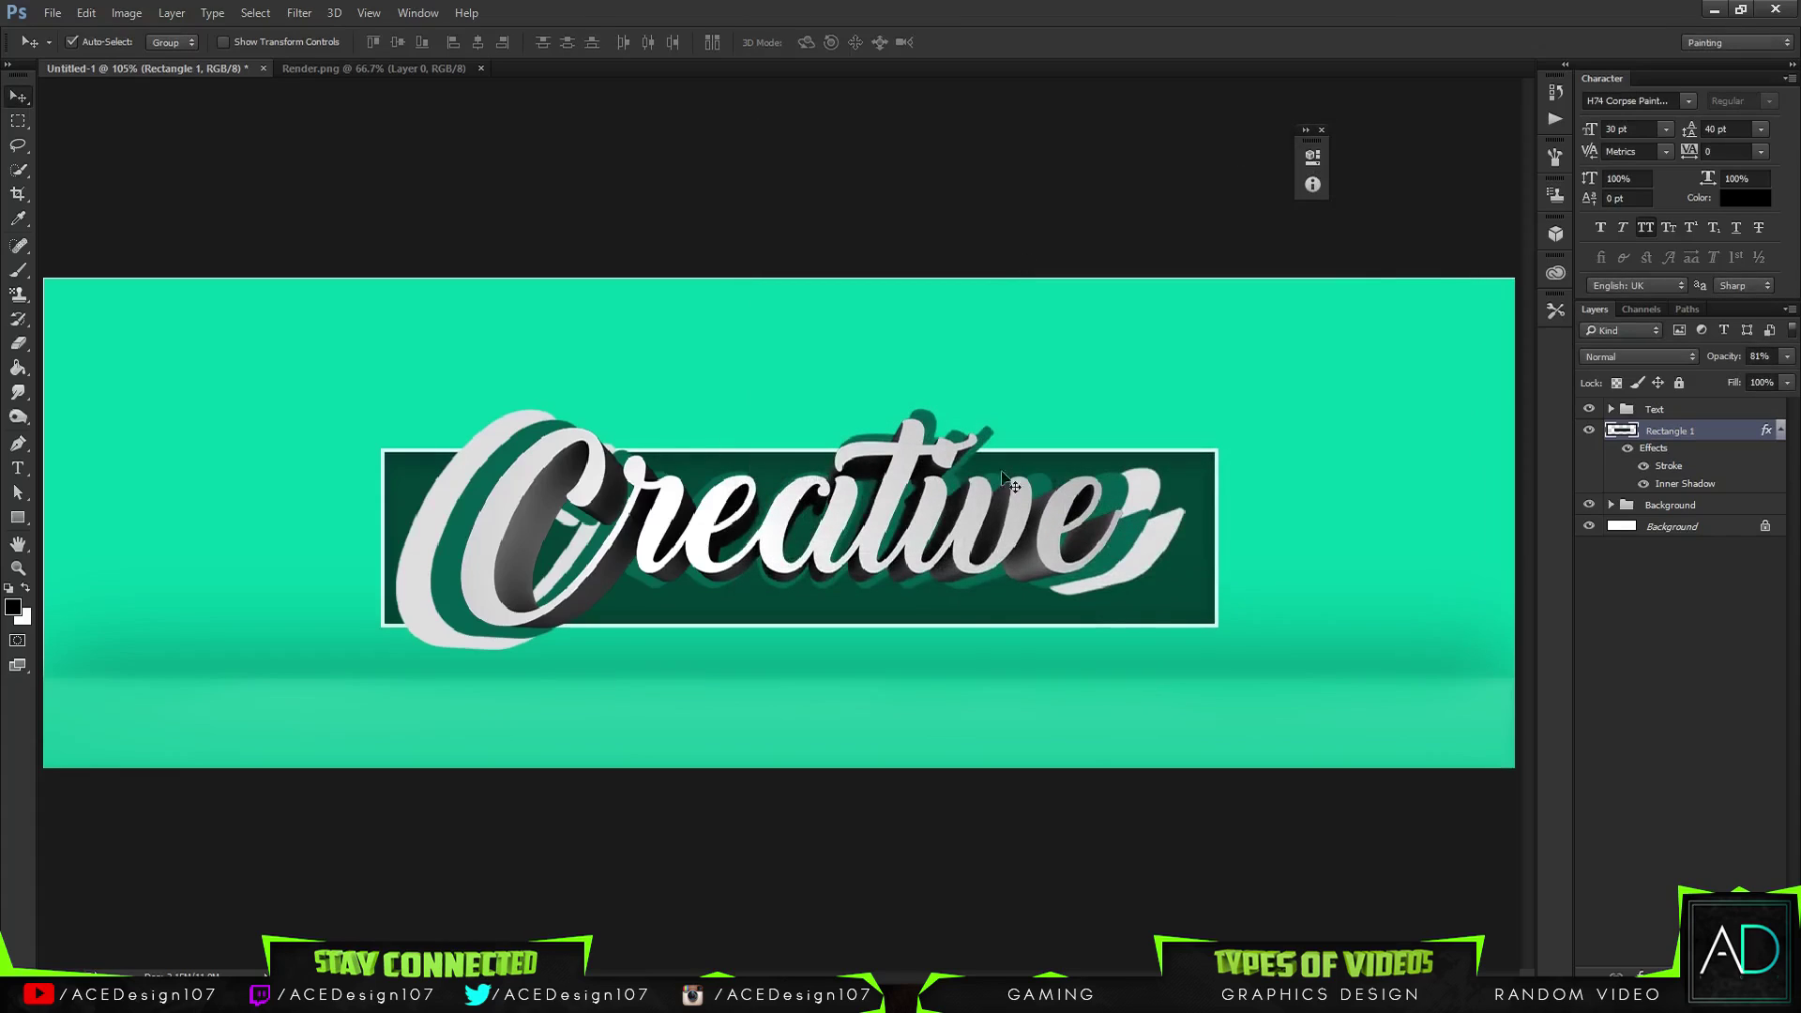
Readjust the opacity of the Rectangle 1 layer's inner shadow
right_click(1689, 430)
click(1510, 142)
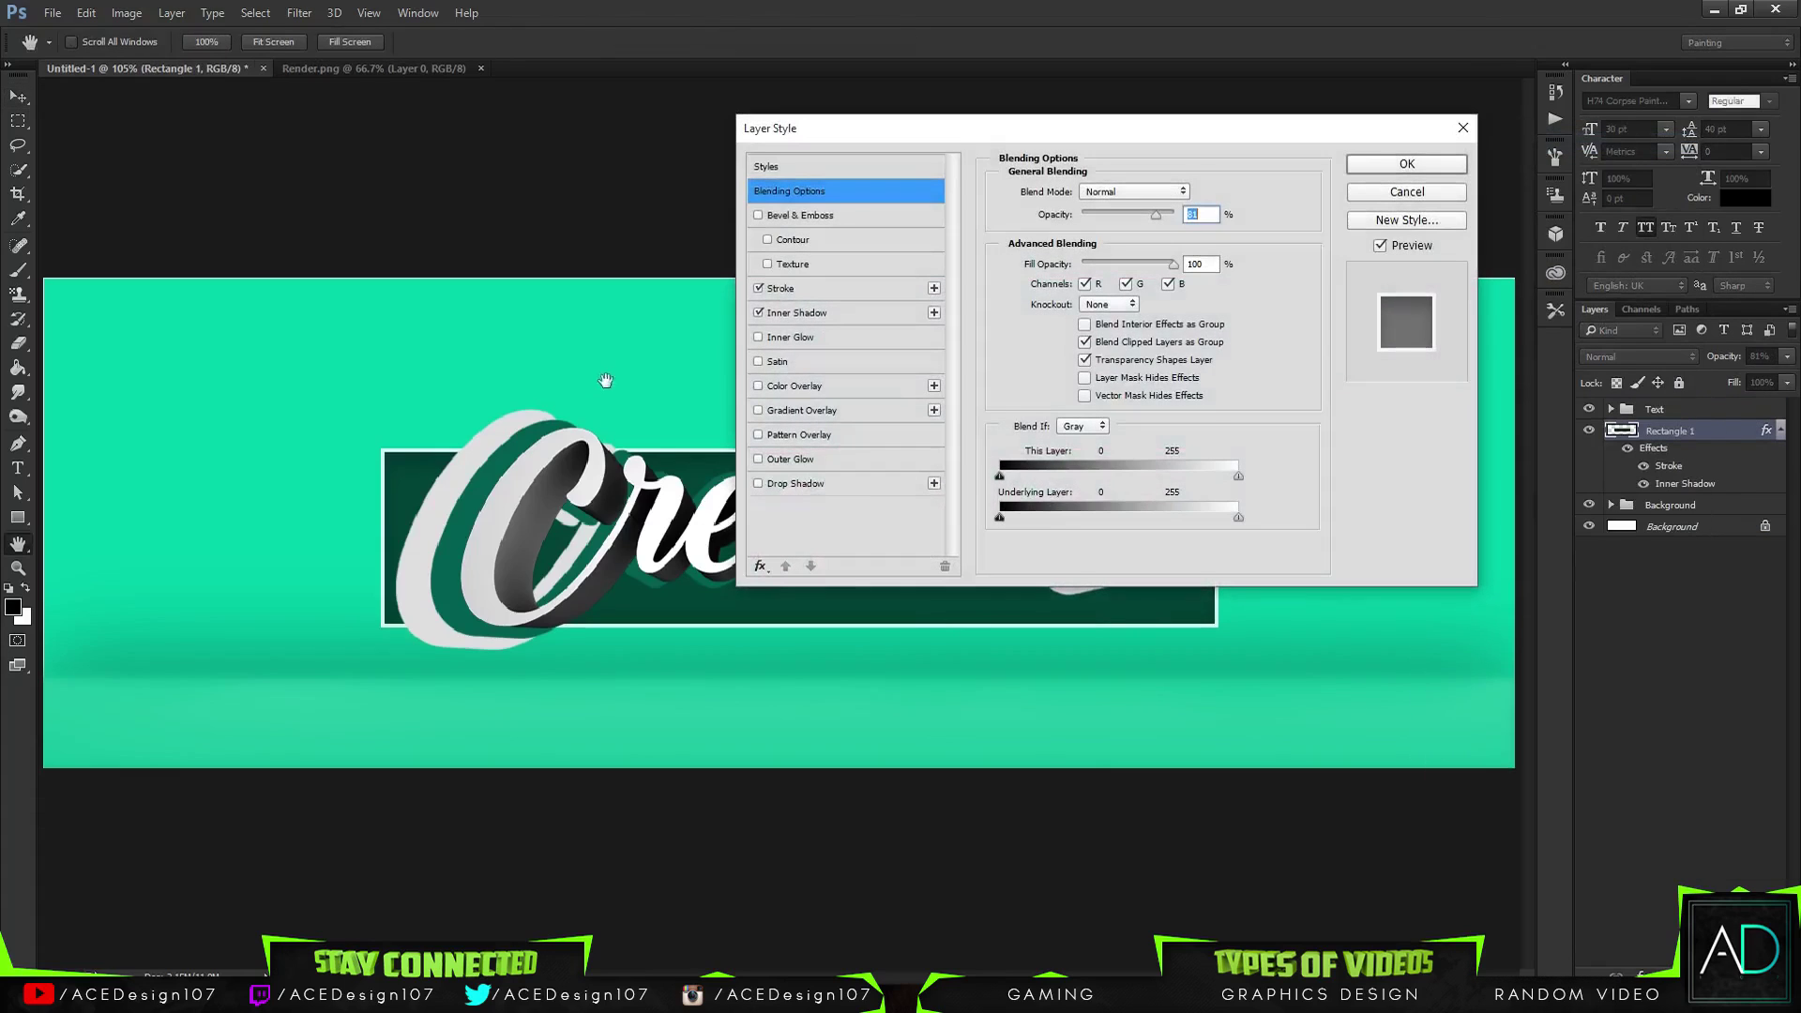
click(811, 312)
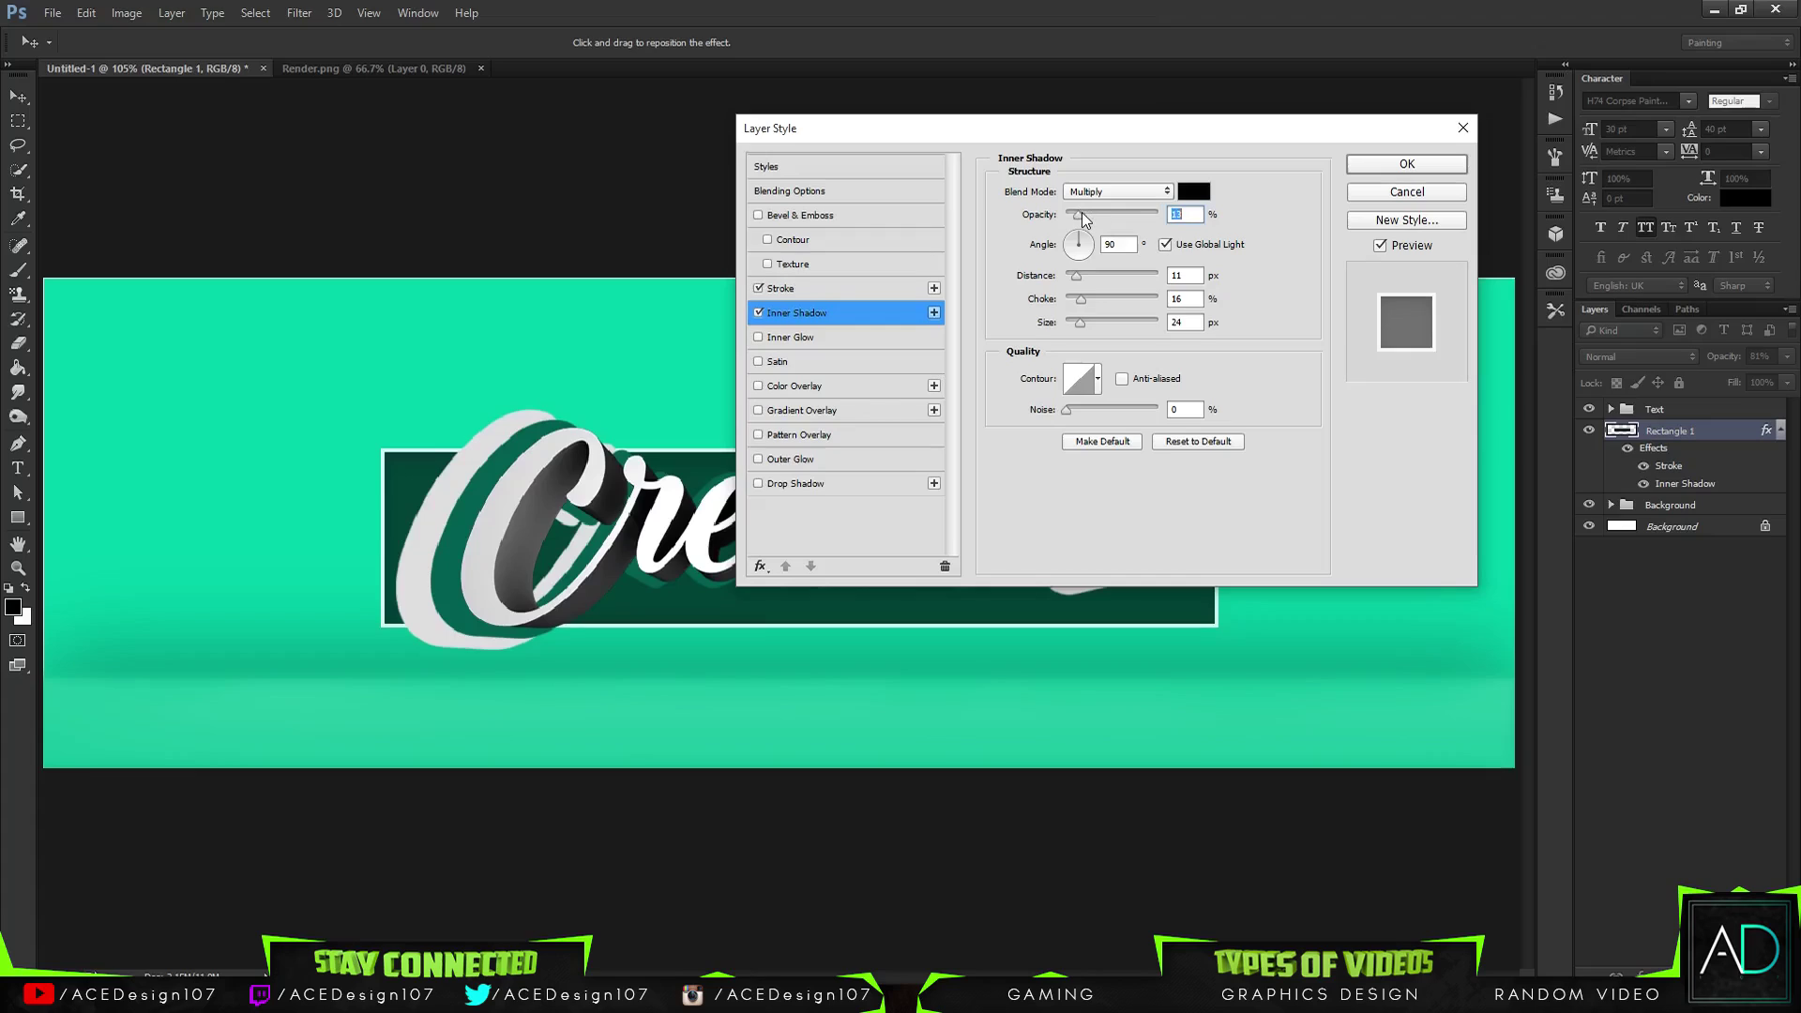
click(1404, 165)
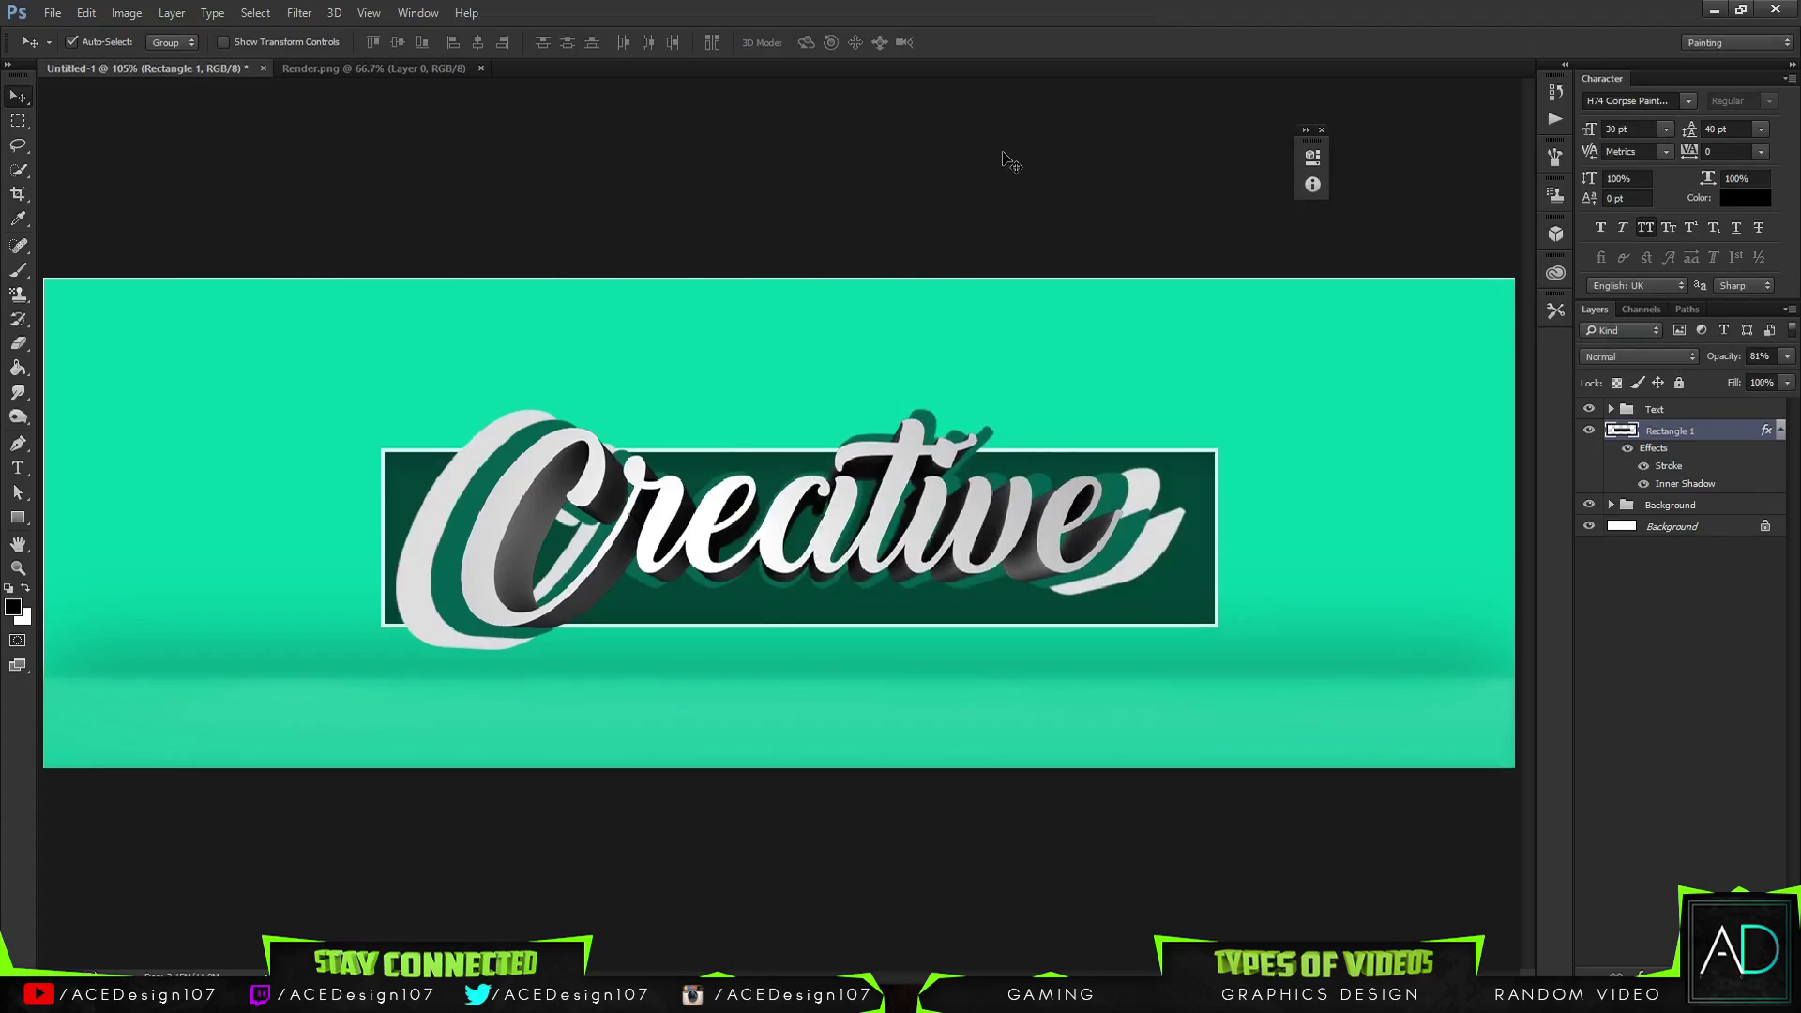
key(t)
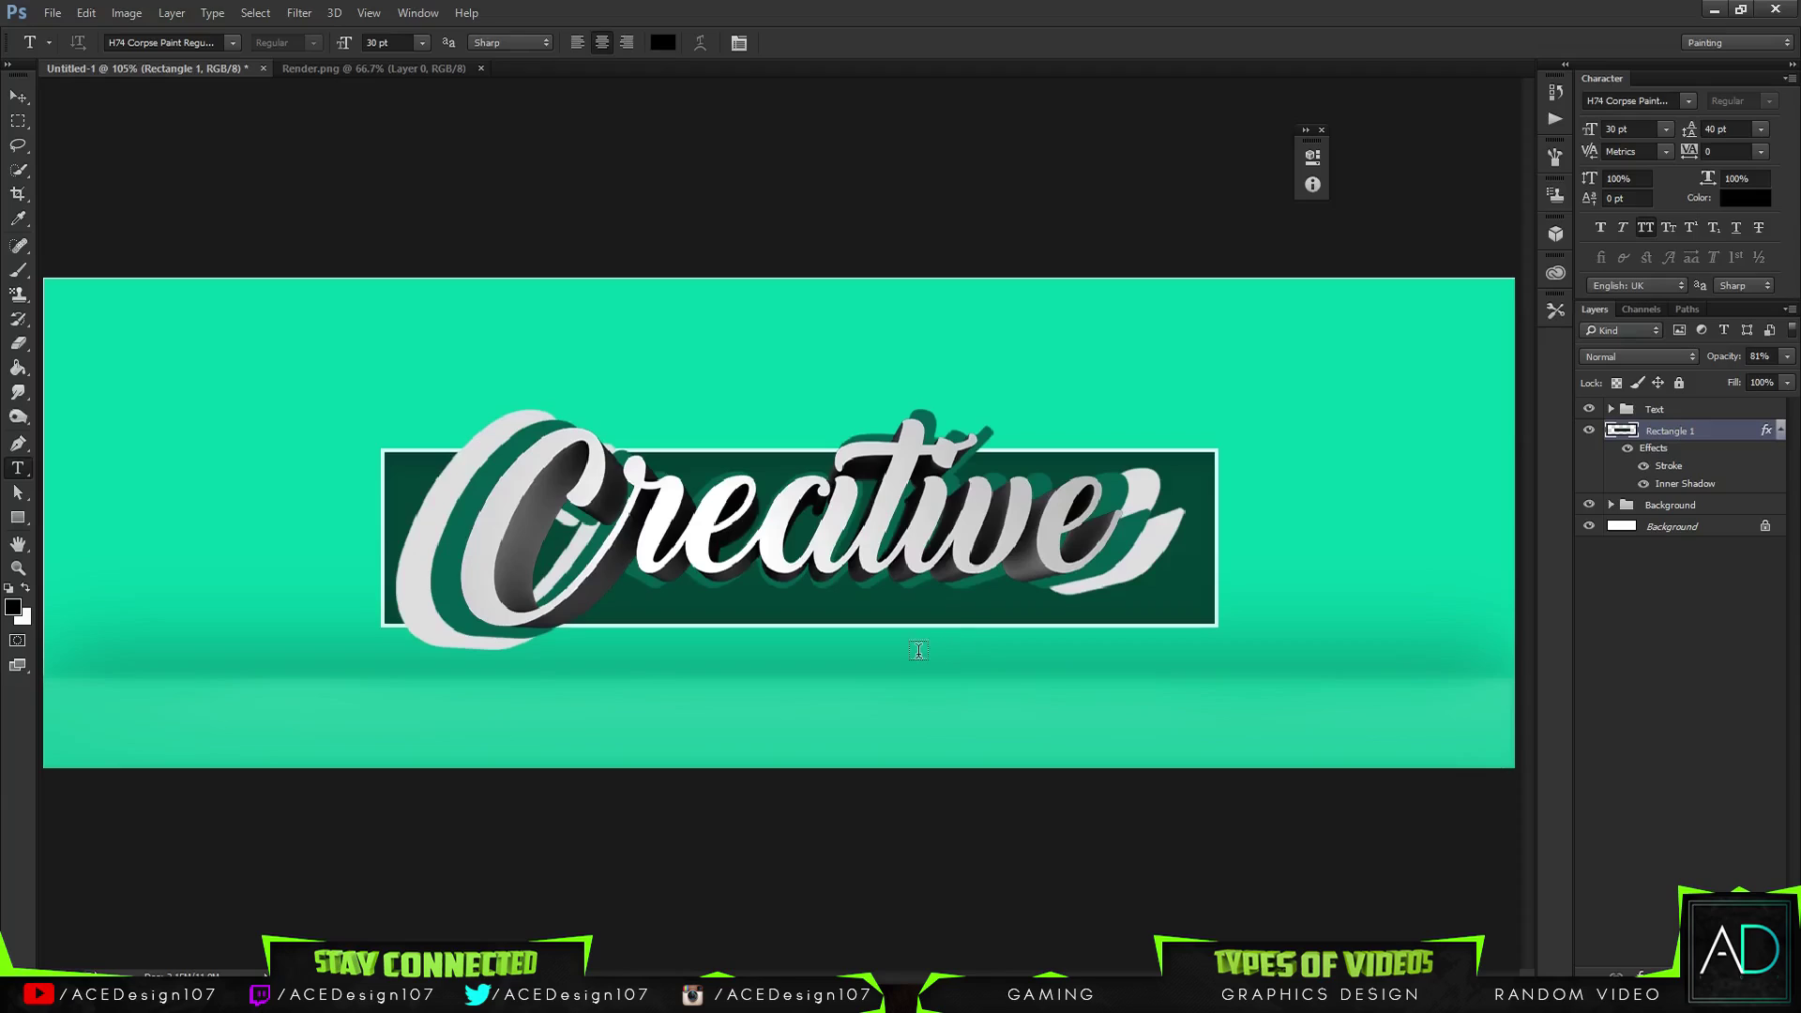
click(19, 99)
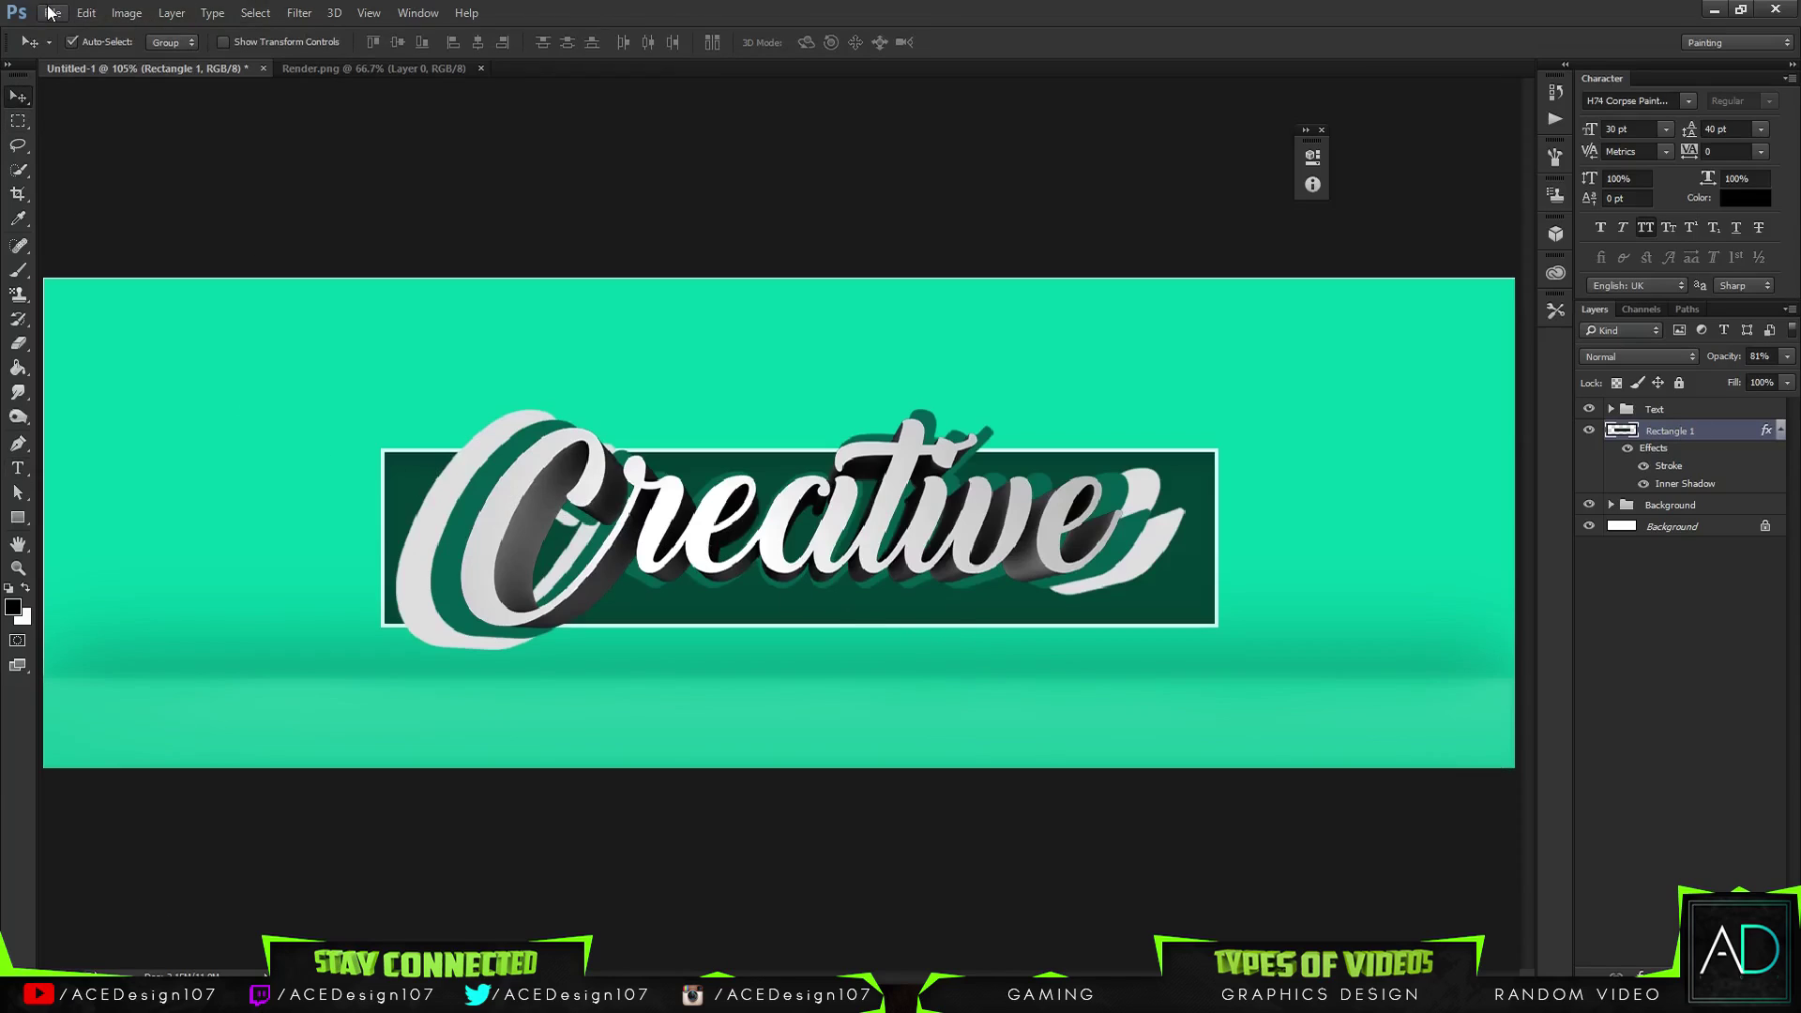
Load the feathers.abr brush set from the Clean 3D header folder for the Brush tool
key(b)
click(94, 43)
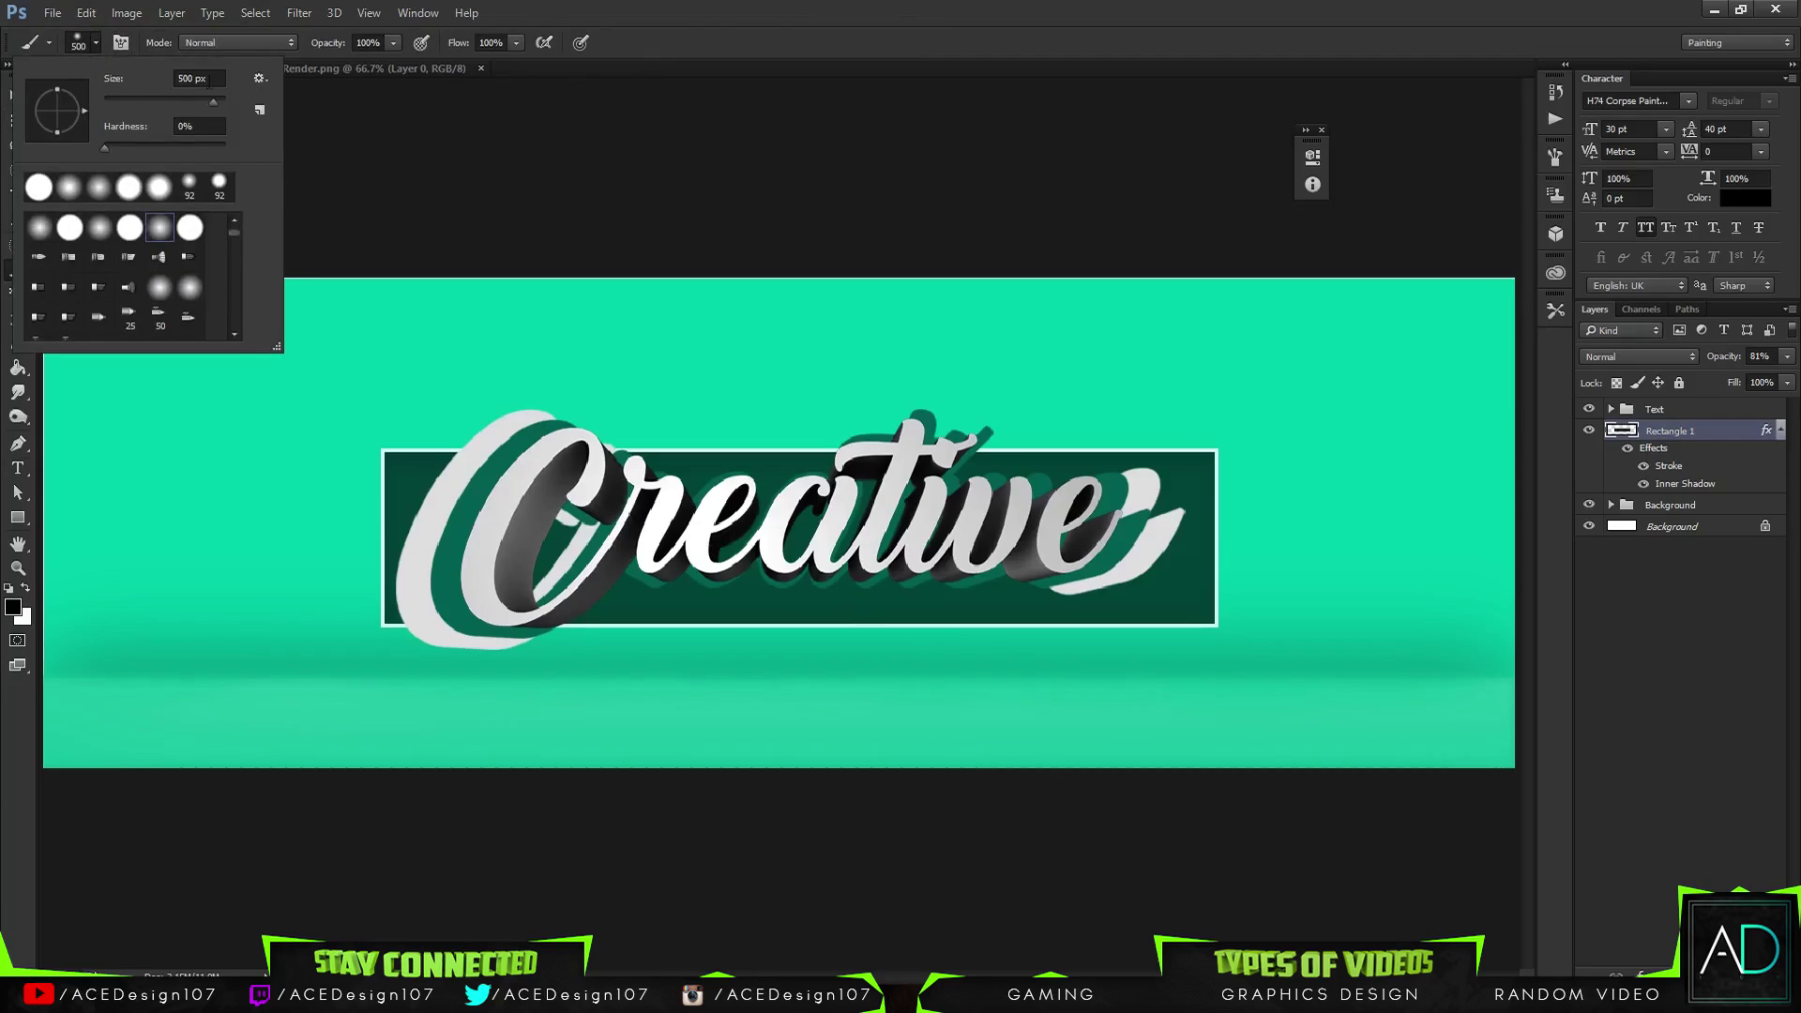
click(260, 79)
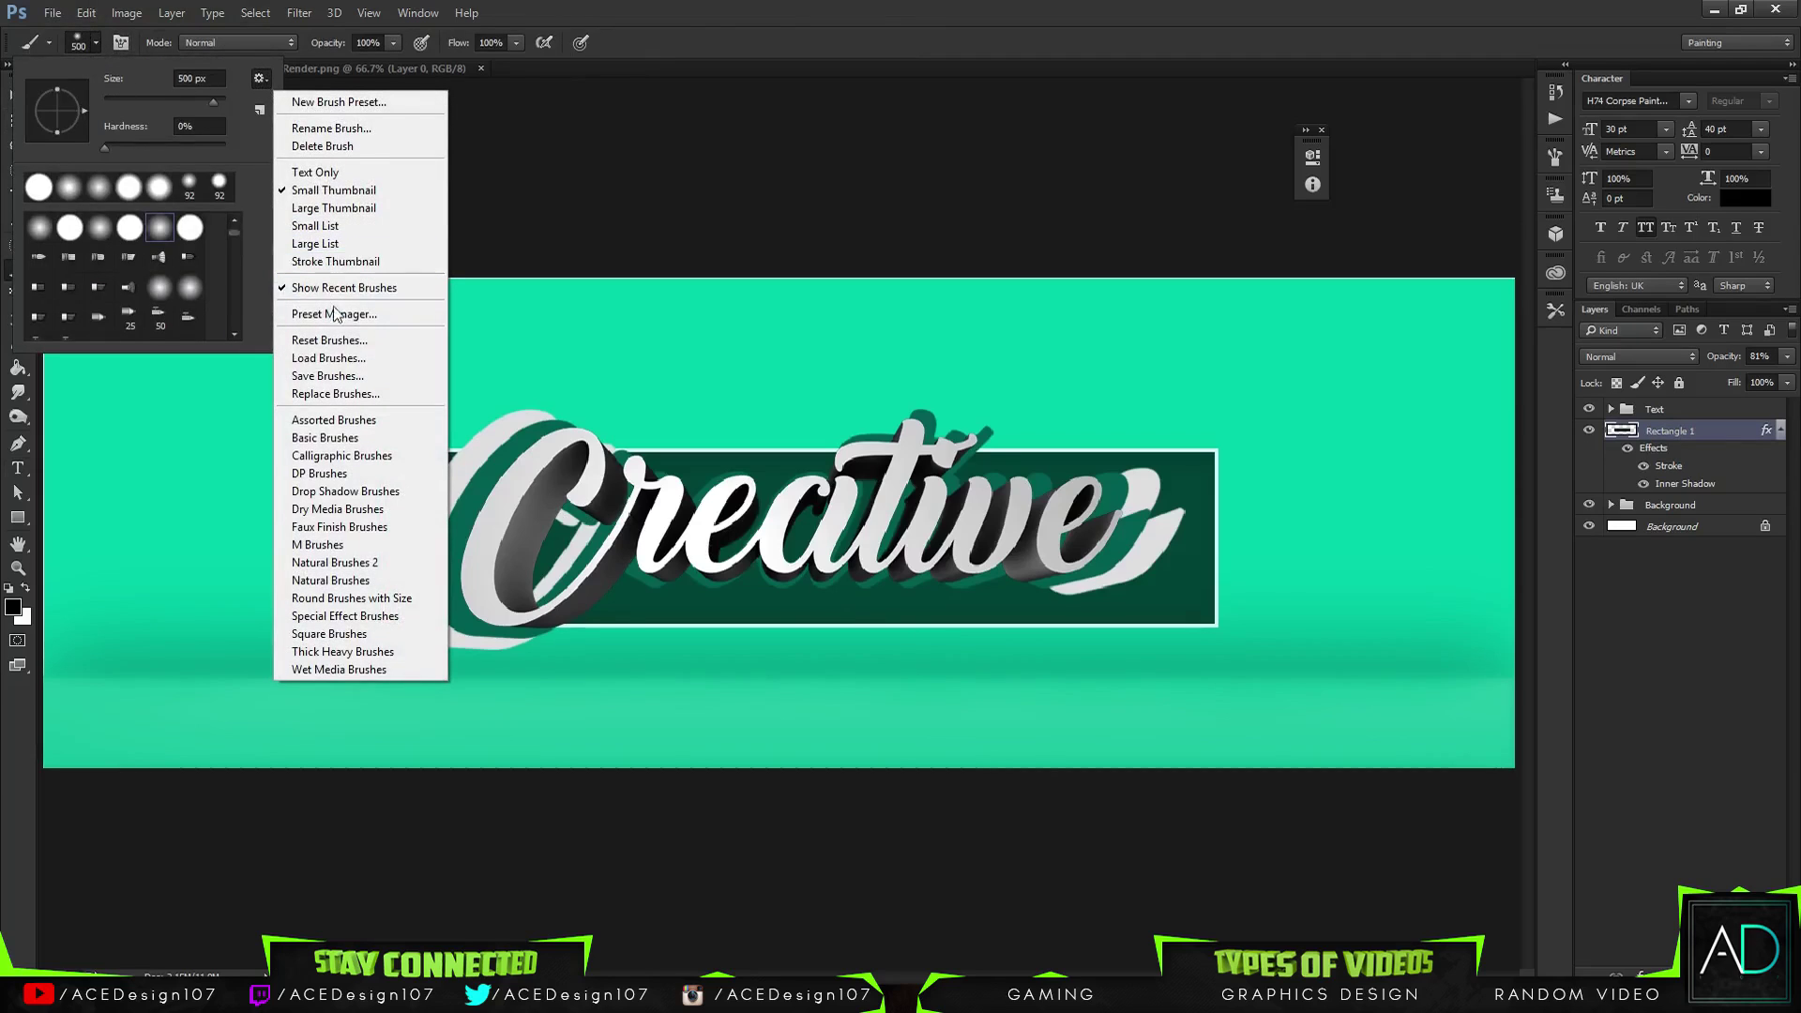
click(343, 358)
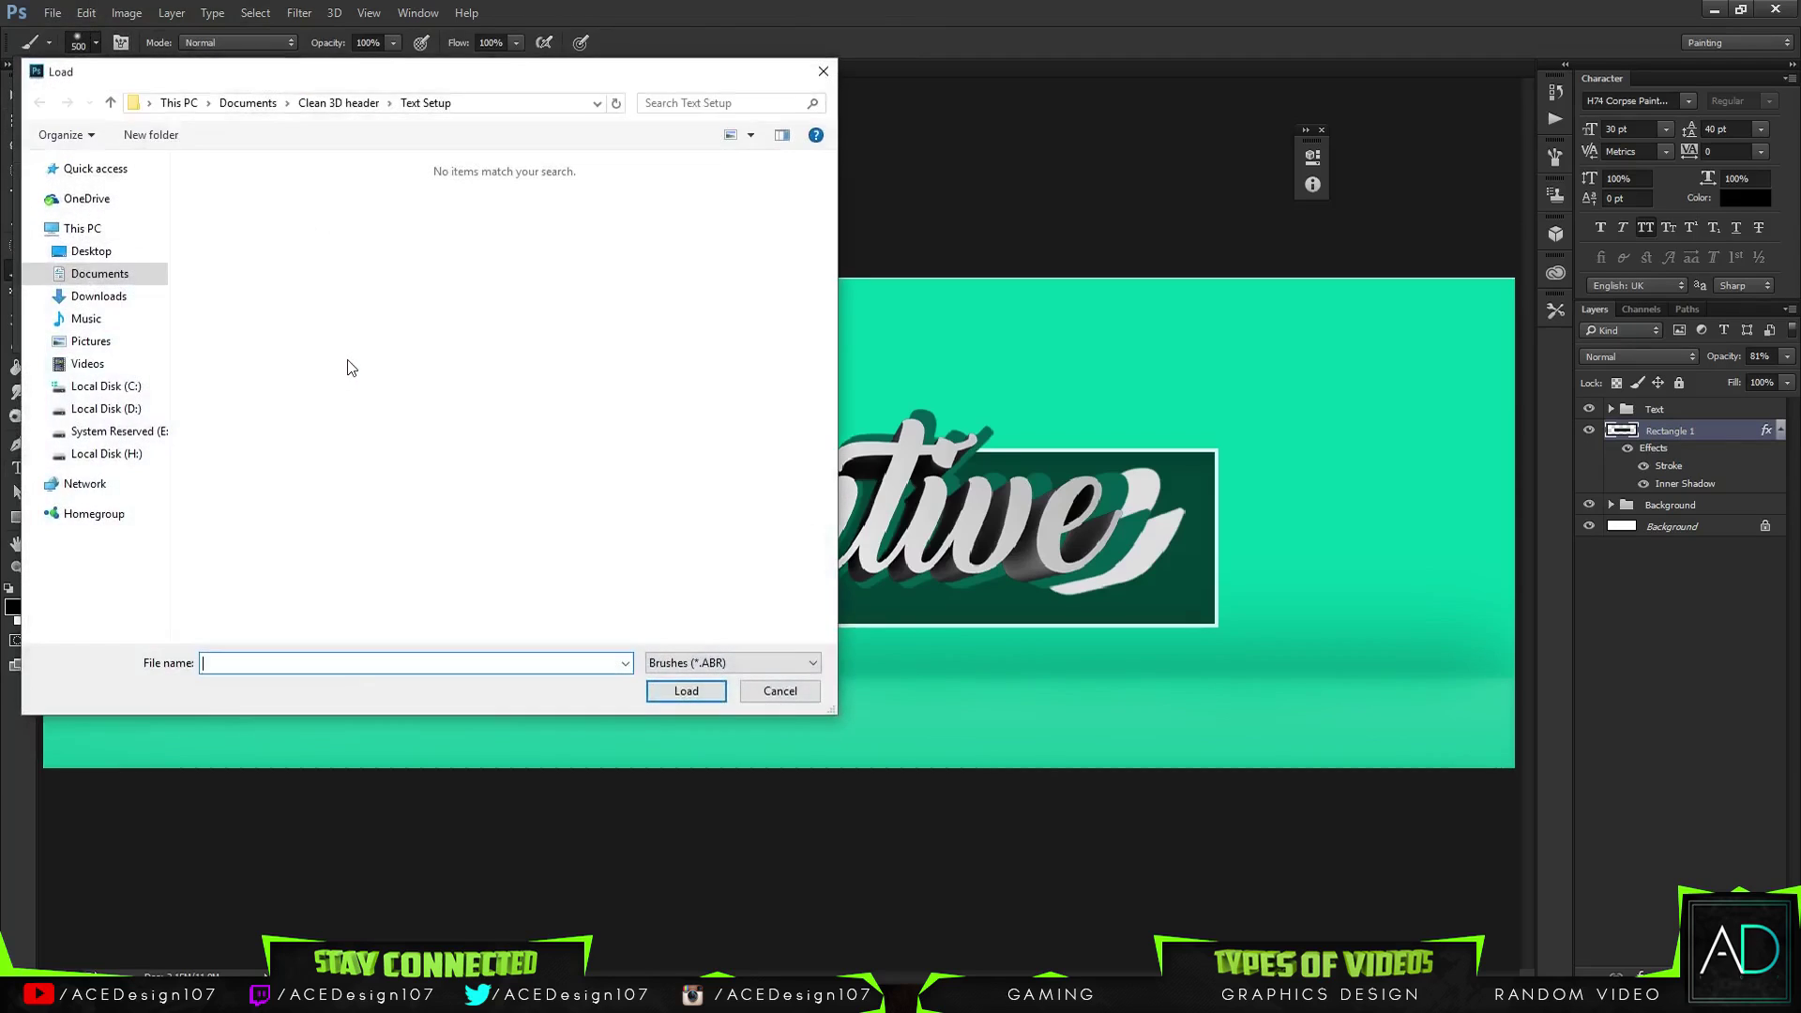
click(339, 104)
click(226, 212)
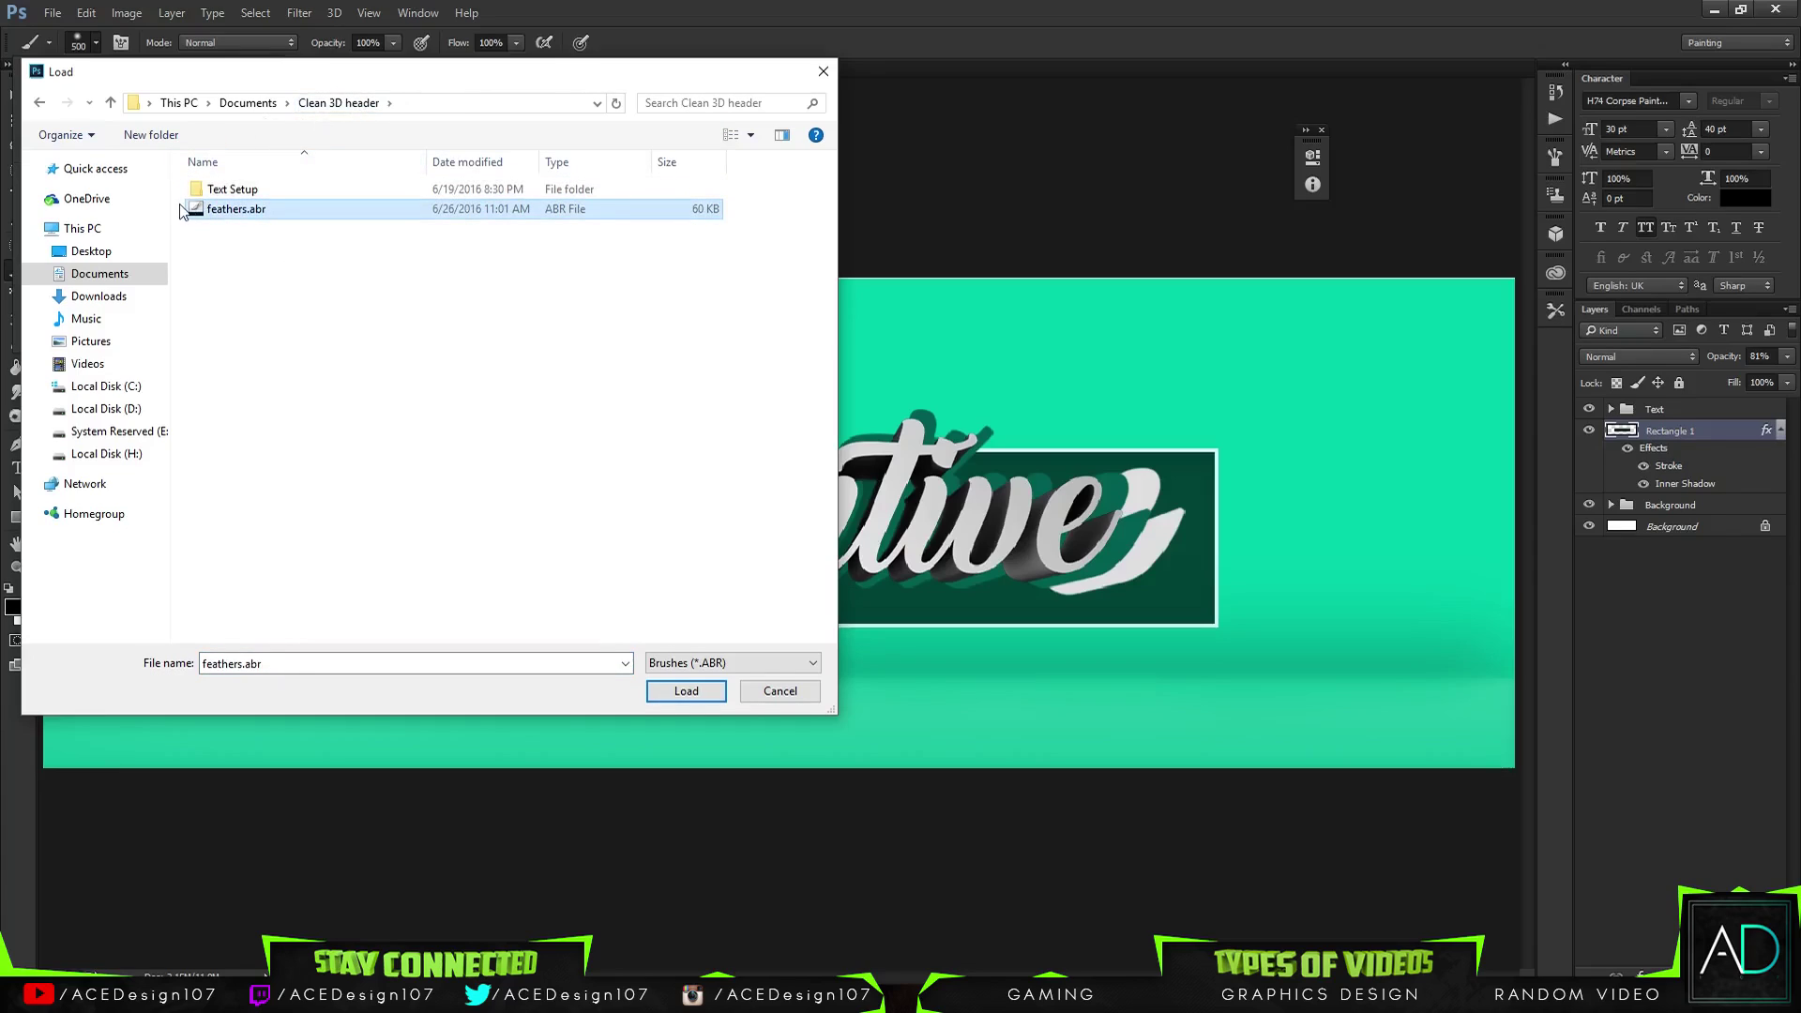
double_click(214, 212)
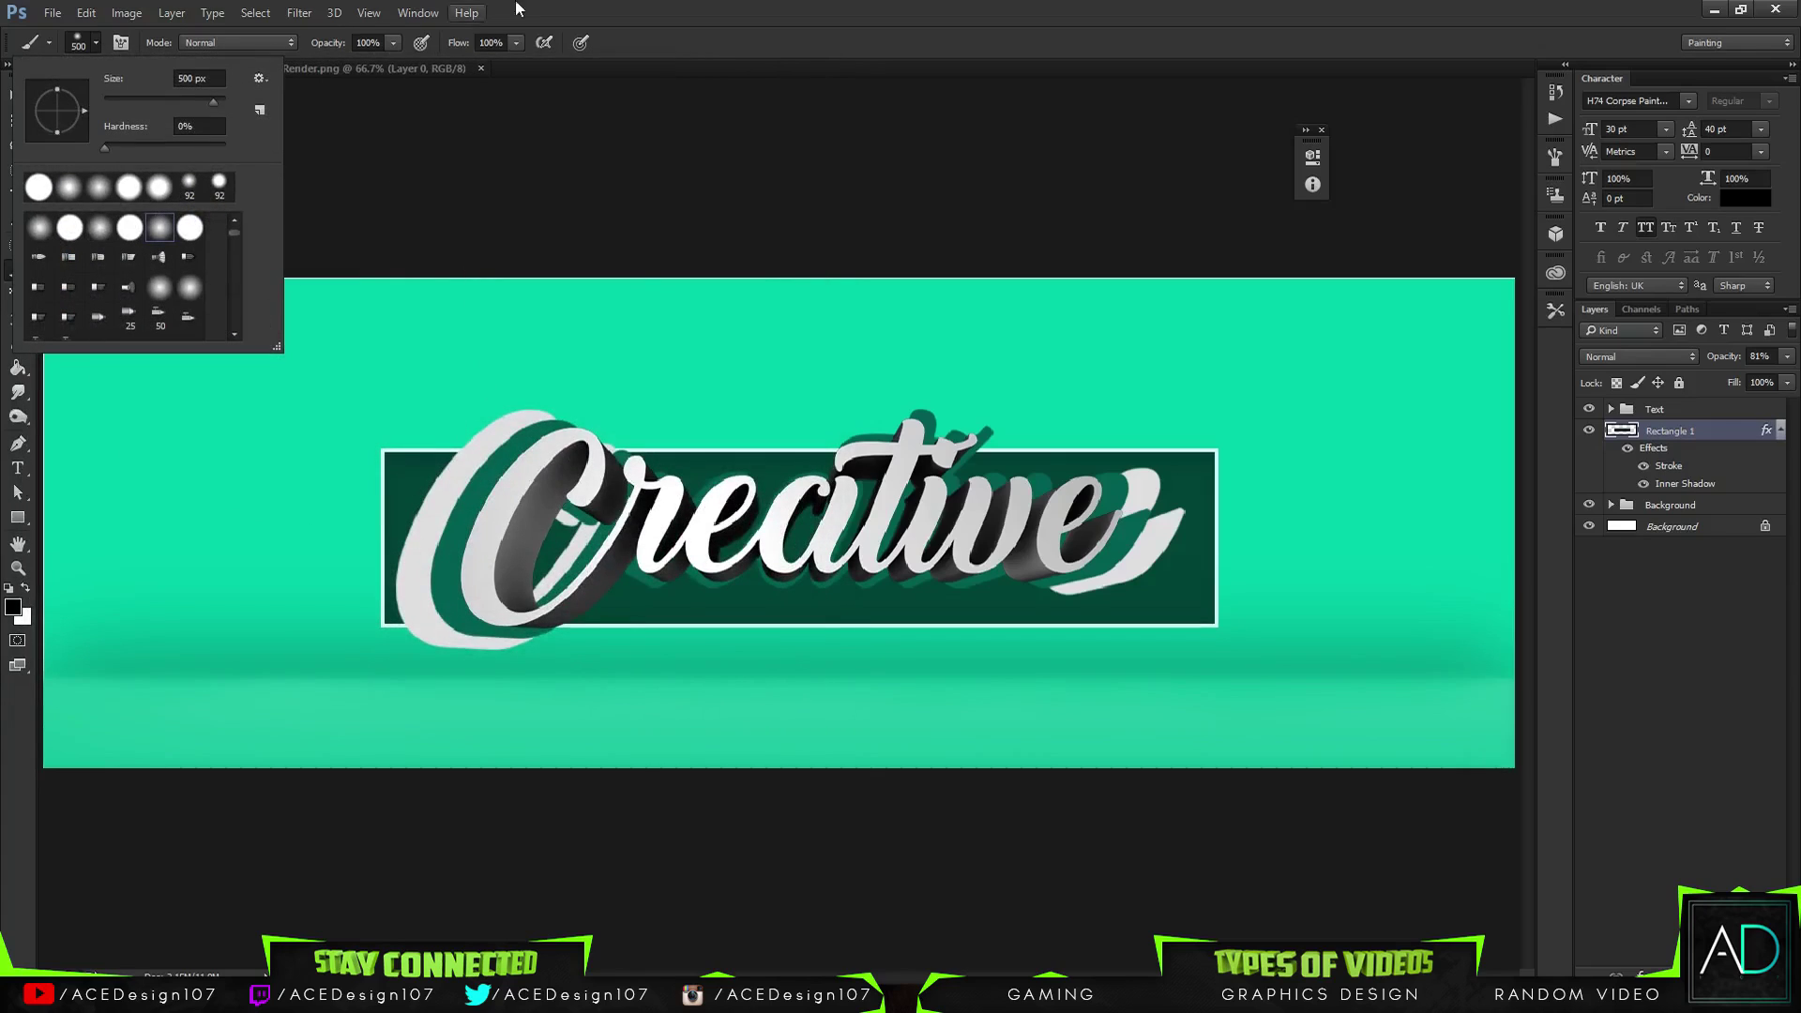
Choose the 304 px feather brush from the newly loaded brushes
click(627, 34)
click(94, 42)
scroll(223, 302, down, 10)
click(196, 328)
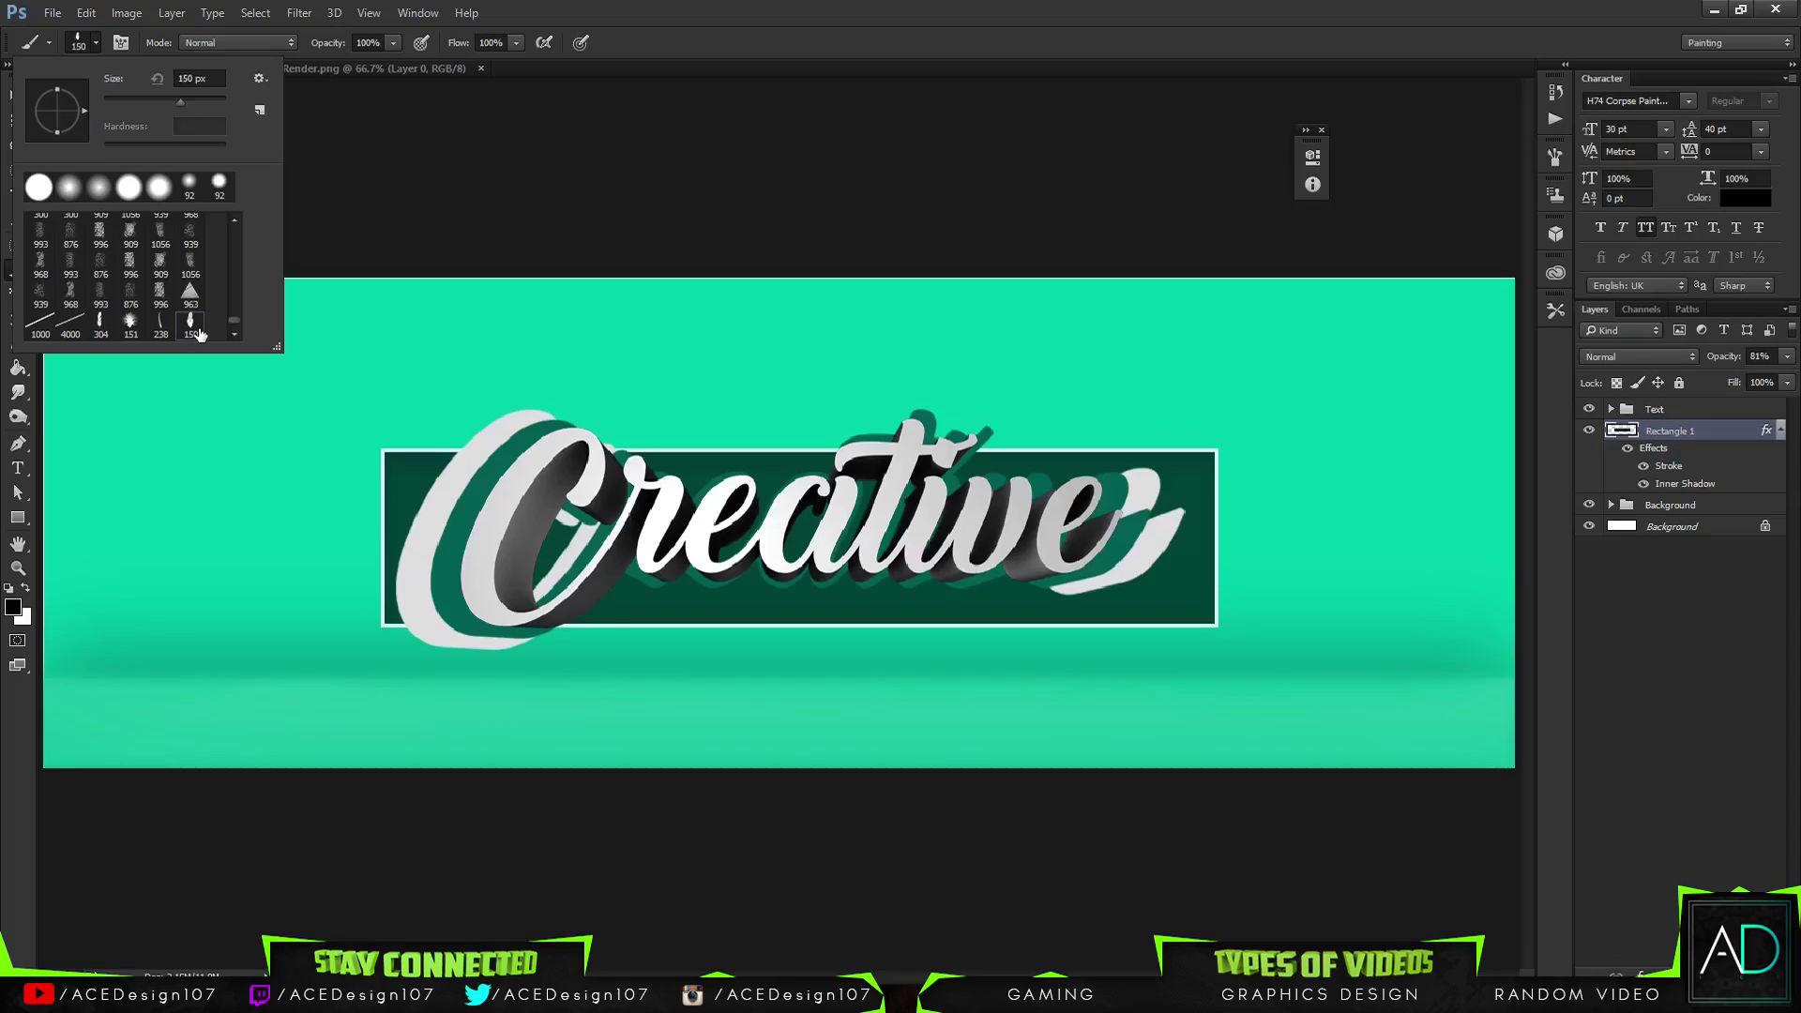
key(Return)
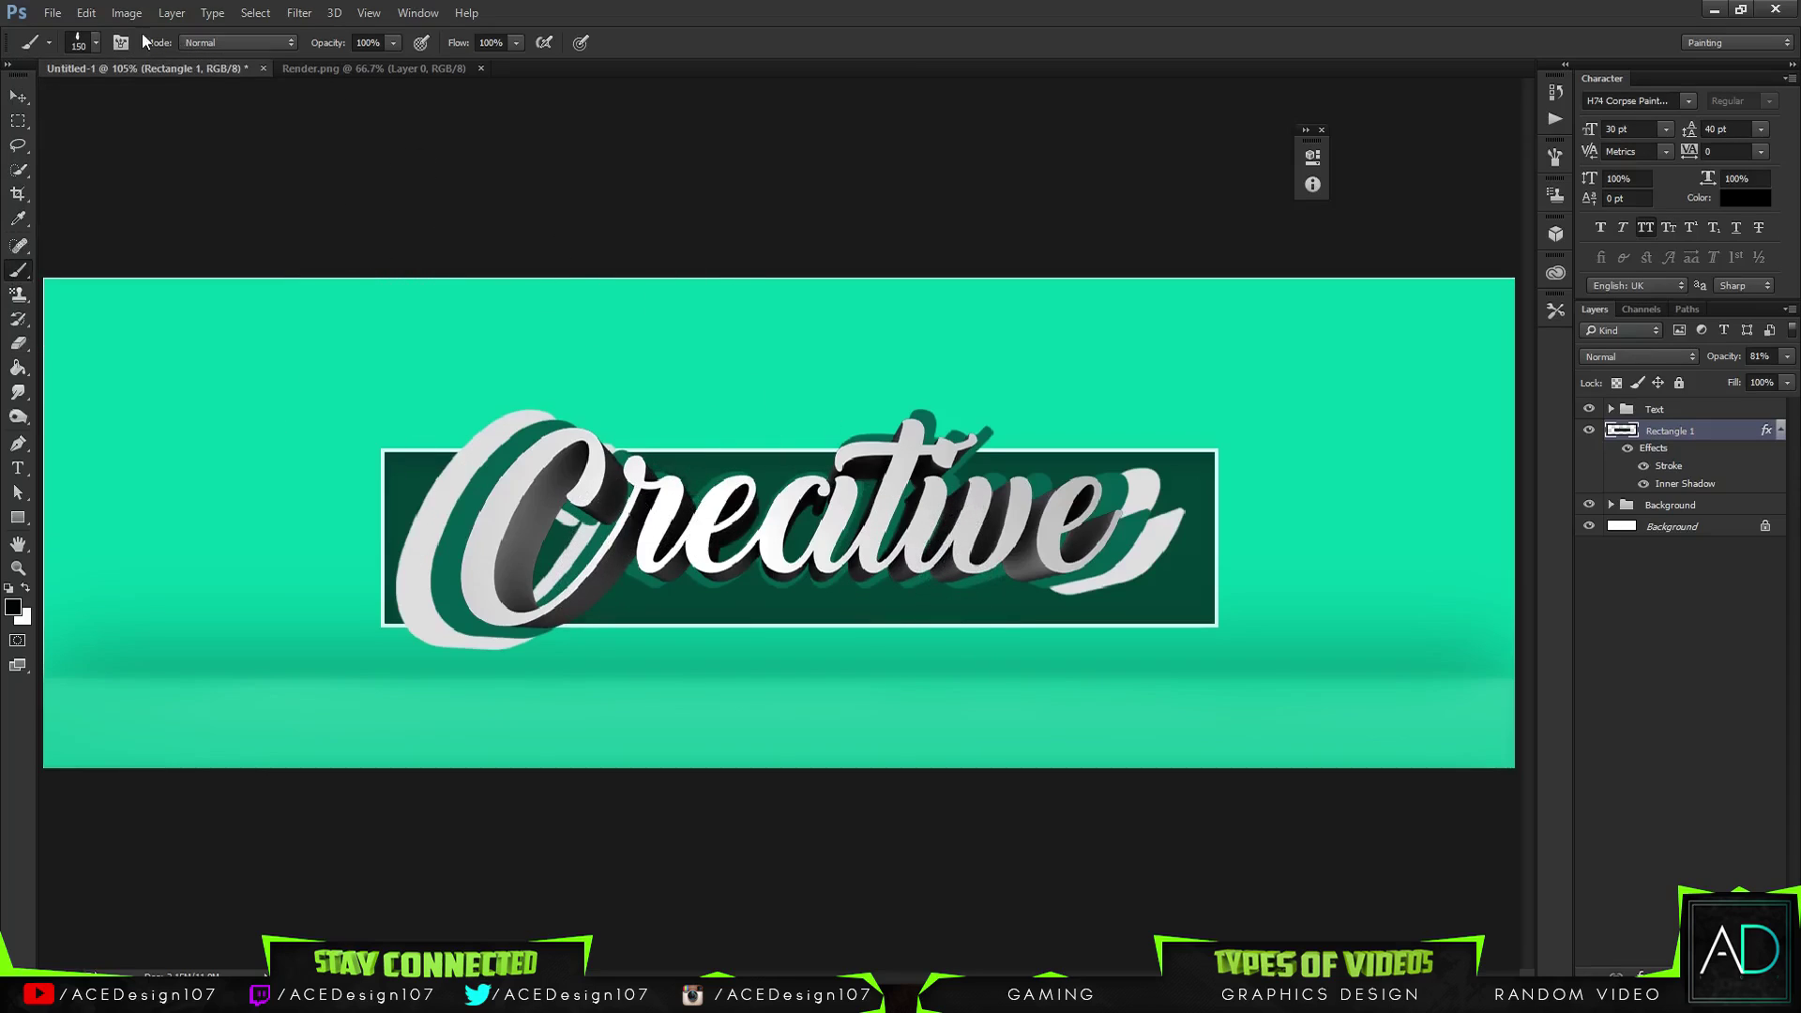
click(94, 43)
click(129, 327)
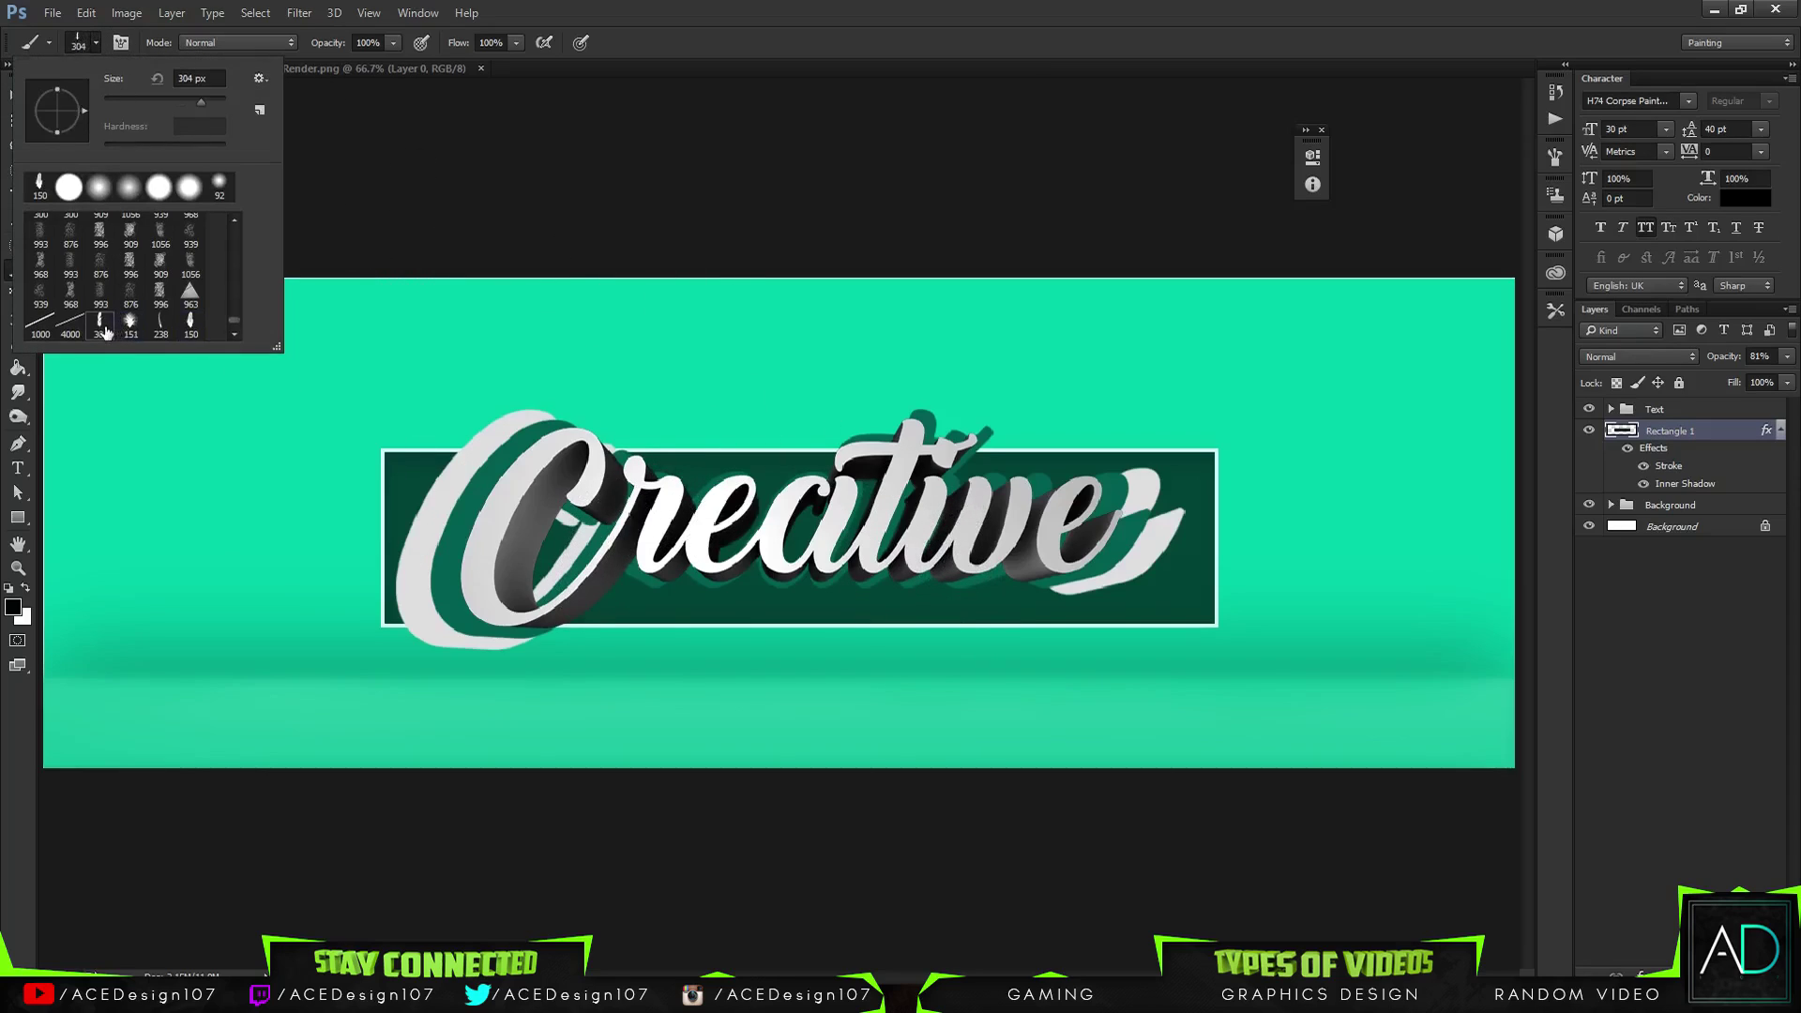
key(Return)
key(ctrl+z)
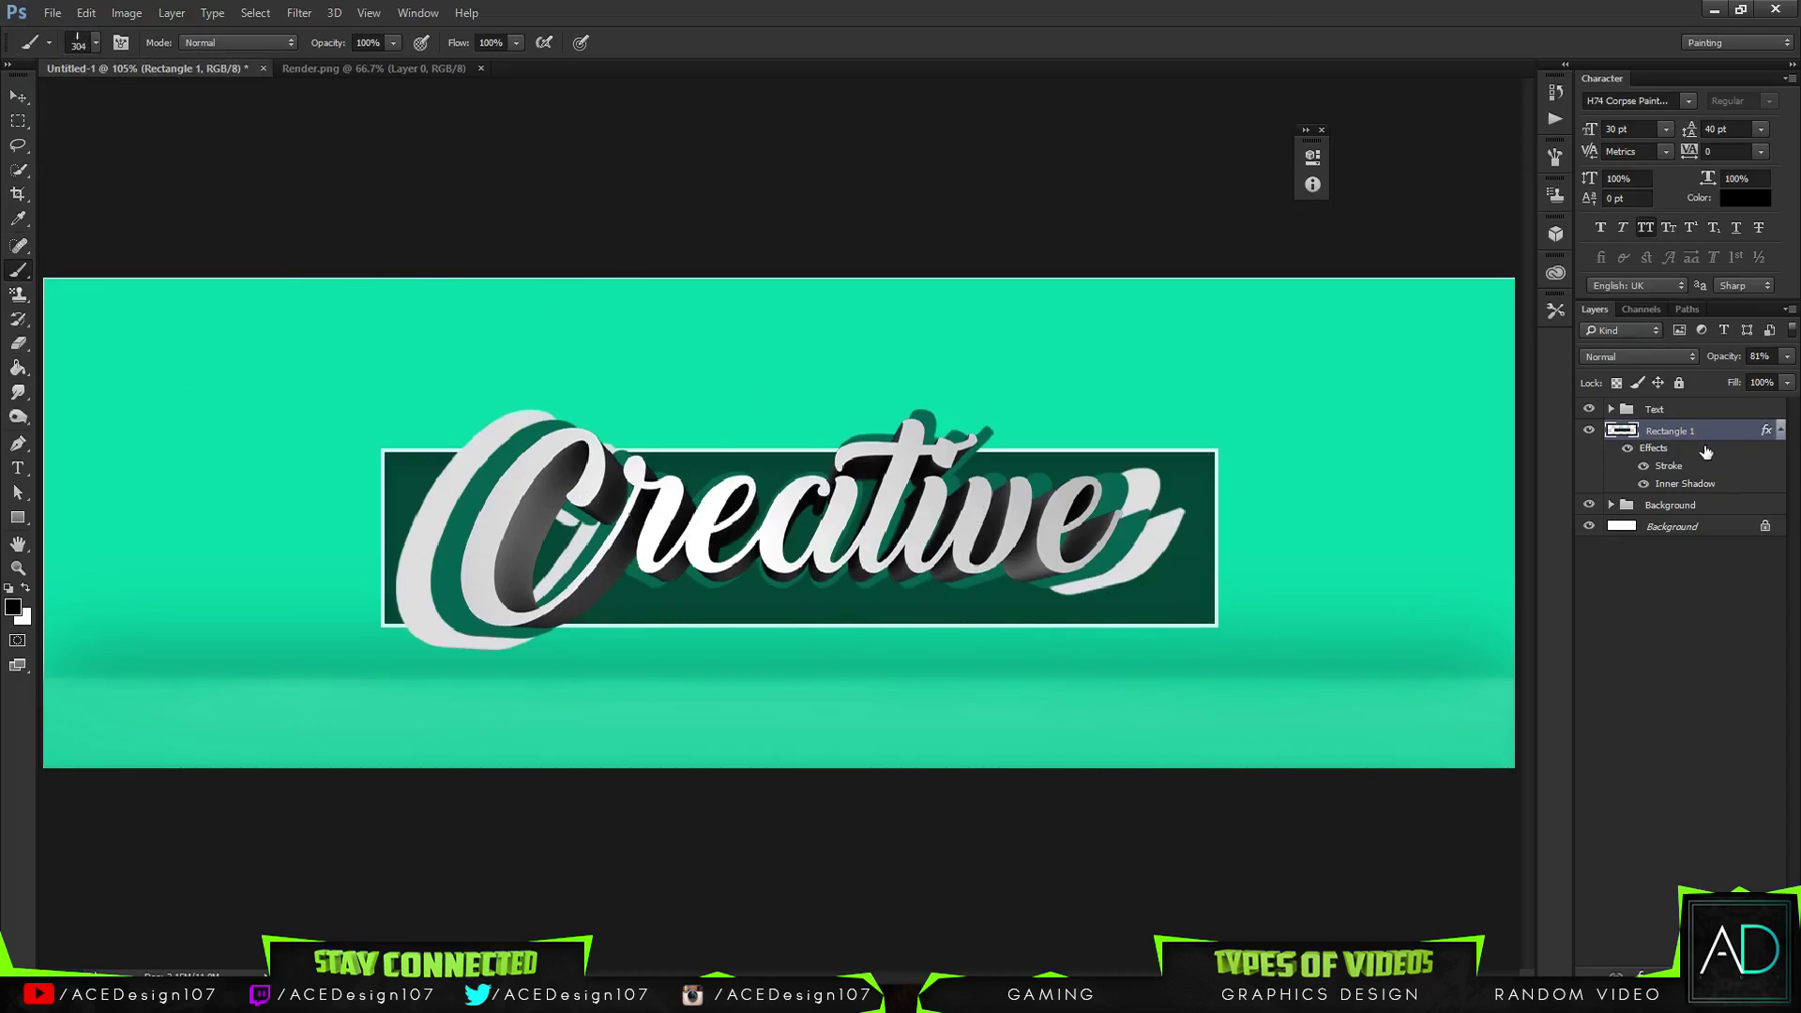
Stamp one black feather to the right of the rectangle and another to its left, each on its own new layer above Rectangle 1
click(1780, 433)
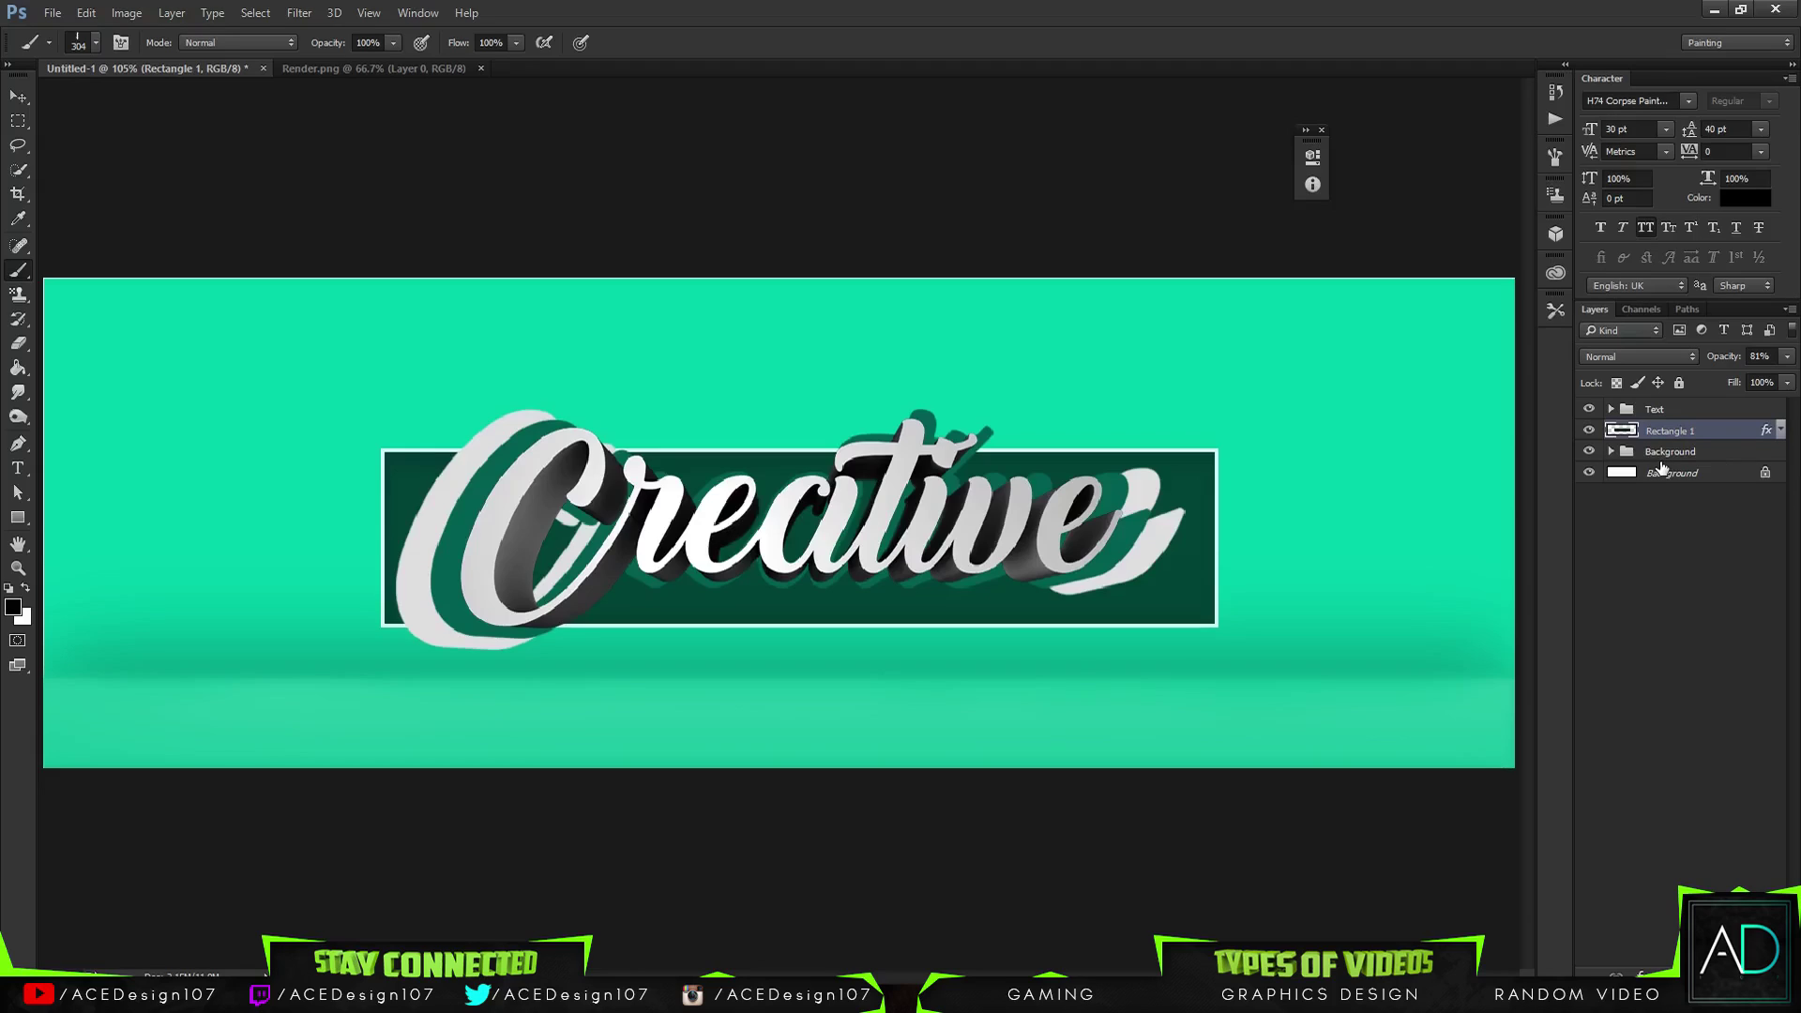
key(ctrl+shift+alt+n)
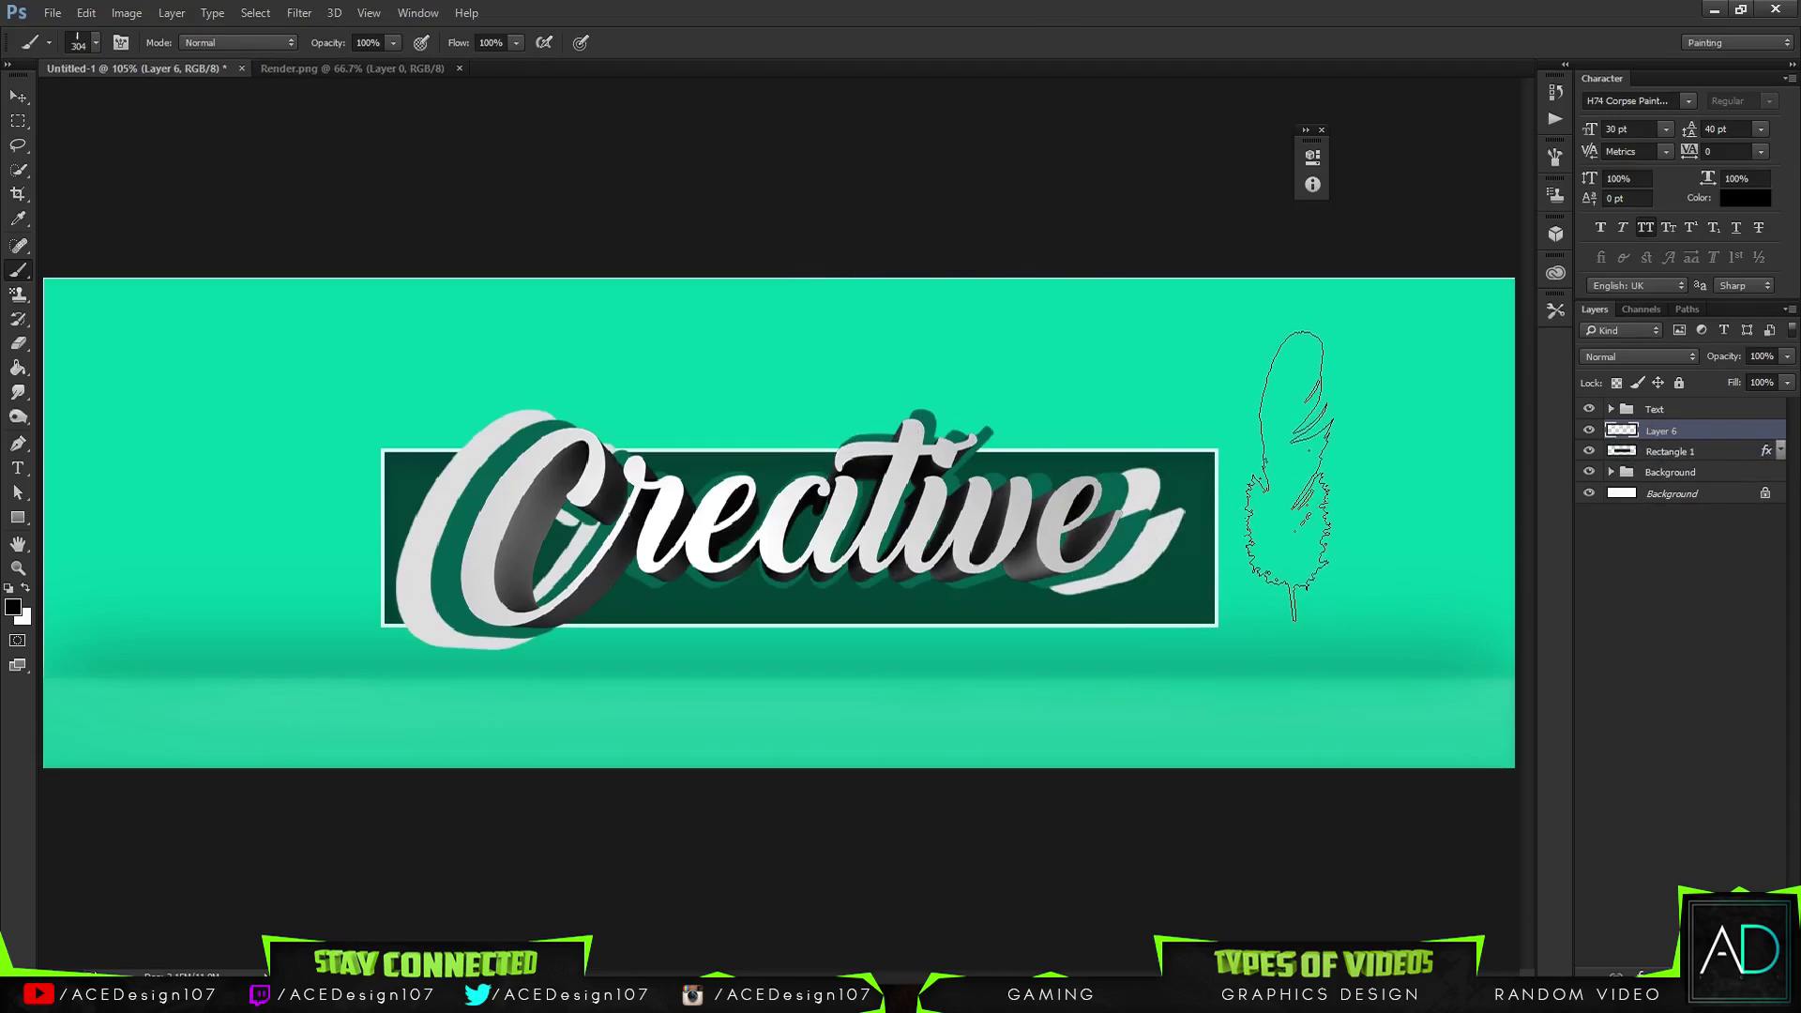
click(1286, 474)
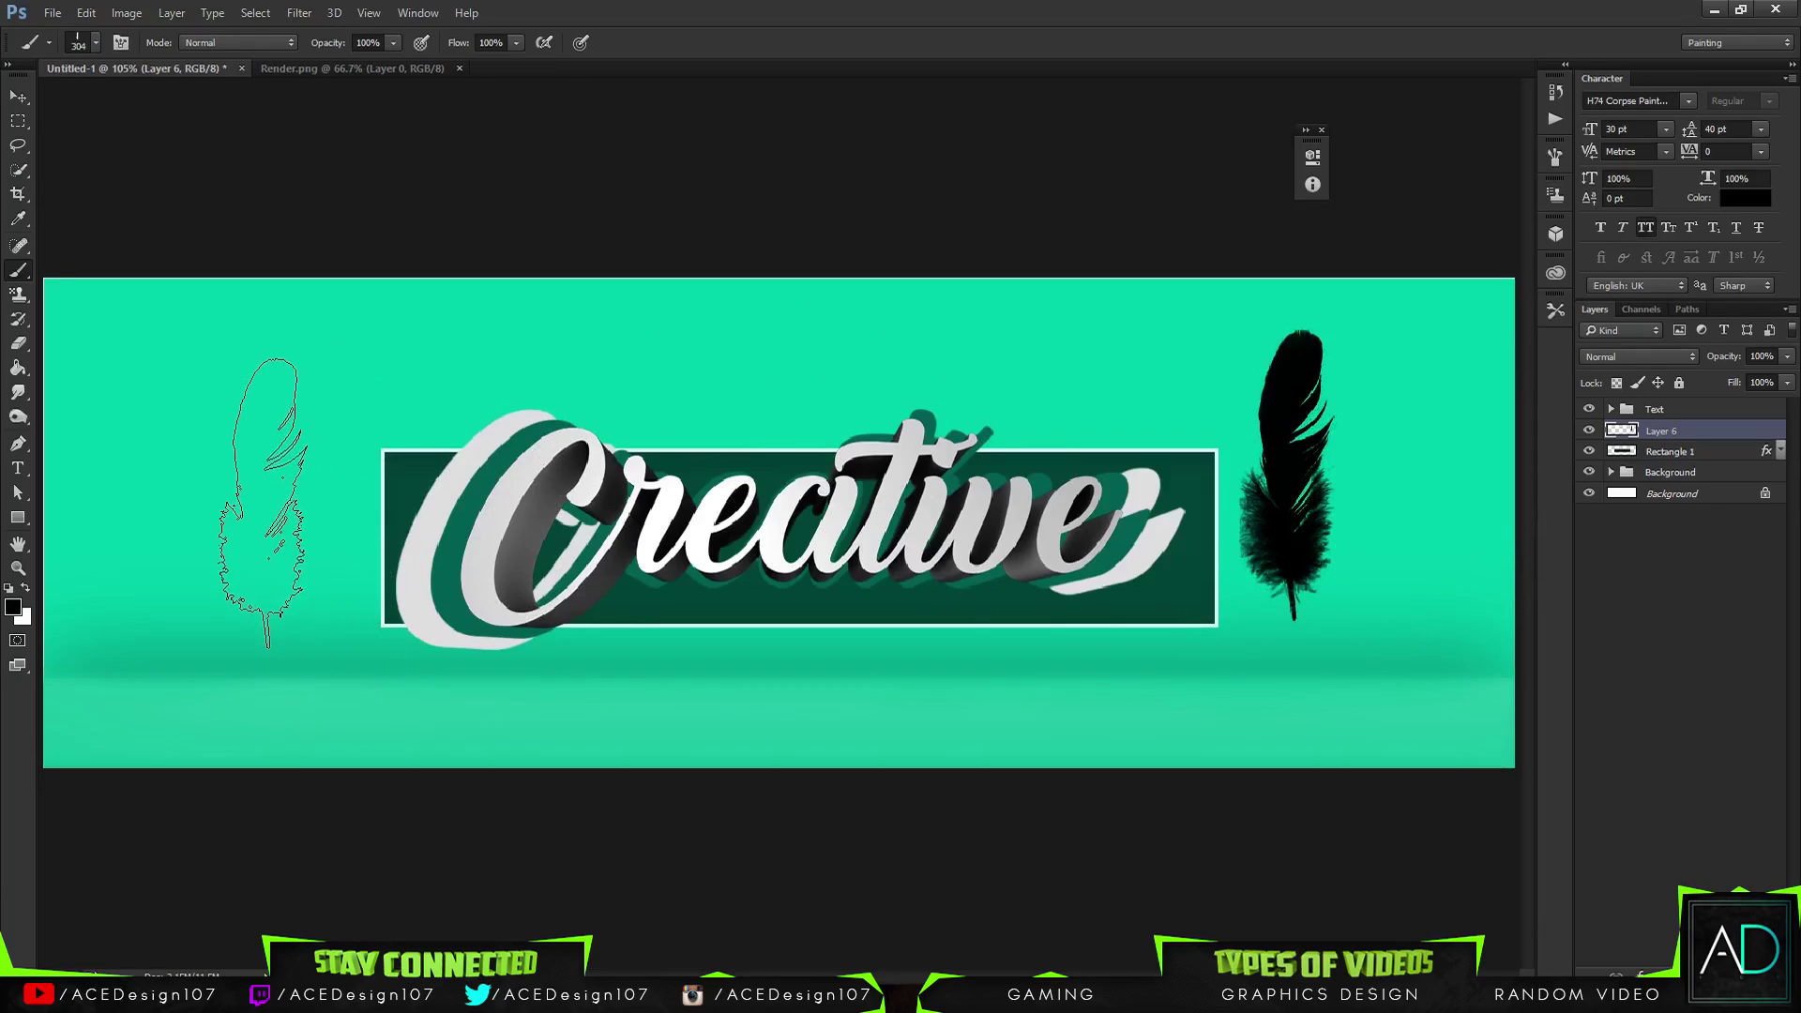
key(ctrl+shift+alt+n)
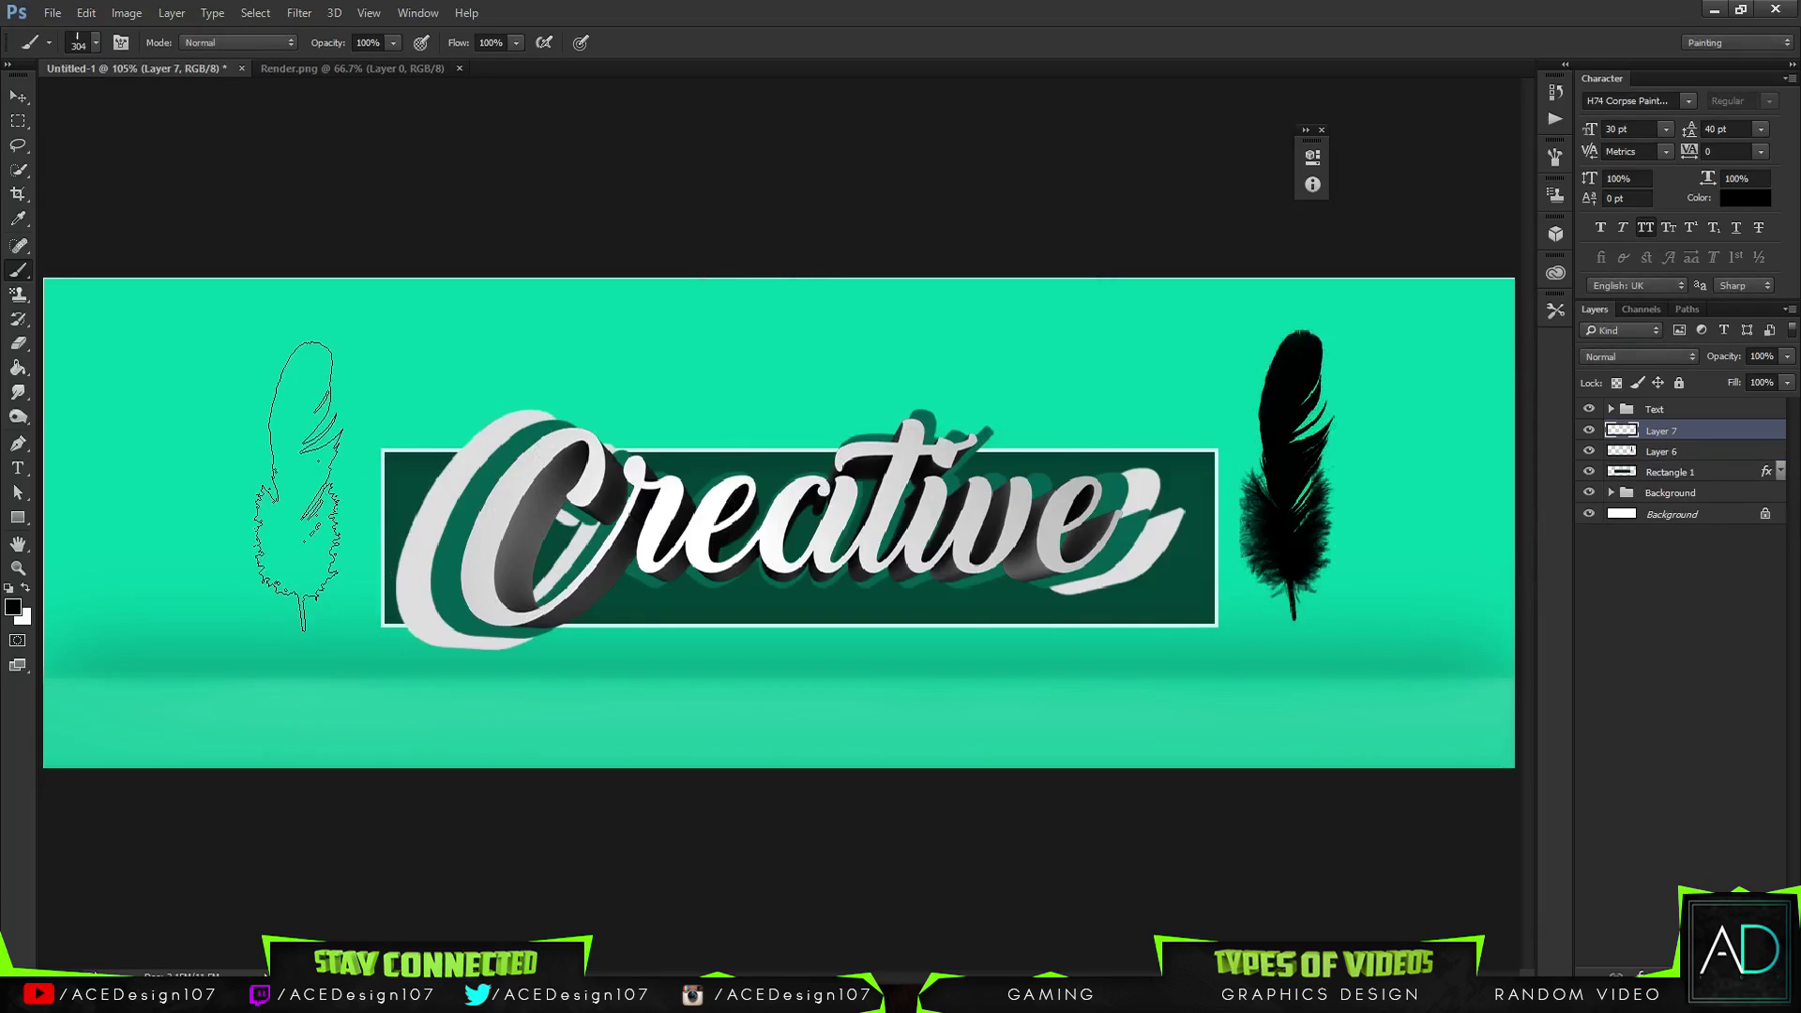
click(298, 486)
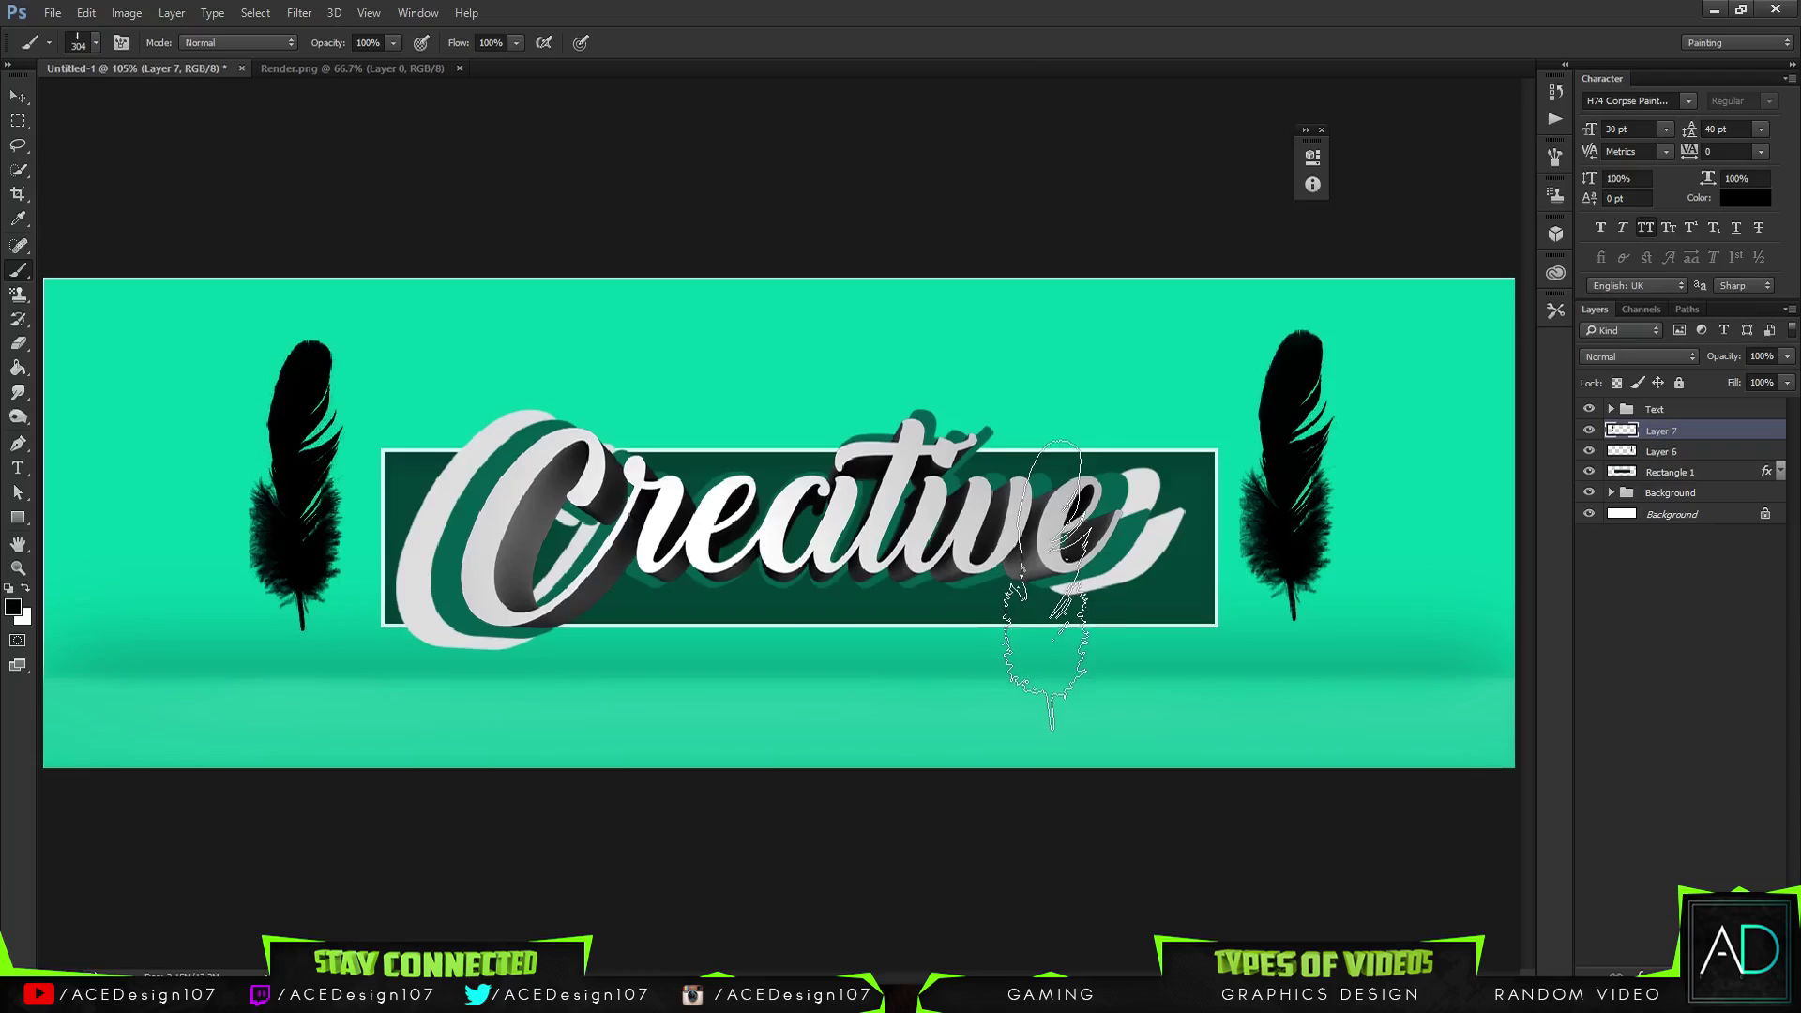
Stamp a third black feather near the canvas's left edge on another new layer, and undo the extra stamp at the top edge
key(ctrl+shift+n)
key(Return)
click(134, 481)
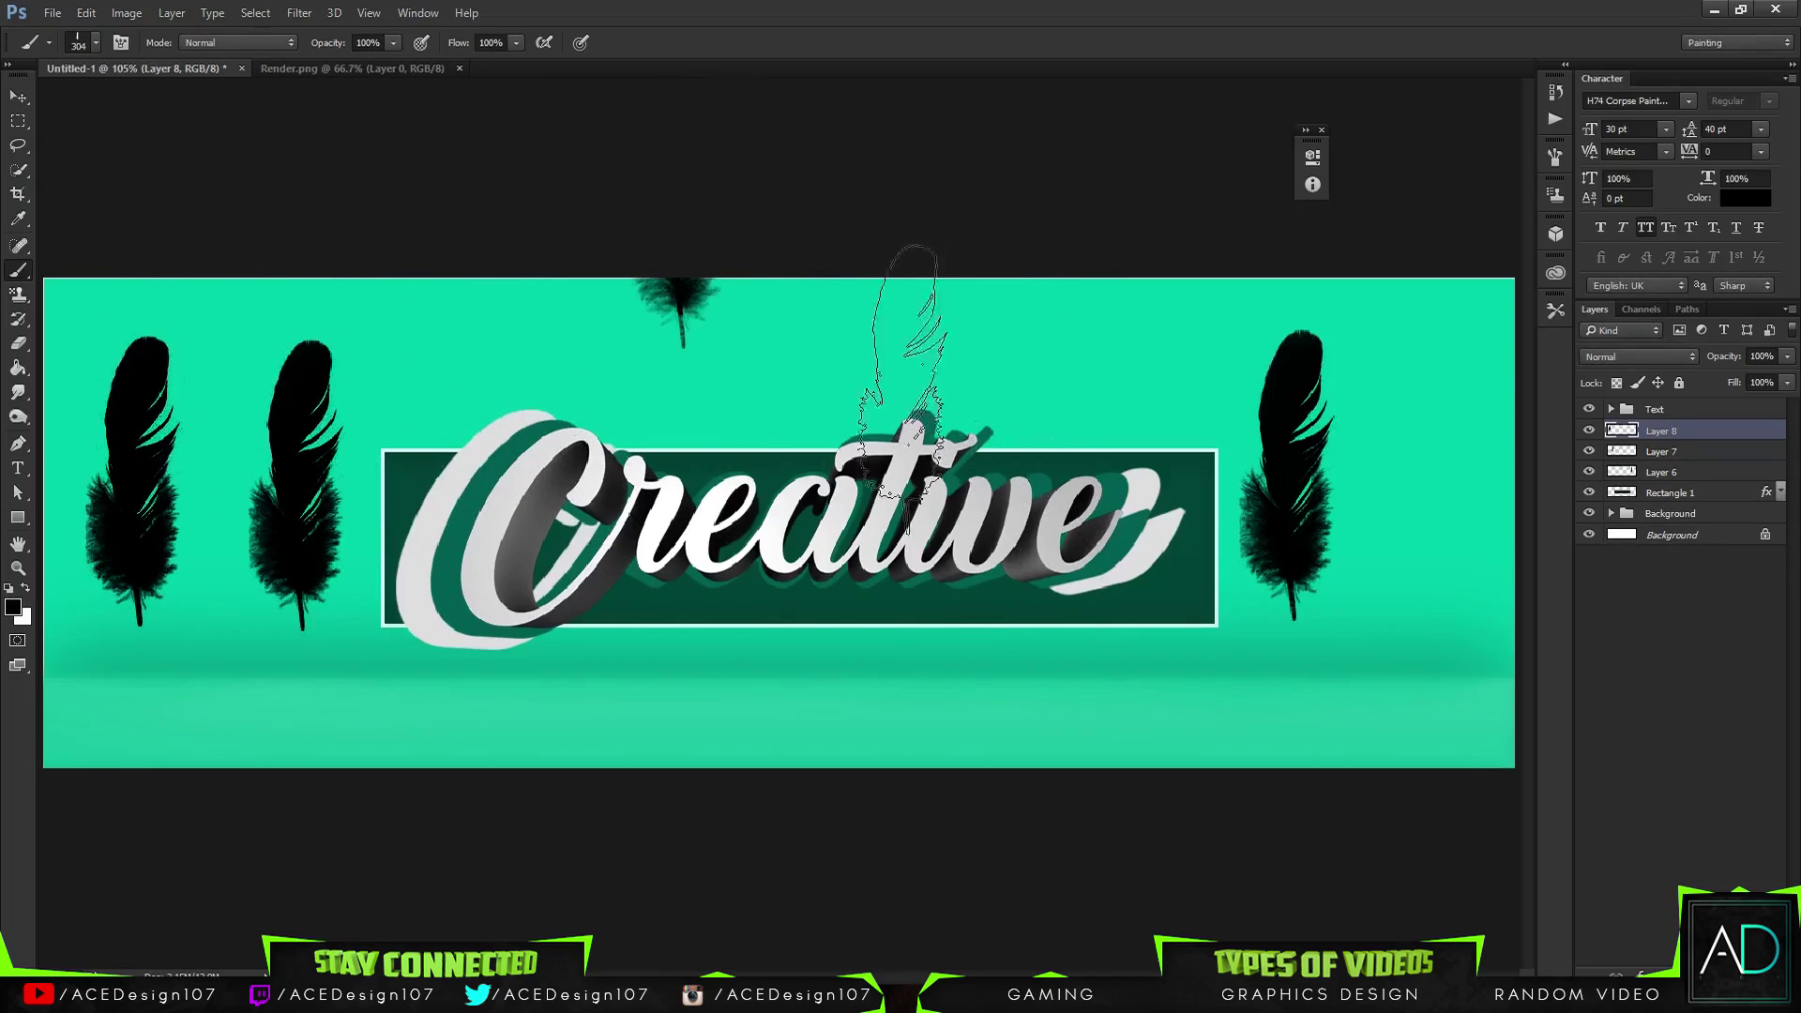
click(742, 486)
key(ctrl+z)
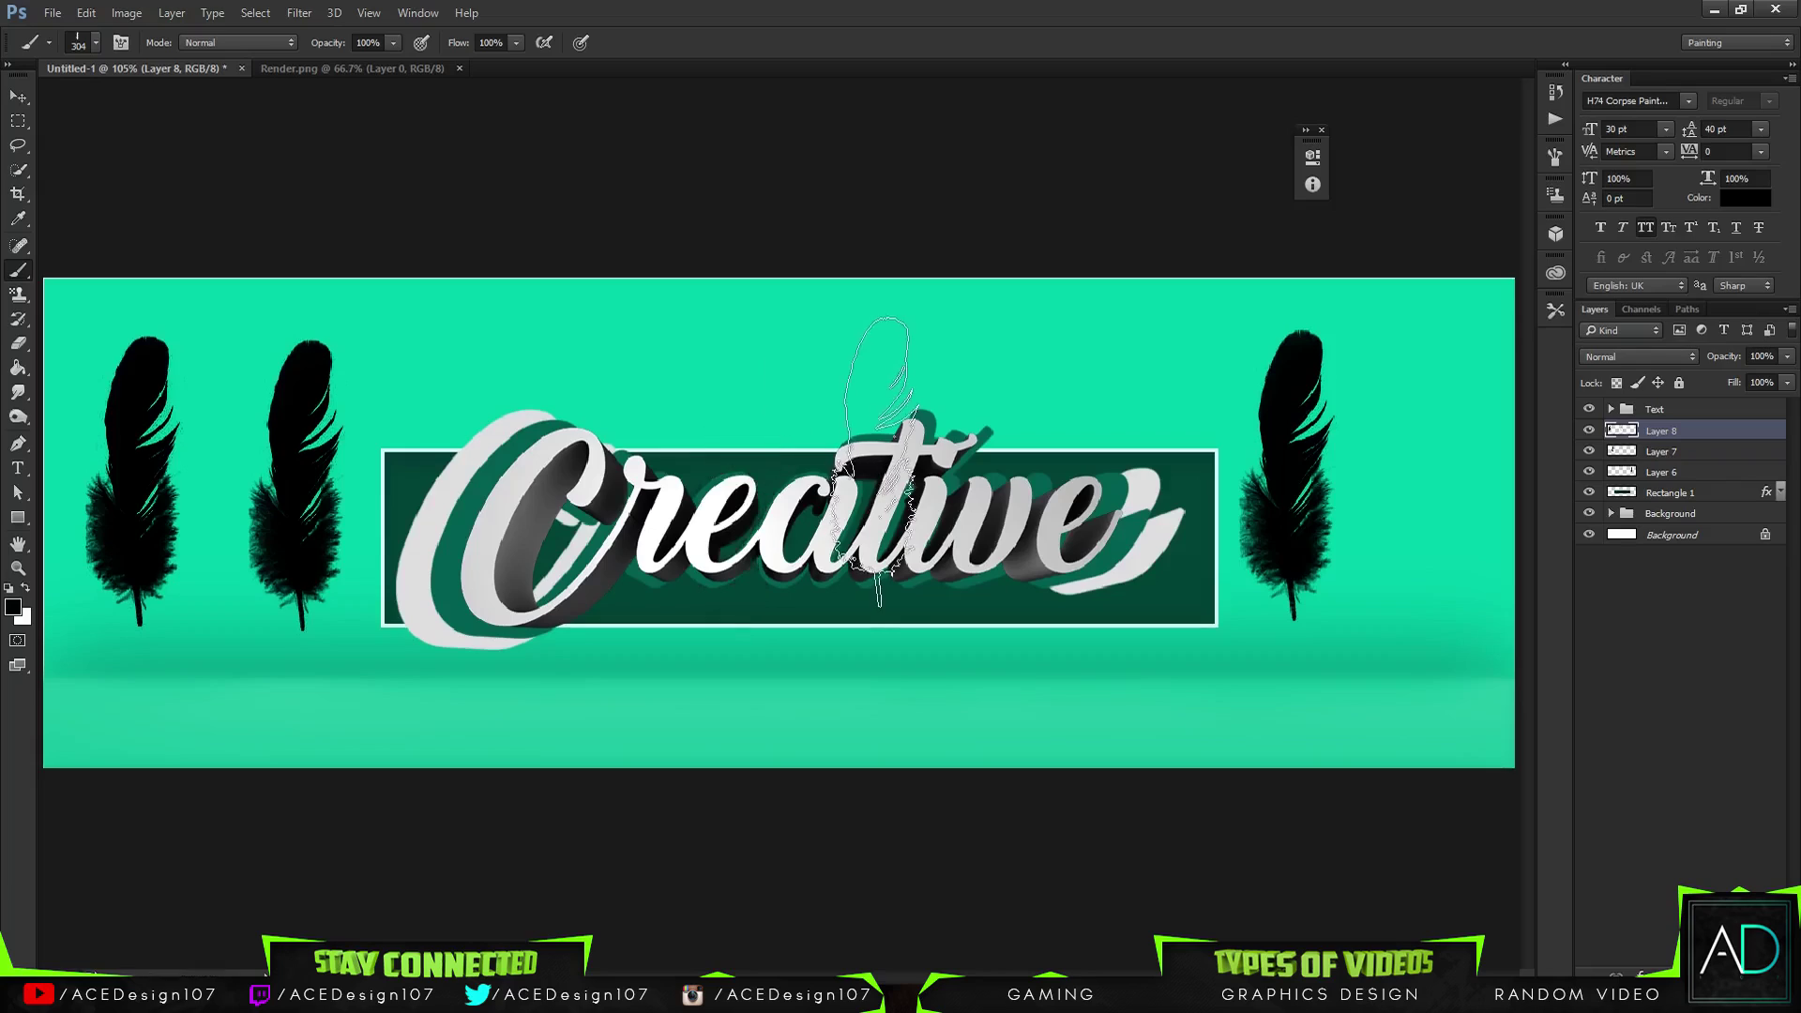
Shrink and tilt the Layer 6 feather to the right, placing it behind the end of the Creative lettering
click(873, 461)
key(ctrl+z)
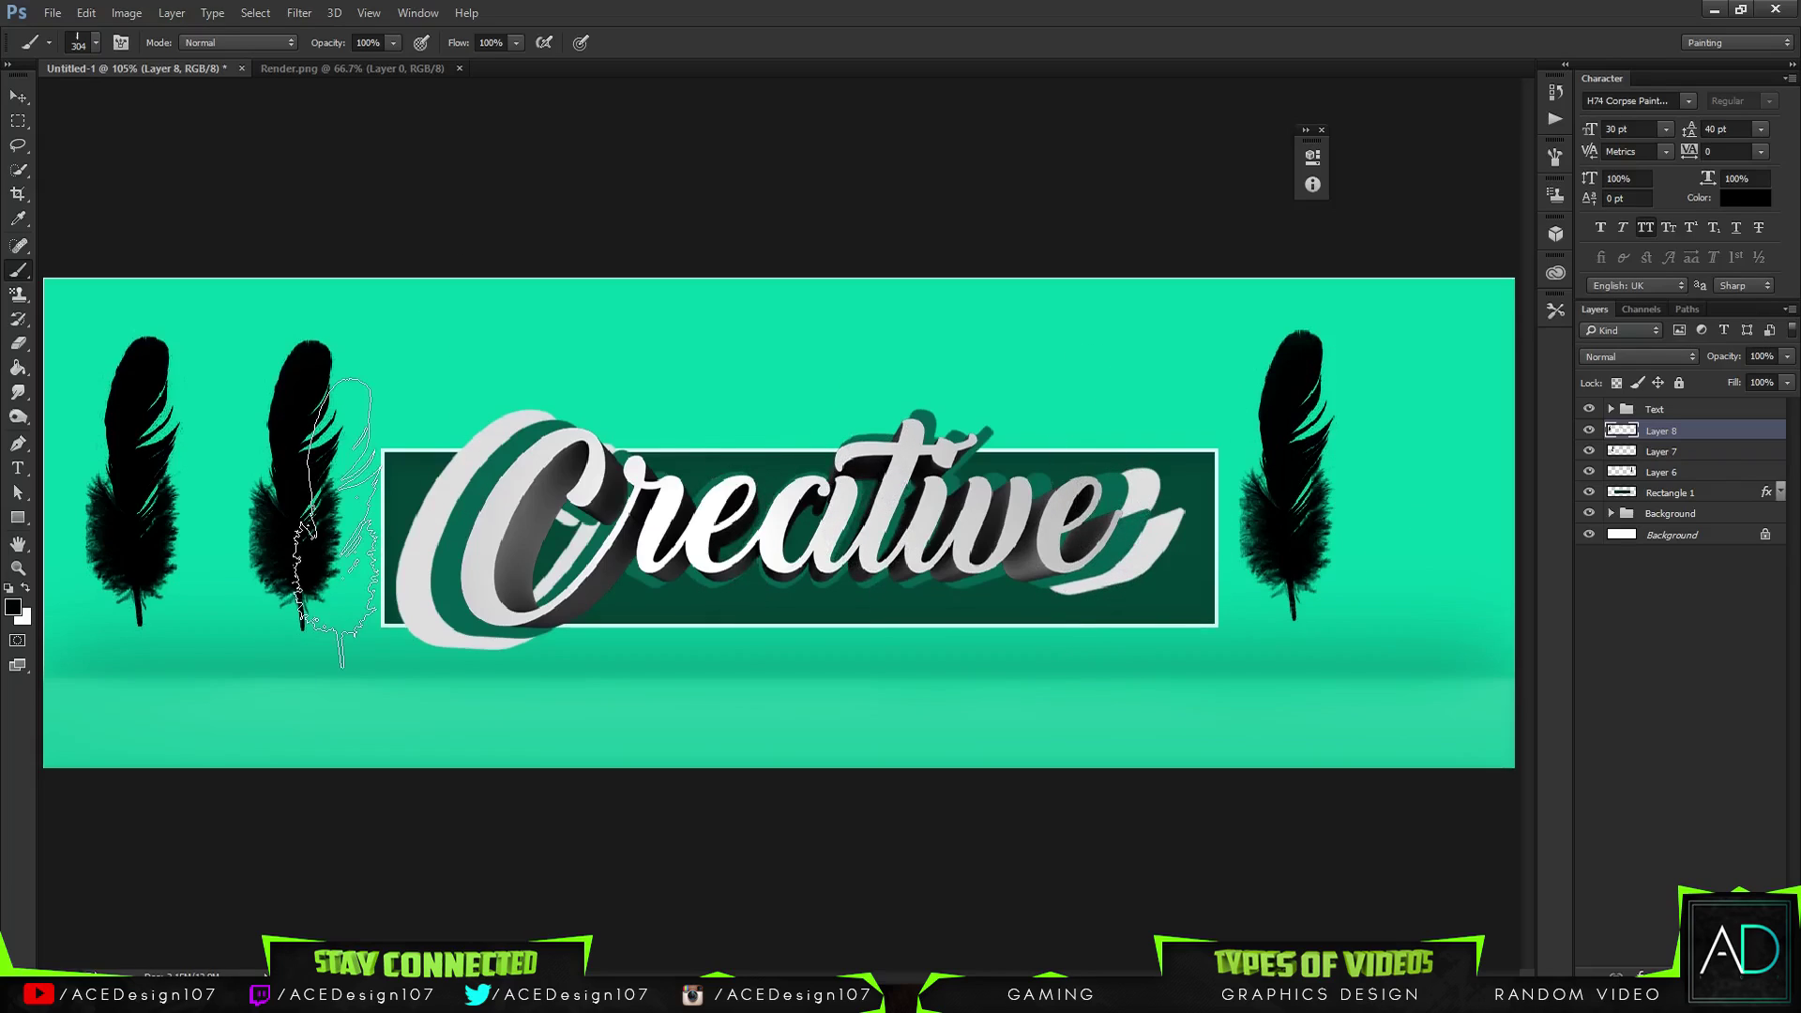
click(1693, 453)
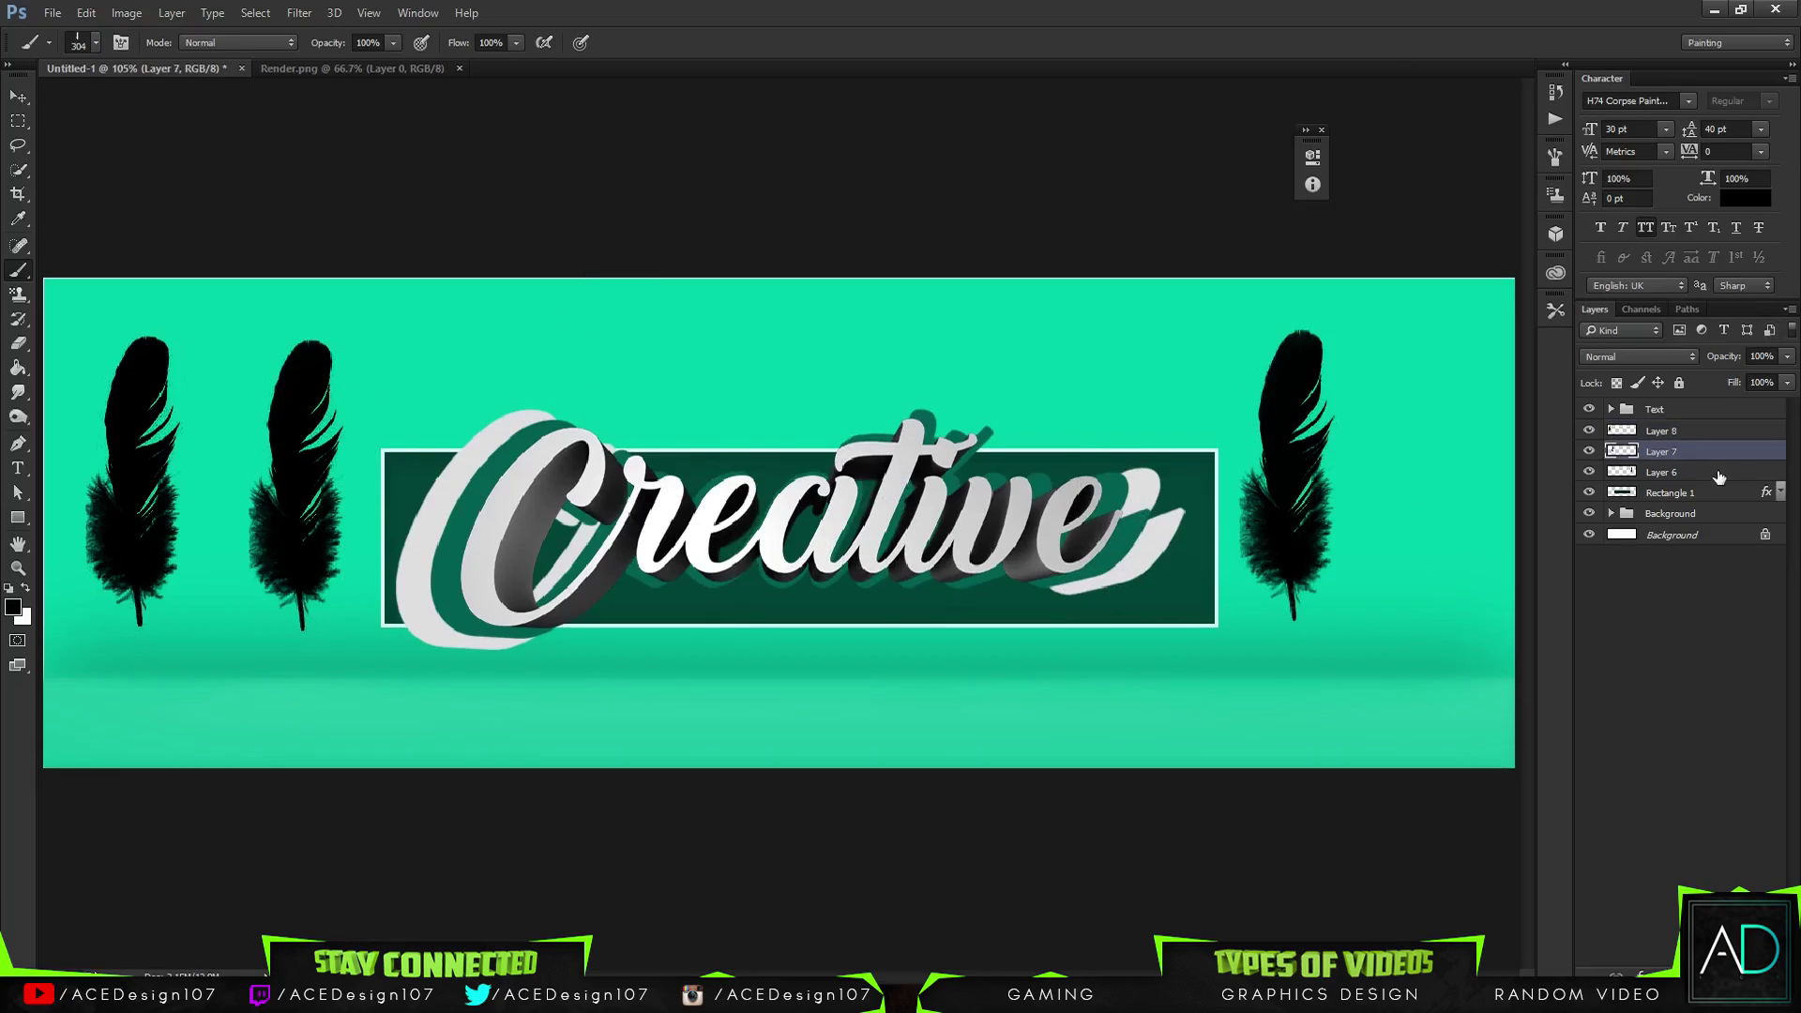
click(1716, 474)
key(ctrl+t)
drag(1383, 304, 1202, 426)
key(Return)
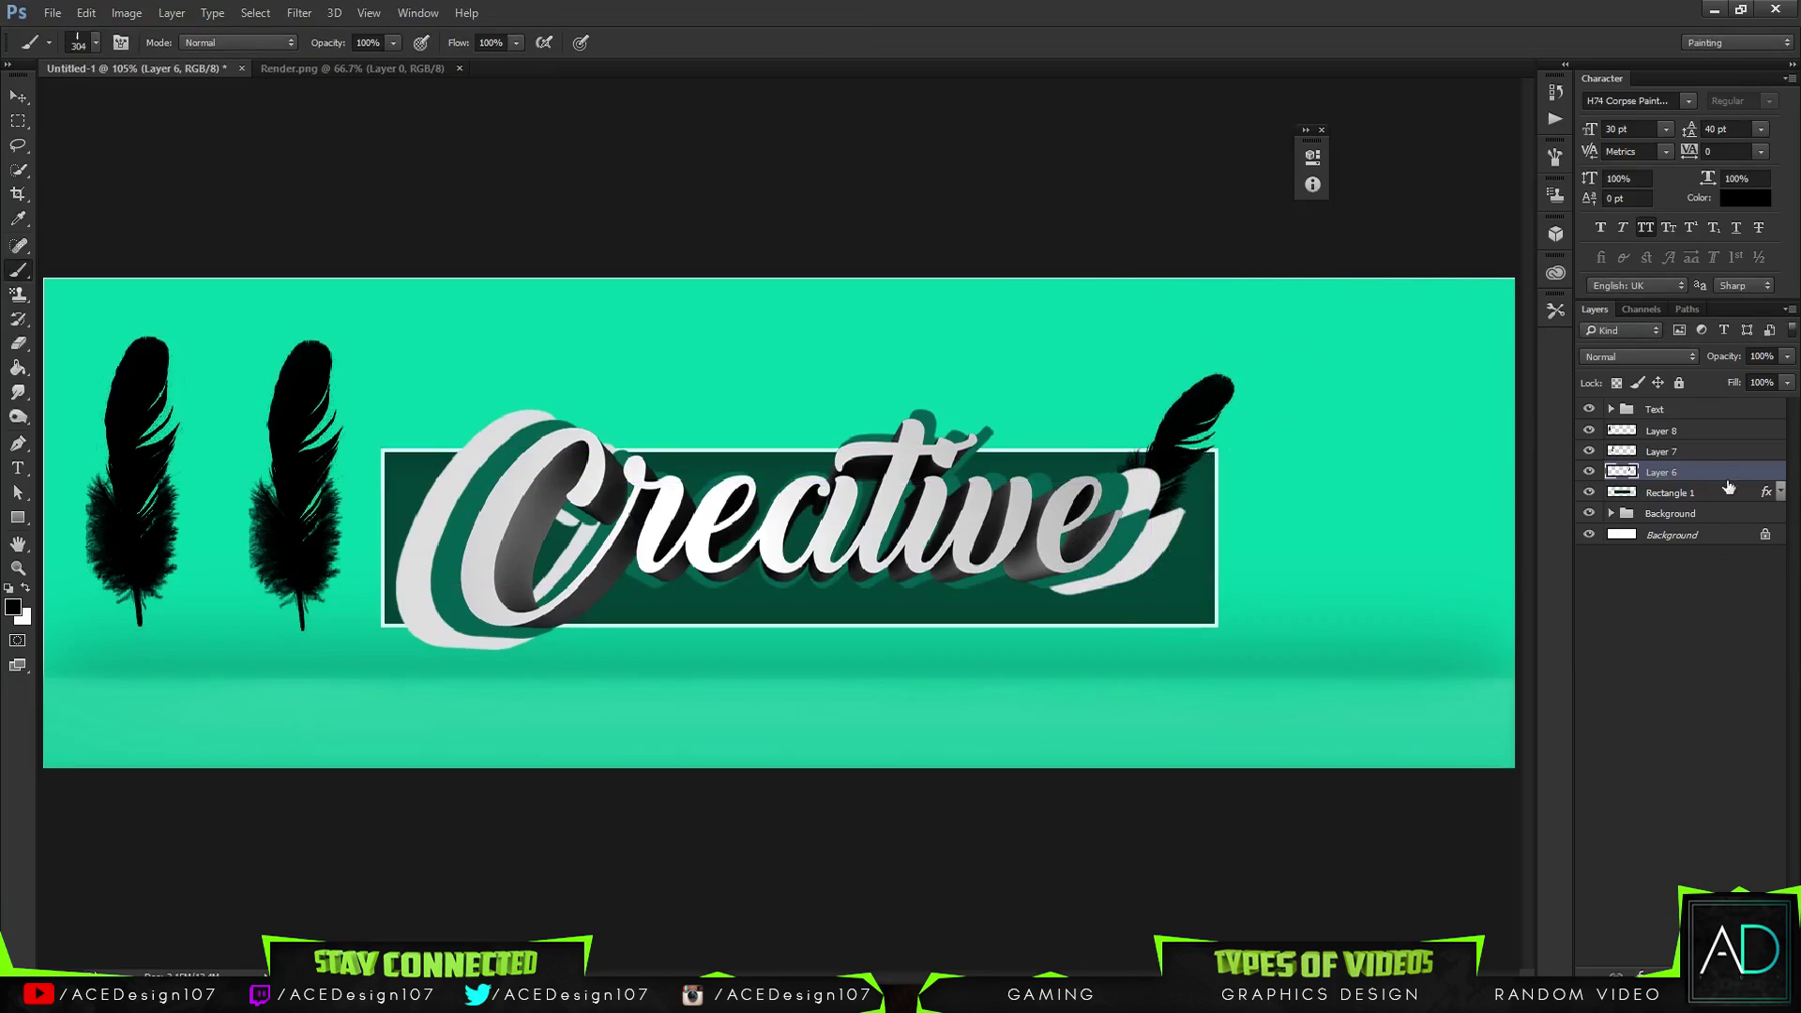
Add a Color Overlay in light grey #dedede at 100% opacity to the Layer 6 feather
right_click(1709, 474)
click(1505, 145)
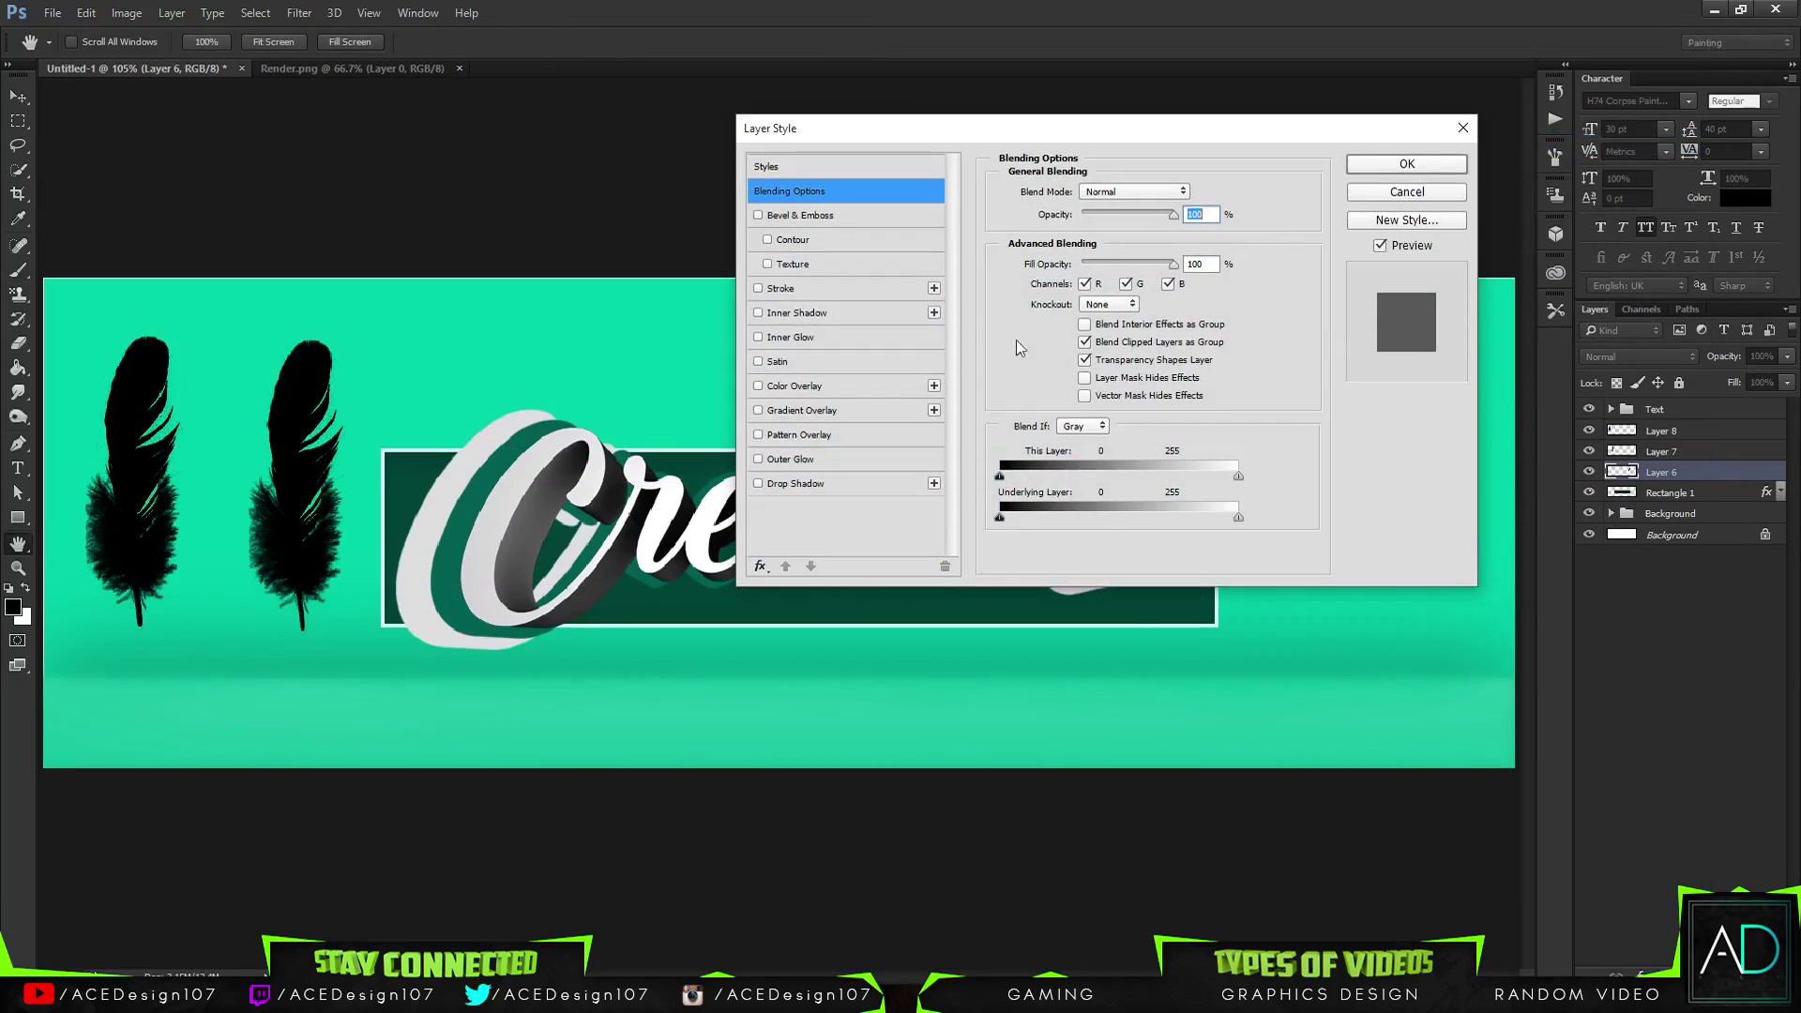
click(810, 389)
drag(1092, 128, 432, 88)
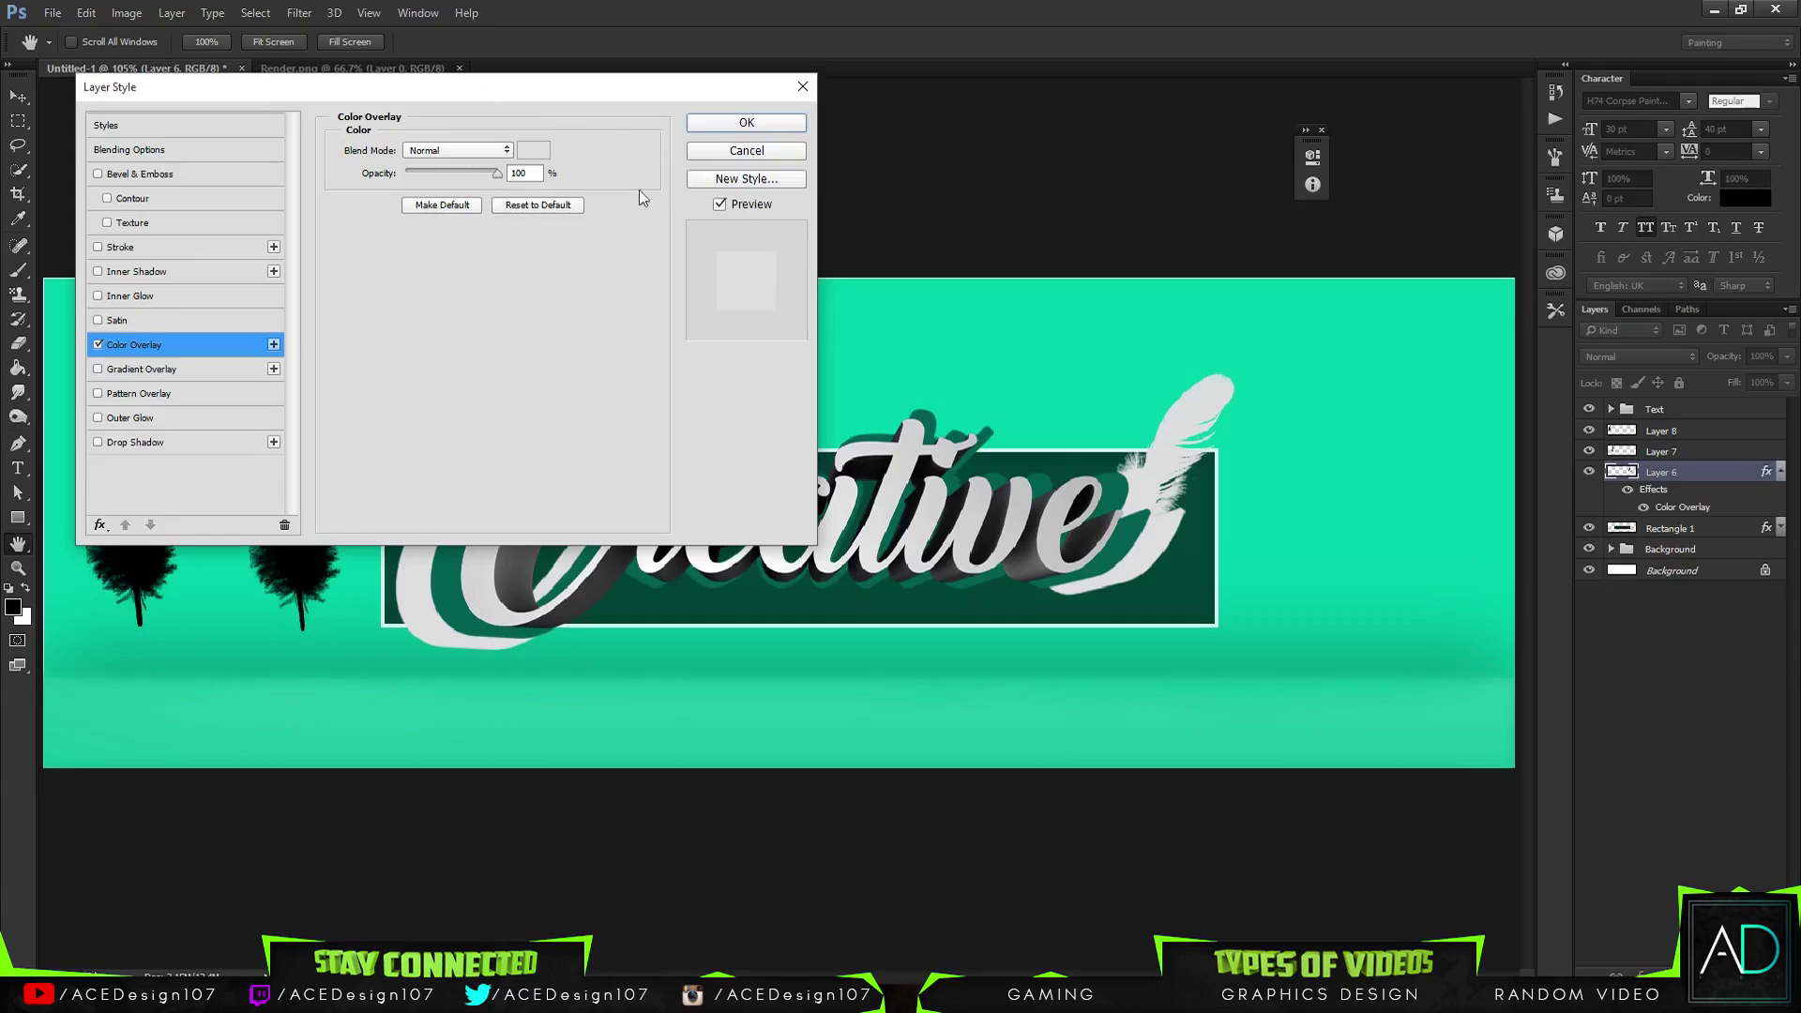
click(531, 151)
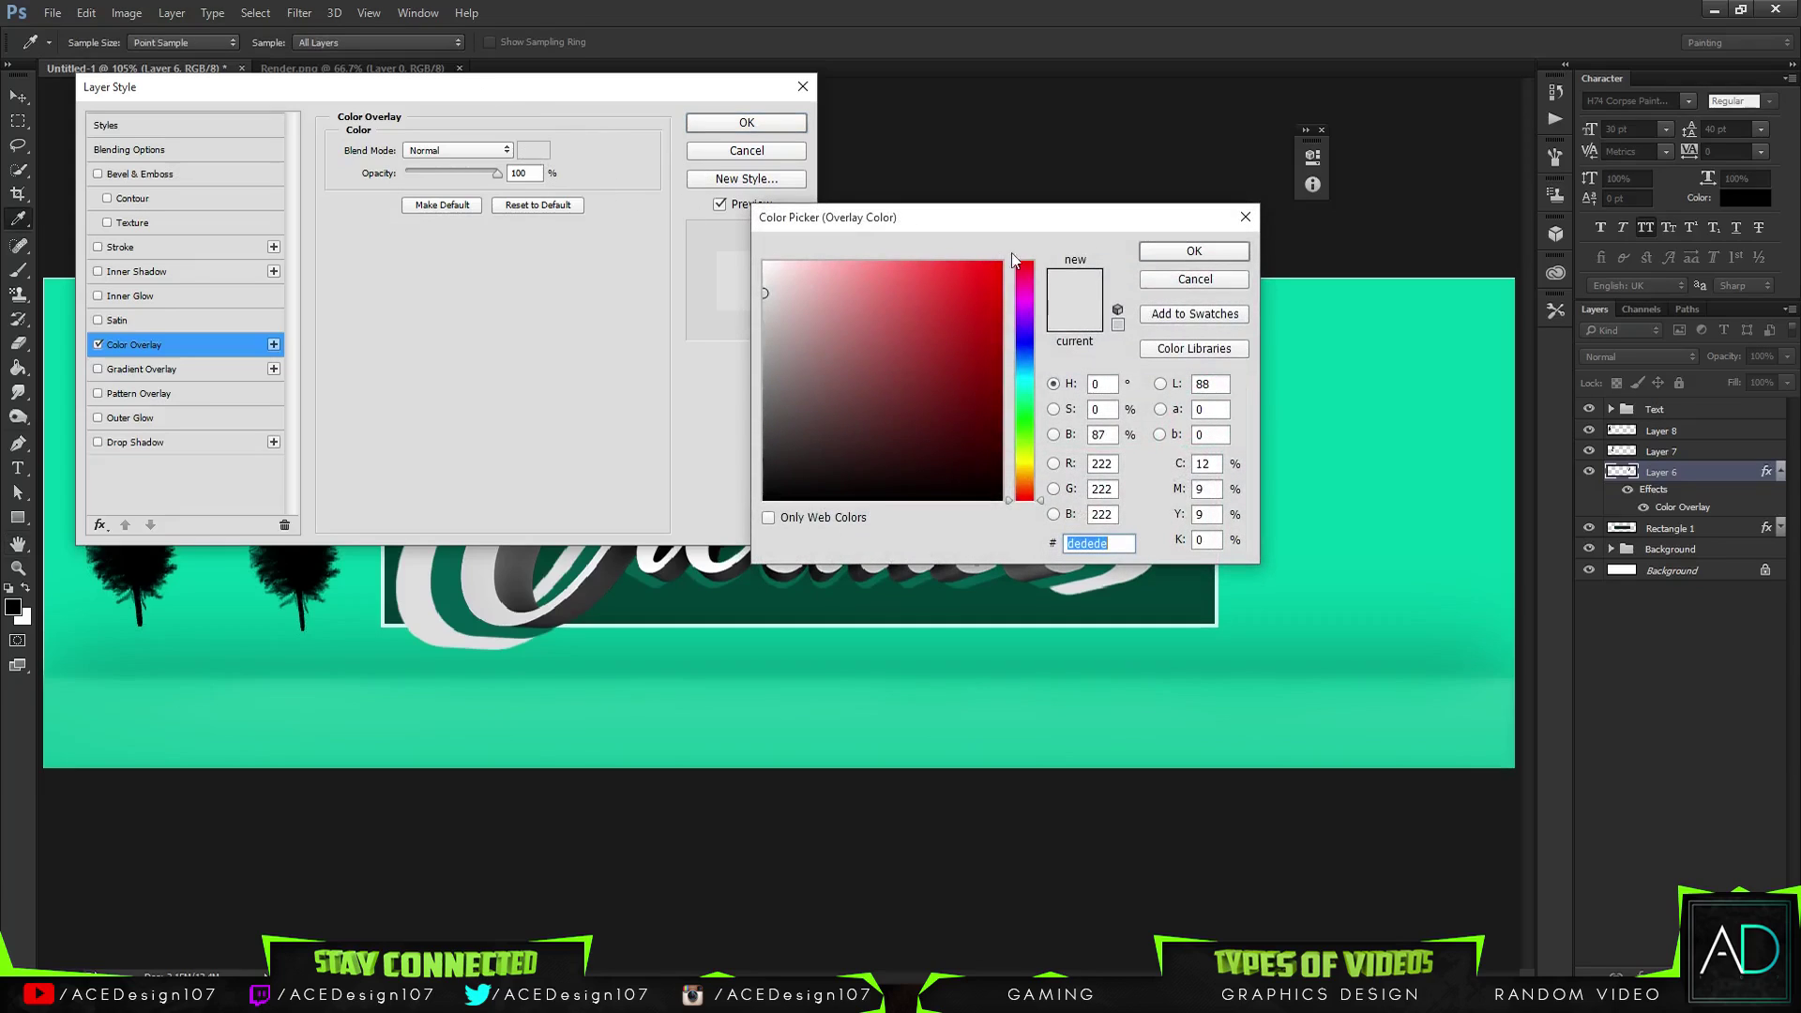
drag(947, 217, 490, 167)
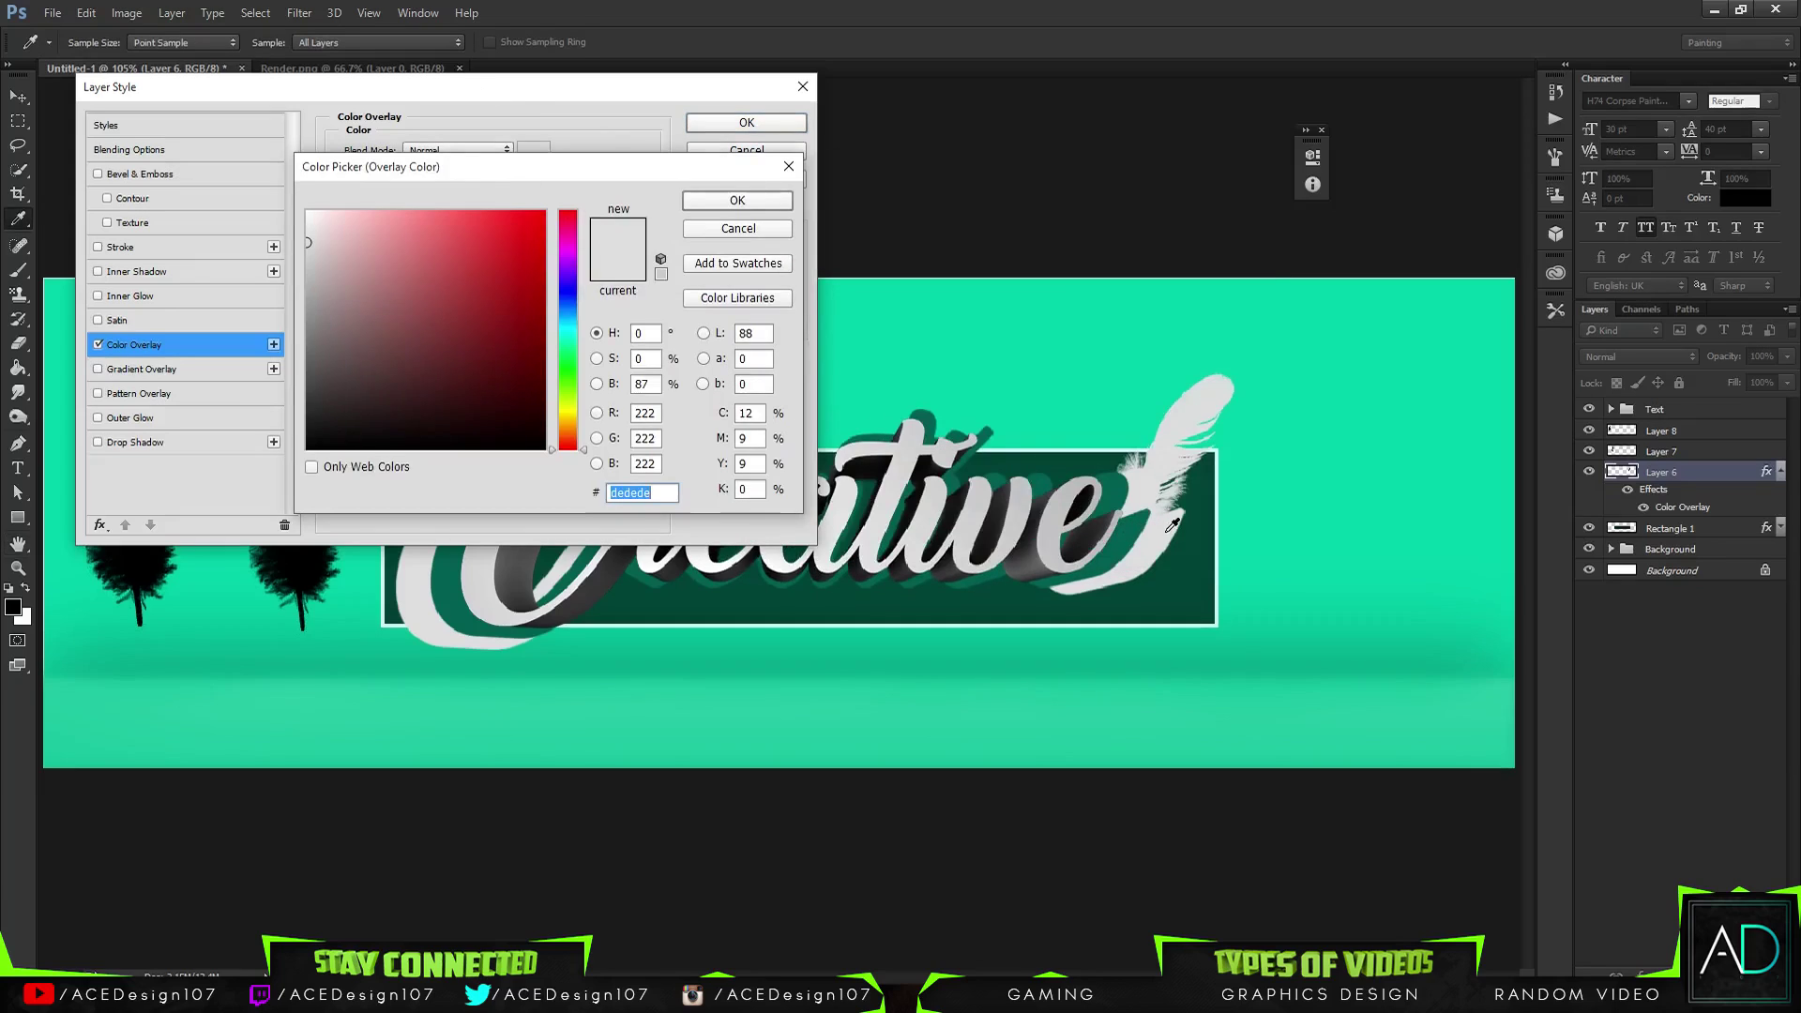
click(713, 203)
click(747, 124)
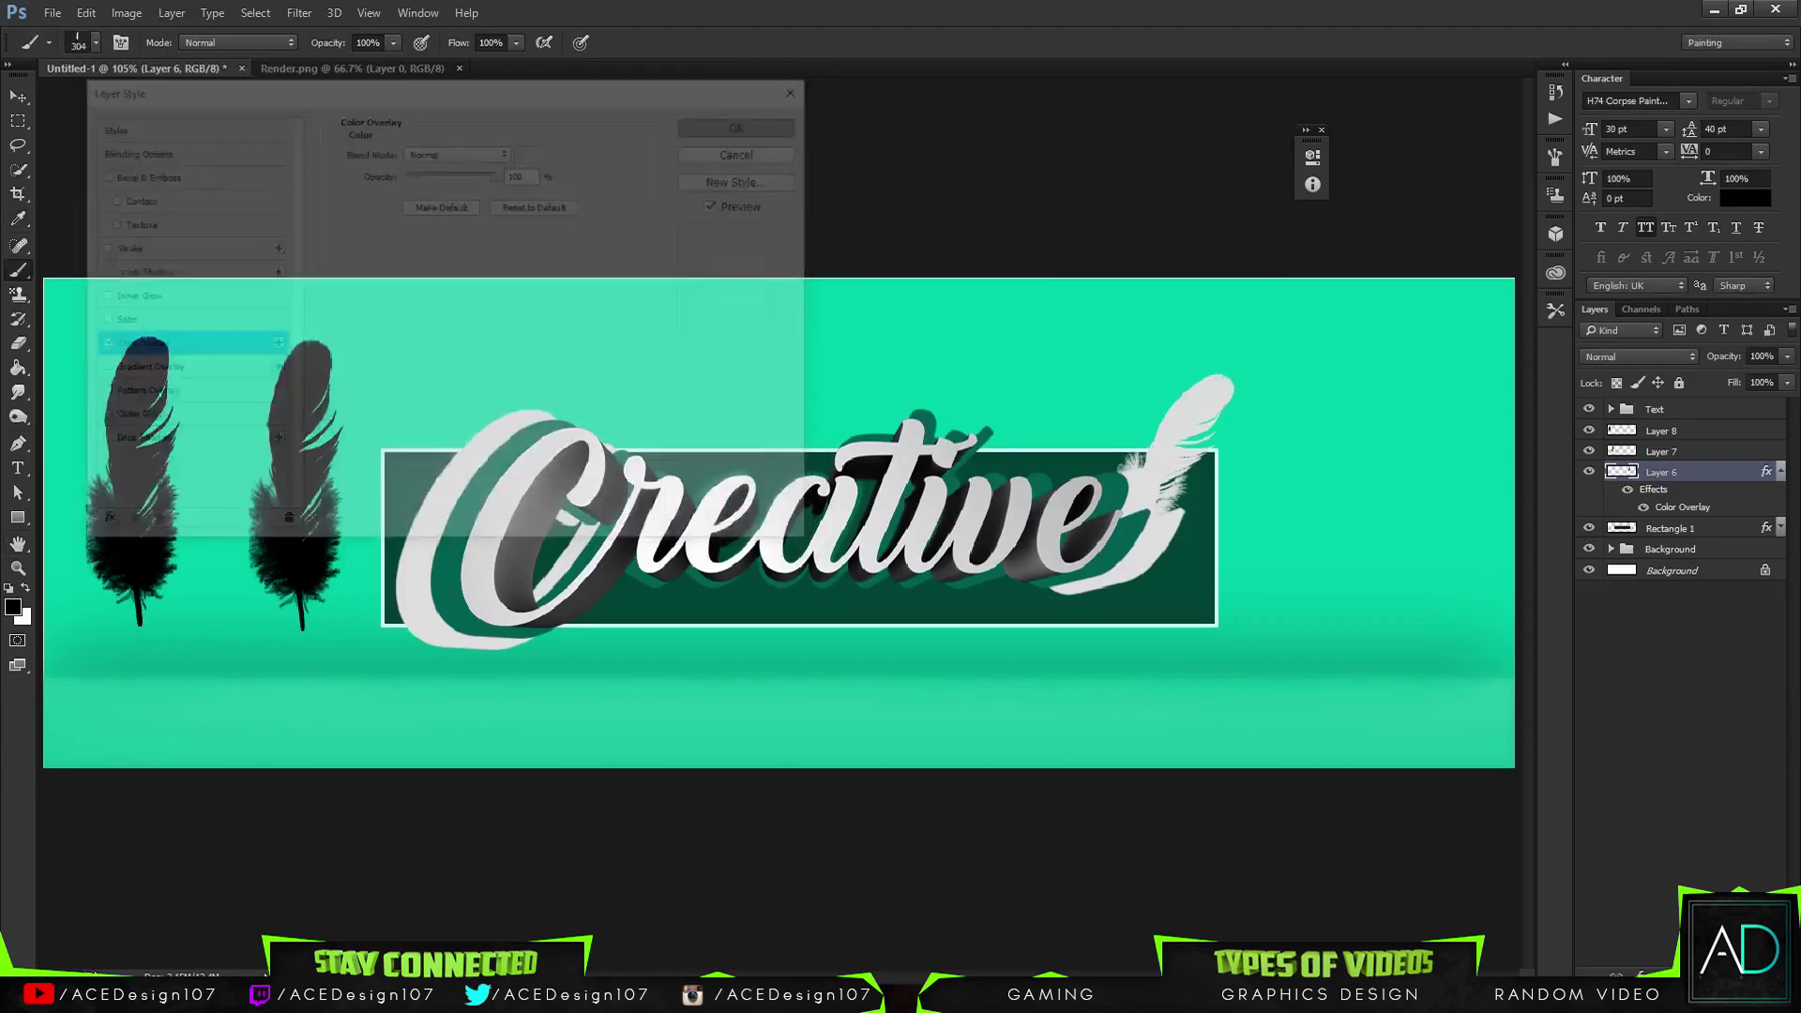
Scale the Layer 6 feather to about 96% and shift it slightly down against the lettering's end
key(ctrl+t)
mouse_move(1240, 366)
mouse_down()
mouse_move(1169, 433)
mouse_move(1244, 349)
mouse_up()
drag(1201, 422, 1195, 441)
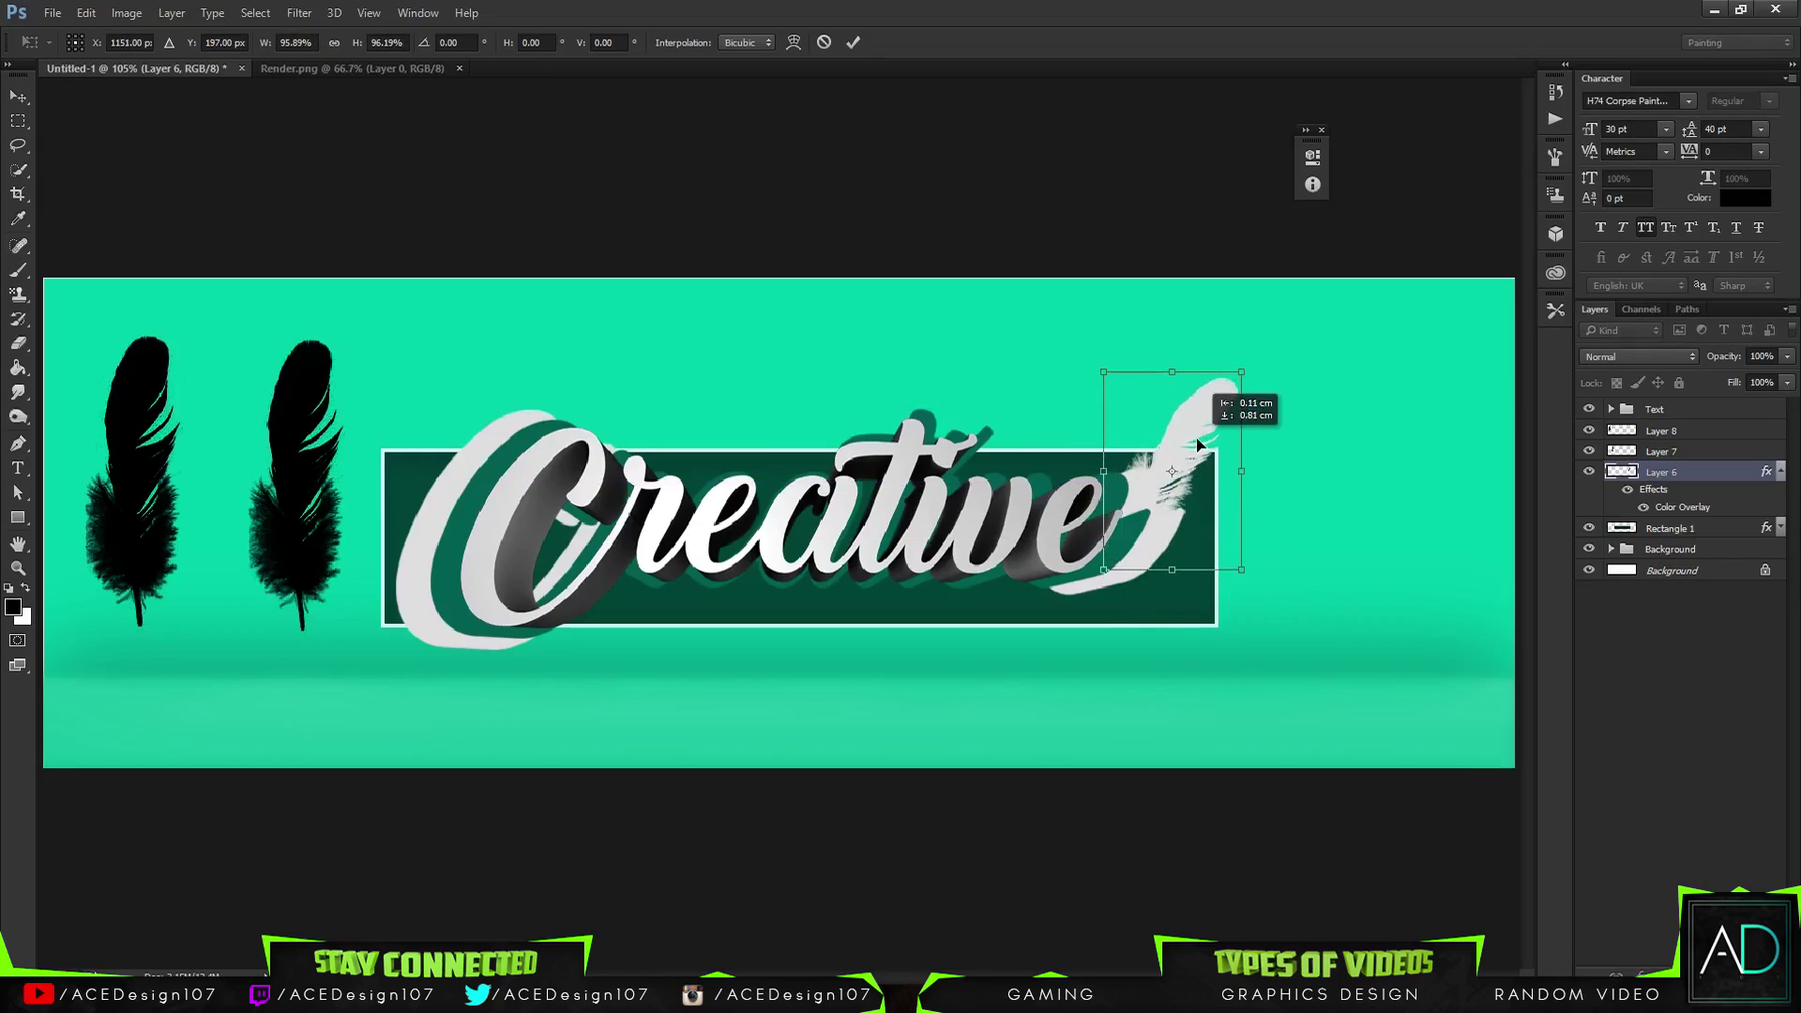
key(Return)
key(b)
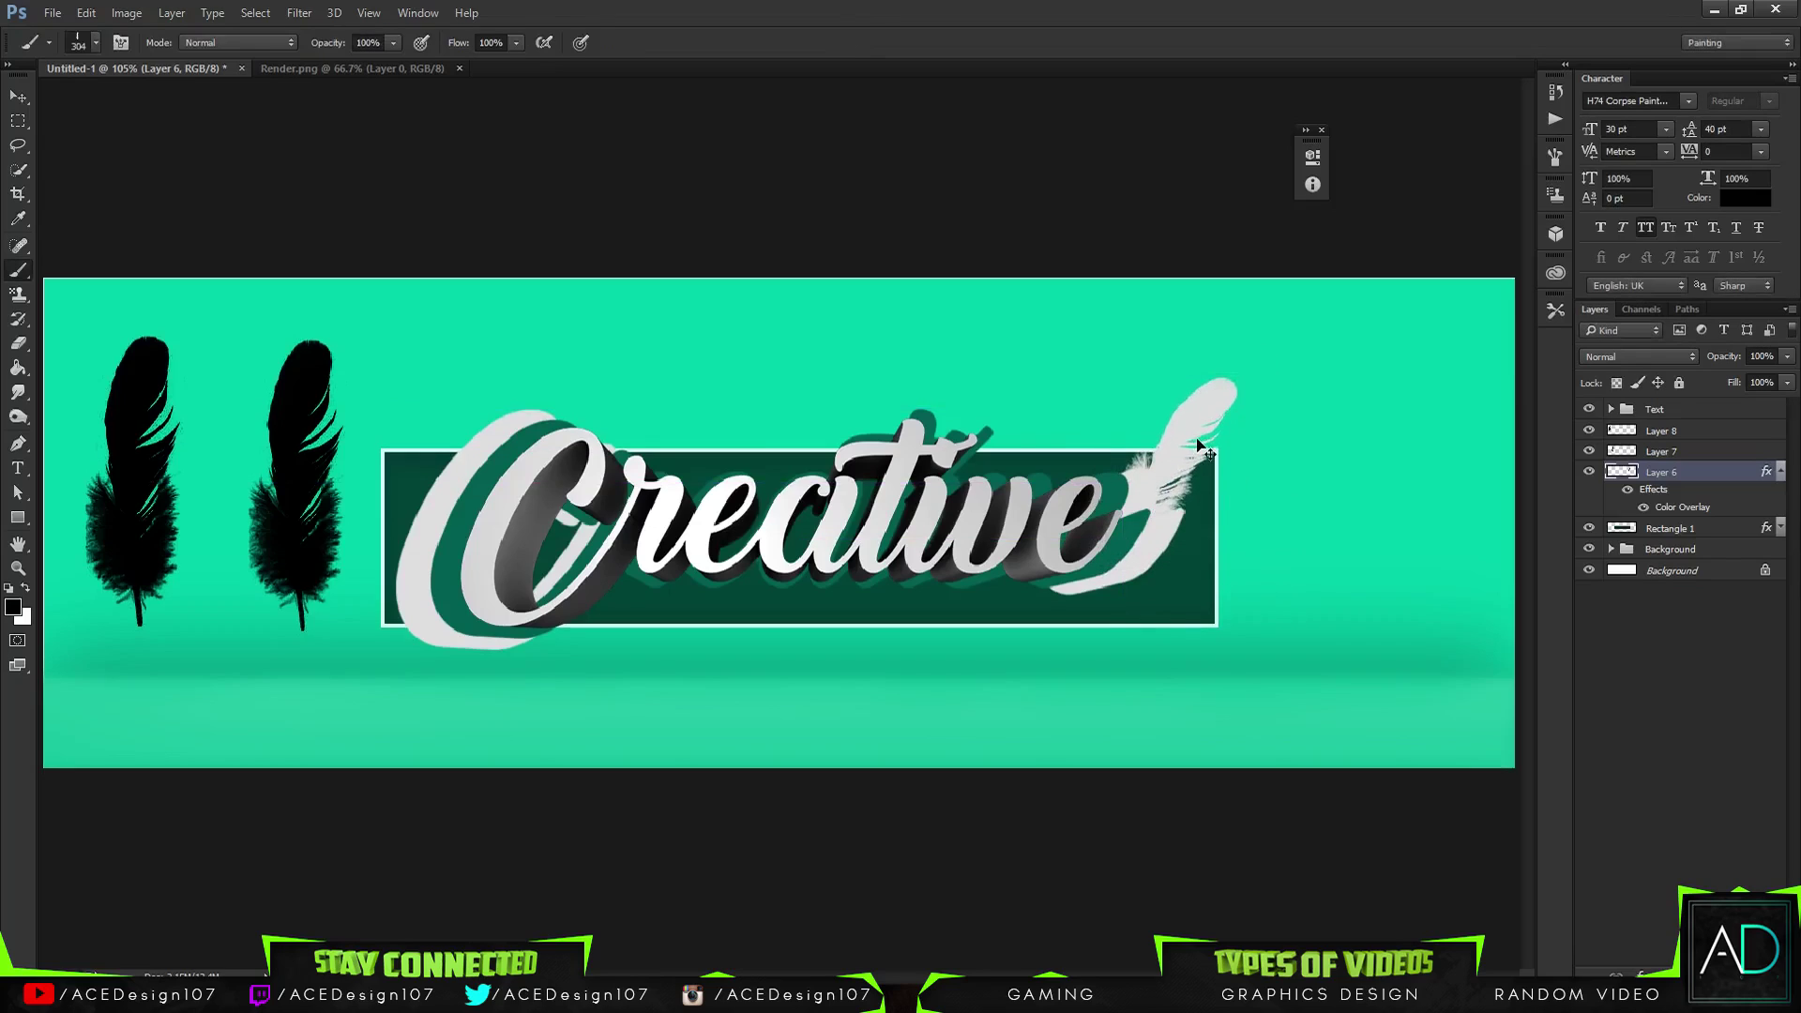
Copy Layer 6's layer style and paste it onto Layer 7 and Layer 8
right_click(1682, 474)
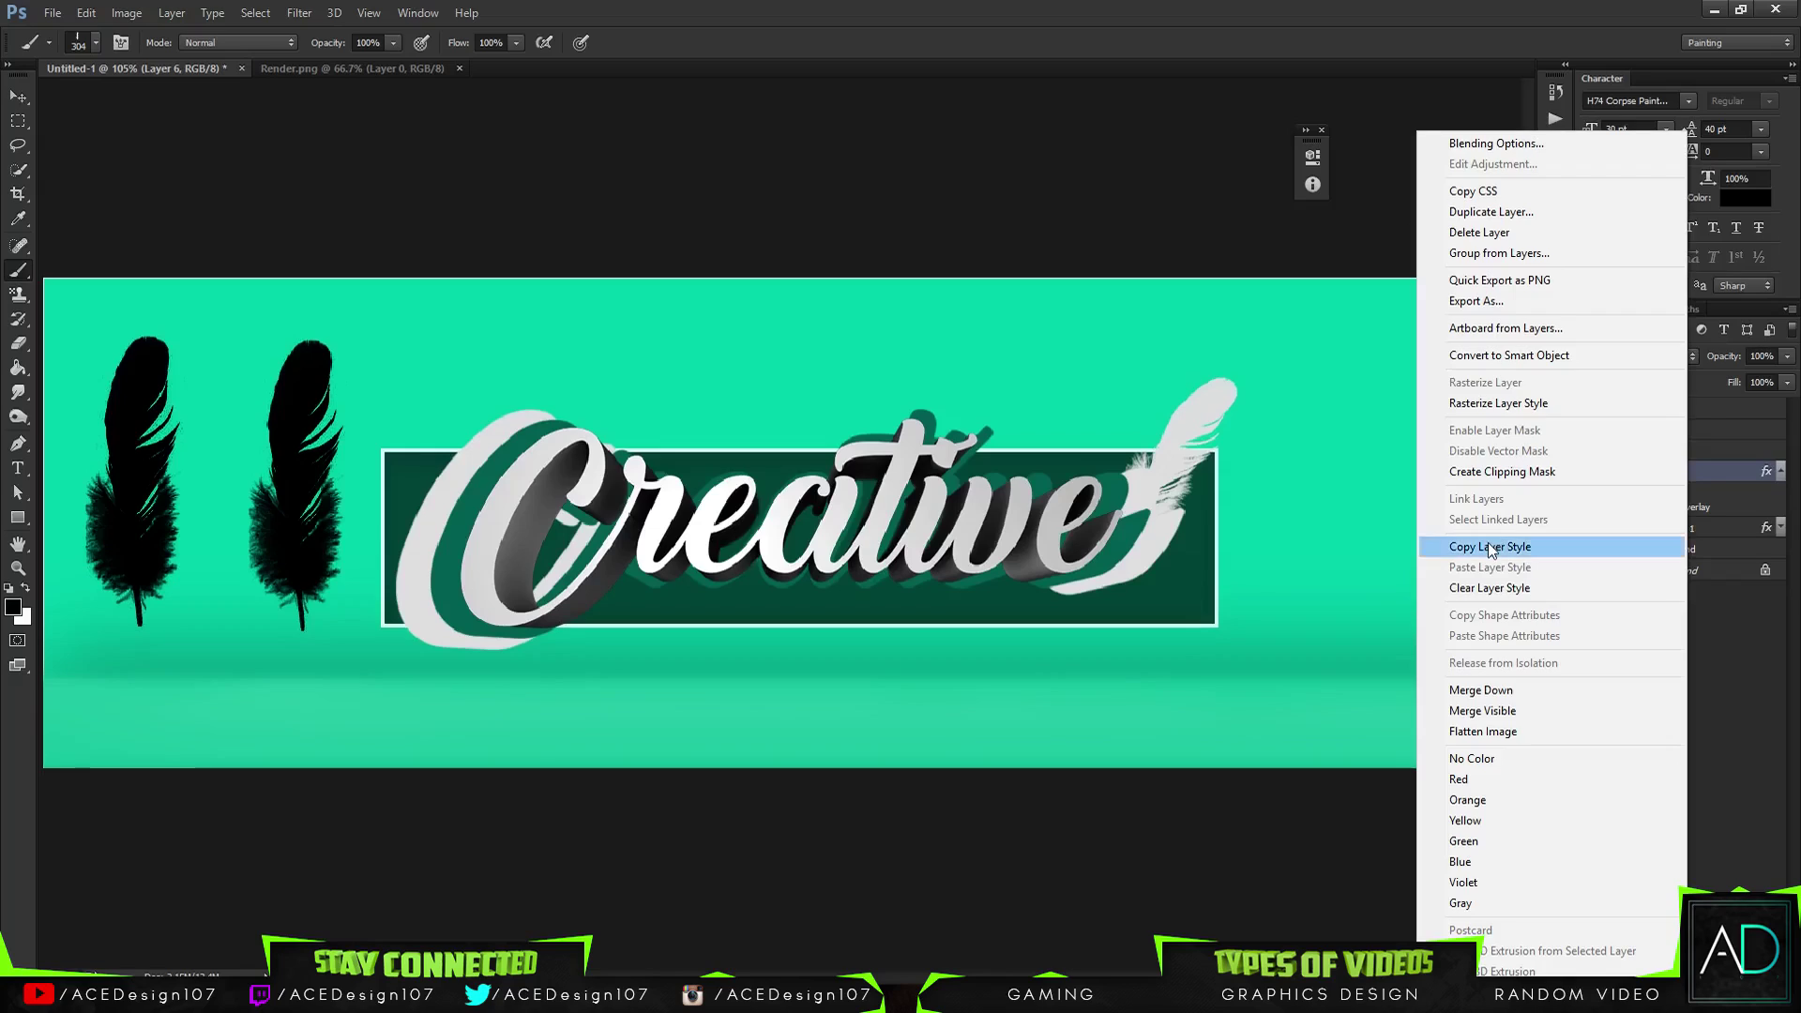
click(1492, 549)
click(1736, 450)
shift+click(1736, 429)
right_click(1694, 440)
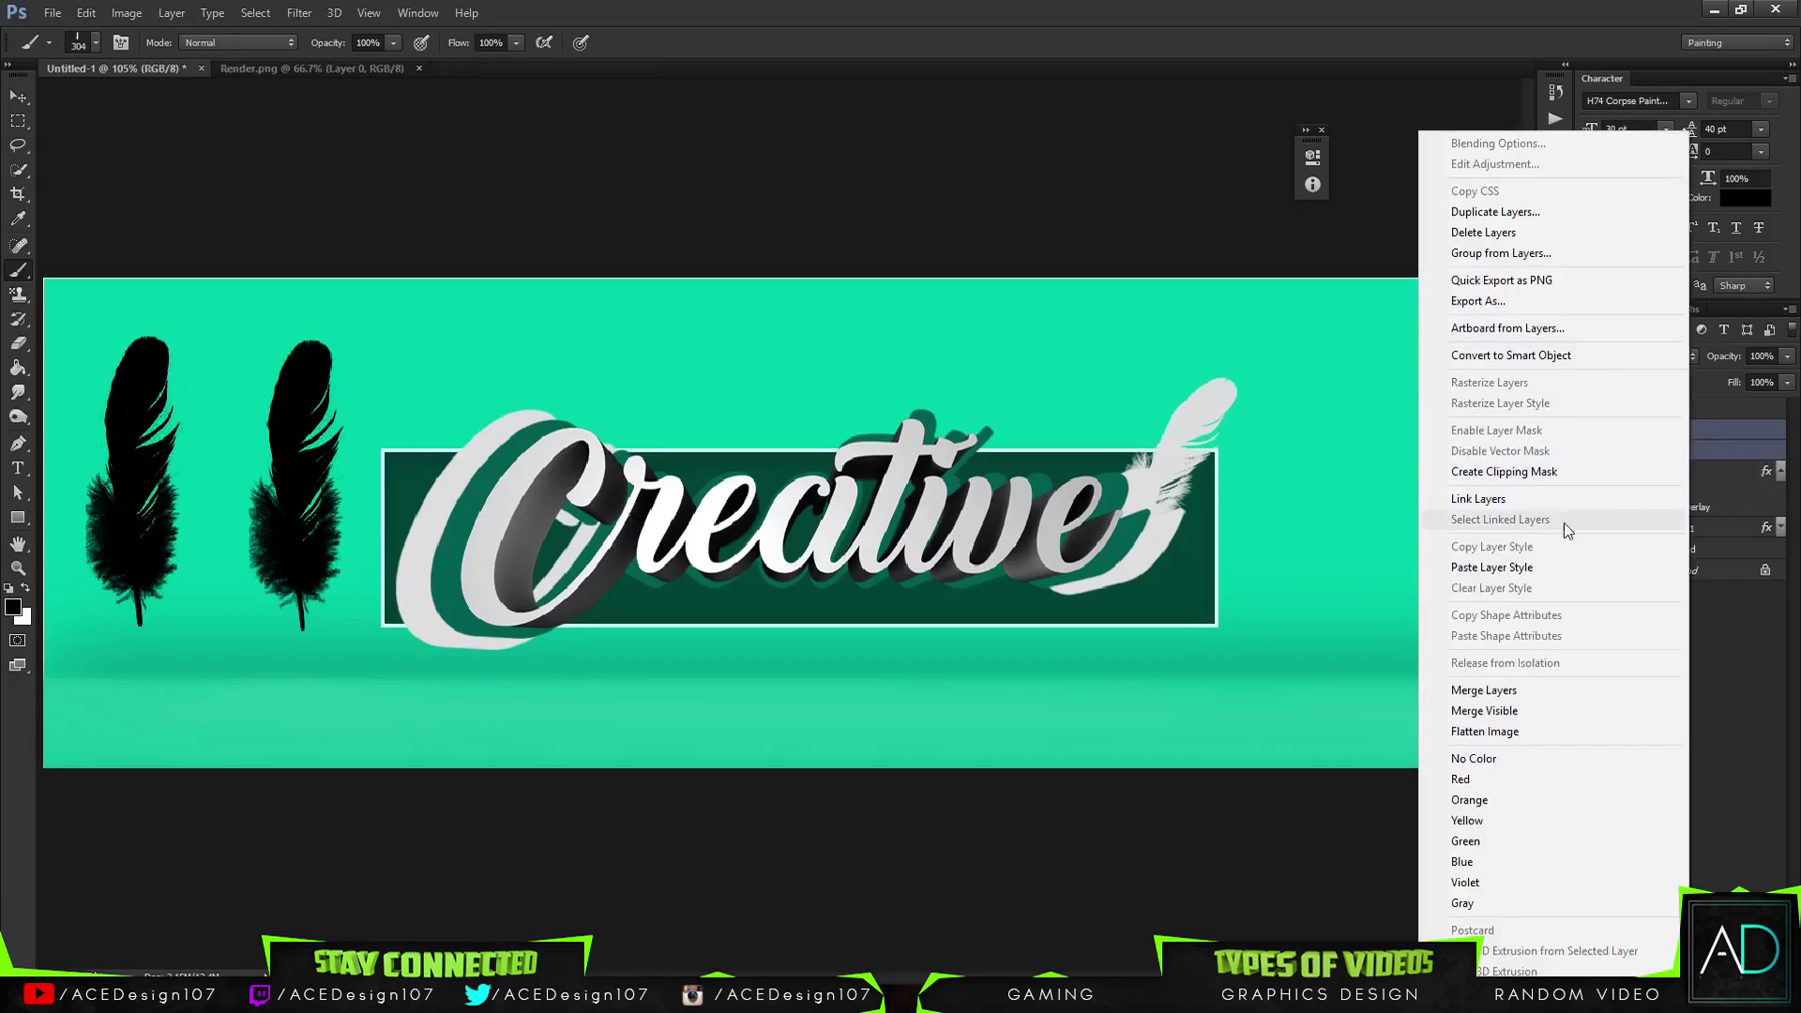
click(1527, 568)
Flip the Layer 7 feather horizontally, then shrink, tilt and place it outside the upper-left curve of the letter C
click(1677, 488)
key(ctrl+t)
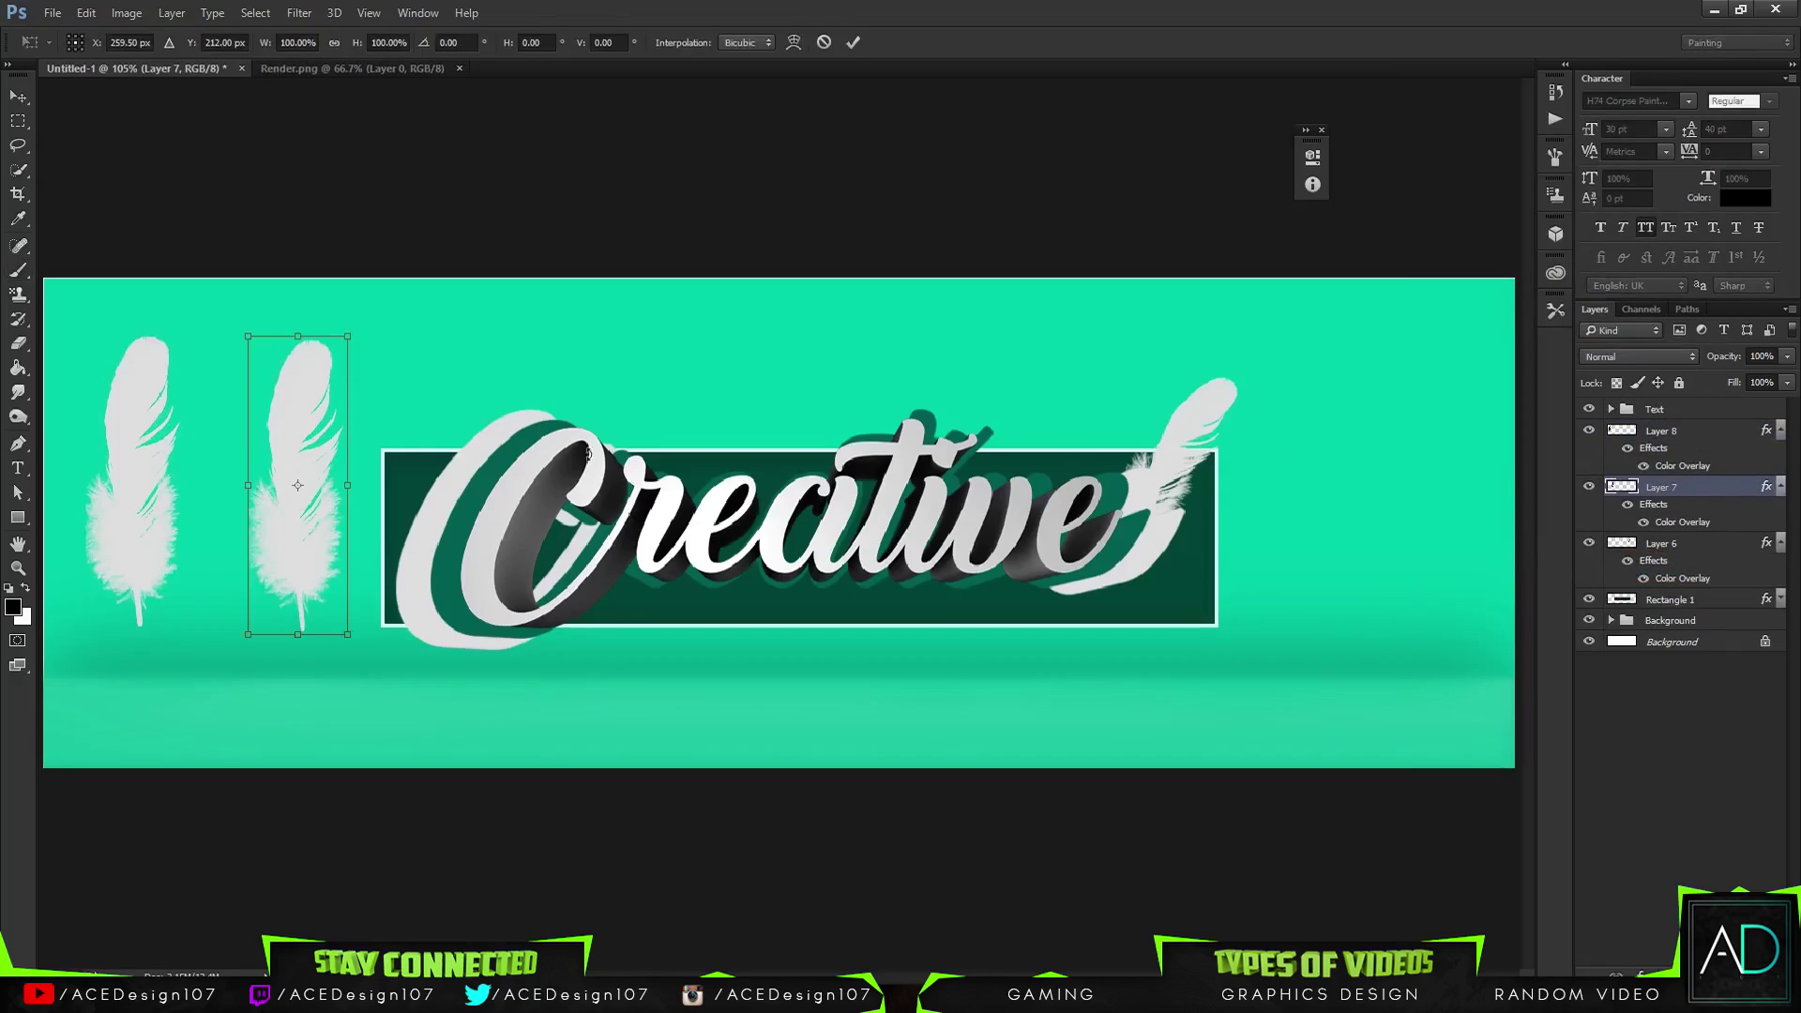
right_click(312, 577)
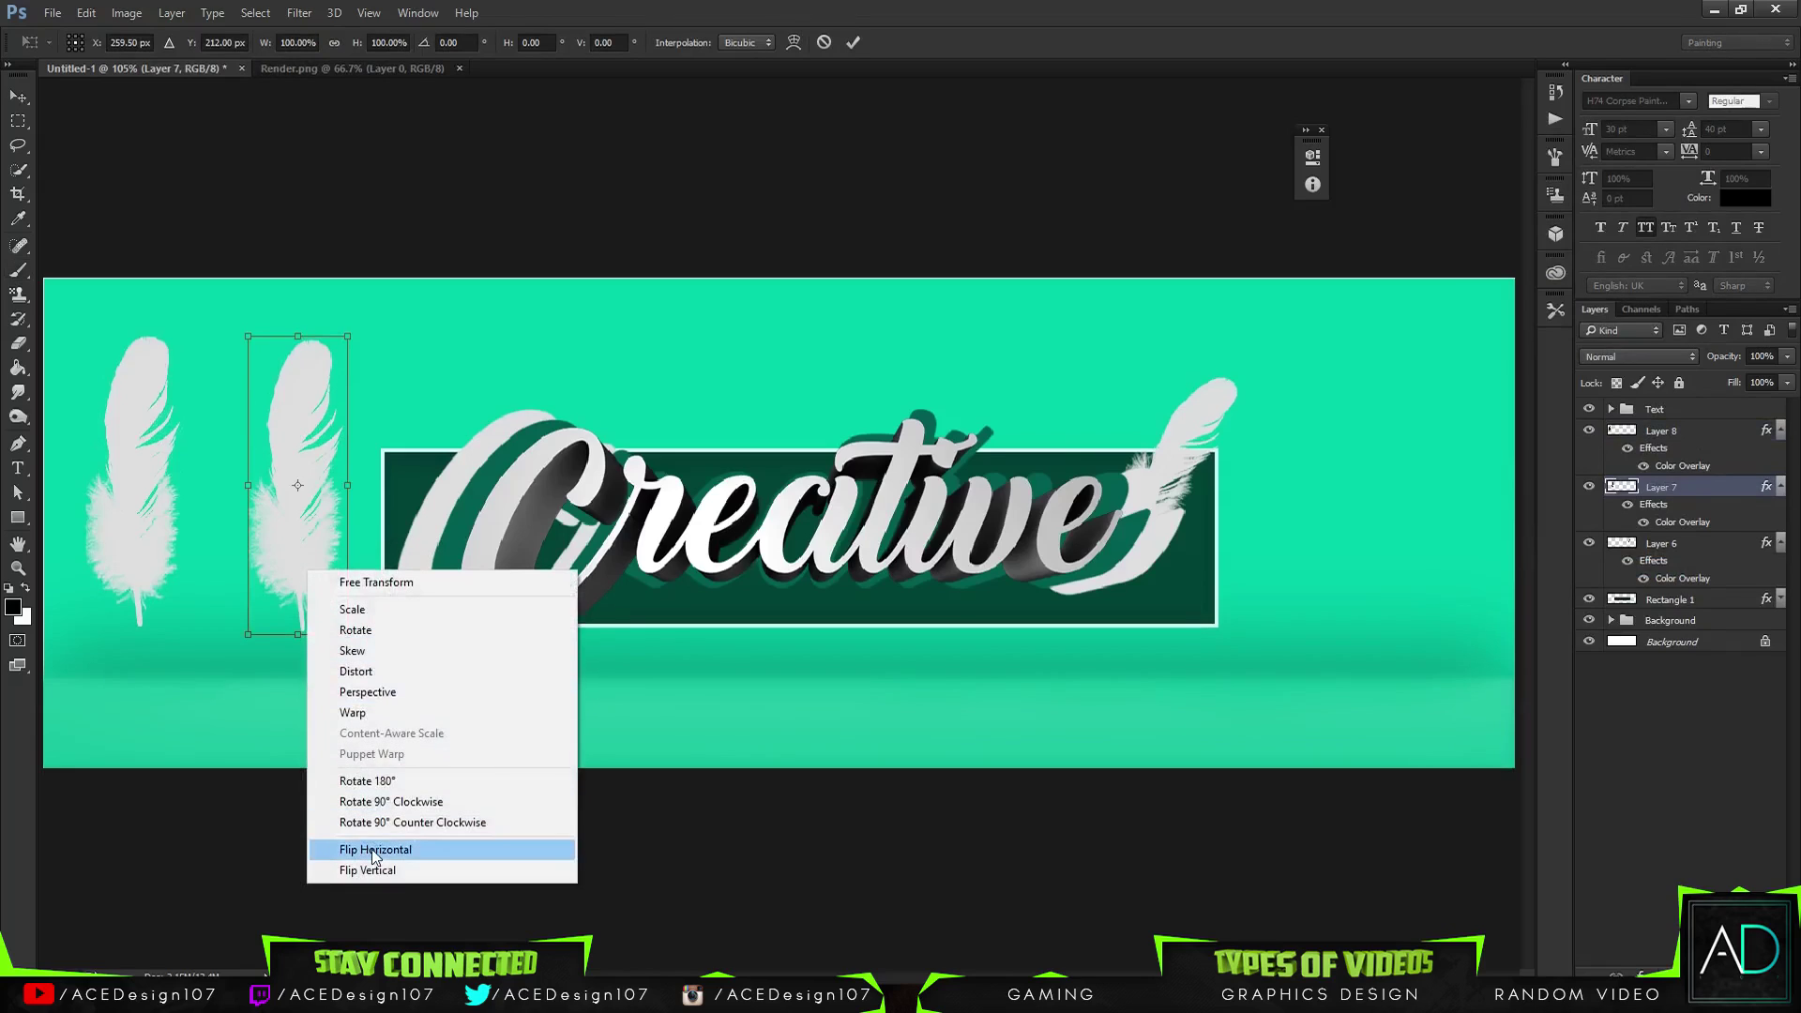
click(371, 849)
drag(305, 522, 413, 516)
drag(539, 671, 466, 584)
key(Return)
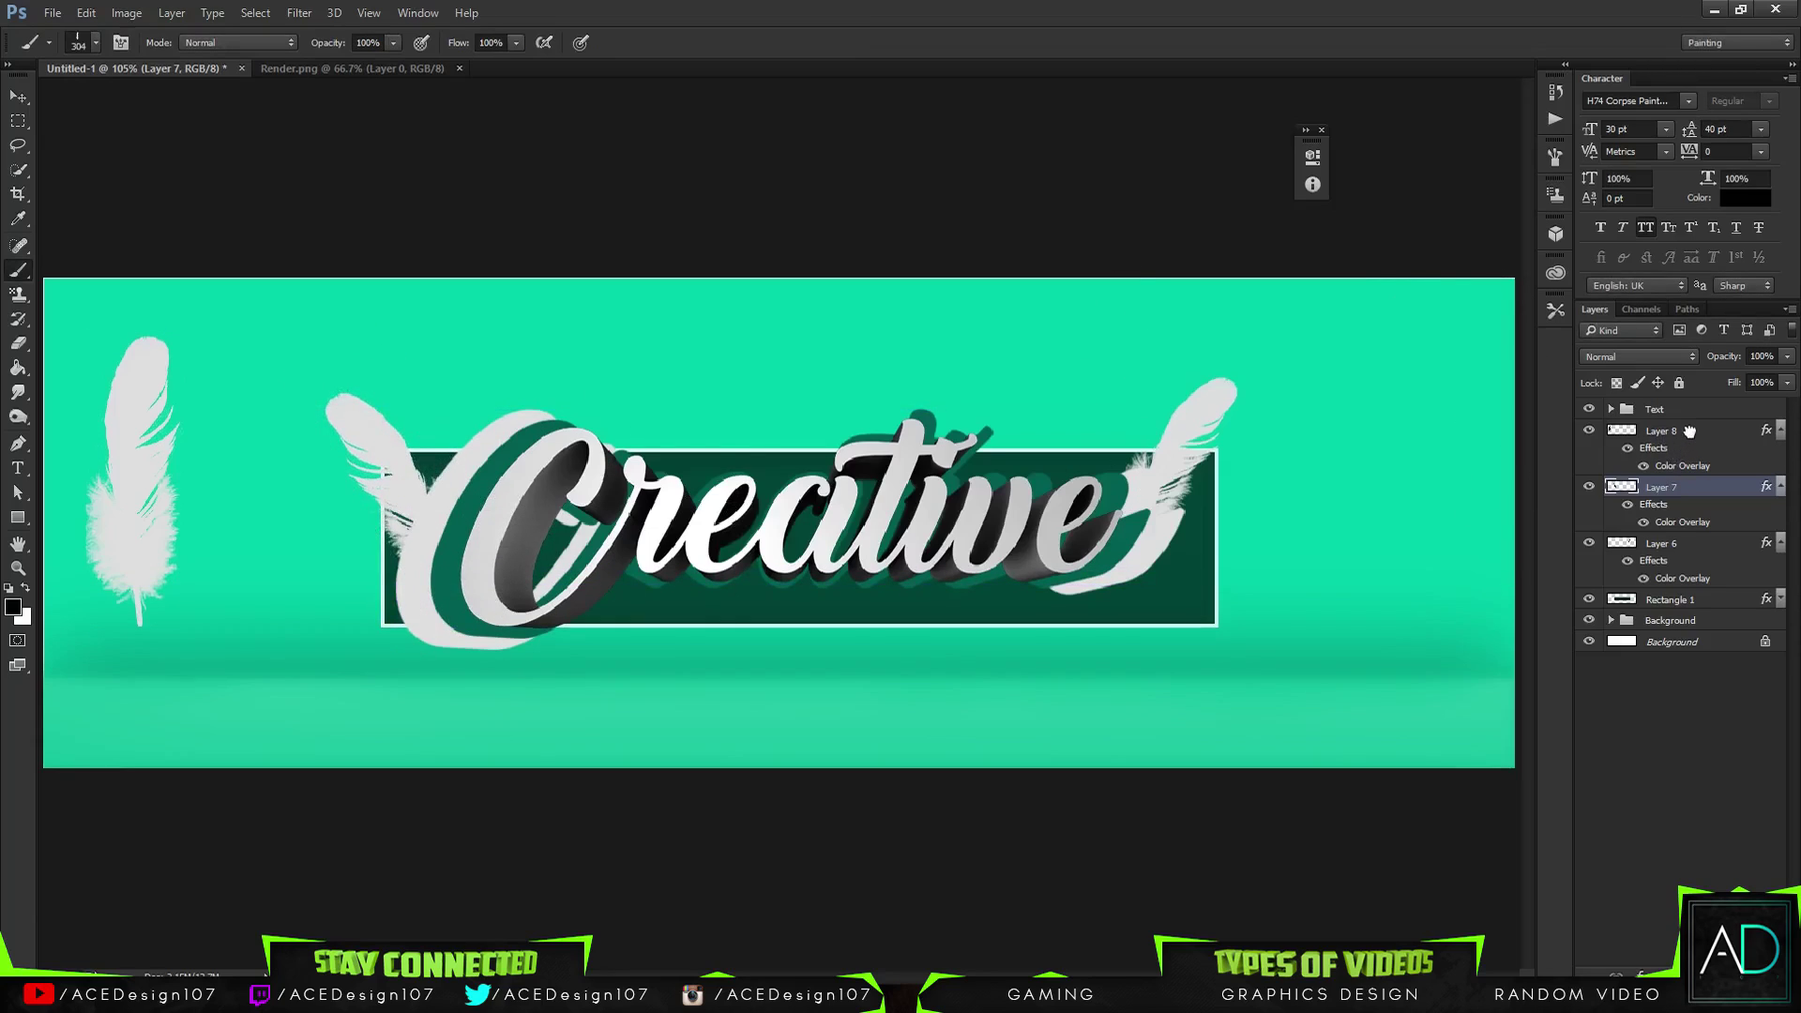
click(1680, 432)
key(ctrl+t)
right_click(166, 573)
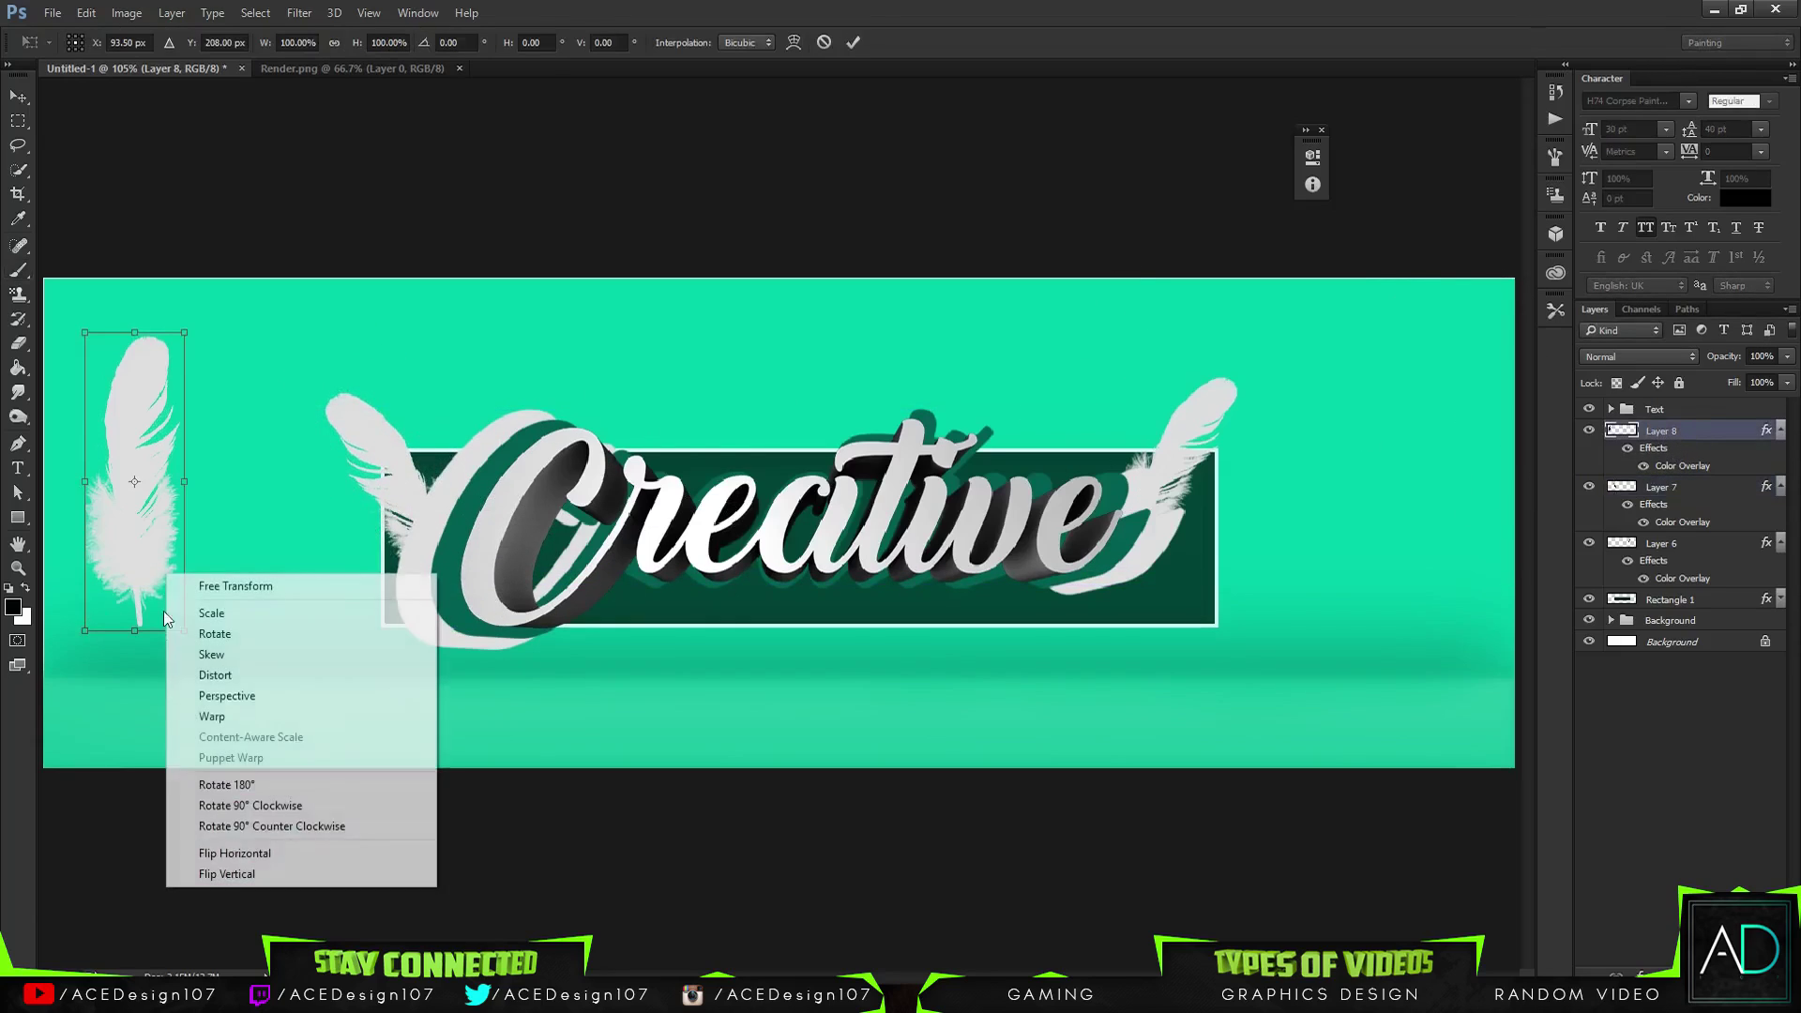
click(234, 849)
right_click(113, 542)
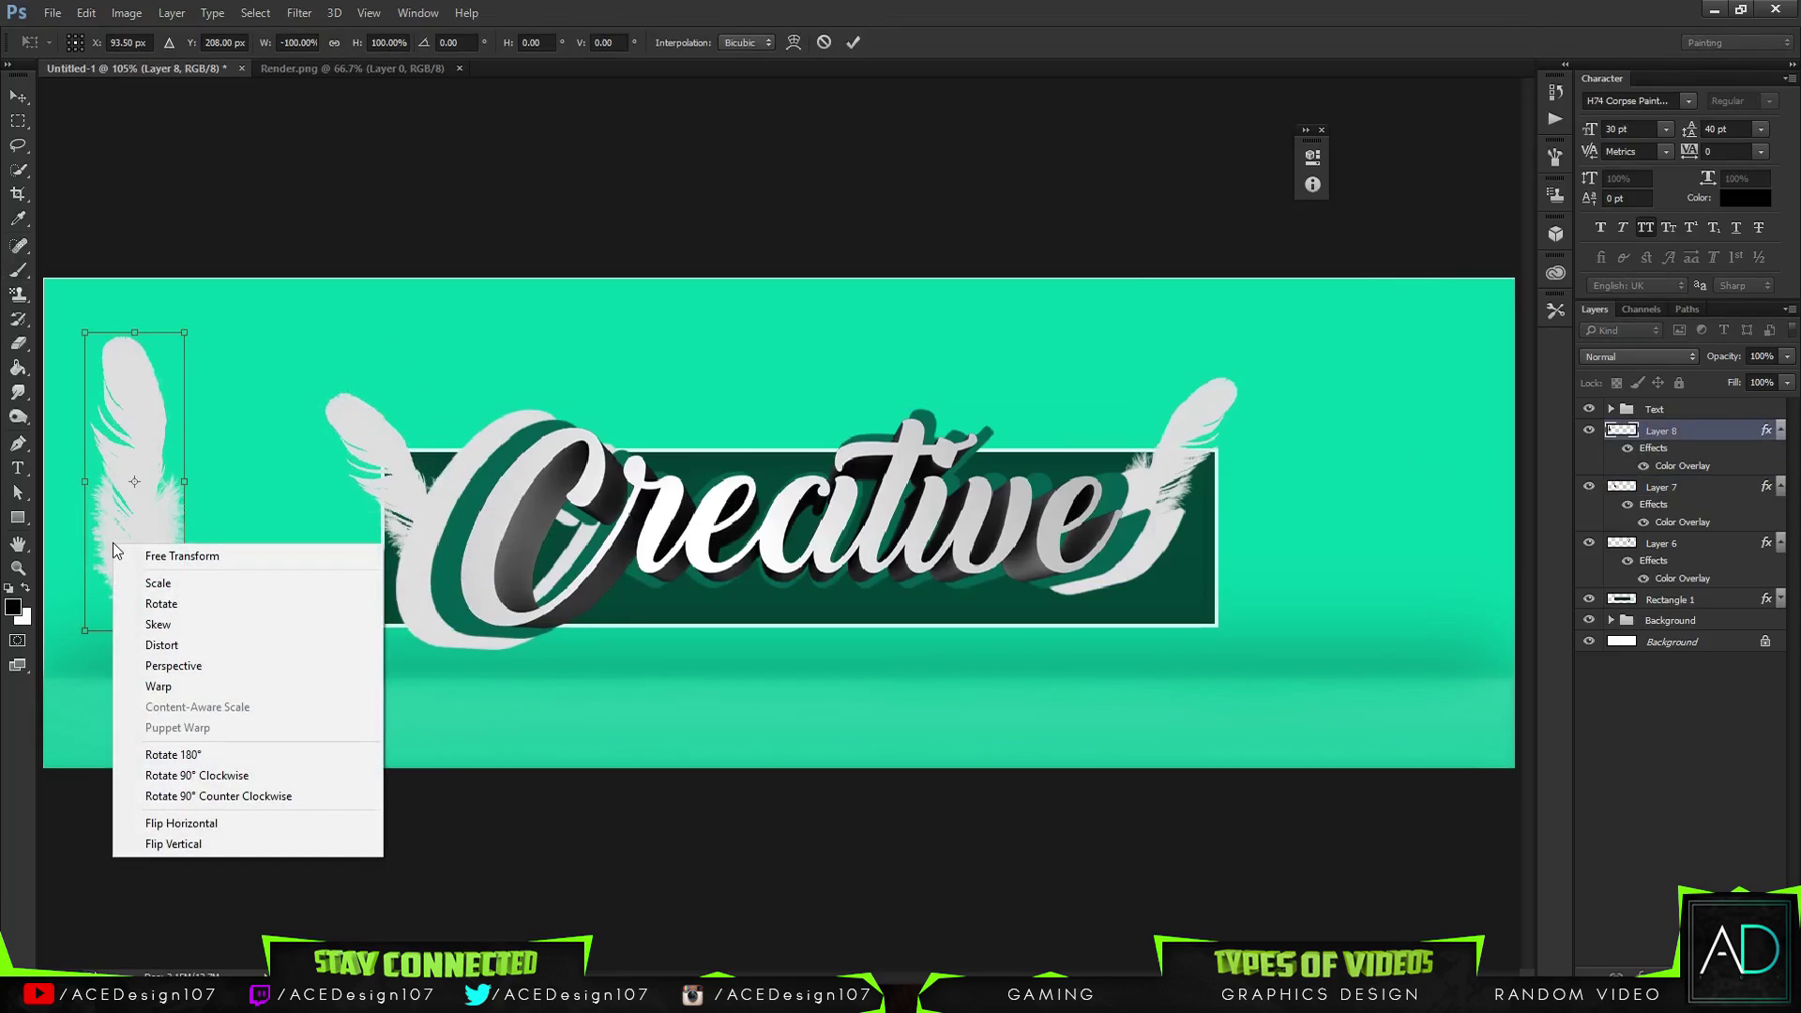
key(Escape)
drag(141, 555, 455, 555)
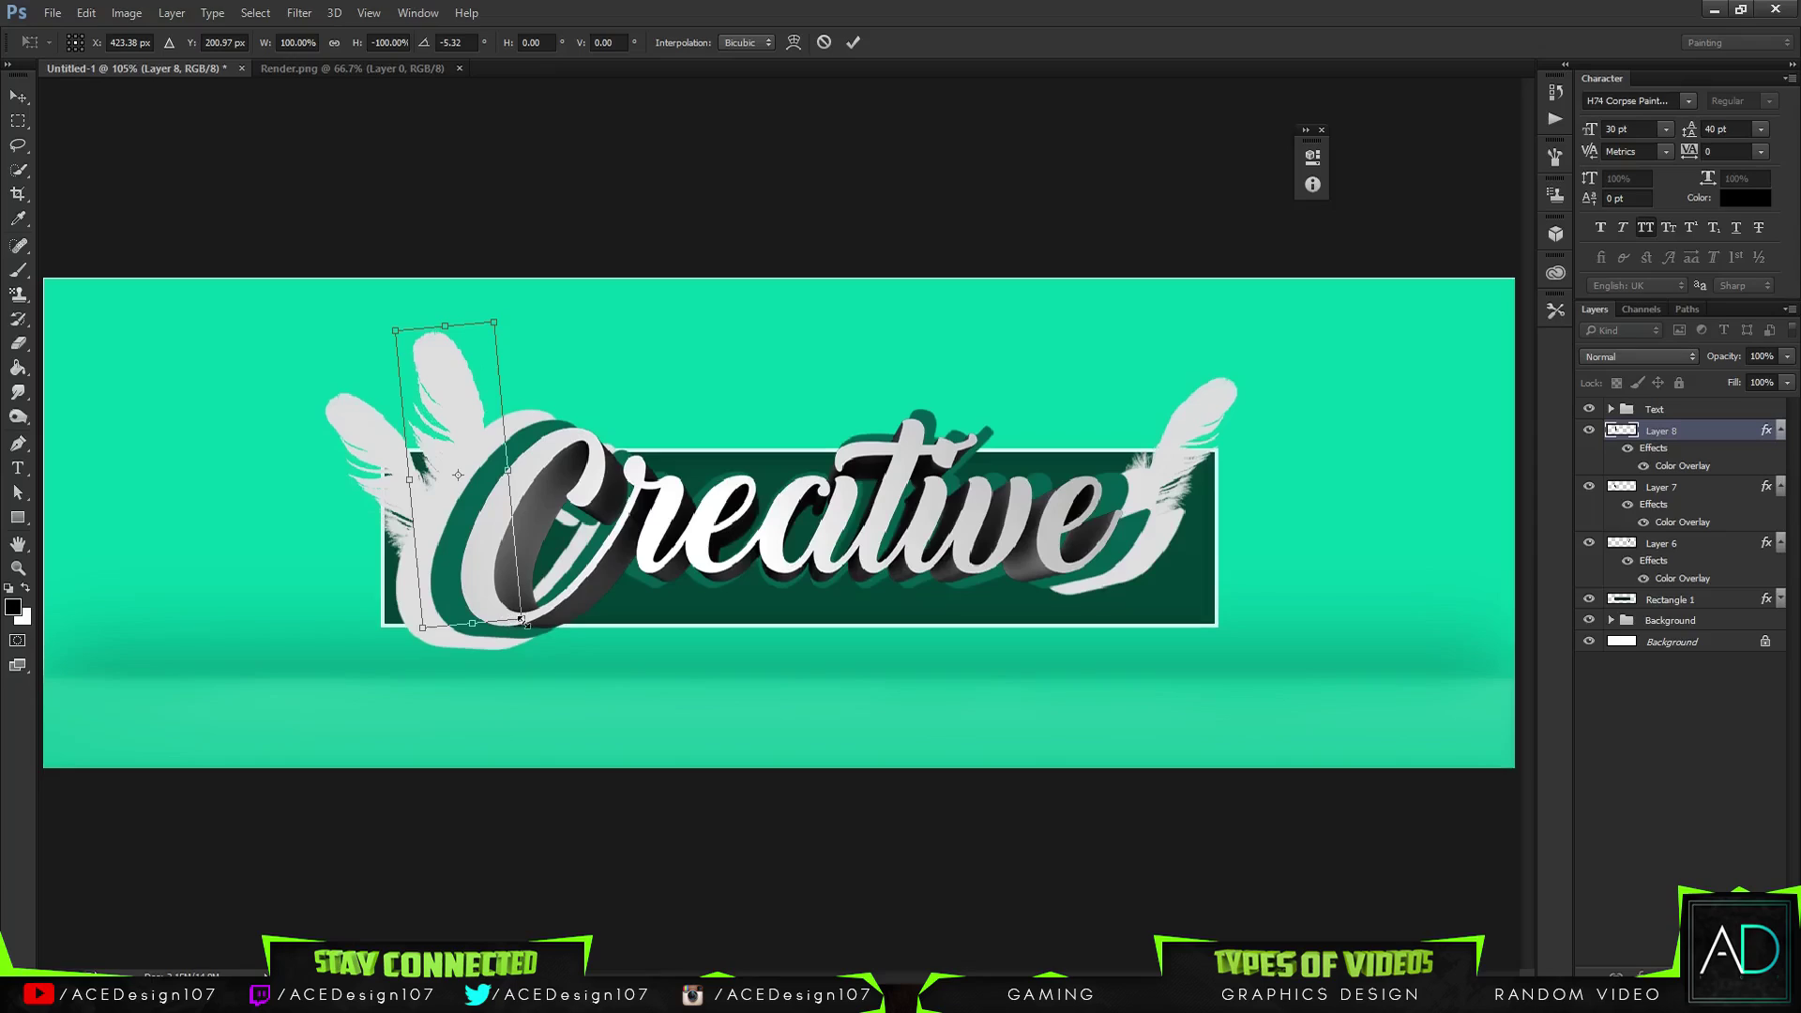
drag(521, 617, 451, 584)
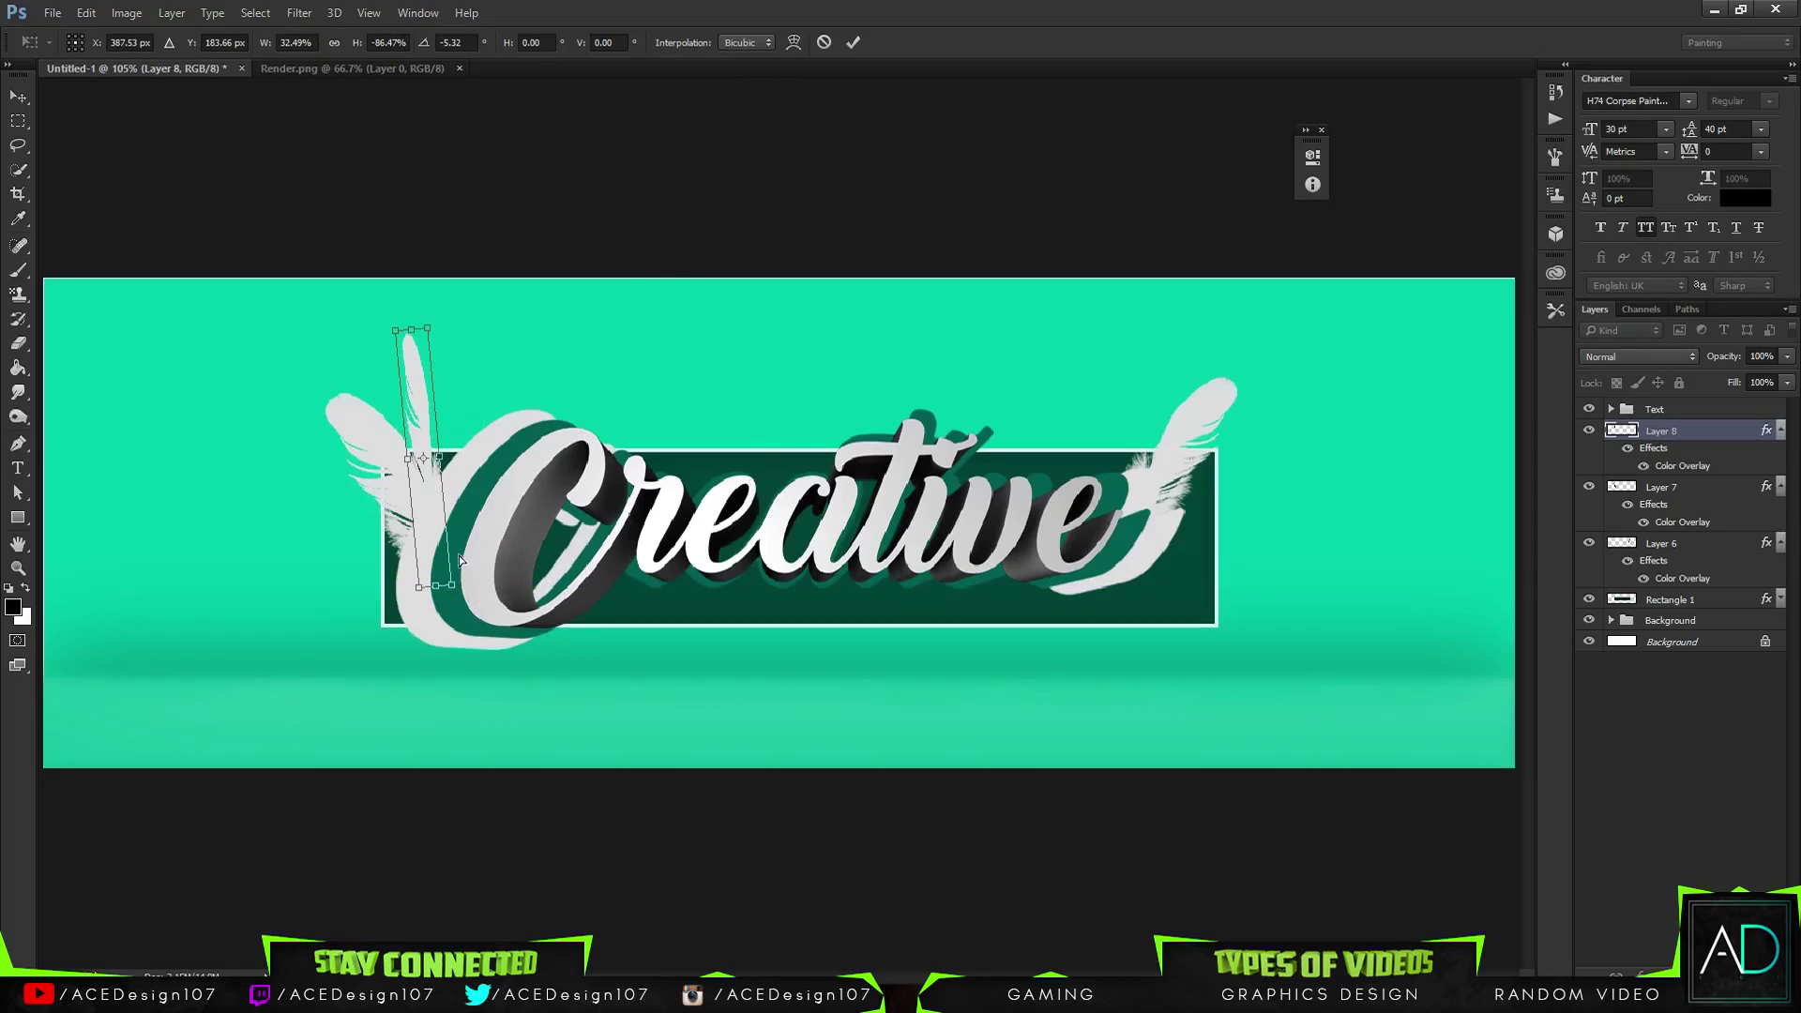
click(820, 47)
Shrink the Layer 8 feather, tilt it slightly and place it between the Layer 7 feather and the letter C
key(ctrl+t)
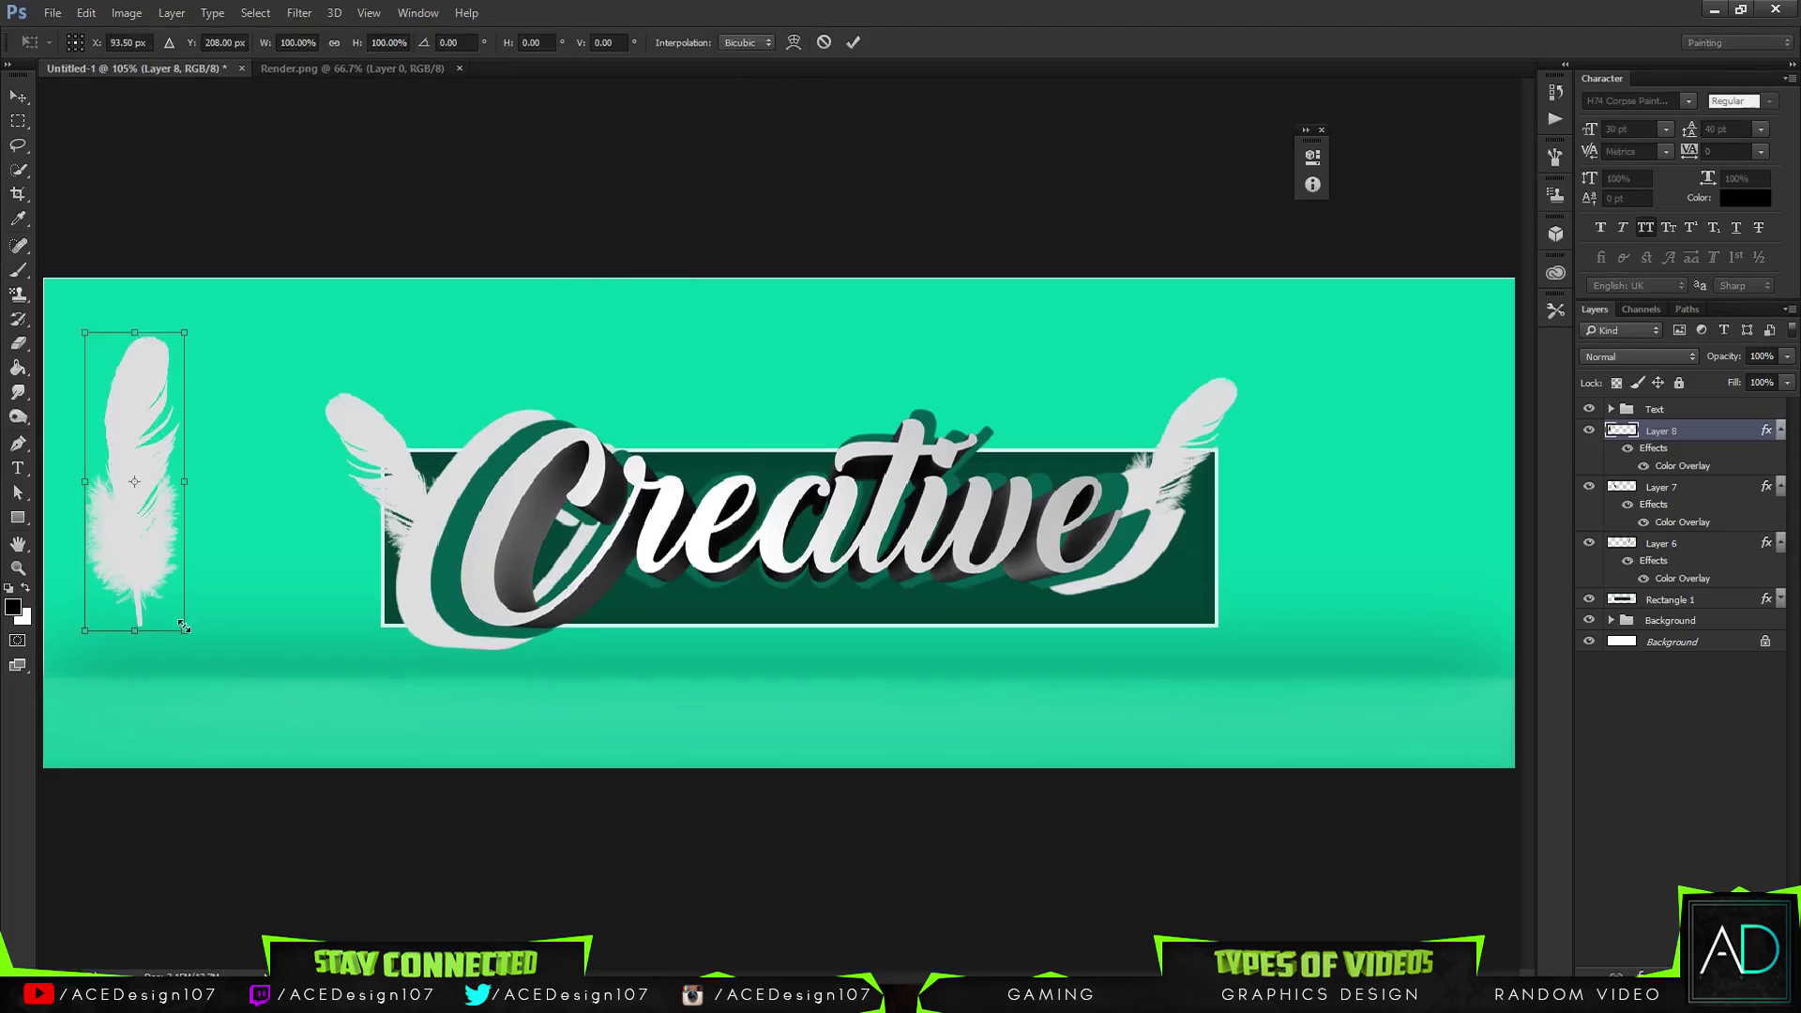
drag(186, 629, 460, 524)
key(Return)
key(b)
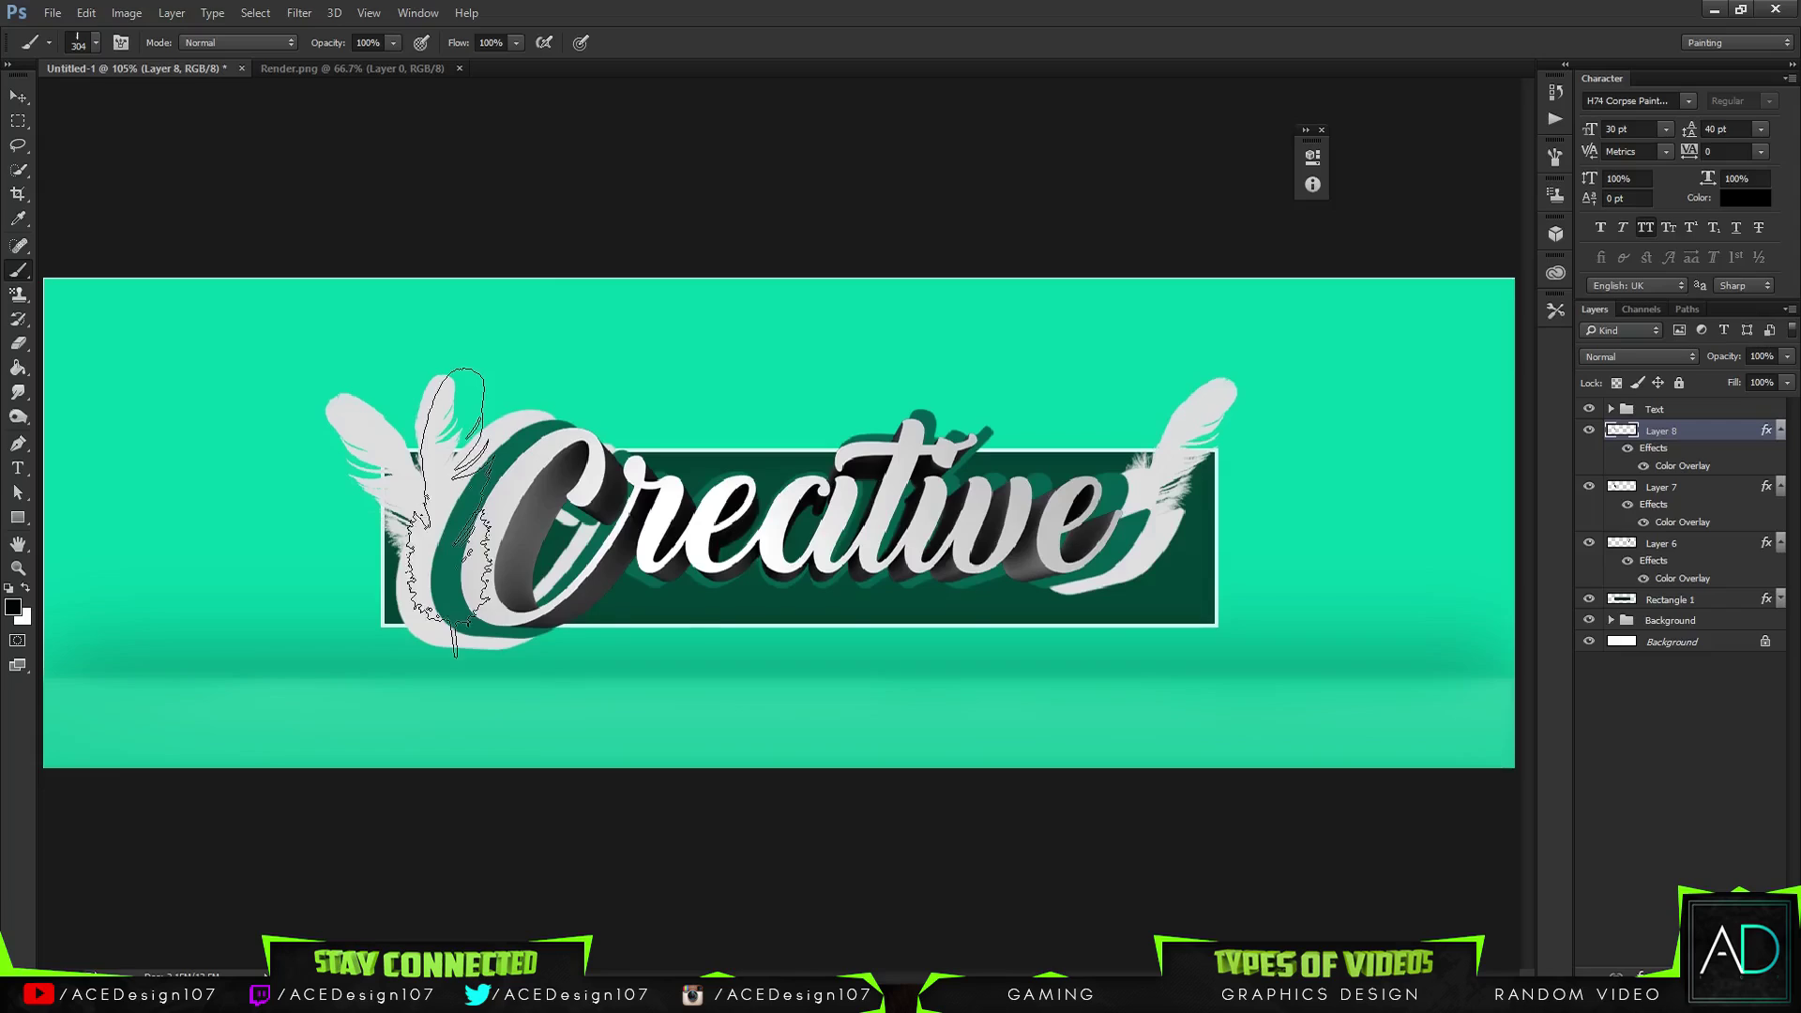
key(ctrl+minus)
key(ctrl+minus)
key(ctrl+minus)
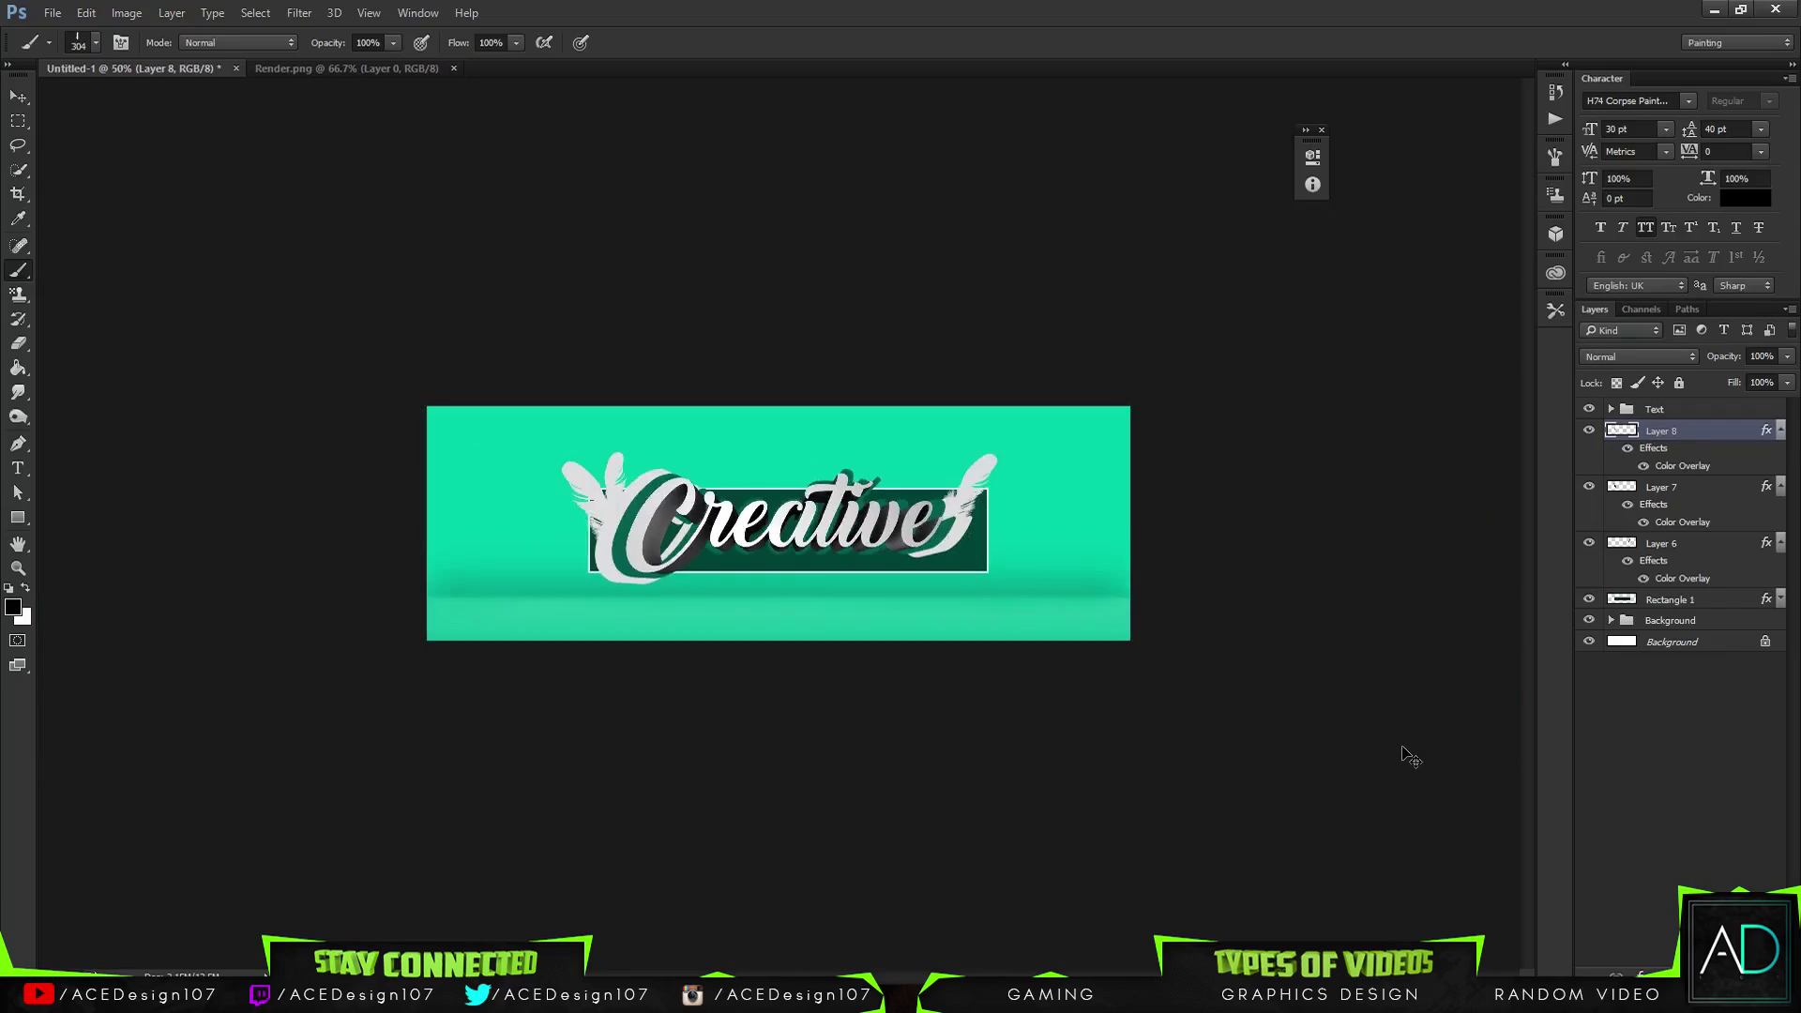
key(ctrl+plus)
key(ctrl+plus)
key(ctrl+minus)
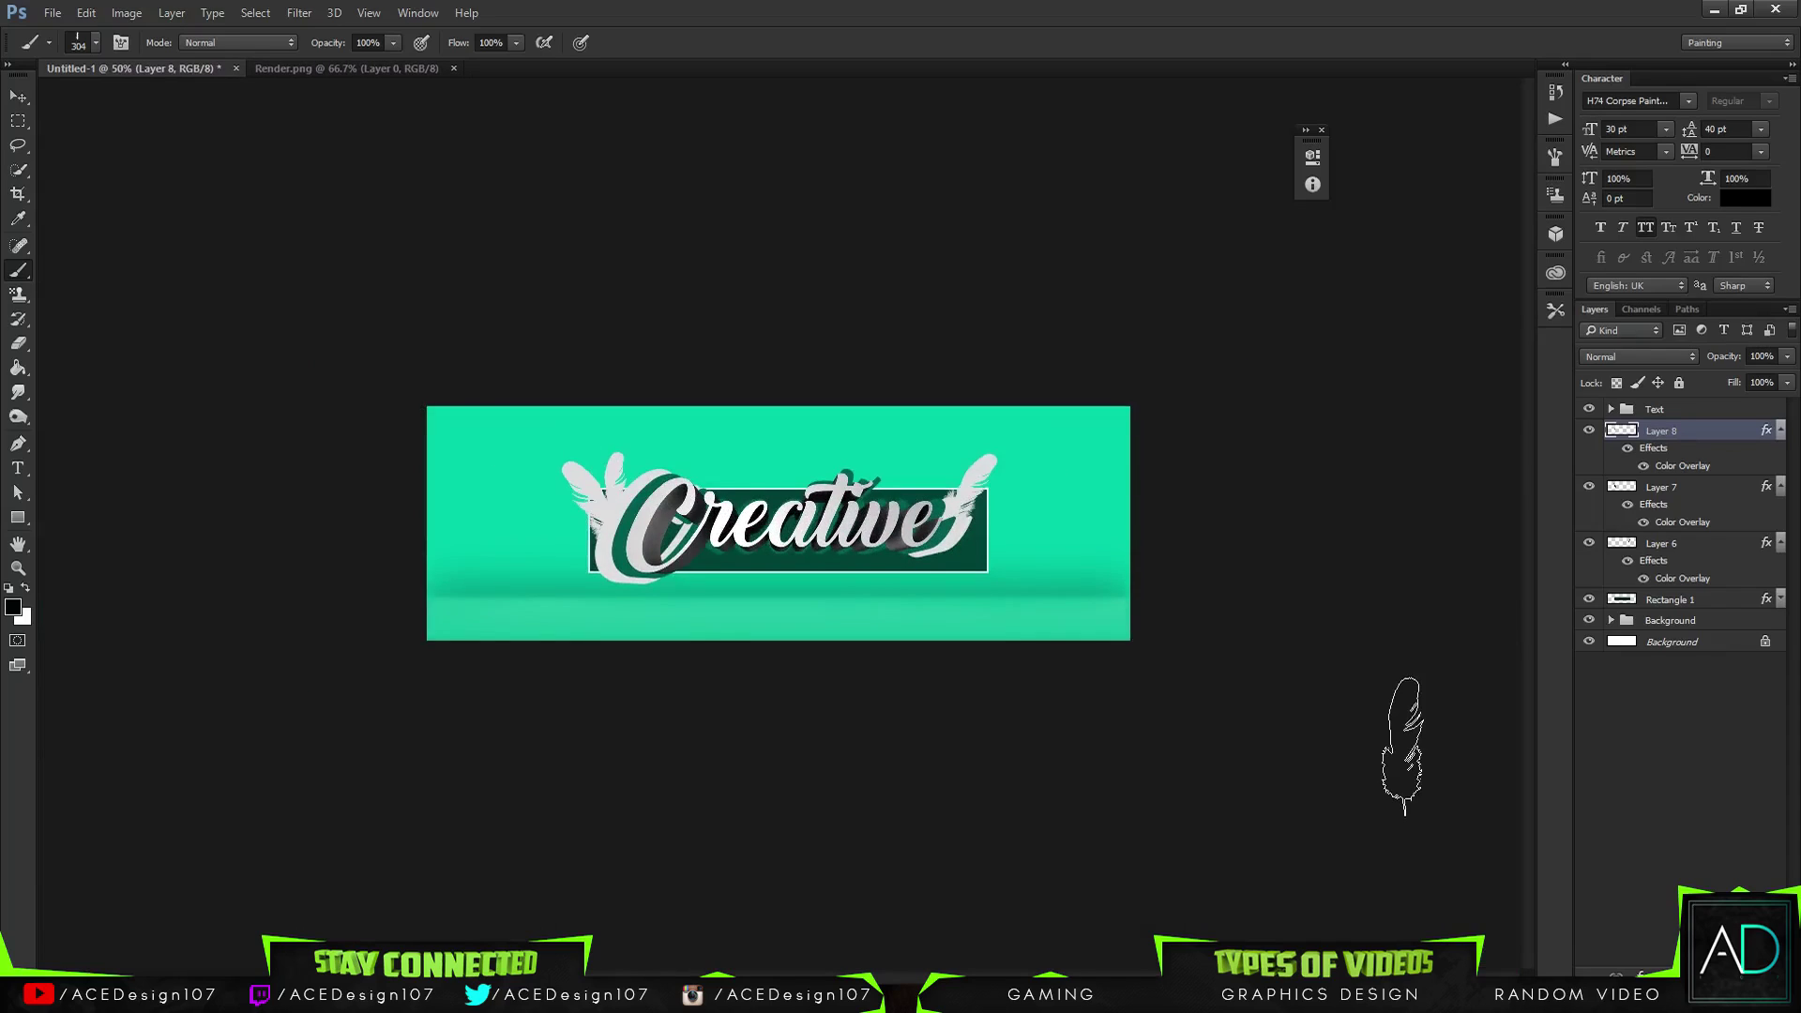
key(ctrl+plus)
Duplicate the Layer 6 feather and shrink the copy into a small feather at the rectangle's right edge
click(1640, 544)
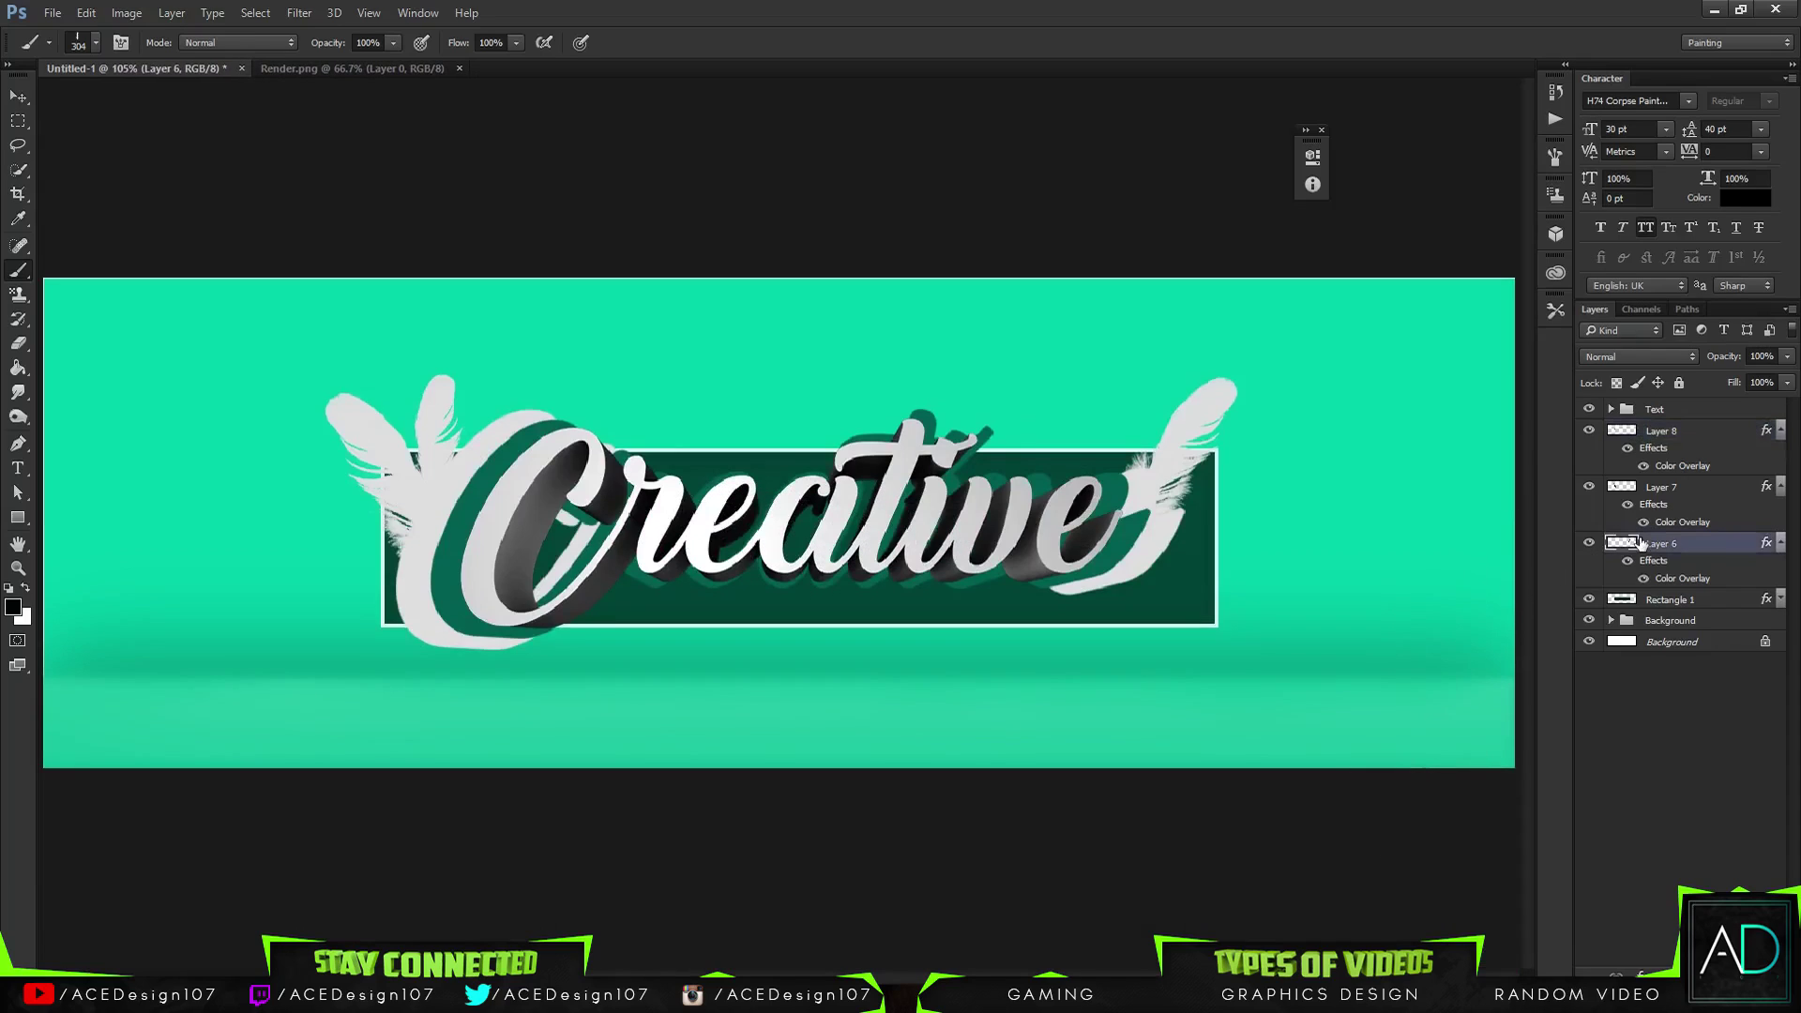
key(ctrl+j)
key(ctrl+t)
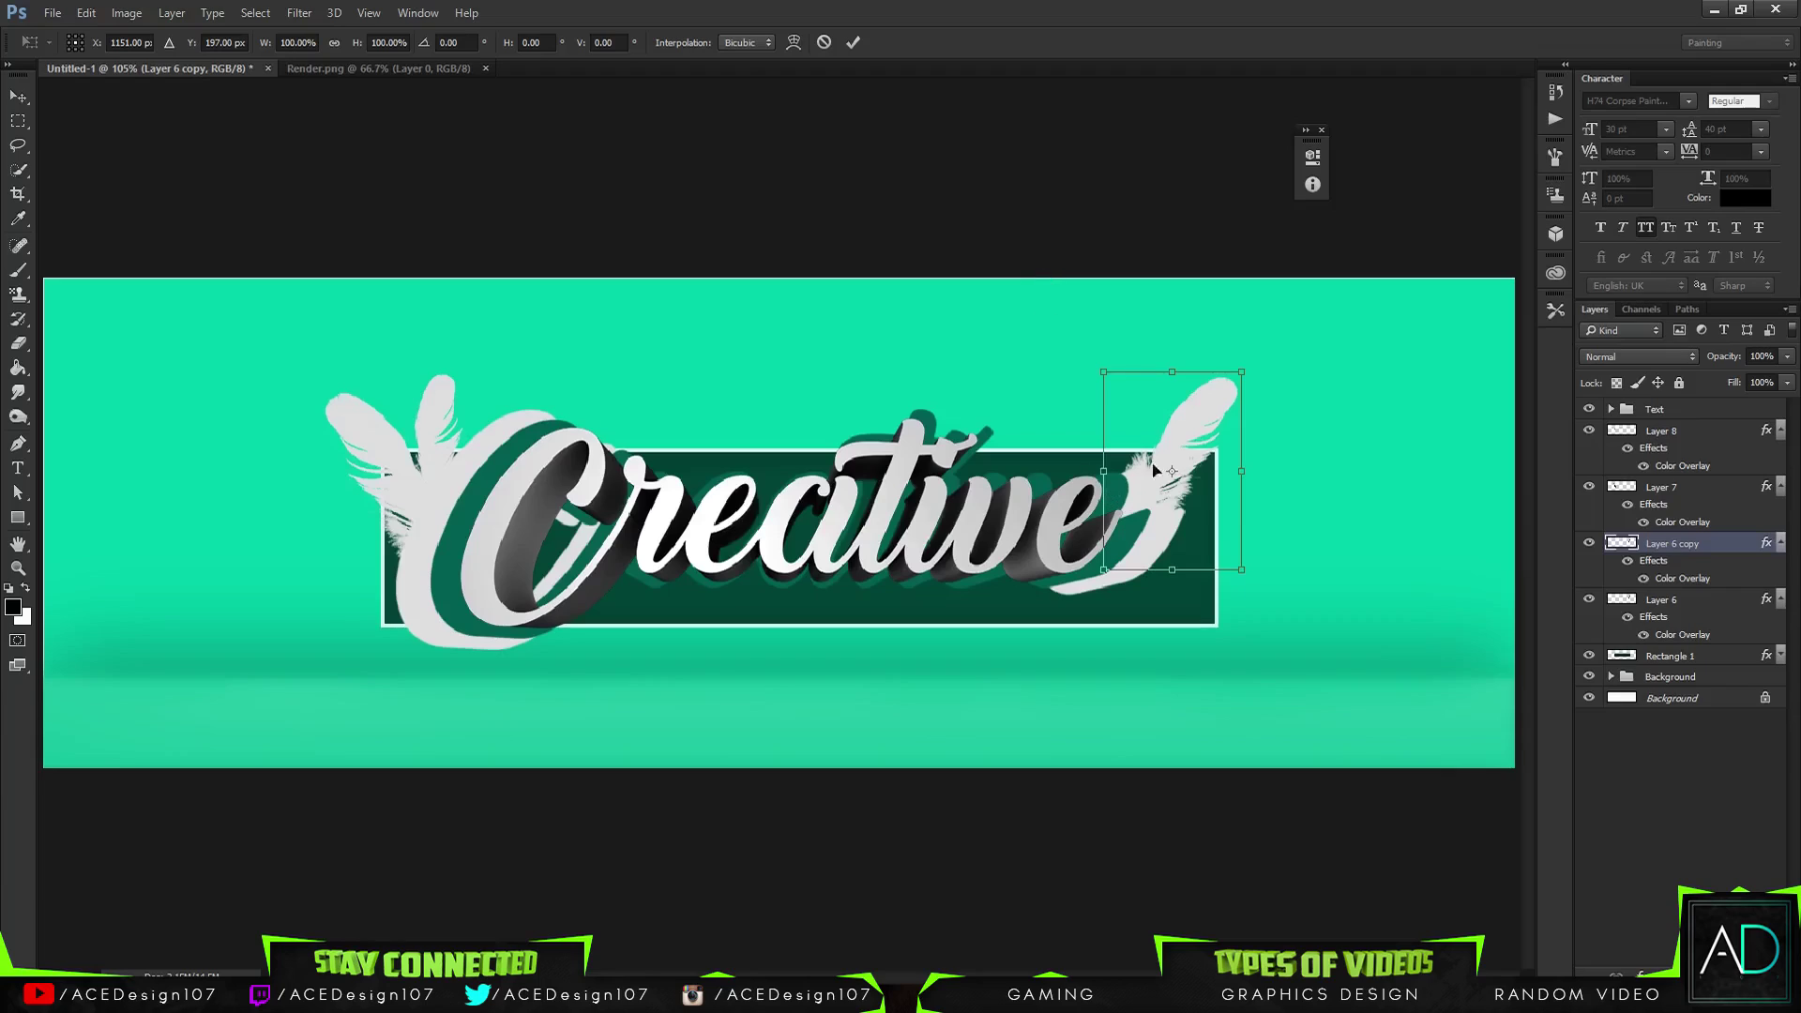
drag(1240, 372, 1232, 463)
key(Return)
key(b)
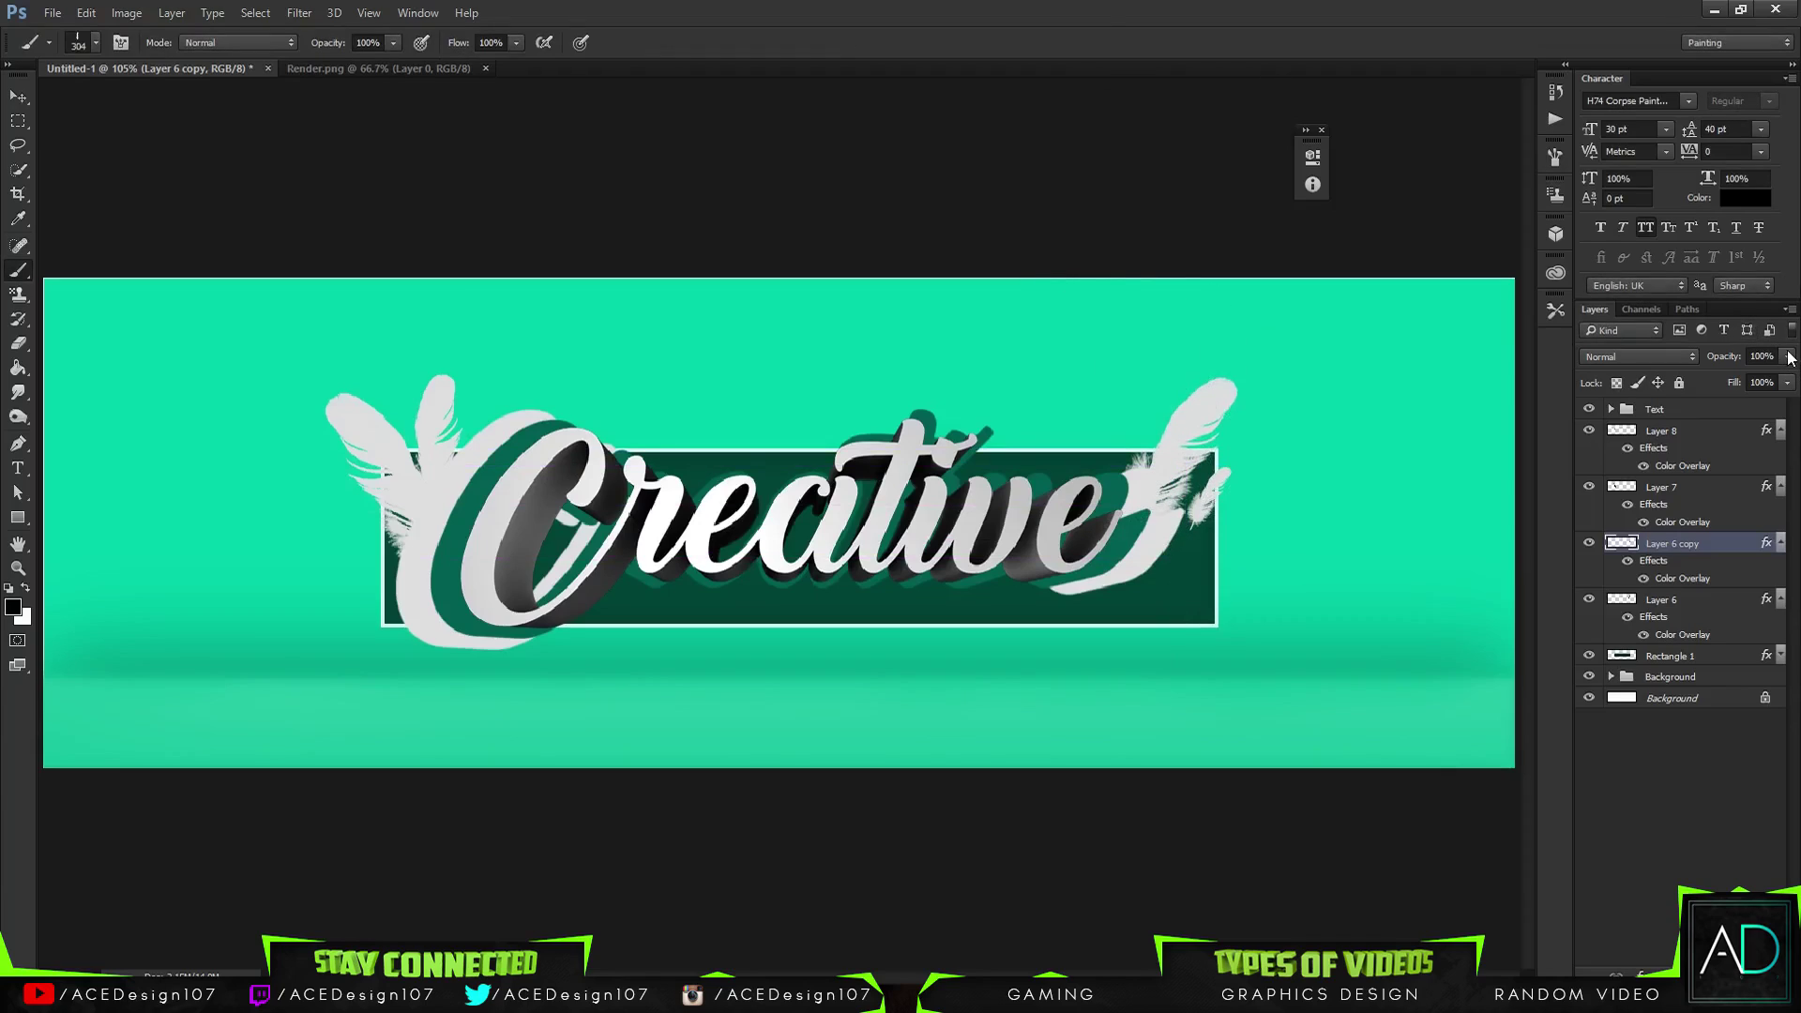
Lower the small feather copy's opacity to 39% and reduce its size slightly
drag(1790, 358, 1731, 385)
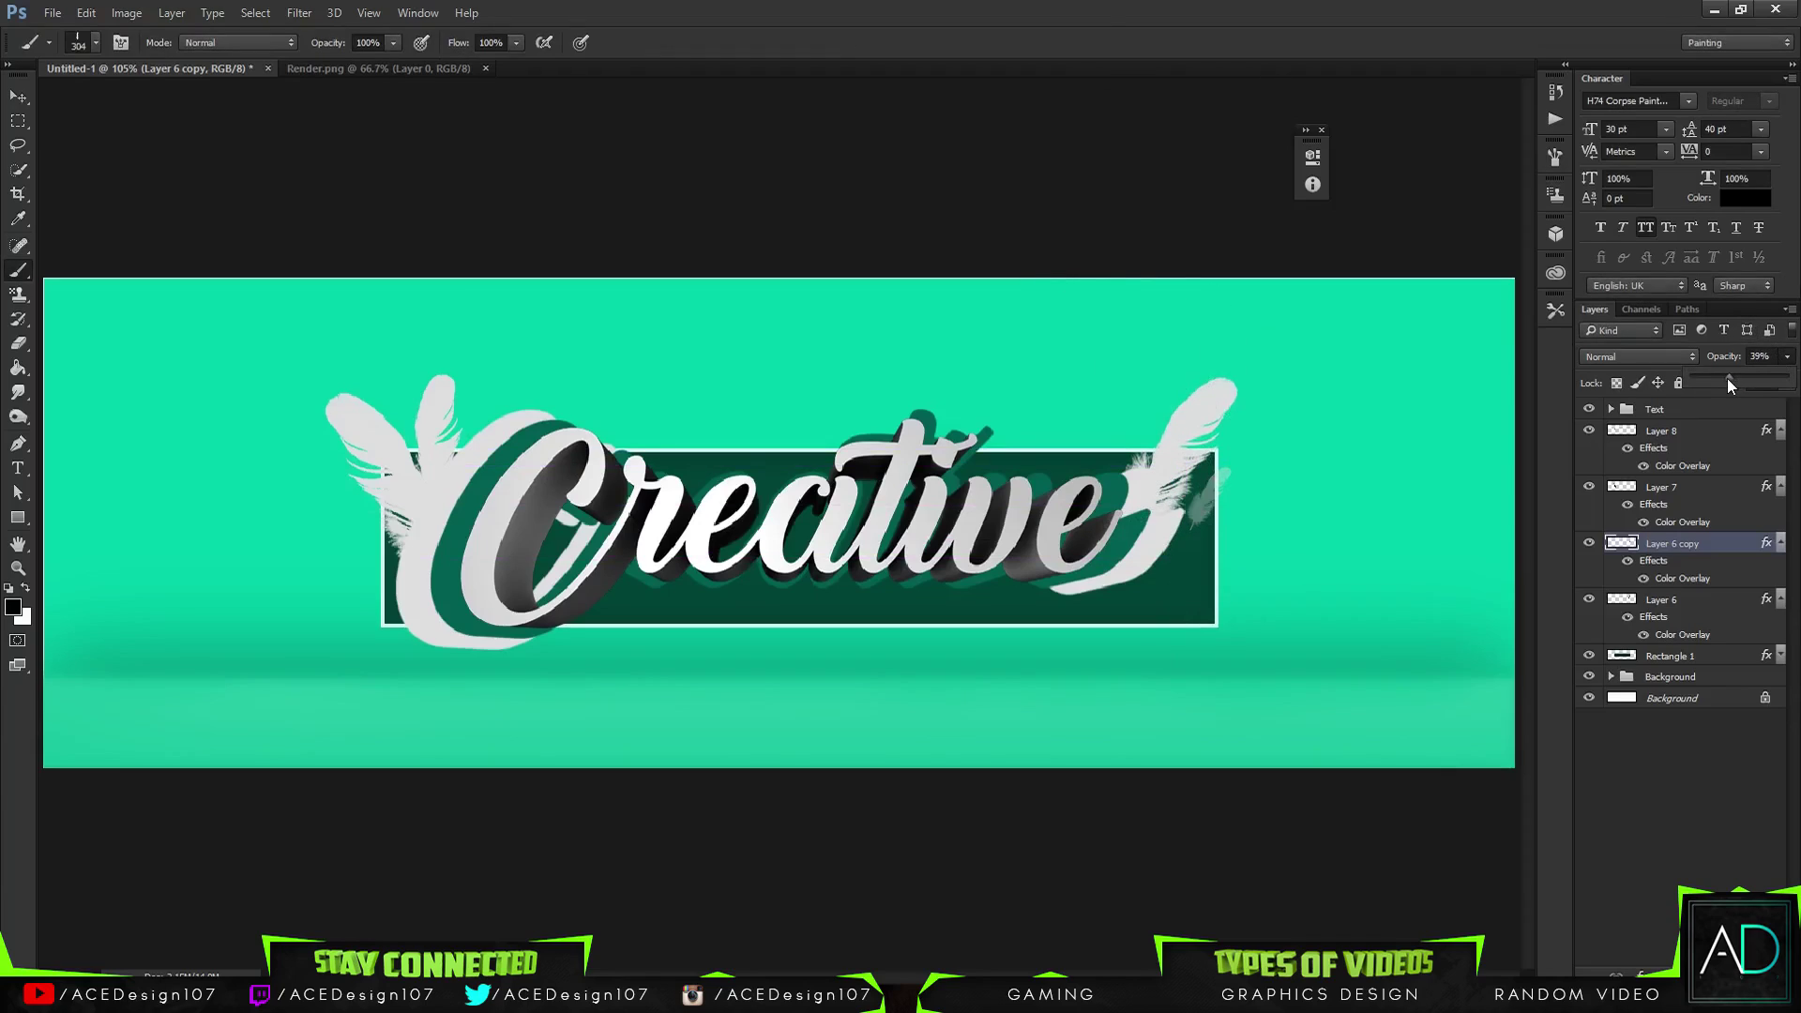
click(1708, 544)
key(ctrl+t)
mouse_move(1232, 466)
mouse_down()
mouse_move(1233, 438)
mouse_move(1220, 469)
mouse_up()
key(Return)
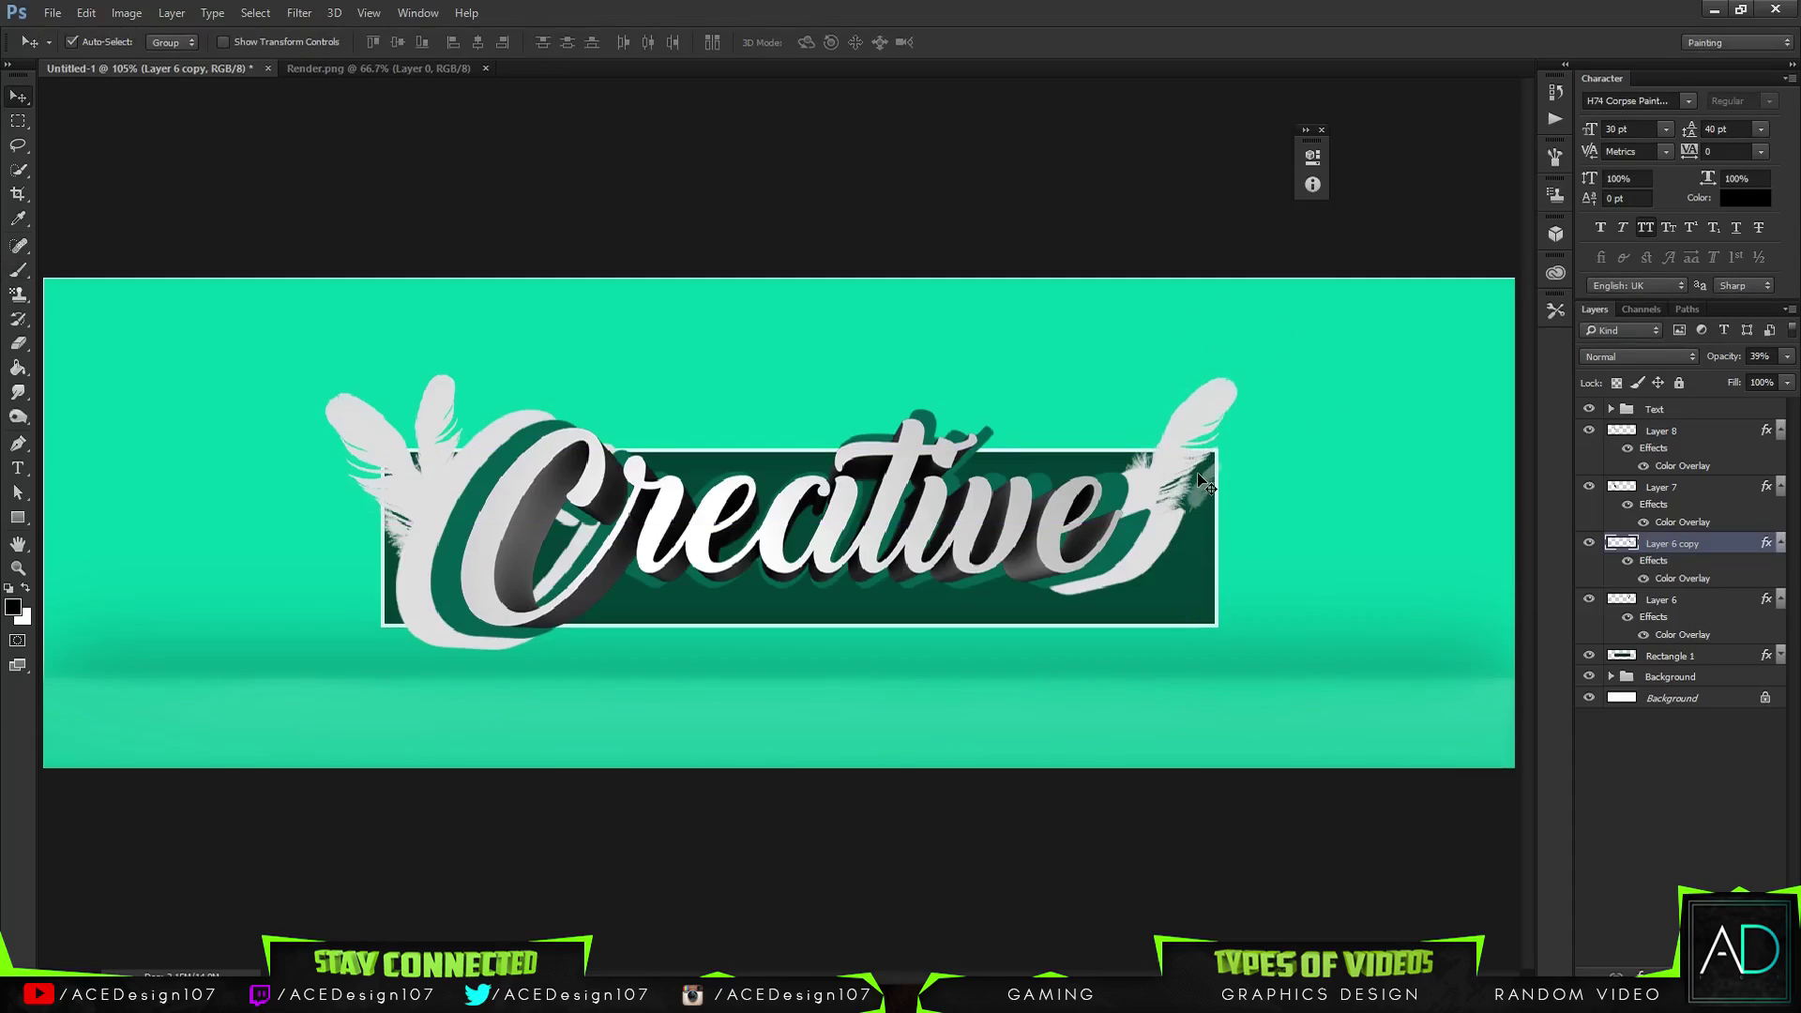
Flip the small feather copy horizontally and rotate it about 65 degrees
key(ctrl+t)
right_click(1199, 475)
click(1258, 777)
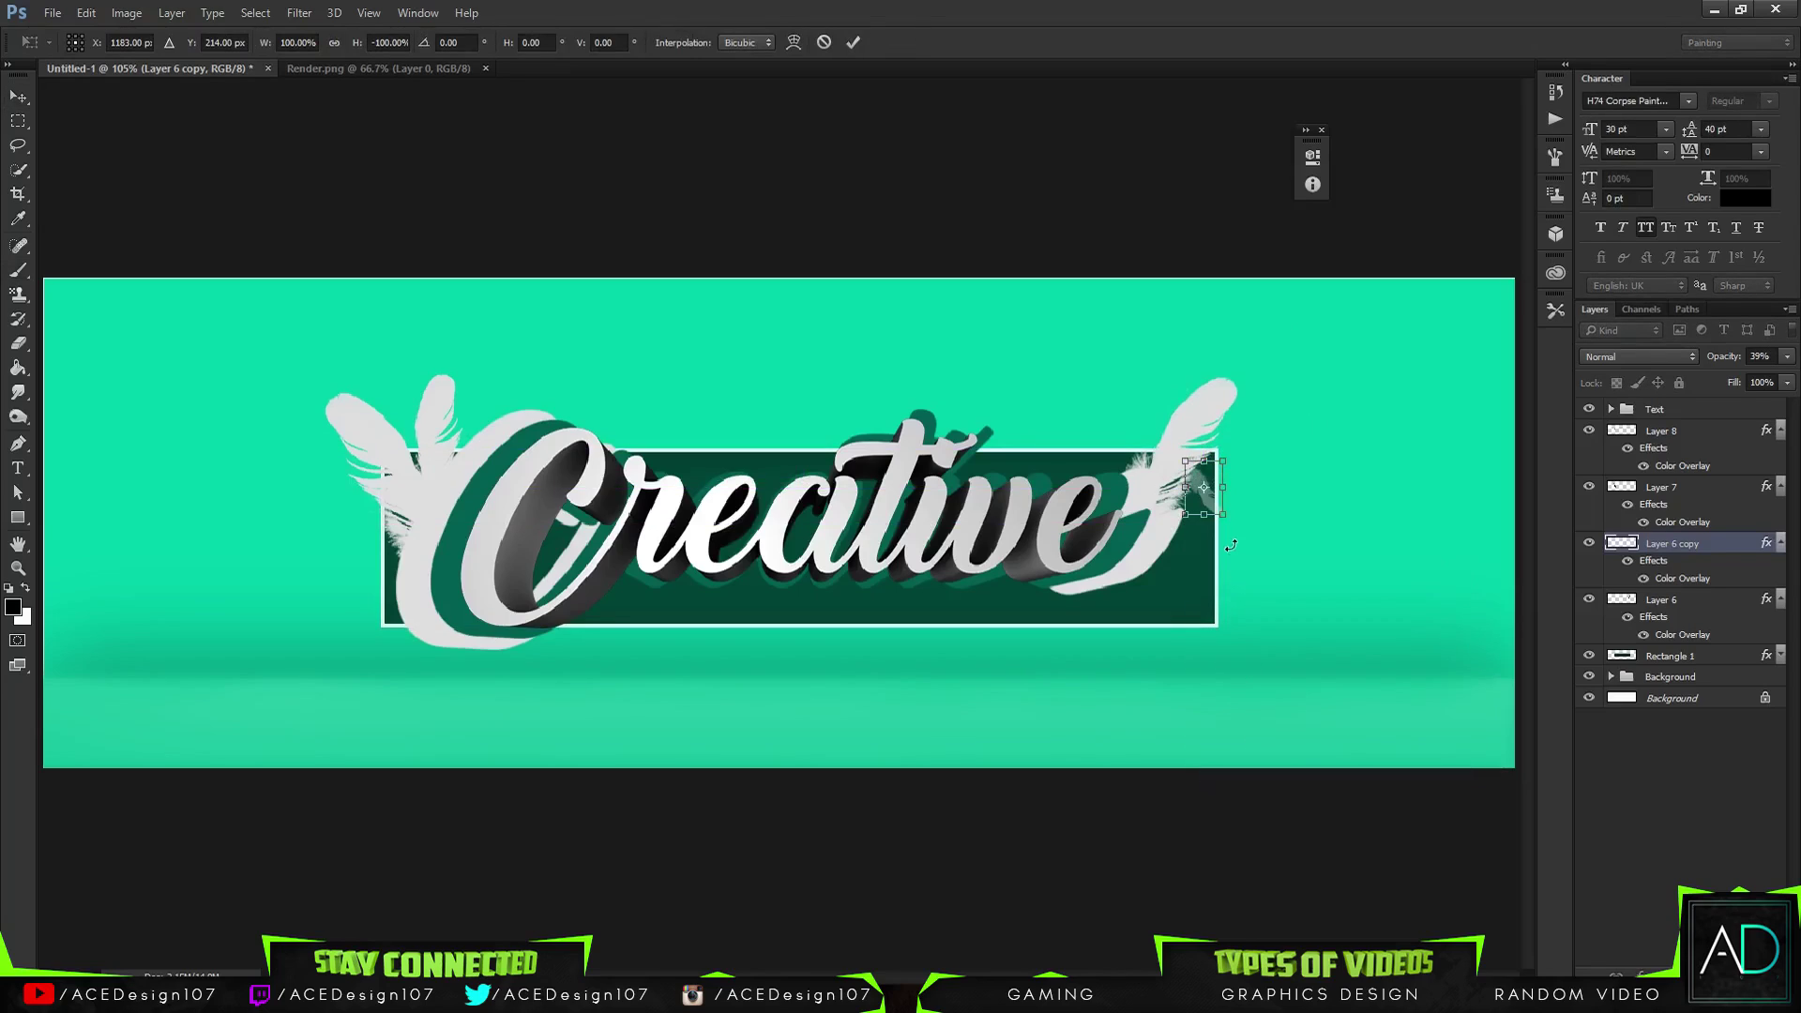
right_click(1203, 494)
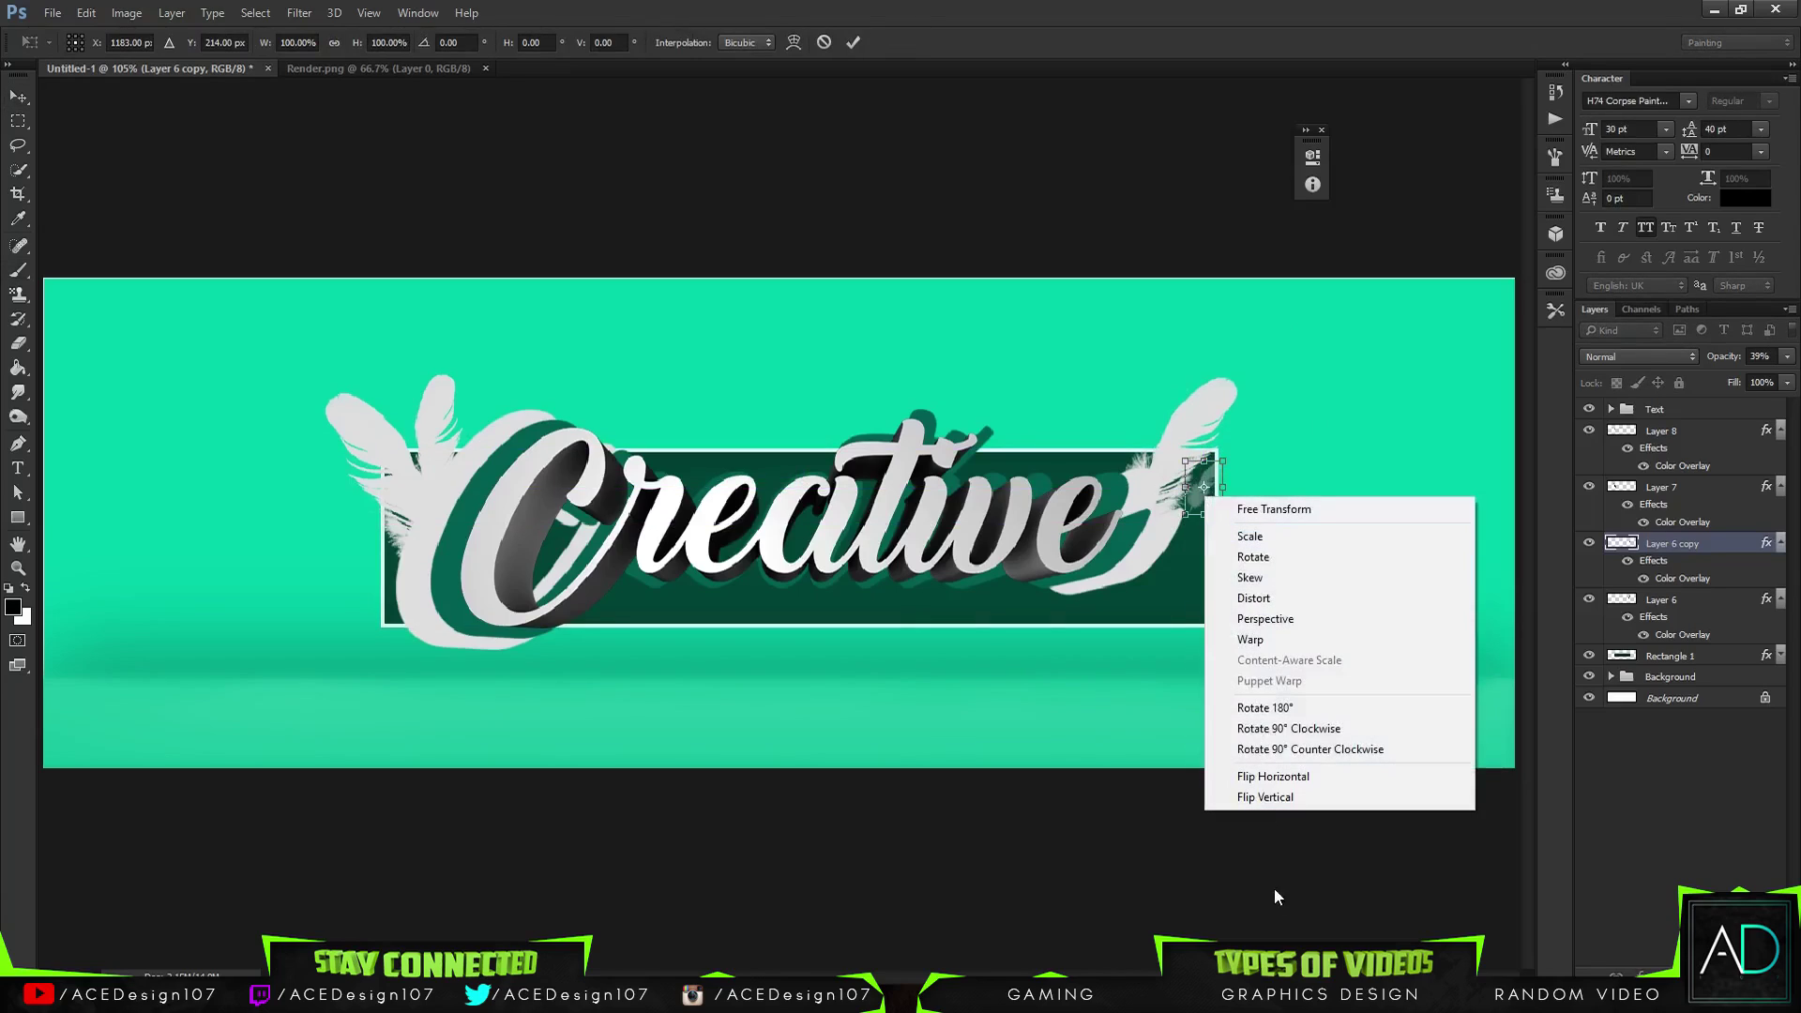
click(1249, 778)
drag(1229, 455, 1238, 484)
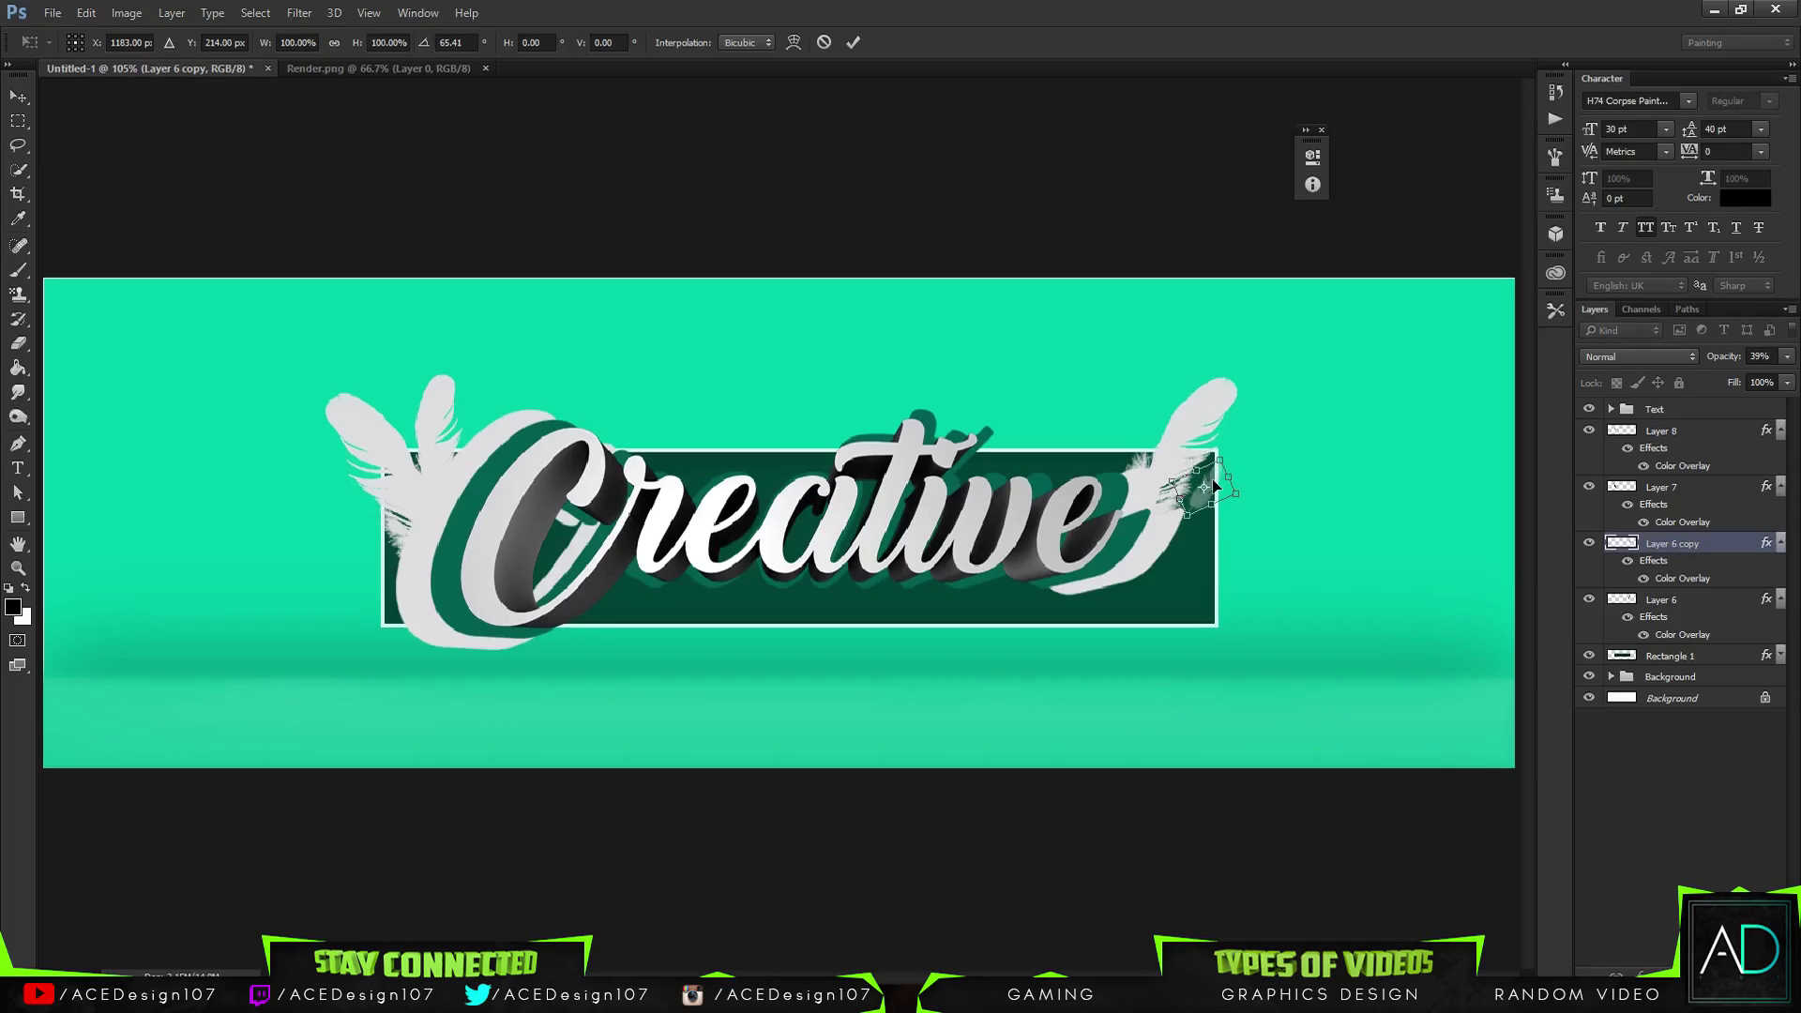
mouse_move(1232, 502)
mouse_down()
mouse_move(1223, 476)
mouse_move(1208, 488)
mouse_up()
key(Return)
Move the small feather copy up and just outside the rectangle's upper-right corner
key(ctrl+t)
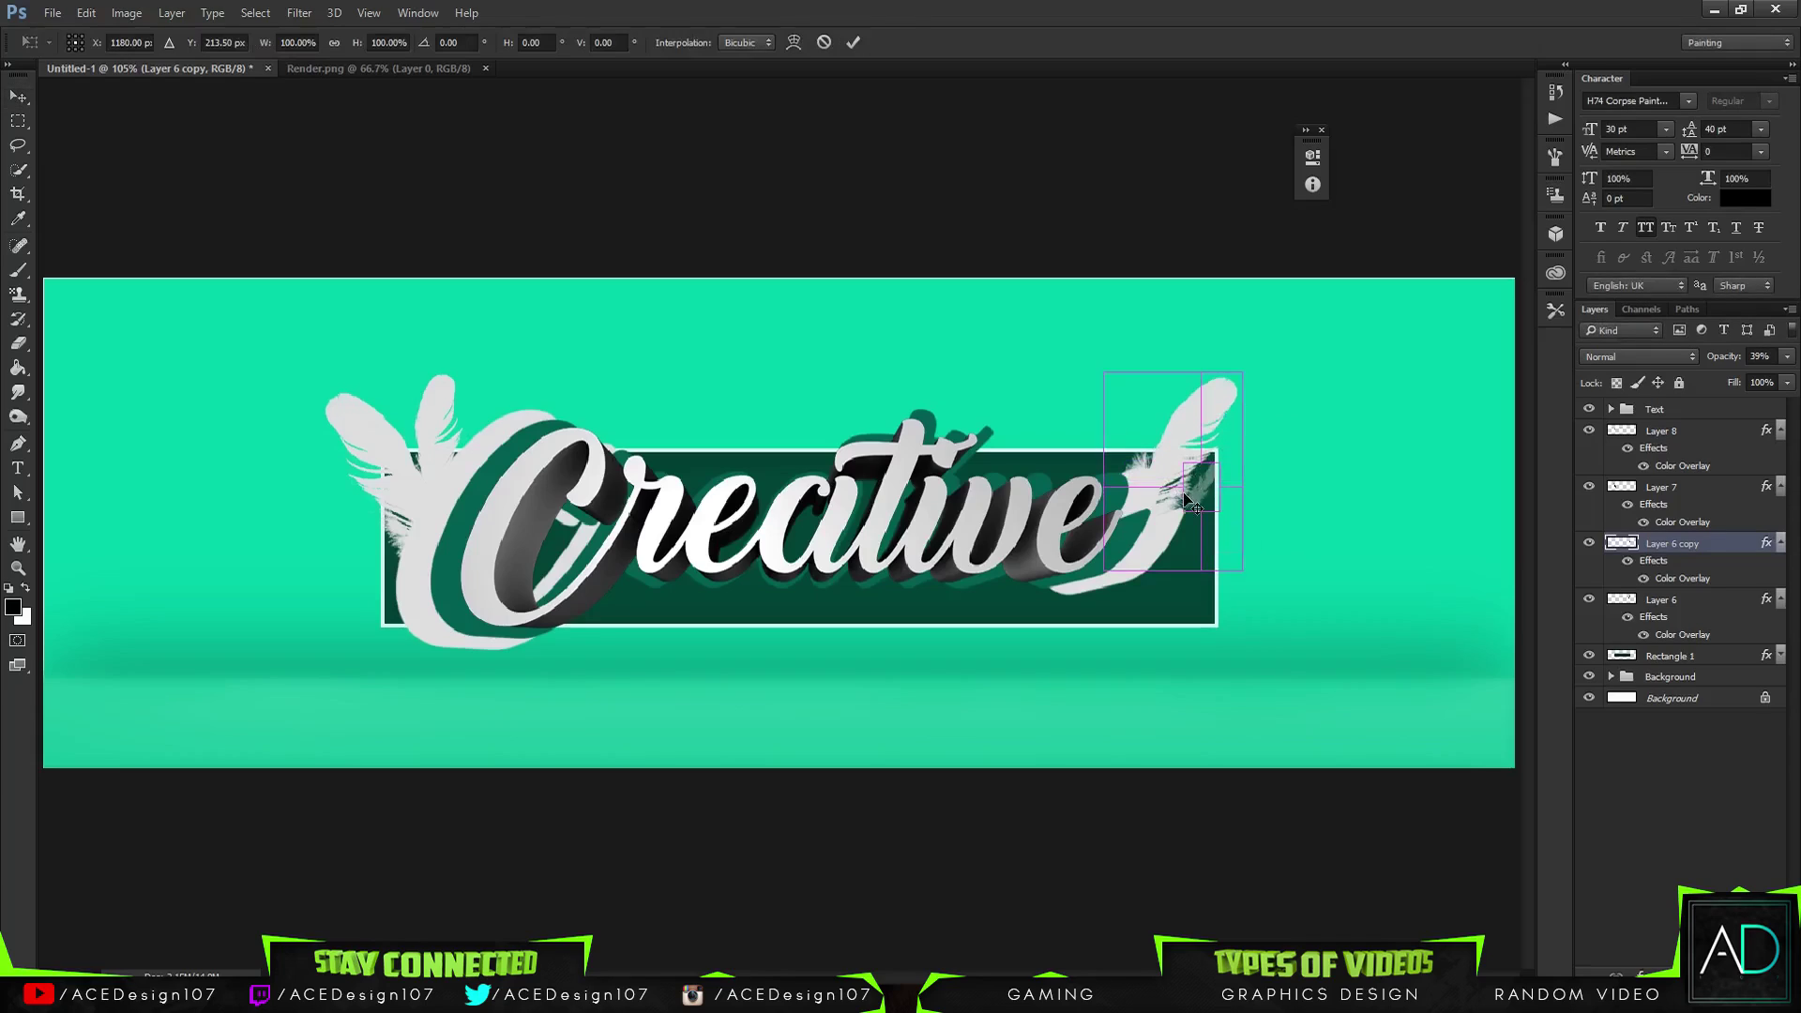
drag(1197, 506, 1234, 483)
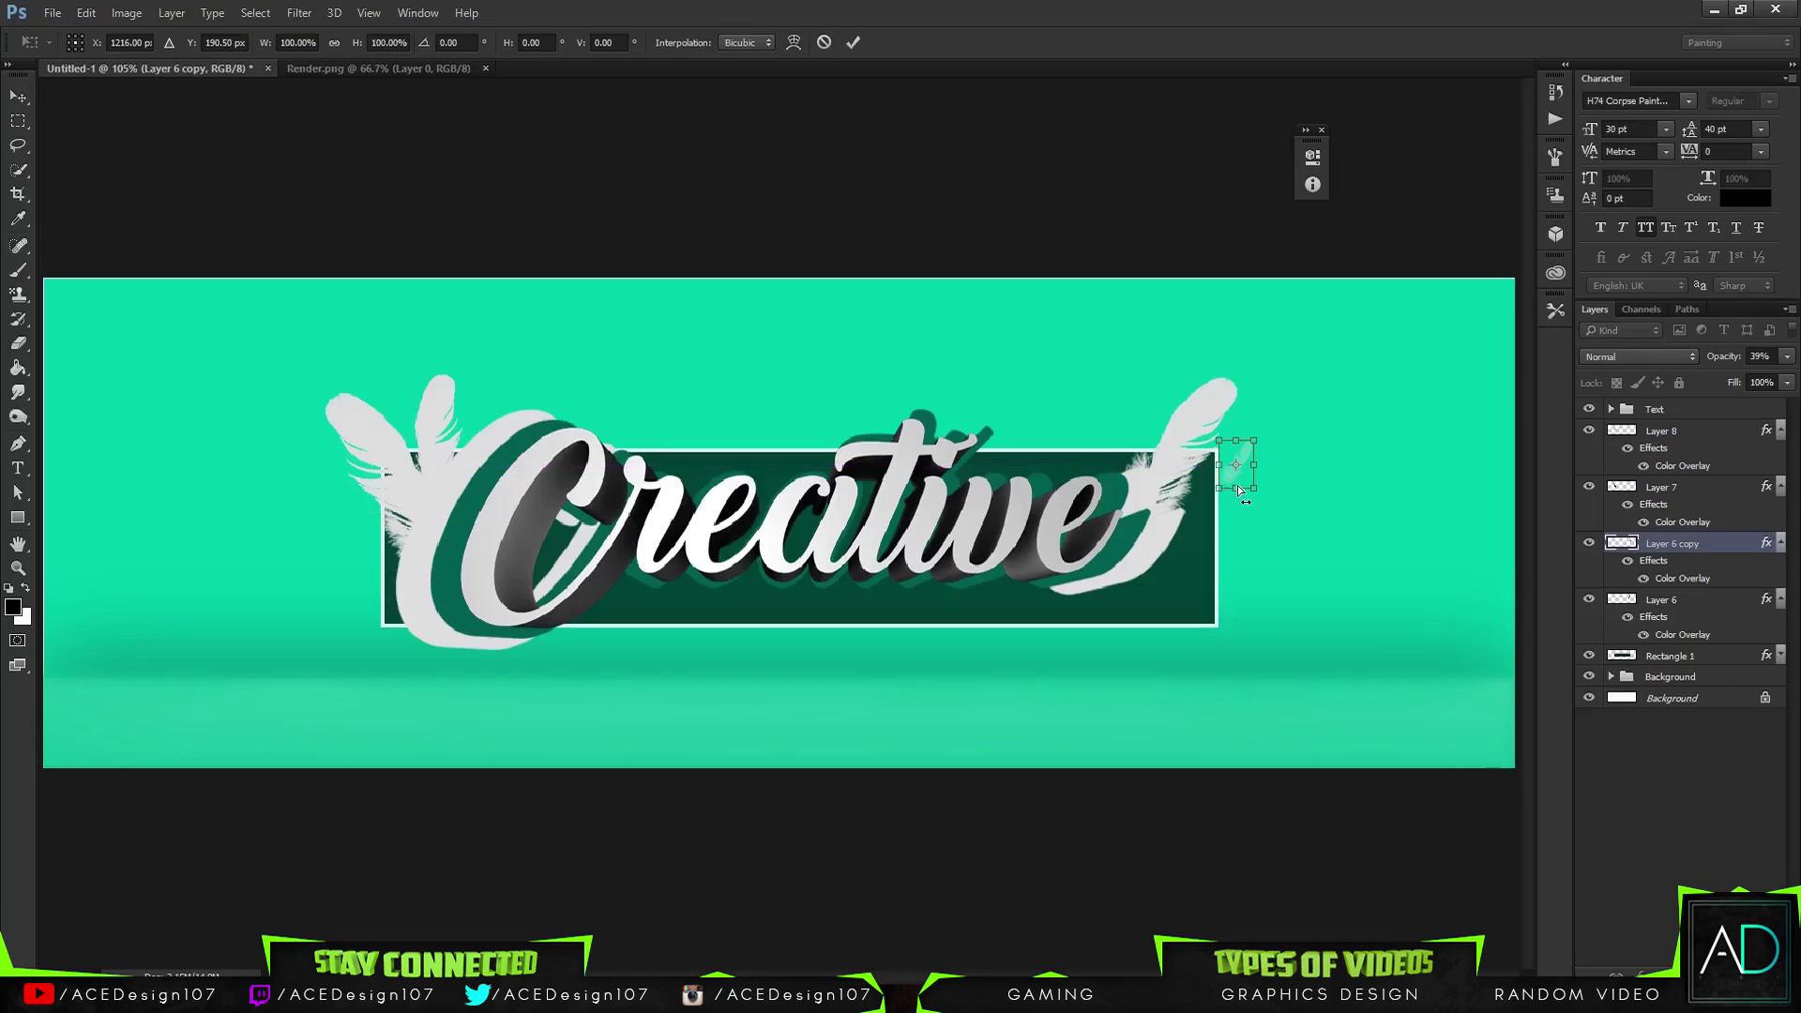
key(Return)
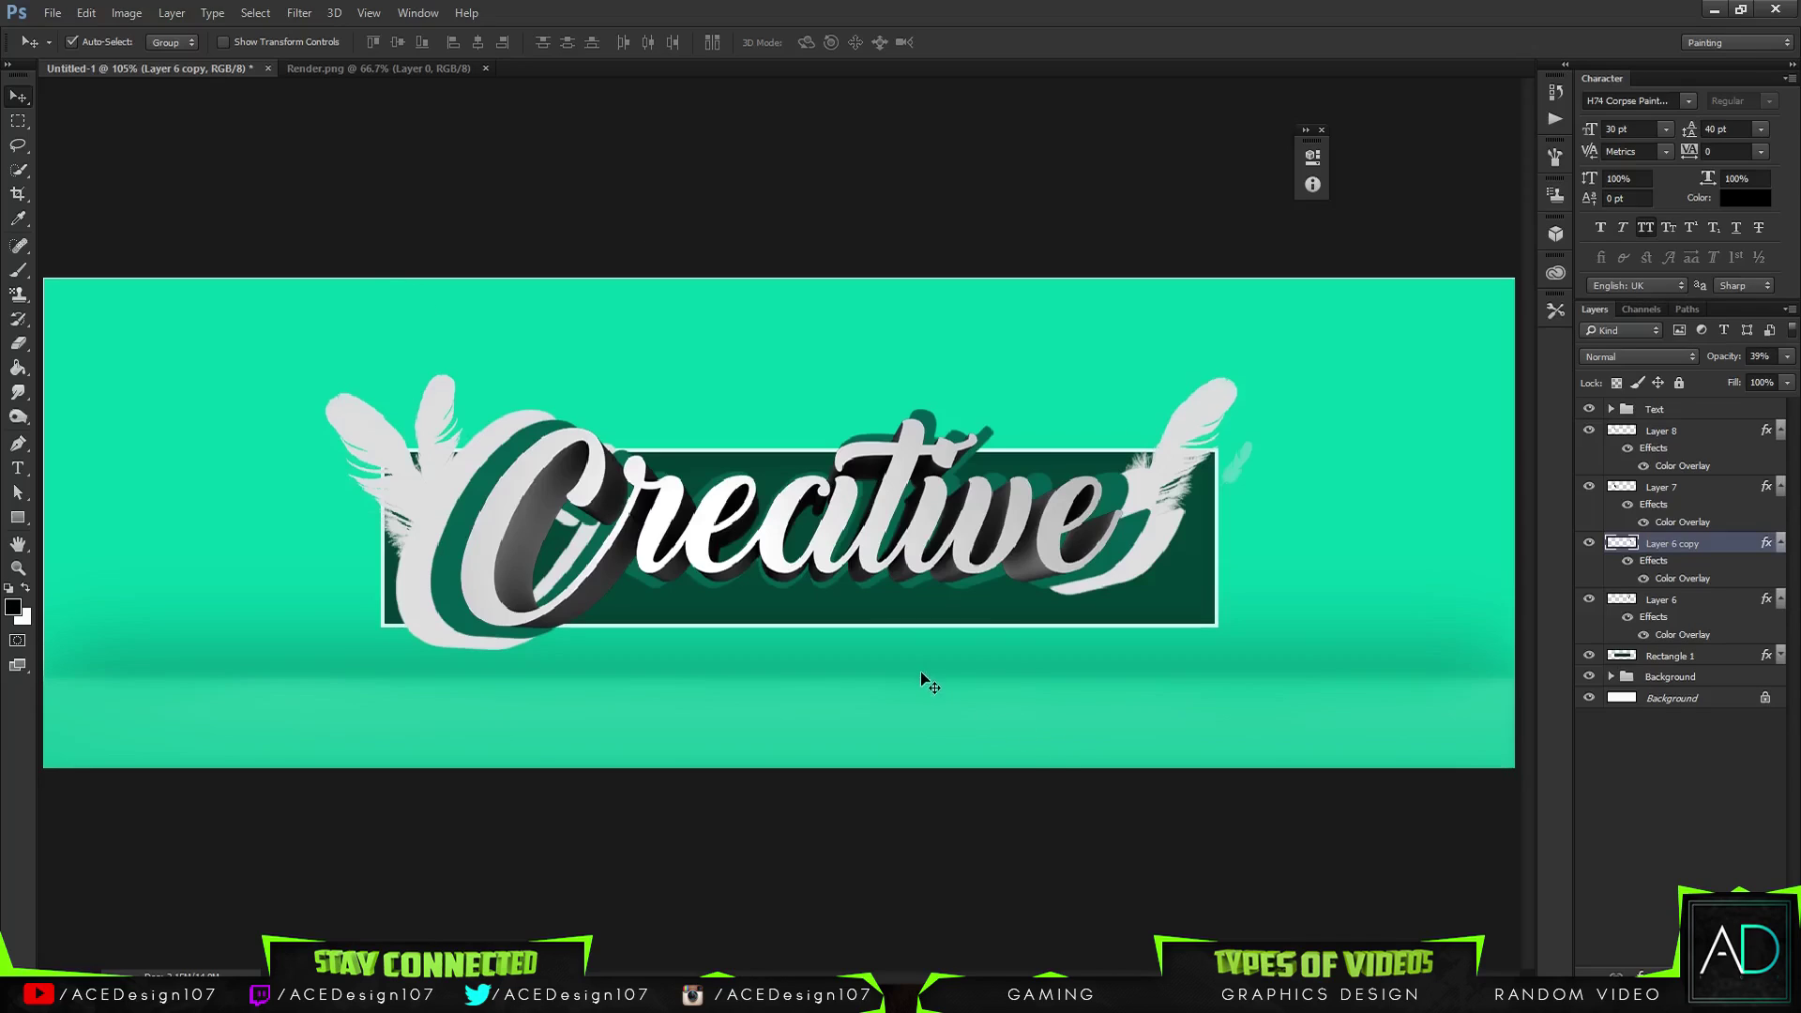
Set up the Type tool with white (ffffff) text colour and the Bebas Neue Regular font
key(t)
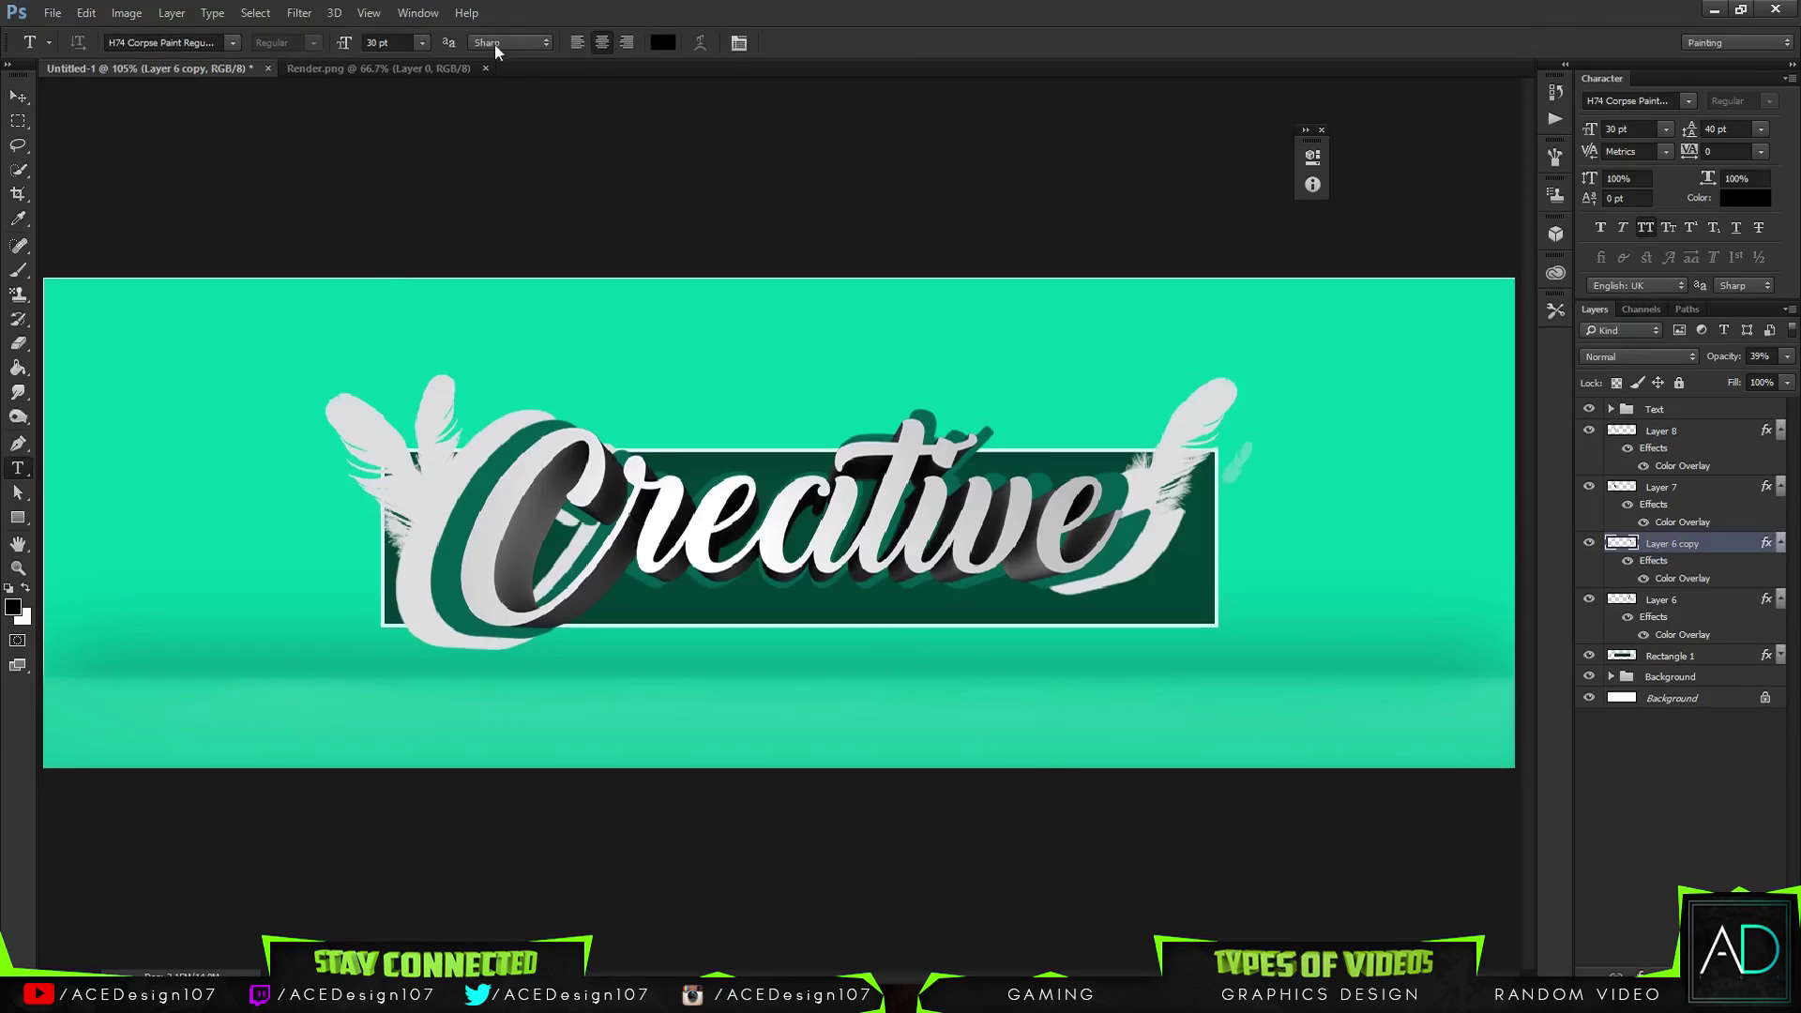
click(660, 42)
text(ffffff)
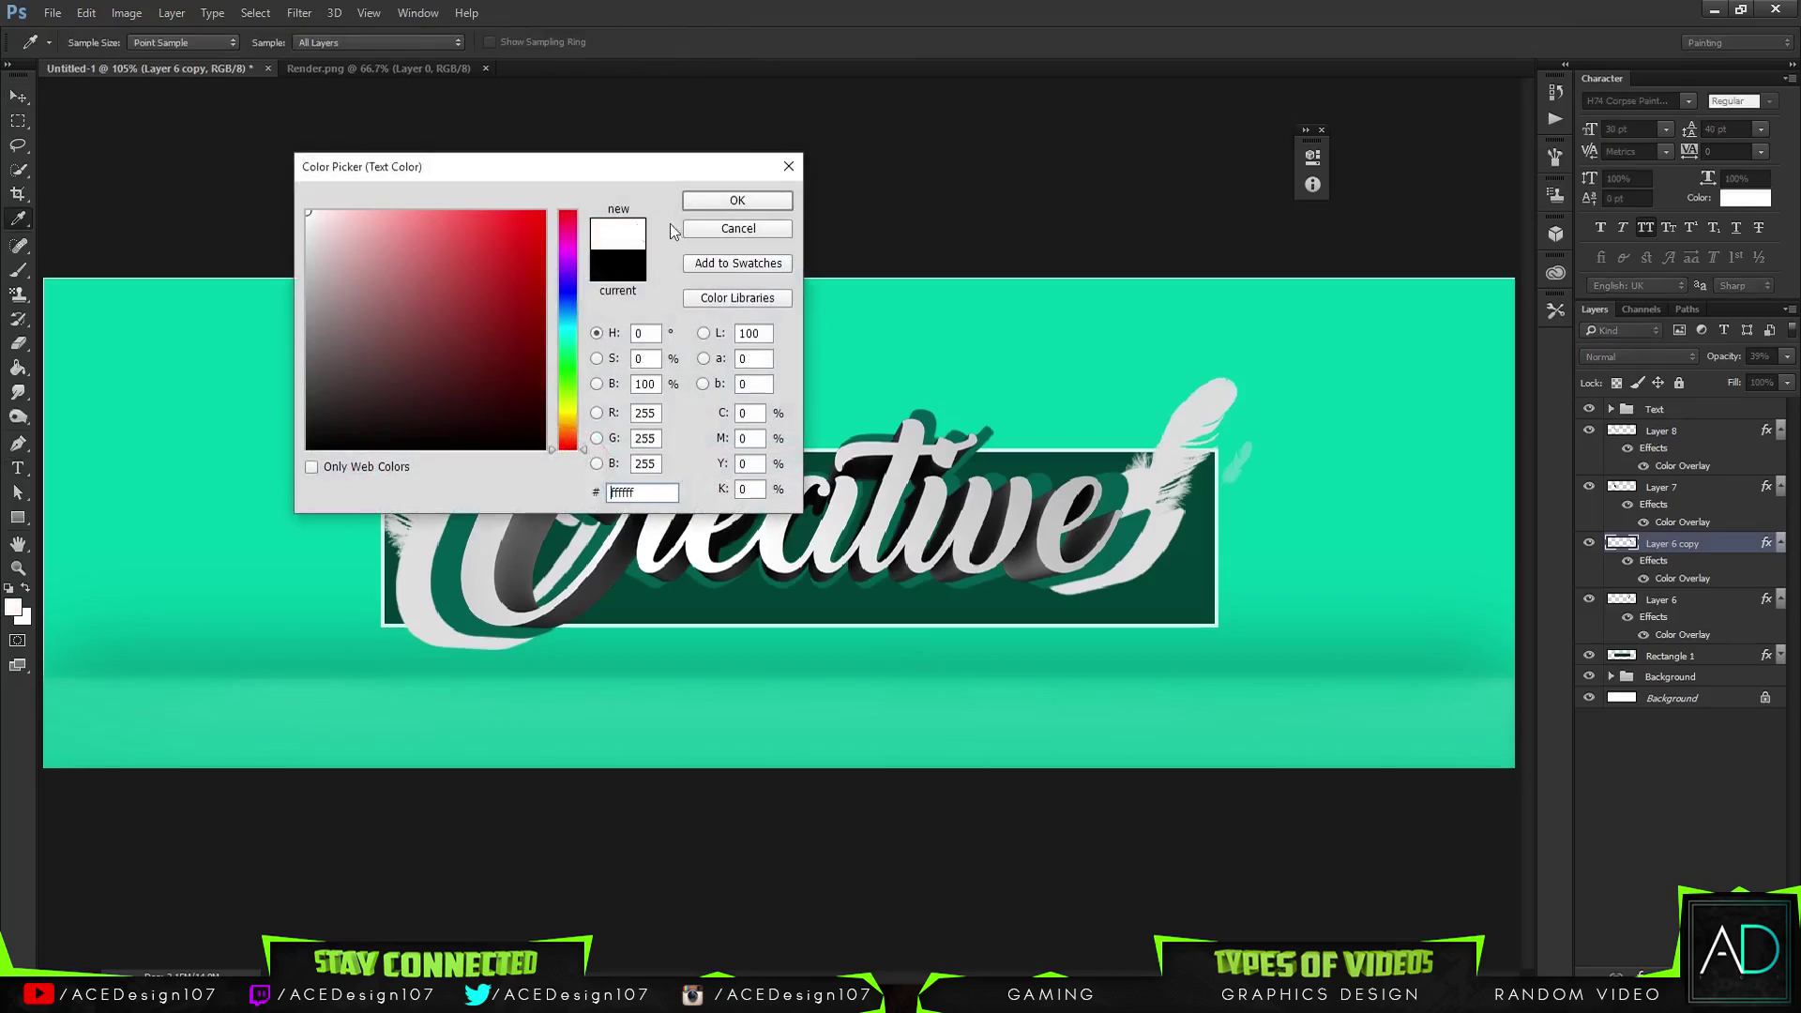
click(738, 200)
click(192, 42)
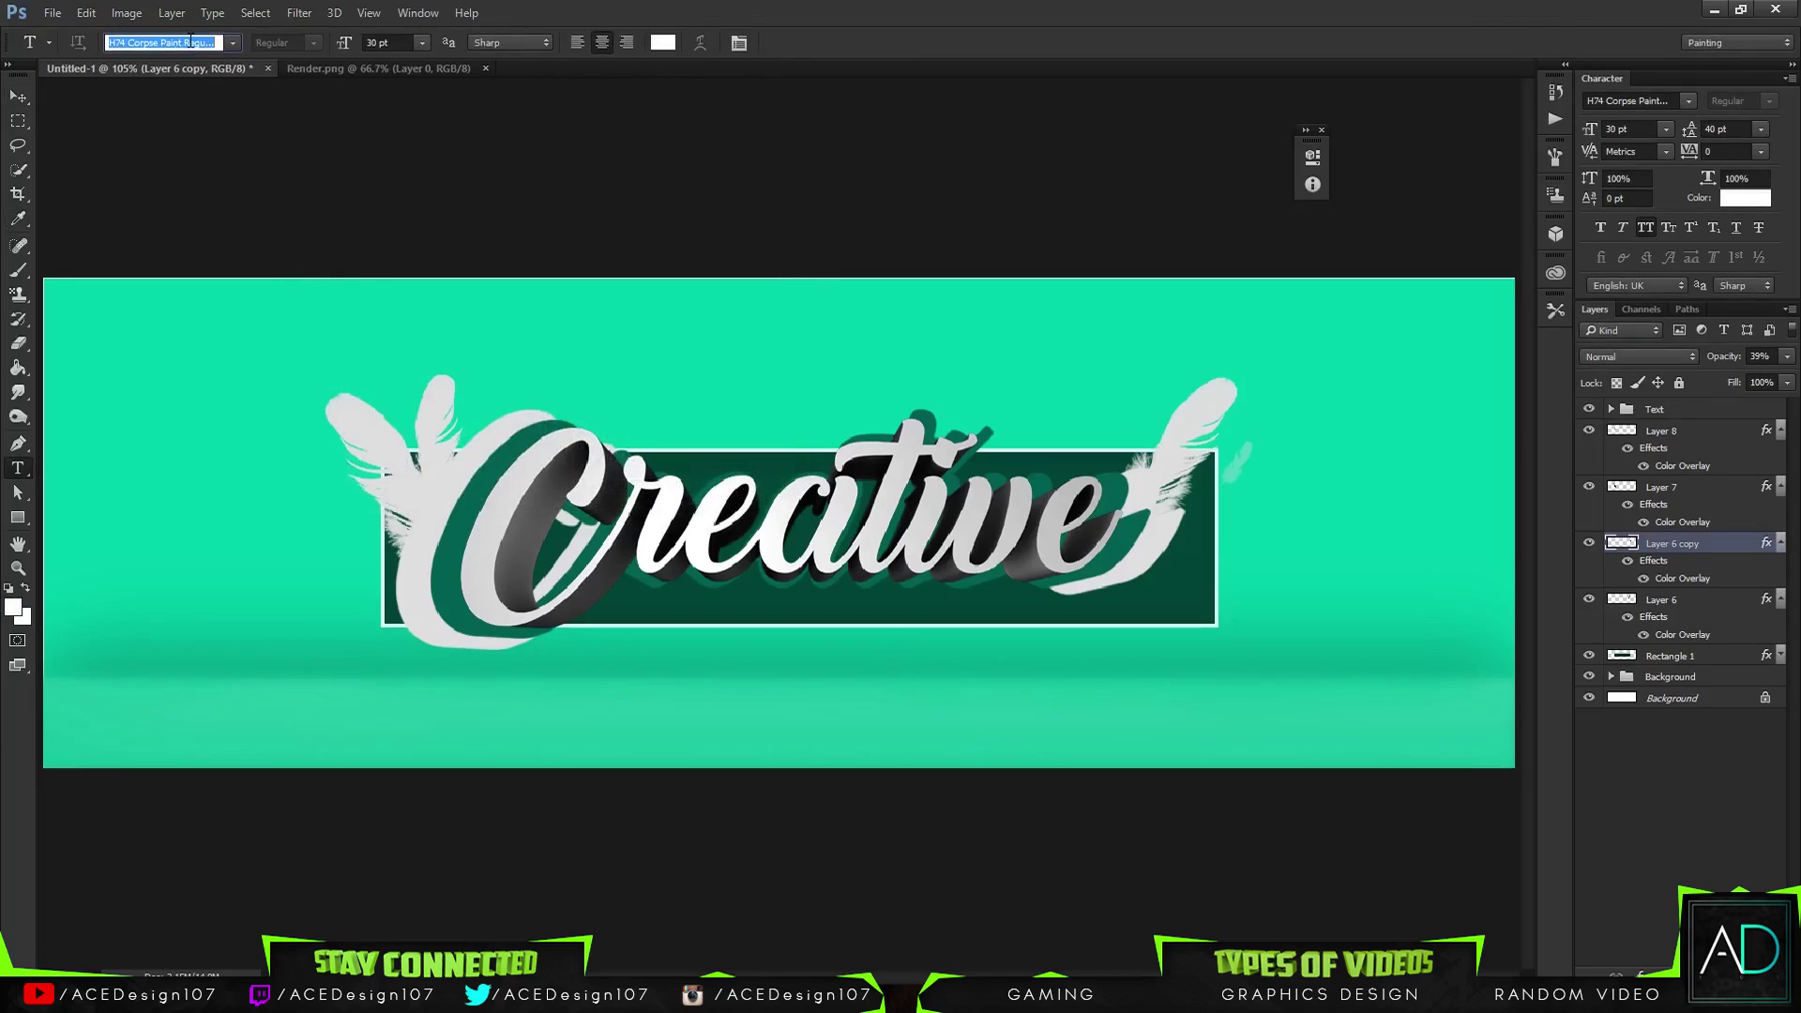
key(BackSpace)
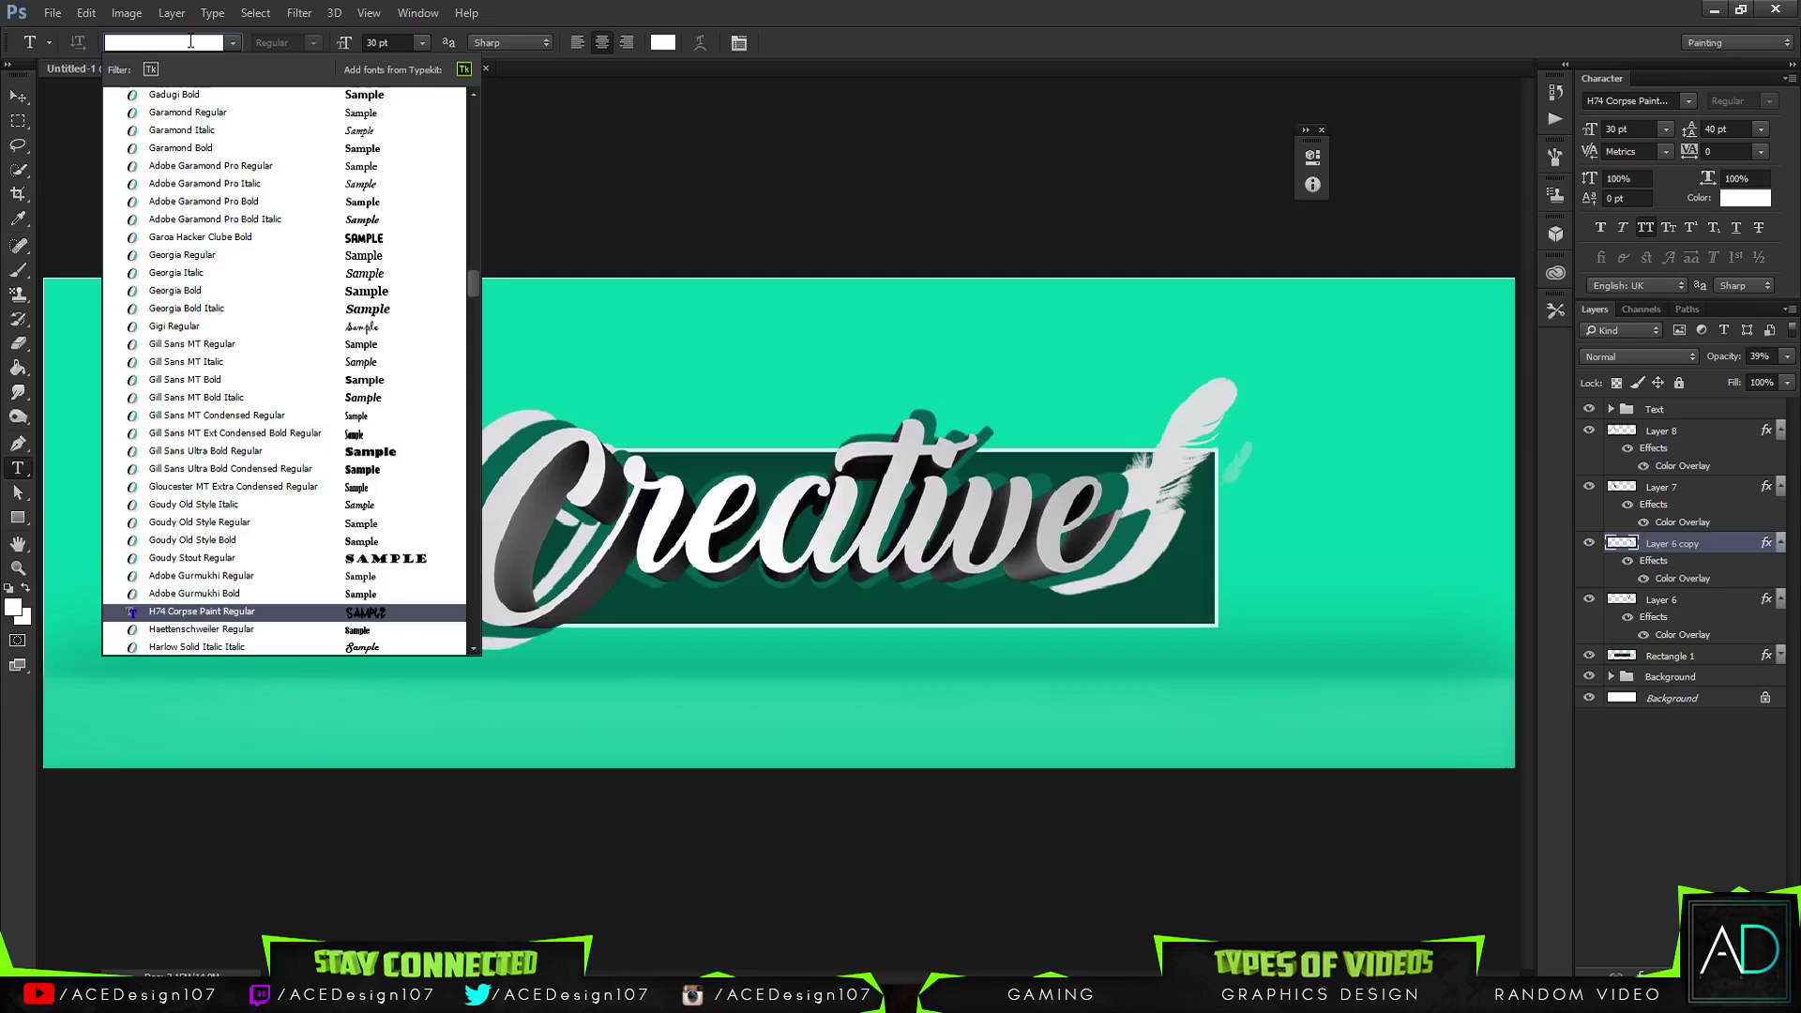
text(beb)
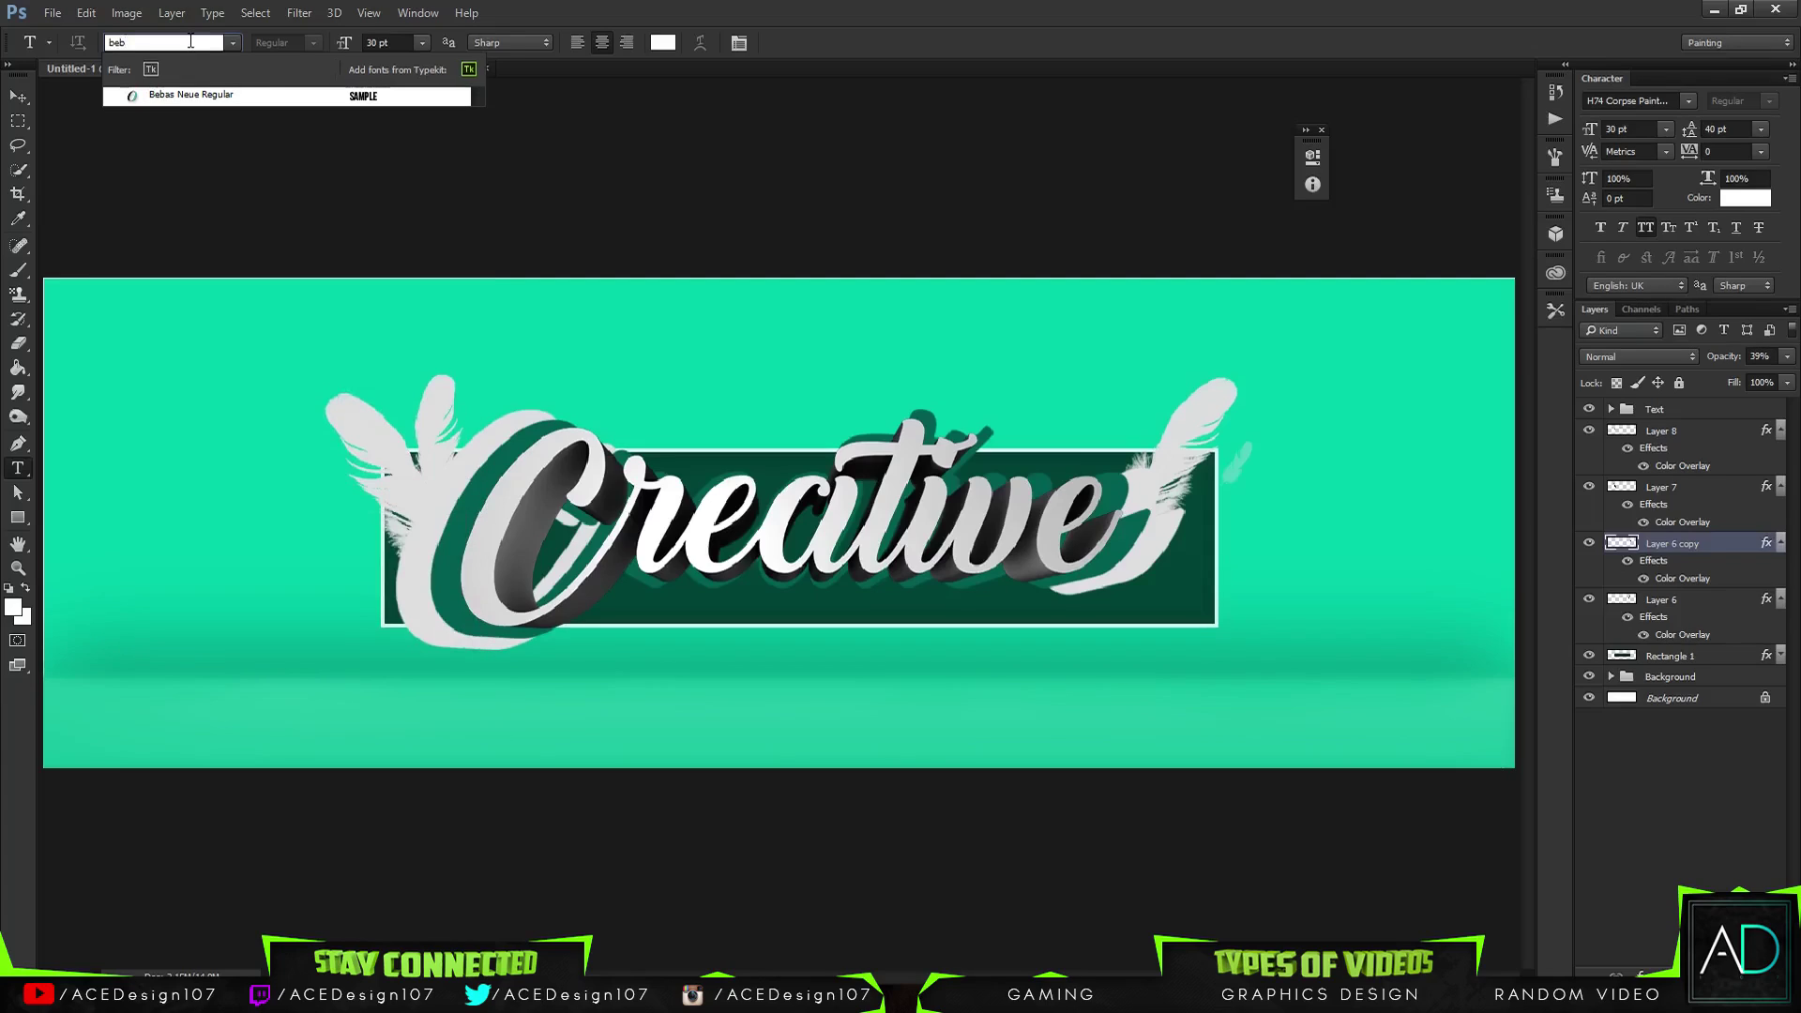
key(Return)
Add the text "DESIGNER FOR DIRECTORS" centred beneath the green rectangle
click(825, 698)
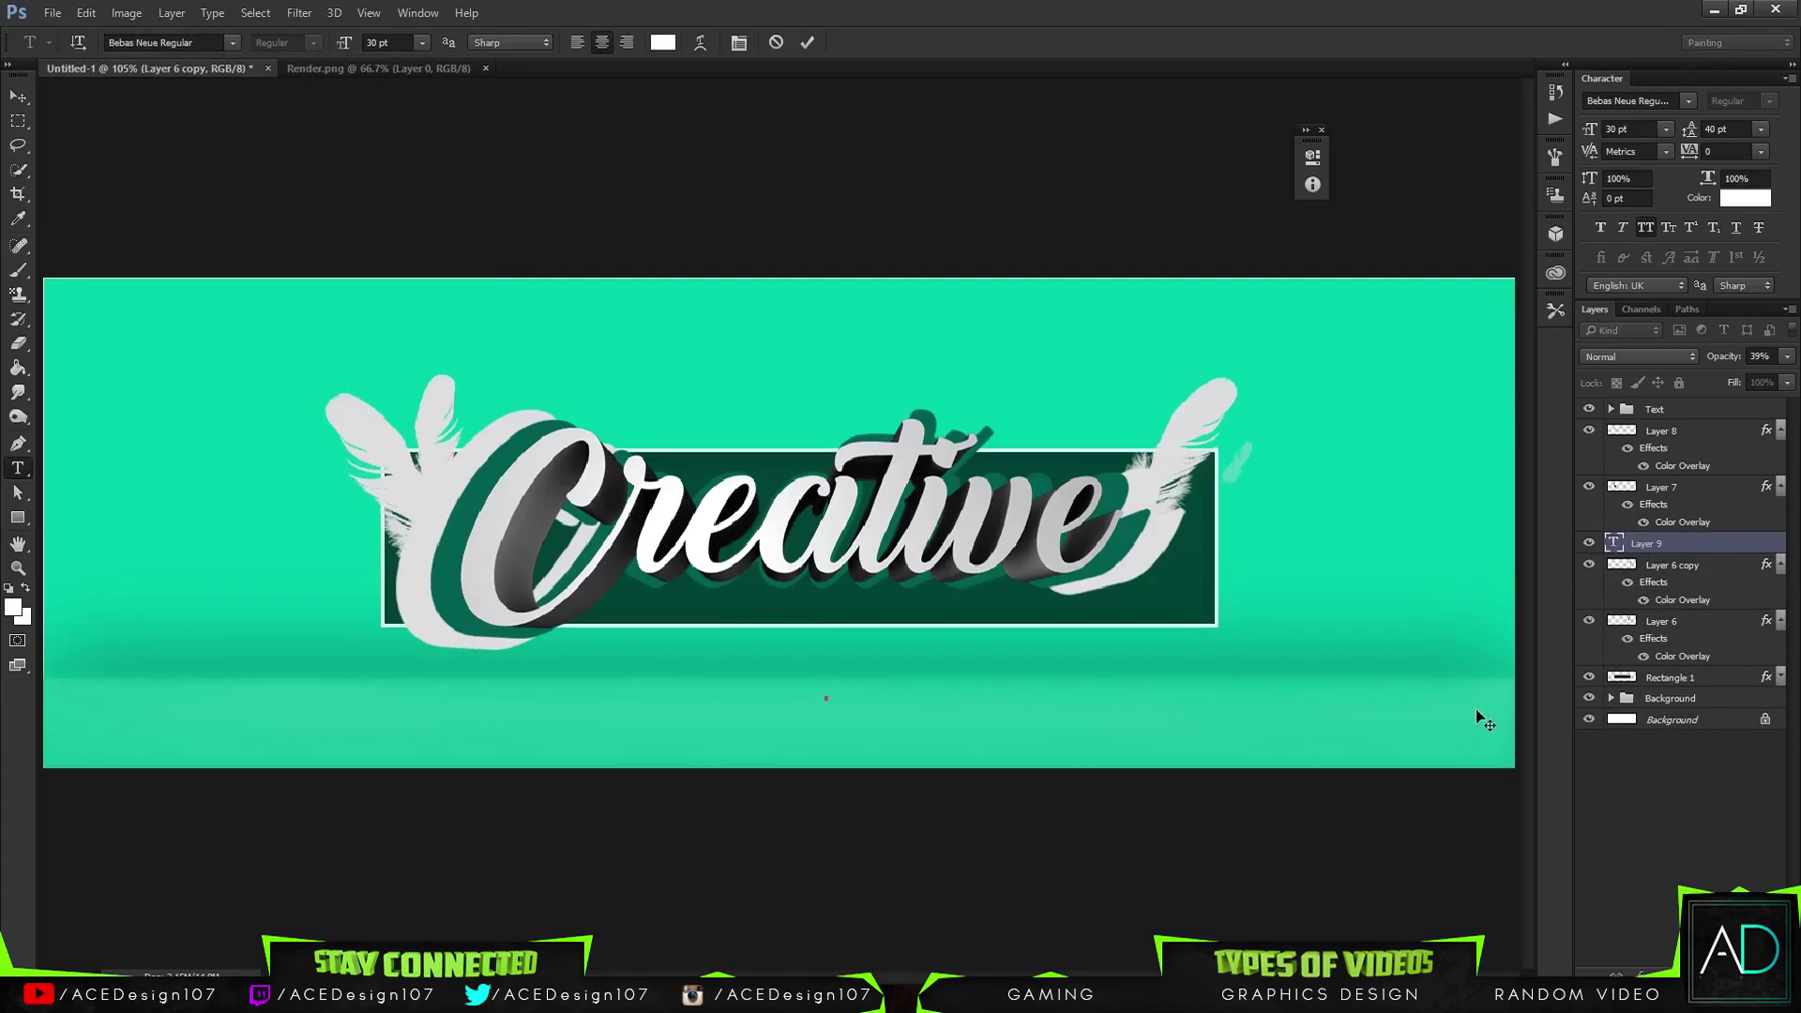
text(DESIGNER FOR)
text(DIRECTO)
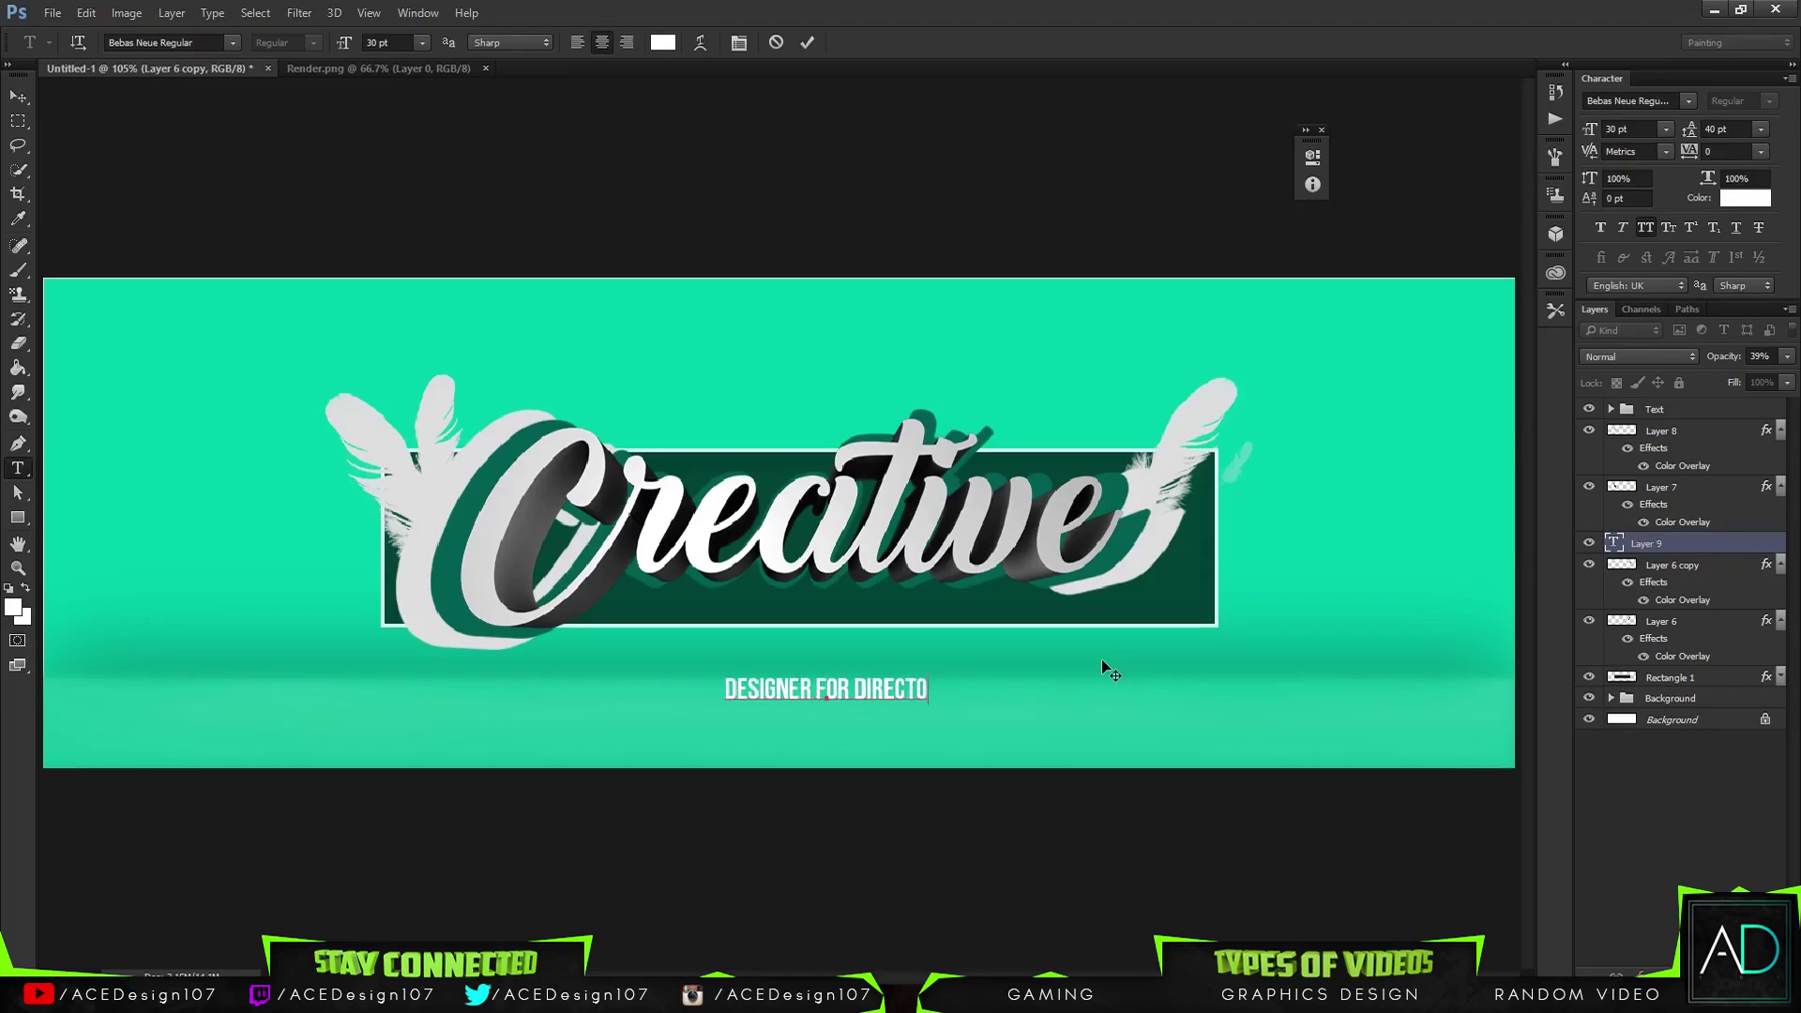
text(RS)
key(ctrl+a)
key(ctrl+Return)
Scale the tagline down to about 52% and place it just below the rectangle's lower-right edge
key(ctrl+t)
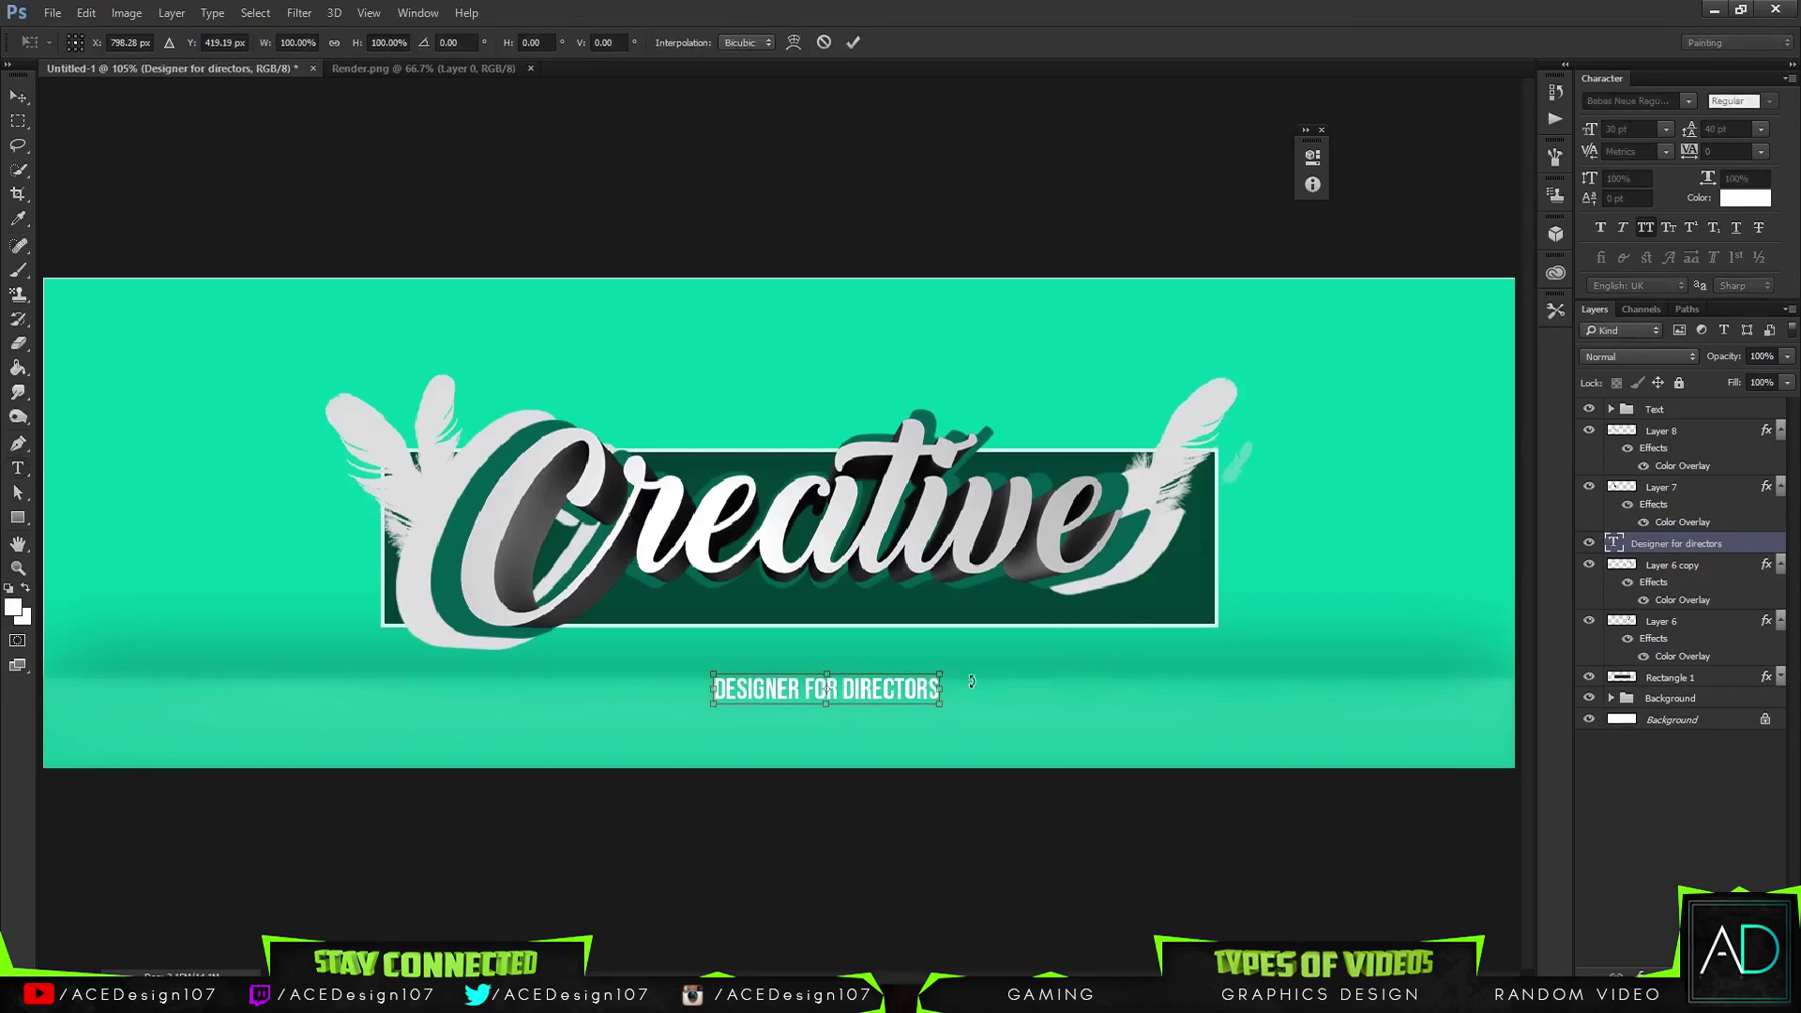
drag(940, 704, 1102, 647)
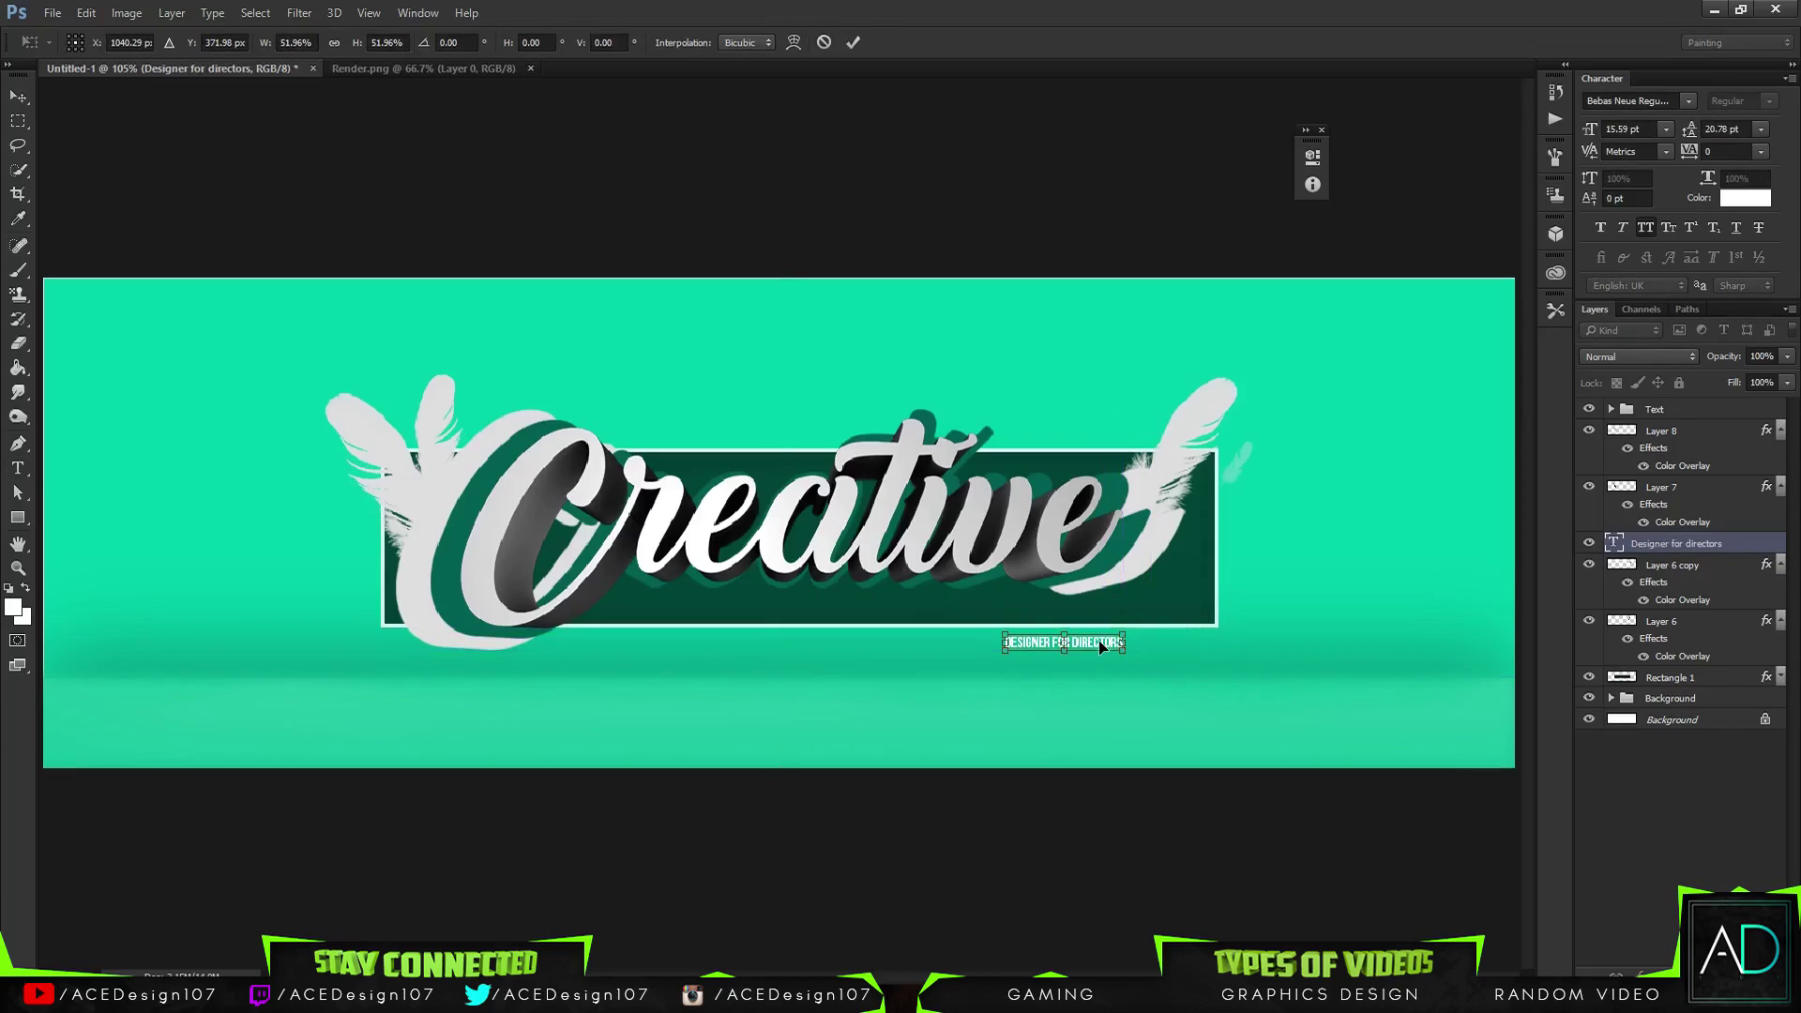
key(Return)
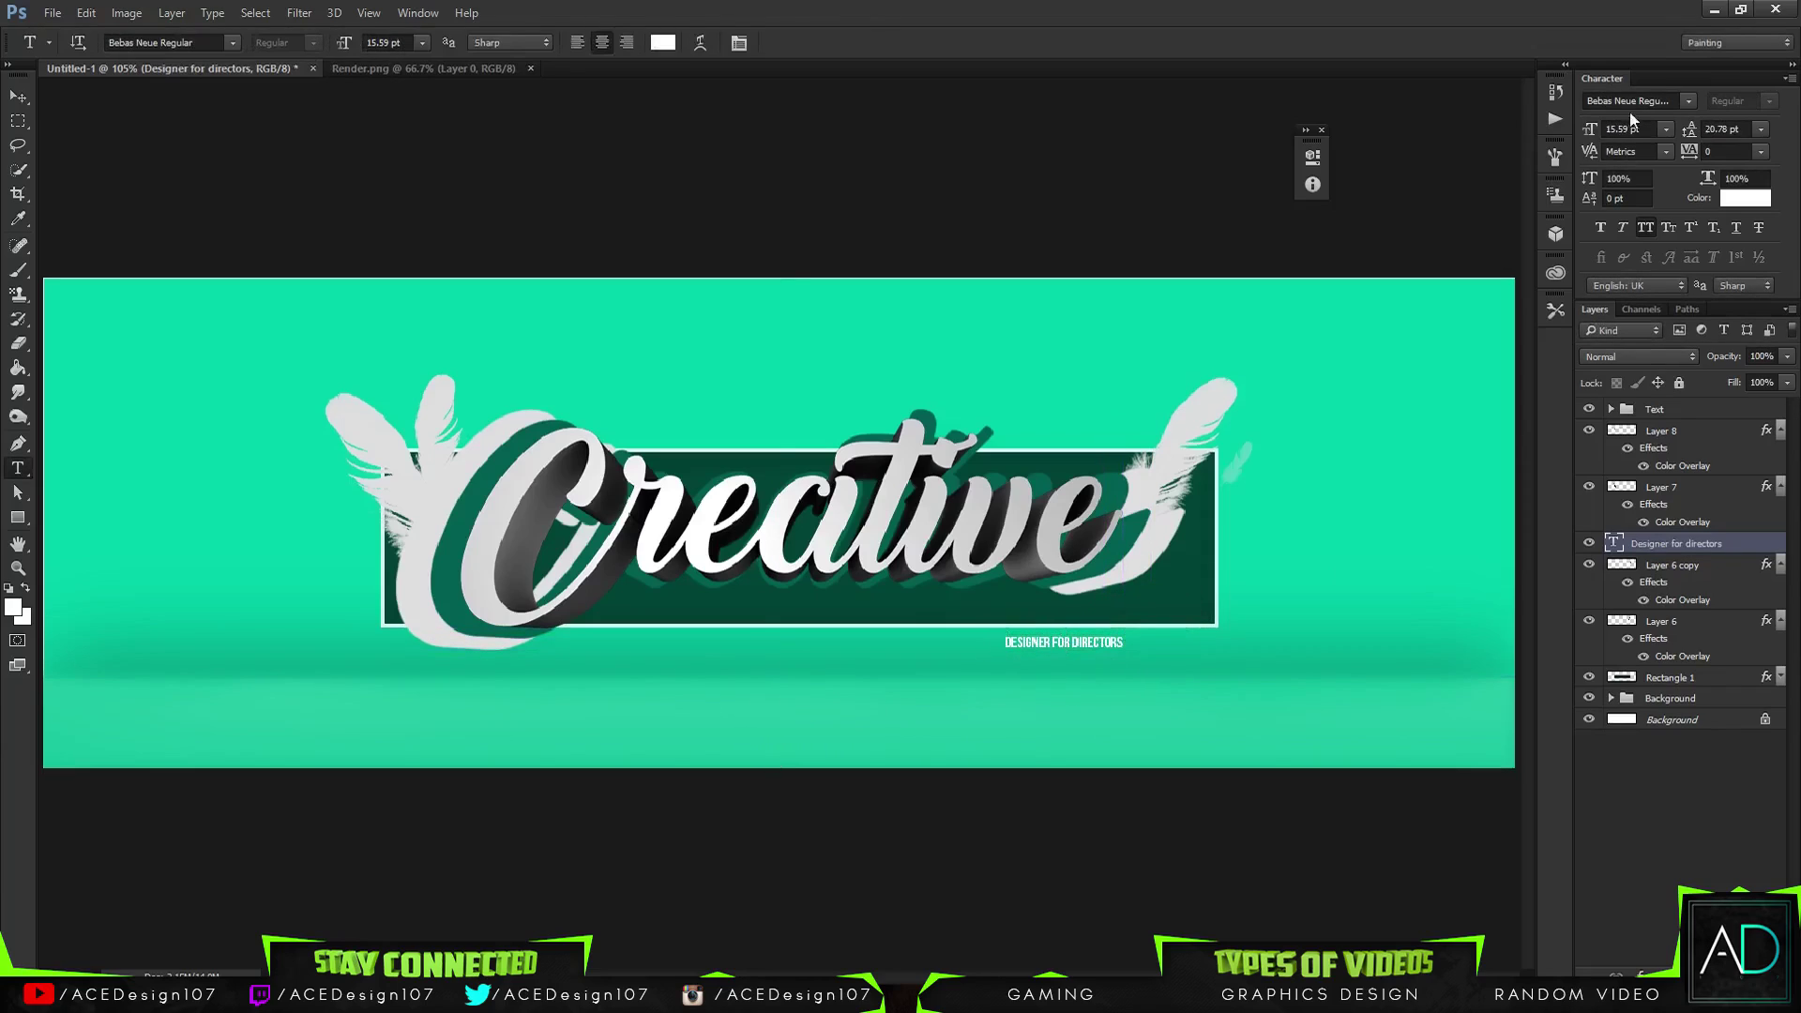
Try a tracking of 200 on the "DESIGNER FOR DIRECTORS" tagline
click(1761, 152)
click(1778, 456)
key(ctrl+t)
key(Return)
Set the tagline's tracking to 75 and turn on the CMYK proof preview
click(1761, 152)
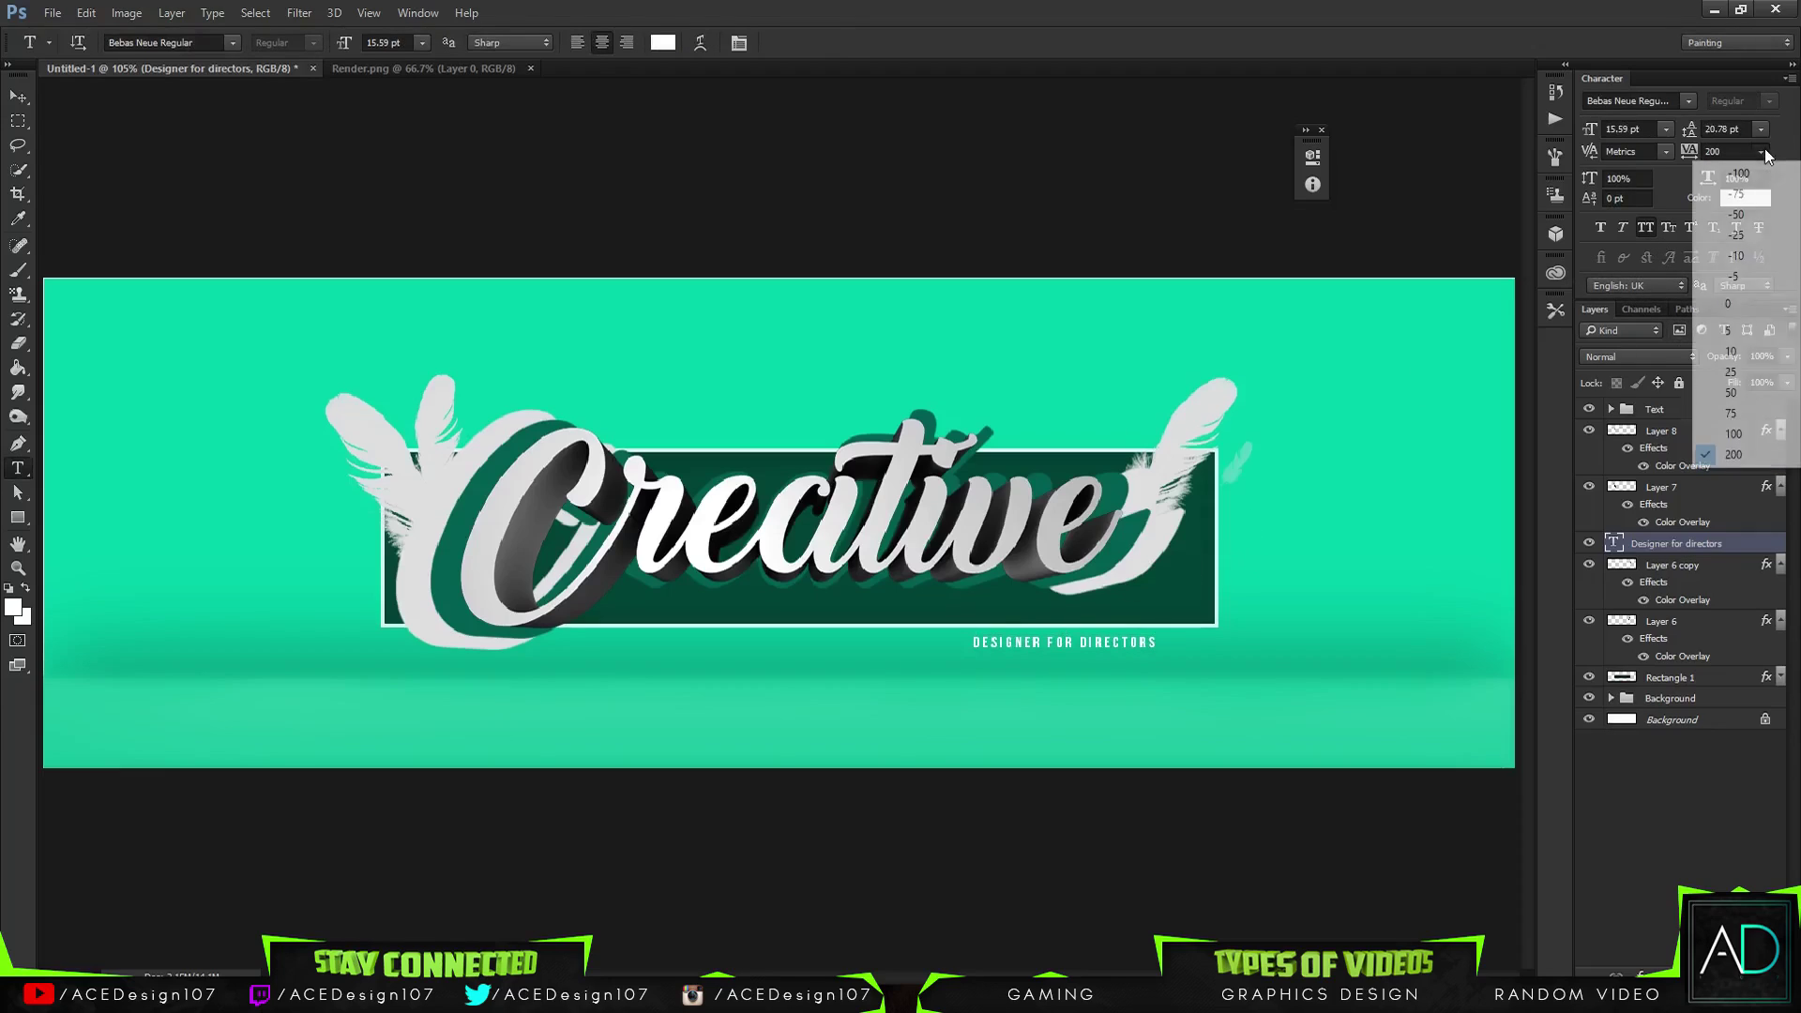
click(1731, 415)
key(ctrl+y)
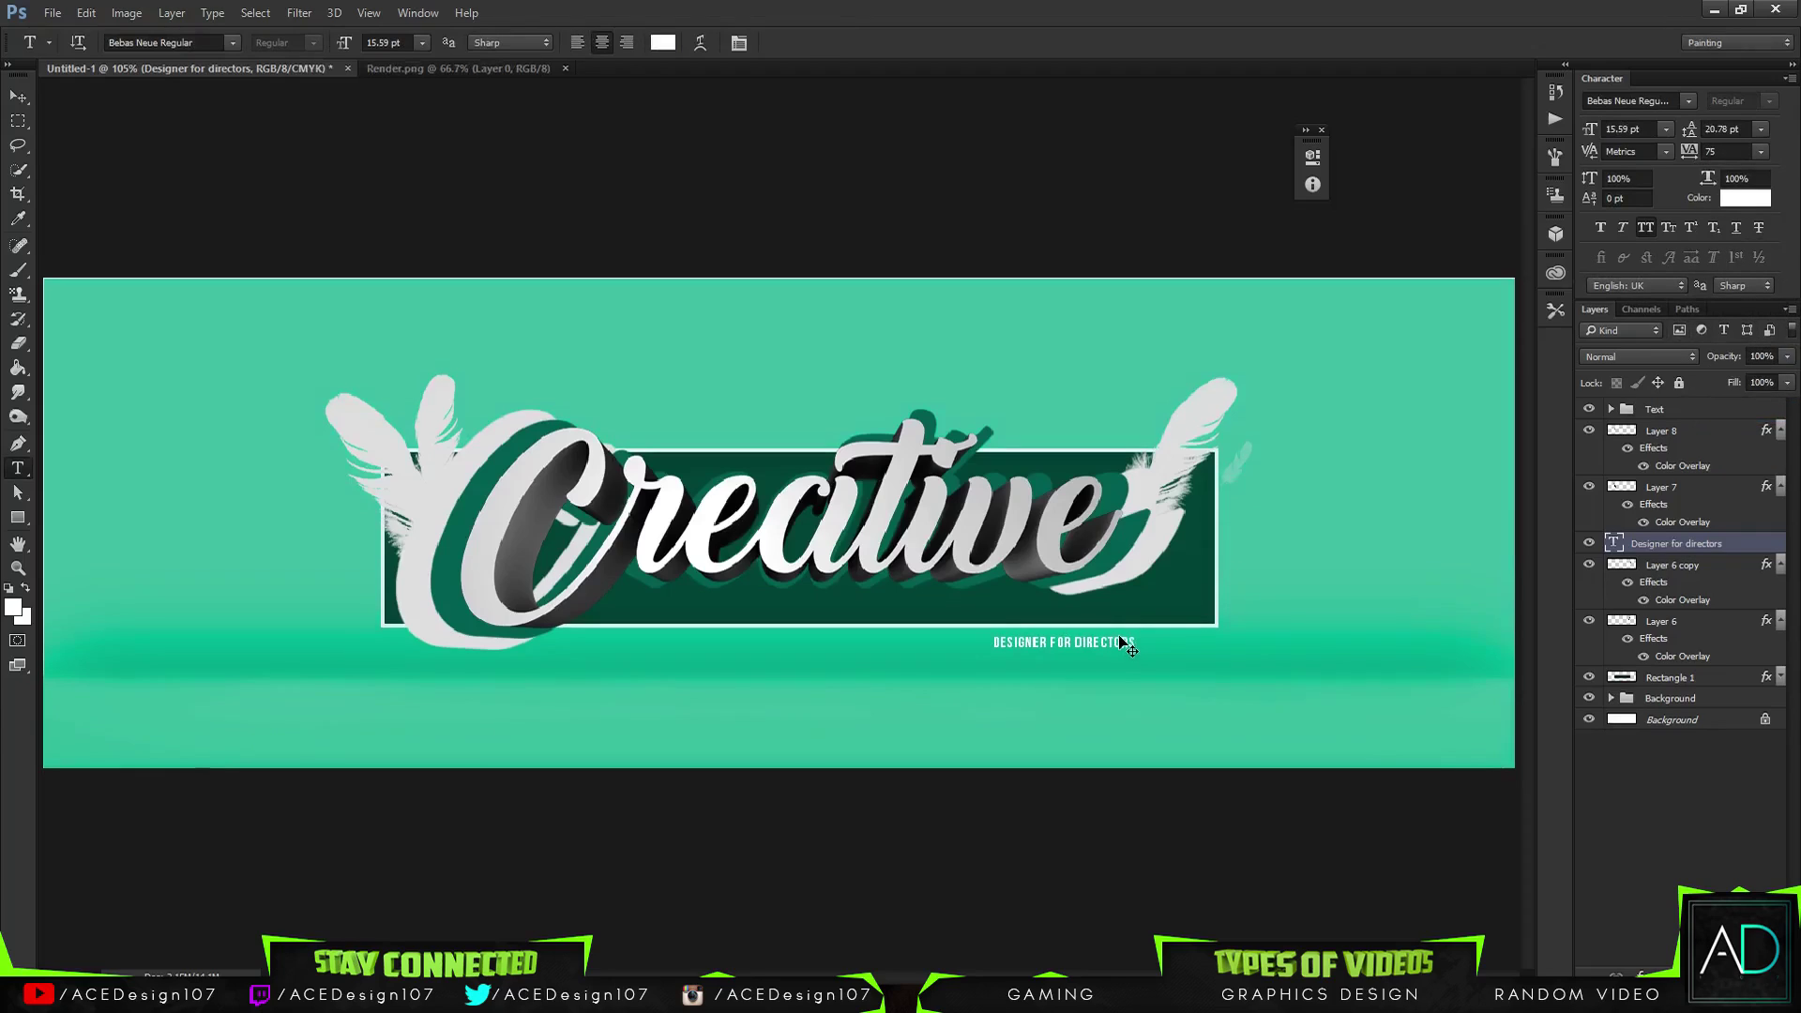
Nudge the tagline slightly up and left, closer to the rectangle's lower border
key(ctrl+t)
drag(1123, 641, 1118, 638)
key(Return)
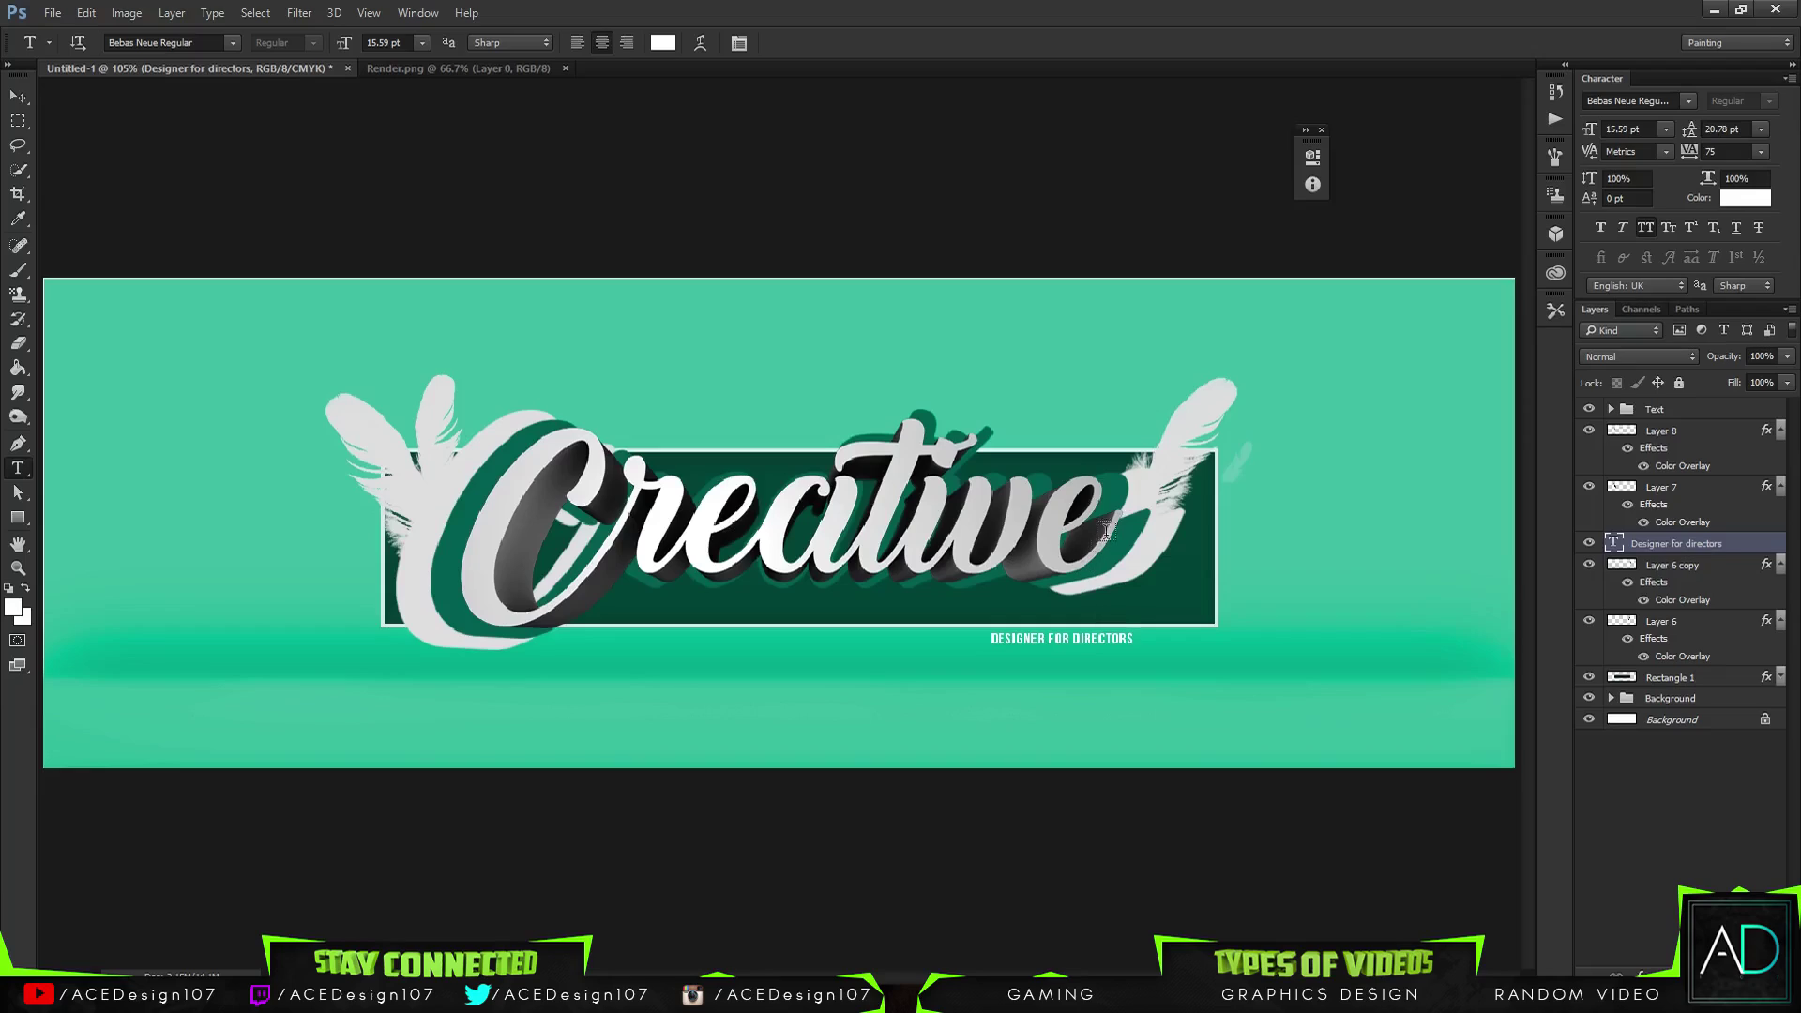
Collapse the effects lists of the four feather layers and move the tagline layer into the Text group
key(b)
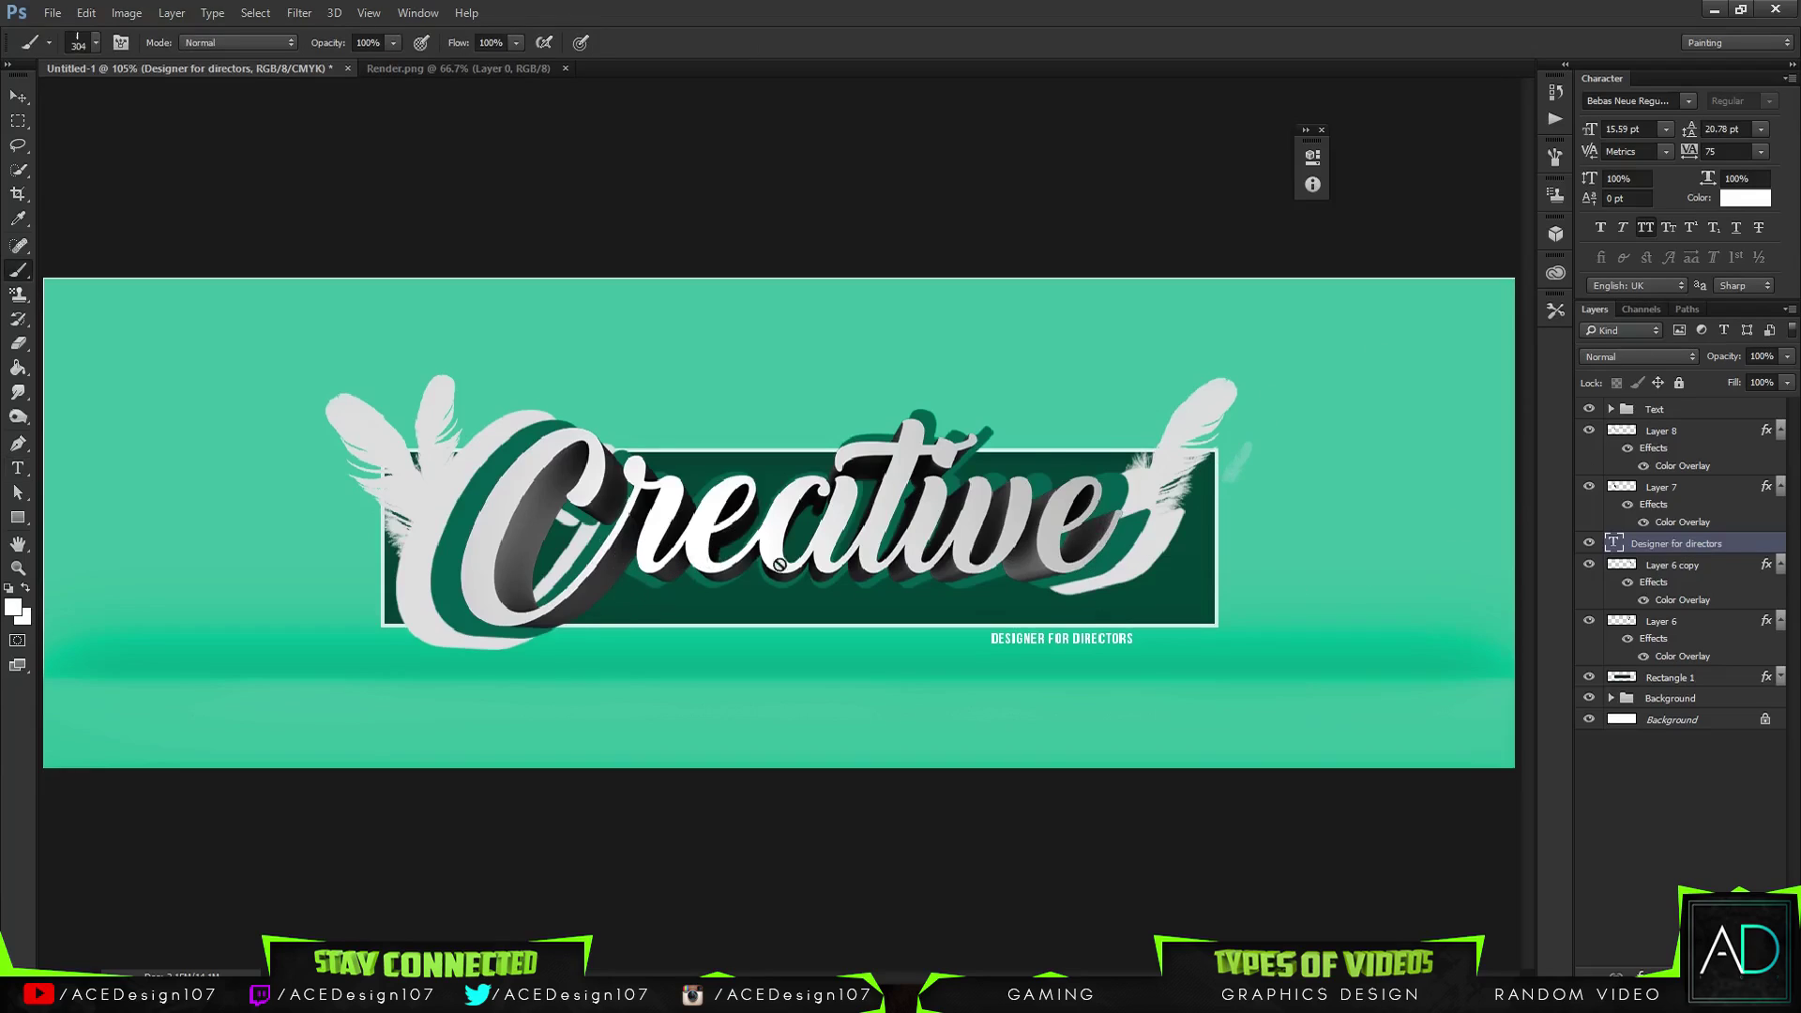
click(1781, 565)
click(1781, 585)
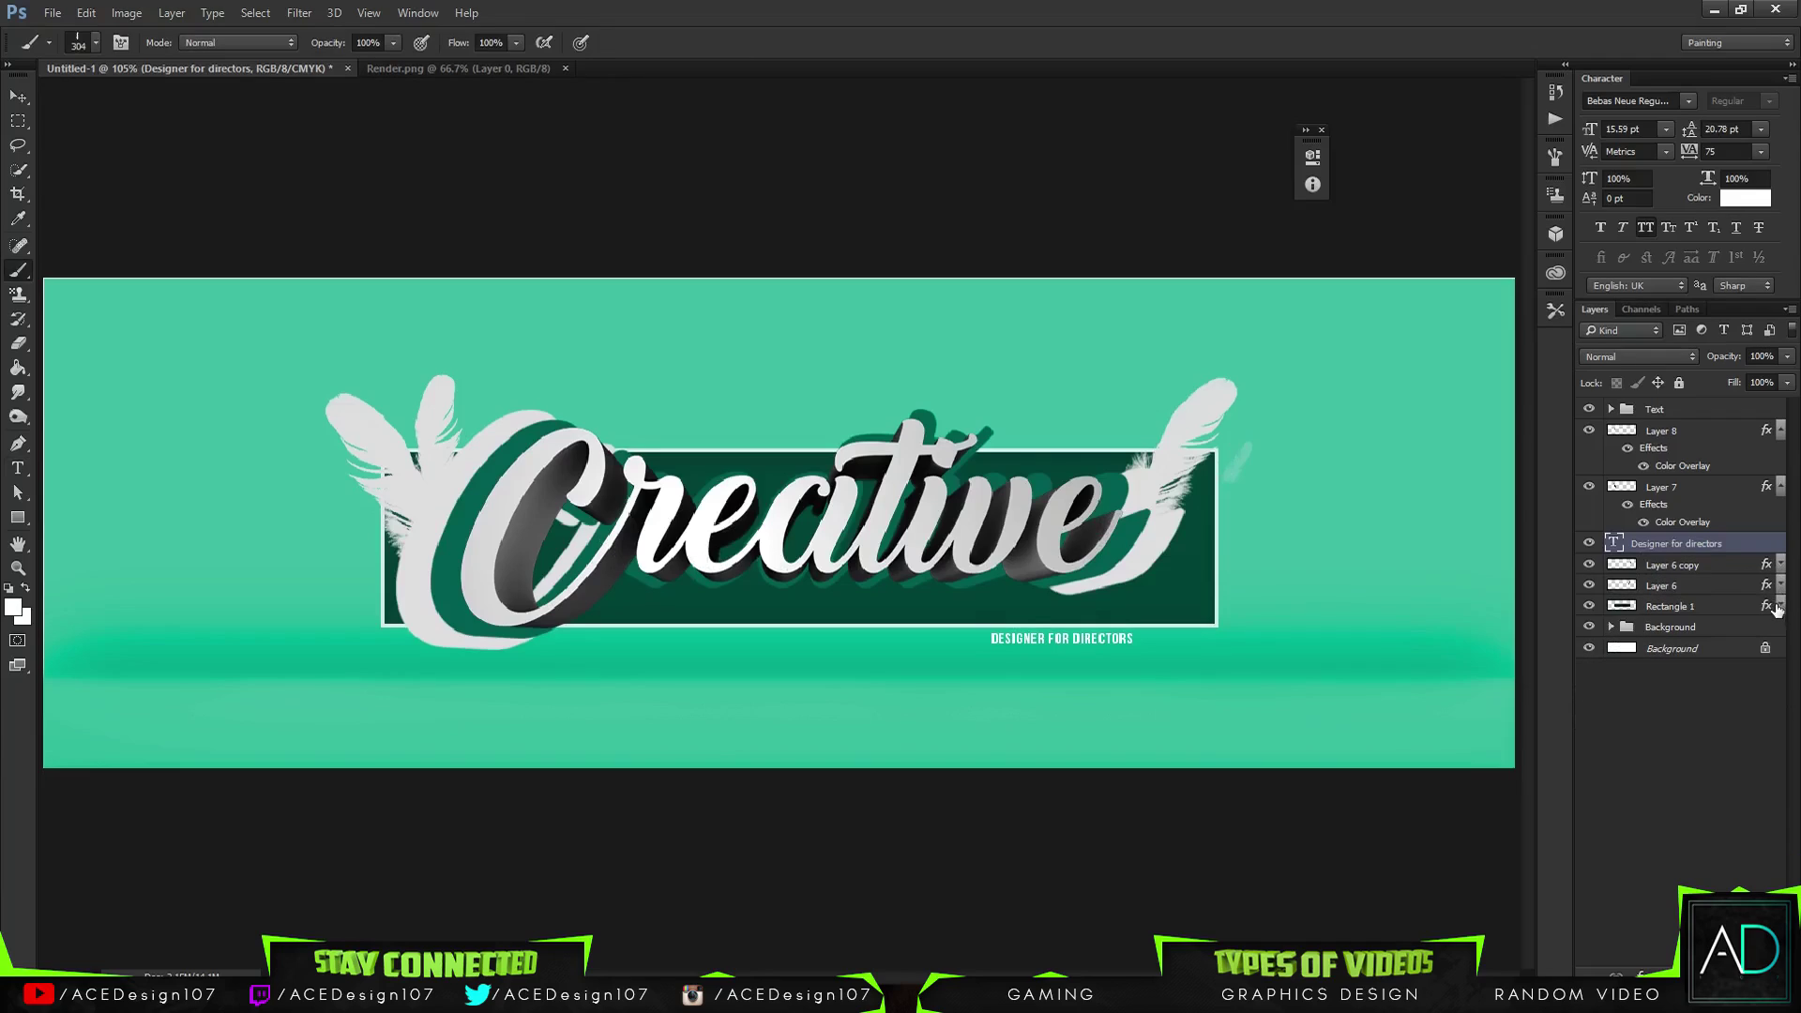
click(1781, 488)
click(1781, 430)
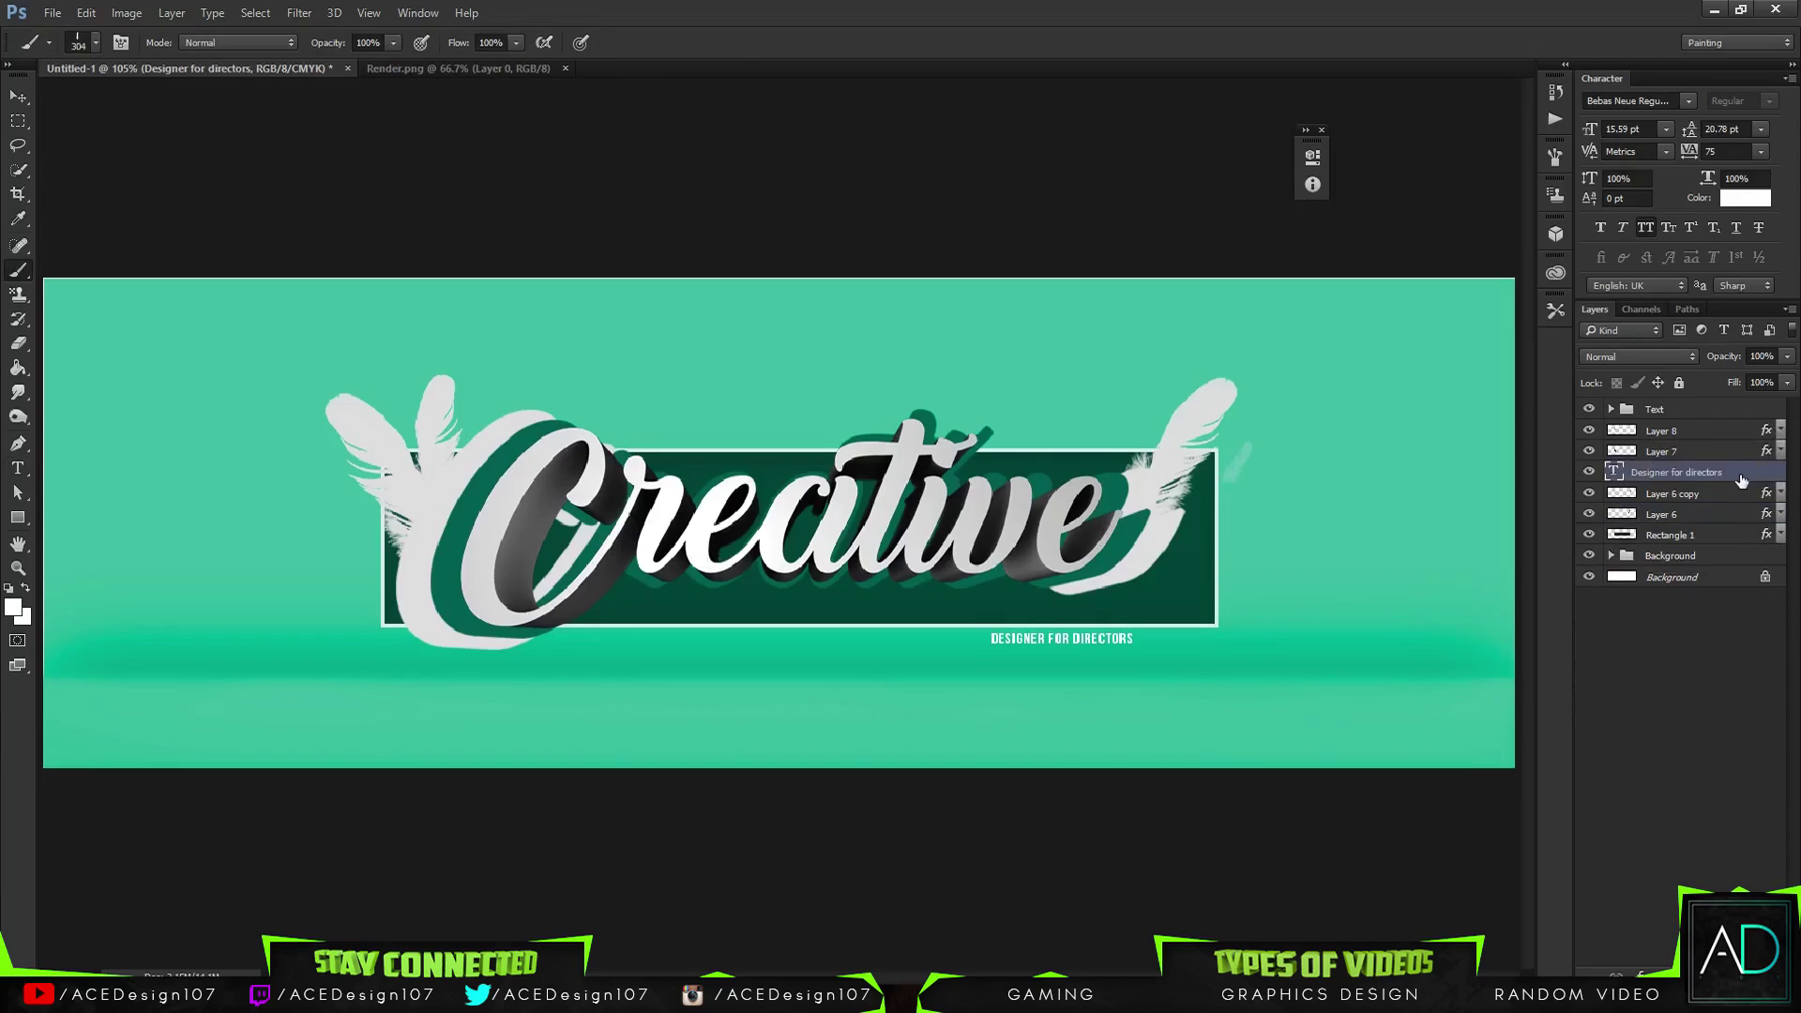
drag(1735, 475, 1716, 419)
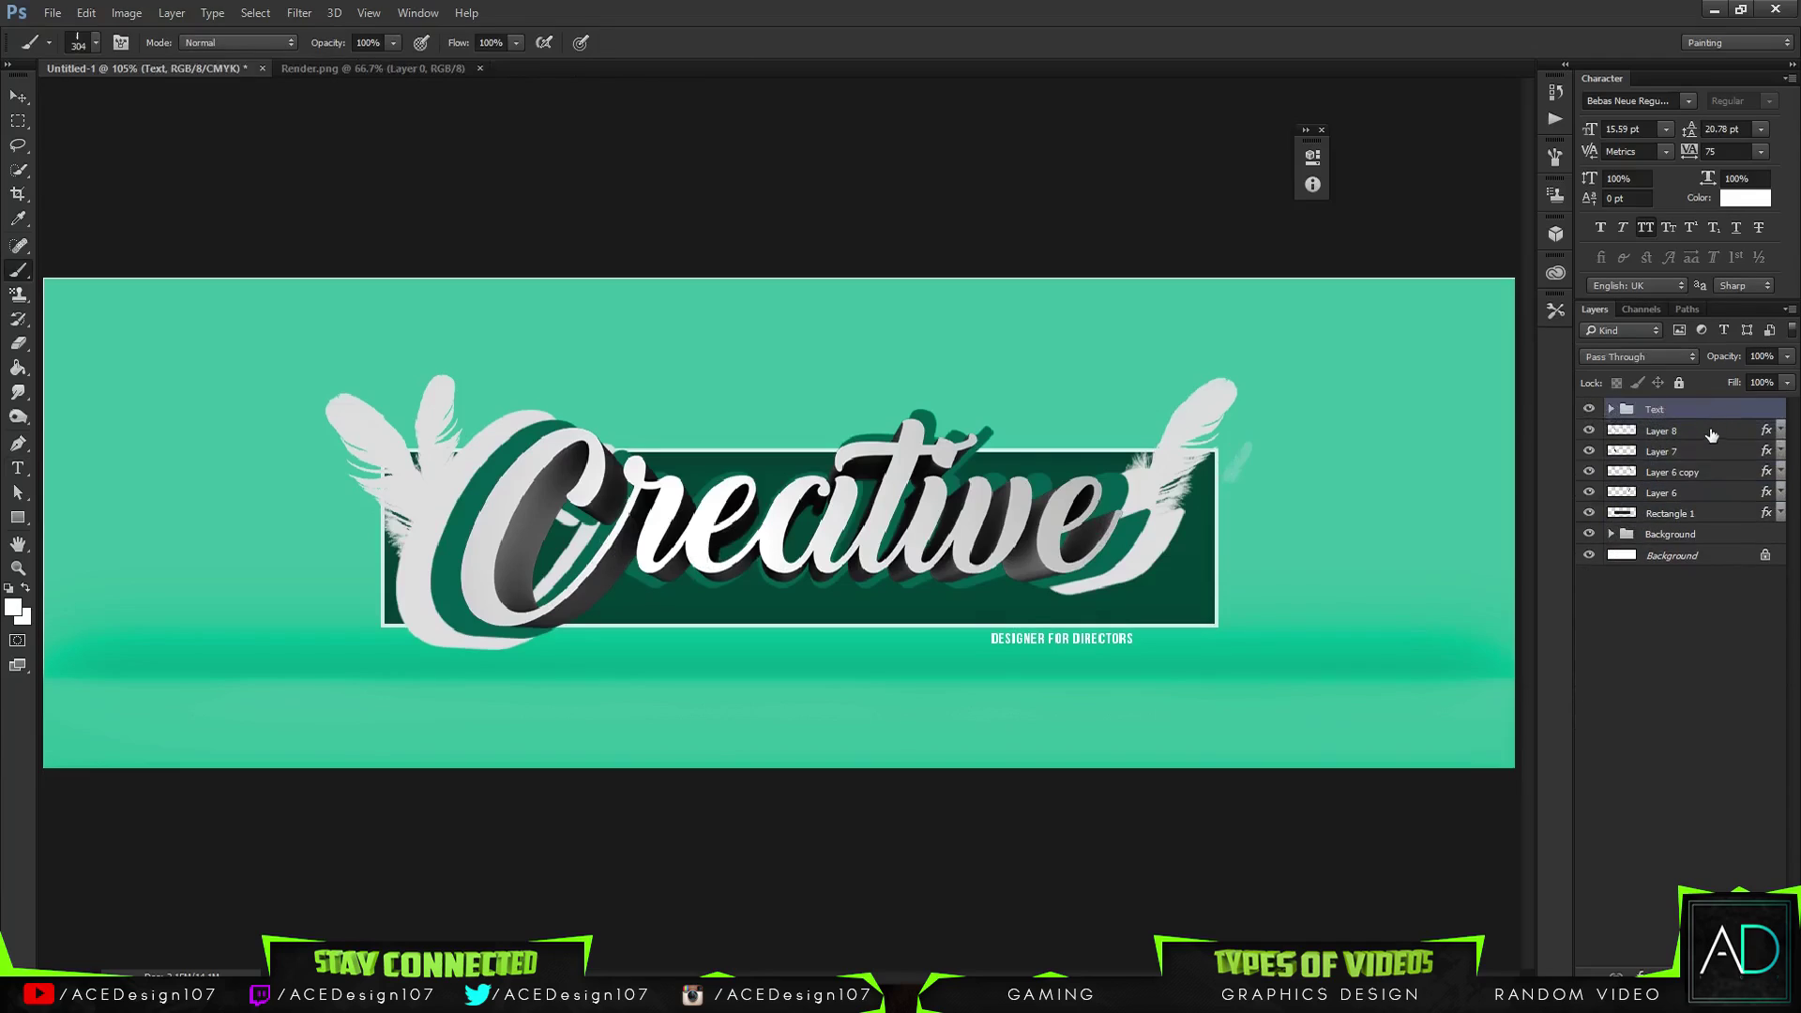
Group the four feather layers, Layer 8 down to Layer 6, and name the group Feathers
shift+click(1677, 494)
key(ctrl+g)
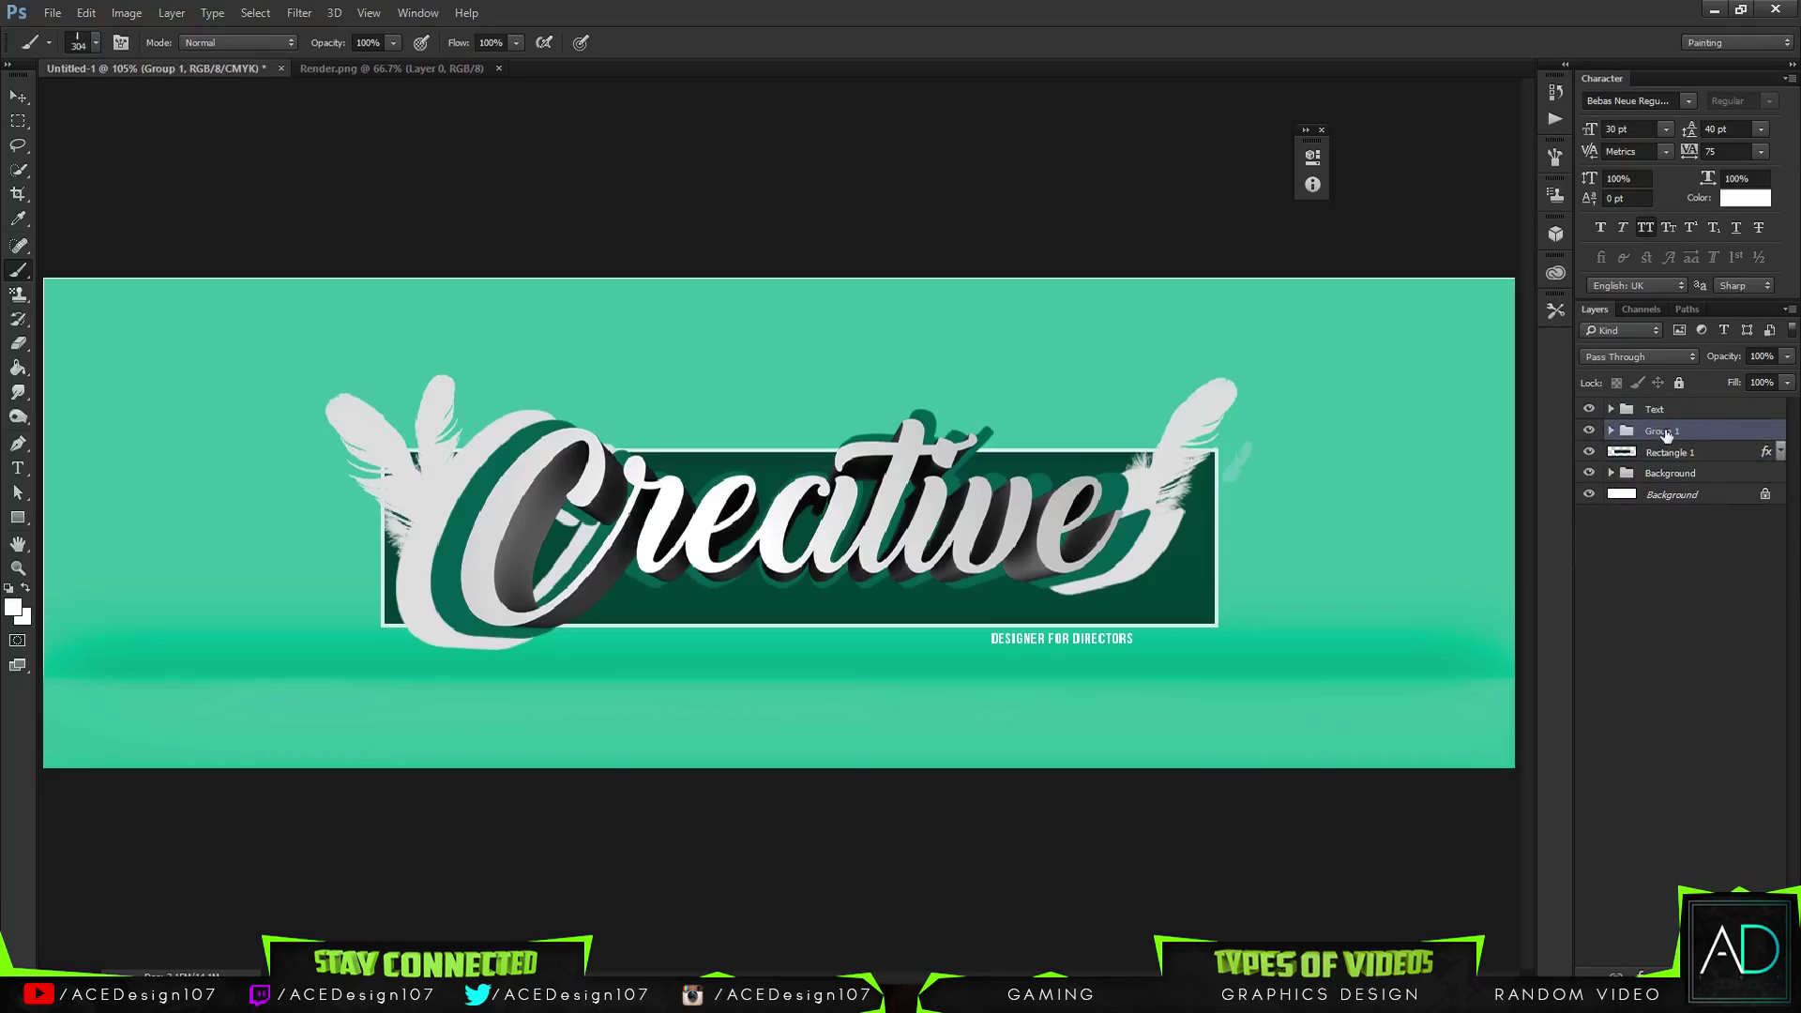
double_click(1667, 432)
text(Feathers)
key(Return)
Put the Rectangle 1 layer into its own group named Rectangle and collapse the group
click(1670, 452)
key(ctrl+g)
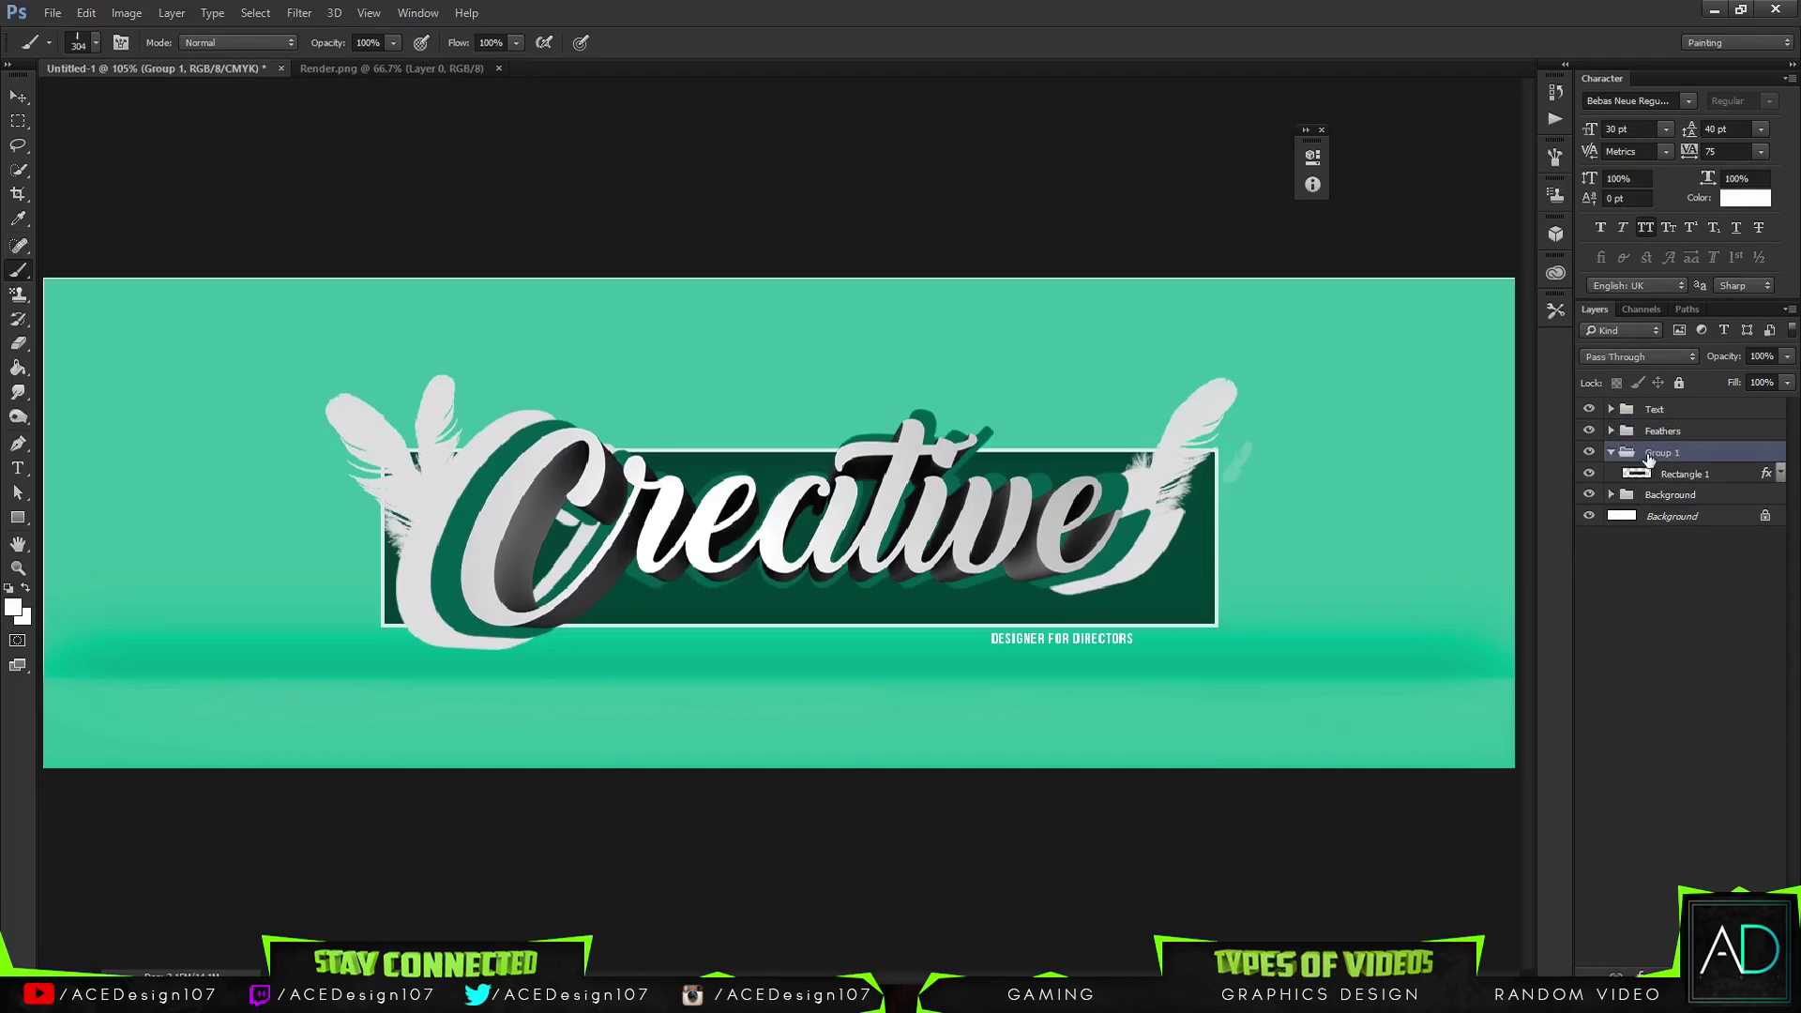
double_click(1655, 455)
key(Return)
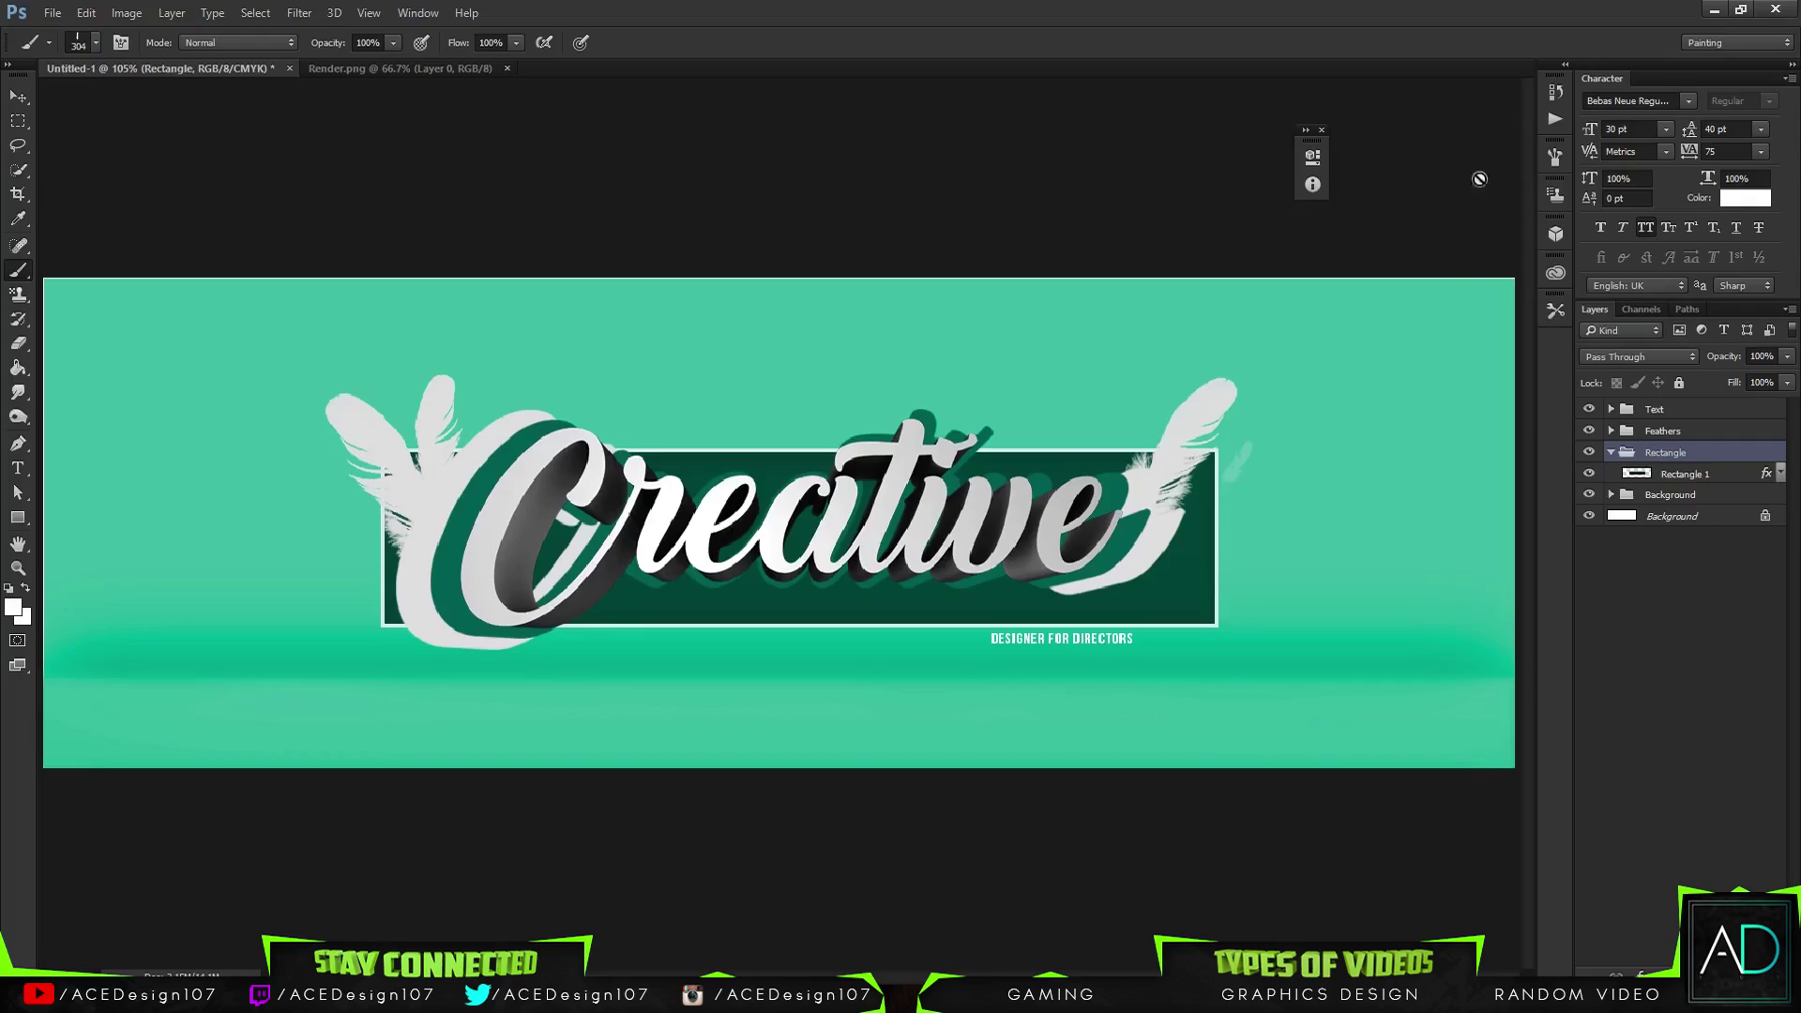
click(1610, 453)
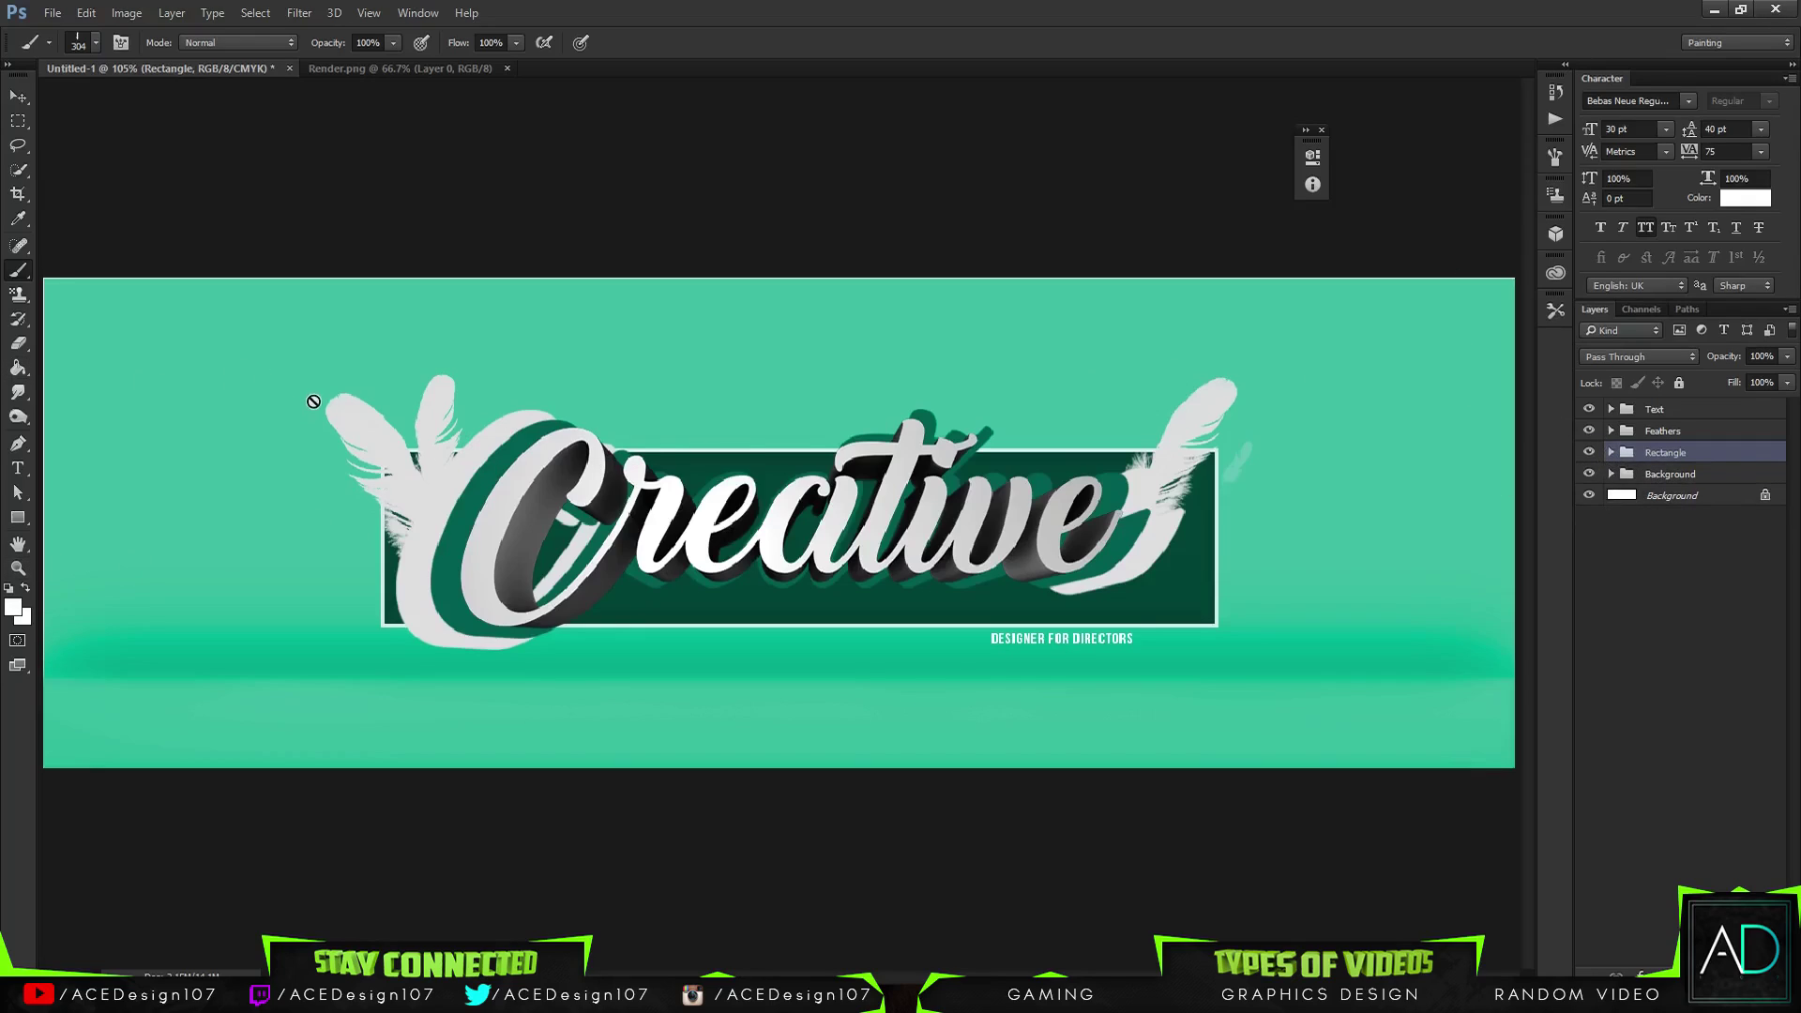
scroll(313, 398, down, 3)
scroll(312, 397, up, 2)
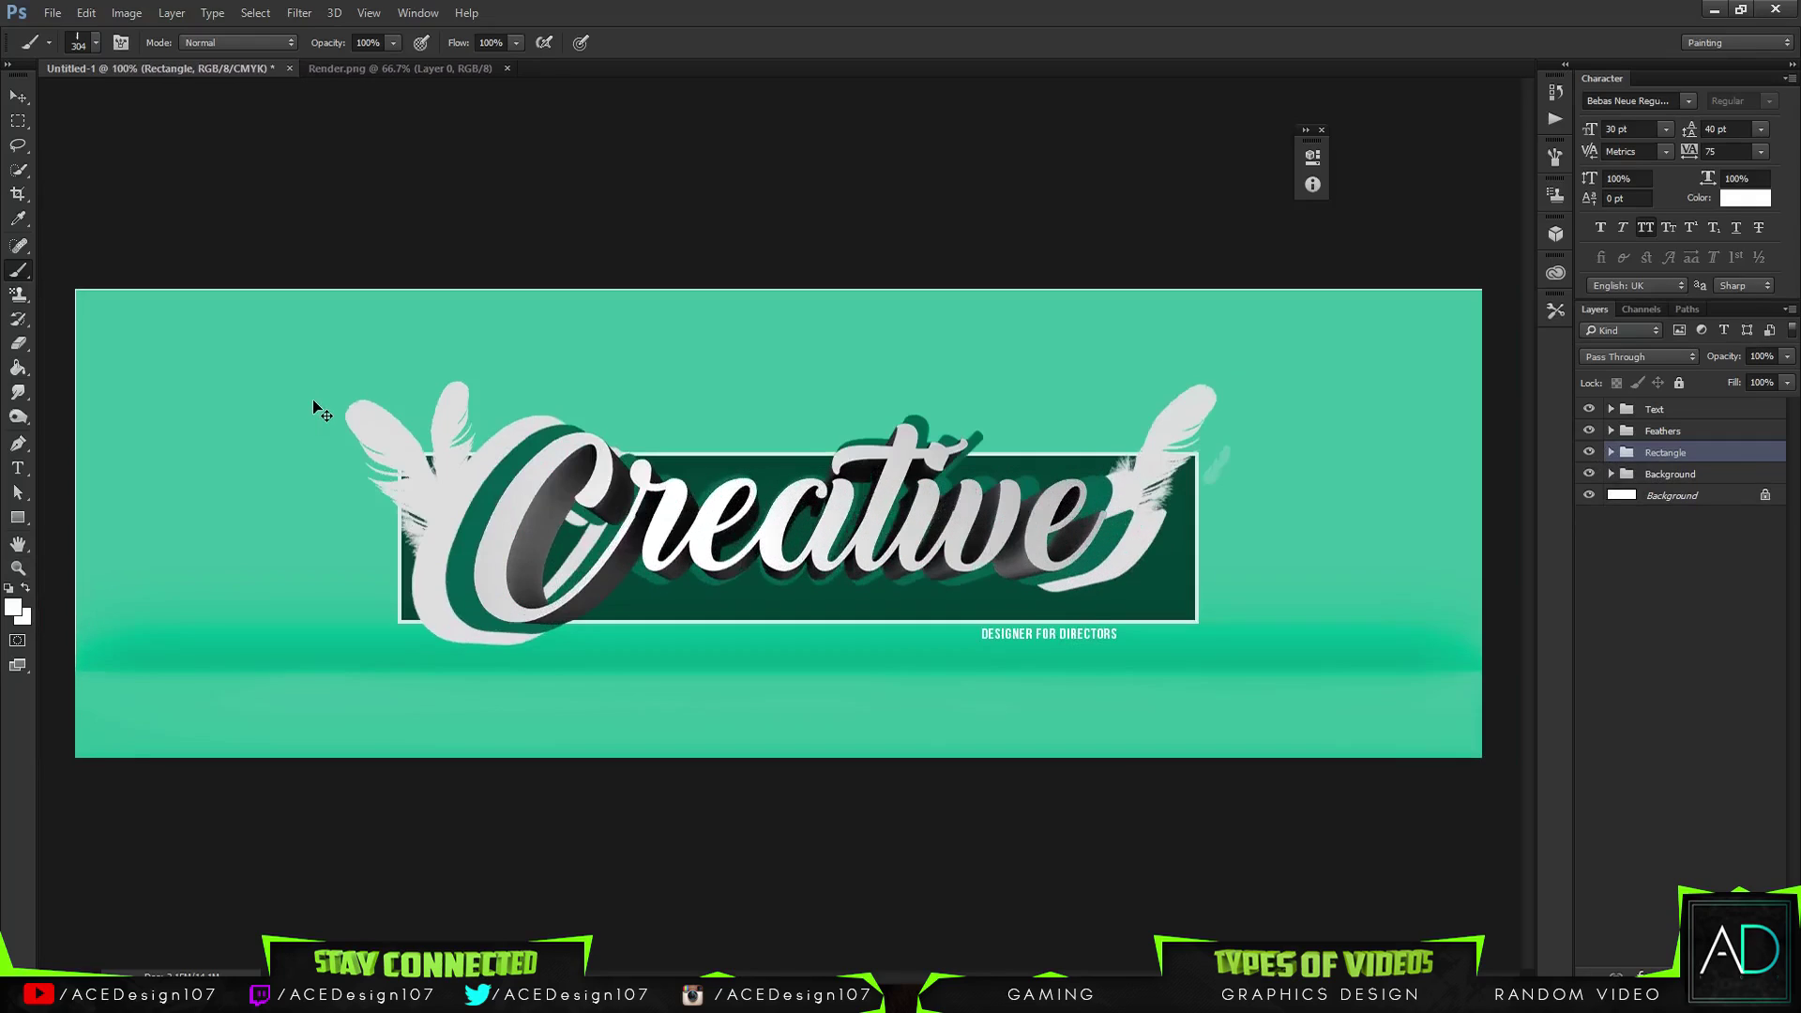
scroll(315, 403, up, 1)
scroll(314, 404, down, 3)
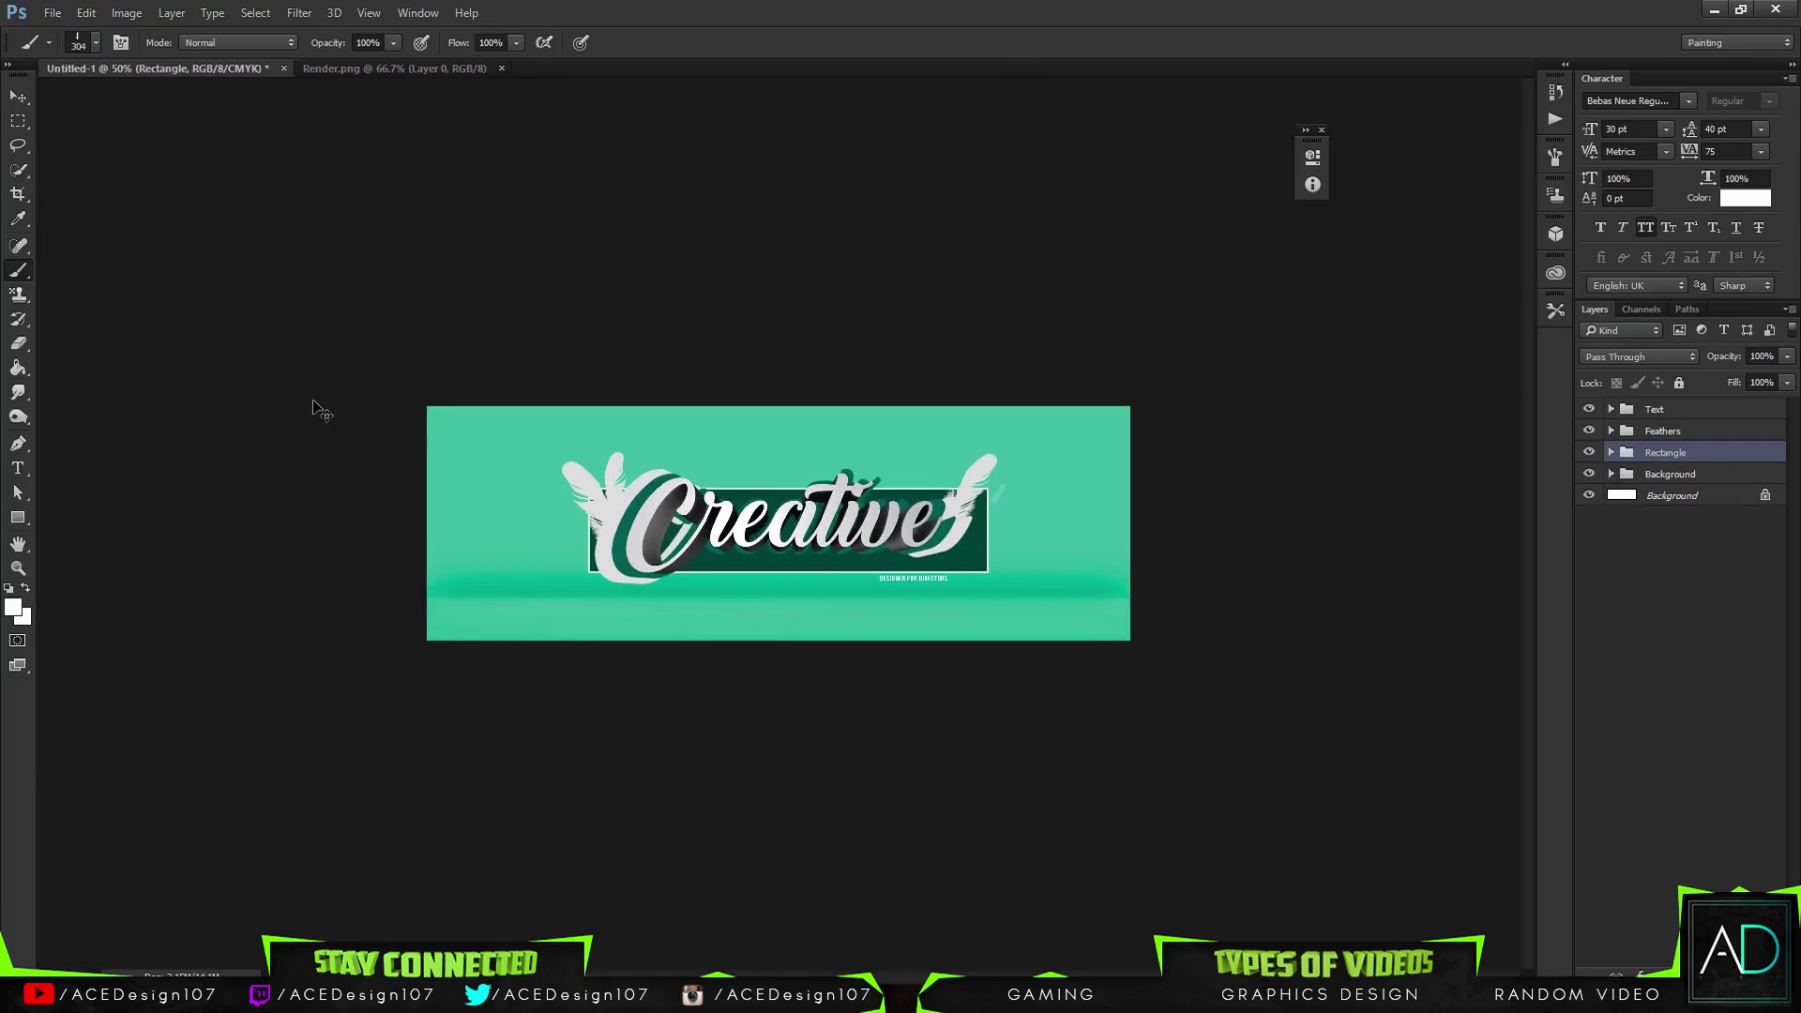
scroll(315, 404, up, 1)
scroll(315, 404, down, 2)
scroll(315, 403, up, 3)
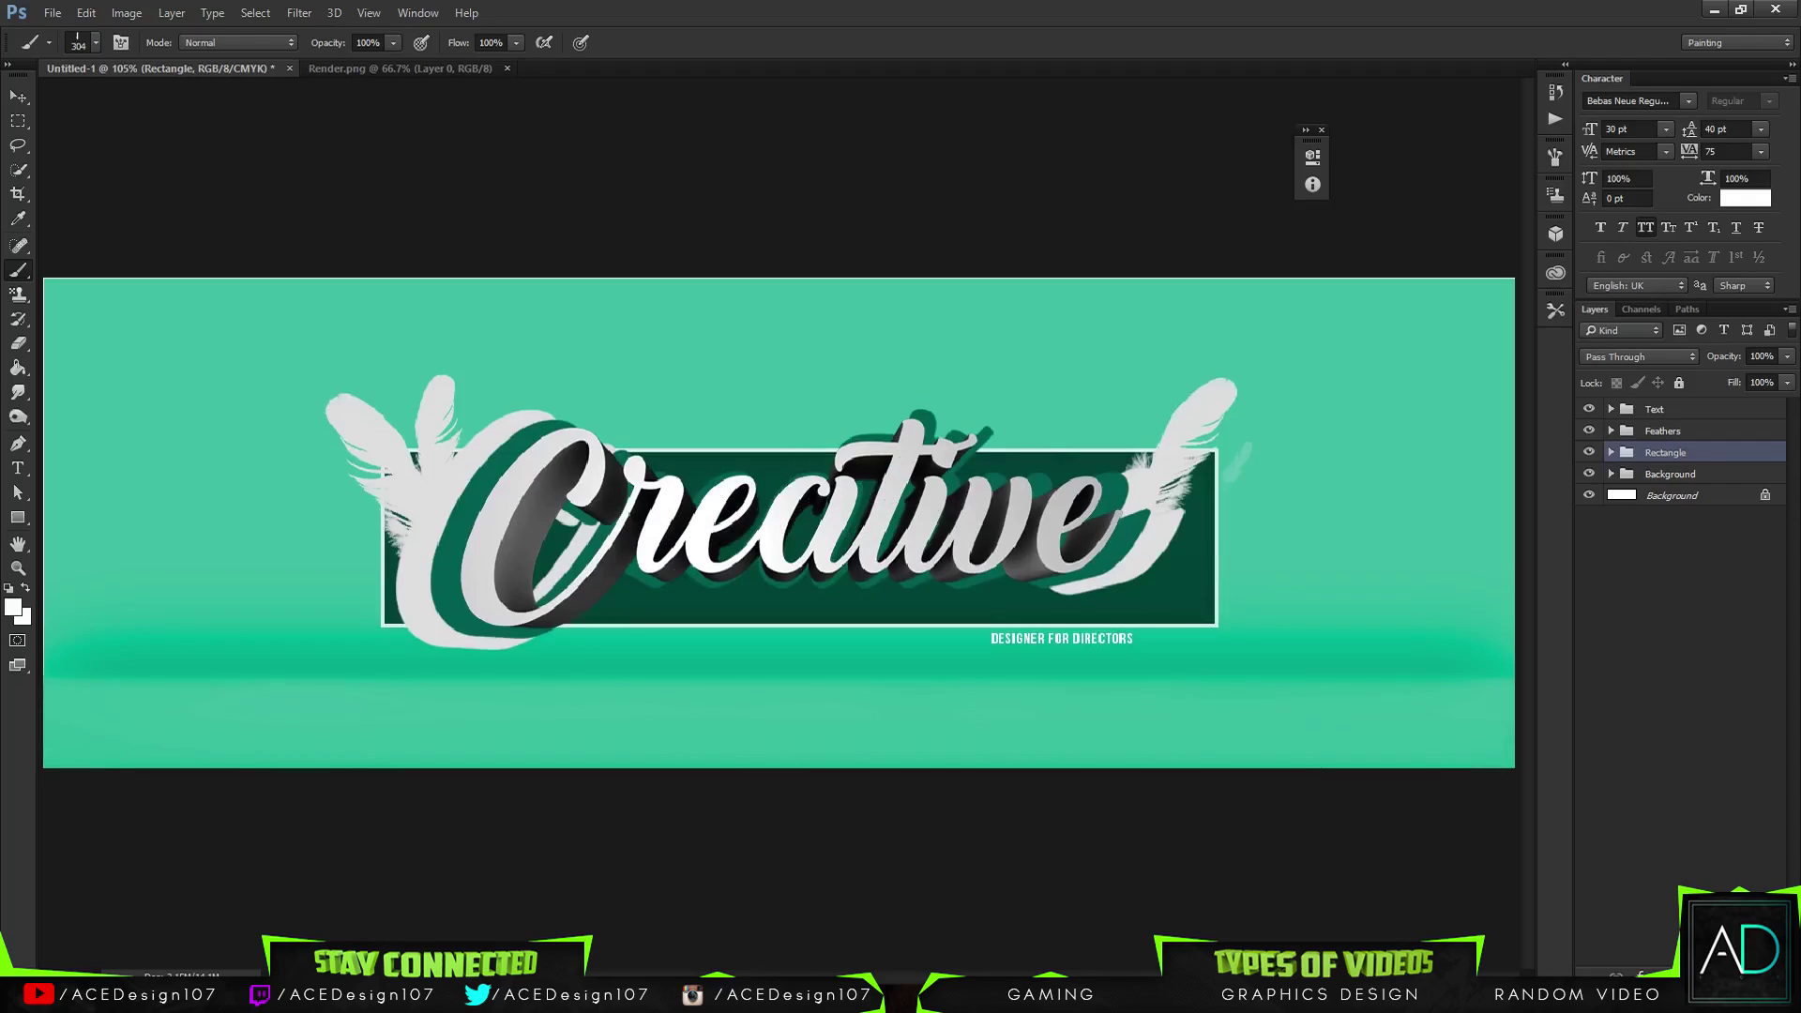
Add a new layer above the Text group and stamp white specks along the banner's upper area with a 675 px splatter brush
key(ctrl+shift+alt+n)
drag(1678, 450, 1680, 399)
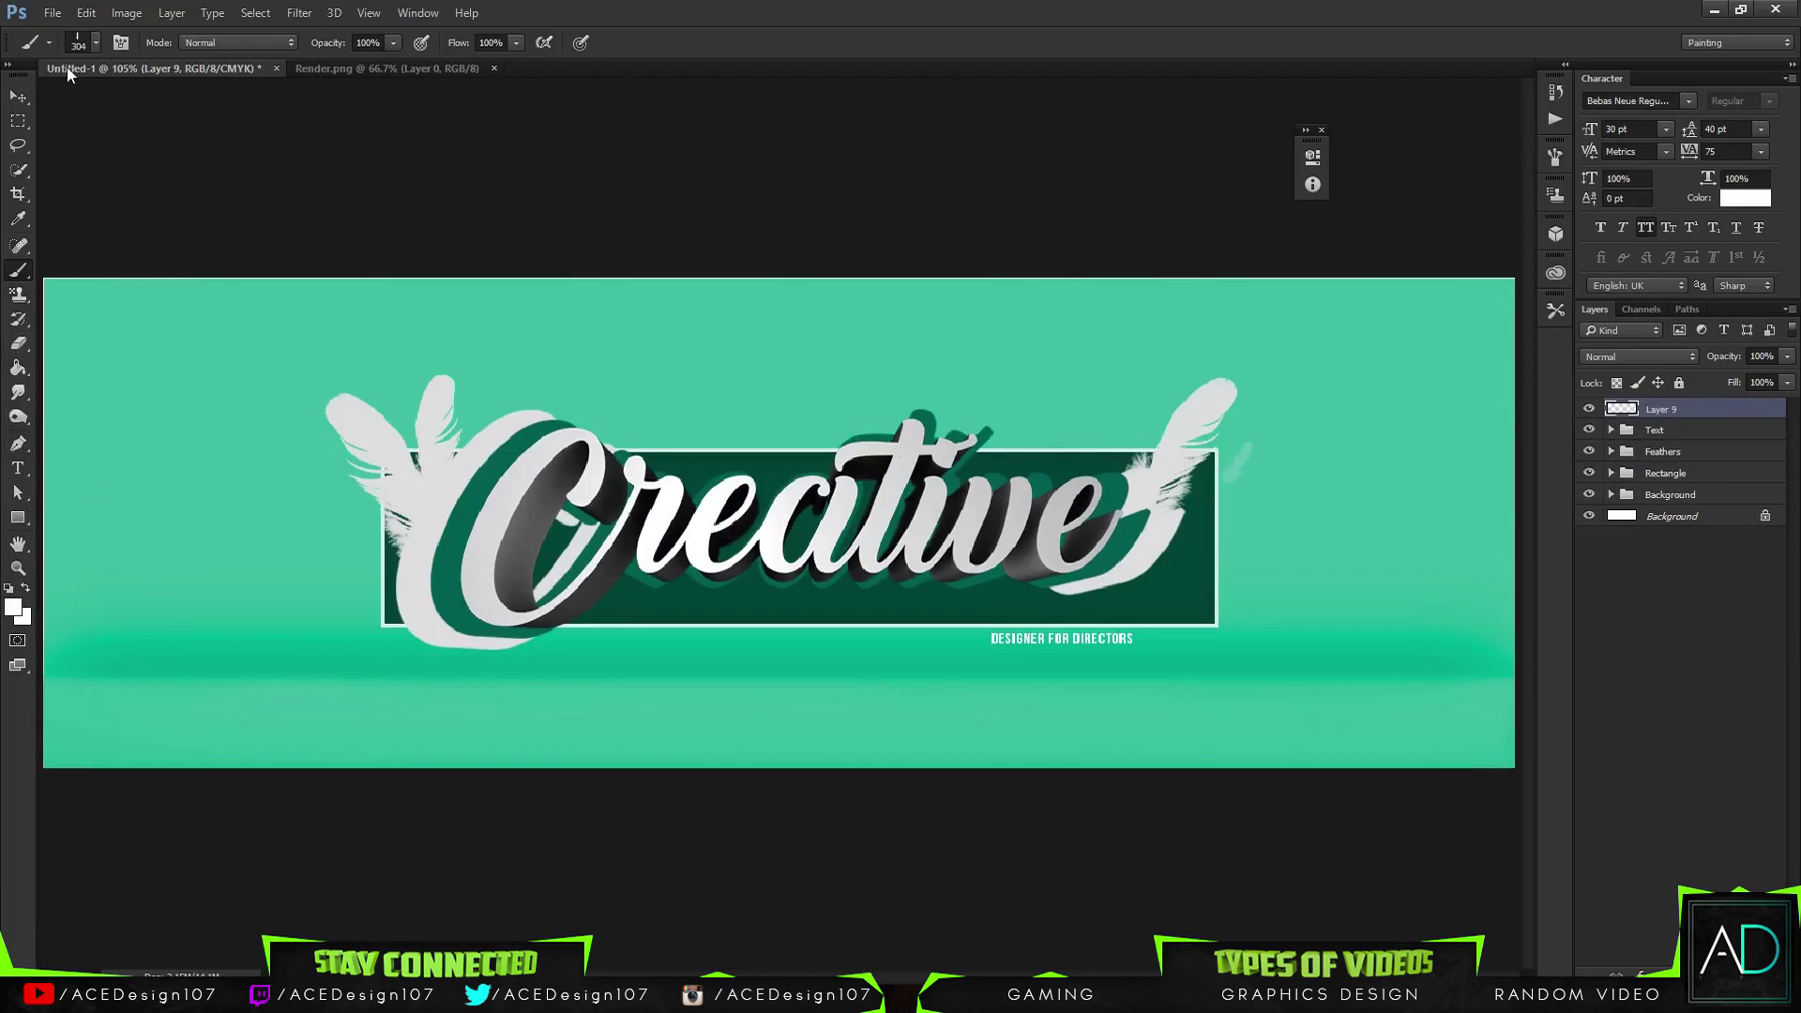
click(96, 43)
scroll(160, 303, down, 5)
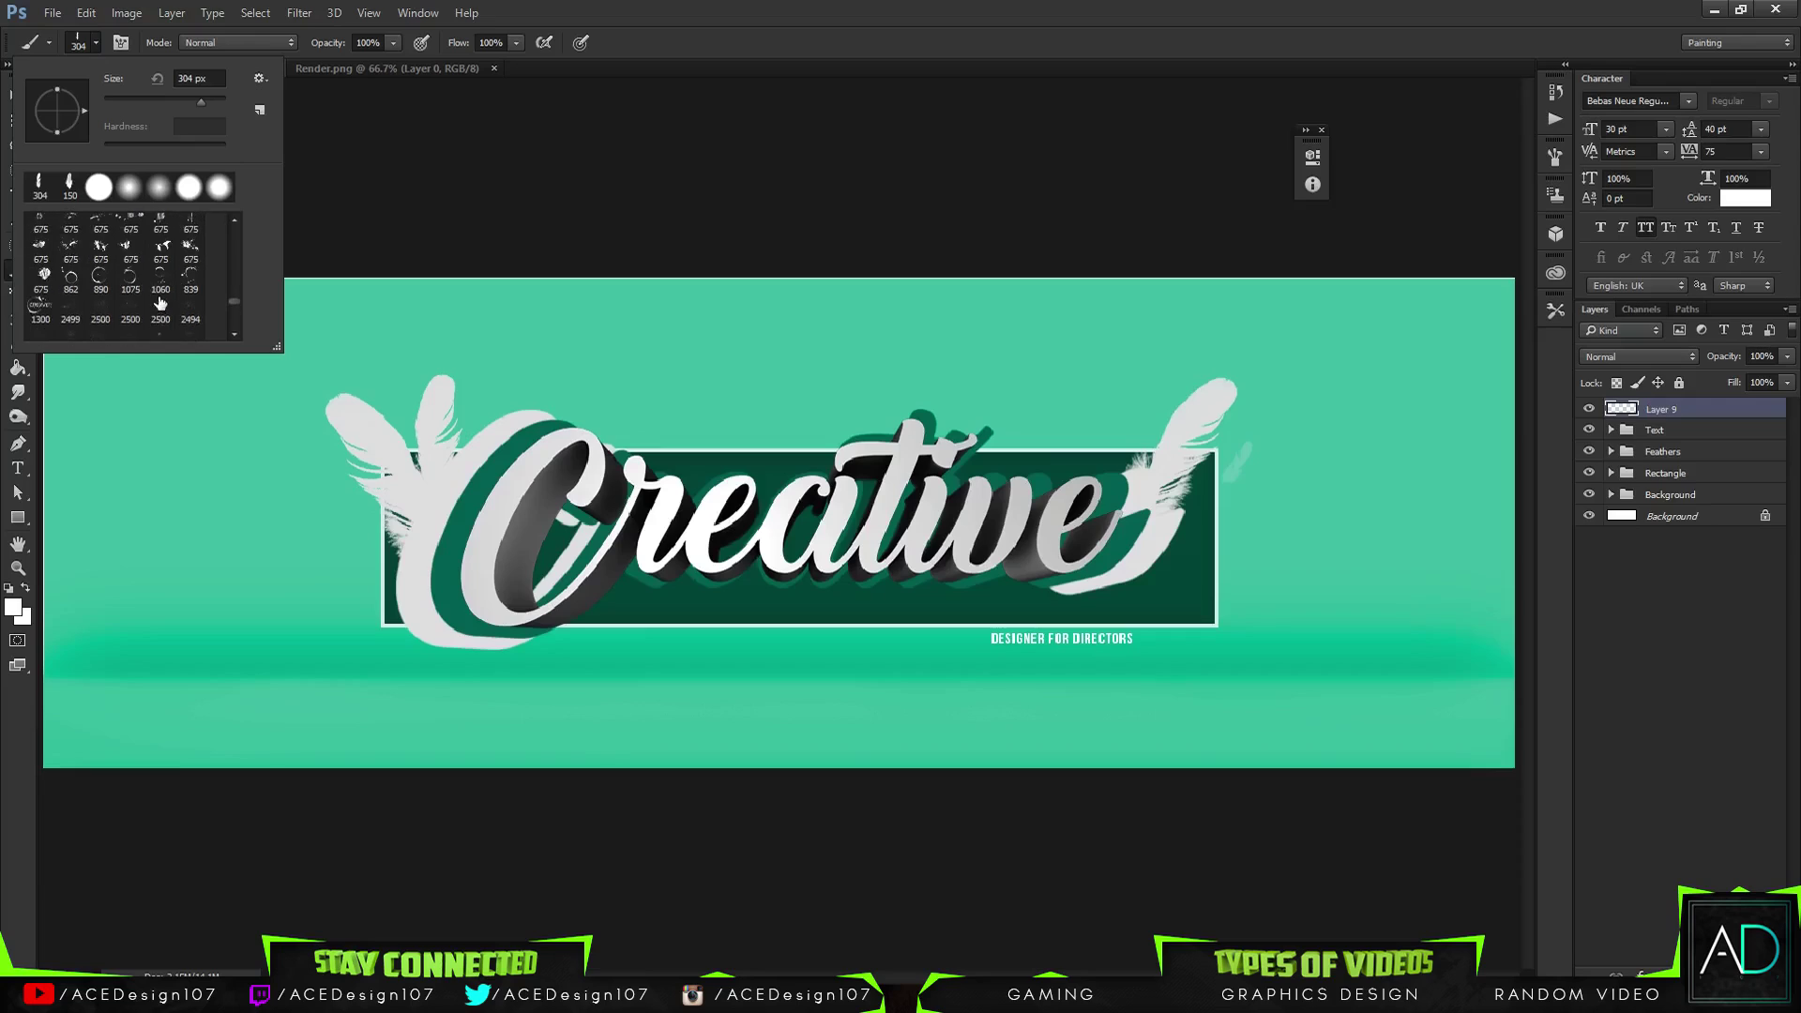
double_click(188, 250)
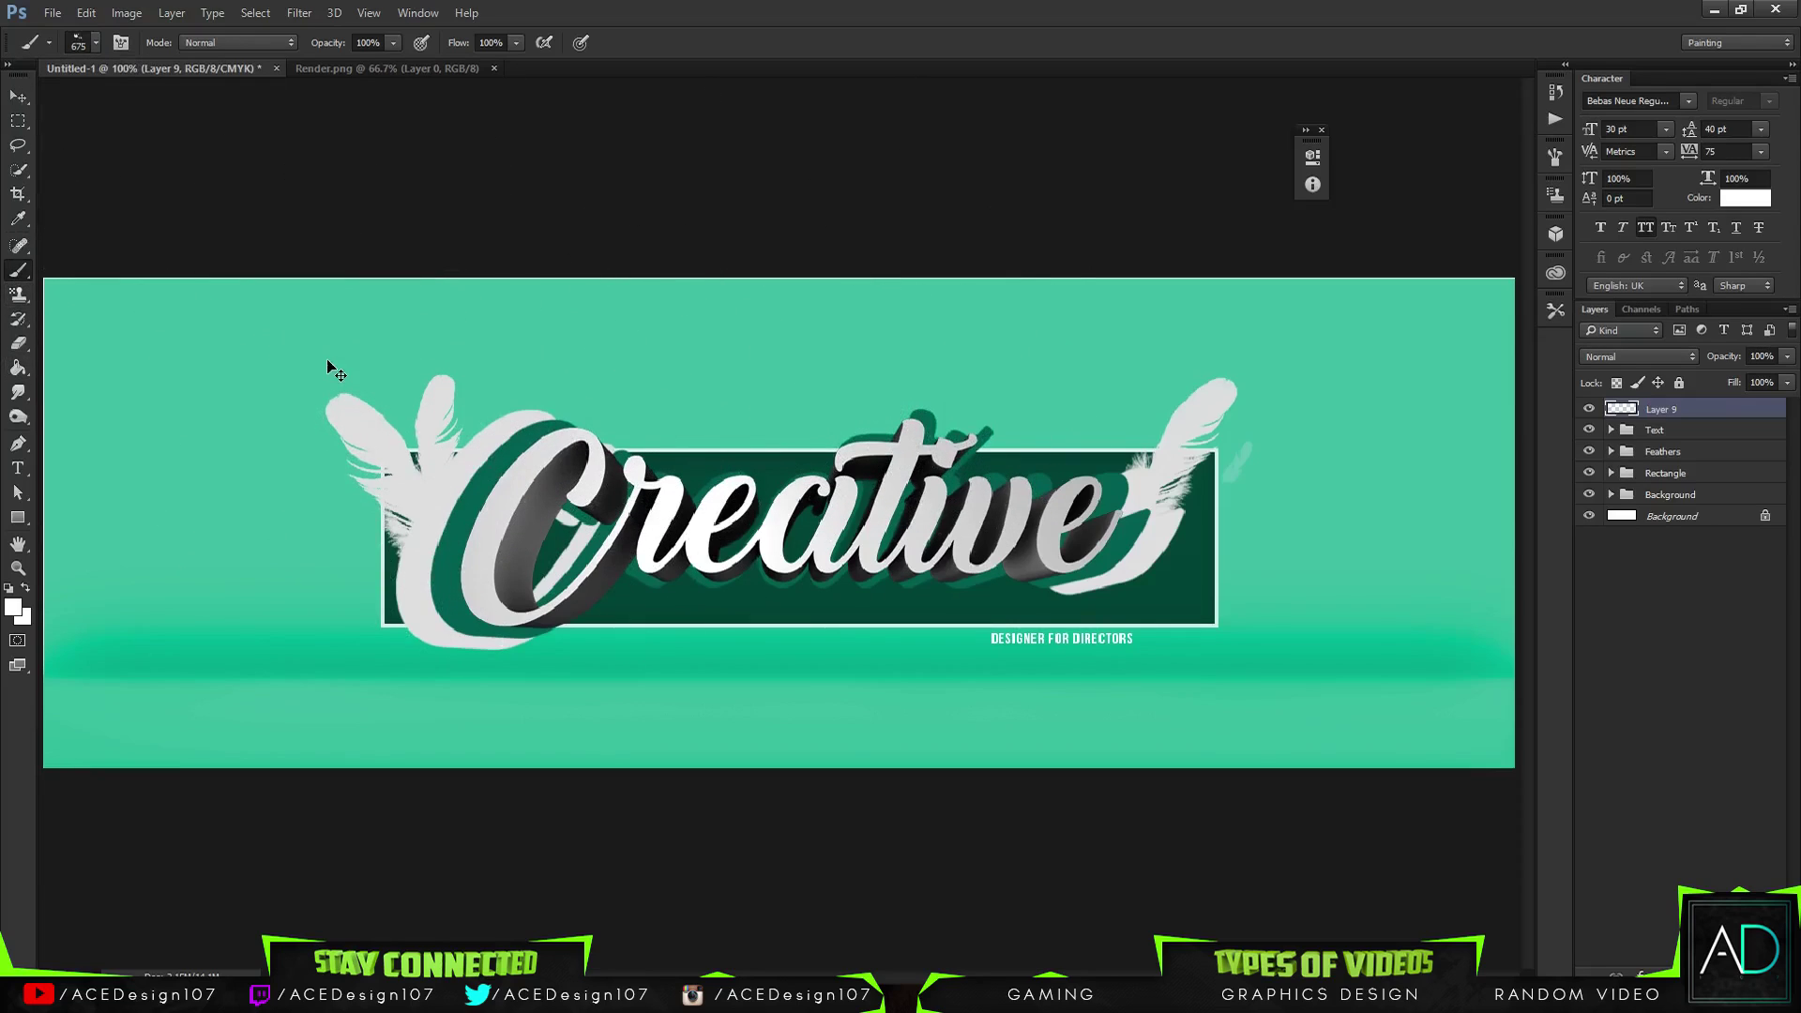
key(ctrl+minus)
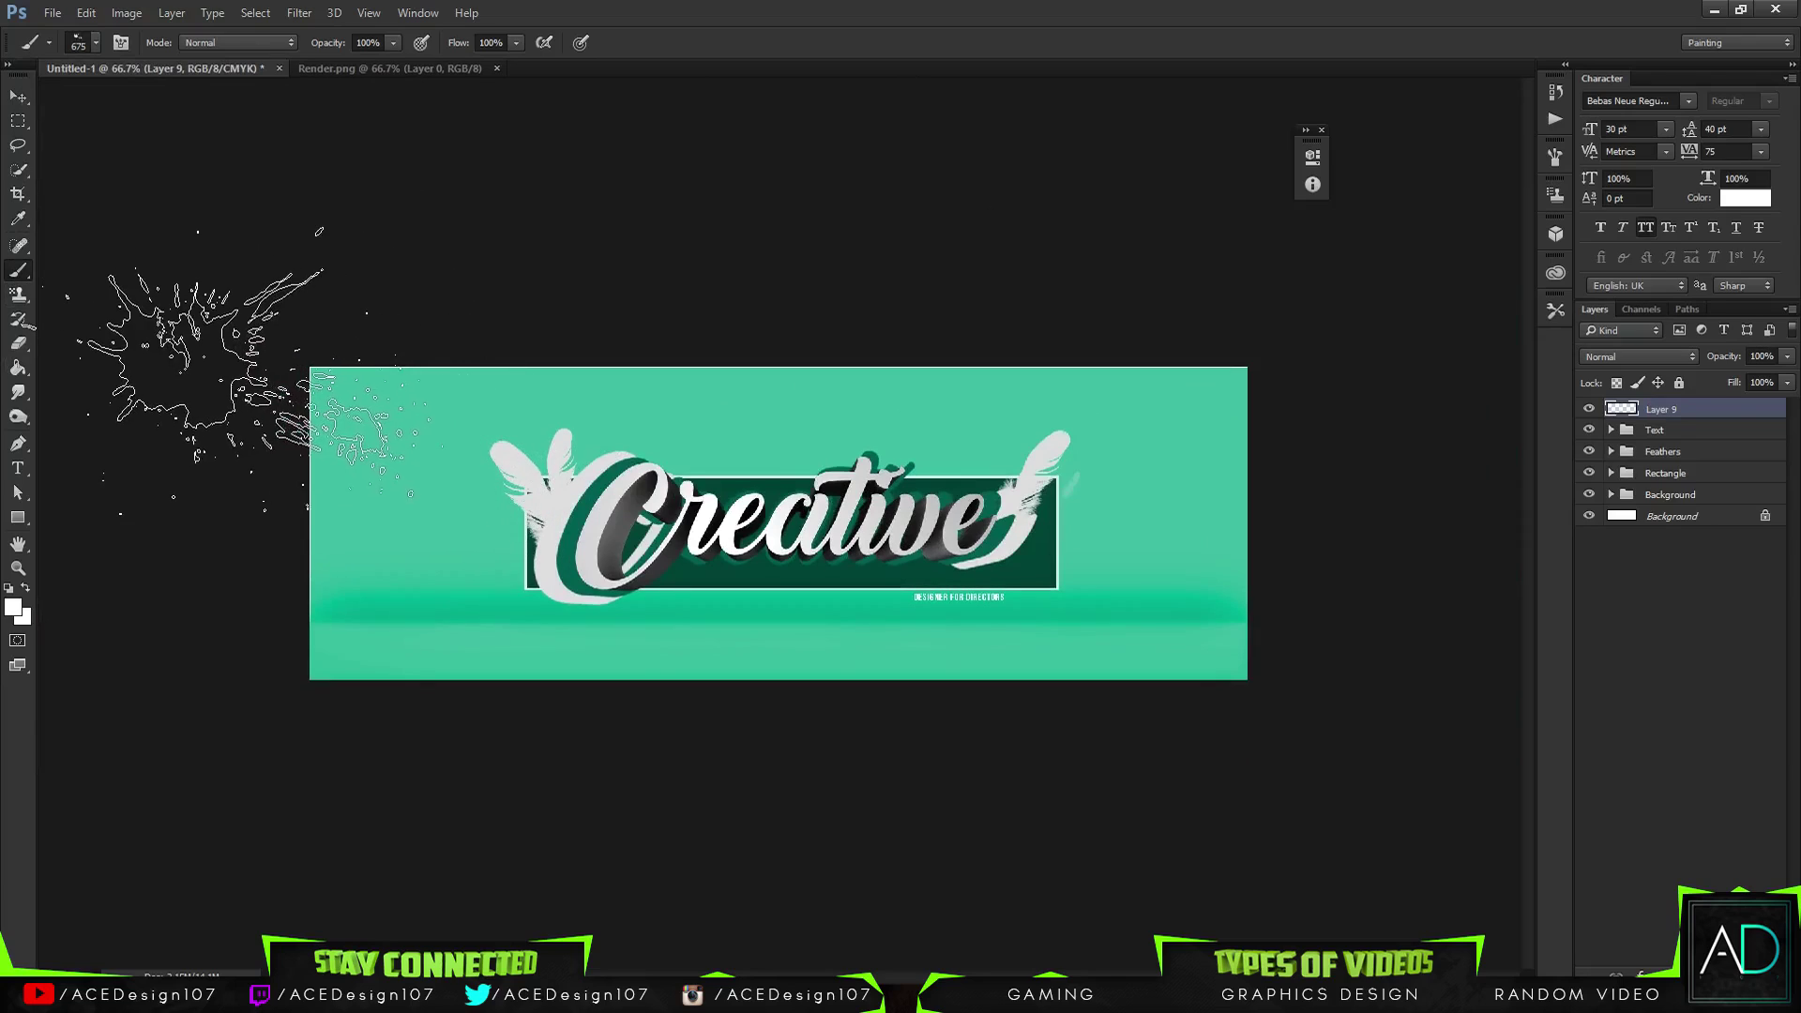
click(216, 404)
key(ctrl+z)
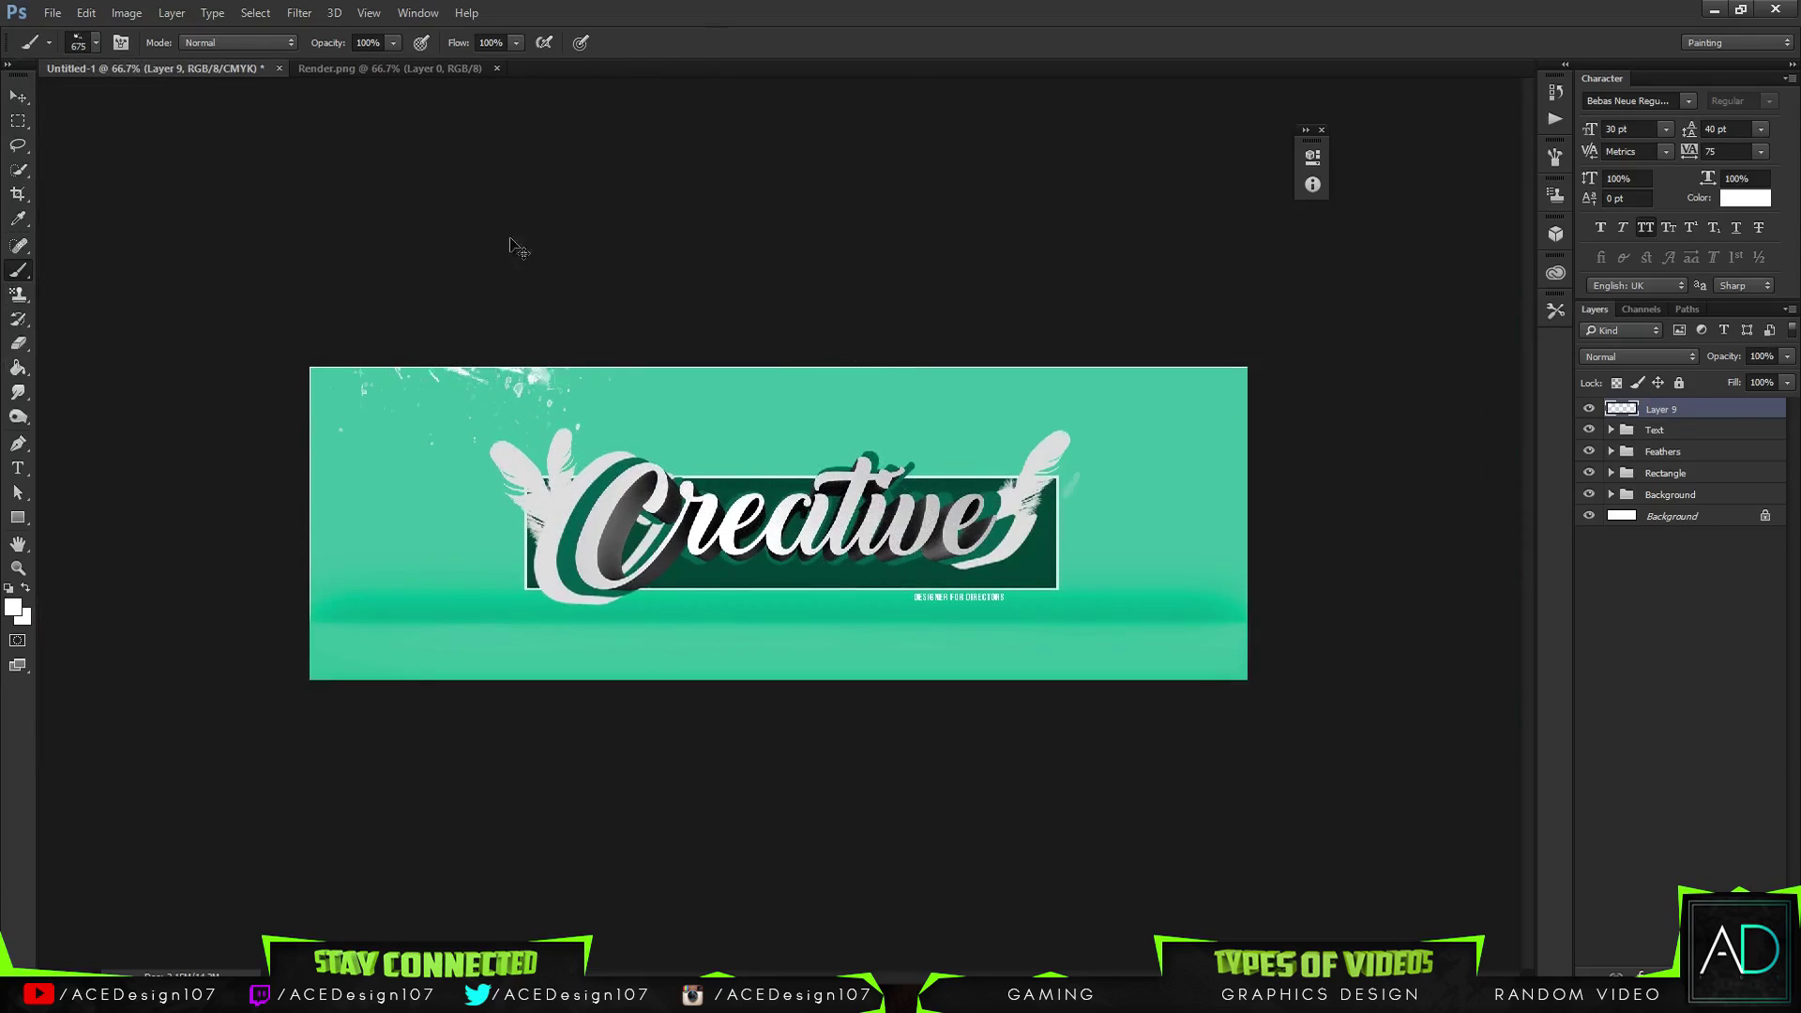
click(474, 255)
click(1332, 352)
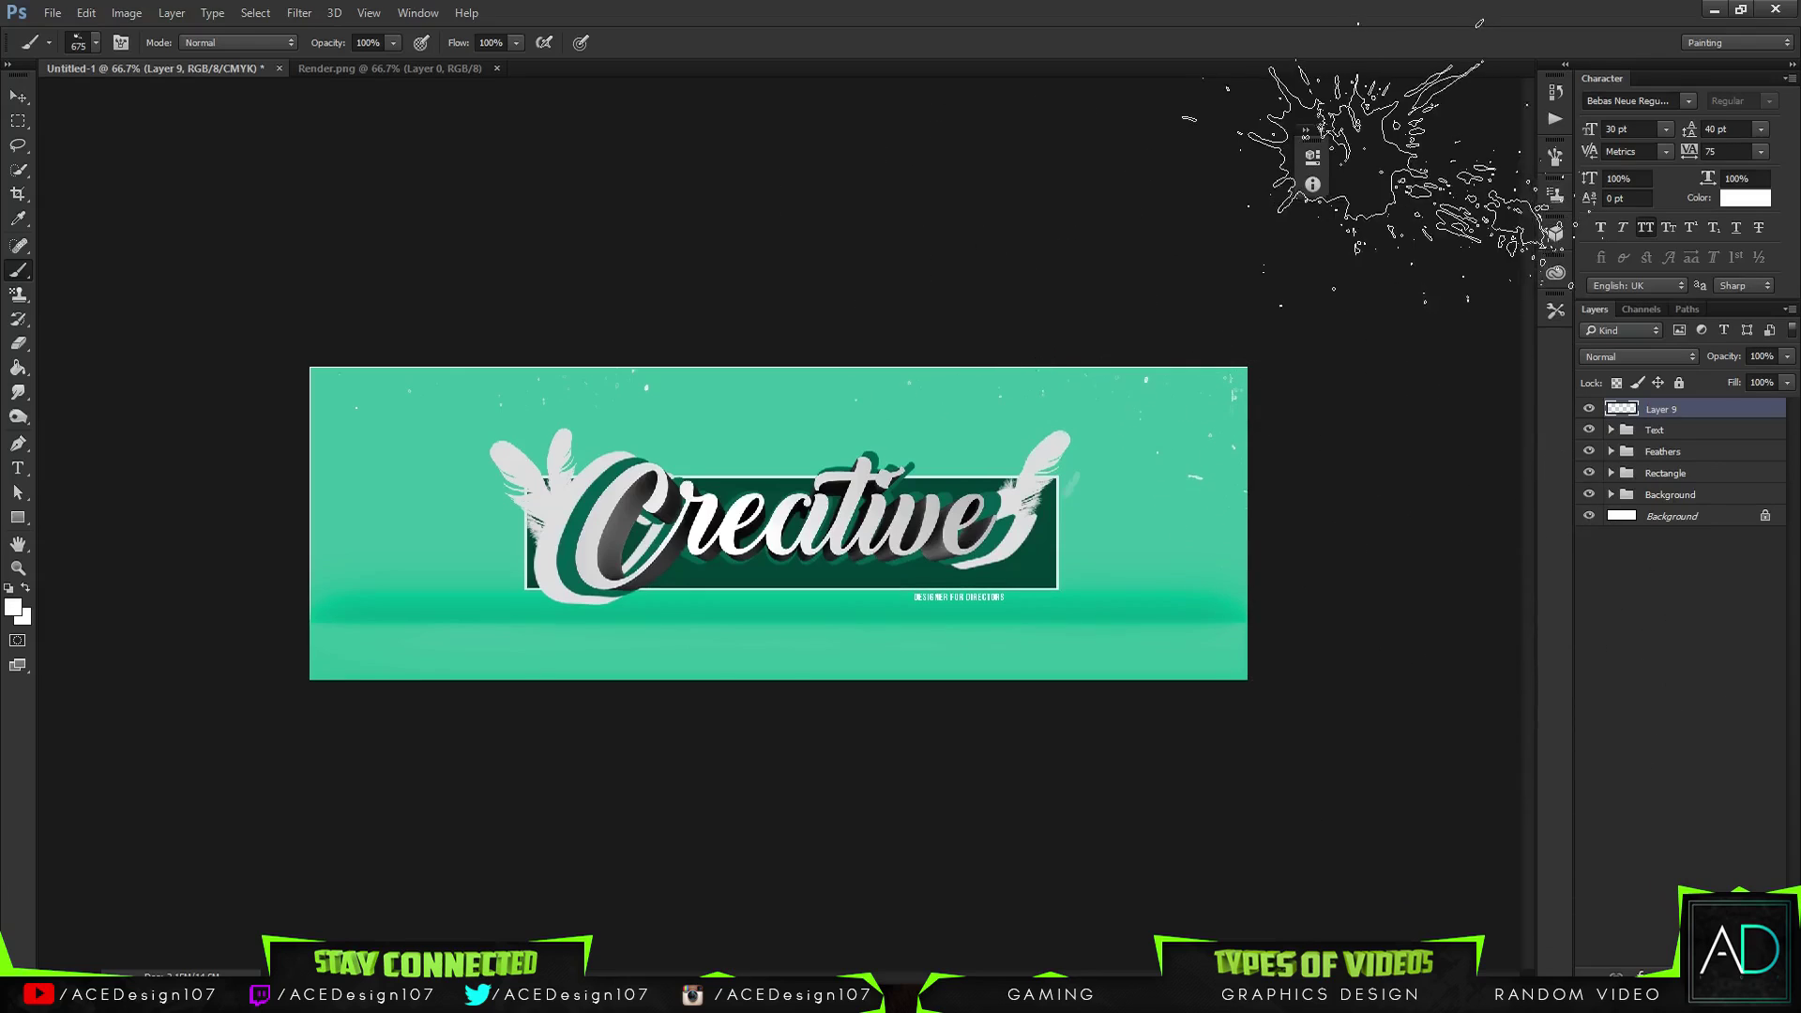
Choose the 2500 px particle brush and try one stamp across the whole banner, undoing the stamp
click(94, 43)
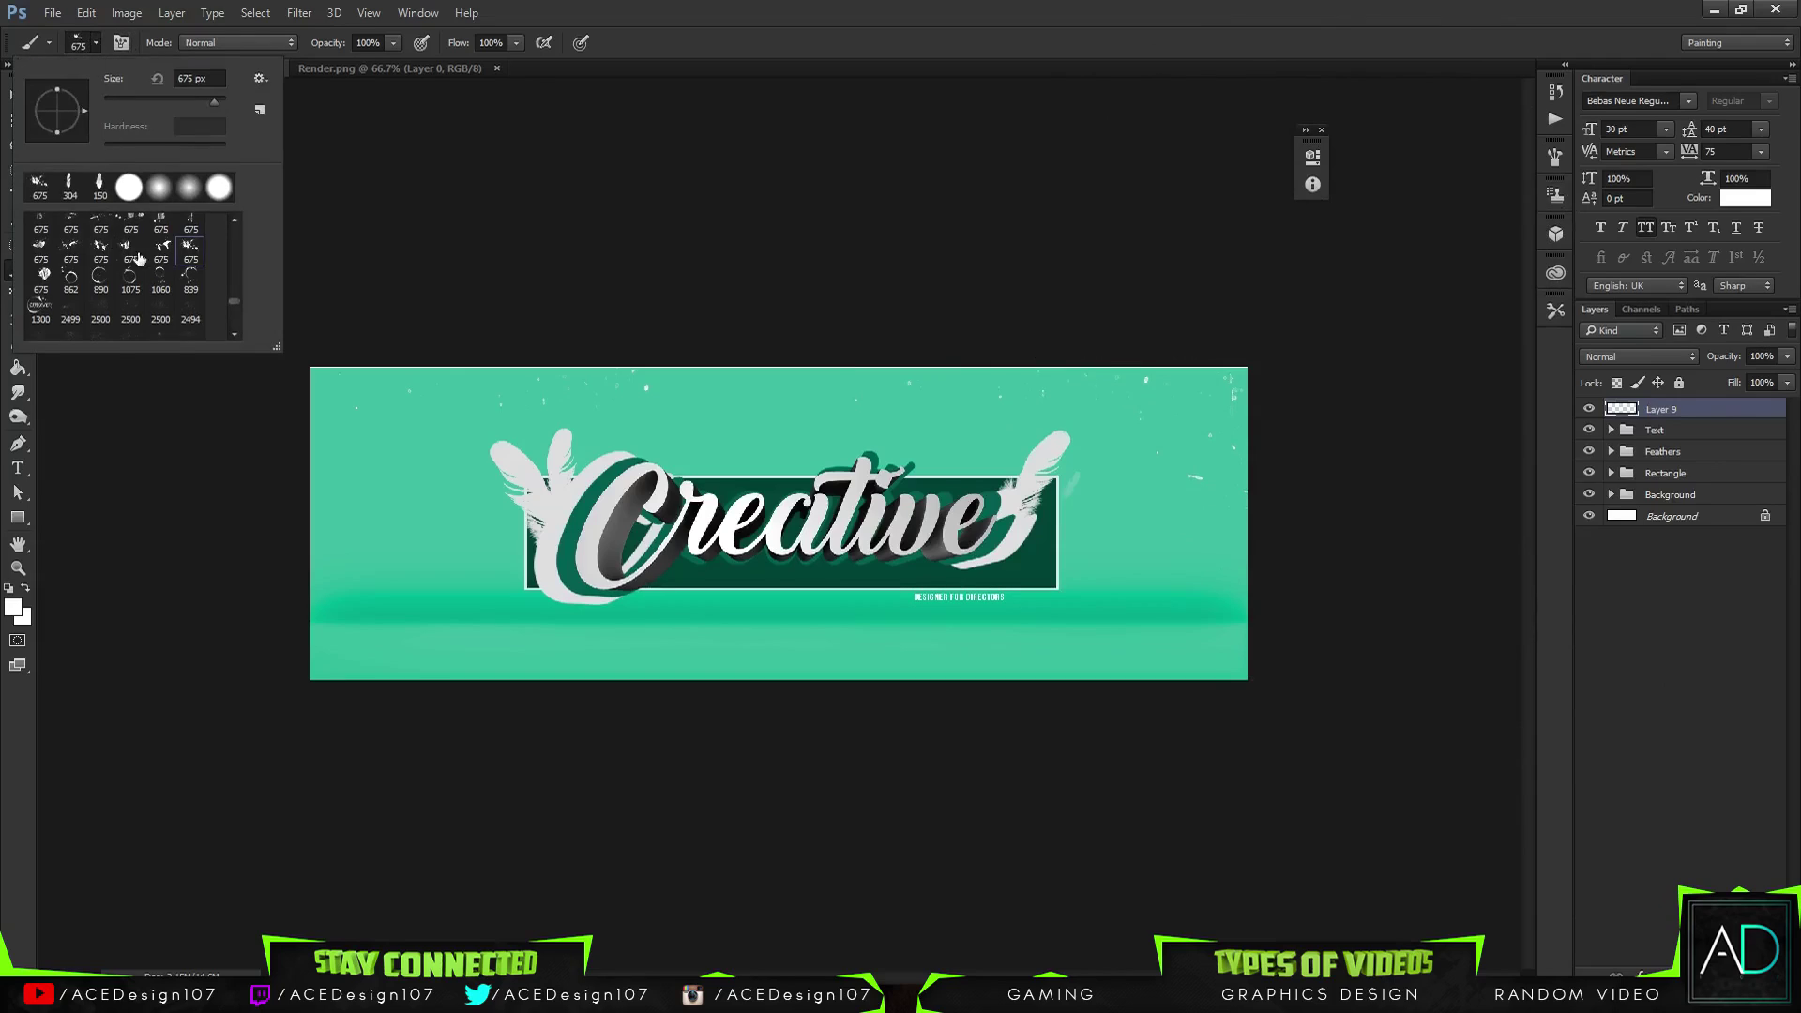
click(161, 311)
click(779, 523)
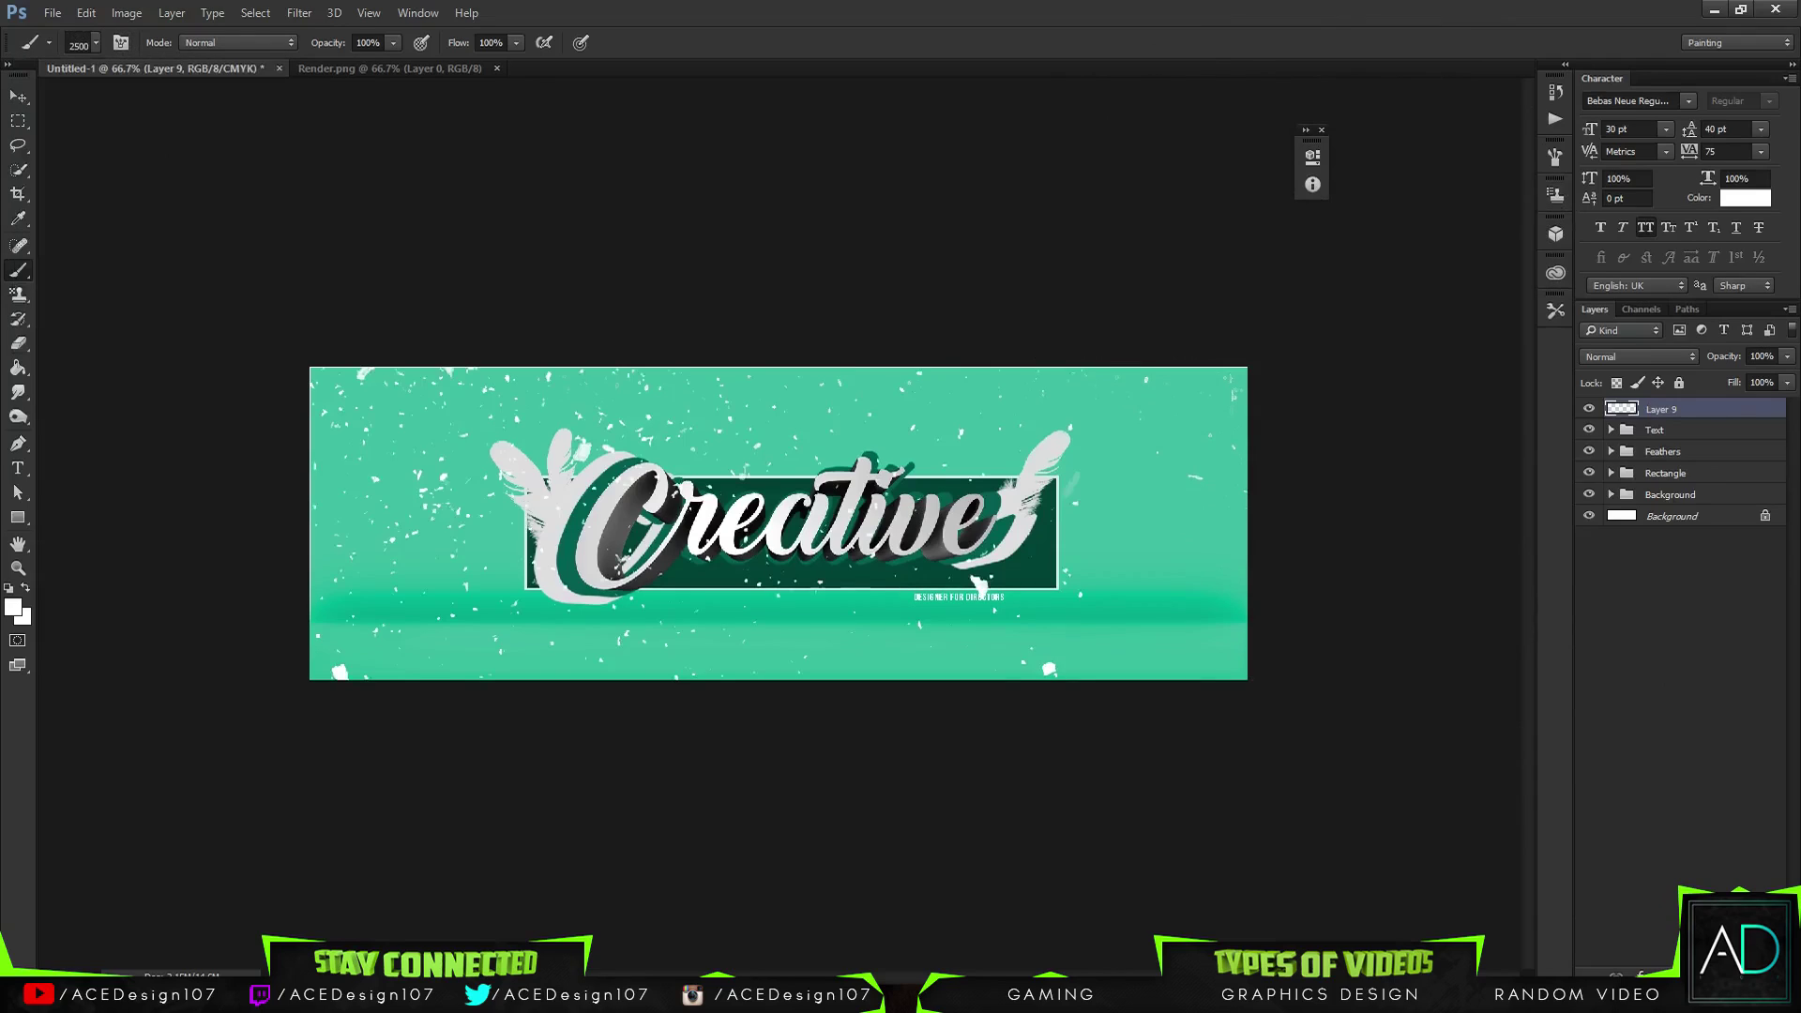
key(ctrl+z)
Add another new layer above Layer 9 and reduce the particle brush size to 250 px
key(ctrl+shift+alt+n)
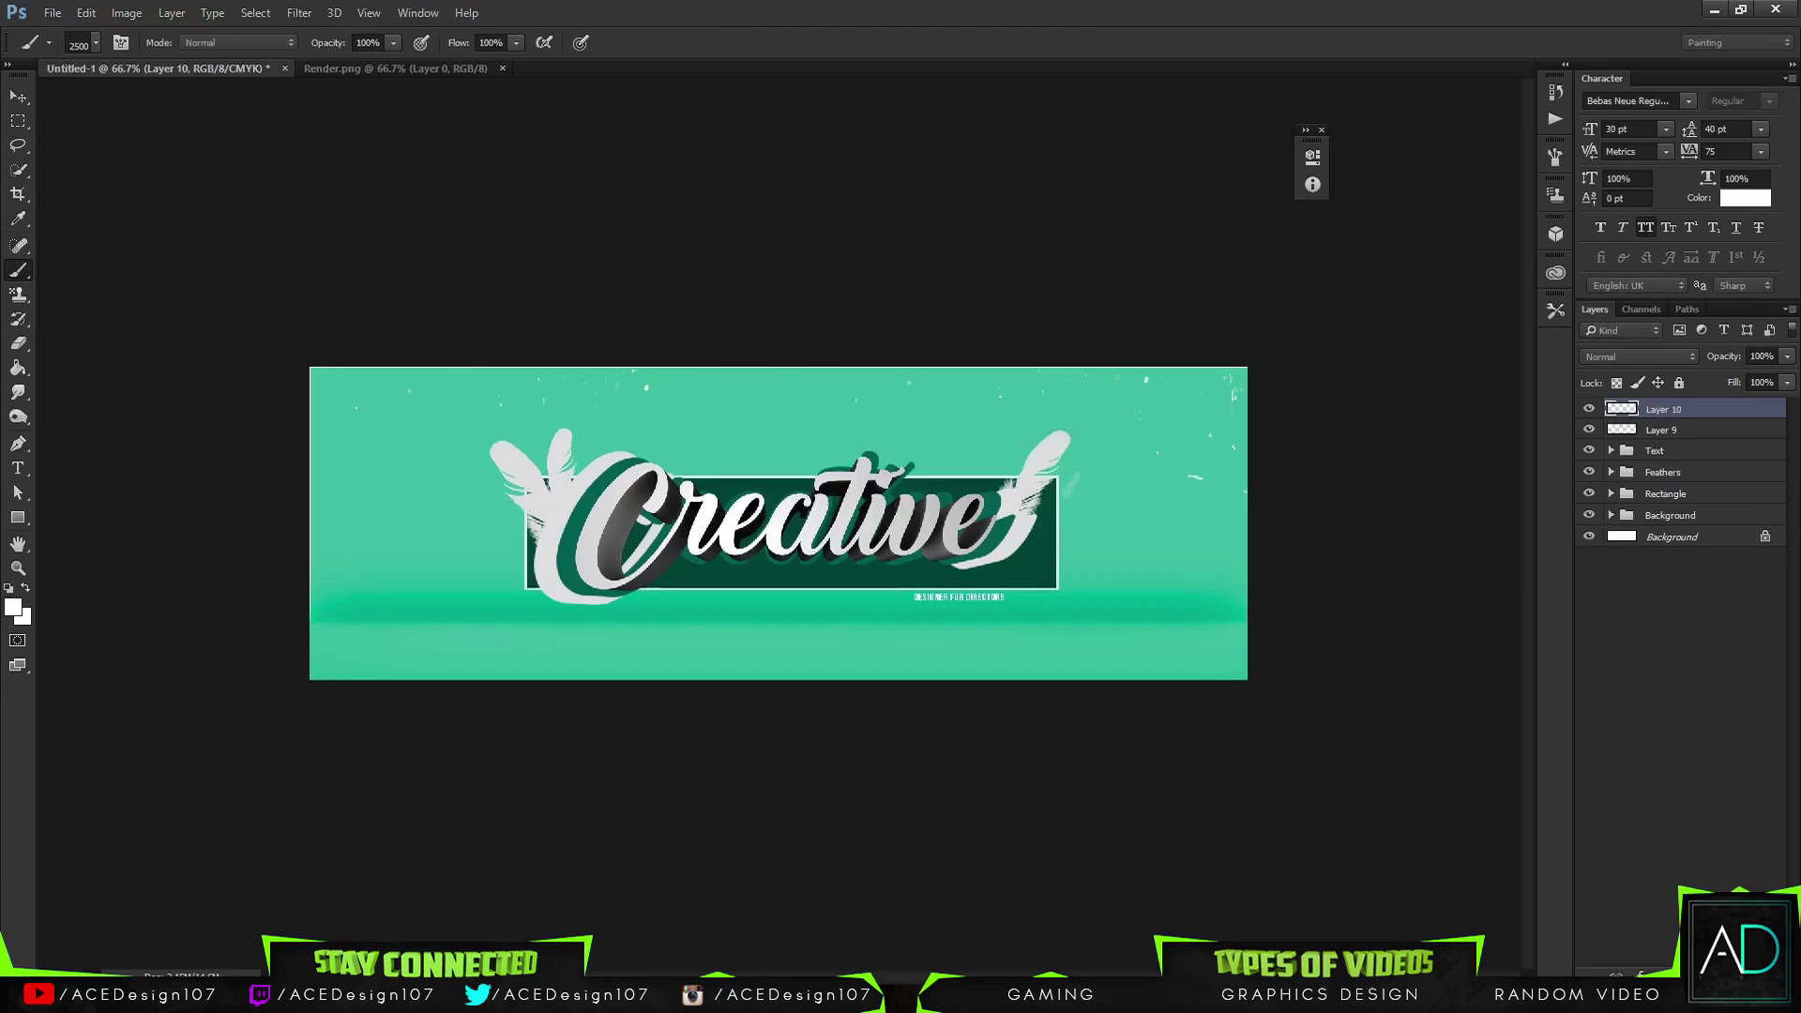
click(95, 44)
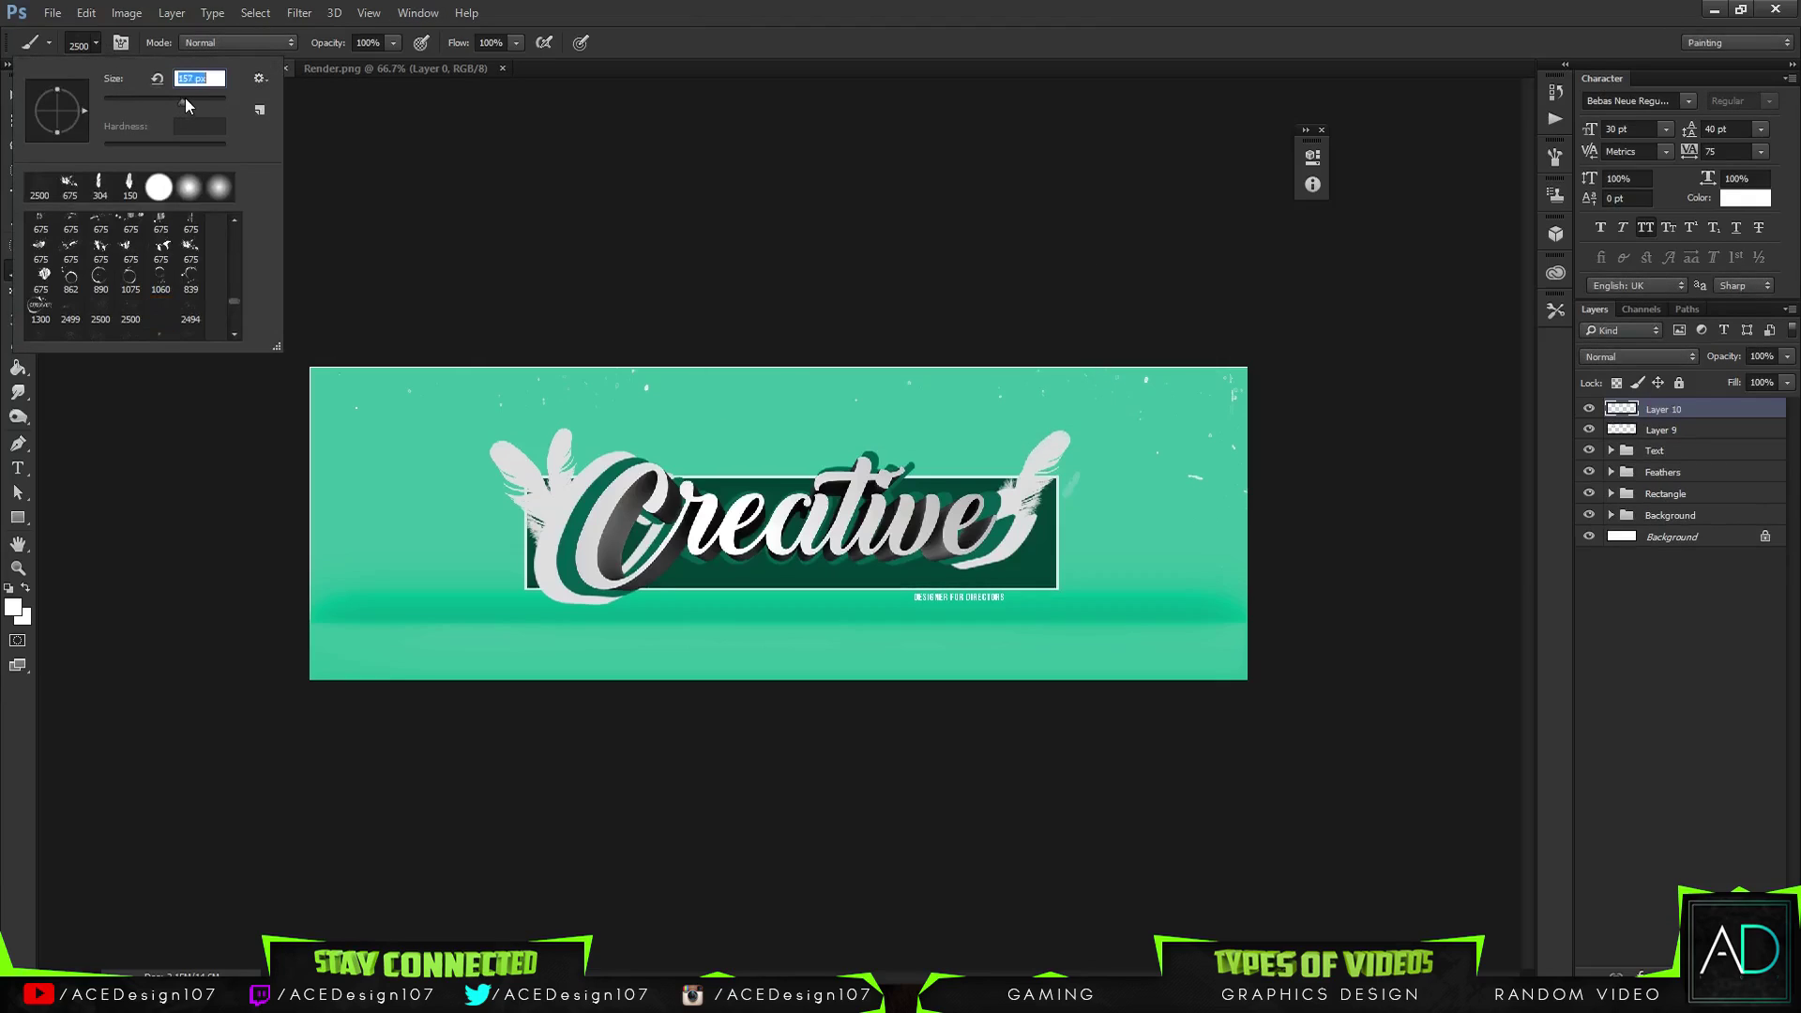
click(371, 488)
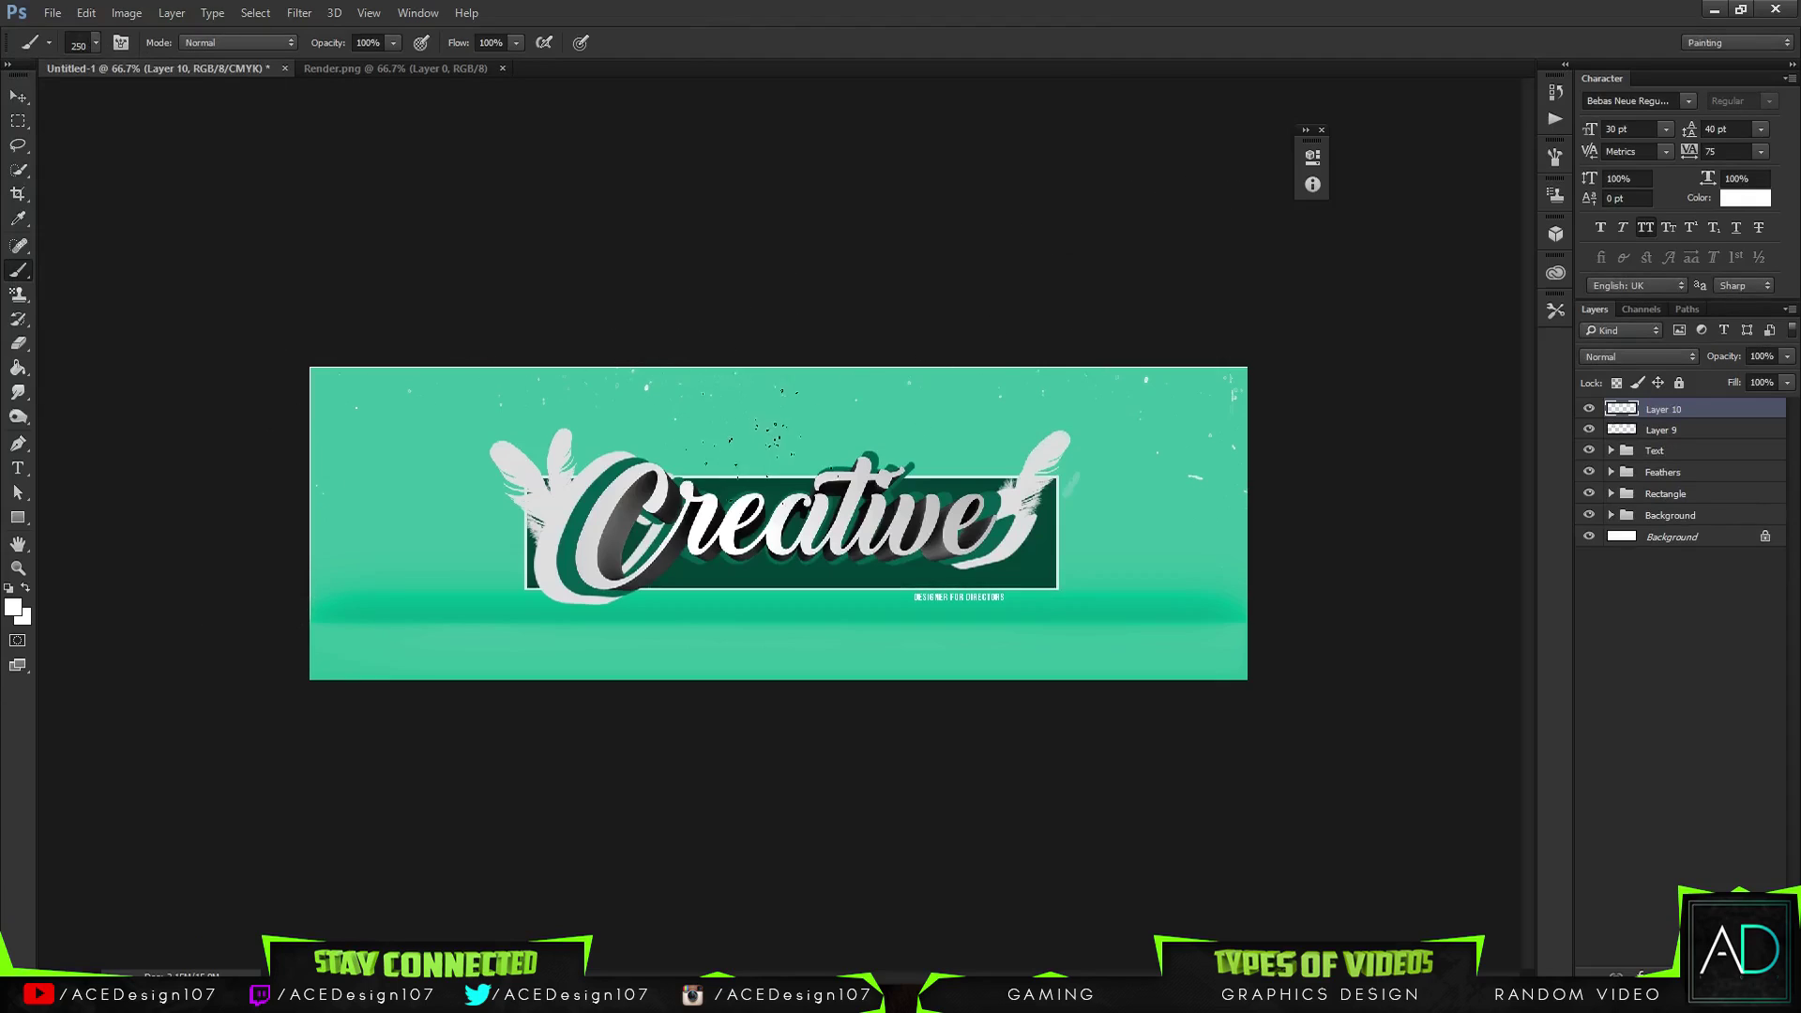
Add a new layer above Layer 10 and stamp a white speck cluster right of the lettering with a splatter brush at 85 px
click(97, 44)
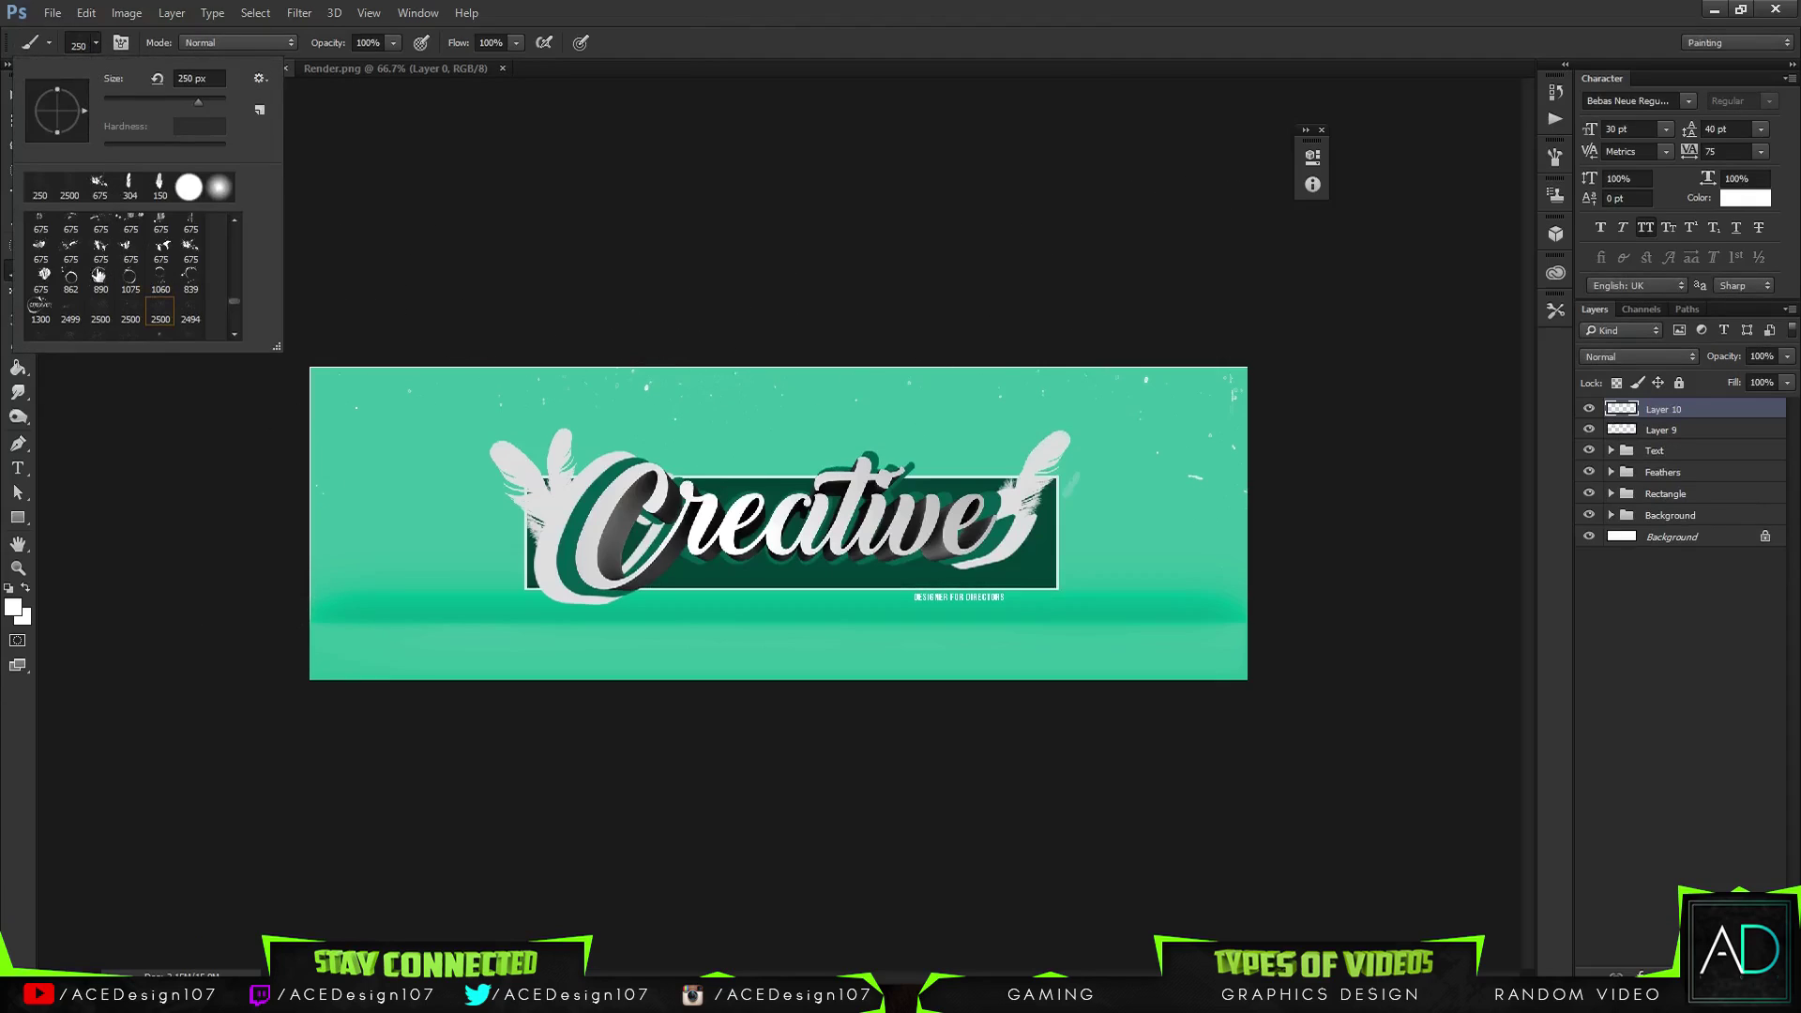
click(191, 293)
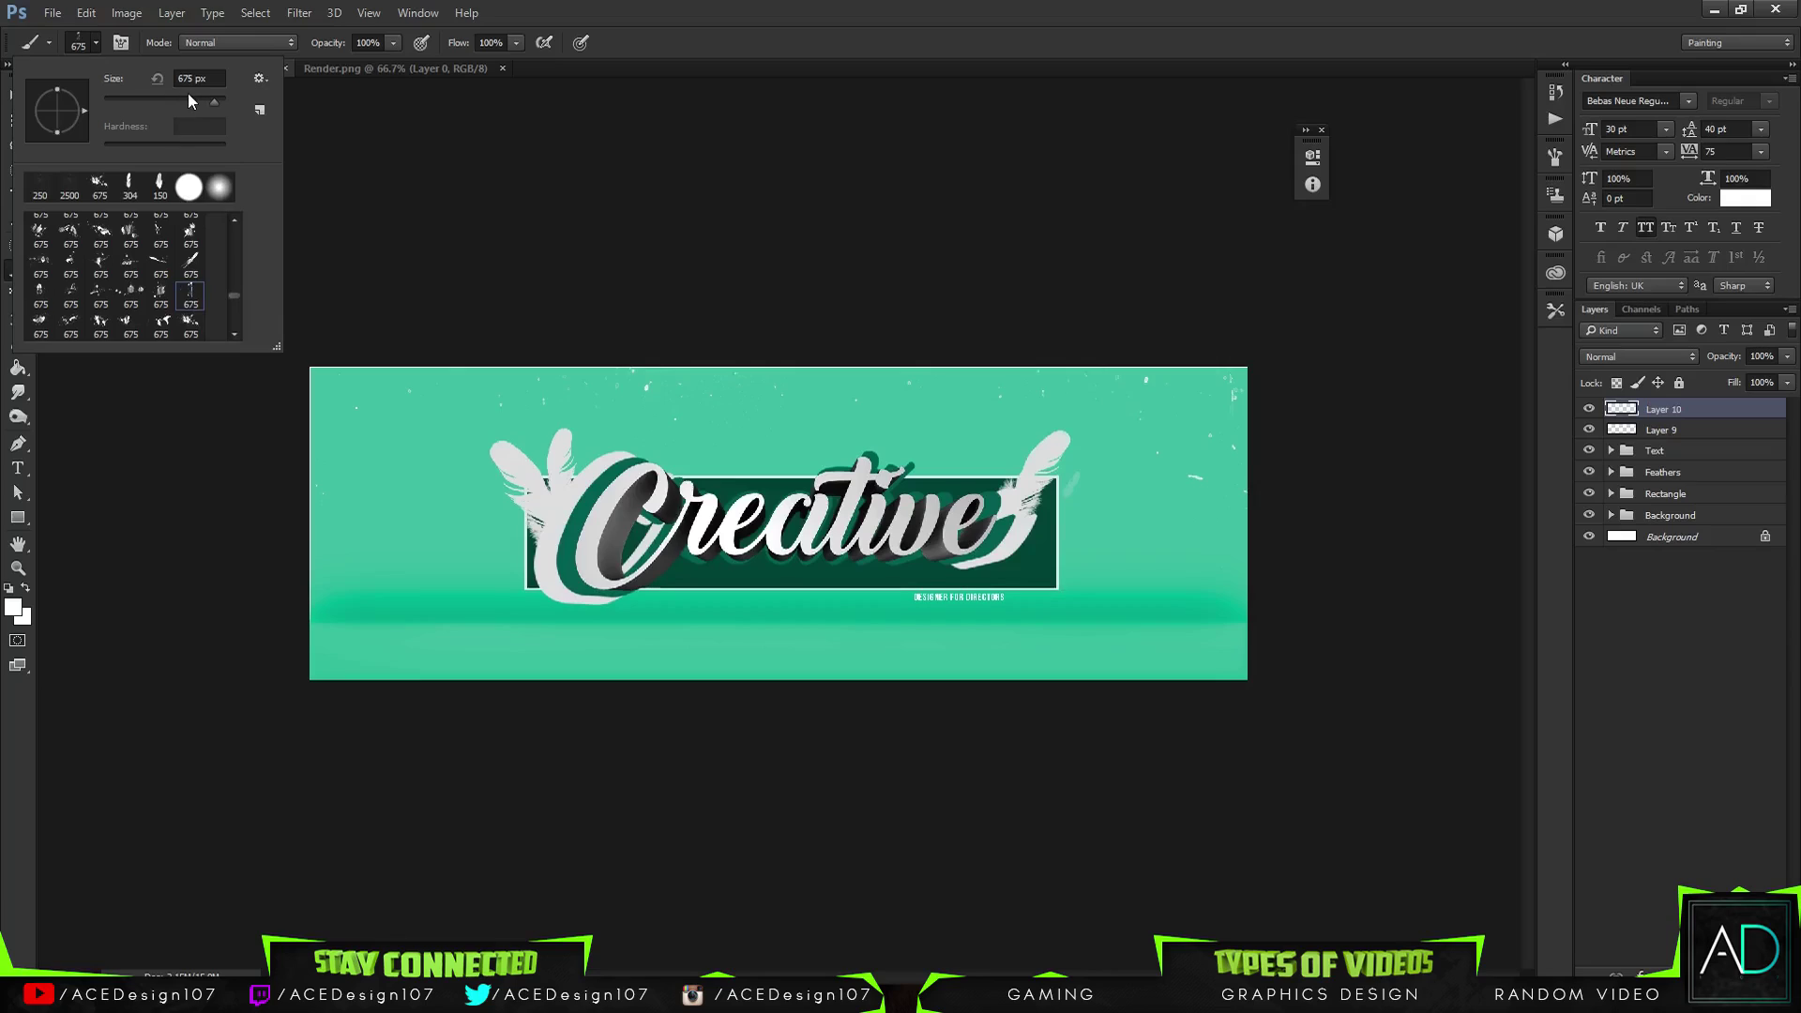
key(Return)
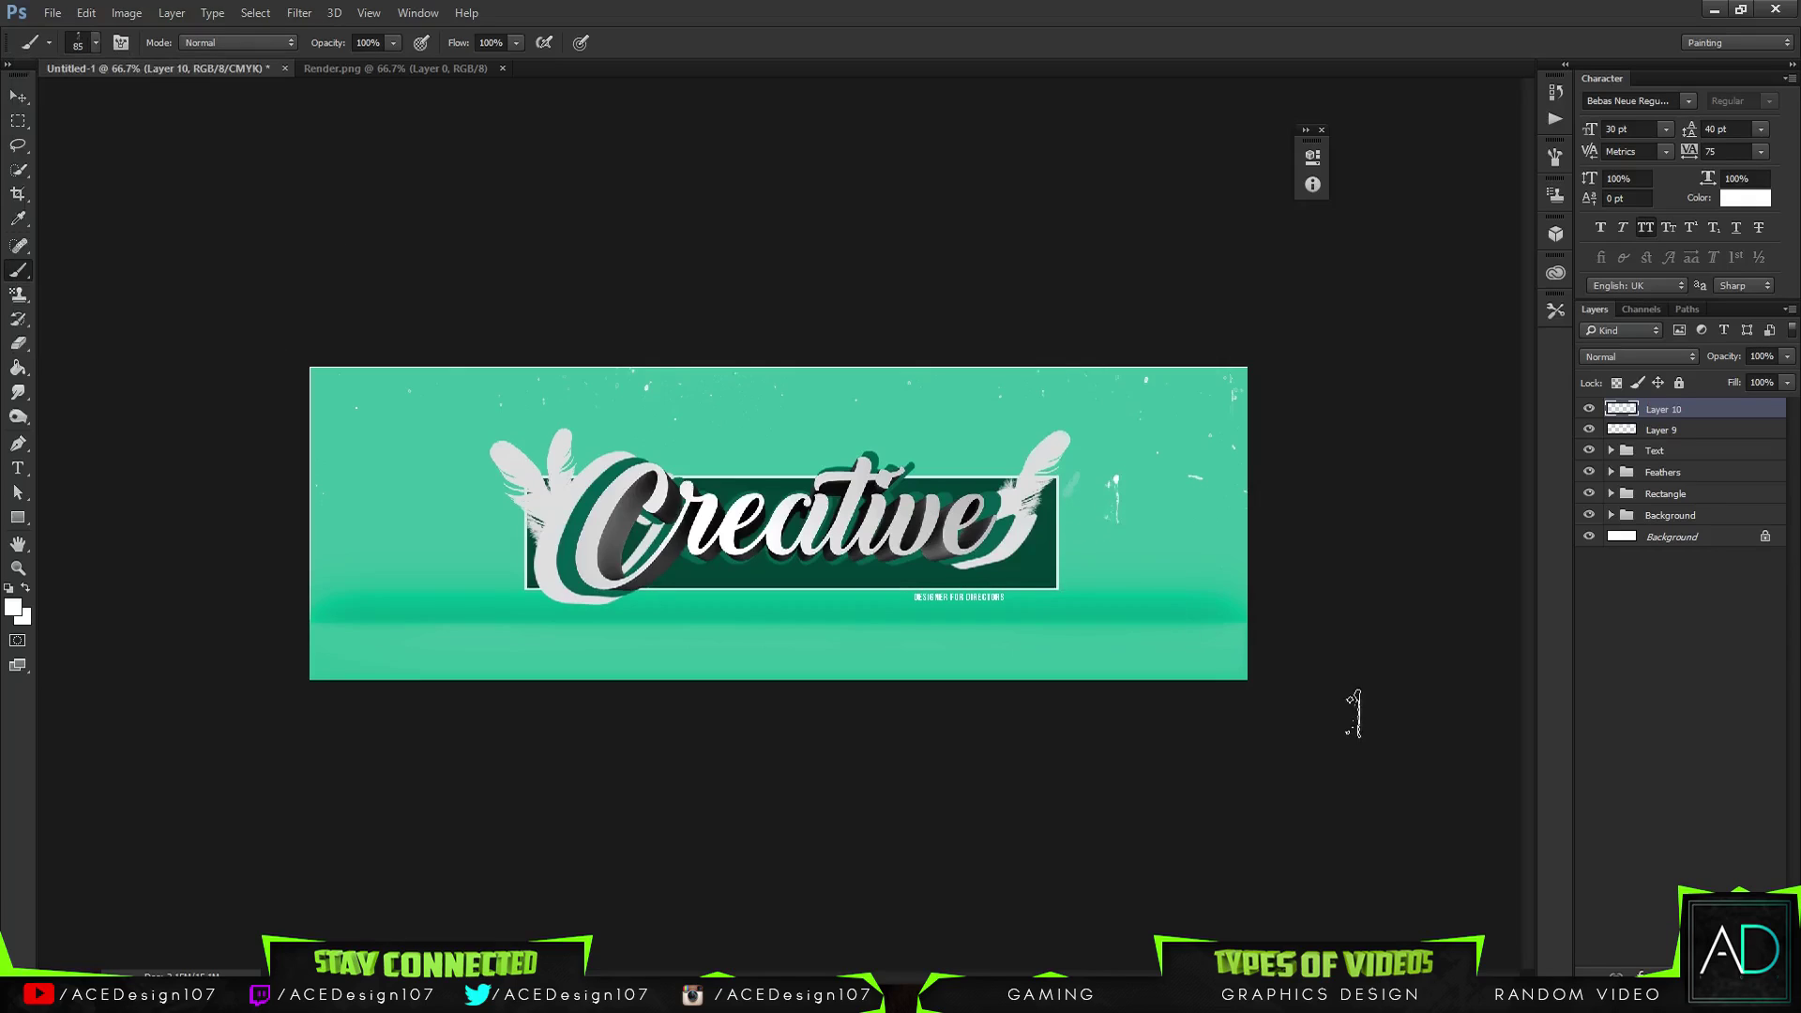
key(ctrl+shift+n)
key(Return)
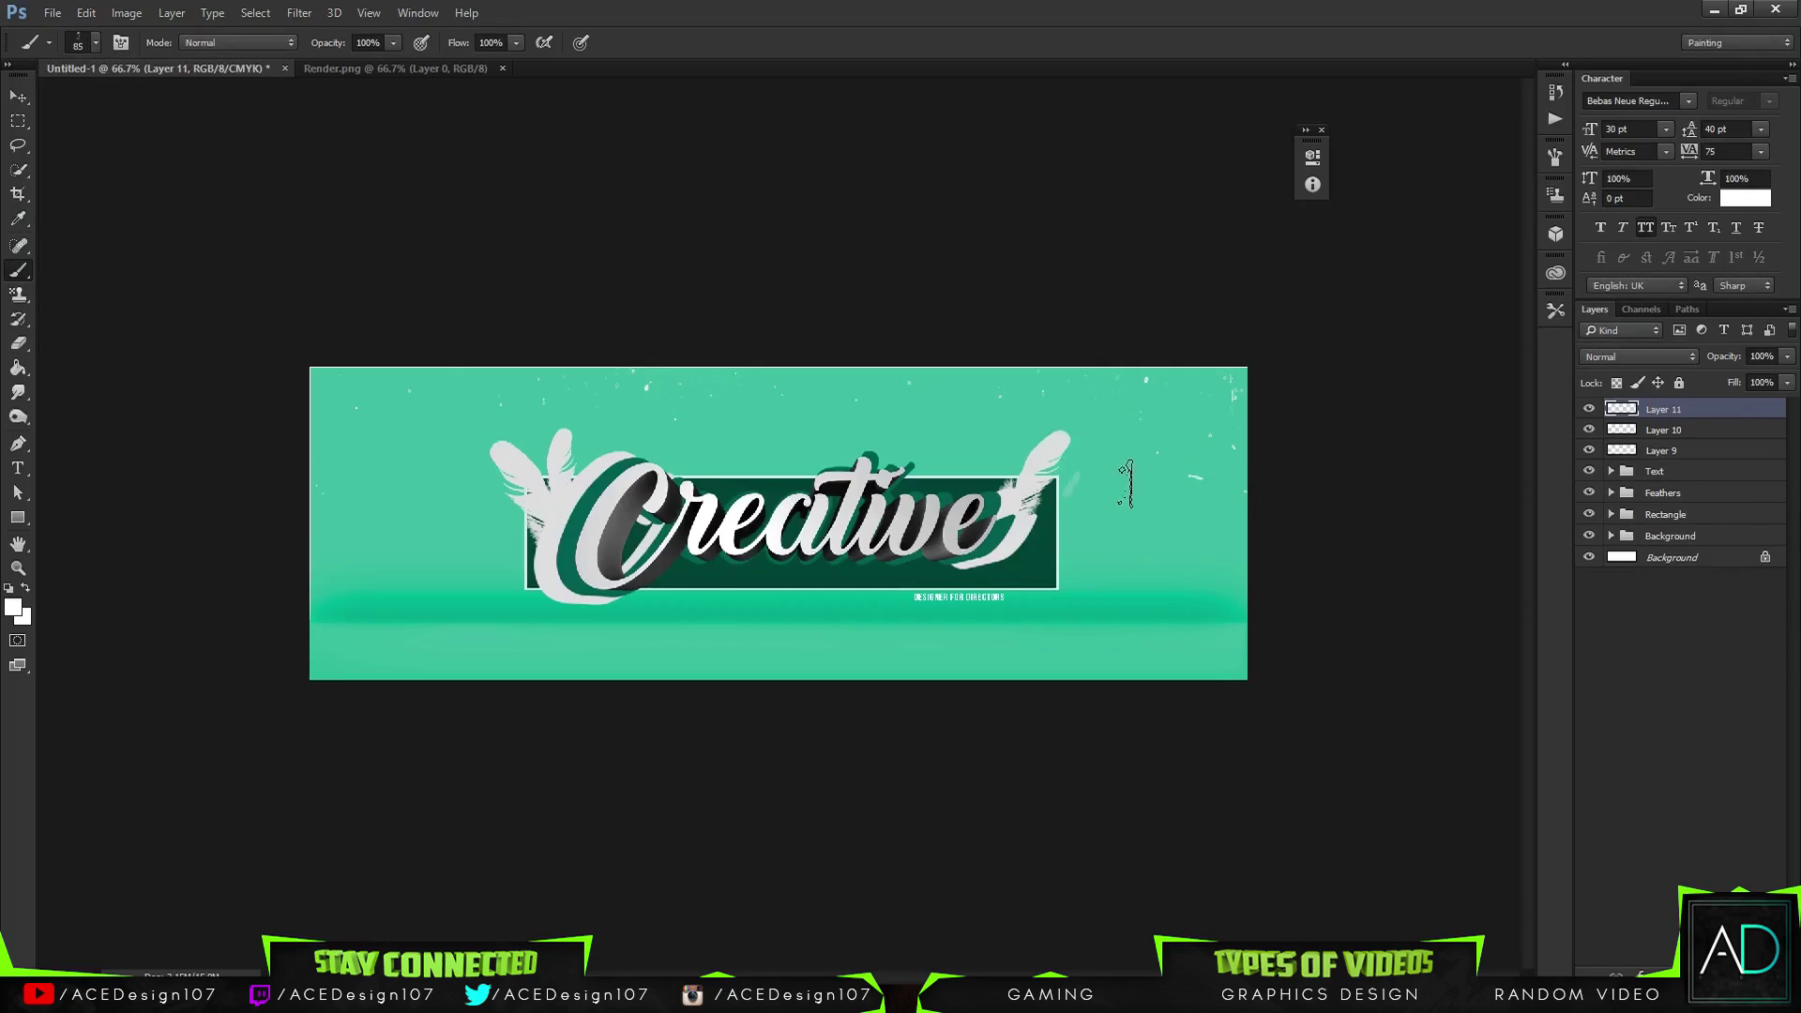
click(1129, 485)
Try stamping the same 85 px splatter left of the lettering, undoing the stamp
click(451, 521)
click(94, 42)
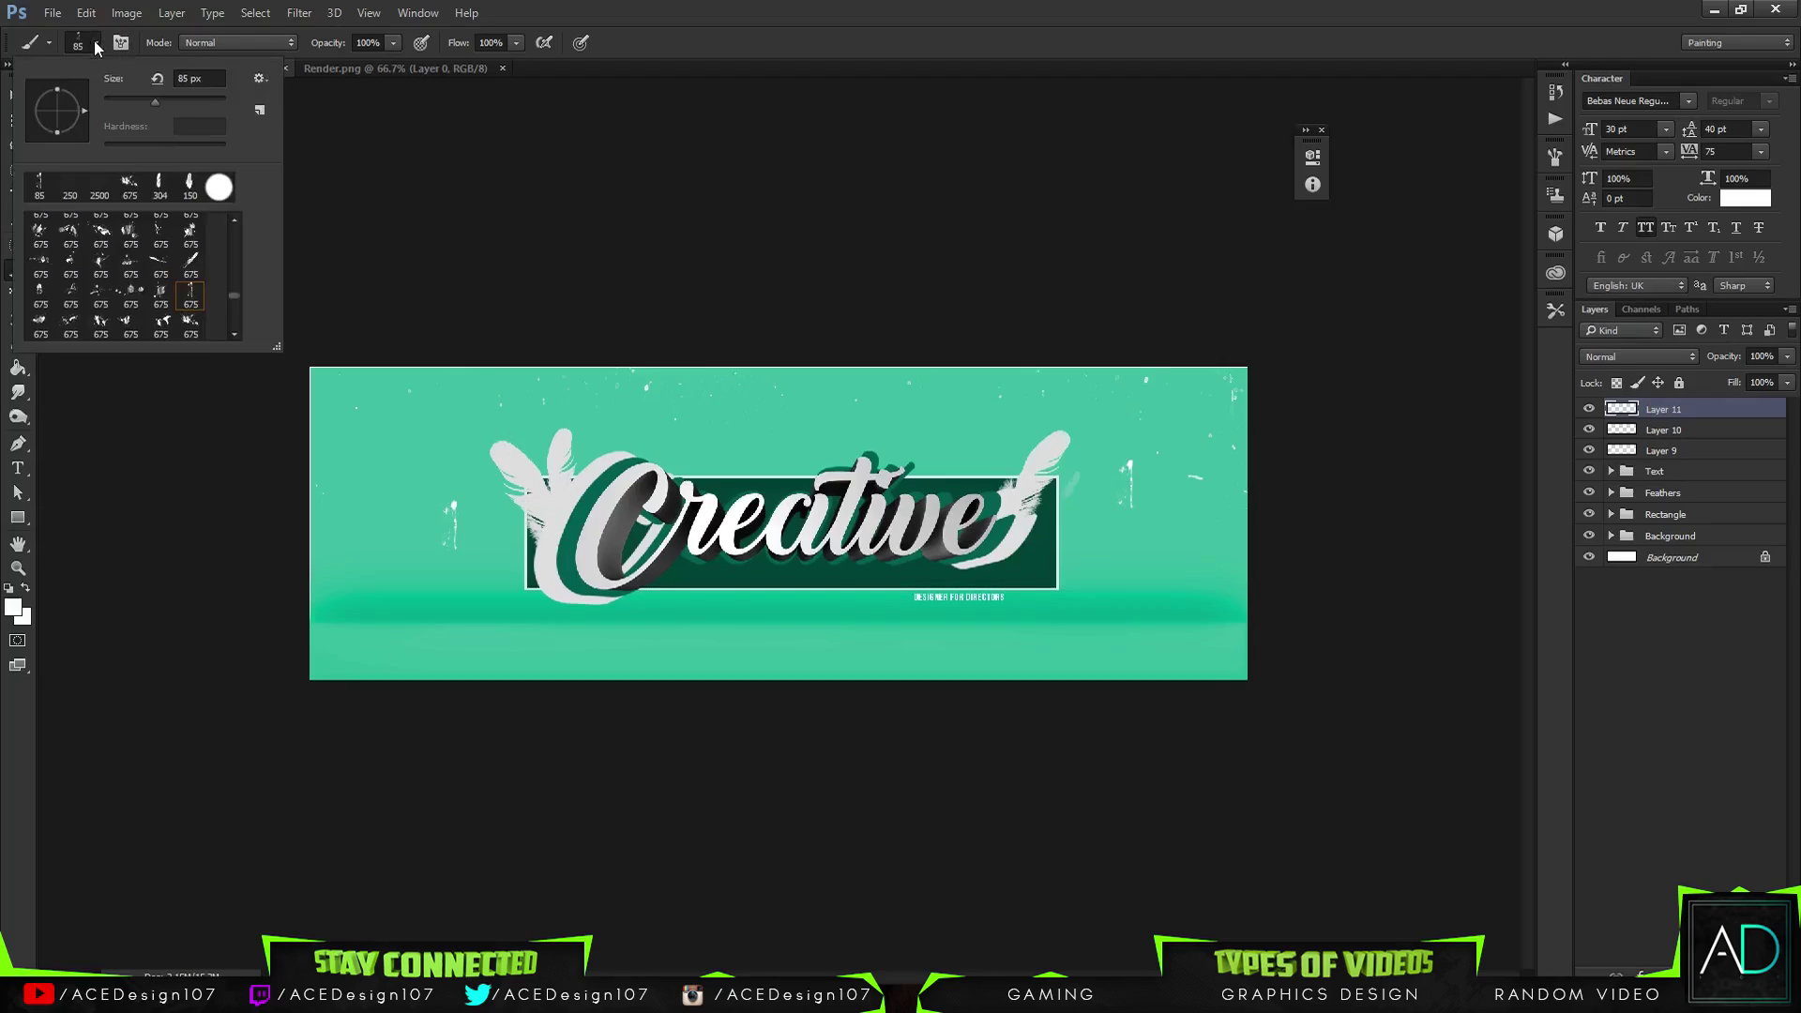
click(93, 41)
Choose a different vertical 675 px splatter brush and try stamps at 148 px and 83 px left of the lettering, undoing them
click(94, 42)
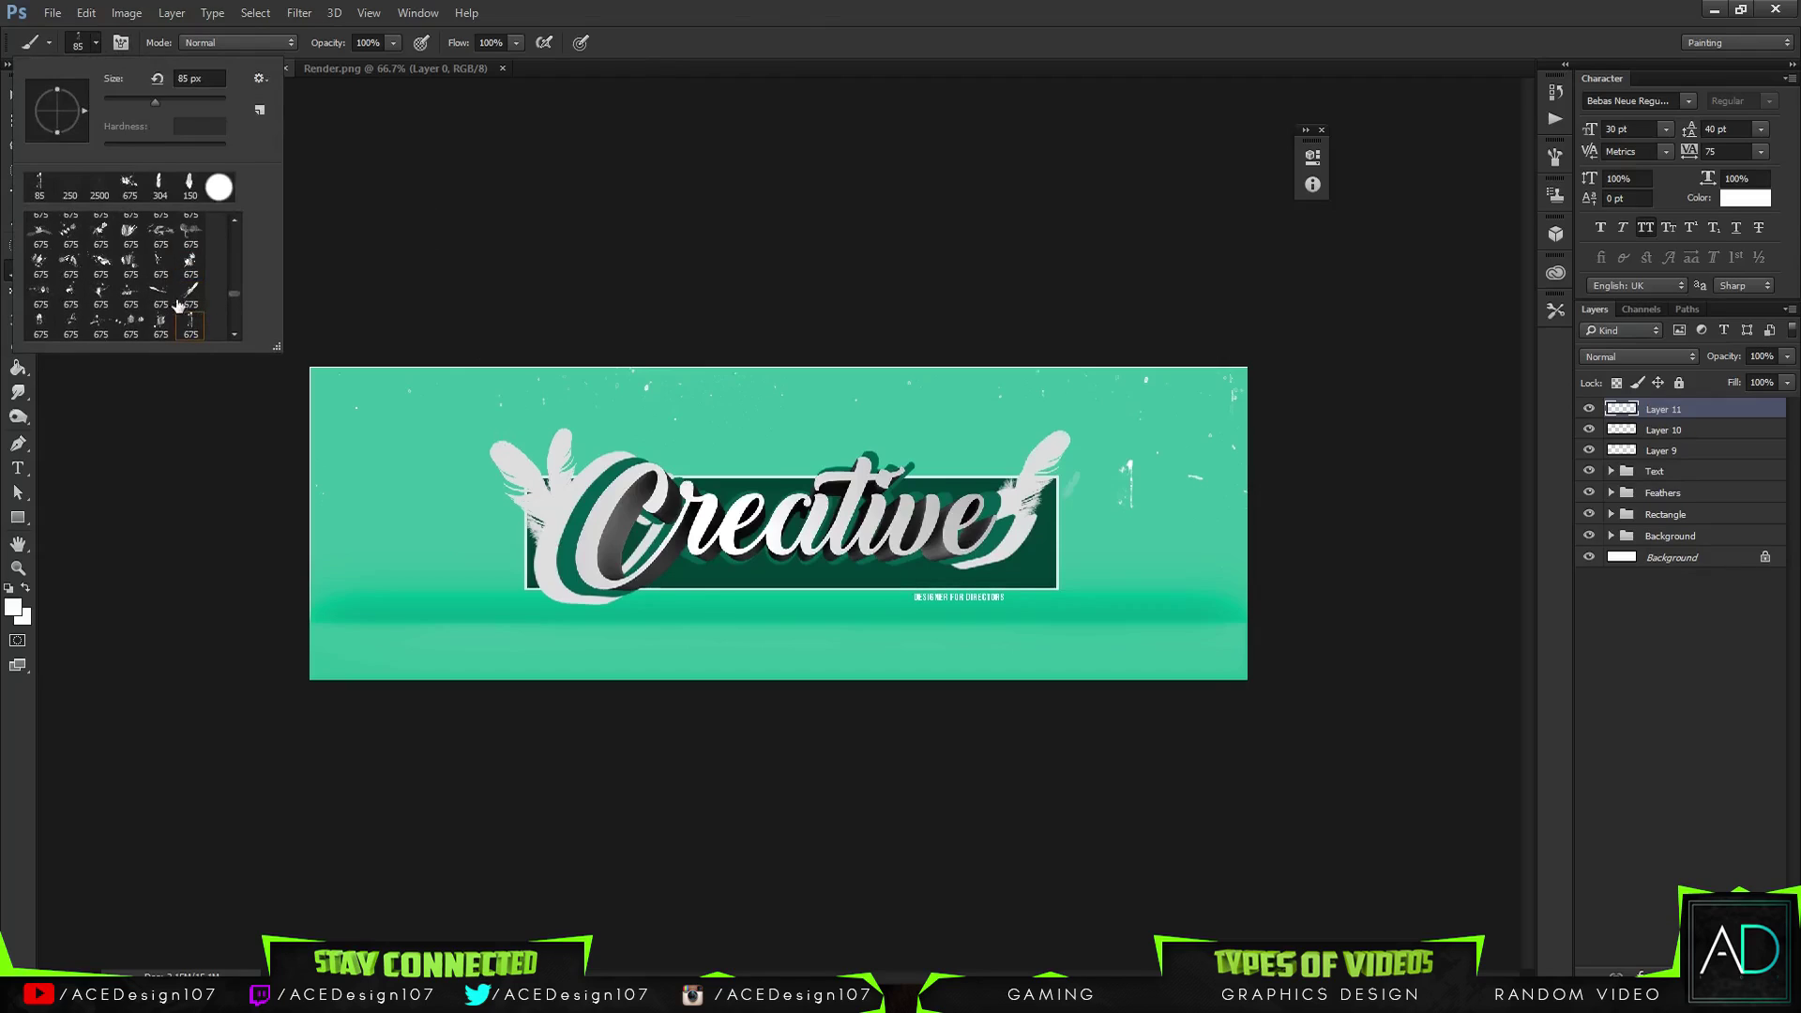
scroll(170, 307, up, 2)
scroll(78, 279, up, 3)
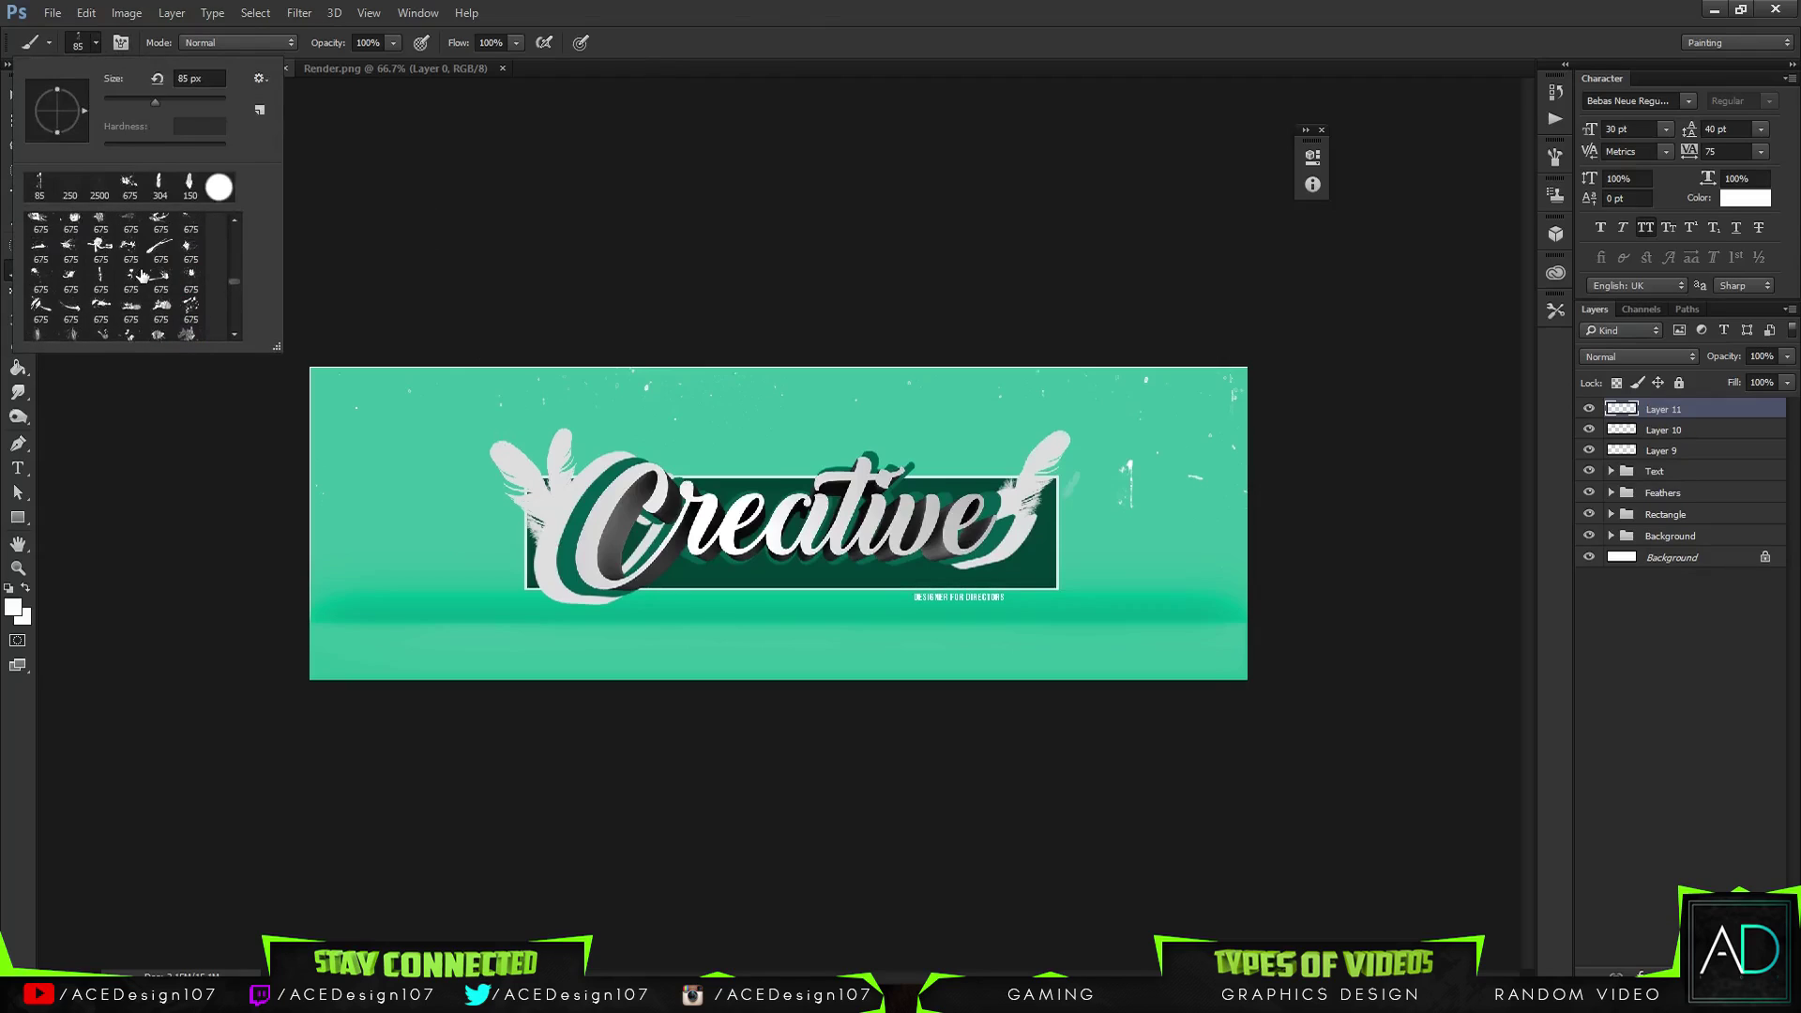
click(114, 284)
click(418, 516)
click(99, 45)
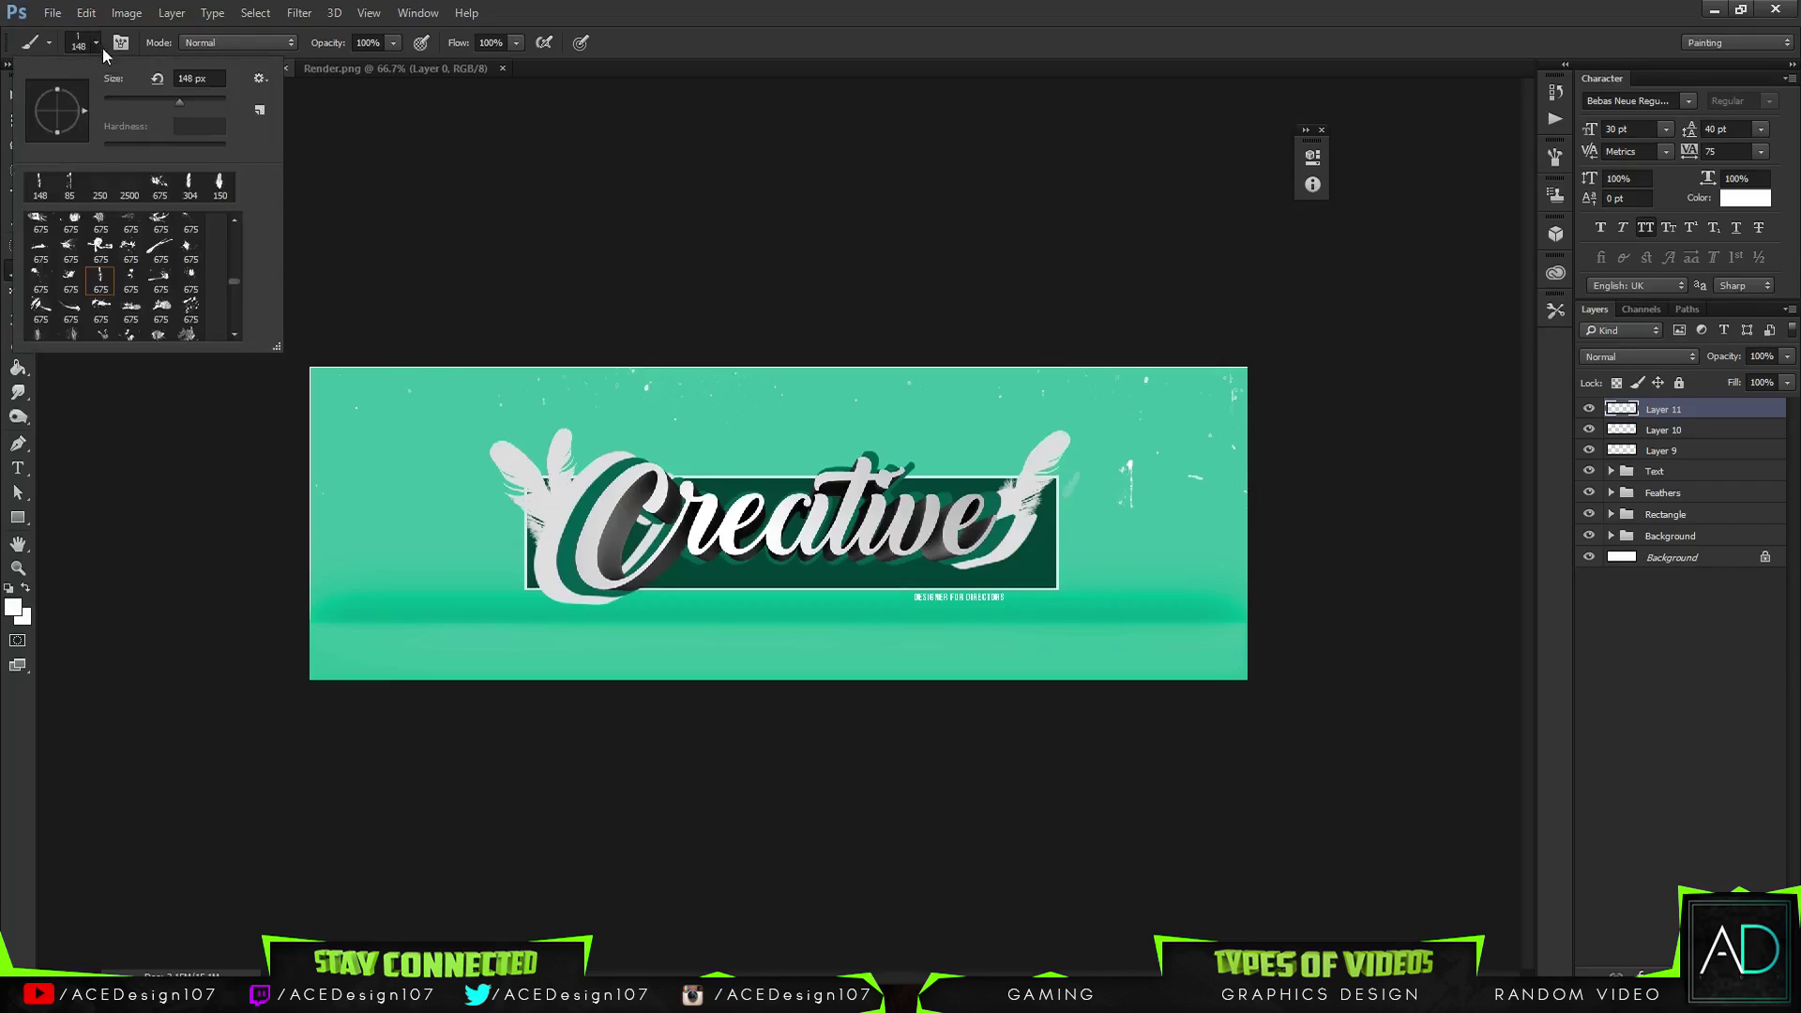
click(418, 520)
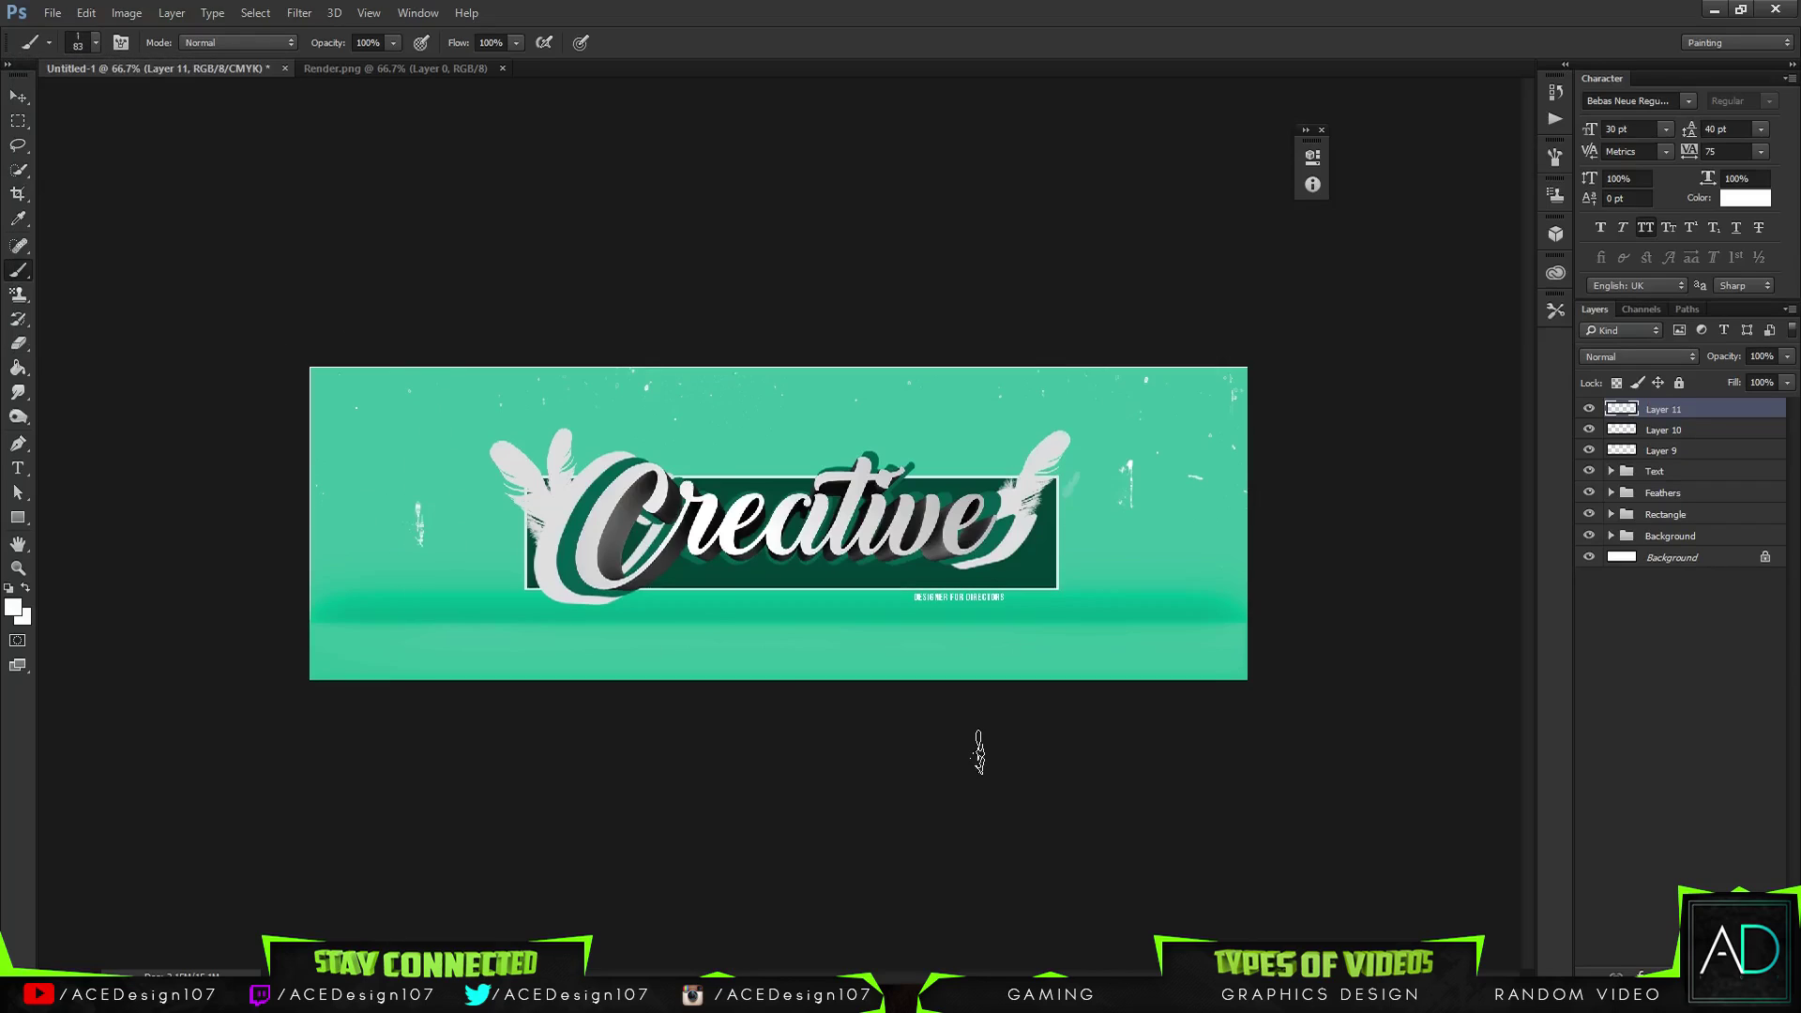
Reduce the splatter brush to 49 px and stamp a small white speck cluster left of the lettering
click(94, 44)
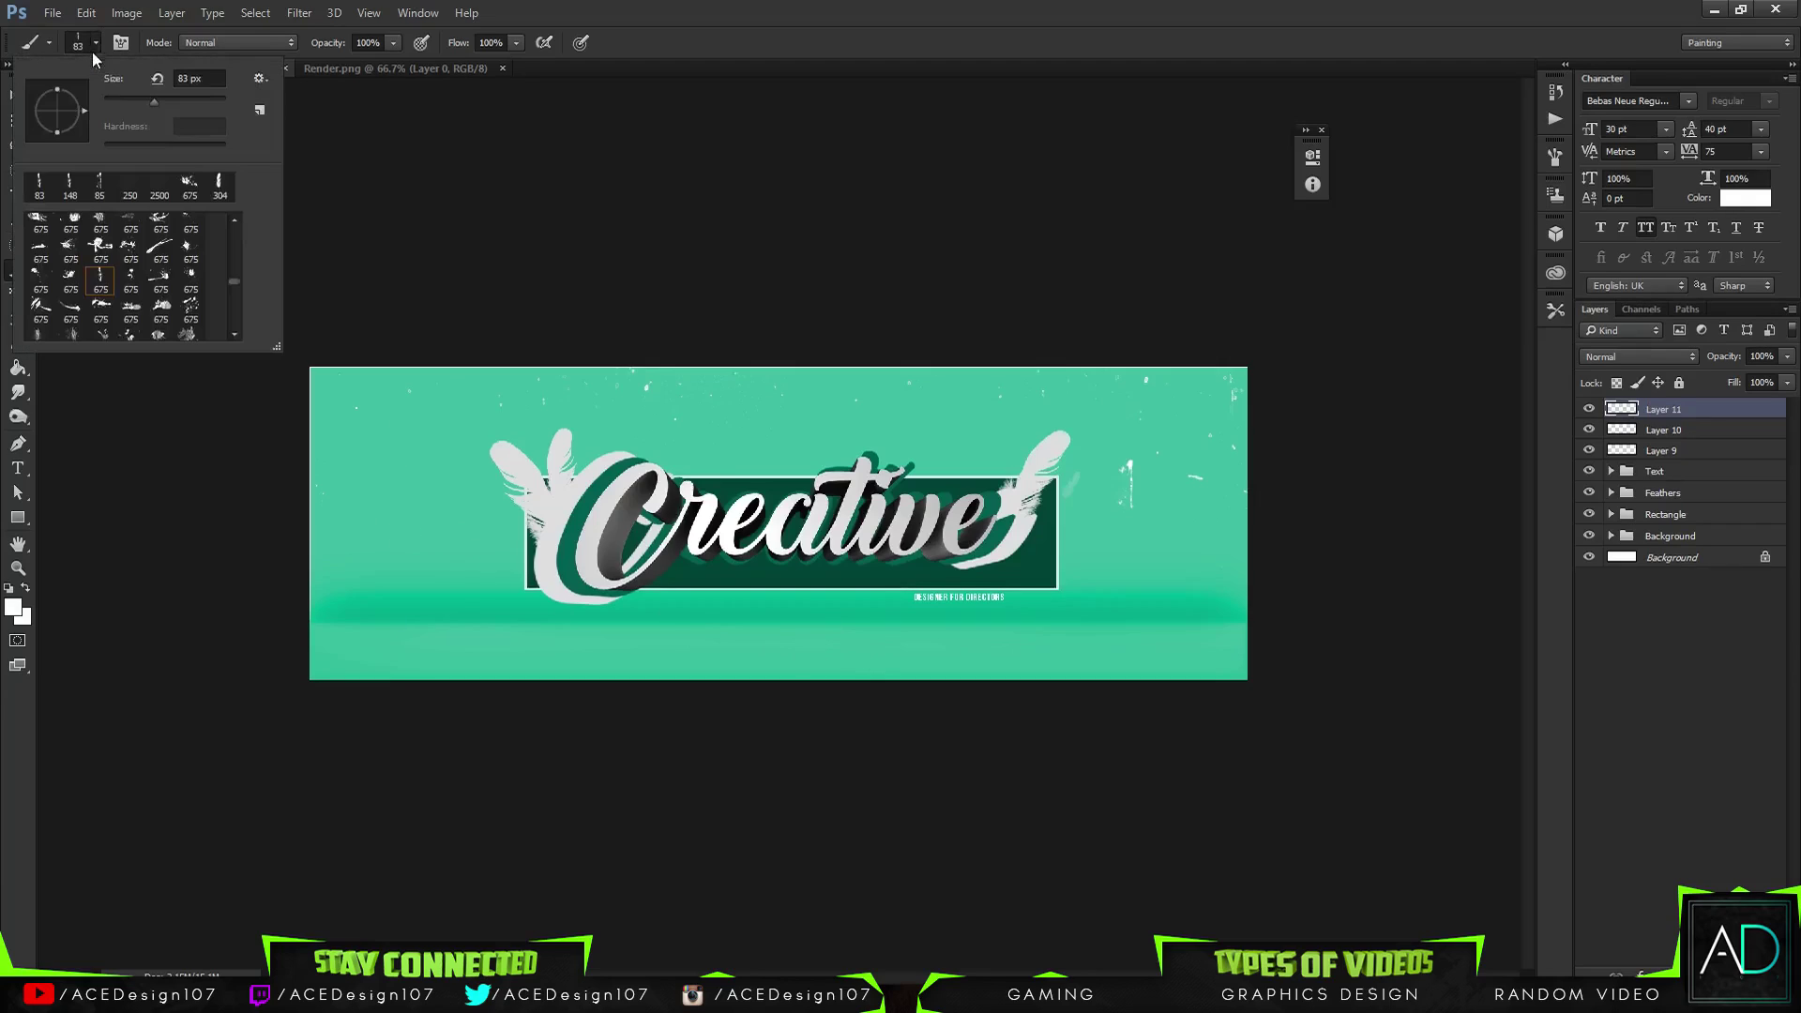
click(134, 100)
click(436, 525)
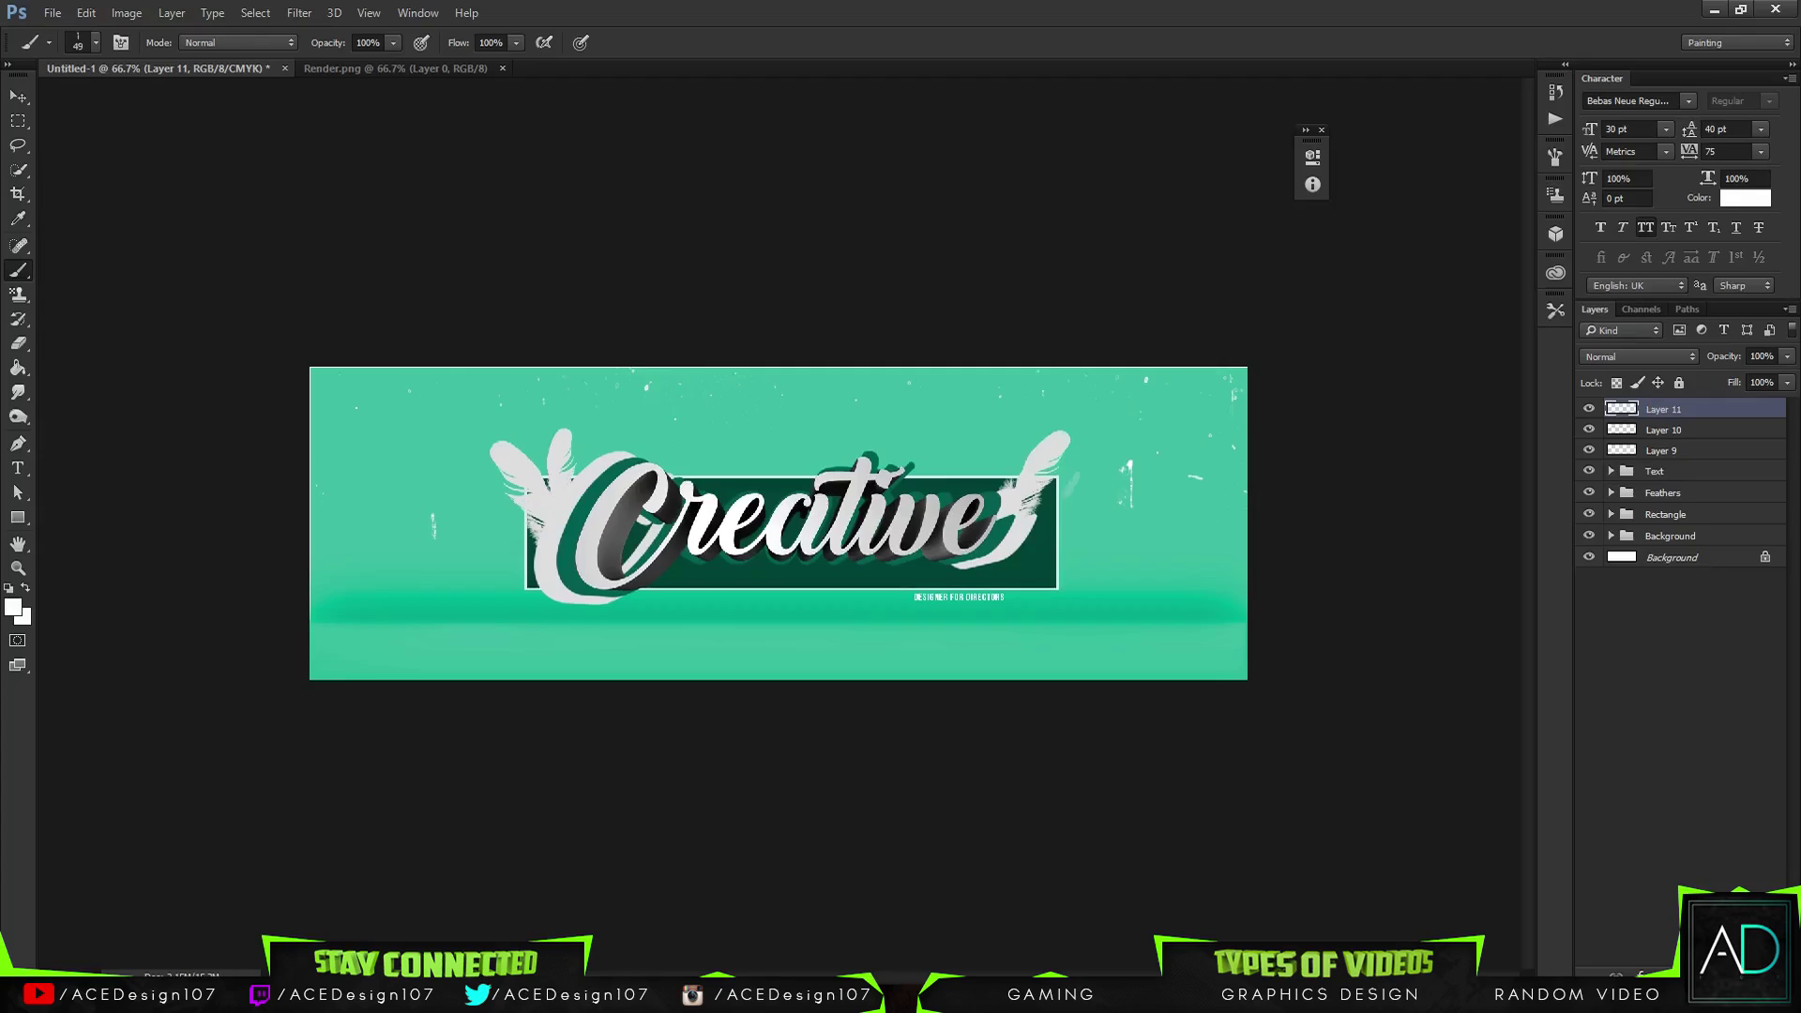
Choose a scattered-dots splatter brush, set its size to 343 px, and stamp white specks over the centre of the banner's upper edge
click(95, 50)
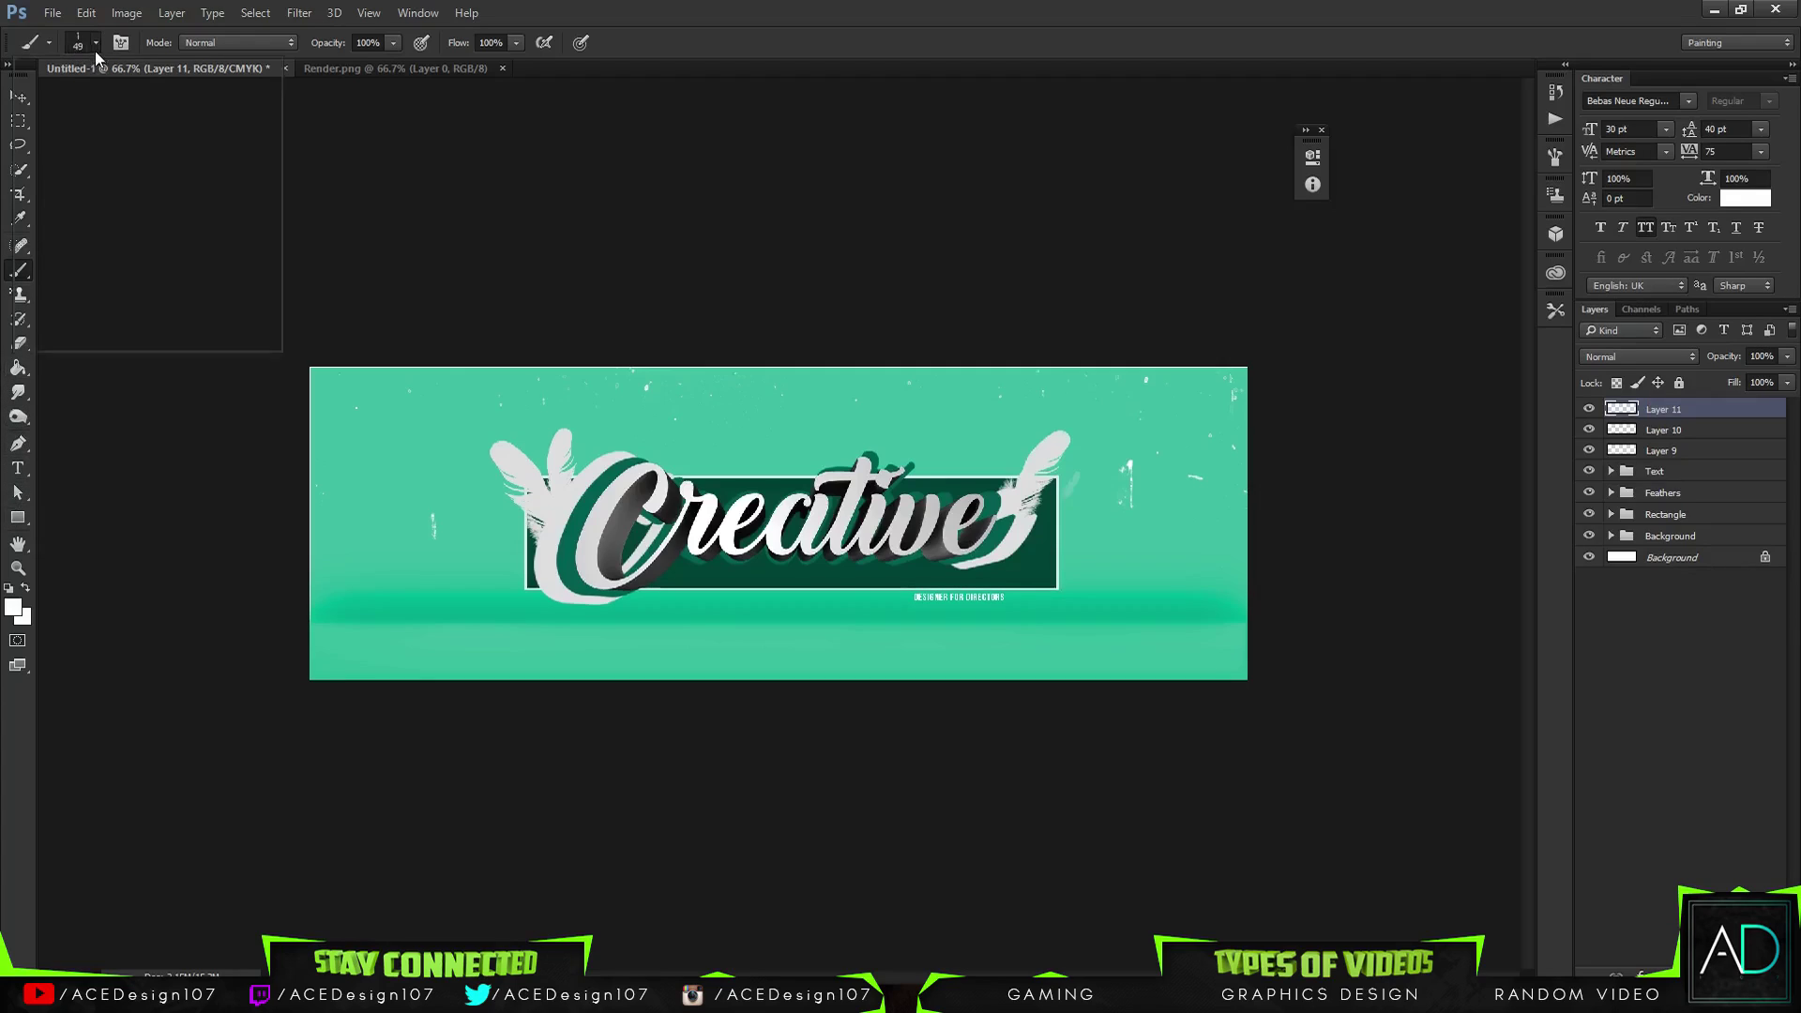
scroll(155, 267, up, 1)
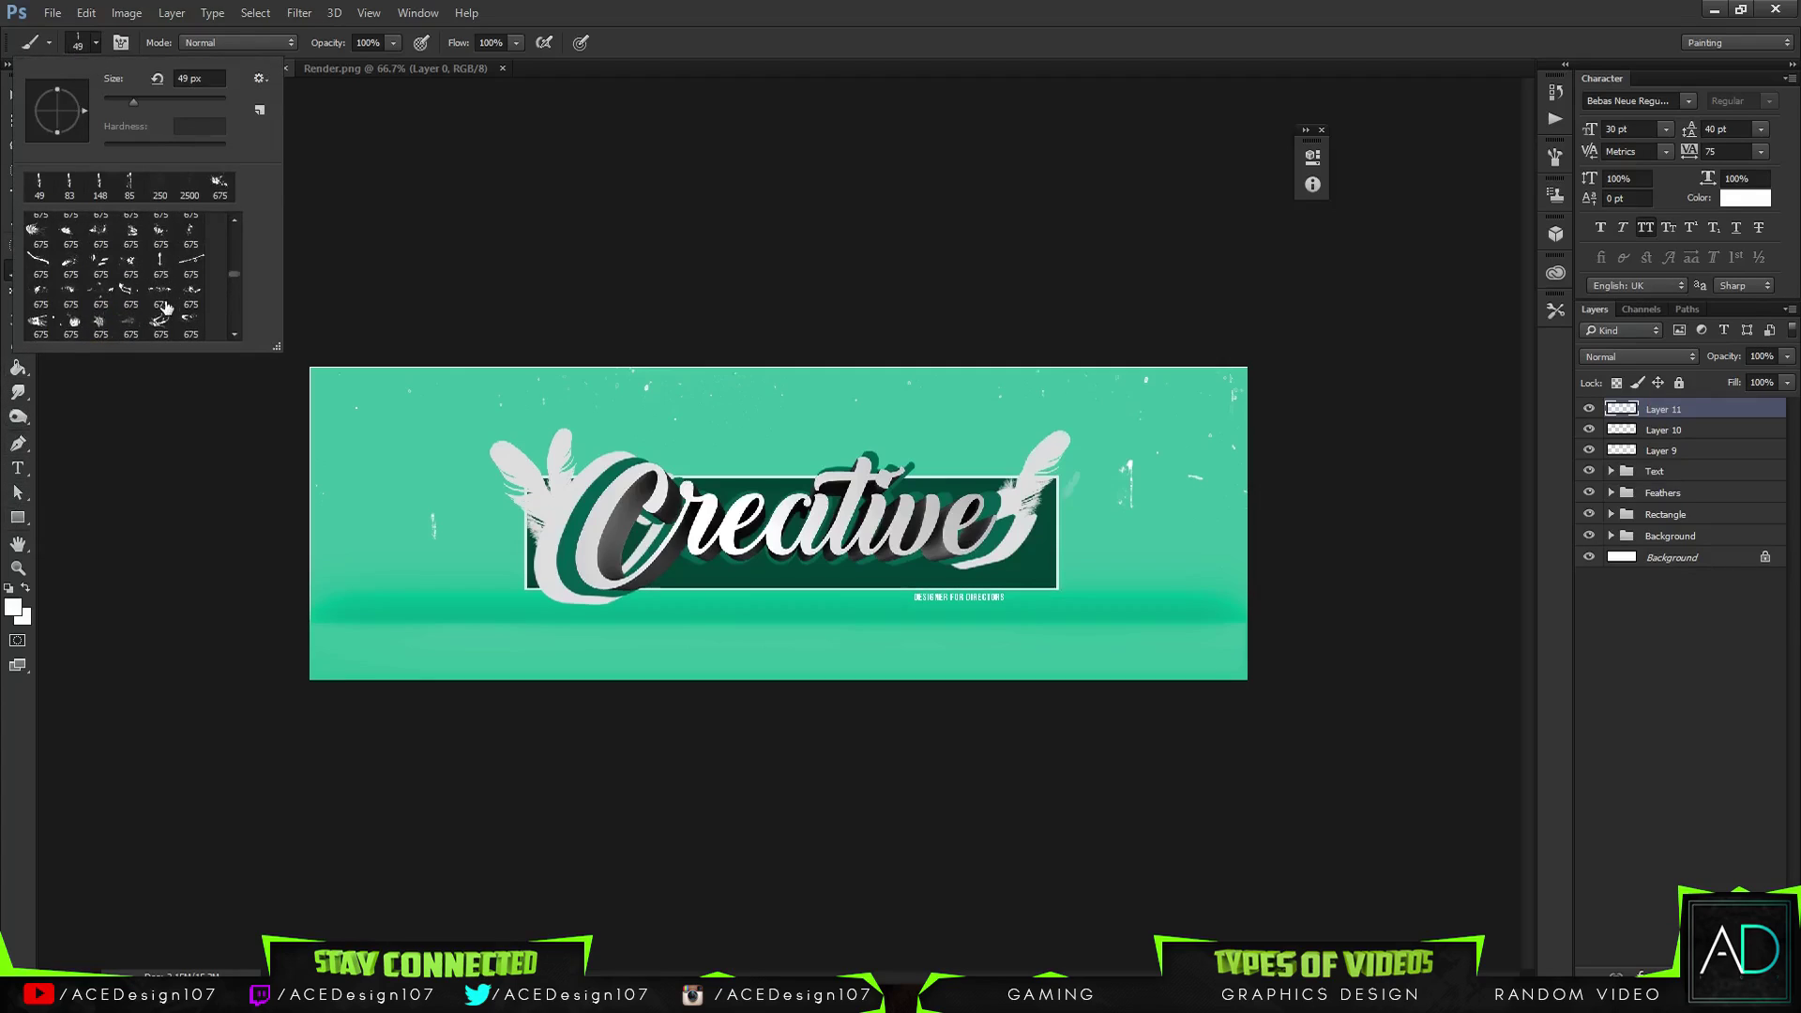
click(161, 296)
scroll(100, 292, up, 2)
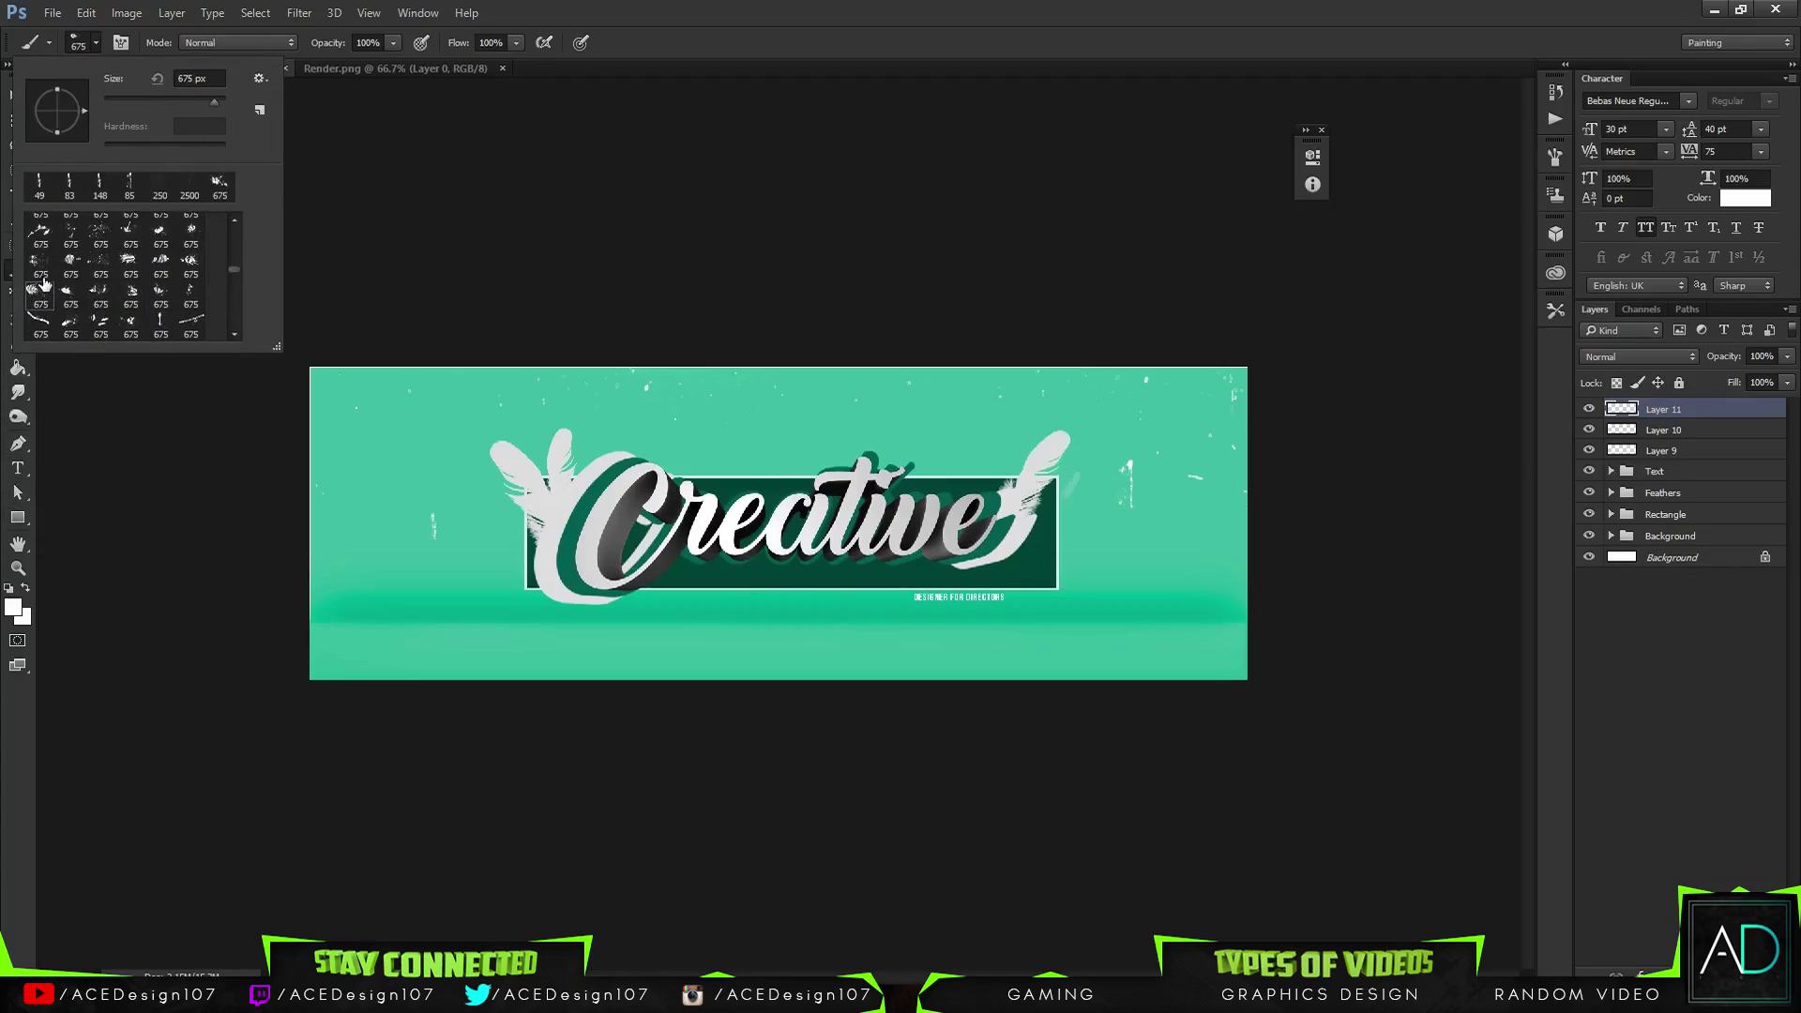
click(40, 261)
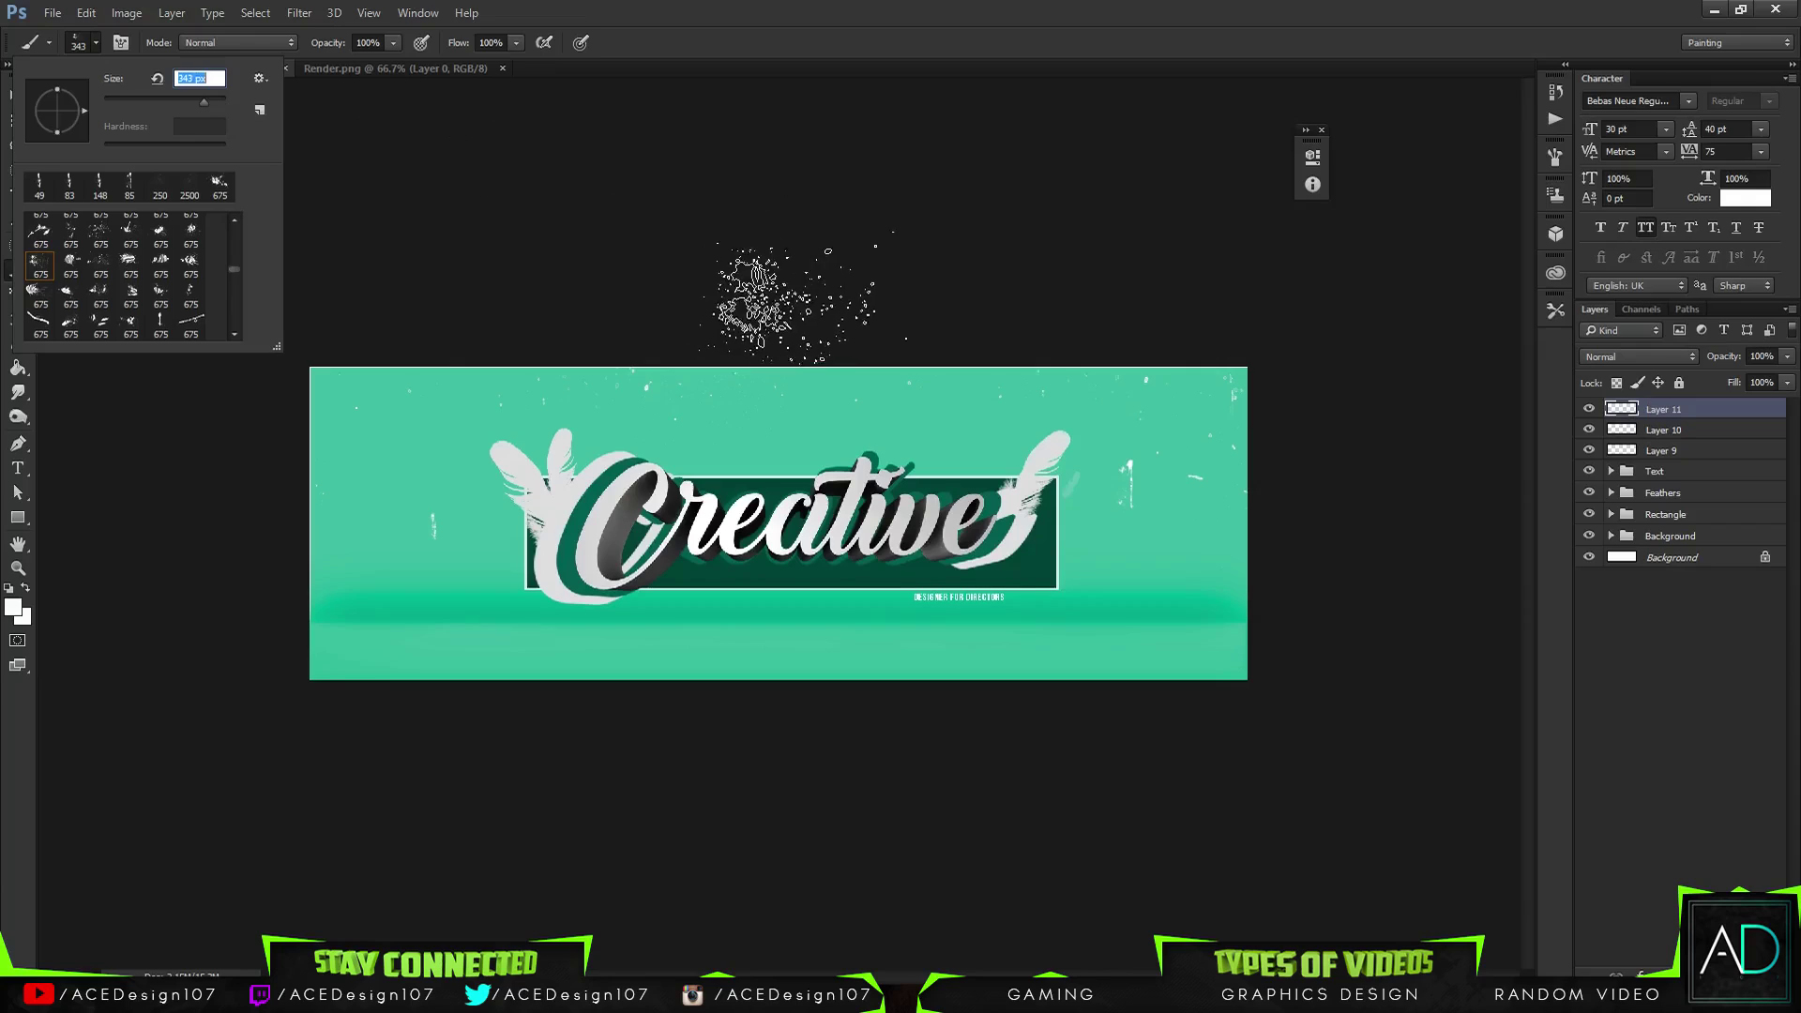
key(Return)
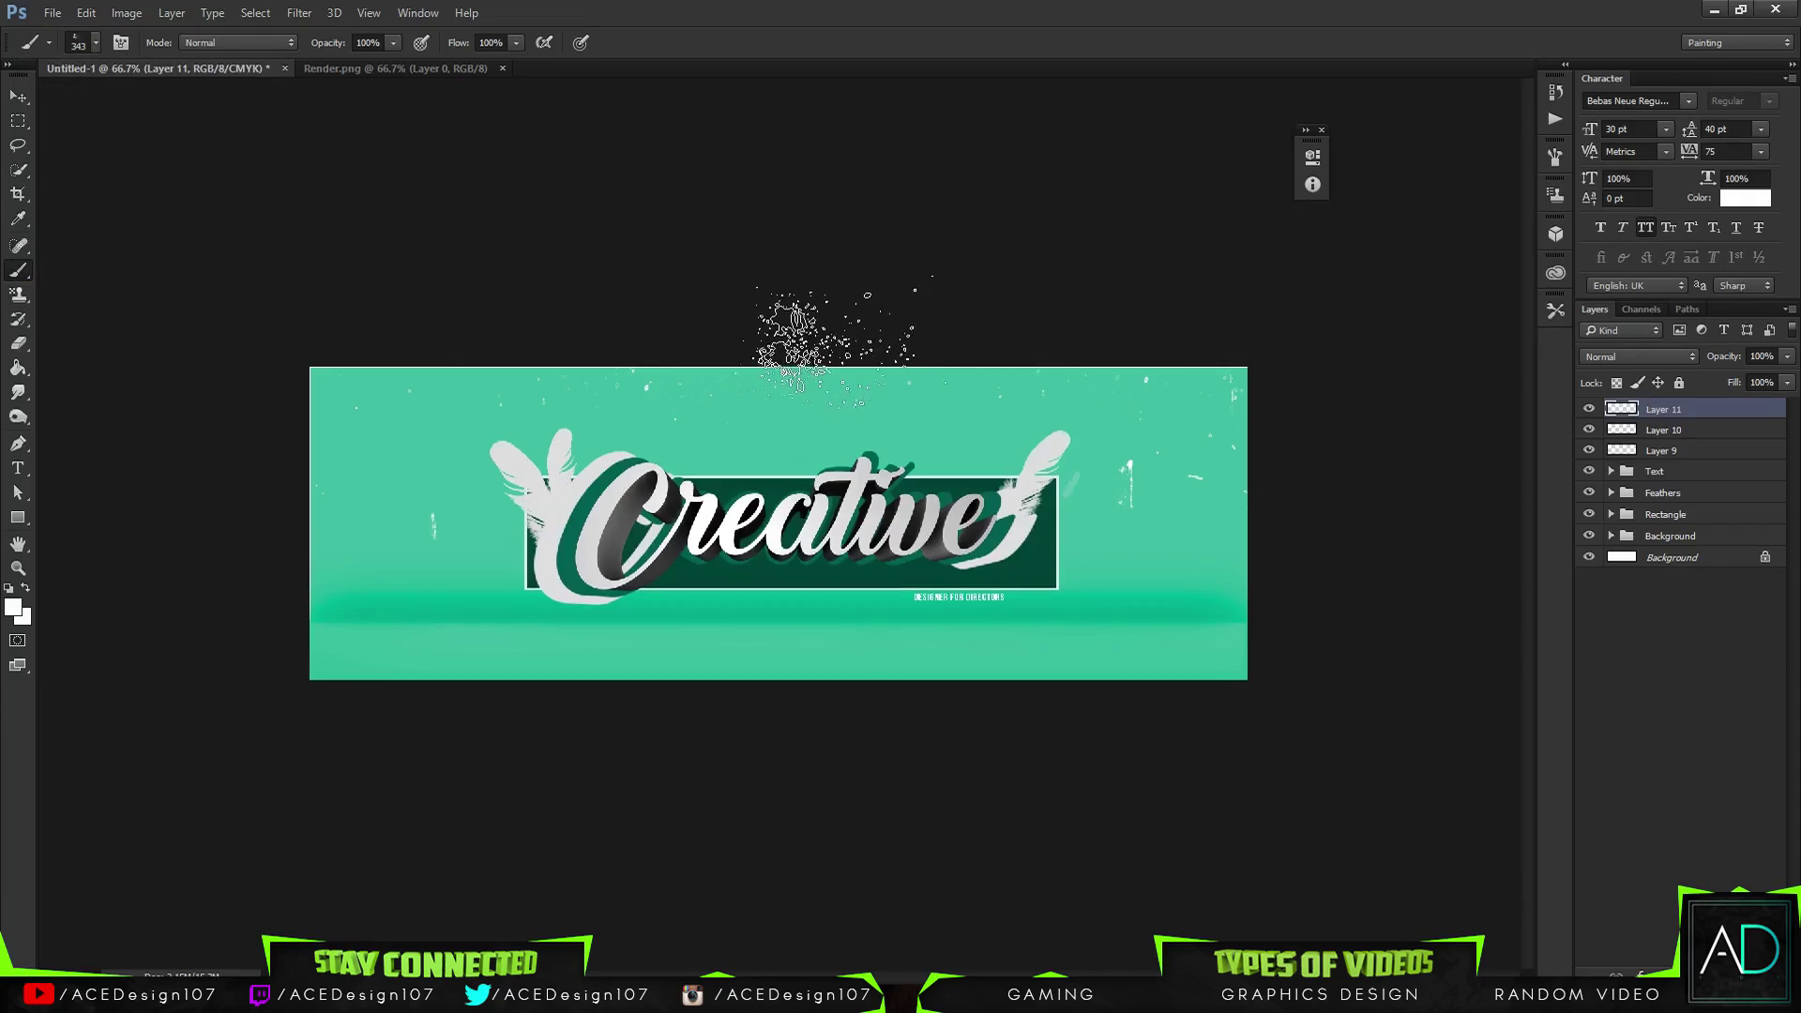
click(835, 325)
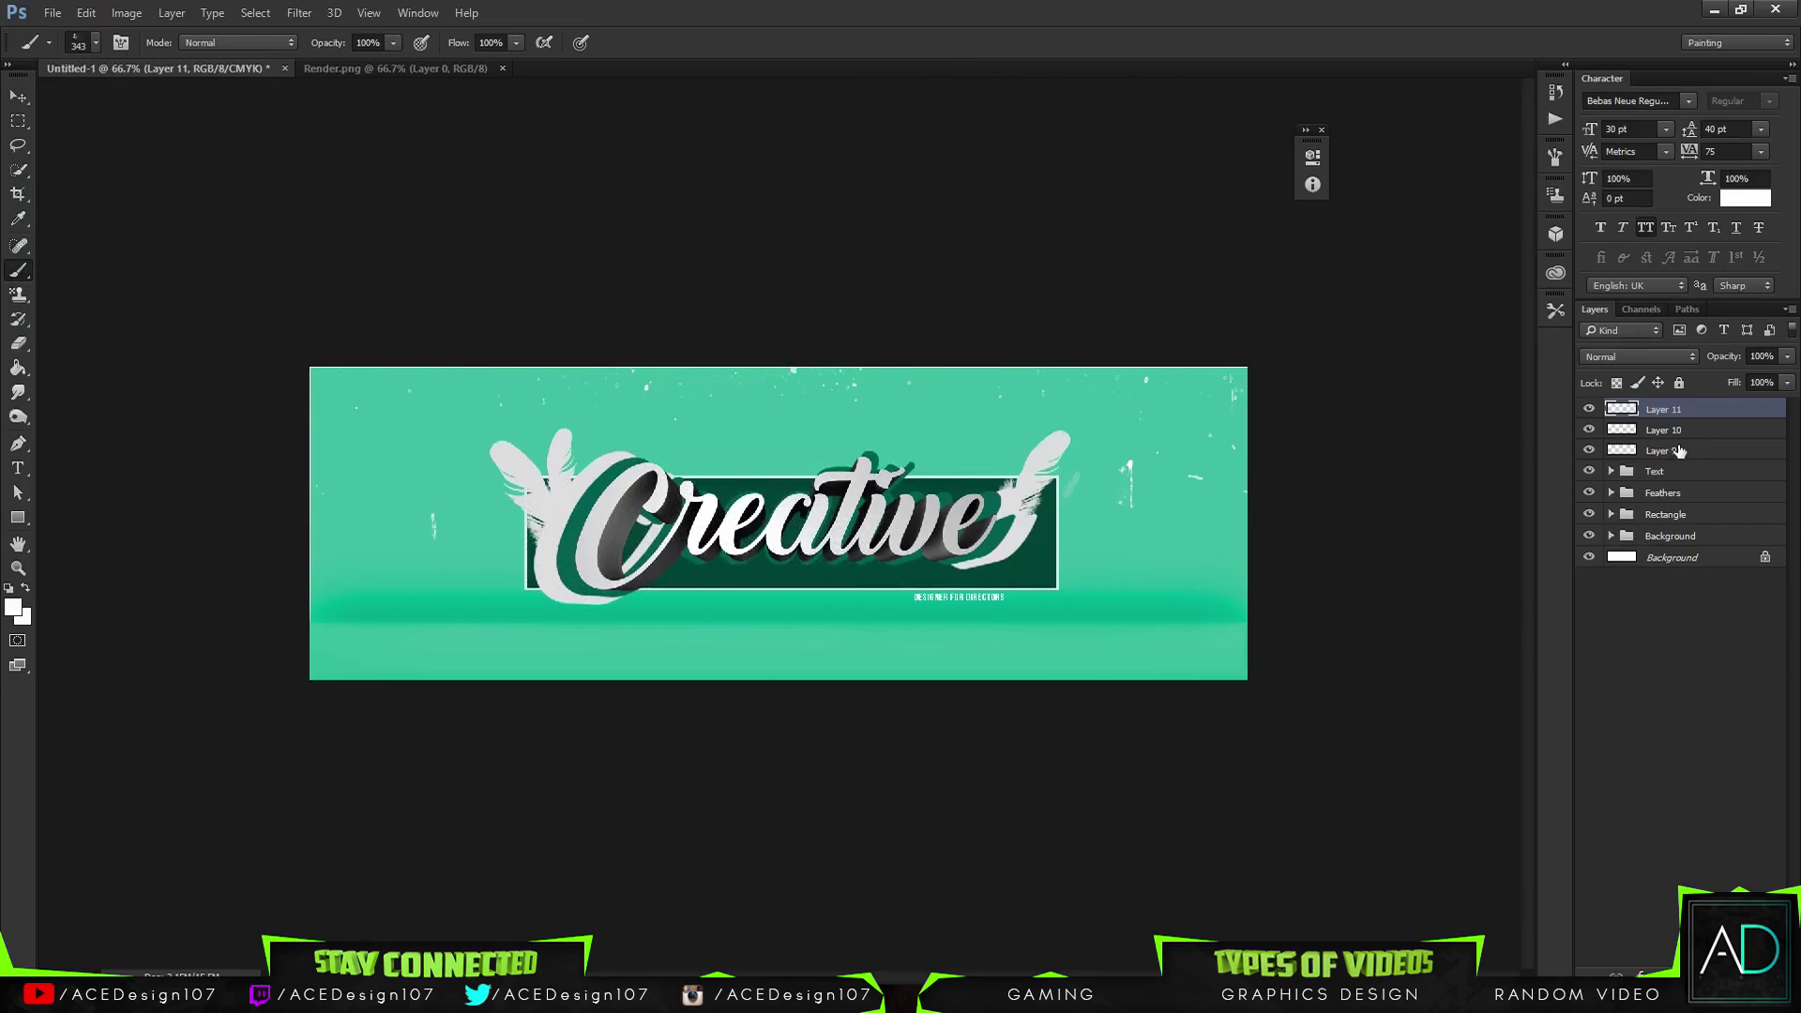
Add a new layer between the Rectangle and Background groups
click(1680, 494)
click(1675, 515)
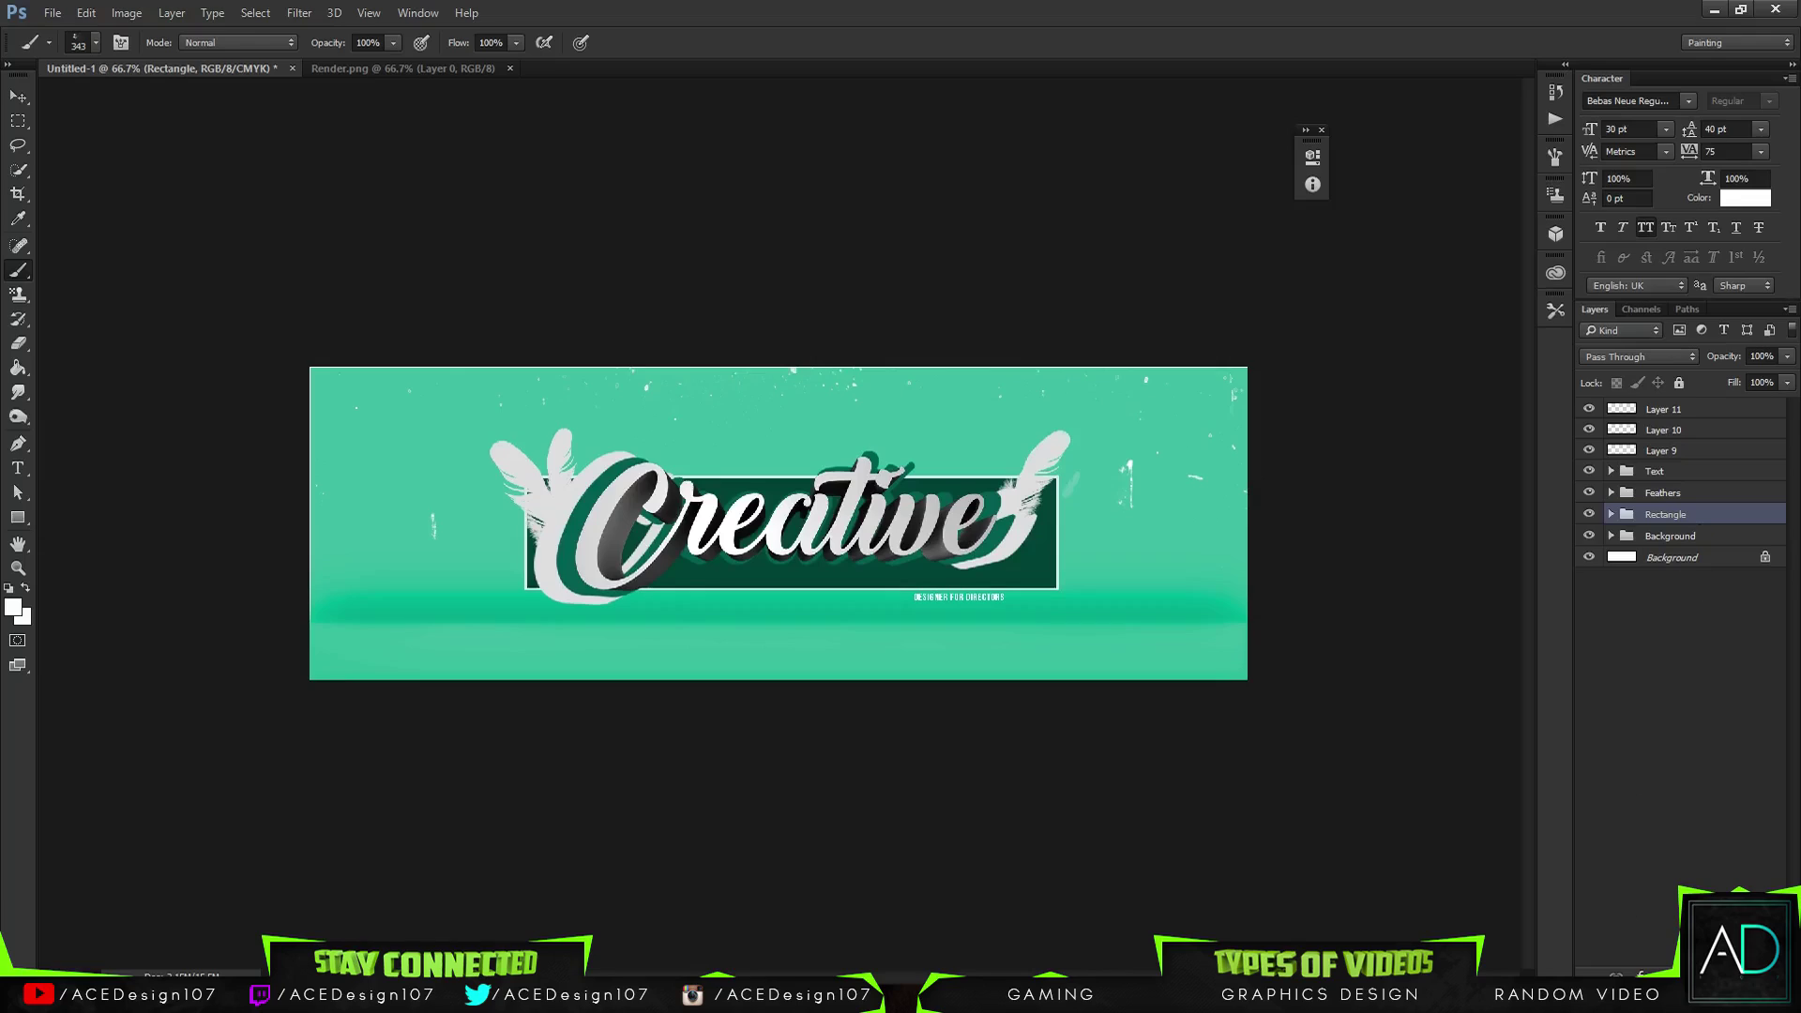
key(ctrl+shift+alt+n)
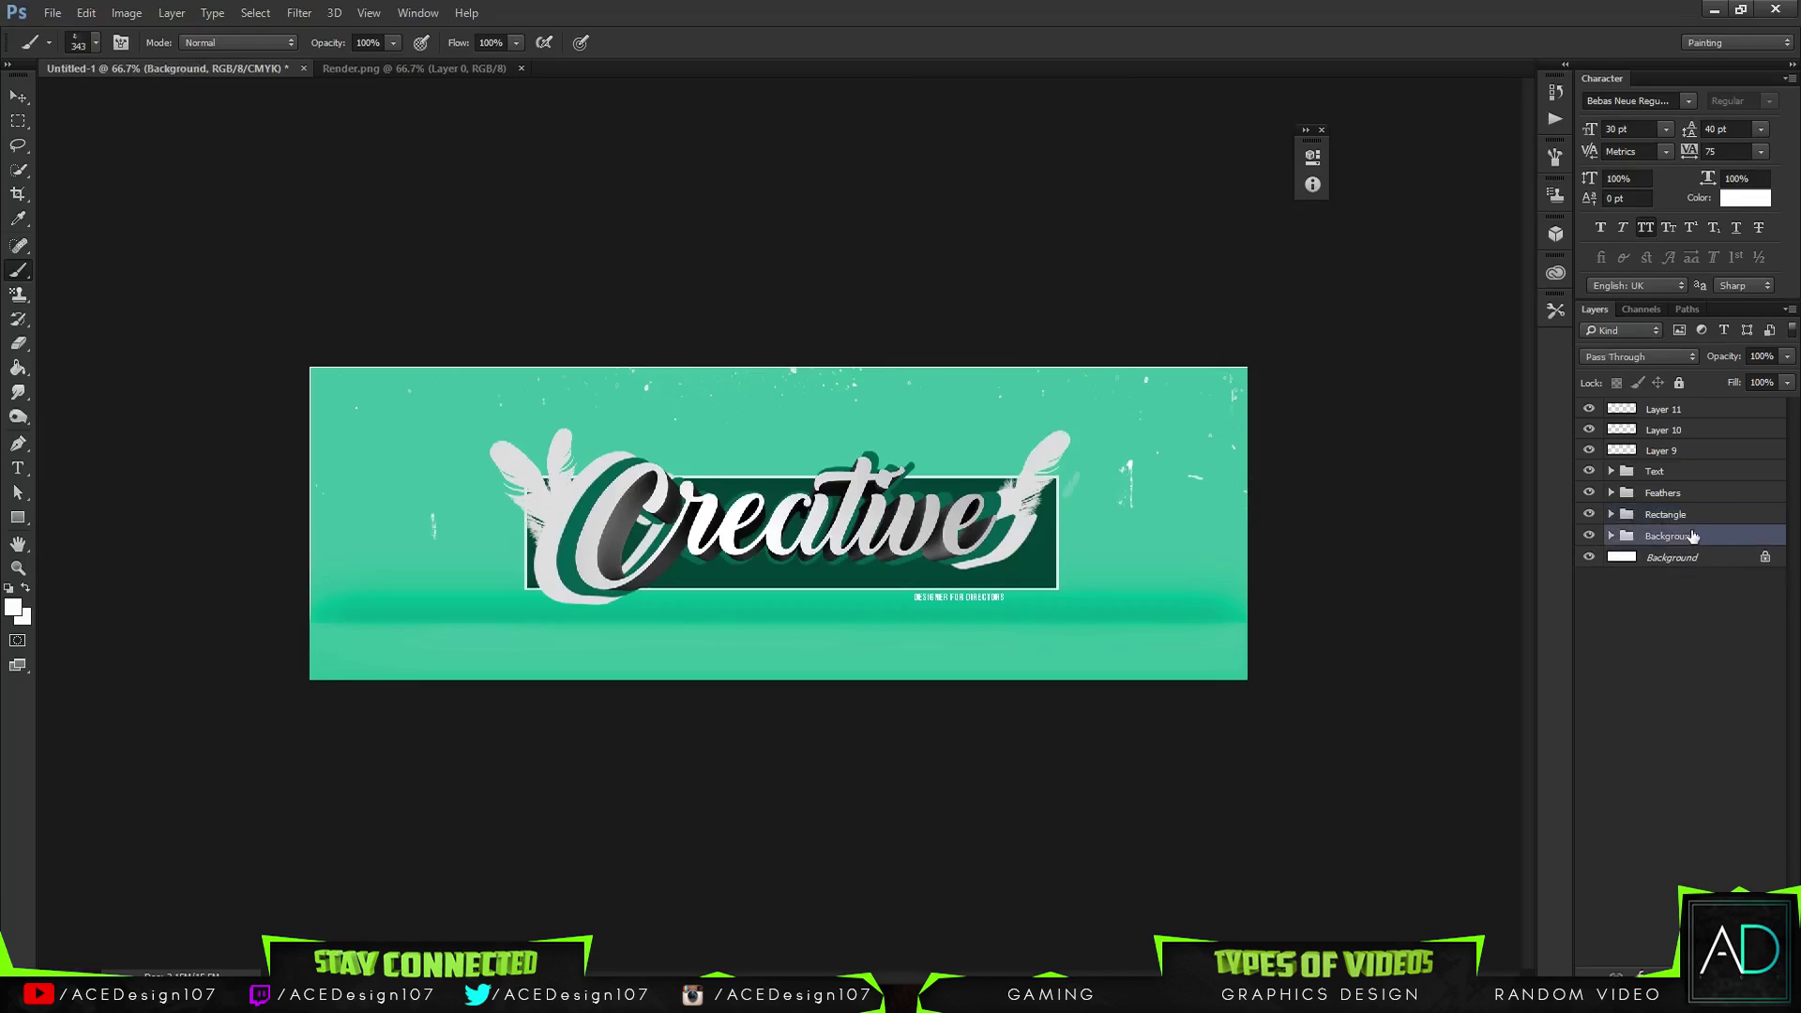
drag(1704, 525, 1697, 547)
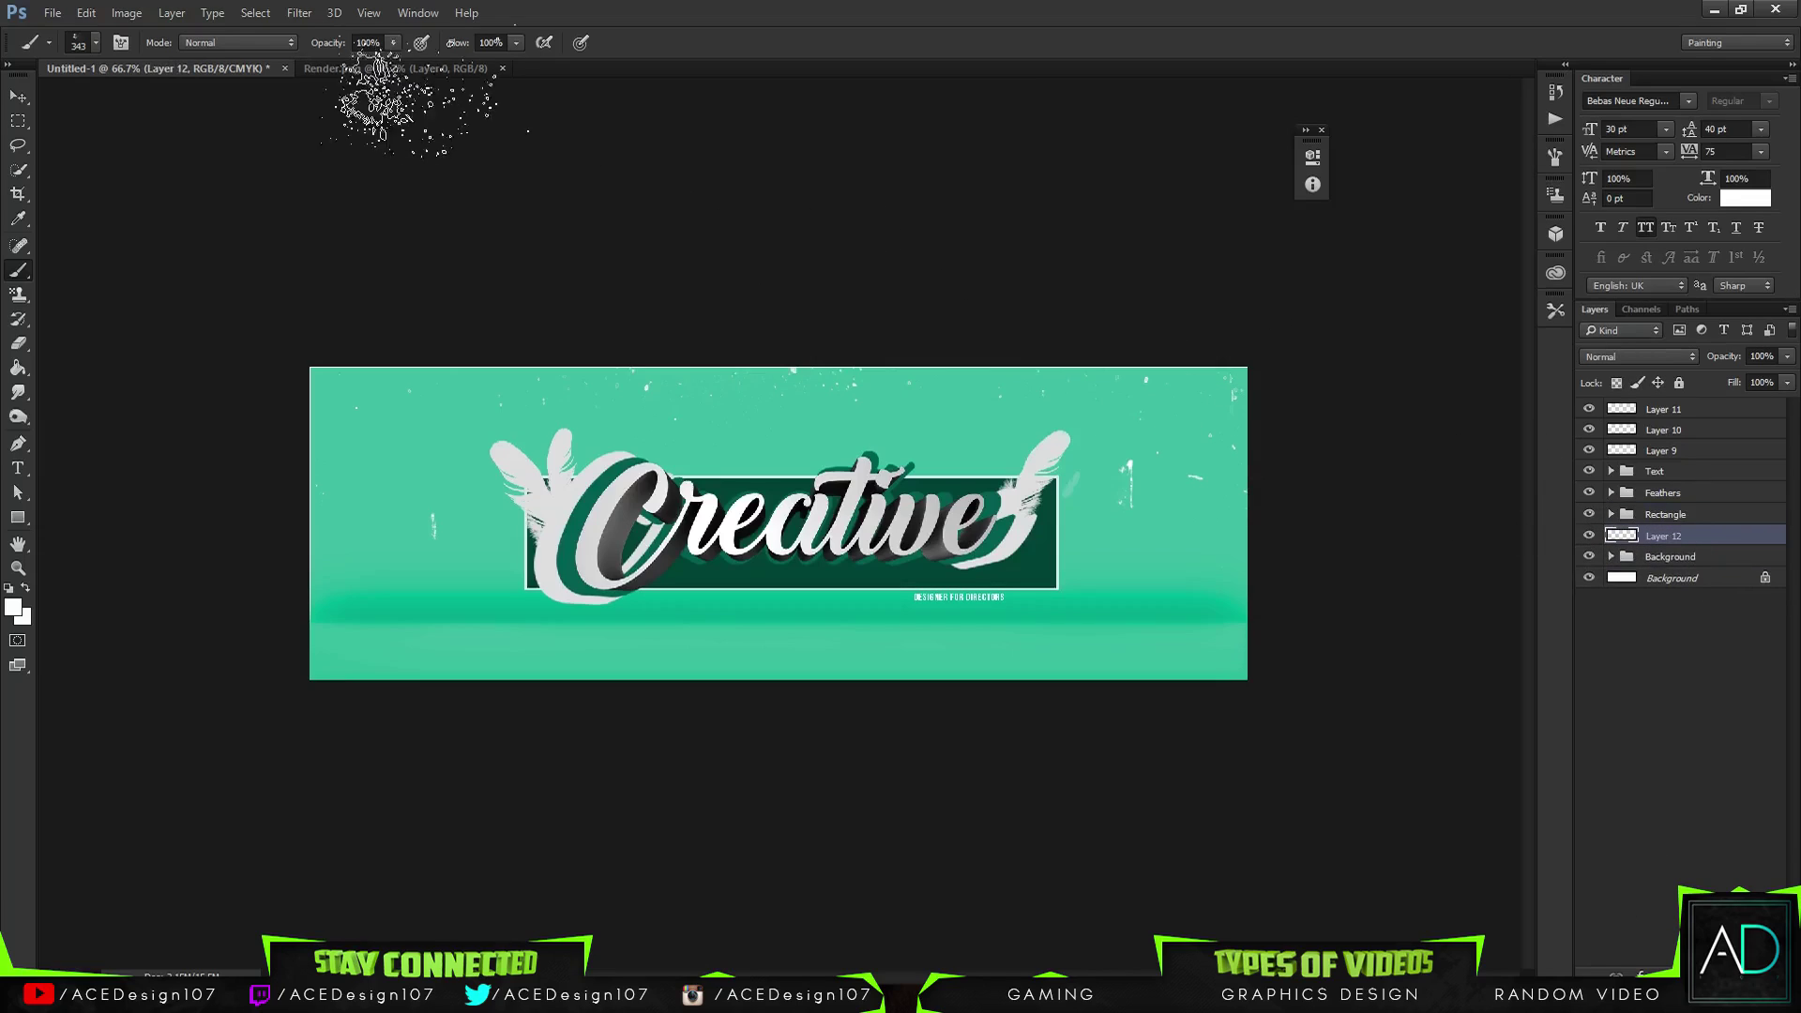
Choose the 2490 px streak brush, set its size to 498 px, and stamp a white streak beneath the dark rectangle
click(95, 43)
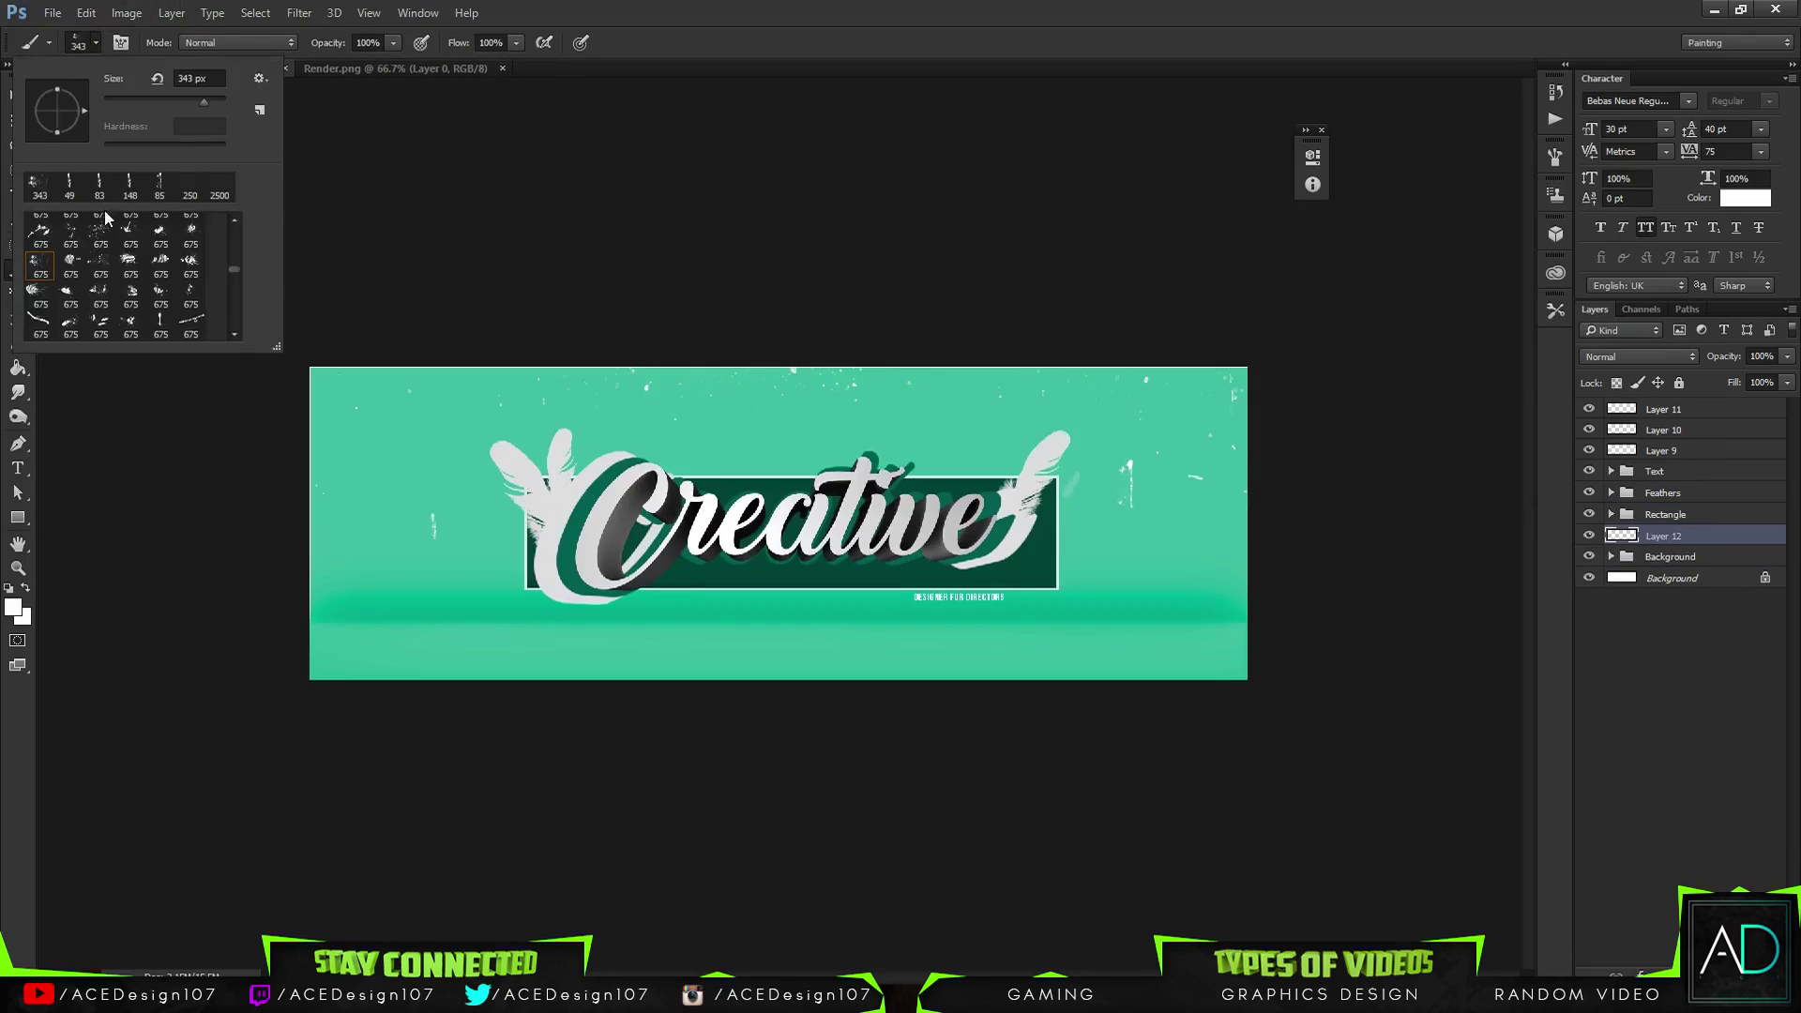
scroll(70, 292, down, 3)
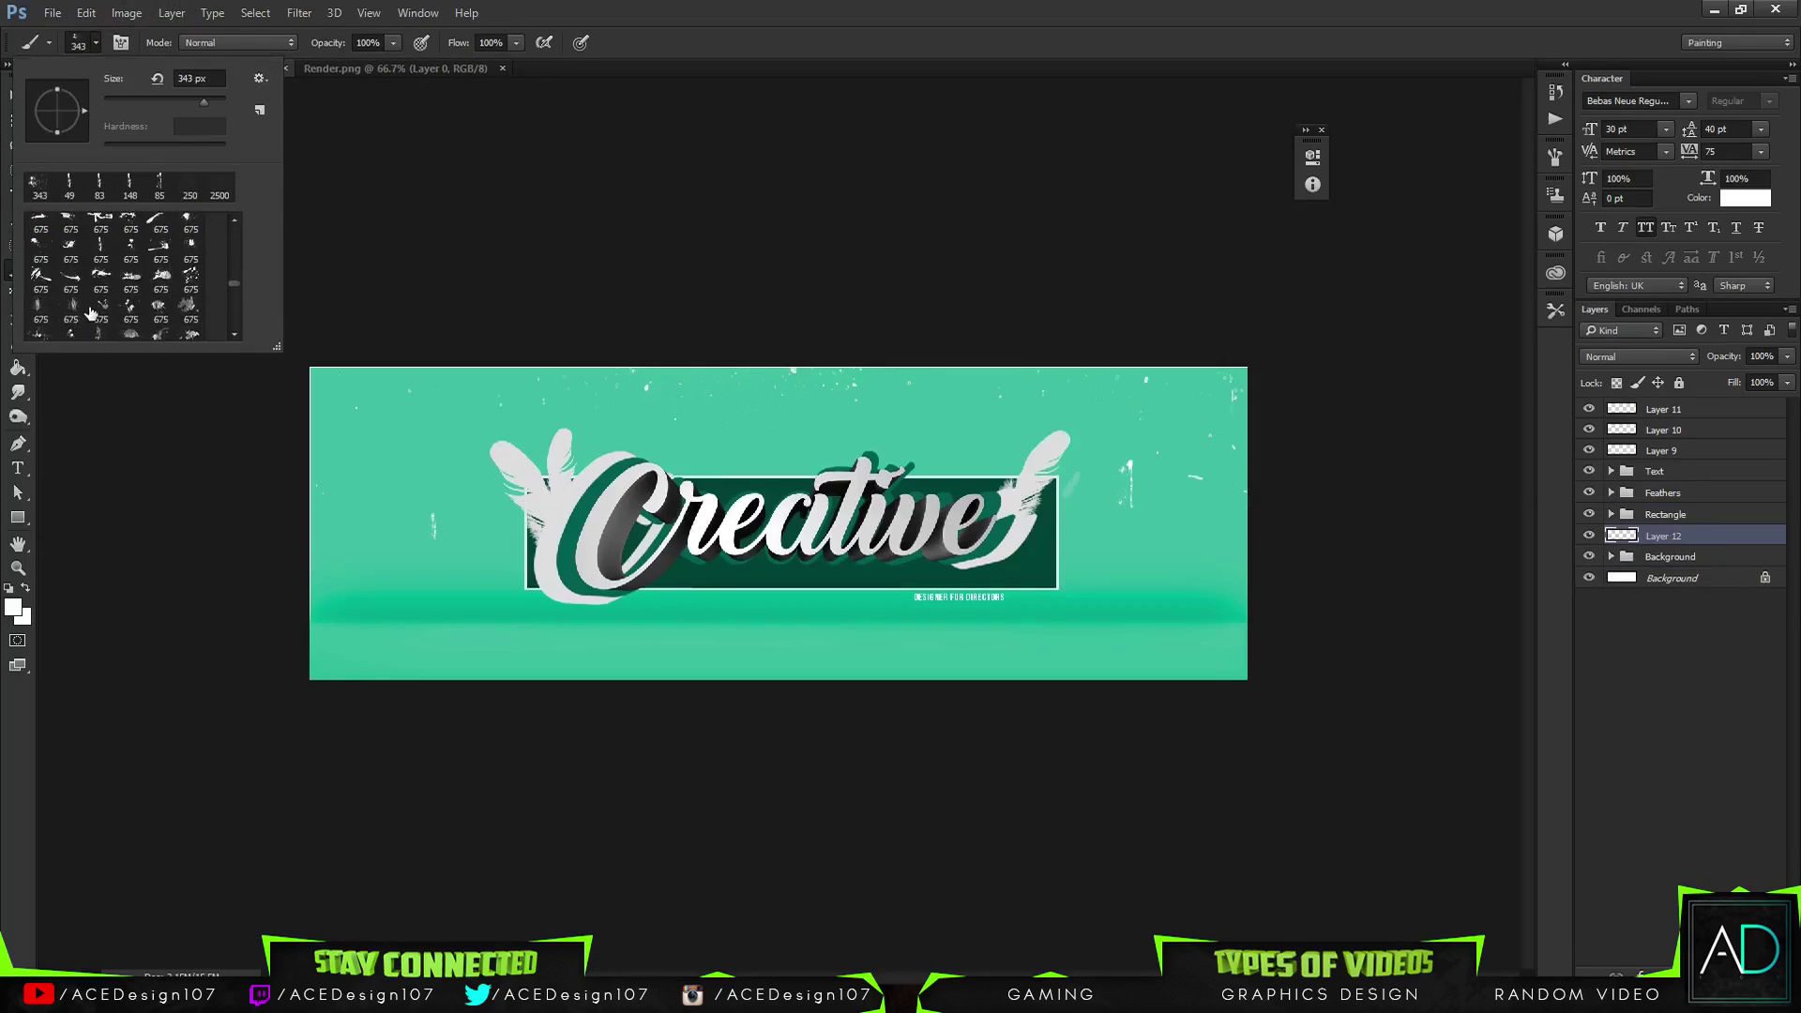
scroll(116, 305, down, 5)
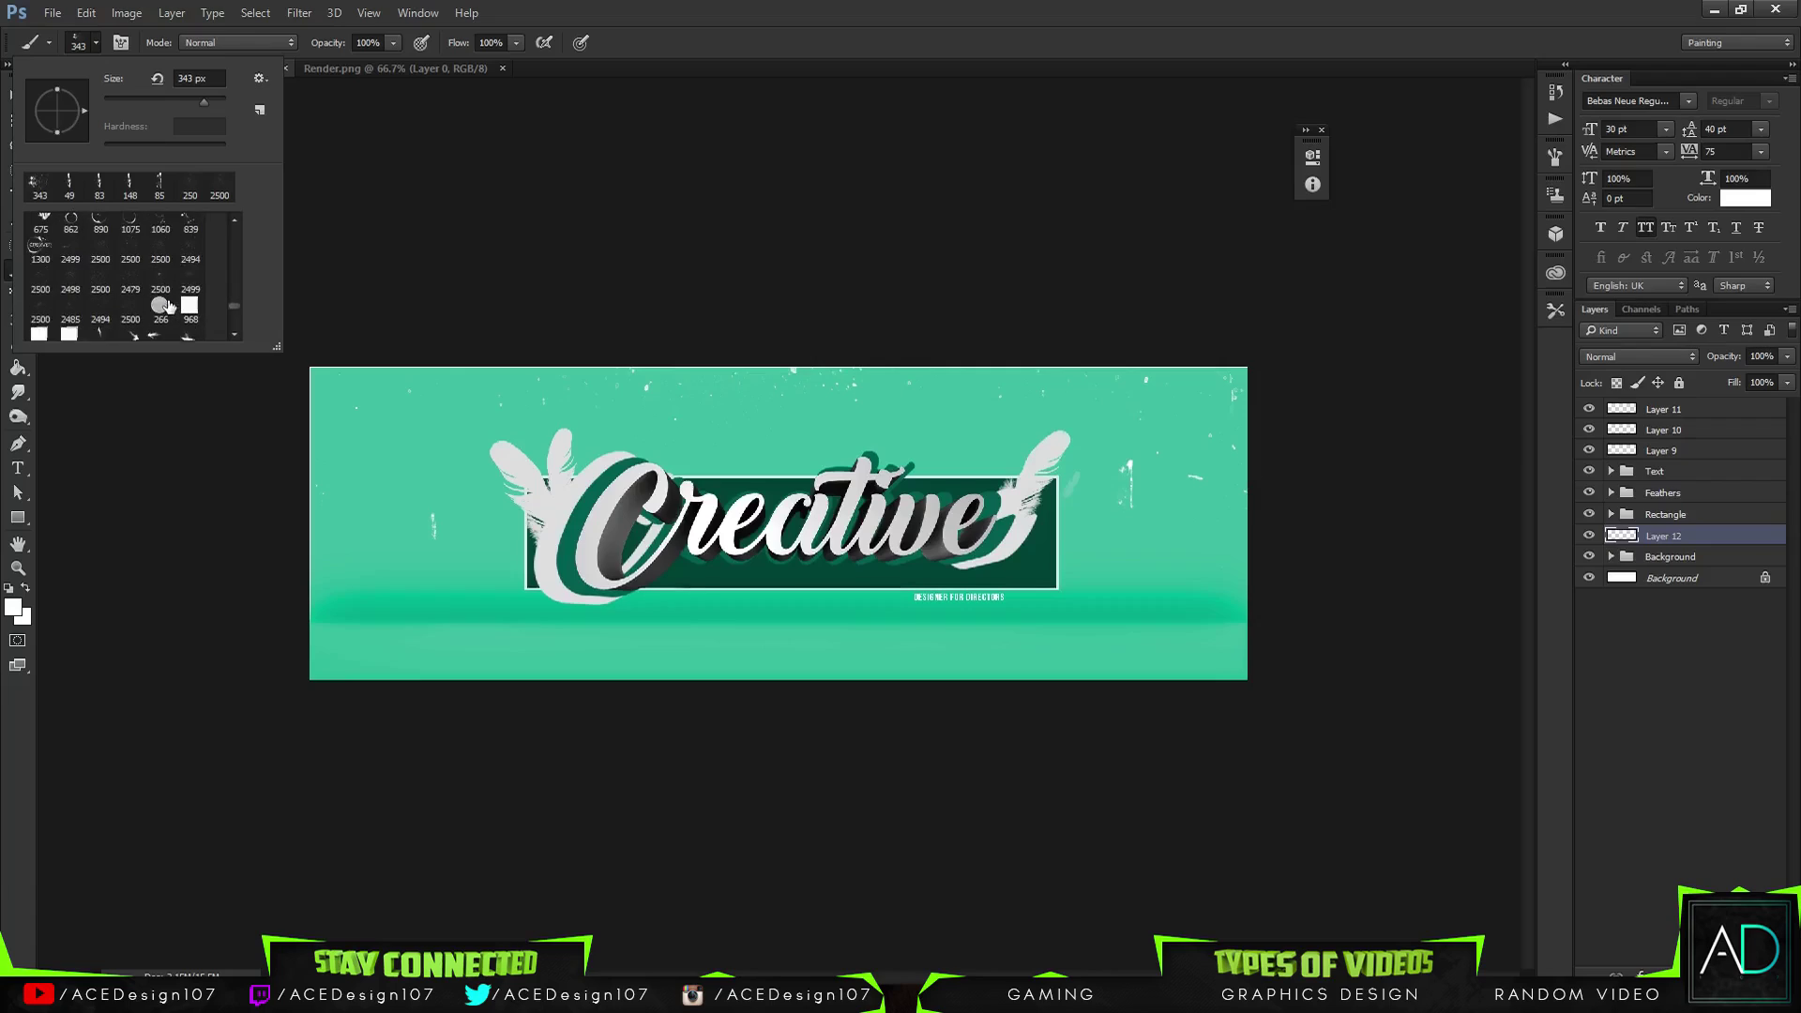
click(189, 265)
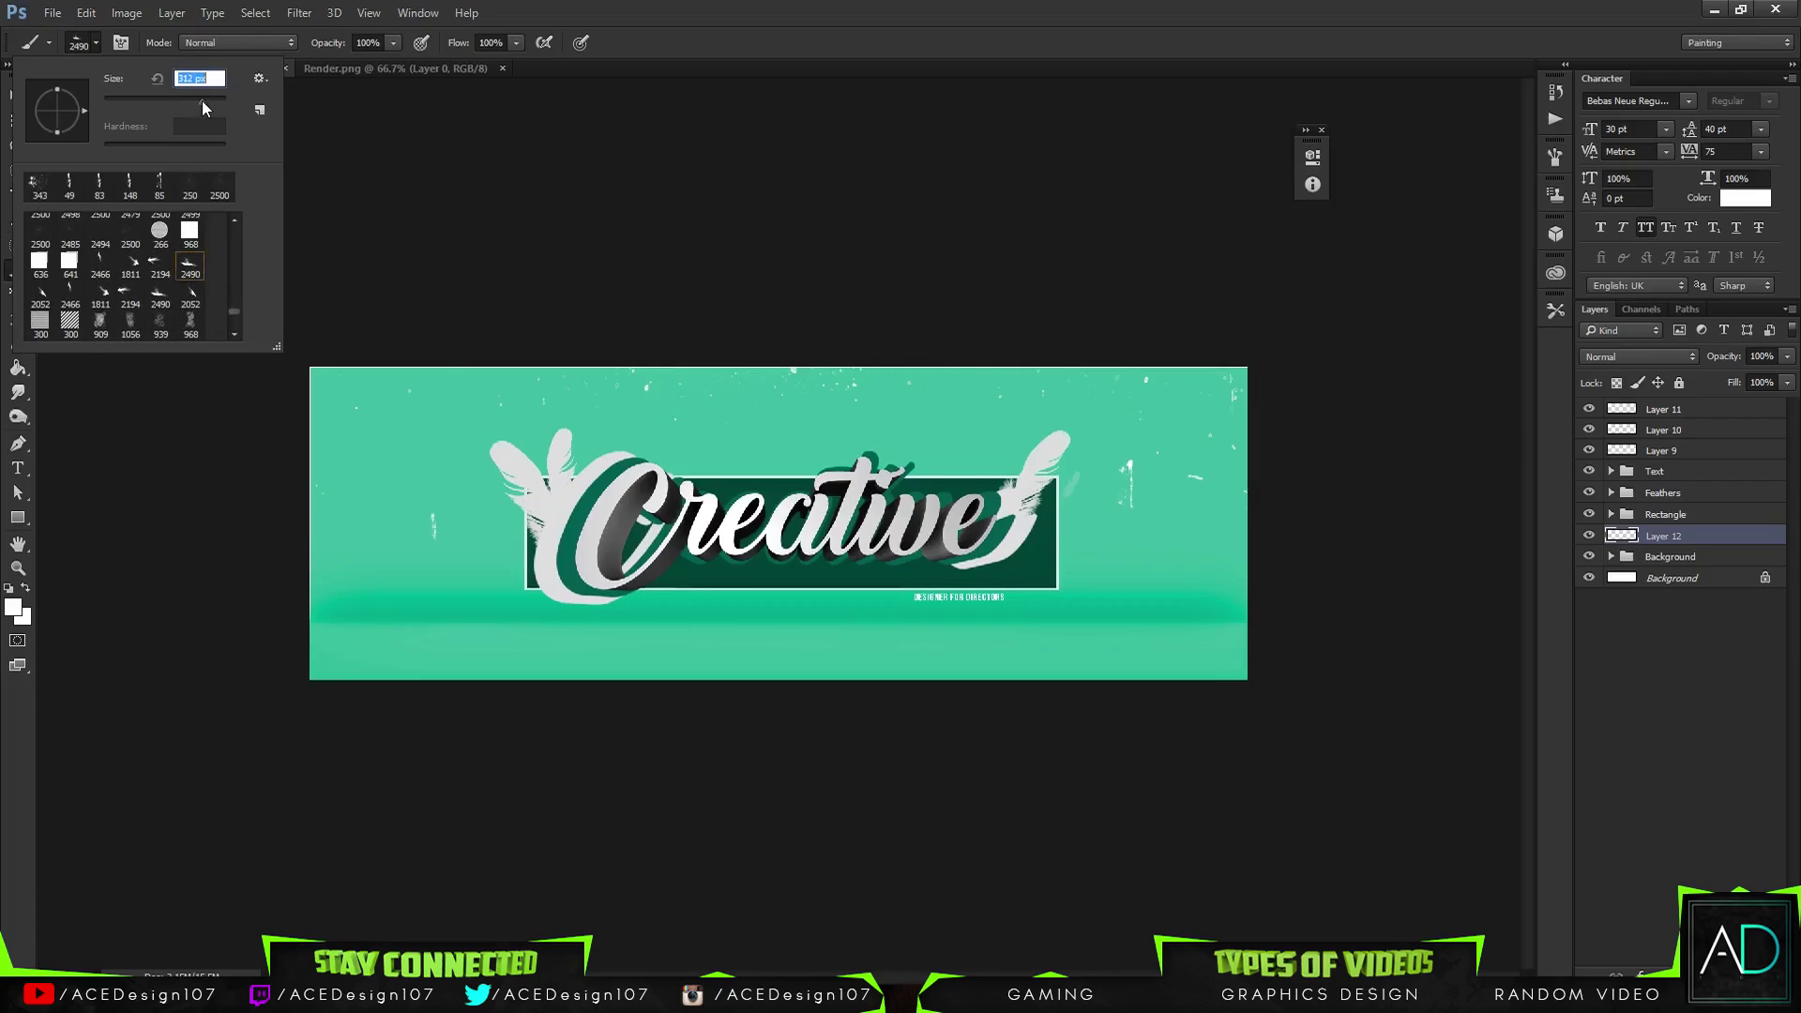
drag(207, 101, 215, 104)
key(Return)
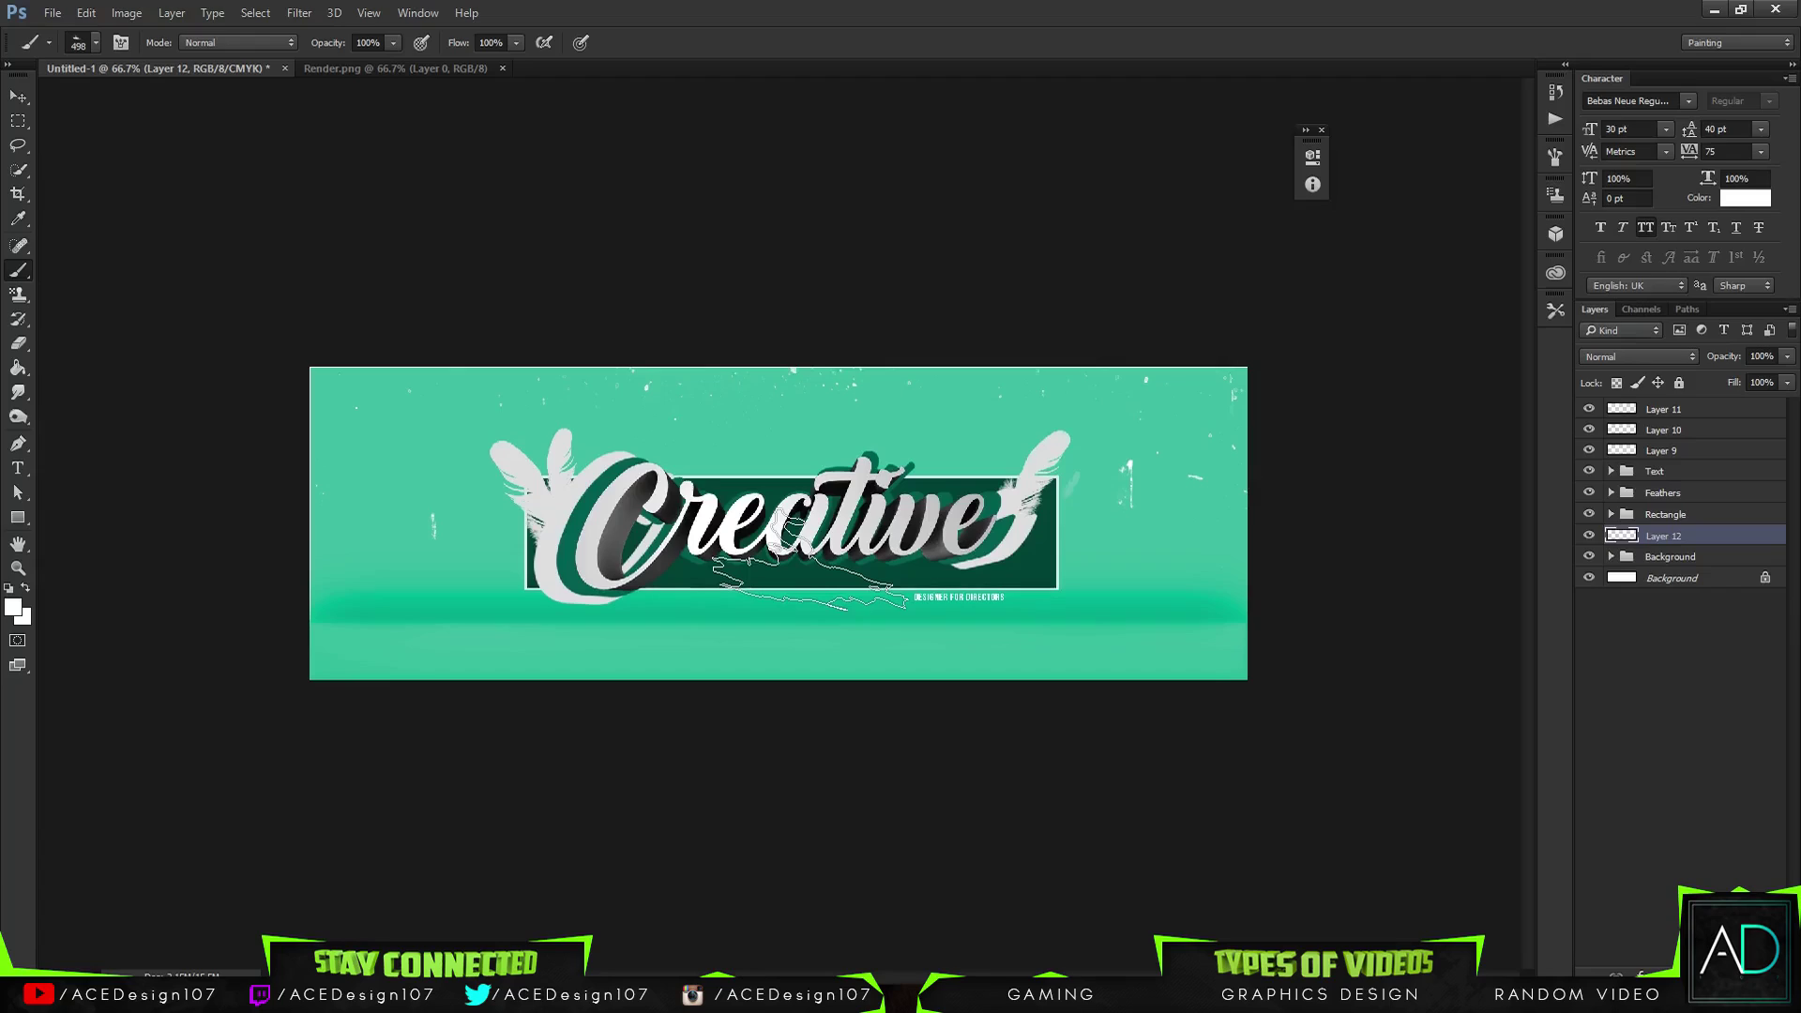
click(809, 567)
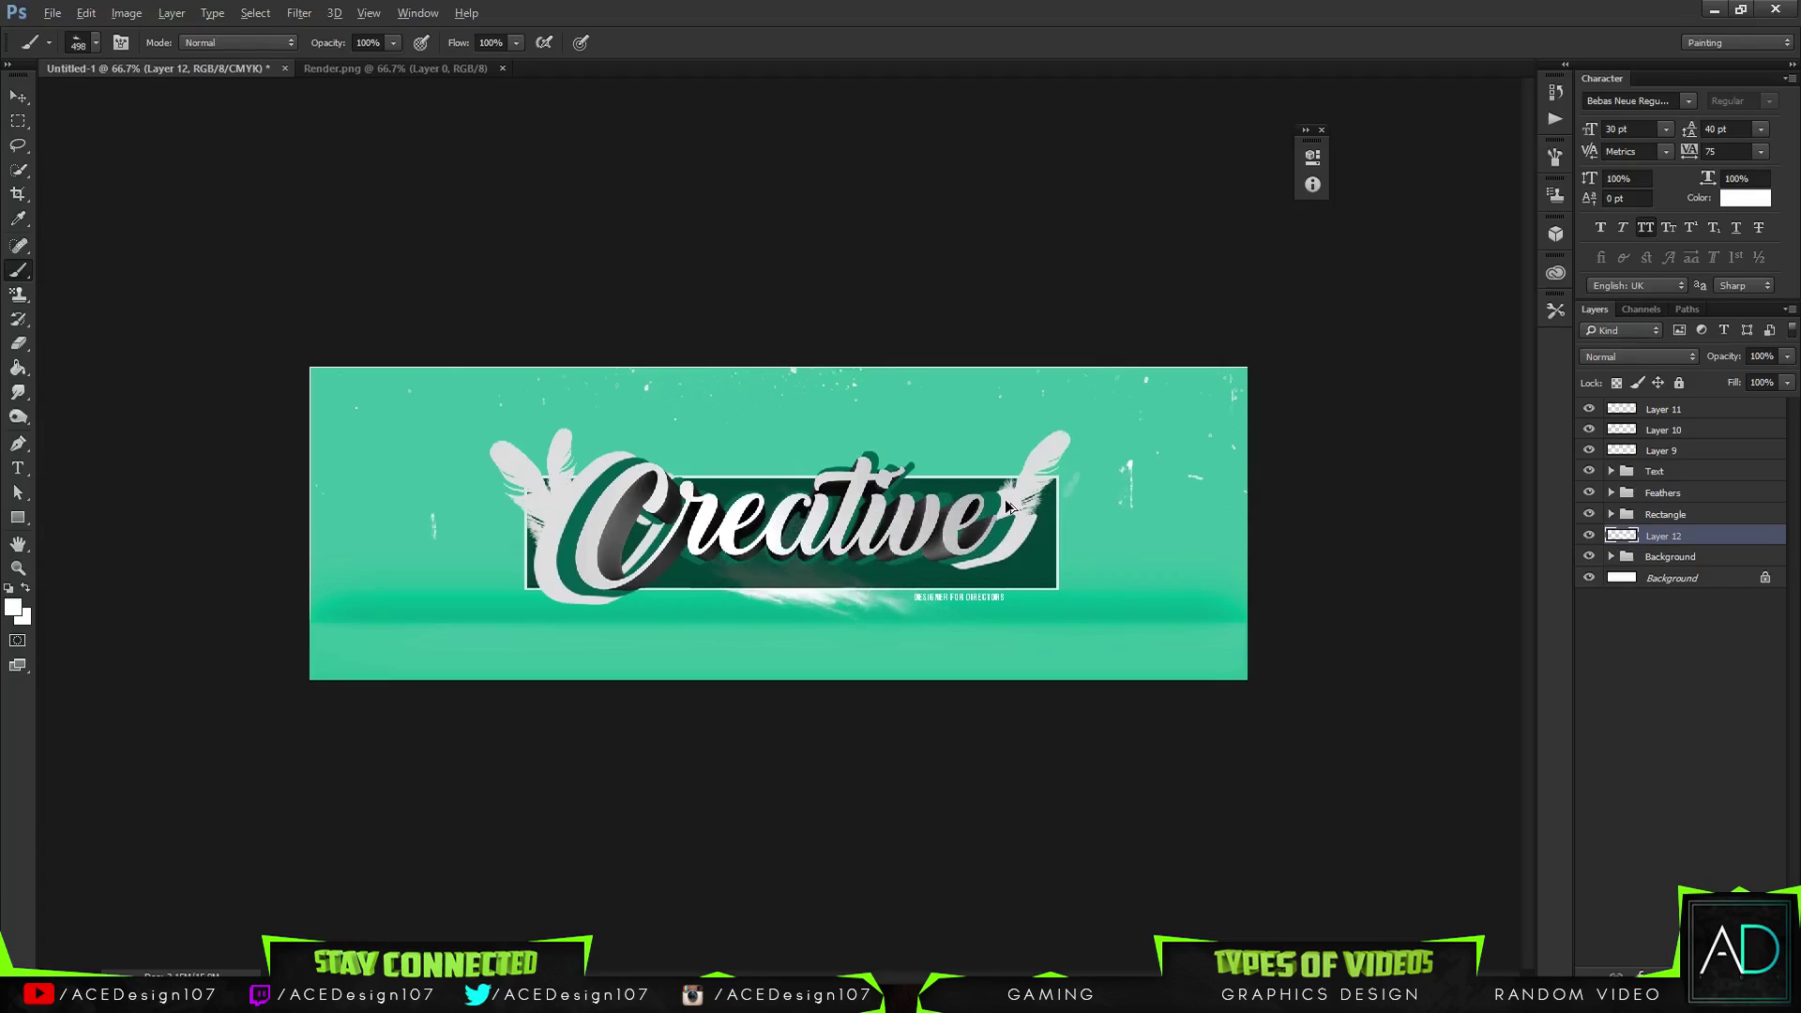
Choose the 2194 px streak brush and set its size to 600 px
key(ctrl+0)
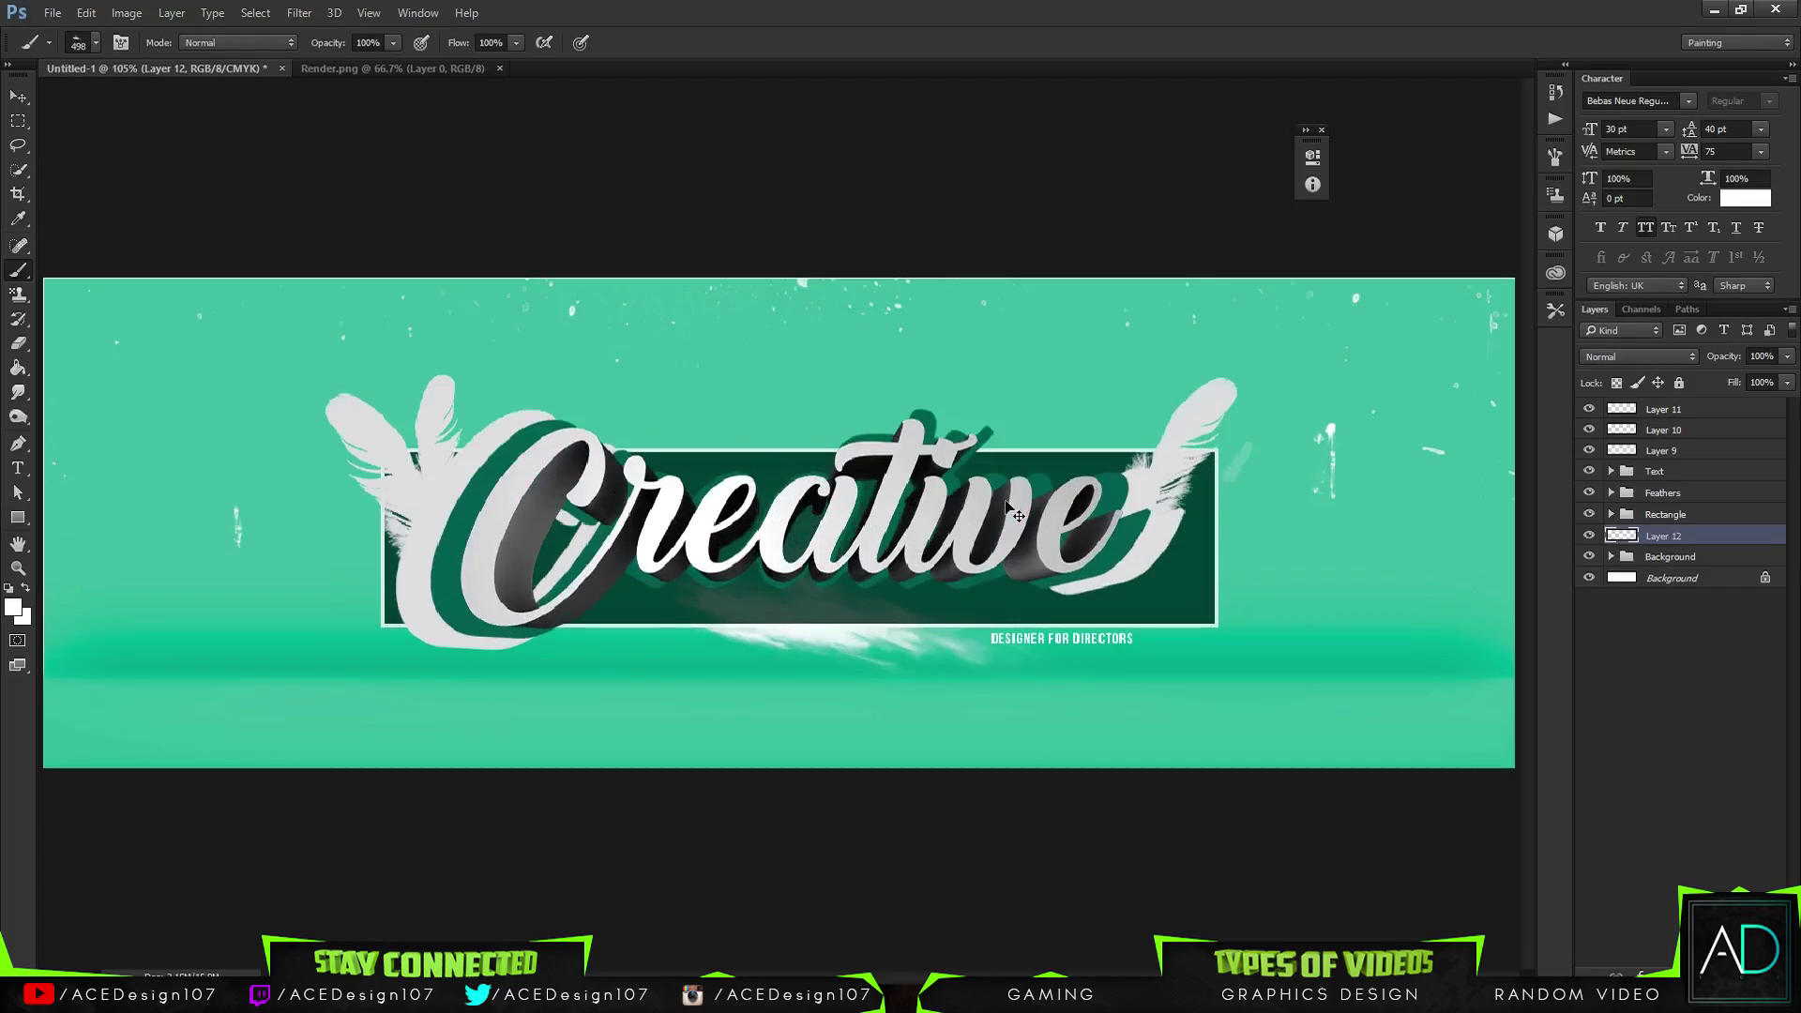
click(95, 43)
click(131, 298)
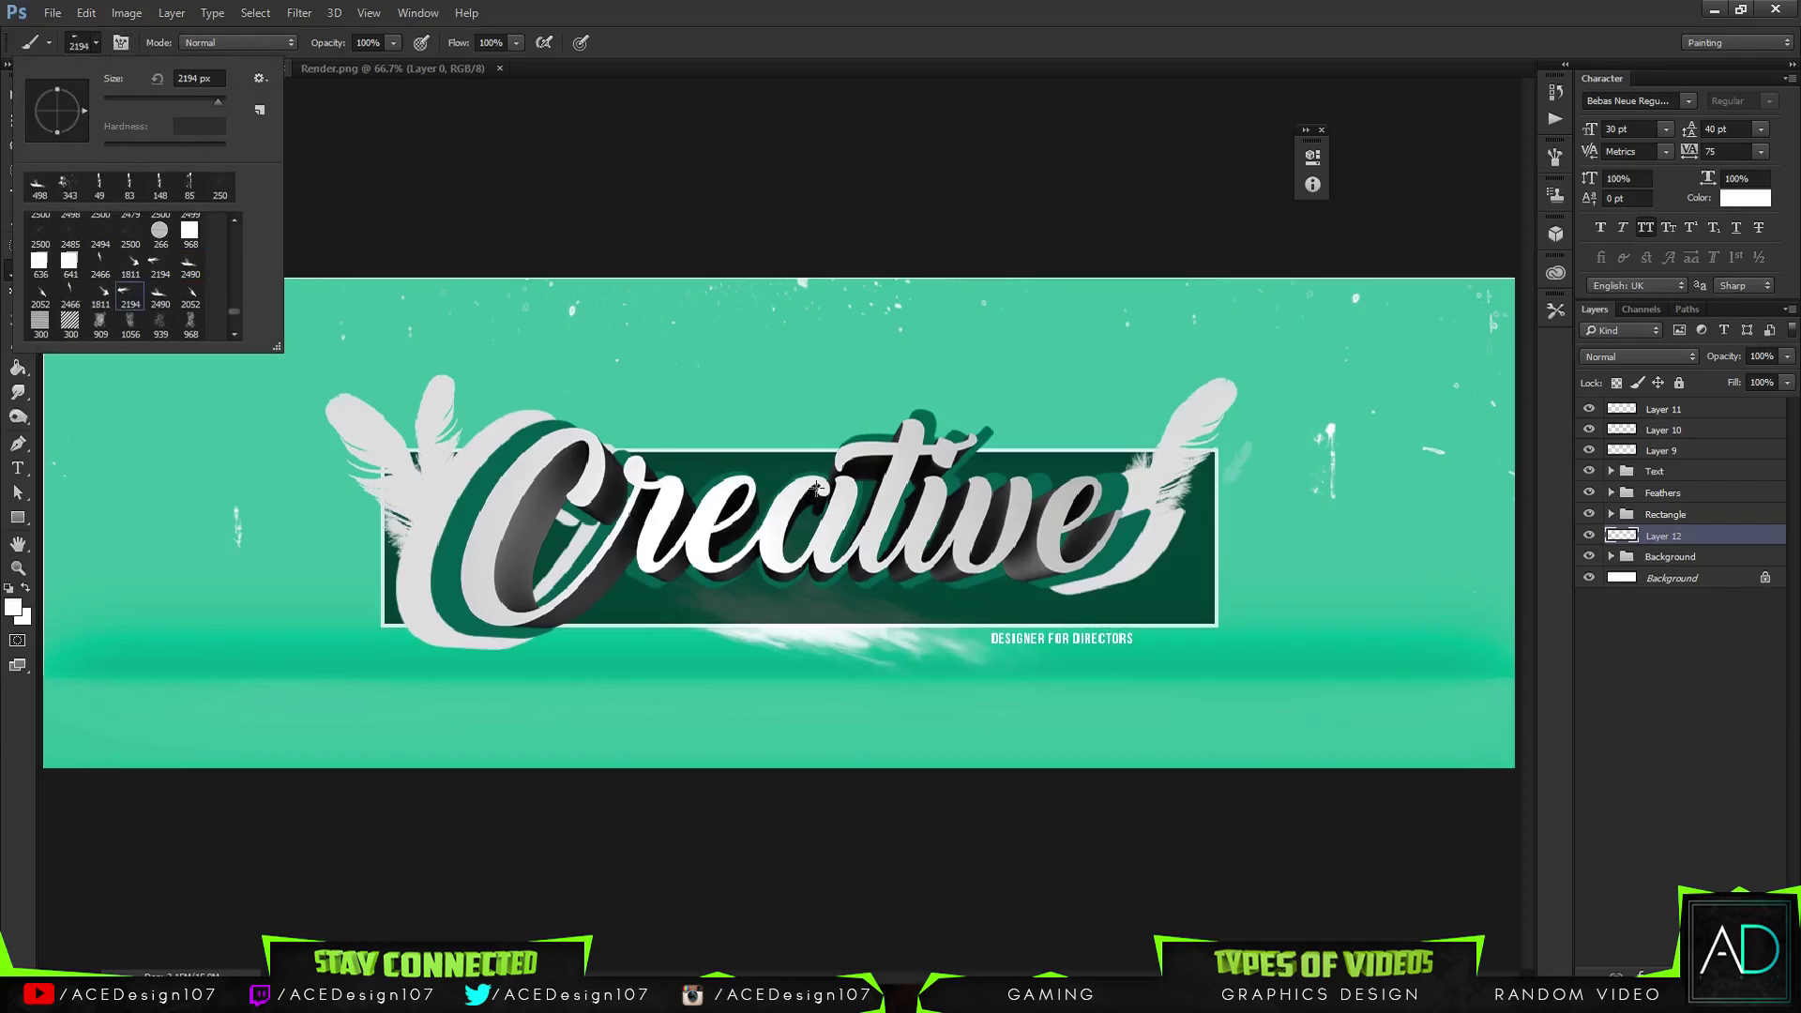
click(928, 5)
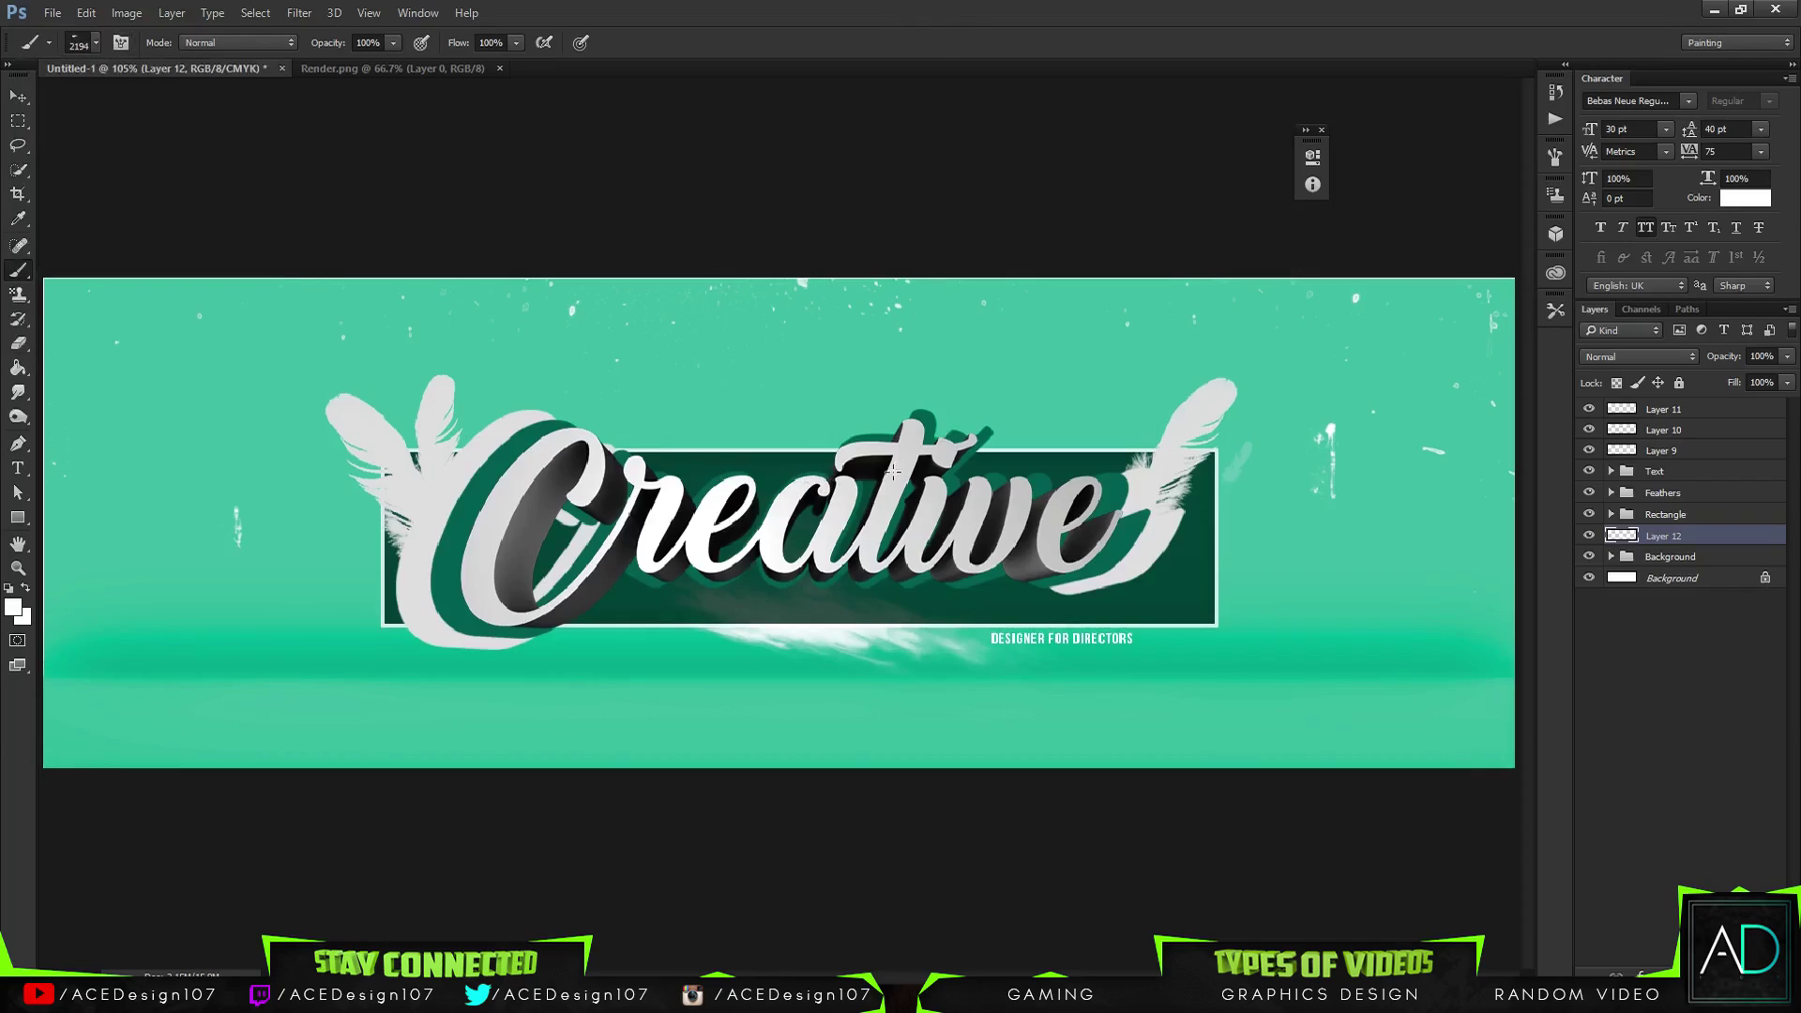
click(95, 43)
text(600)
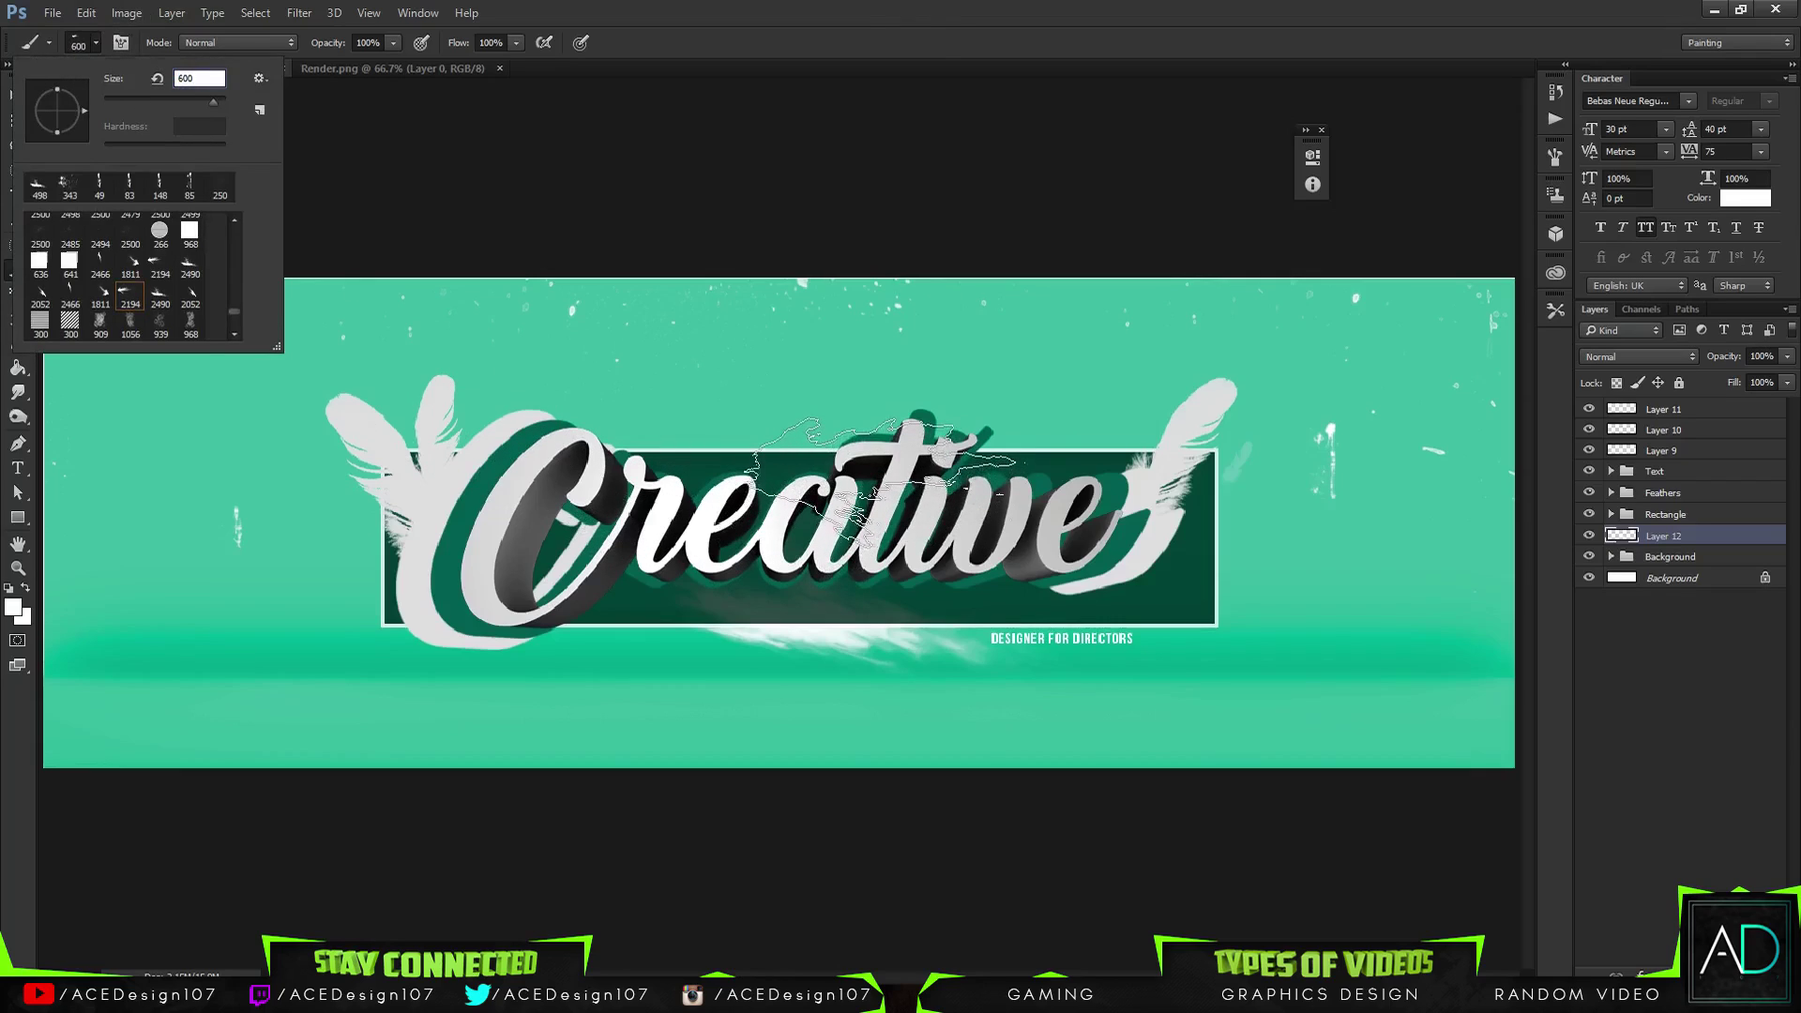
key(Return)
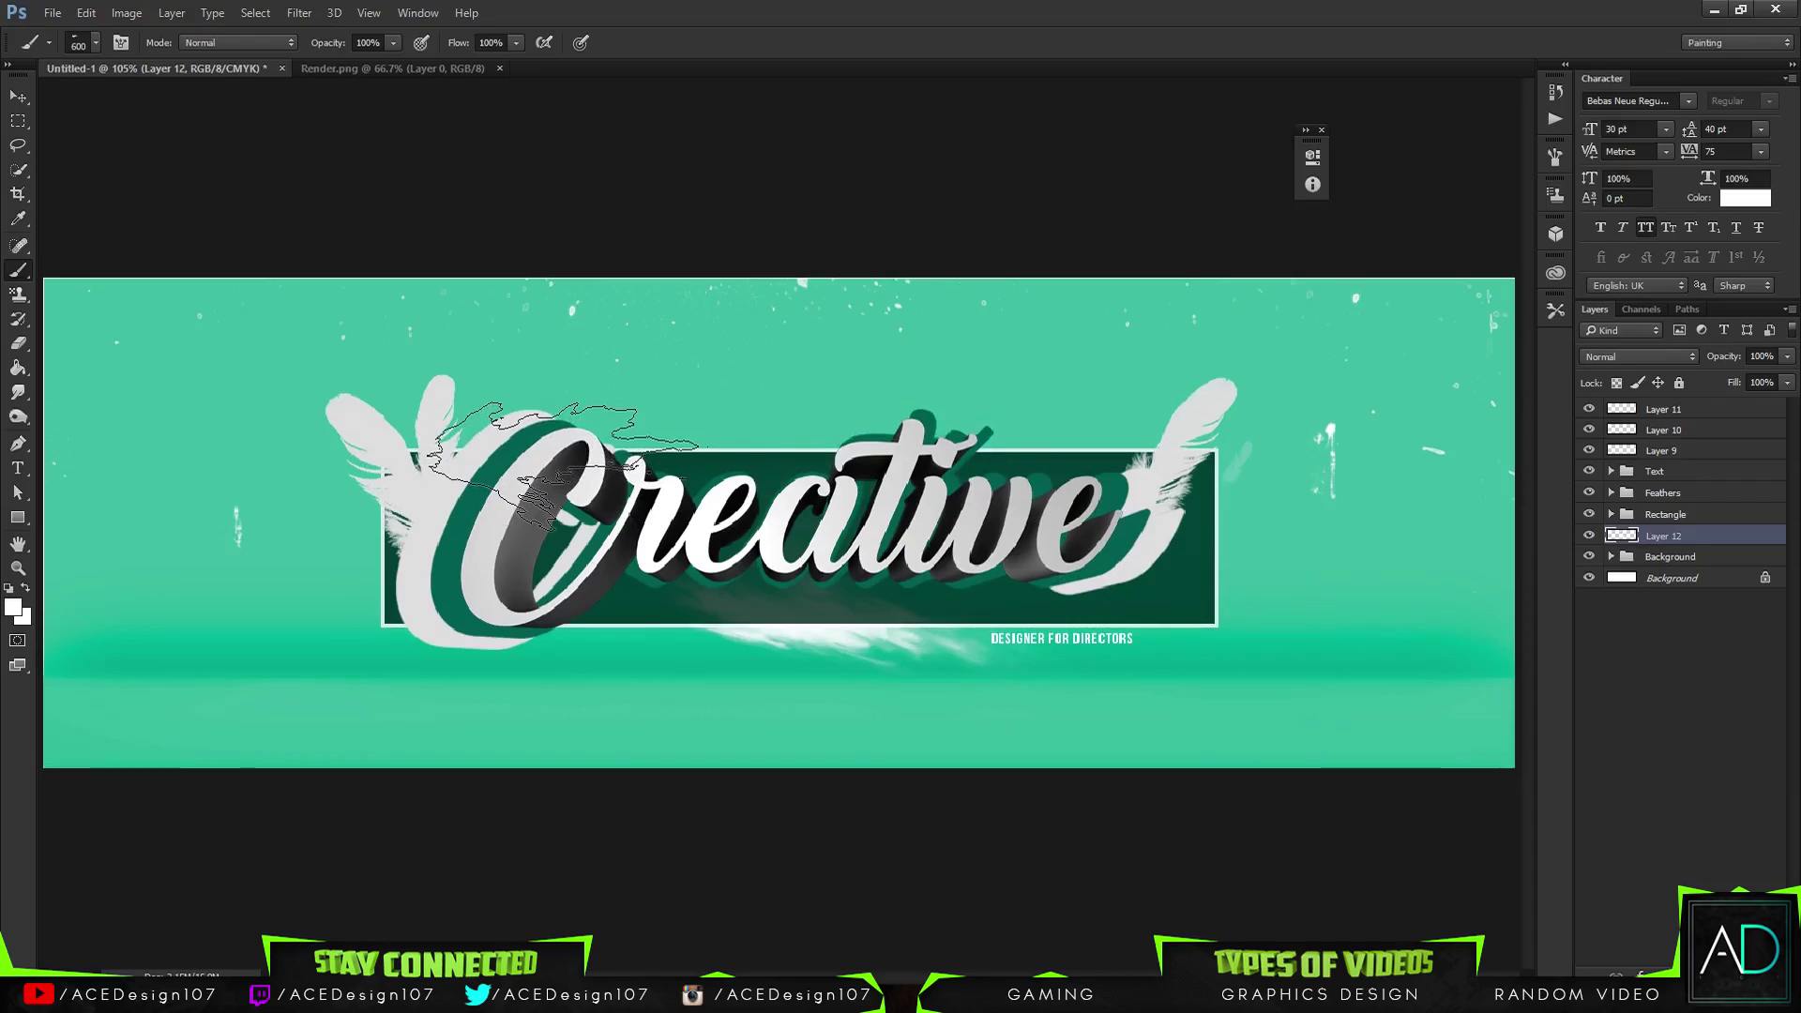
Try stamping a white streak behind the top of the letter C, undoing the stamp
click(563, 464)
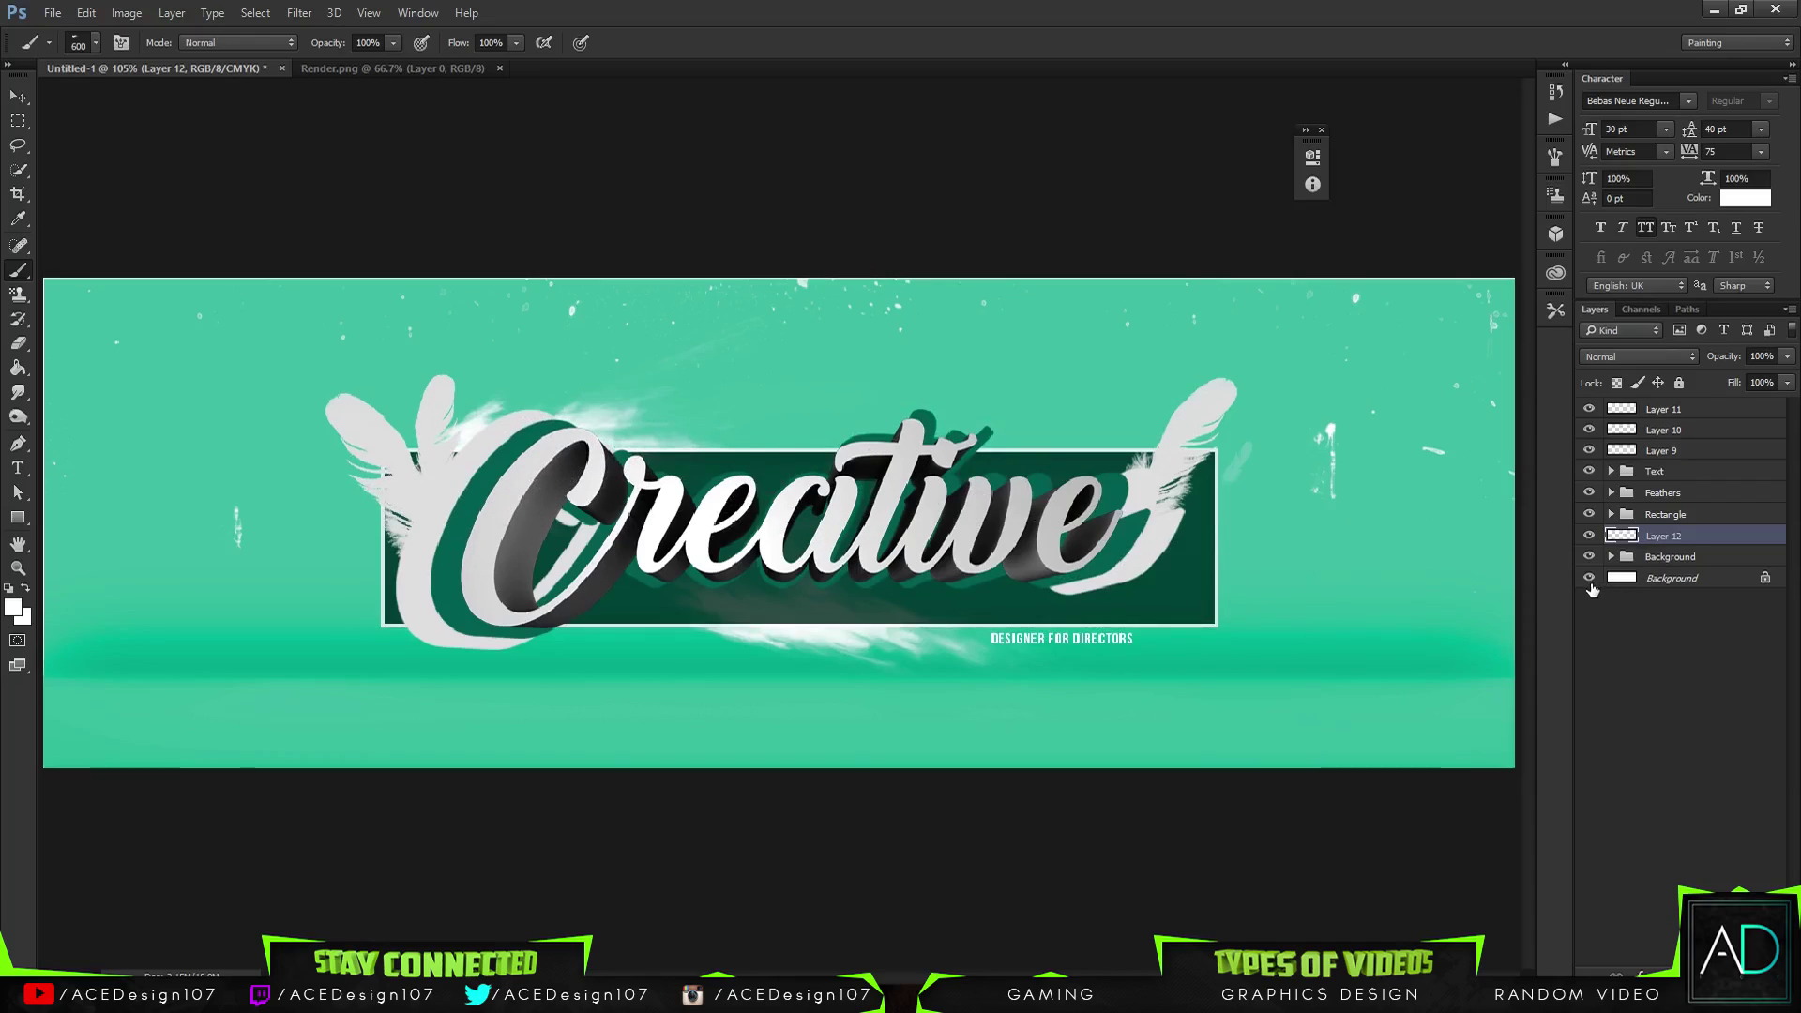
key(ctrl+alt+z)
key(ctrl+alt+z)
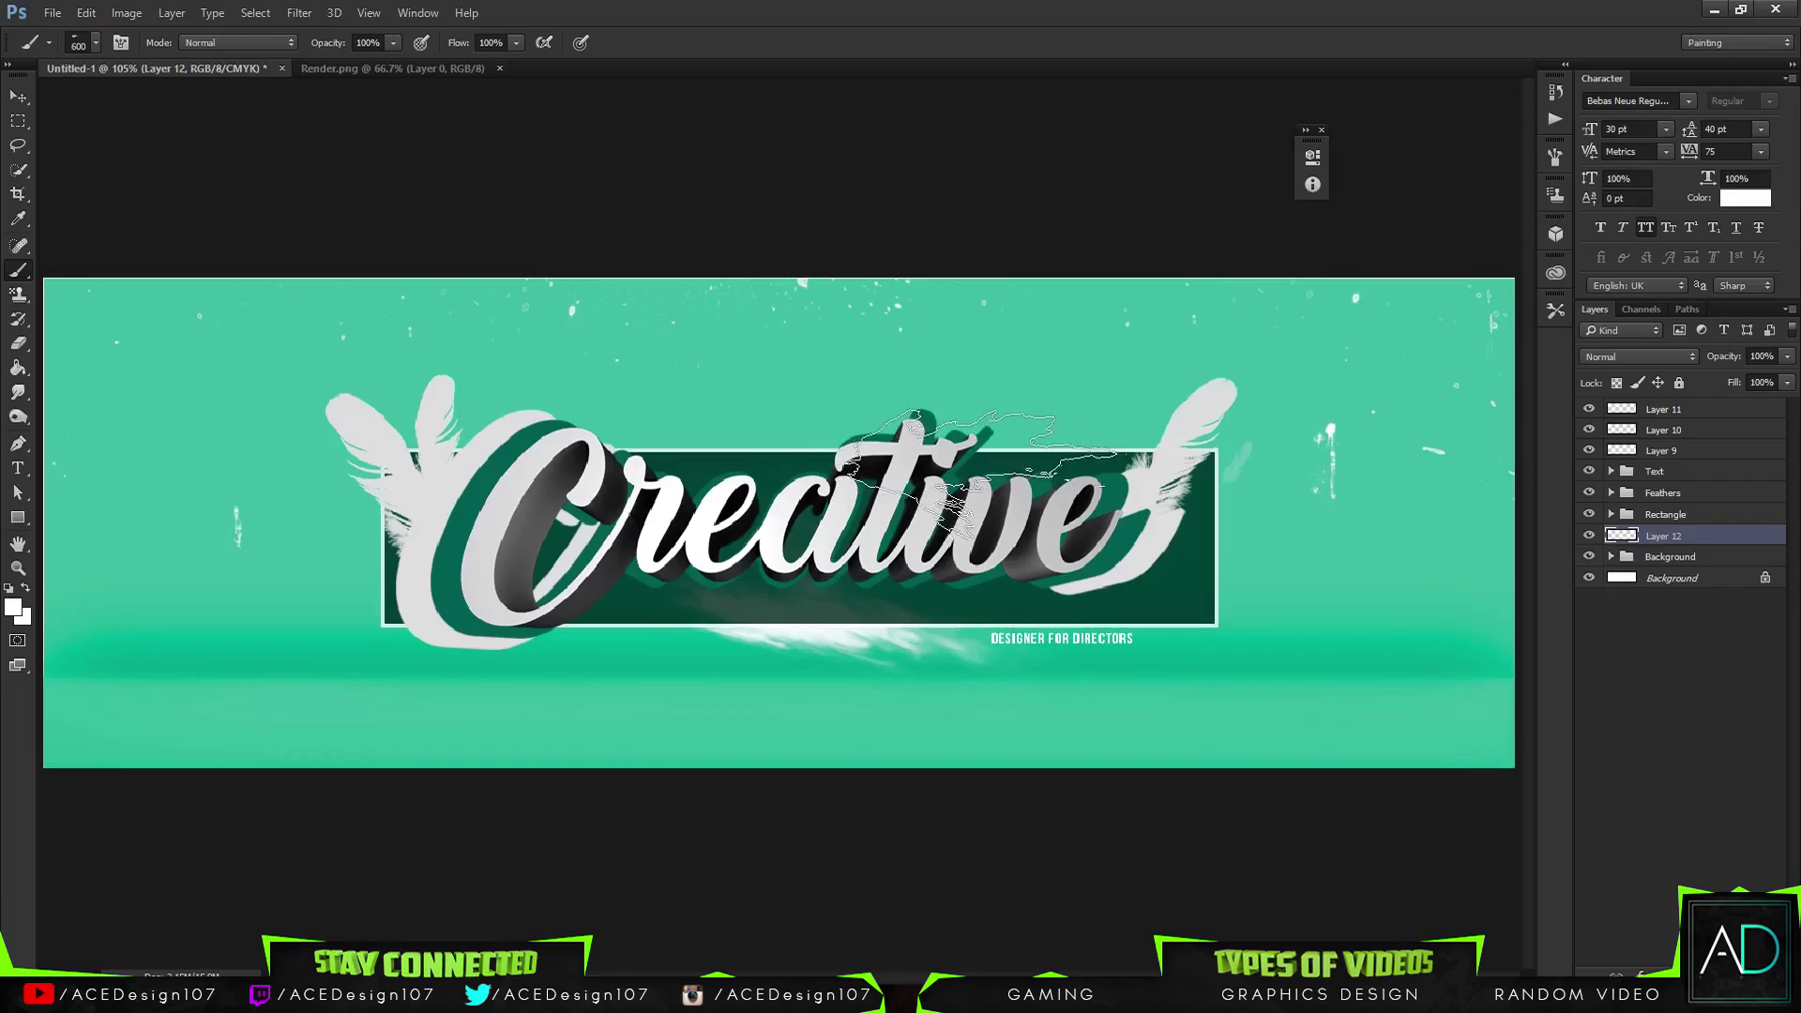
Stamp a white streak behind the end of the lettering, above the dark rectangle's upper edge, and switch to the Rectangular Marquee tool
click(1069, 474)
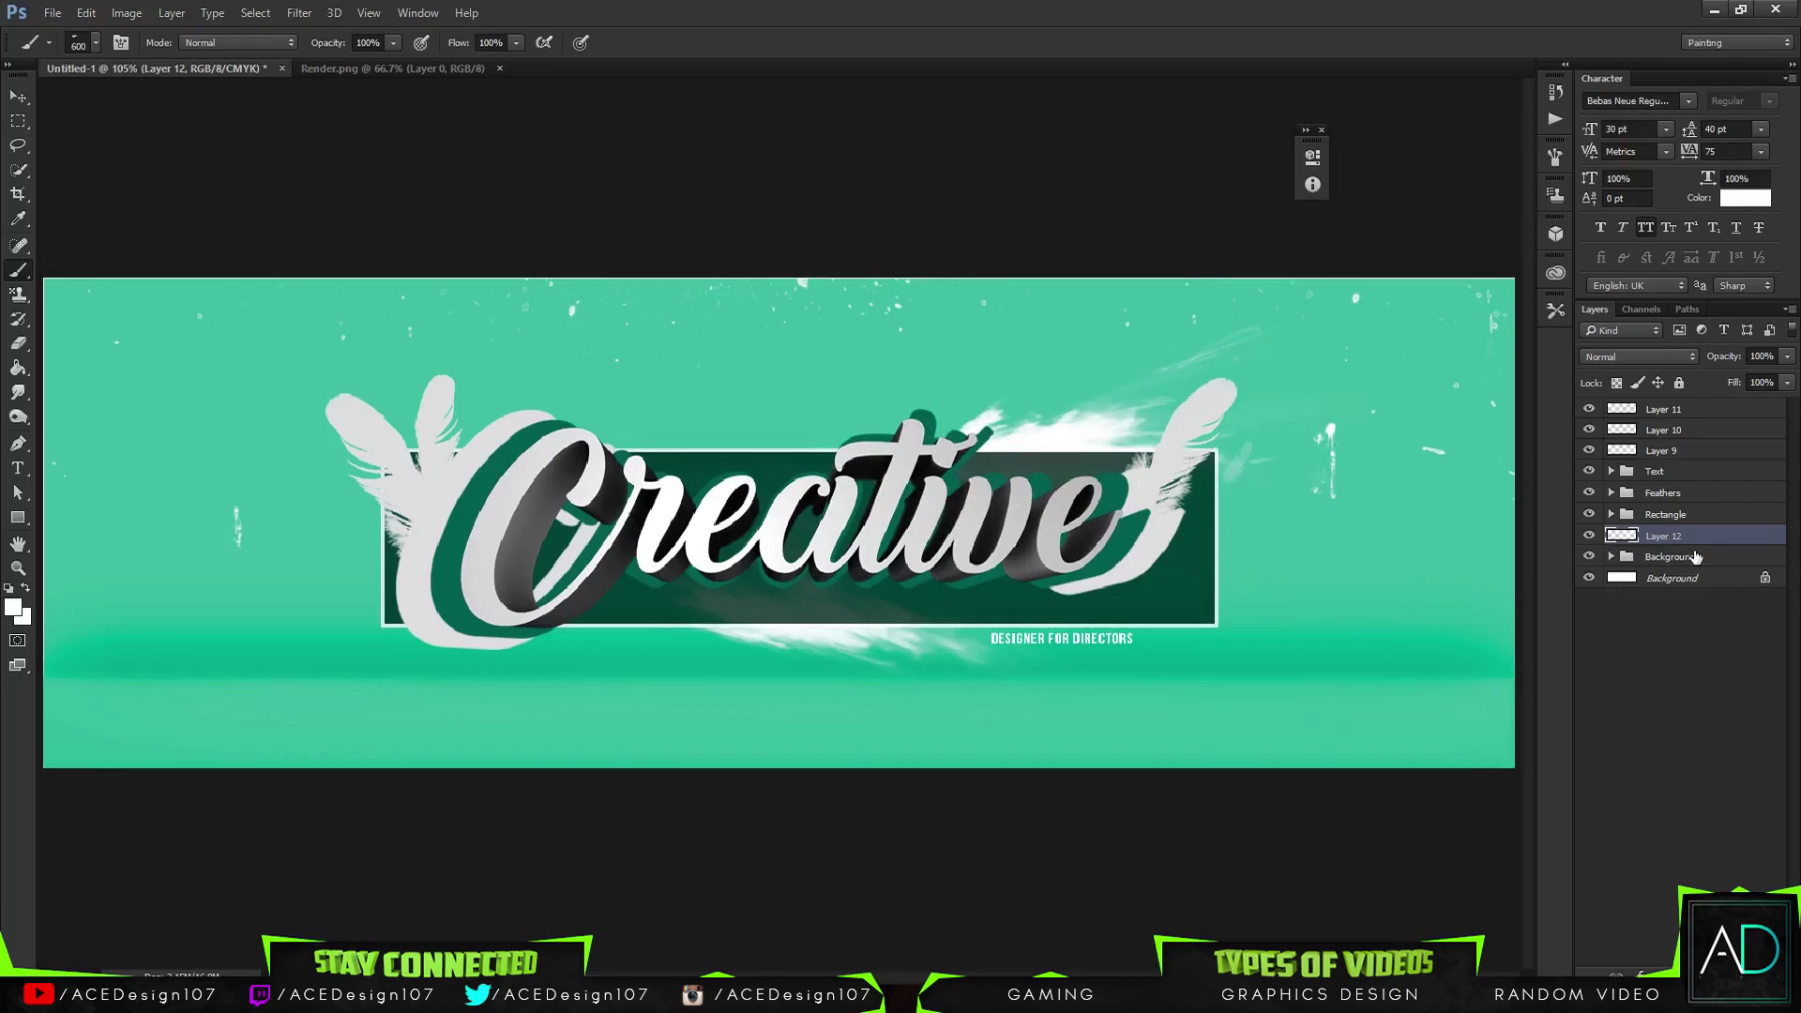
key(m)
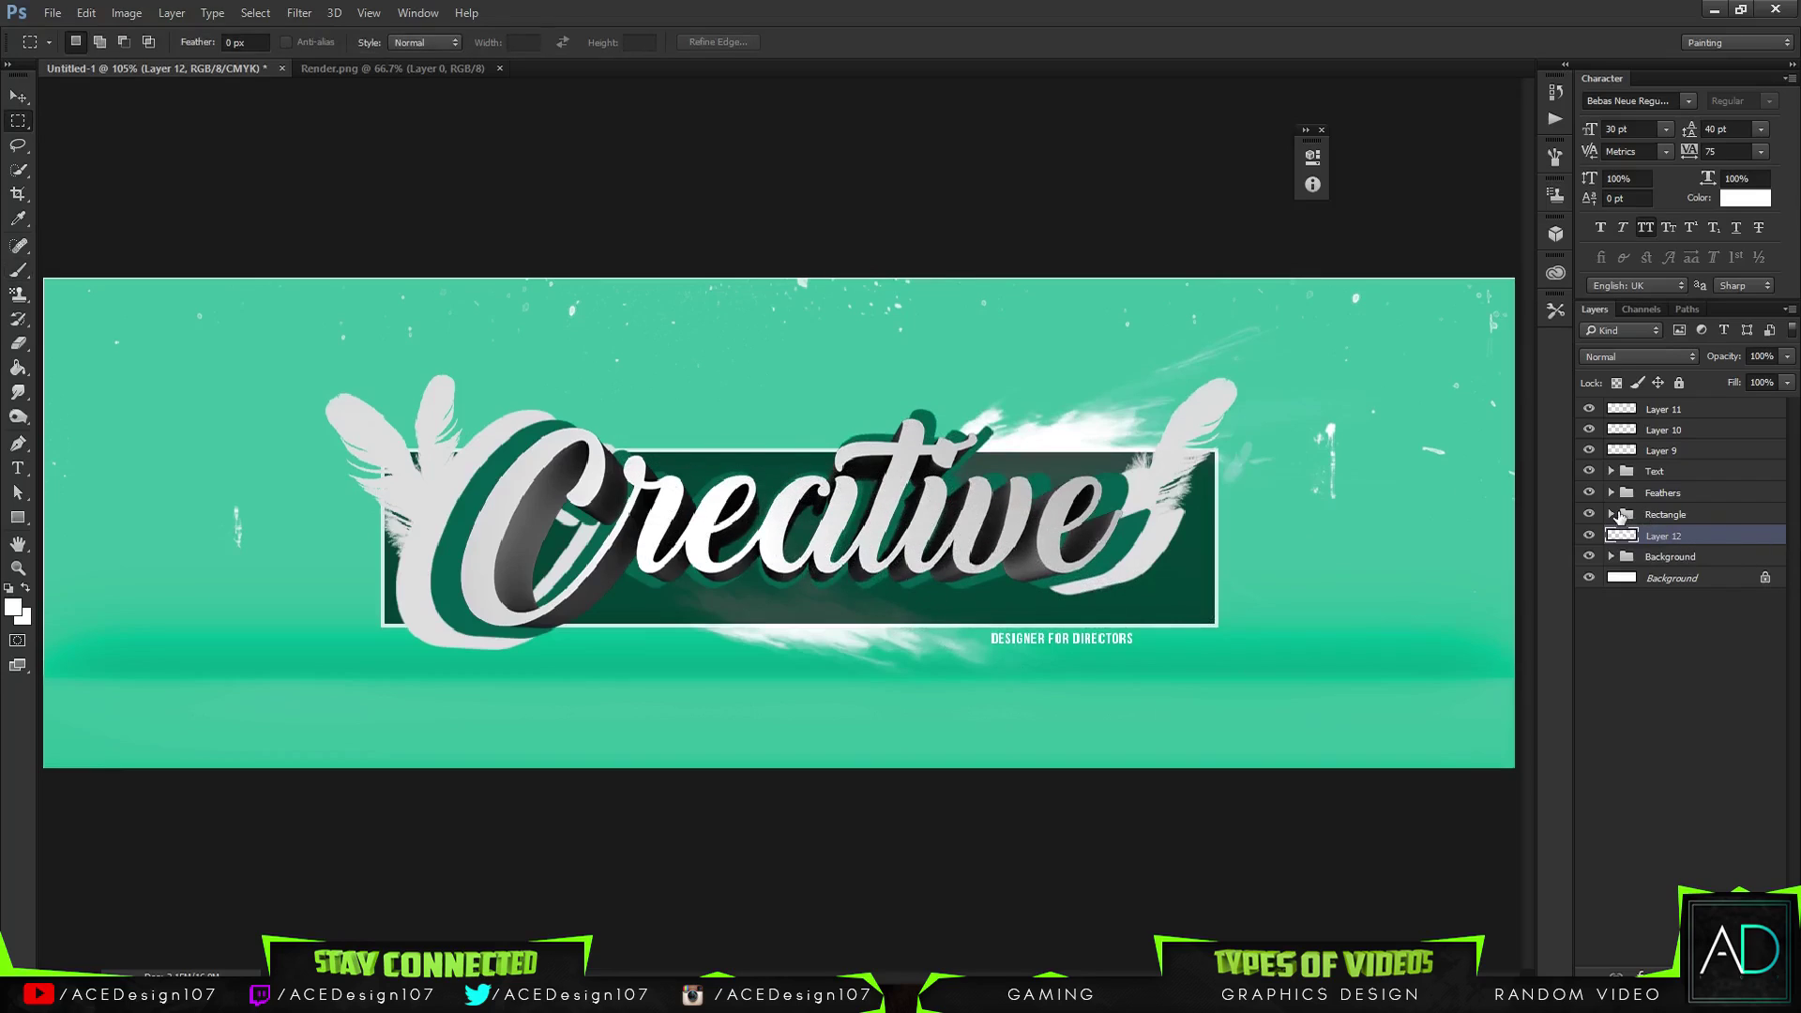
click(1620, 516)
click(1612, 514)
ctrl+click(1637, 535)
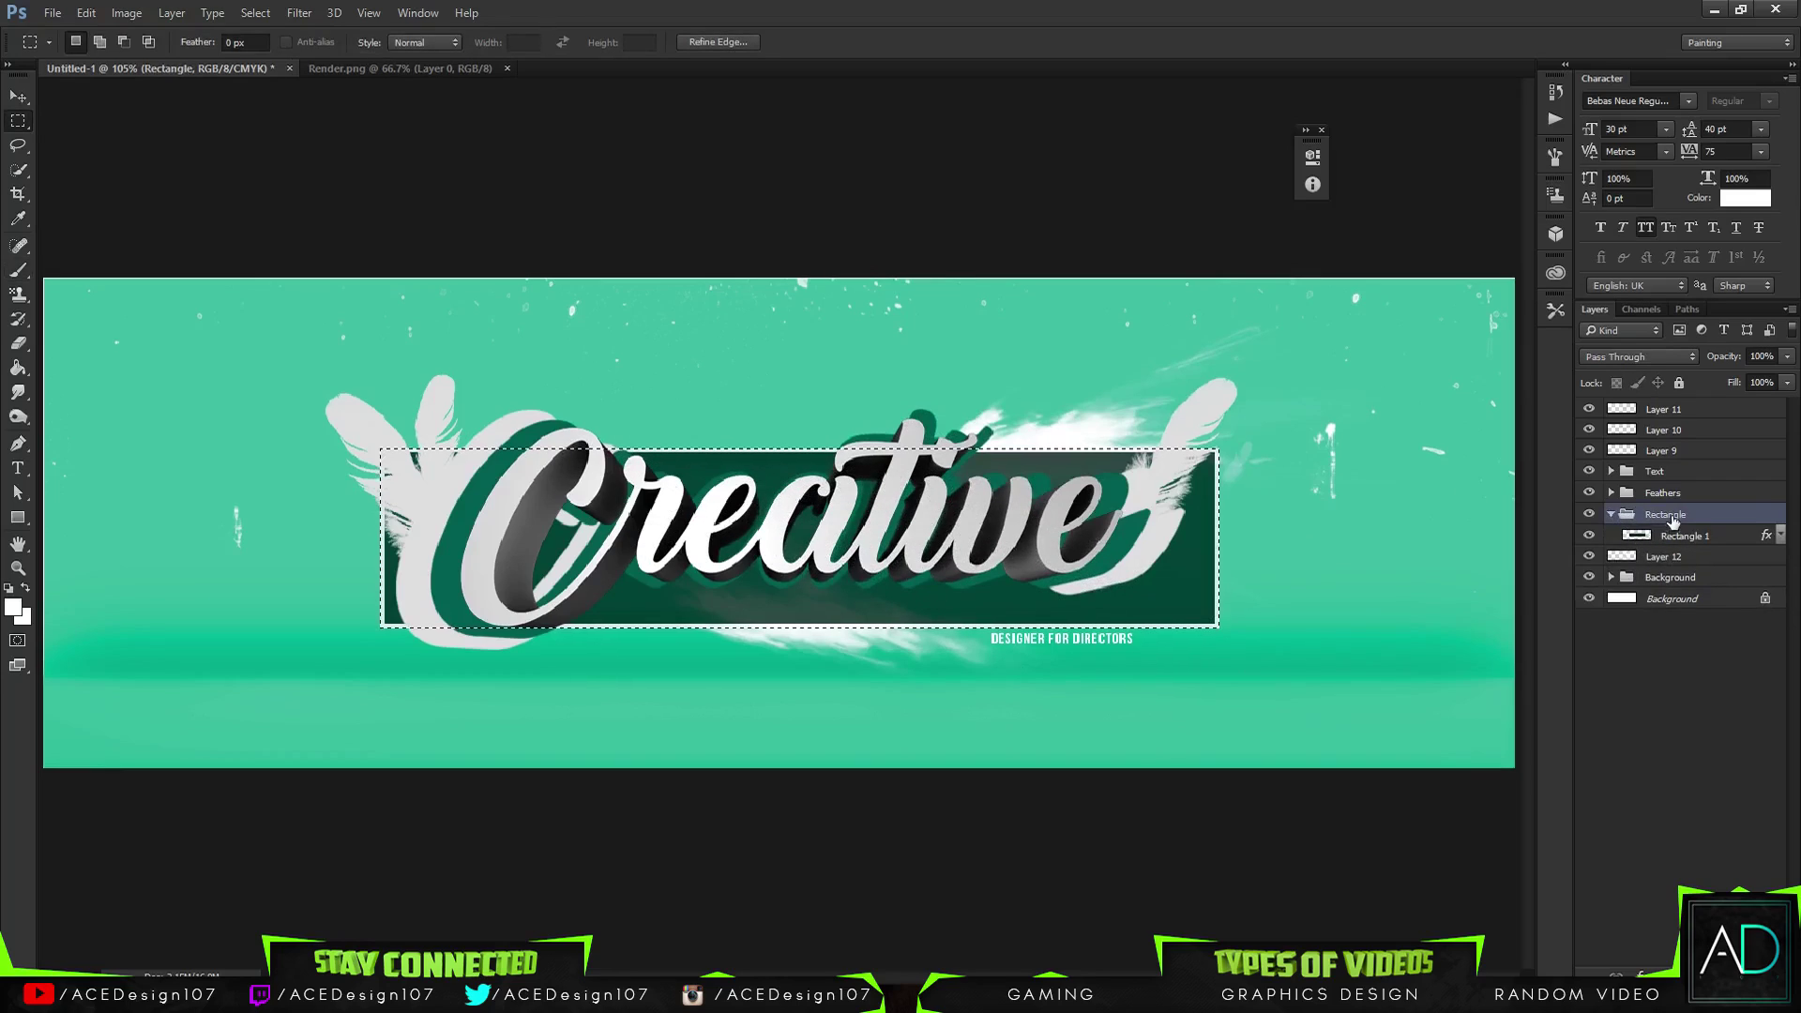
click(1612, 514)
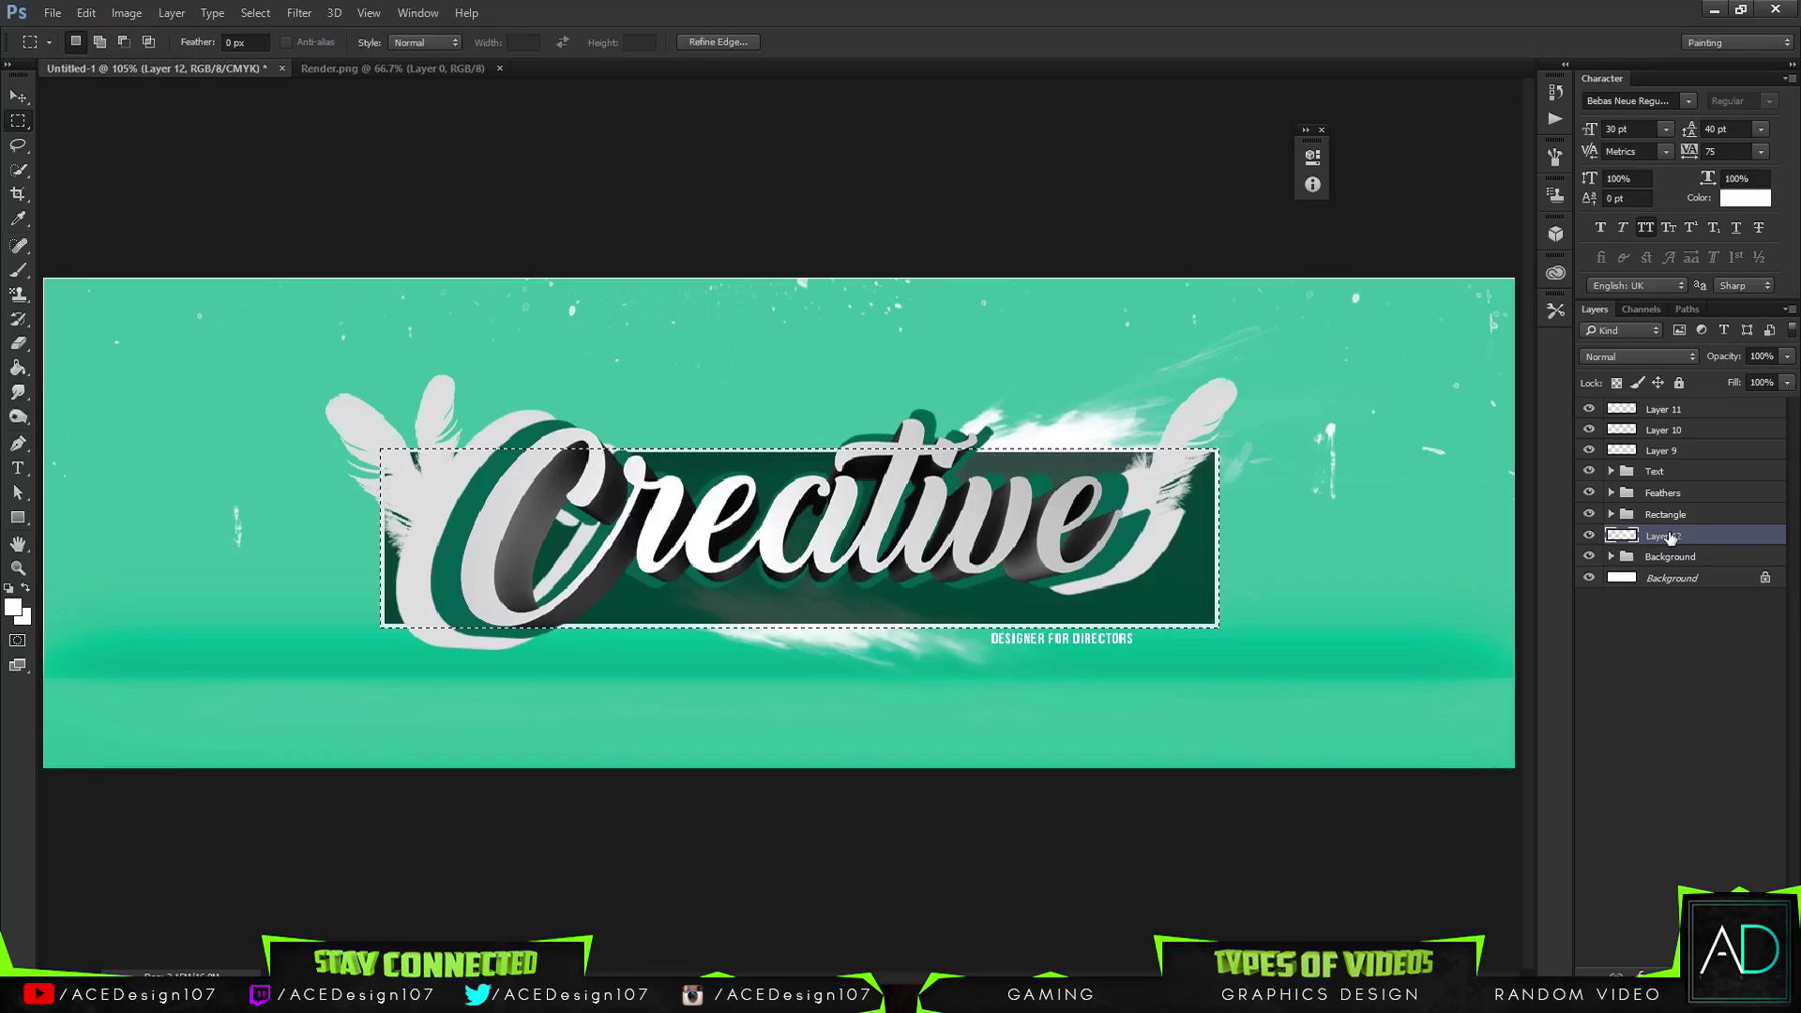
key(ctrl+d)
key(v)
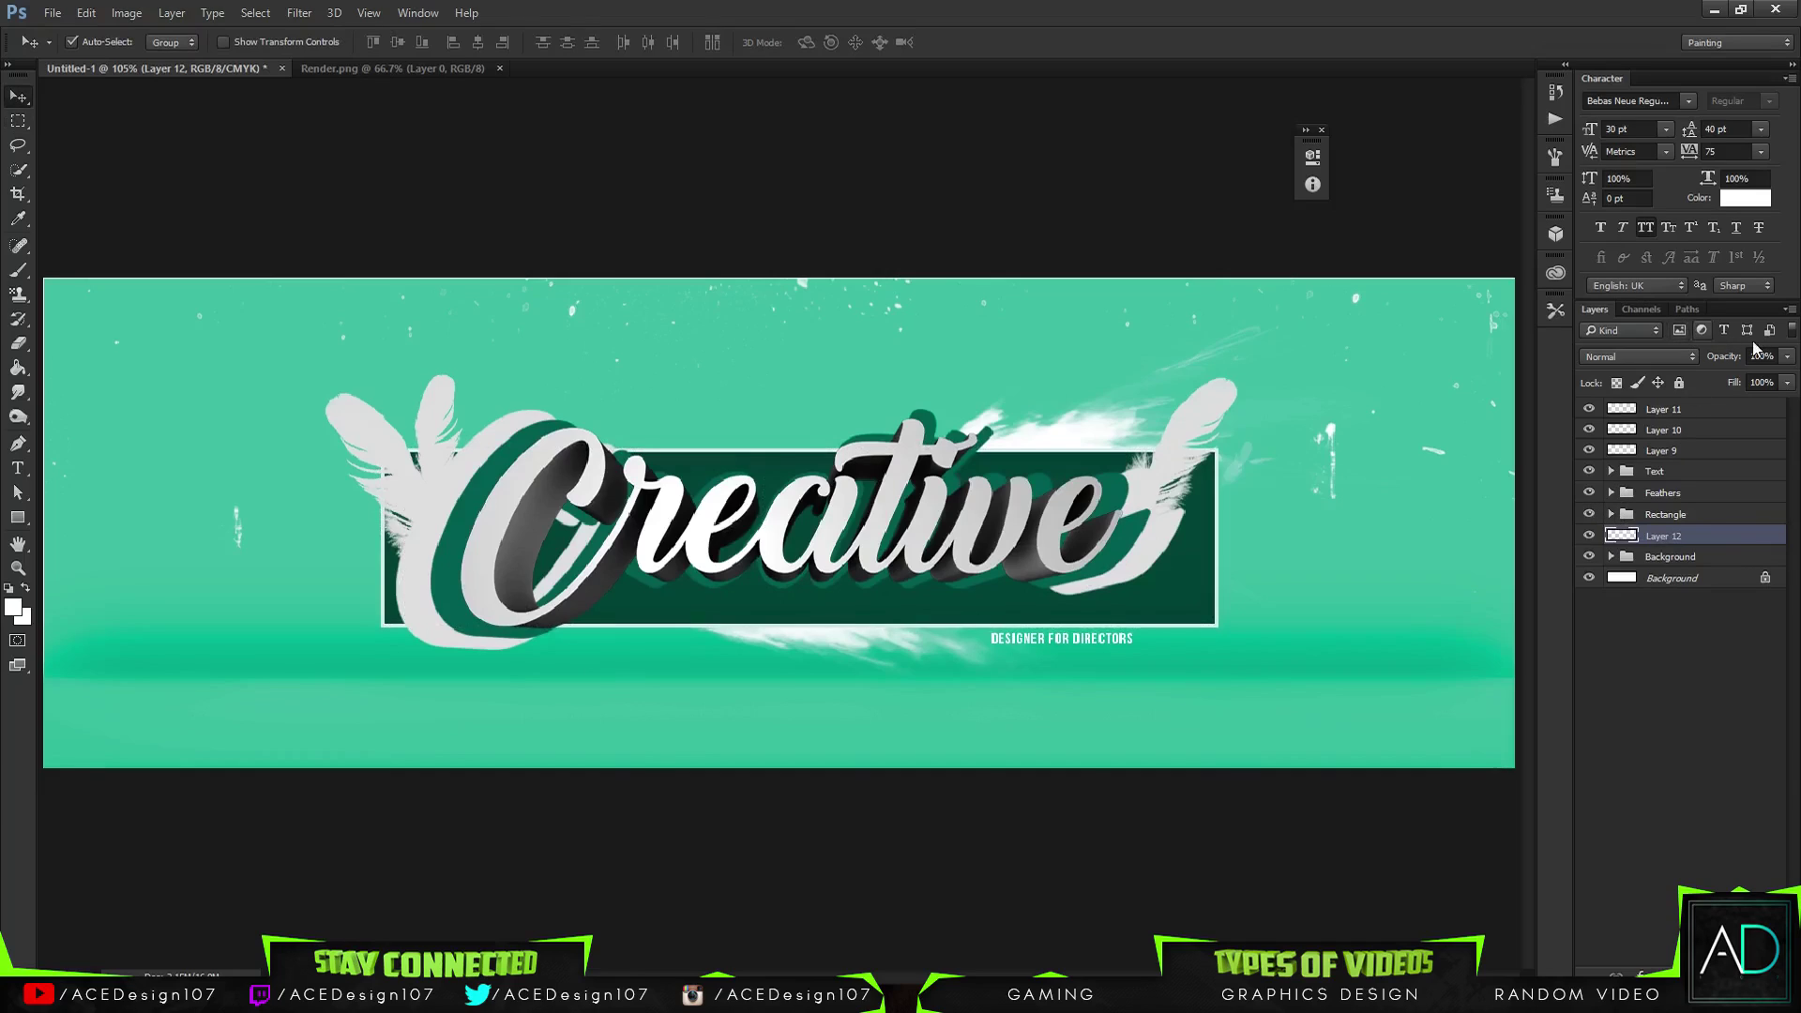
mouse_move(1787, 356)
mouse_down()
mouse_move(1745, 377)
mouse_move(1785, 385)
mouse_up()
right_click(1685, 532)
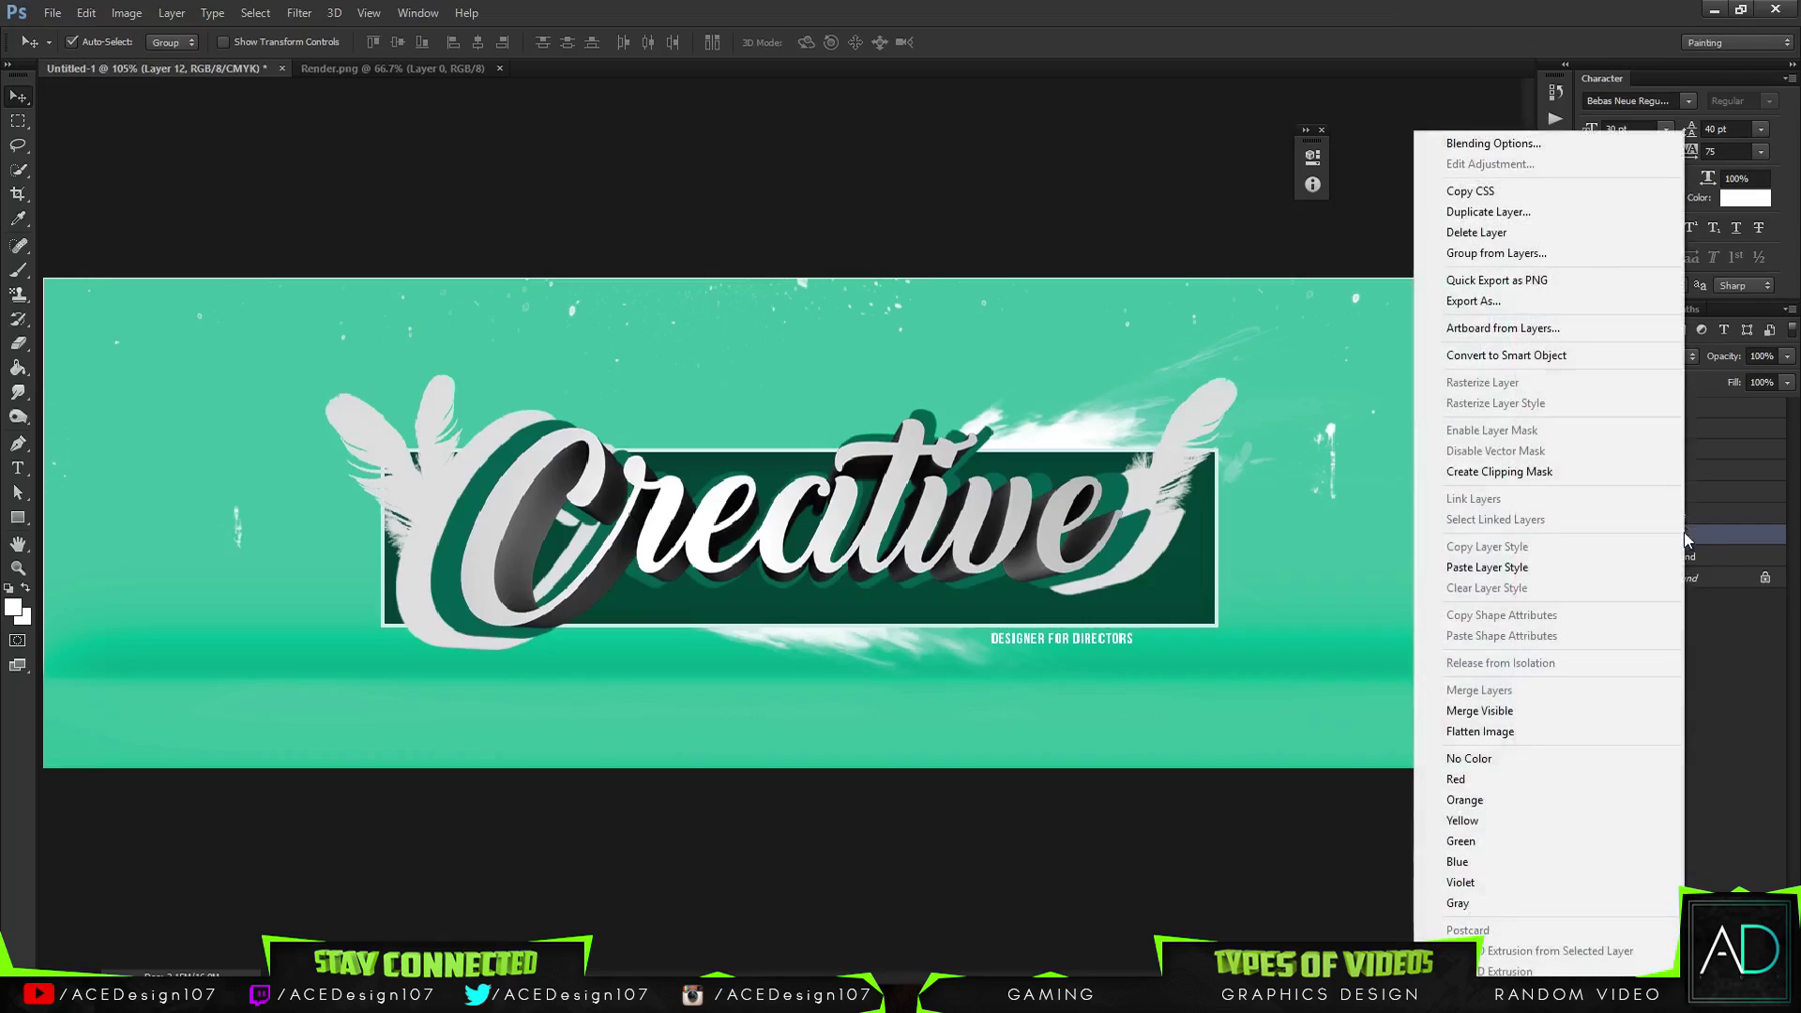
right_click(1693, 531)
click(1093, 8)
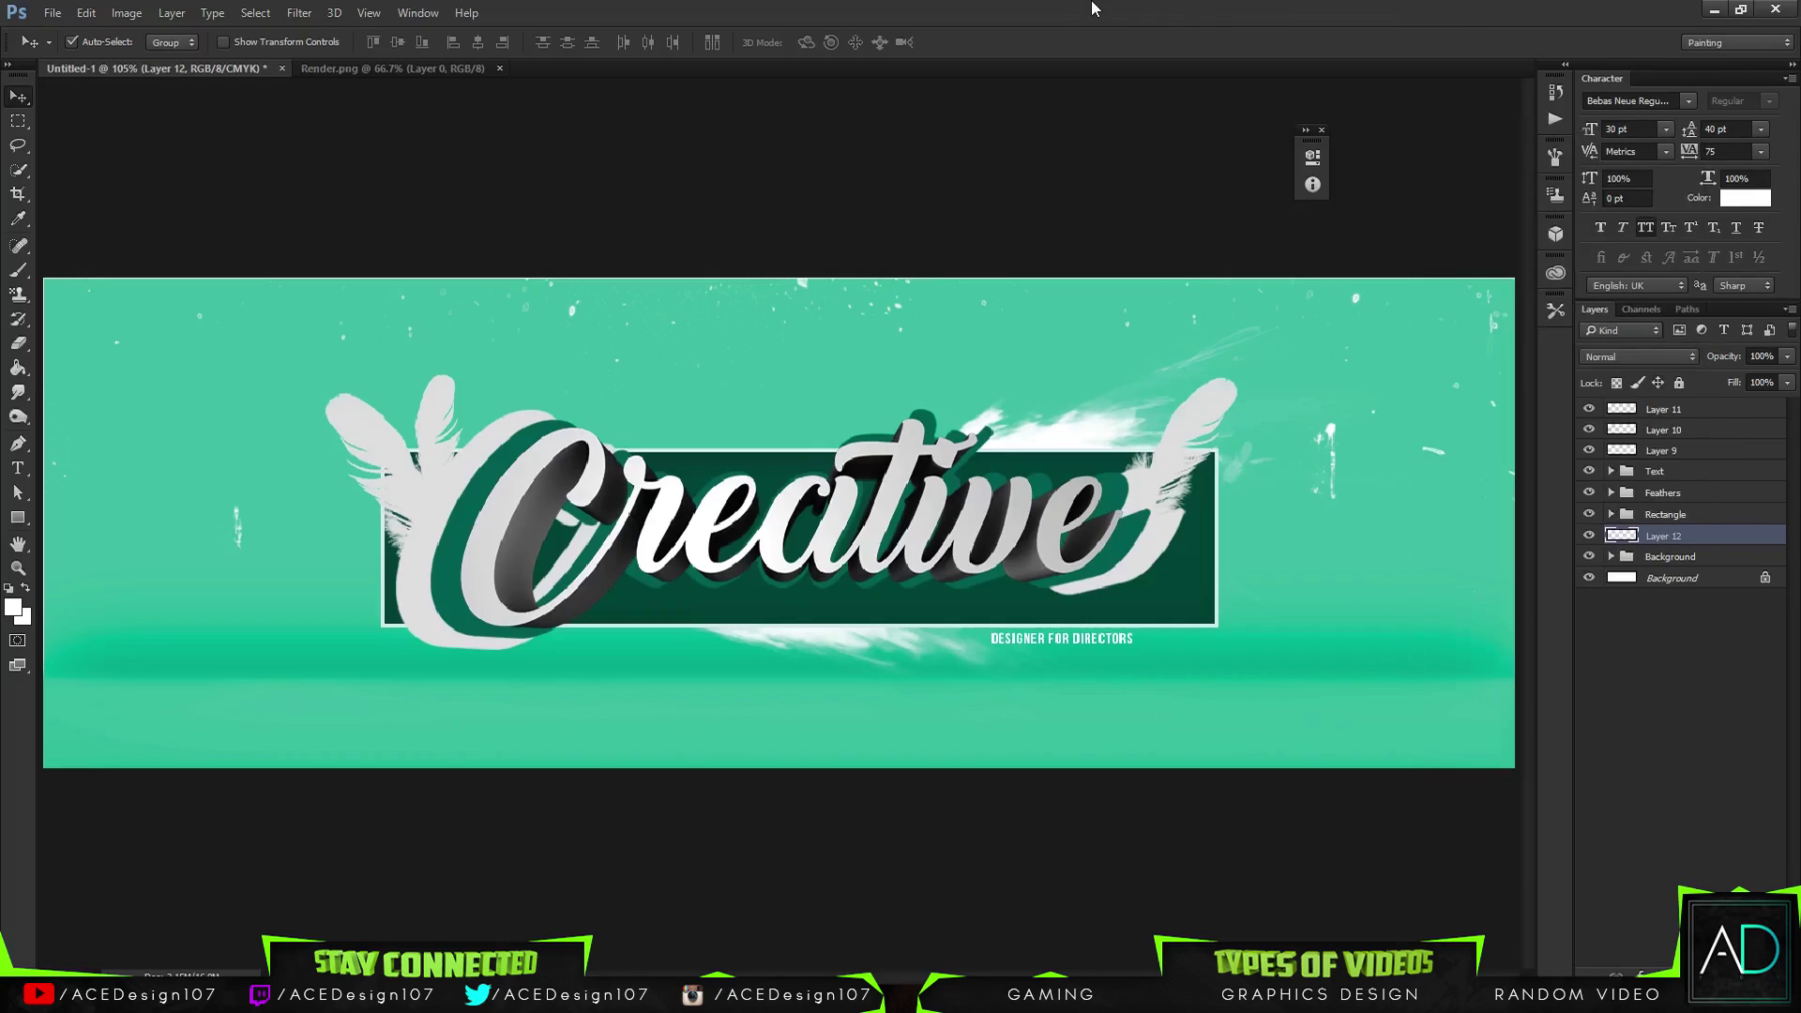
Try lower opacities on the particle layers Layer 10 and Layer 11, and set Layer 10's opacity to 75%
click(1694, 469)
click(1694, 450)
click(1700, 430)
drag(1788, 356, 1764, 380)
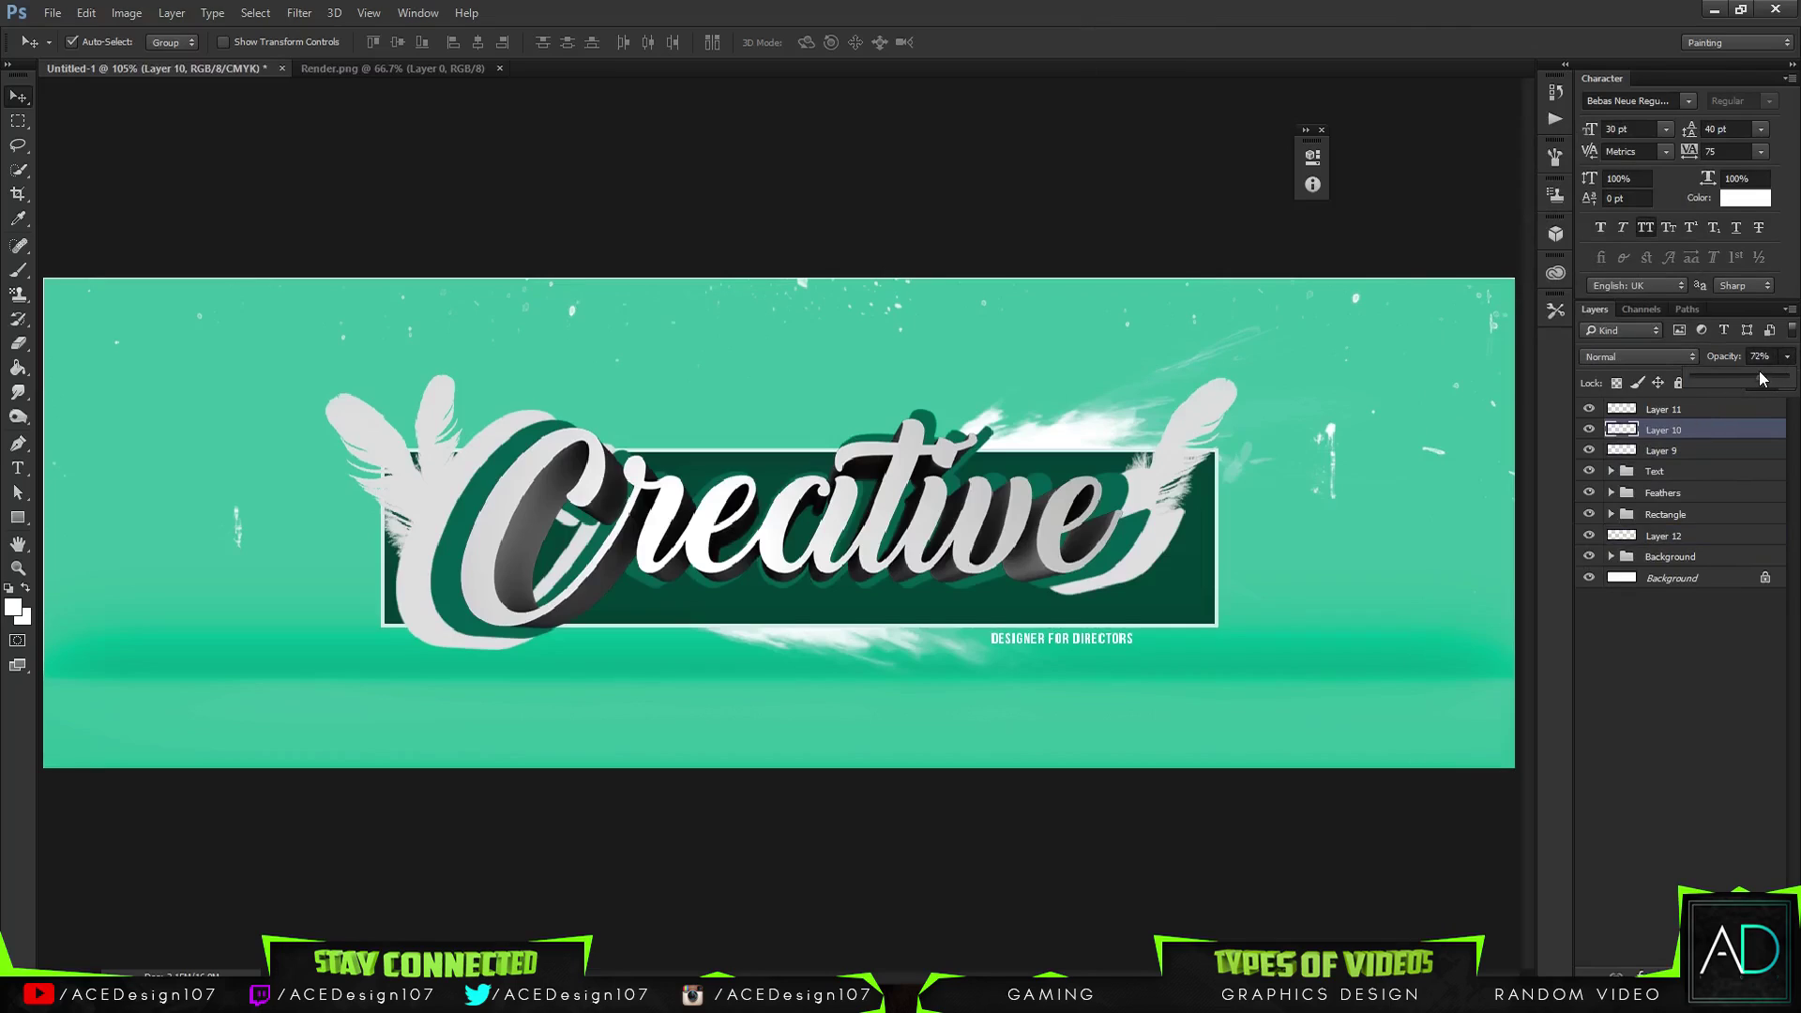
drag(1785, 384, 1738, 379)
click(1724, 410)
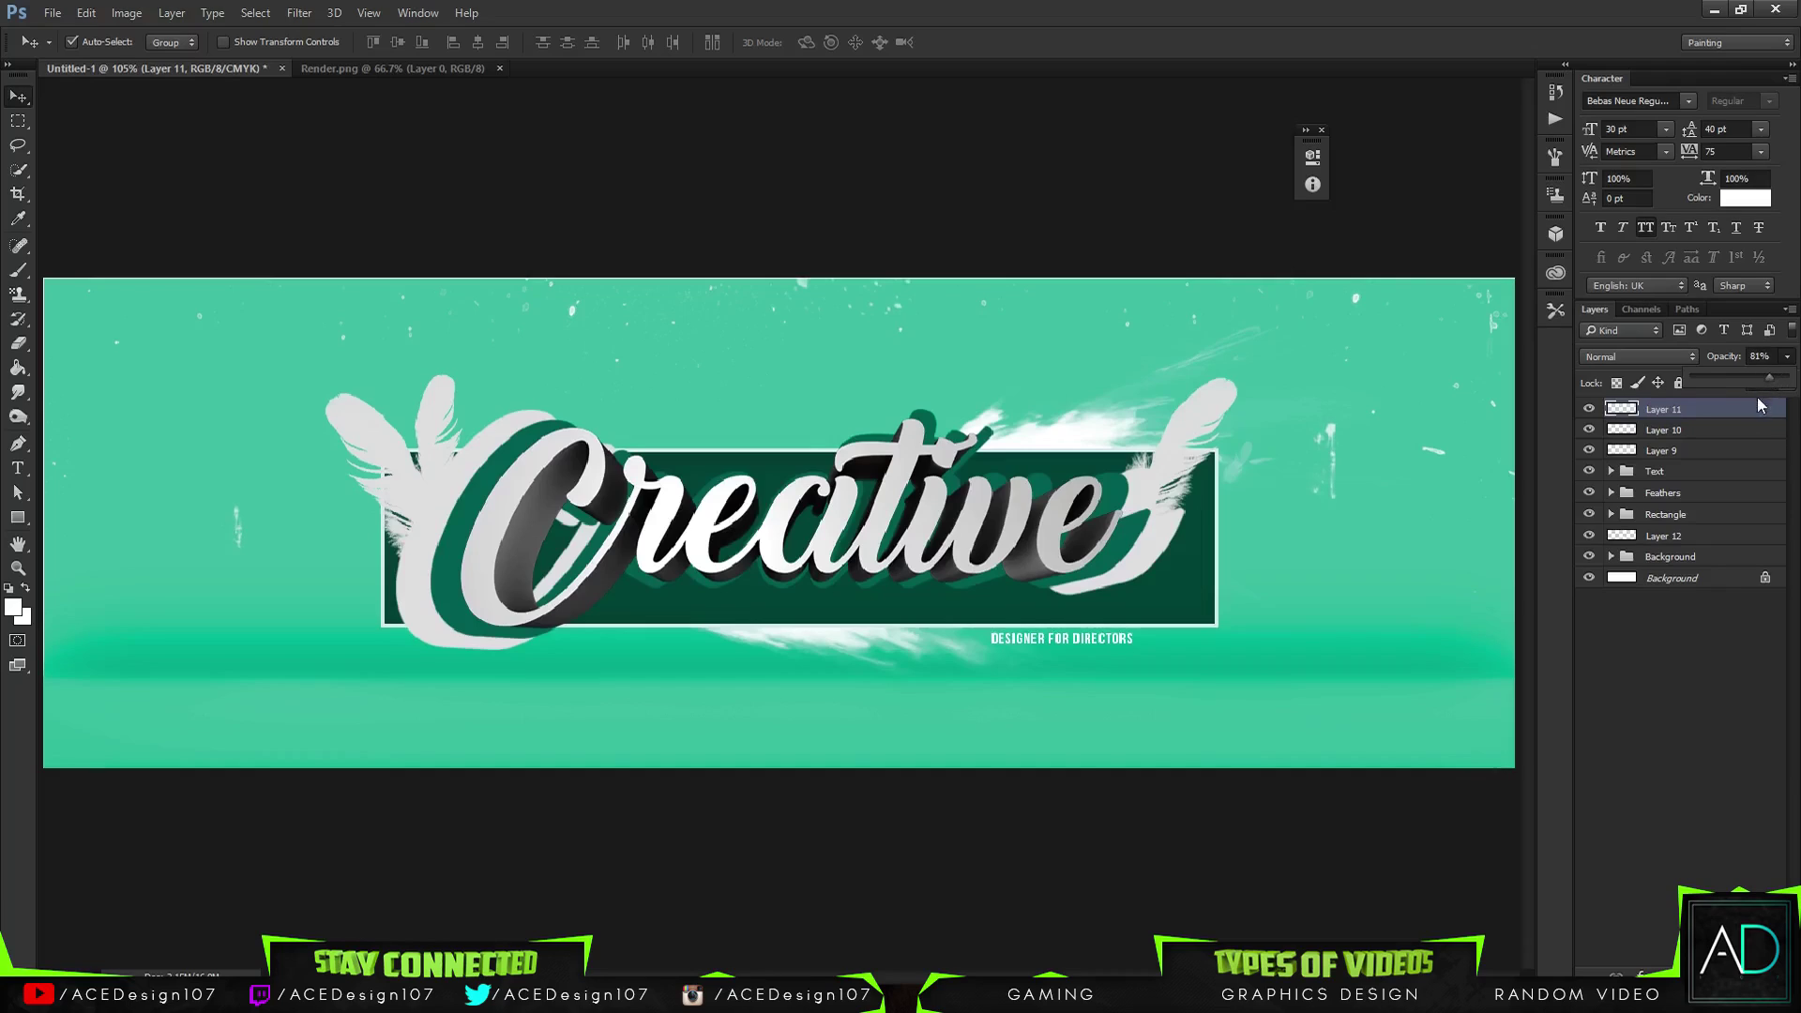
click(1747, 427)
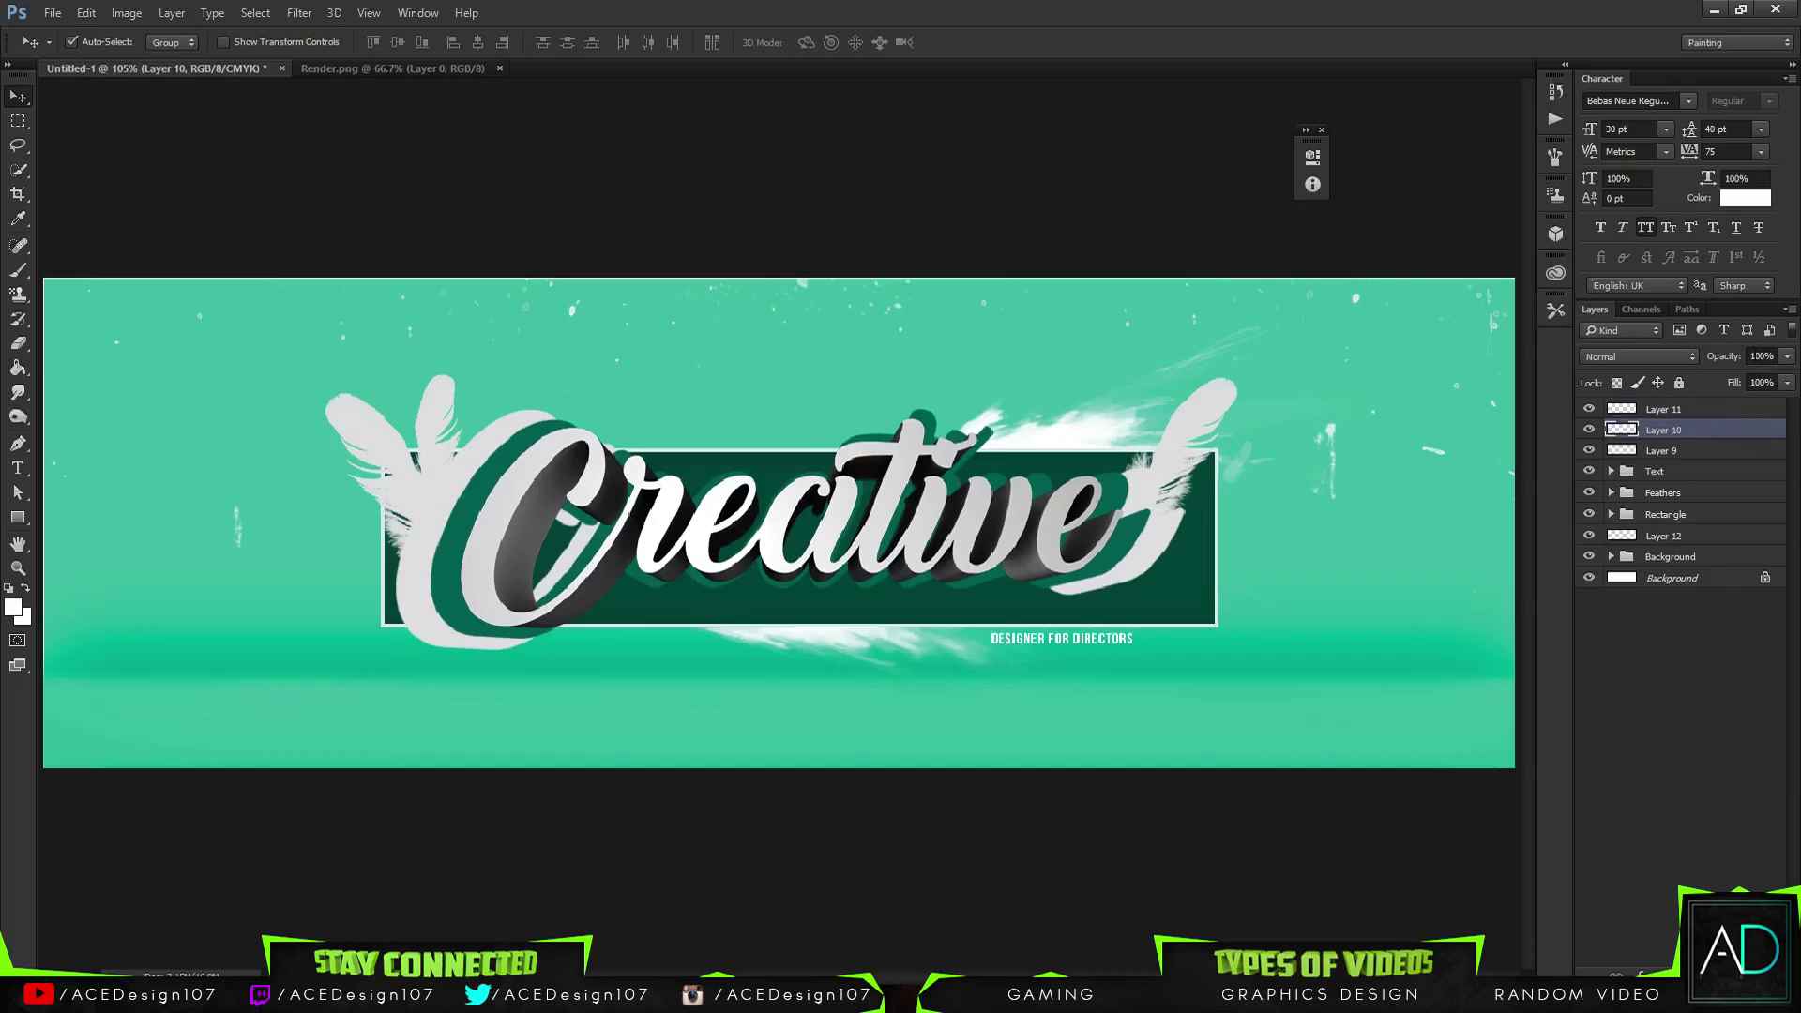
click(1788, 357)
click(1709, 426)
Start opening a file, search Local Disk (D:) for "doc", and go into the GFX Packs folder inside the doc folder
click(70, 11)
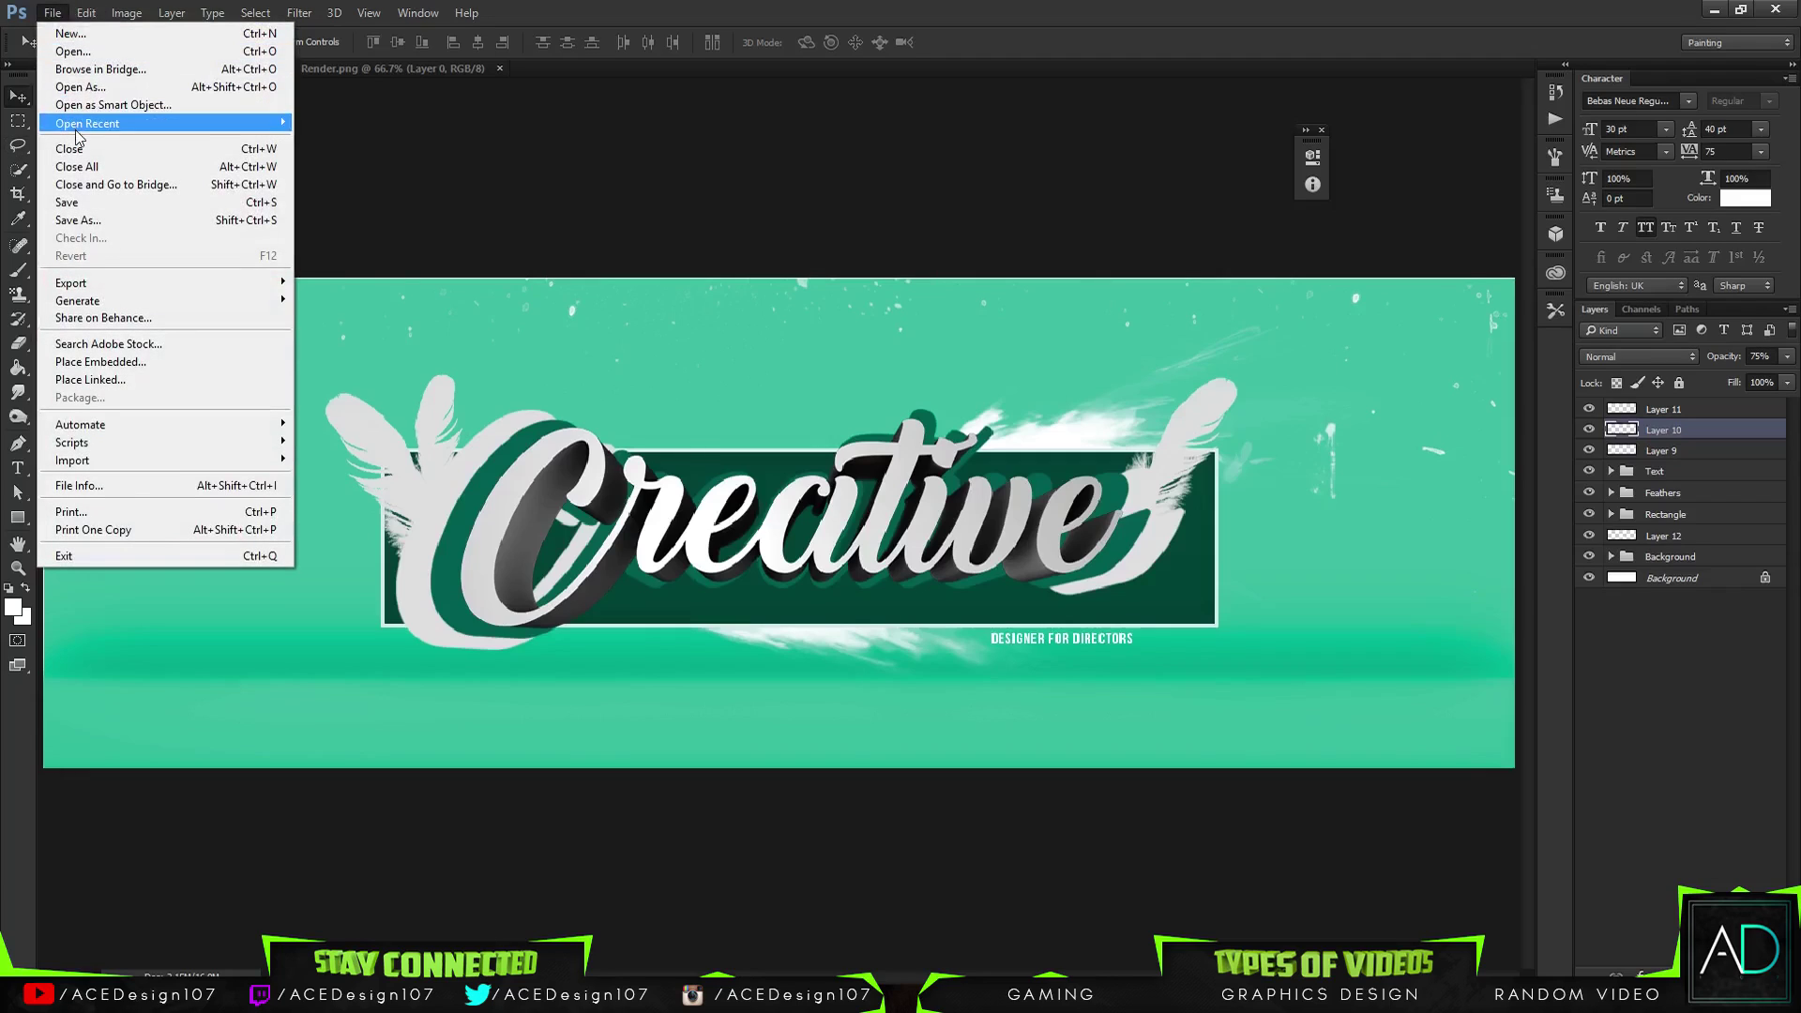
click(135, 52)
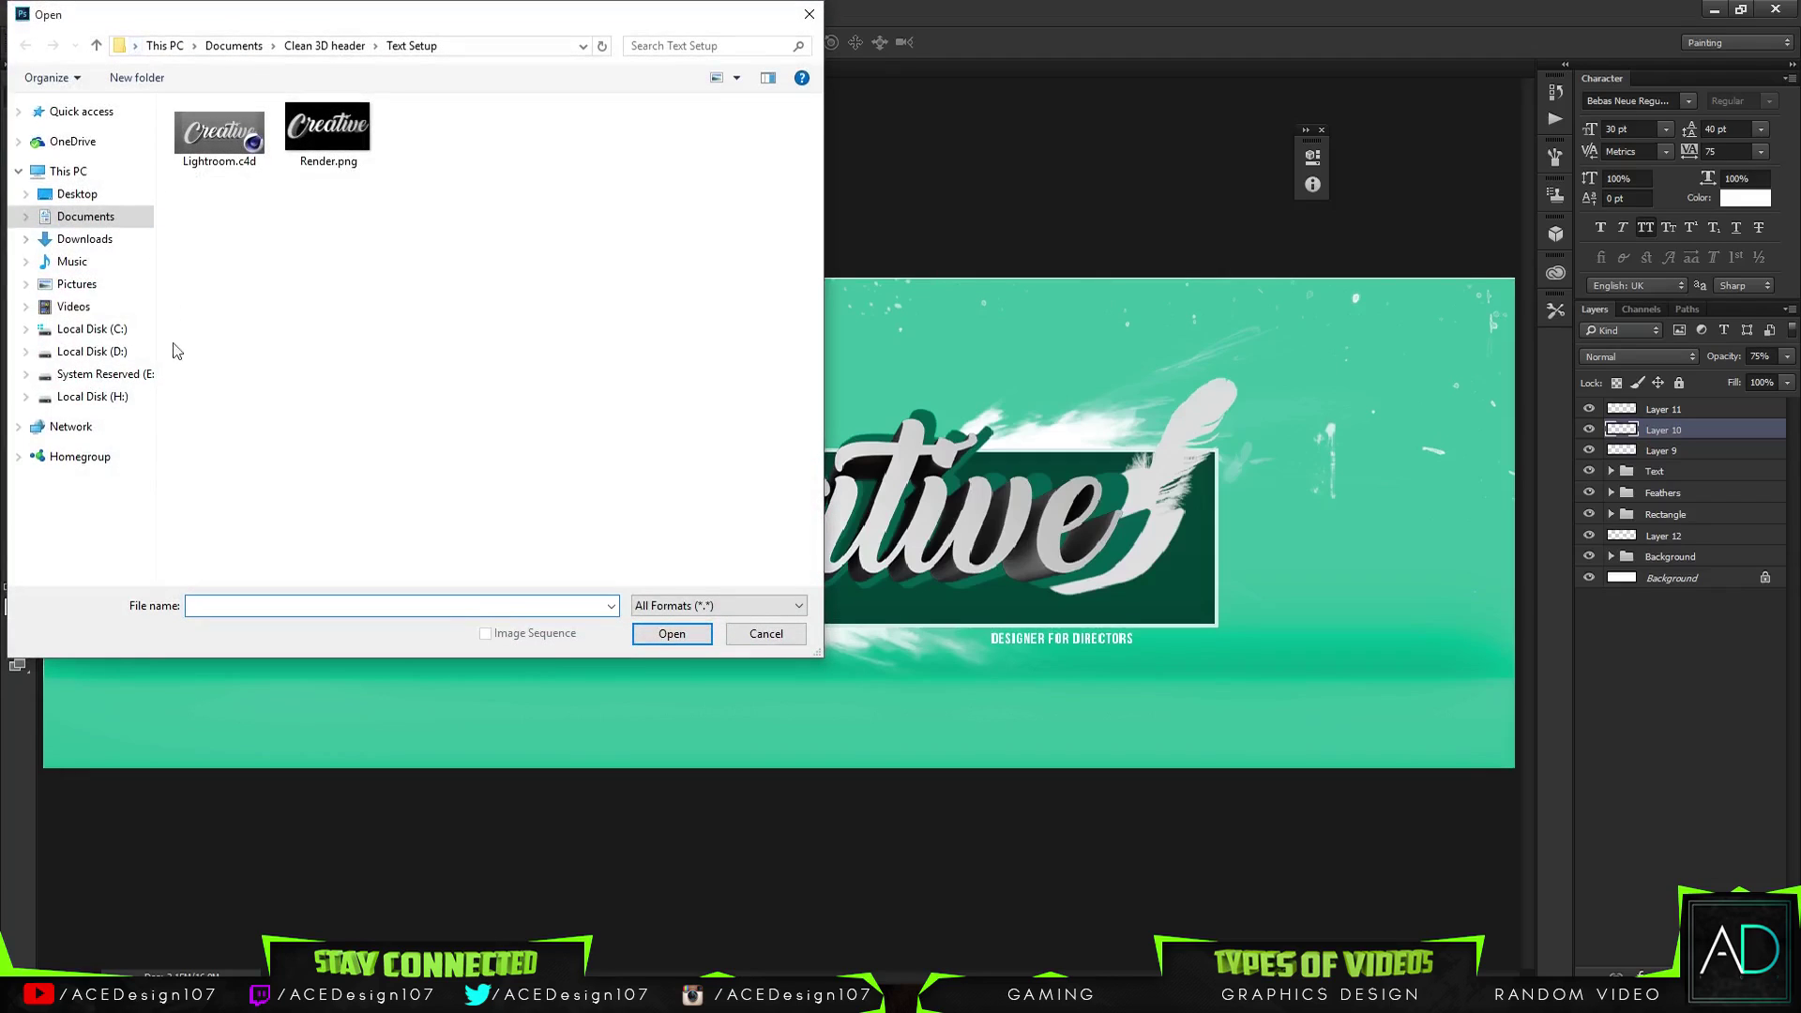
click(92, 329)
click(92, 351)
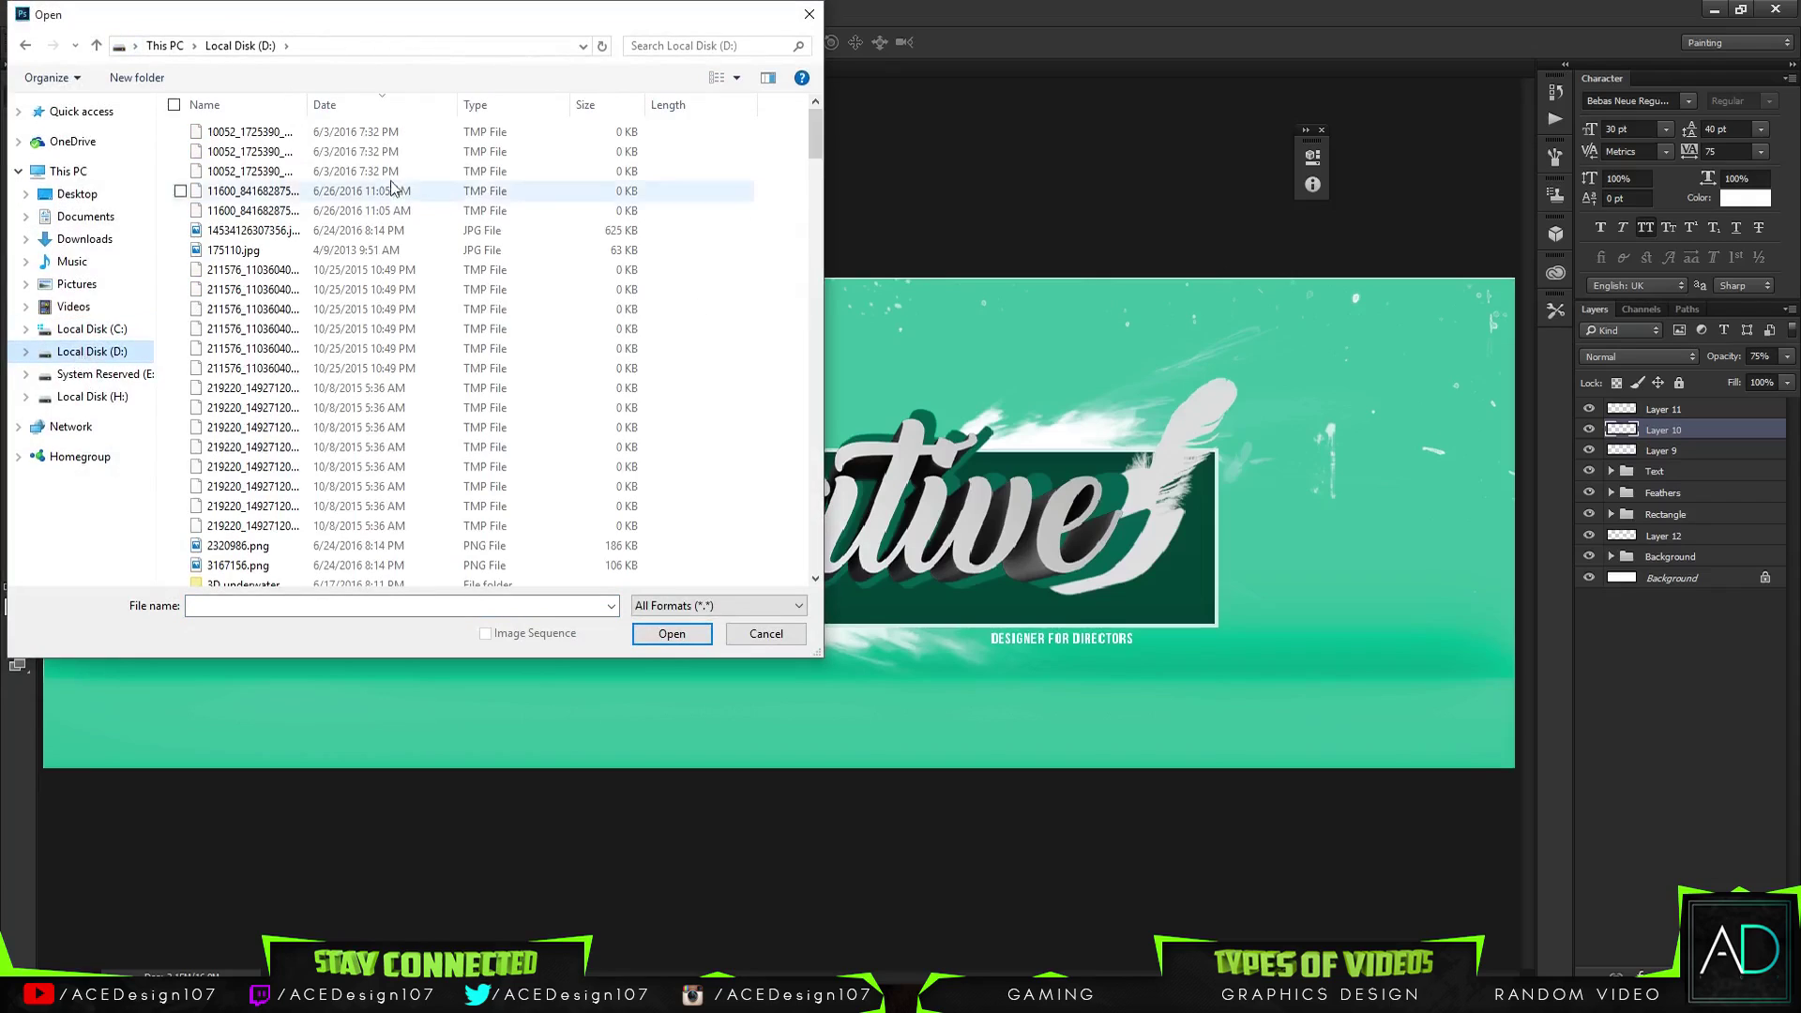
click(678, 52)
text(doc)
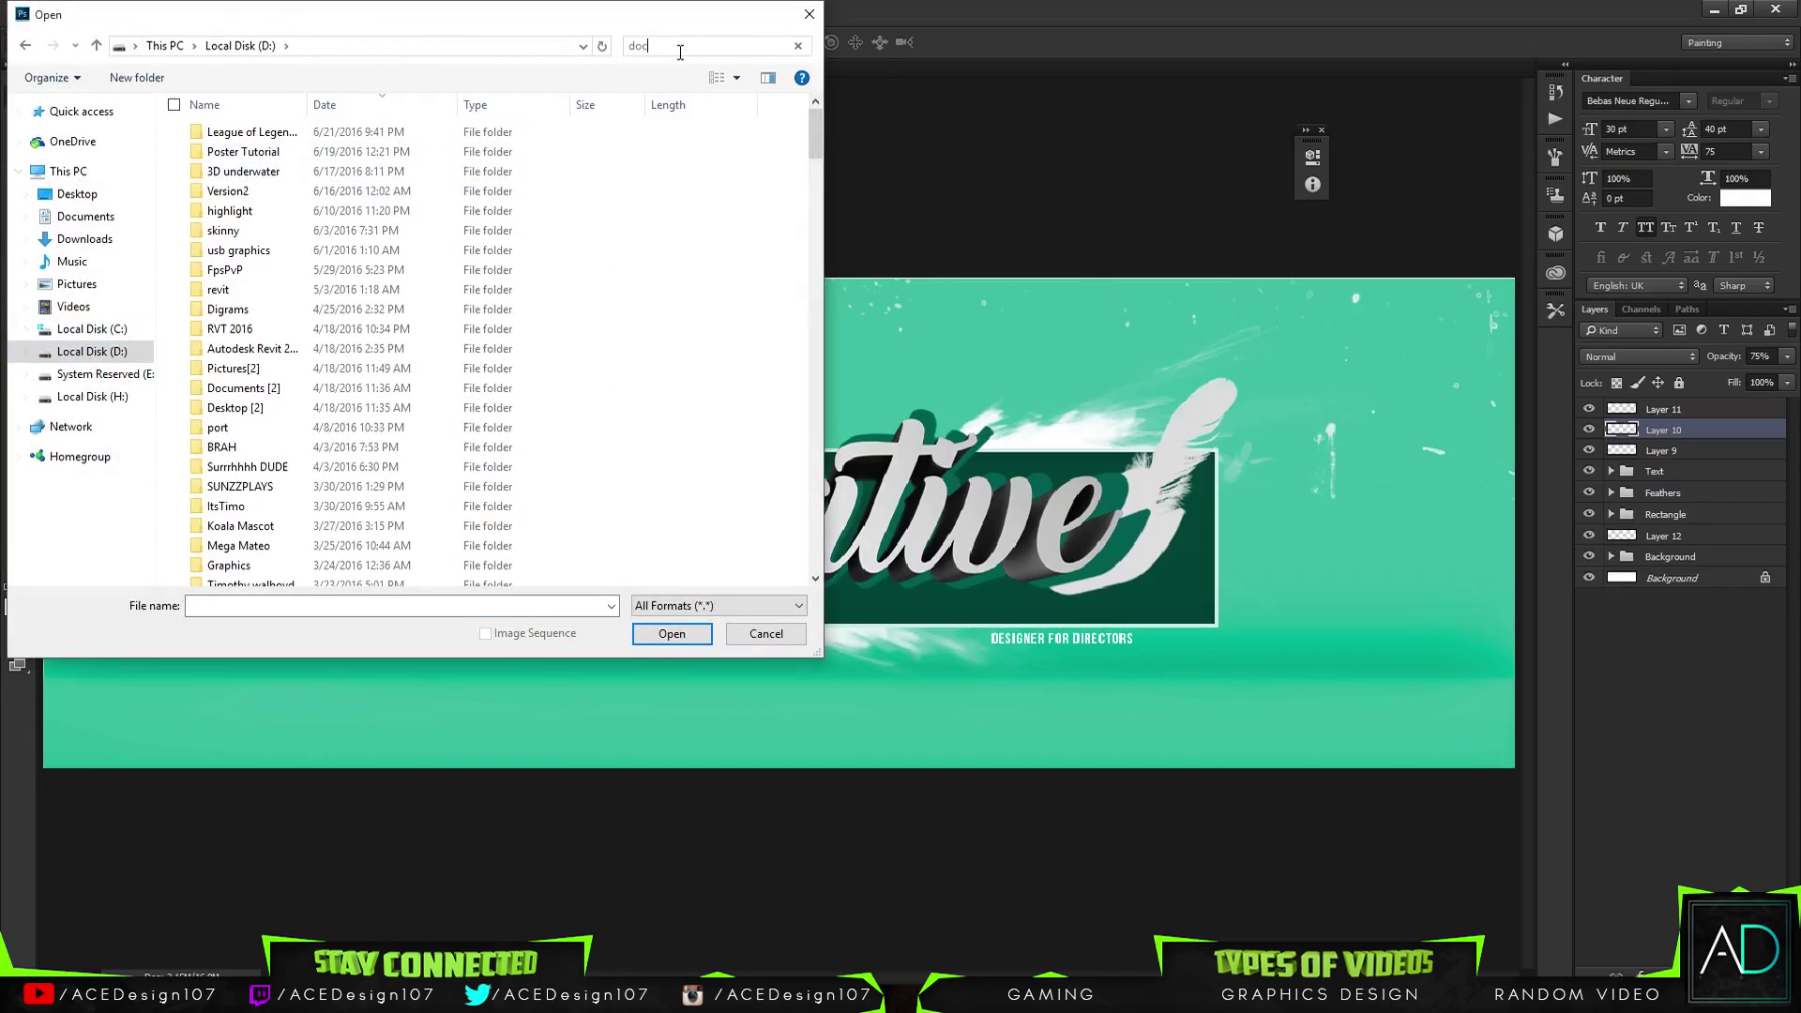
click(345, 171)
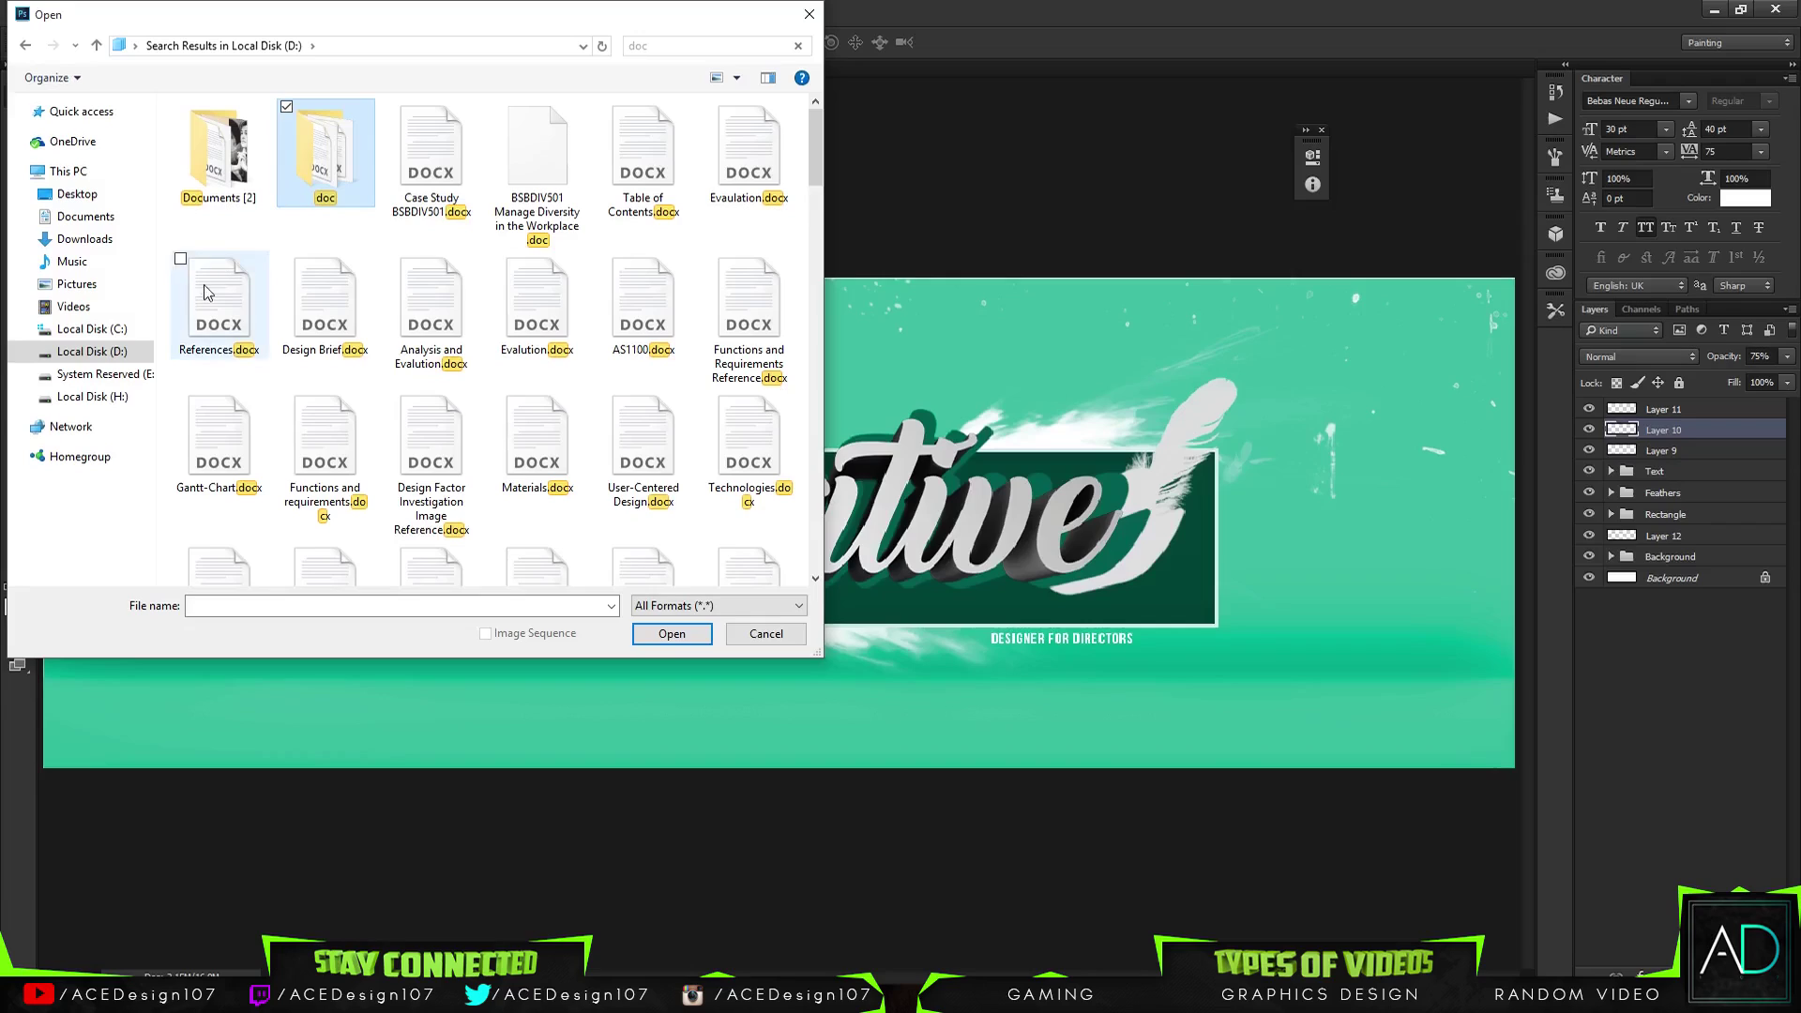
double_click(345, 170)
double_click(240, 252)
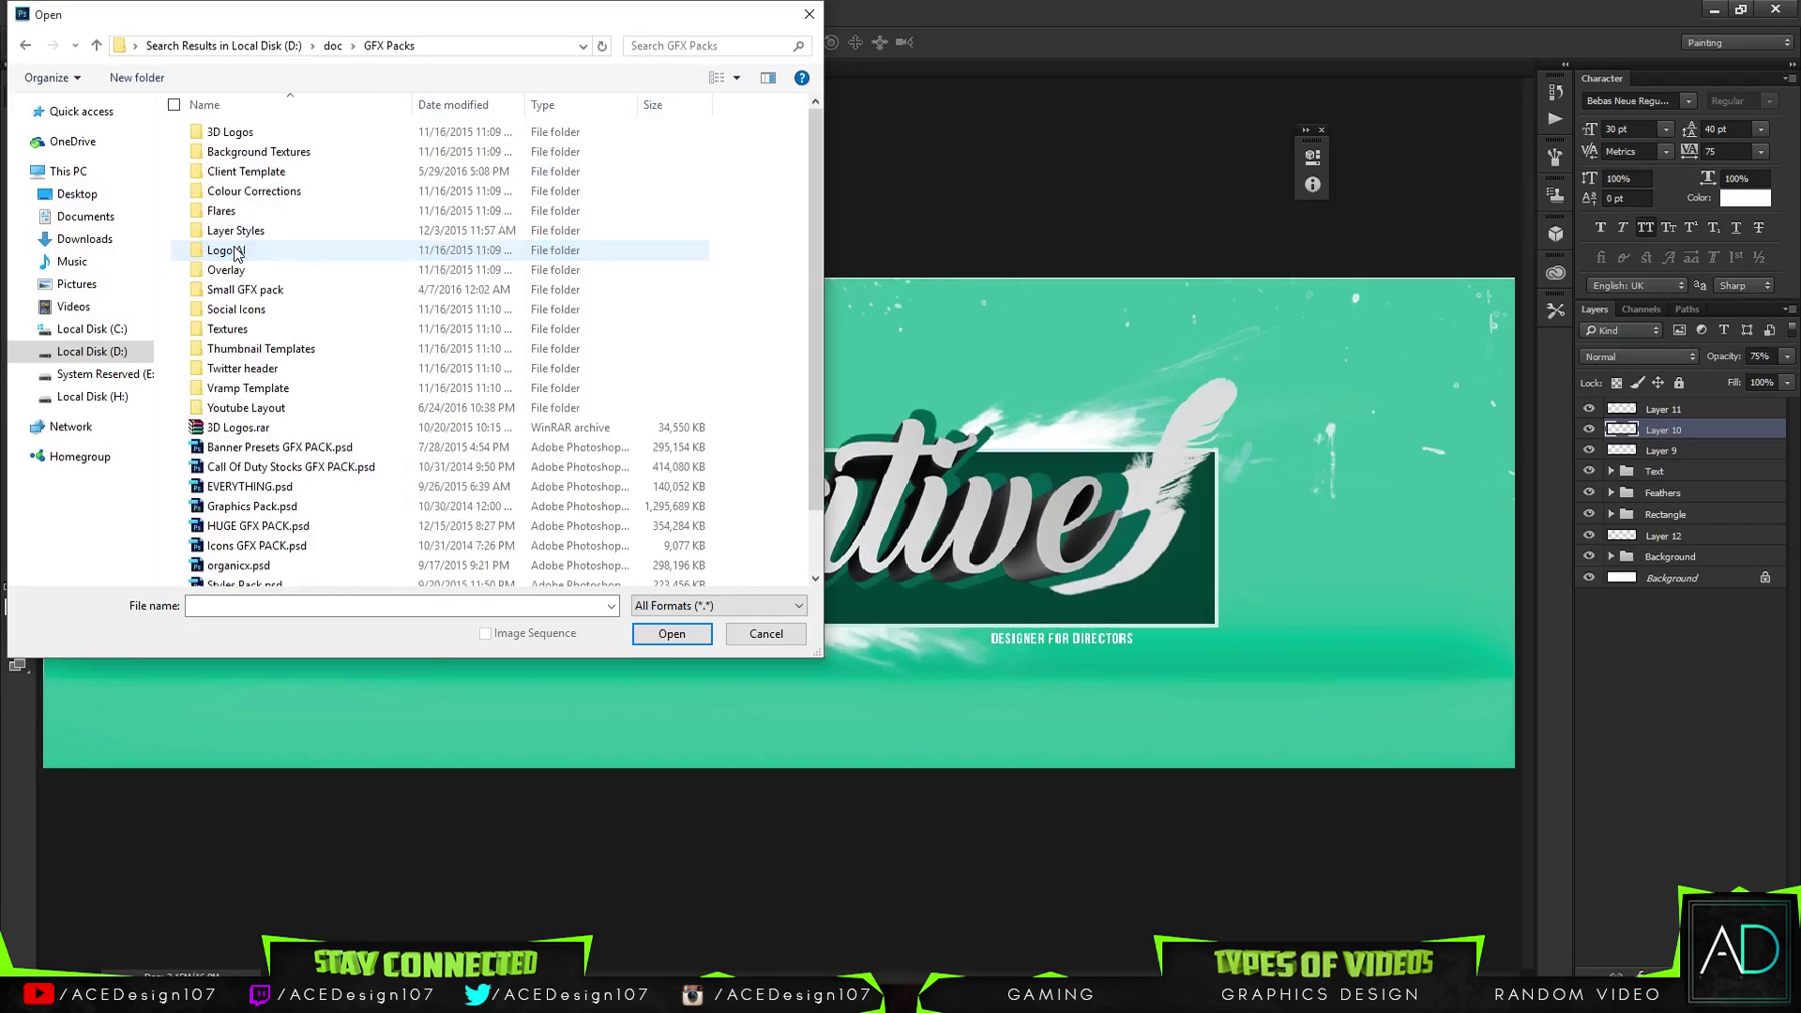
Open organicx.psd from the GFX Packs folder without resolving its missing fonts, and close the document again
scroll(281, 506, down, 1)
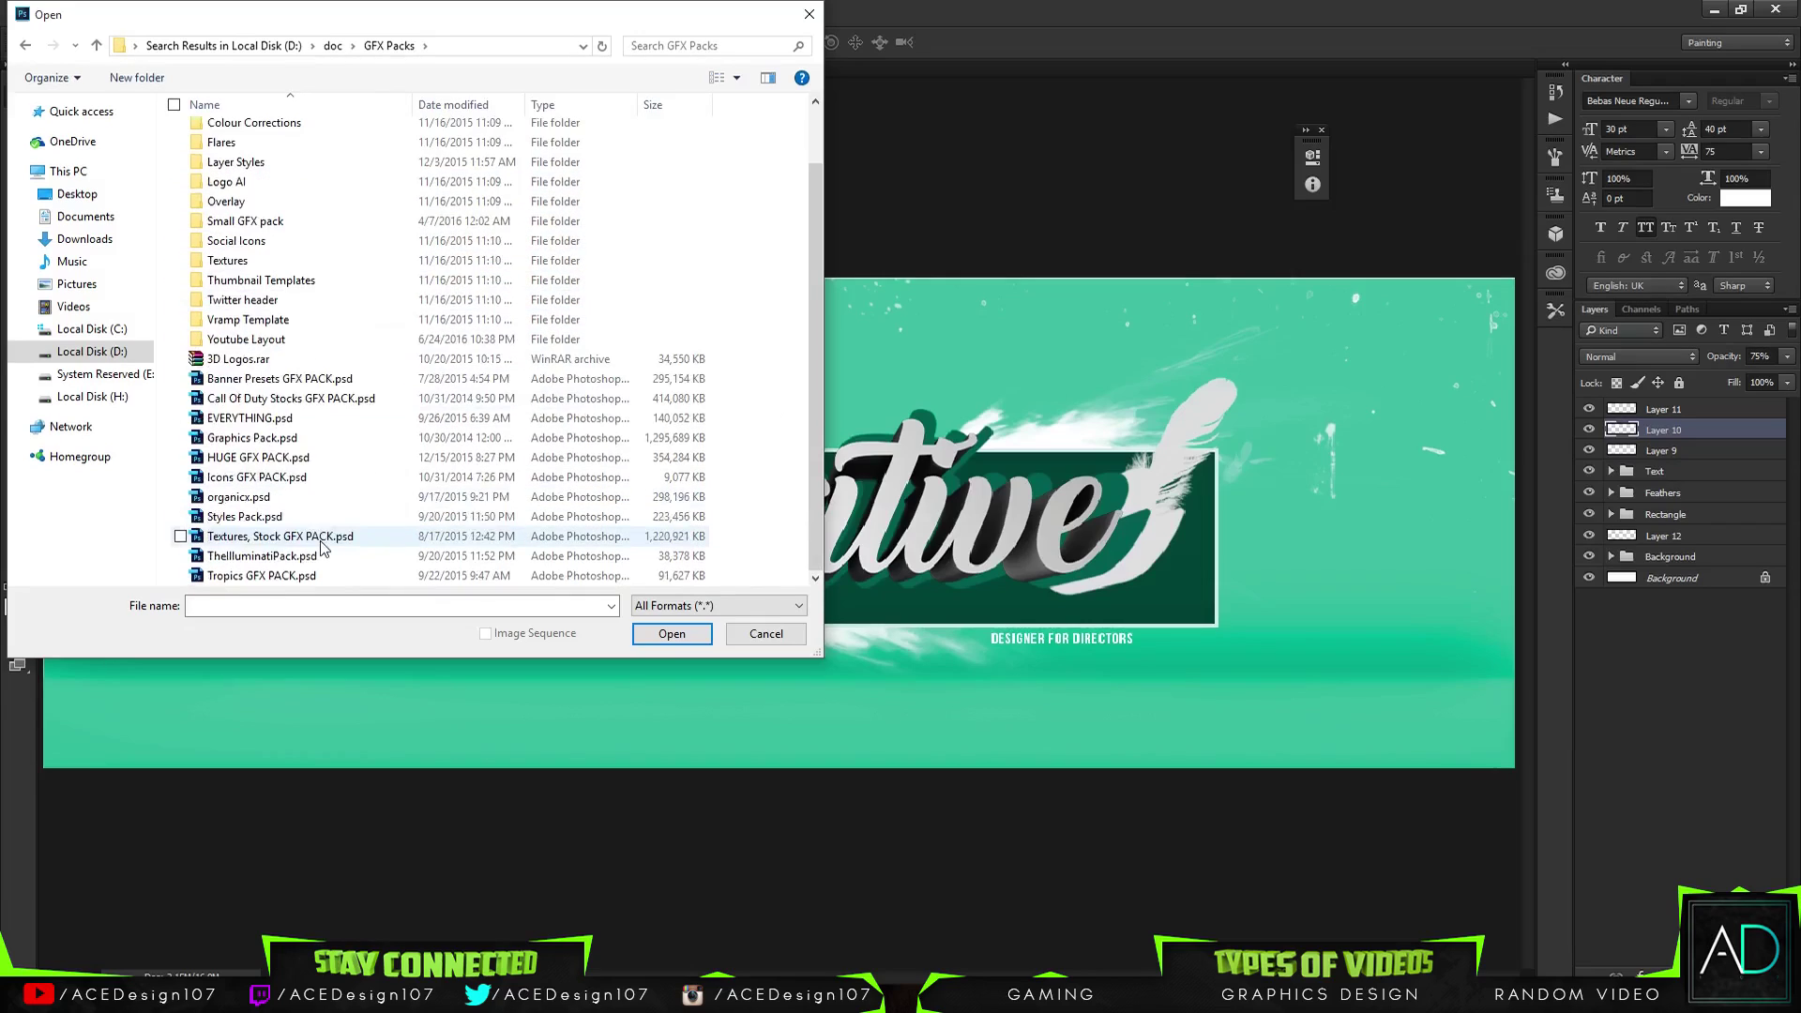
double_click(239, 497)
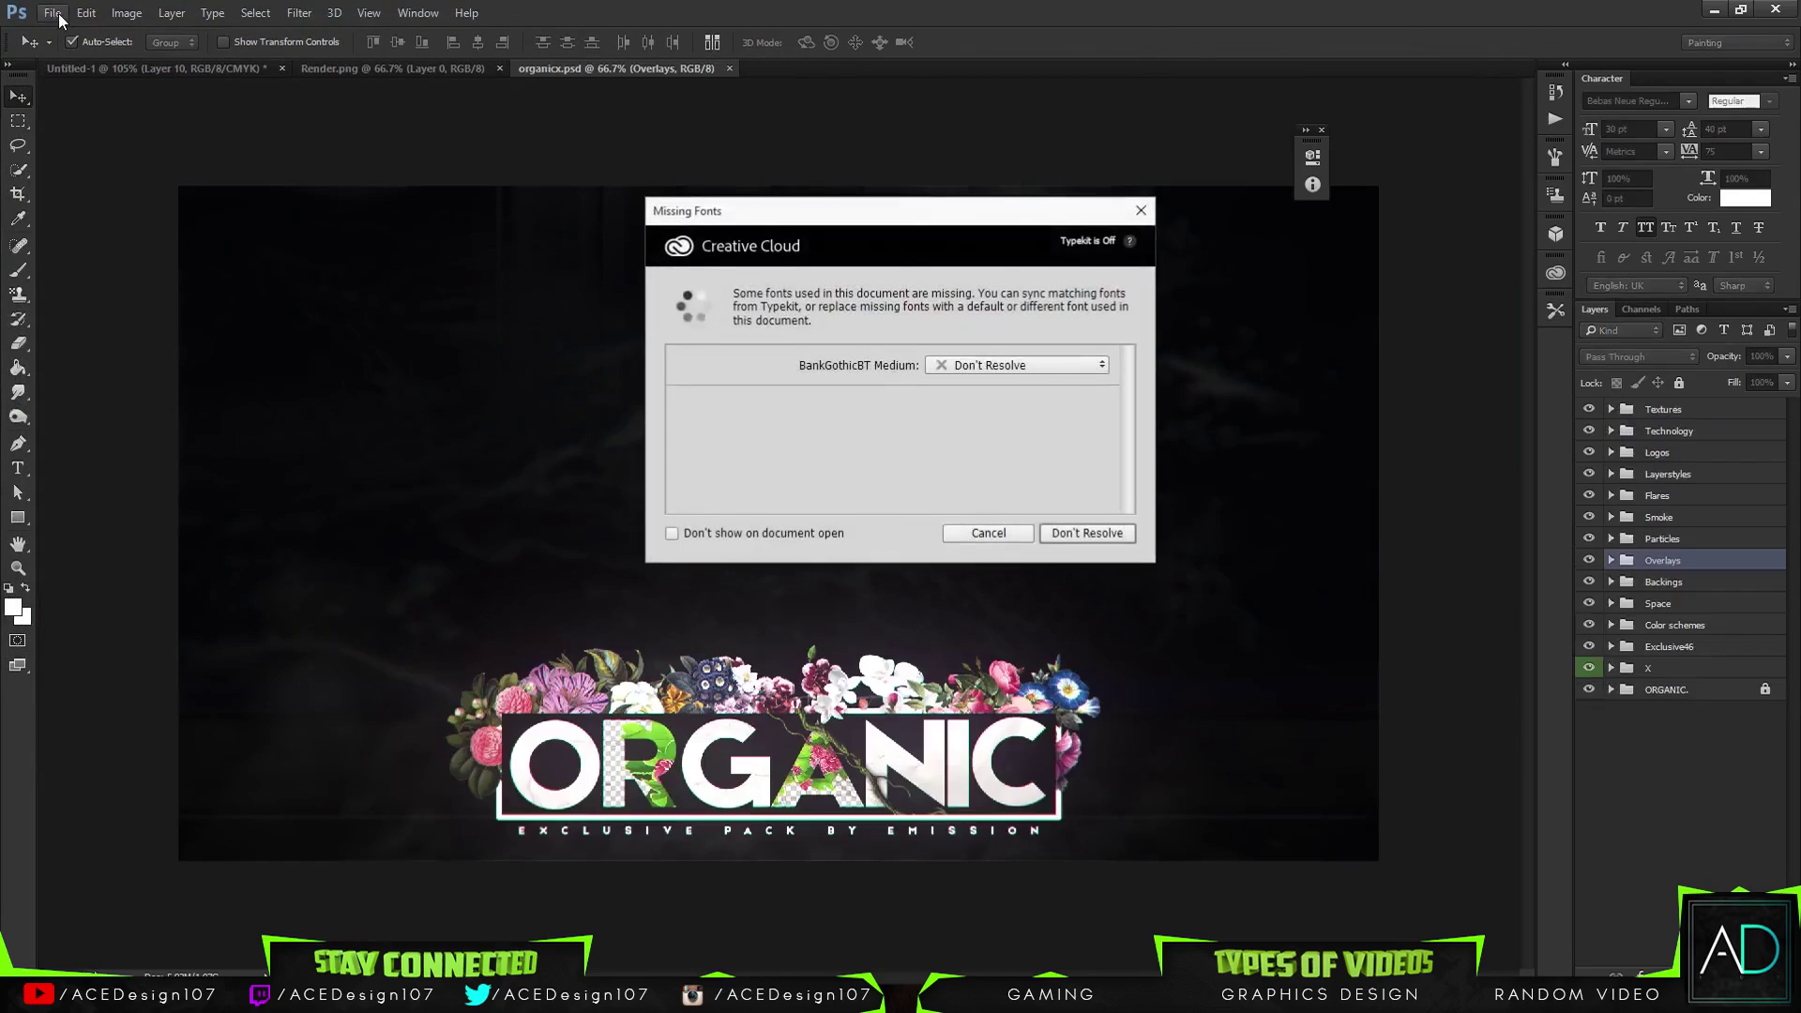
click(1061, 531)
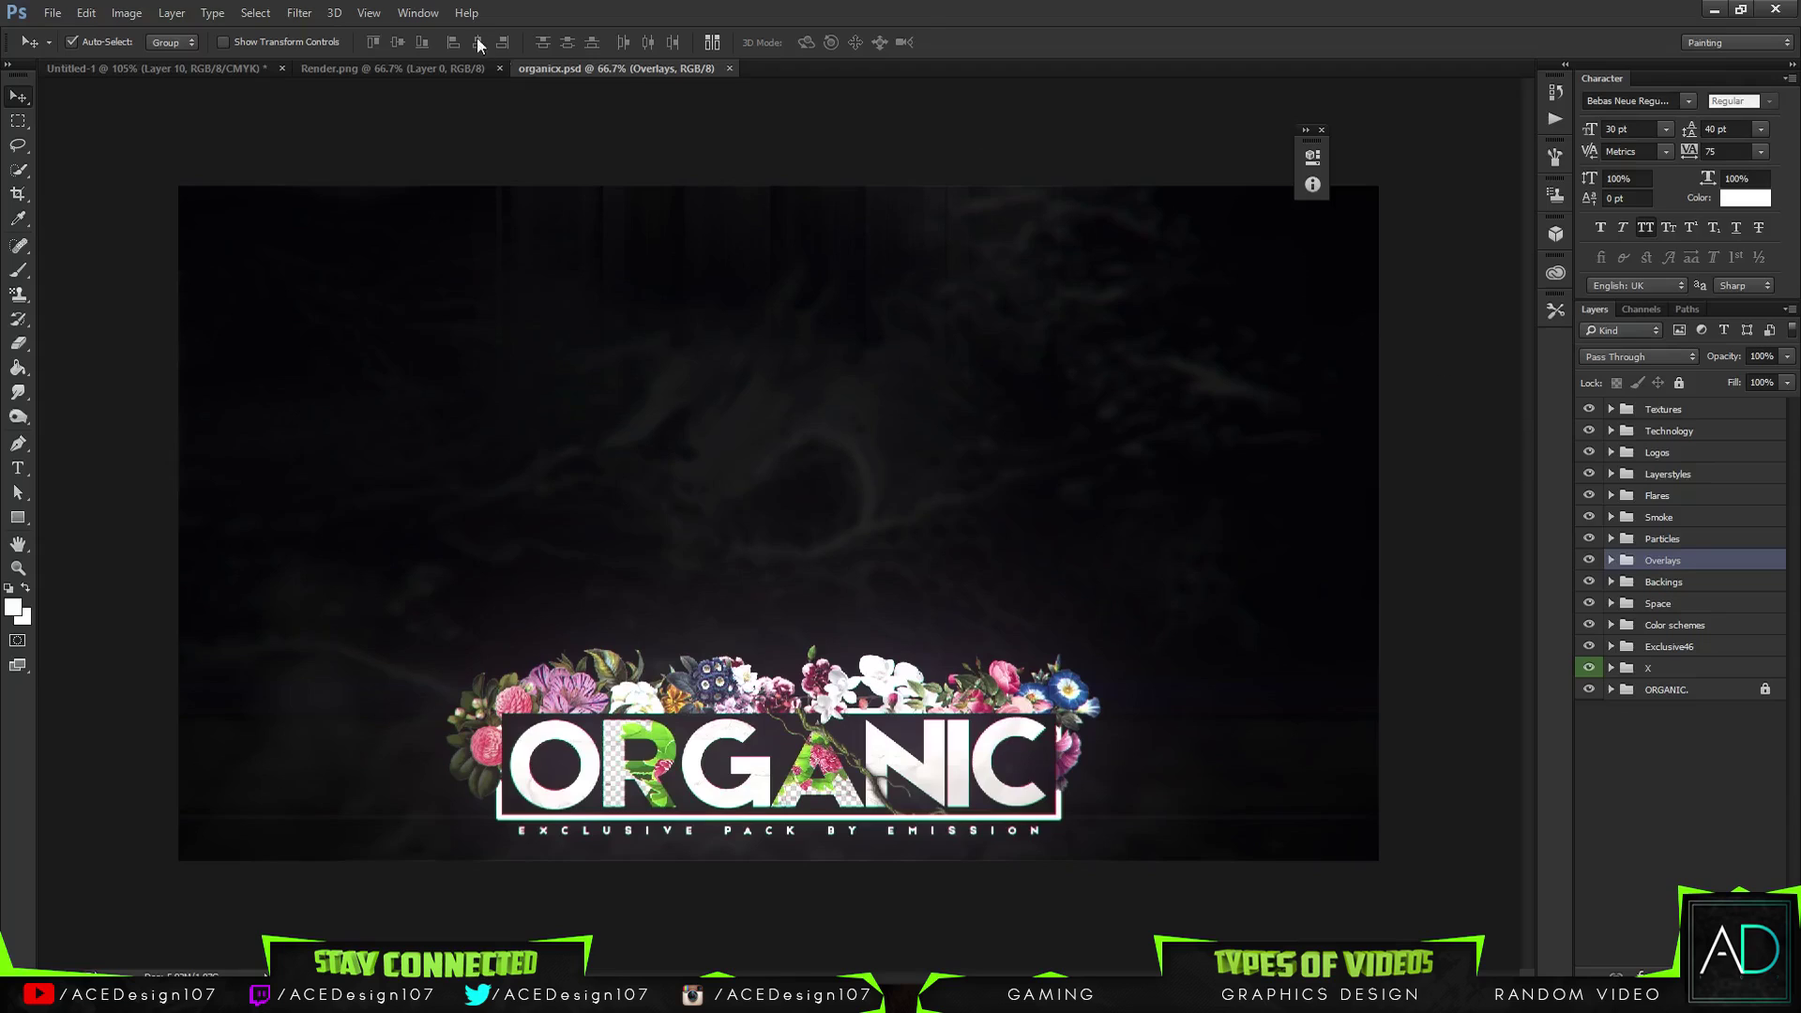
click(730, 68)
Open Styles Pack.psd from the GFX Packs folder without resolving its missing fonts
click(52, 12)
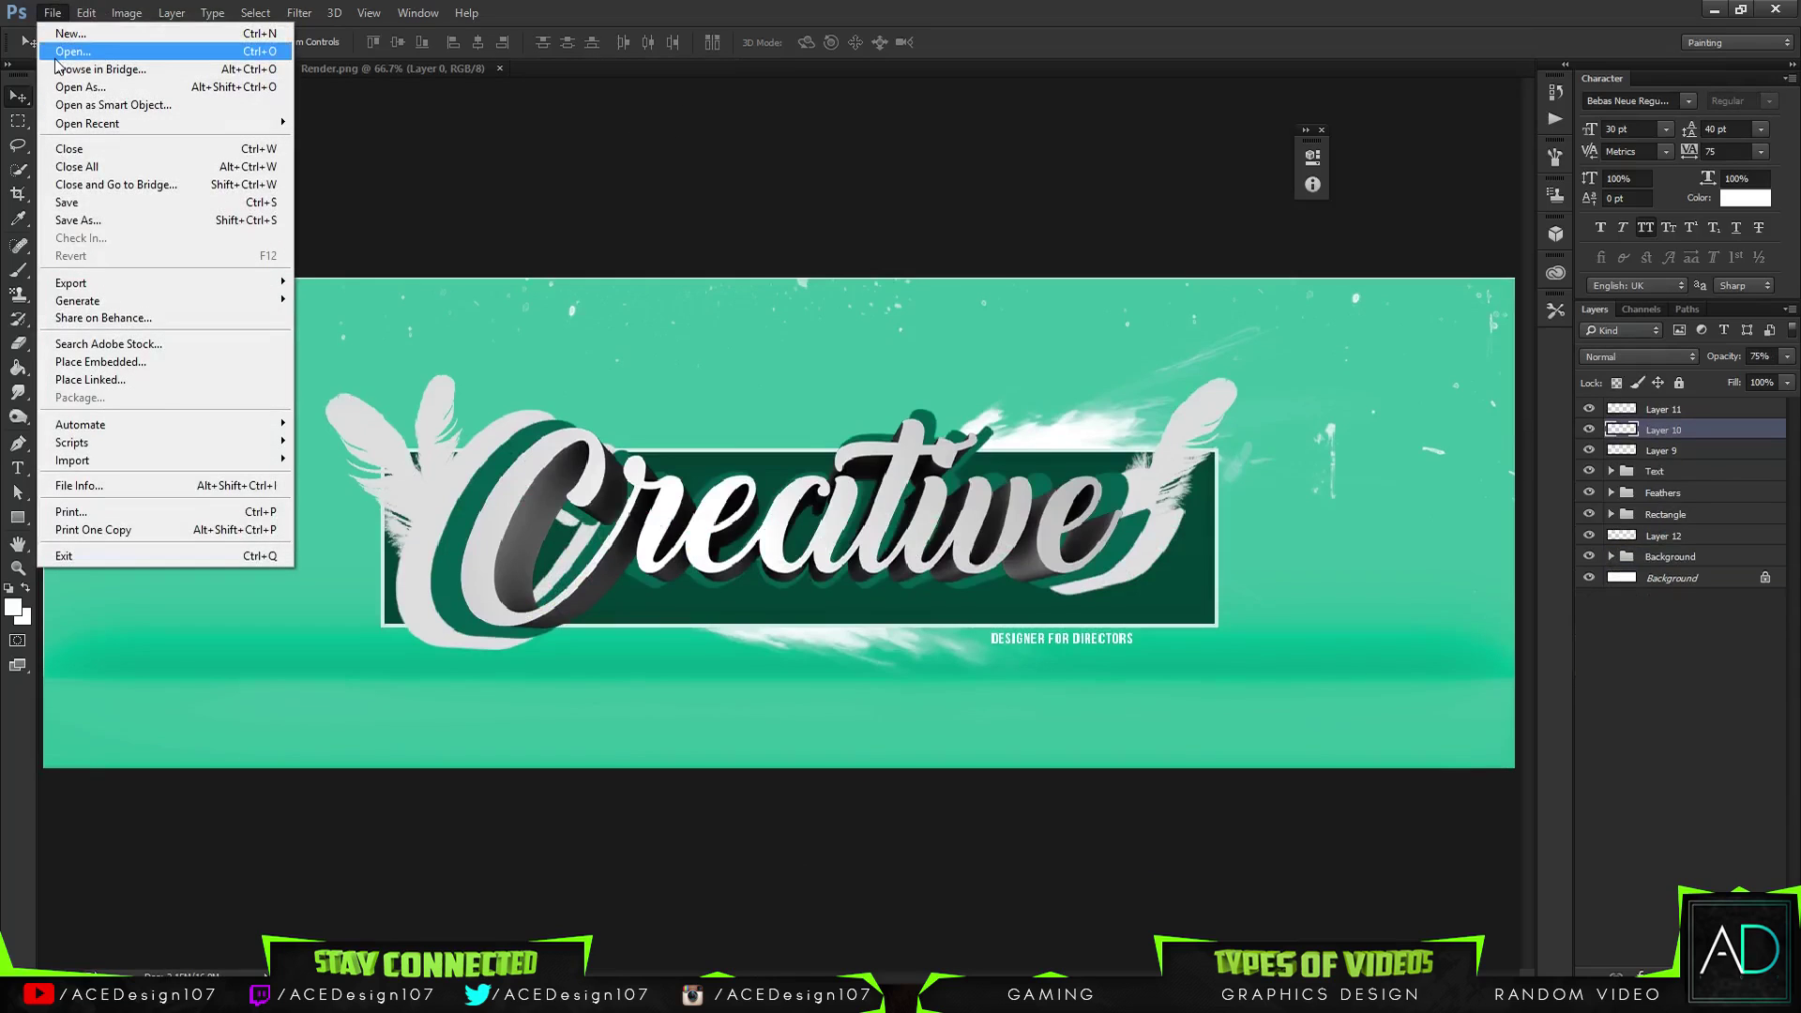
click(56, 45)
scroll(263, 507, down, 1)
double_click(253, 516)
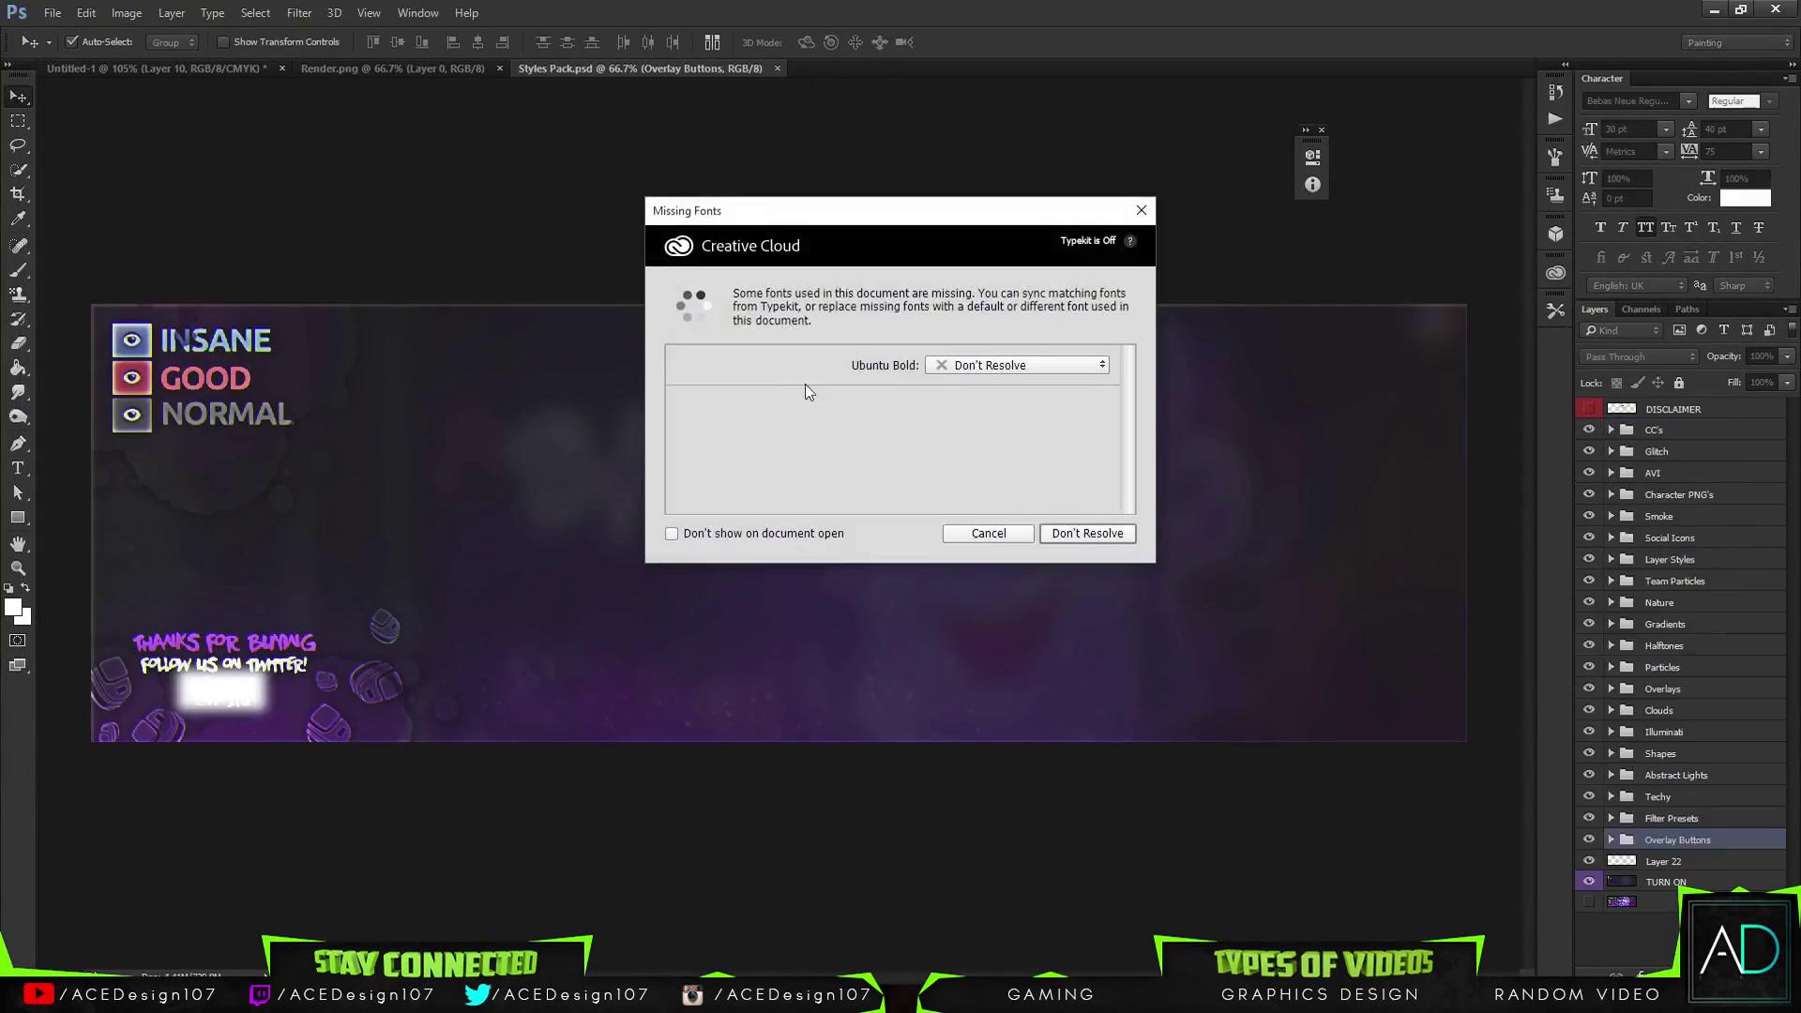
click(1081, 535)
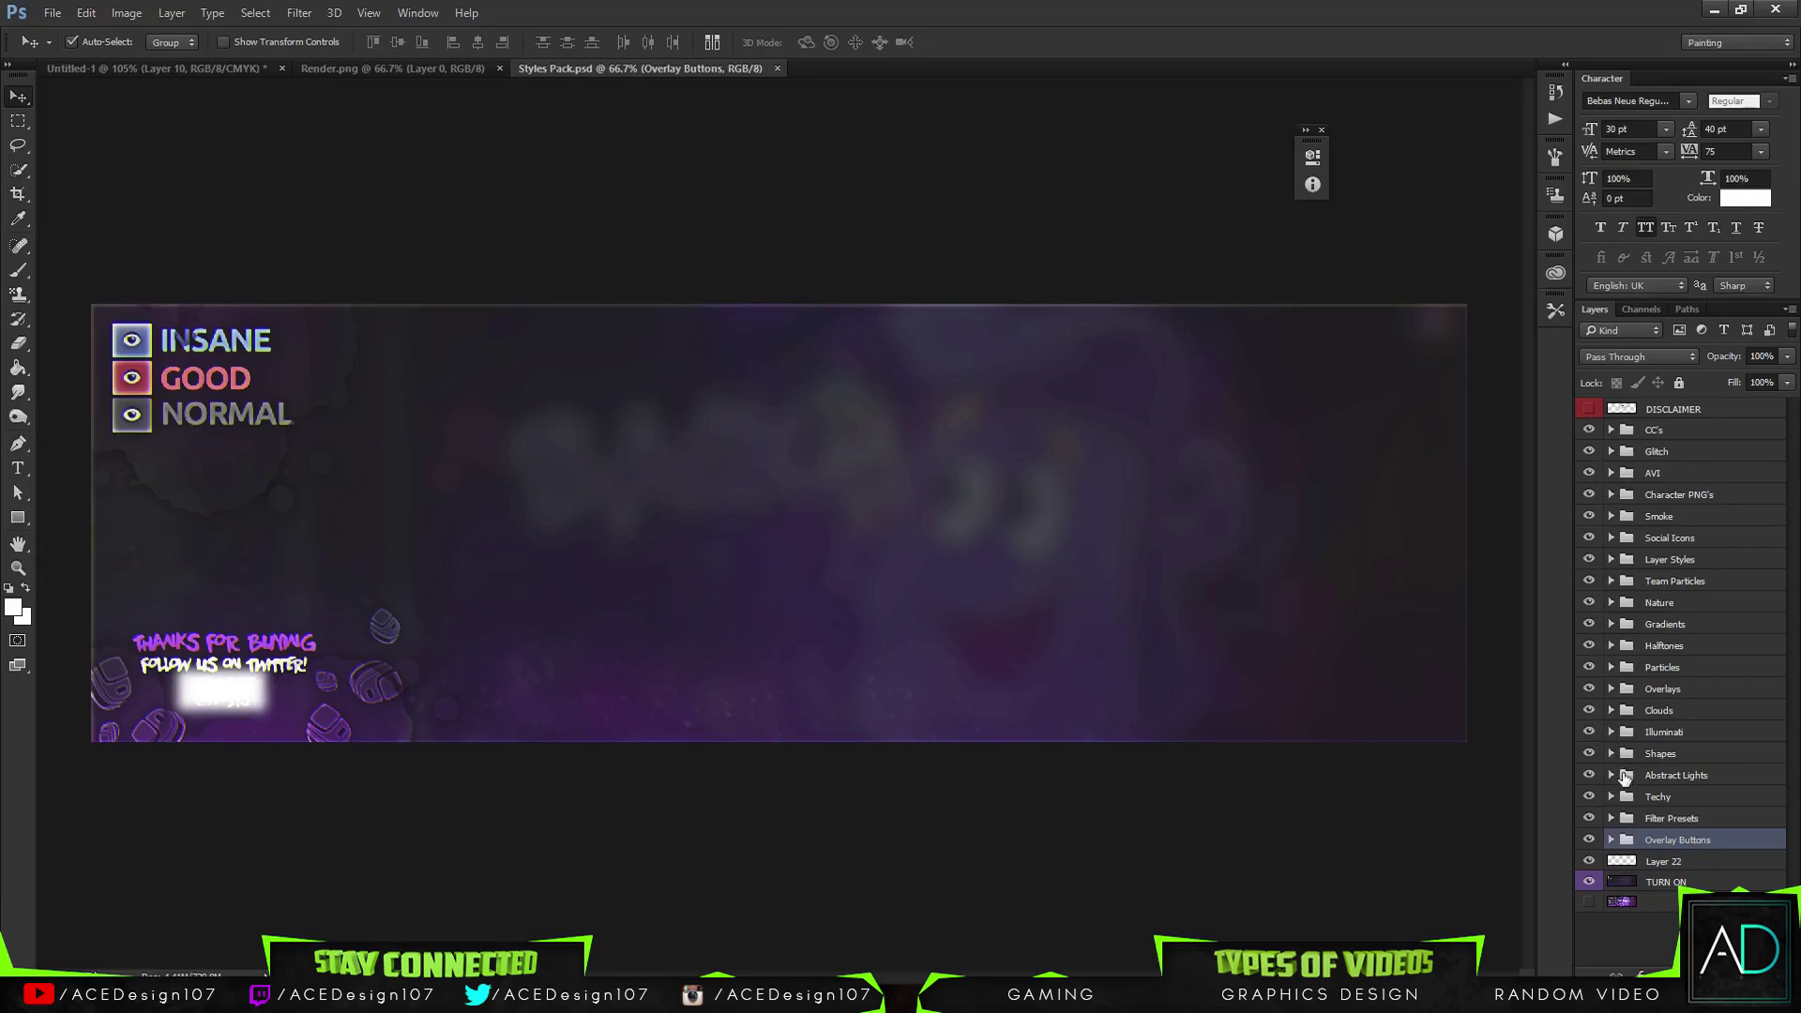
Preview the light effects in the Abstract Lights group by showing and hiding its layers one at a time, and collapse the group
click(1637, 775)
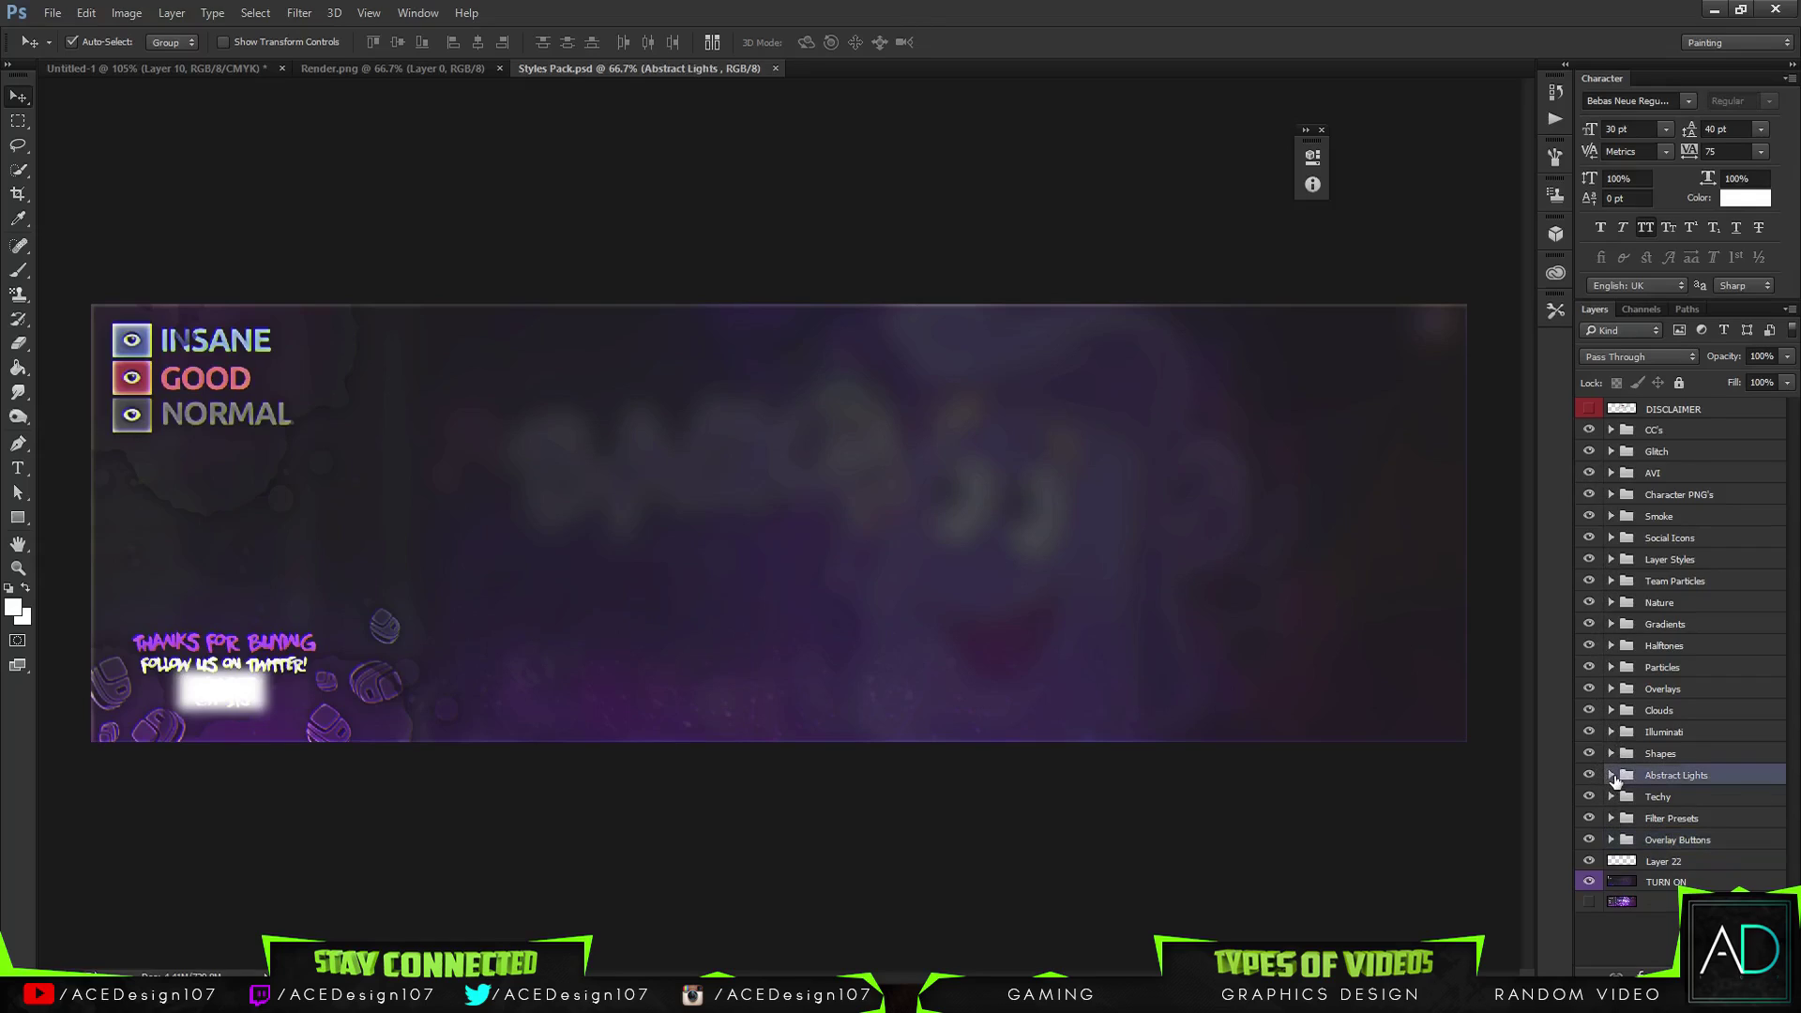
click(1611, 775)
scroll(1595, 750, down, 3)
click(1586, 693)
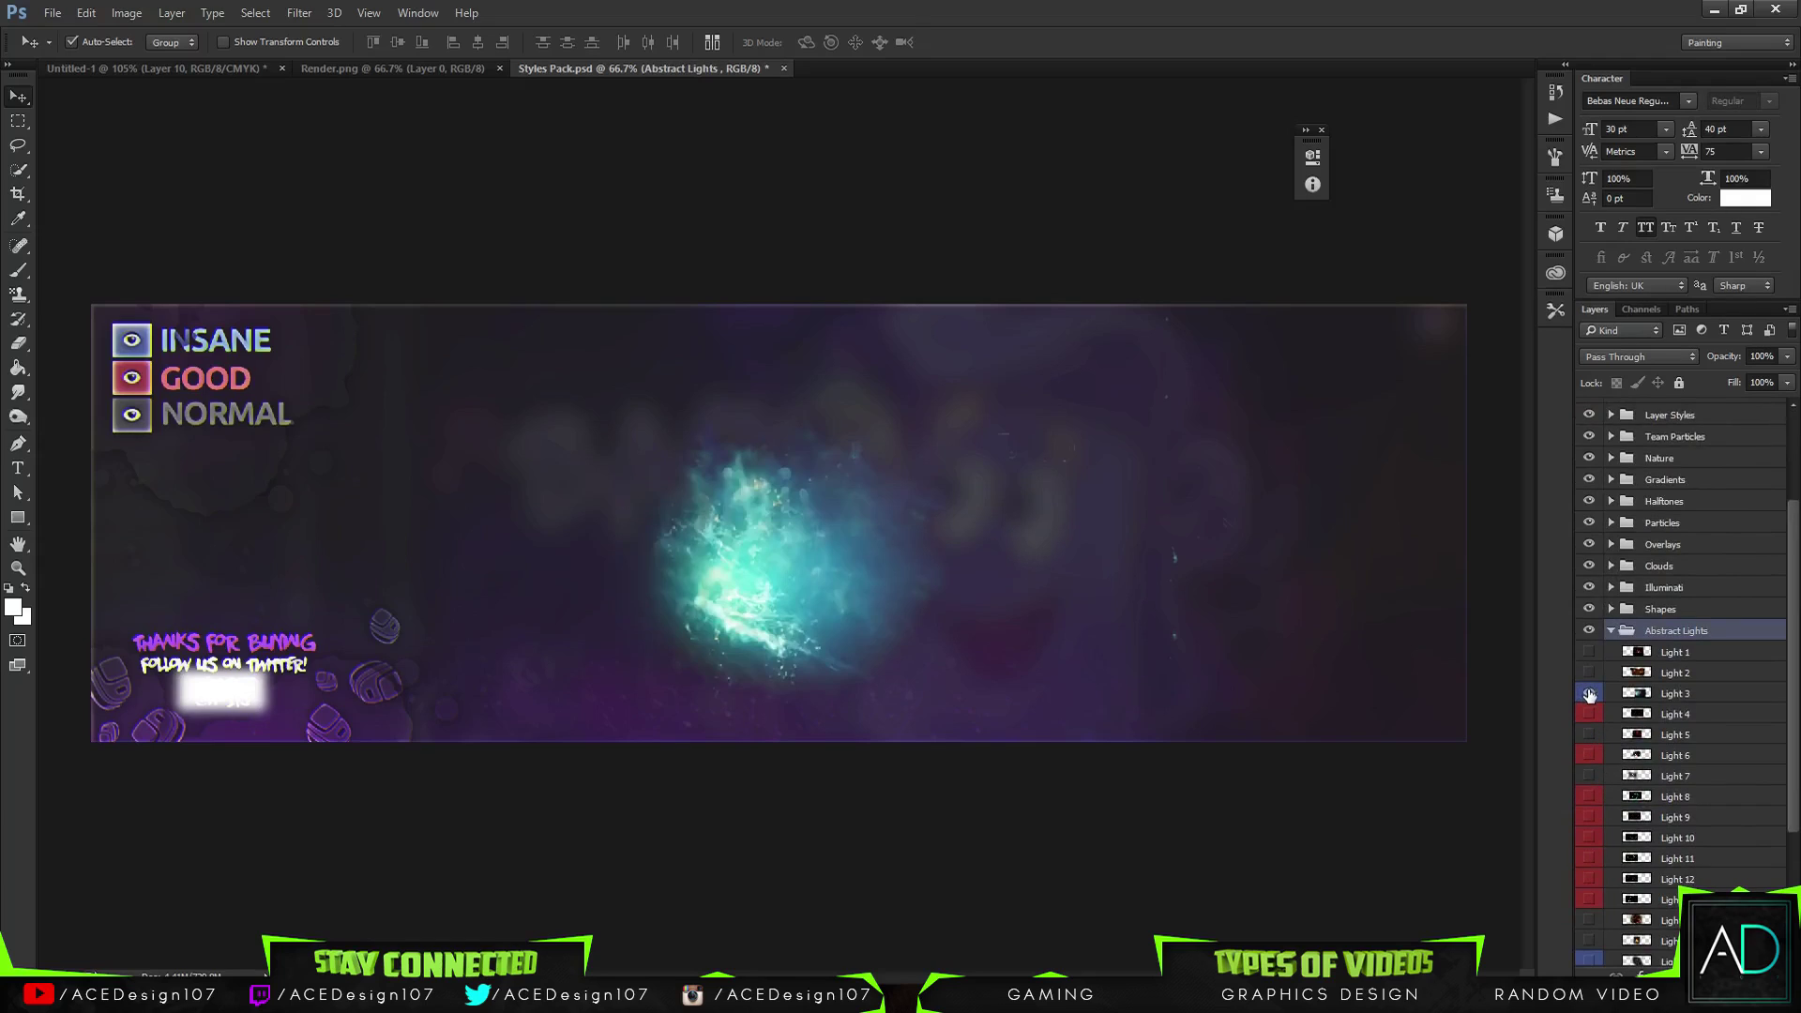
click(1585, 694)
scroll(1585, 693, down, 3)
click(1592, 818)
click(1593, 818)
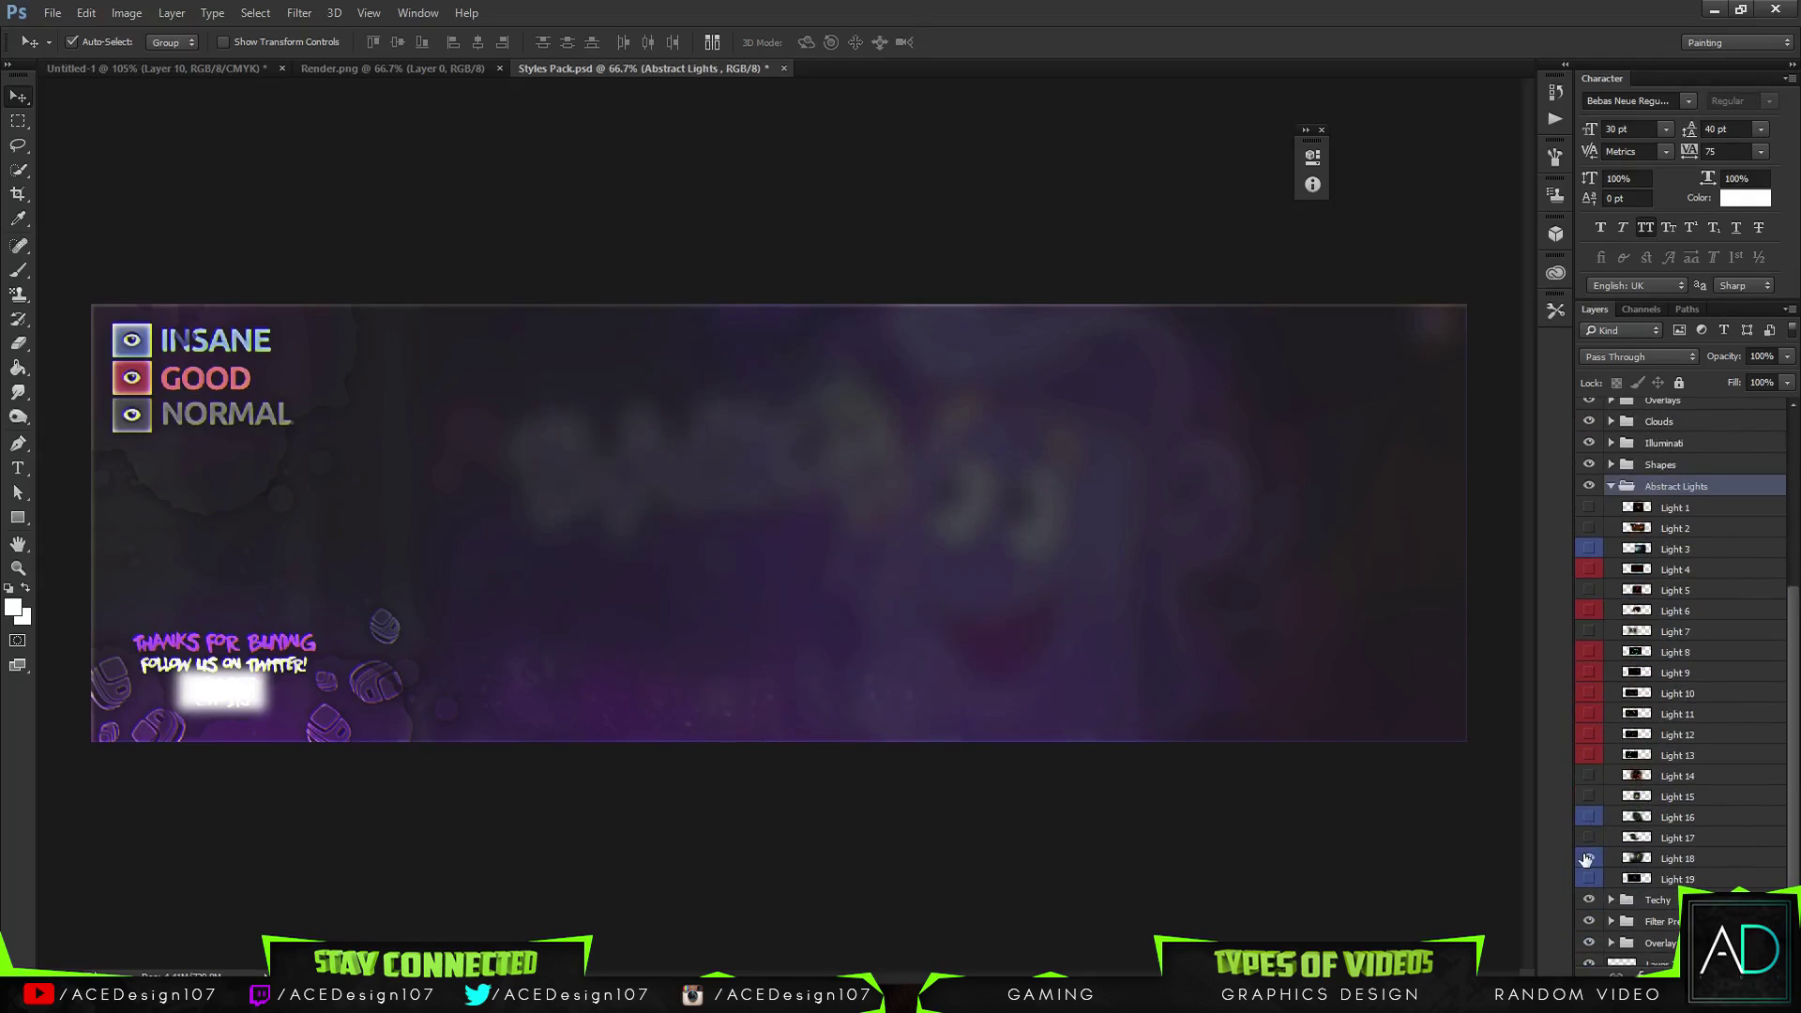
click(1588, 858)
click(1589, 859)
click(1588, 877)
click(1588, 879)
click(1588, 776)
click(1588, 776)
click(1588, 796)
click(1588, 797)
click(1588, 817)
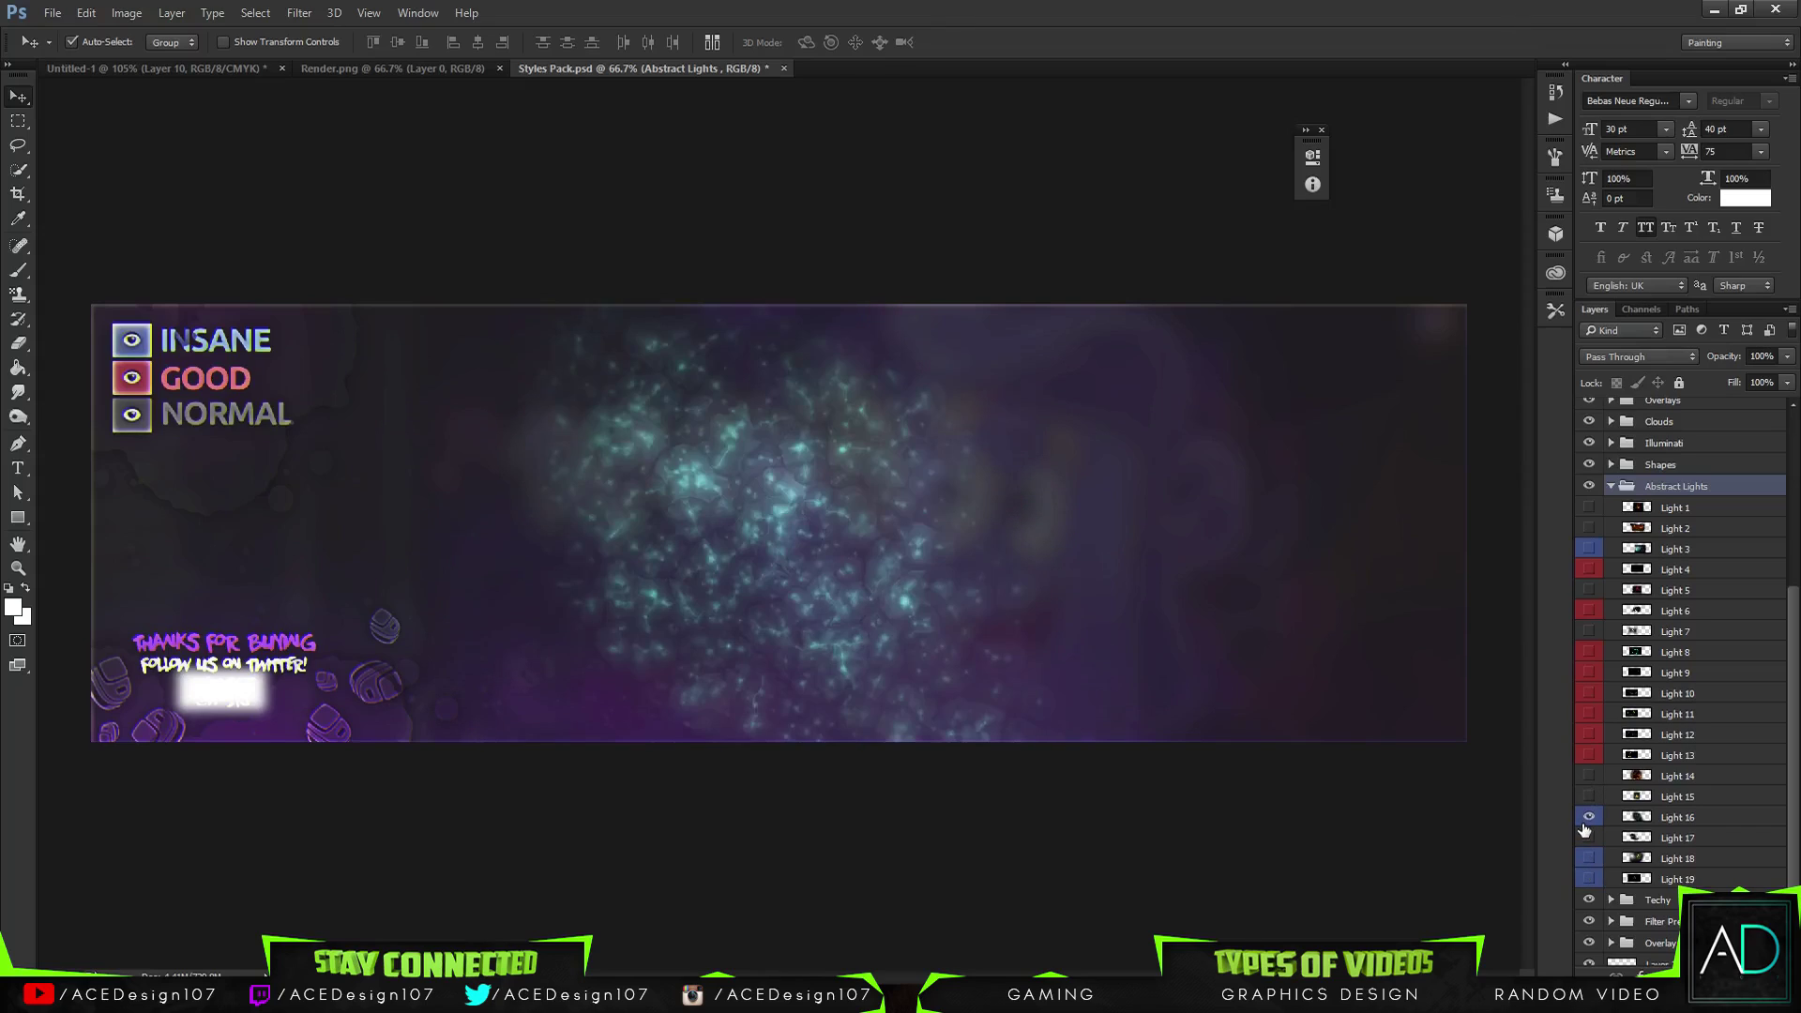
click(1588, 817)
click(1589, 838)
click(1588, 838)
click(1588, 694)
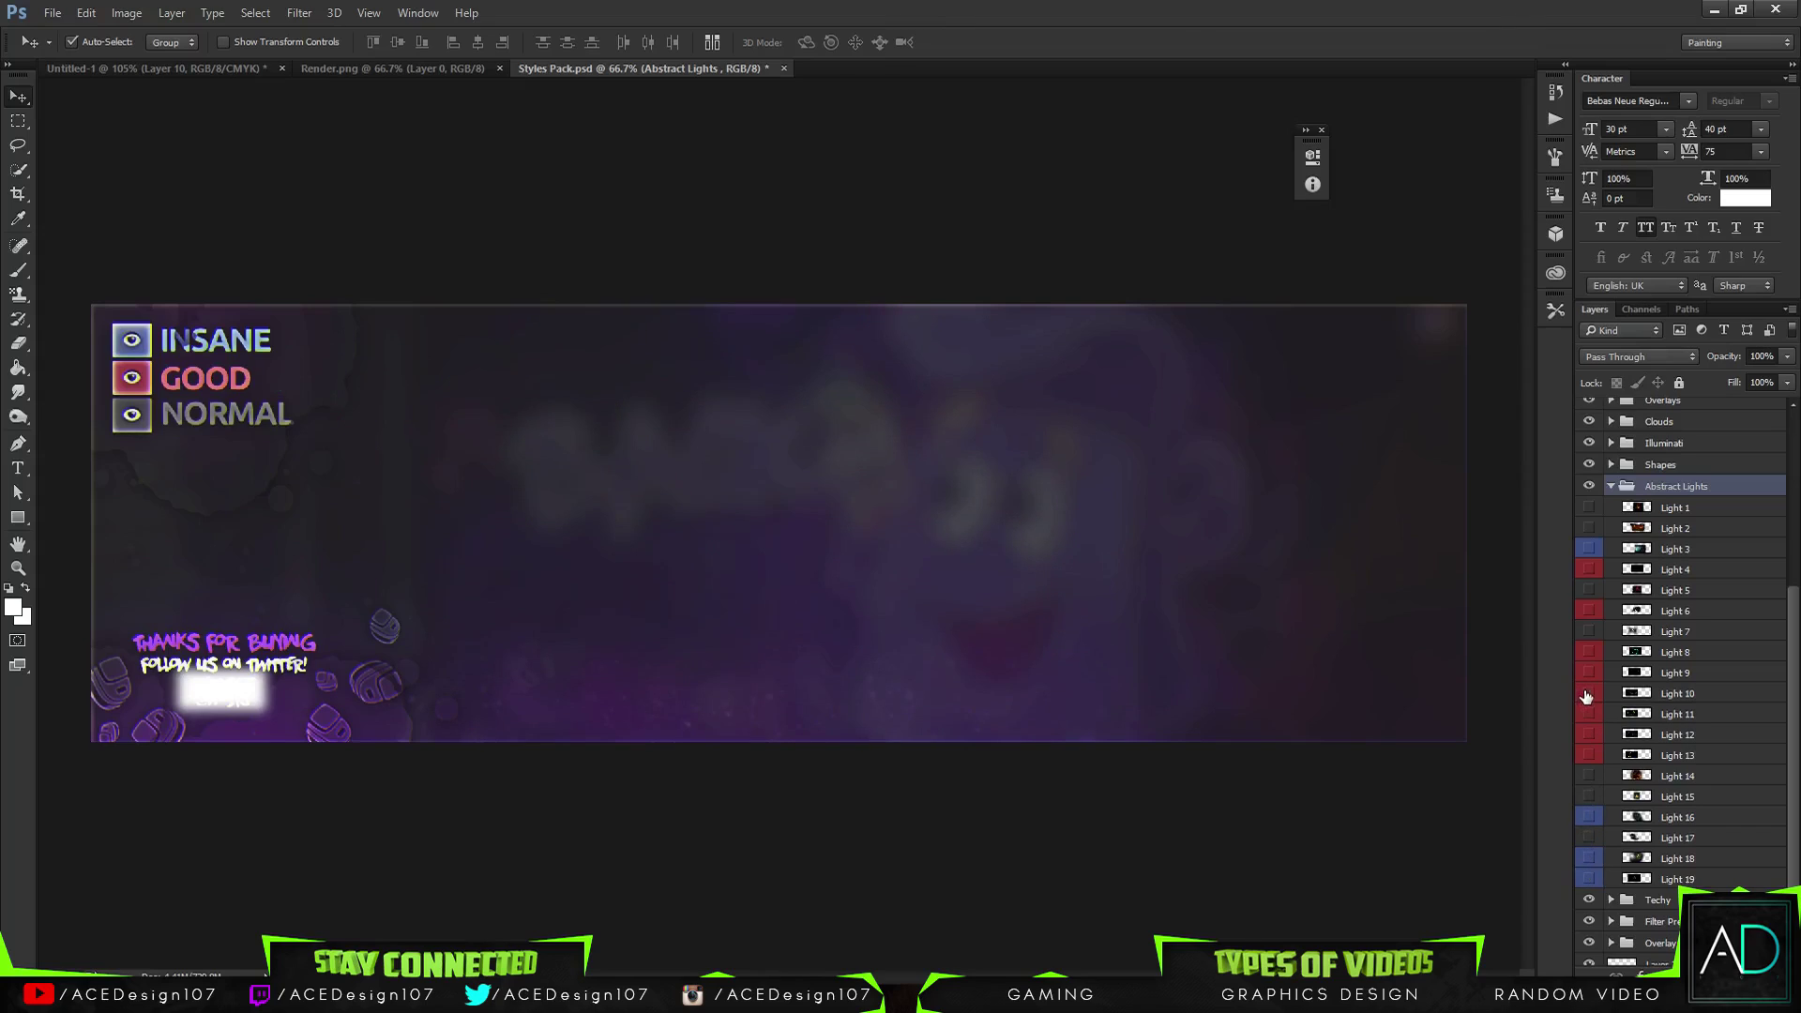
click(1588, 714)
click(1588, 714)
click(1588, 611)
click(1589, 611)
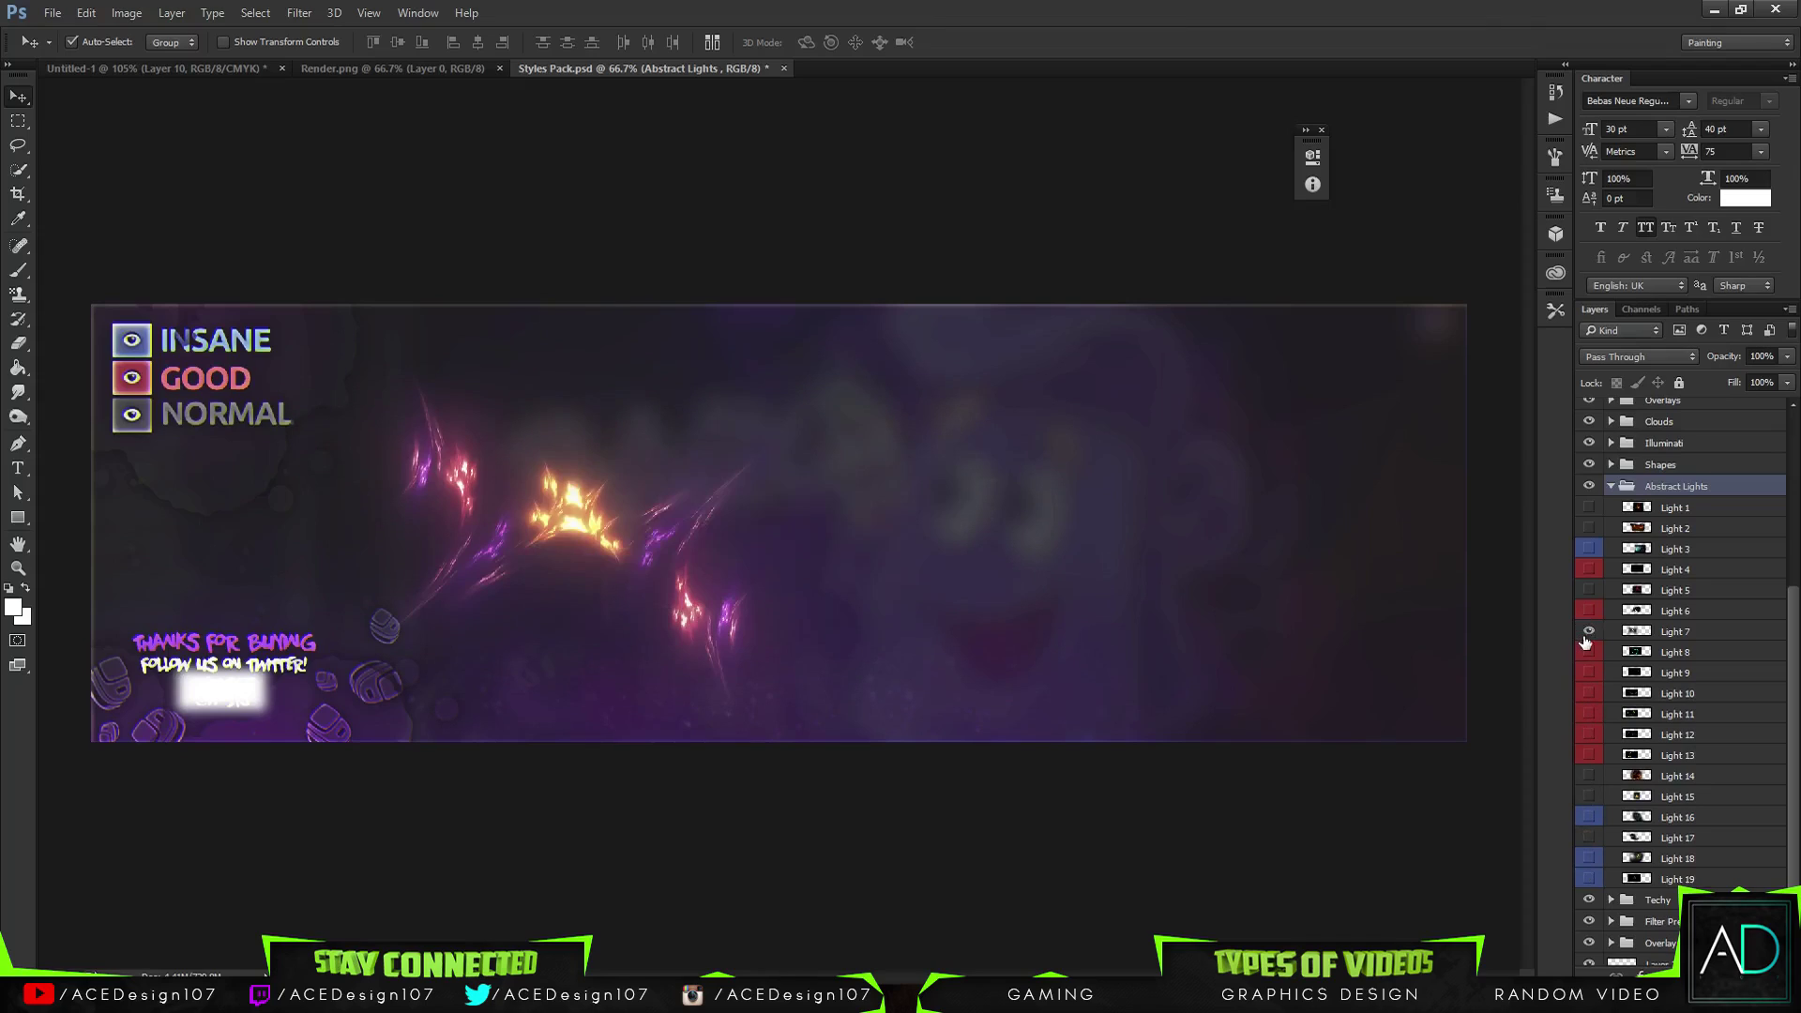
click(1587, 631)
click(1588, 631)
click(1588, 632)
click(1589, 590)
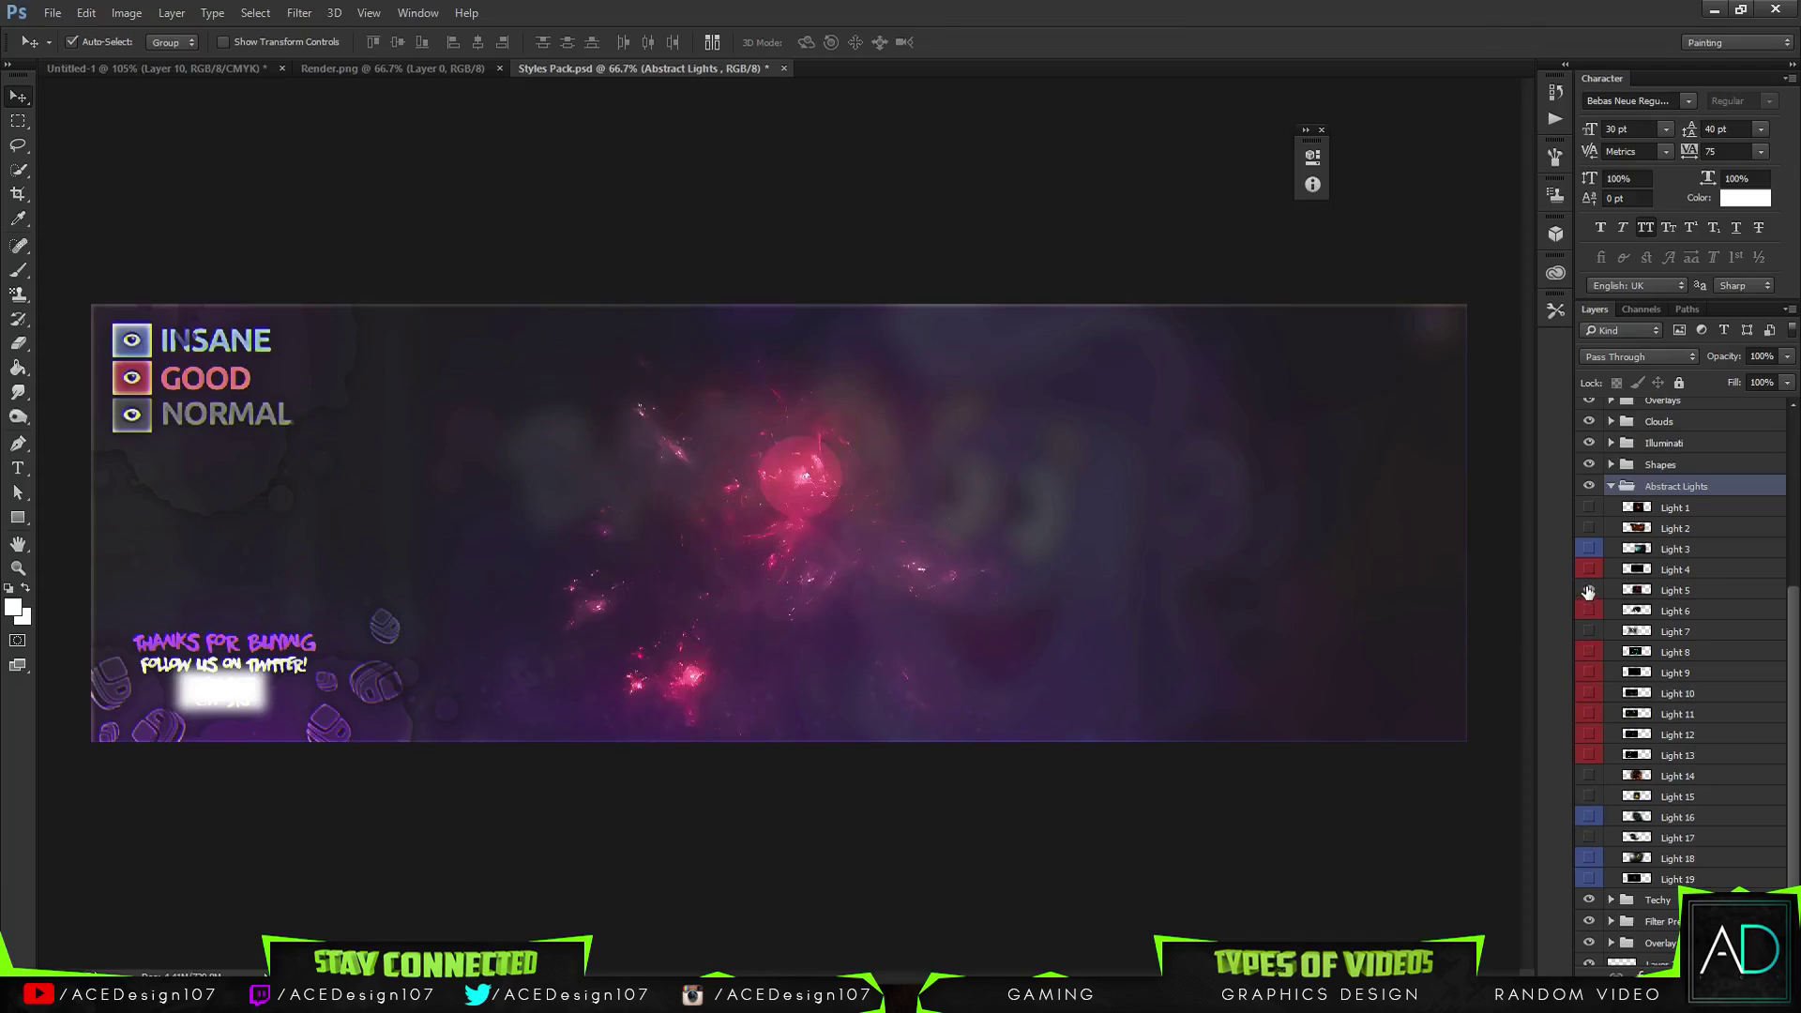
click(1589, 590)
click(1588, 569)
click(1590, 548)
click(1589, 549)
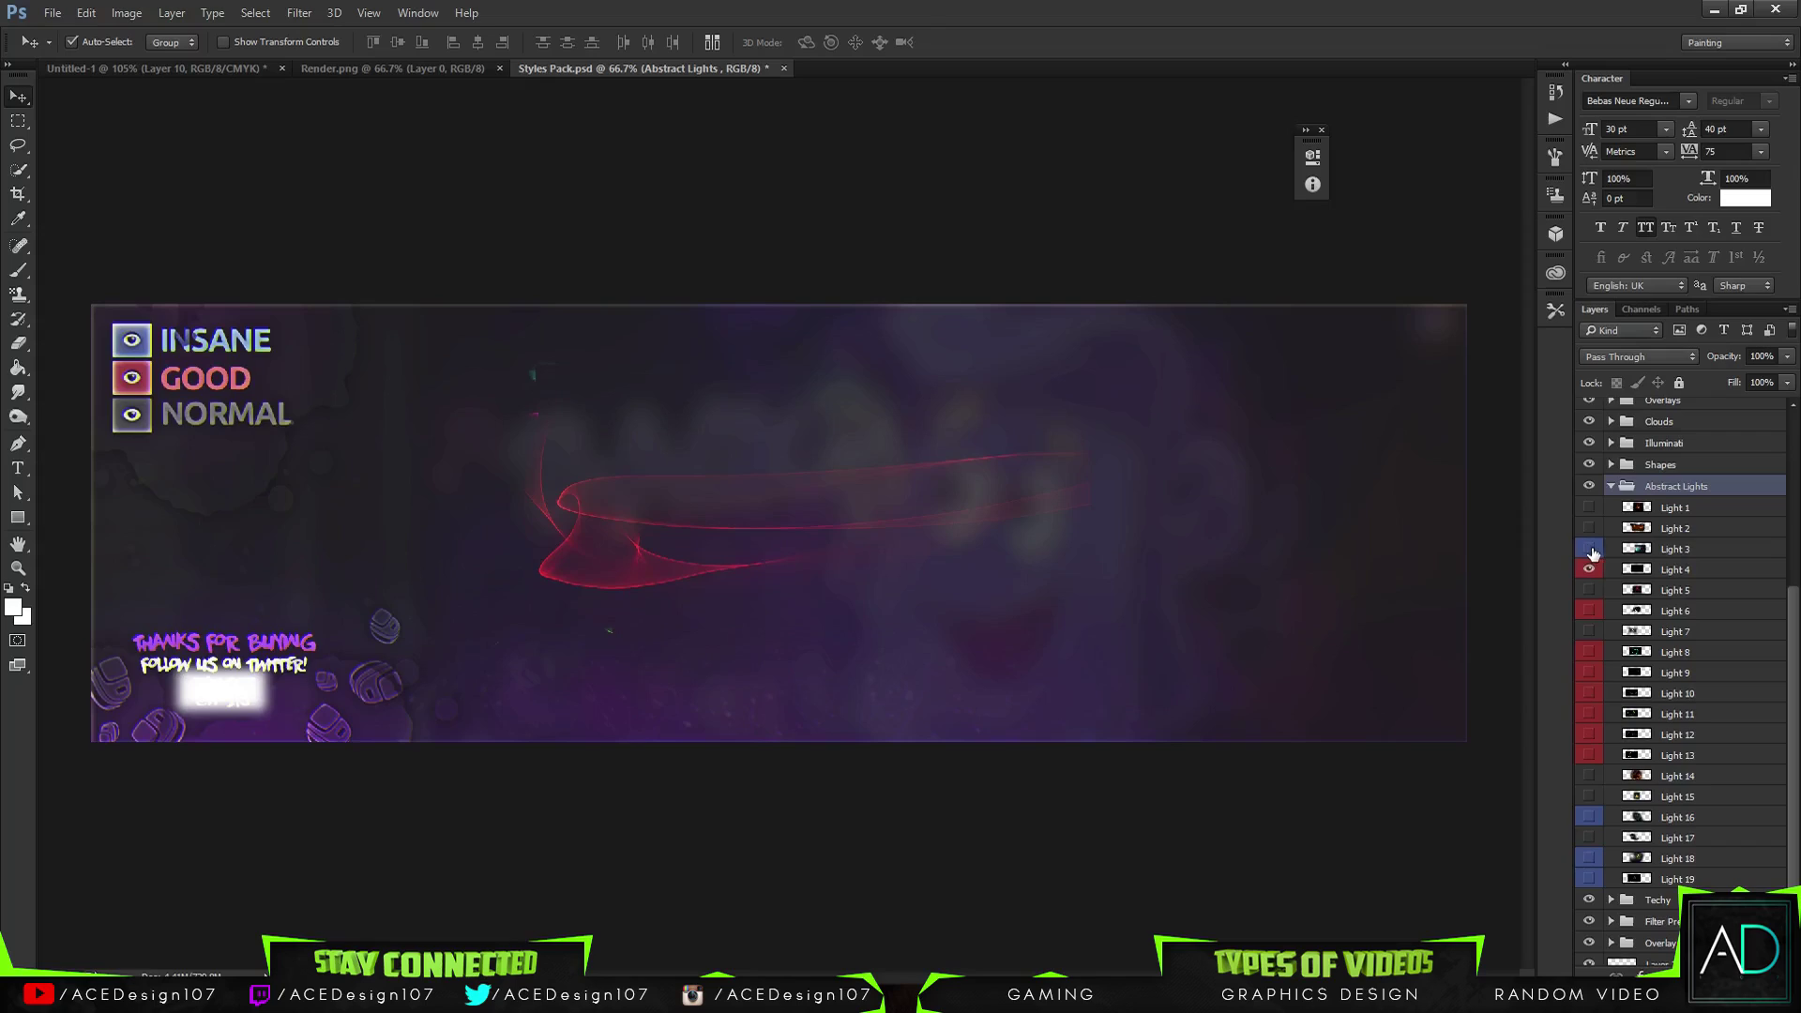
click(1590, 569)
click(1589, 549)
click(1589, 549)
click(1590, 570)
click(1589, 569)
click(1588, 529)
click(1589, 528)
click(1588, 508)
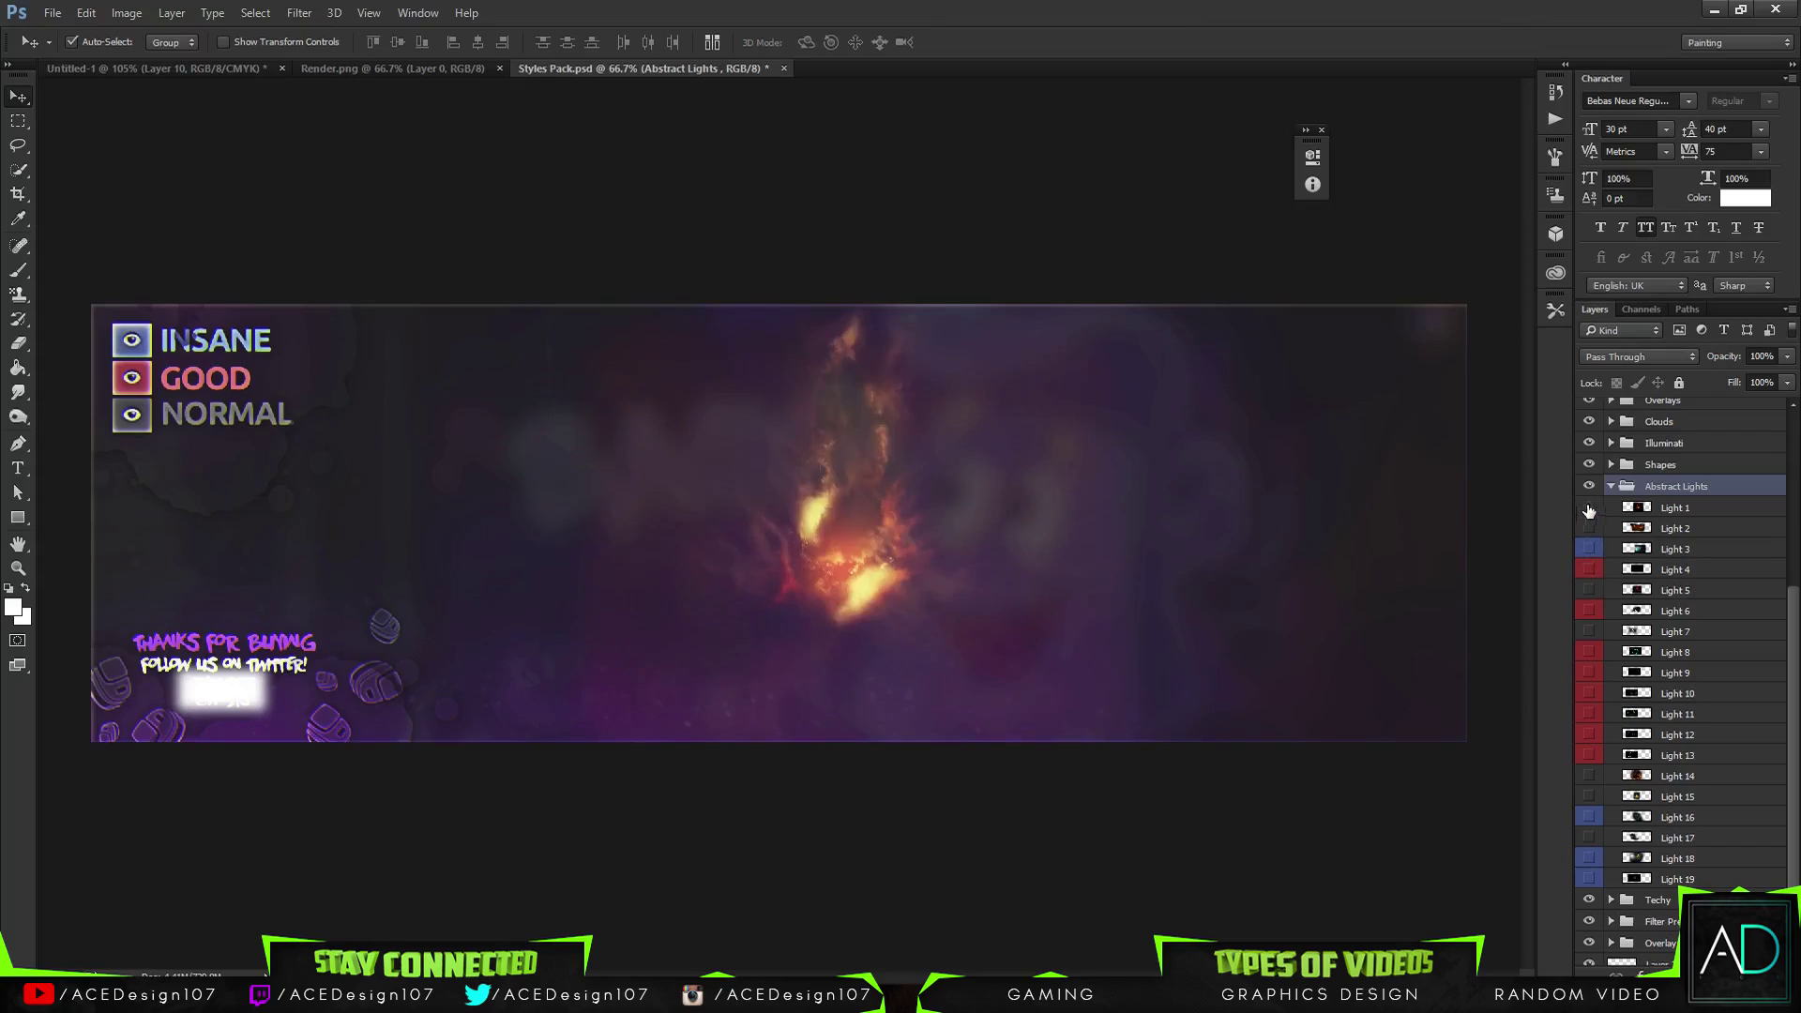
click(1589, 508)
click(1610, 486)
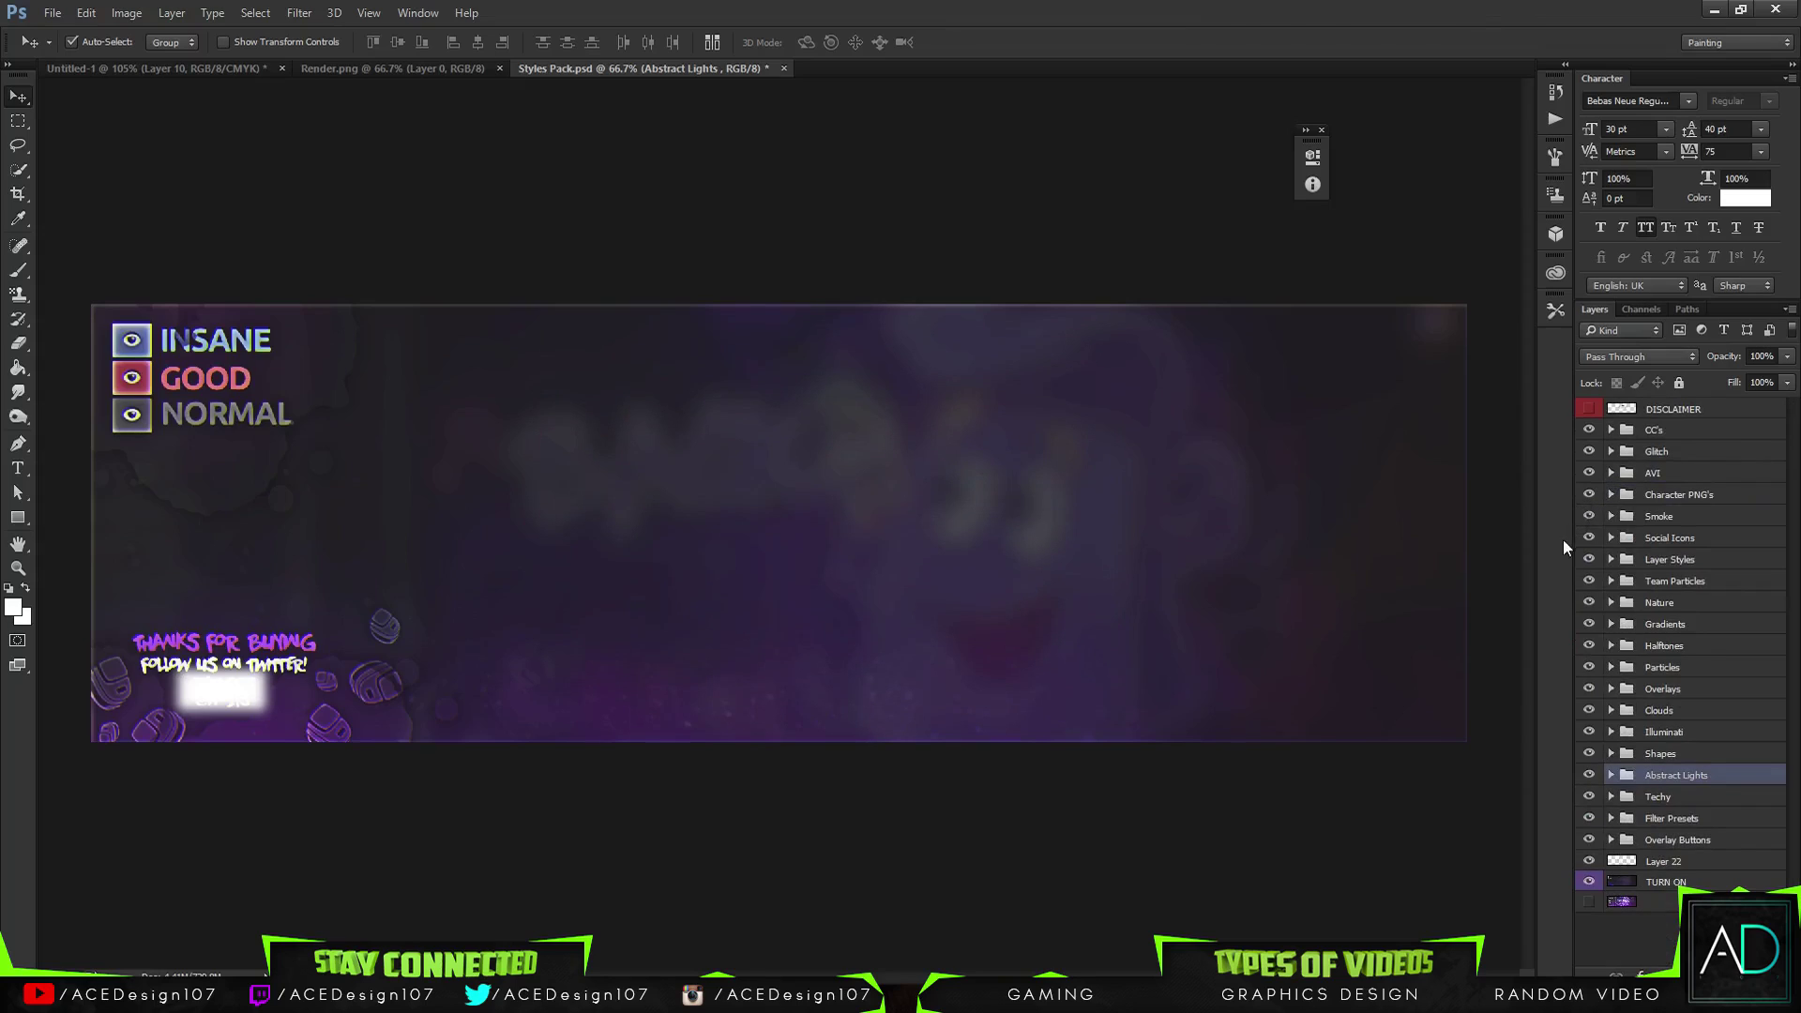
Expand the Particles group, preview particles 1, and make the particles 2 layer visible and selected
click(1611, 667)
click(1589, 689)
click(1588, 689)
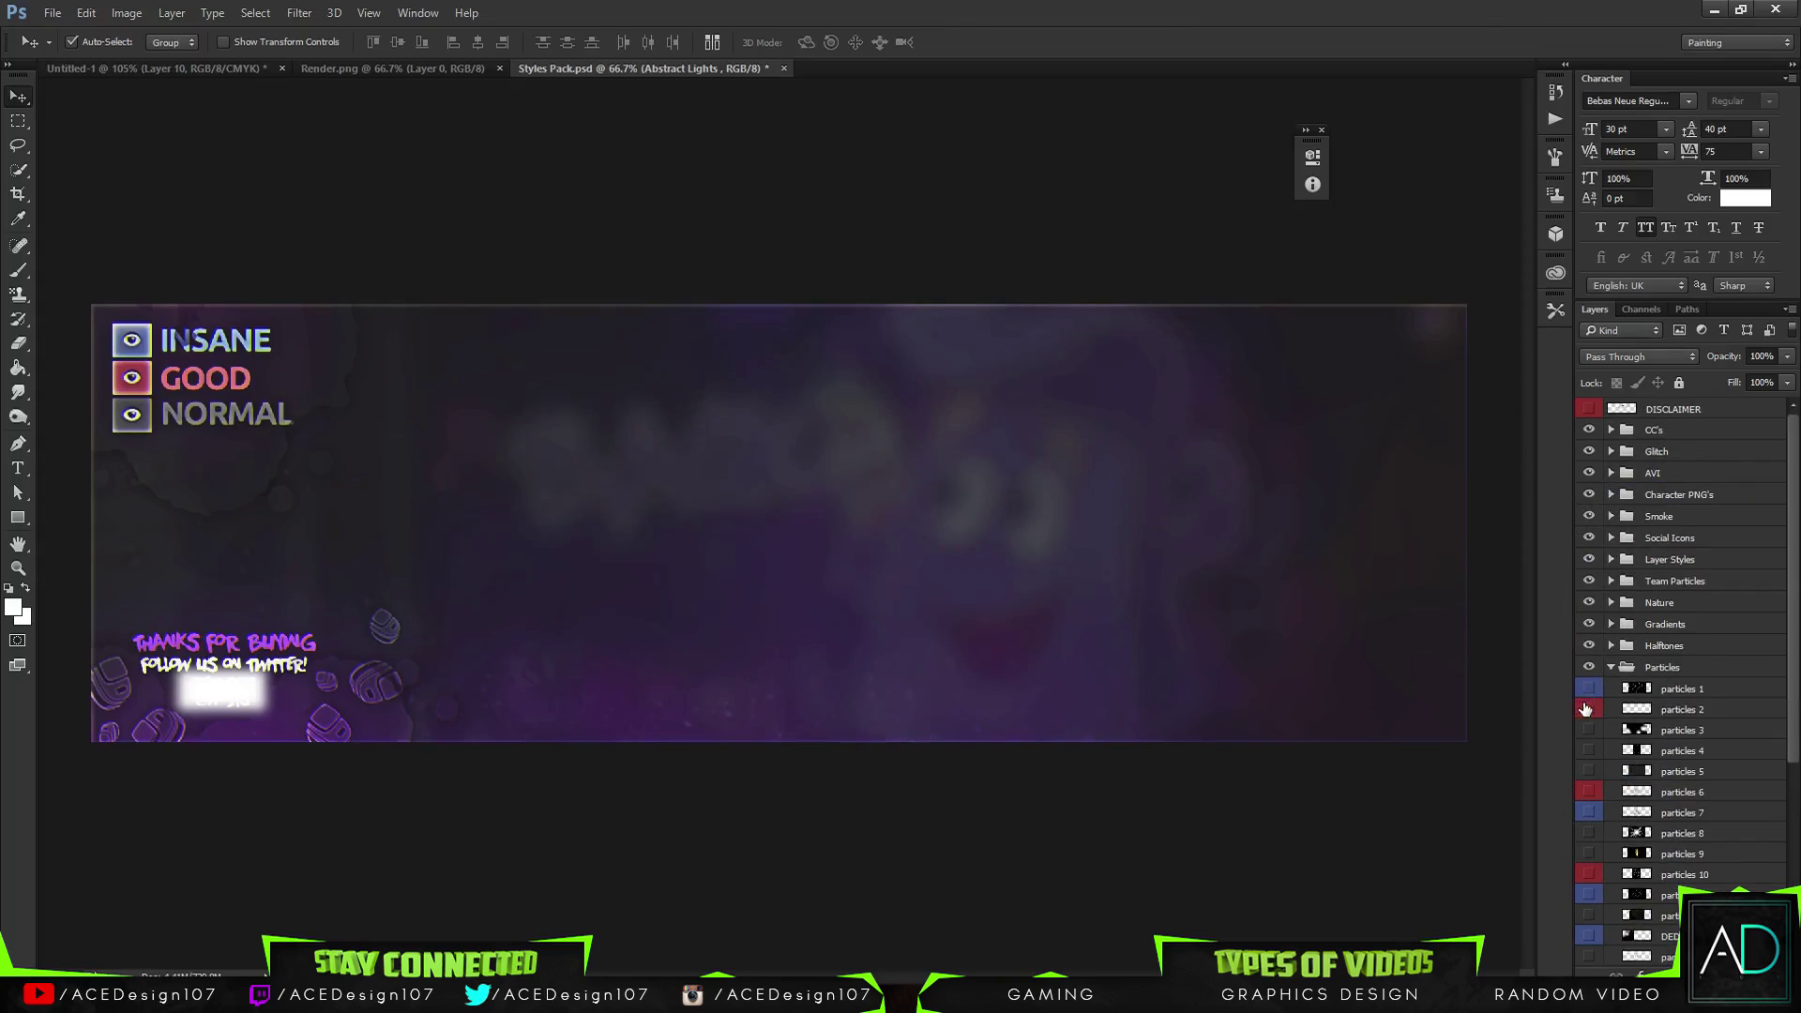
click(1588, 709)
click(1638, 711)
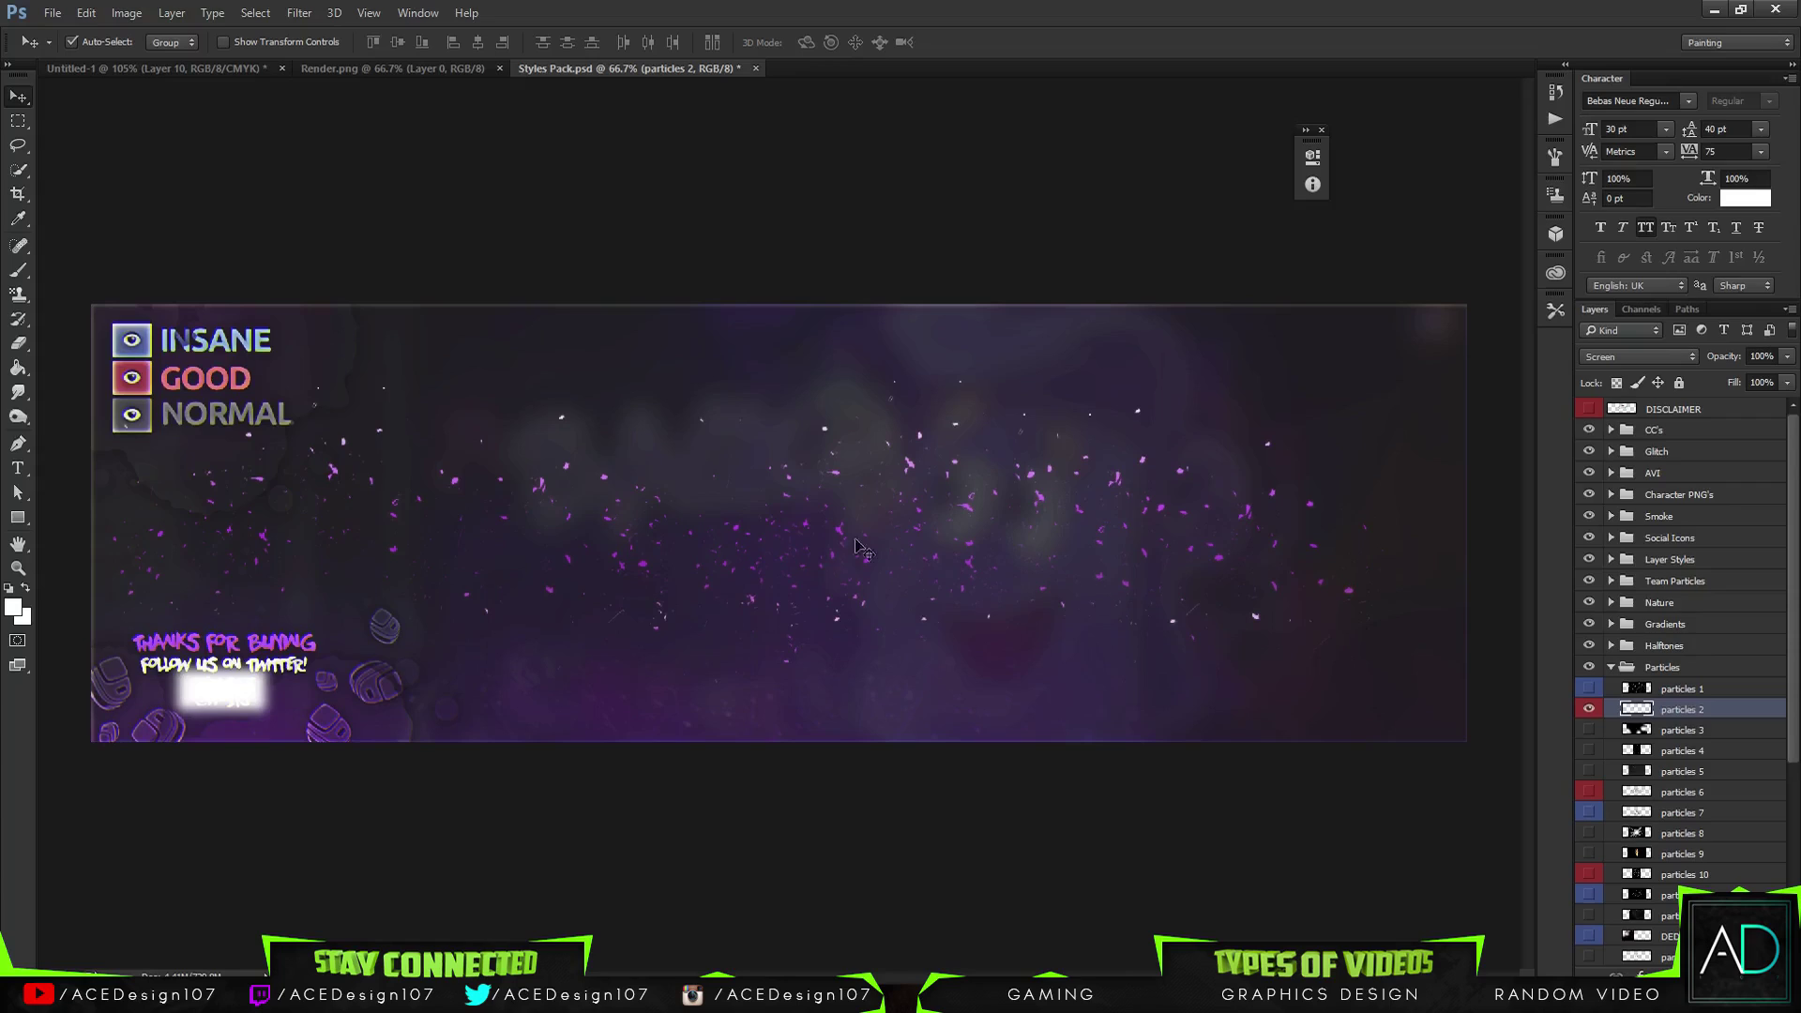
Copy the Particles group into the Untitled-1 banner and move the particles 2 layer out of the group, directly above it
mouse_move(614, 525)
mouse_down()
mouse_move(187, 85)
mouse_move(282, 282)
mouse_move(615, 526)
mouse_up()
click(1653, 416)
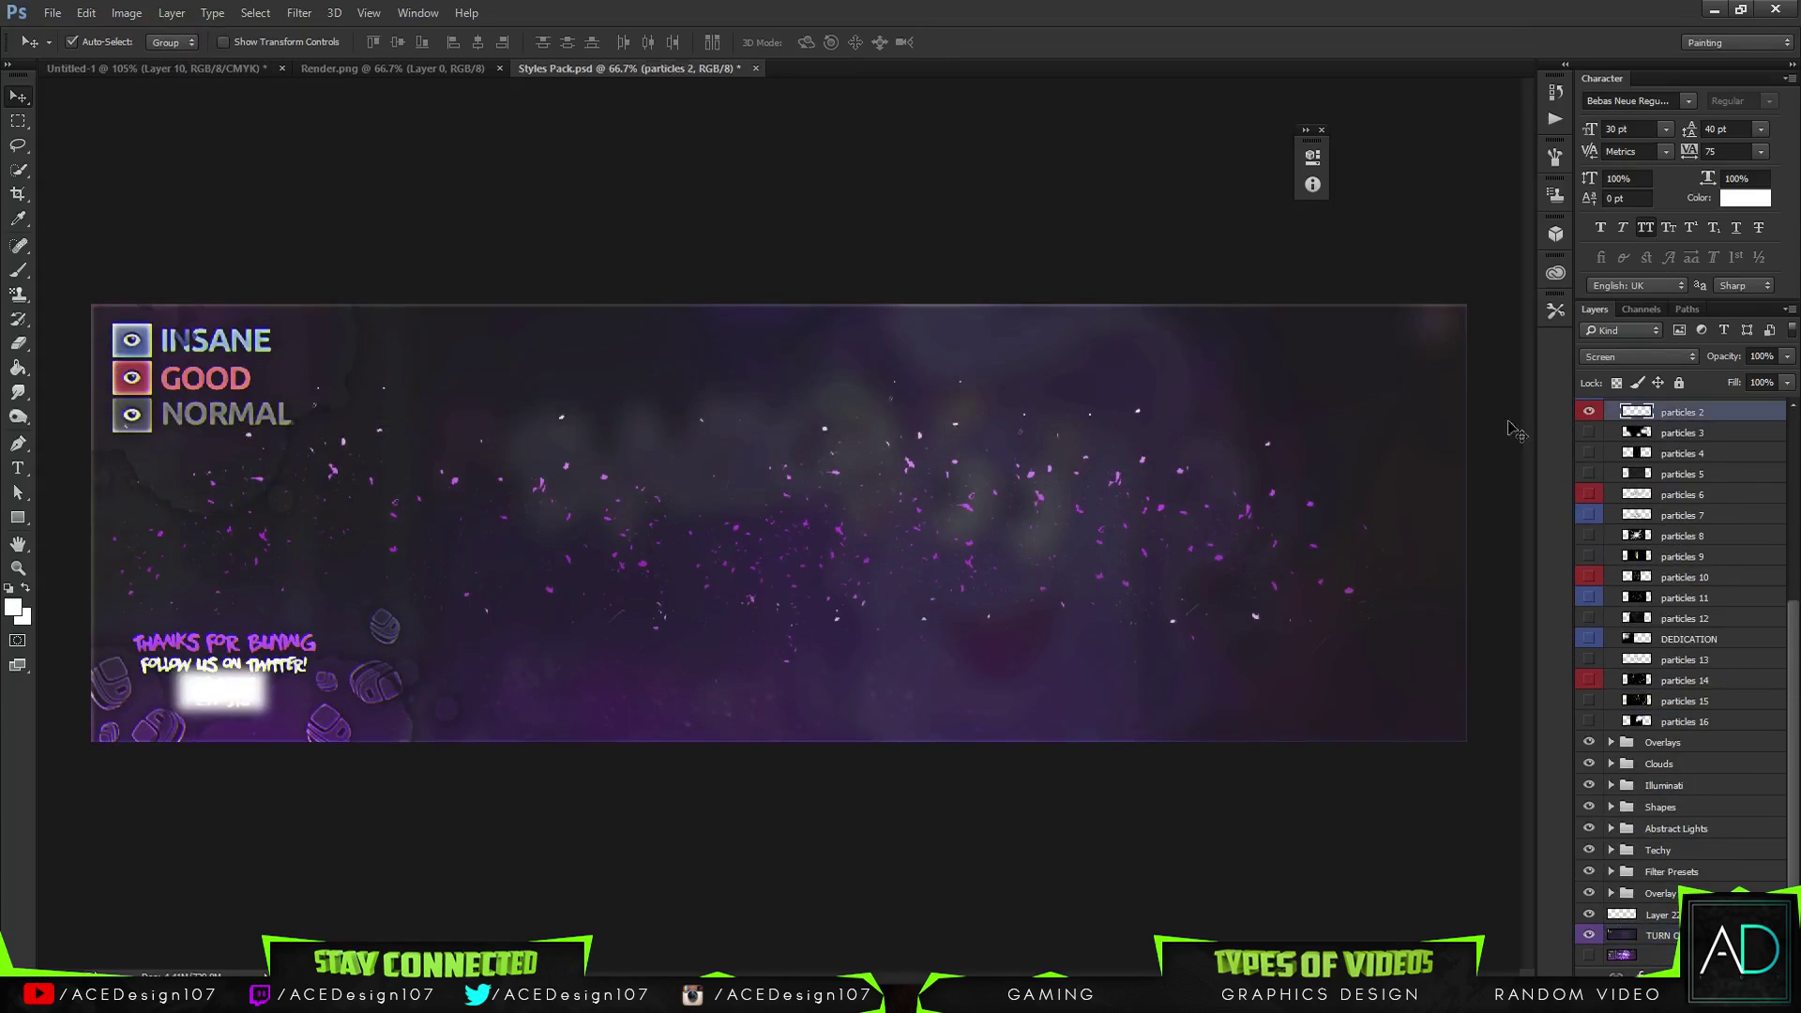
drag(1173, 518, 673, 535)
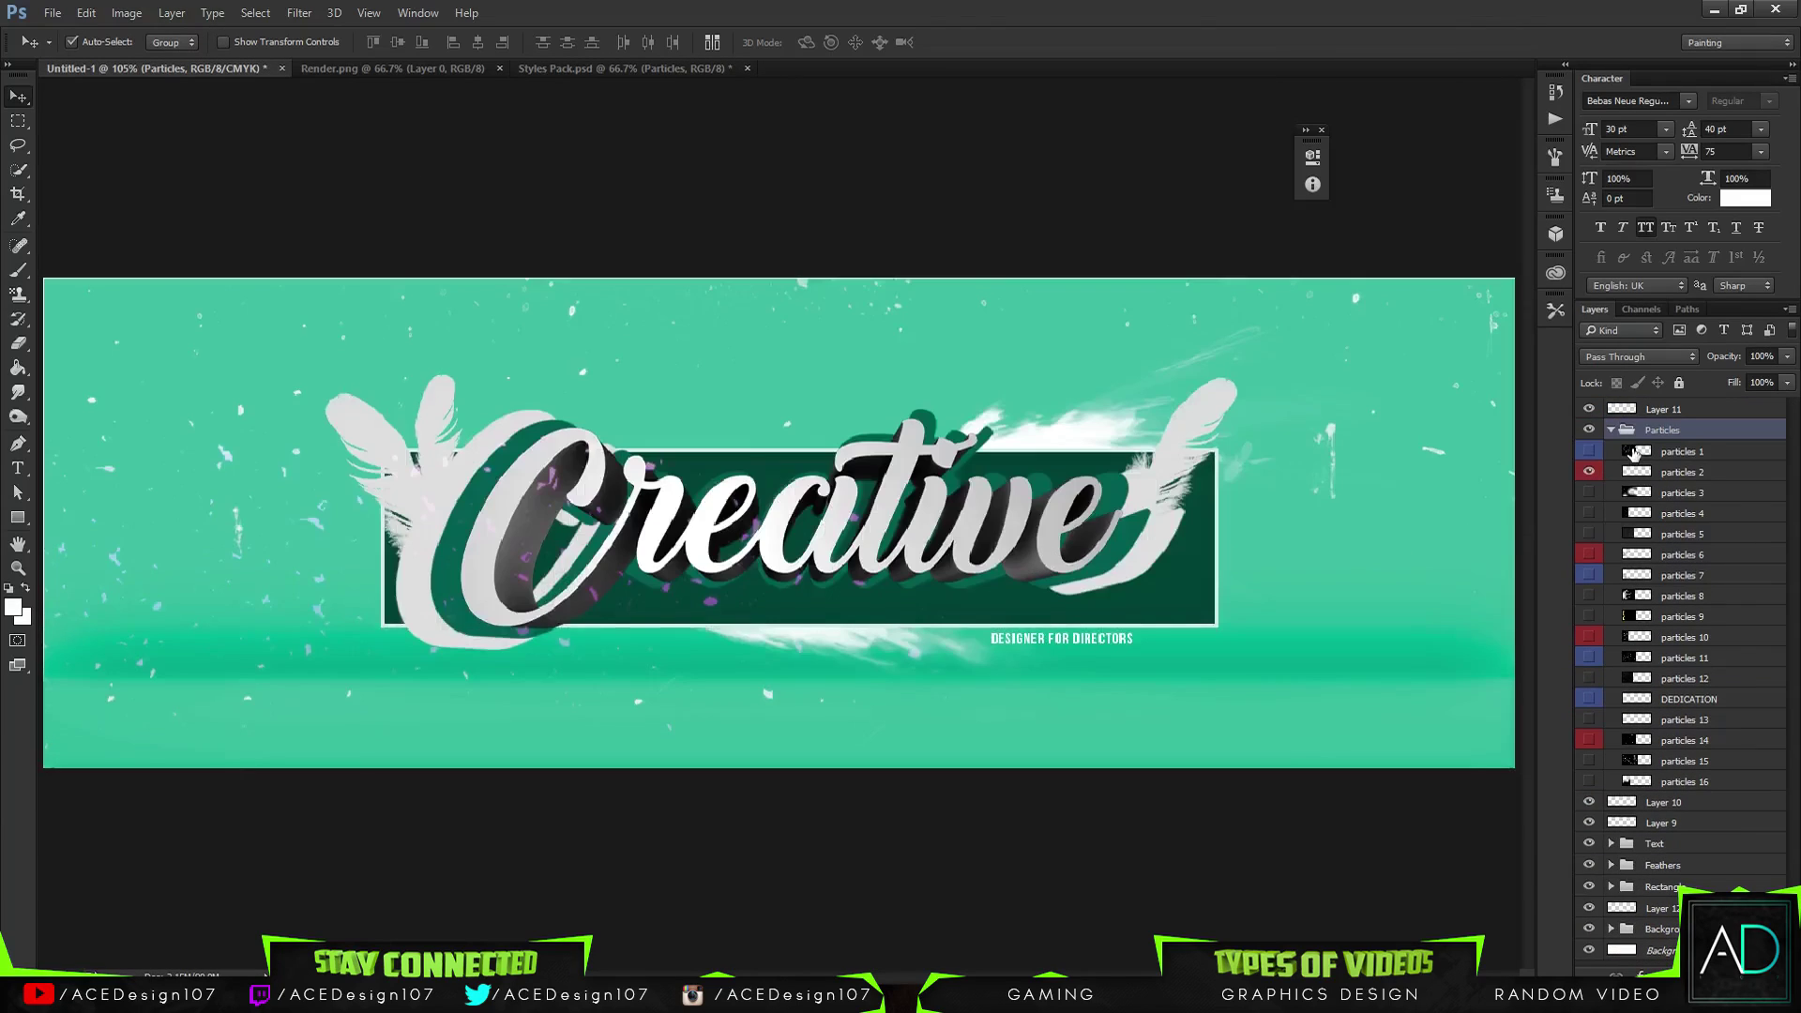
drag(1675, 472, 1656, 420)
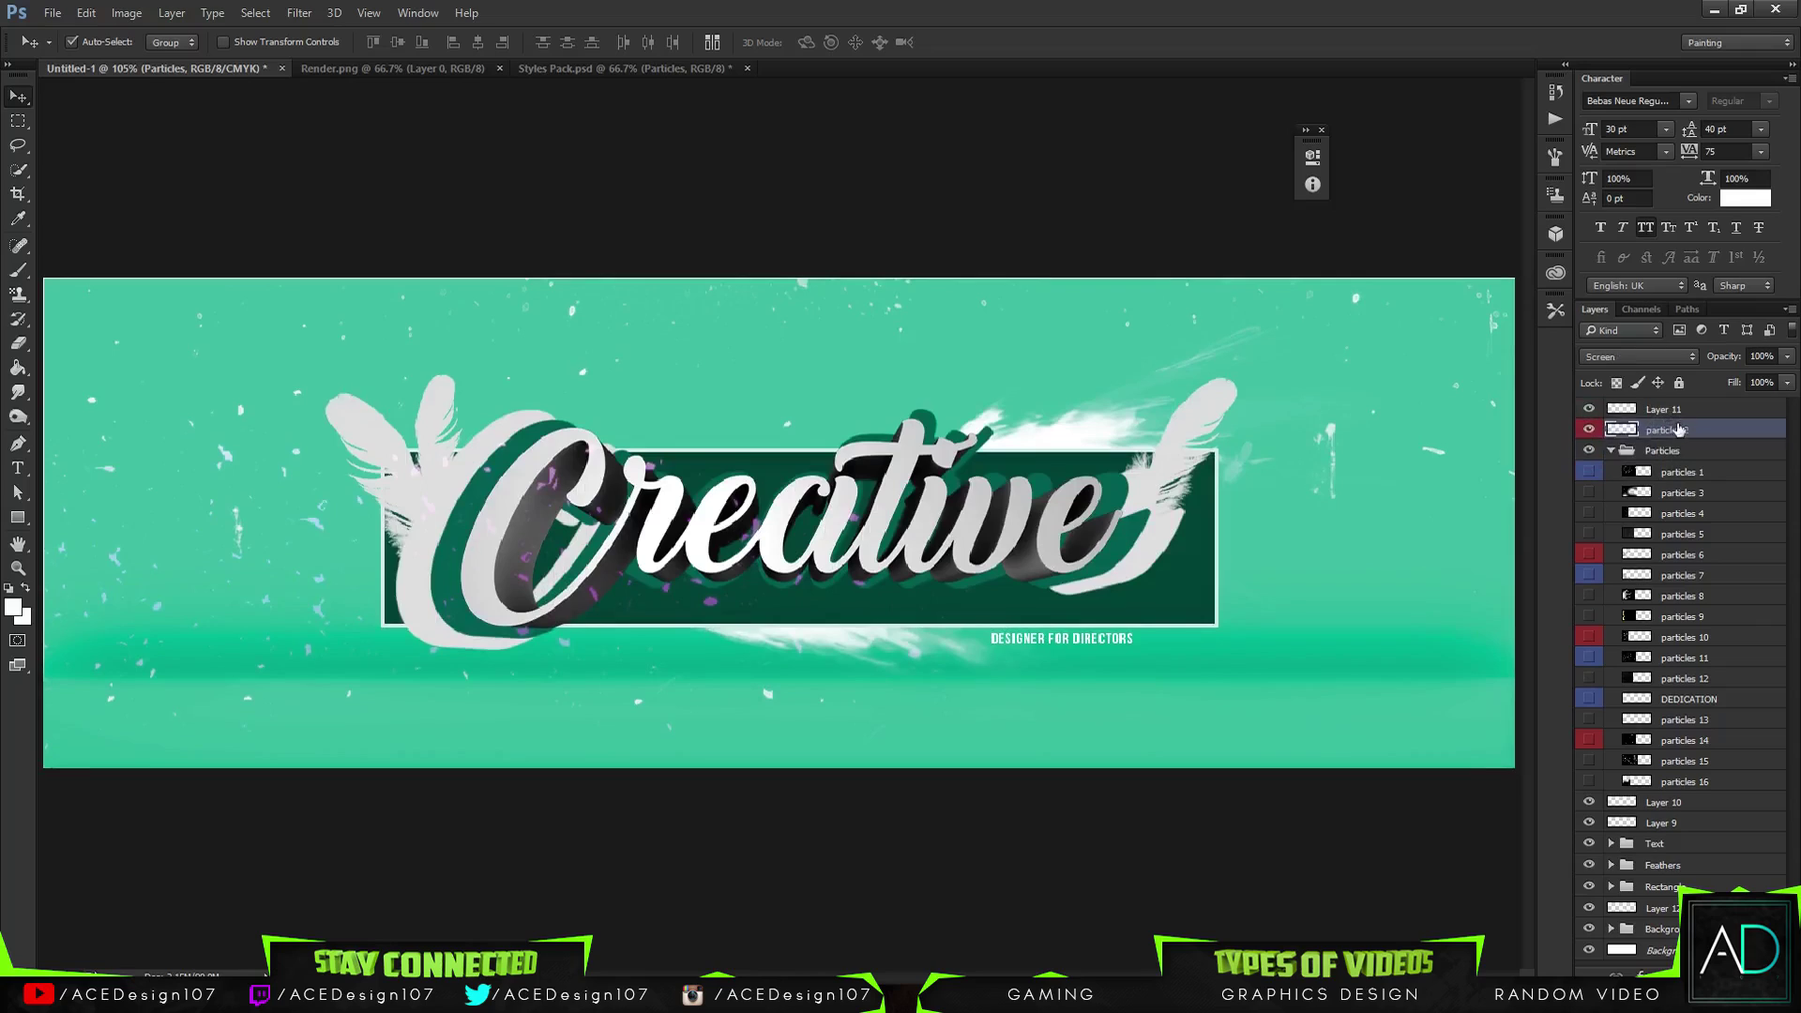
Scale down the particles 2 layer and position it across the middle of the banner
key(ctrl+t)
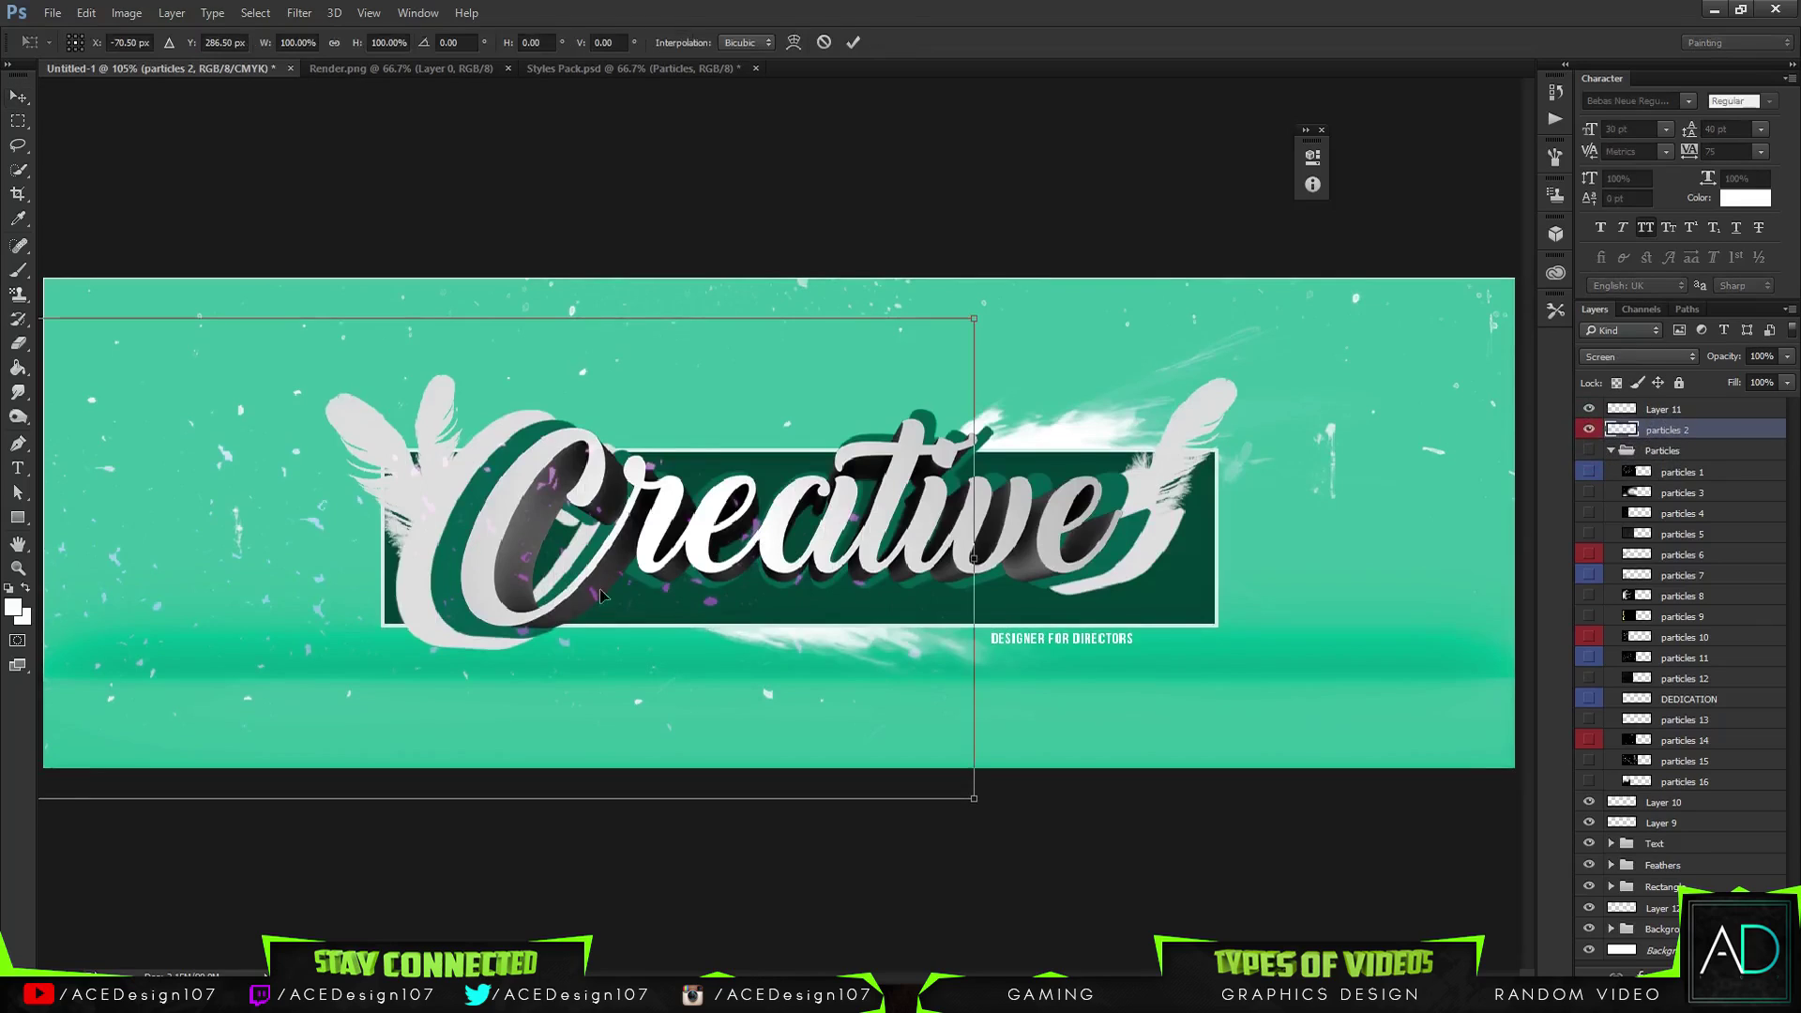
drag(1248, 568, 1207, 572)
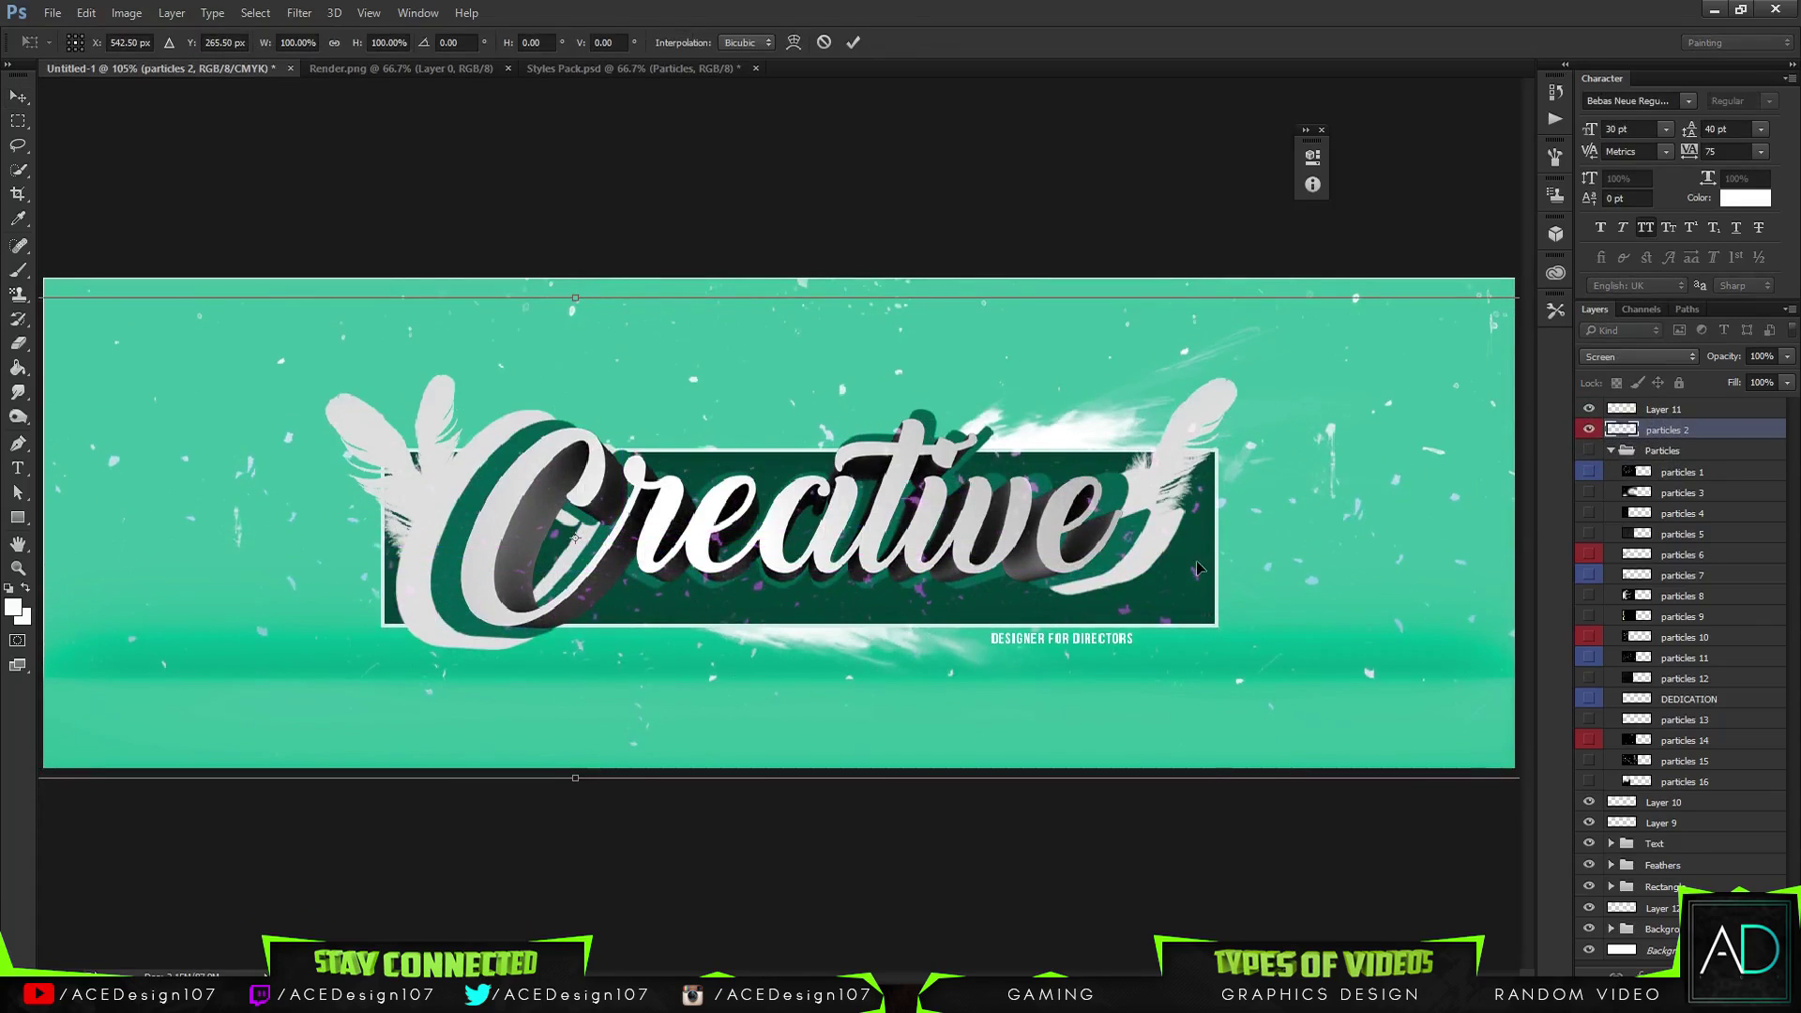
key(ctrl+minus)
key(ctrl+minus)
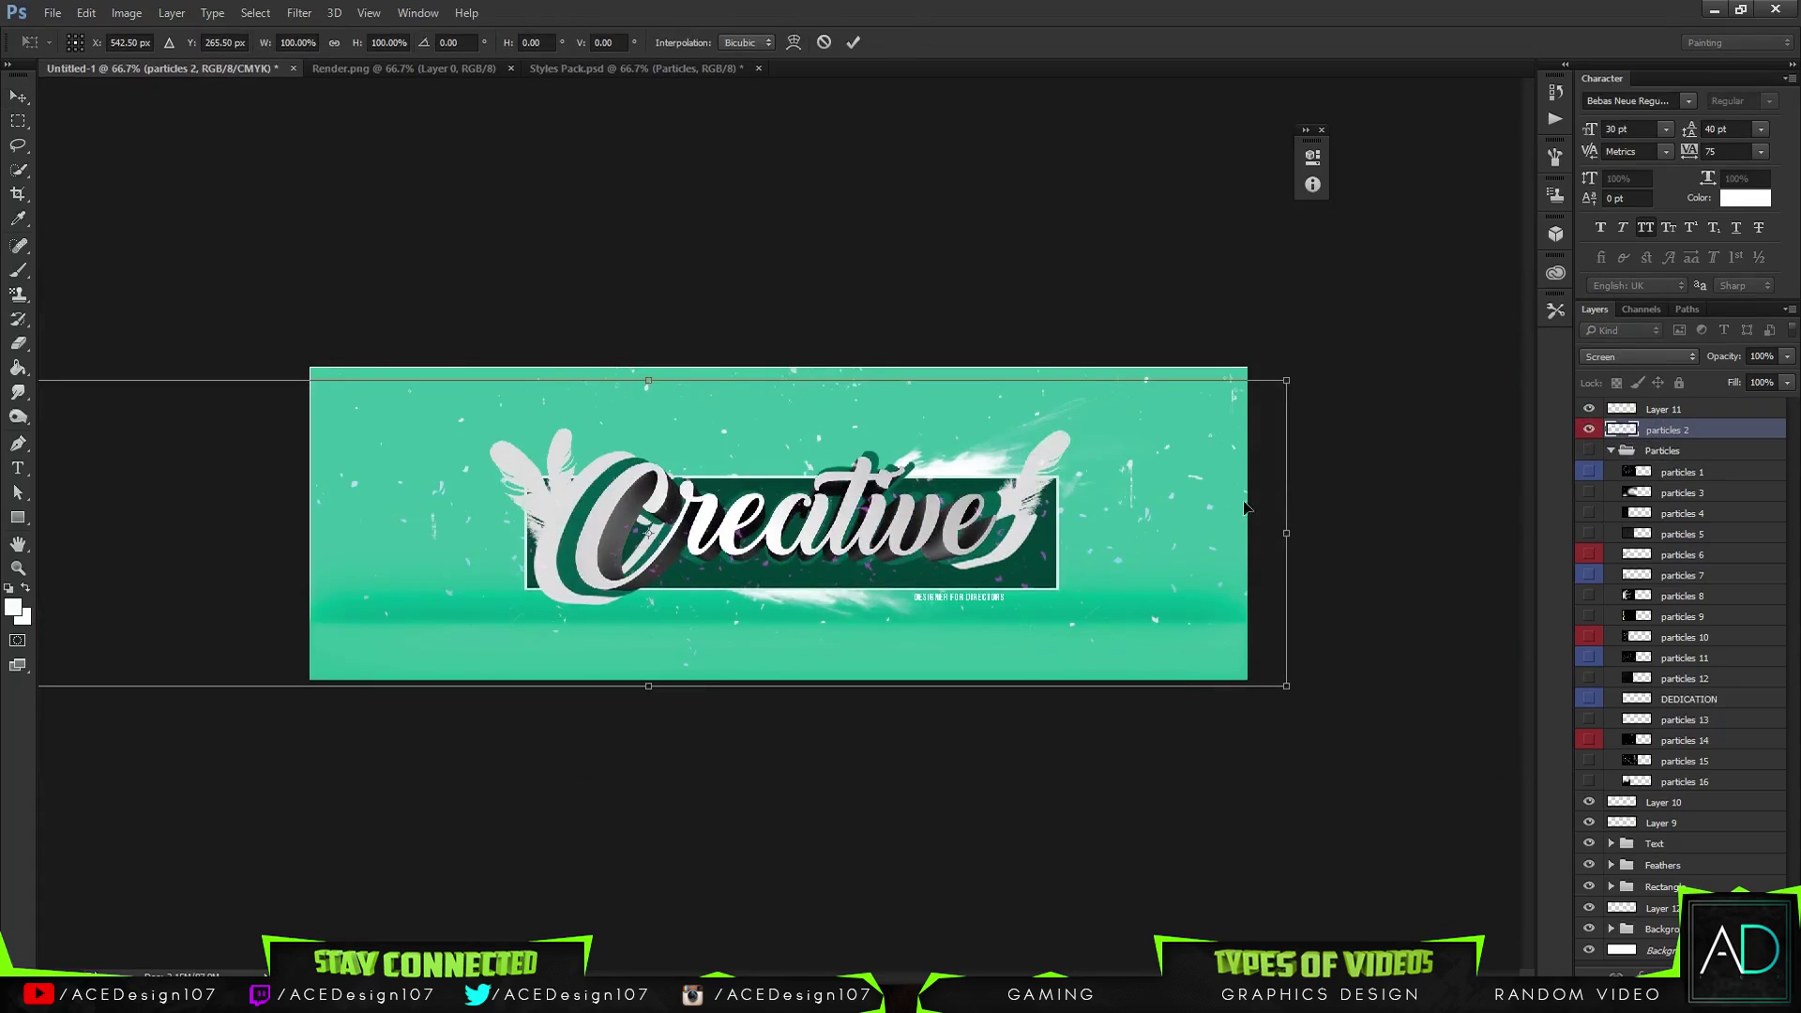
drag(1293, 379, 1121, 511)
drag(909, 539, 1014, 527)
key(Return)
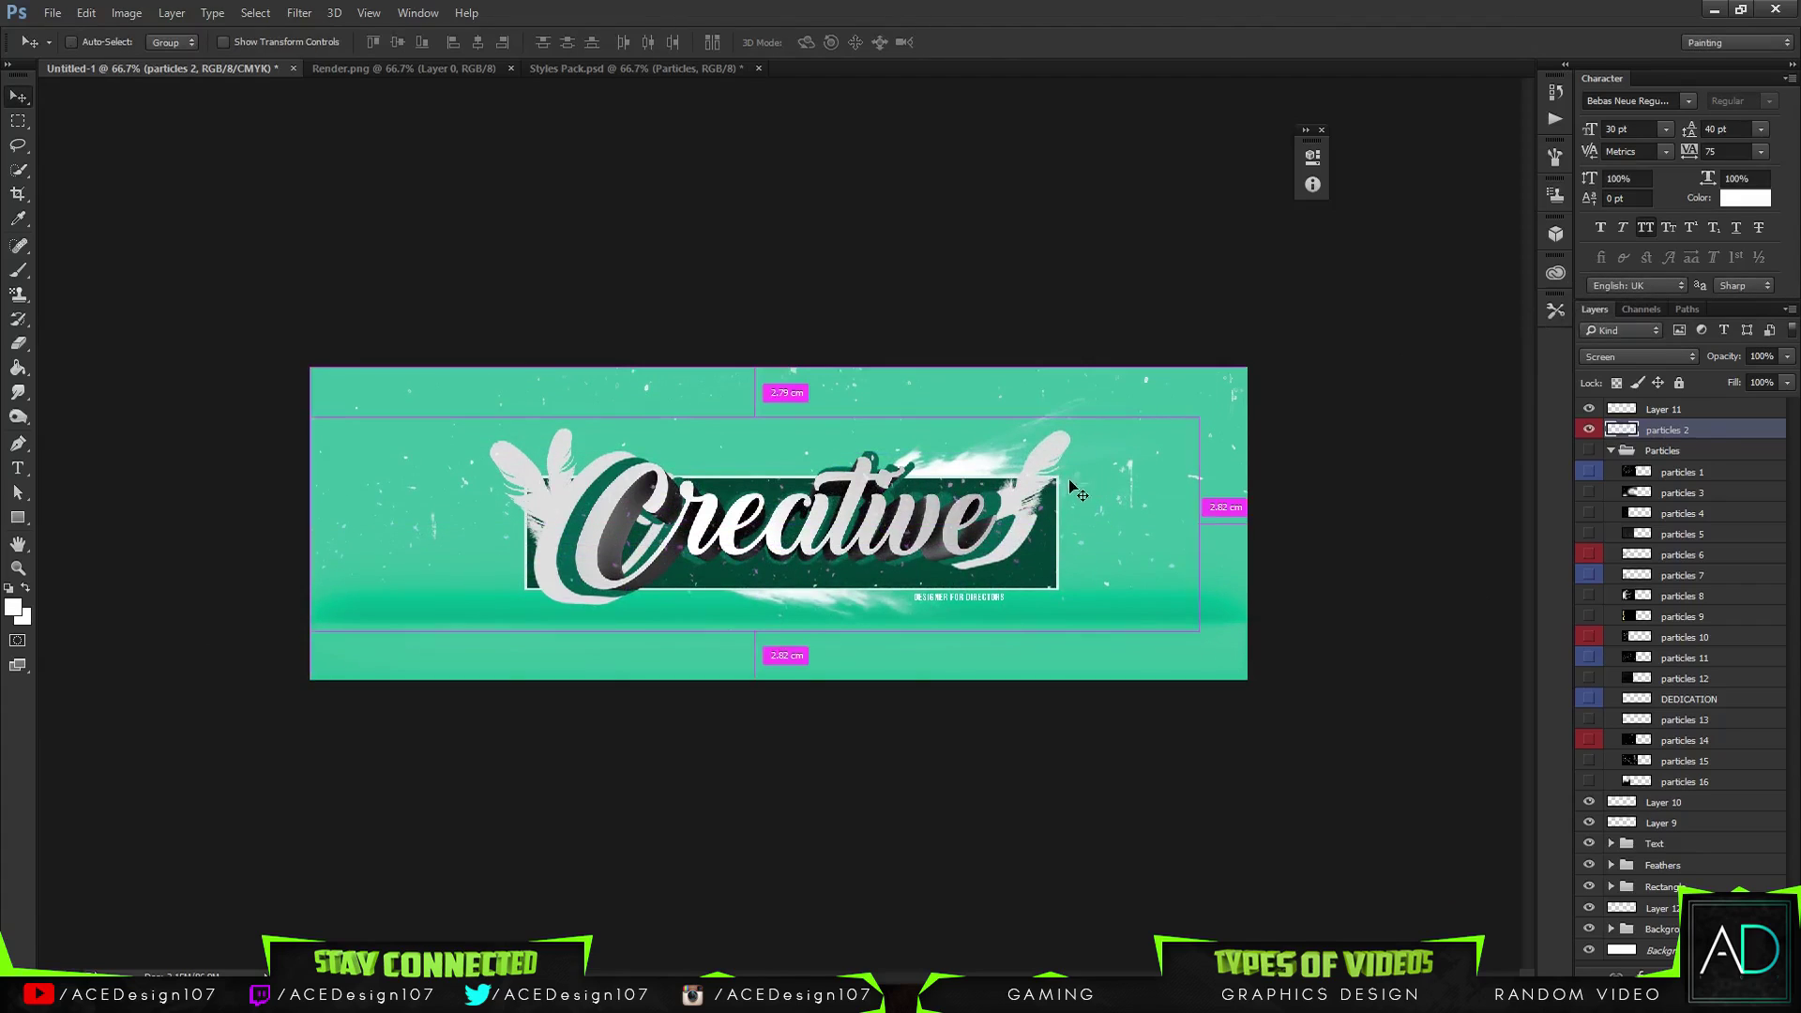
Shift the hue of the particles 2 layer to +180
key(ctrl+u)
drag(1432, 274, 1552, 270)
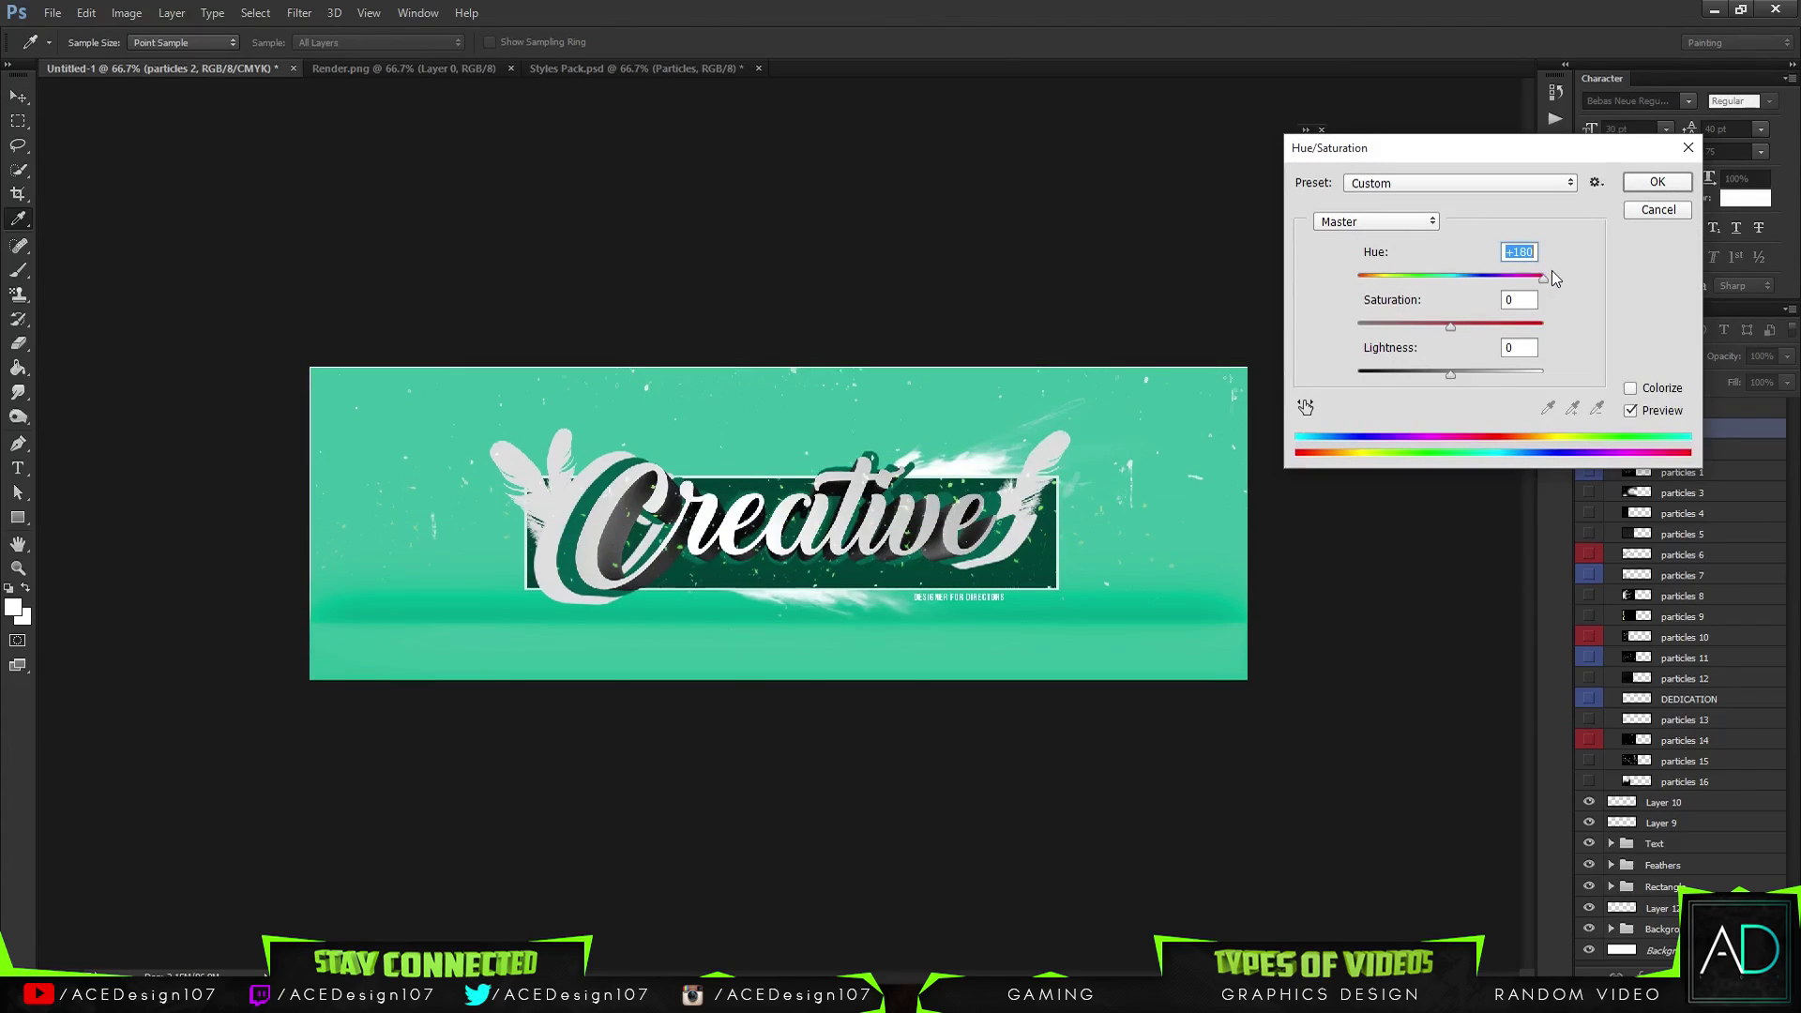
click(1683, 188)
key(v)
key(ctrl+0)
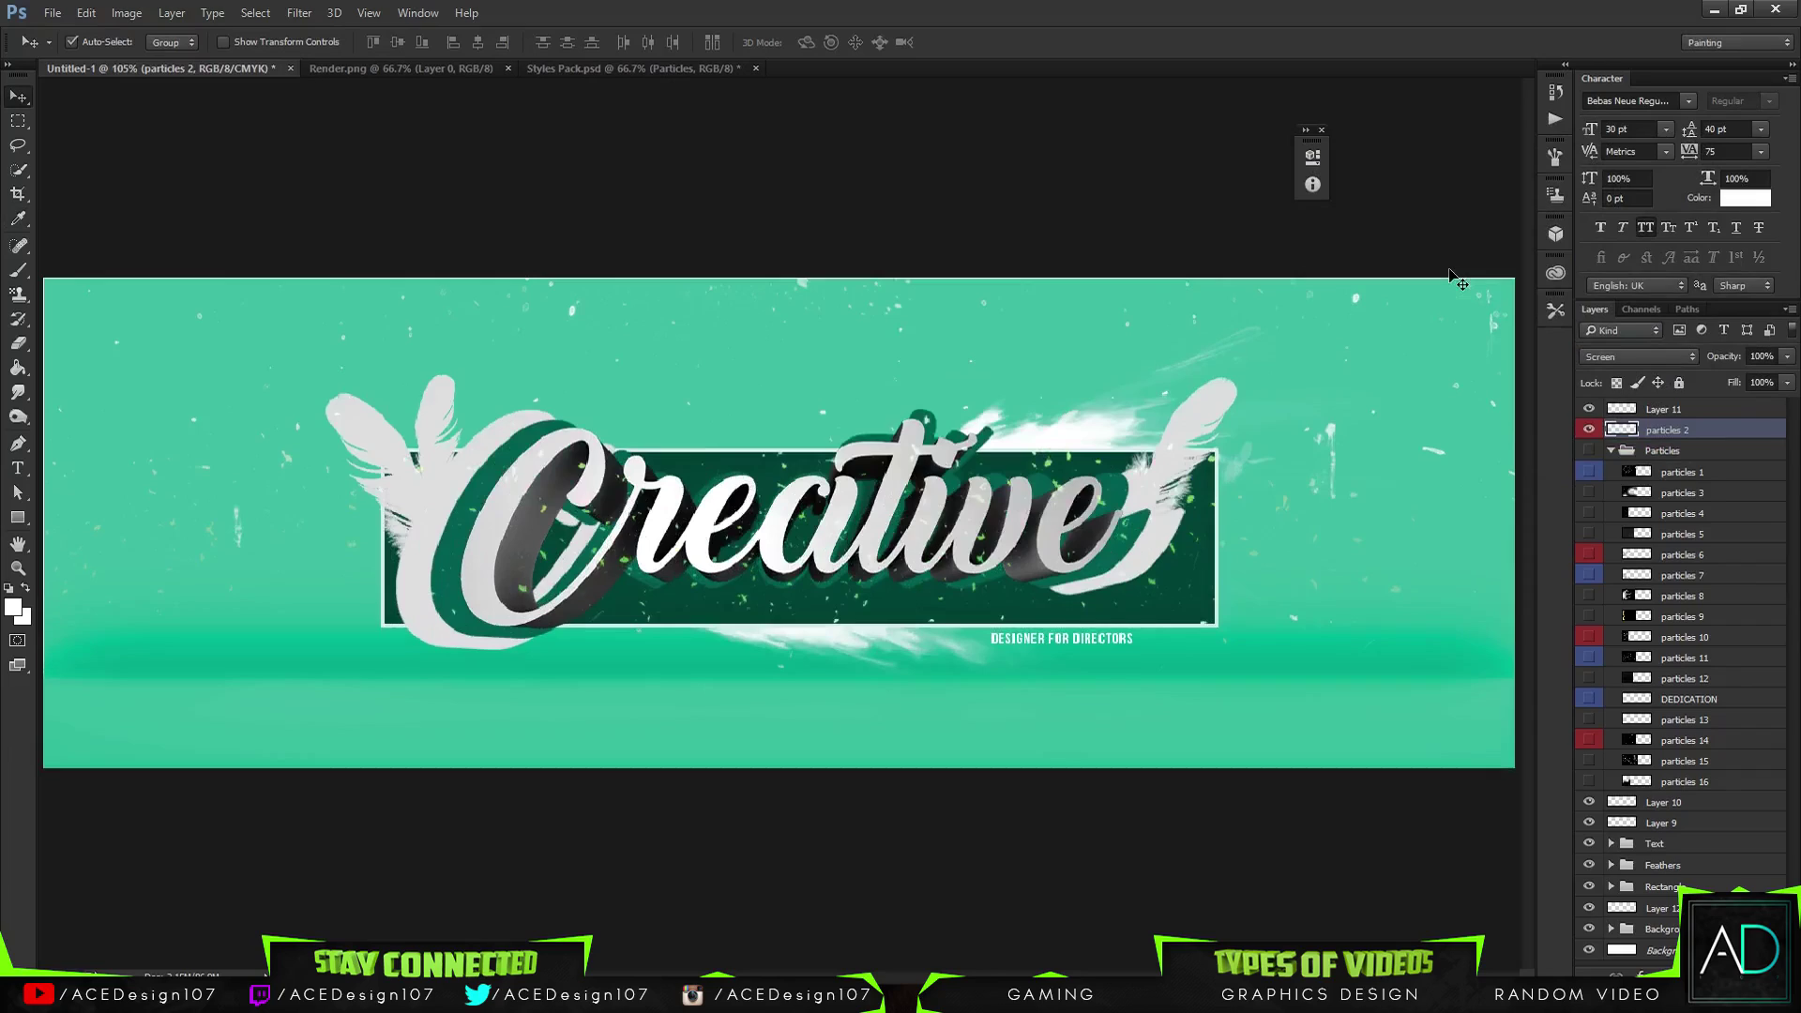
Delete the particles 2 layer from the banner
click(1638, 357)
click(1599, 540)
key(Delete)
Preview particles 7 and particles 6 in the Particles group, and delete the particles 6 layer
click(1588, 554)
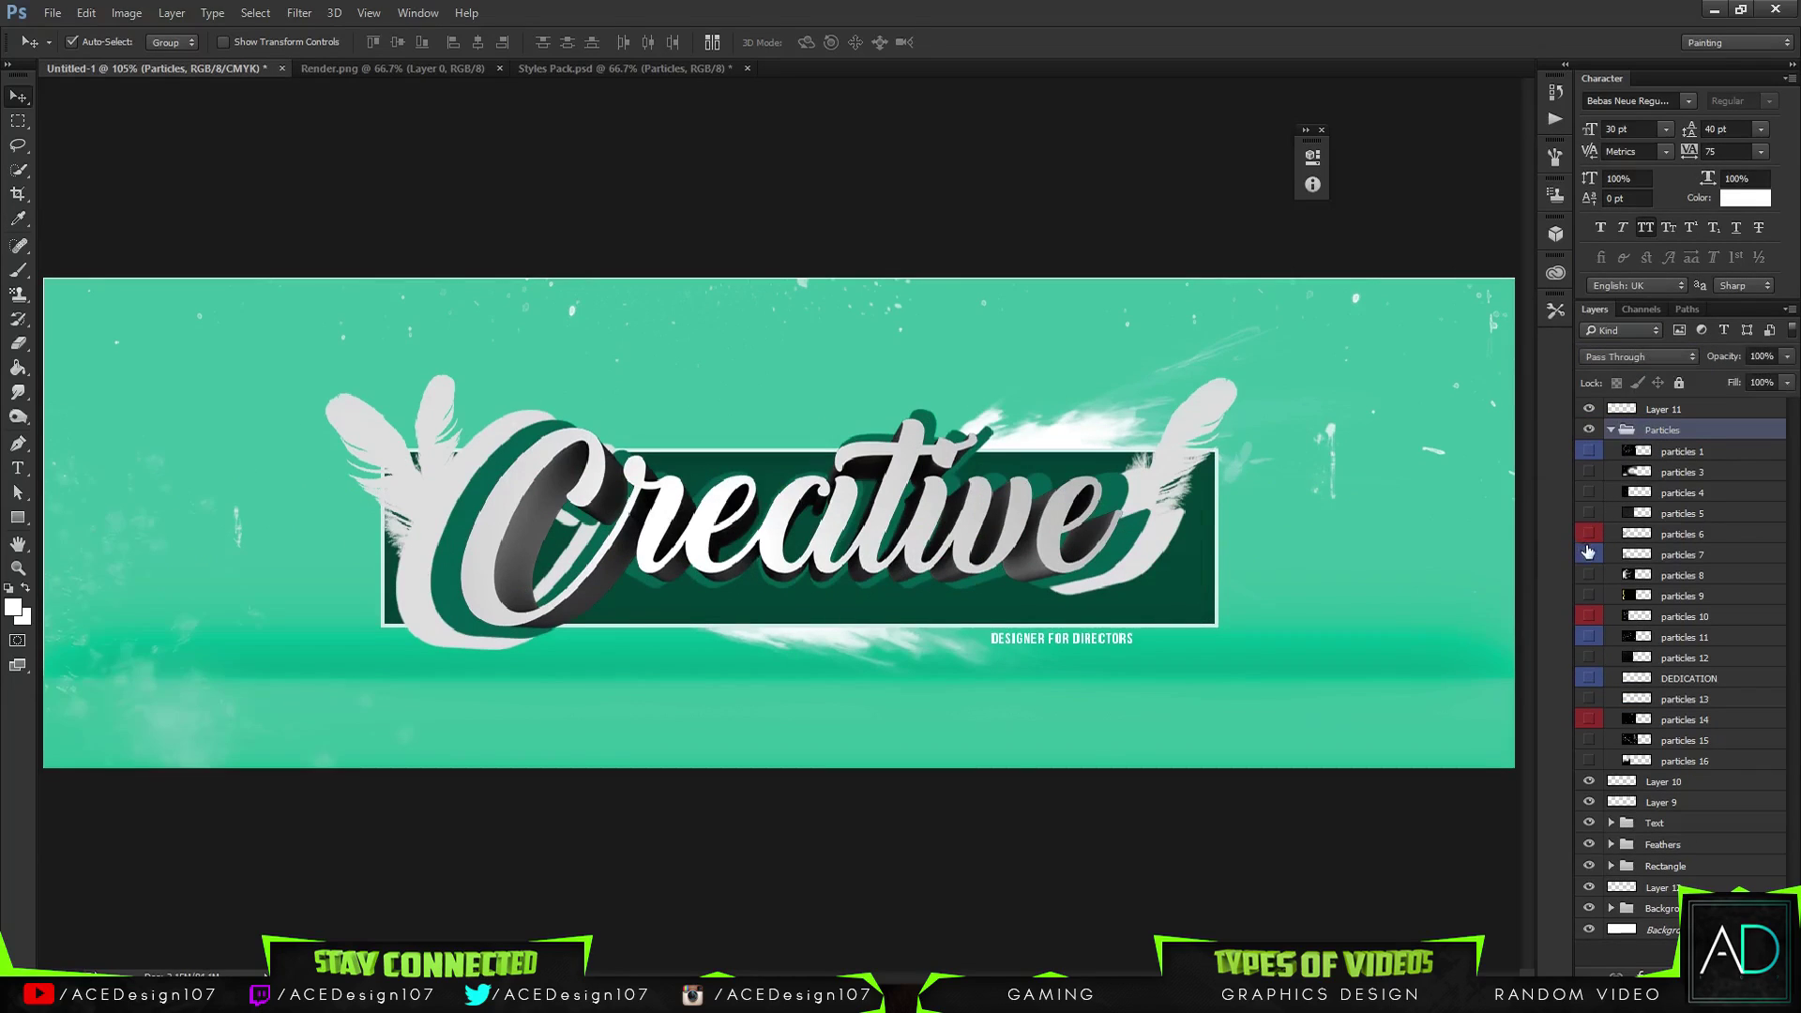
click(1589, 534)
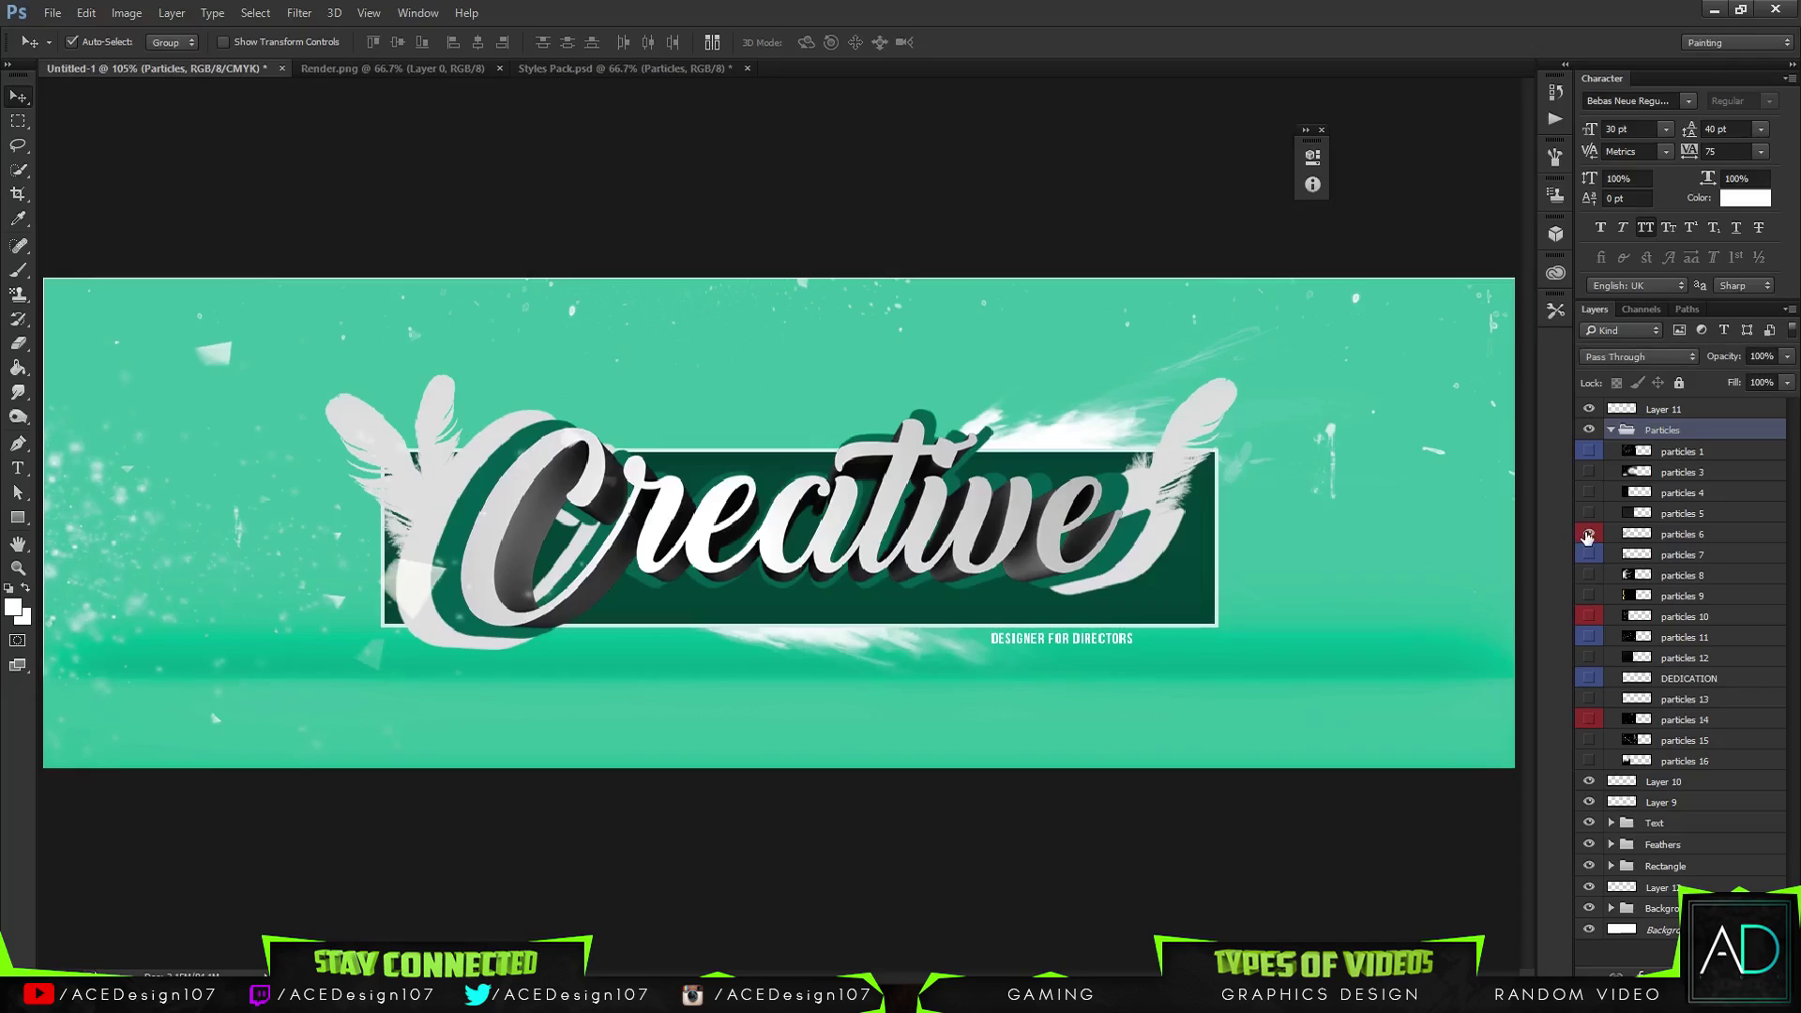
double_click(1684, 534)
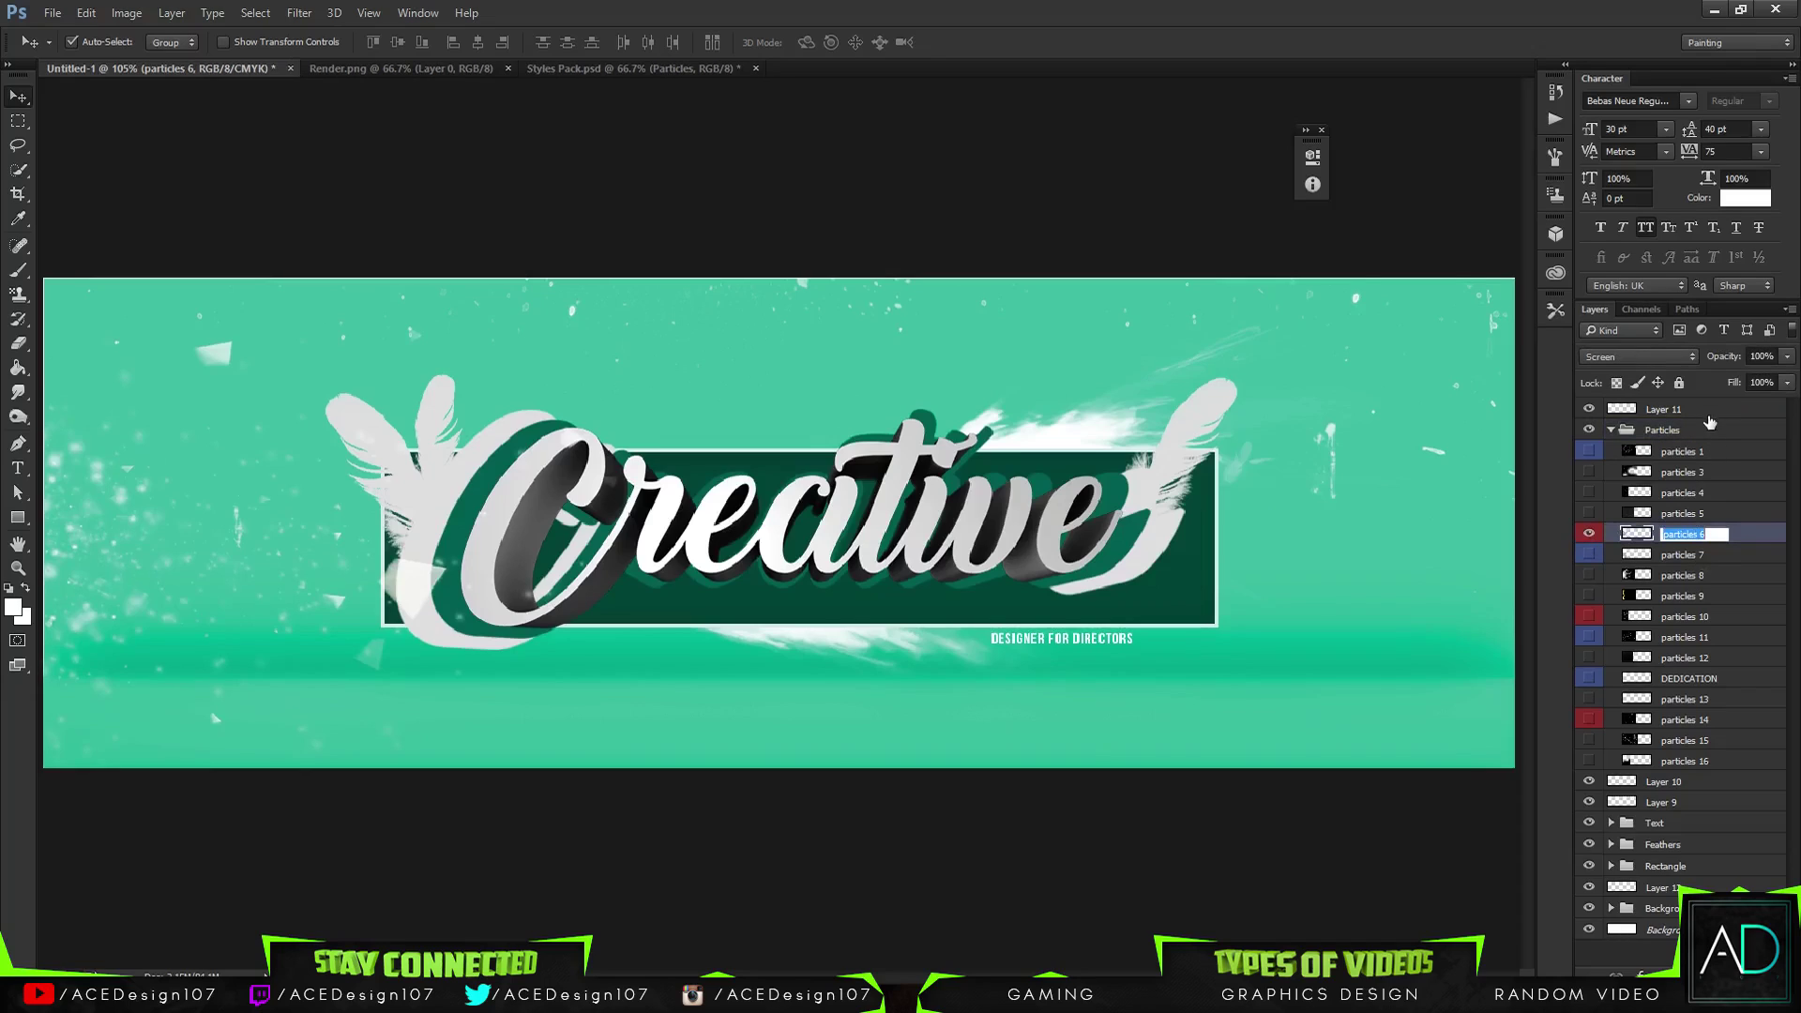
click(1742, 538)
key(Delete)
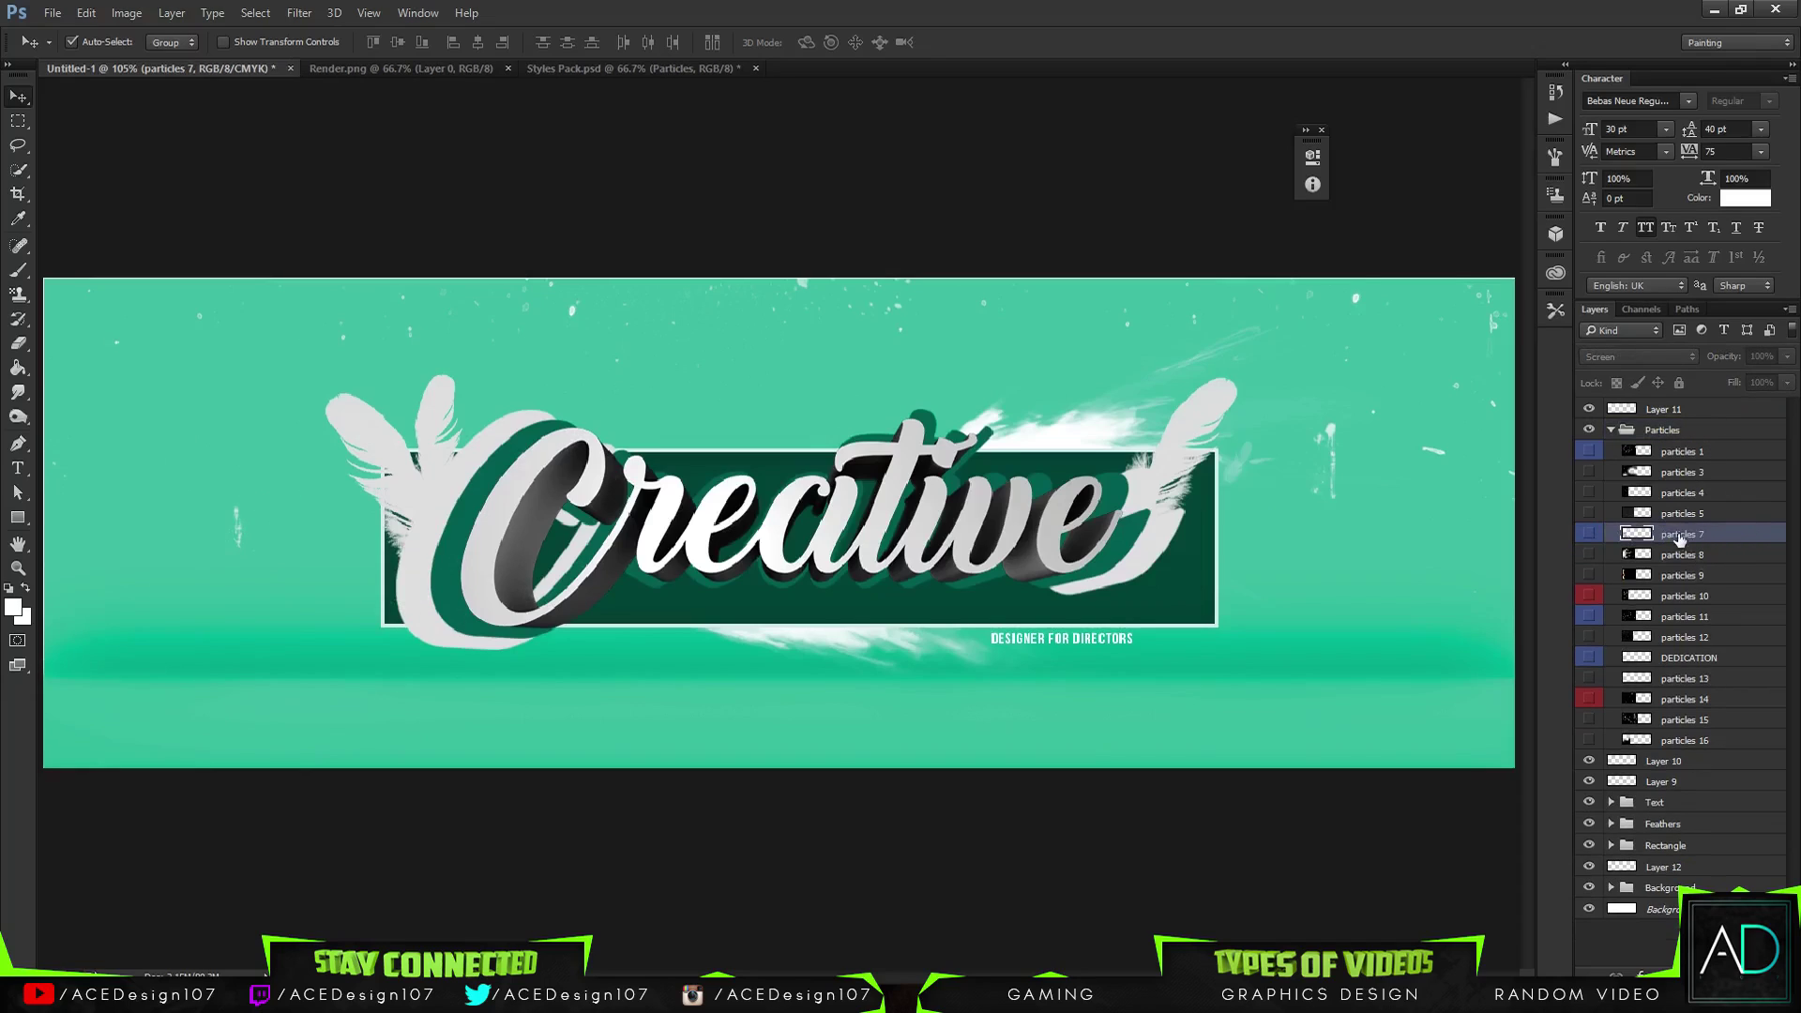
Preview particles 8, particles 9 and particles 10, and delete the whole Particles group from the banner
click(1592, 554)
click(1592, 554)
click(1592, 575)
click(1592, 575)
click(1593, 596)
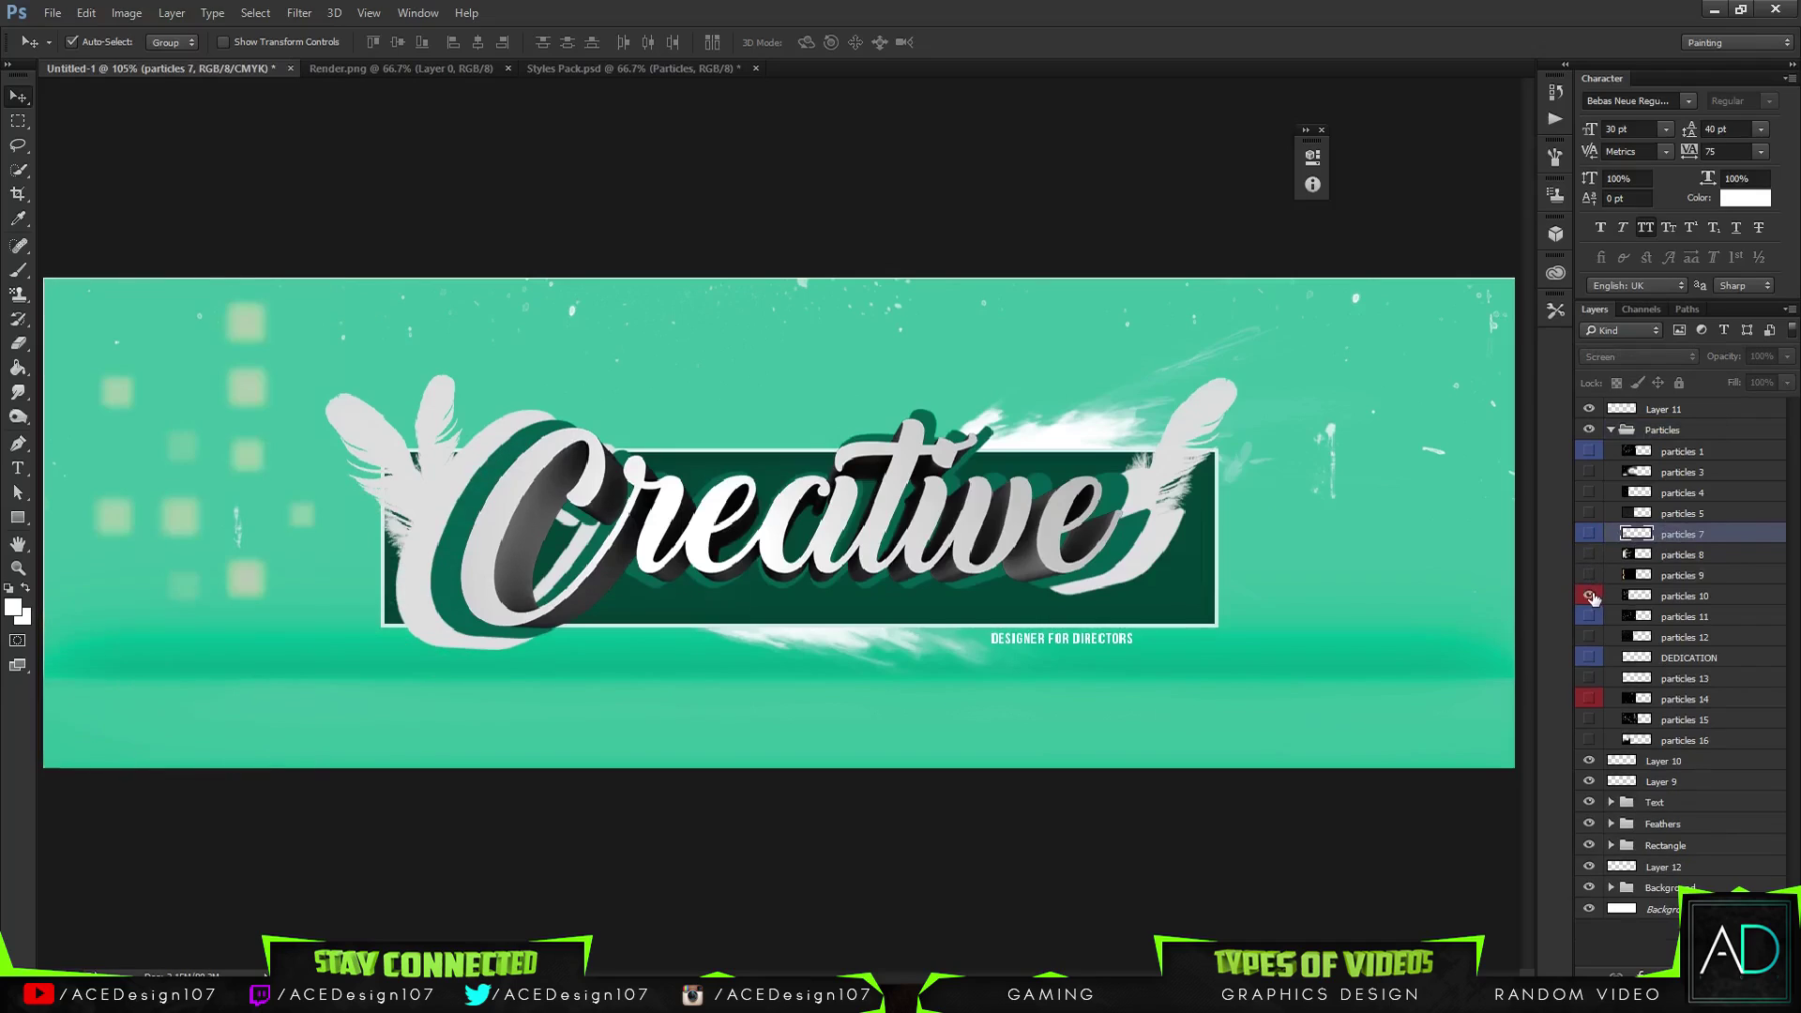
click(1592, 596)
click(1651, 430)
key(Delete)
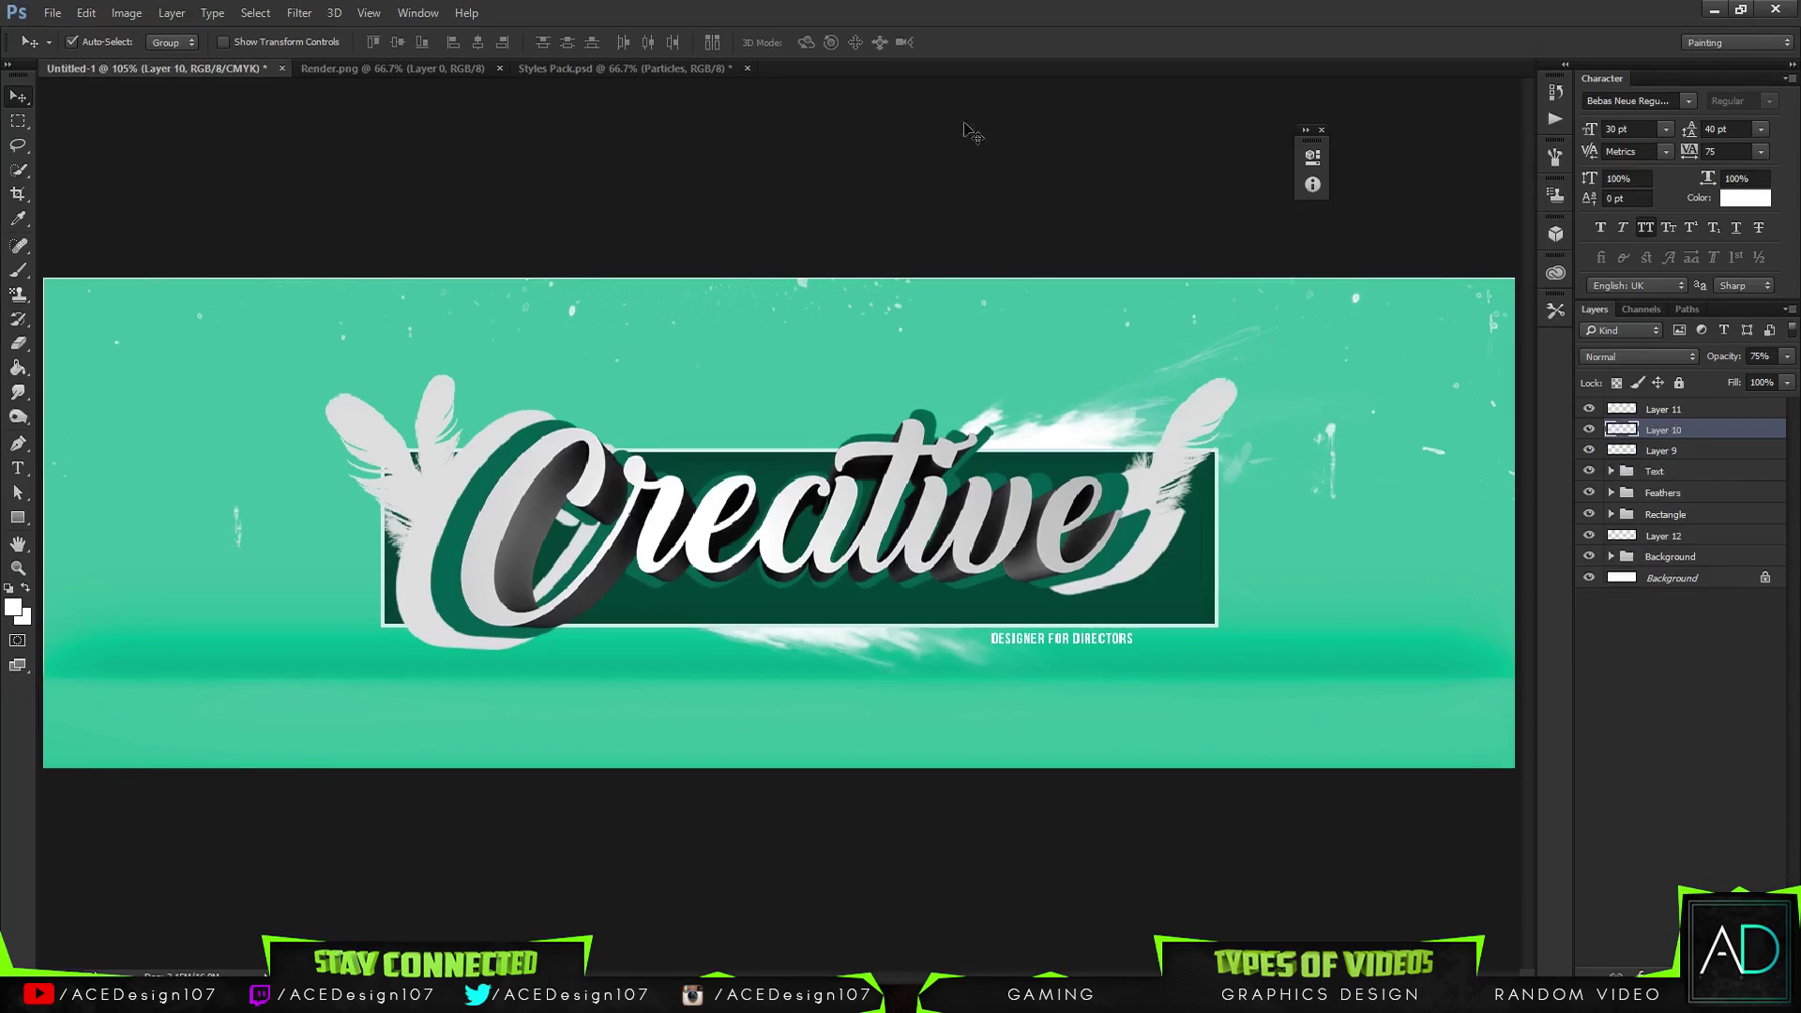
Close the Styles Pack.psd document
click(728, 65)
click(747, 68)
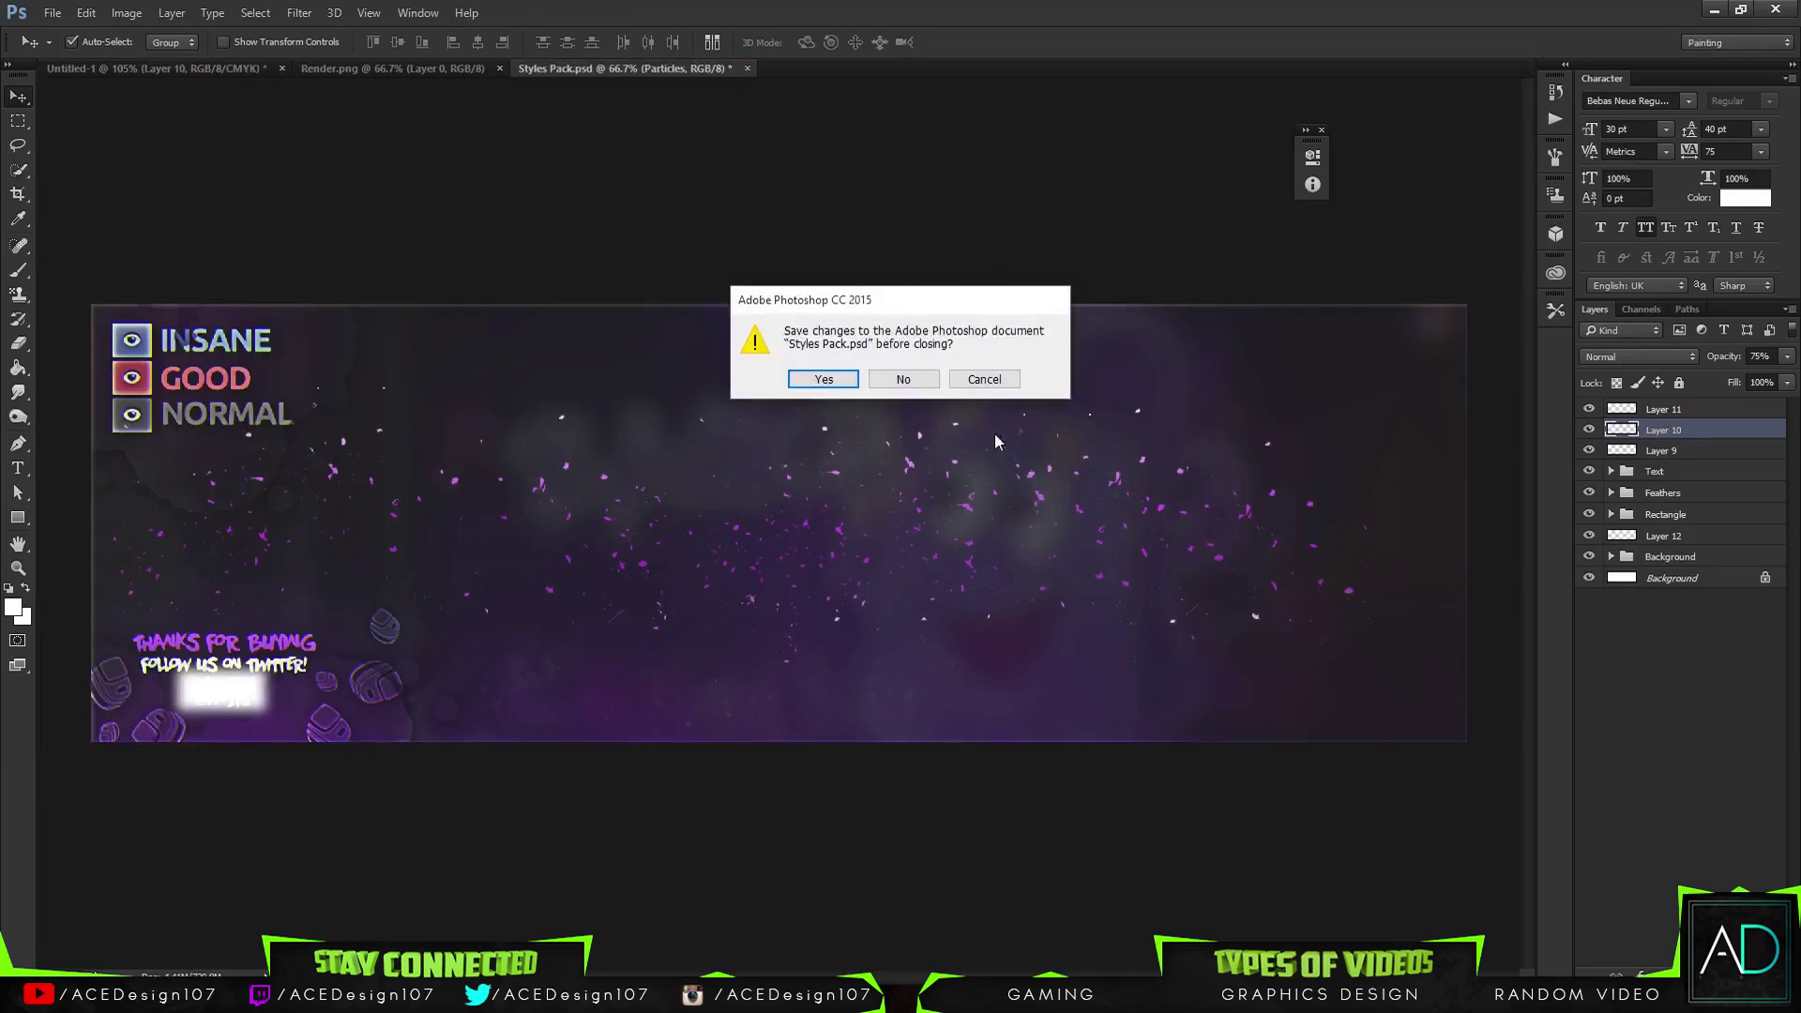
click(848, 350)
Open EVERYTHING.psd from the GFX Packs folder without resolving its missing font
click(53, 13)
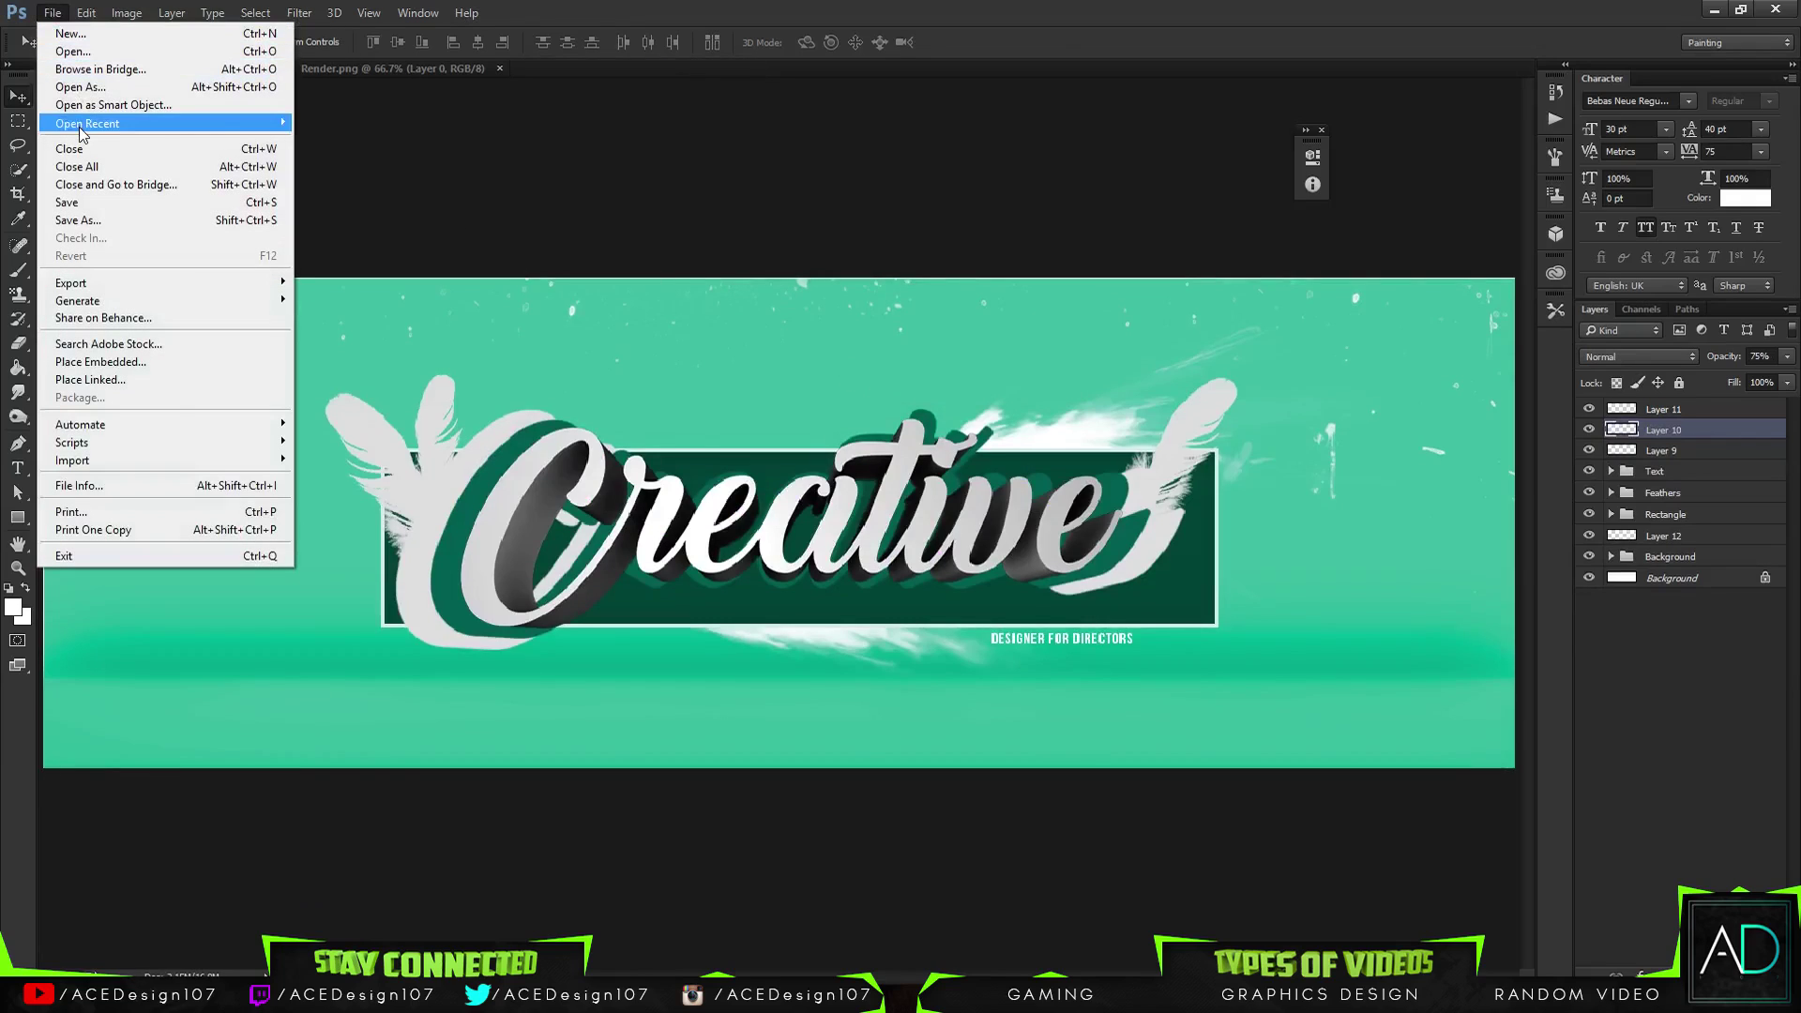
click(73, 52)
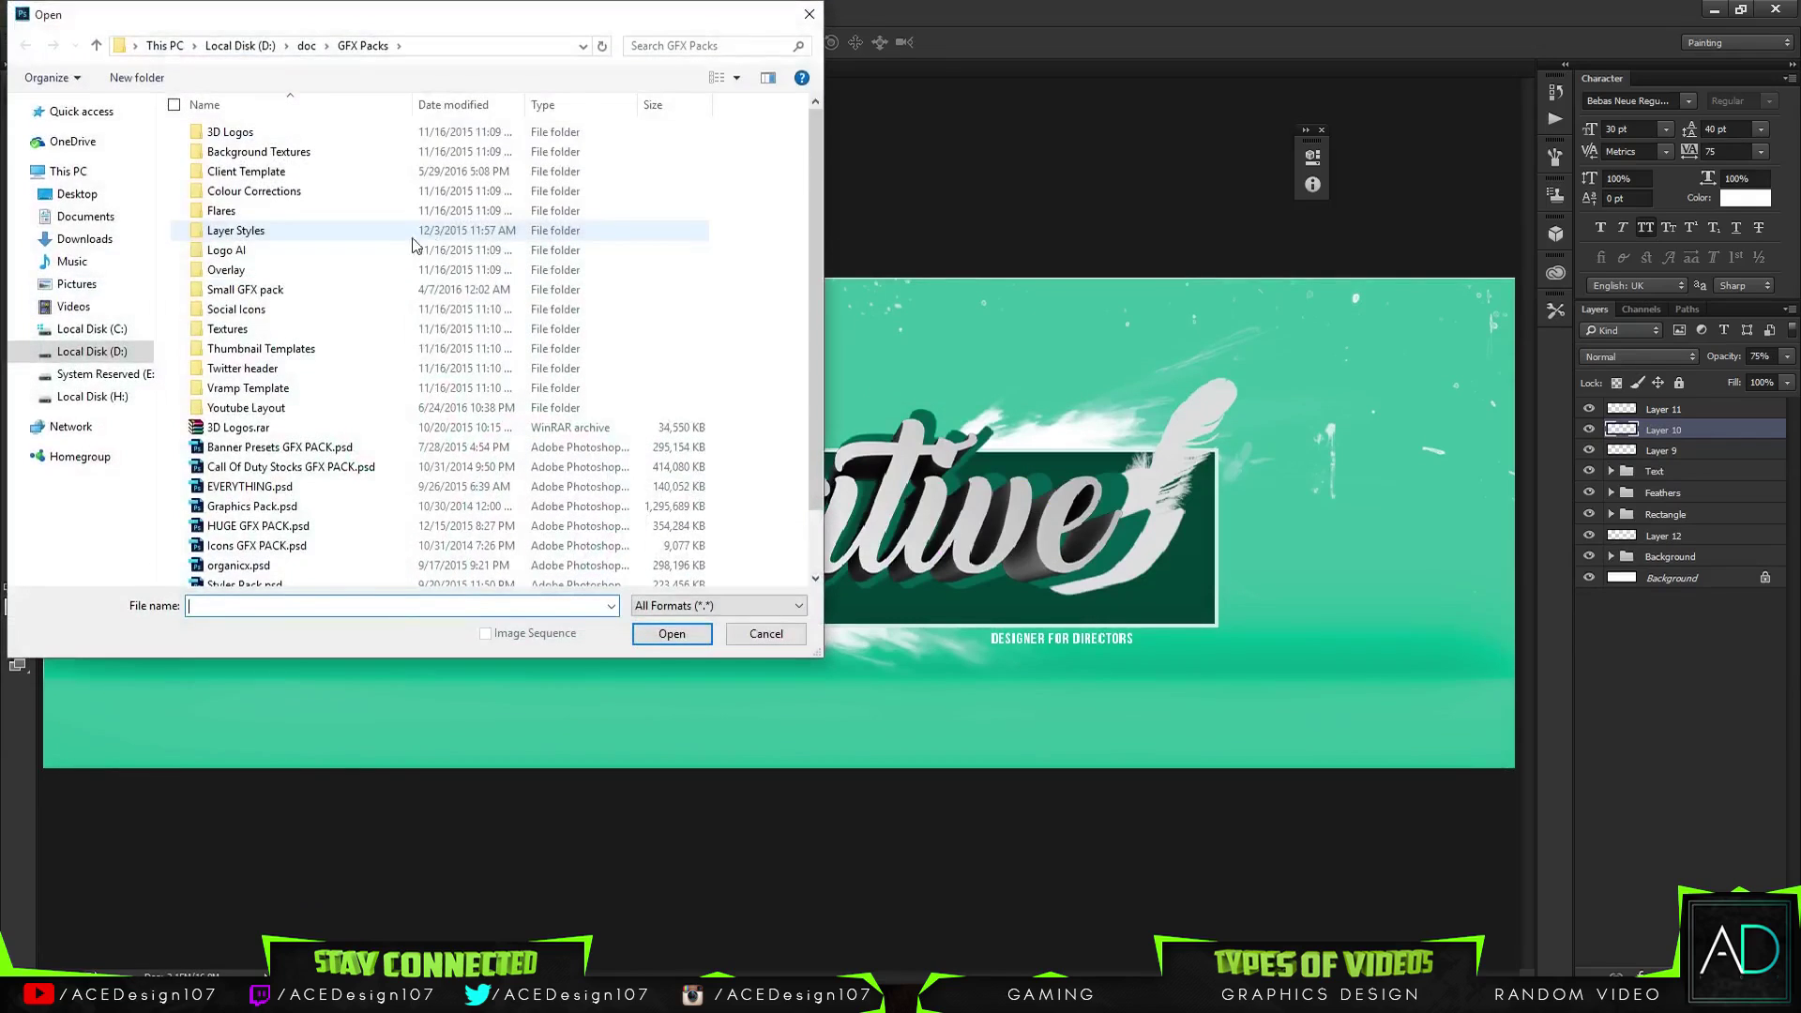
scroll(338, 460, down, 1)
double_click(246, 417)
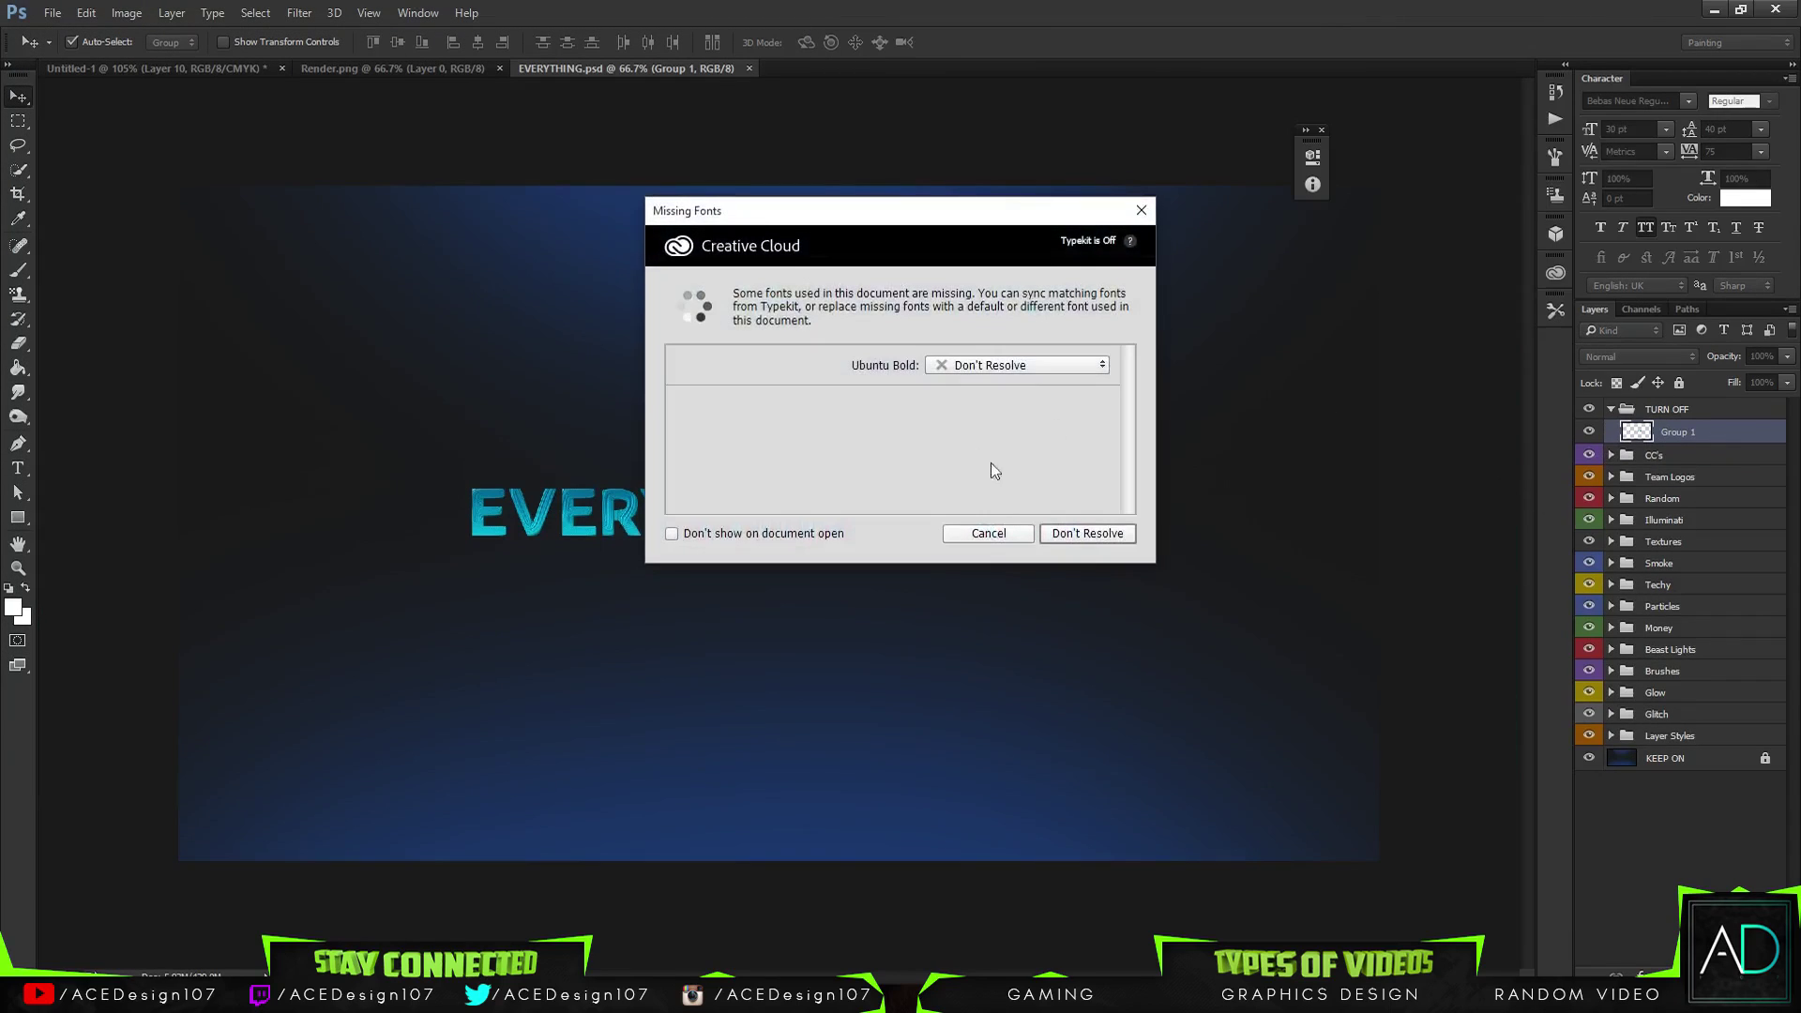
click(1096, 538)
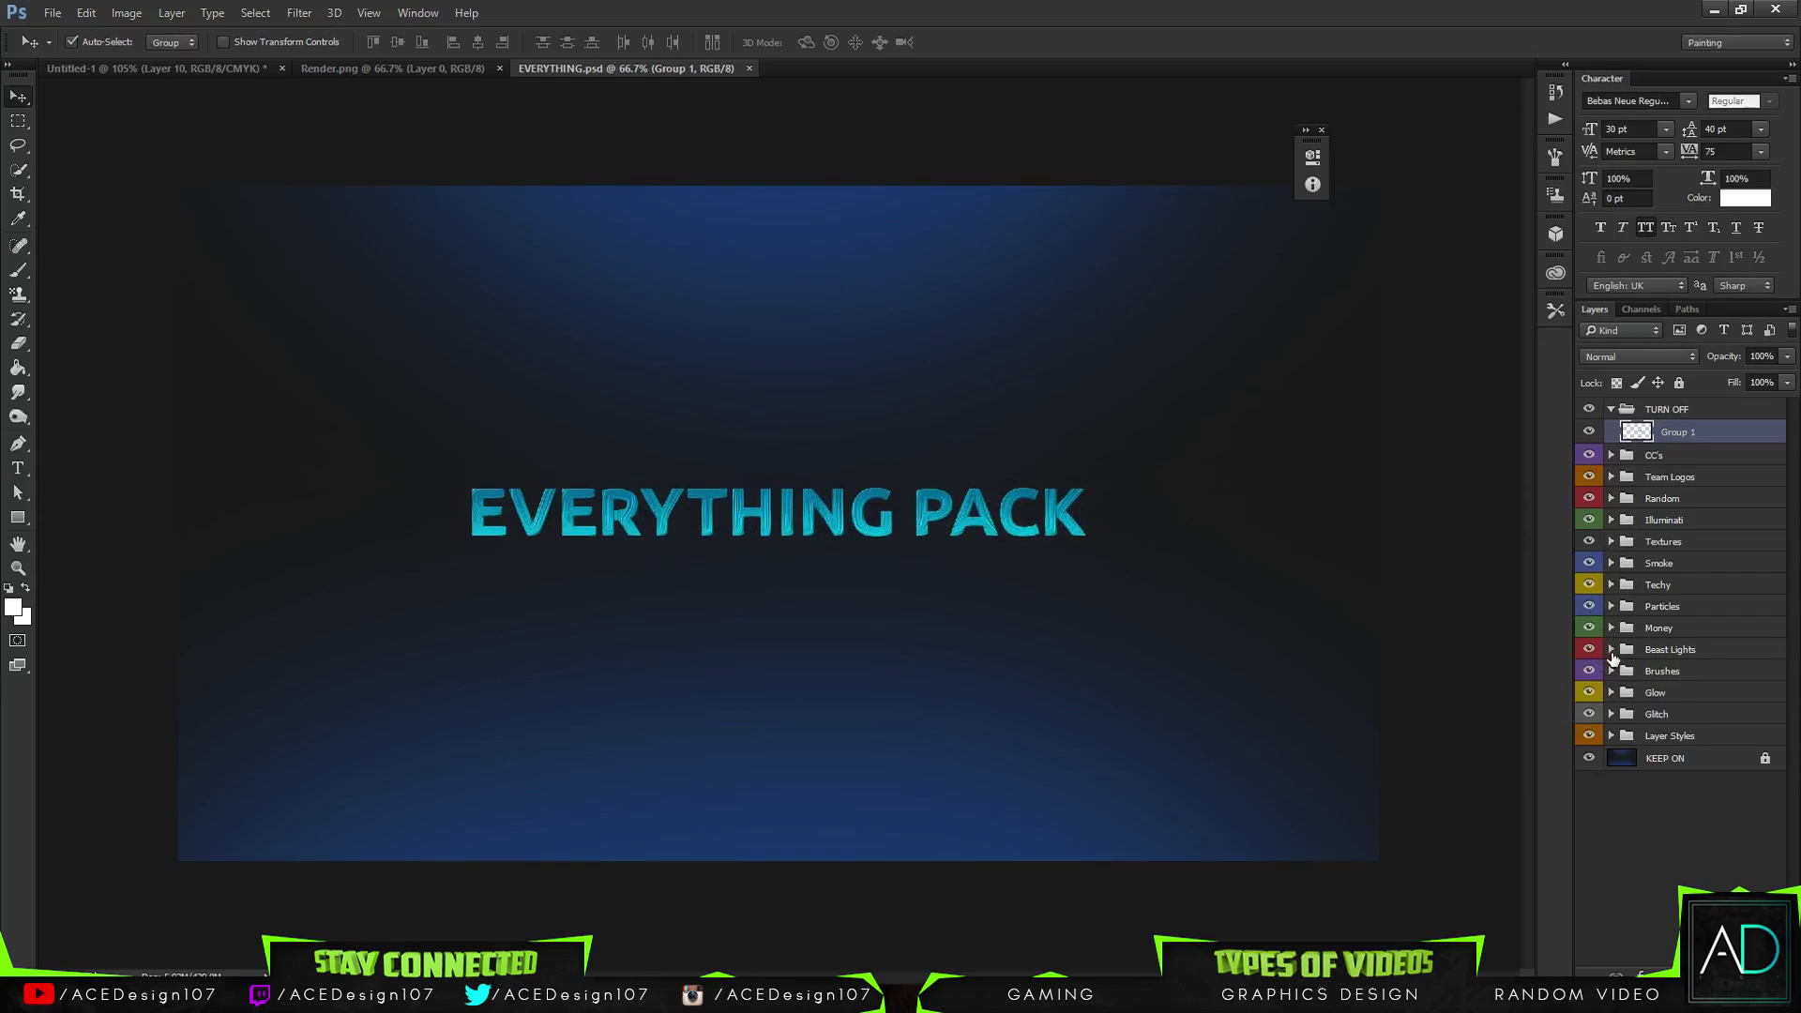
Preview light effects in the Beast Lights group by showing and hiding layers one at a time, and close EVERYTHING.psd without saving
click(1612, 651)
click(1589, 678)
click(1588, 677)
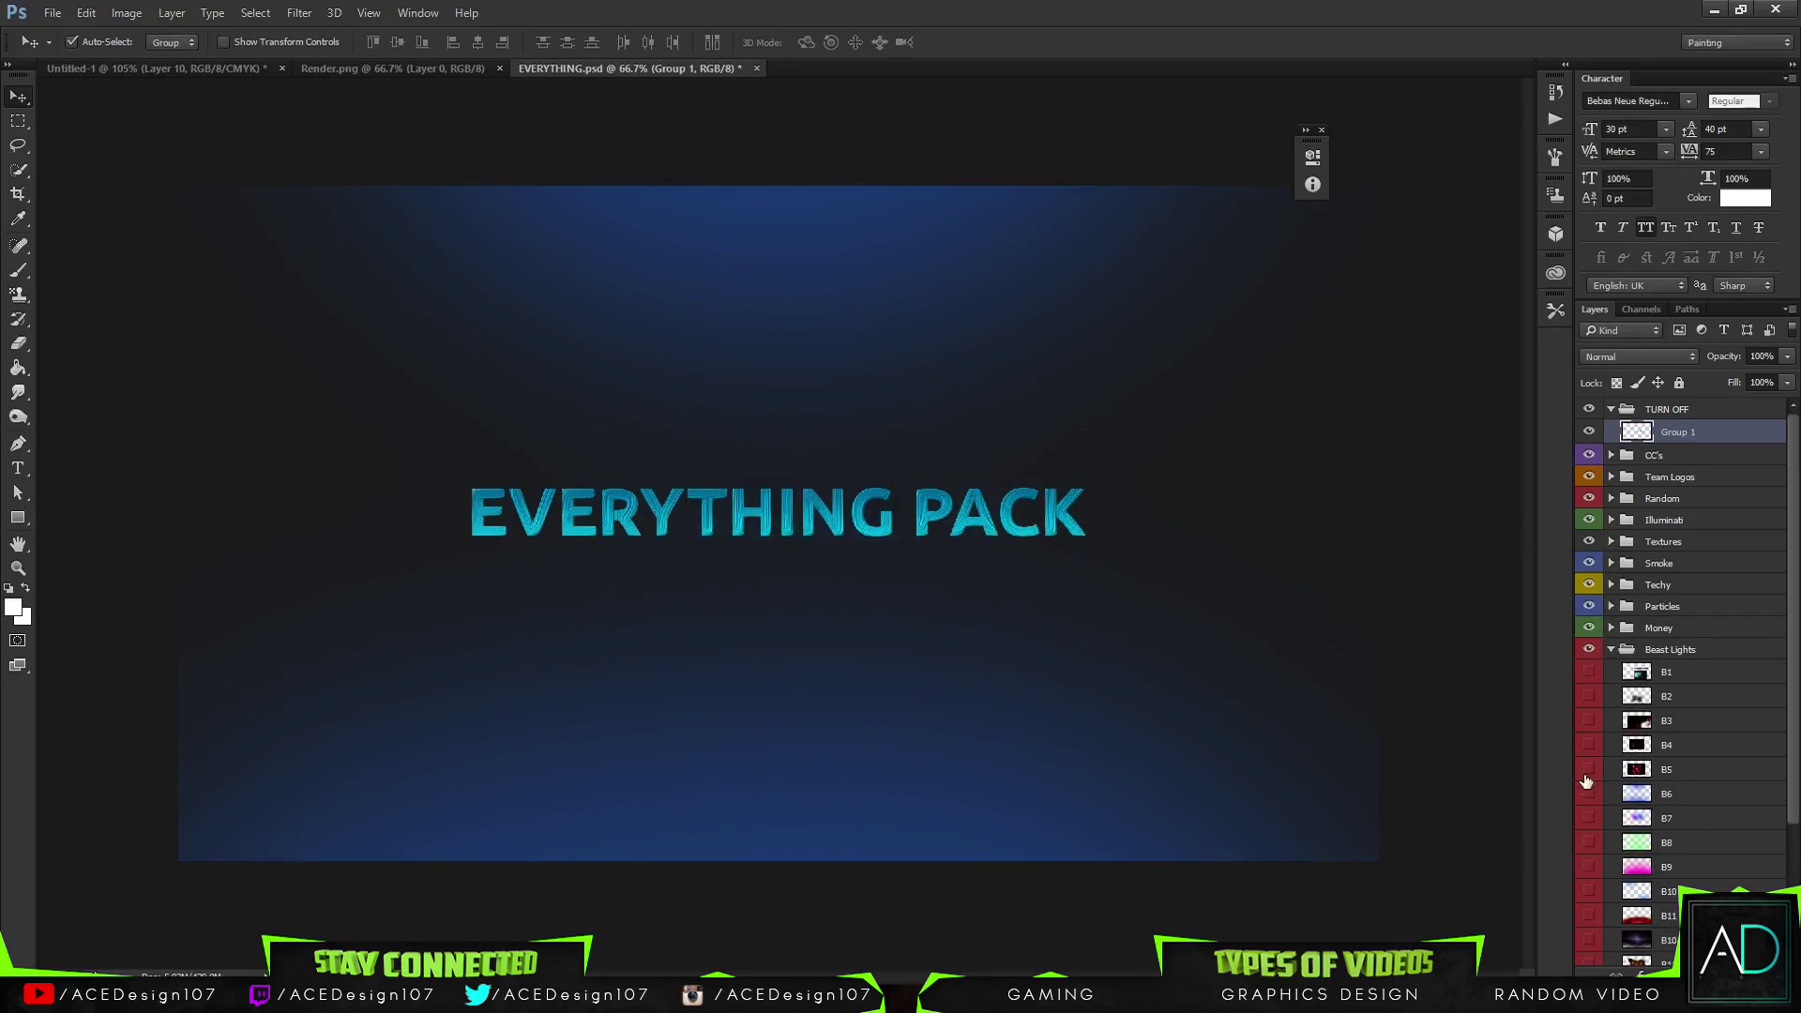
scroll(1586, 699, down, 2)
click(1586, 639)
click(1586, 639)
click(1593, 665)
click(1592, 665)
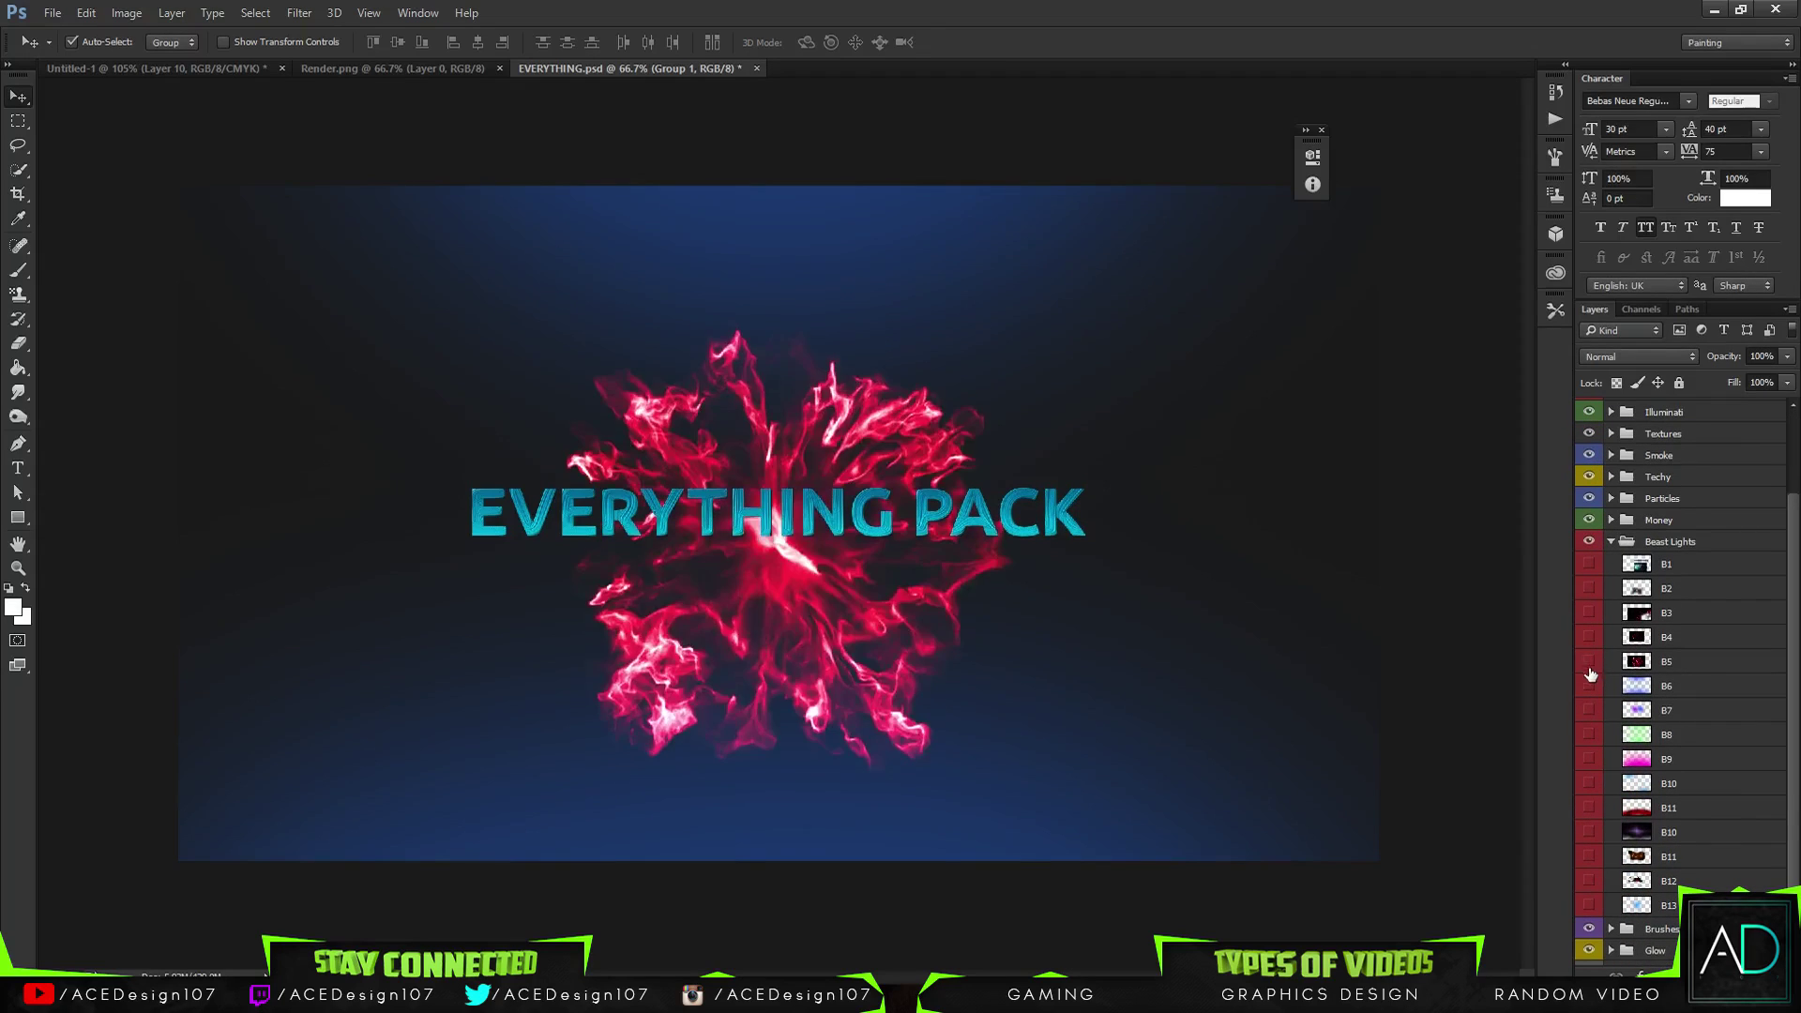
drag(1587, 710, 1584, 727)
click(1588, 711)
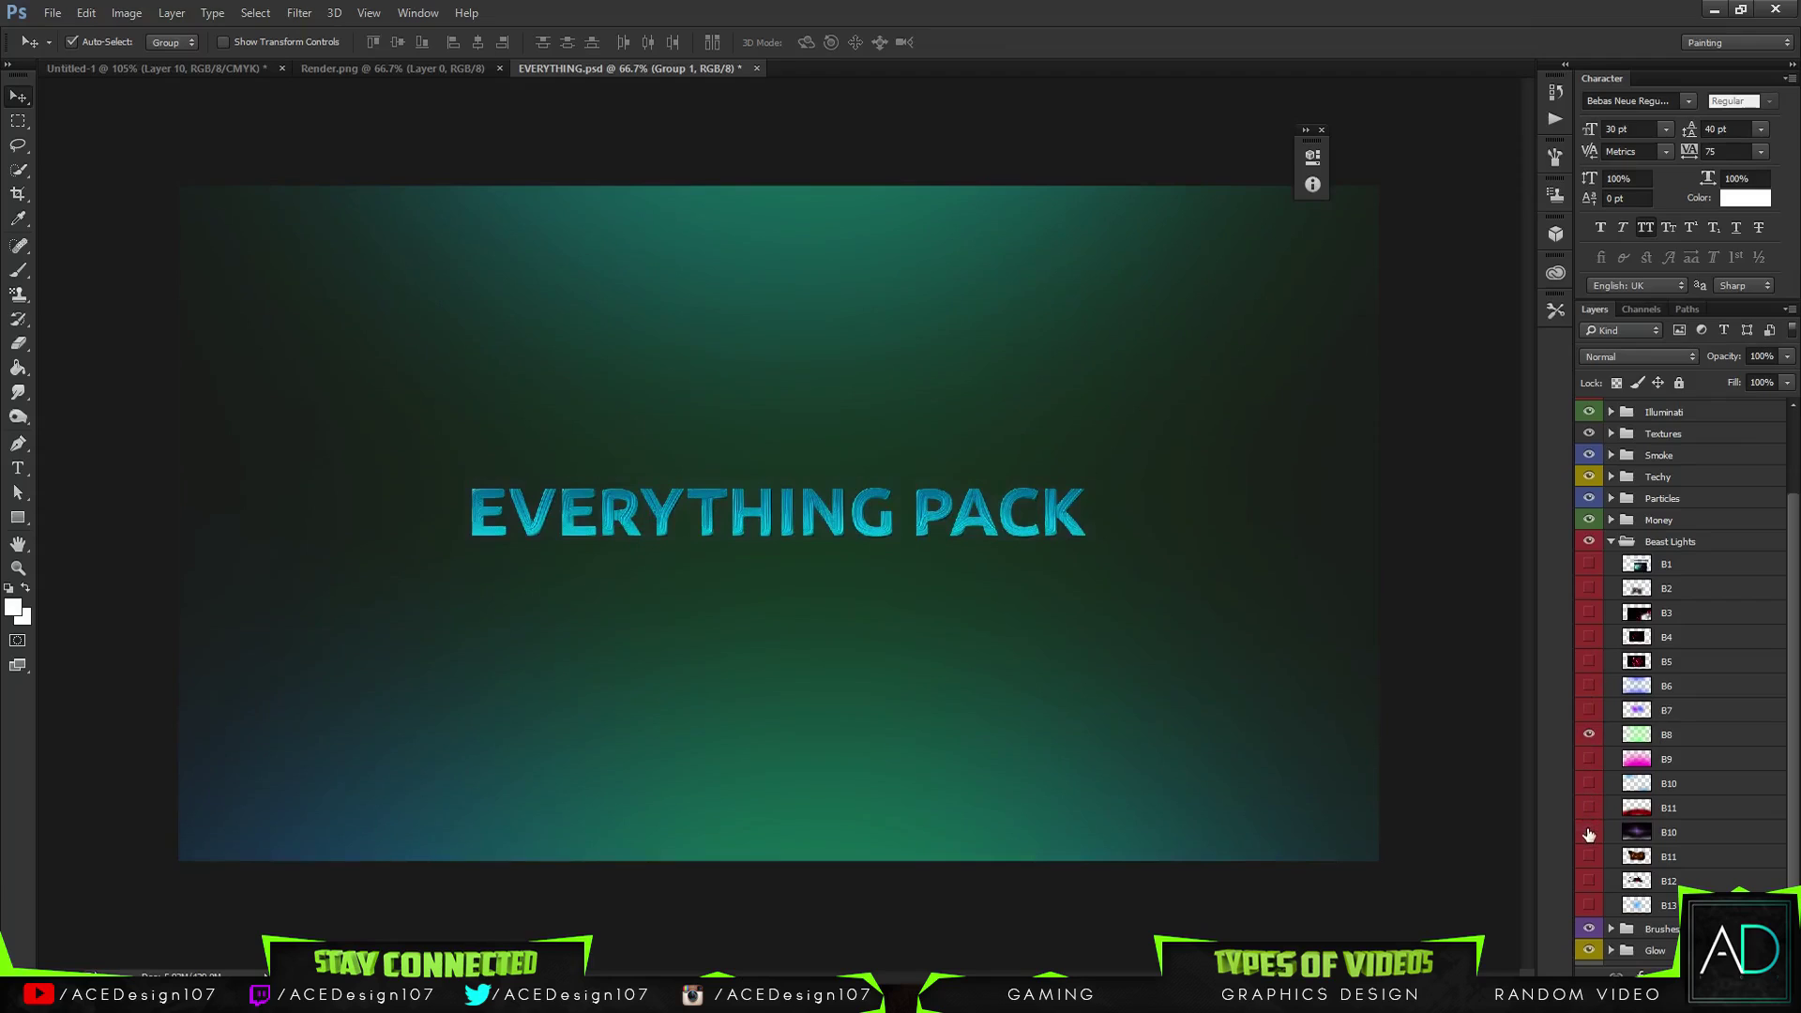
click(1589, 832)
click(1589, 832)
click(1582, 718)
click(1587, 732)
click(1589, 716)
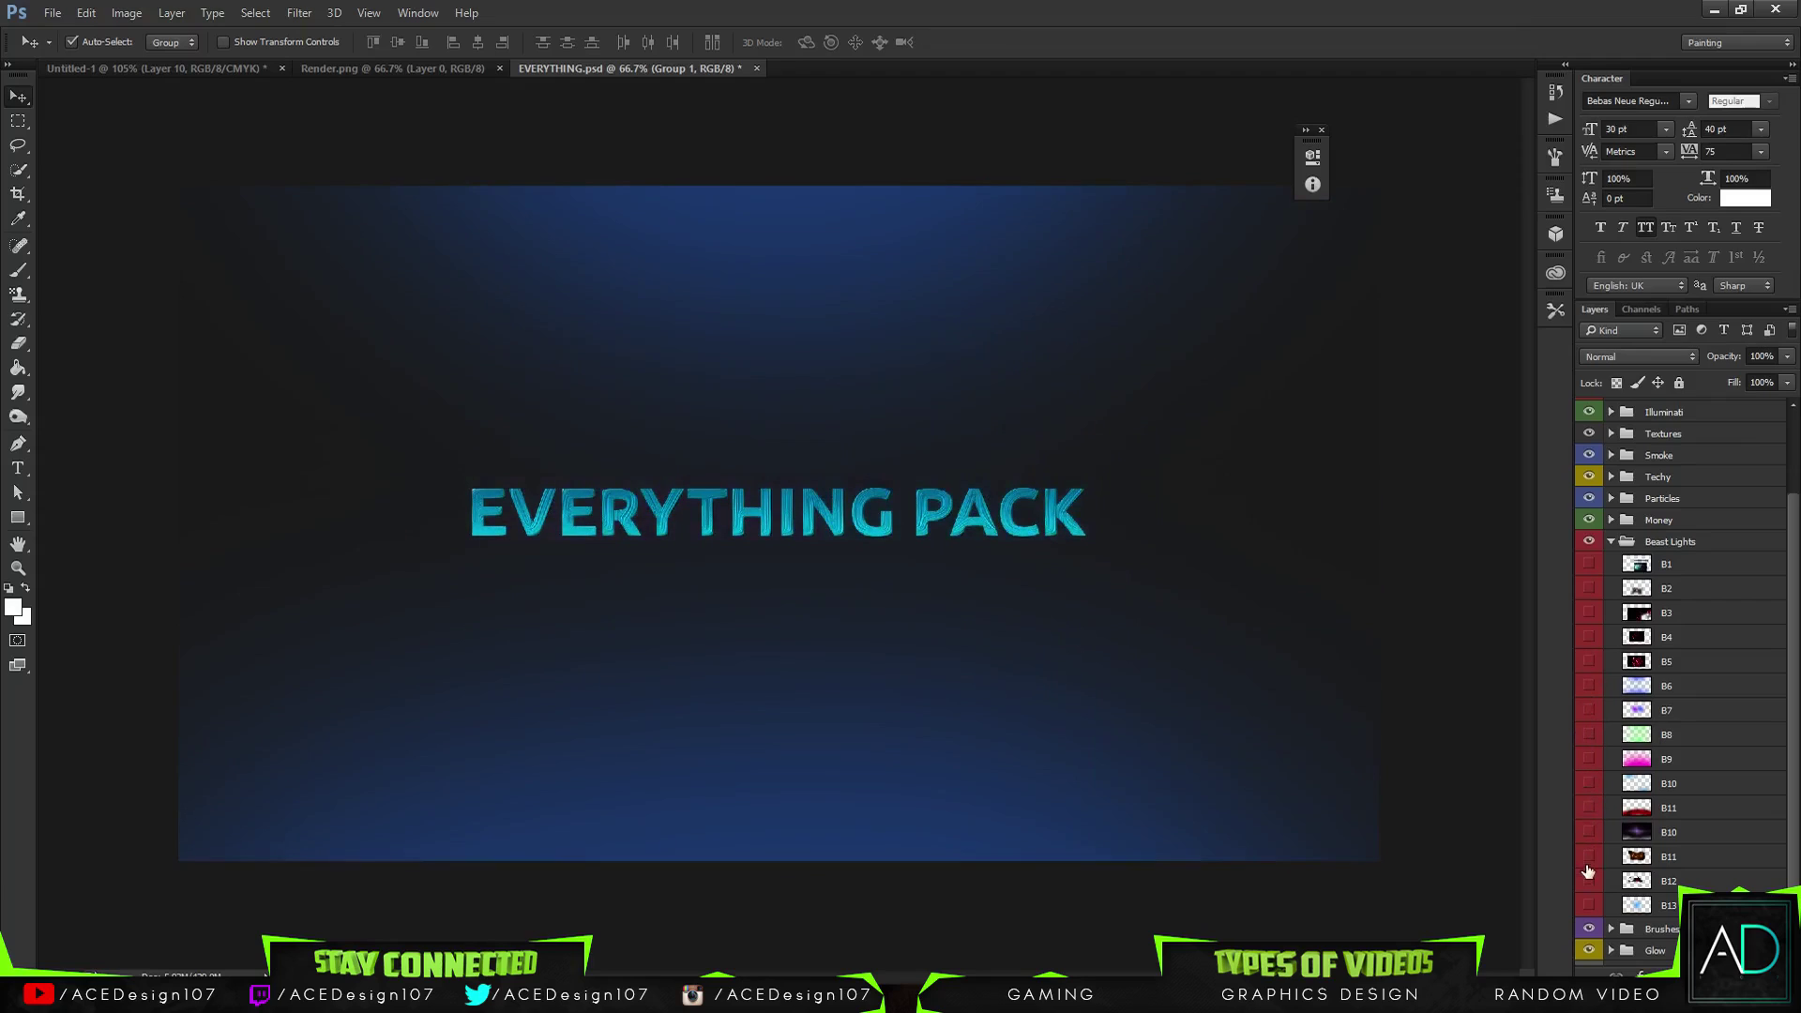
click(1589, 880)
click(1588, 881)
click(1589, 904)
click(1589, 903)
click(757, 69)
click(882, 378)
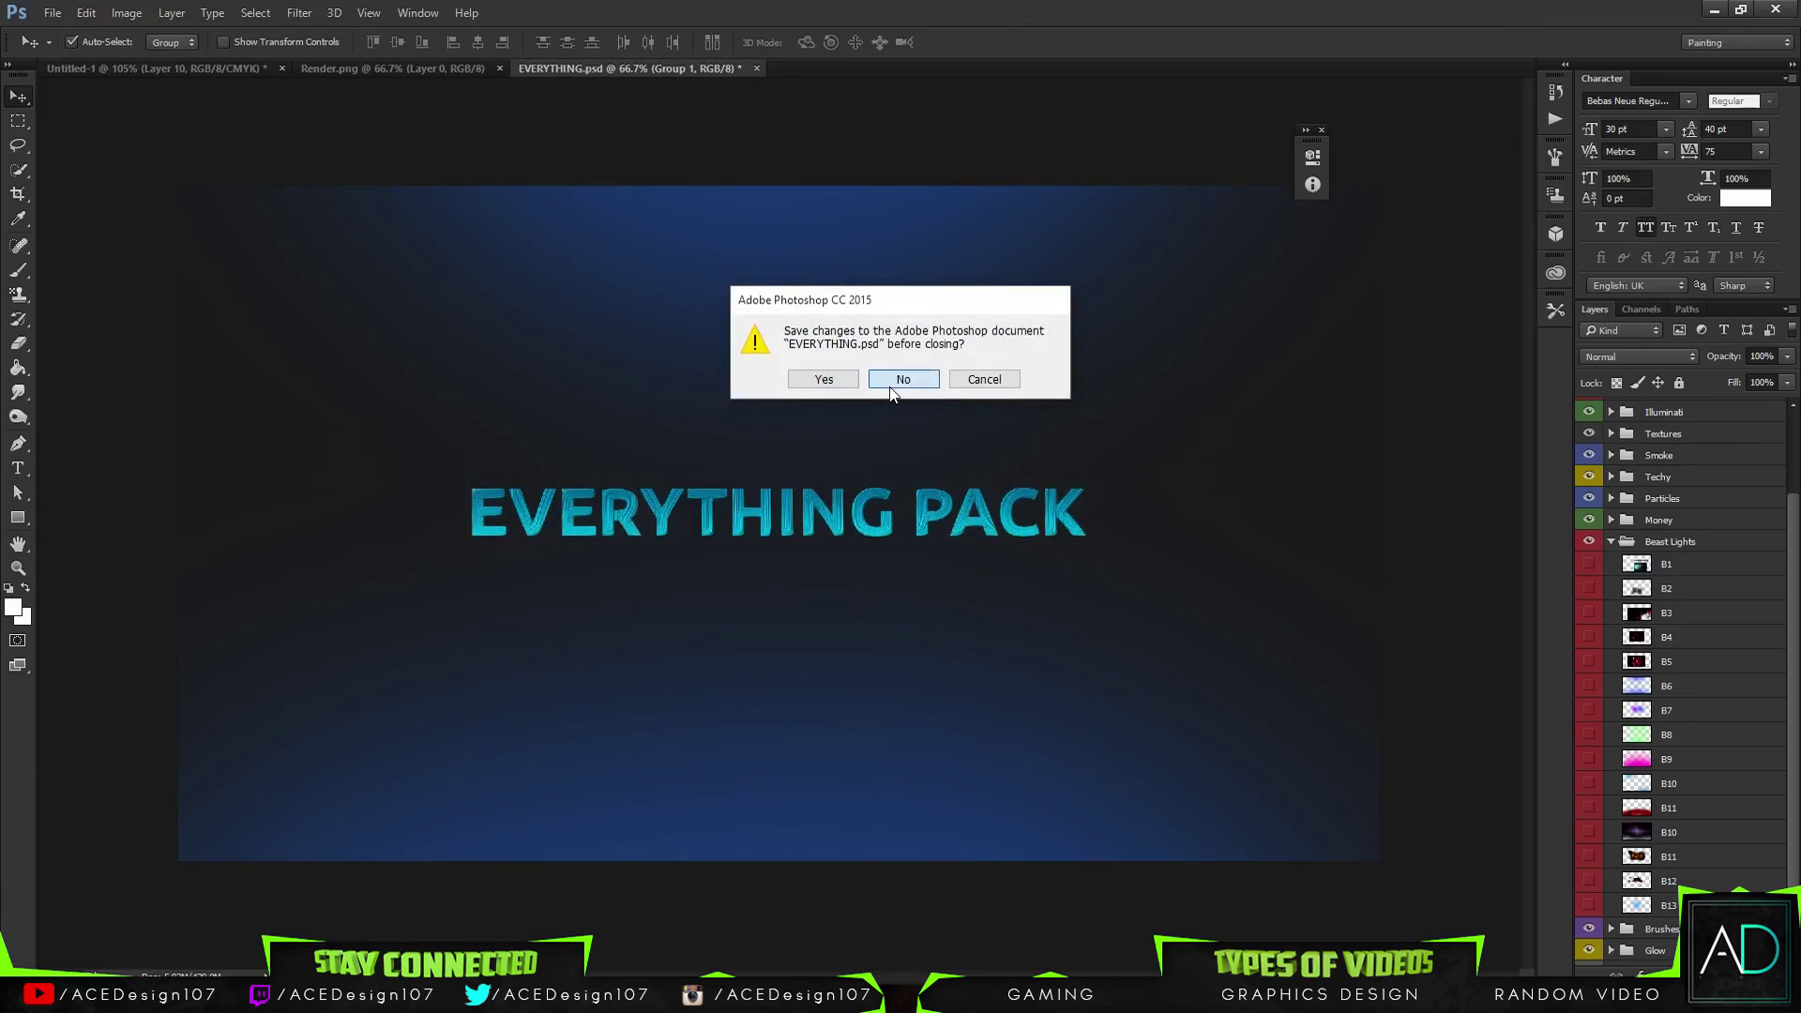
Group Layer 11, Layer 10 and Layer 9 and name the group Particles
shift+click(1676, 414)
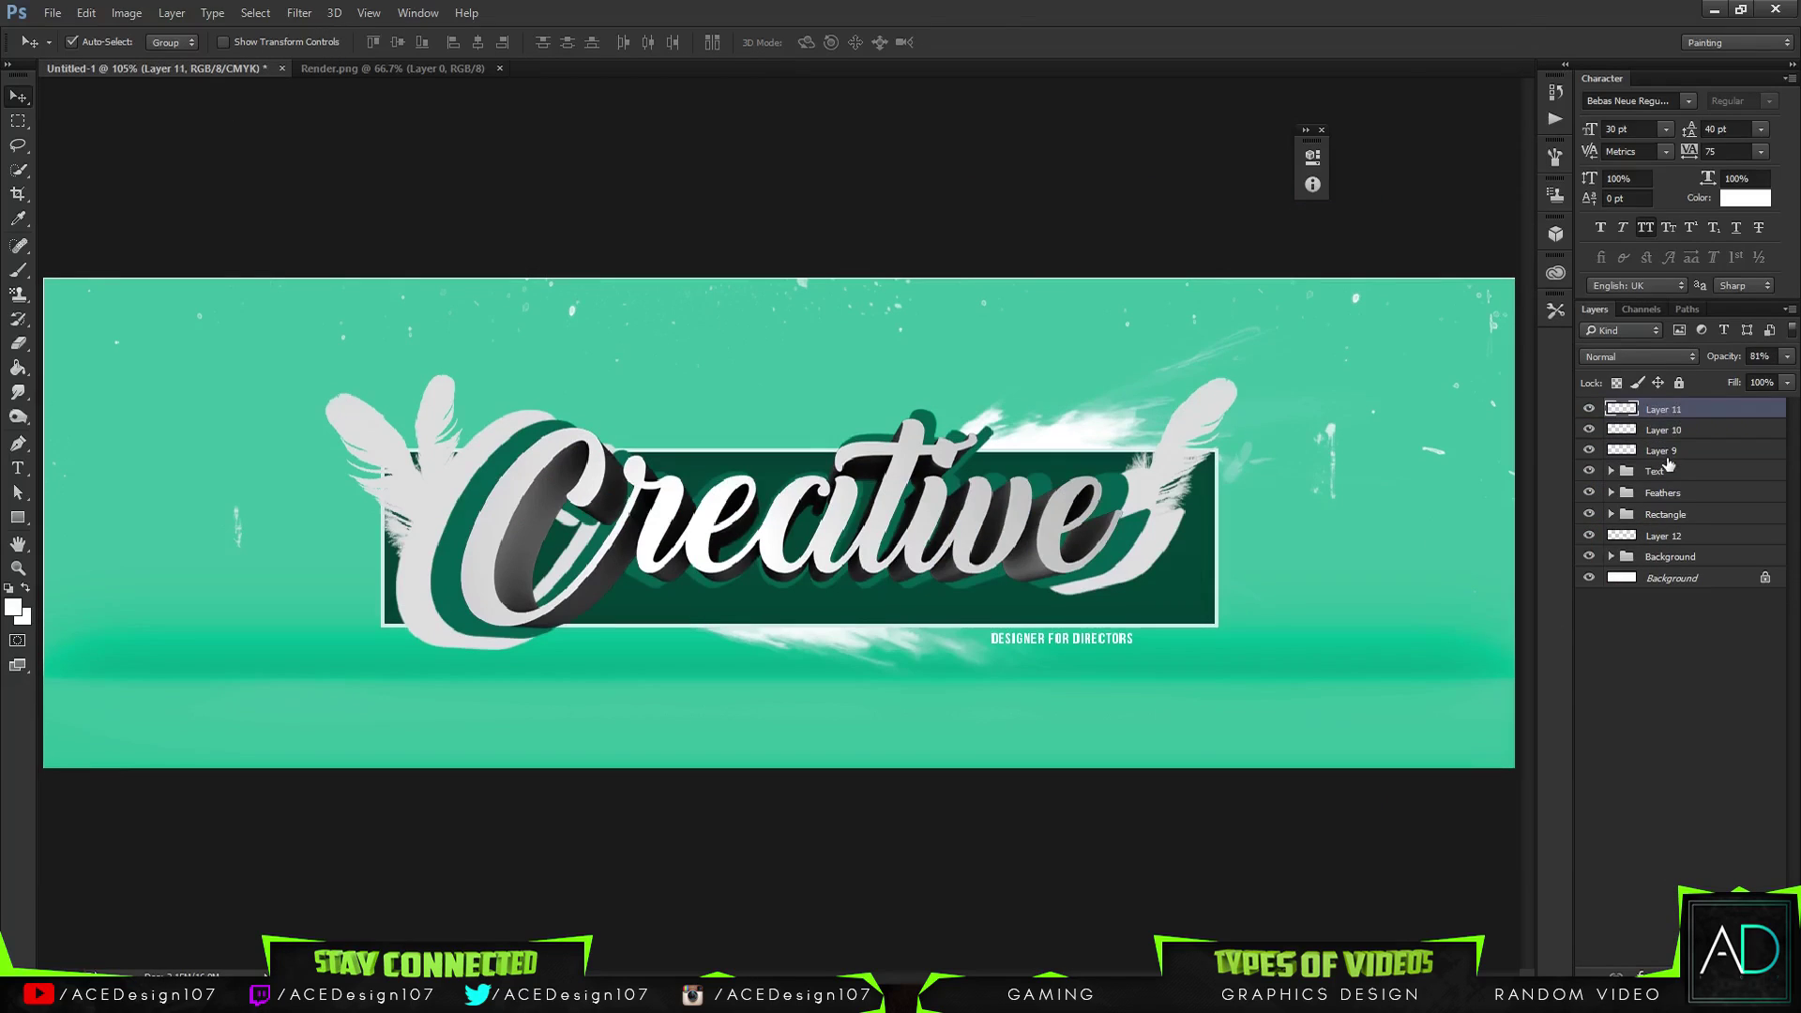
shift+click(1666, 451)
key(ctrl+g)
double_click(1663, 409)
text(Partles)
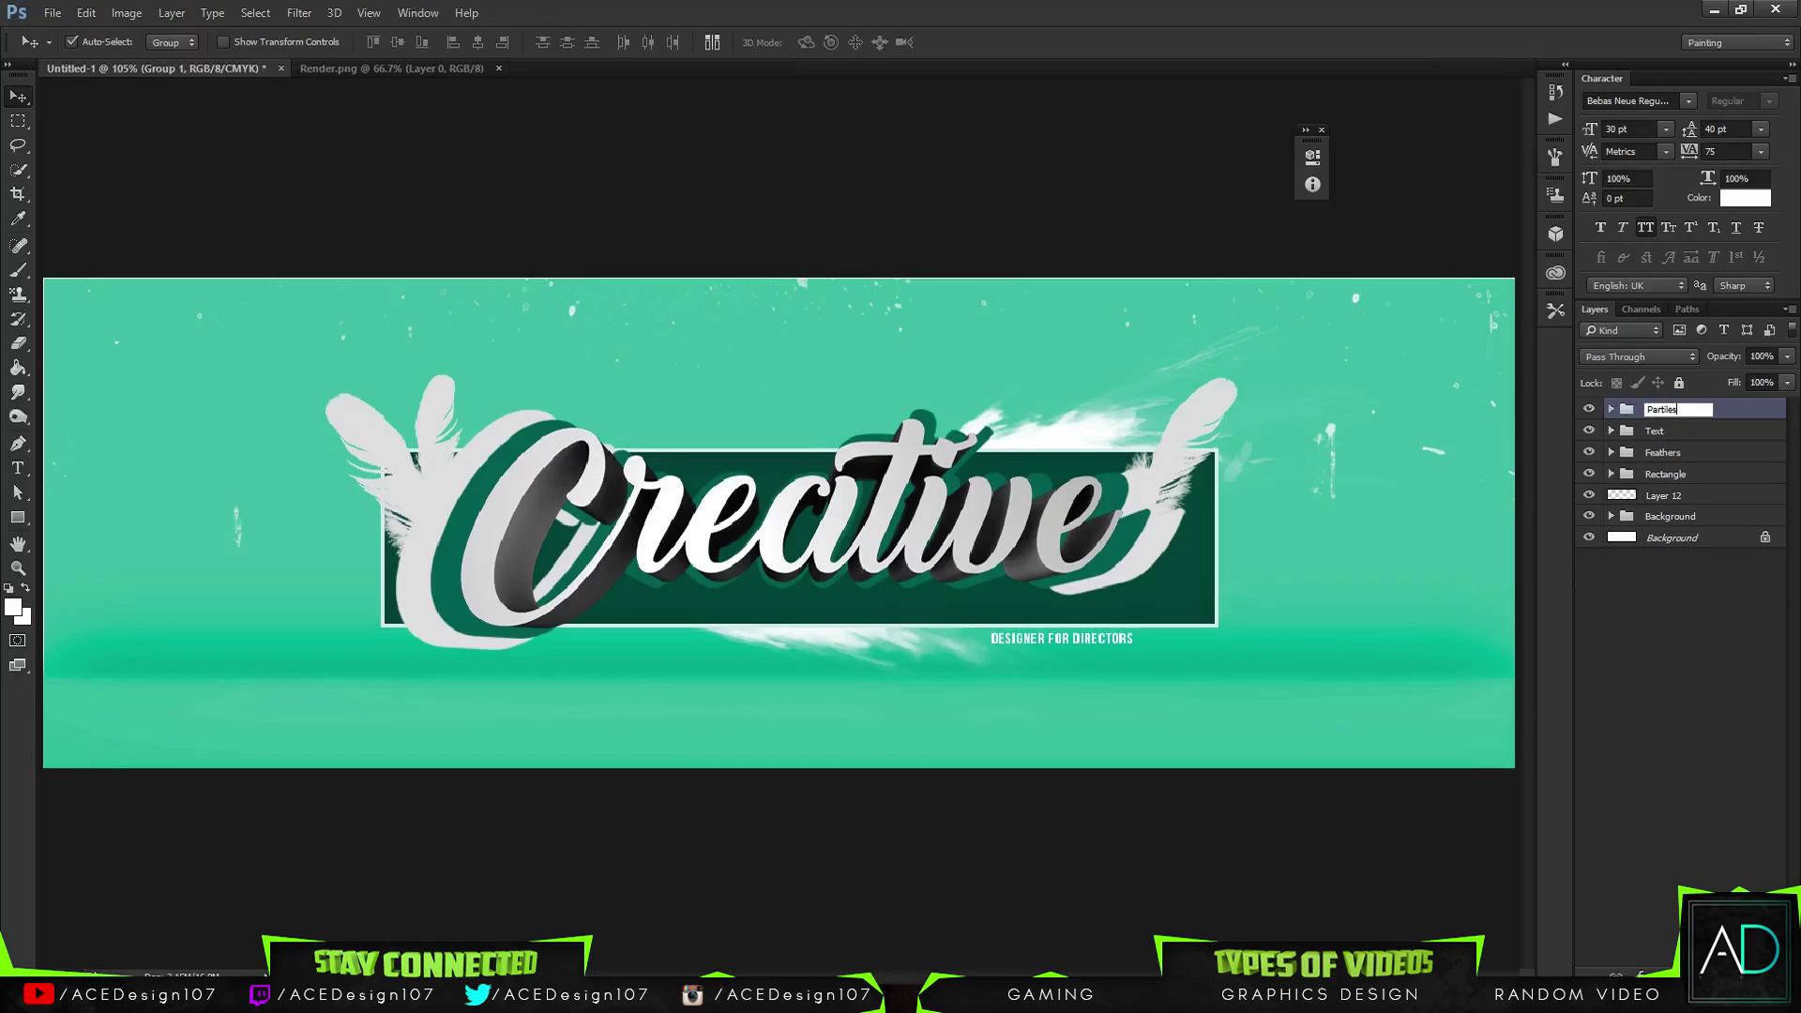
key(Return)
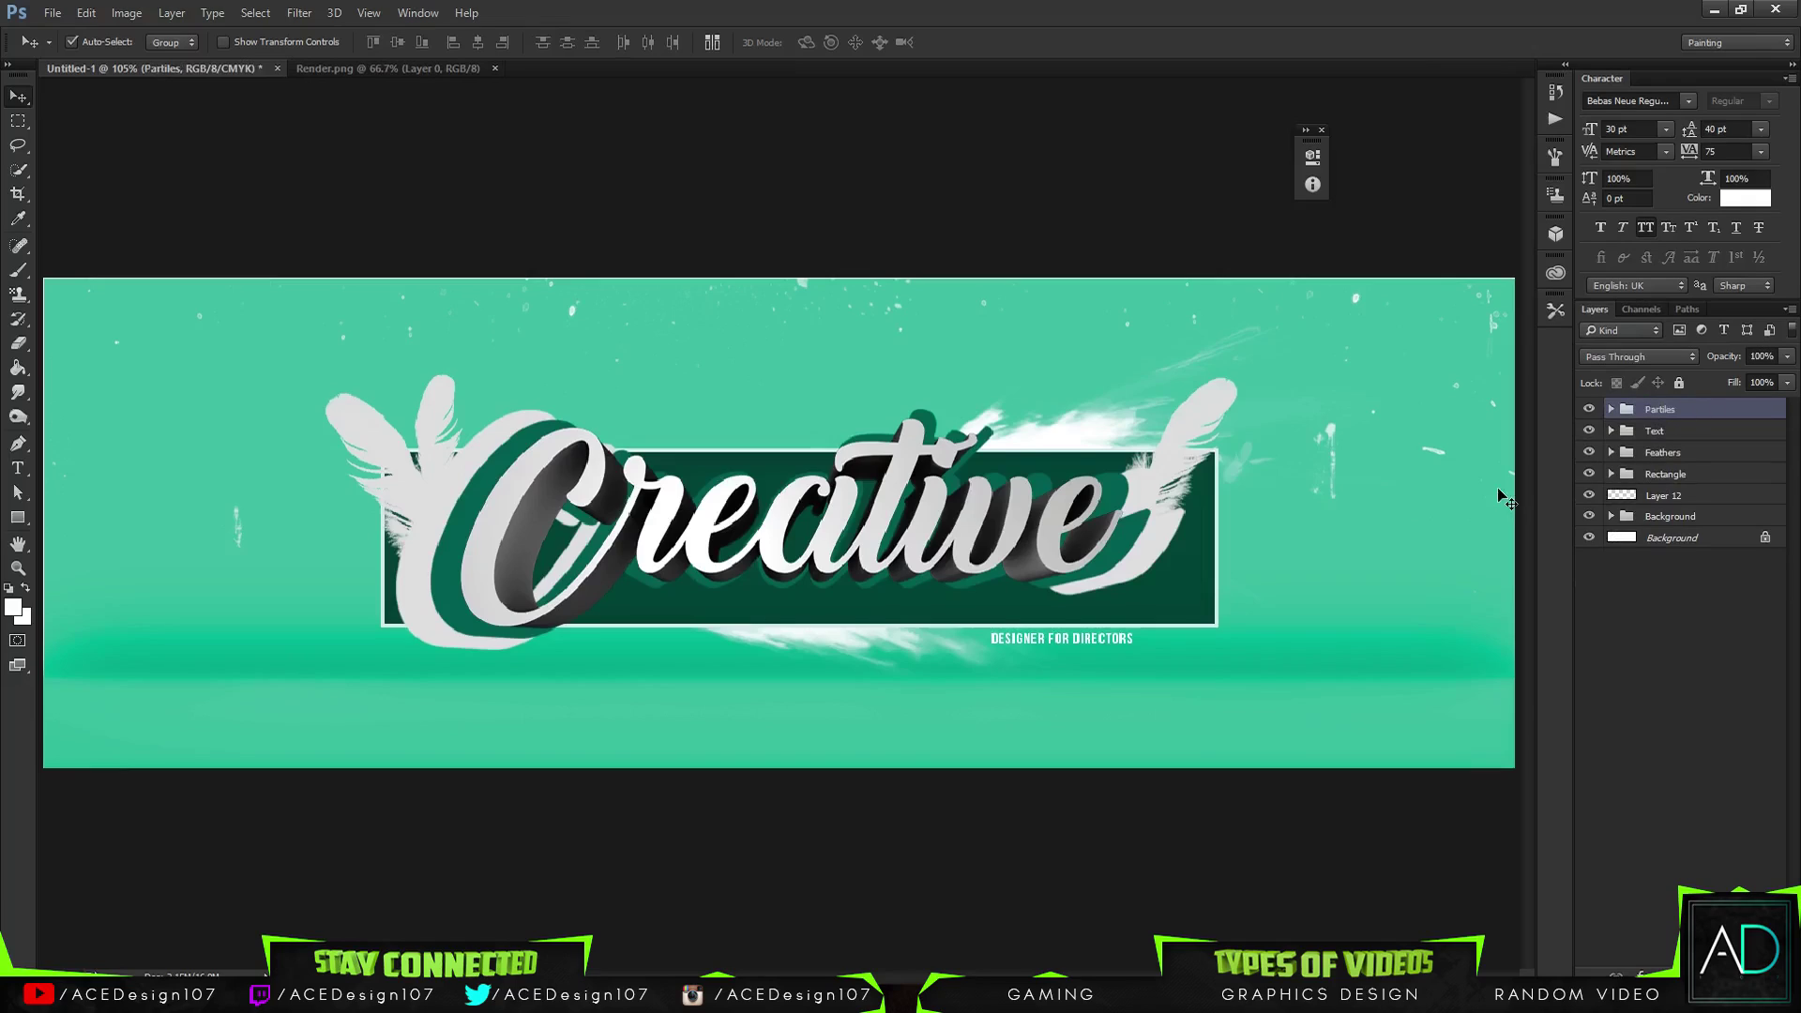
double_click(1666, 409)
text(Particles)
key(Return)
Put Layer 12 into its own group, name the group Particles and collapse it
click(1660, 497)
key(ctrl+g)
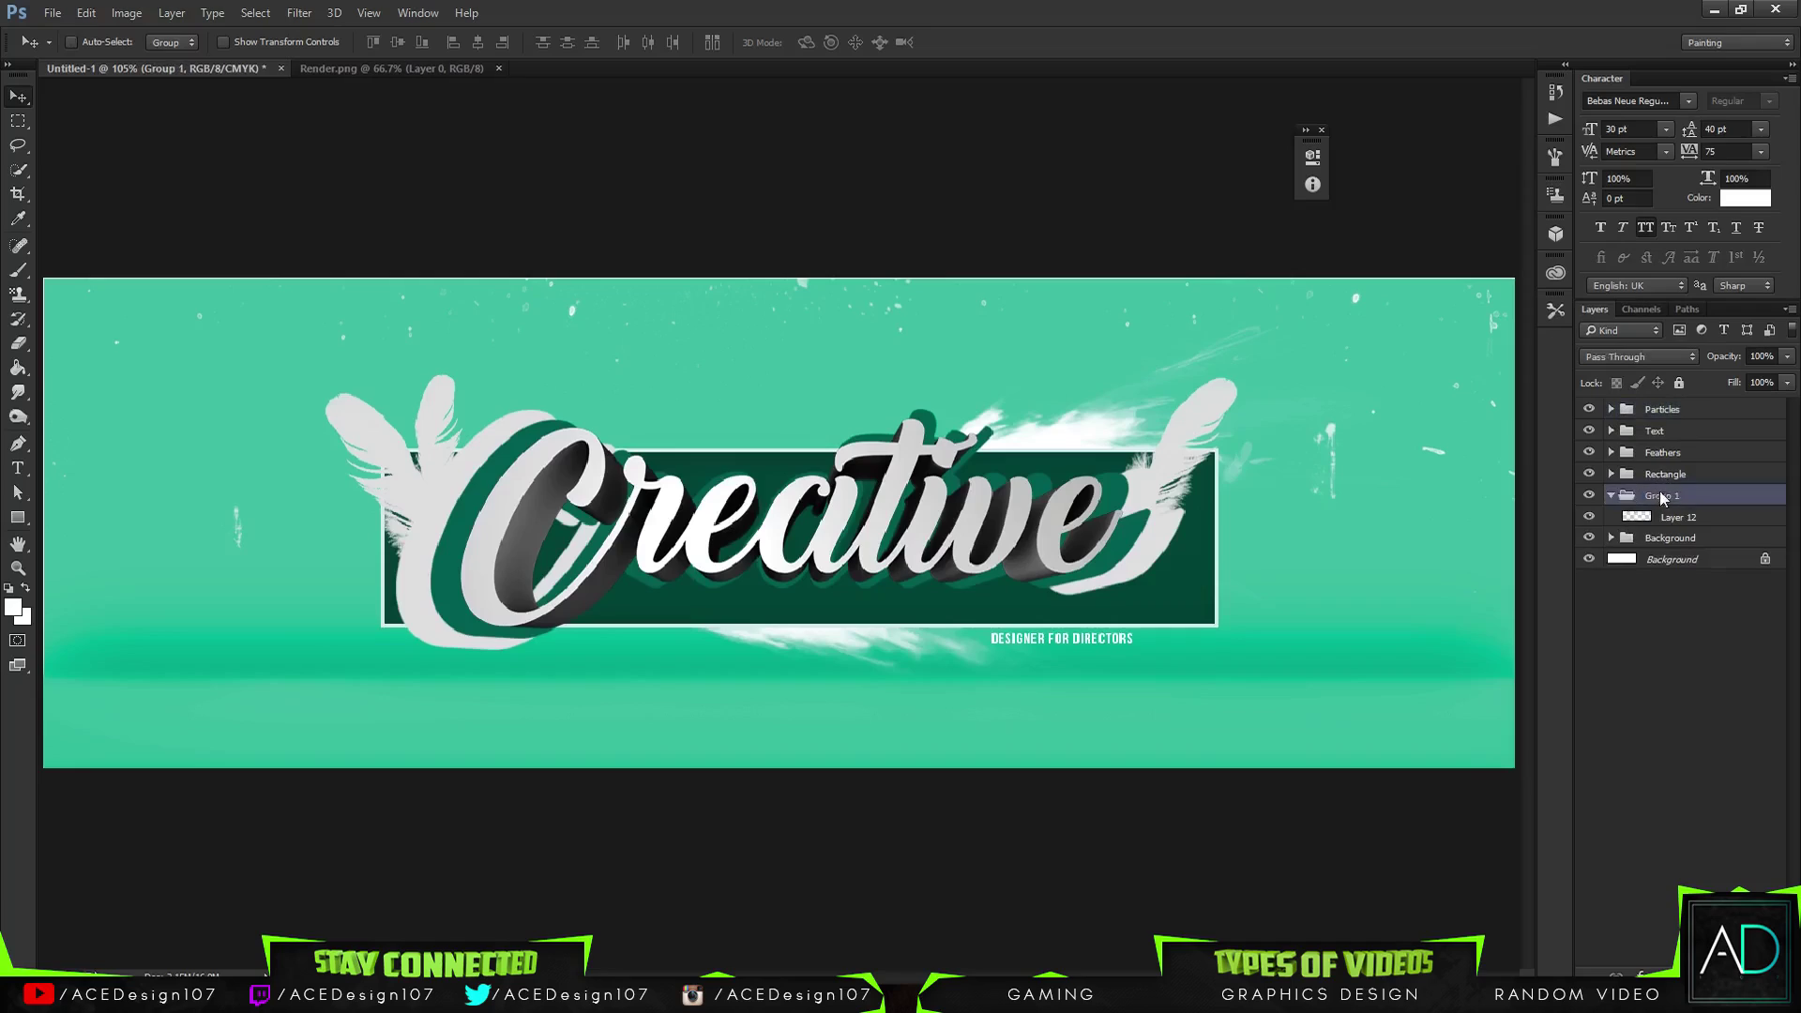
double_click(1659, 494)
text(R)
text(art)
text(icles)
key(Return)
click(1589, 496)
click(1610, 495)
click(1589, 495)
Create a new layer above the uppermost Particles group and set up a soft round brush at 1000 px with 0% hardness
click(1700, 411)
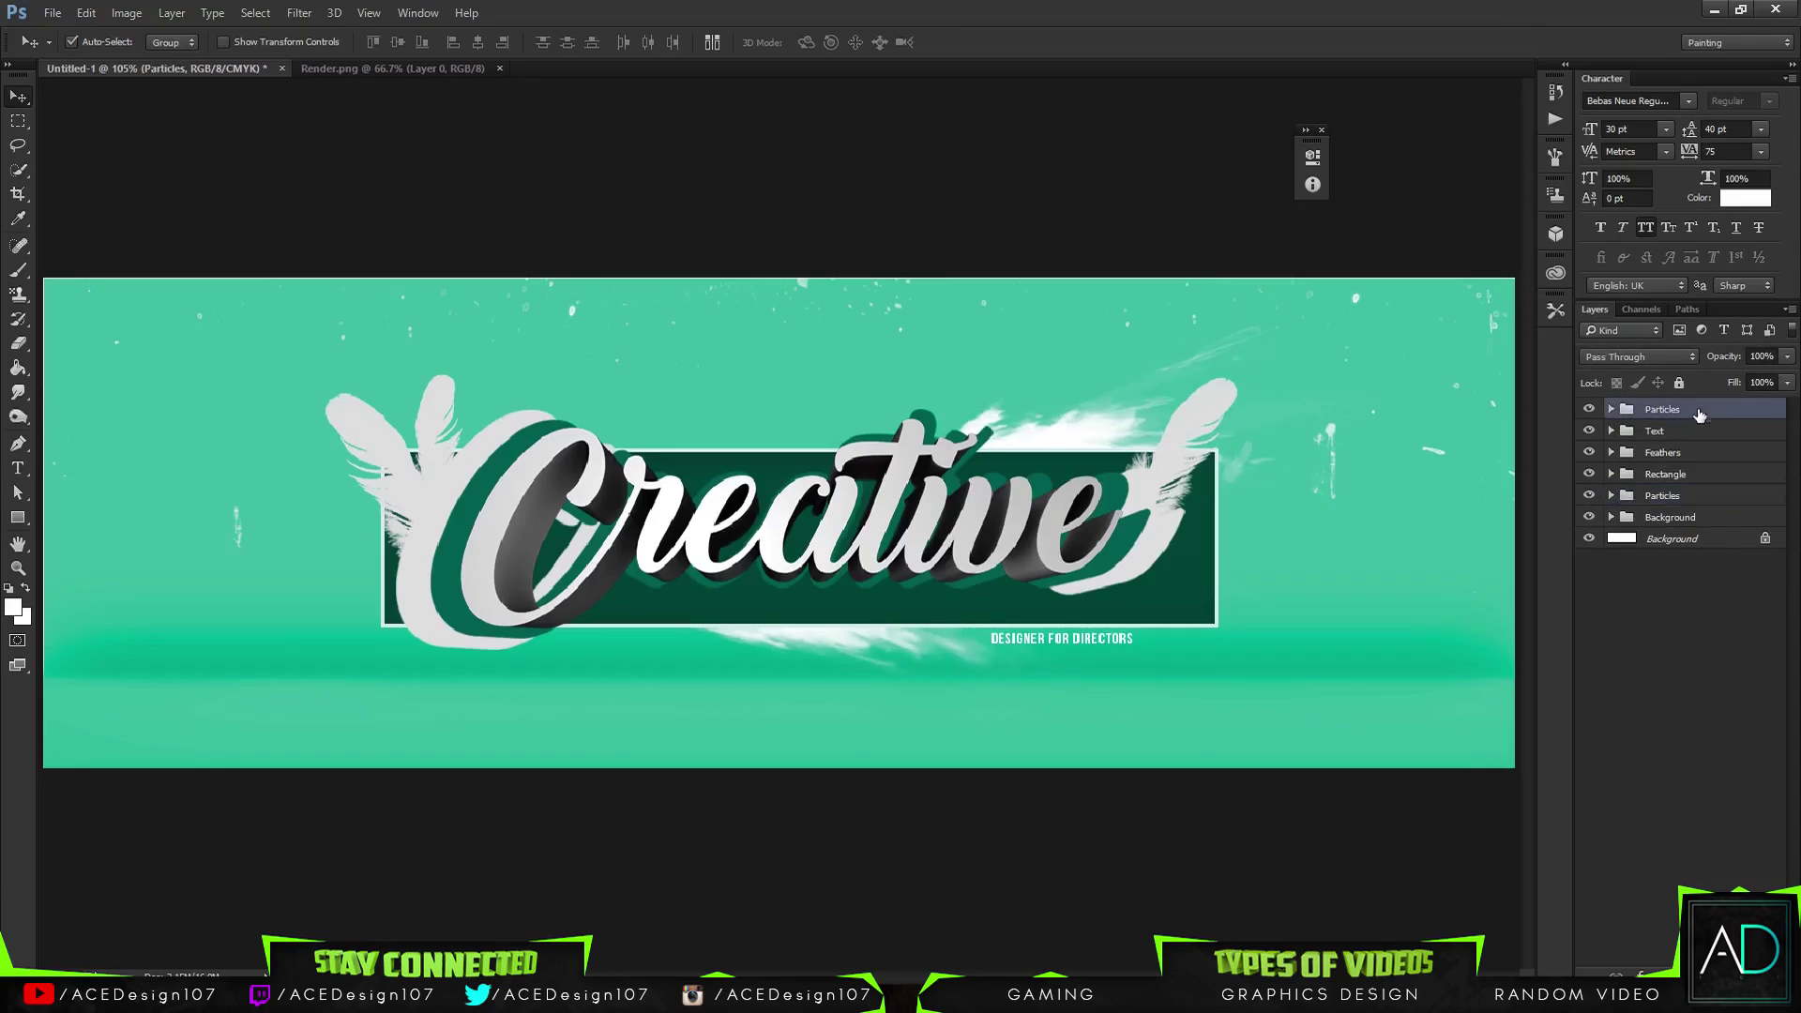
key(ctrl+shift+alt+n)
key(b)
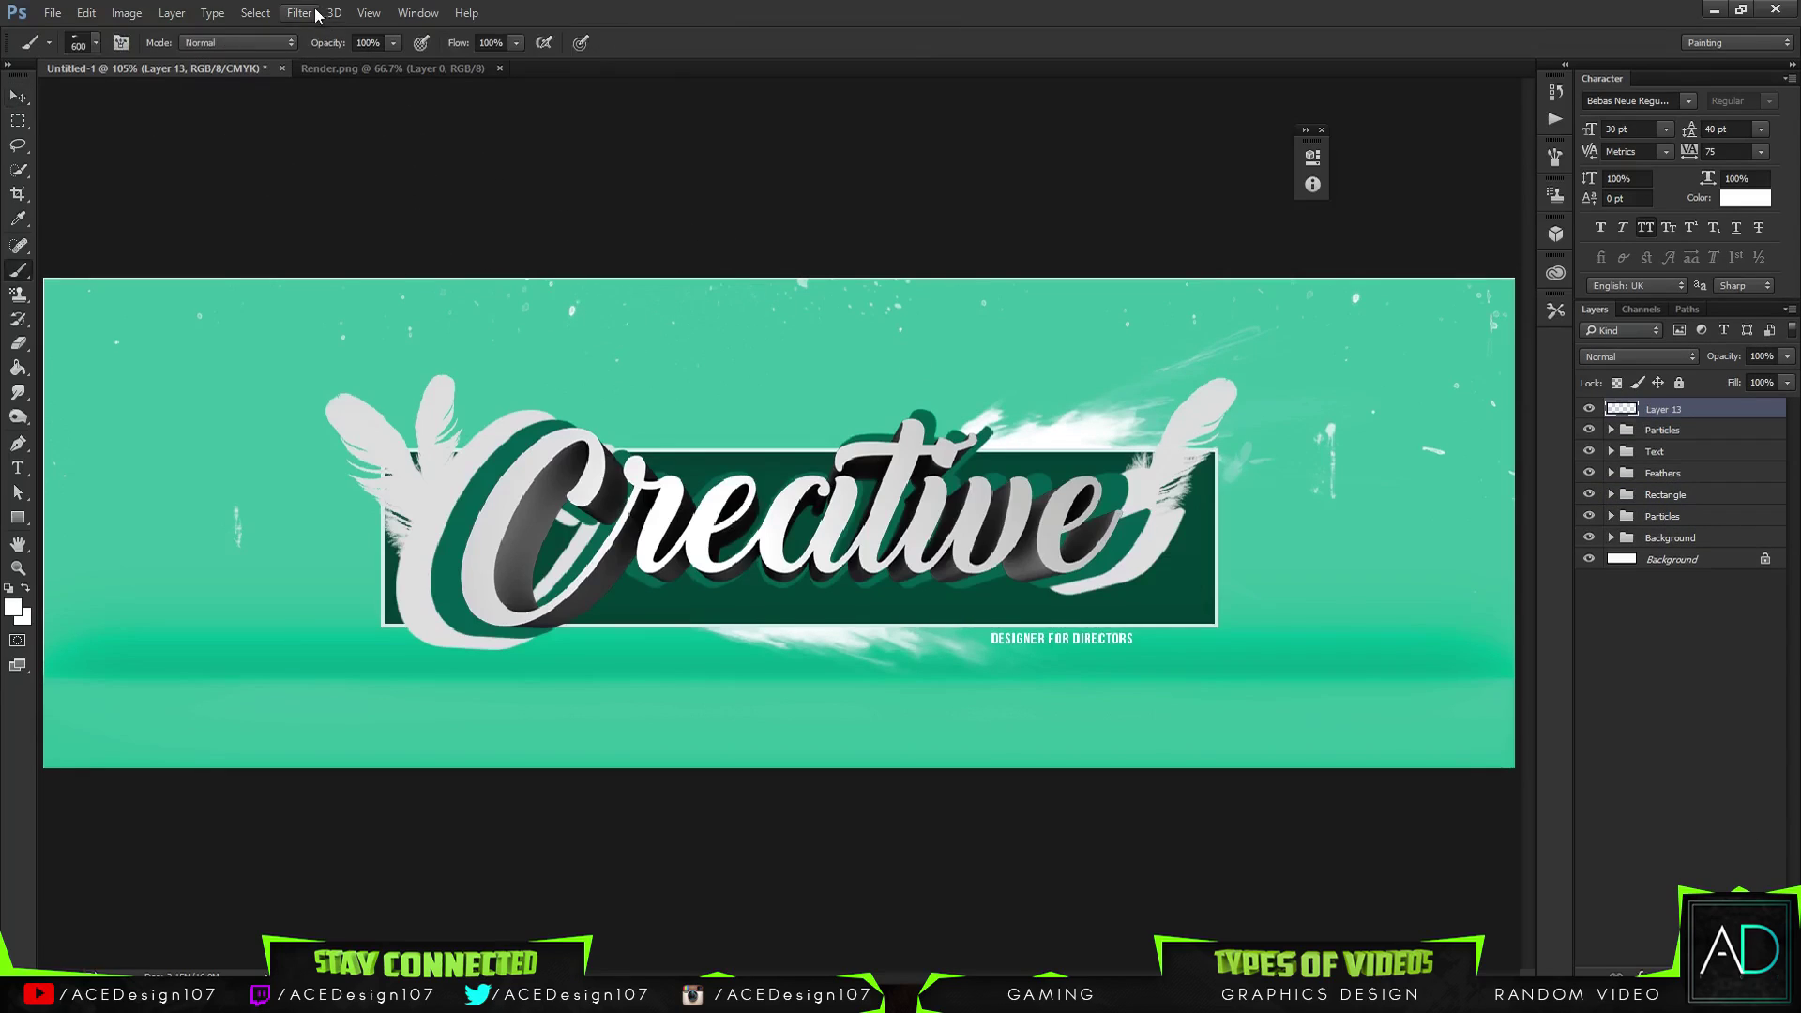
click(96, 42)
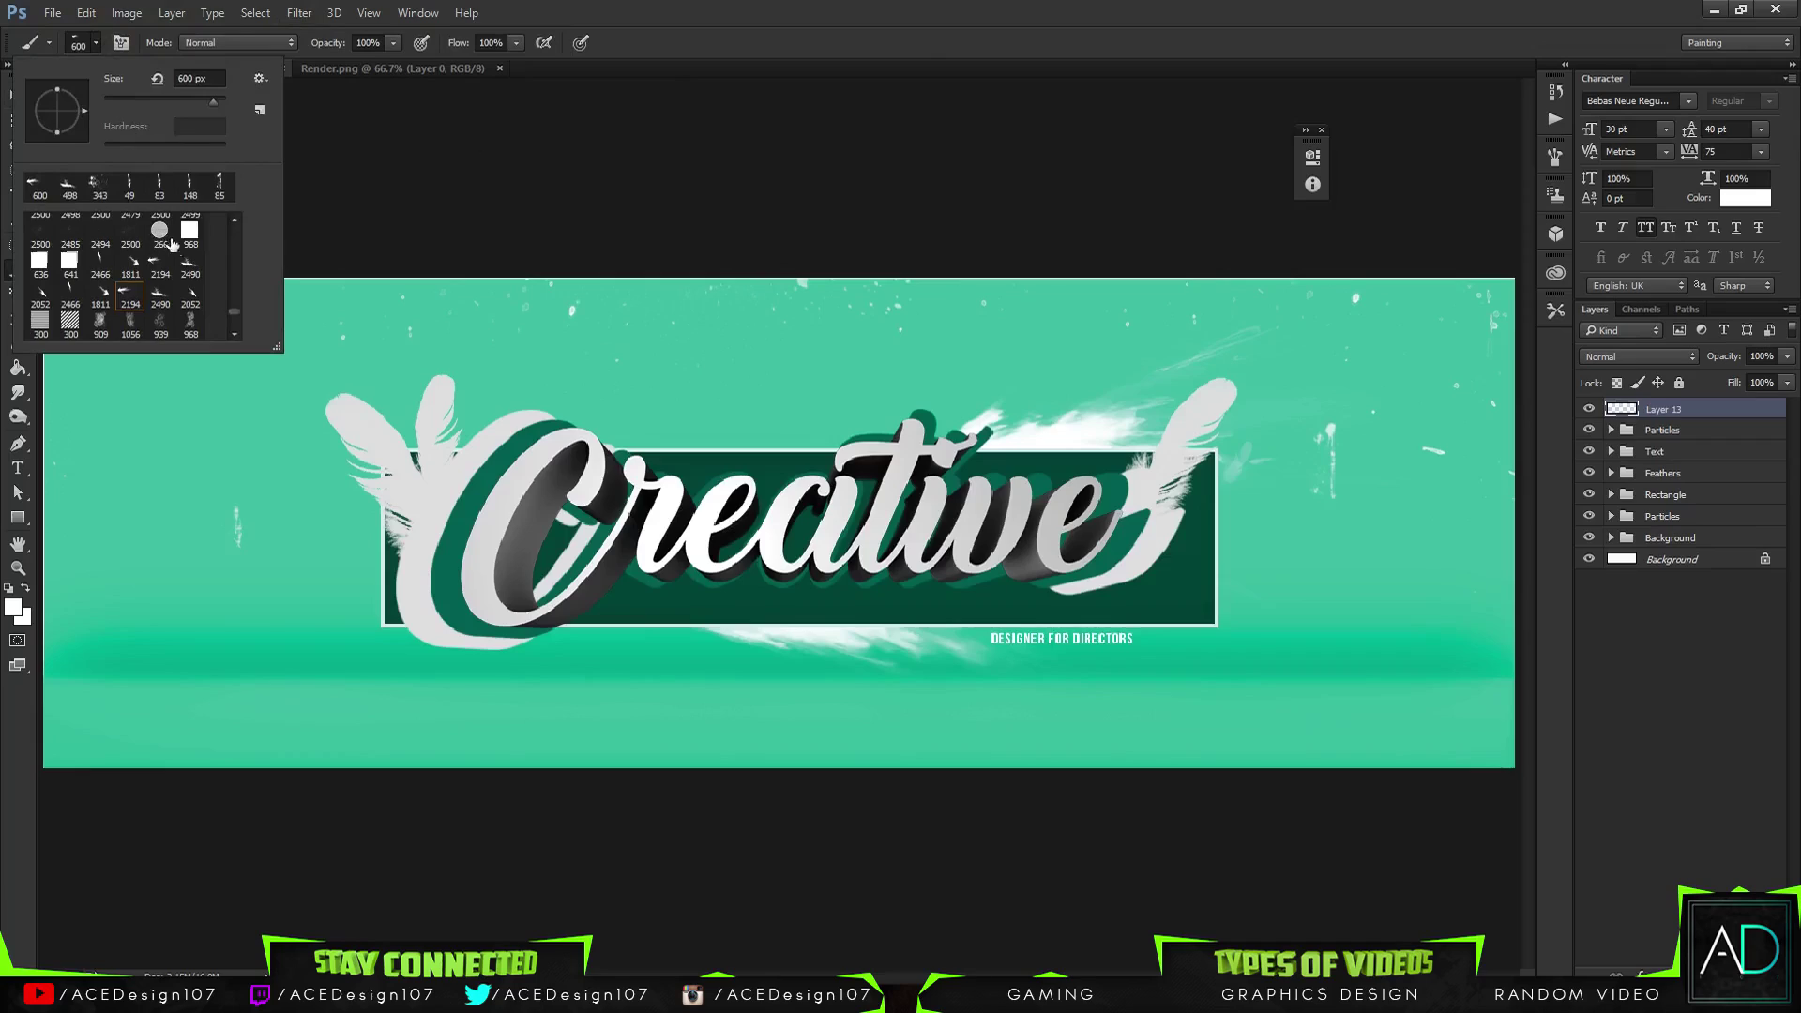
drag(232, 313, 233, 227)
click(159, 227)
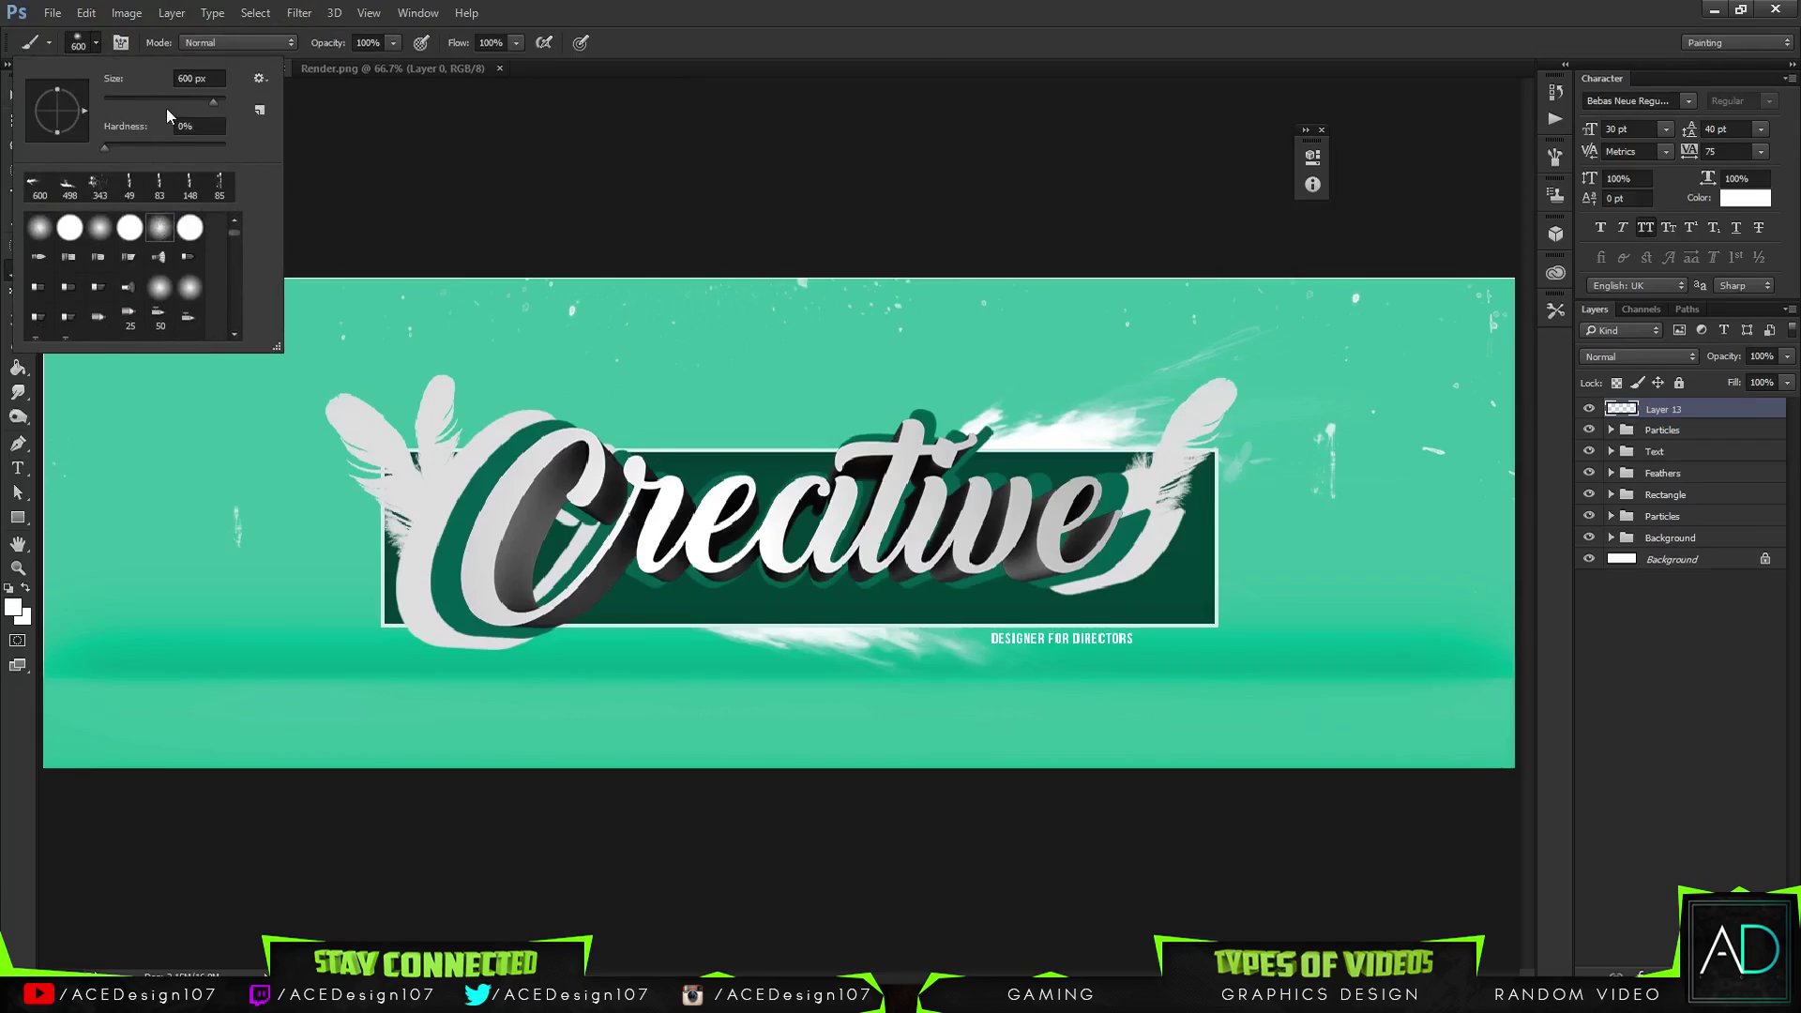
click(214, 79)
text(1000)
key(Return)
Paint a single soft white dab from just above the banner so a light glow falls on its upper edge
key(ctrl+minus)
key(ctrl+minus)
key(ctrl+minus)
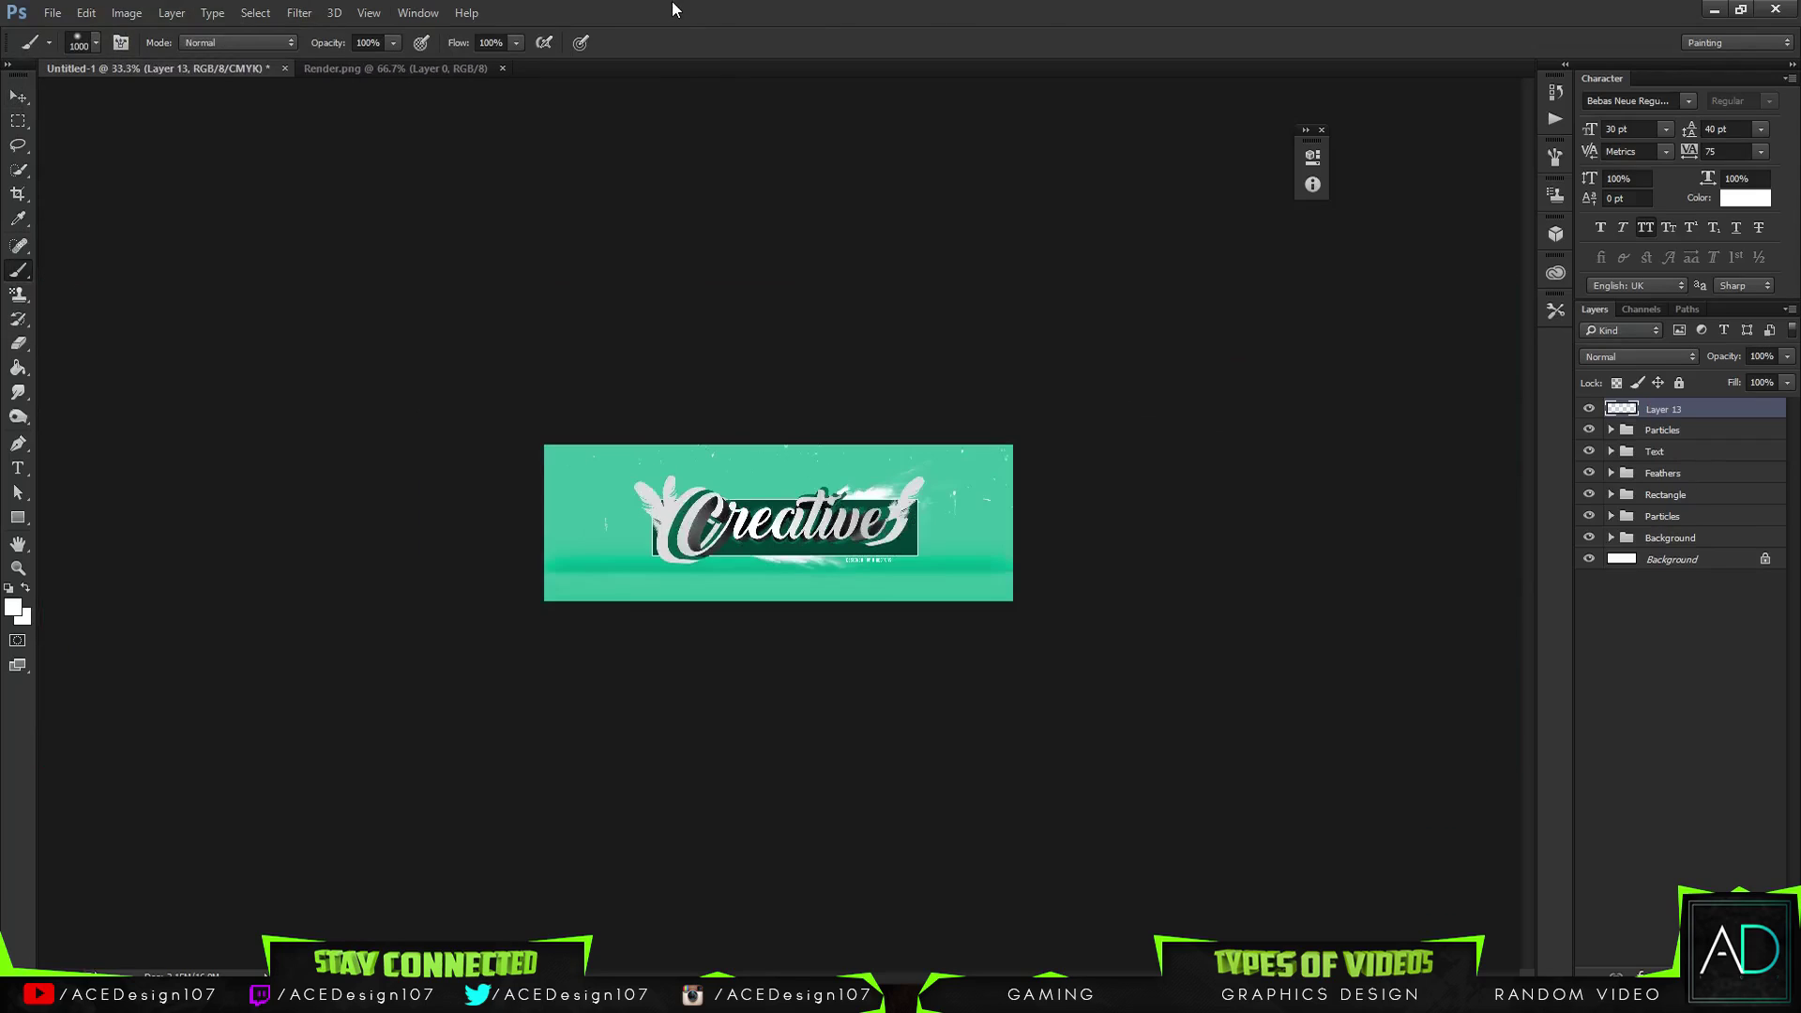
click(751, 343)
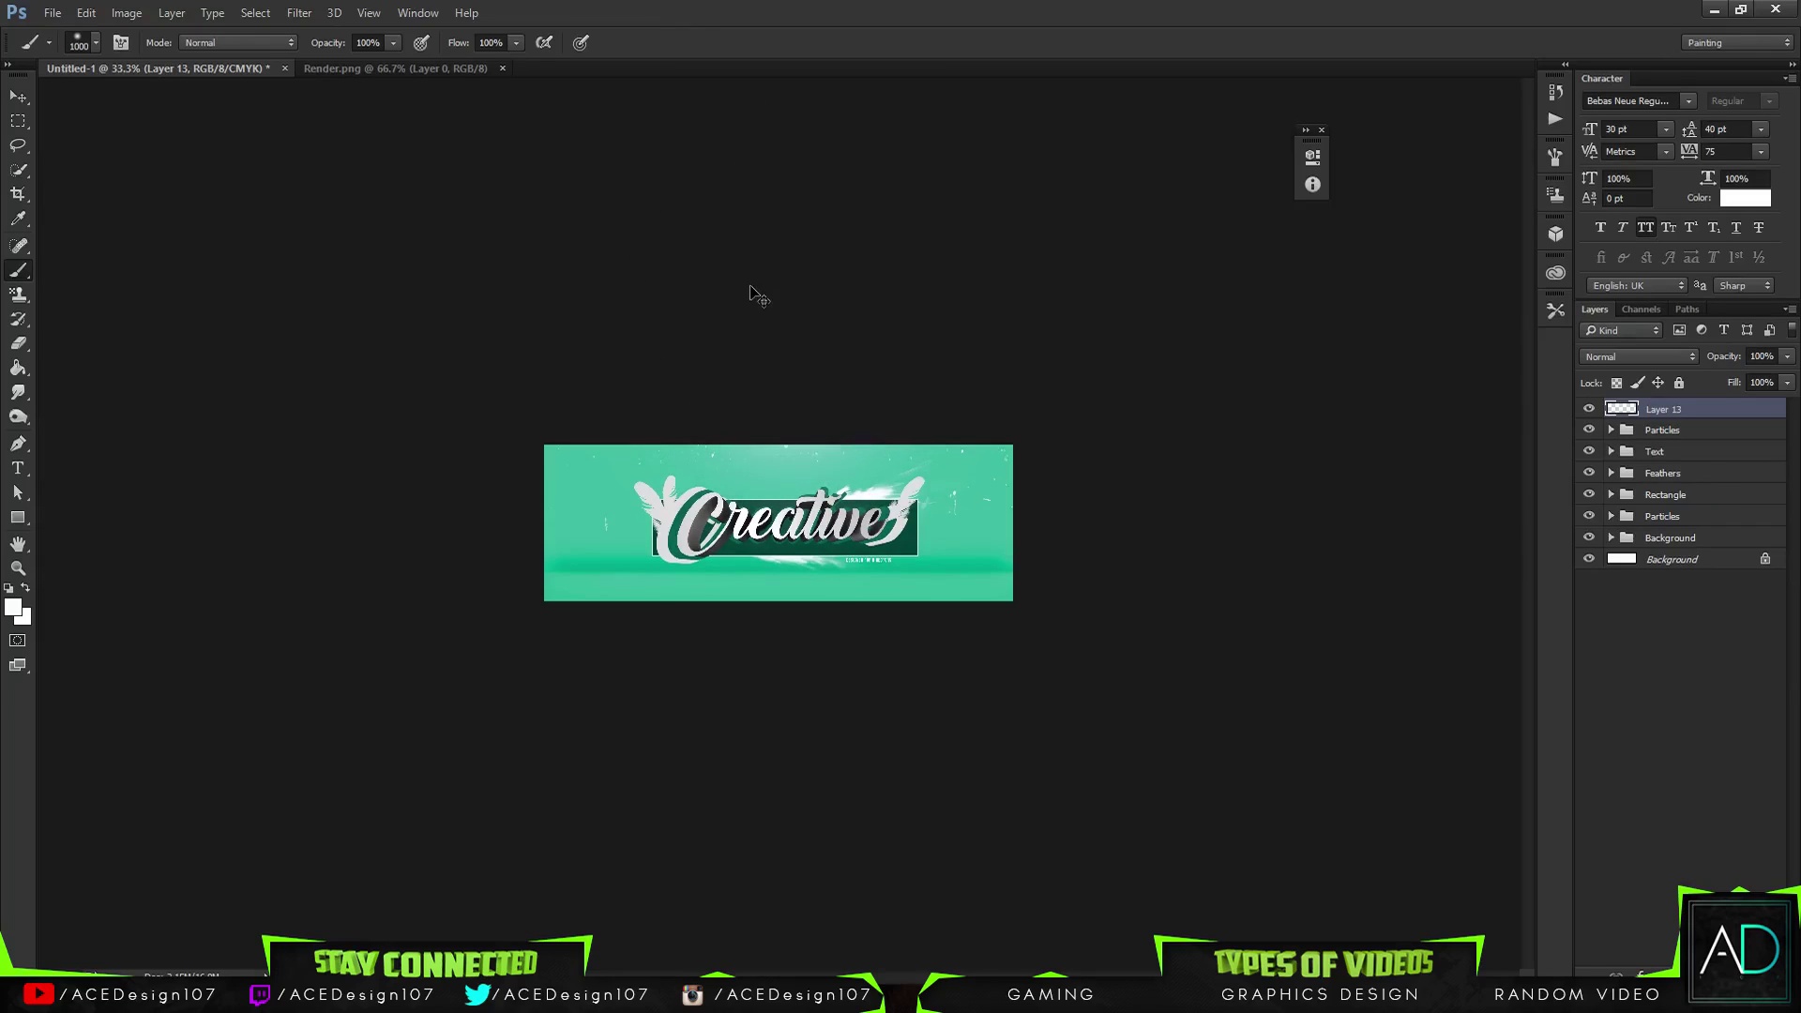
key(ctrl+0)
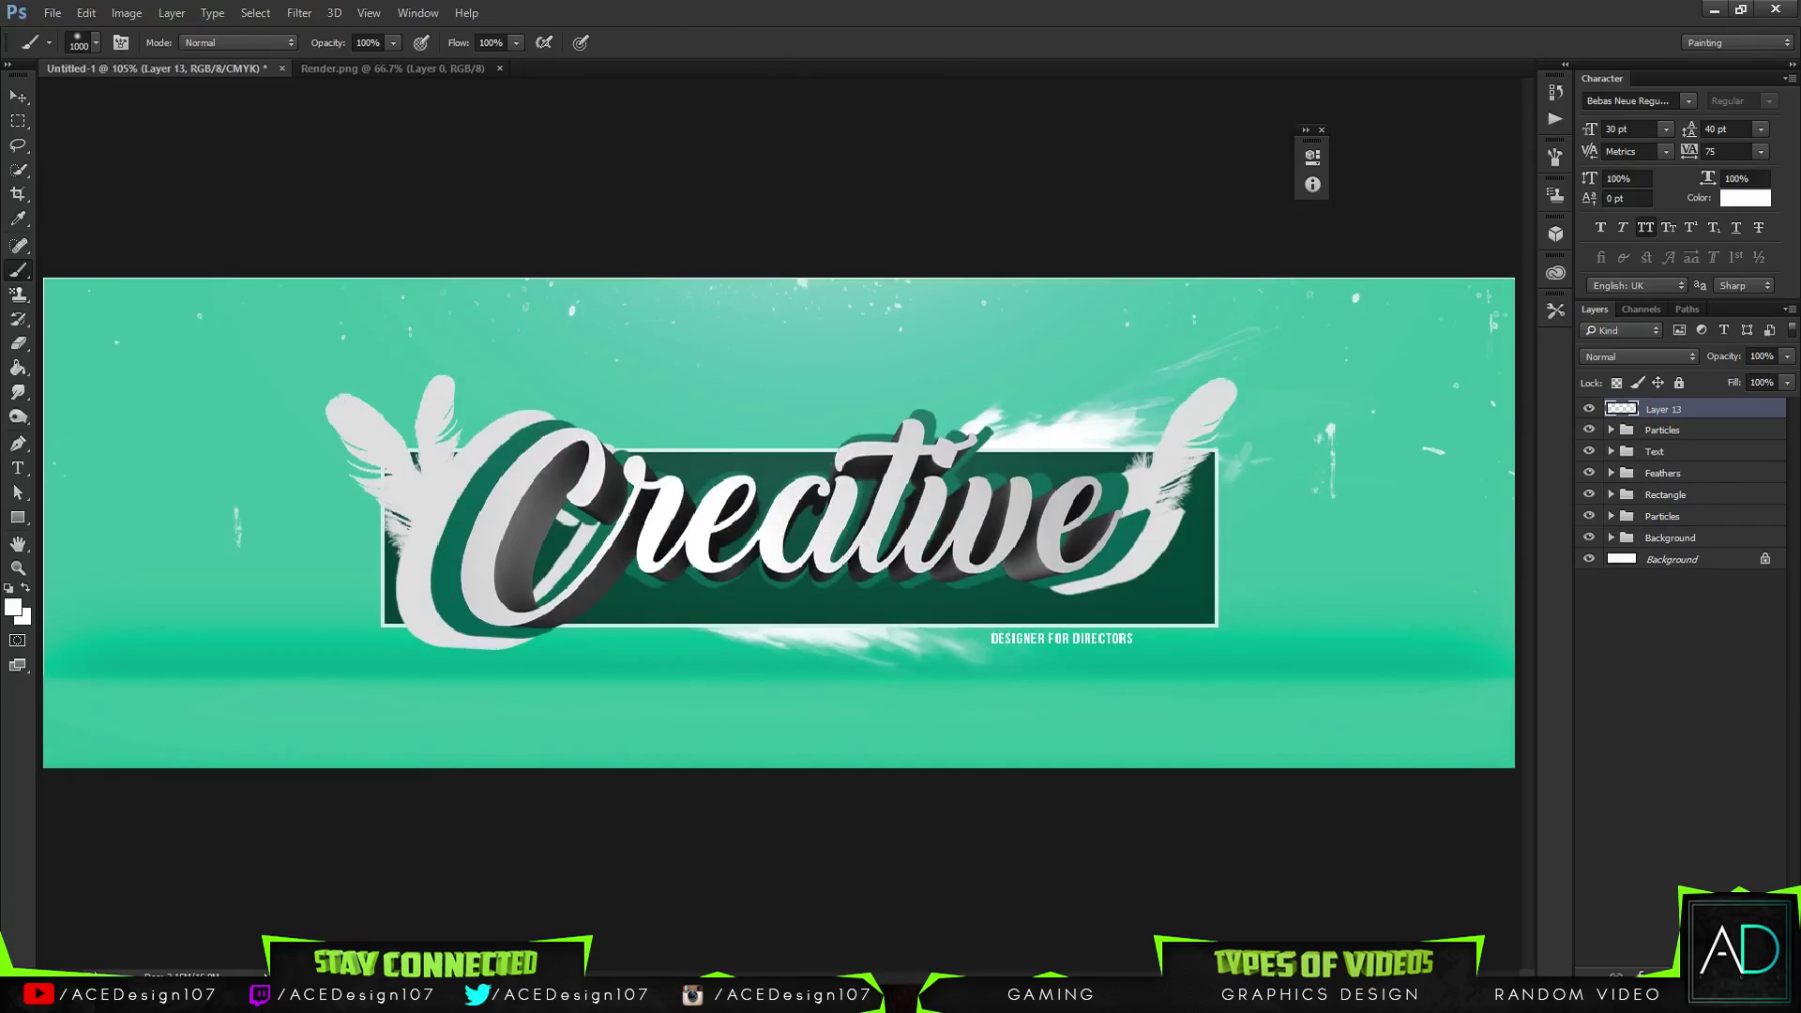
Put Layer 13 into its own group and name the group Light
key(ctrl+g)
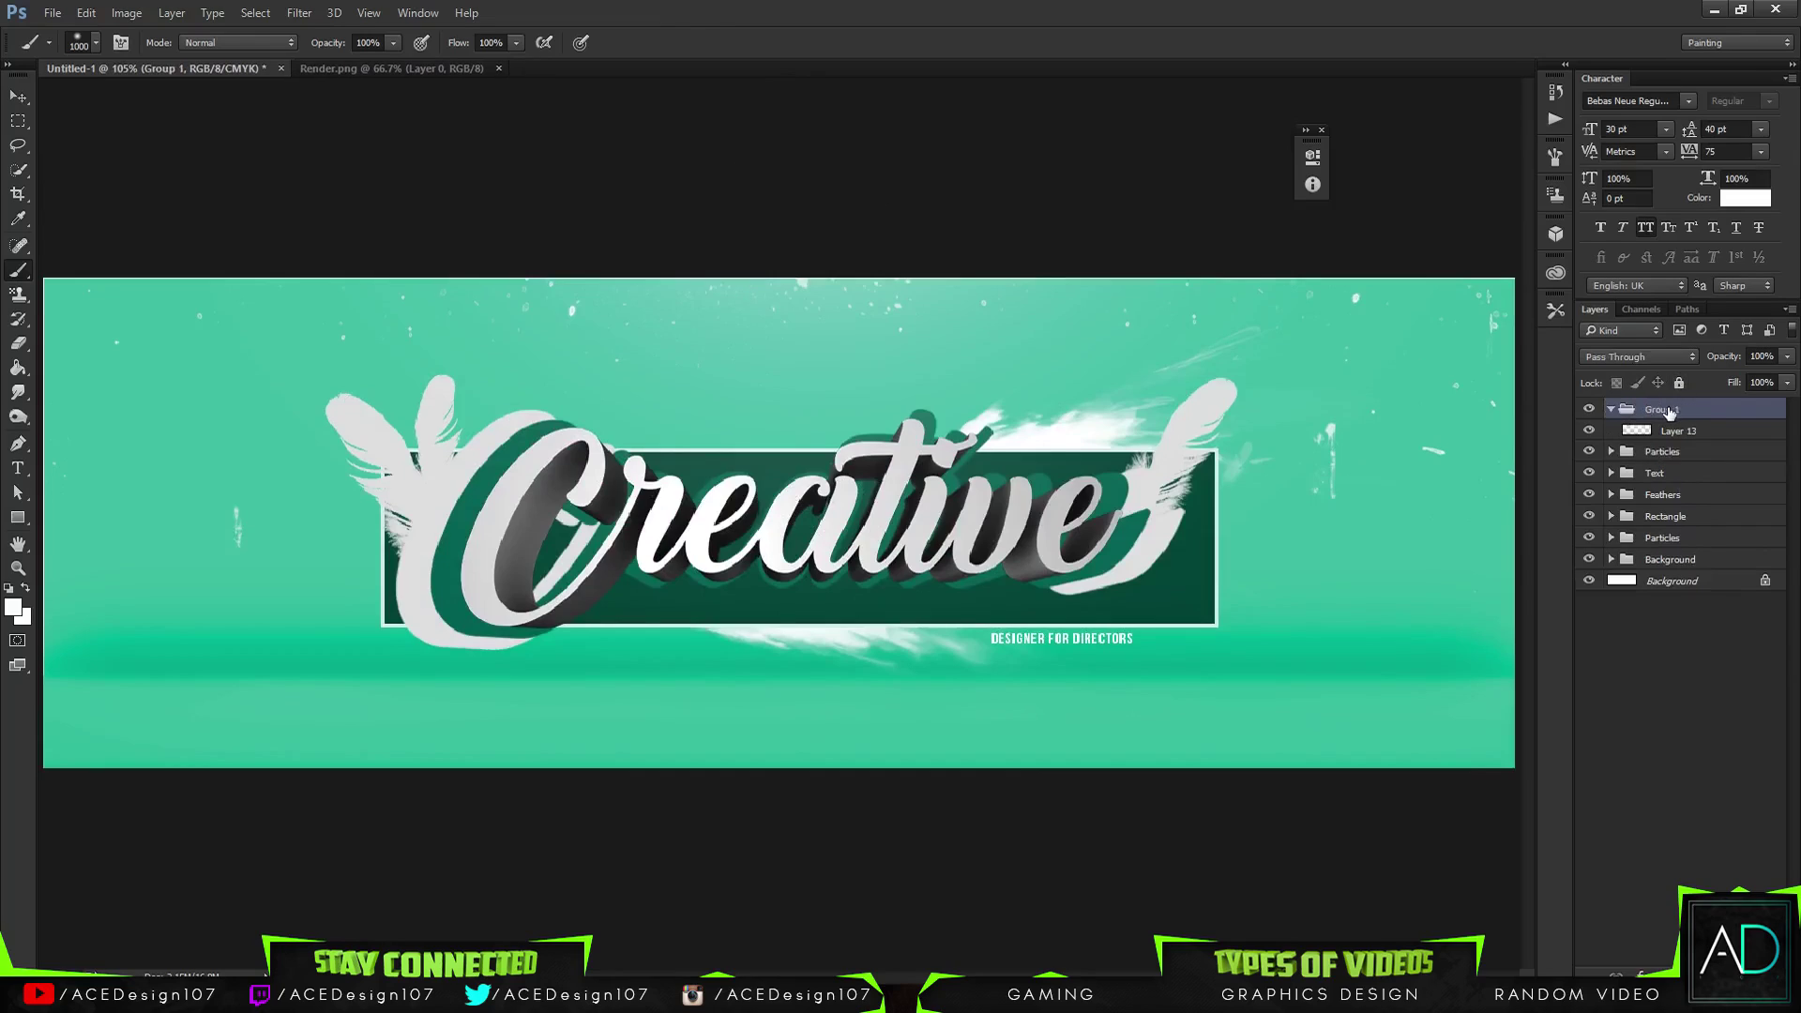
double_click(1664, 410)
text(Light)
key(Return)
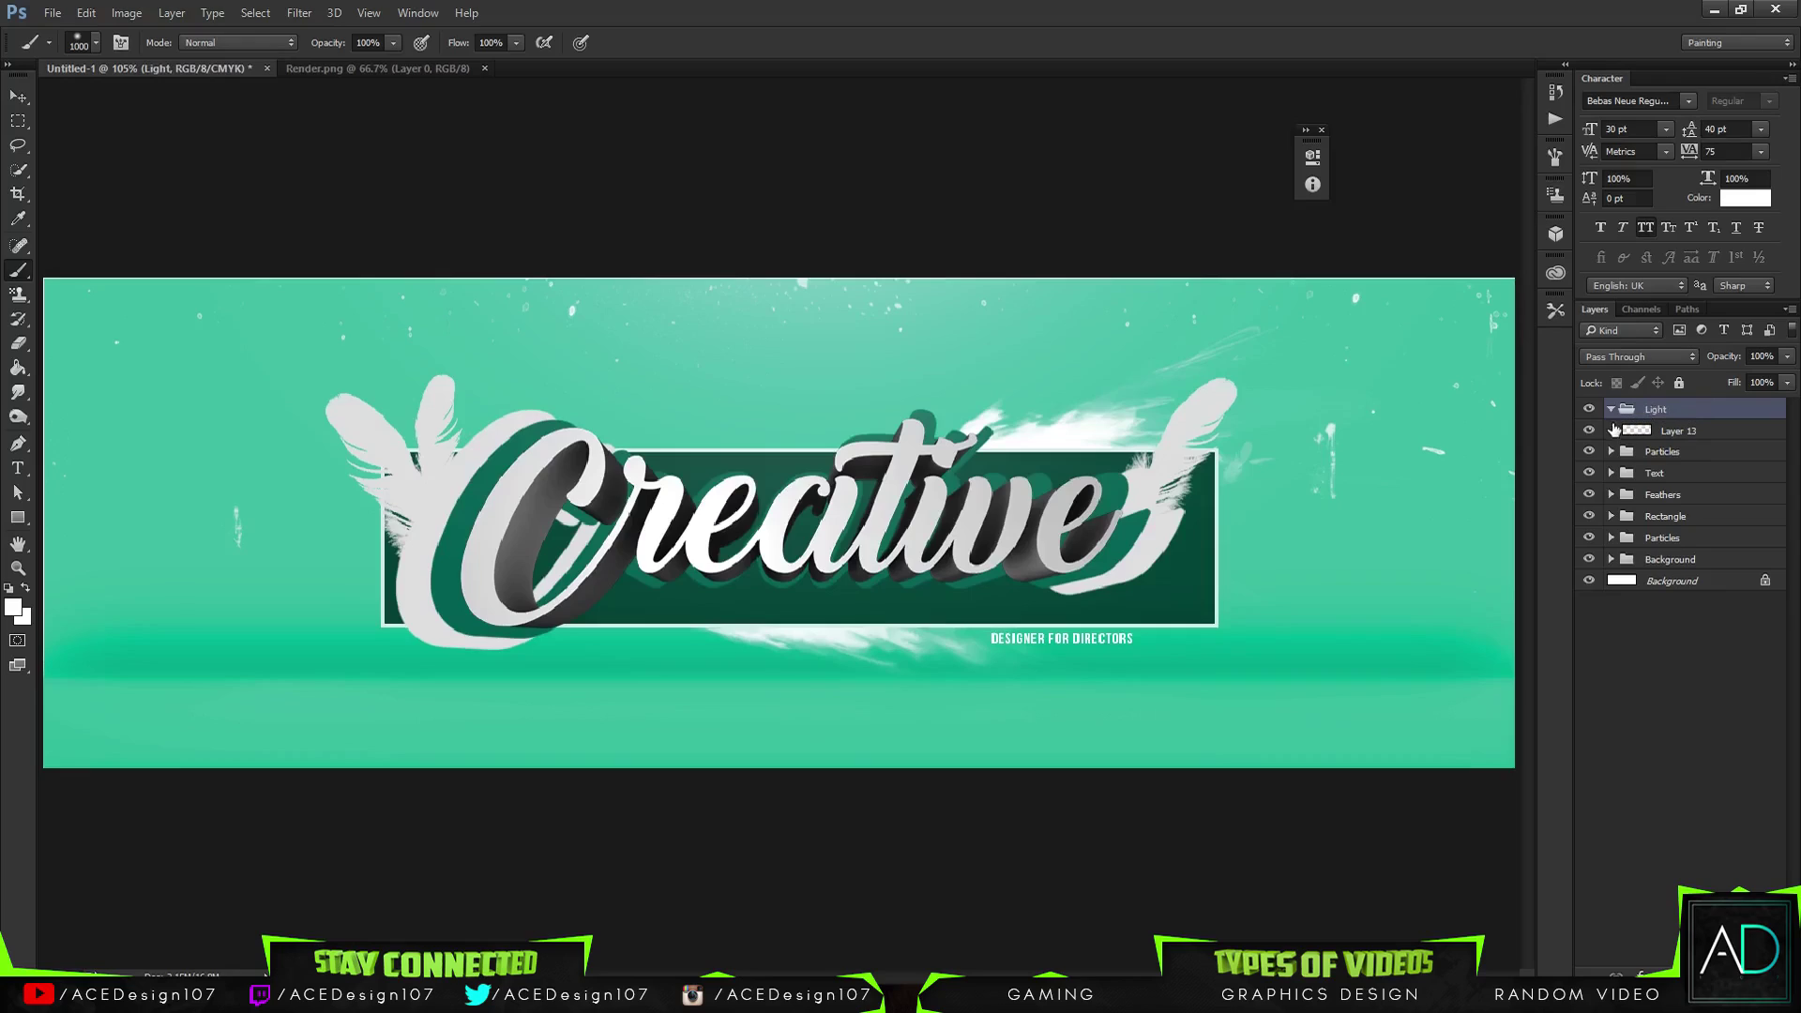
Collapse the Light group, duplicate all groups together with the Background layer, and merge the copies into one uppermost layer
click(1611, 409)
click(1692, 566)
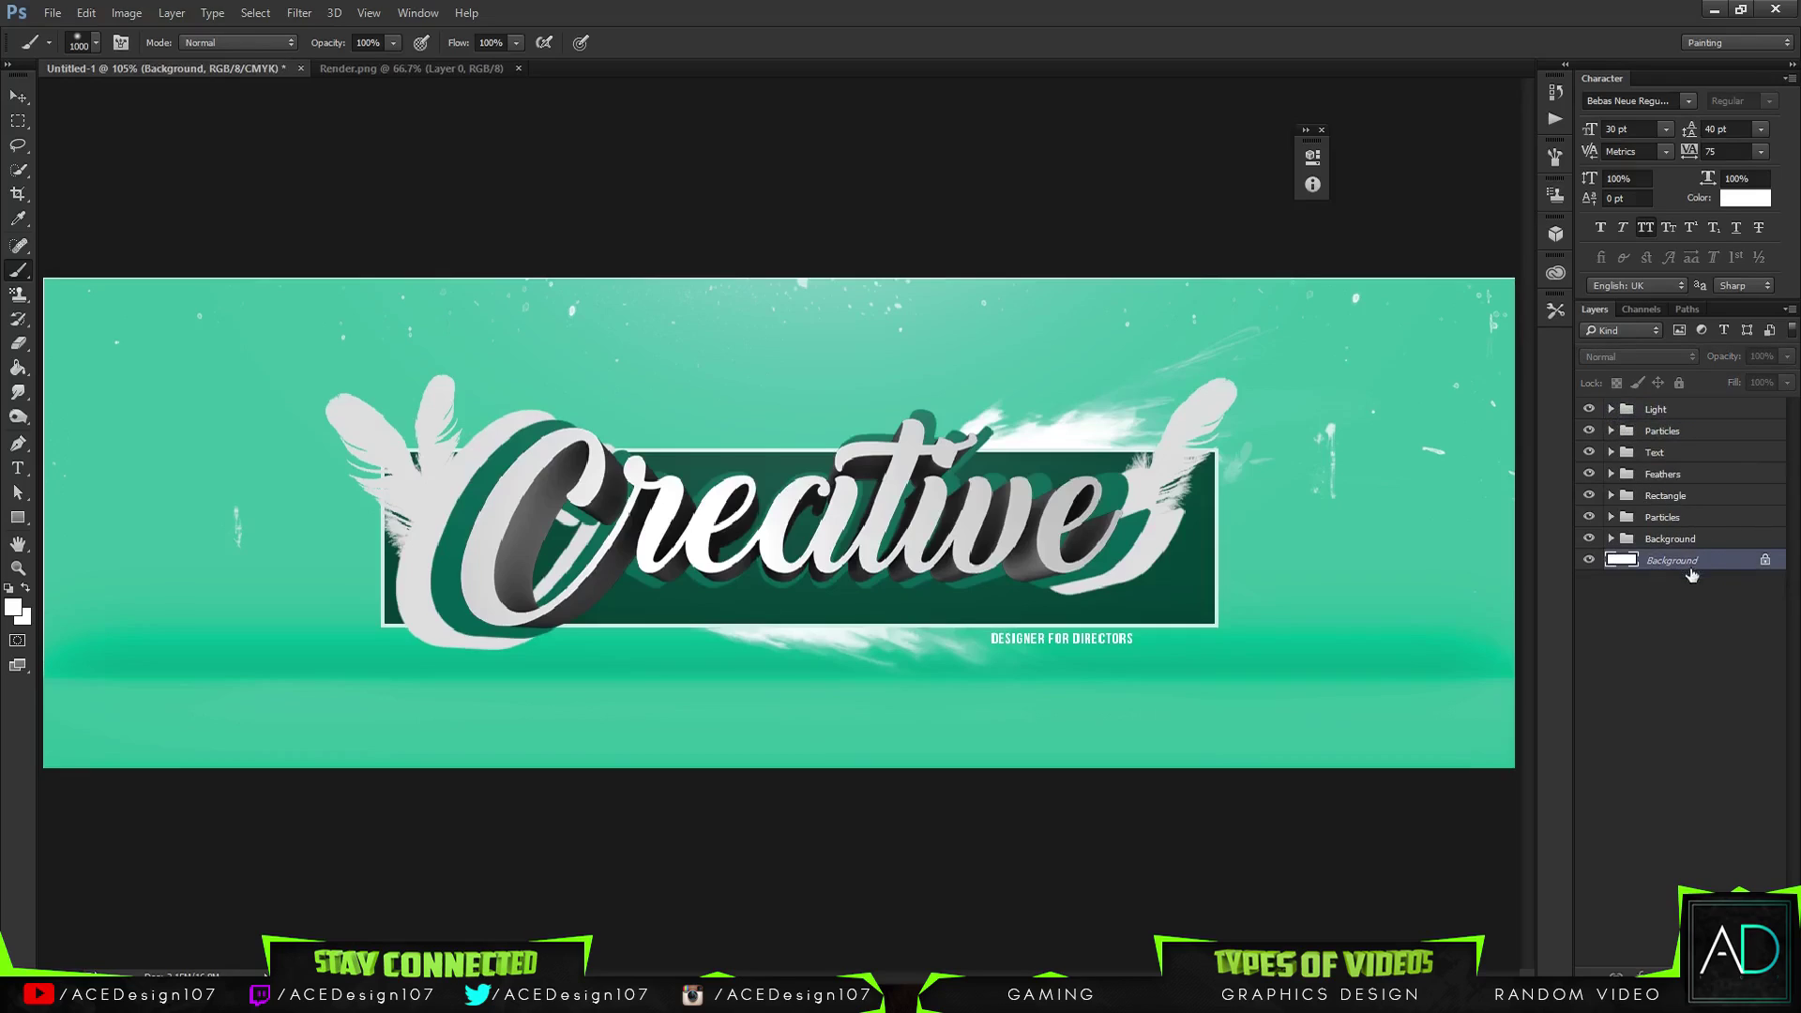
shift+click(1705, 419)
drag(1694, 418, 1668, 400)
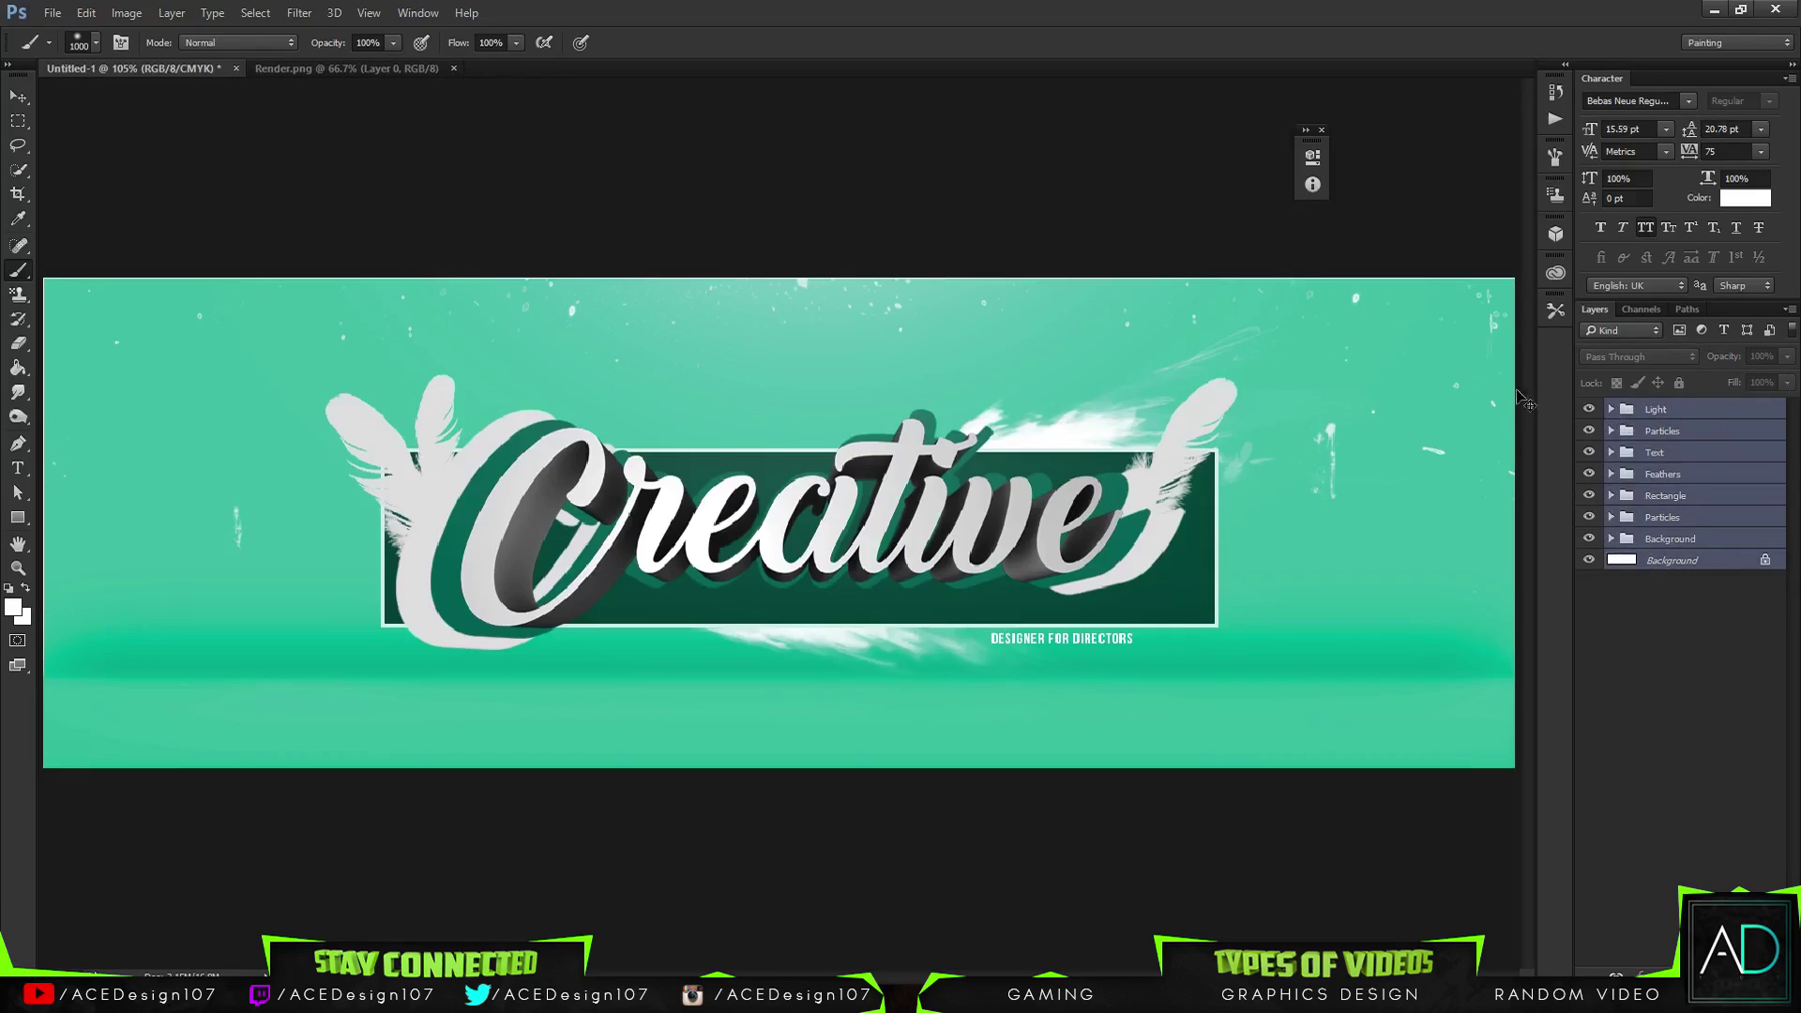
drag(1517, 390, 1508, 389)
key(ctrl+j)
key(ctrl+e)
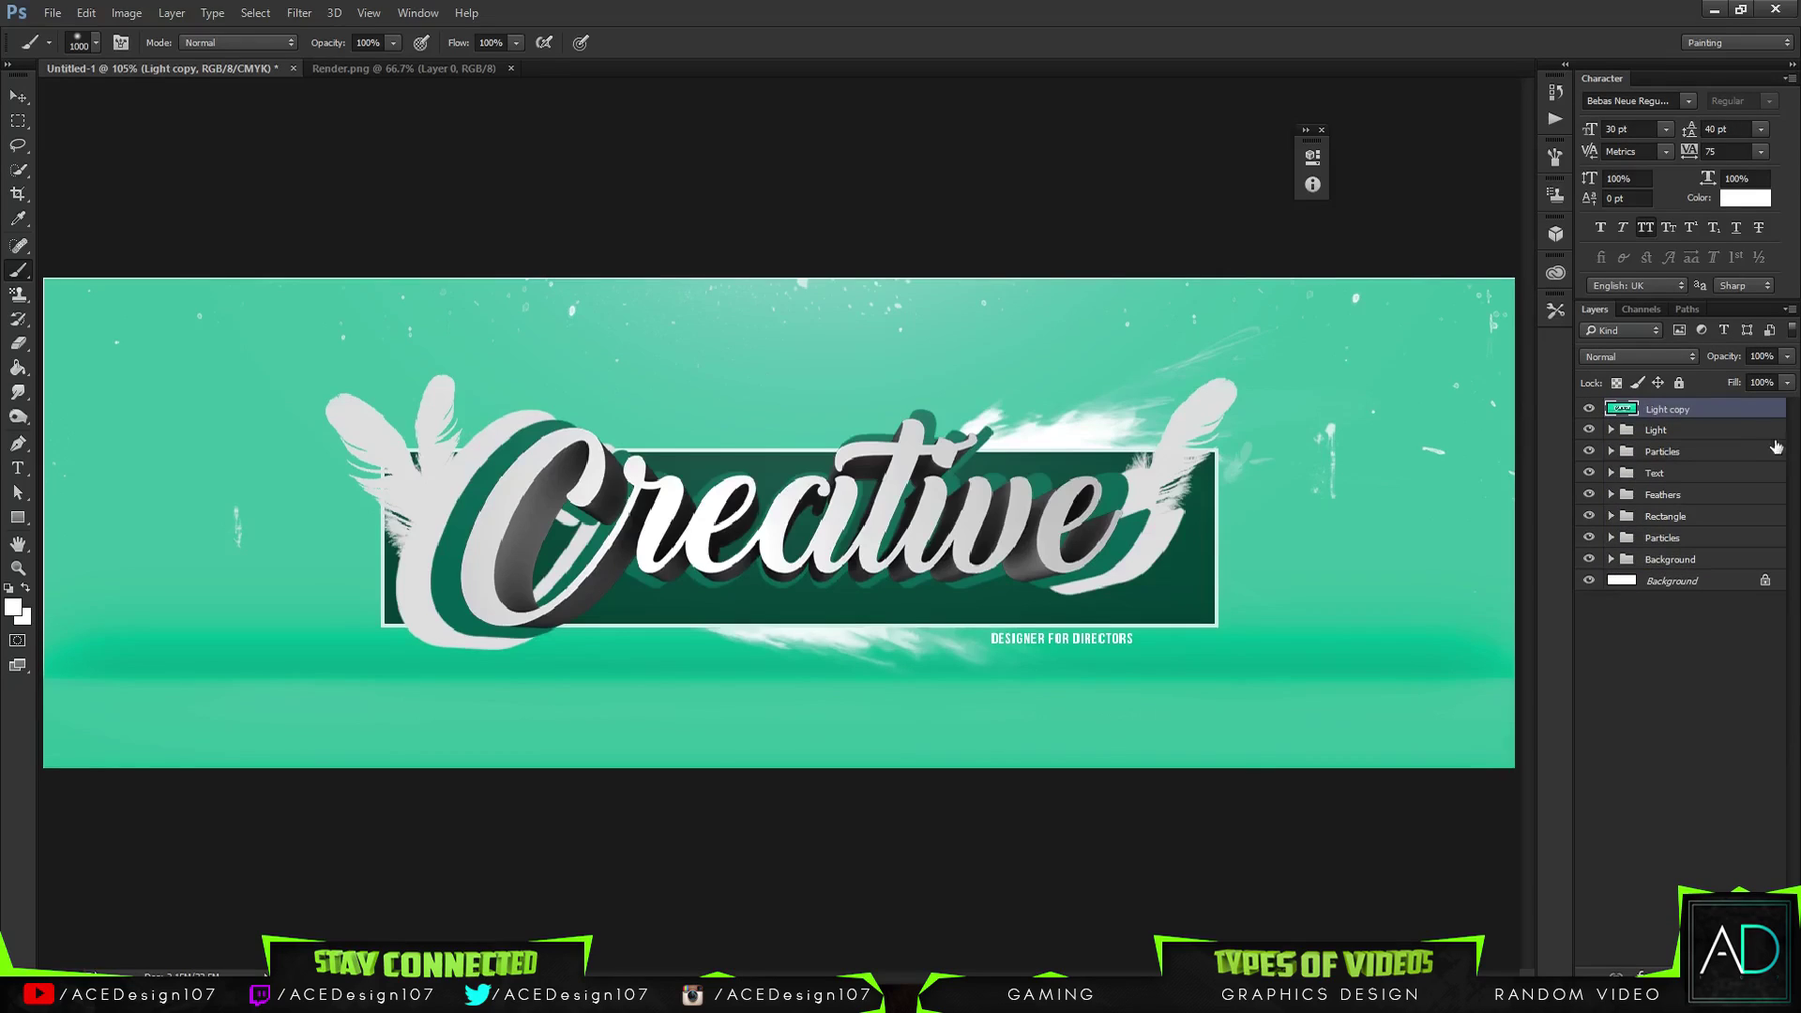
Rename the merged Light copy layer as Final CC
click(1684, 430)
shift+click(1700, 581)
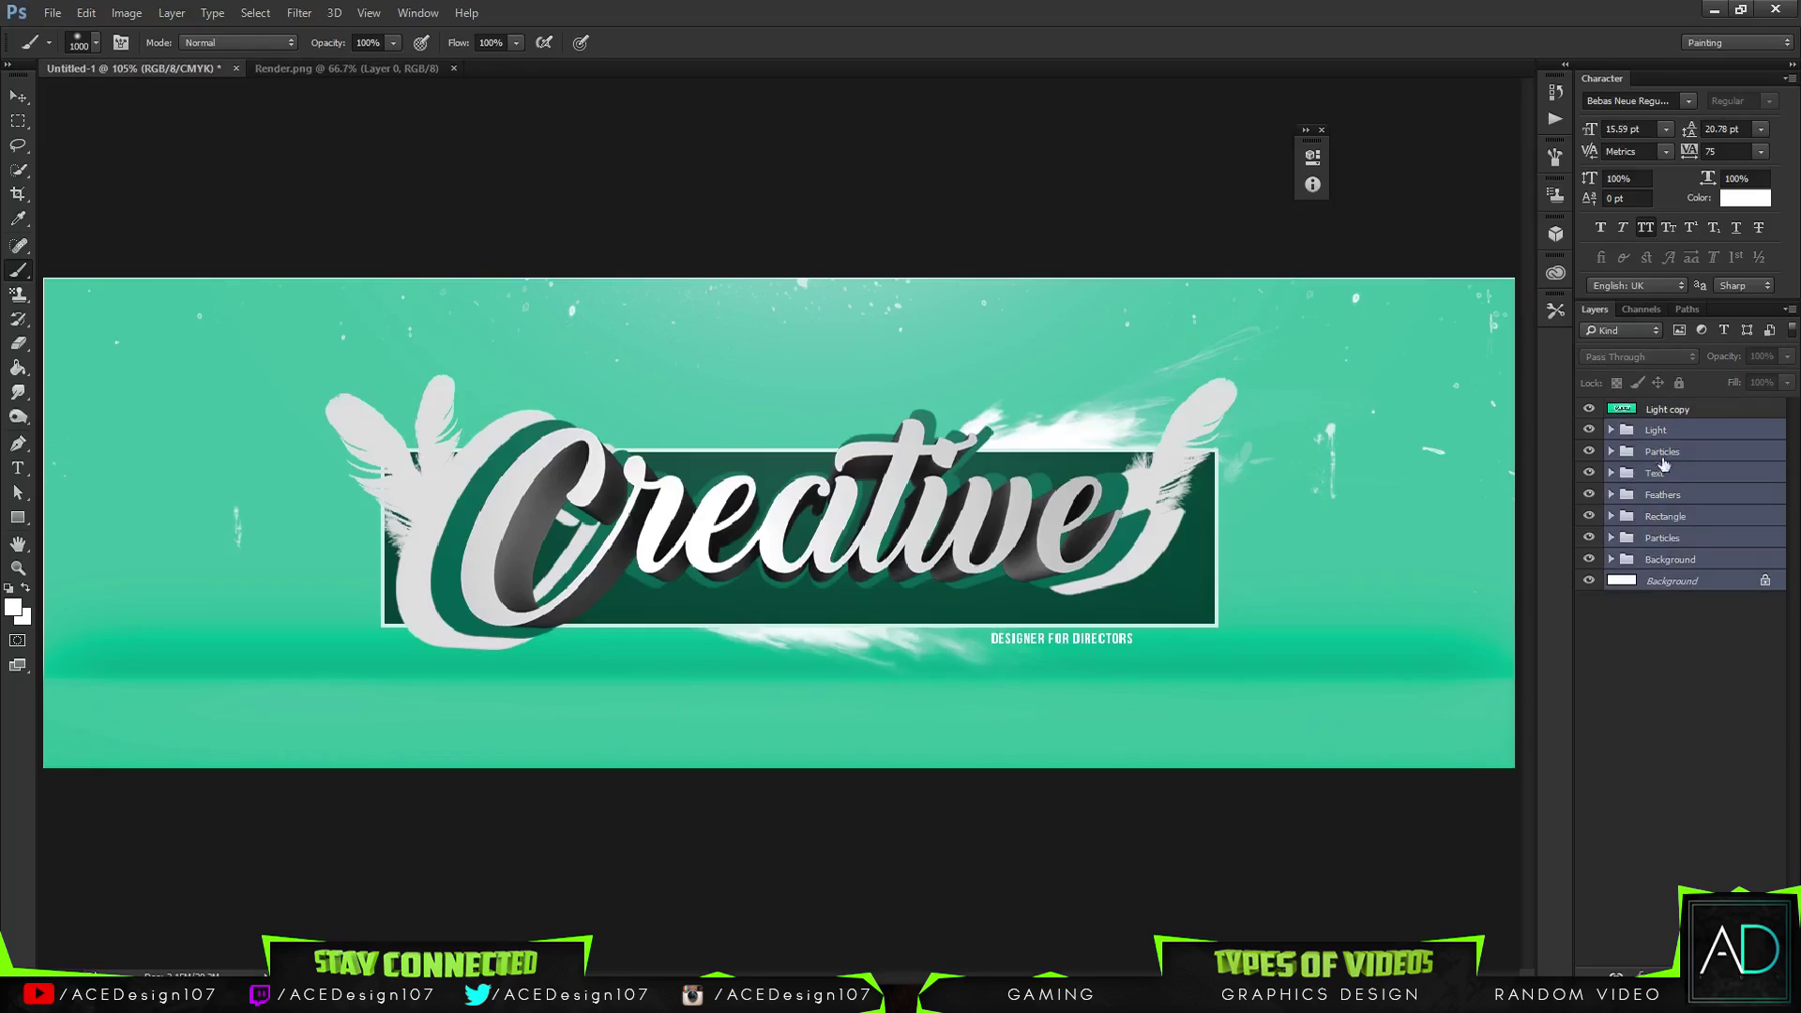
click(1688, 409)
double_click(1657, 411)
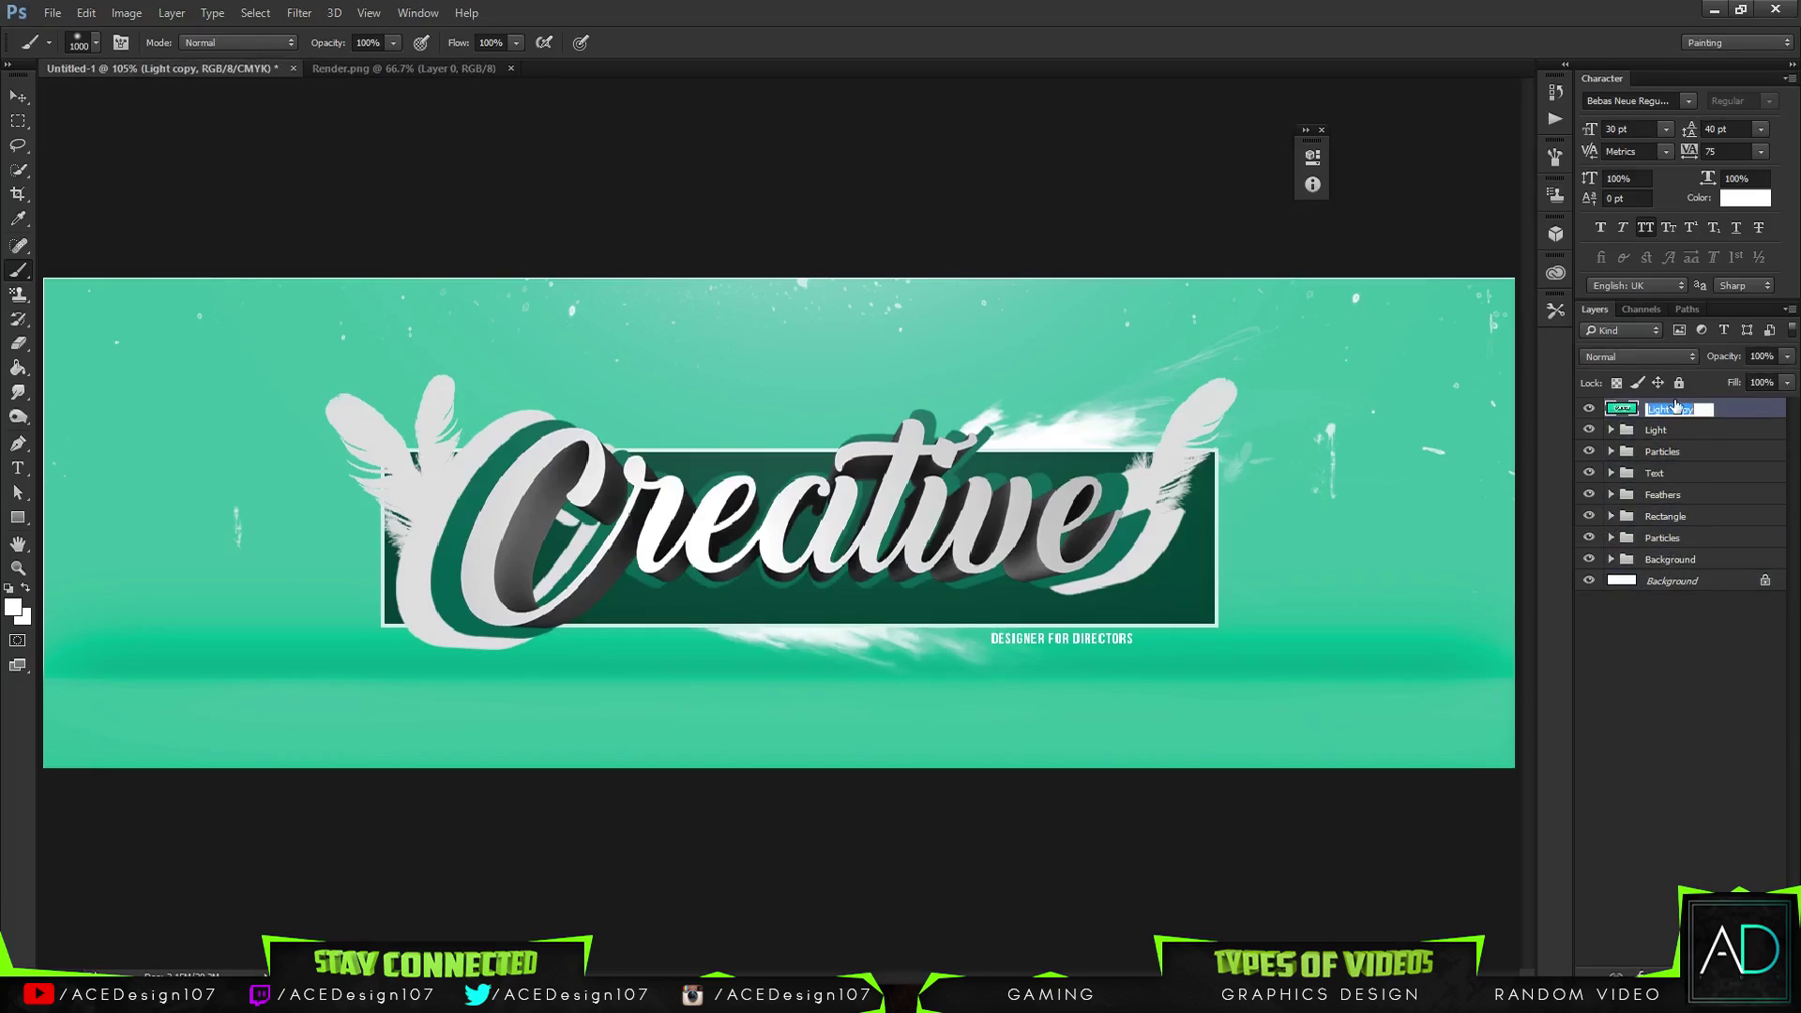
text(Final CC)
key(Return)
Open the Final CC layer in Magic Bullet's LooksBuilder
click(299, 12)
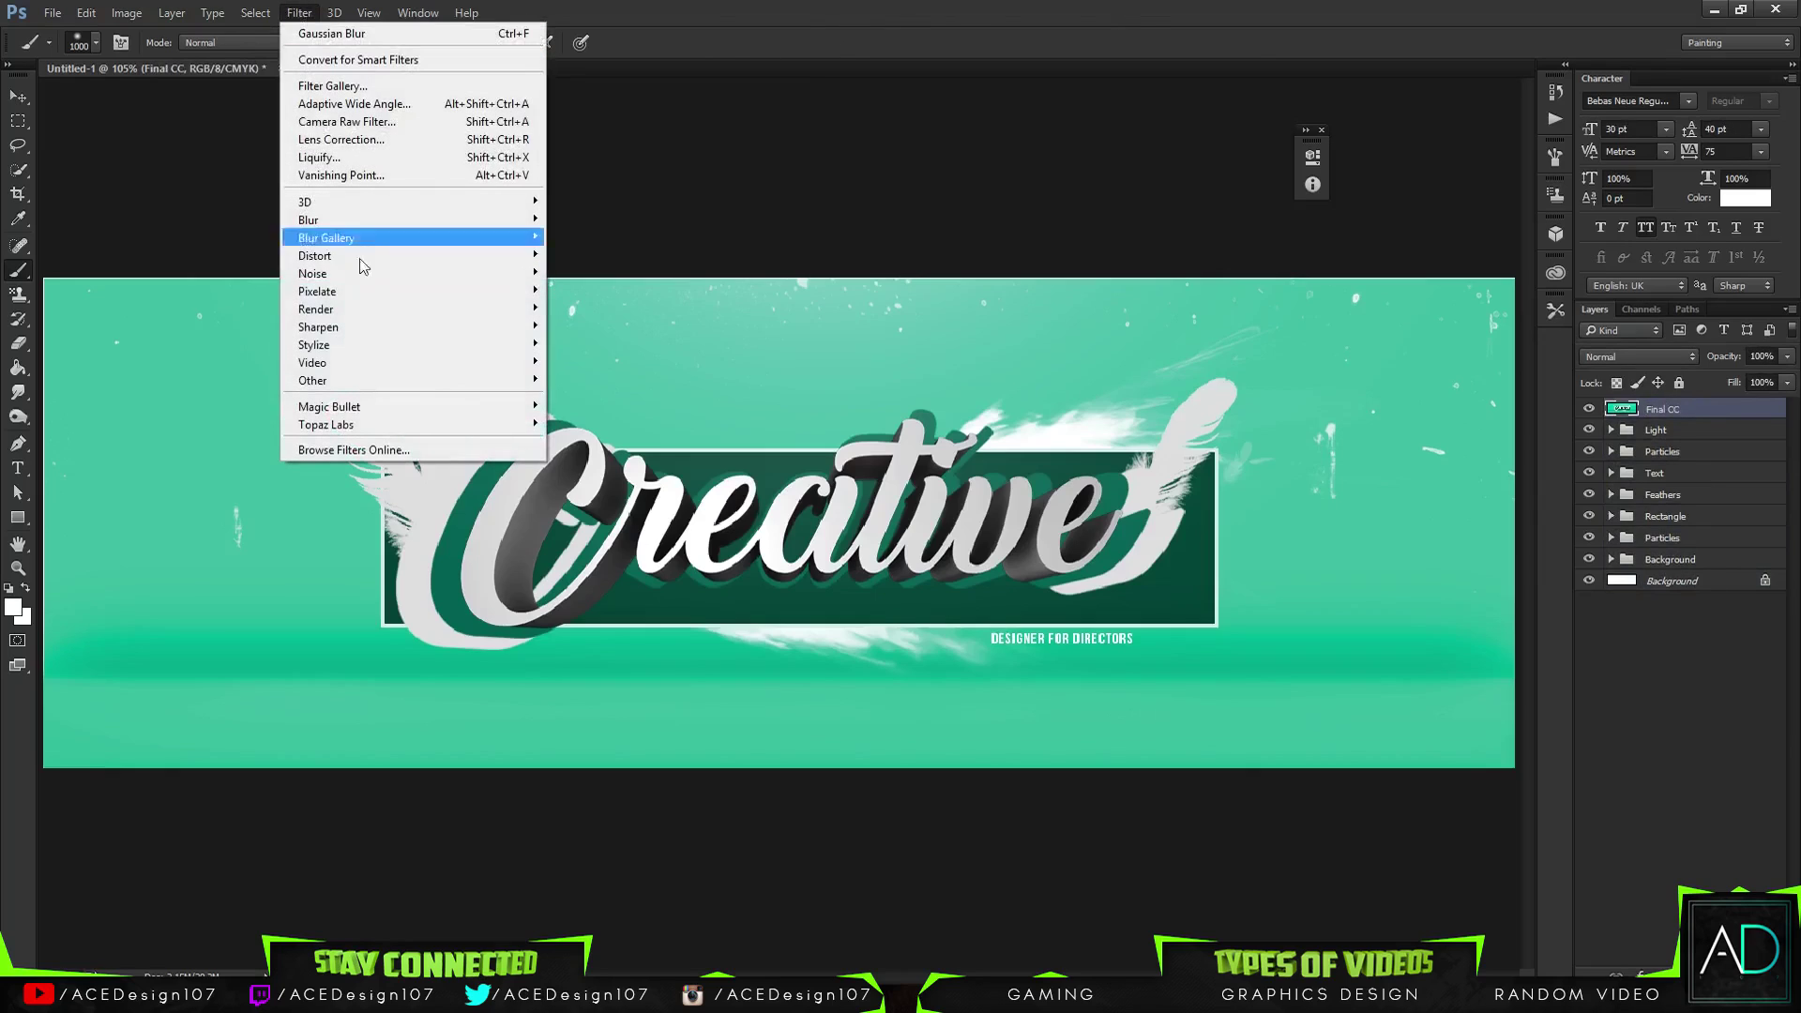
click(1035, 9)
key(v)
click(299, 12)
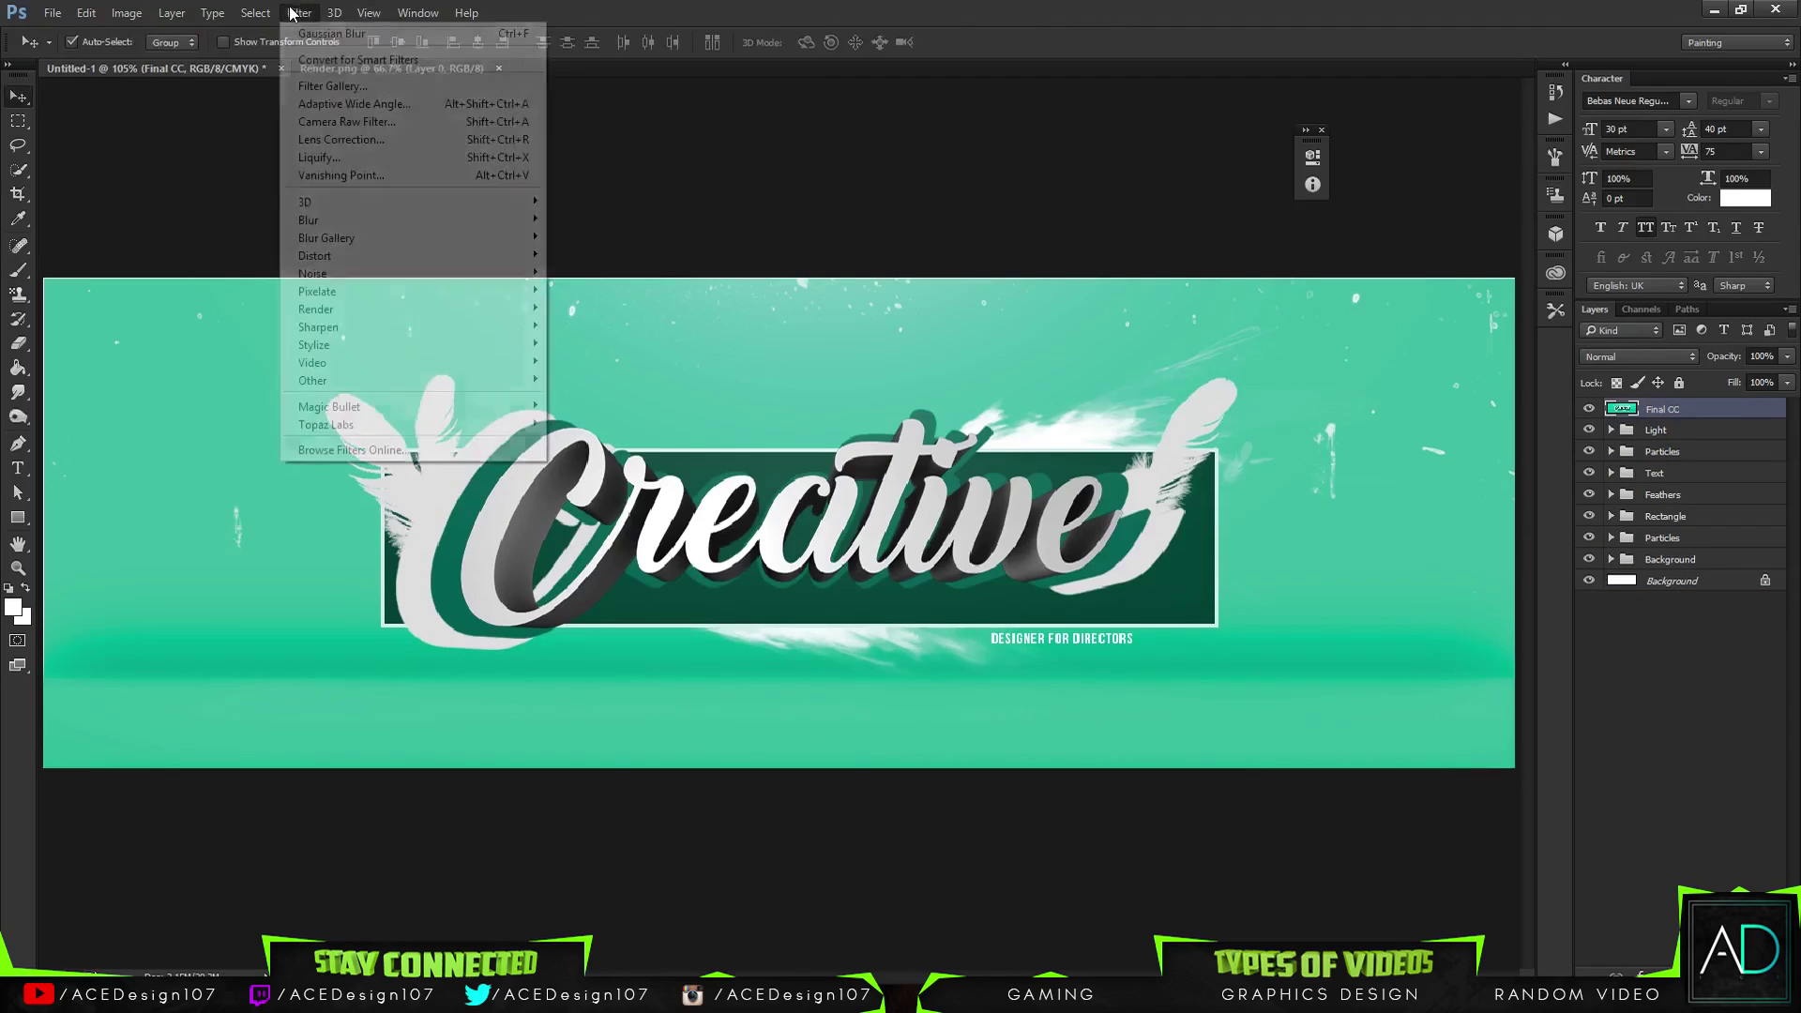
mouse_move(329, 407)
click(600, 405)
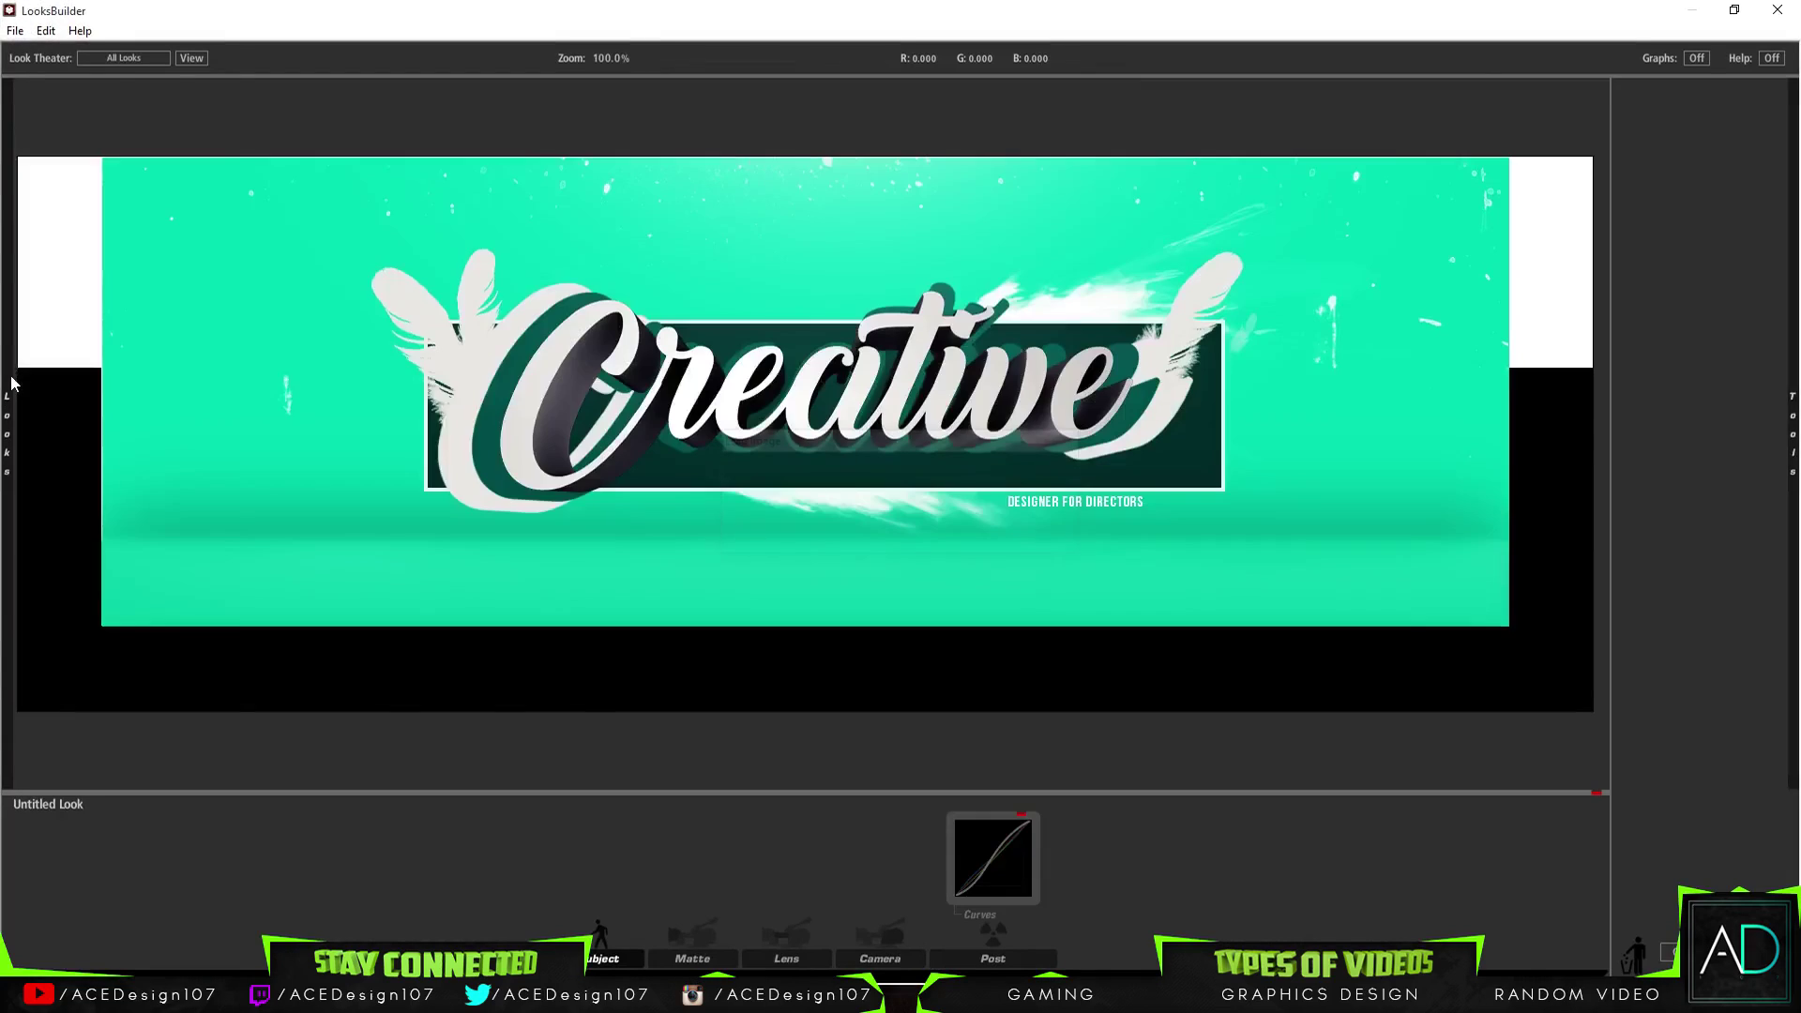
Try the Basic Cool Max look on the banner and toggle its Warm/Cool tool off and back on
mouse_move(7, 413)
click(347, 150)
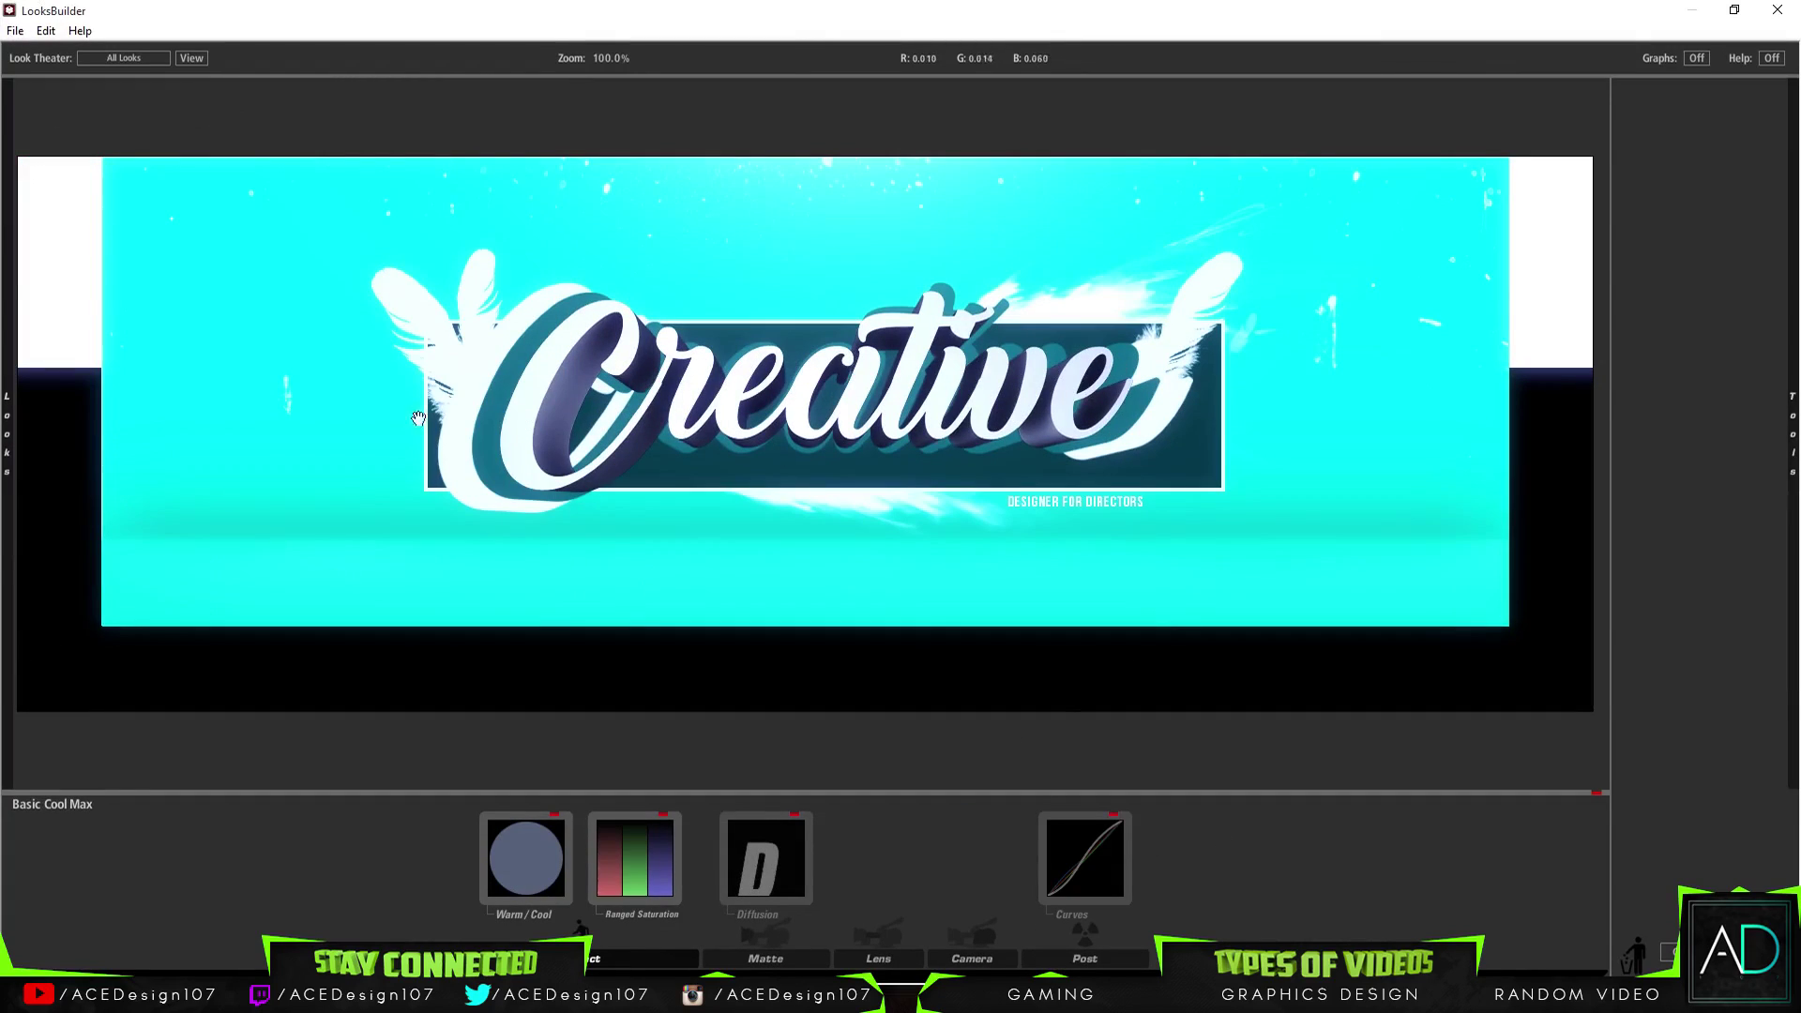
click(554, 814)
click(553, 814)
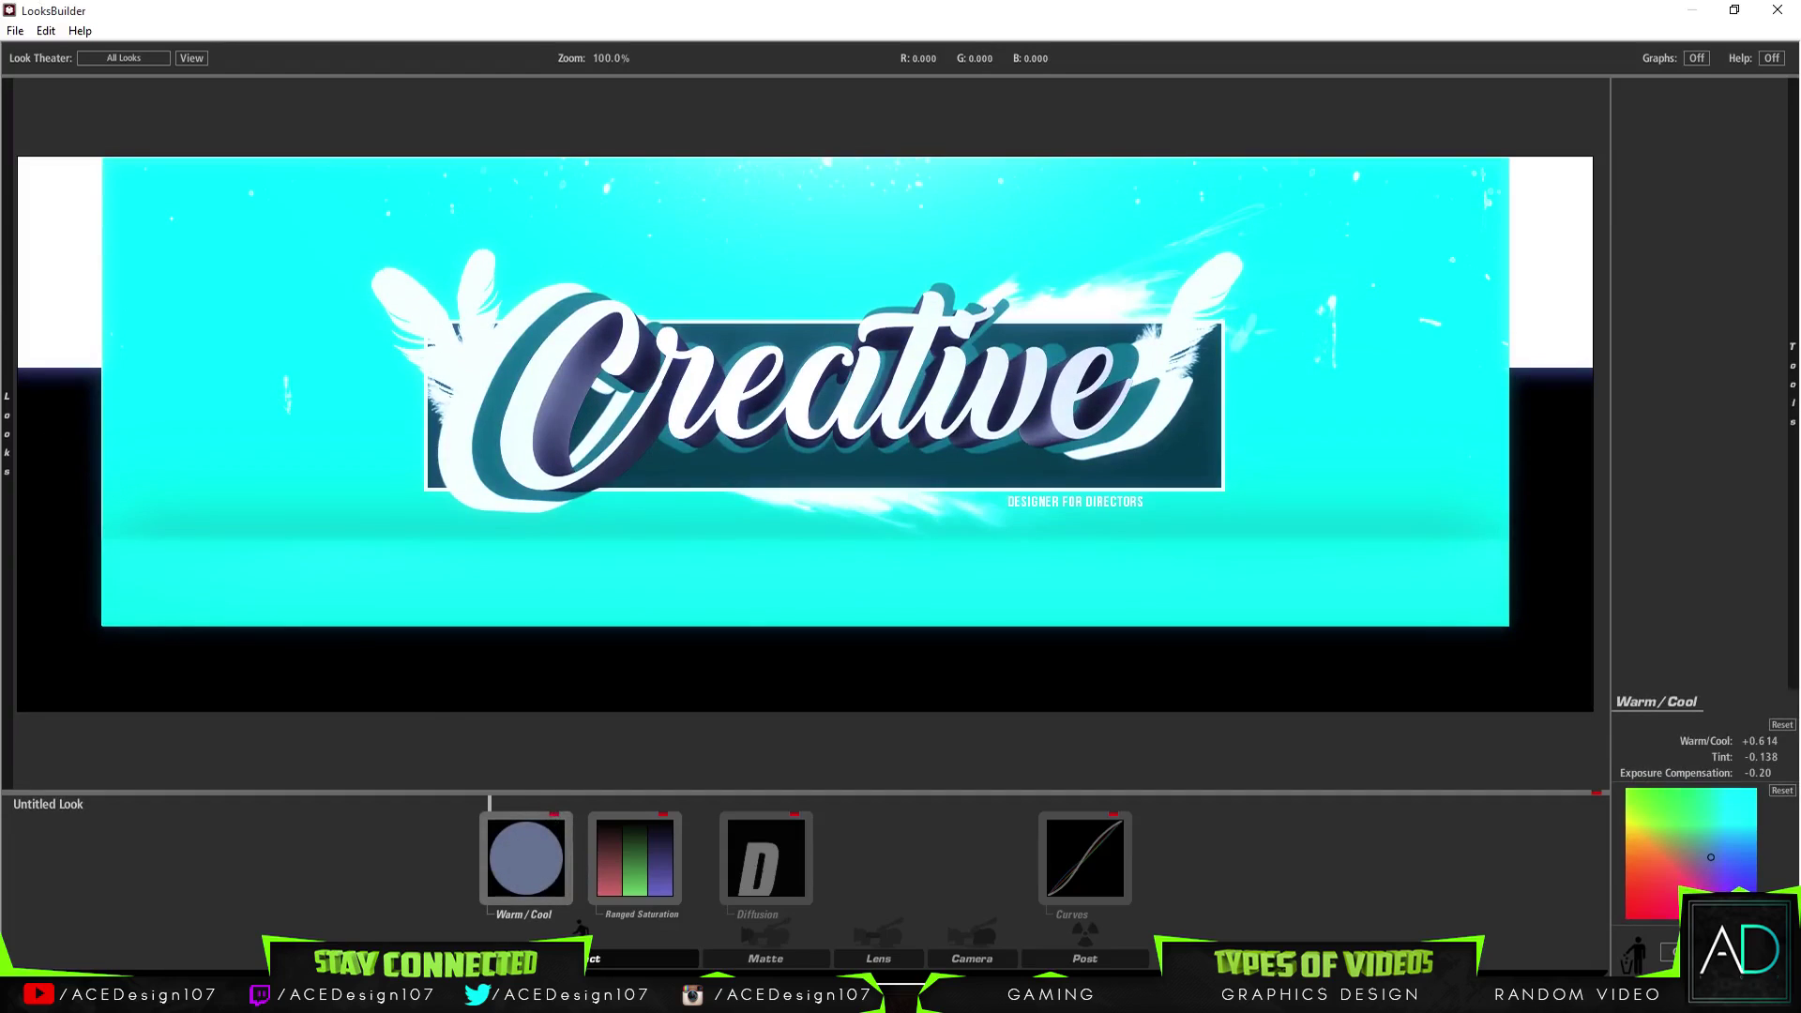
Try the Music Videos looks Dream Look Alternate and Berlin on the banner
mouse_move(15, 401)
scroll(413, 572, down, 3)
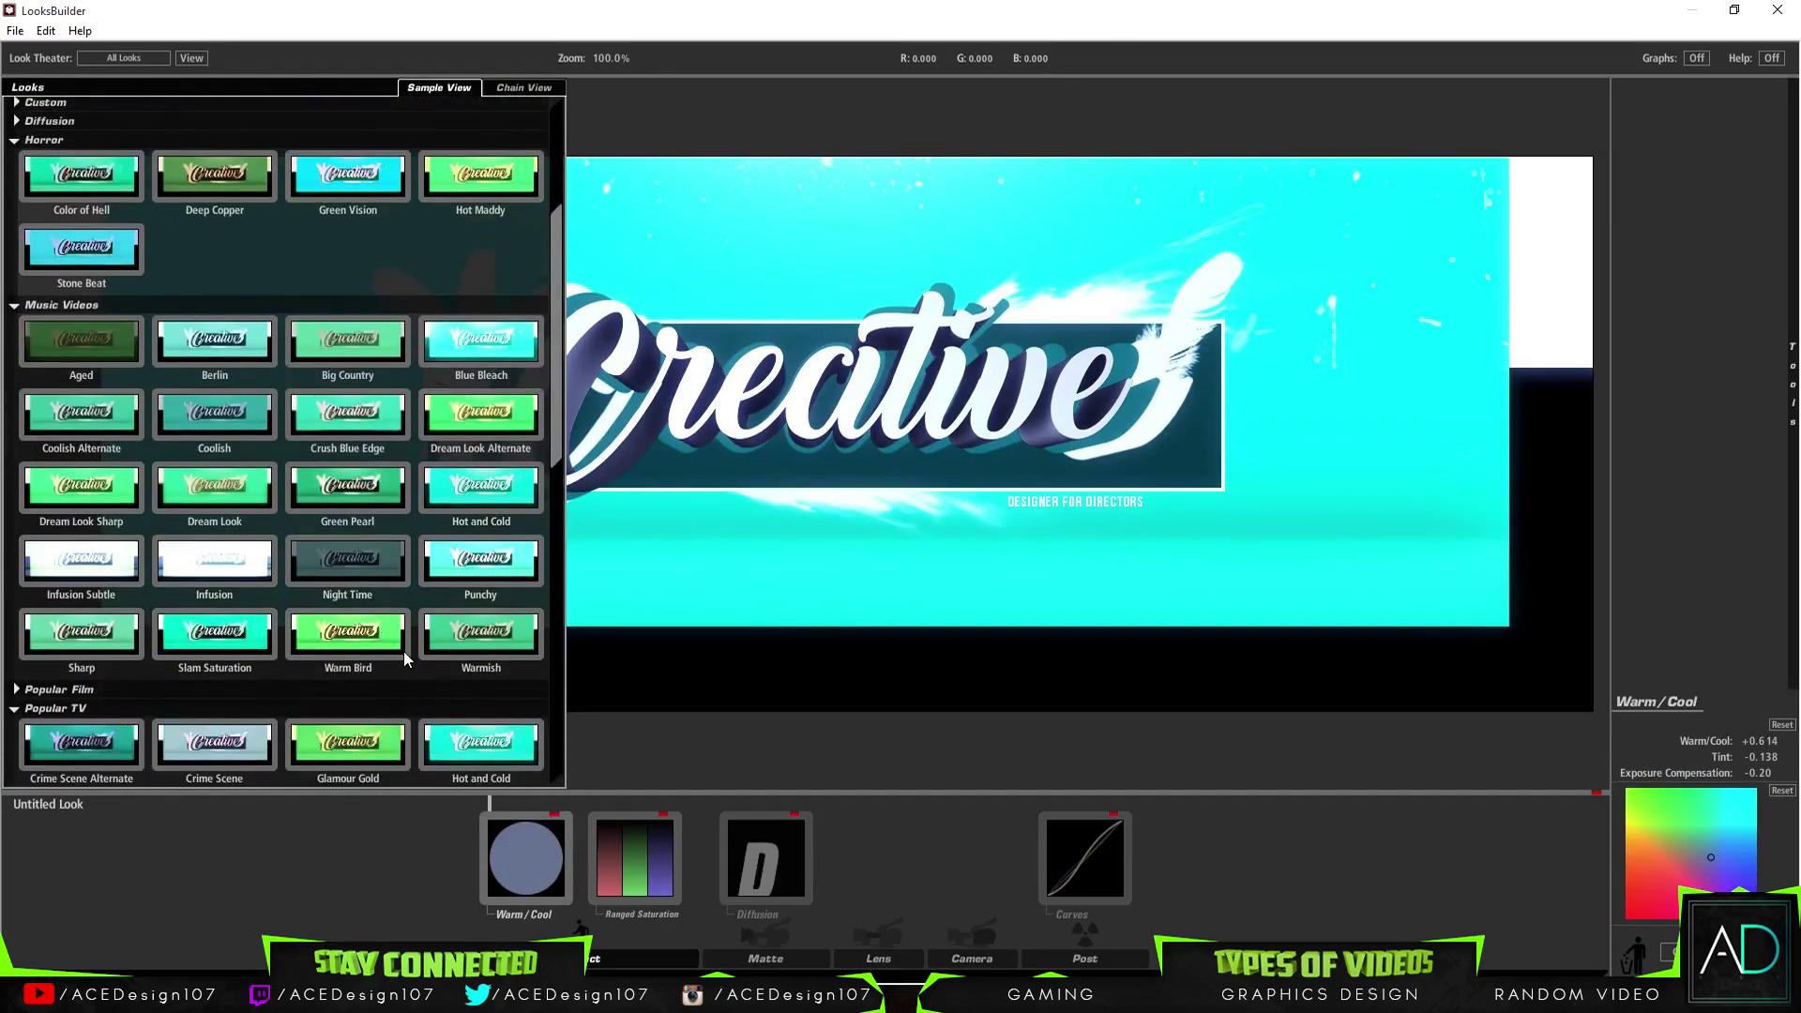
scroll(404, 656, down, 3)
click(455, 276)
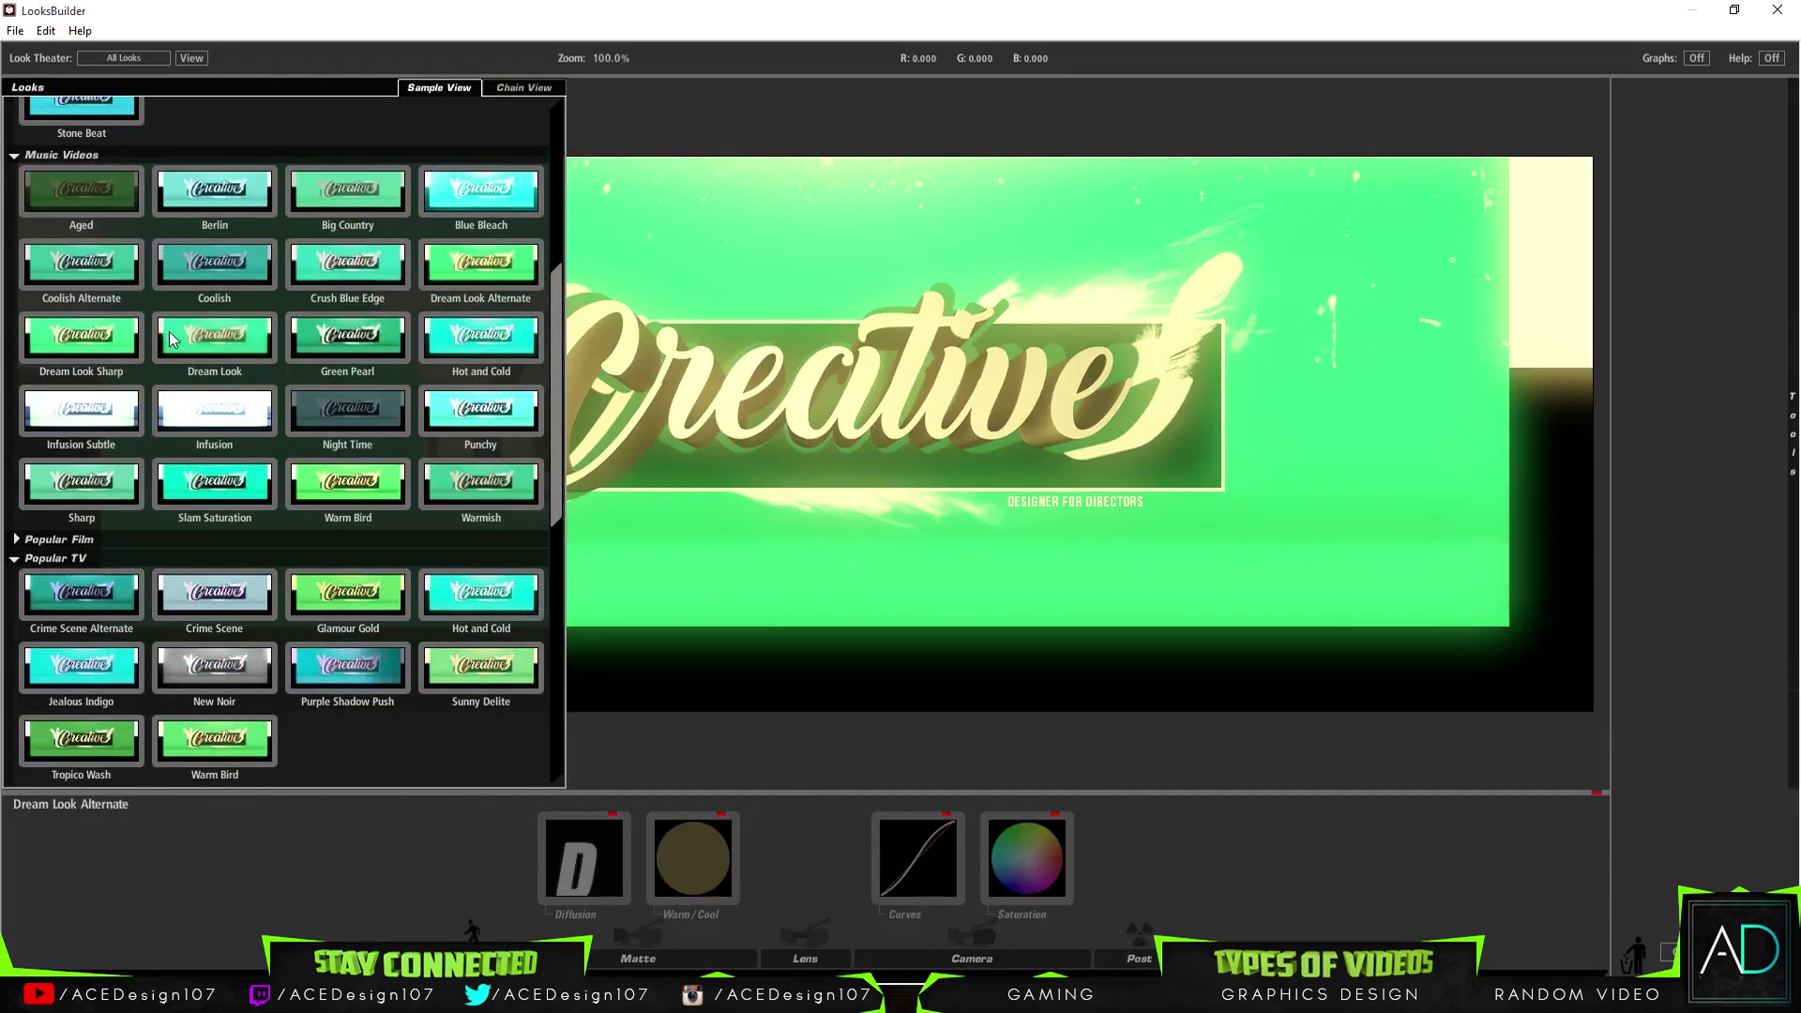
click(225, 223)
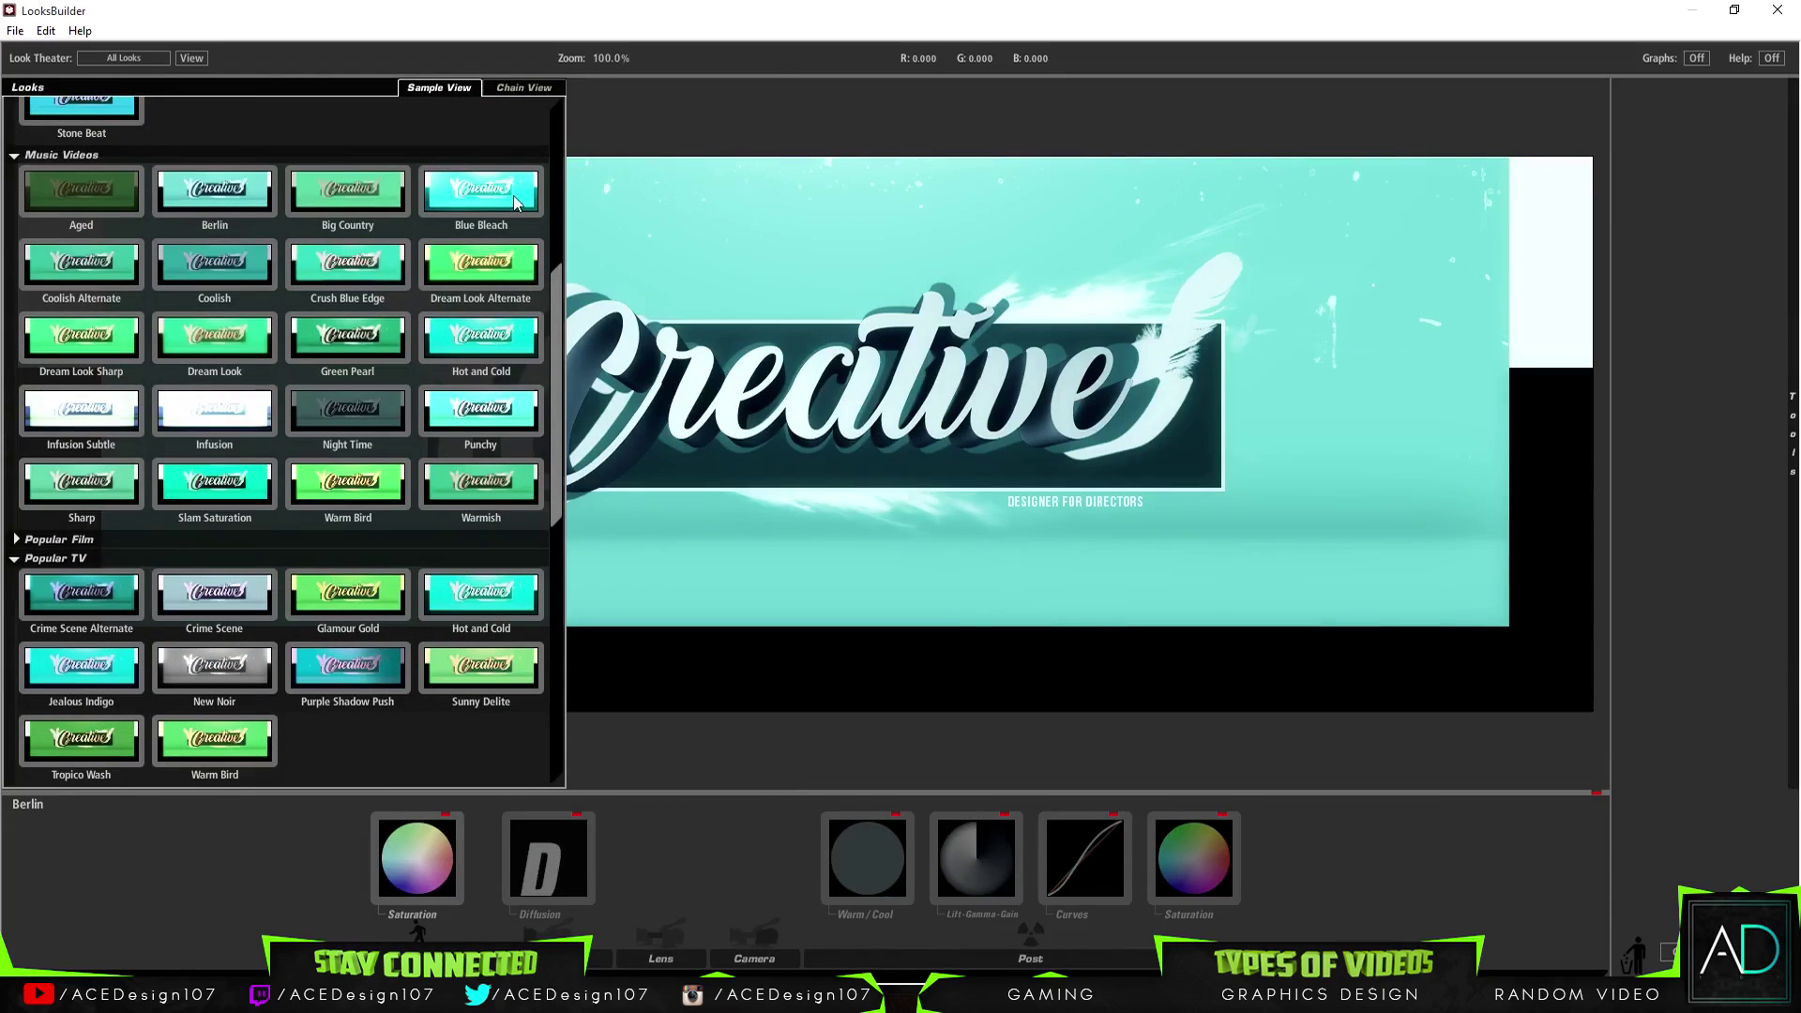
Try the Special Effects looks Pink Spot, Star Filter Tight and Multi Grad Cool on the banner
scroll(379, 583, down, 4)
scroll(380, 584, down, 6)
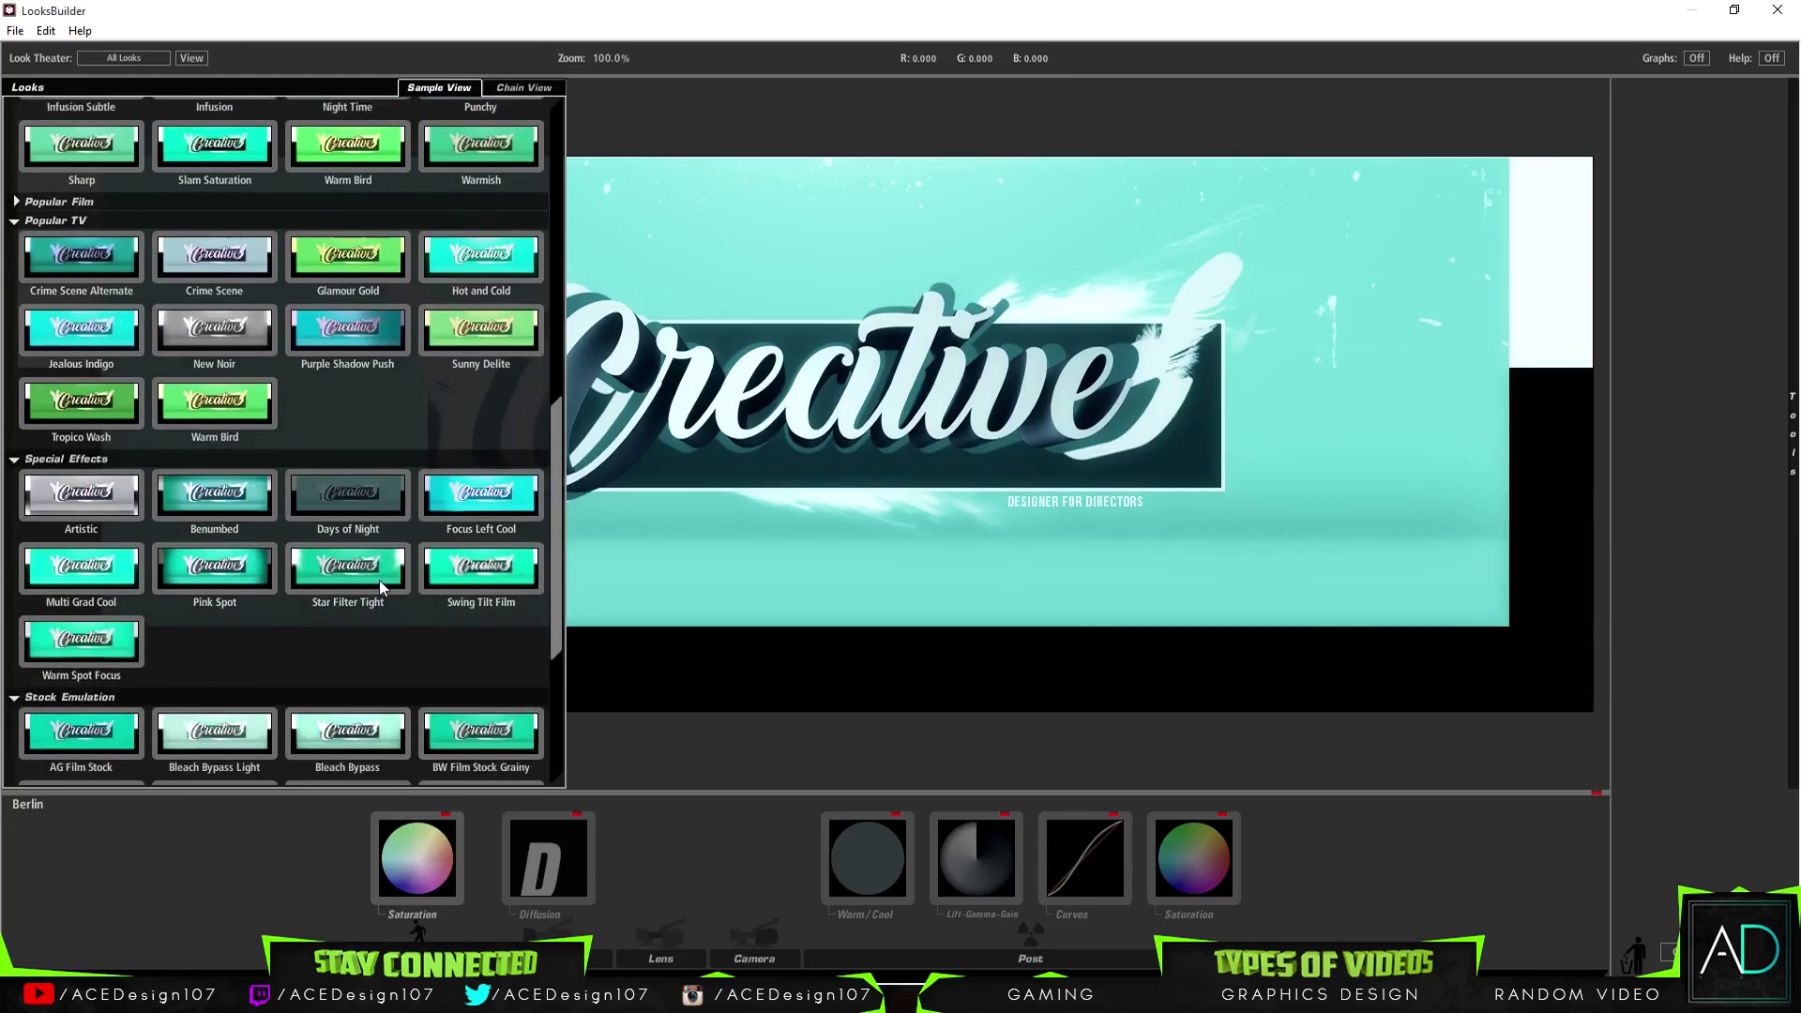
click(258, 427)
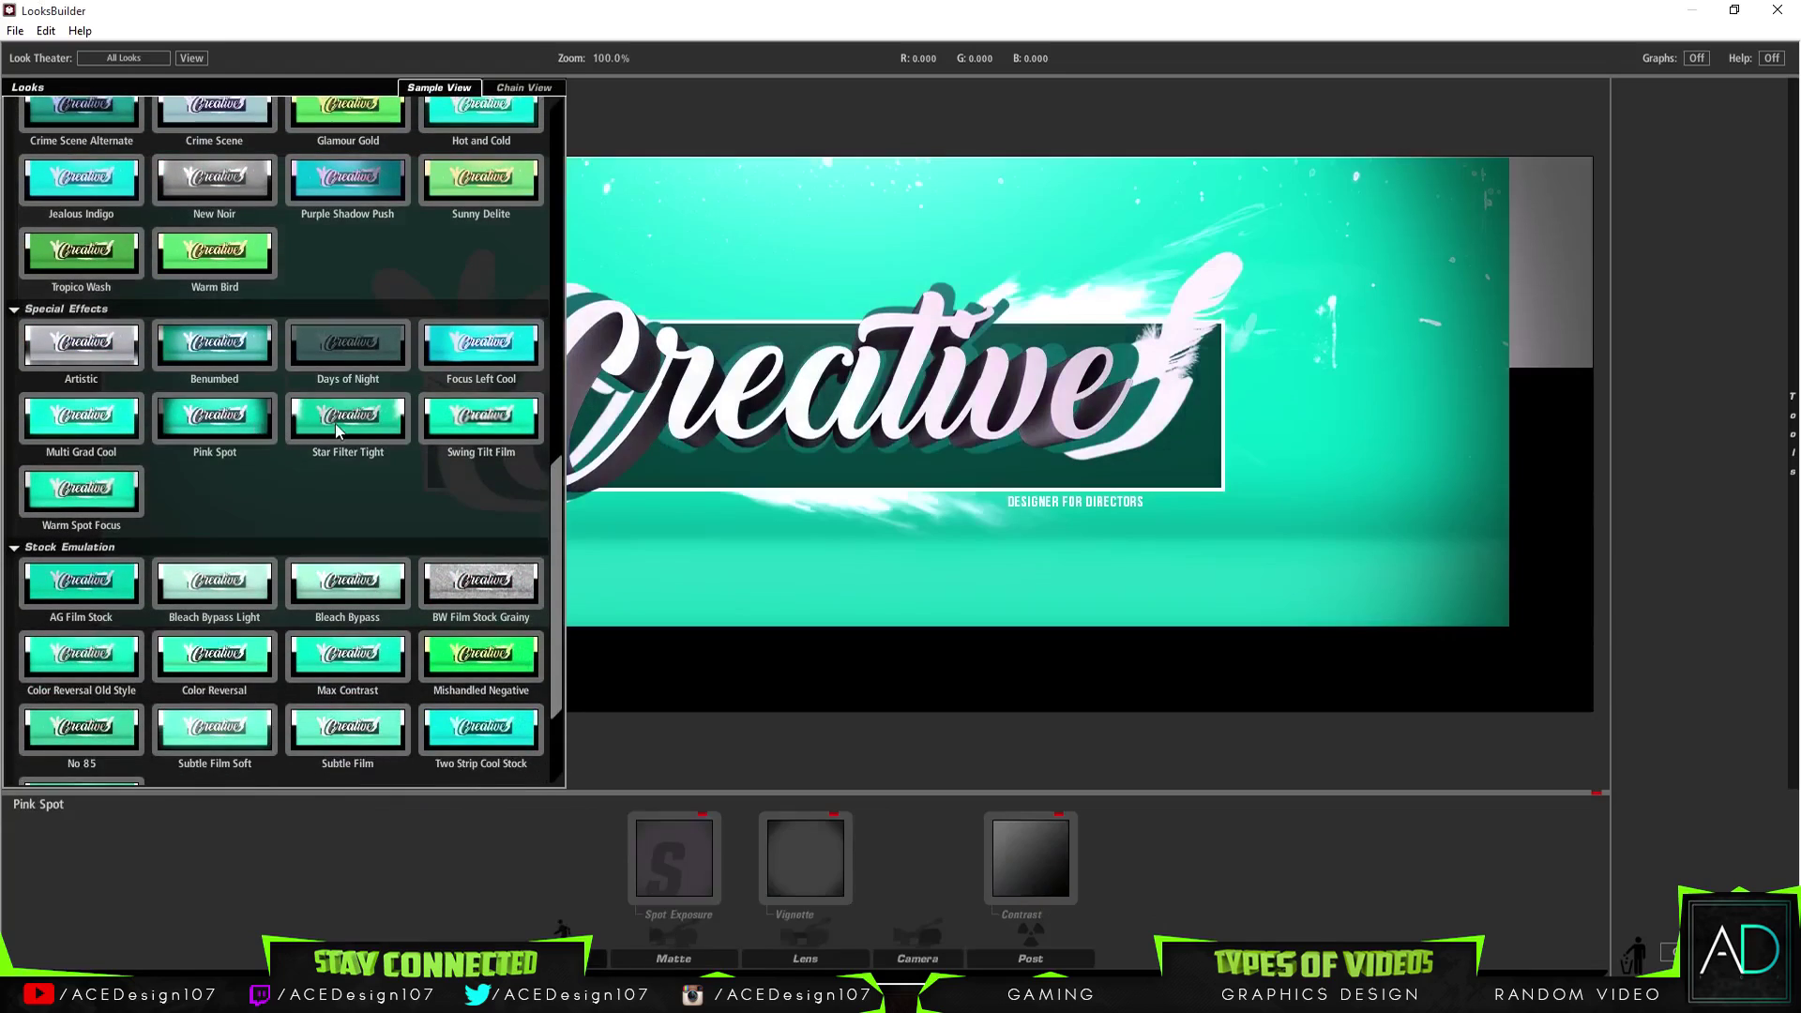
click(376, 415)
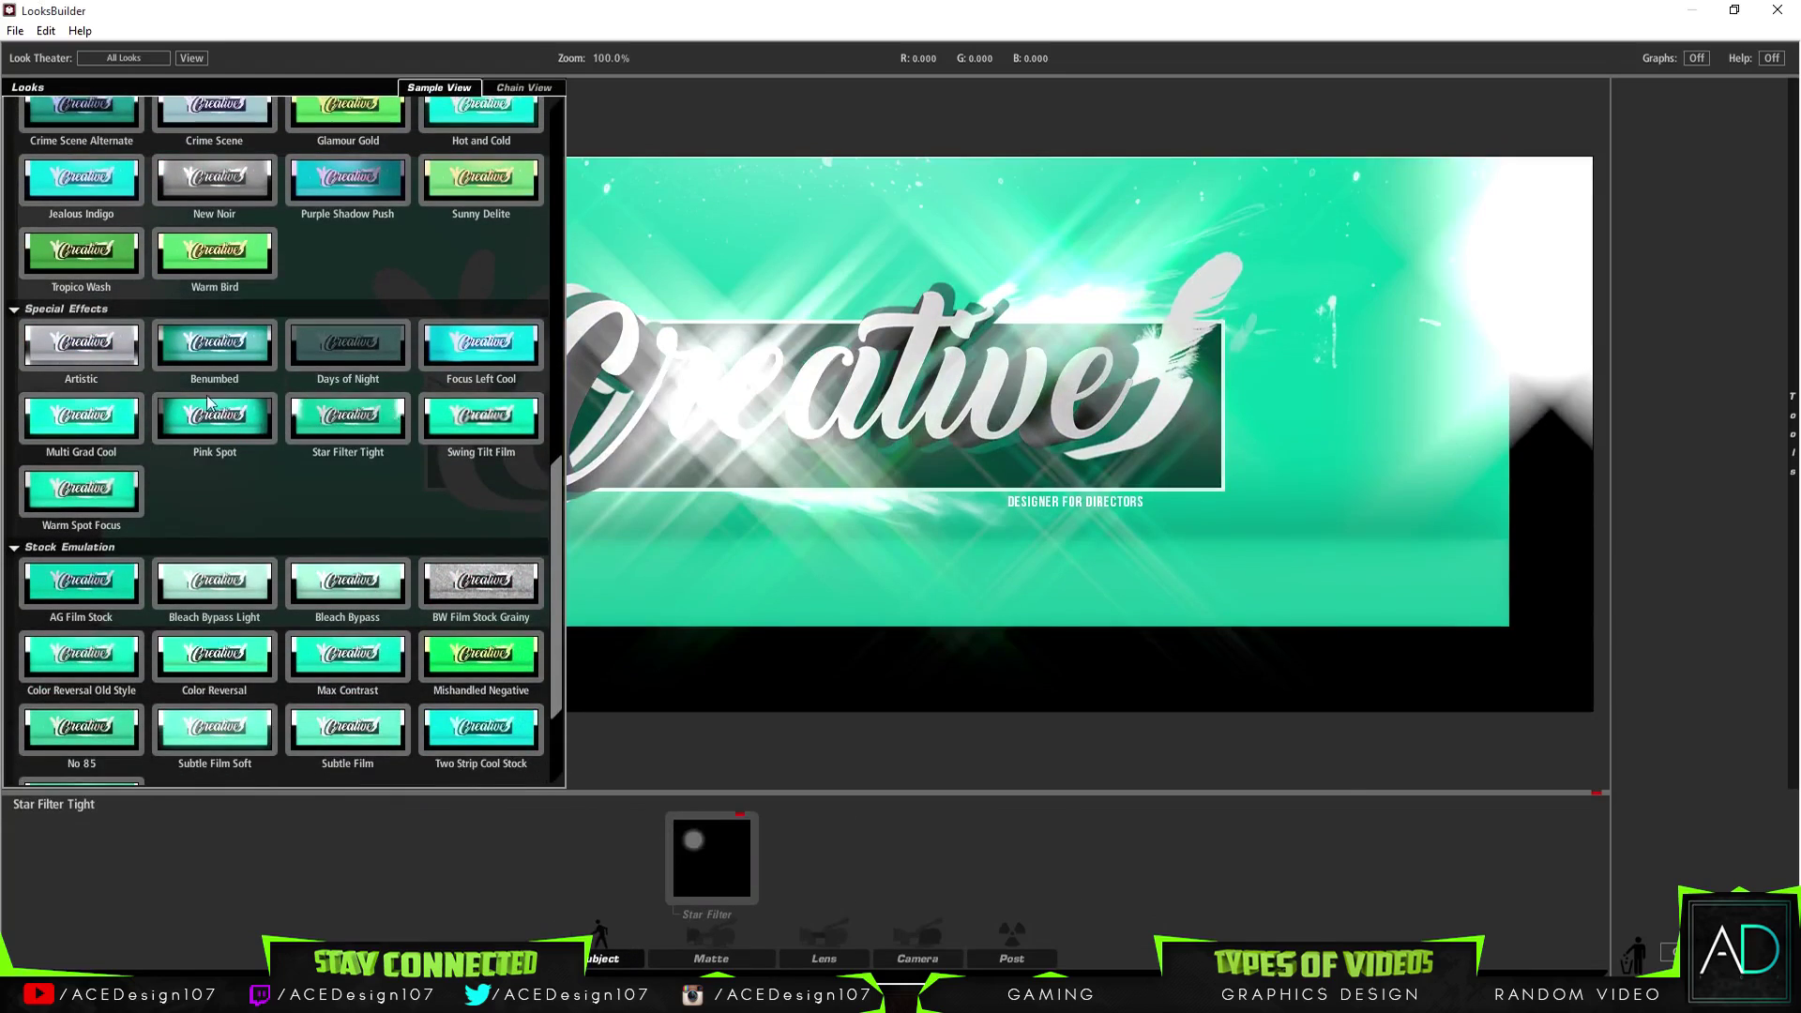
click(132, 403)
Try the tints Grad Deep Blue and Grad Sky and the stock looks Color Reversal, Max Contrast and Two Strip Cool Stock
scroll(490, 657, down, 3)
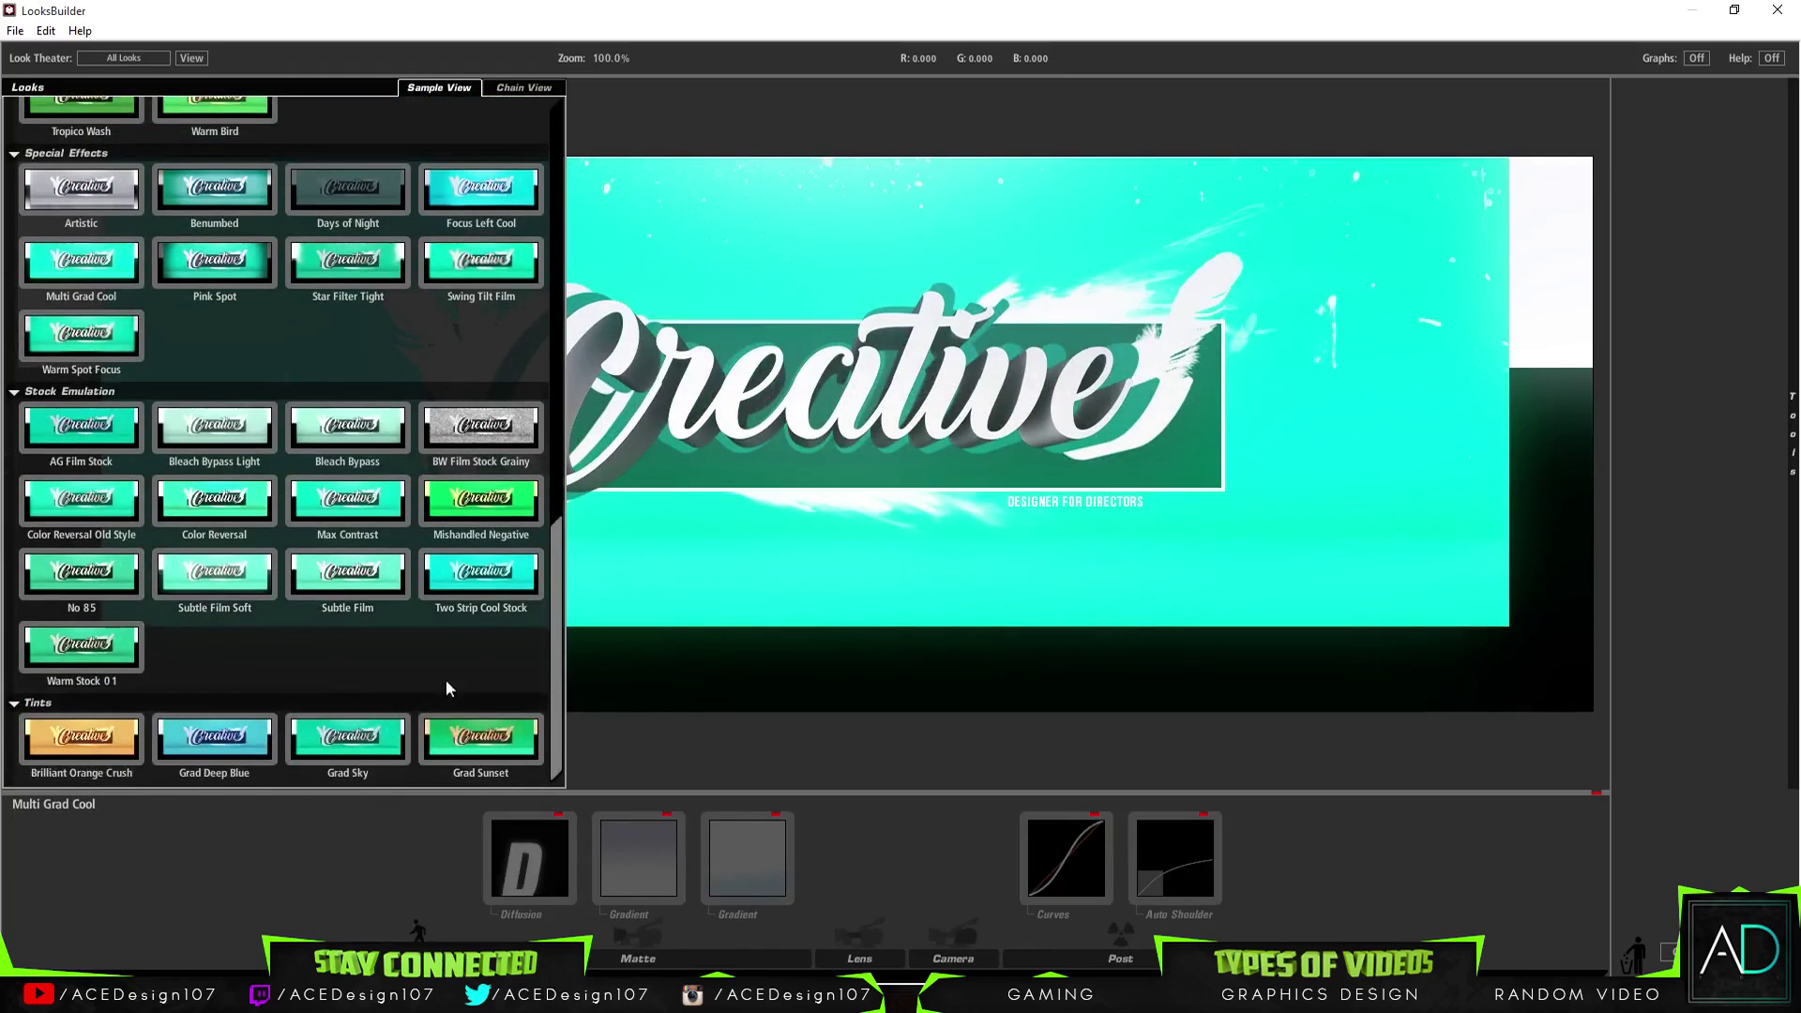
click(174, 741)
click(355, 729)
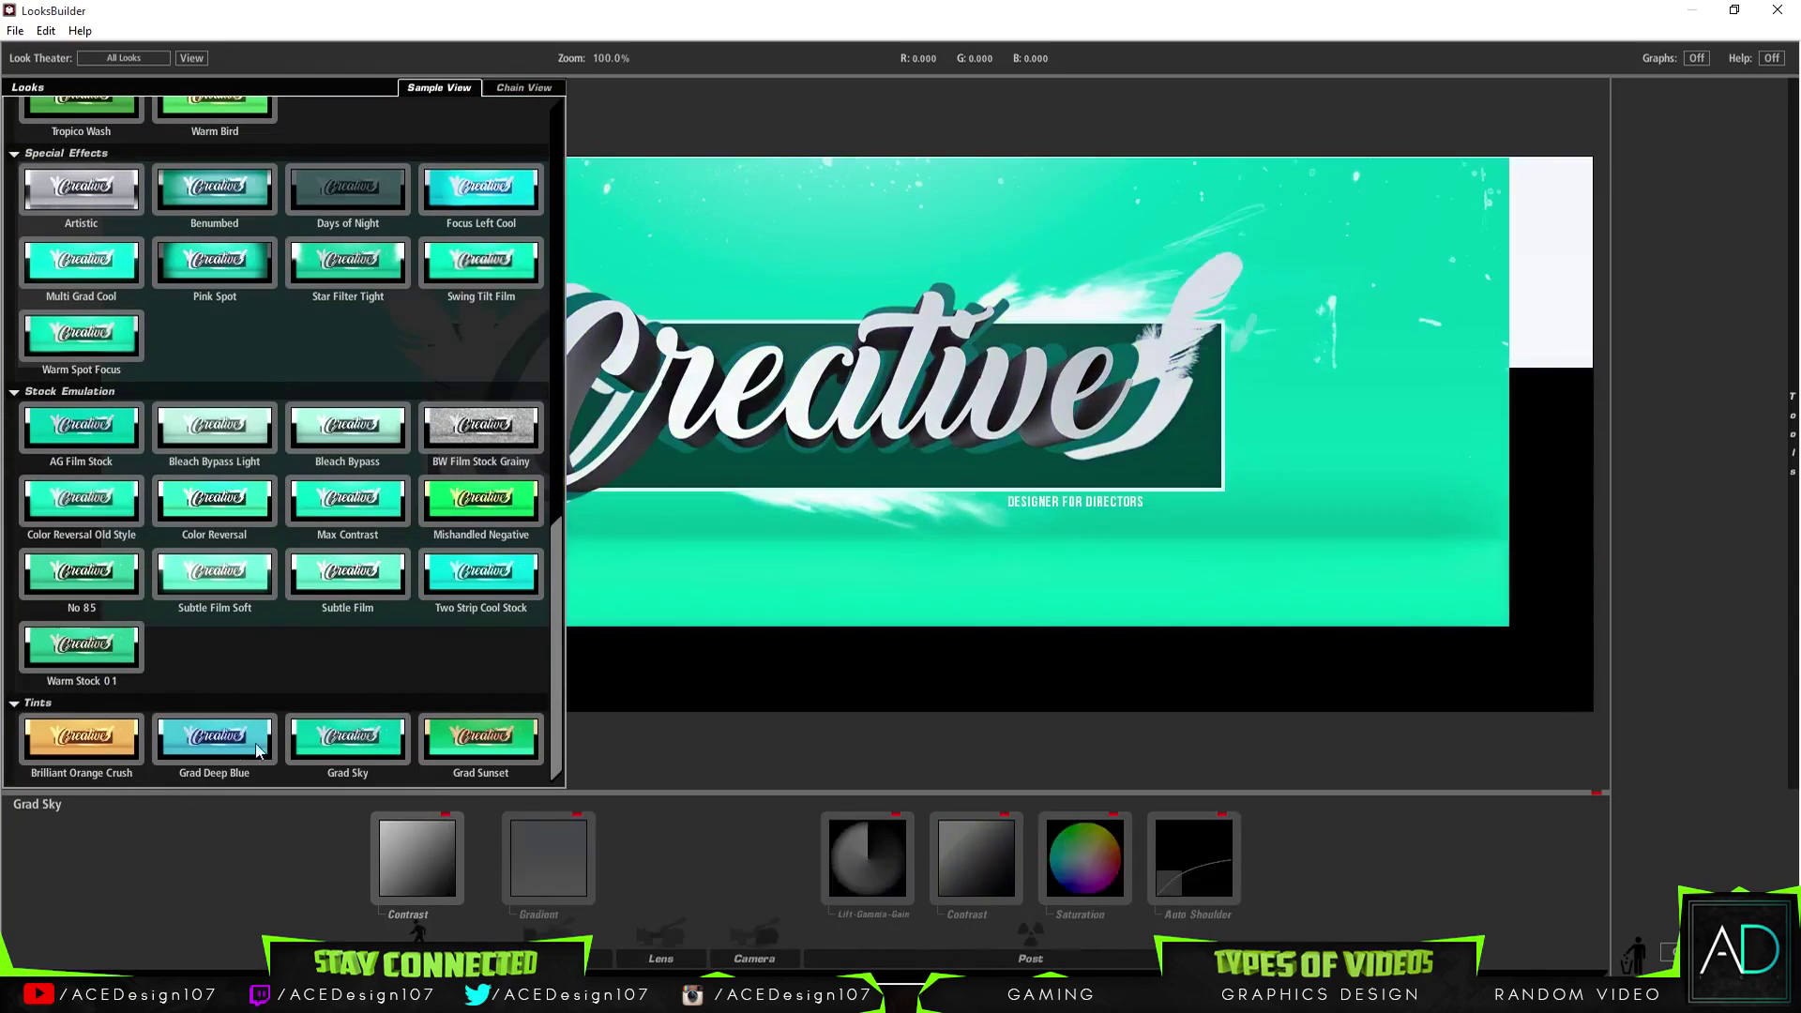
click(257, 747)
click(194, 546)
click(333, 532)
click(493, 584)
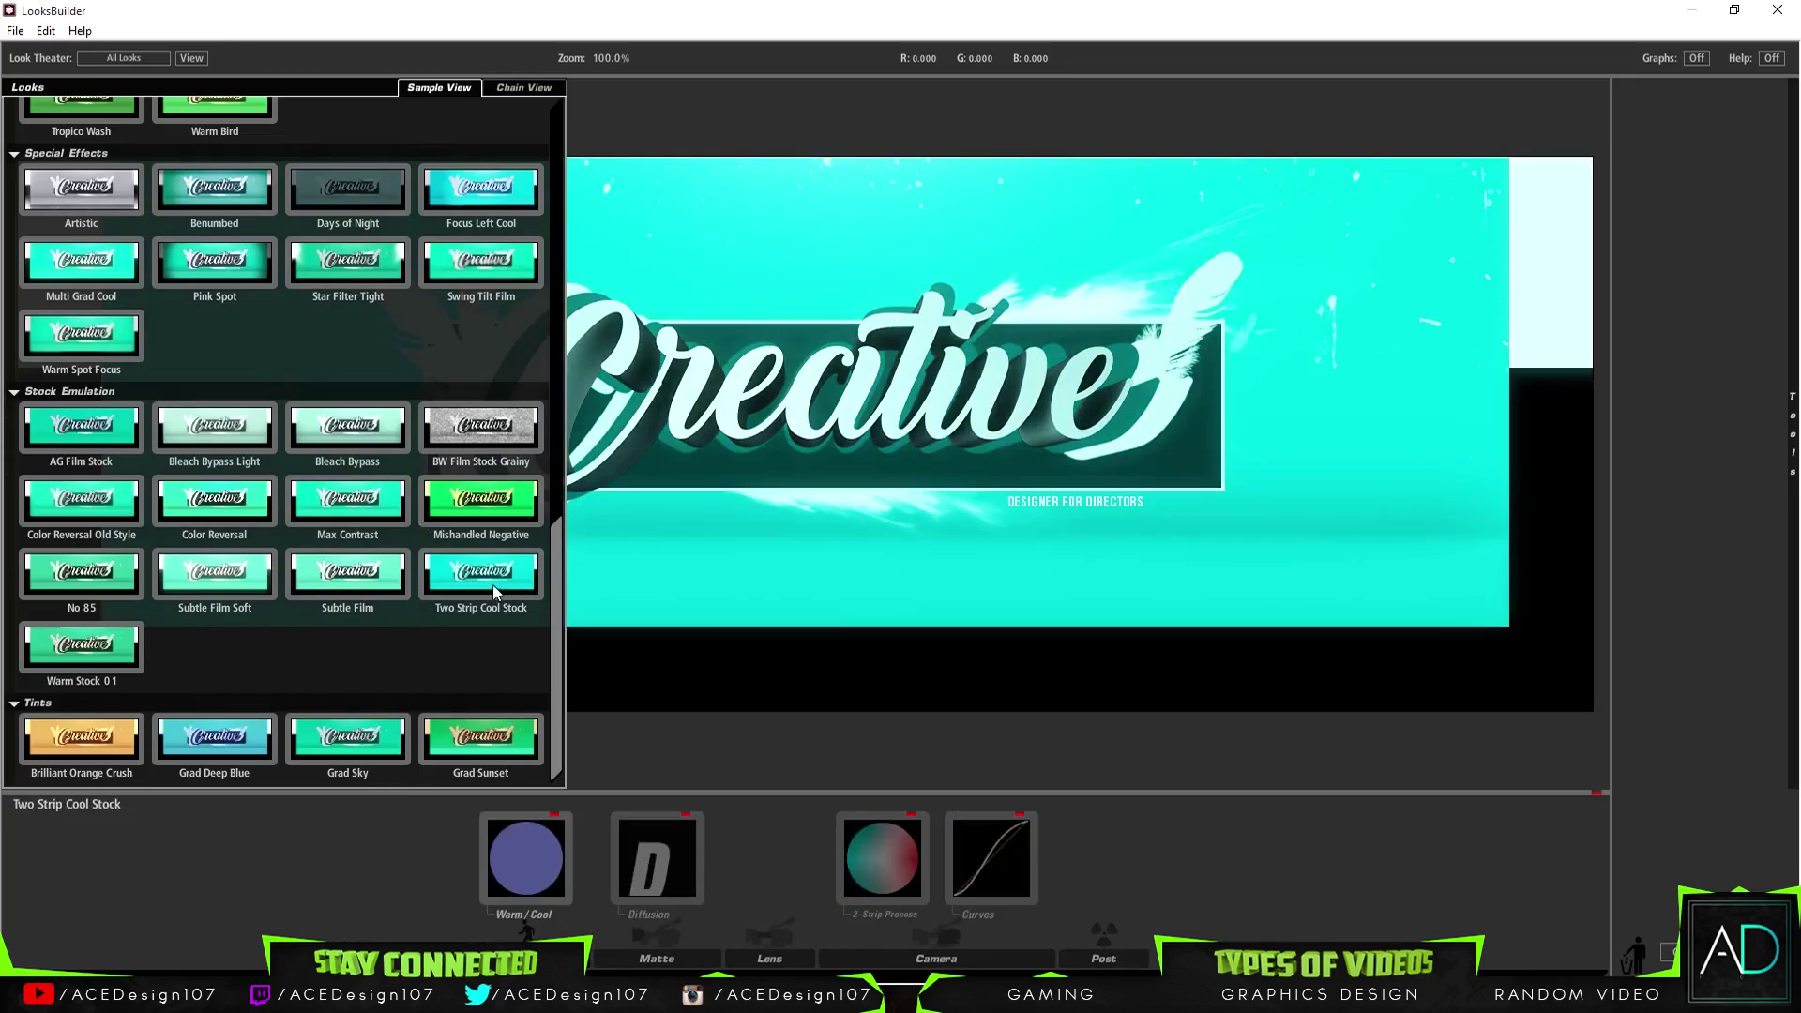
Try the looks Focus Left Cool, No 85, Warm Stock 01, AG Film Stock and Multi Grad Cool on the banner
click(469, 199)
click(80, 601)
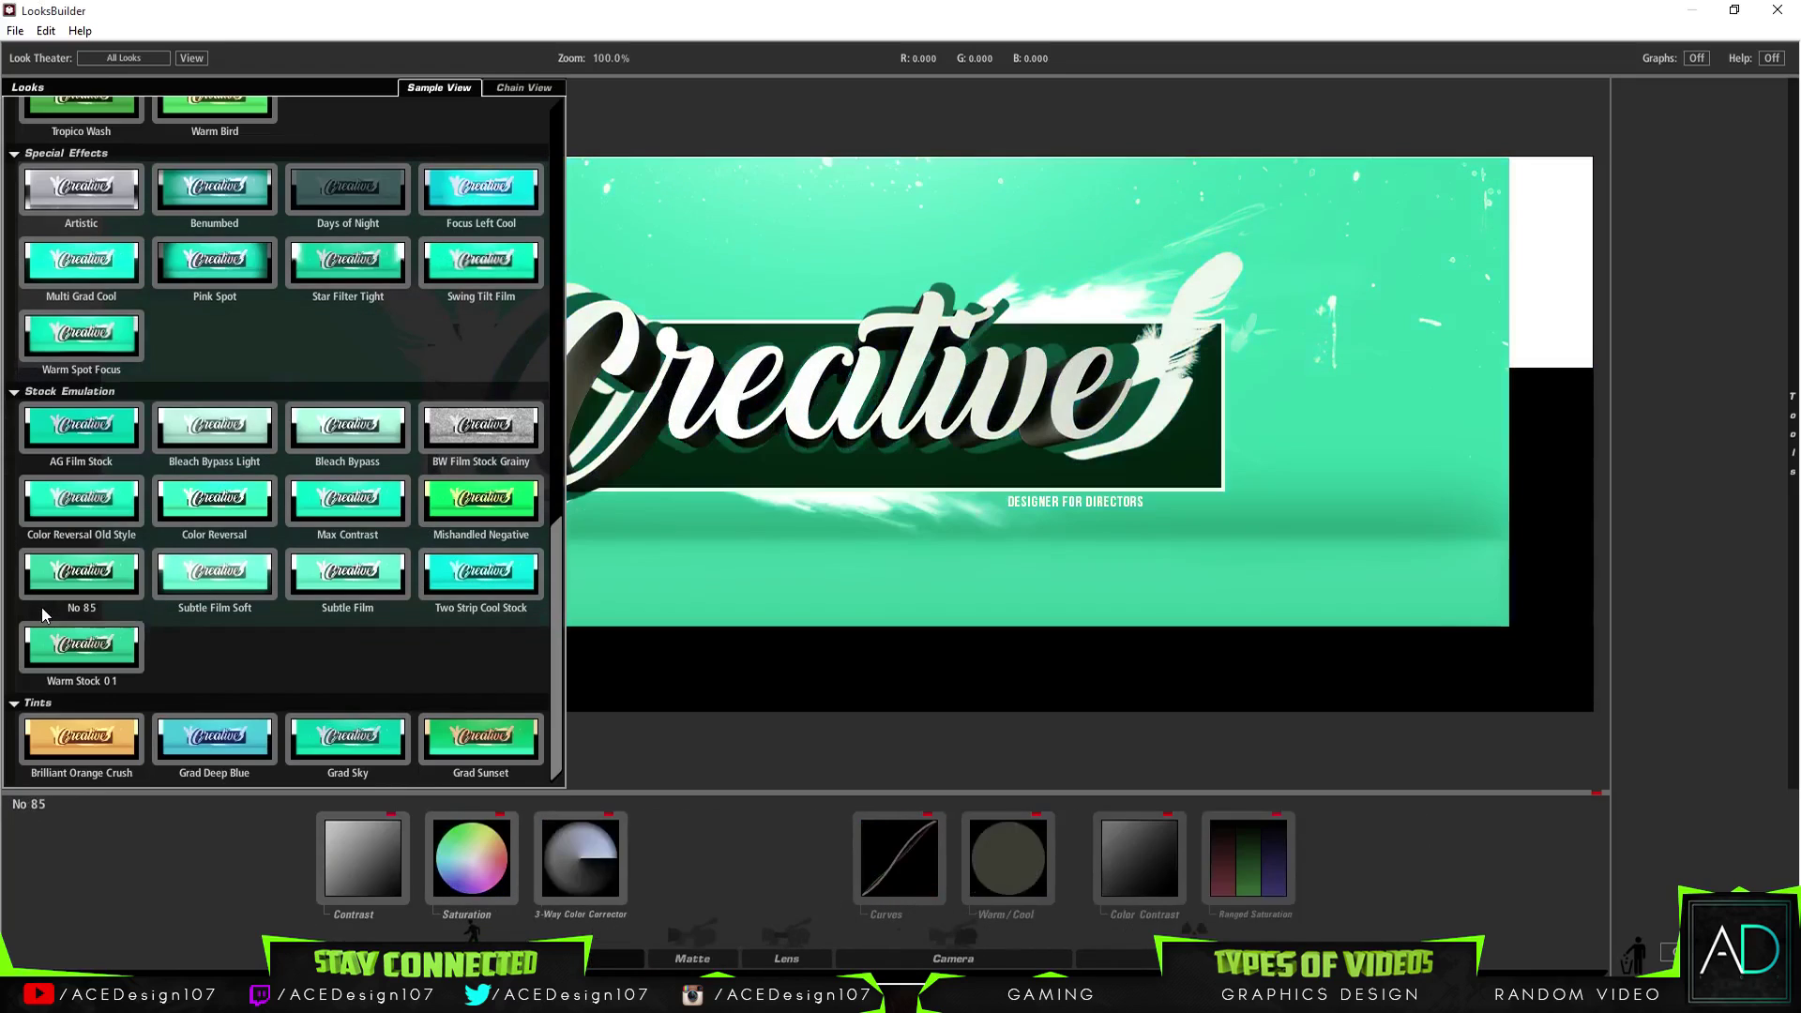
click(93, 652)
click(94, 430)
scroll(124, 481, up, 2)
click(80, 392)
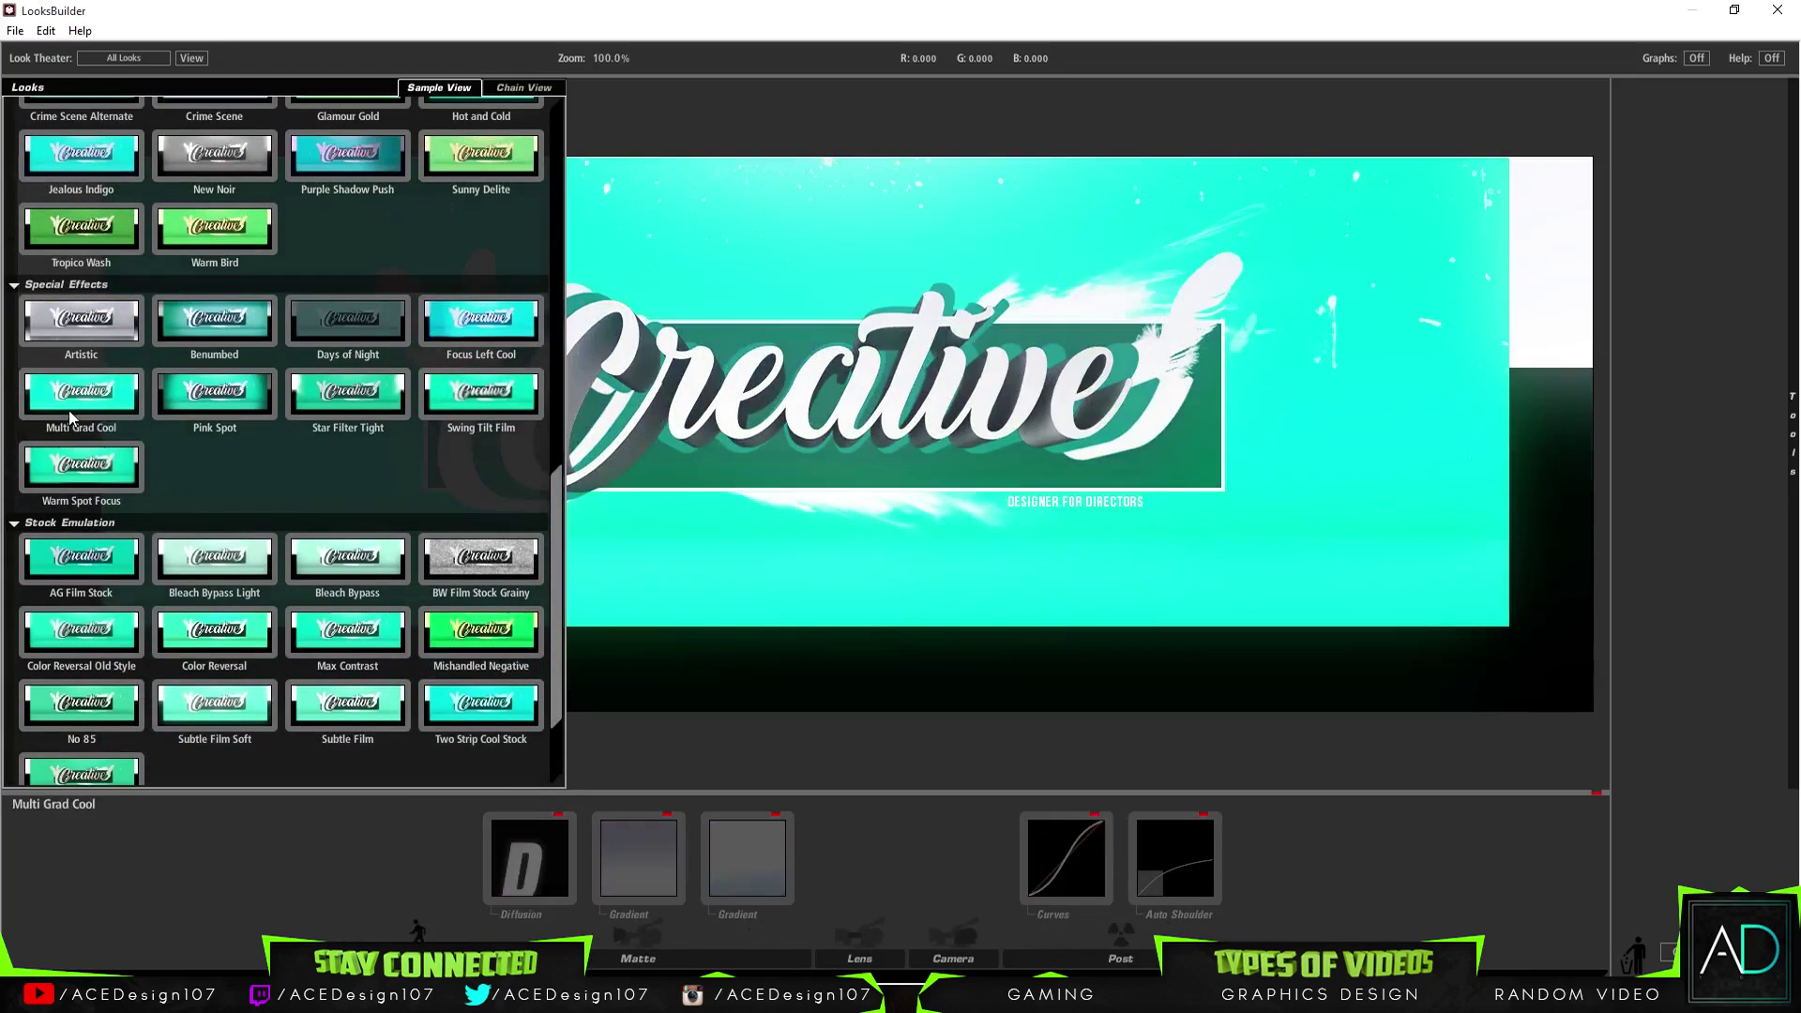
Expand the Popular Film looks and try Bistro Alternate and Ohio on the banner
scroll(234, 482, up, 7)
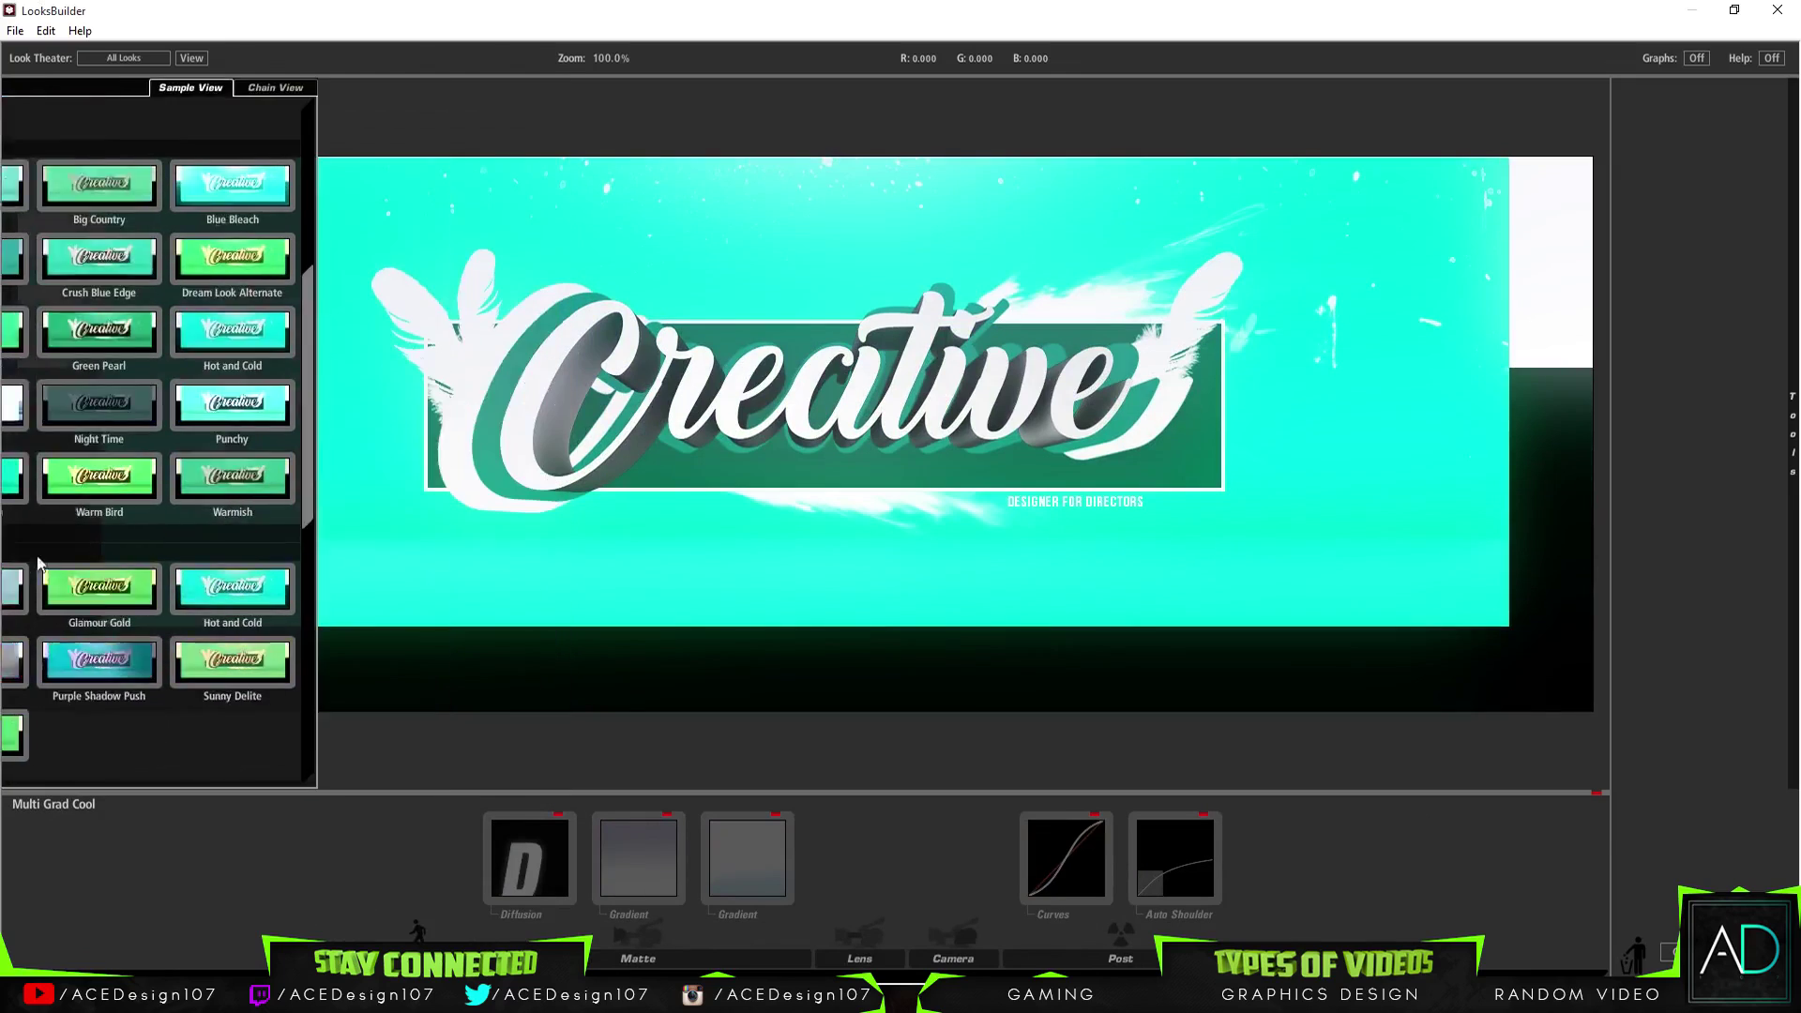
mouse_move(19, 536)
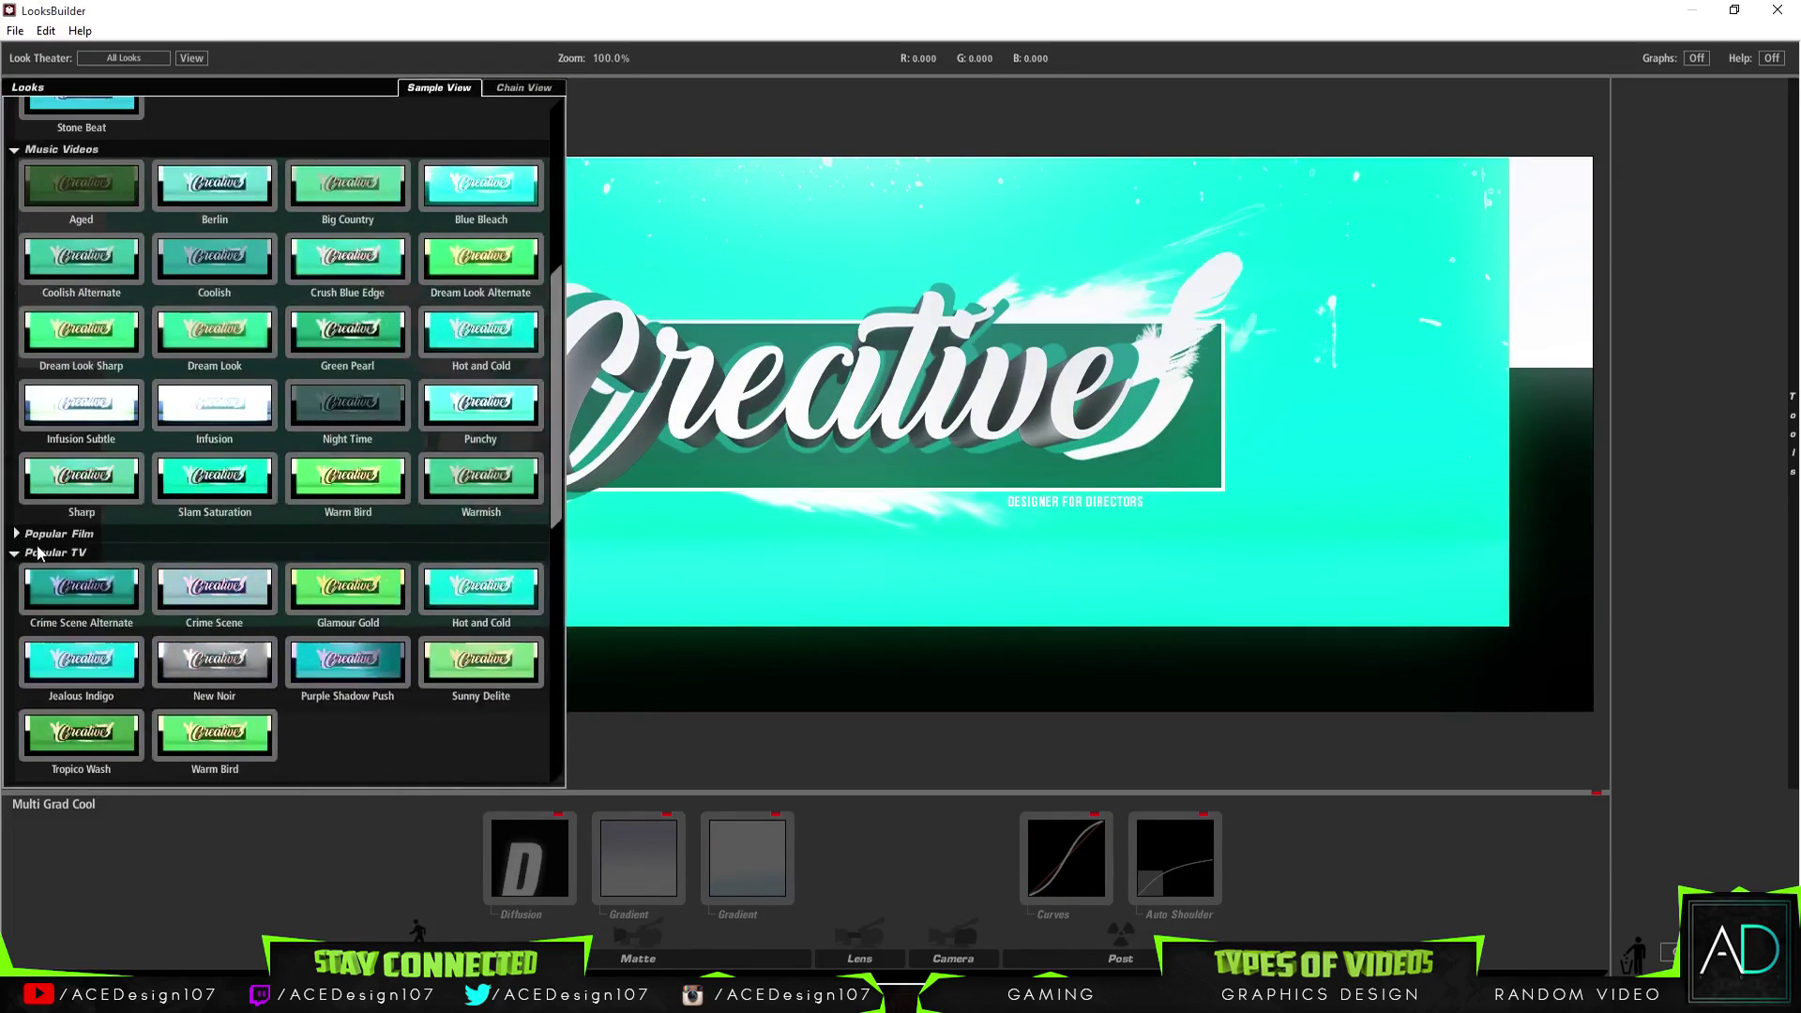
click(99, 597)
scroll(269, 557, down, 2)
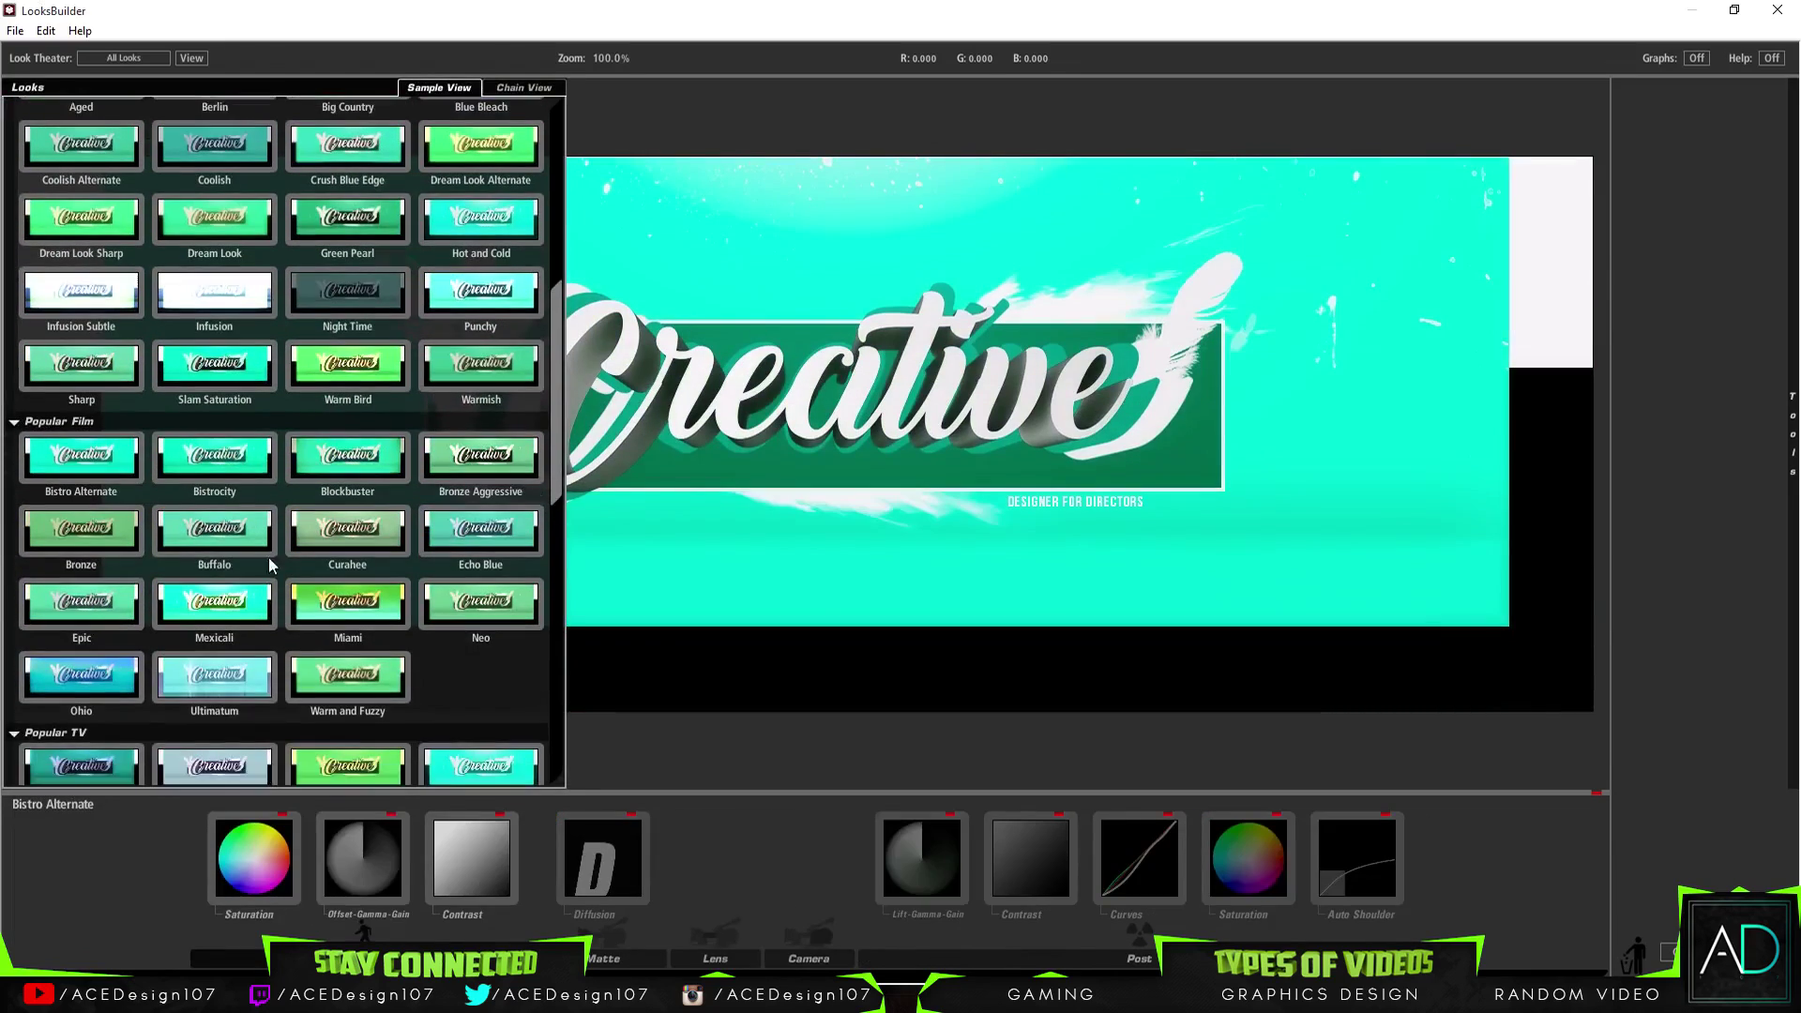
click(136, 684)
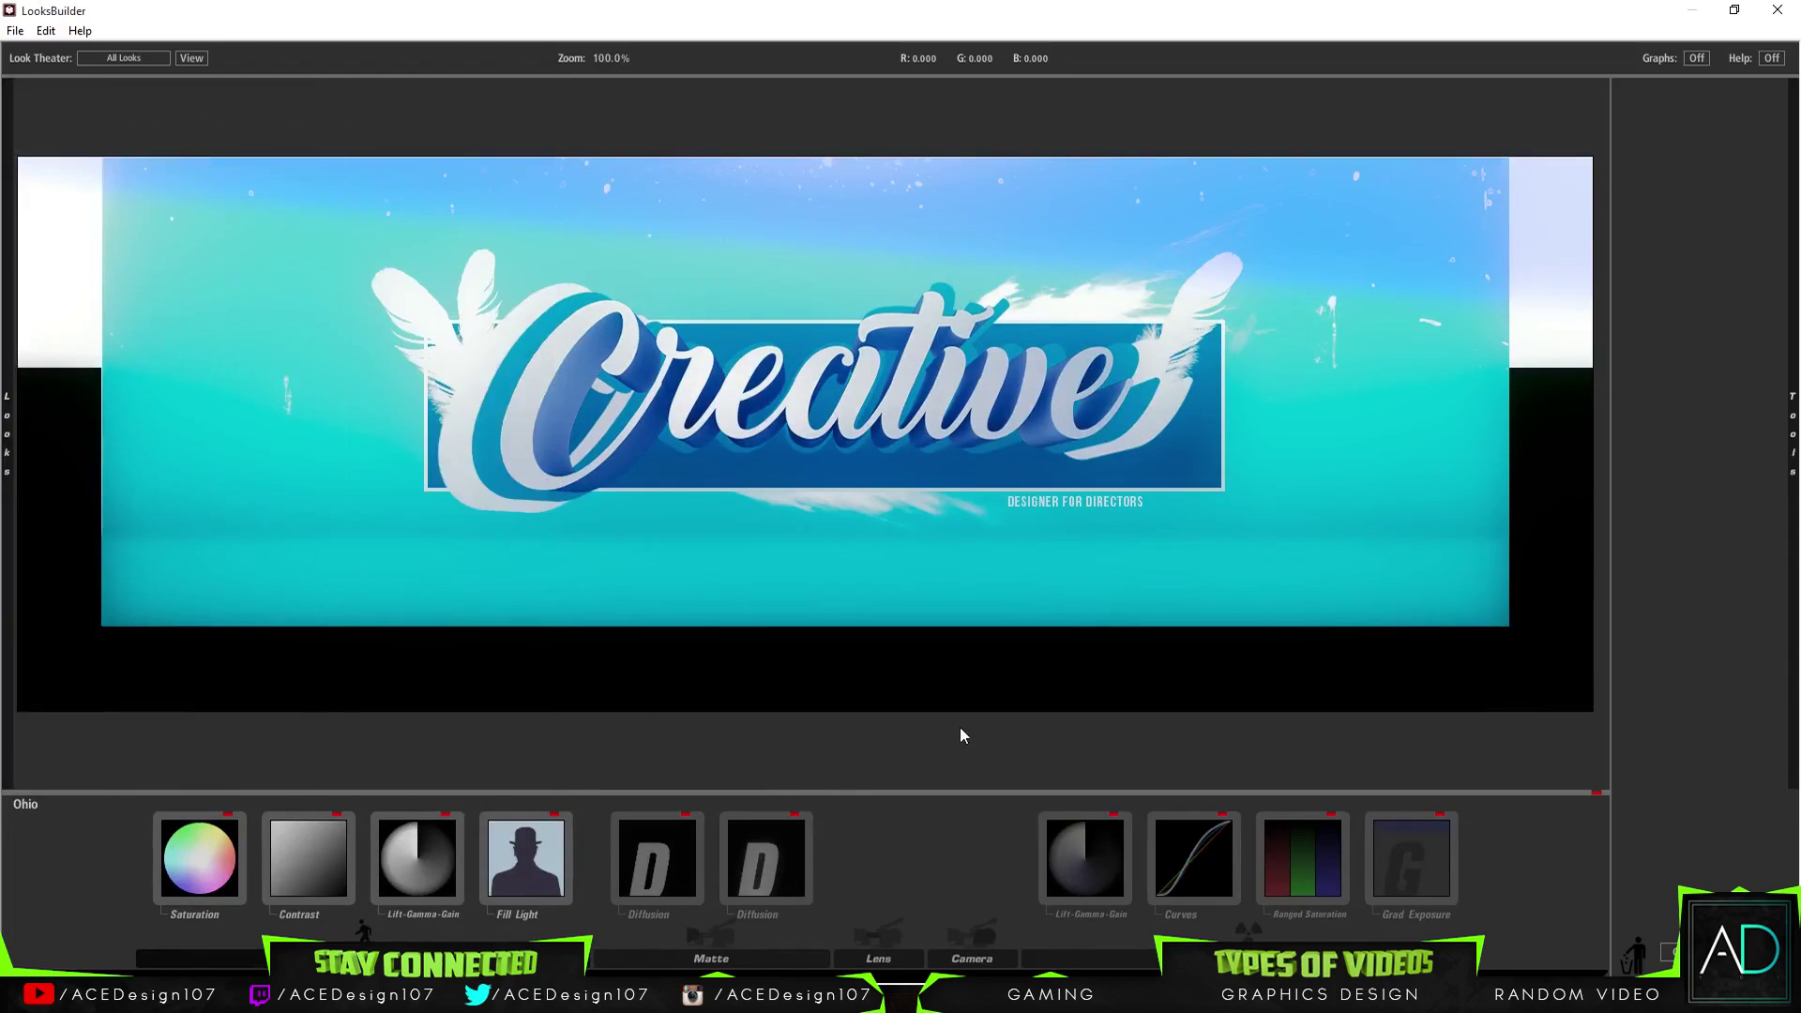
Try the Miami look and change its Gradient colour to a near-white of R 0.970, G 0.918, B 0.898
mouse_move(4, 489)
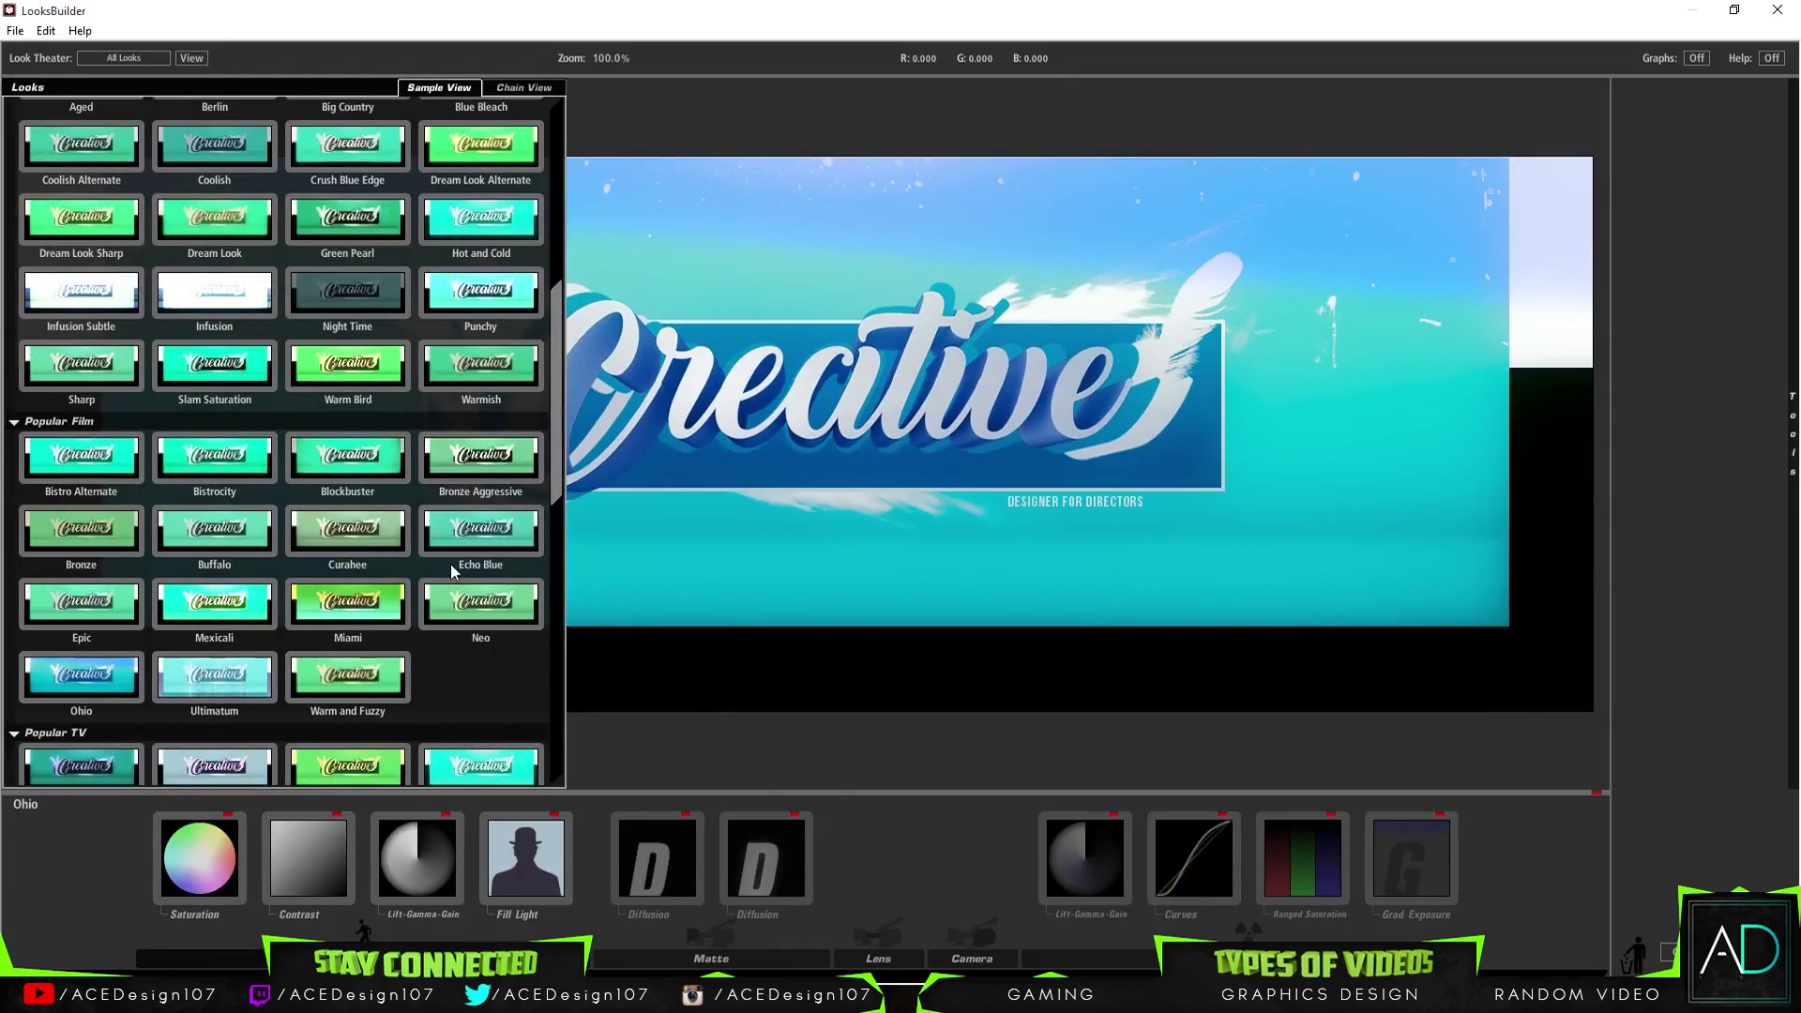
click(345, 591)
scroll(394, 550, up, 1)
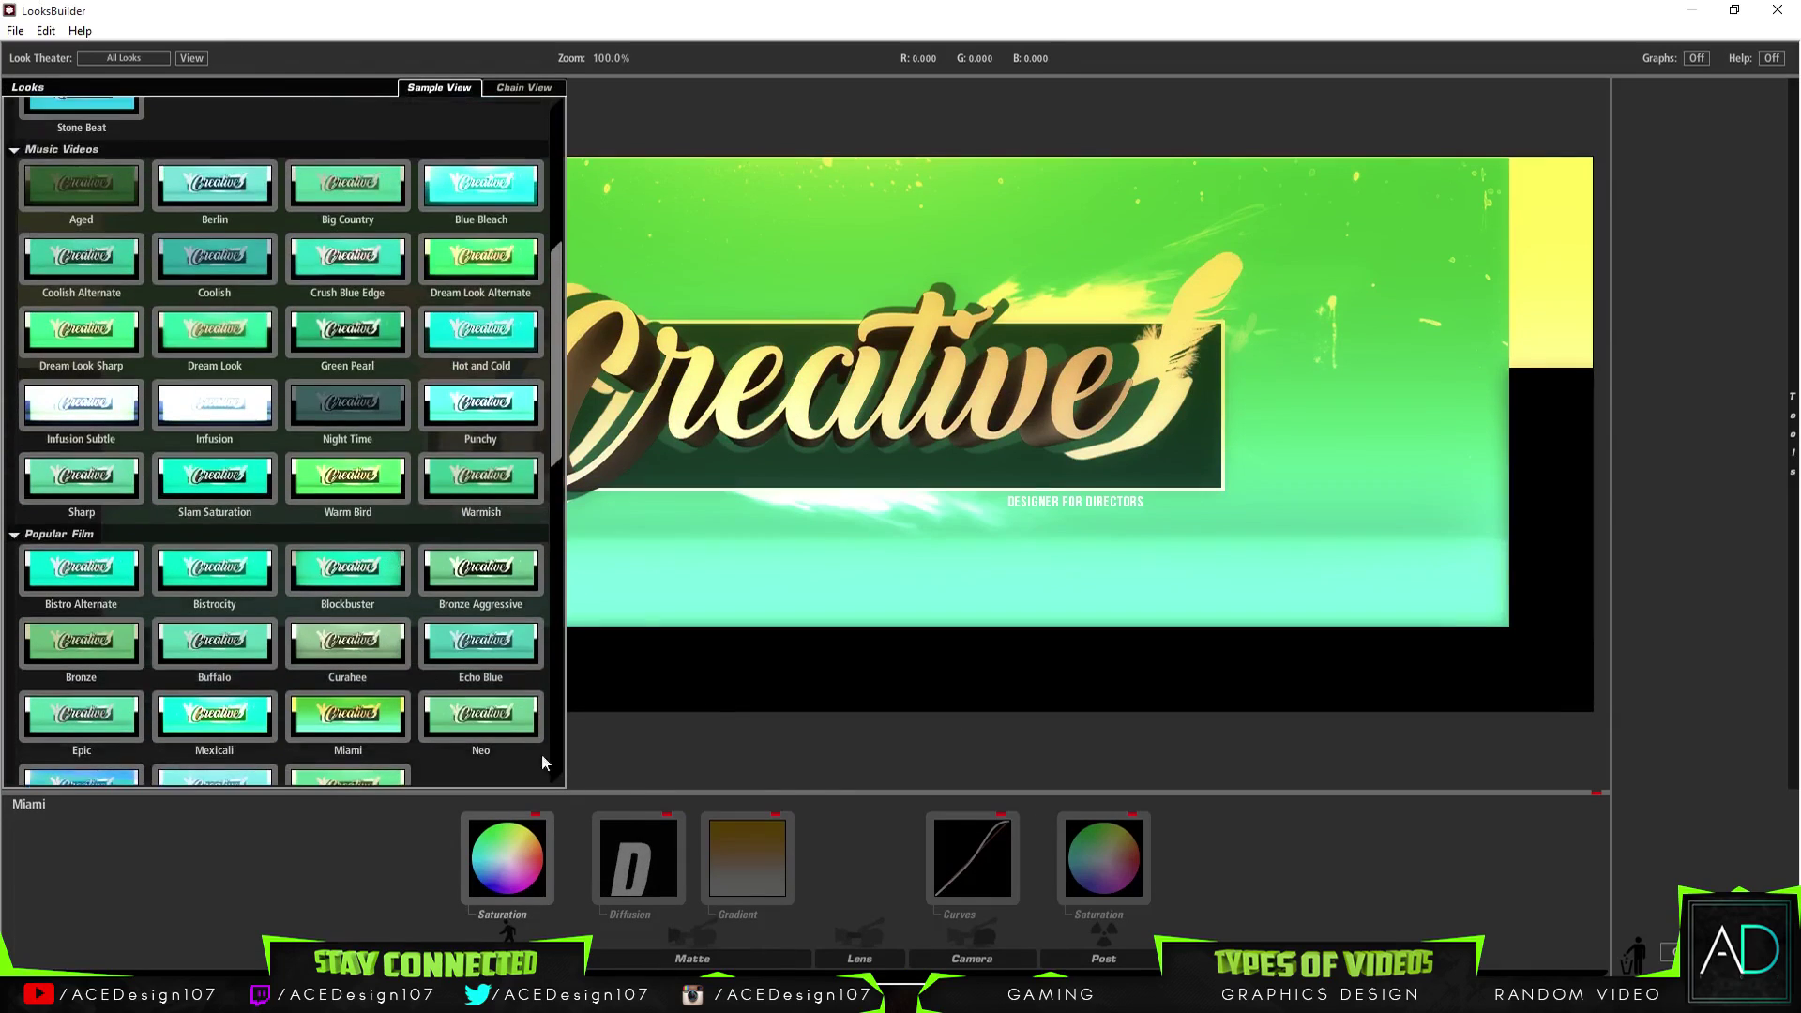
click(785, 832)
mouse_move(1677, 838)
mouse_down()
mouse_move(1736, 877)
mouse_move(1731, 858)
mouse_move(1763, 849)
mouse_move(1768, 890)
mouse_move(1736, 901)
mouse_move(1725, 849)
mouse_move(1709, 852)
mouse_up()
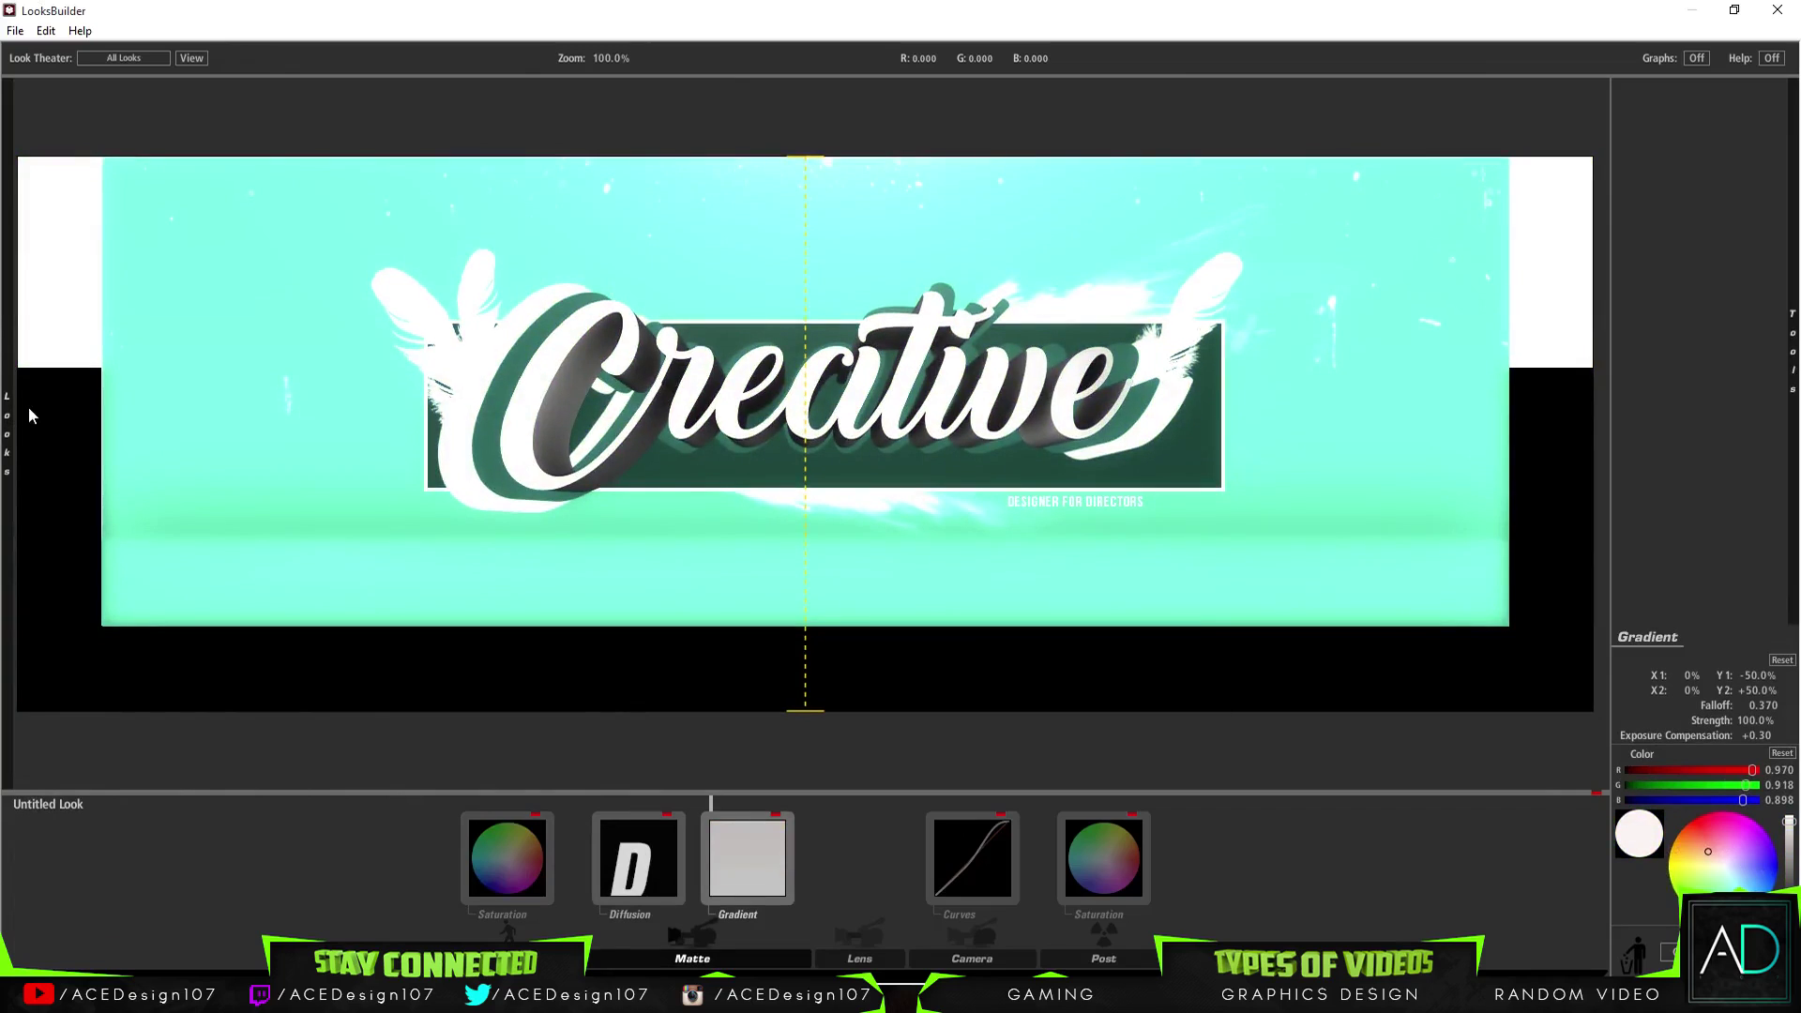
Preview the Green Vision look and apply the Basic Cool Max look instead
mouse_move(8, 415)
scroll(281, 422, up, 5)
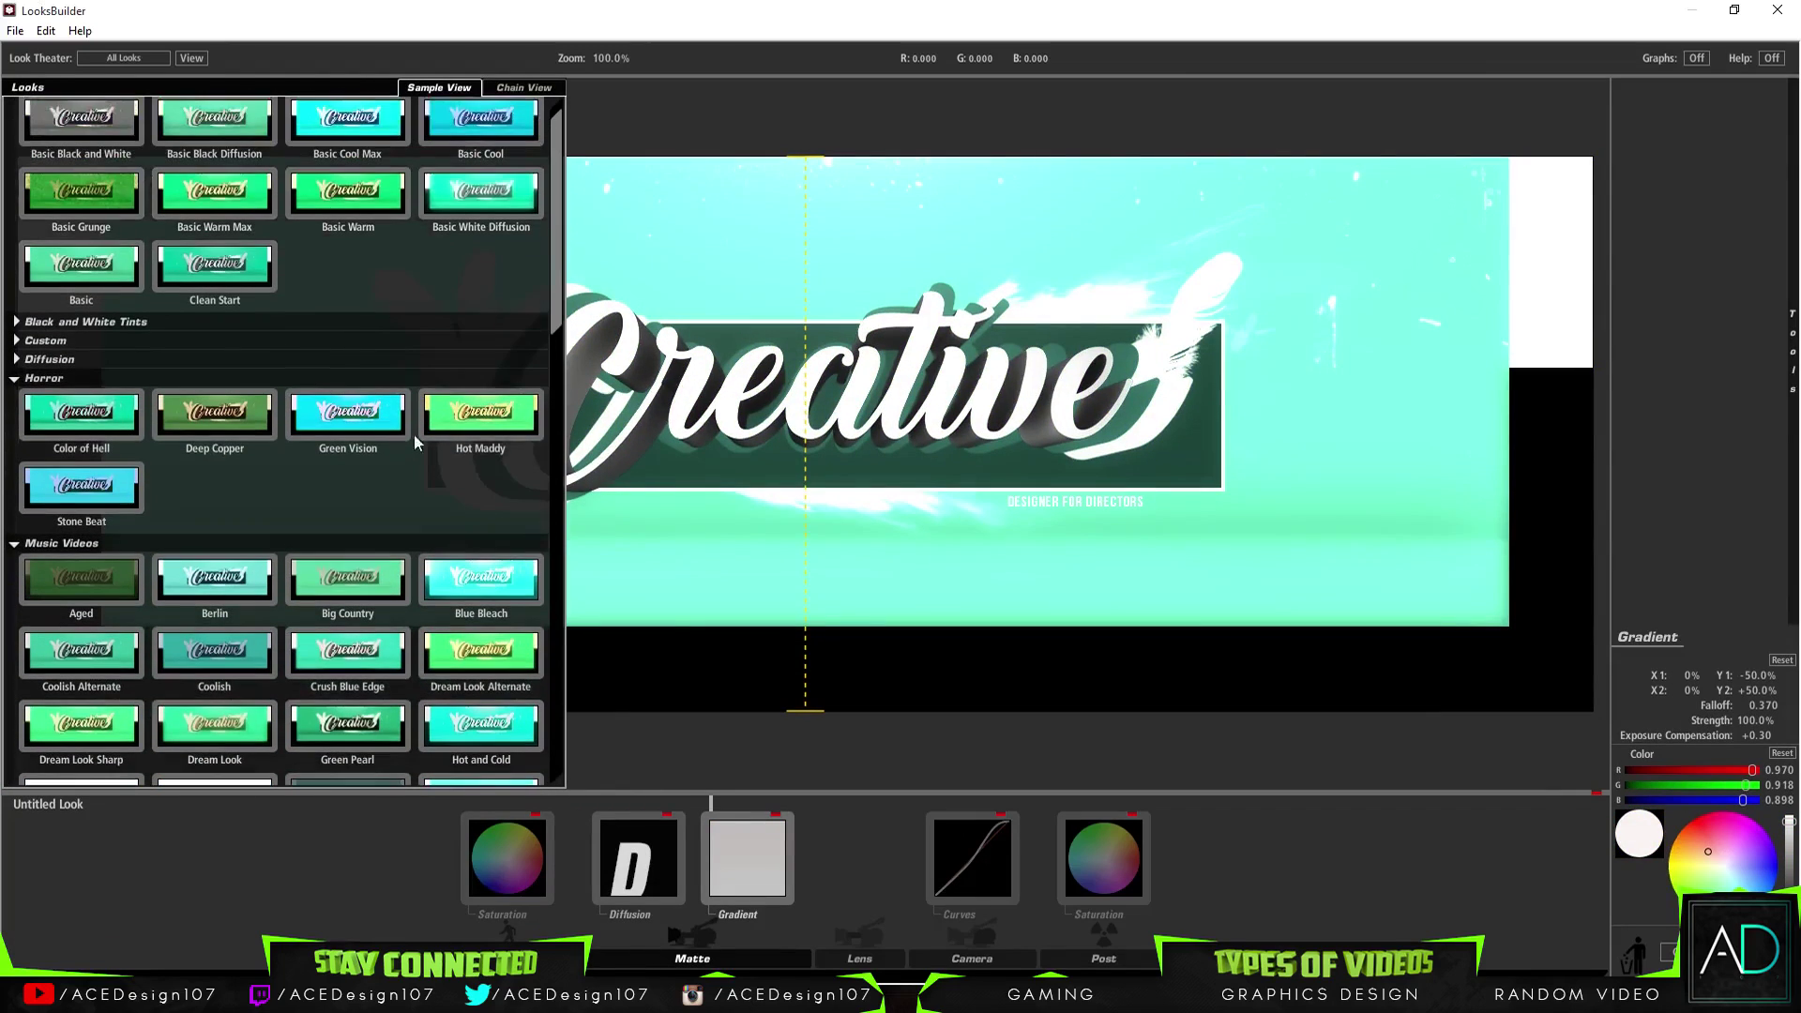
click(302, 432)
scroll(302, 431, up, 1)
click(347, 143)
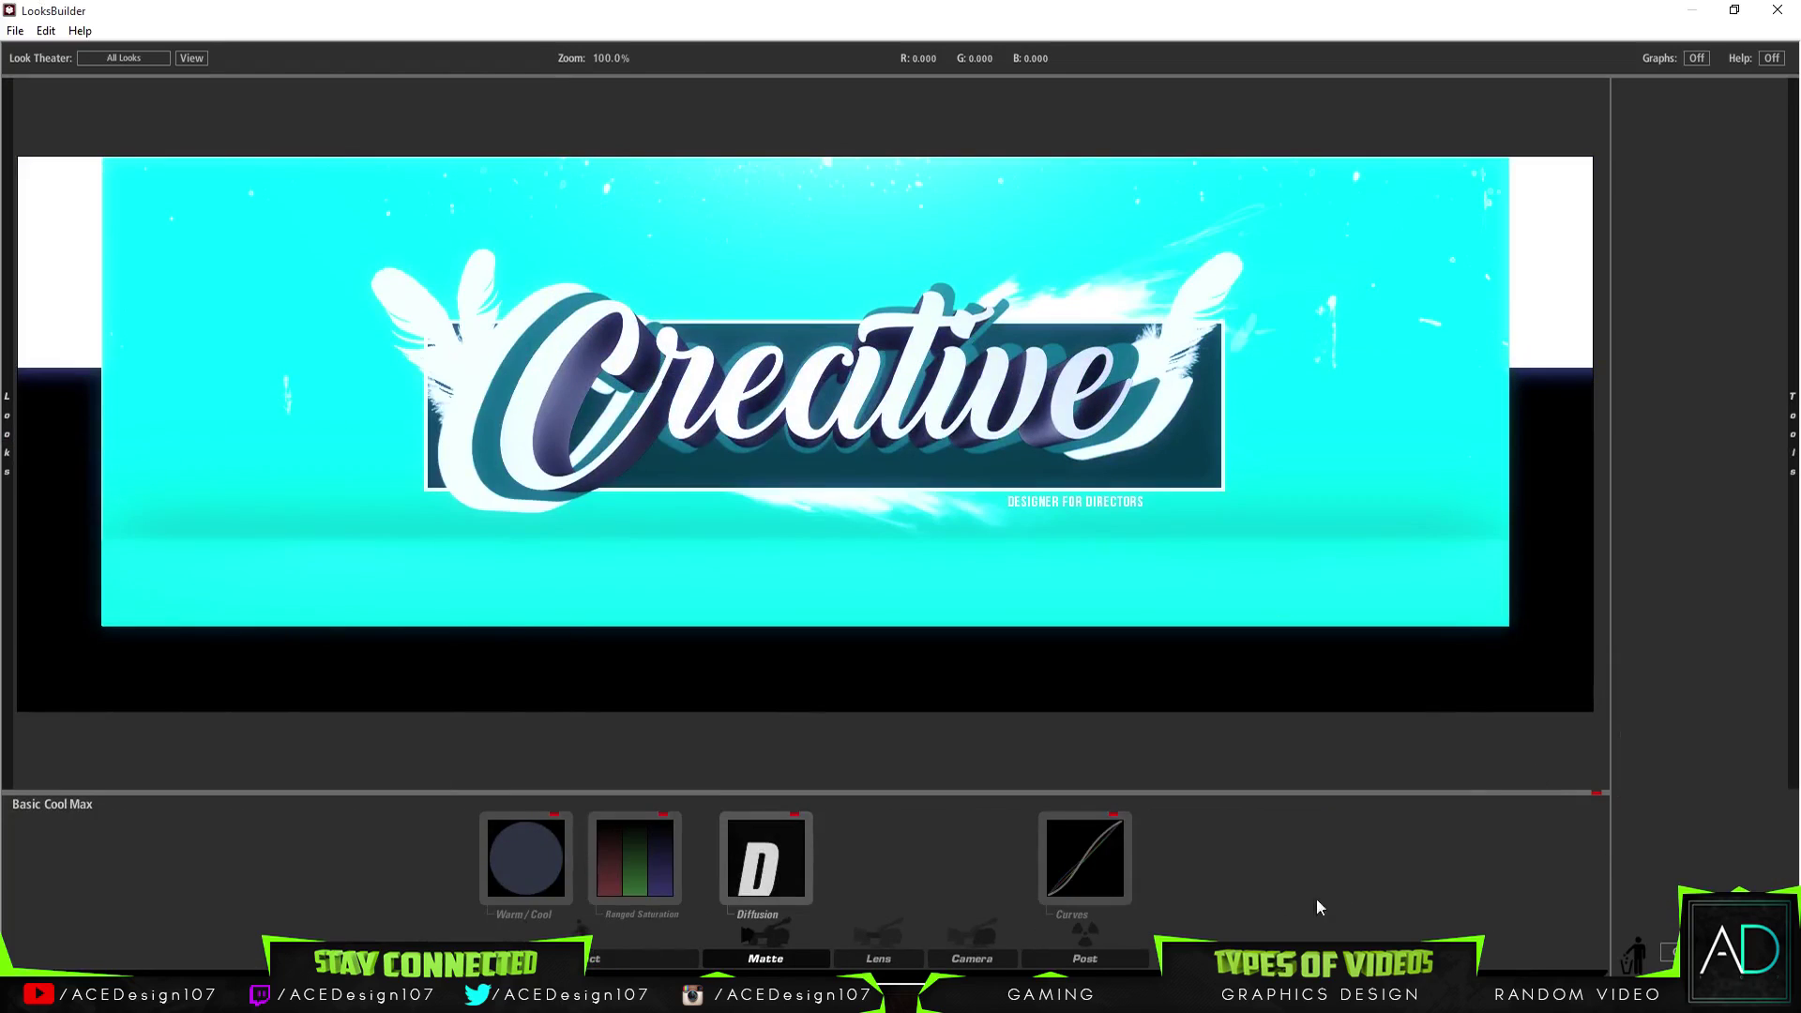
Add an Edge Softness tool to the Lens stage and widen its sharp inner area to a spread of about 0.128
click(879, 957)
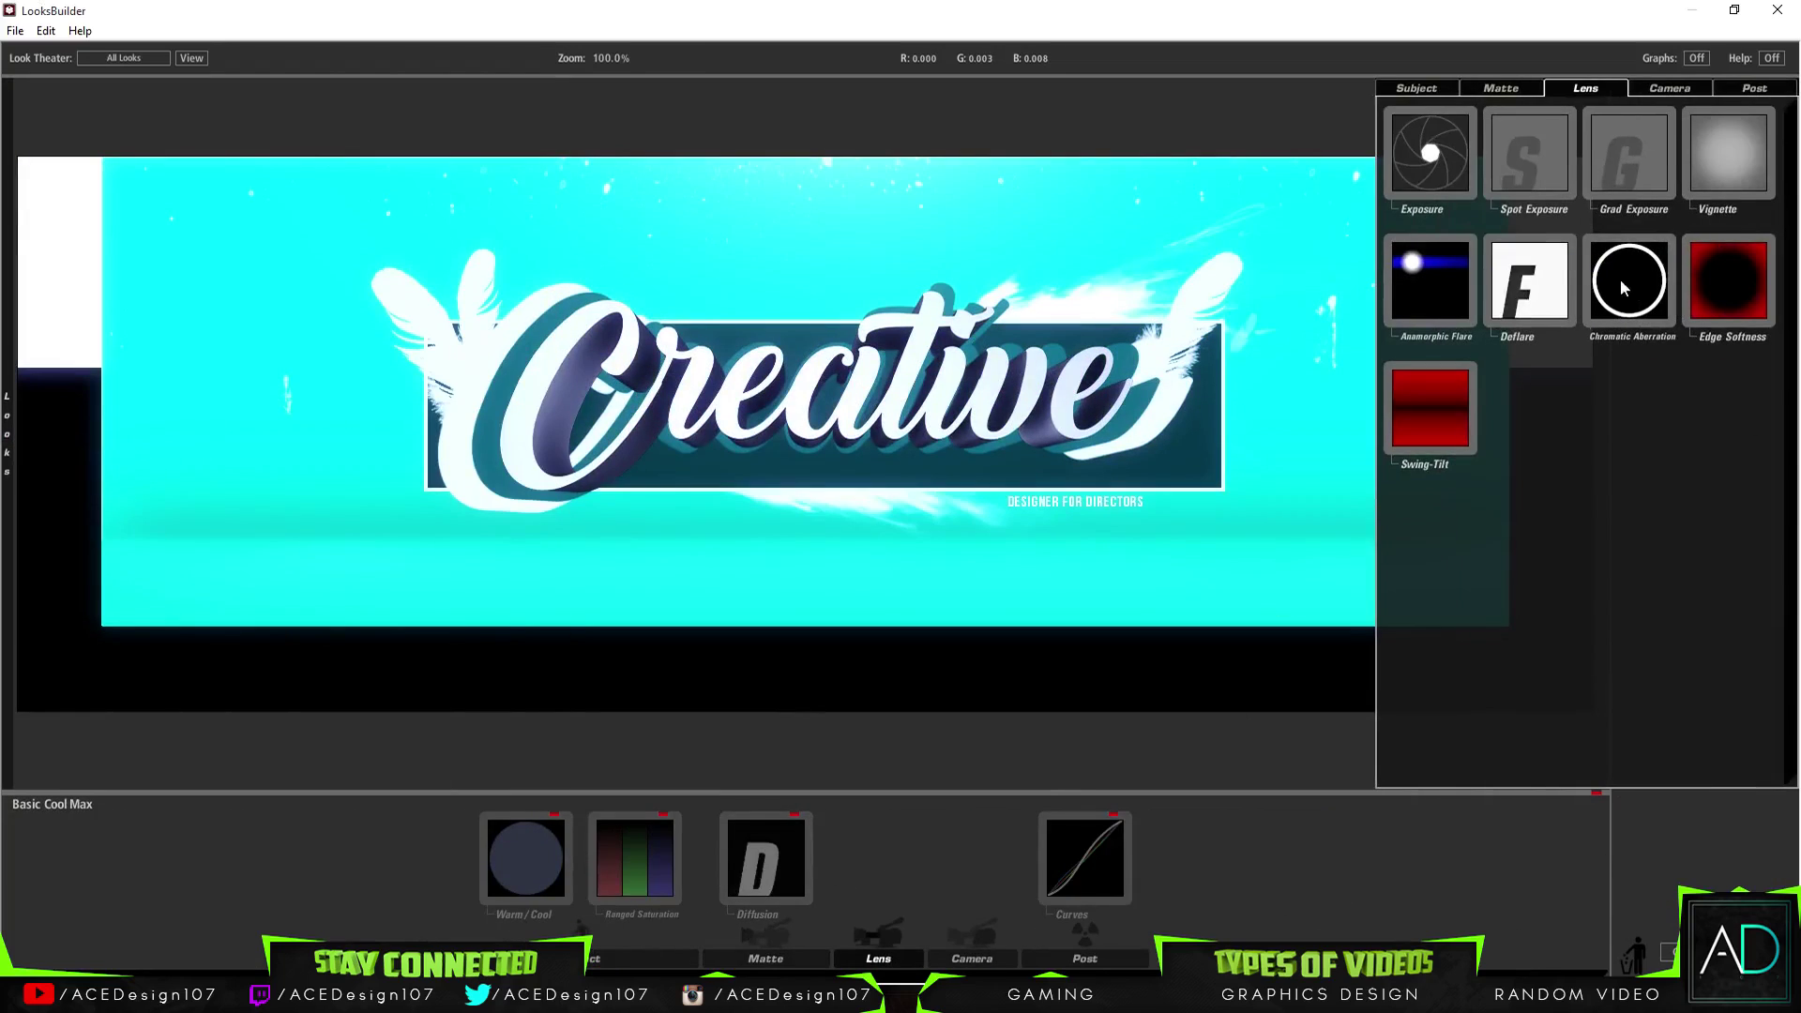
drag(1429, 408, 891, 858)
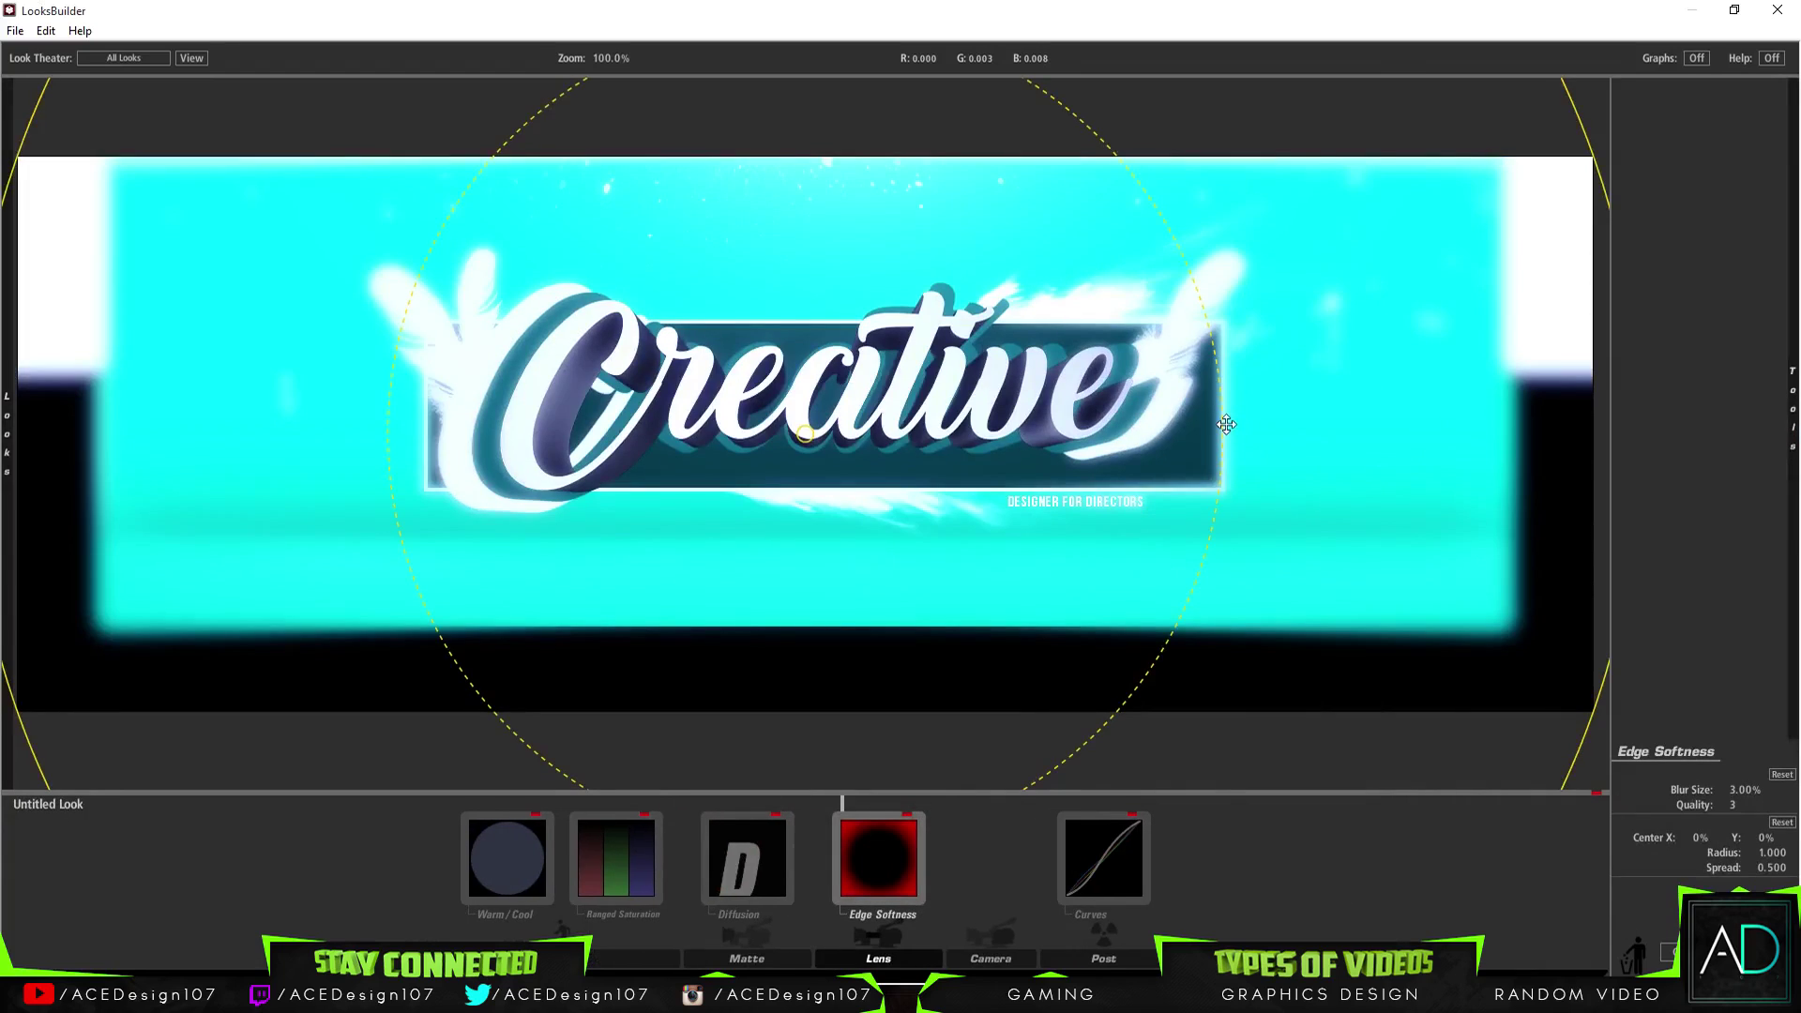
drag(1224, 423, 1532, 430)
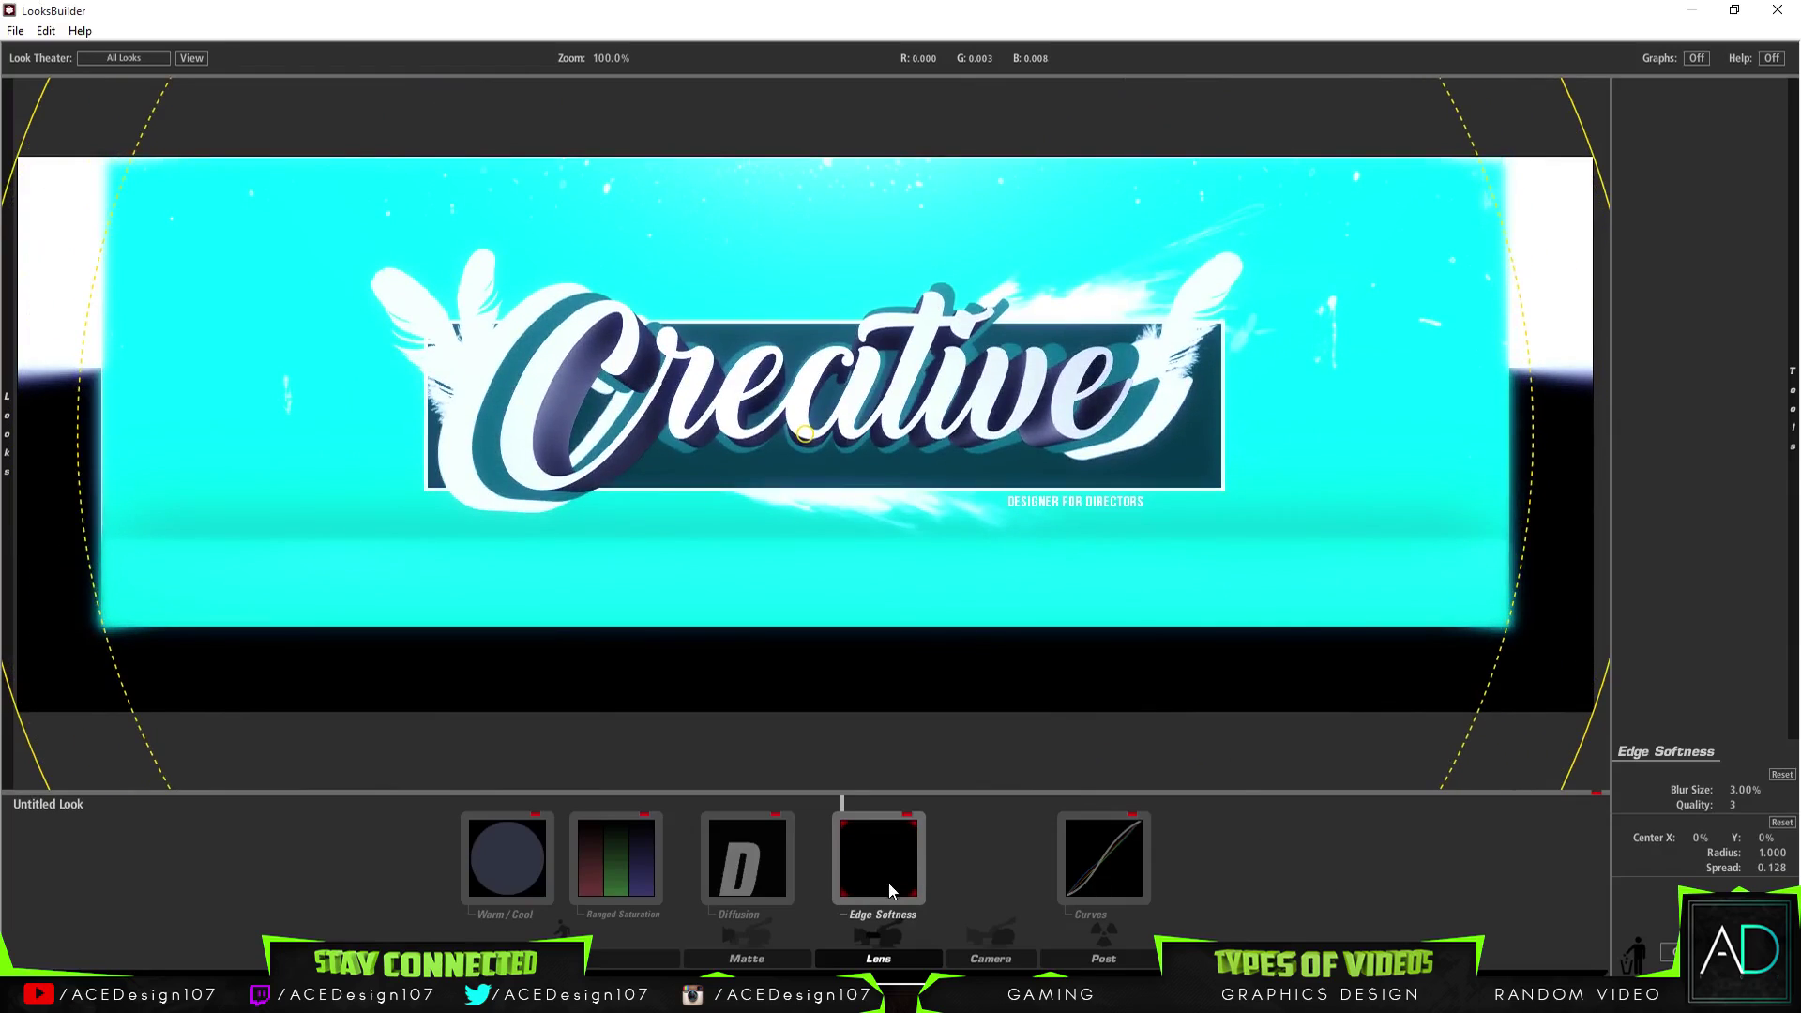
Add a Vignette tool to the Lens stage after Edge Softness
mouse_move(1792, 413)
drag(1729, 280, 1751, 620)
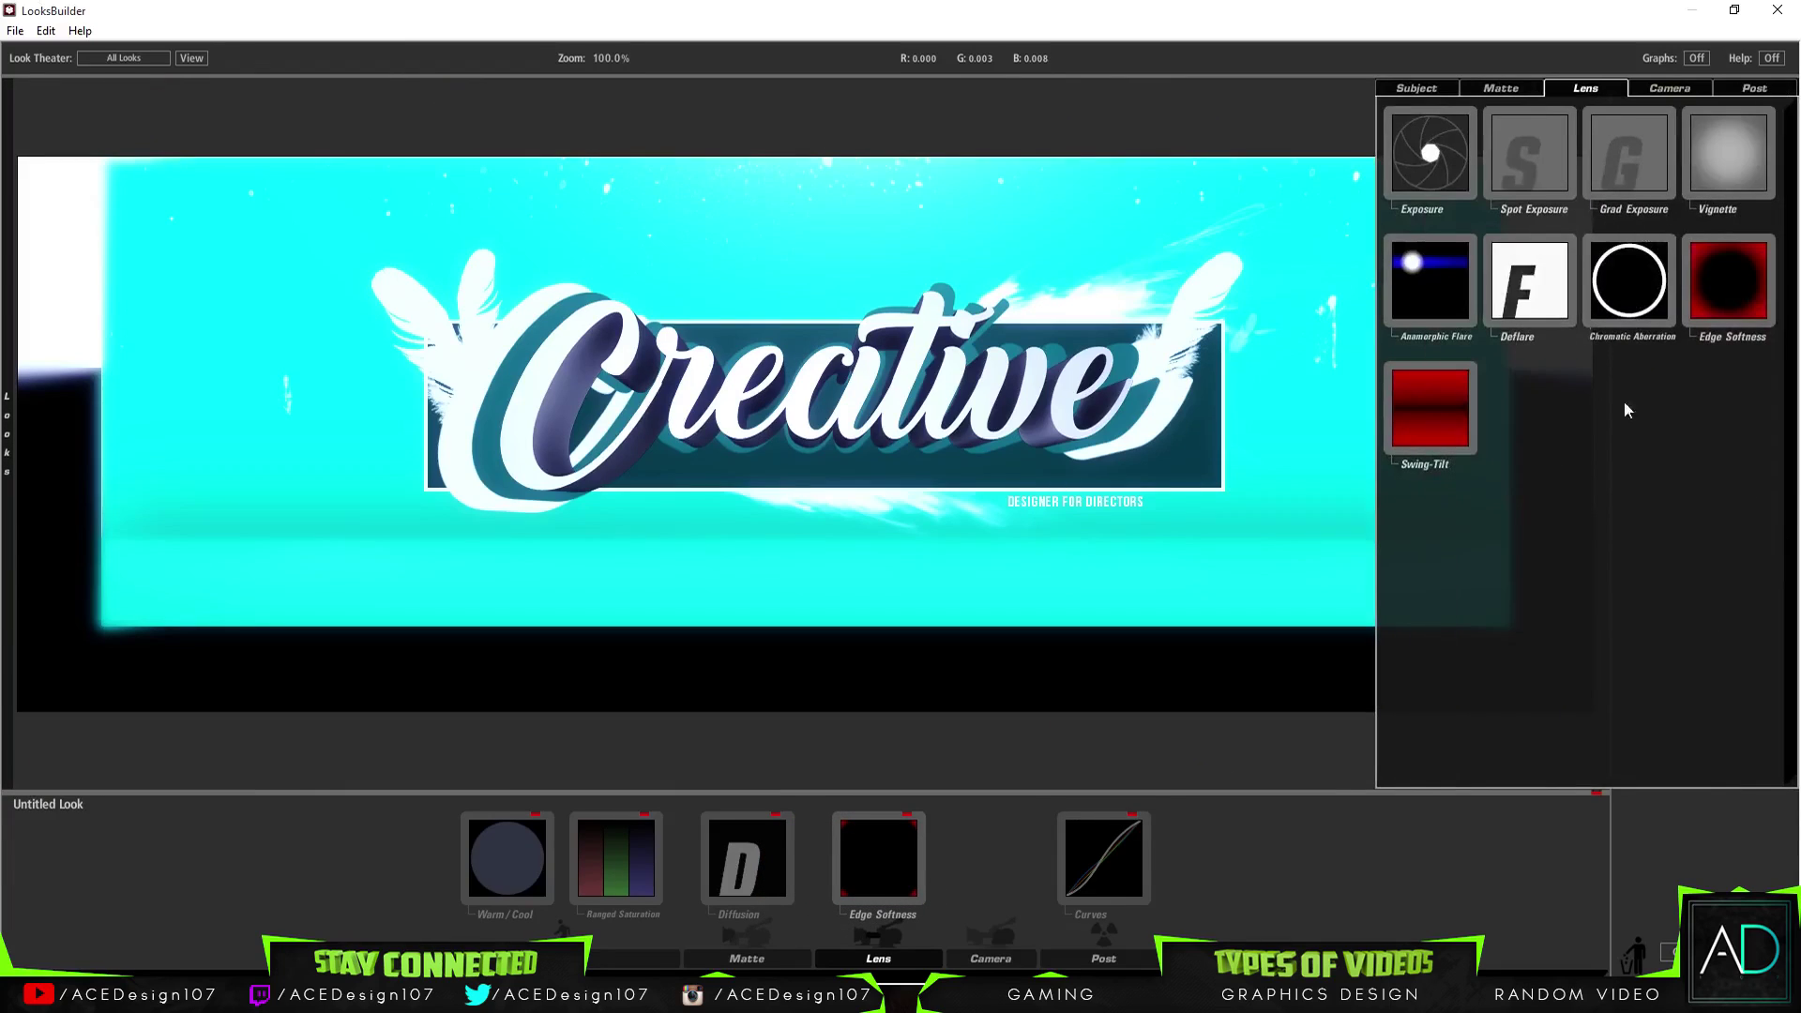
drag(1729, 152, 939, 858)
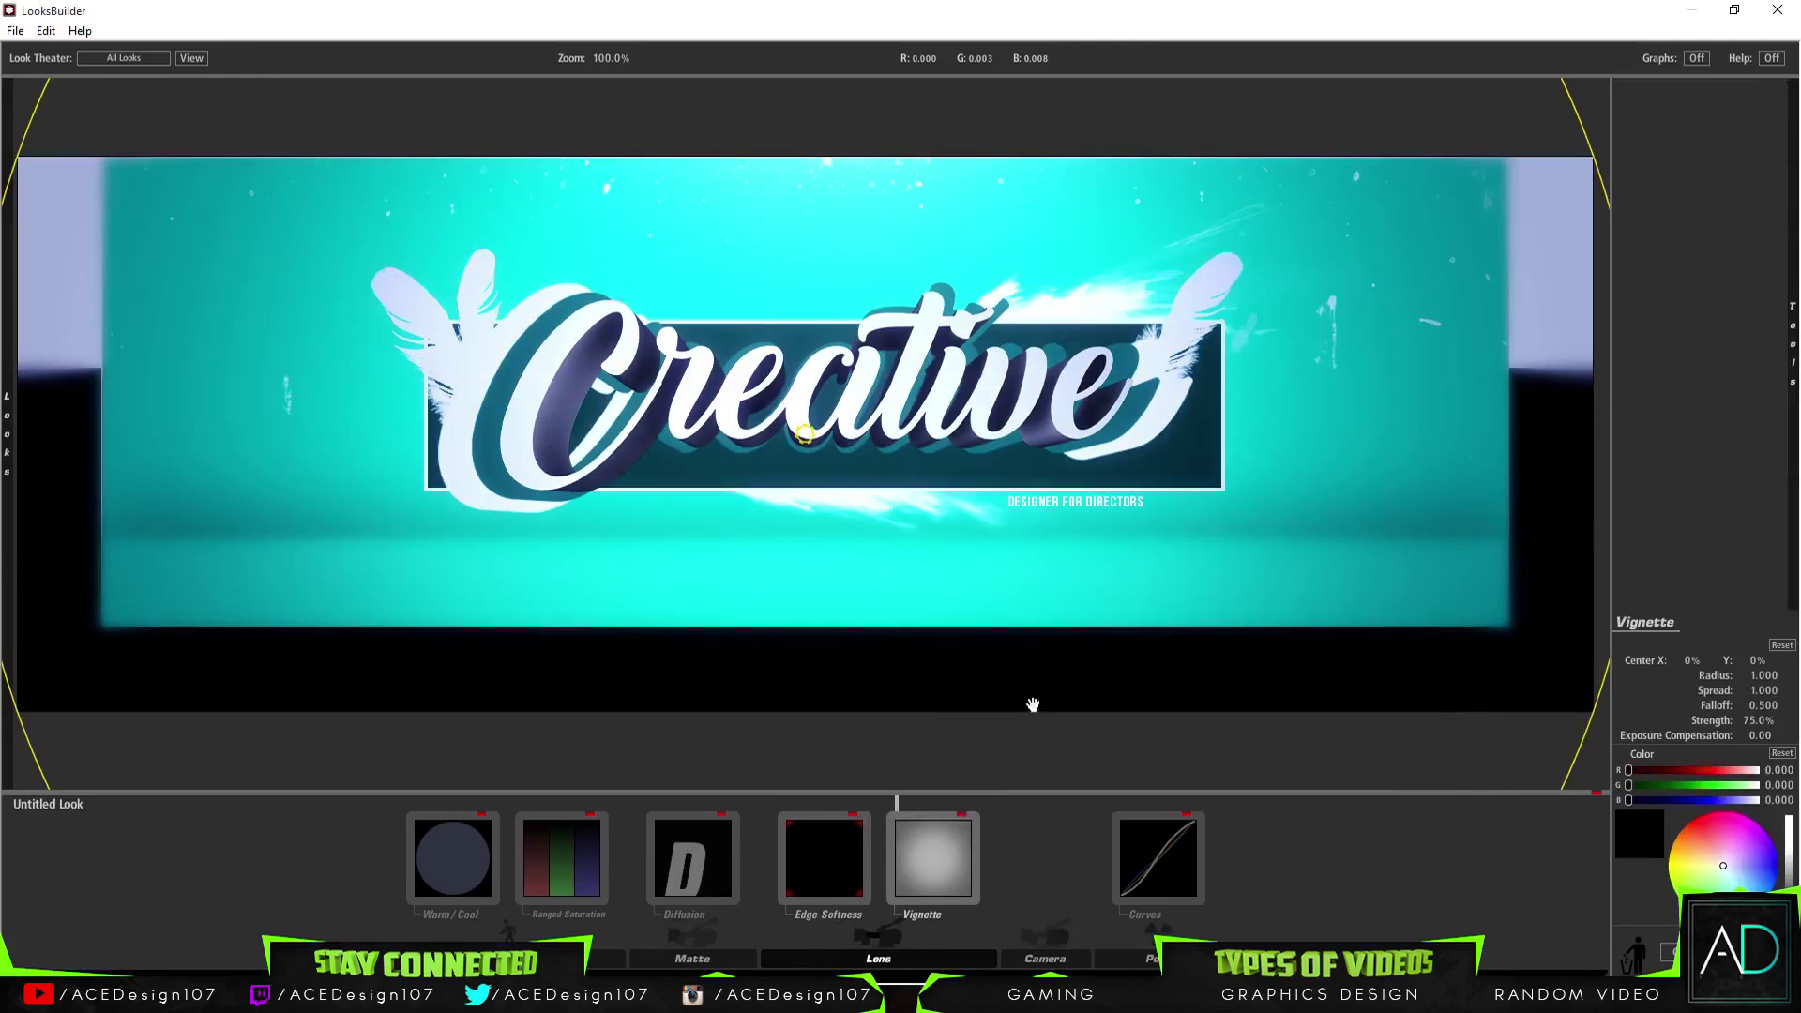
Reduce the Vignette's radius to about 0.871 and add a Spot Exposure tool after it in the Lens stage
drag(1585, 147, 1496, 193)
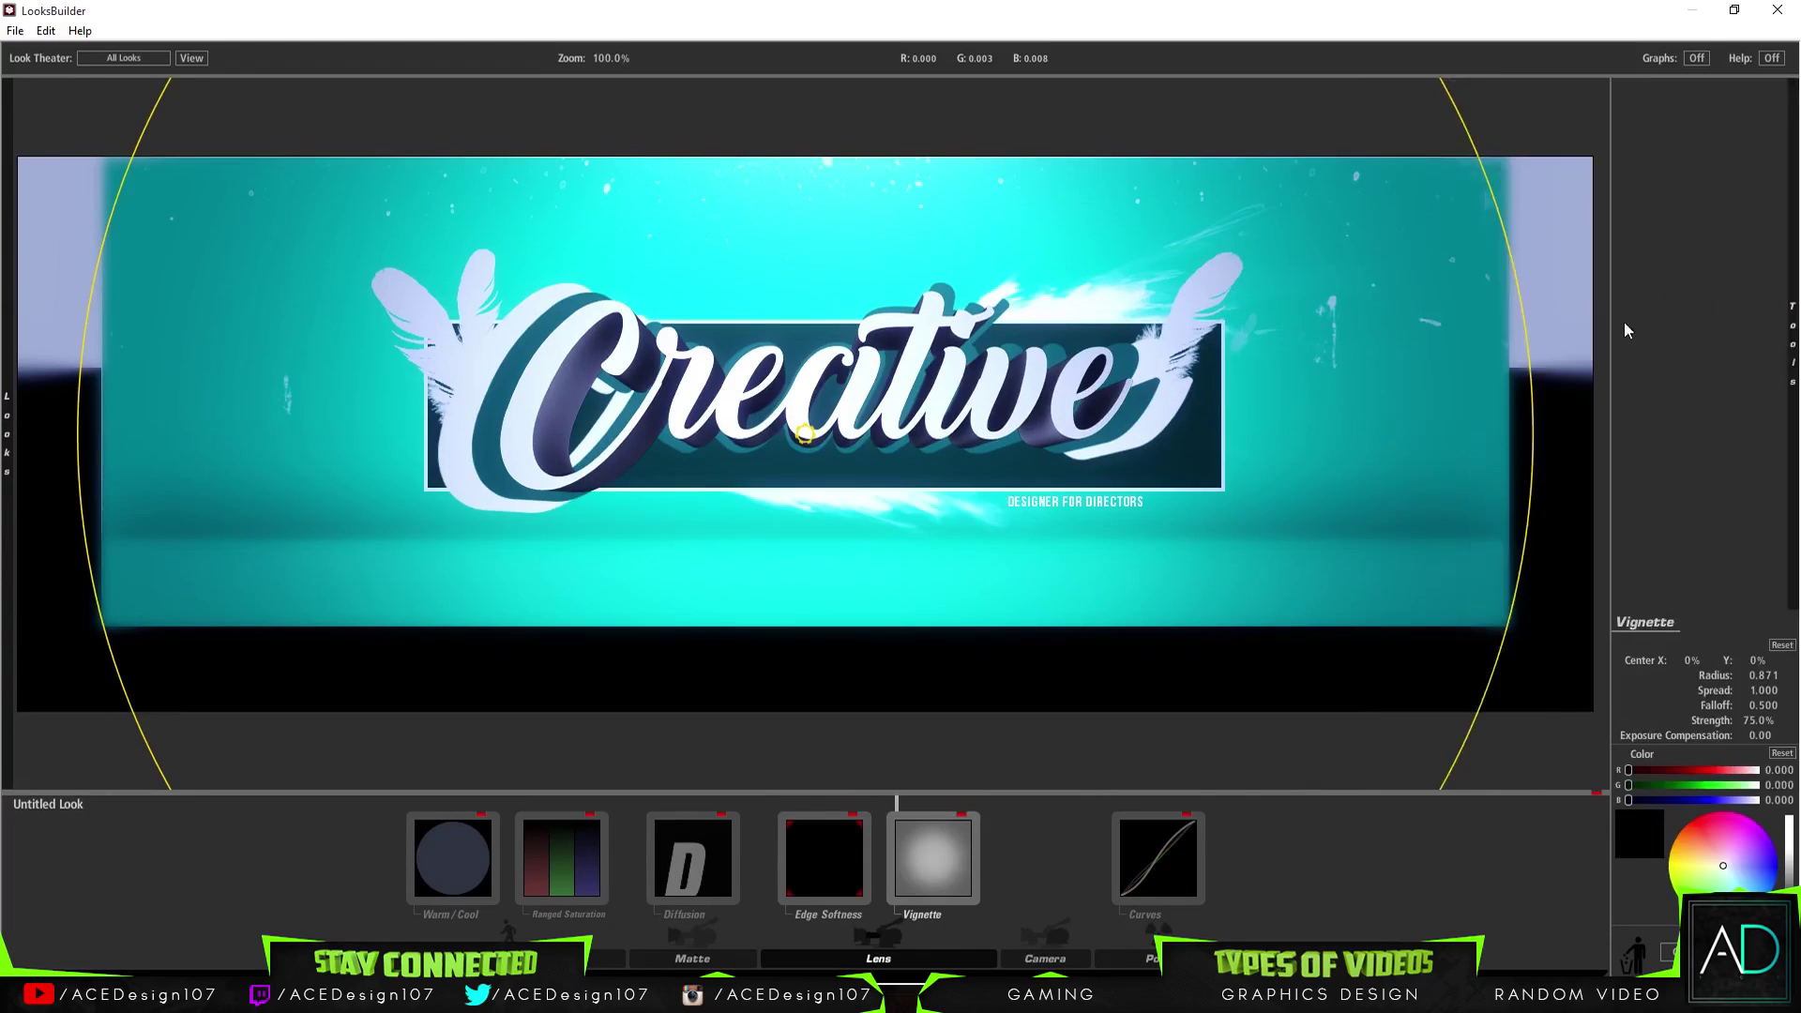
mouse_move(1792, 338)
drag(1529, 155, 975, 849)
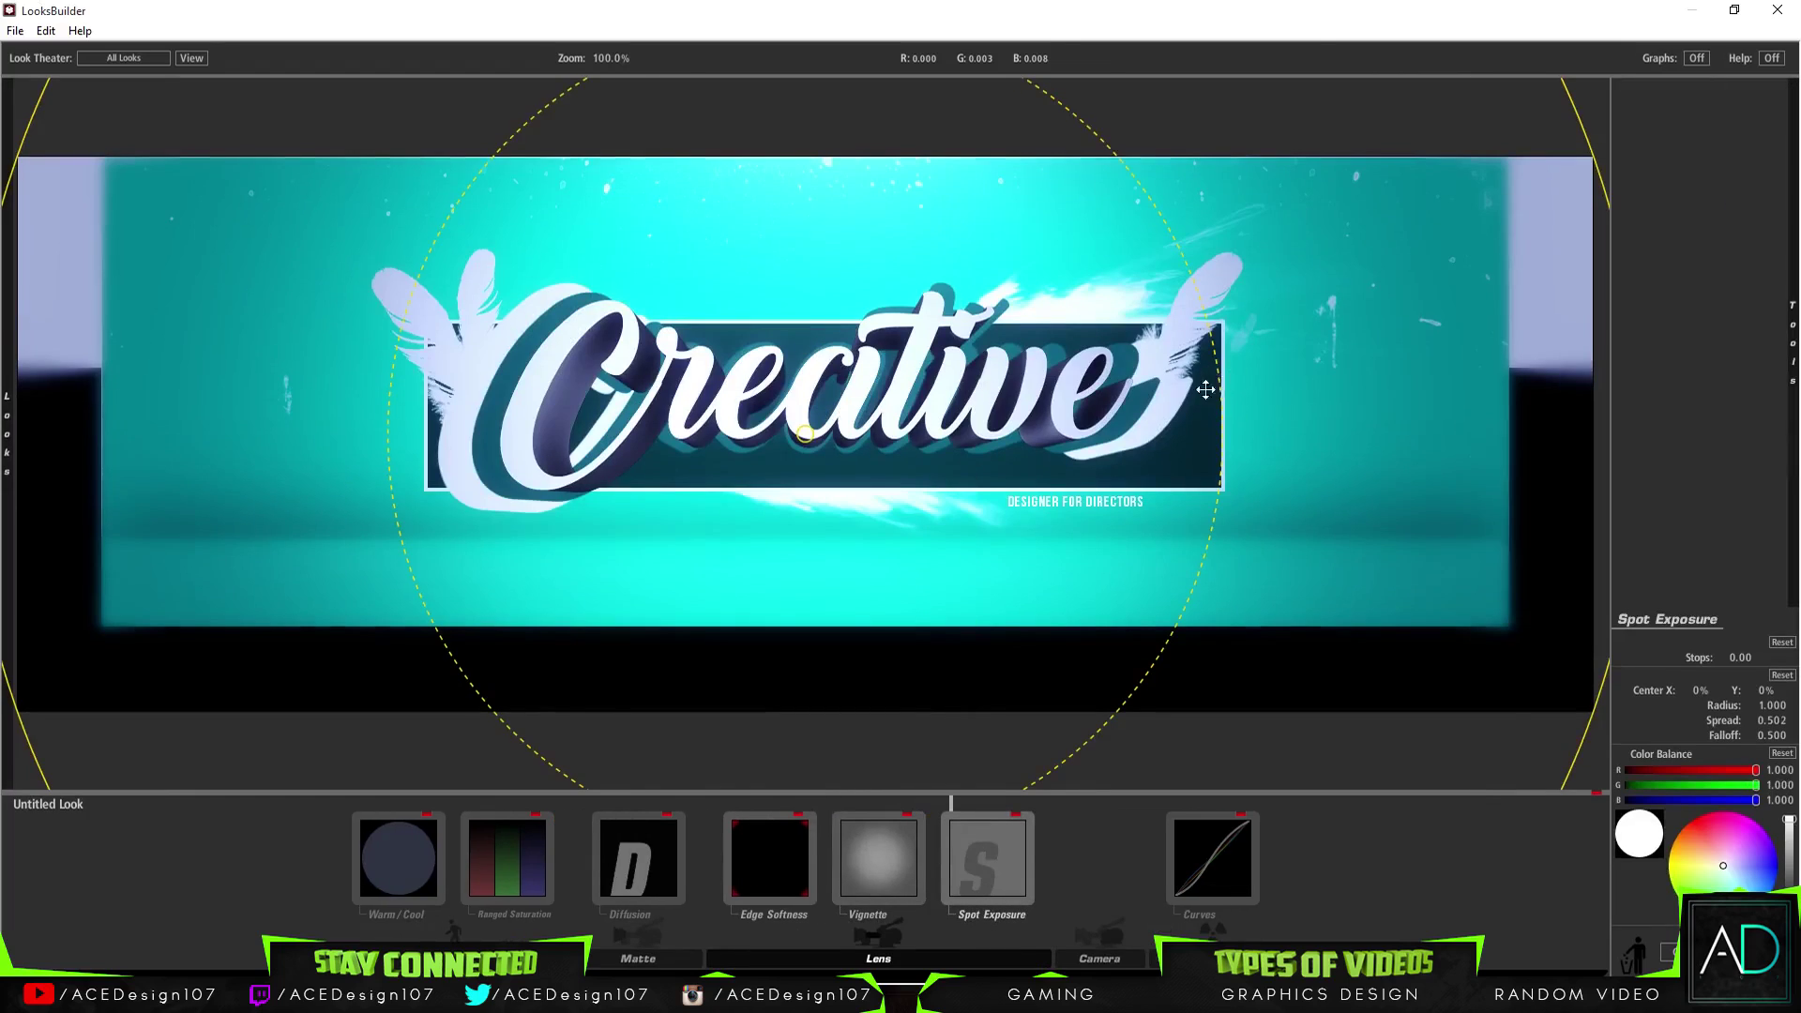
Shrink the Spot Exposure to a radius of about 0.573 and a spread of about 0.435, and raise it to +0.80 stops
drag(1213, 388, 1090, 327)
drag(1576, 121, 1156, 312)
drag(975, 410, 1072, 374)
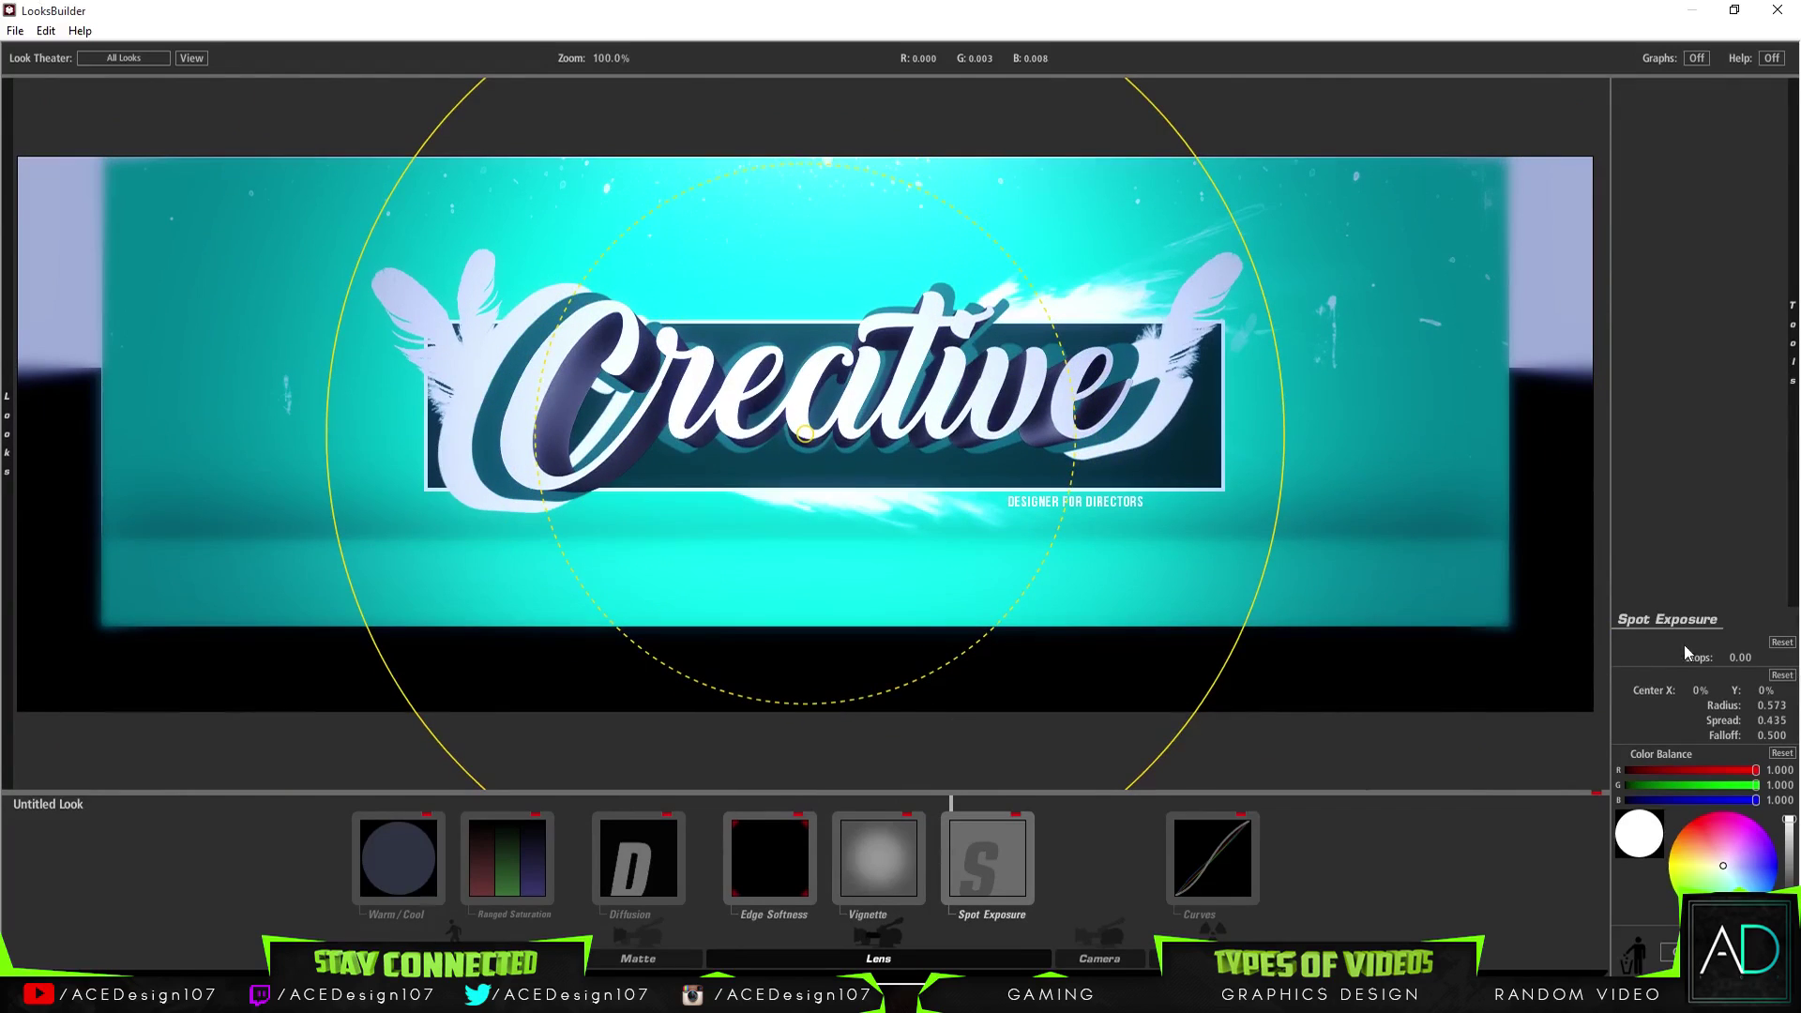
drag(1741, 657, 1778, 657)
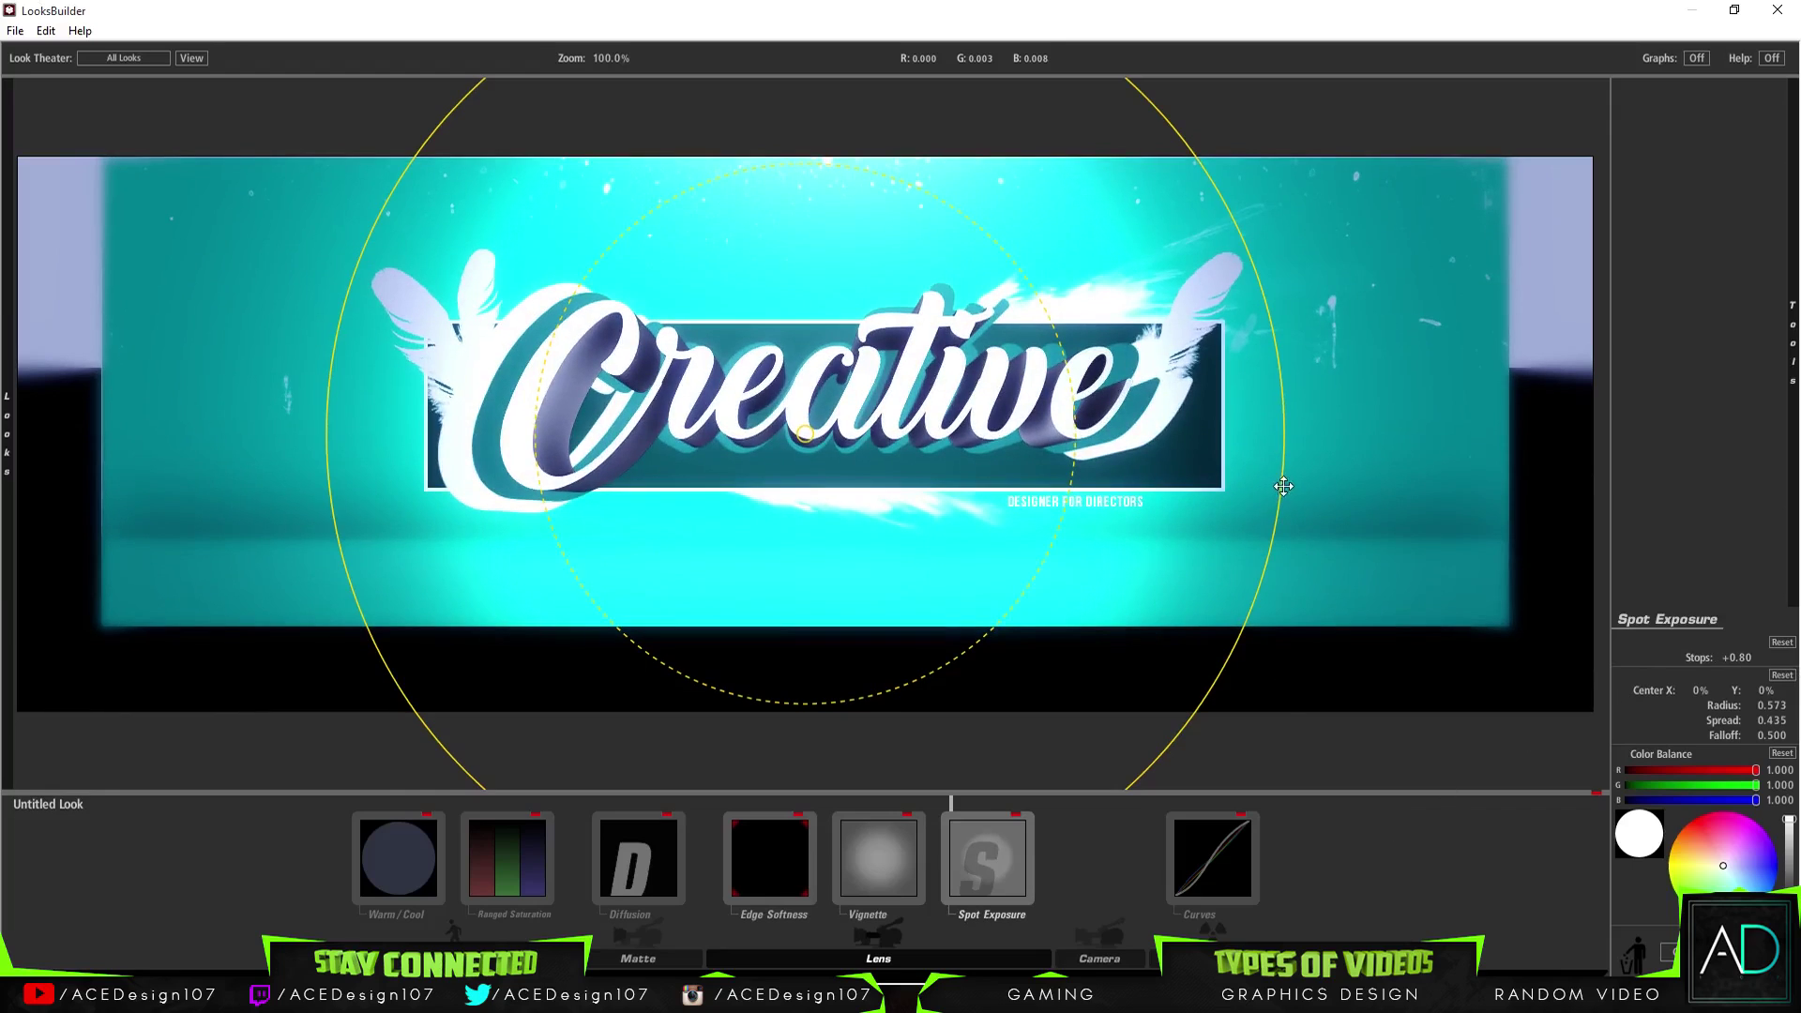
Reduce the Spot Exposure's radius to about 0.255 and centre it over the letter C at about X -14.5%, Y -10.2%
drag(1284, 486, 1087, 507)
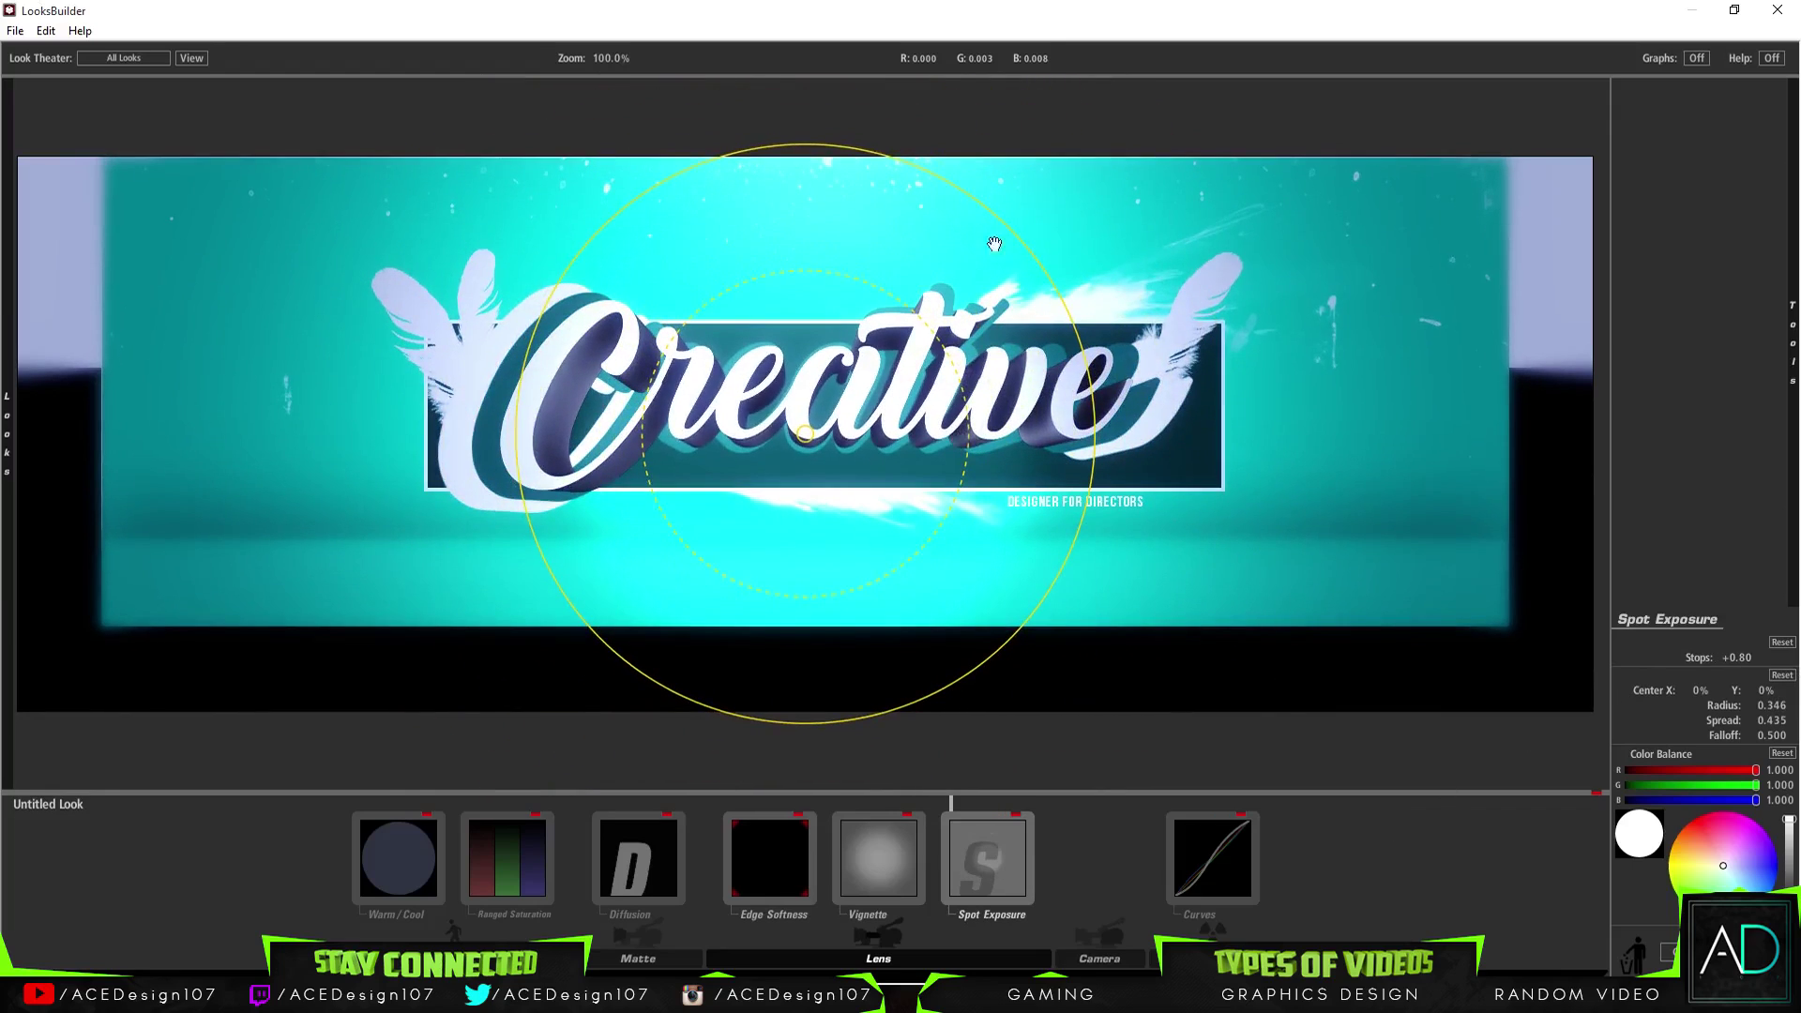
drag(953, 184, 710, 251)
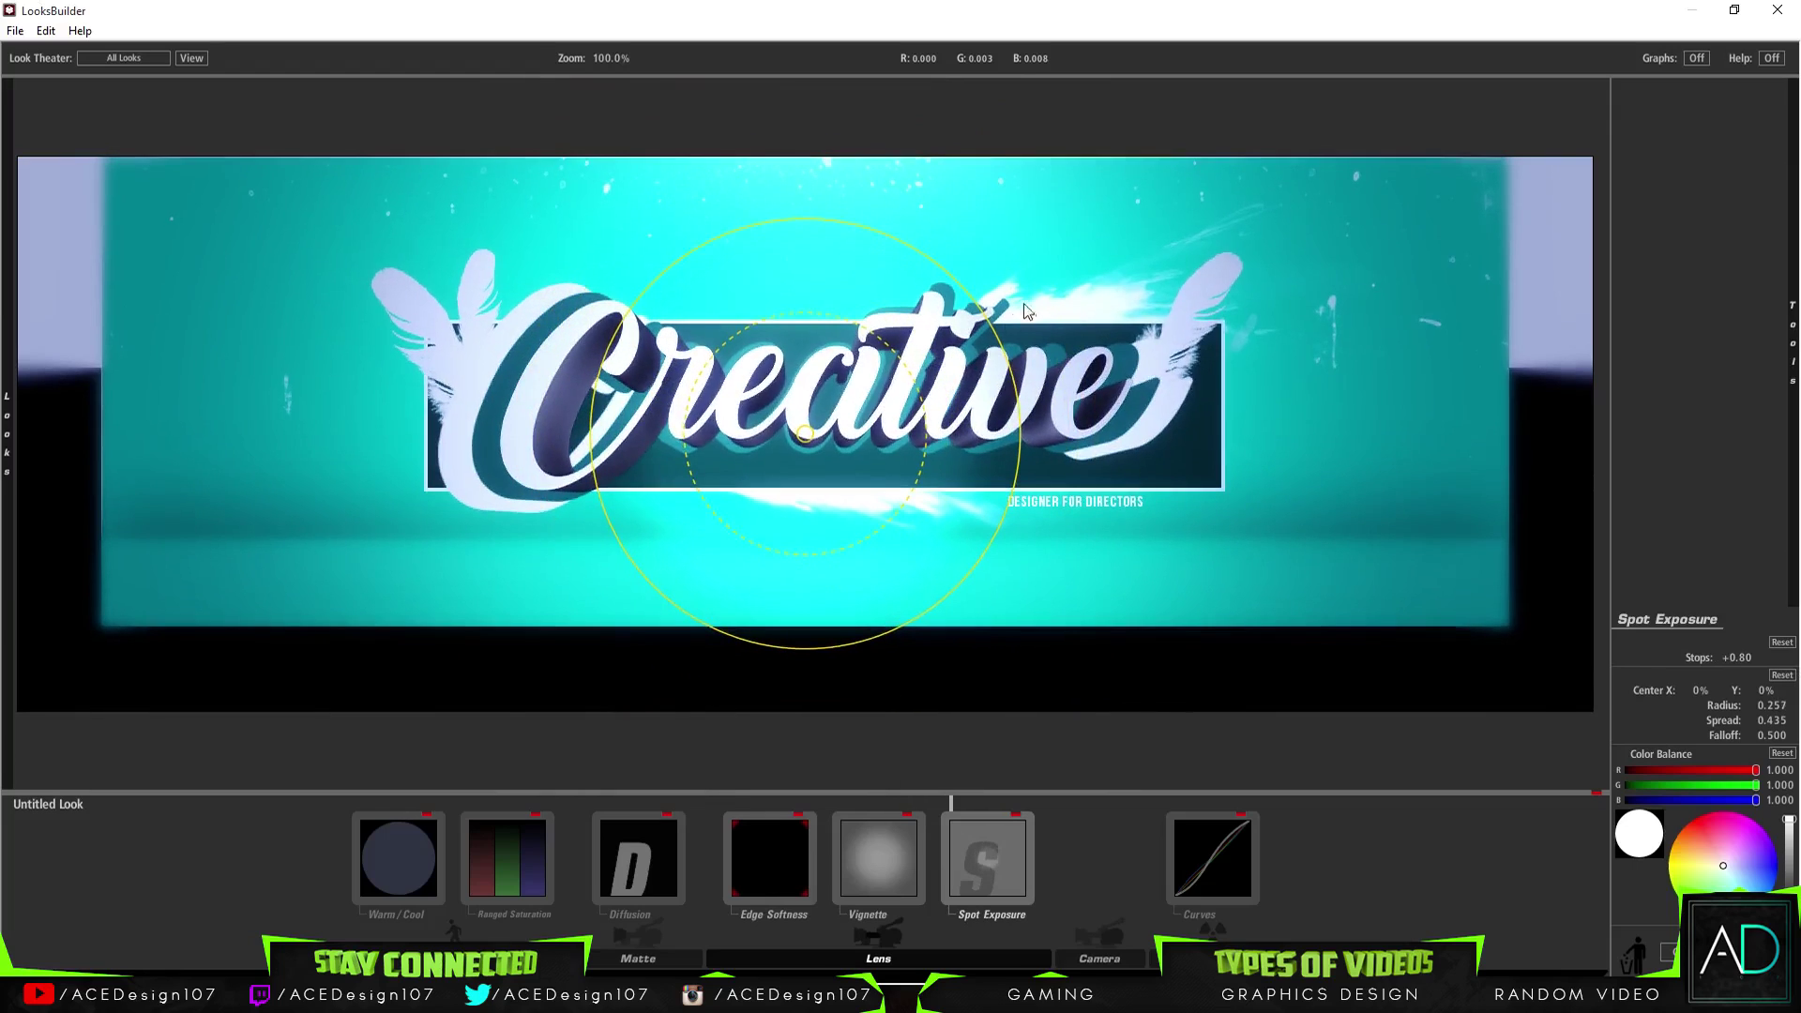
drag(995, 359, 941, 291)
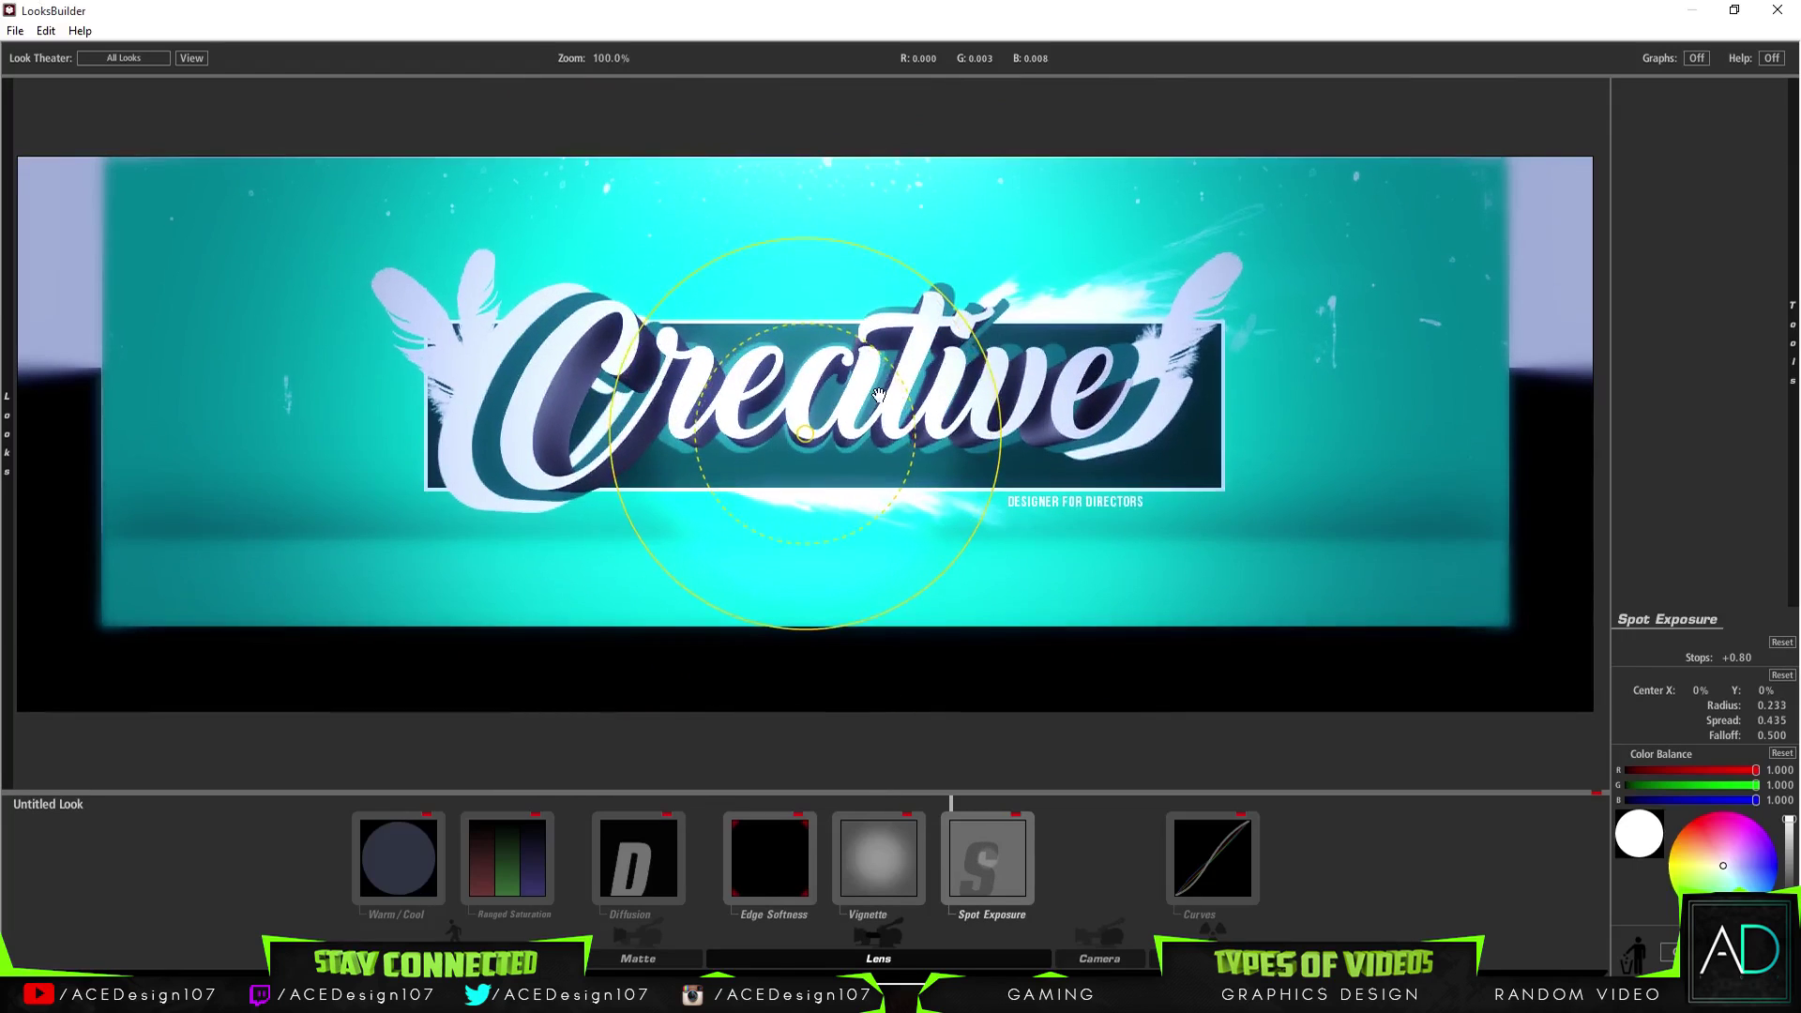
drag(767, 420, 538, 363)
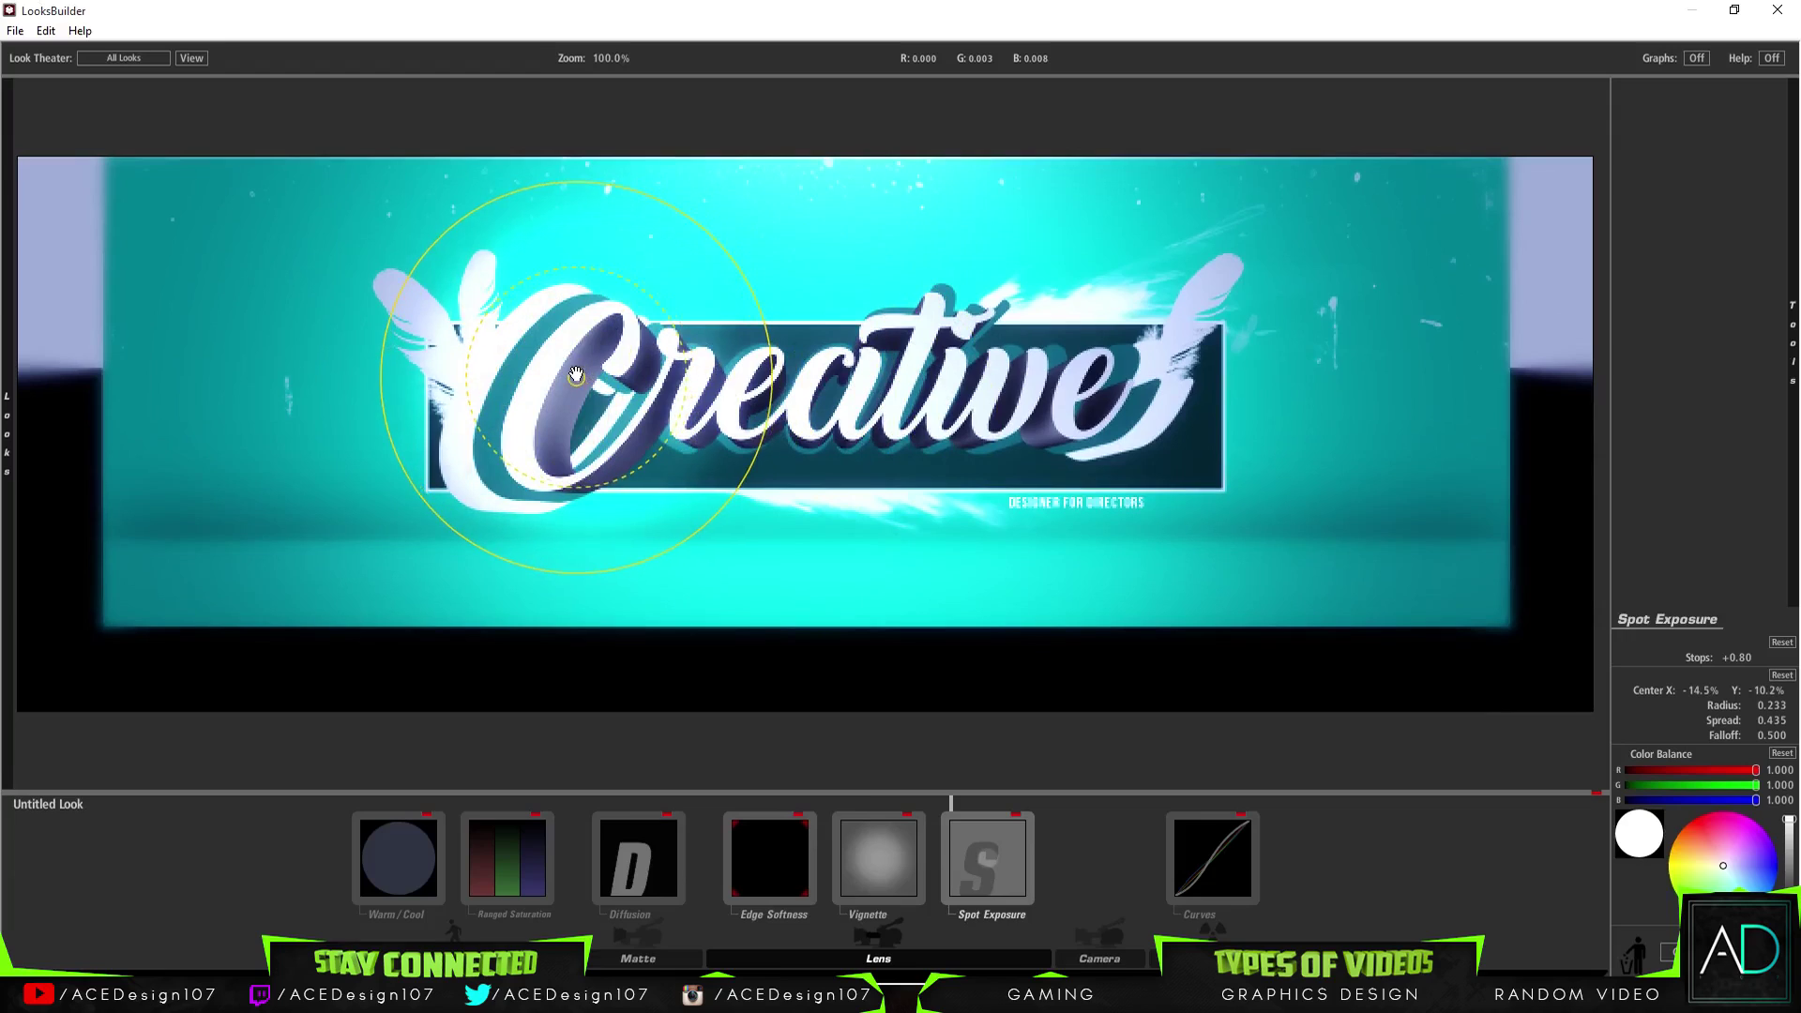
drag(764, 349, 786, 346)
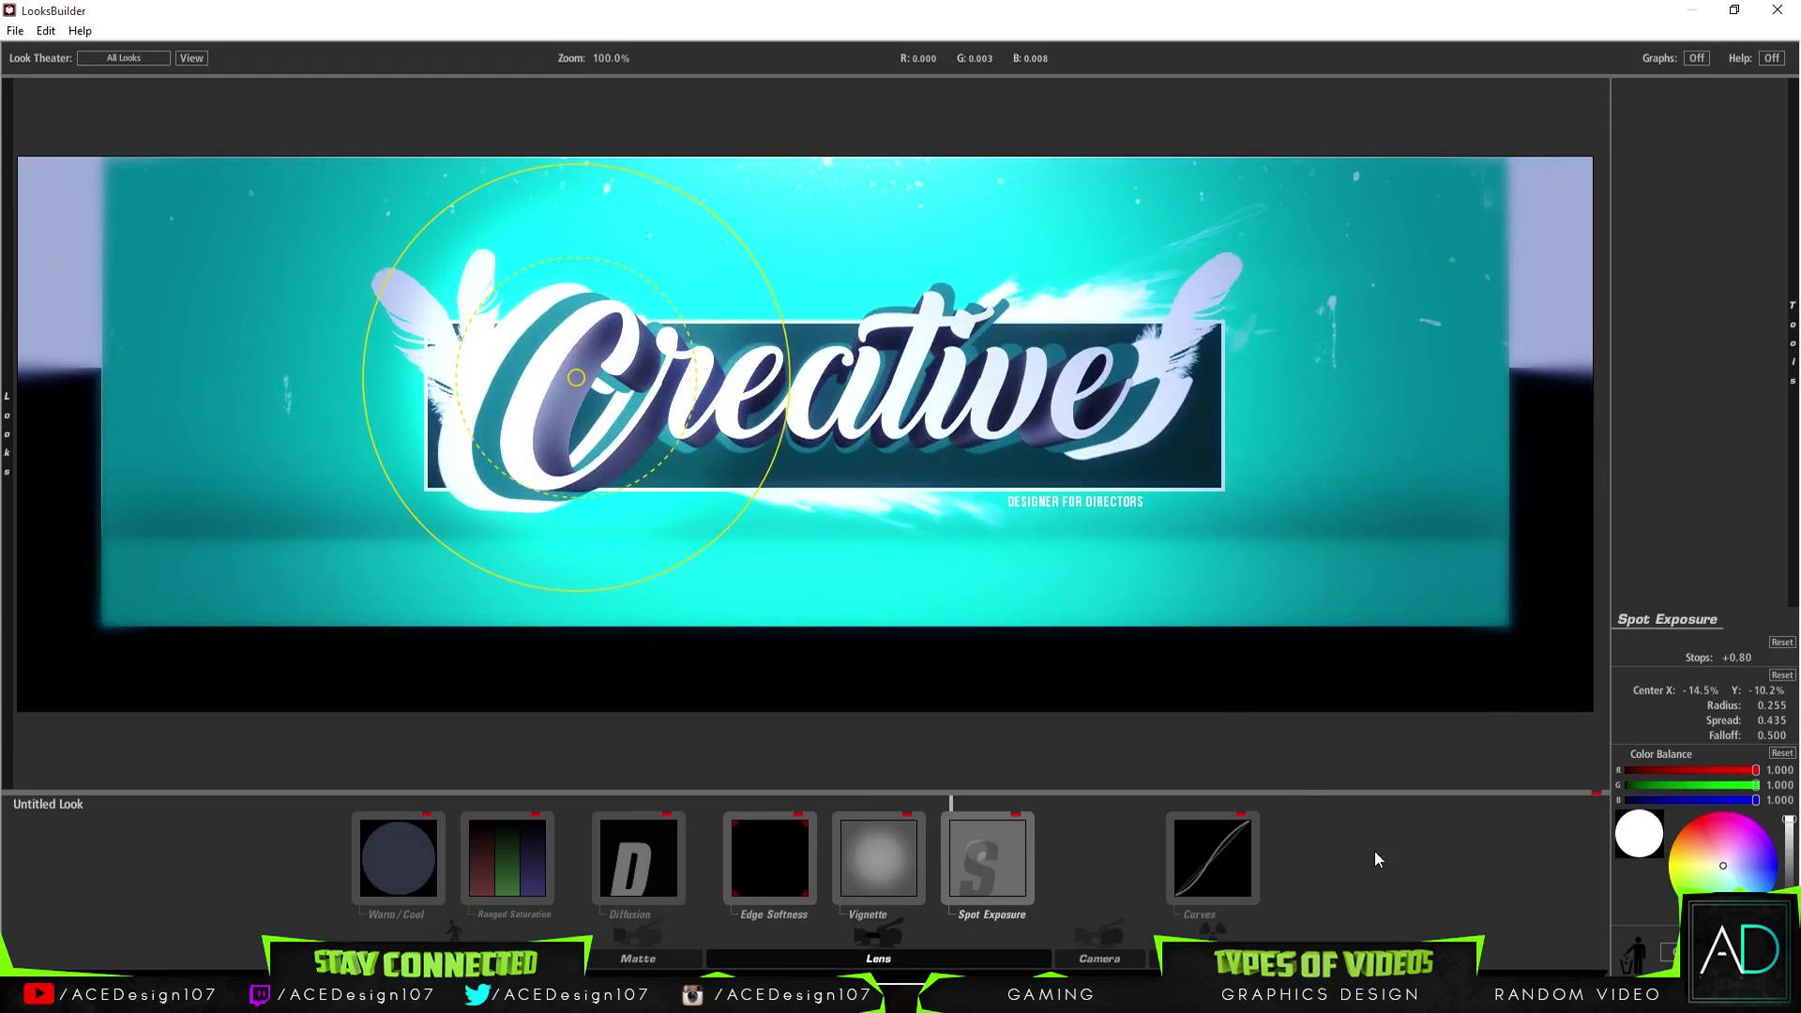
Lower the Spot Exposure to +0.40 stops and reset its Color Balance after trying a yellow and a light grey tint
drag(1736, 658, 1702, 658)
drag(1756, 801, 1629, 800)
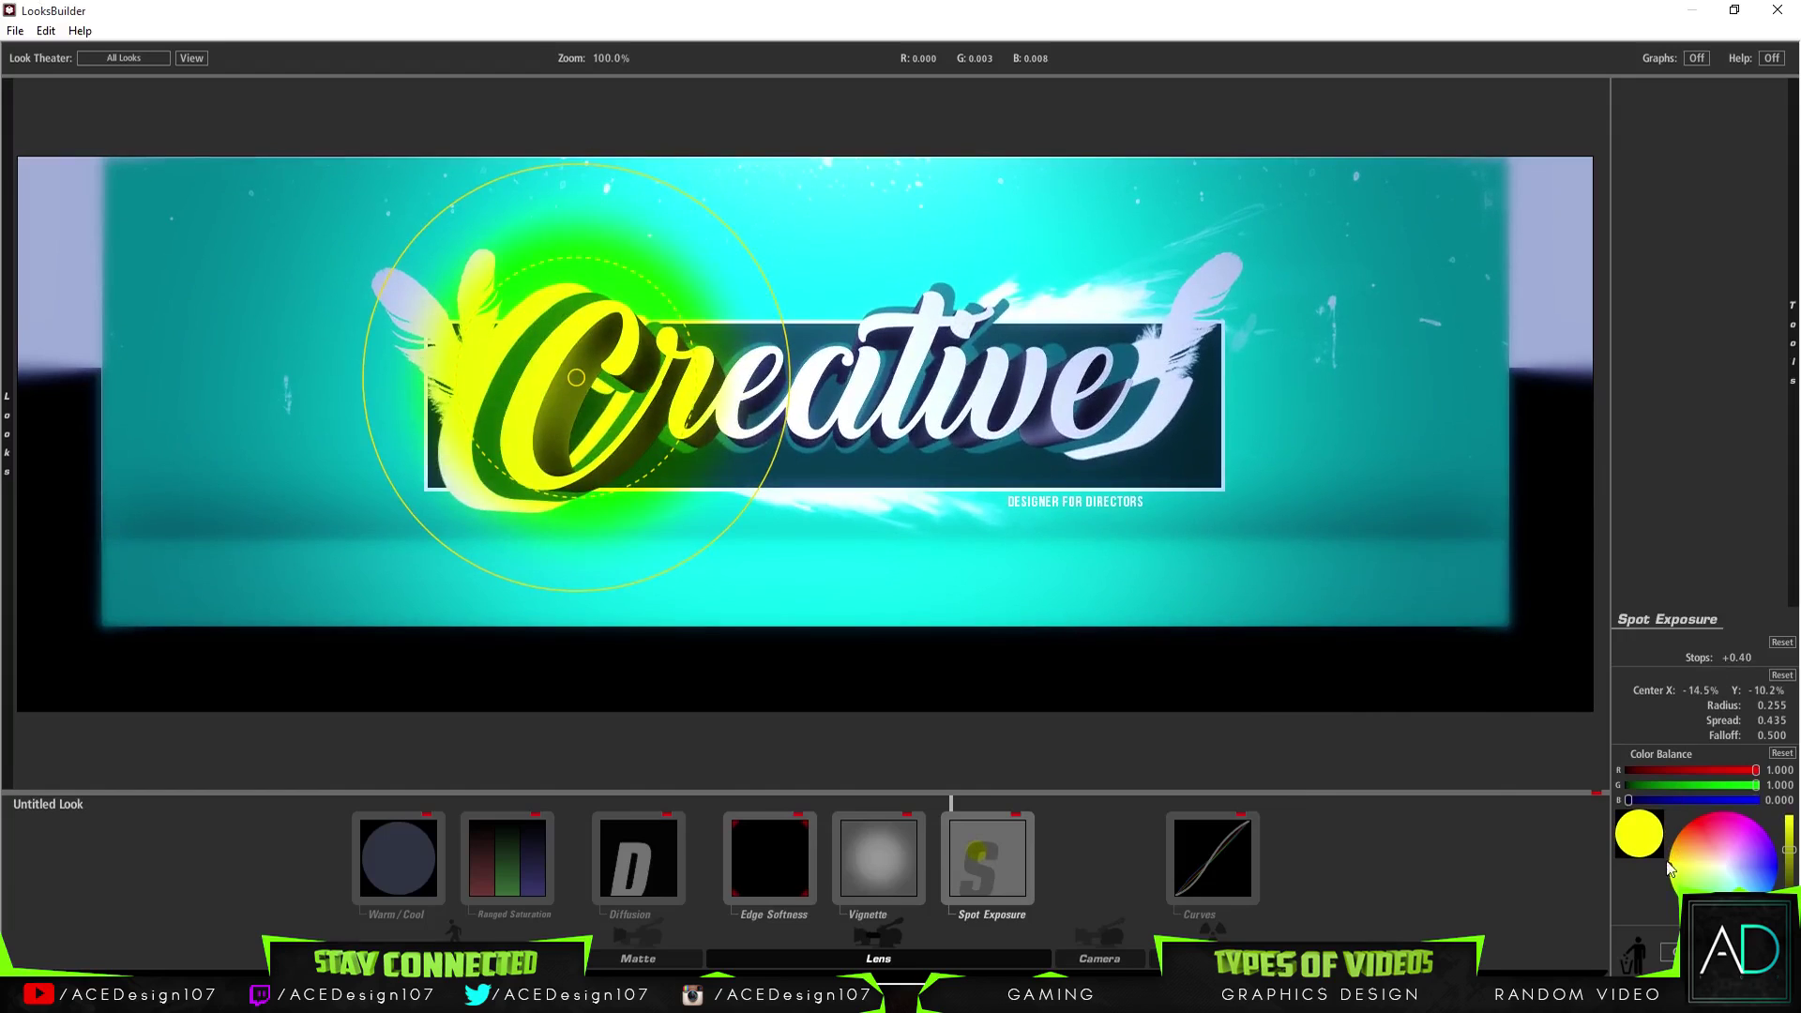
click(1719, 862)
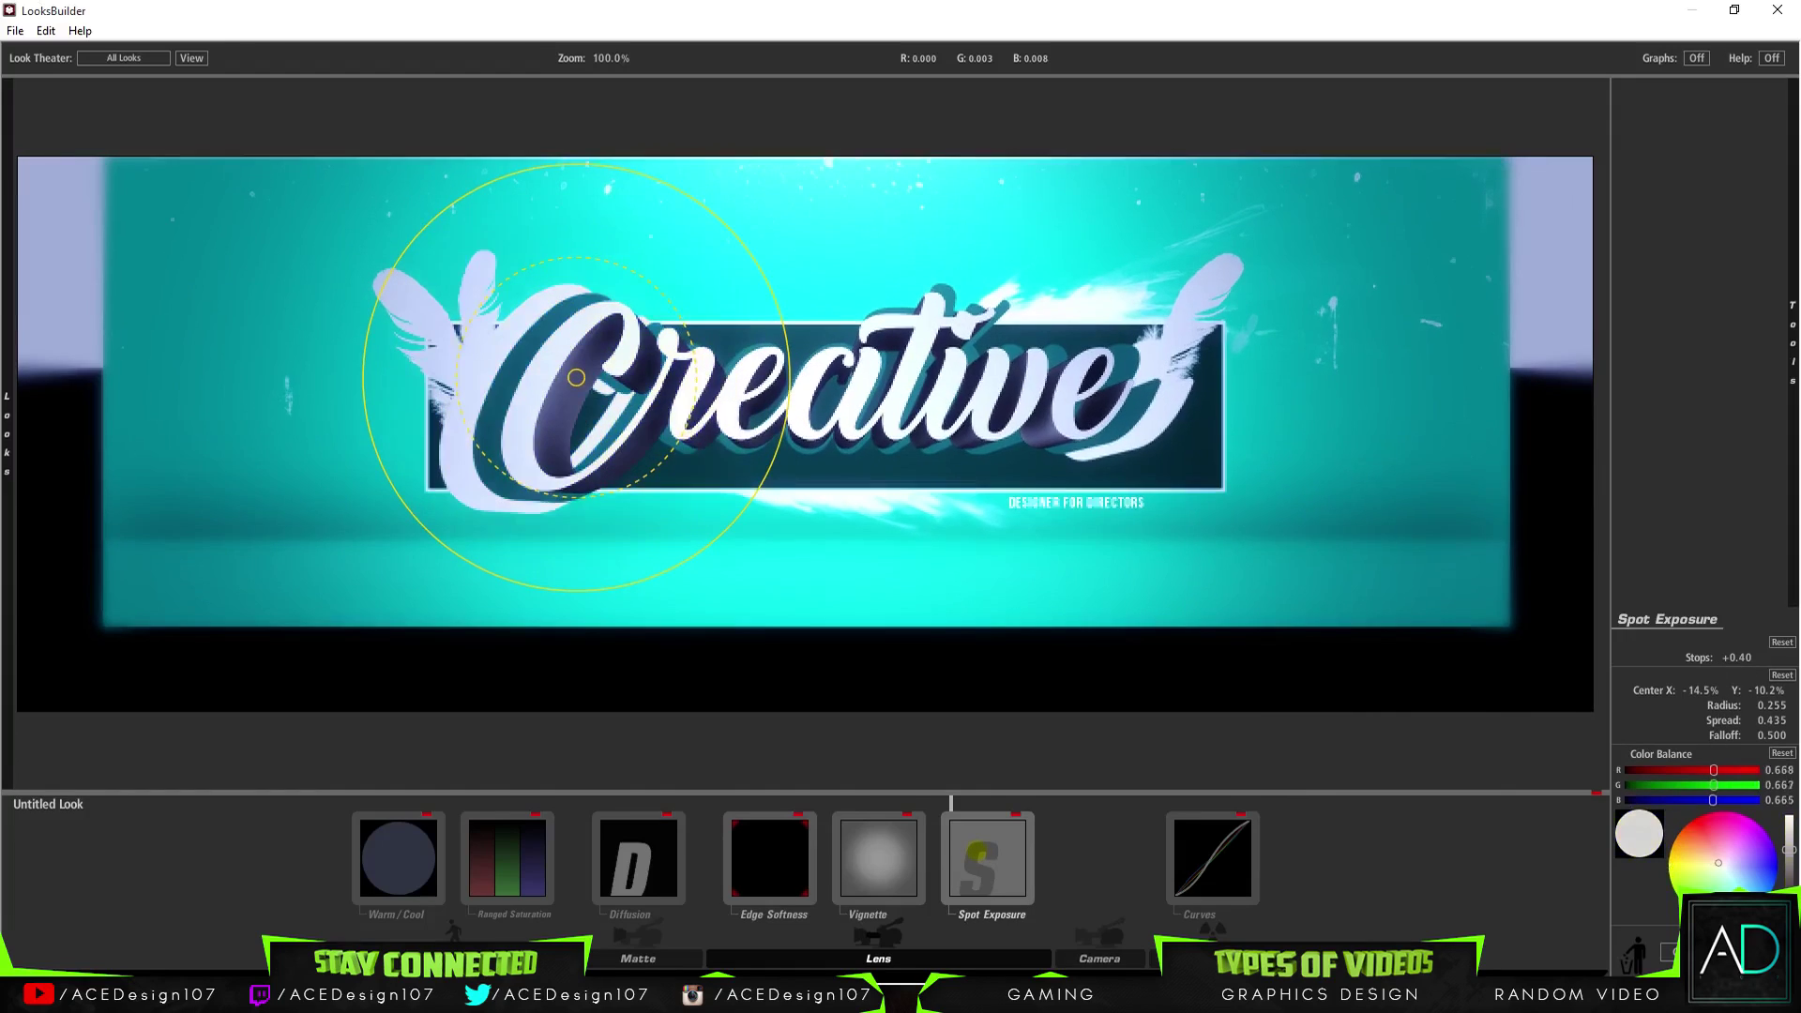
click(1782, 753)
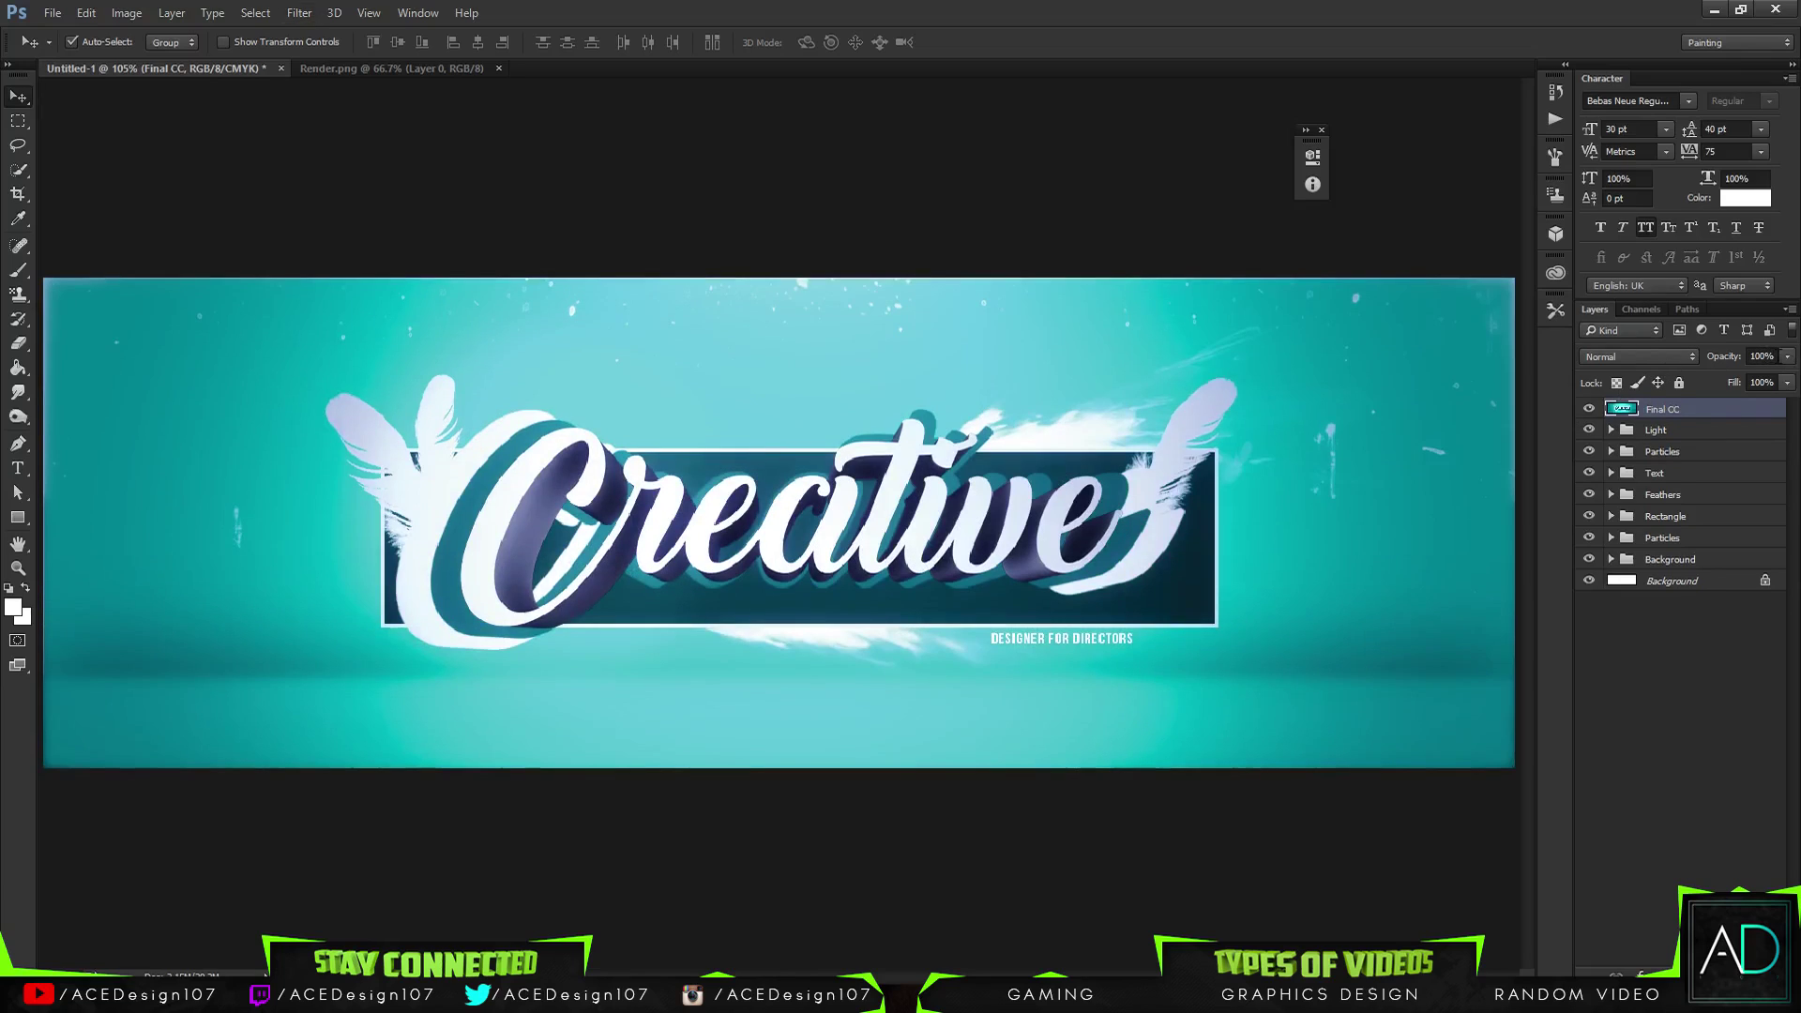
Lower the Final CC layer's opacity to 36% and hide and show it to compare the banner with and without grading
click(1789, 358)
drag(1779, 379, 1717, 375)
click(1590, 409)
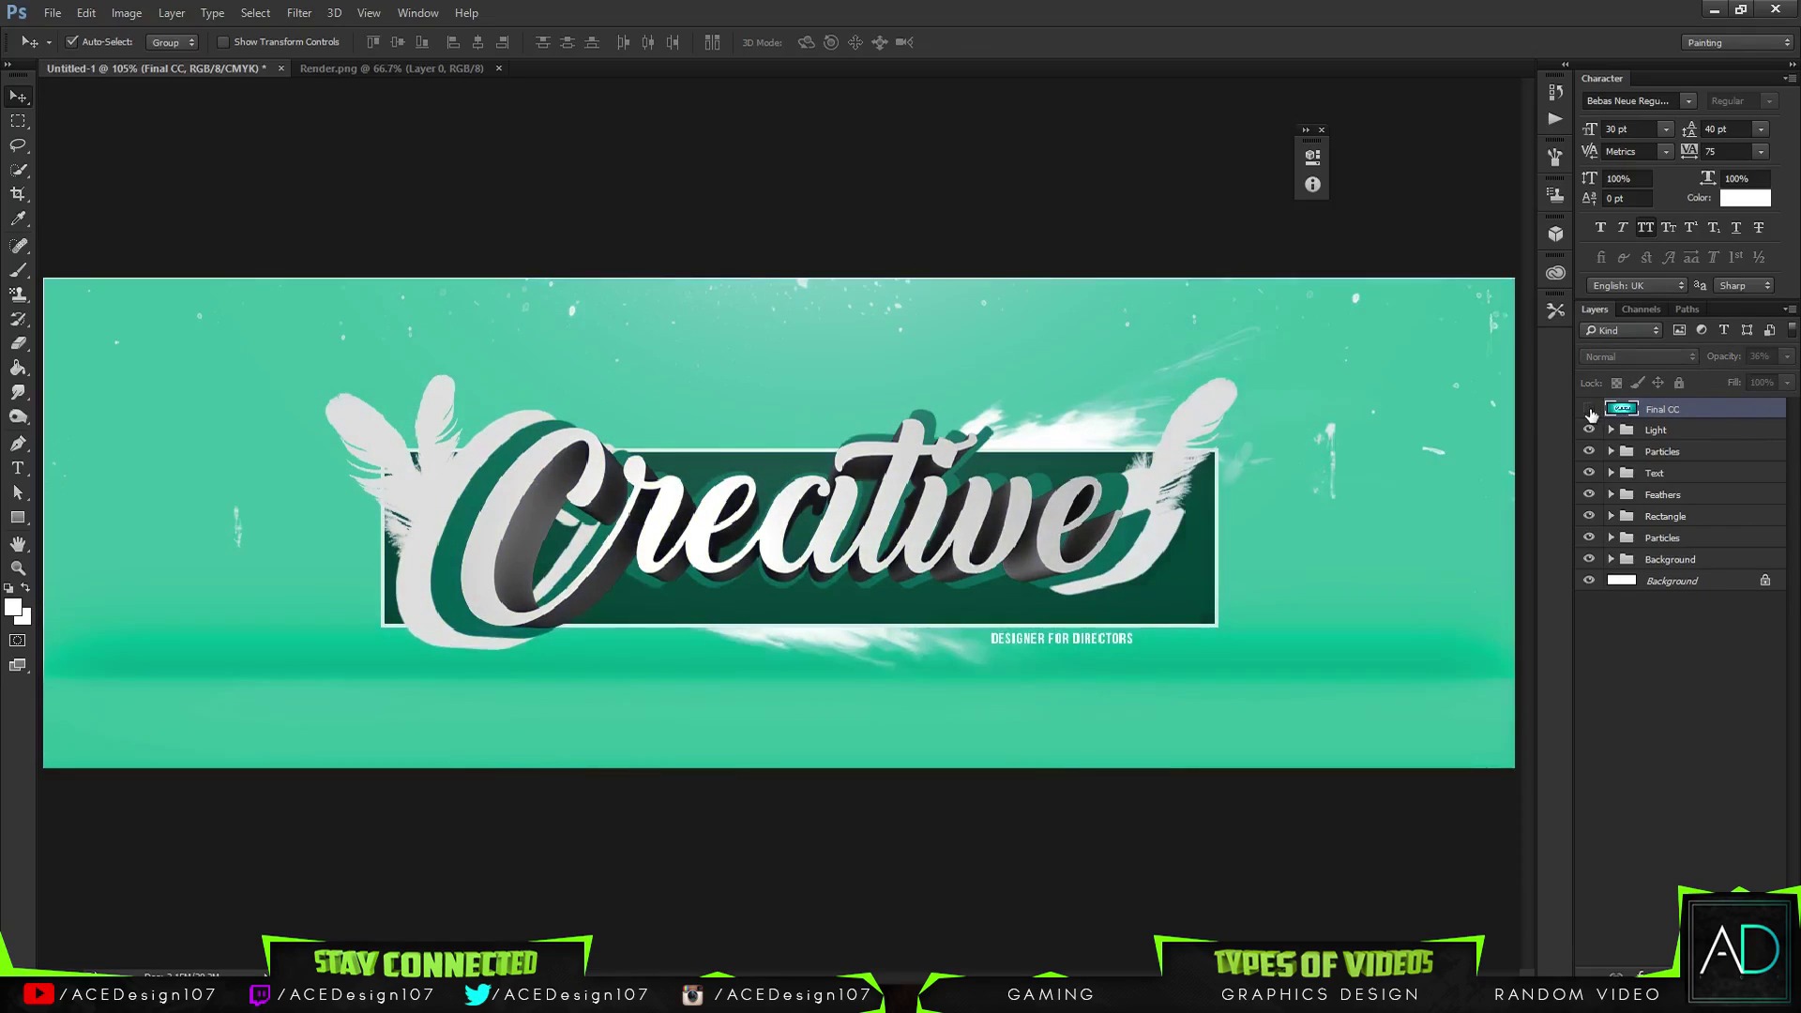
click(1590, 409)
Examine the graded banner at a reduced zoom level and again fitted to the window
key(ctrl+minus)
key(ctrl+minus)
key(ctrl+minus)
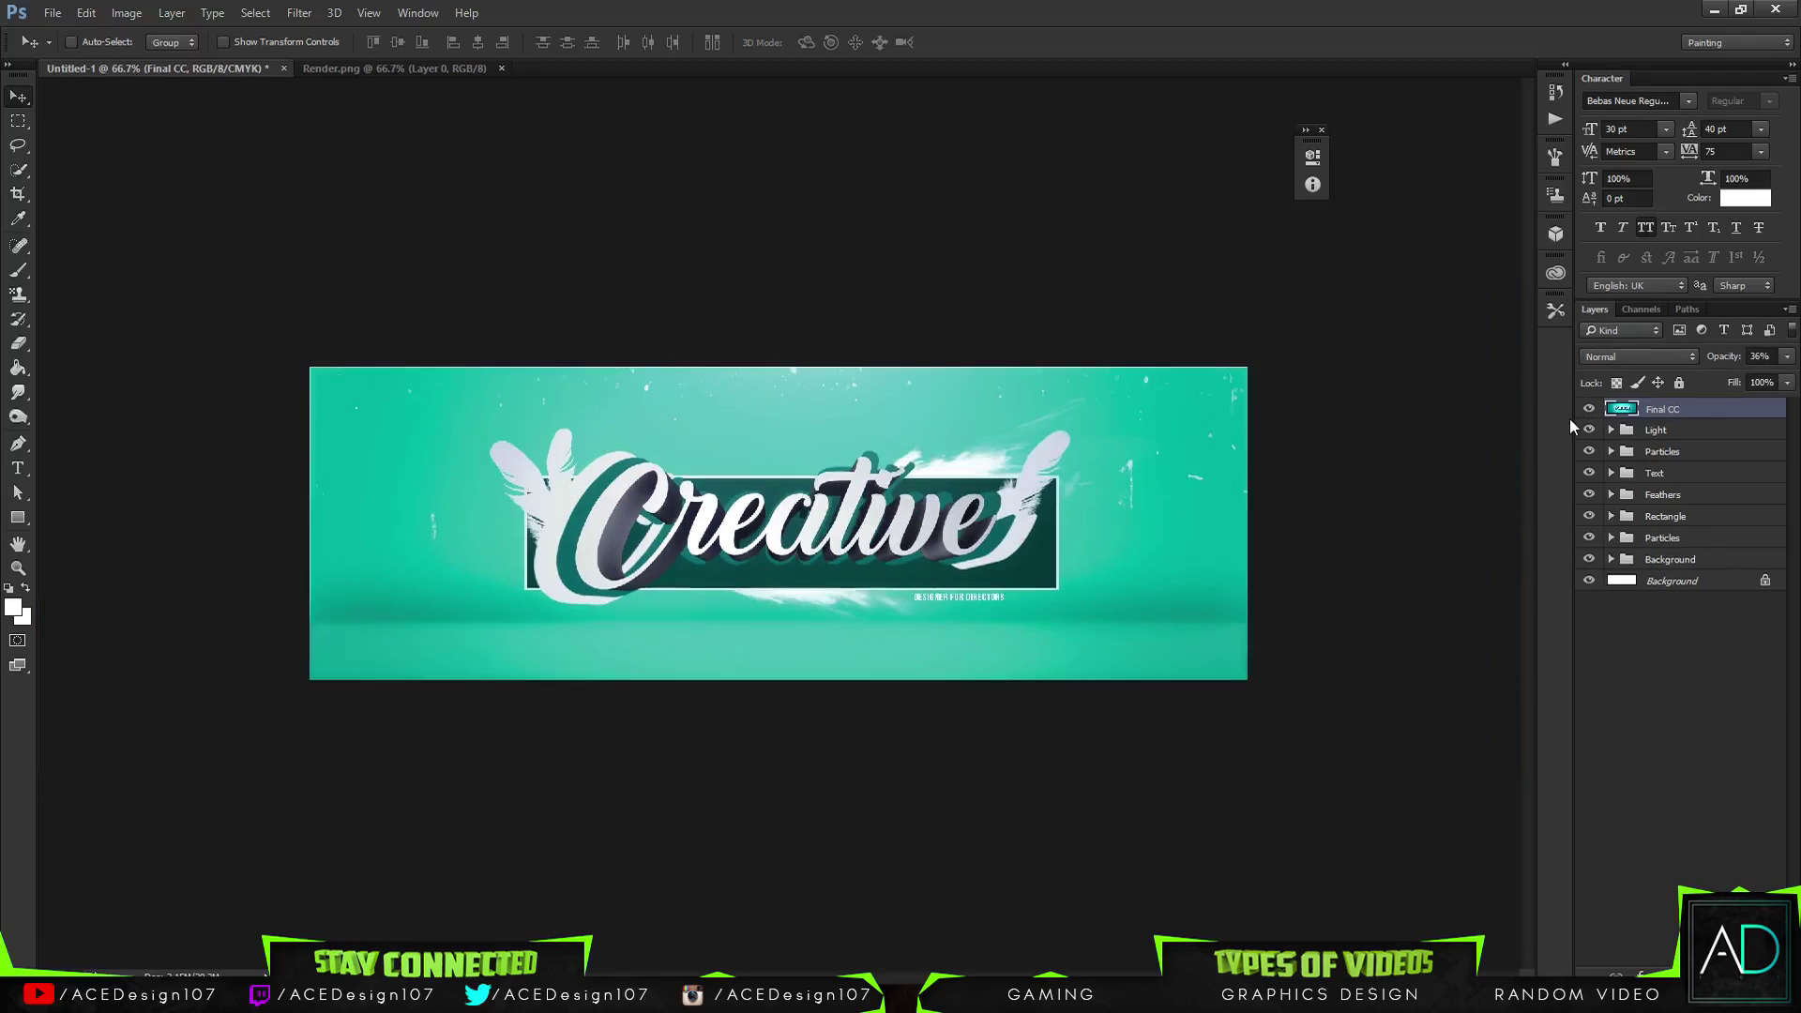
key(ctrl+plus)
key(ctrl+plus)
key(ctrl+plus)
key(ctrl+0)
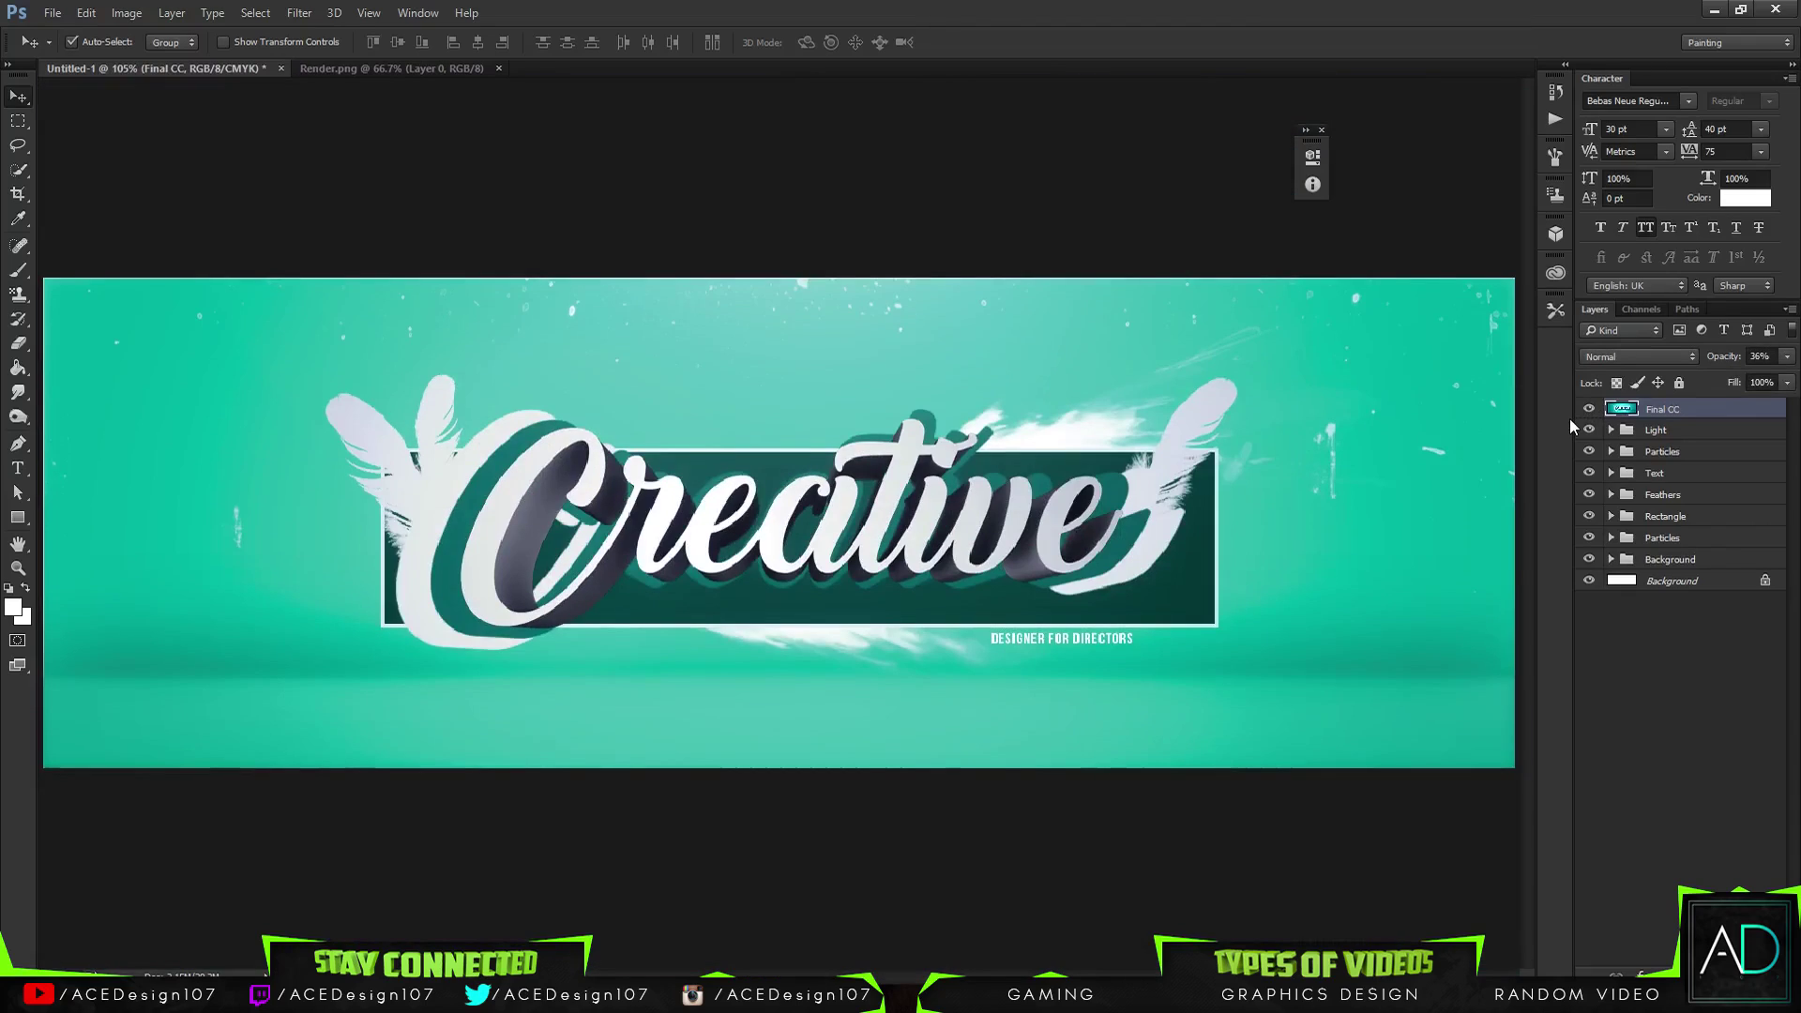